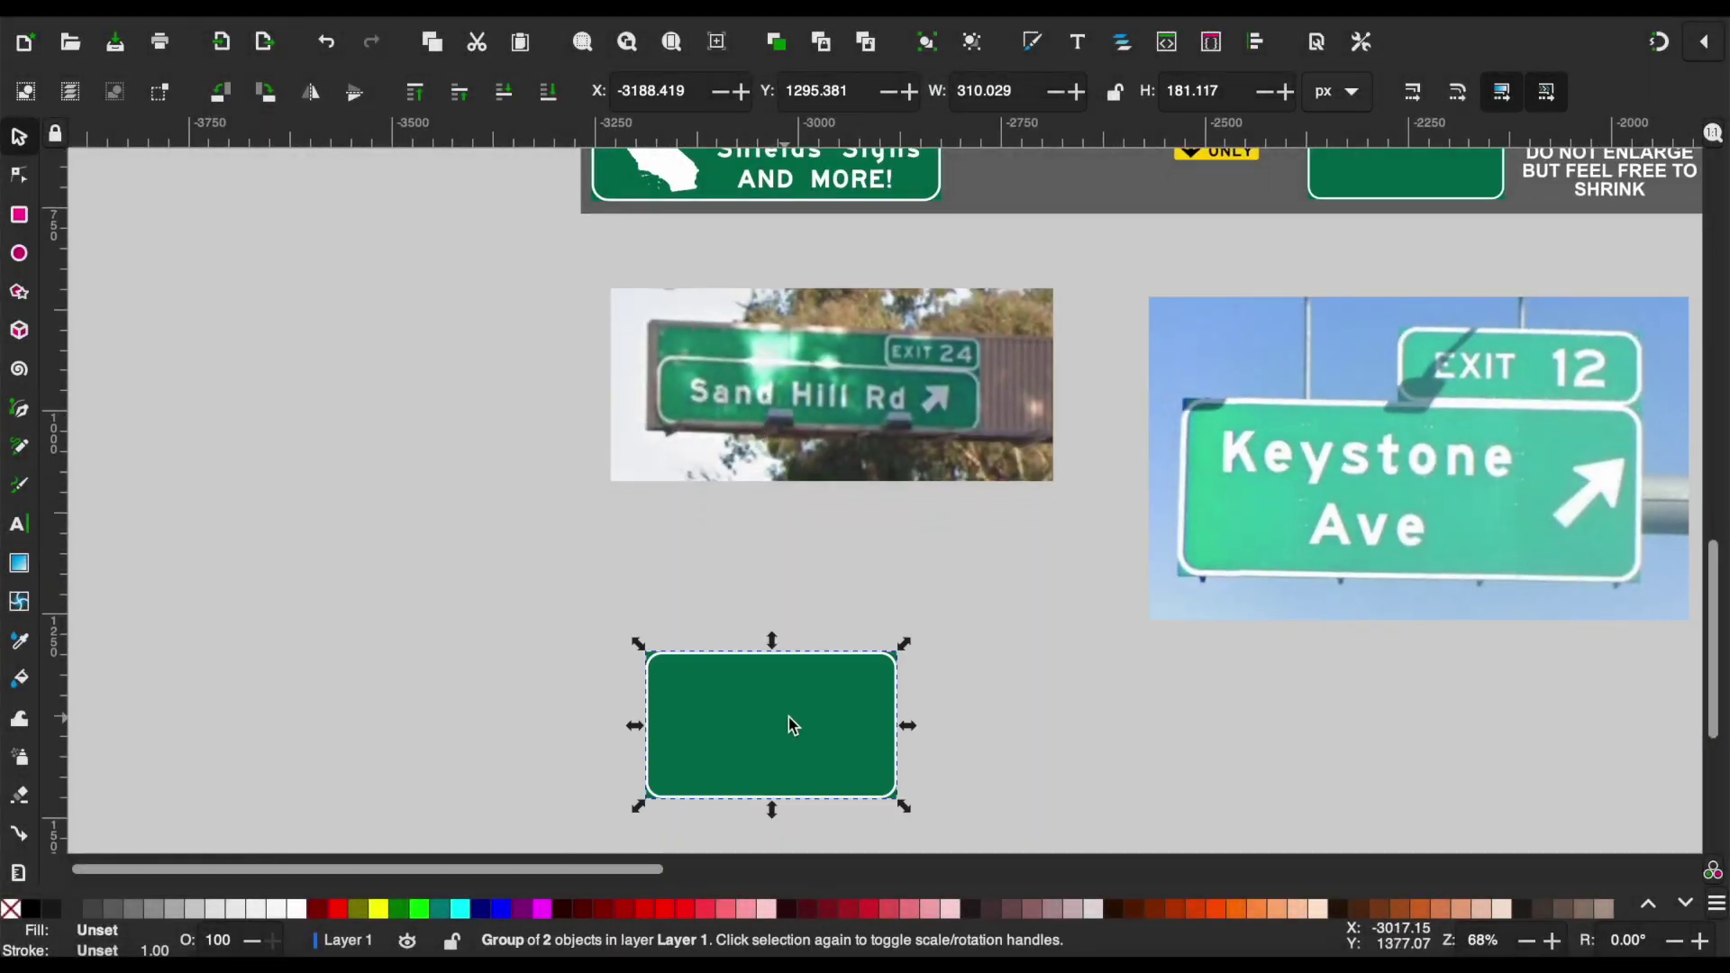
Position the blank green sign and paste an EXIT 123 tab onto its top edge.
drag(791, 723, 801, 602)
click(977, 582)
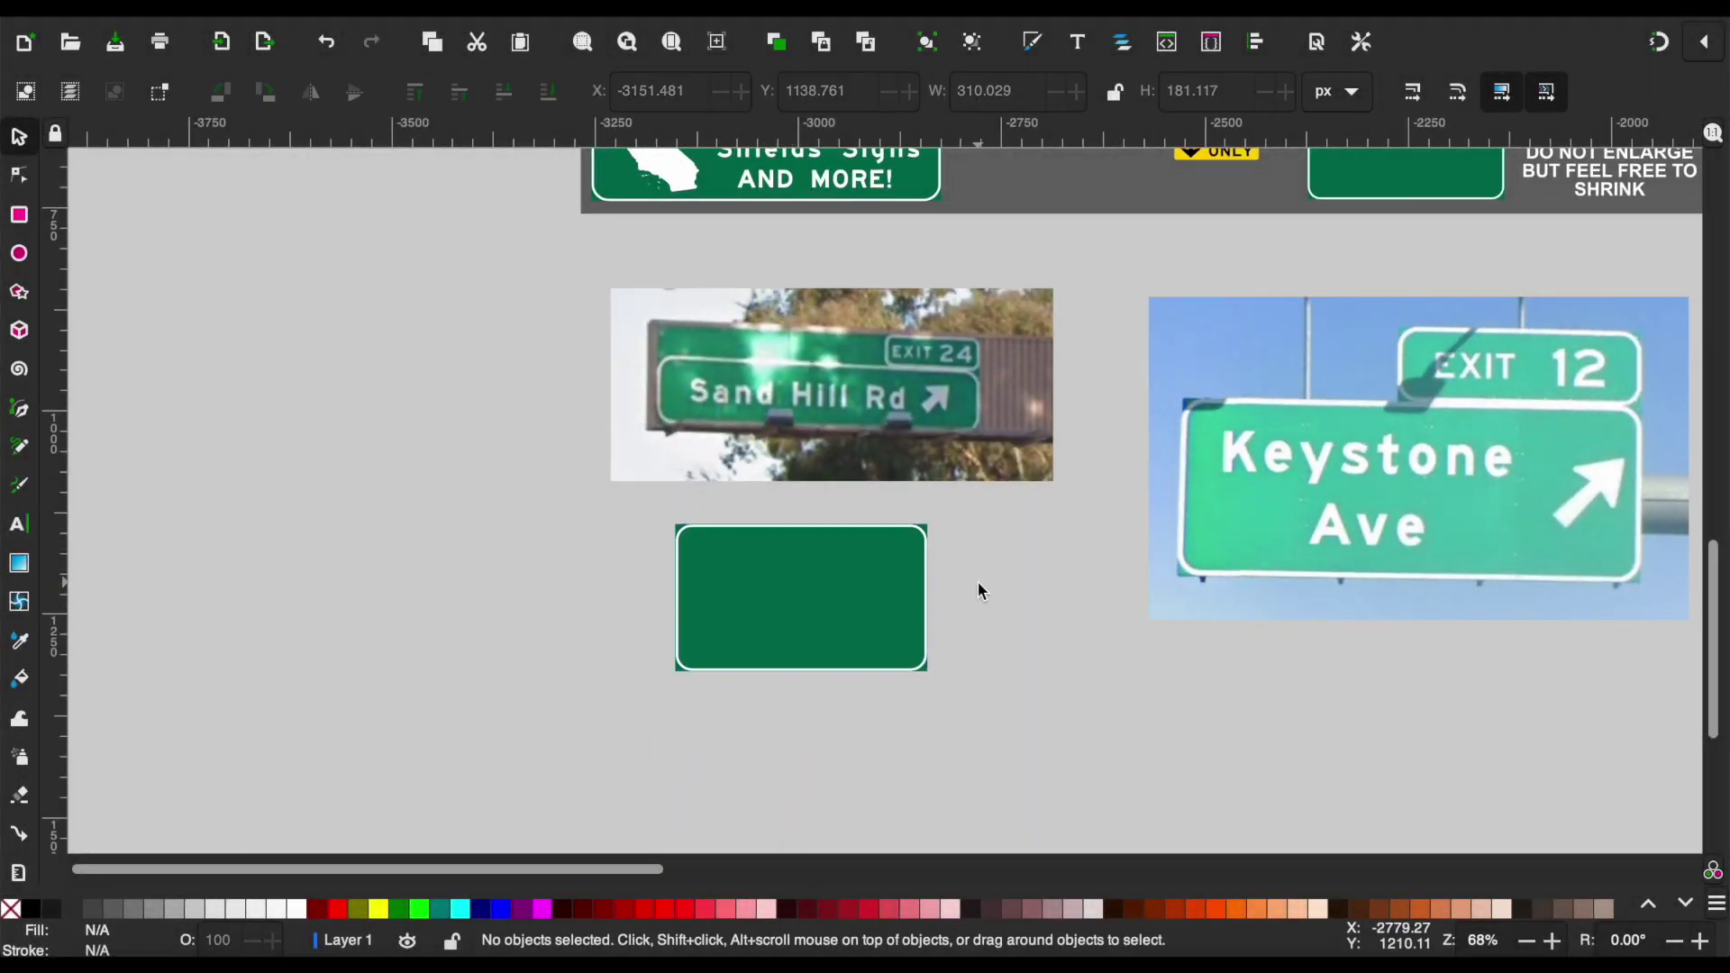
scroll(959, 584, right, 15)
scroll(959, 584, up, 6)
click(857, 586)
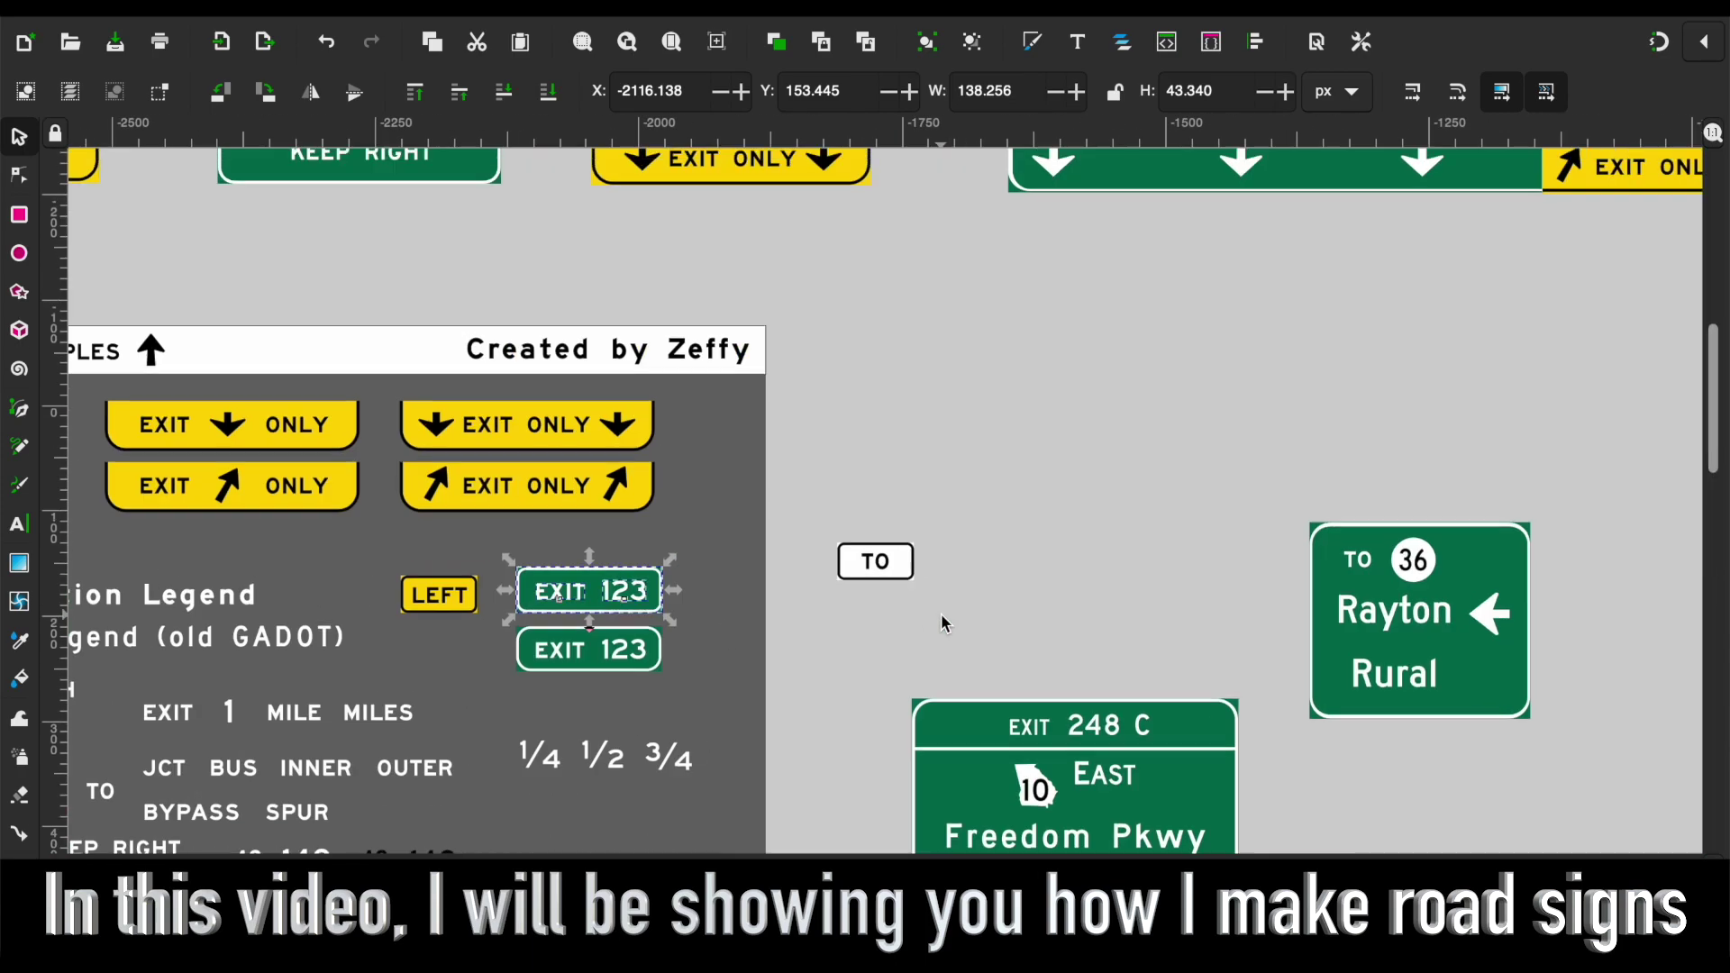
key(ctrl+v)
scroll(910, 575, up, 2)
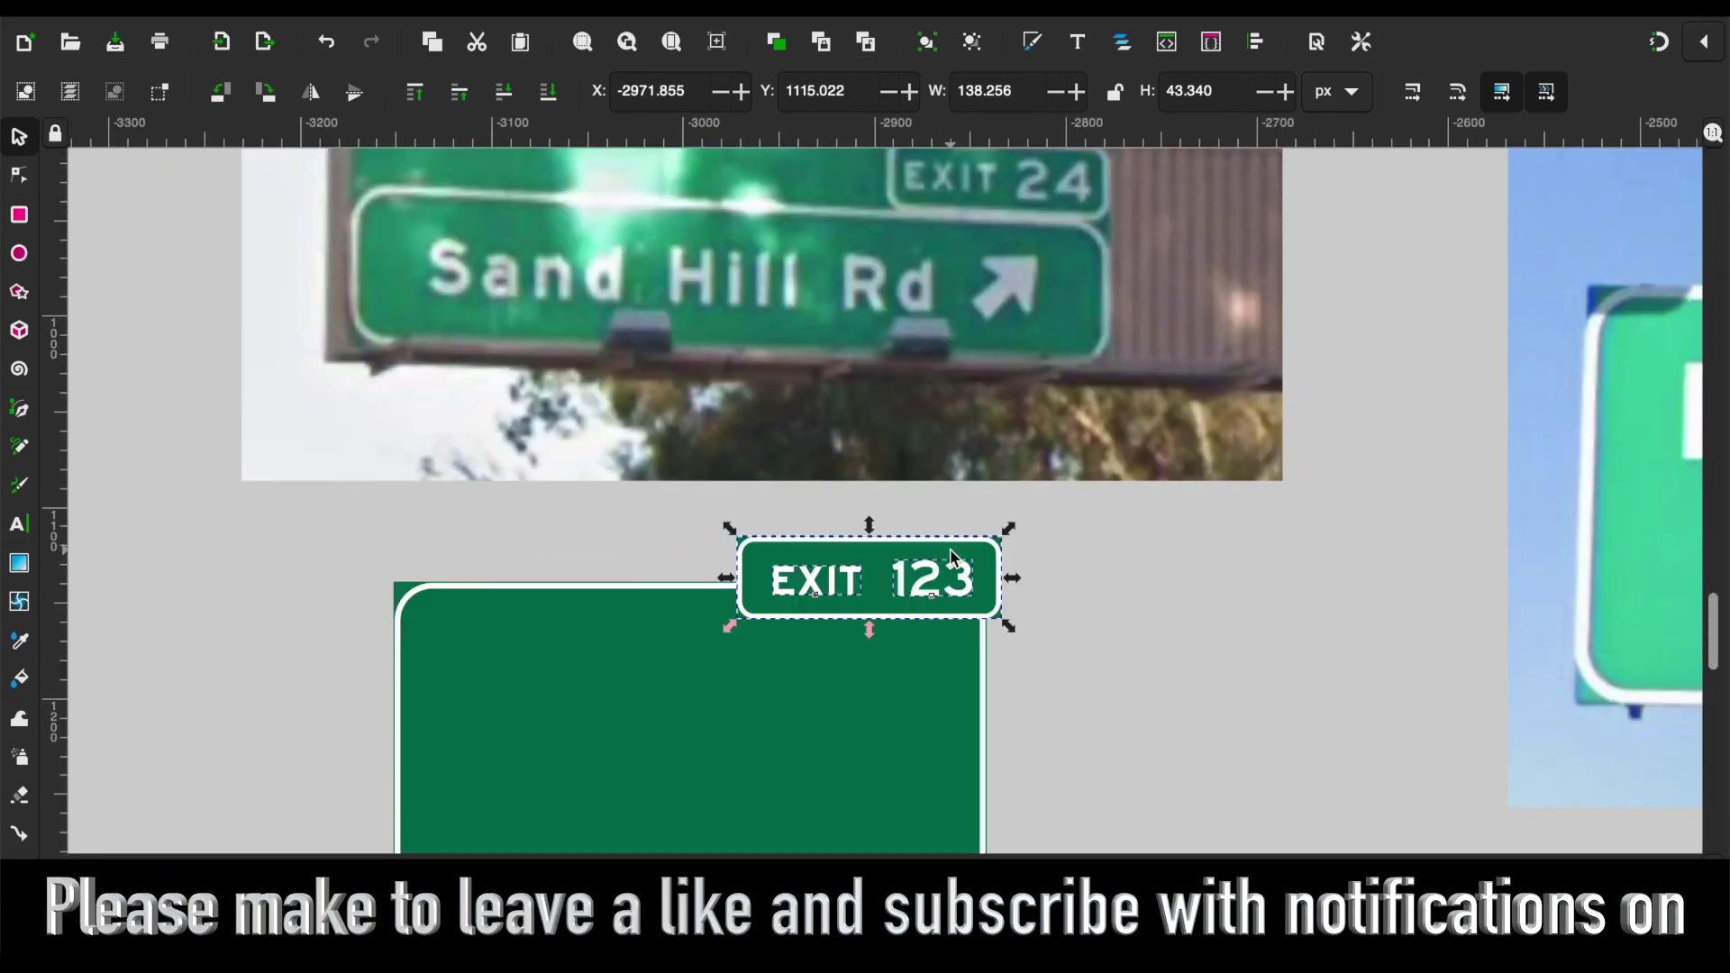
scroll(946, 559, up, 1)
scroll(982, 550, up, 1)
drag(990, 549, 947, 477)
scroll(1030, 617, up, 1)
scroll(1030, 616, up, 4)
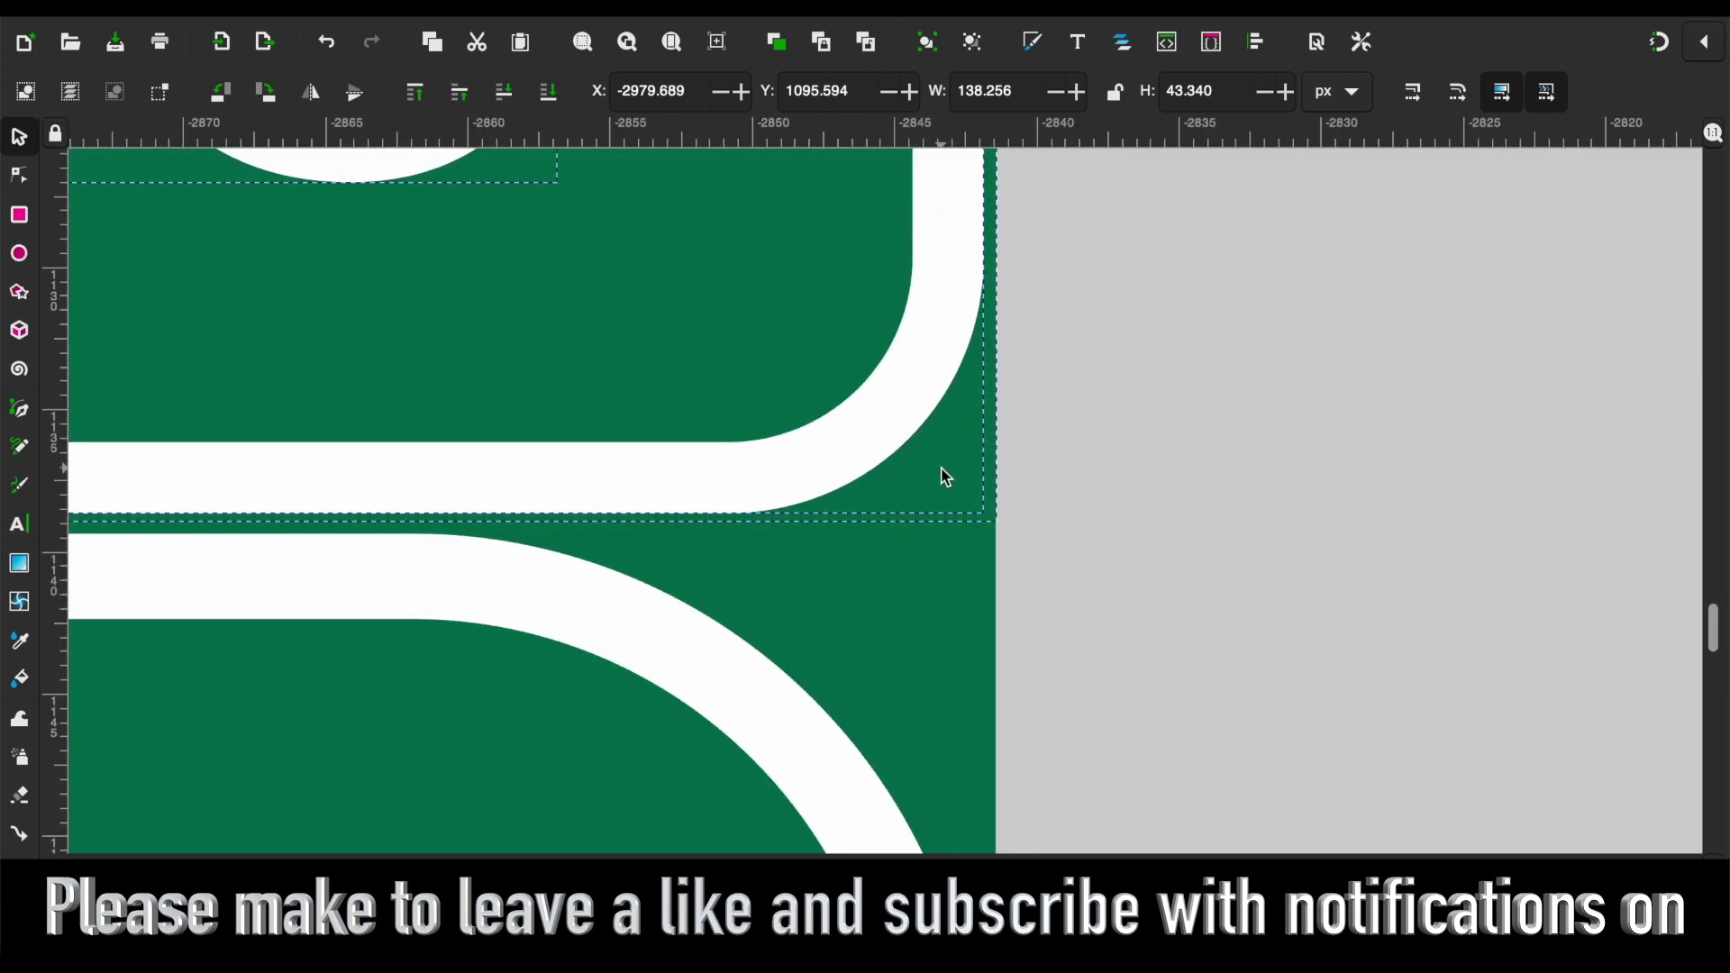
scroll(946, 477, down, 3)
scroll(1148, 526, down, 2)
Change the exit number to 24, set in Roadgeek 2014 Series EM.
double_click(1008, 441)
text(24)
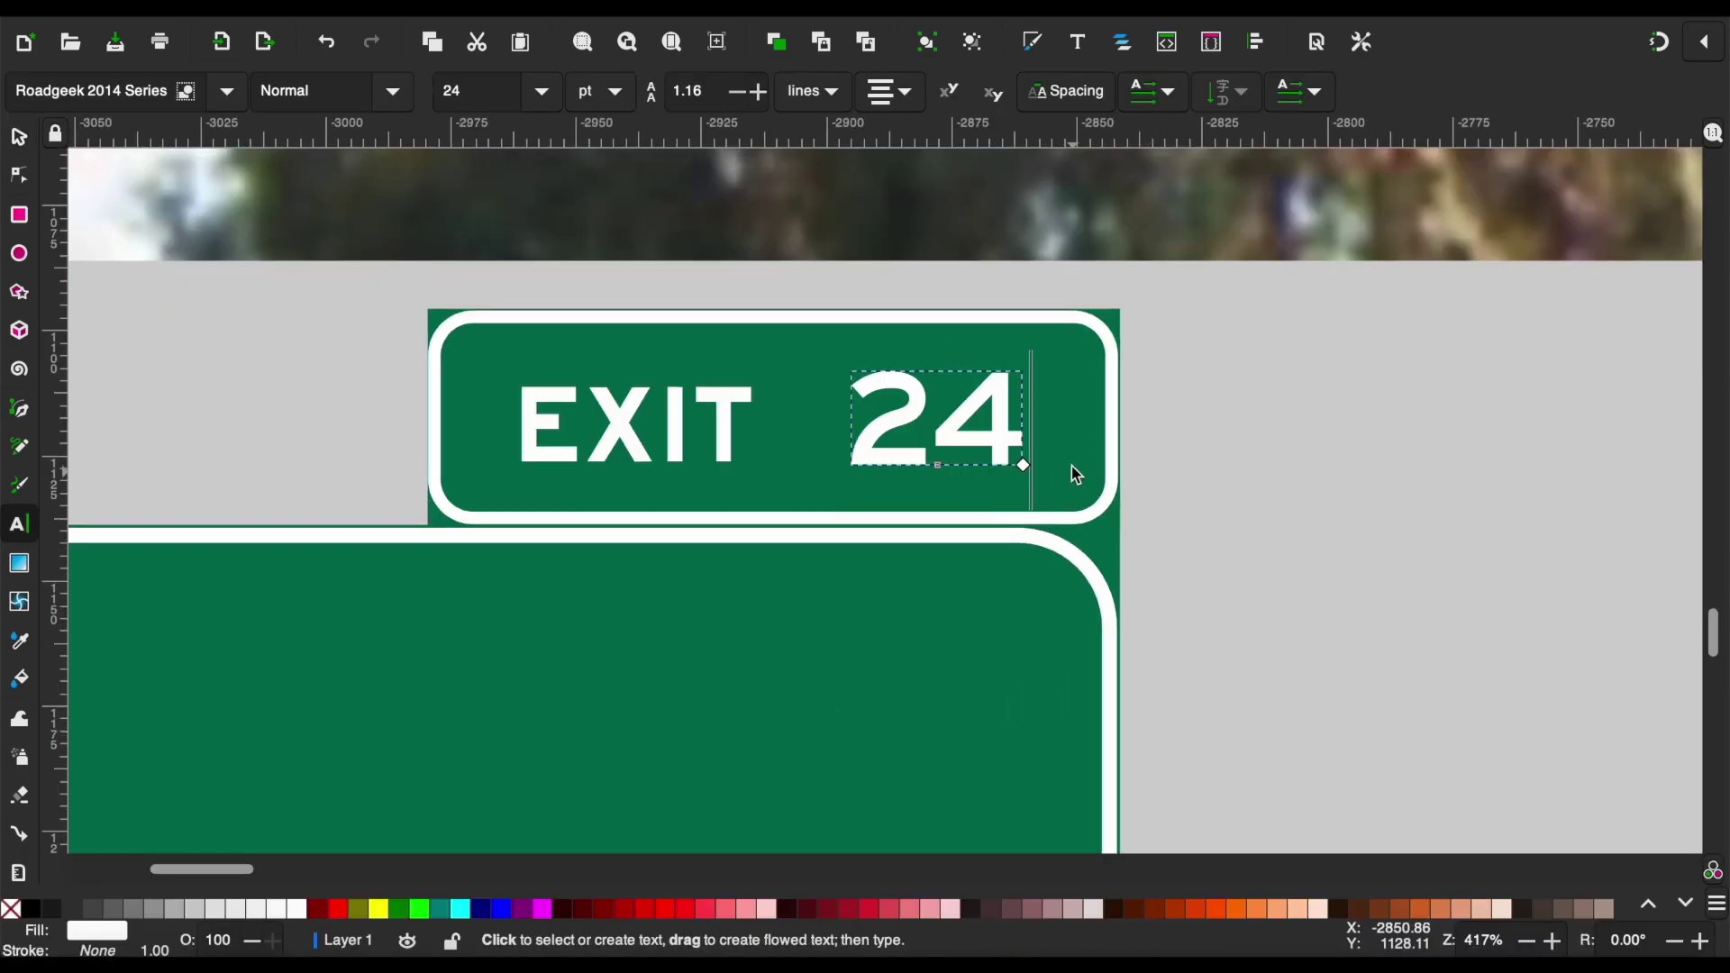
double_click(990, 414)
click(227, 91)
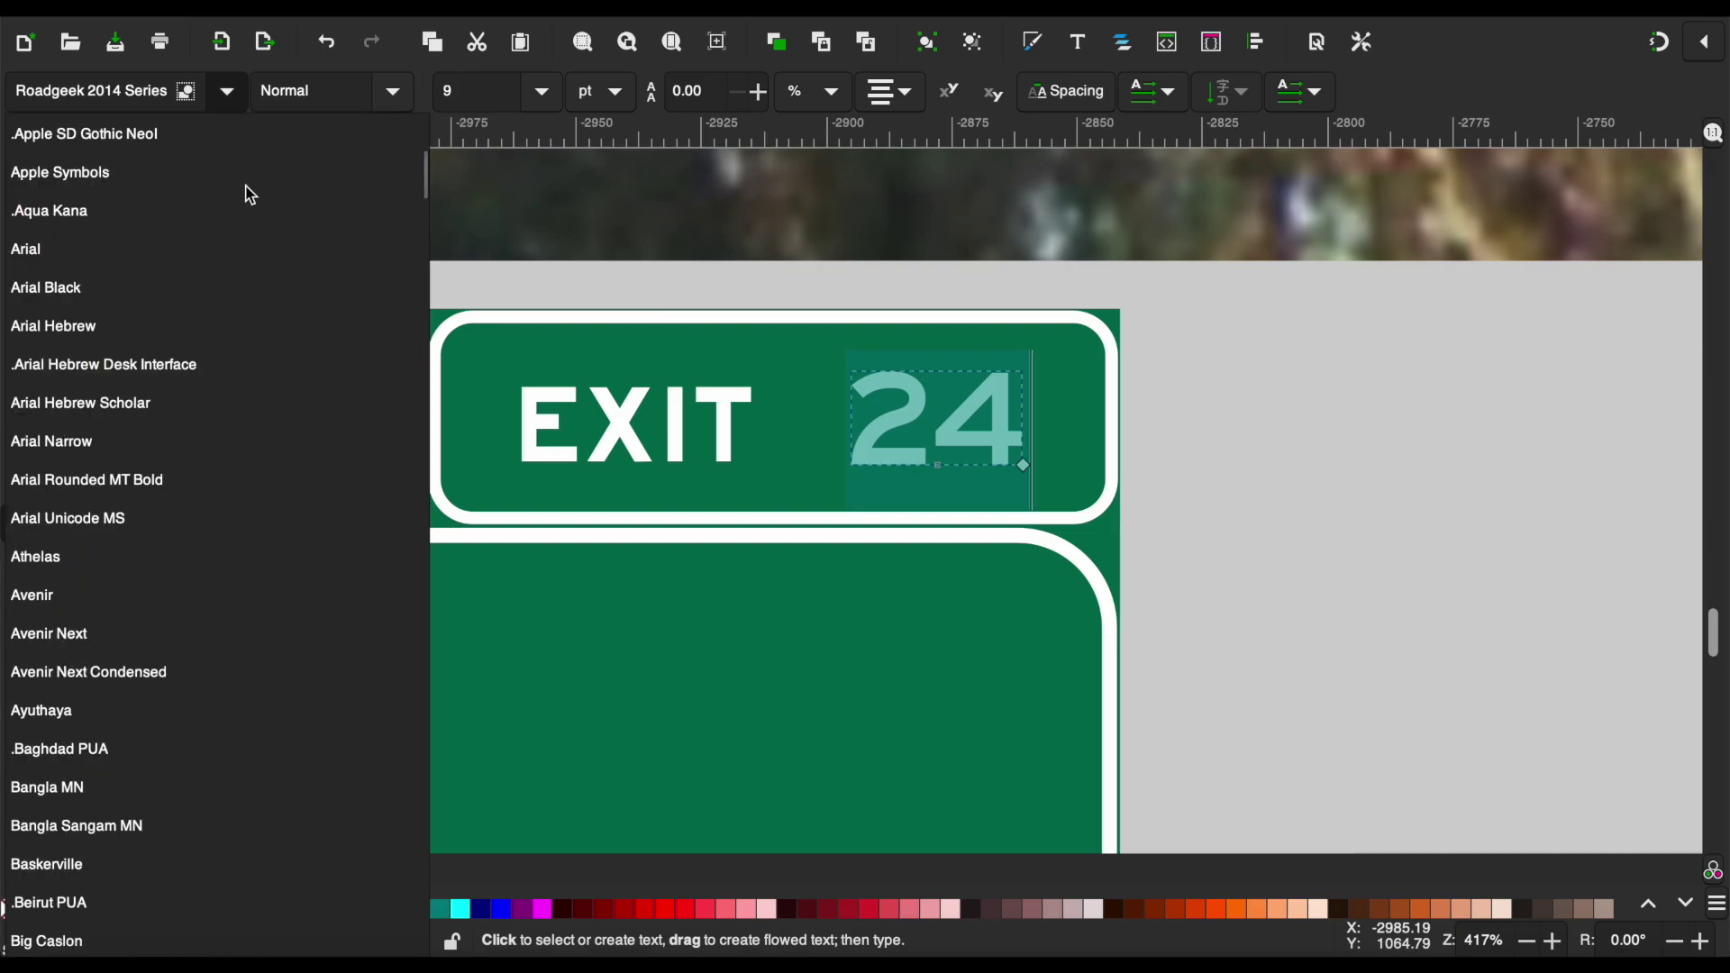
click(228, 93)
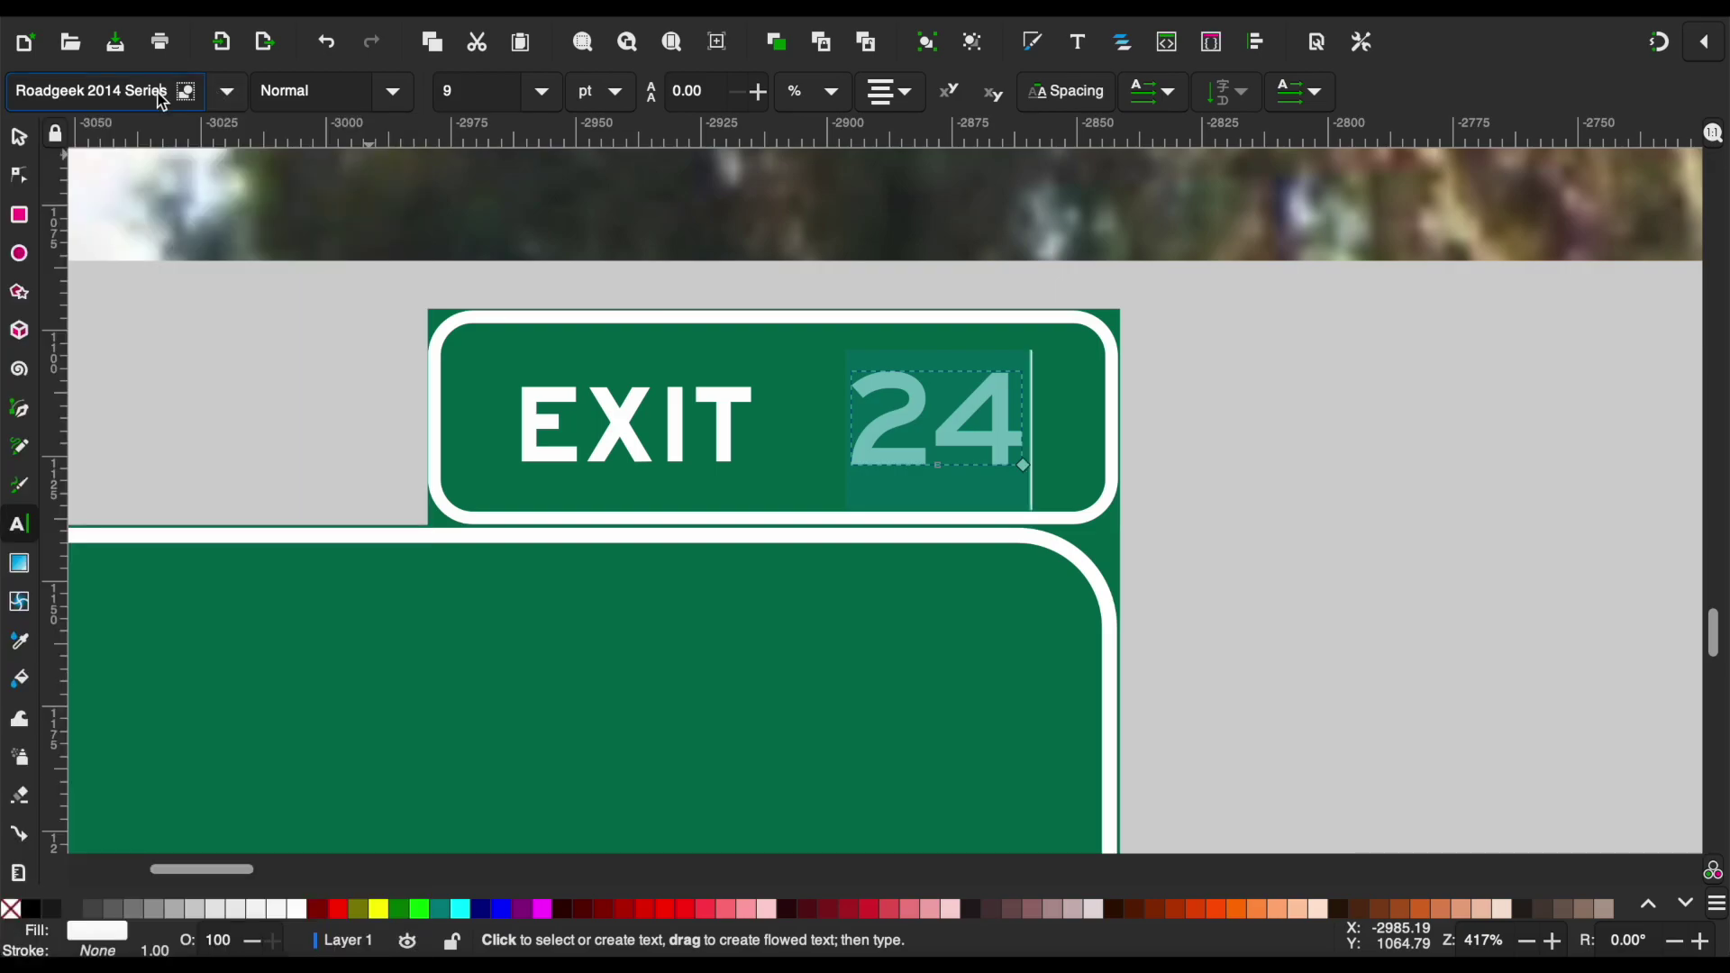
text(roadgeek)
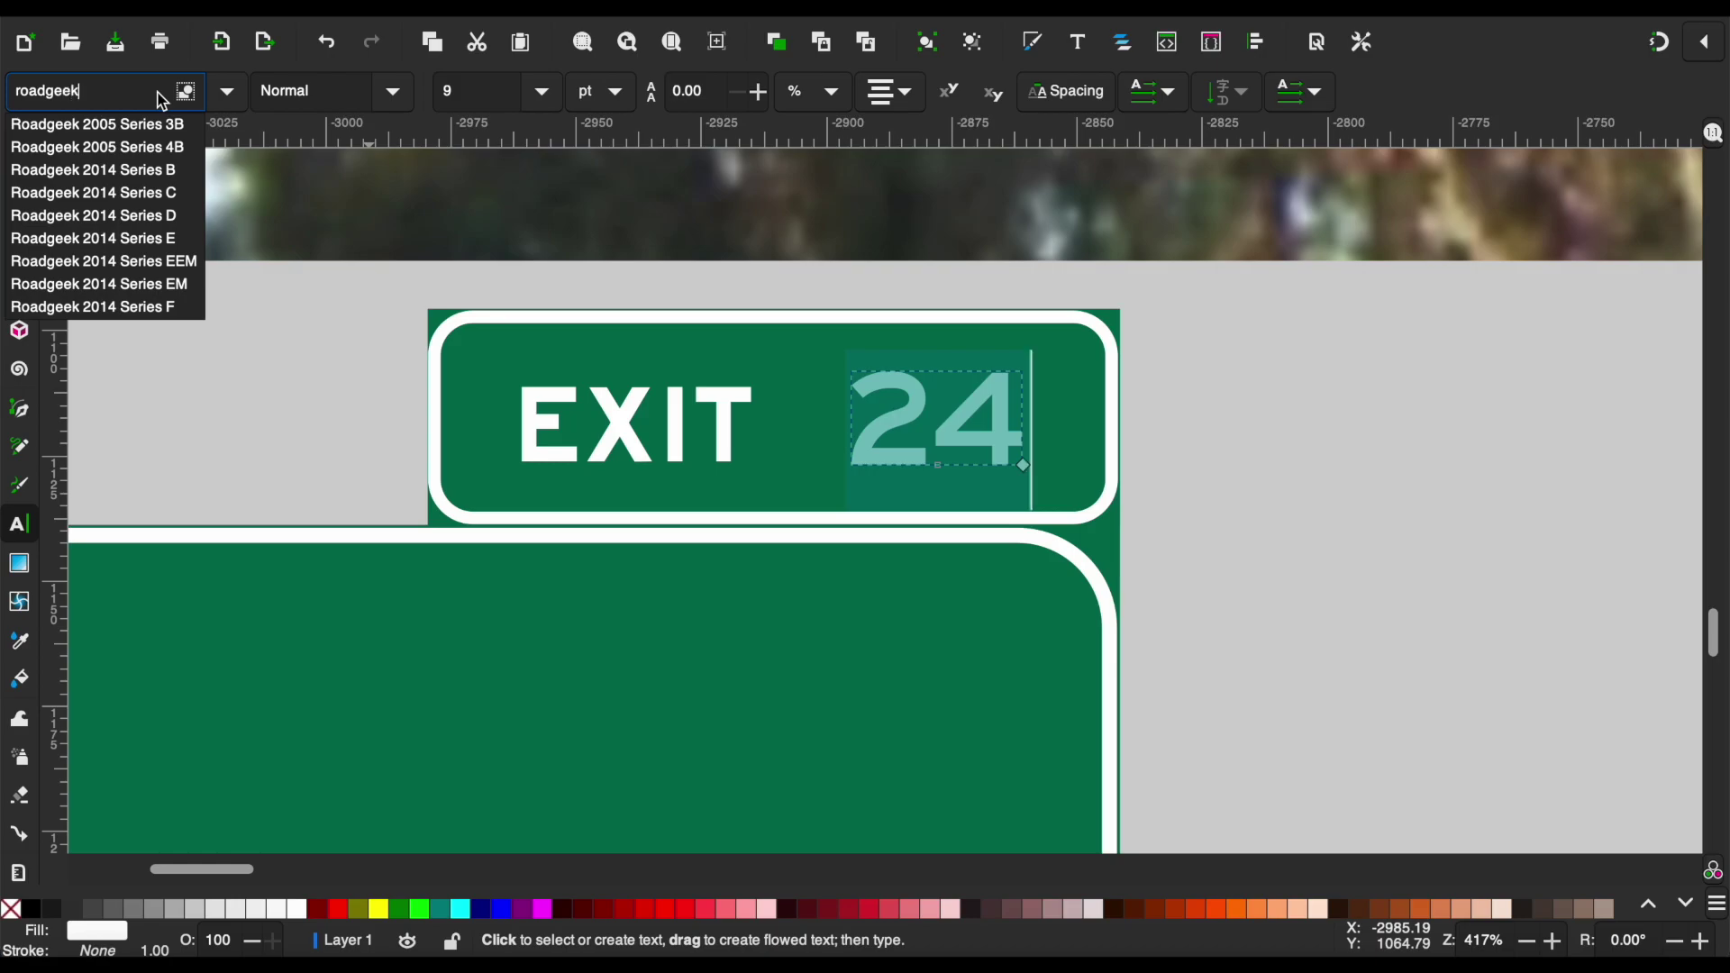
key(Up)
key(Return)
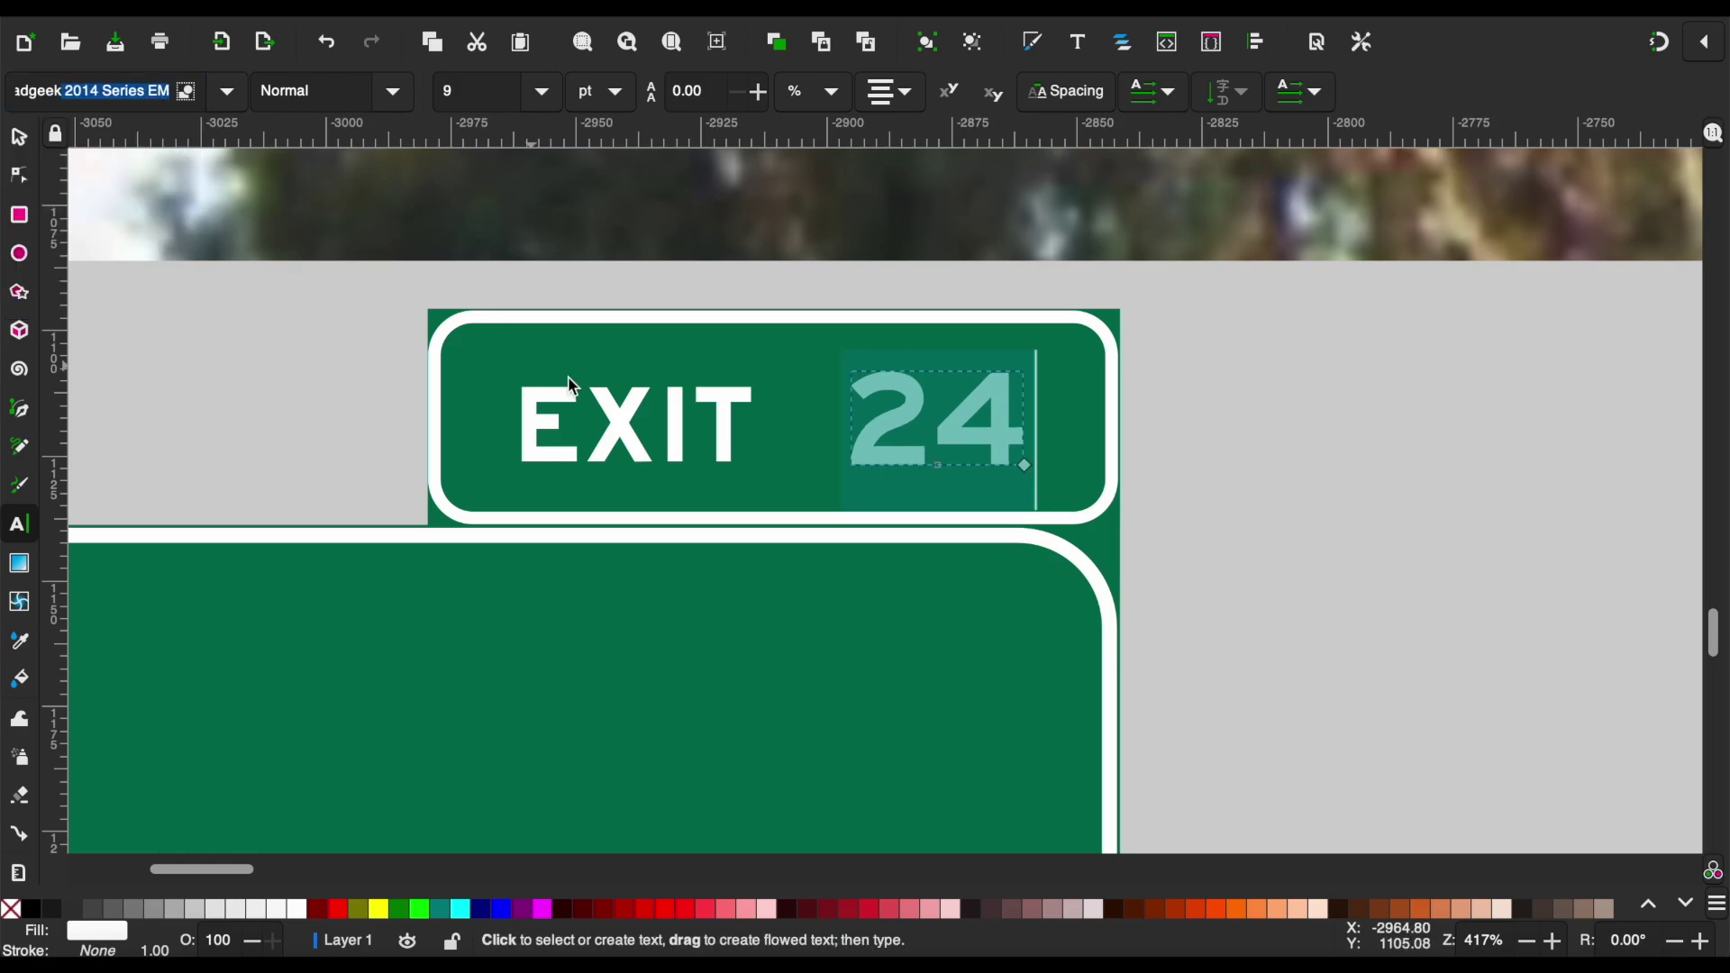
Set the EXIT word to Roadgeek 2014 Series EM as well.
double_click(571, 386)
click(229, 91)
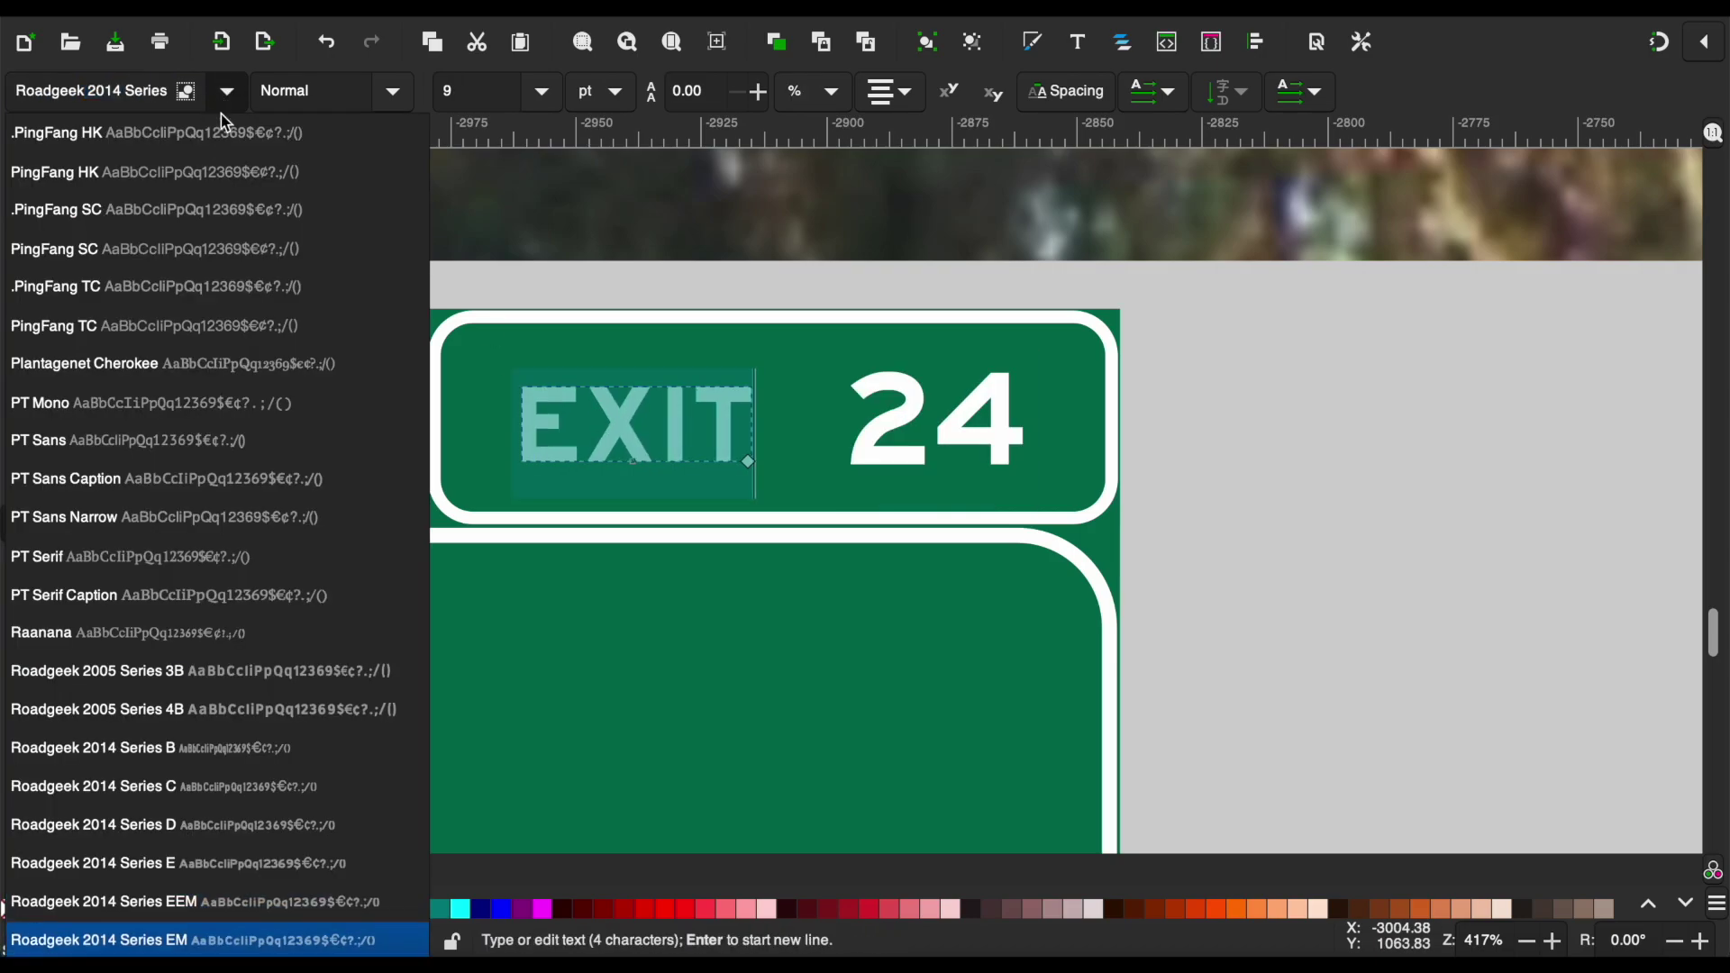
key(Escape)
key(Escape)
scroll(1162, 474, down, 2)
scroll(1164, 485, down, 2)
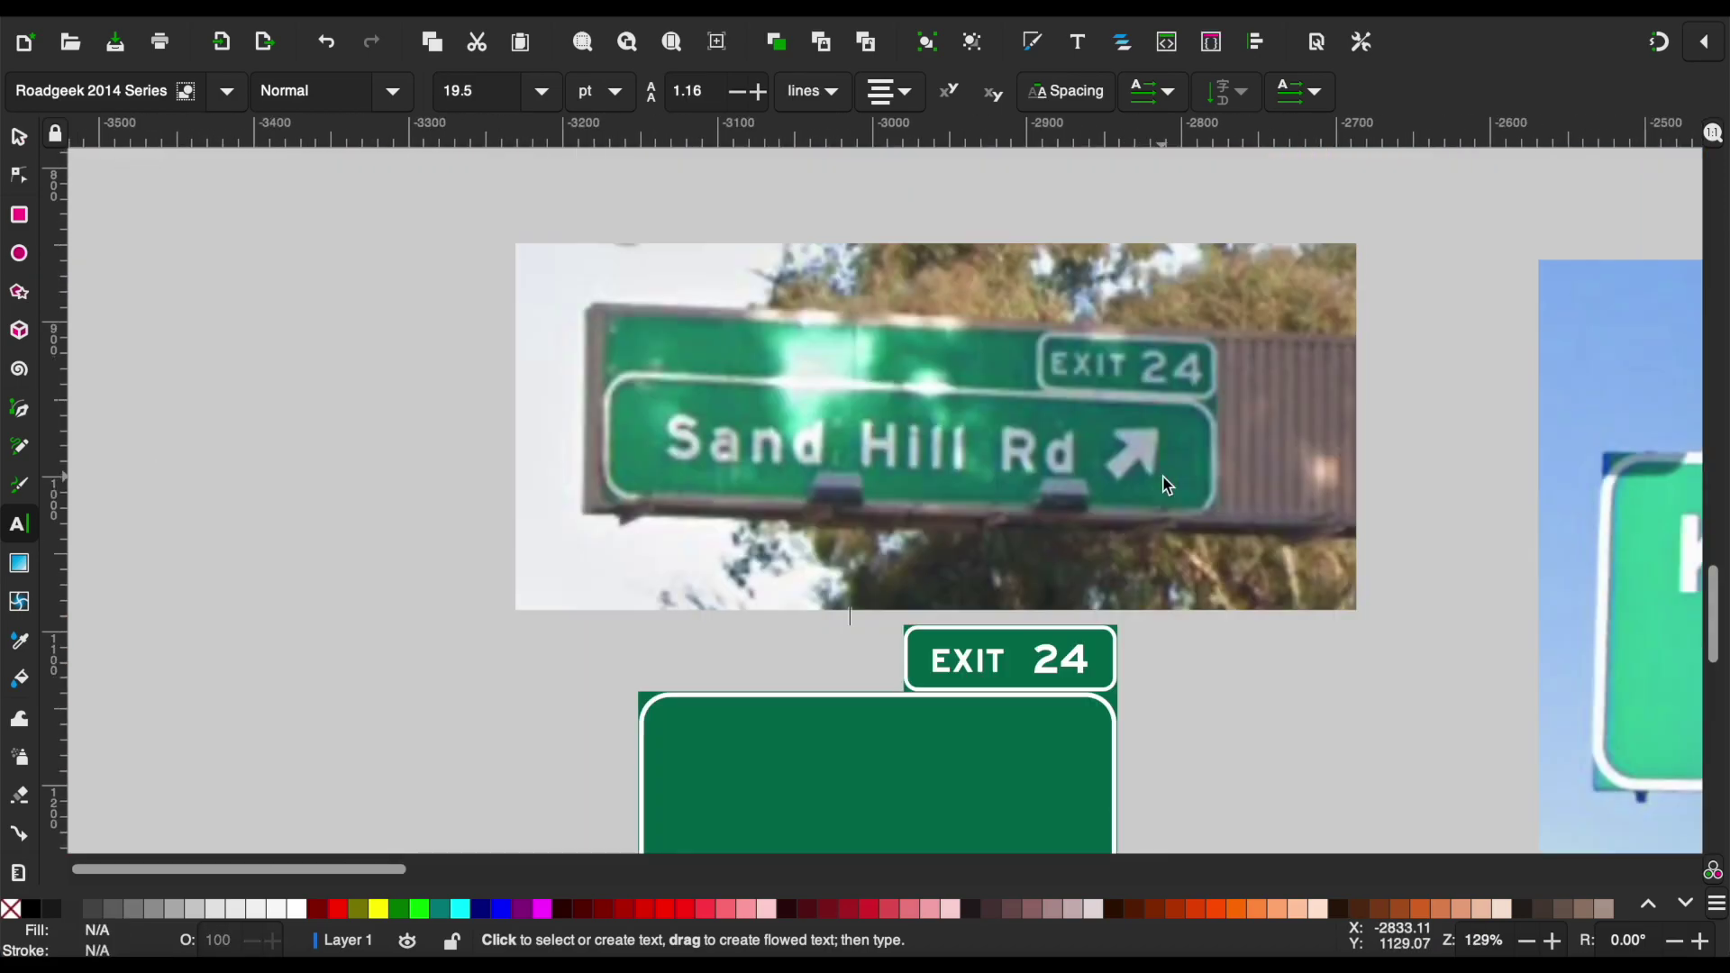
scroll(1164, 485, down, 3)
scroll(1165, 485, up, 3)
scroll(1164, 485, down, 2)
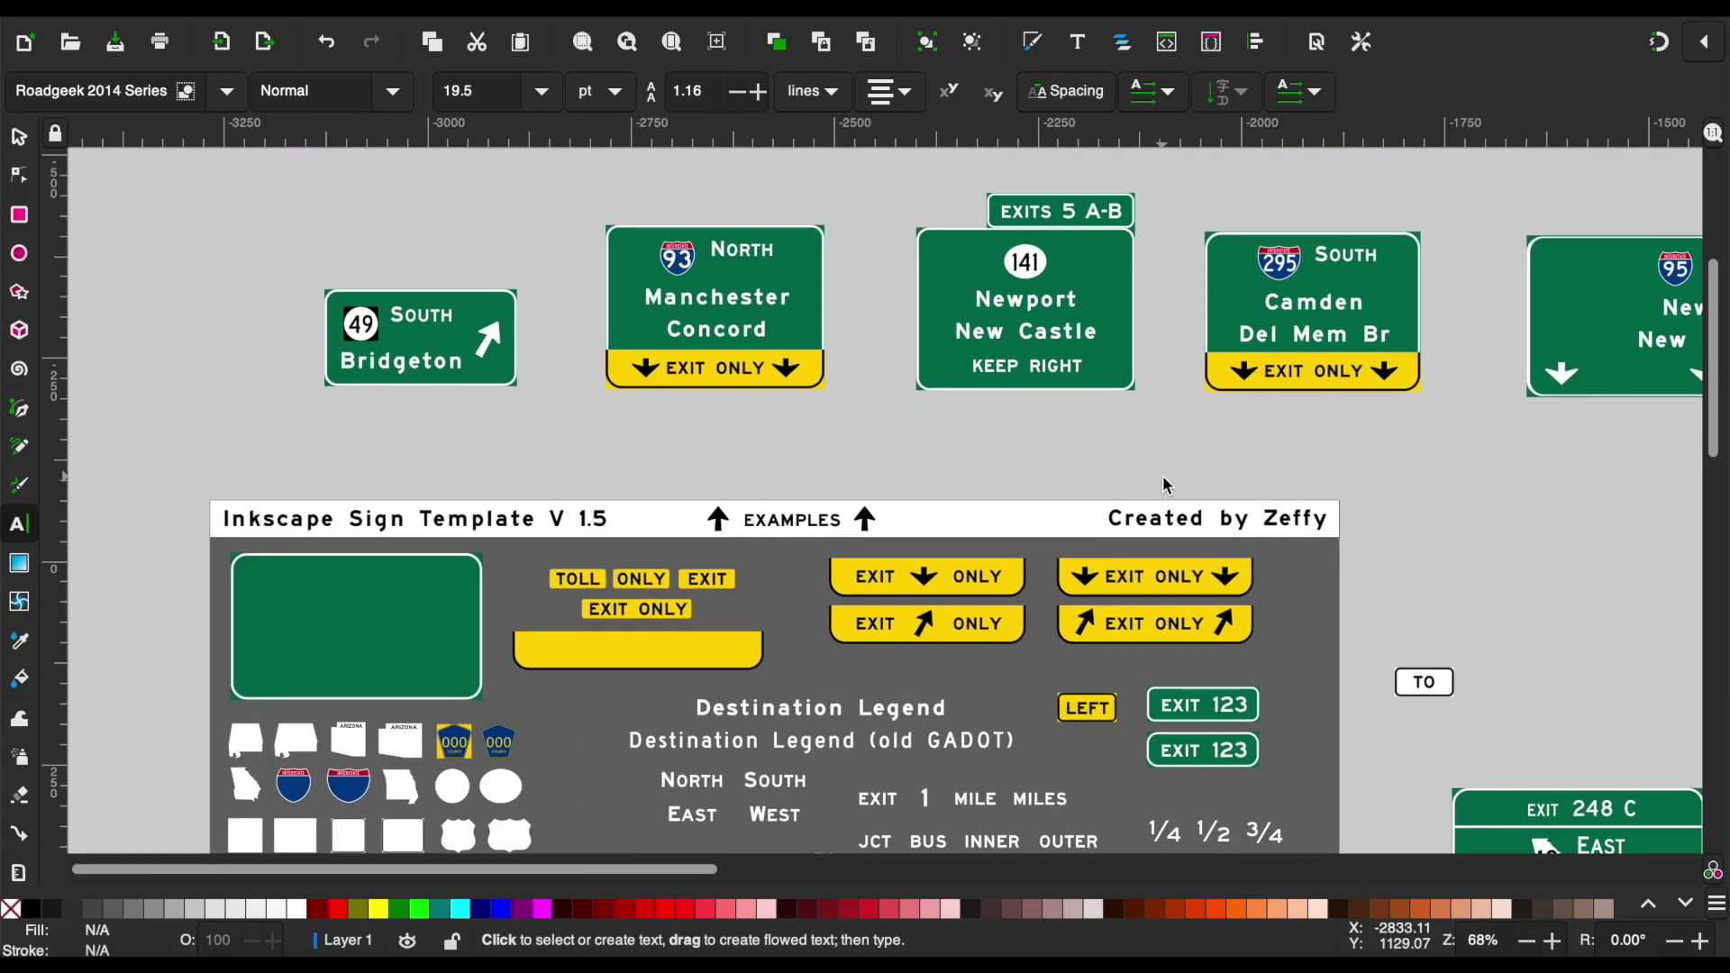
Paste a copy of the Bridgeton legend into the blank sign.
click(995, 336)
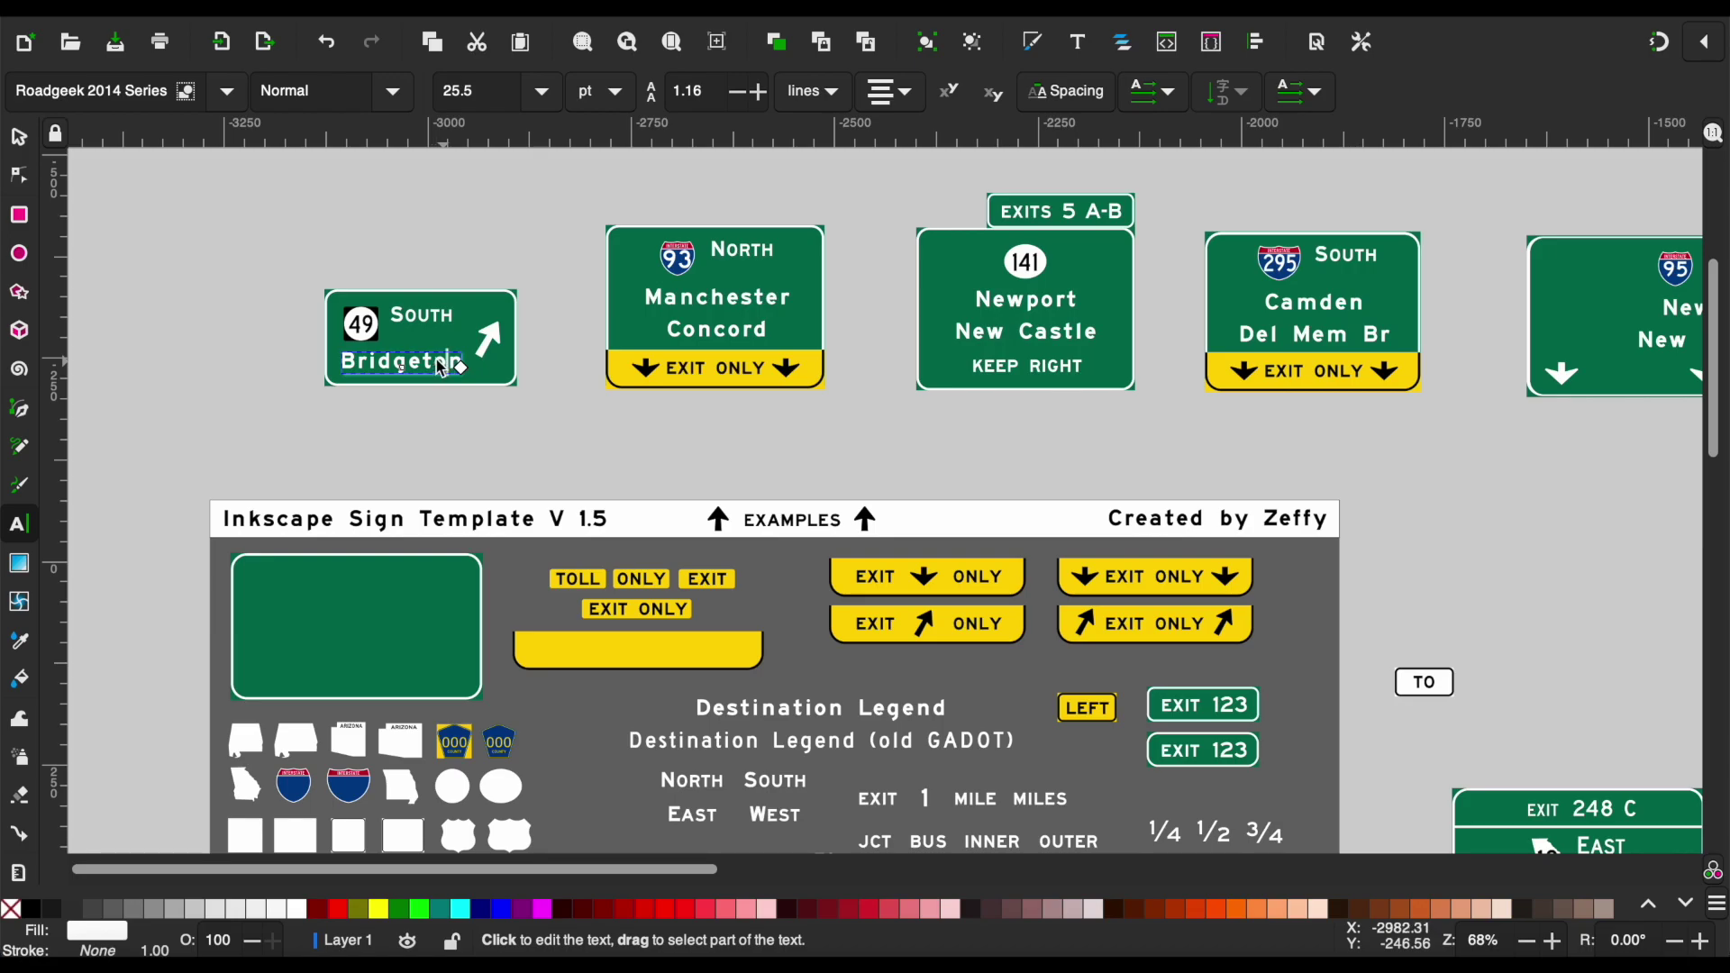
click(22, 142)
scroll(532, 442, down, 5)
scroll(684, 730, down, 3)
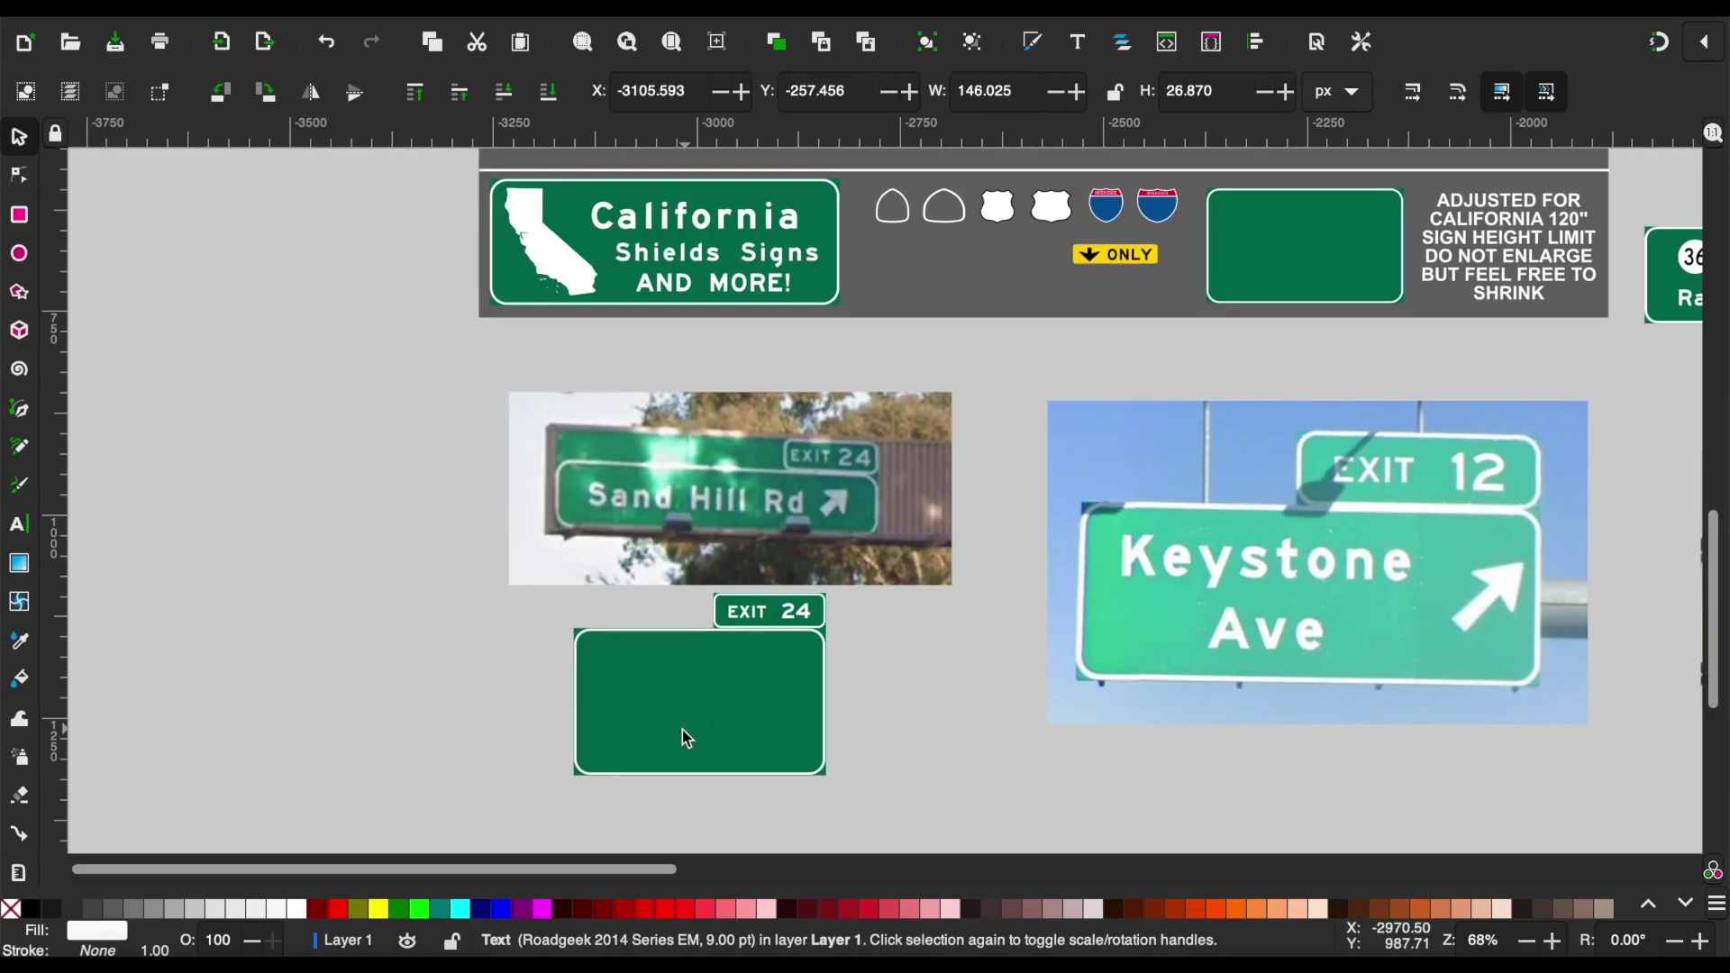
key(ctrl+v)
scroll(664, 728, up, 2)
scroll(664, 728, up, 1)
Retype the legend as 'Sand Hill Rd' and move it up inside the sign.
double_click(667, 667)
key(ctrl+a)
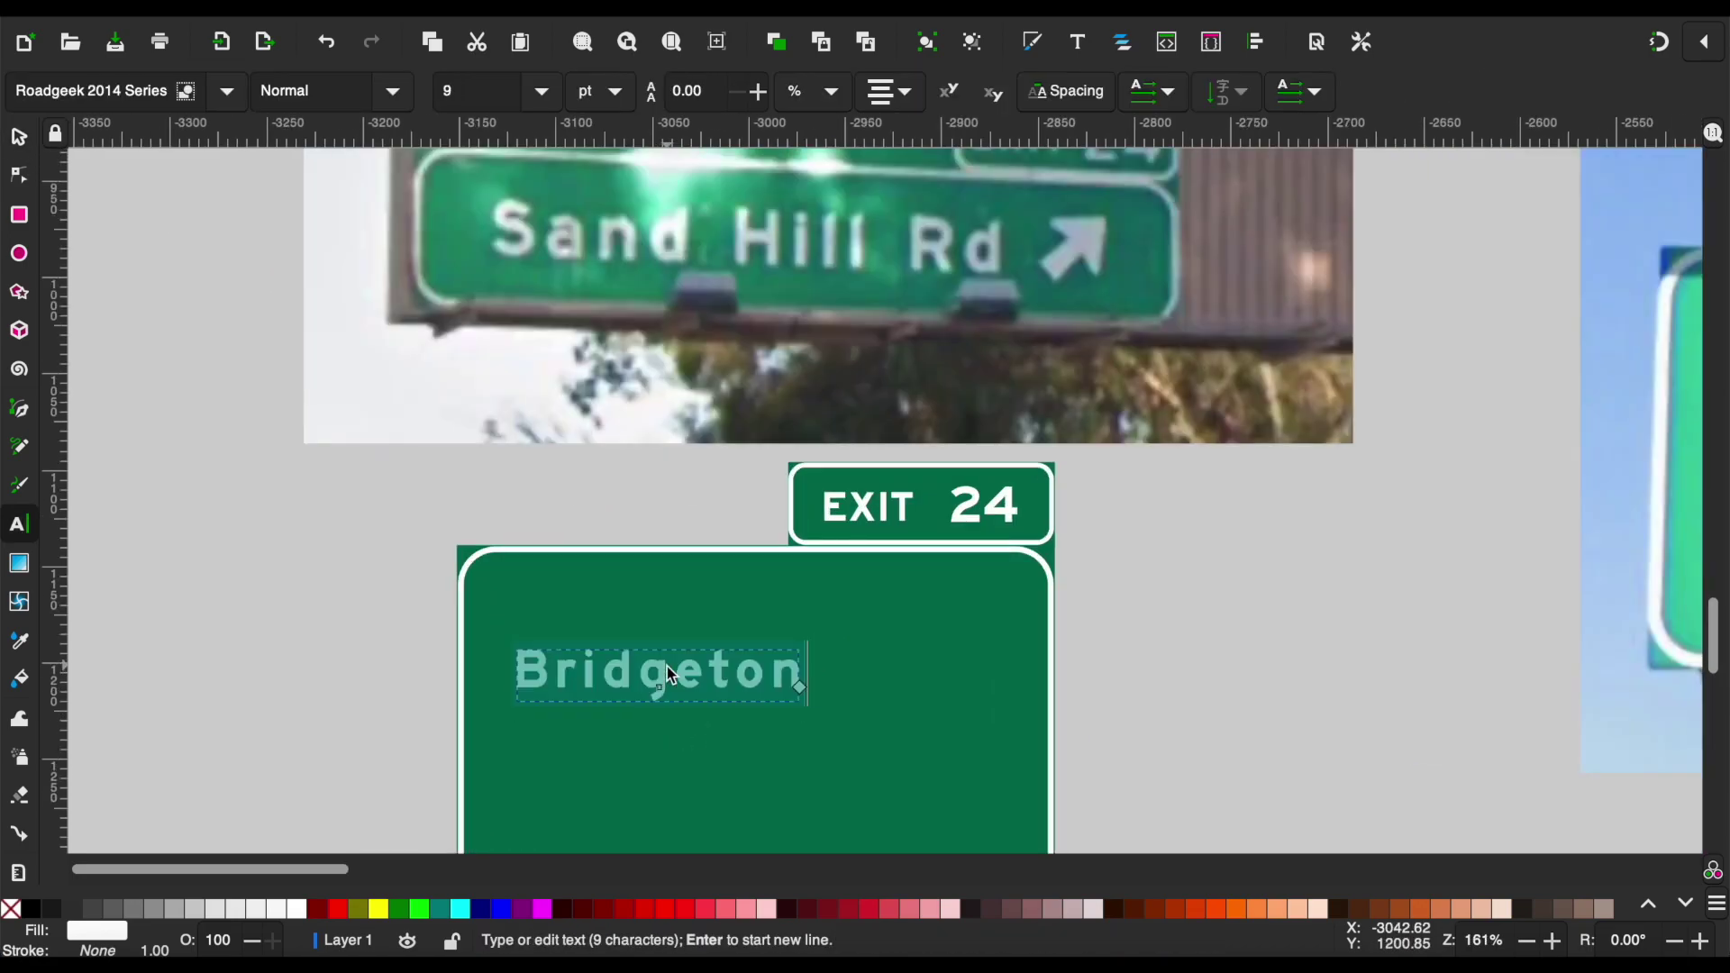
text(Sand Hill Road)
key(Escape)
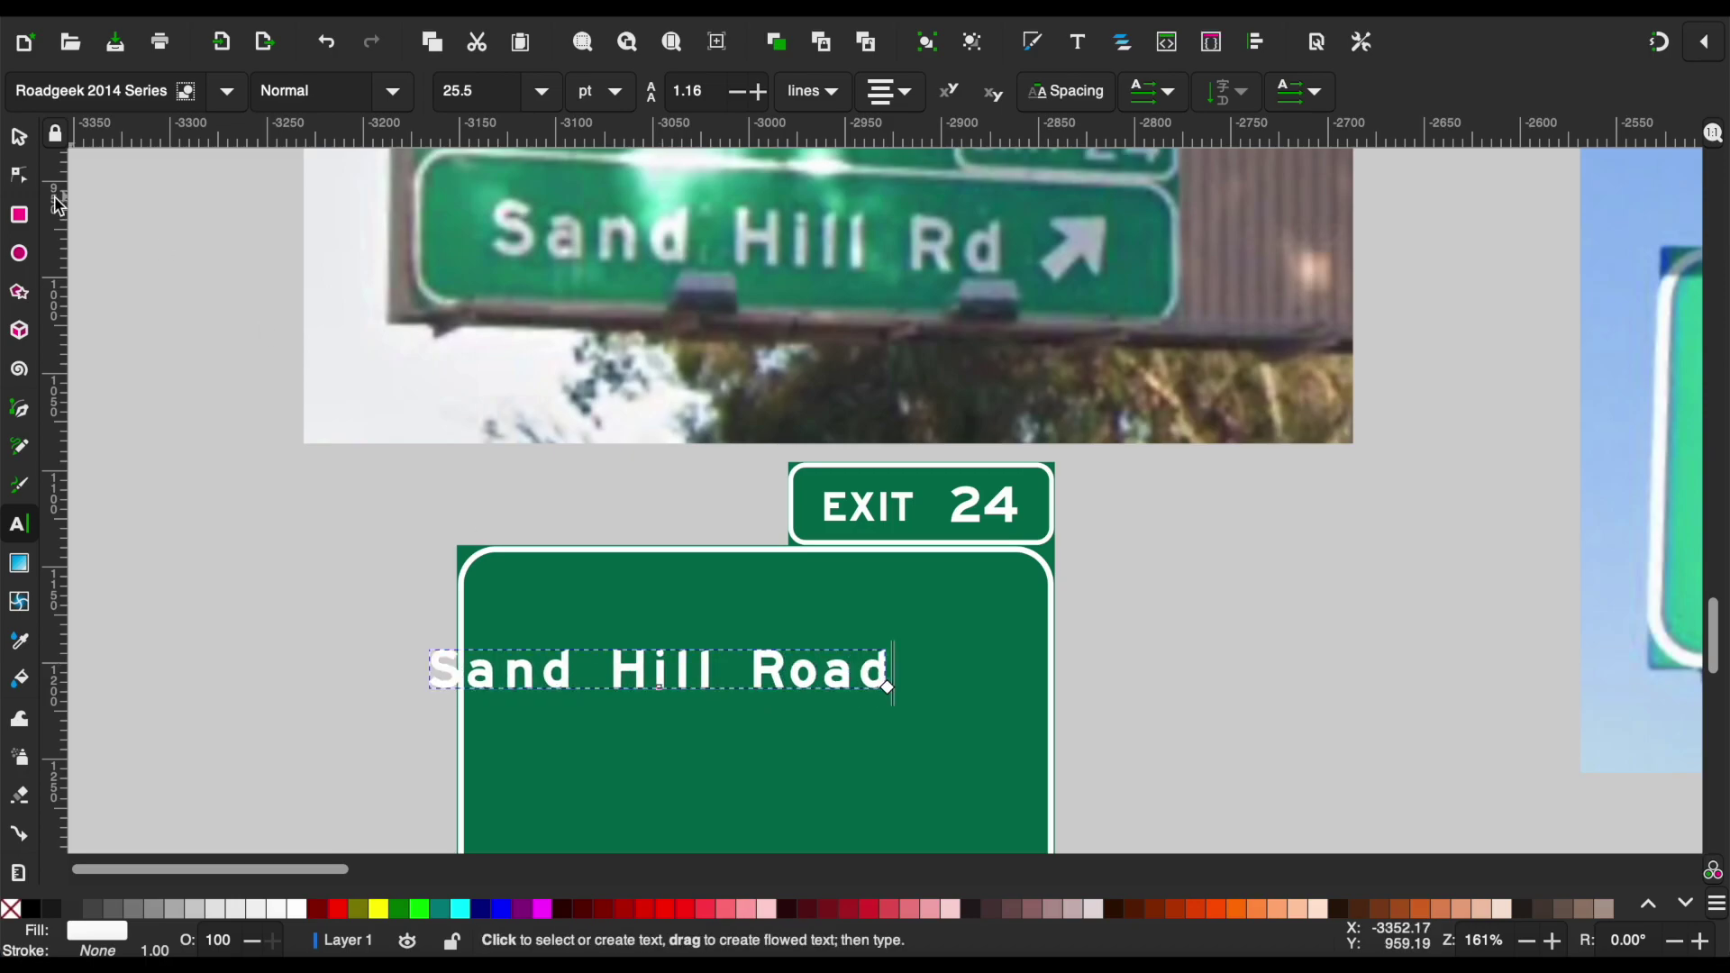
click(18, 135)
drag(685, 678, 730, 643)
double_click(867, 640)
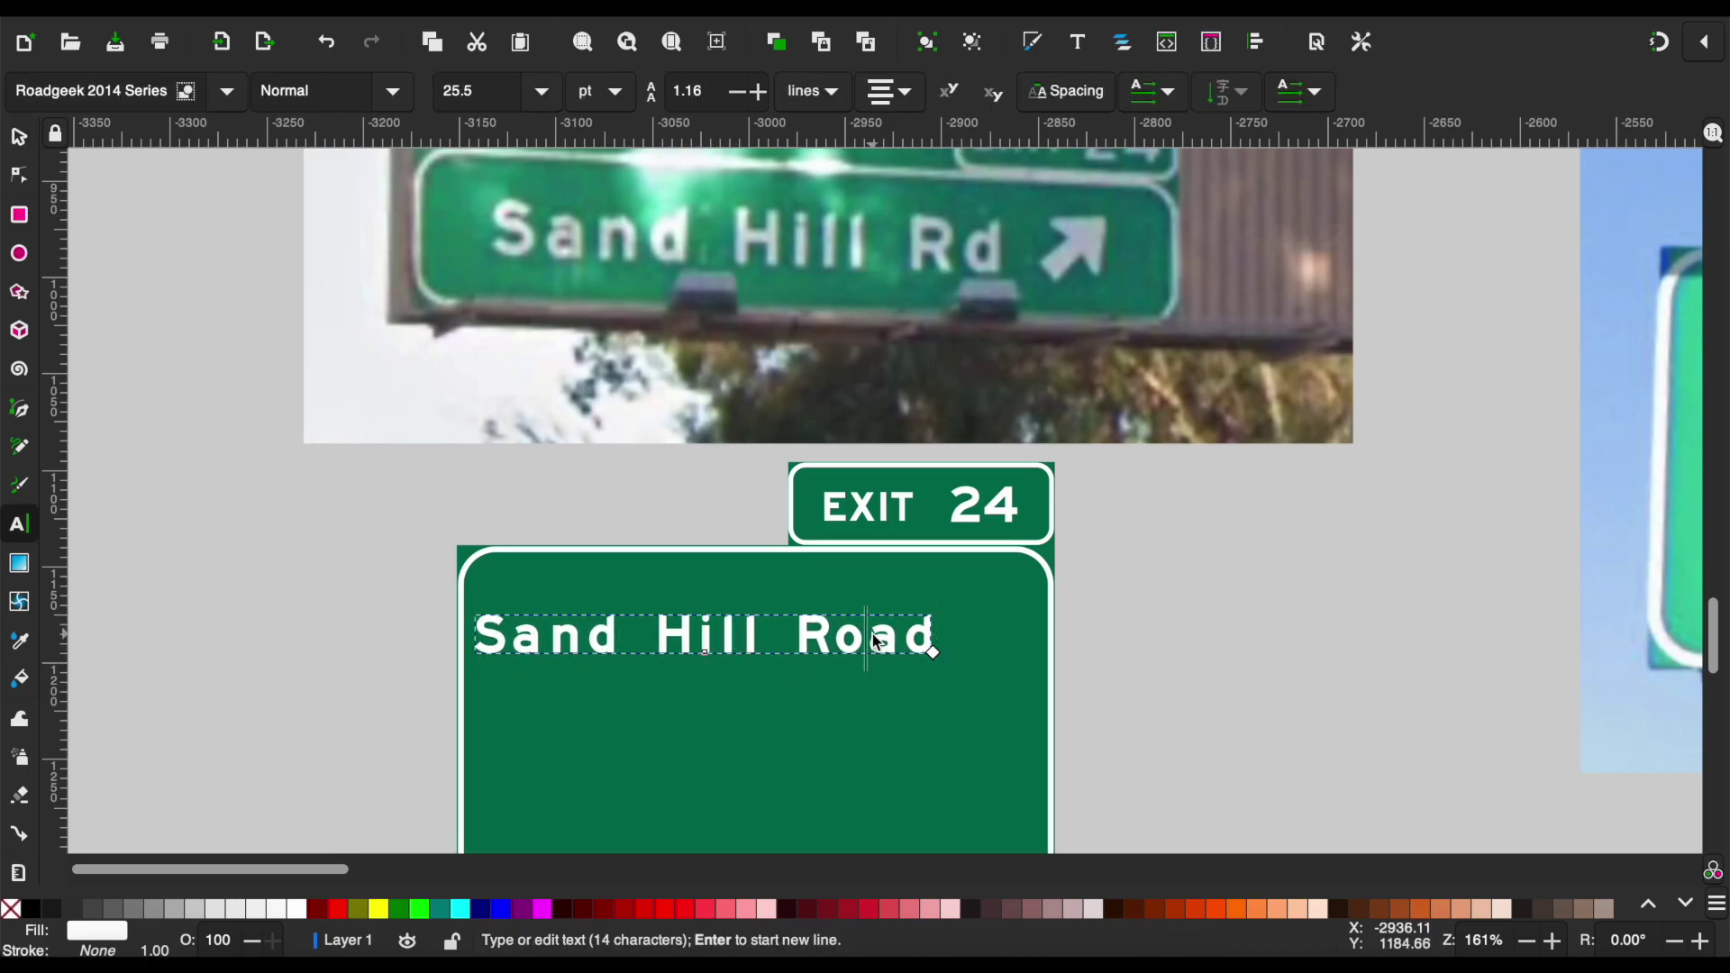
double_click(872, 636)
text(Rd)
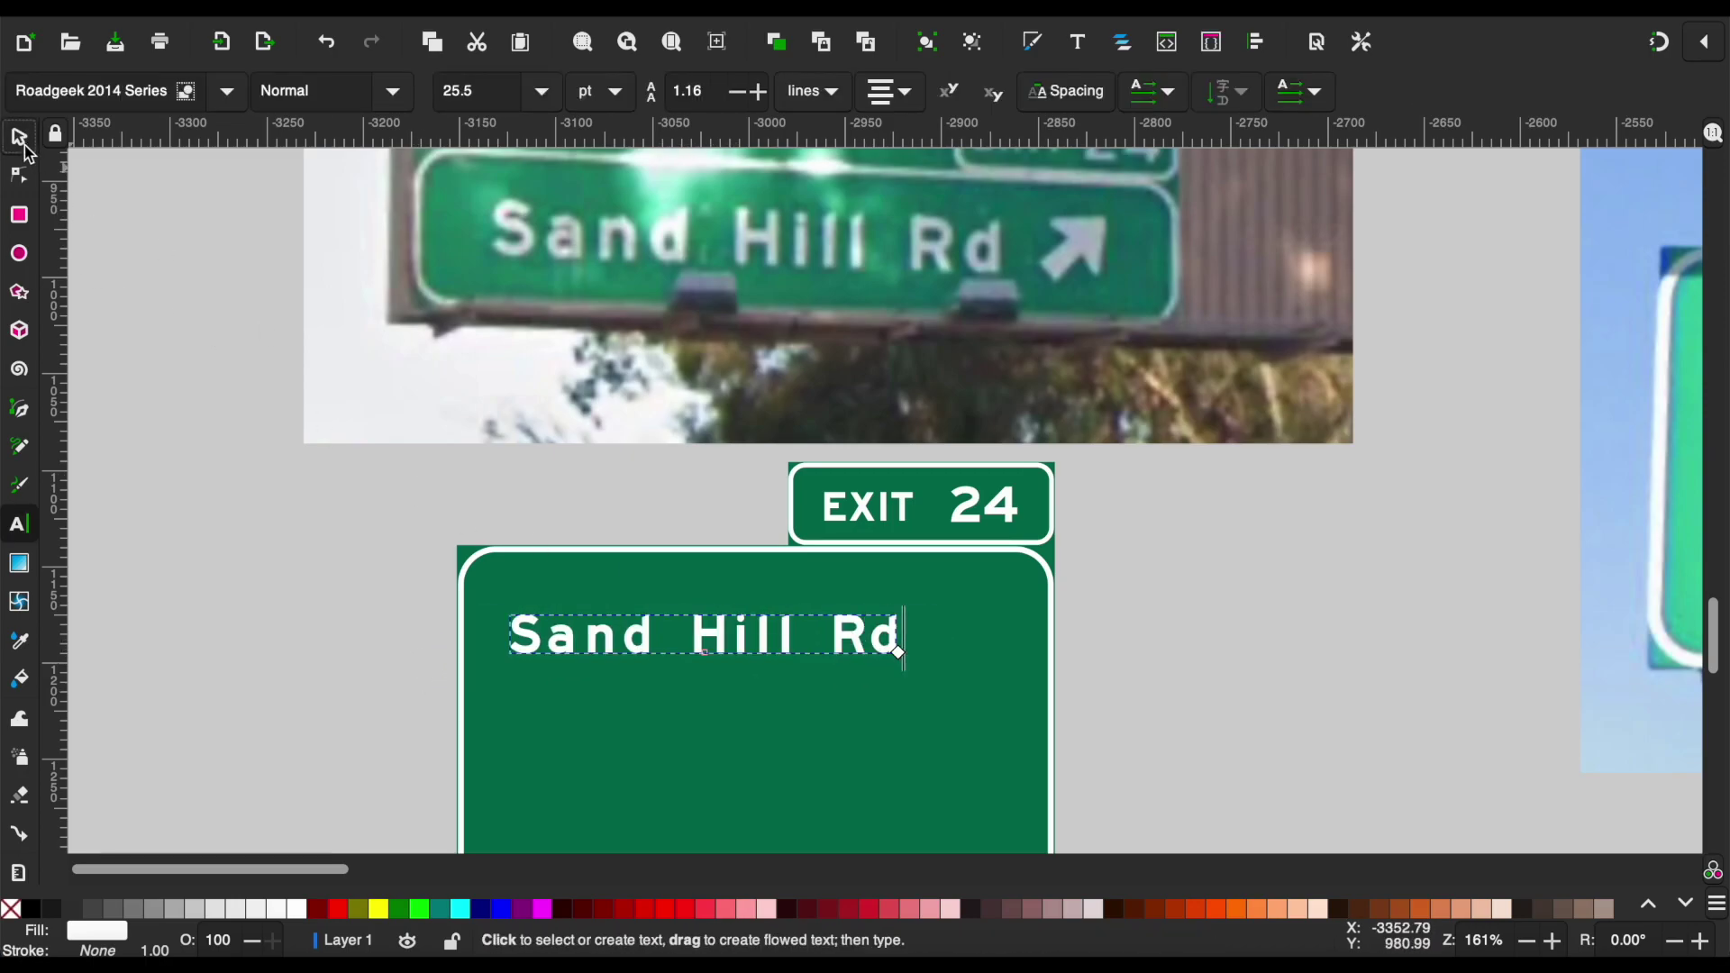
click(19, 135)
drag(639, 642, 650, 631)
Shrink the green sign panel's height to fit a single line of text.
scroll(911, 699, down, 3)
click(911, 700)
scroll(912, 699, down, 1)
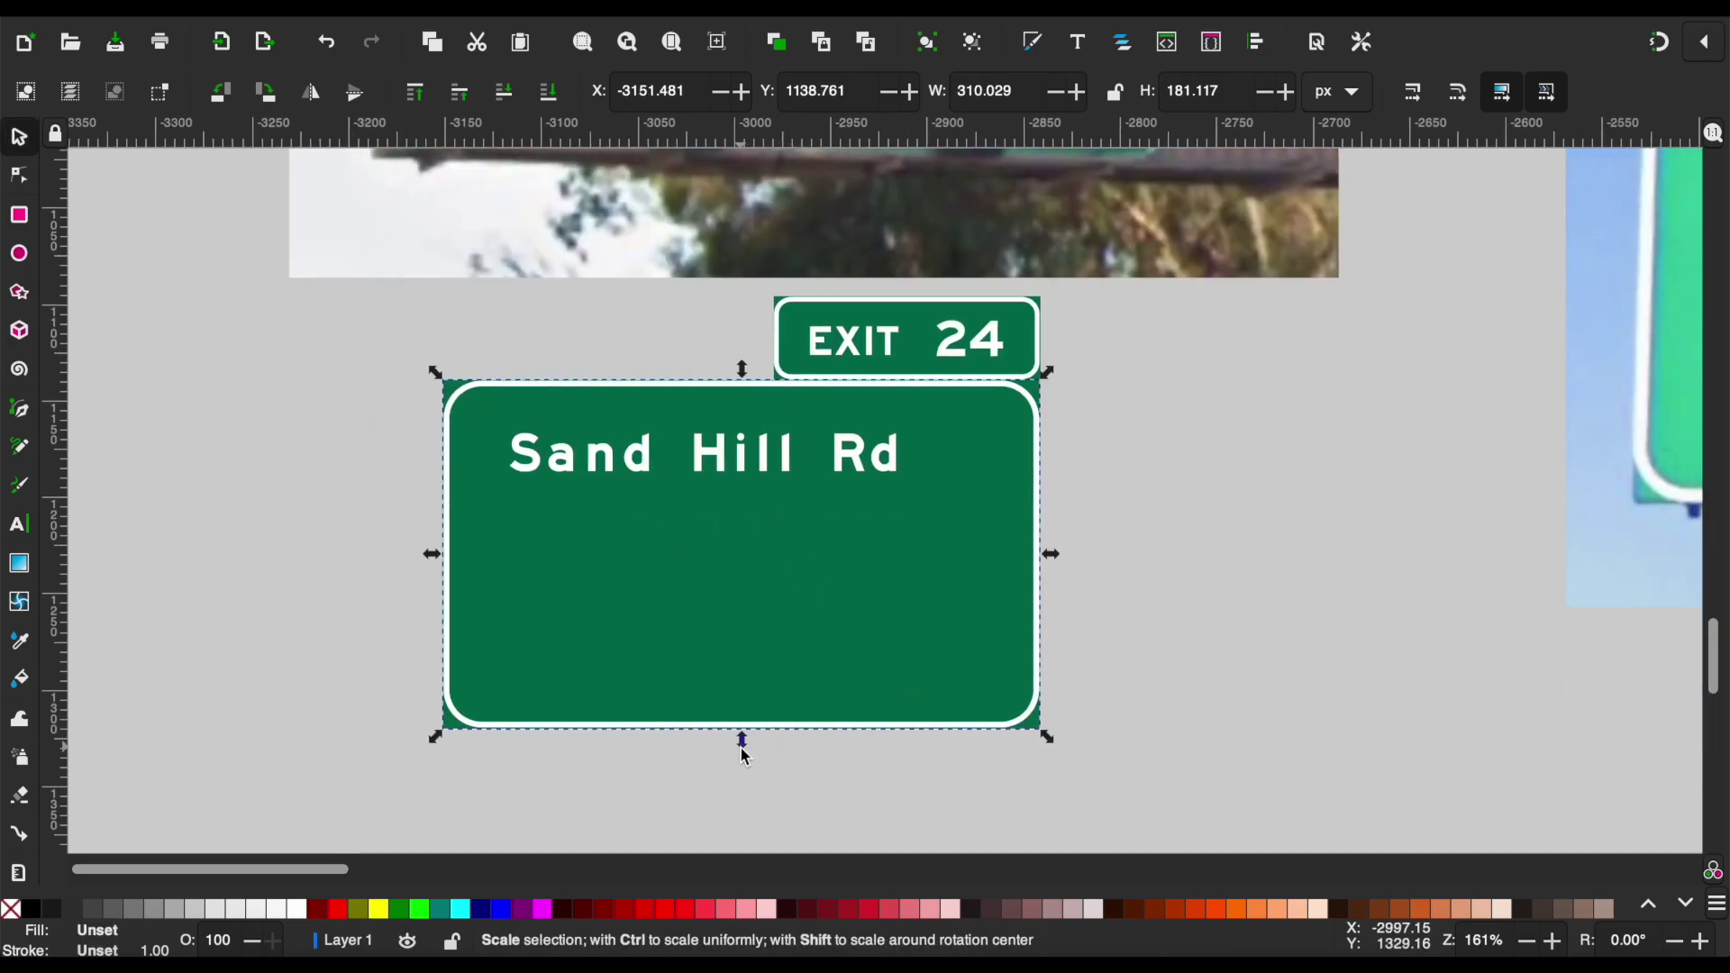
mouse_move(748, 746)
mouse_down()
mouse_move(753, 577)
mouse_move(780, 559)
mouse_up()
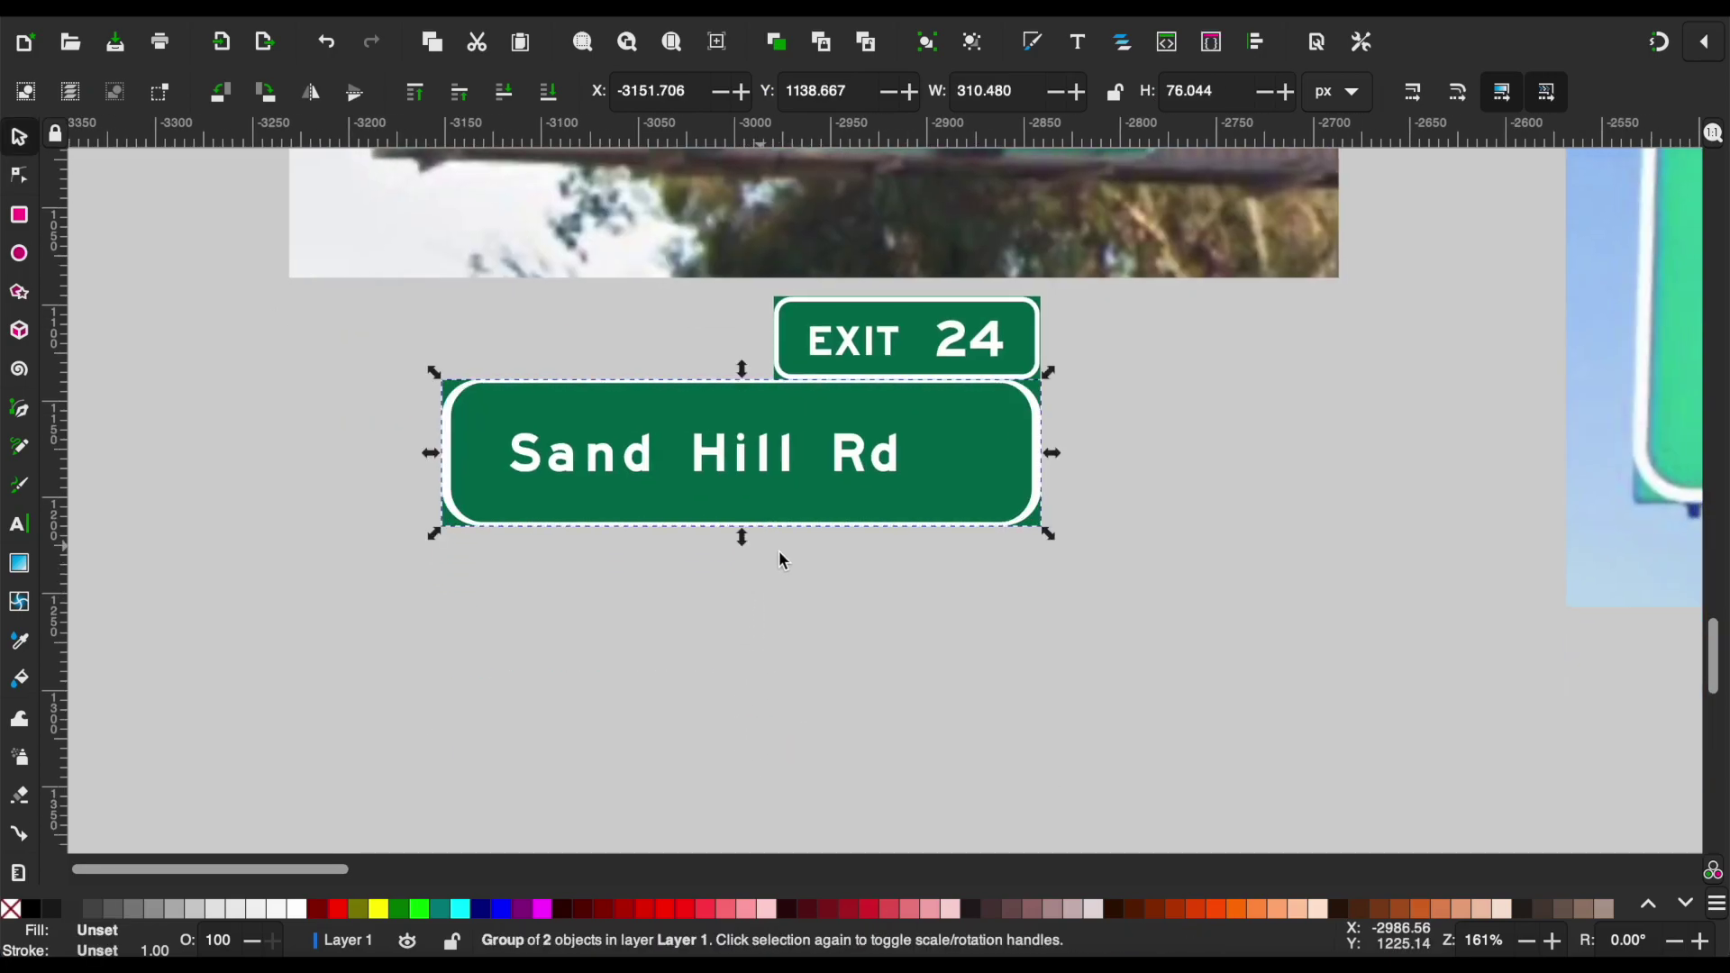
click(435, 313)
Place the template's up-right arrow at the sign's right end.
scroll(865, 496, up, 3)
scroll(865, 496, right, 10)
click(574, 609)
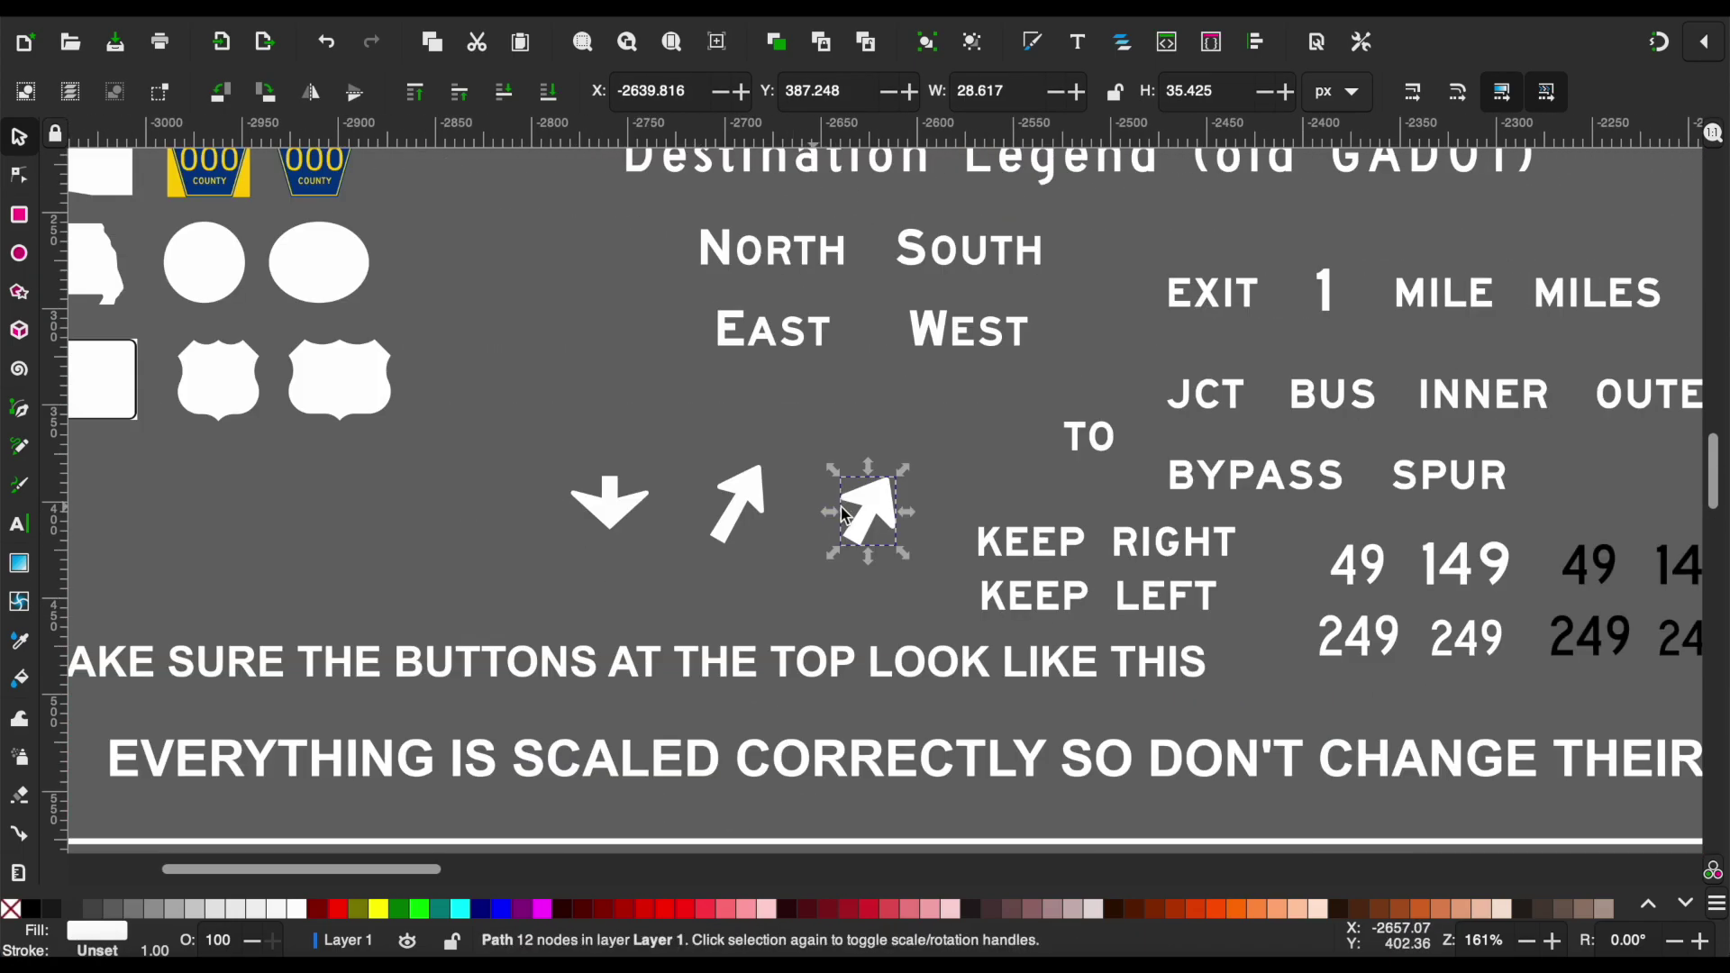
drag(896, 523, 856, 495)
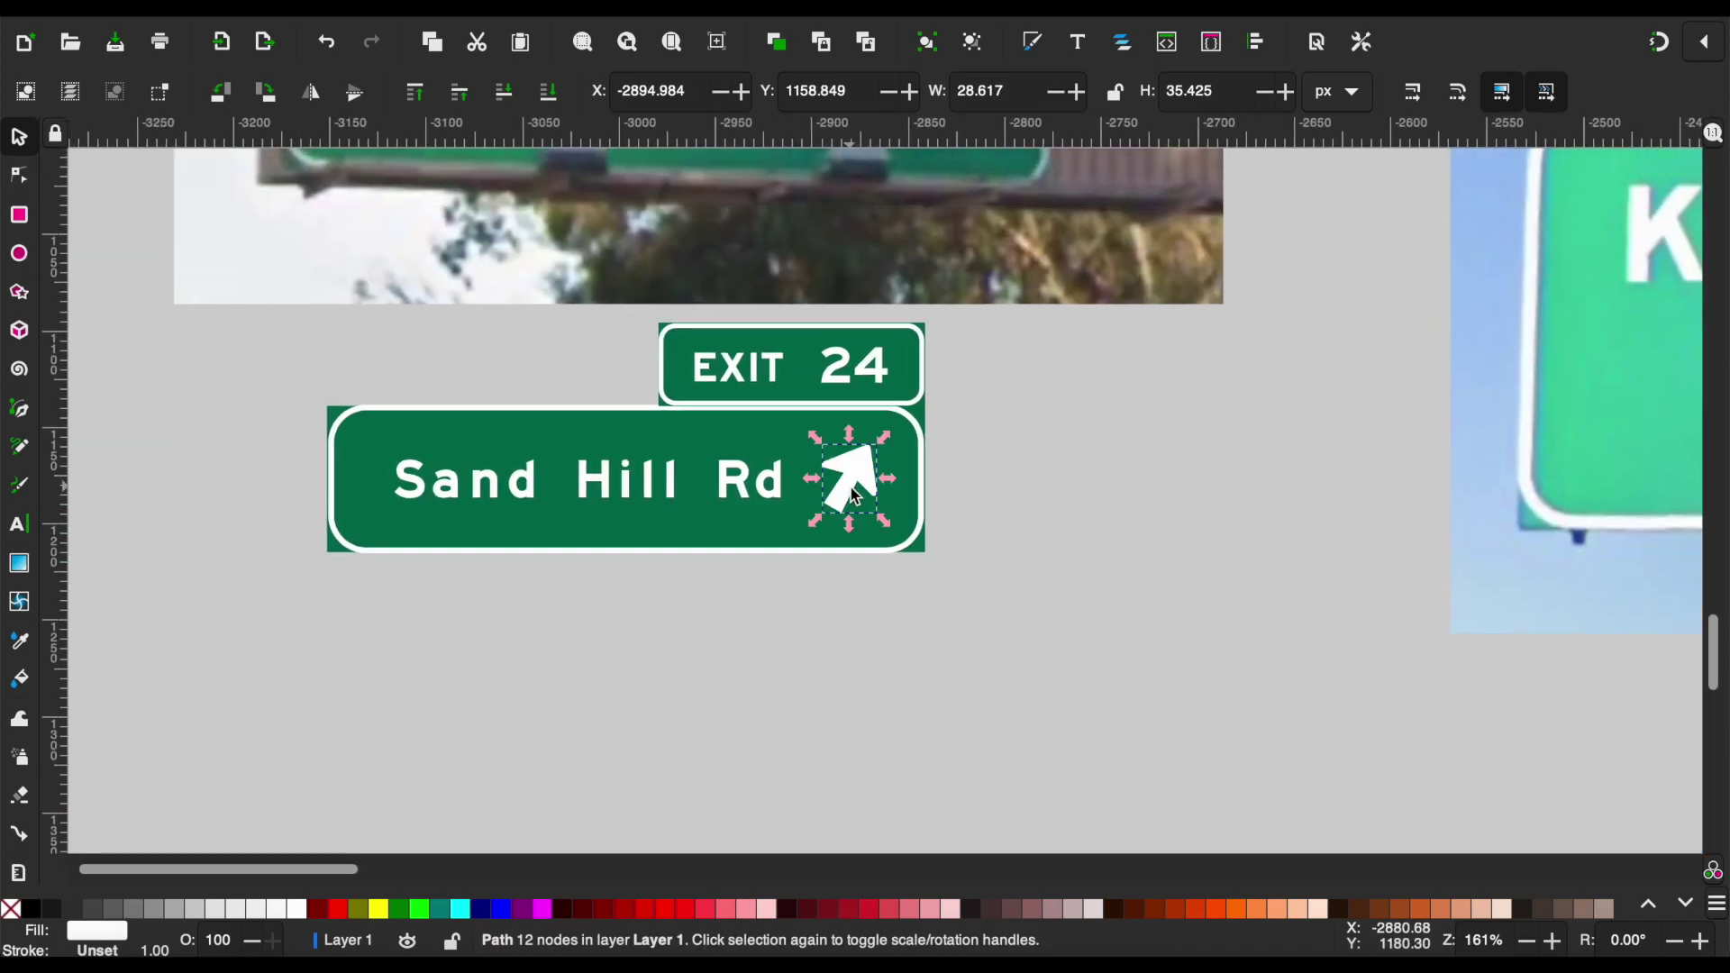
click(1025, 474)
scroll(1026, 474, up, 3)
Place a copy of the template's blank green sign below the Keystone Ave photo.
scroll(1025, 474, down, 2)
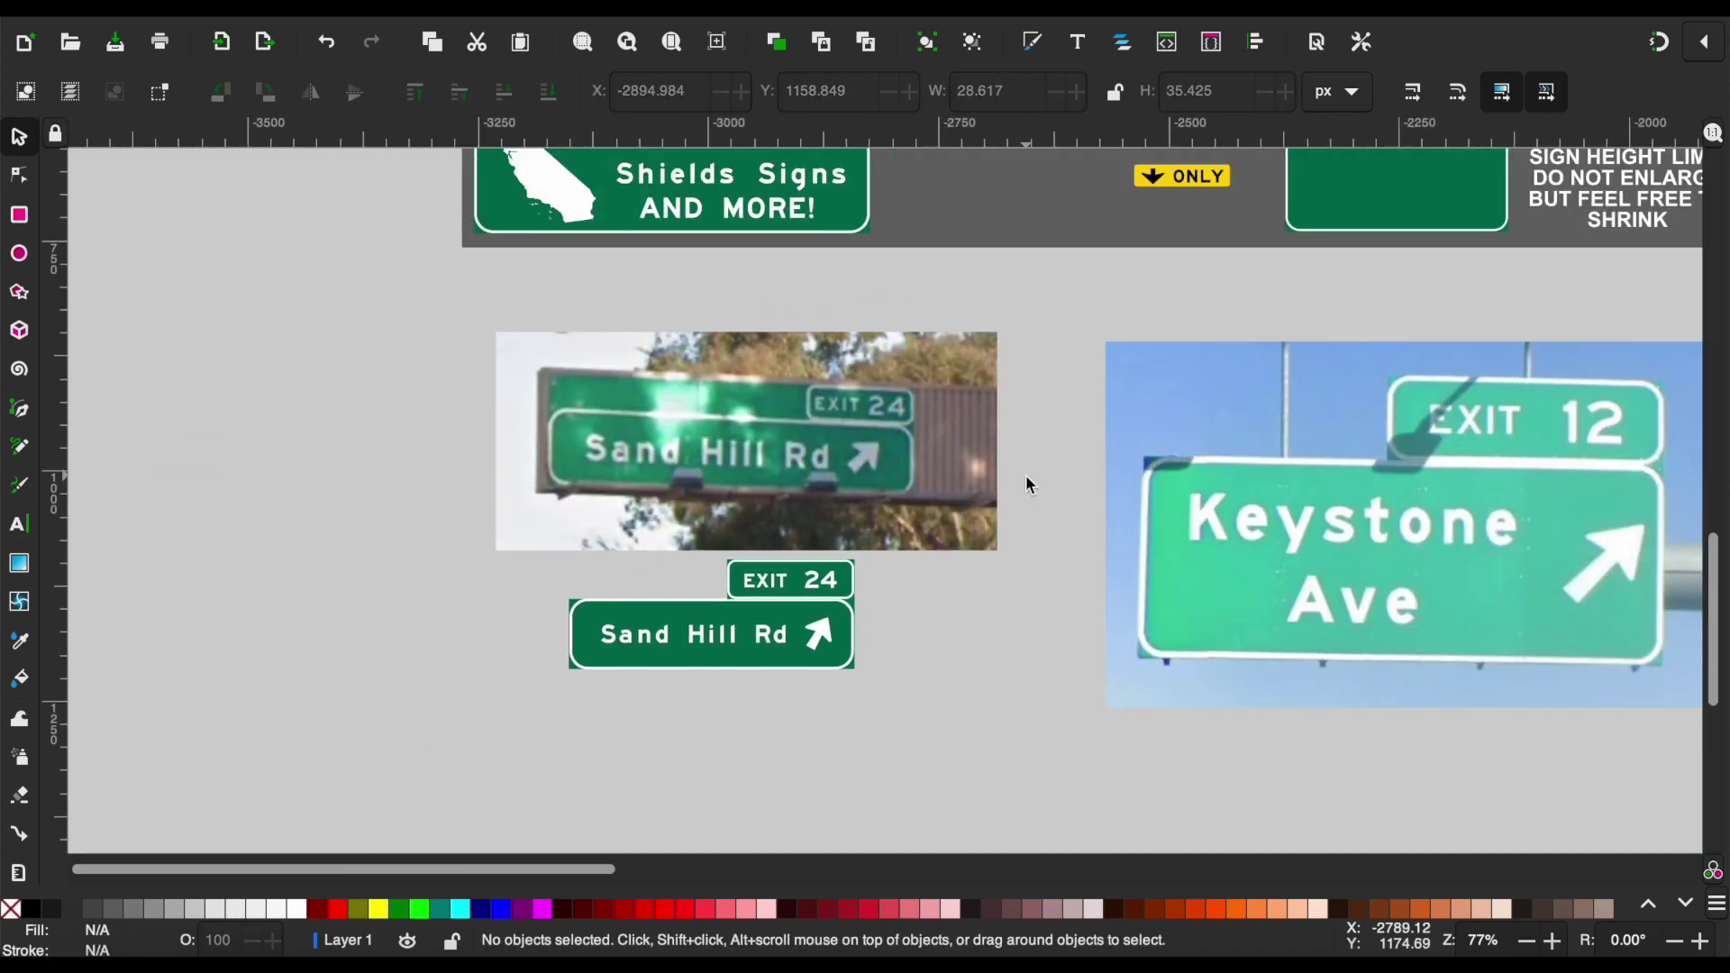
scroll(1025, 474, right, 10)
scroll(1026, 475, up, 3)
scroll(915, 375, down, 3)
scroll(915, 375, left, 3)
click(947, 436)
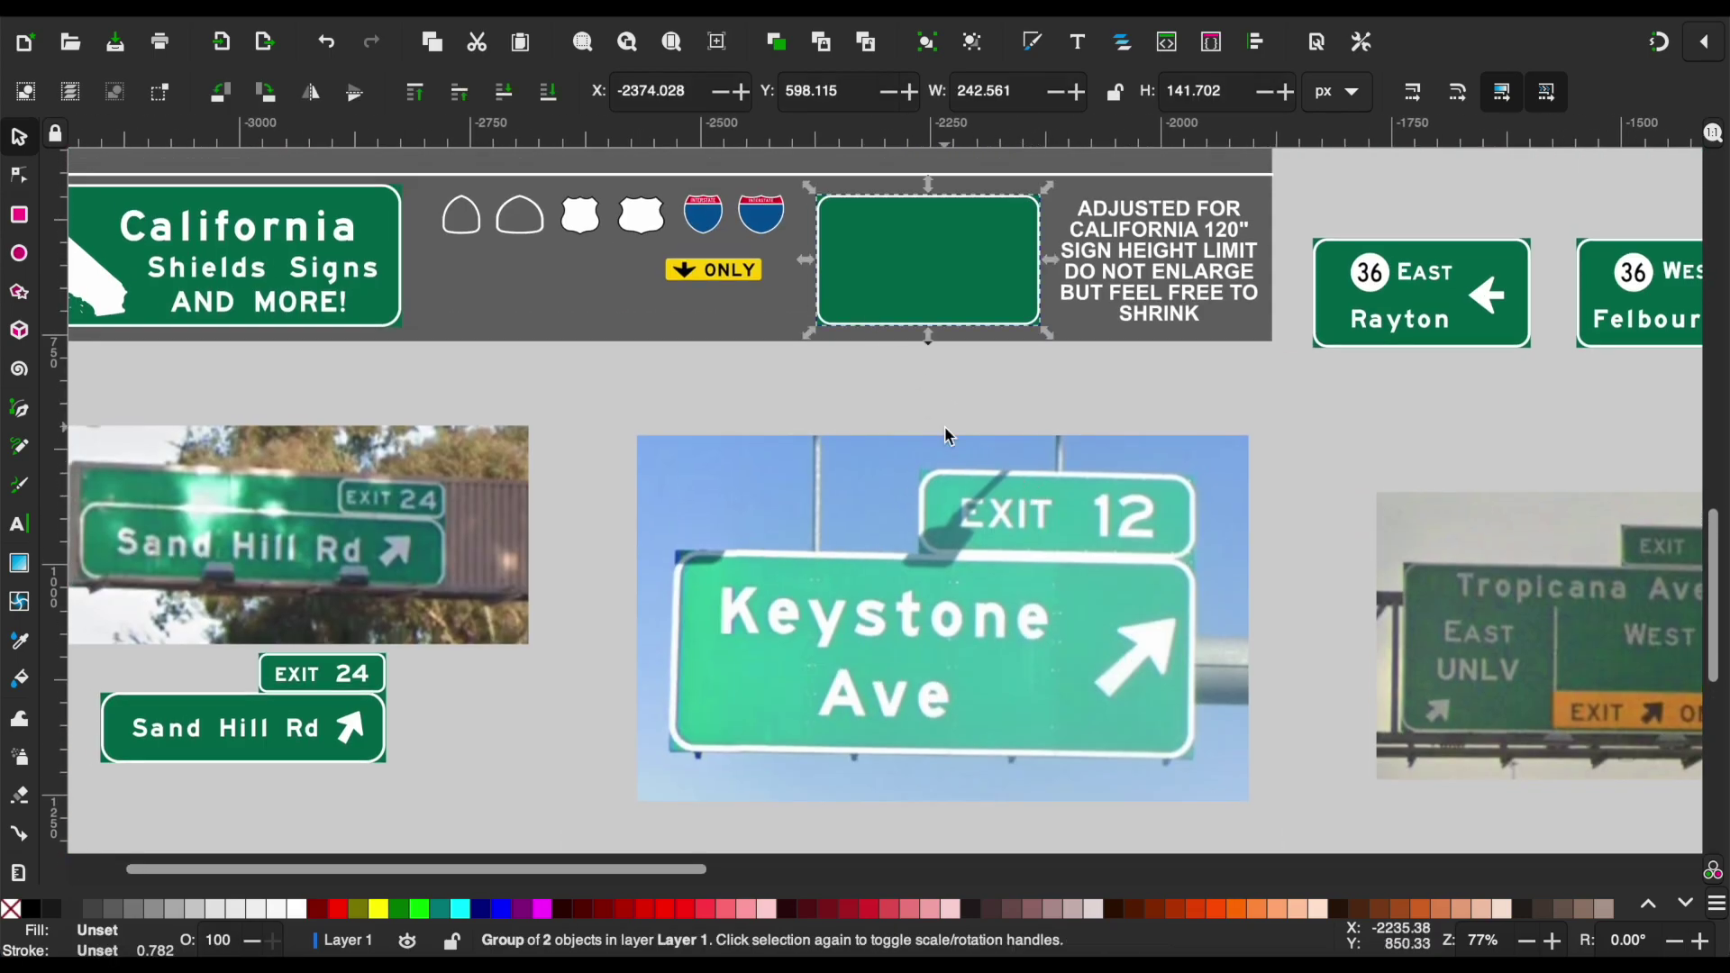
scroll(946, 437, down, 3)
scroll(948, 437, down, 1)
drag(890, 637, 919, 568)
click(1187, 576)
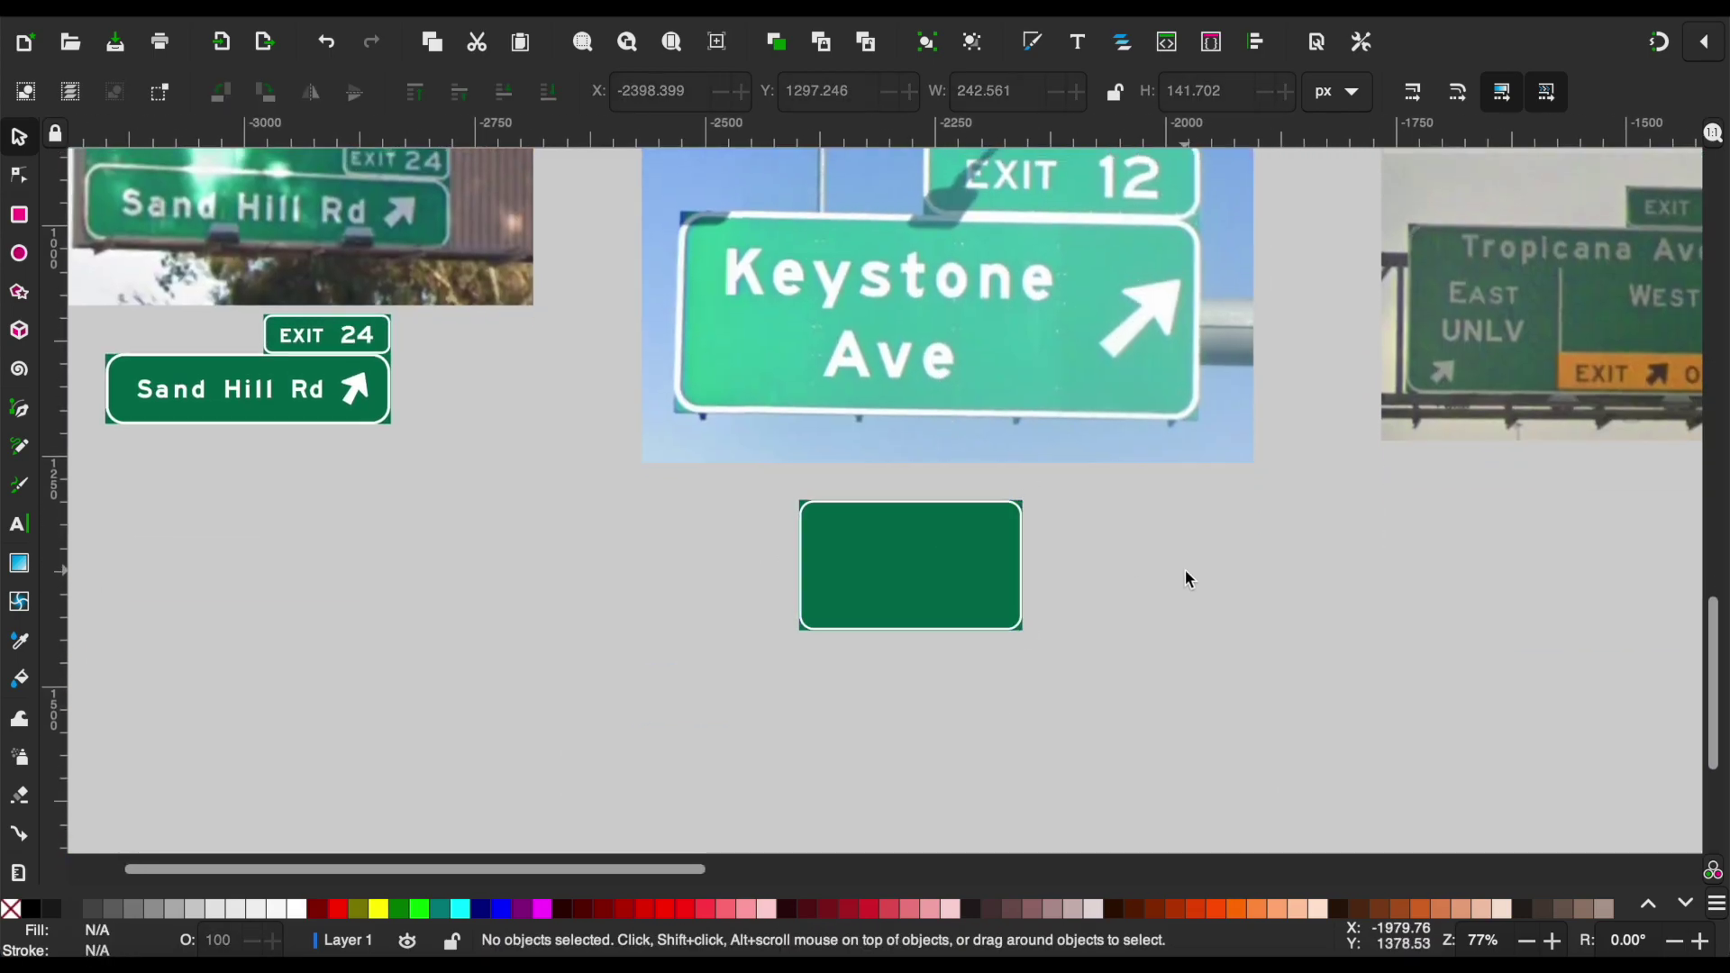
Paste the EXIT 123 tab above the new sign, aligned with its corner.
scroll(1186, 571, up, 15)
drag(1186, 570, 993, 495)
ctrl+scroll(987, 499, up, 2)
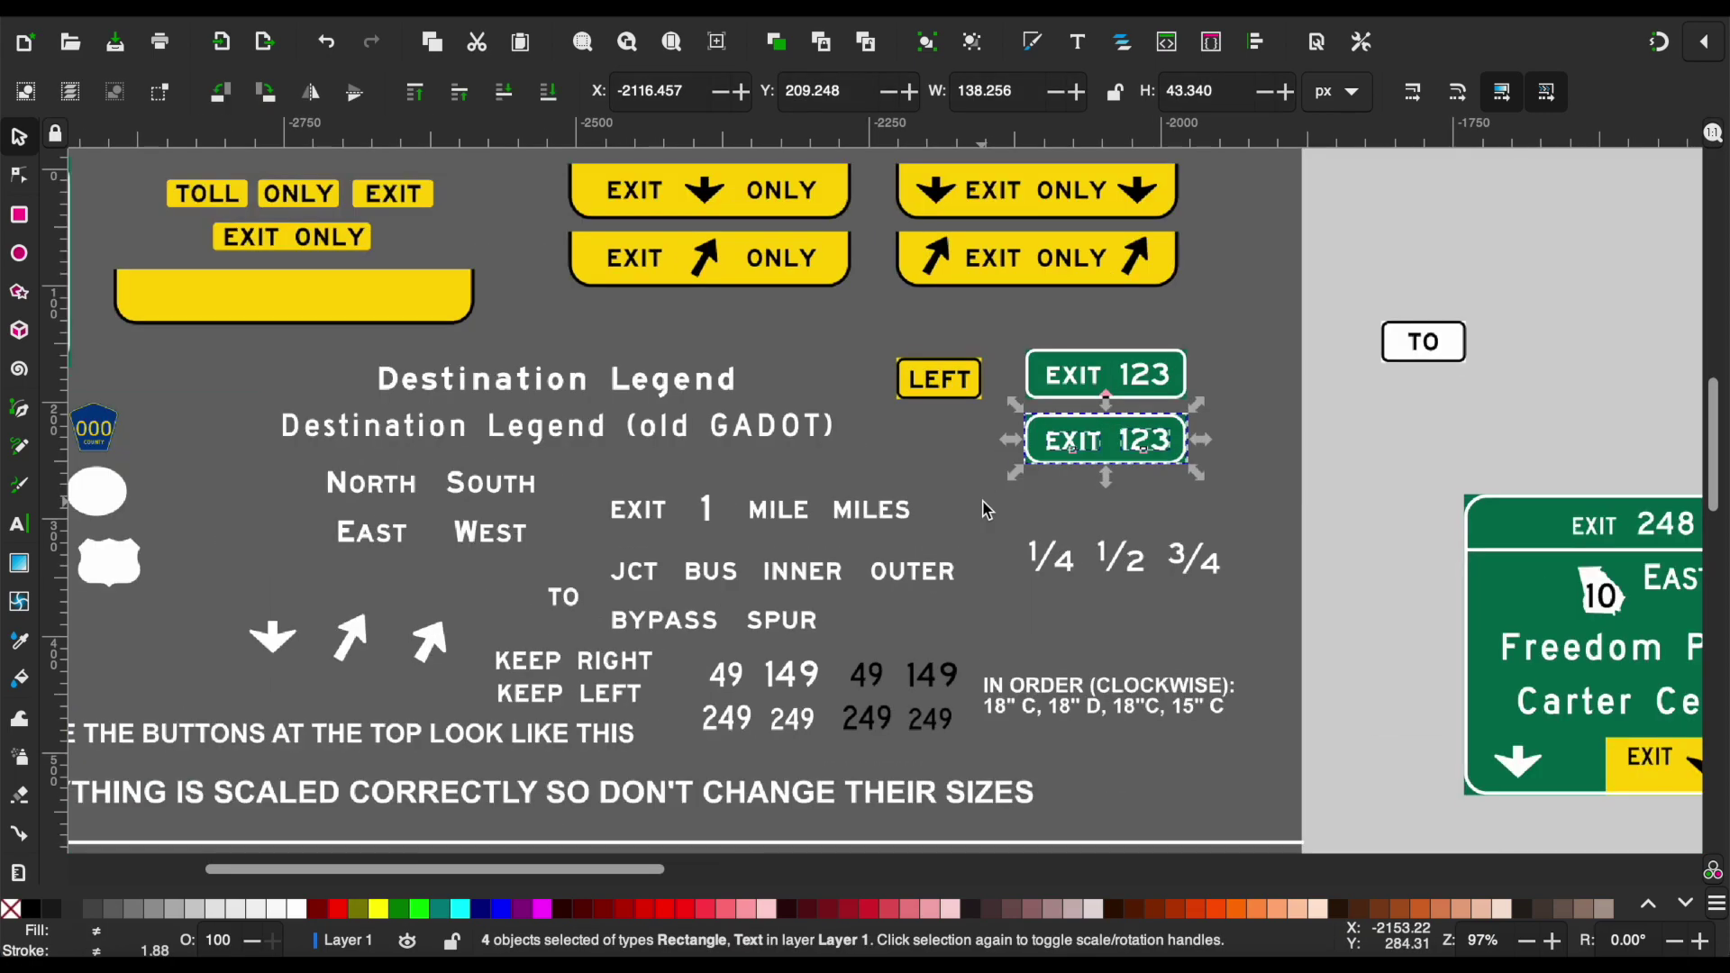
scroll(982, 500, down, 10)
scroll(983, 500, down, 10)
key(ctrl+v)
drag(1121, 549, 925, 445)
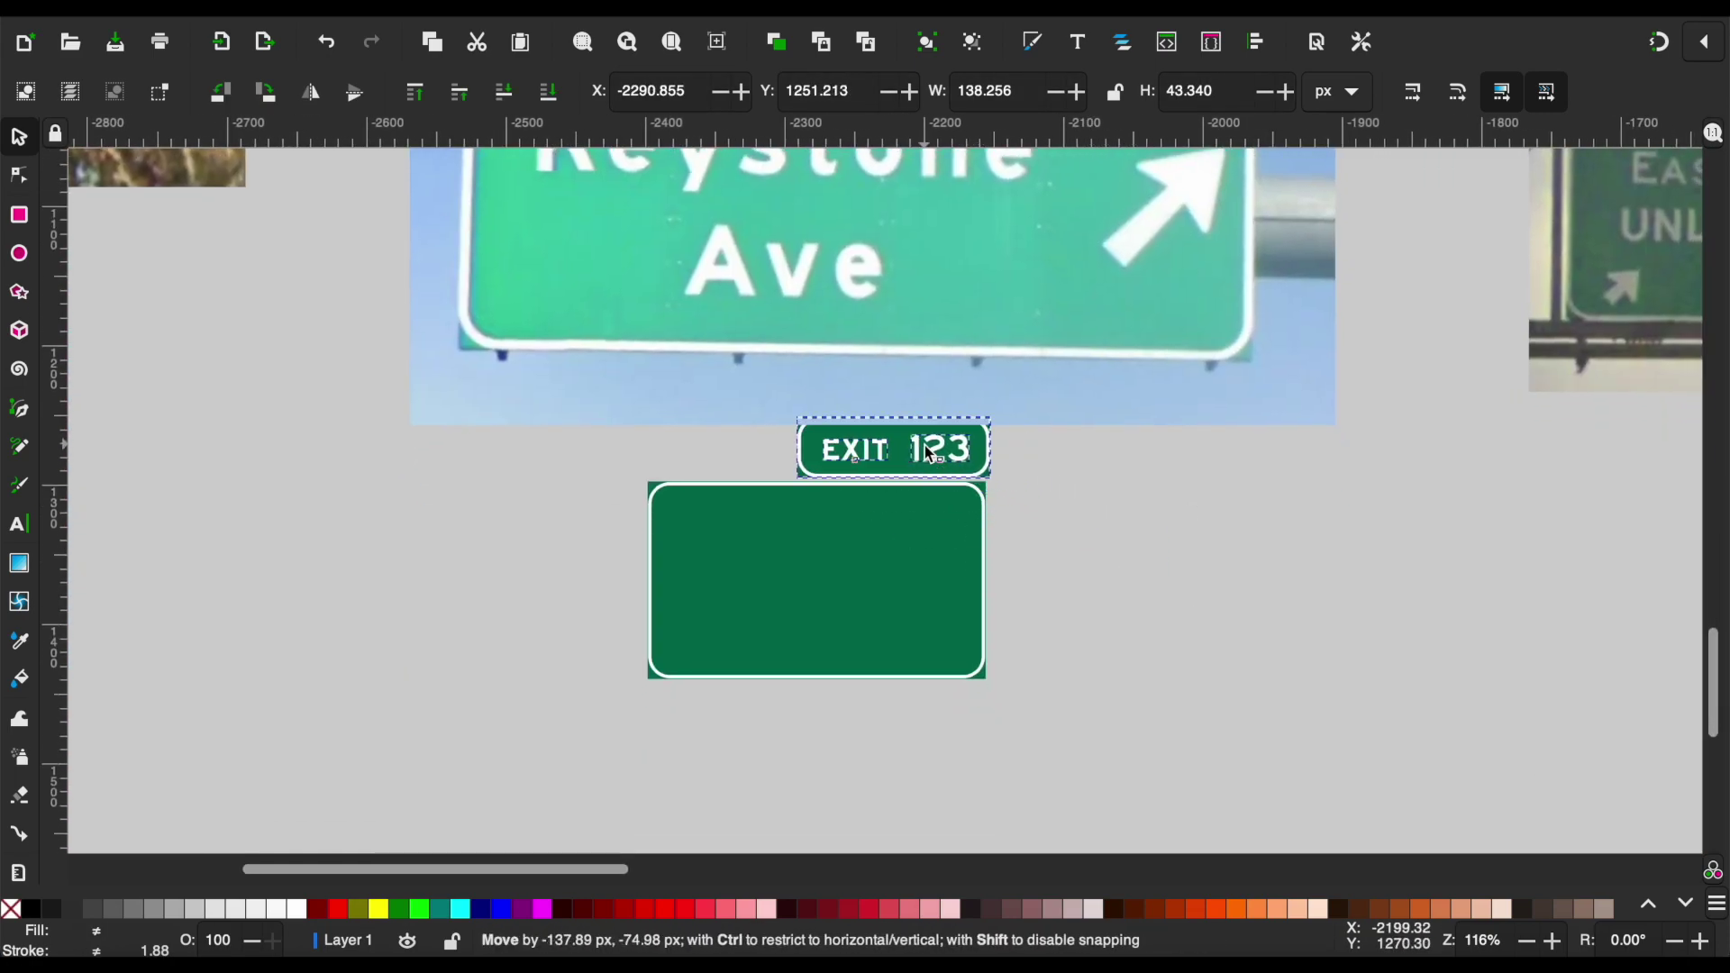
ctrl+scroll(957, 497, up, 3)
ctrl+scroll(958, 497, up, 3)
drag(1151, 375, 1191, 448)
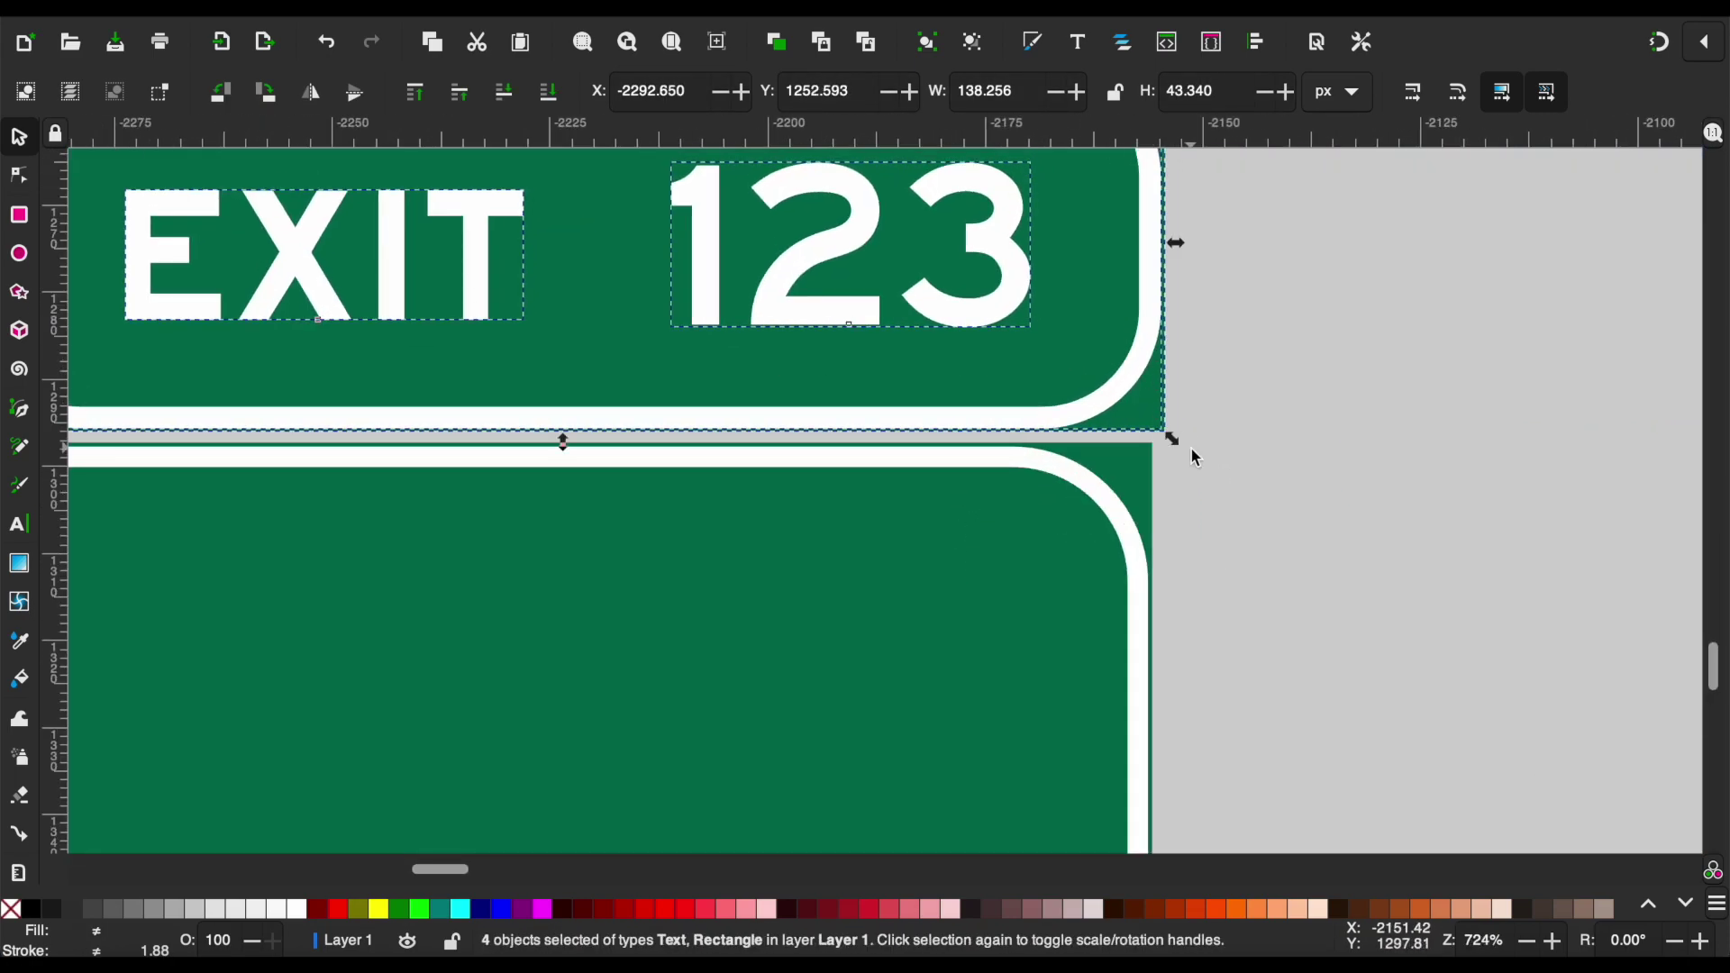
ctrl+scroll(1192, 449, up, 4)
drag(1075, 351, 1032, 387)
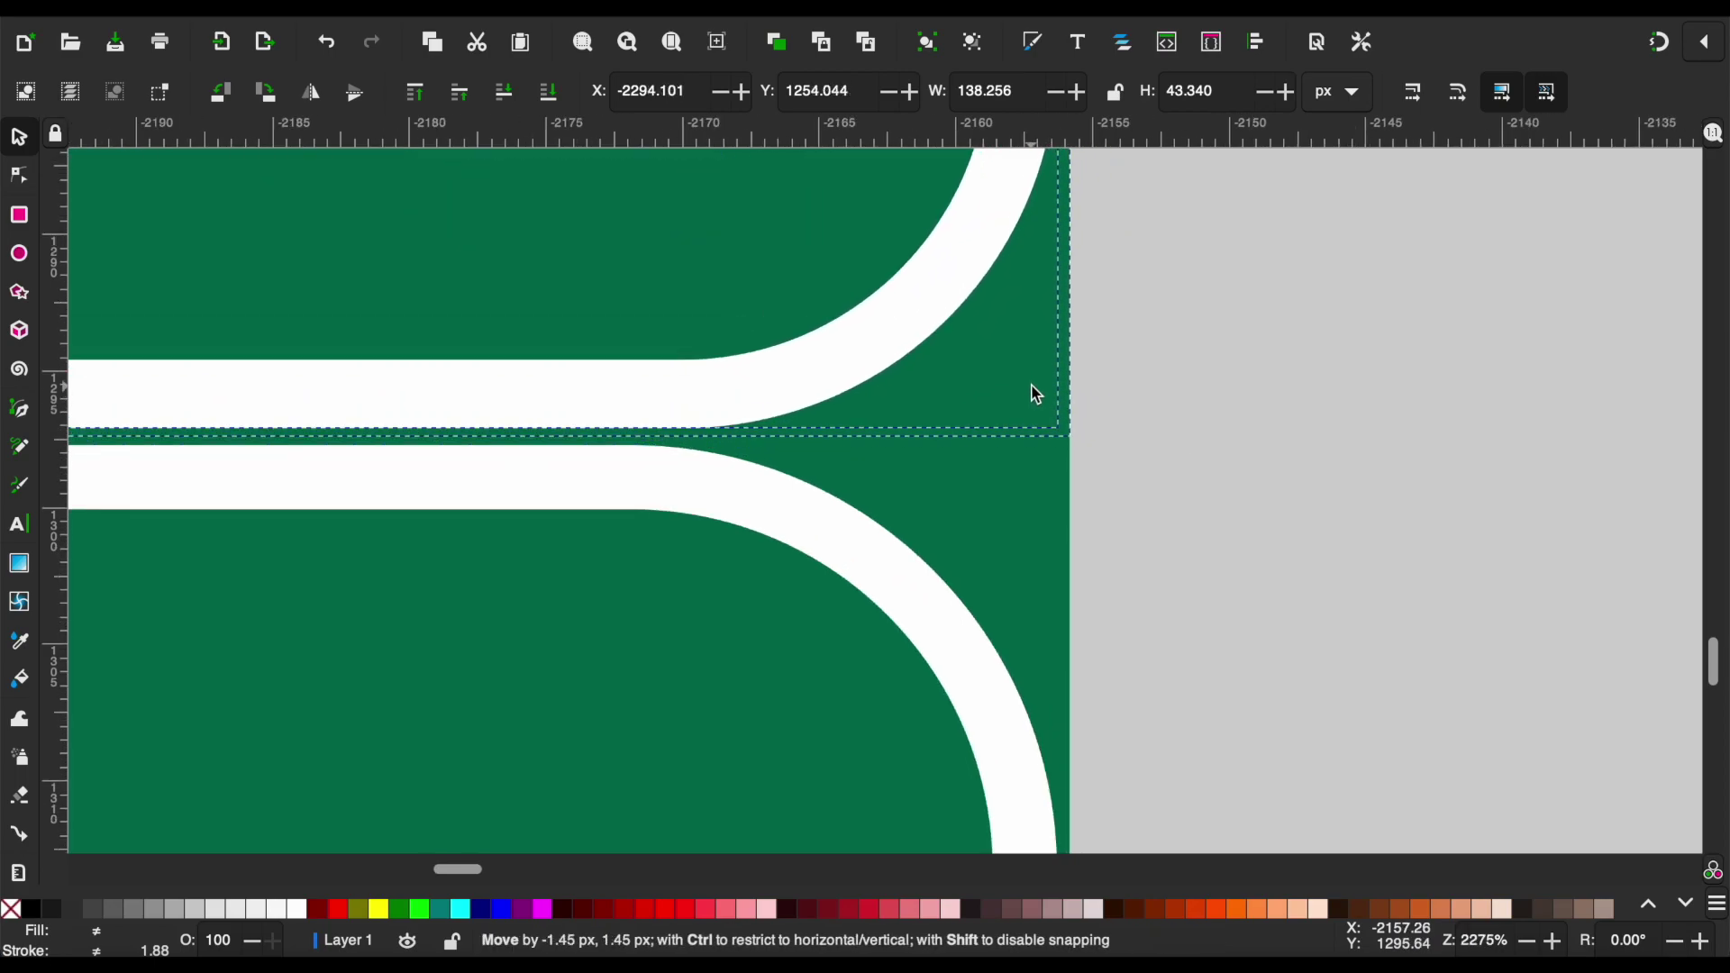
click(1226, 403)
Delete the last digit so the tab reads EXIT 12.
ctrl+scroll(1226, 403, down, 5)
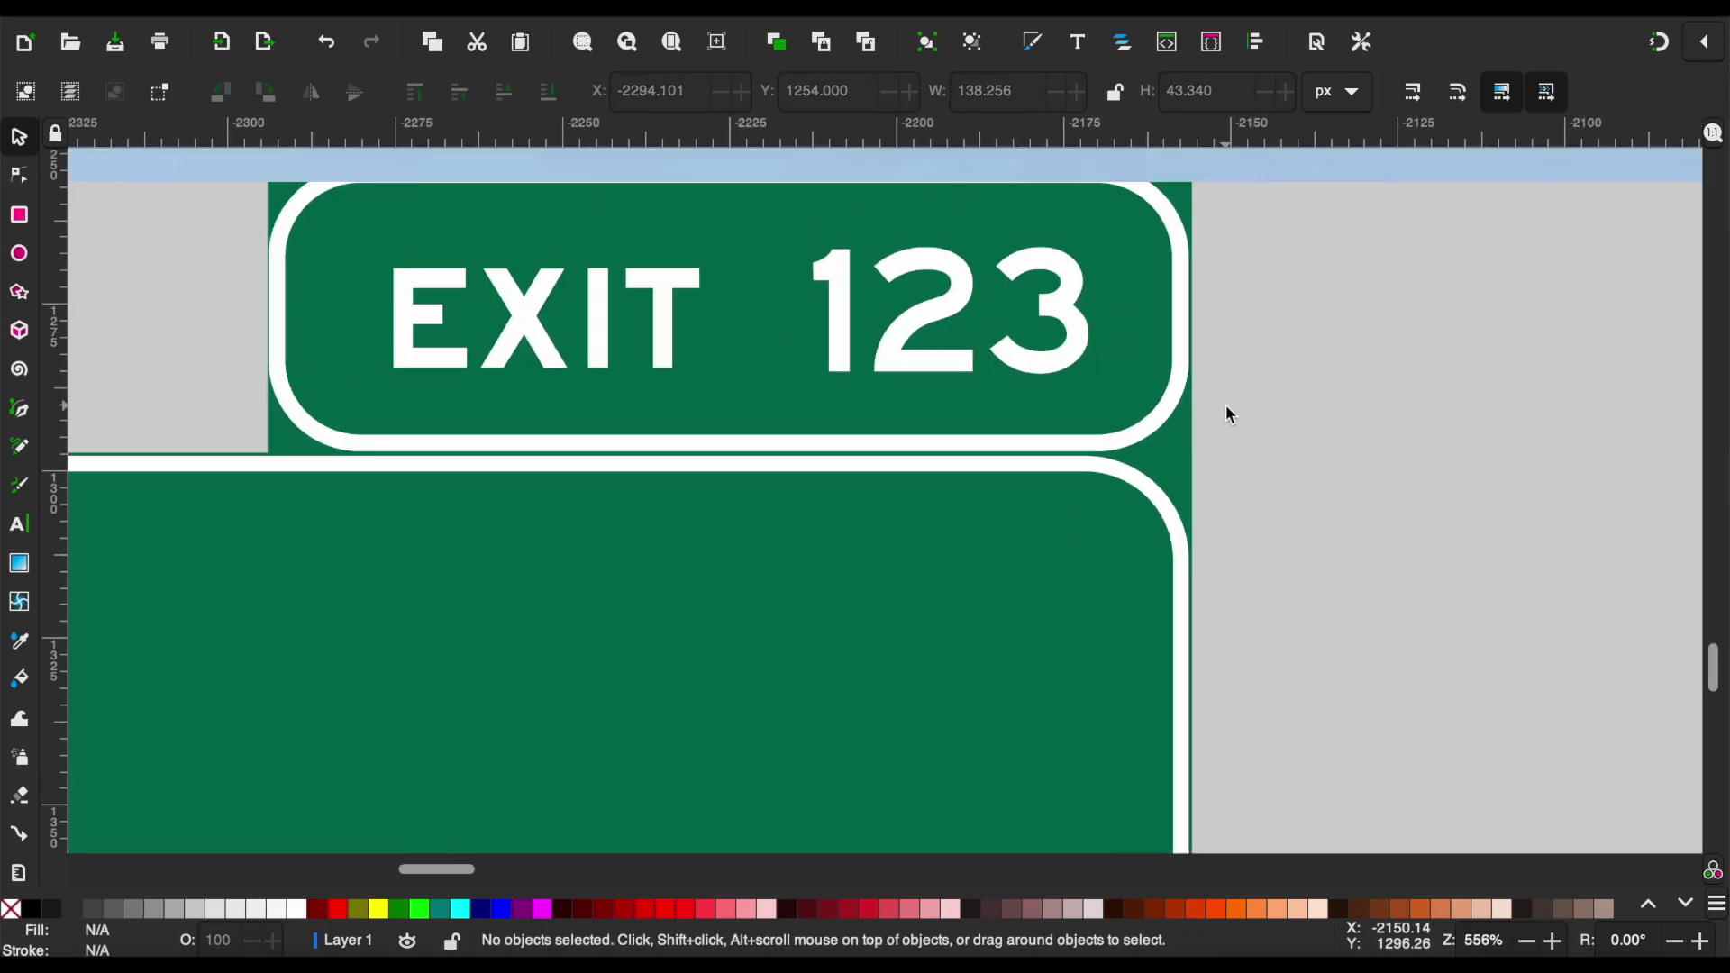
scroll(1226, 404, up, 2)
double_click(1091, 487)
key(BackSpace)
click(18, 137)
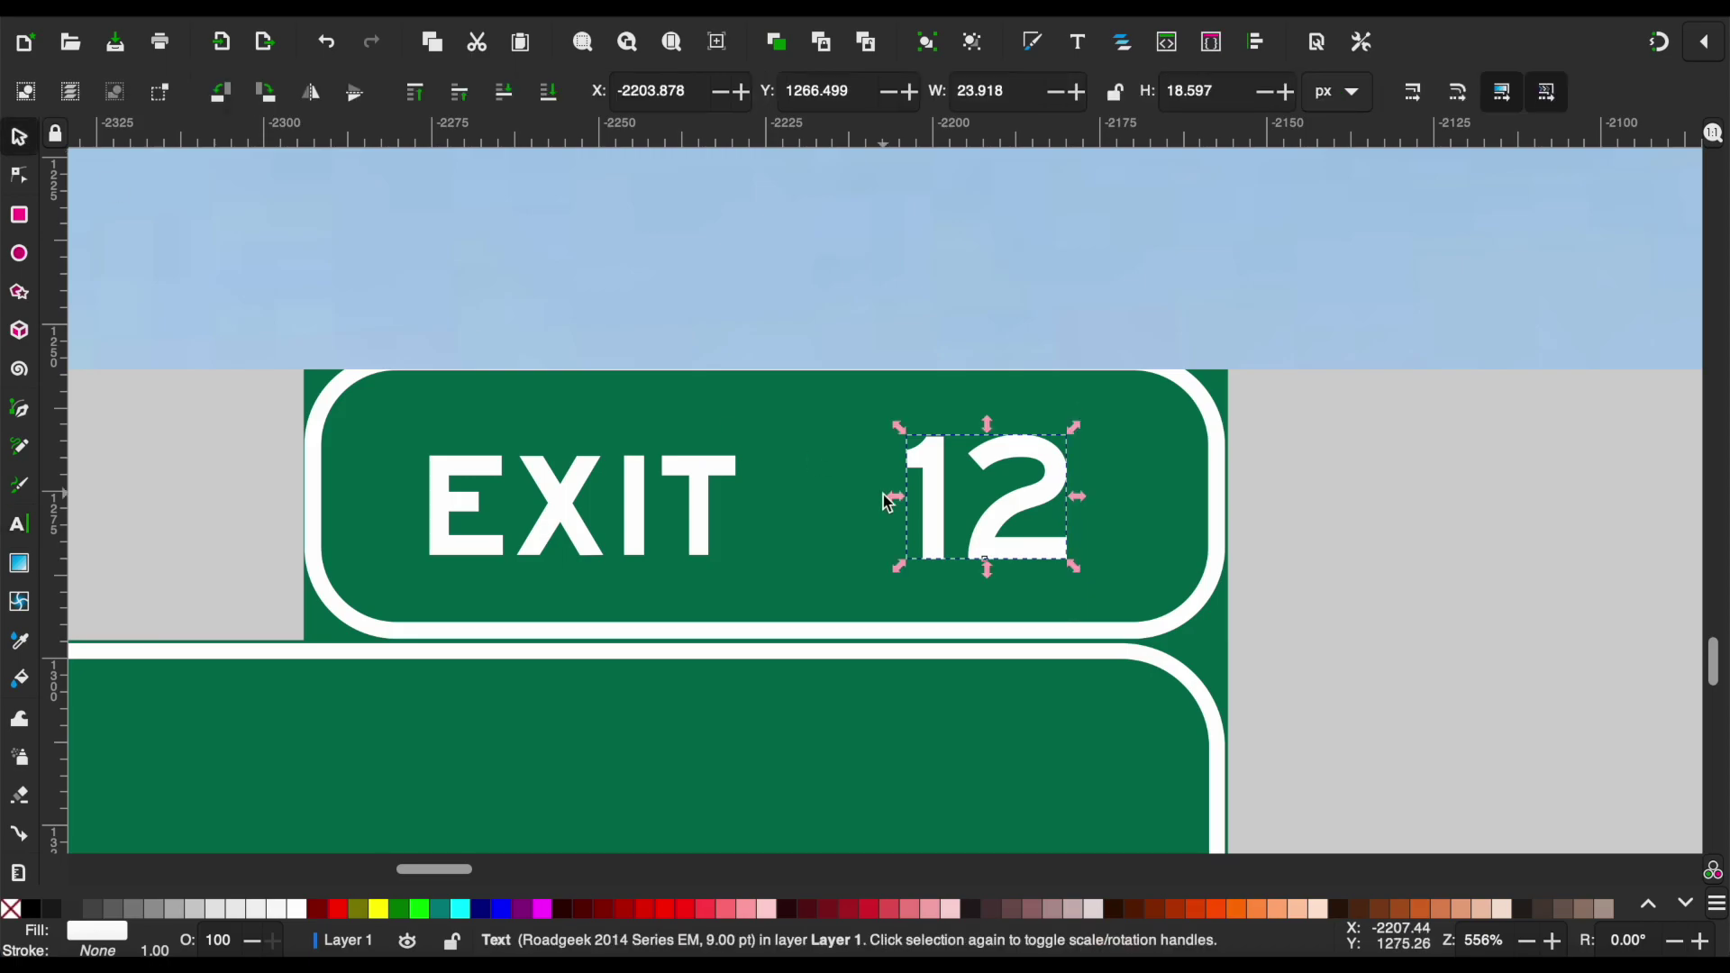
ctrl+scroll(883, 492, down, 3)
ctrl+scroll(883, 493, down, 2)
click(883, 514)
Copy the Sand Hill Rd legend onto the Exit 12 sign and reword it to 'Keystone Ave'.
ctrl+scroll(1091, 820, down, 1)
click(1090, 821)
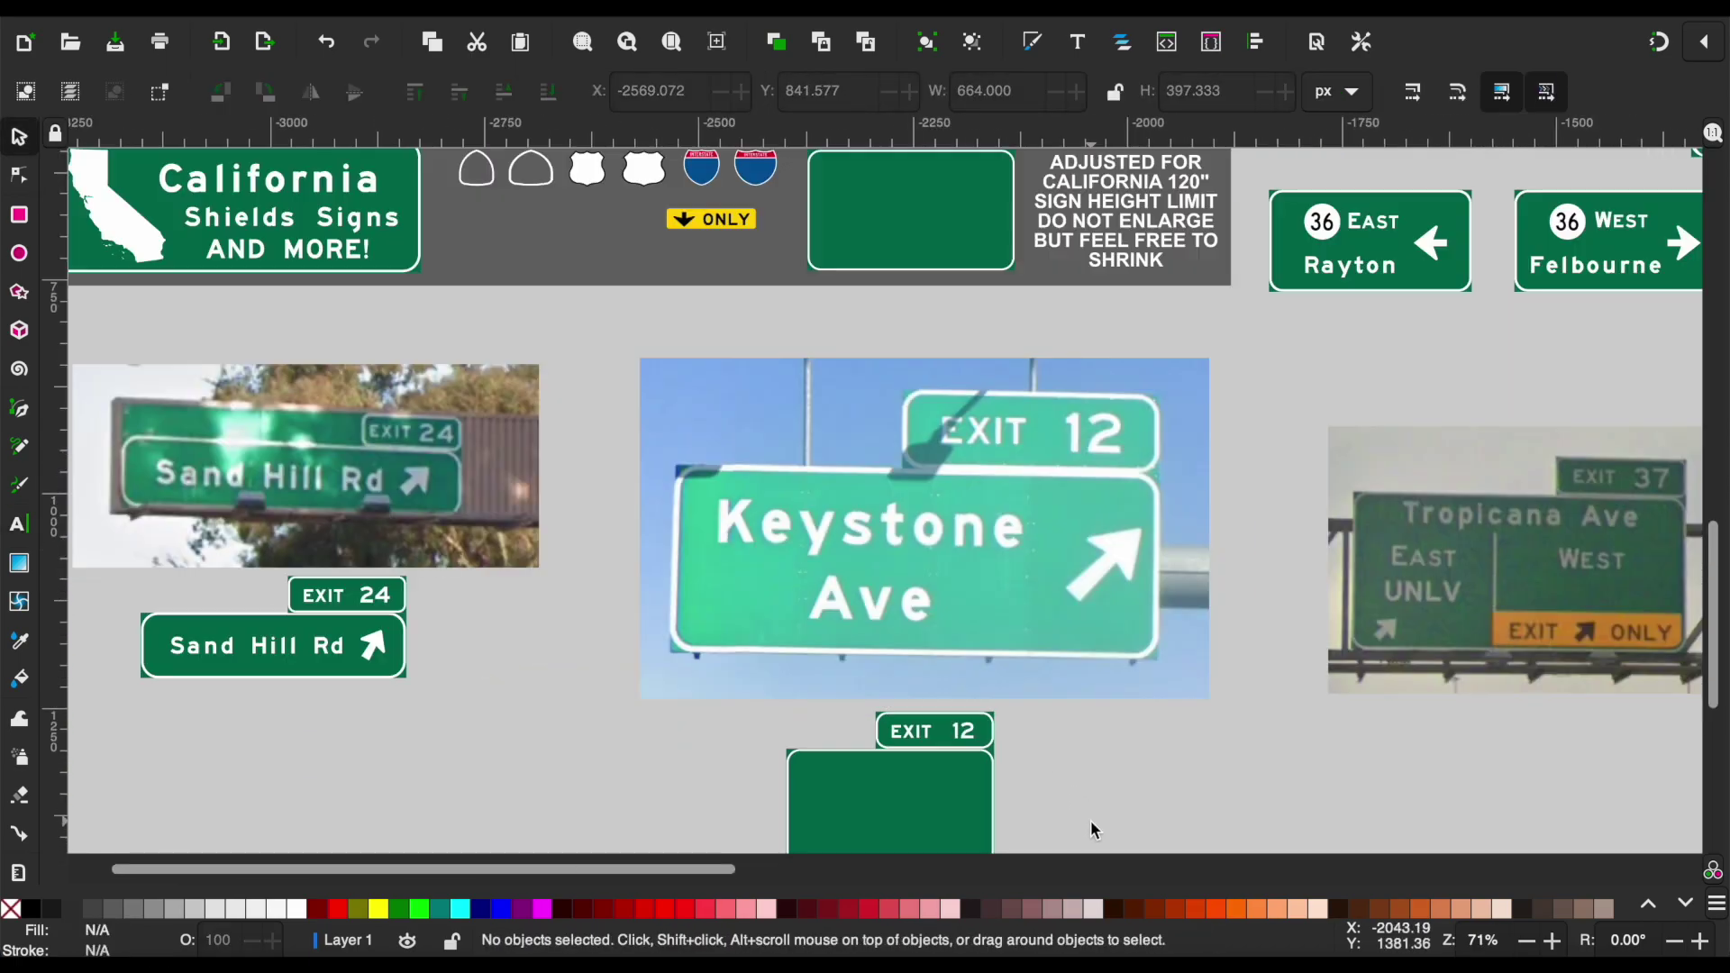
scroll(1091, 820, down, 2)
click(321, 521)
key(ctrl+c)
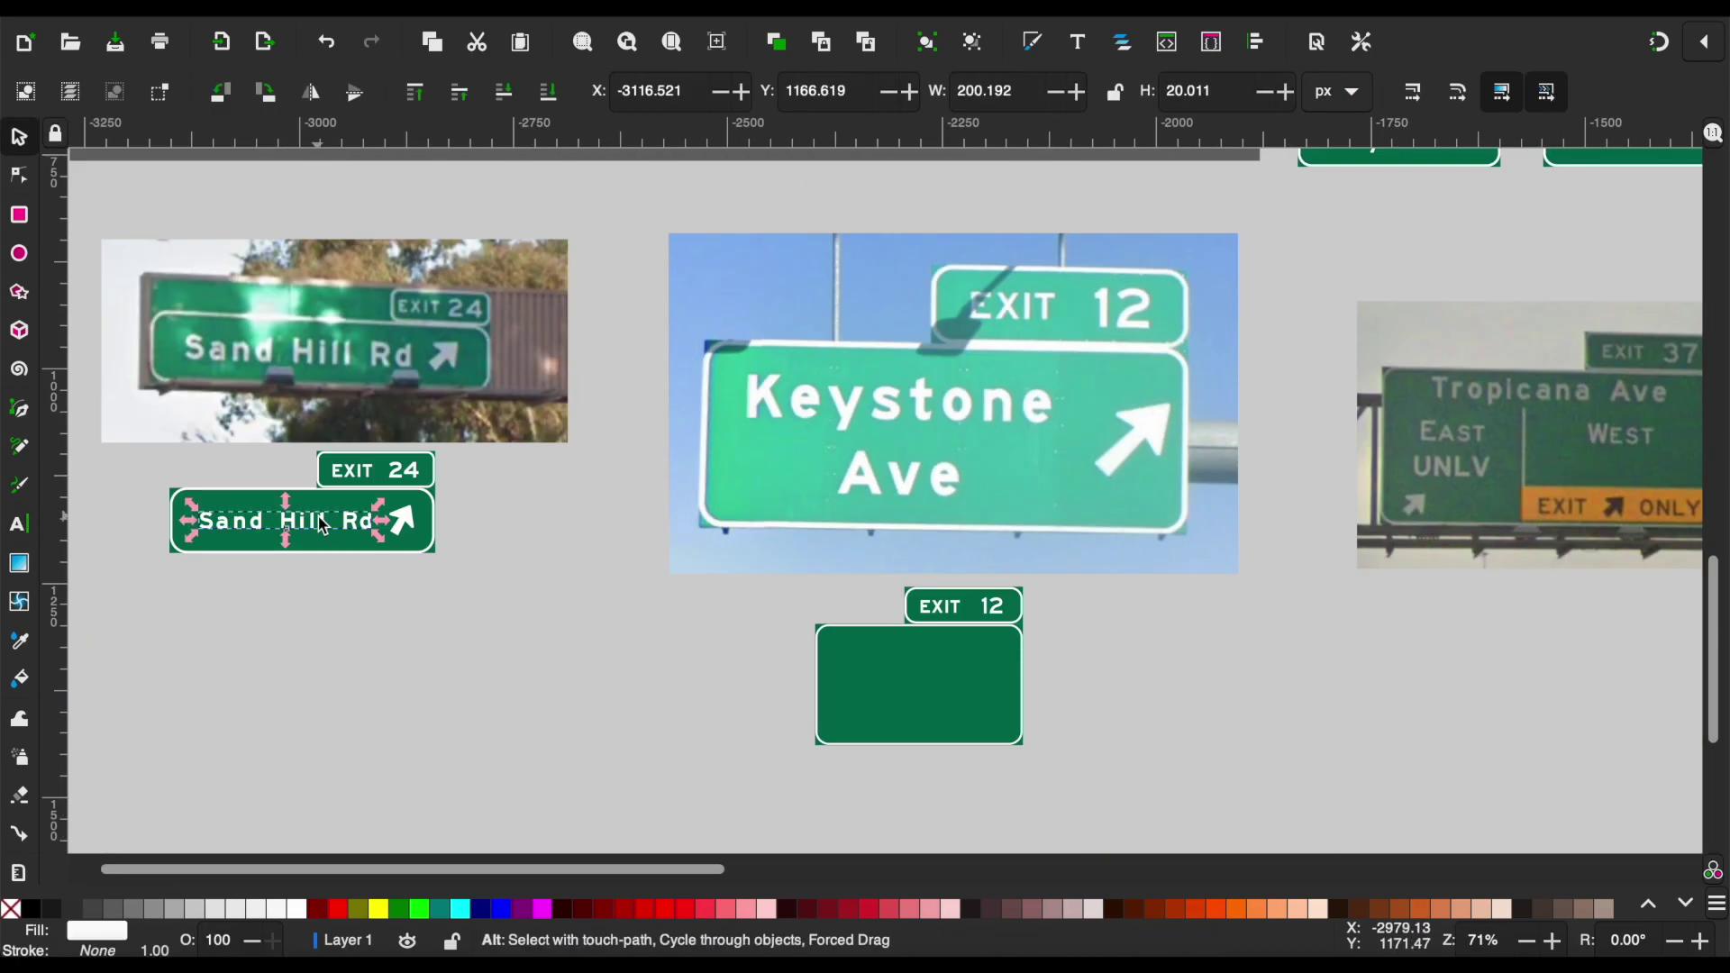
key(ctrl+v)
mouse_move(676, 667)
mouse_down()
mouse_move(898, 682)
mouse_move(859, 703)
mouse_up()
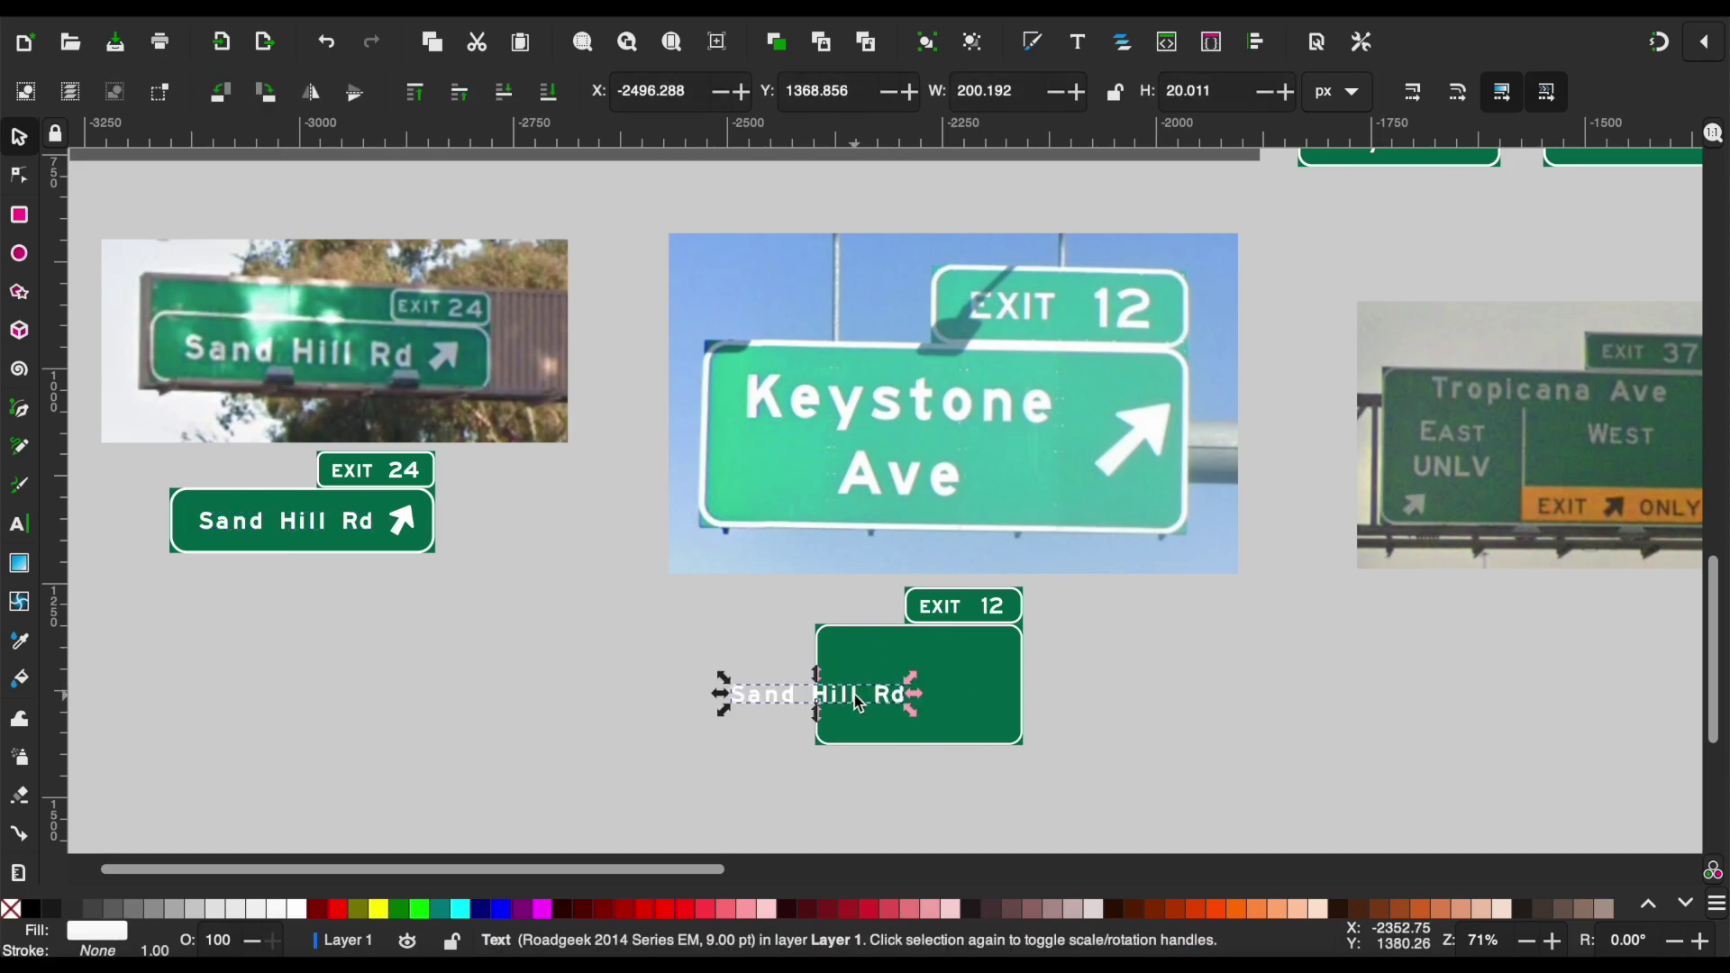
double_click(835, 704)
text(Keystone)
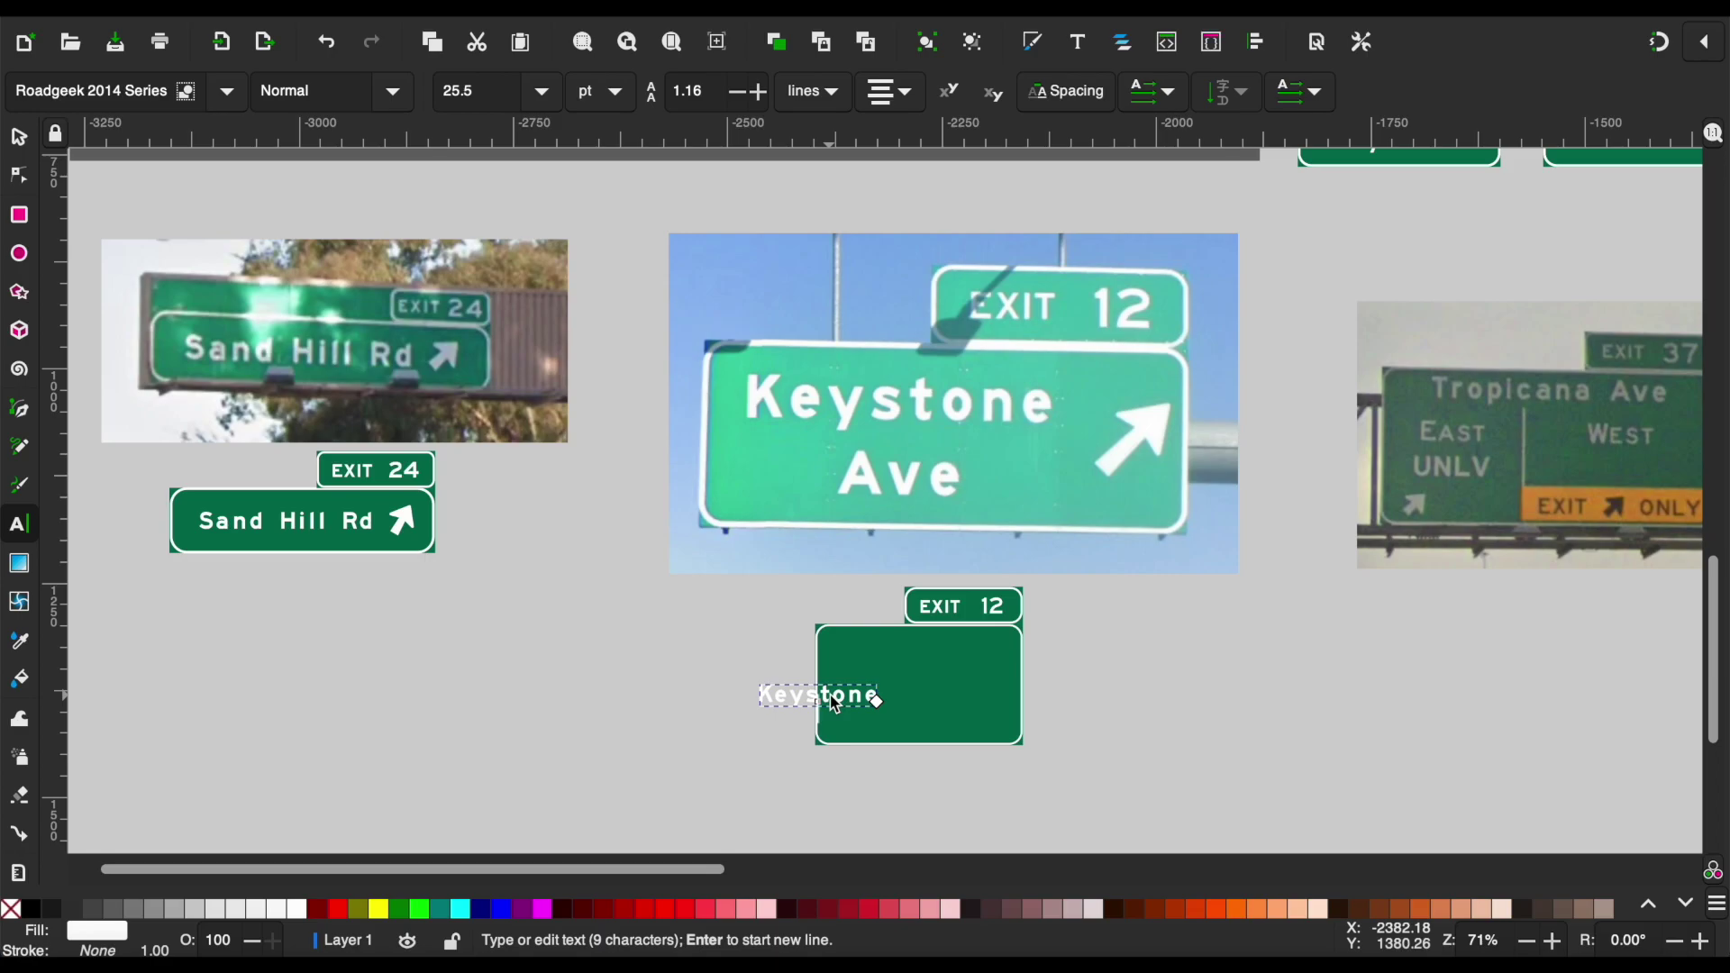
key(F1)
drag(874, 701, 940, 662)
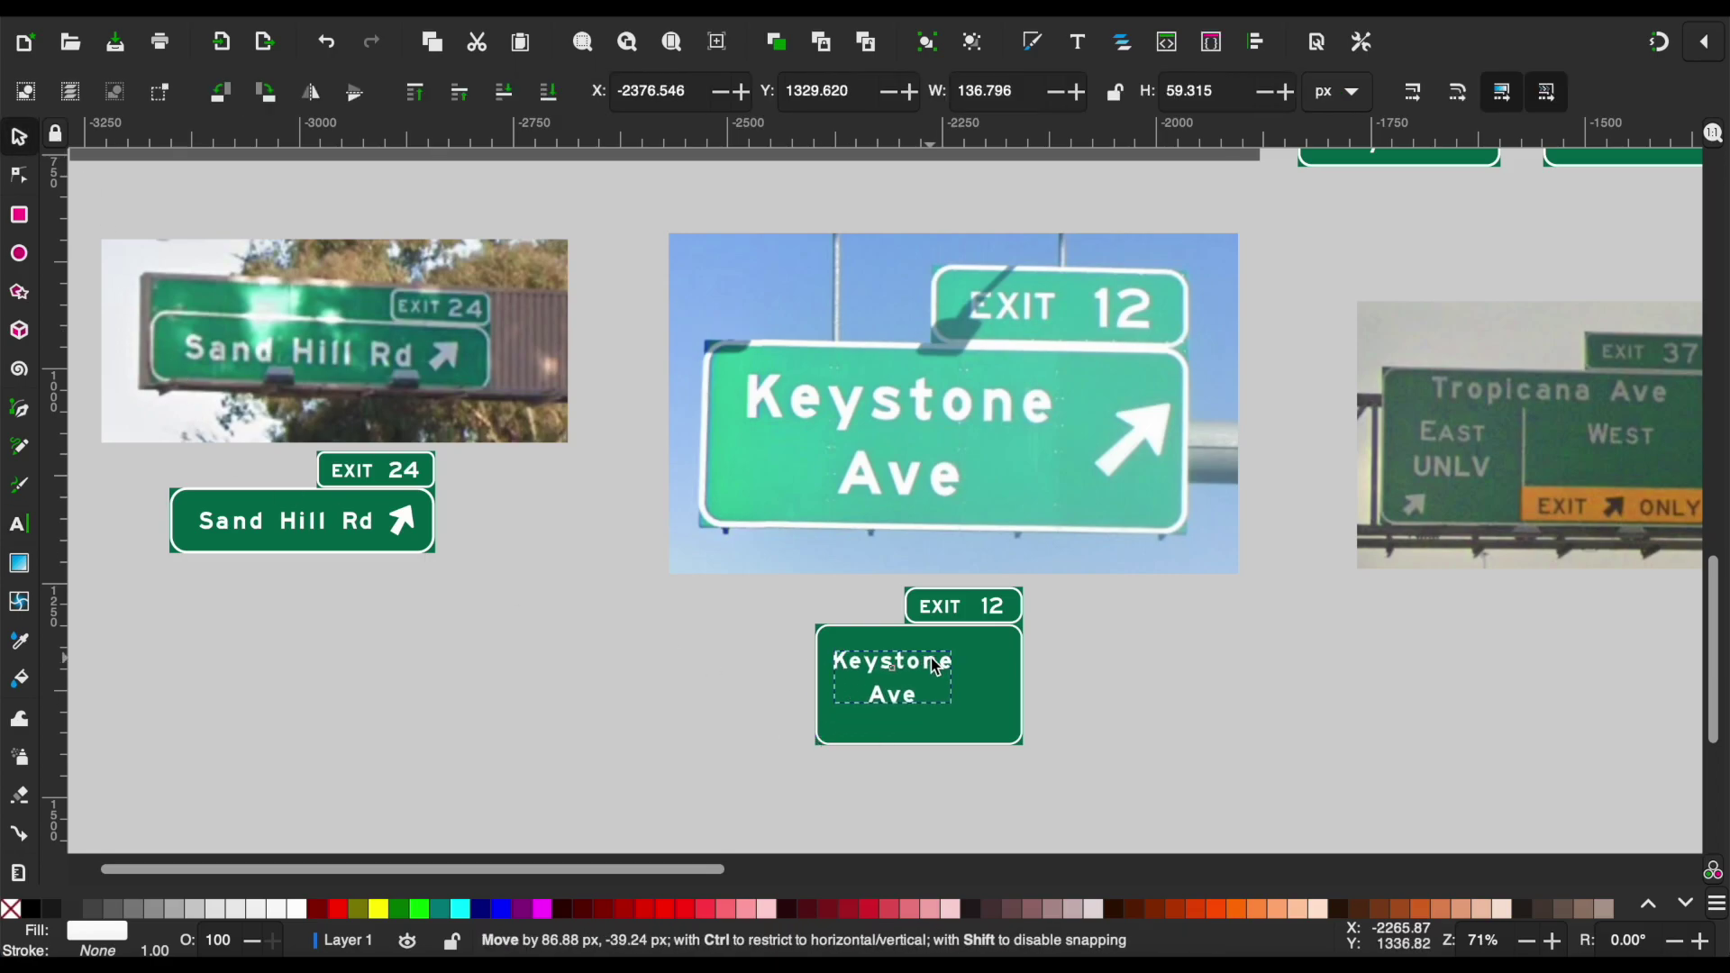
click(1023, 715)
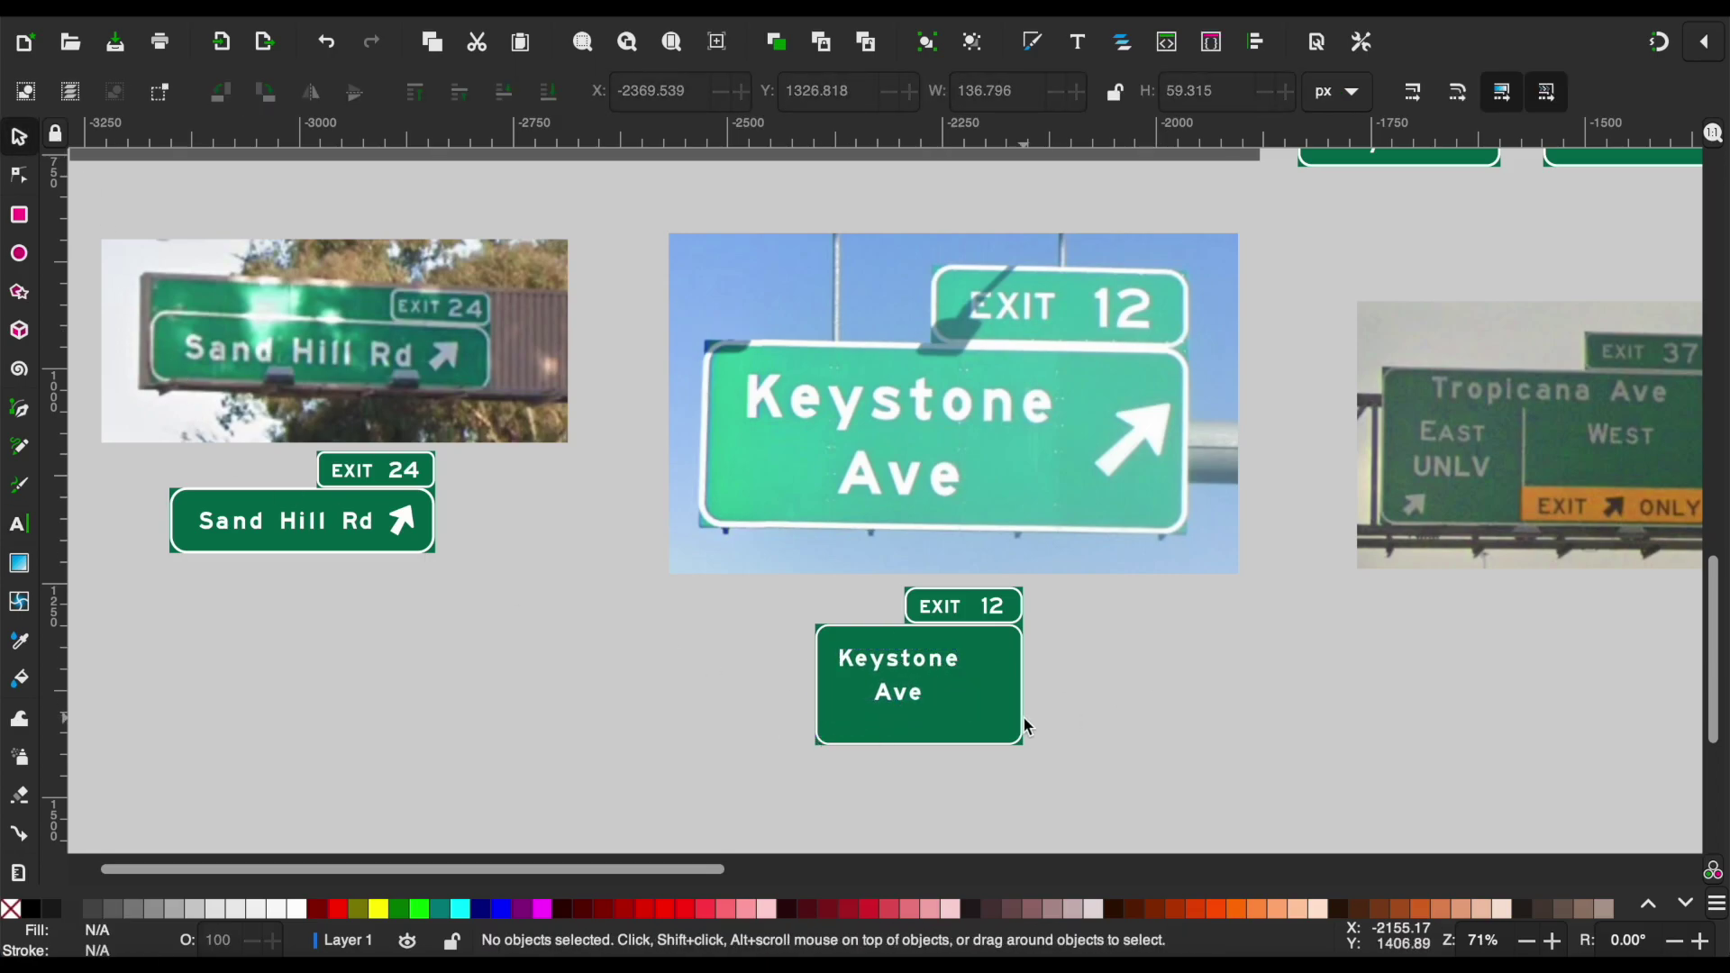
Shorten the Exit 12 sign body to fit around its text.
scroll(1024, 716, up, 3)
click(765, 775)
drag(765, 793, 765, 754)
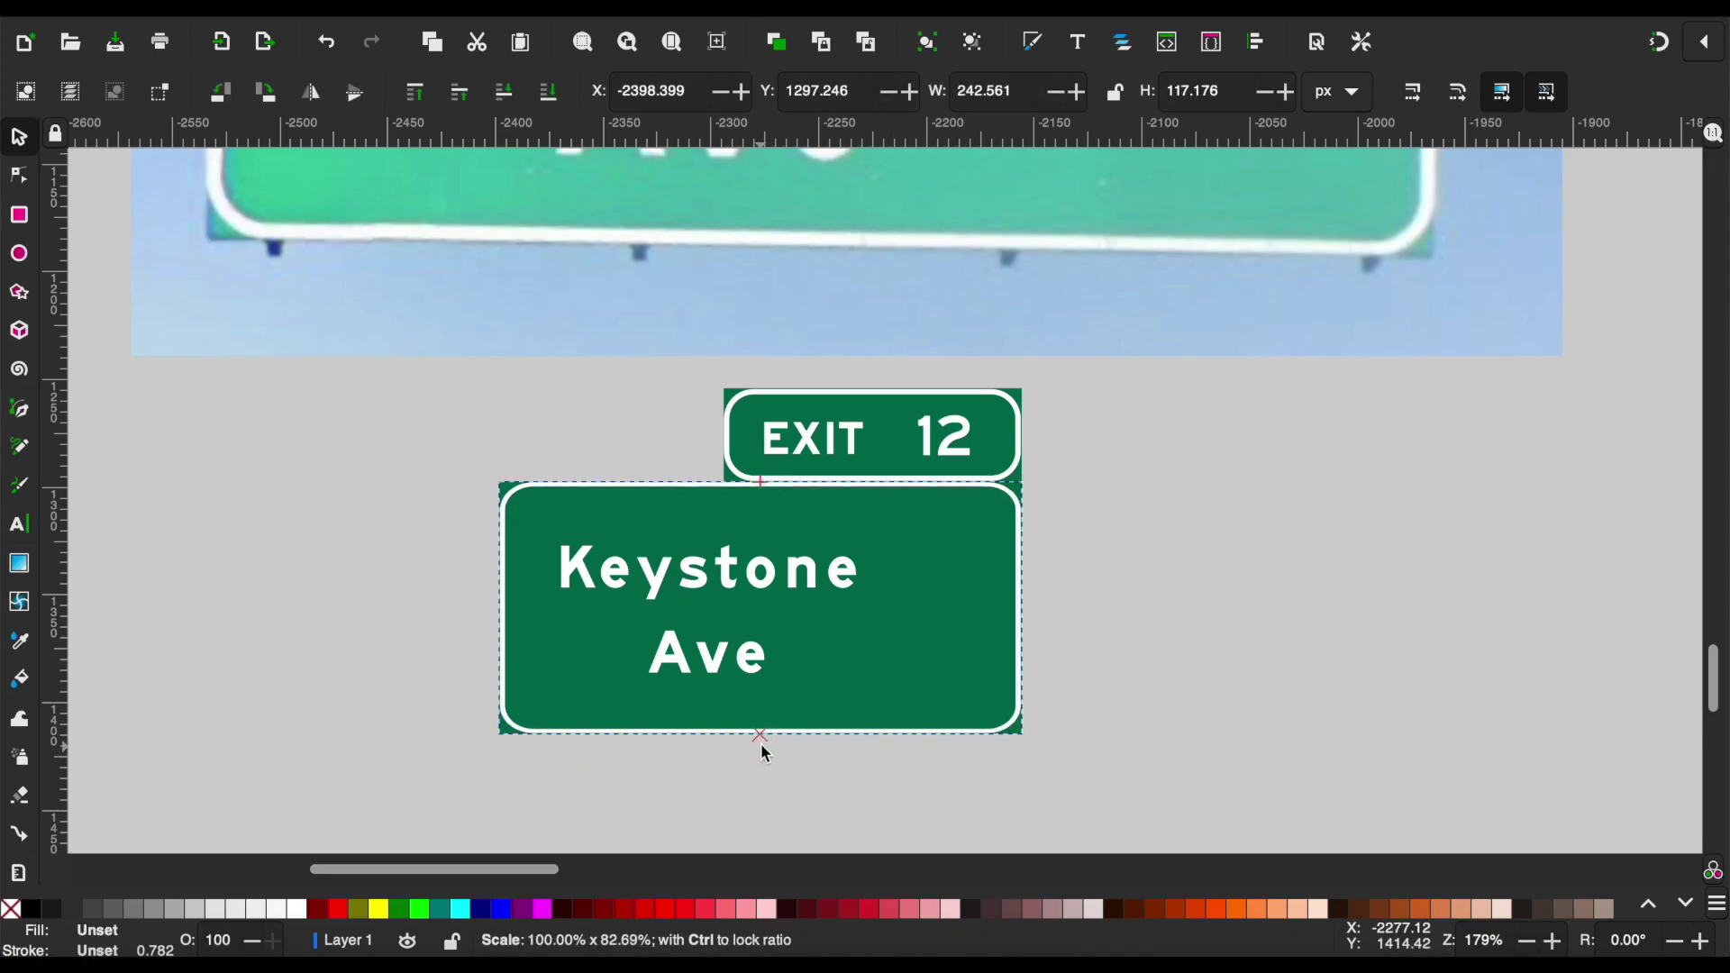
click(1122, 732)
Place the diagonal up-right arrow to the right of Keystone Ave.
scroll(1122, 732, up, 10)
scroll(1122, 732, left, 5)
scroll(1123, 733, down, 5)
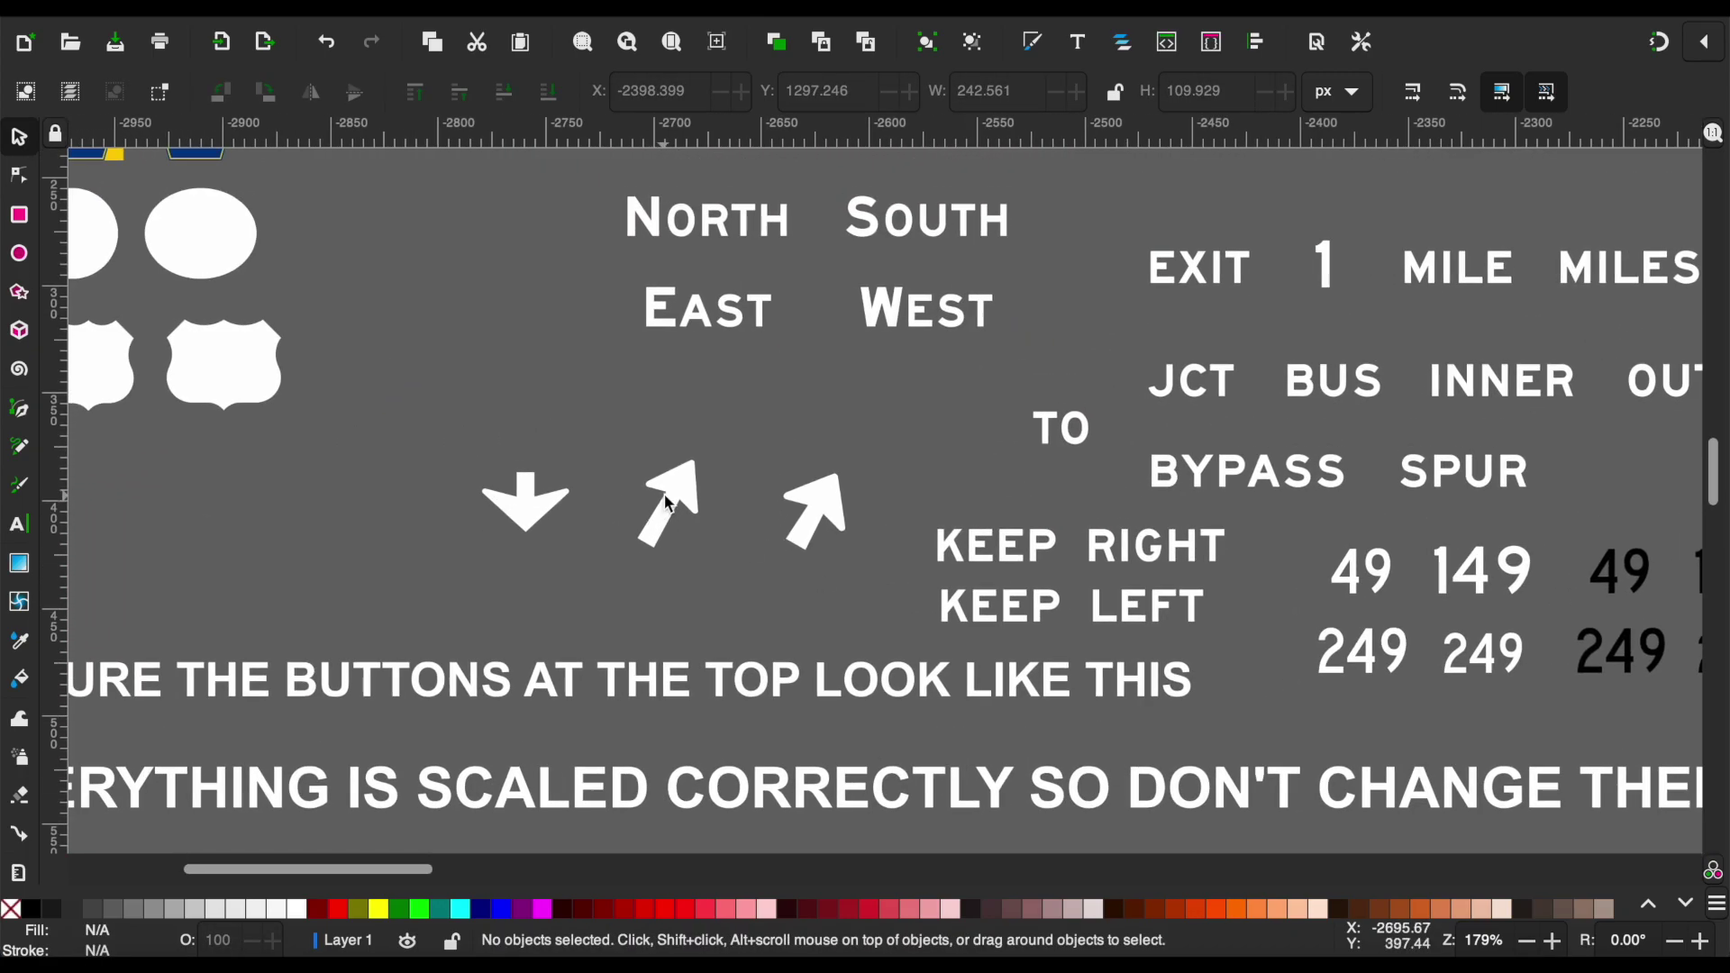
click(672, 496)
scroll(770, 550, down, 5)
scroll(1388, 761, up, 3)
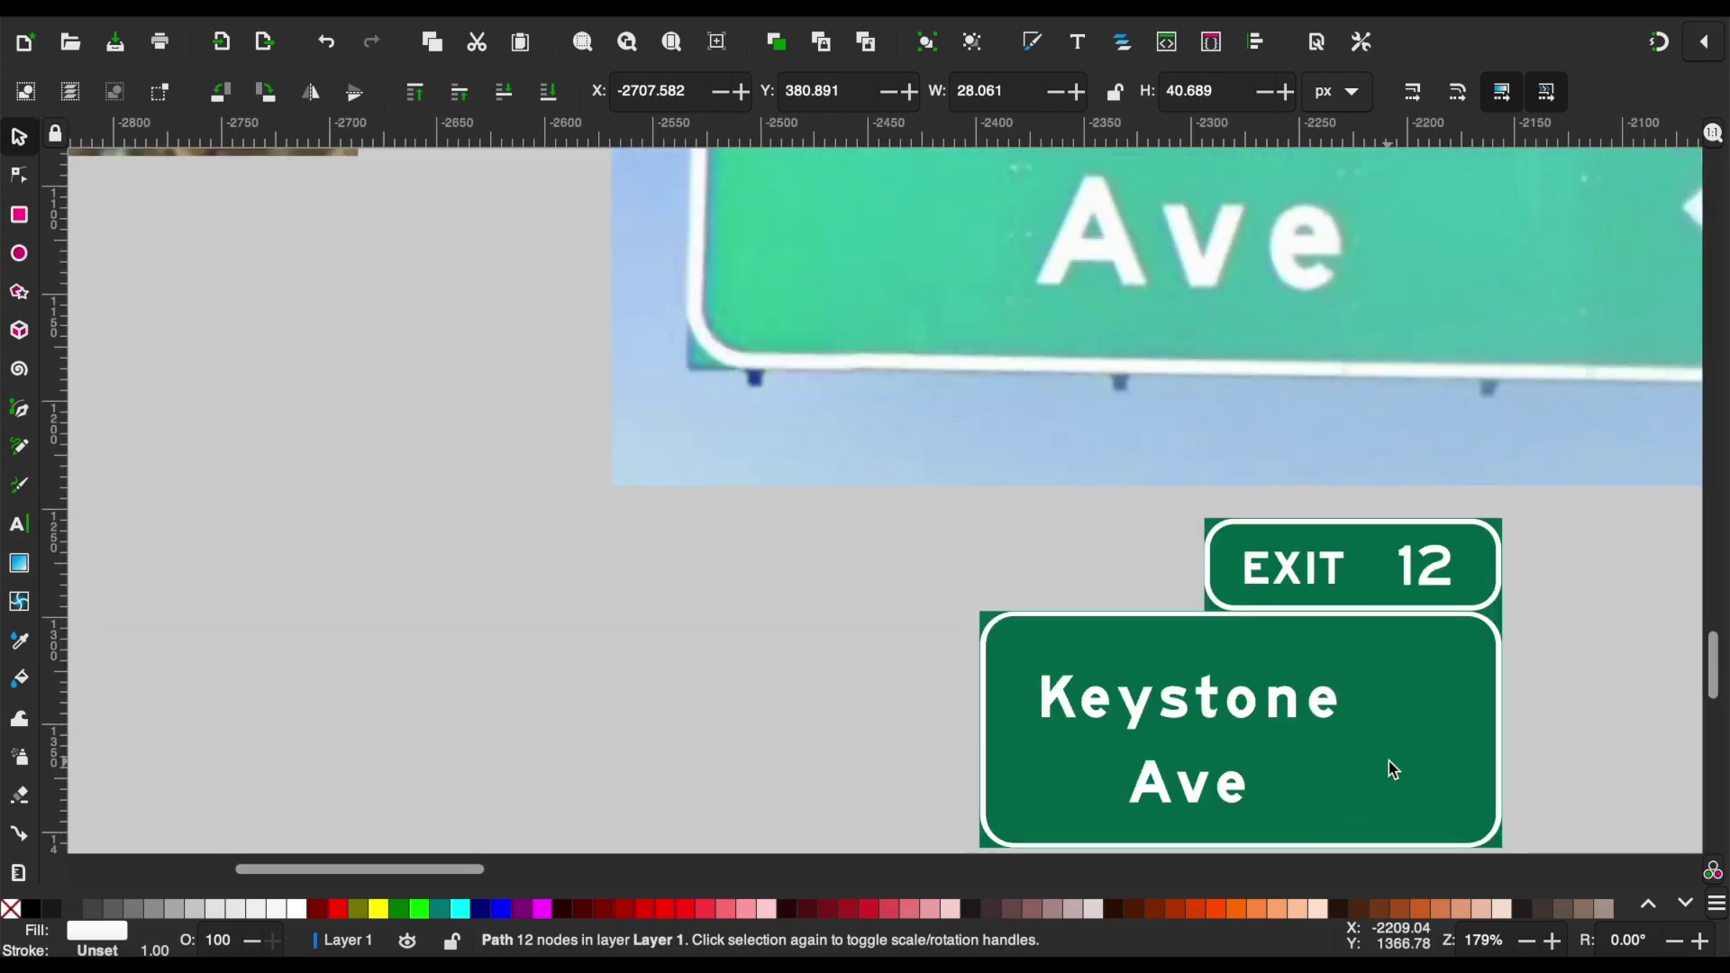
click(1507, 683)
drag(1528, 712, 1462, 697)
click(1559, 700)
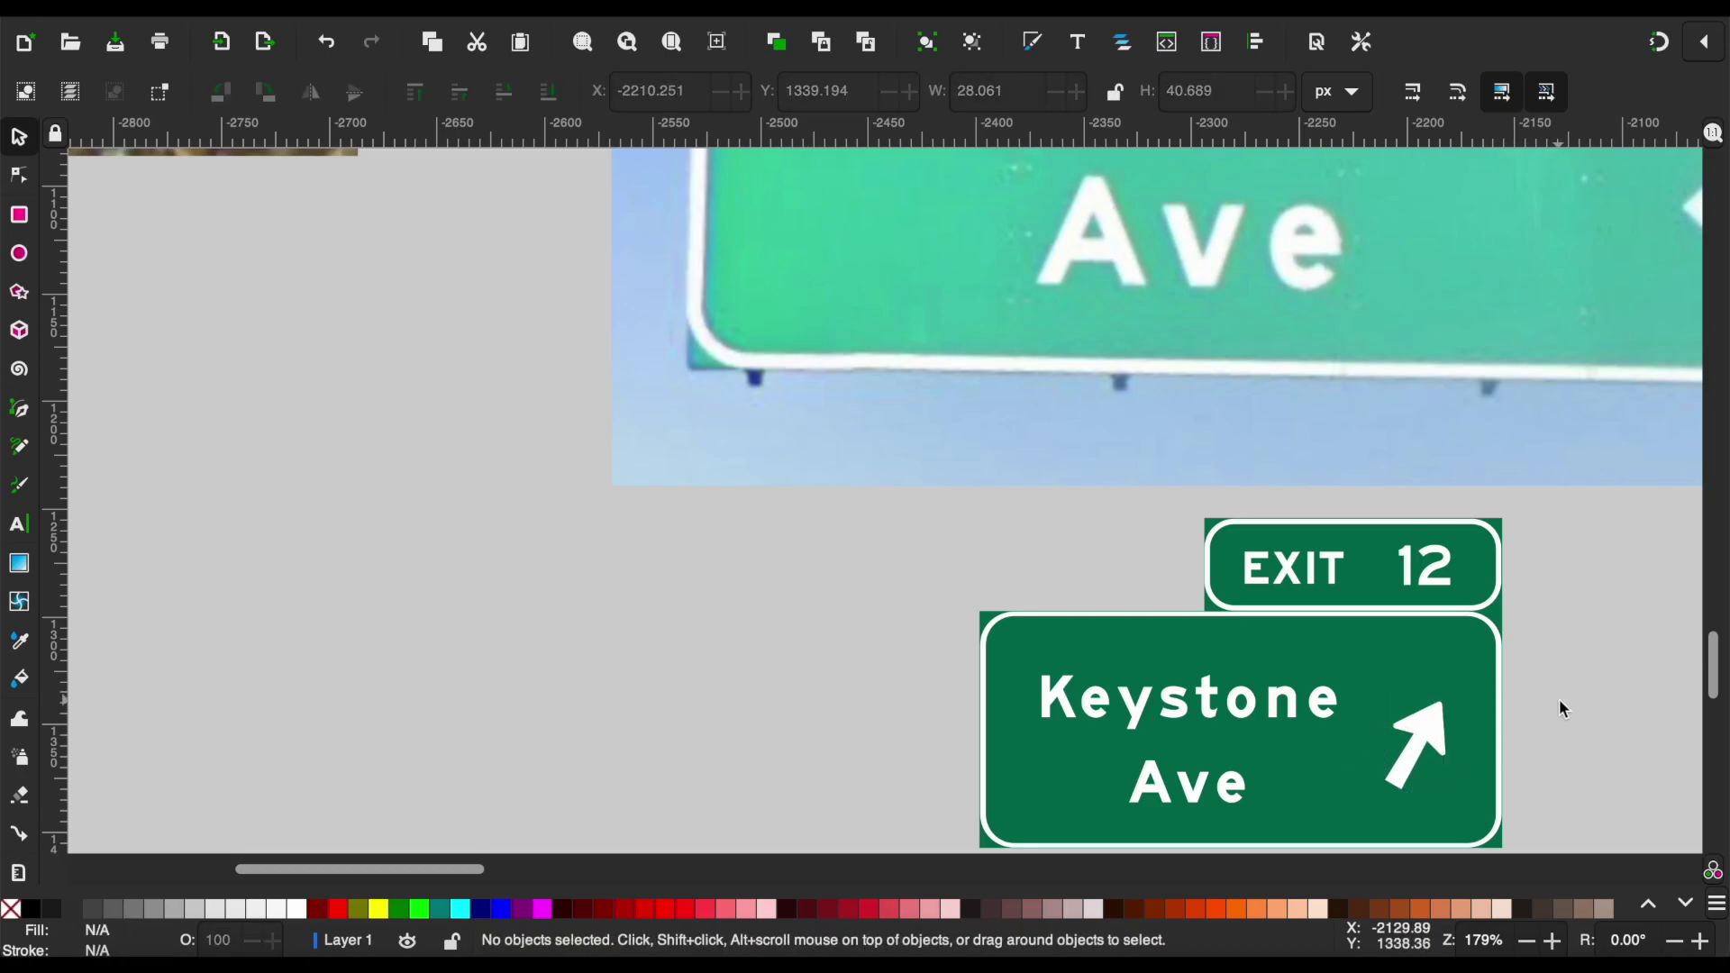
Grab another copy of the template's blank green sign.
scroll(1559, 699, down, 4)
scroll(1559, 699, right, 5)
scroll(1571, 709, down, 2)
scroll(1571, 709, right, 1)
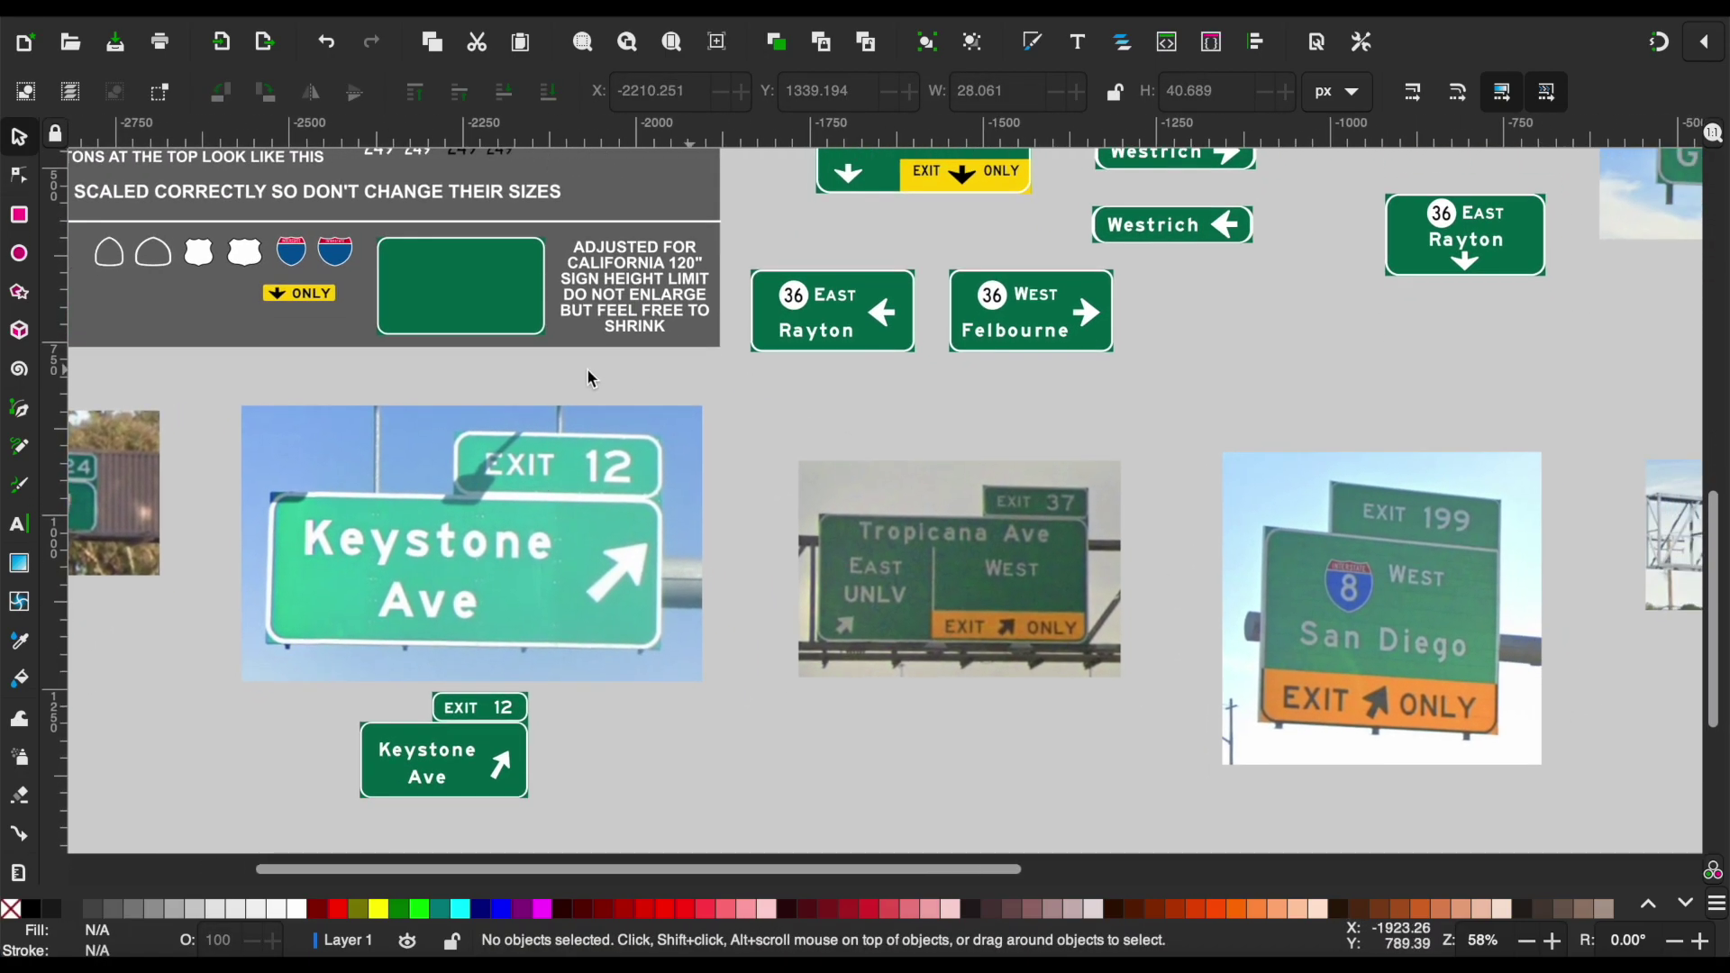
click(507, 346)
key(ctrl+v)
scroll(982, 772, down, 1)
Copy the EXIT 123 tab from the template sign.
key(Escape)
scroll(728, 744, up, 10)
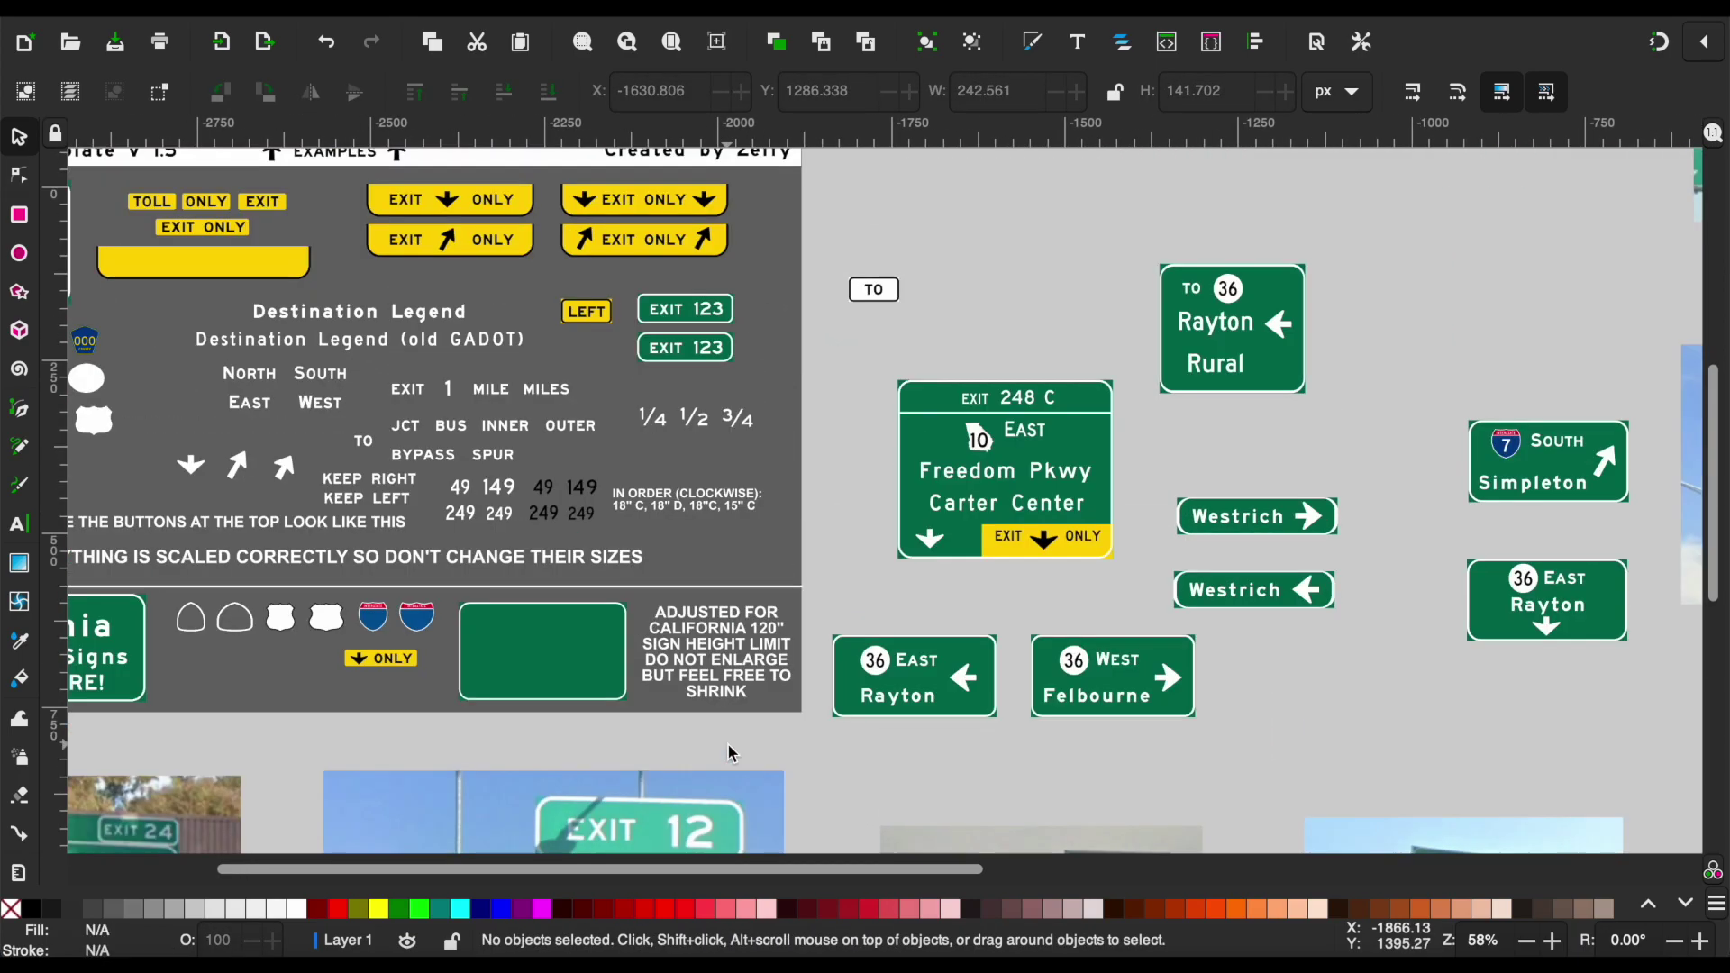
scroll(728, 743, up, 2)
drag(713, 382, 671, 397)
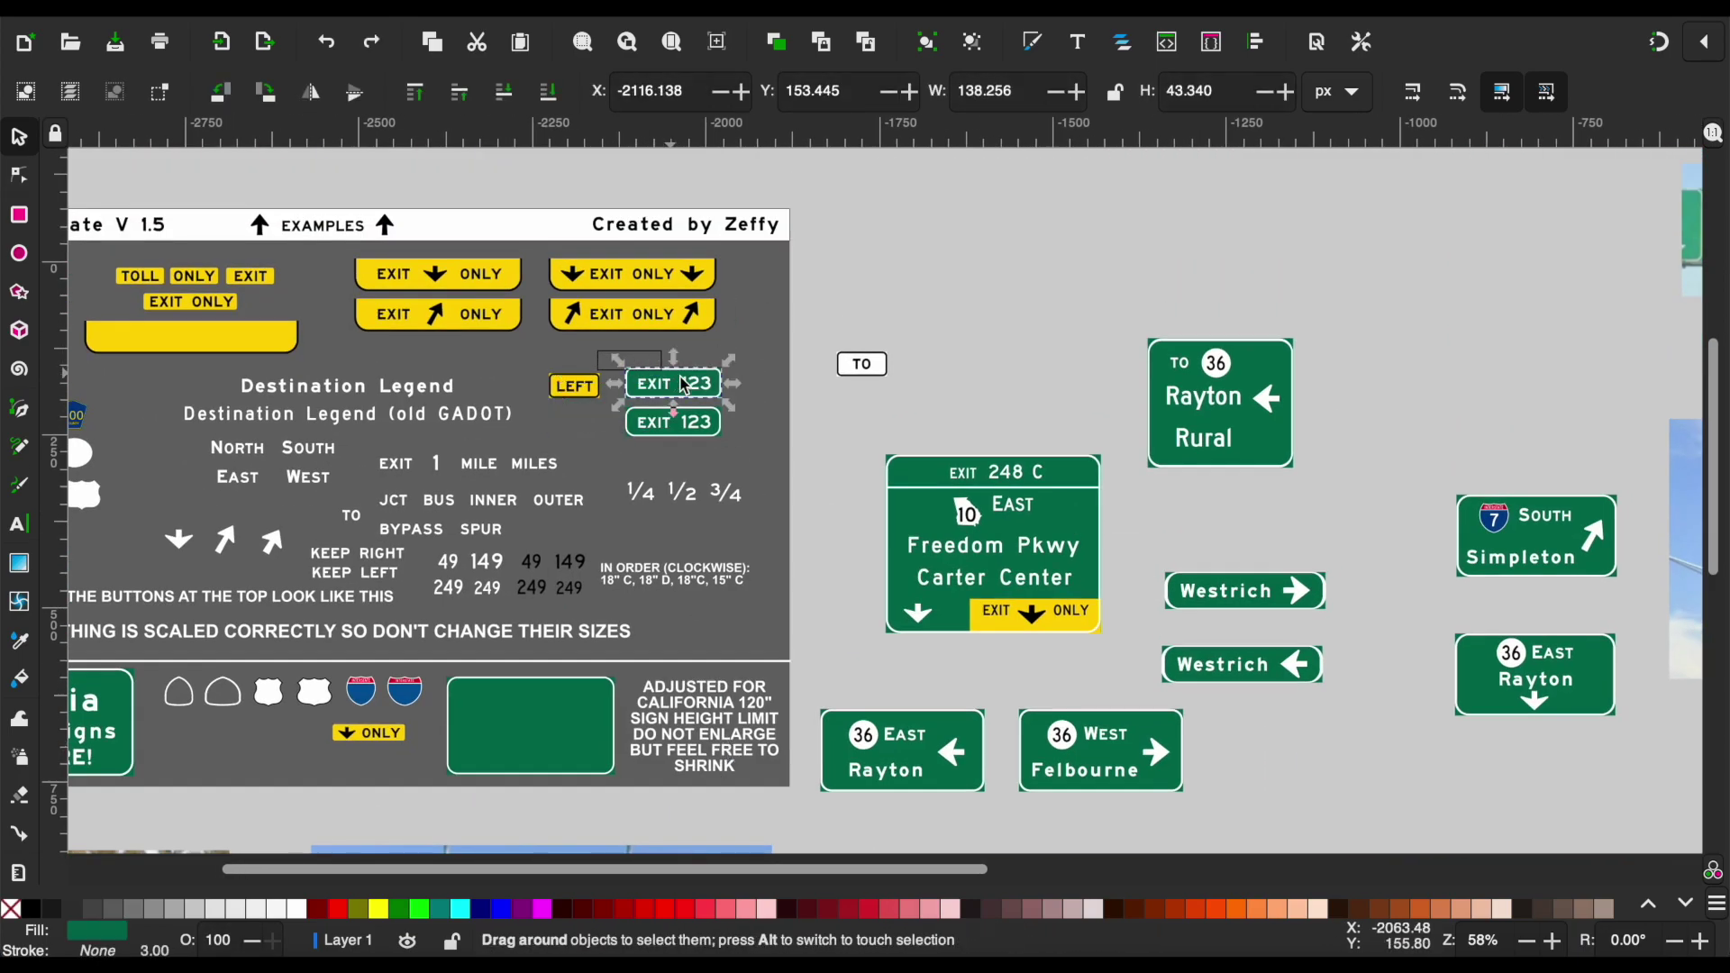
key(ctrl+z)
scroll(741, 410, down, 7)
scroll(741, 410, down, 2)
key(ctrl+c)
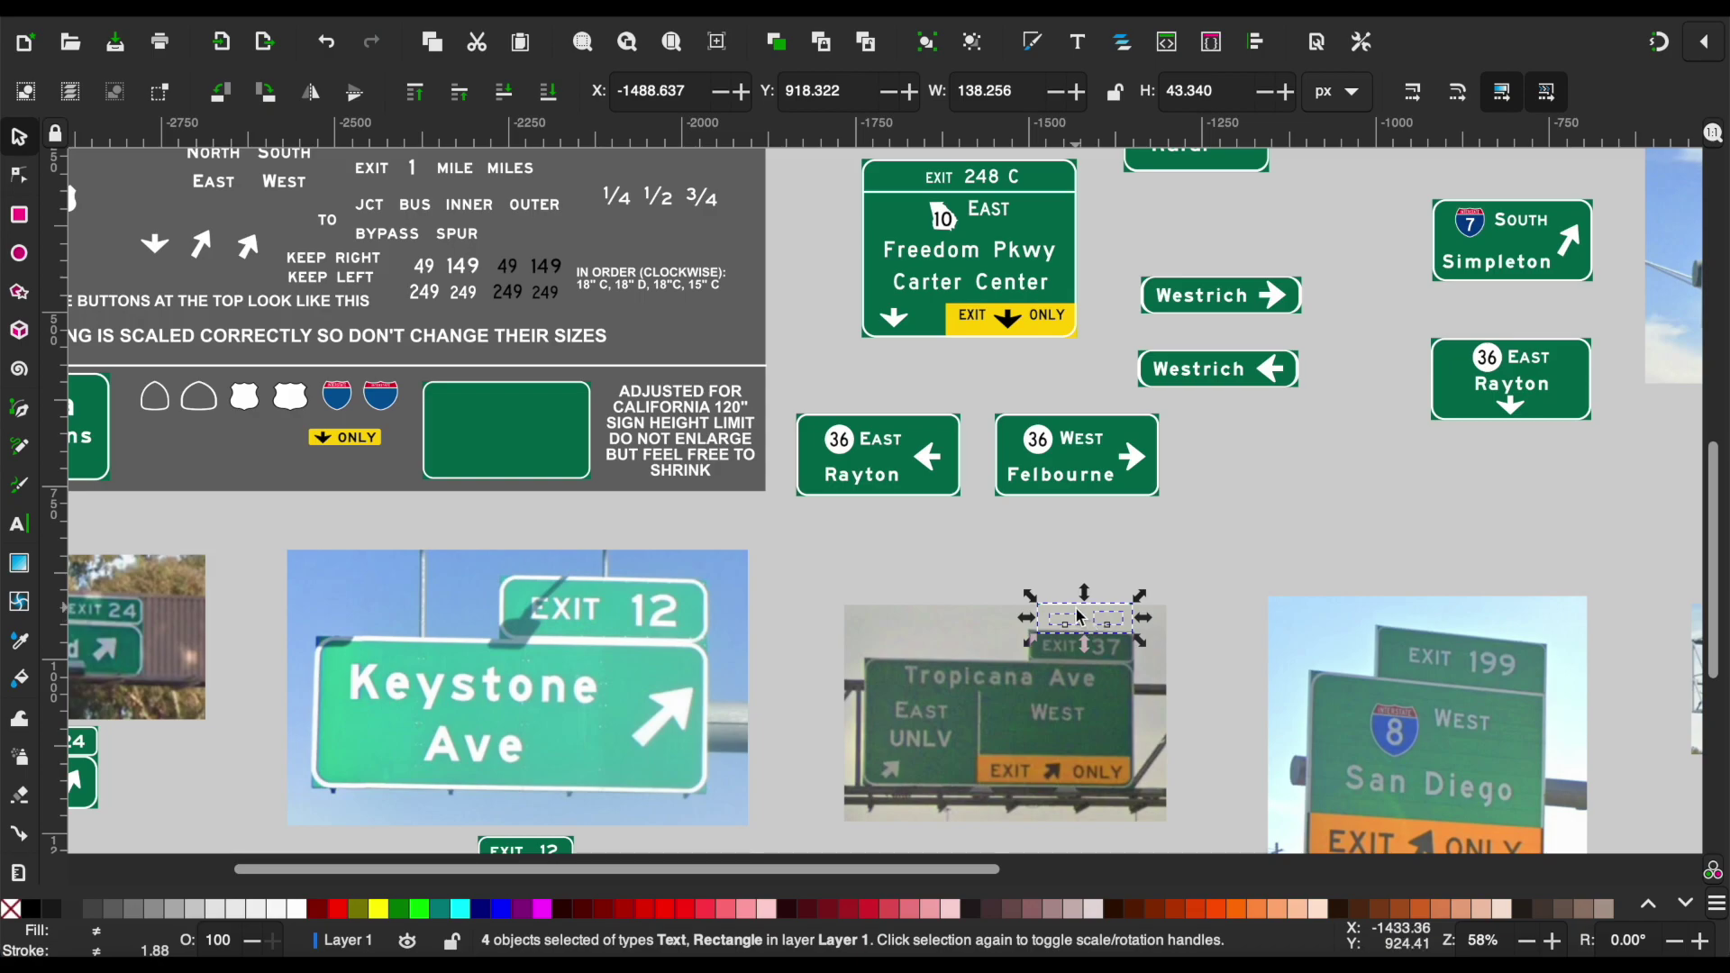
Paste the EXIT tab and align it with the new sign's right edge.
scroll(1134, 345, down, 2)
scroll(1137, 660, down, 3)
key(ctrl+v)
ctrl+scroll(1159, 662, up, 5)
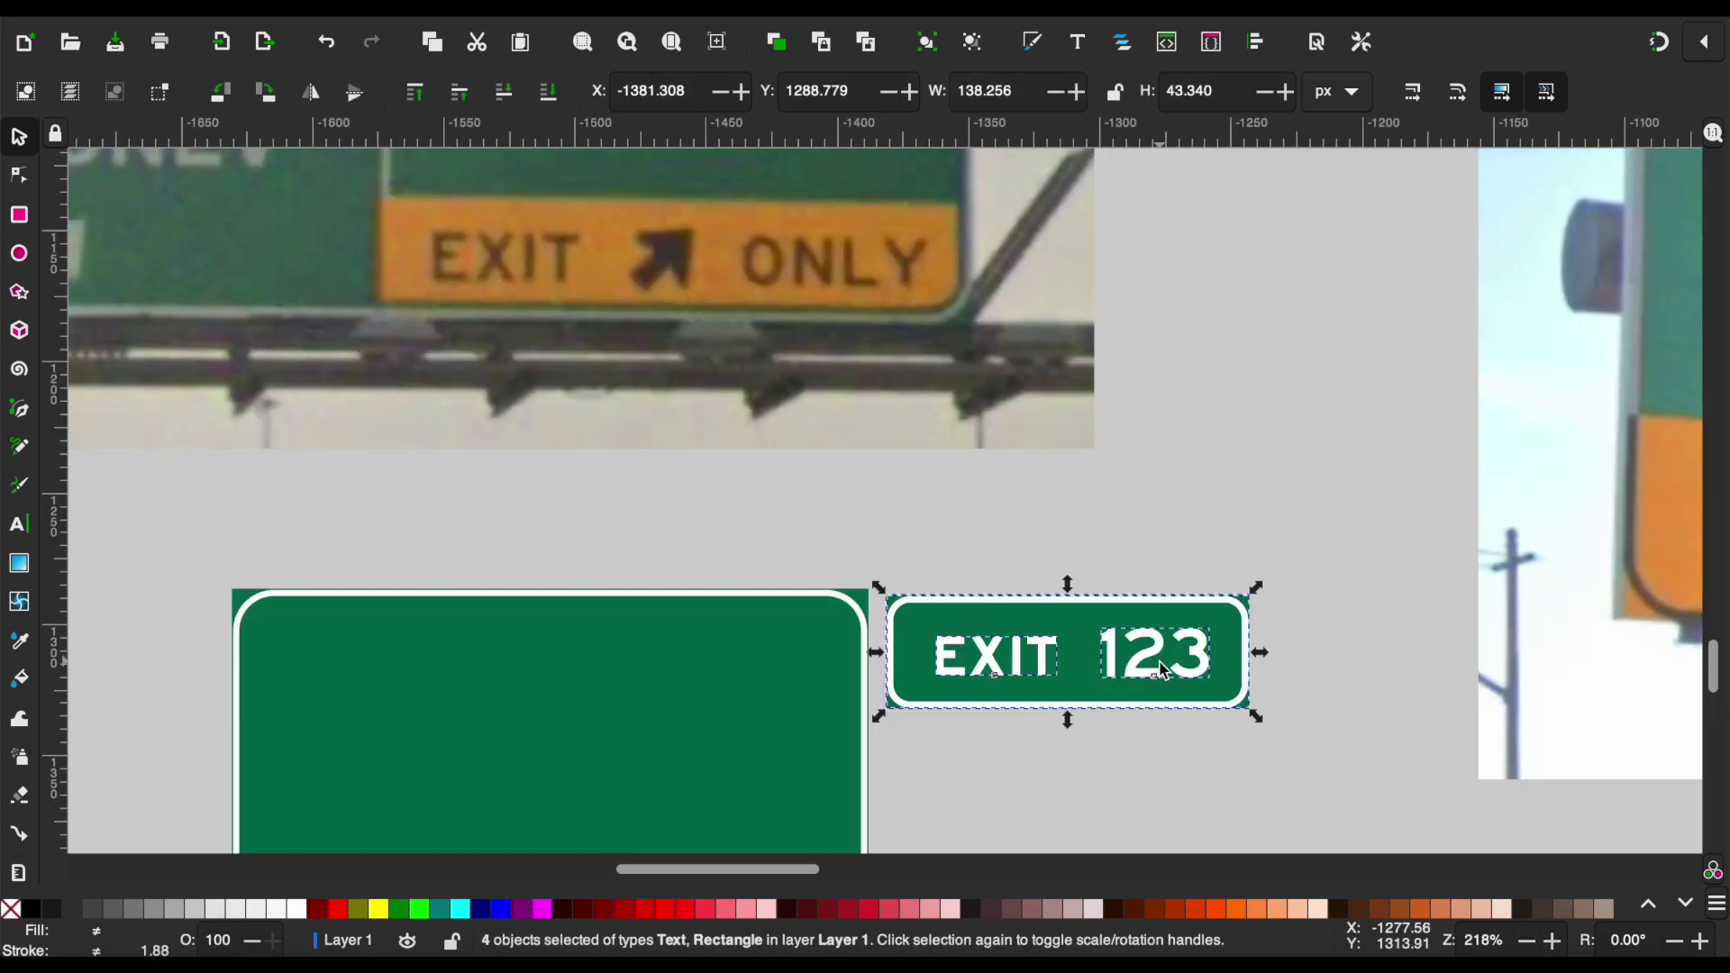
ctrl+scroll(1159, 661, up, 3)
mouse_move(1208, 739)
mouse_down()
mouse_move(478, 485)
mouse_move(824, 626)
mouse_up()
ctrl+scroll(478, 474, up, 4)
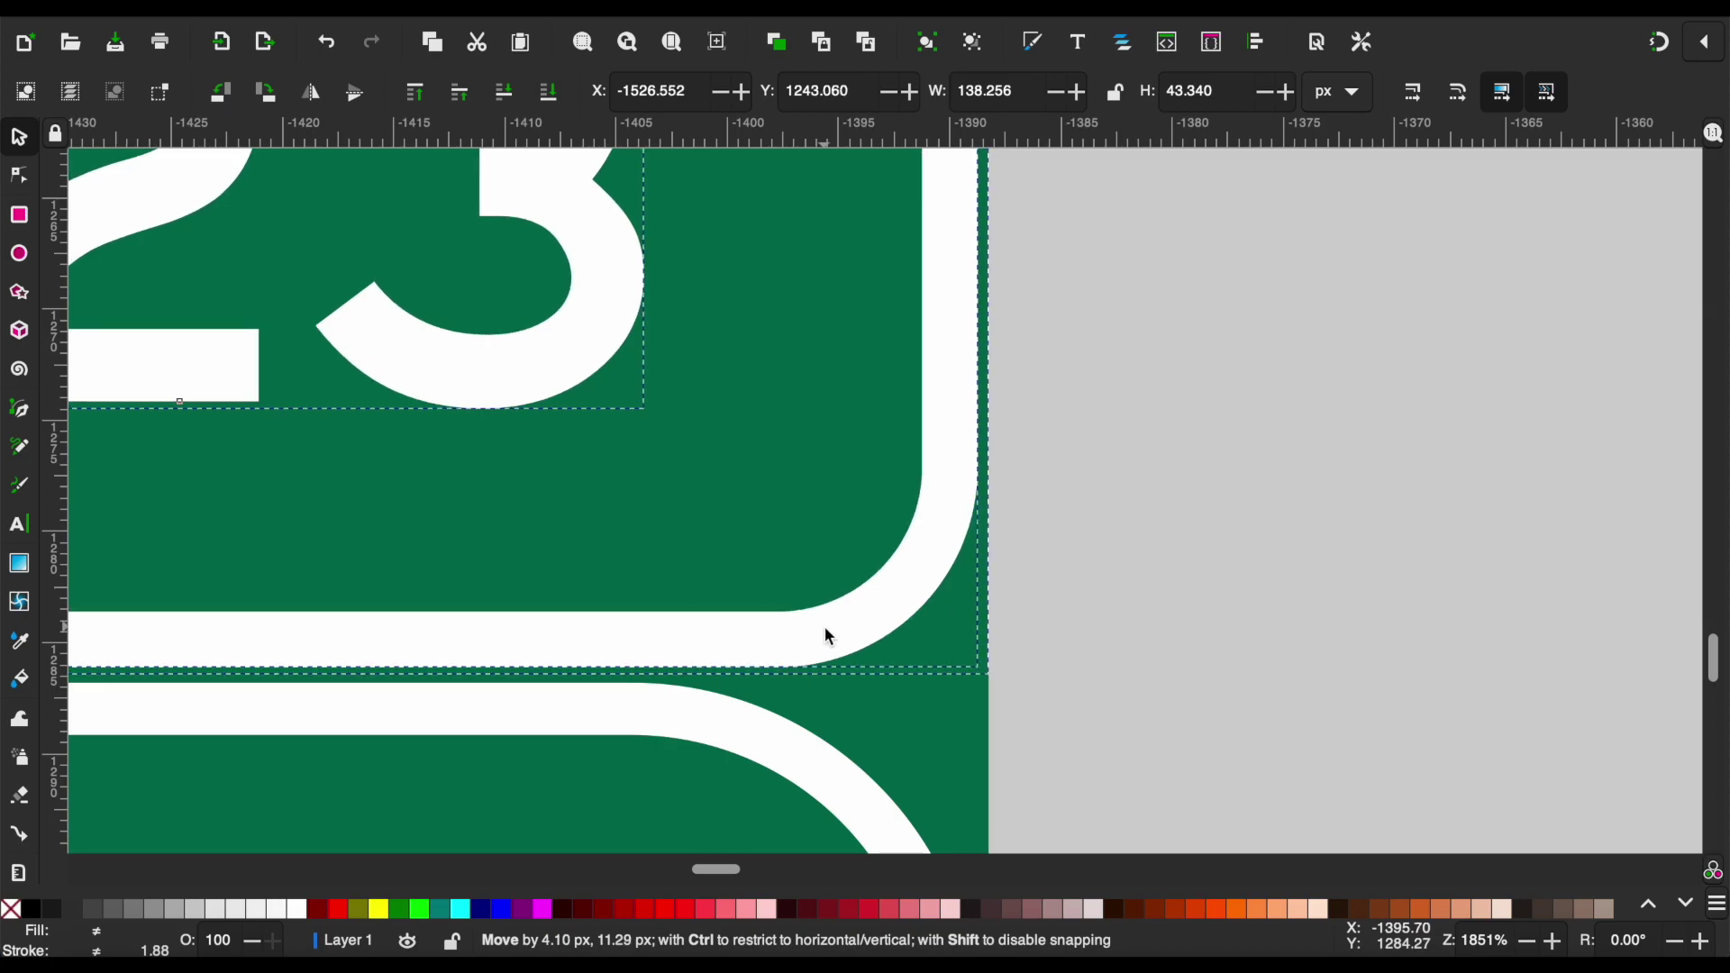
click(1021, 619)
Change the tab number to 37 in the Roadgeek Series EM font.
ctrl+scroll(586, 335, down, 3)
double_click(728, 398)
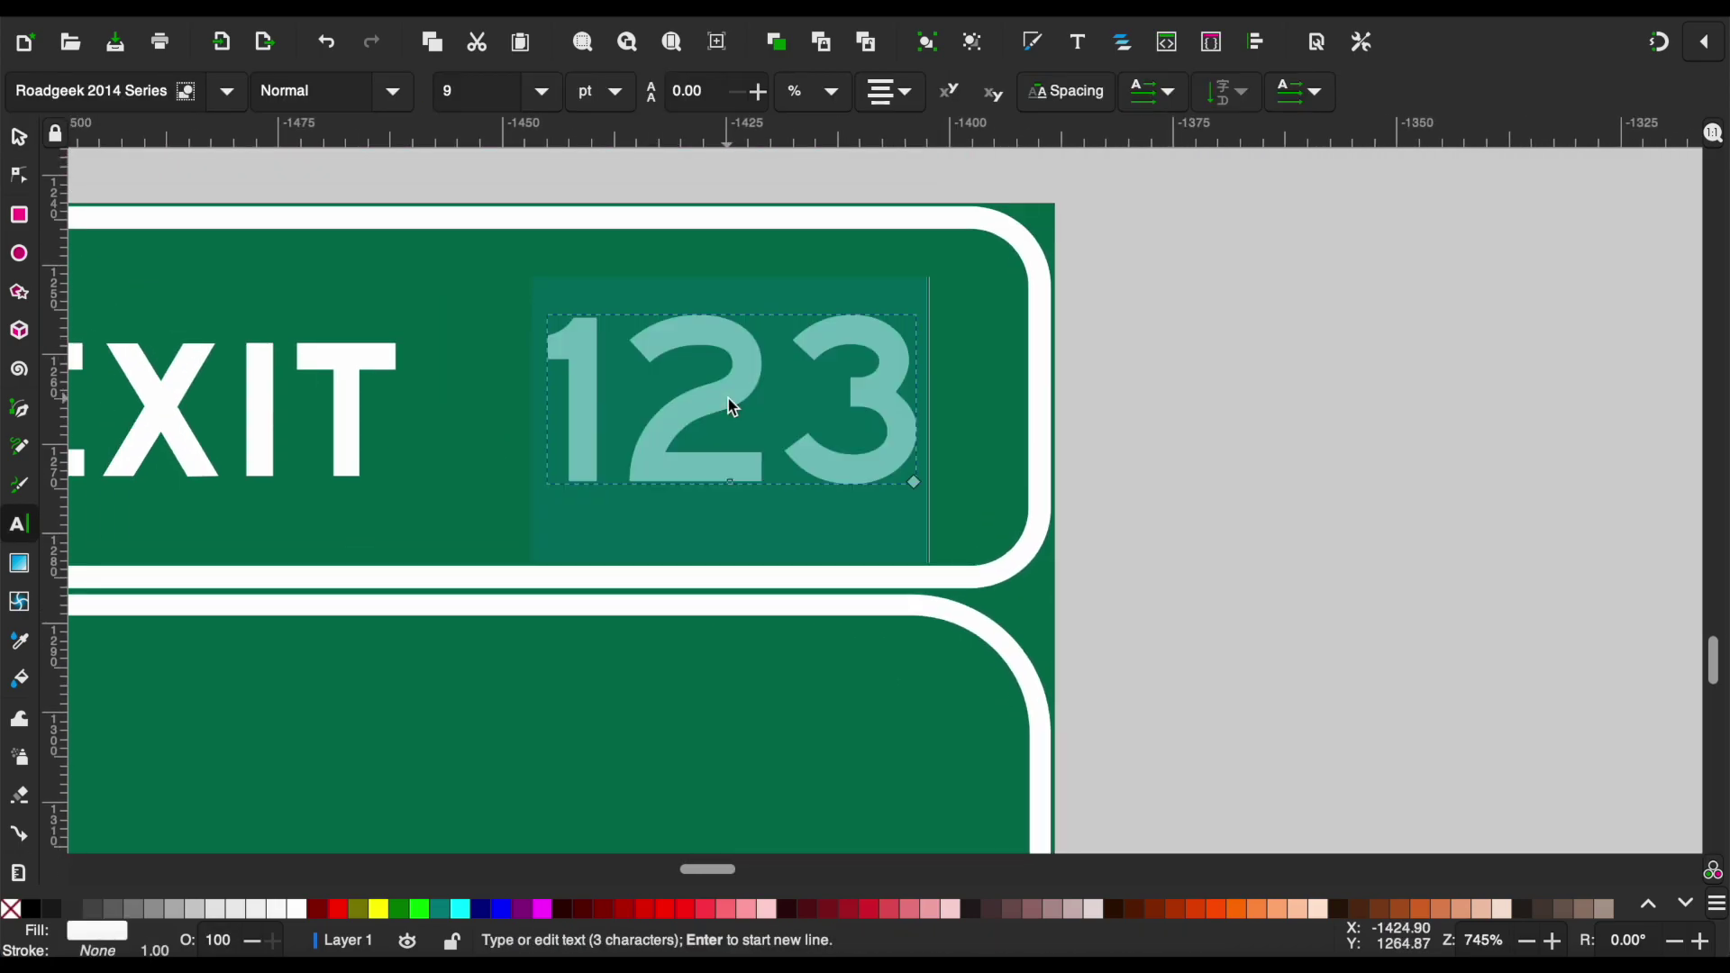
text(37)
key(ctrl+a)
click(227, 92)
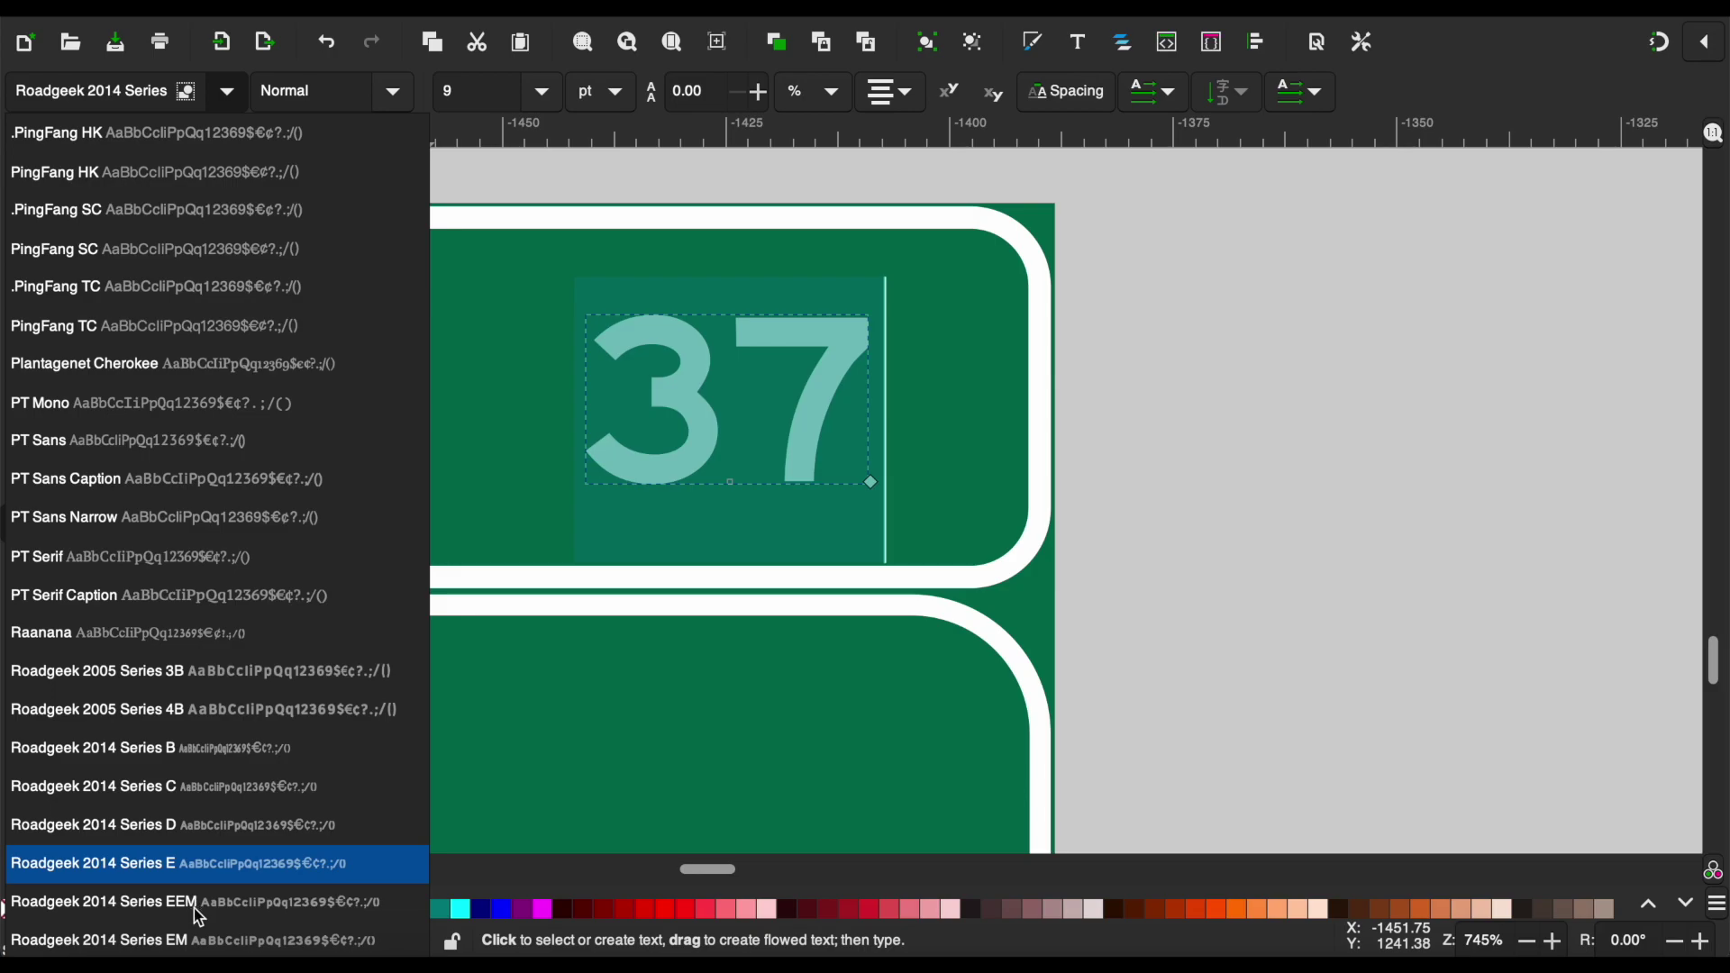
click(198, 915)
click(229, 91)
click(193, 932)
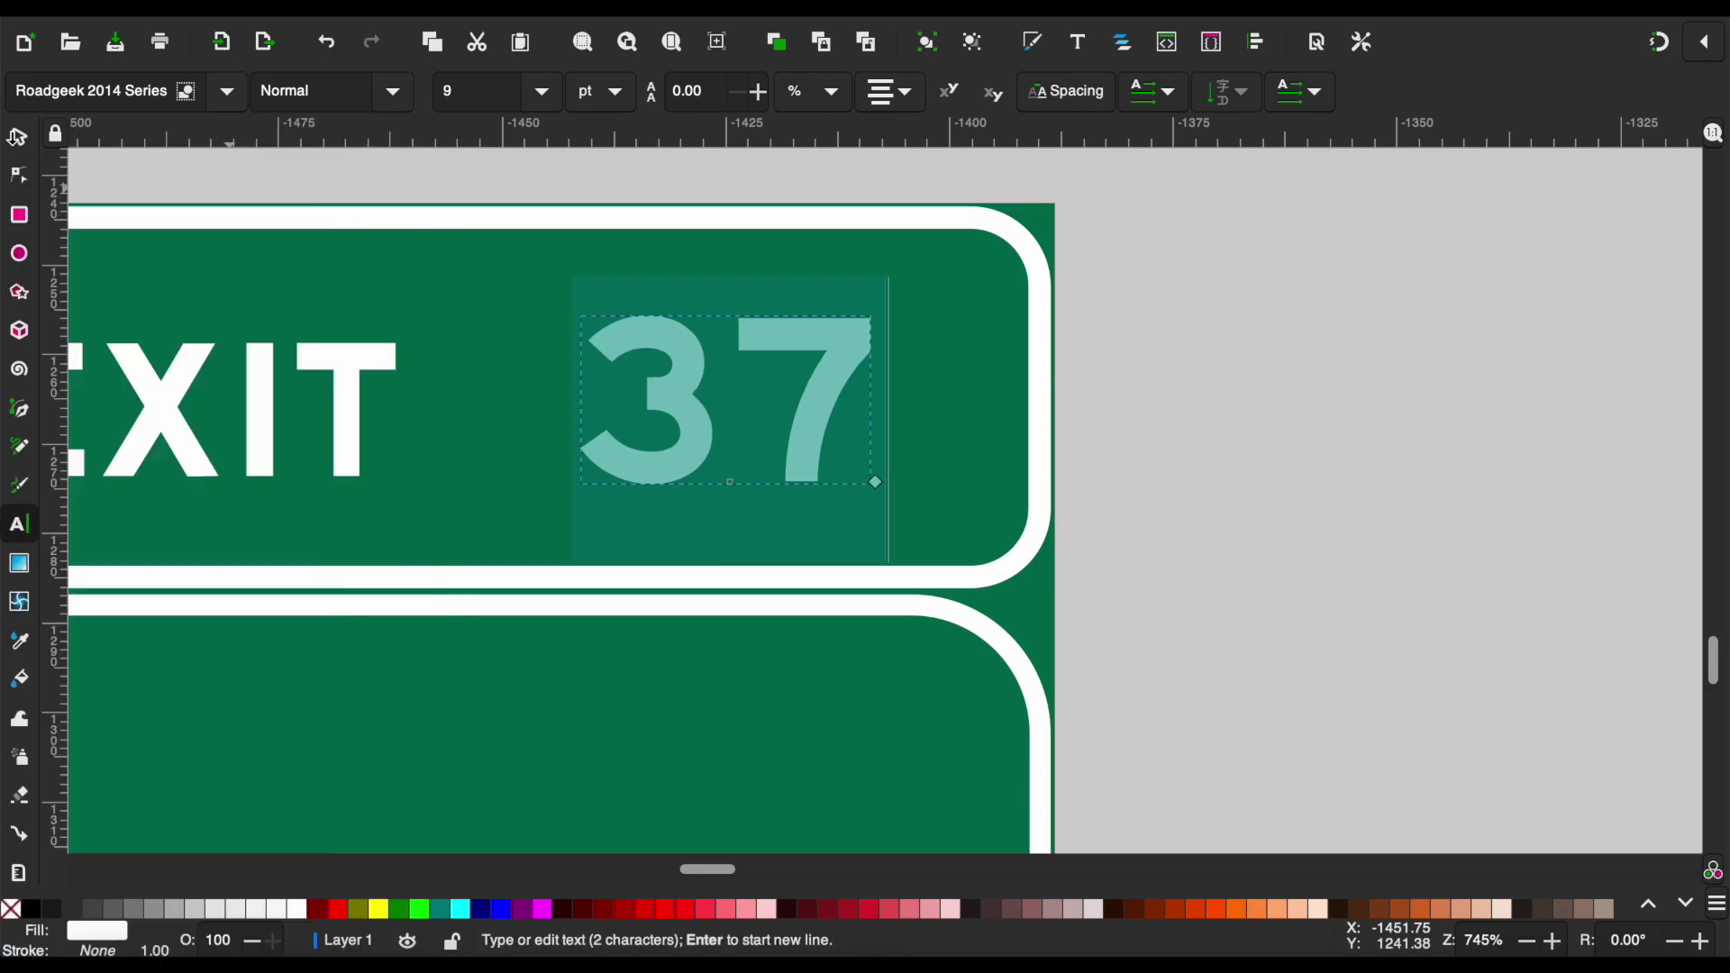
click(18, 137)
click(1159, 417)
ctrl+scroll(1164, 420, down, 3)
ctrl+scroll(1163, 420, down, 2)
Paste a copy of the Keystone Ave text onto the sign and retype it as Tropicana Ave.
ctrl+scroll(1159, 415, down, 2)
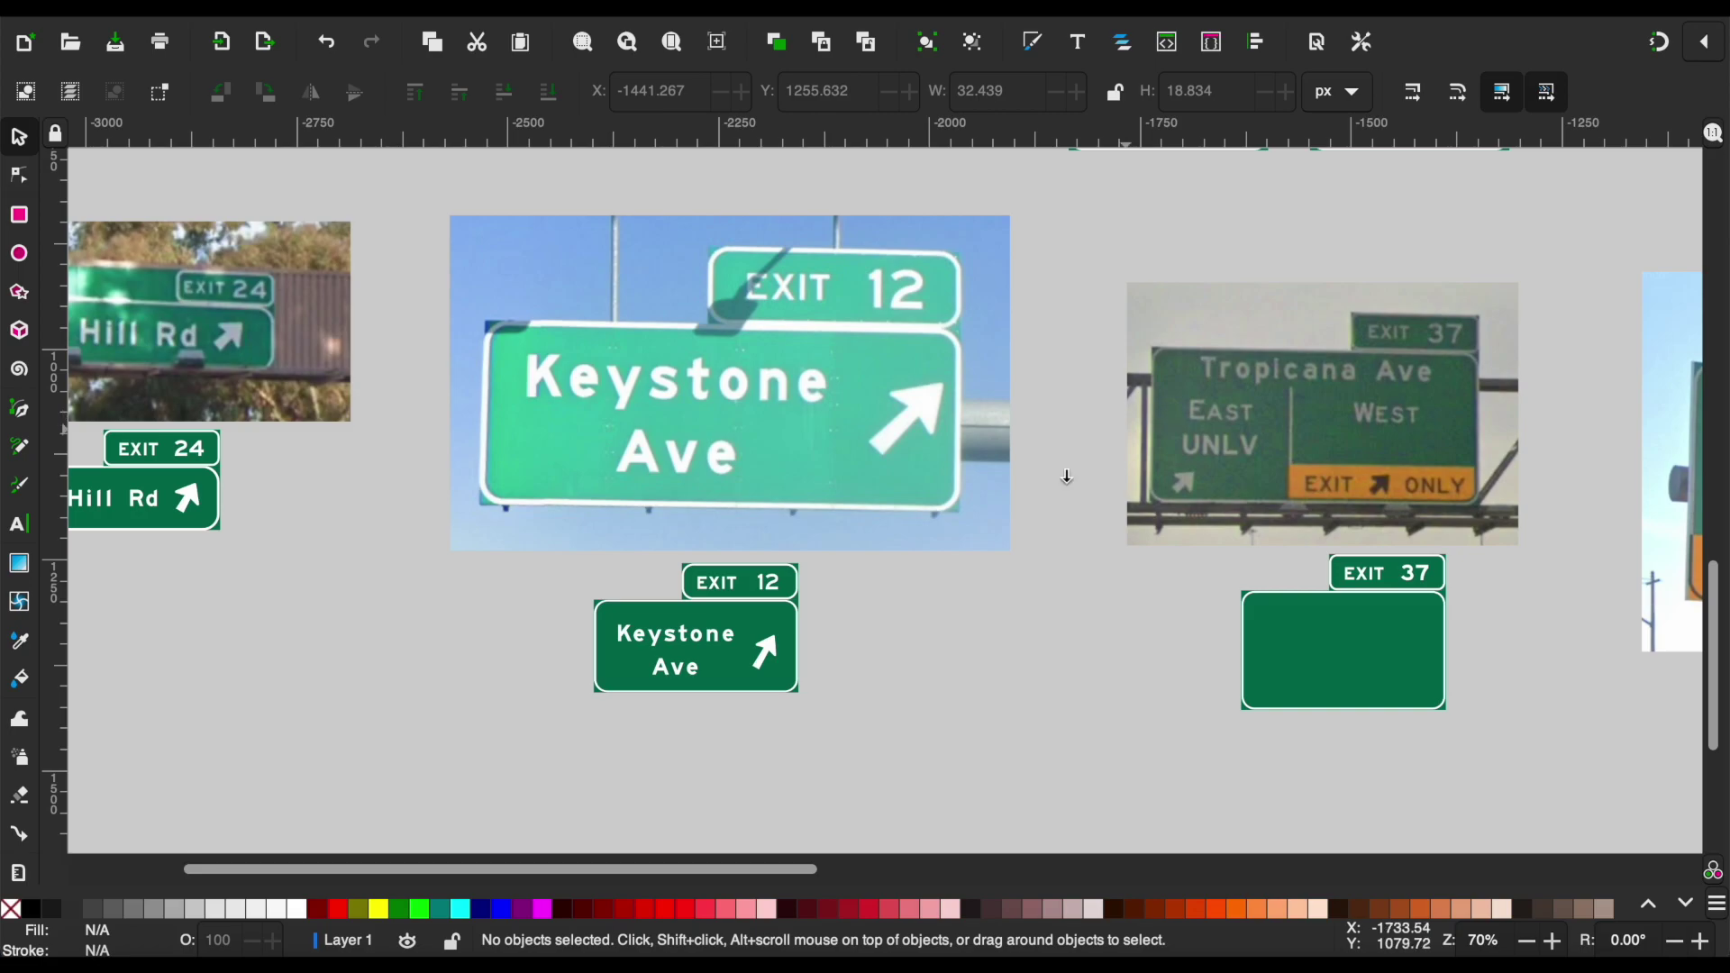
click(685, 644)
key(ctrl+c)
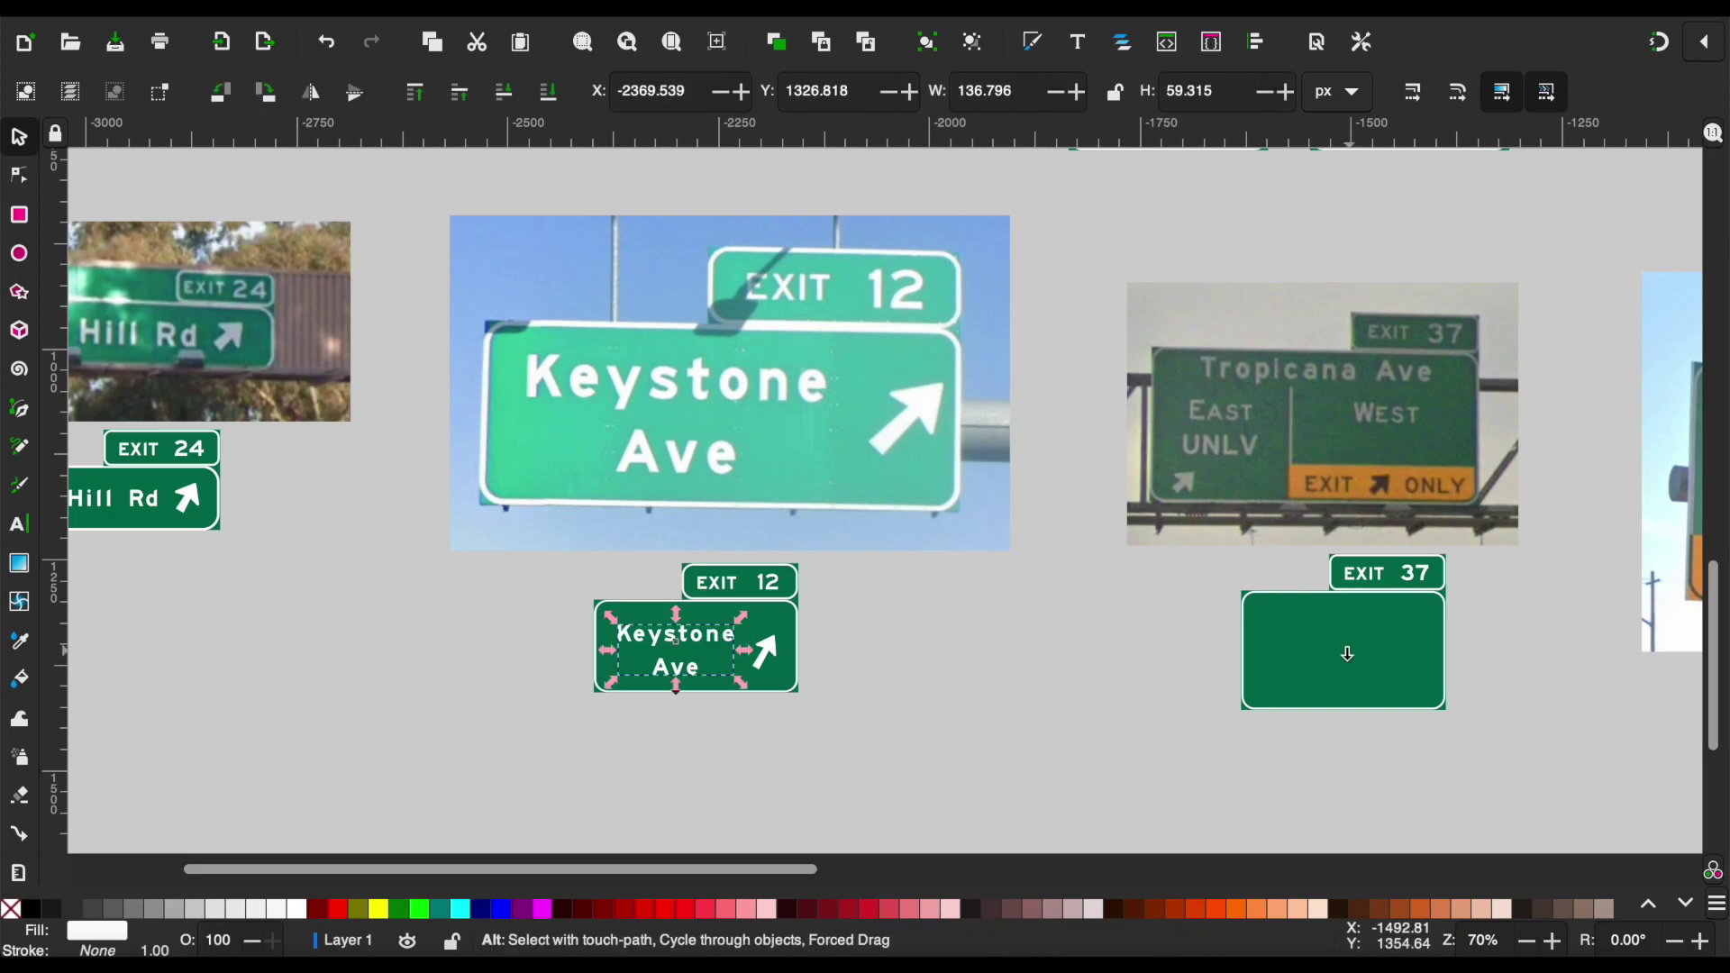
key(ctrl+v)
scroll(1346, 649, up, 2)
double_click(1346, 630)
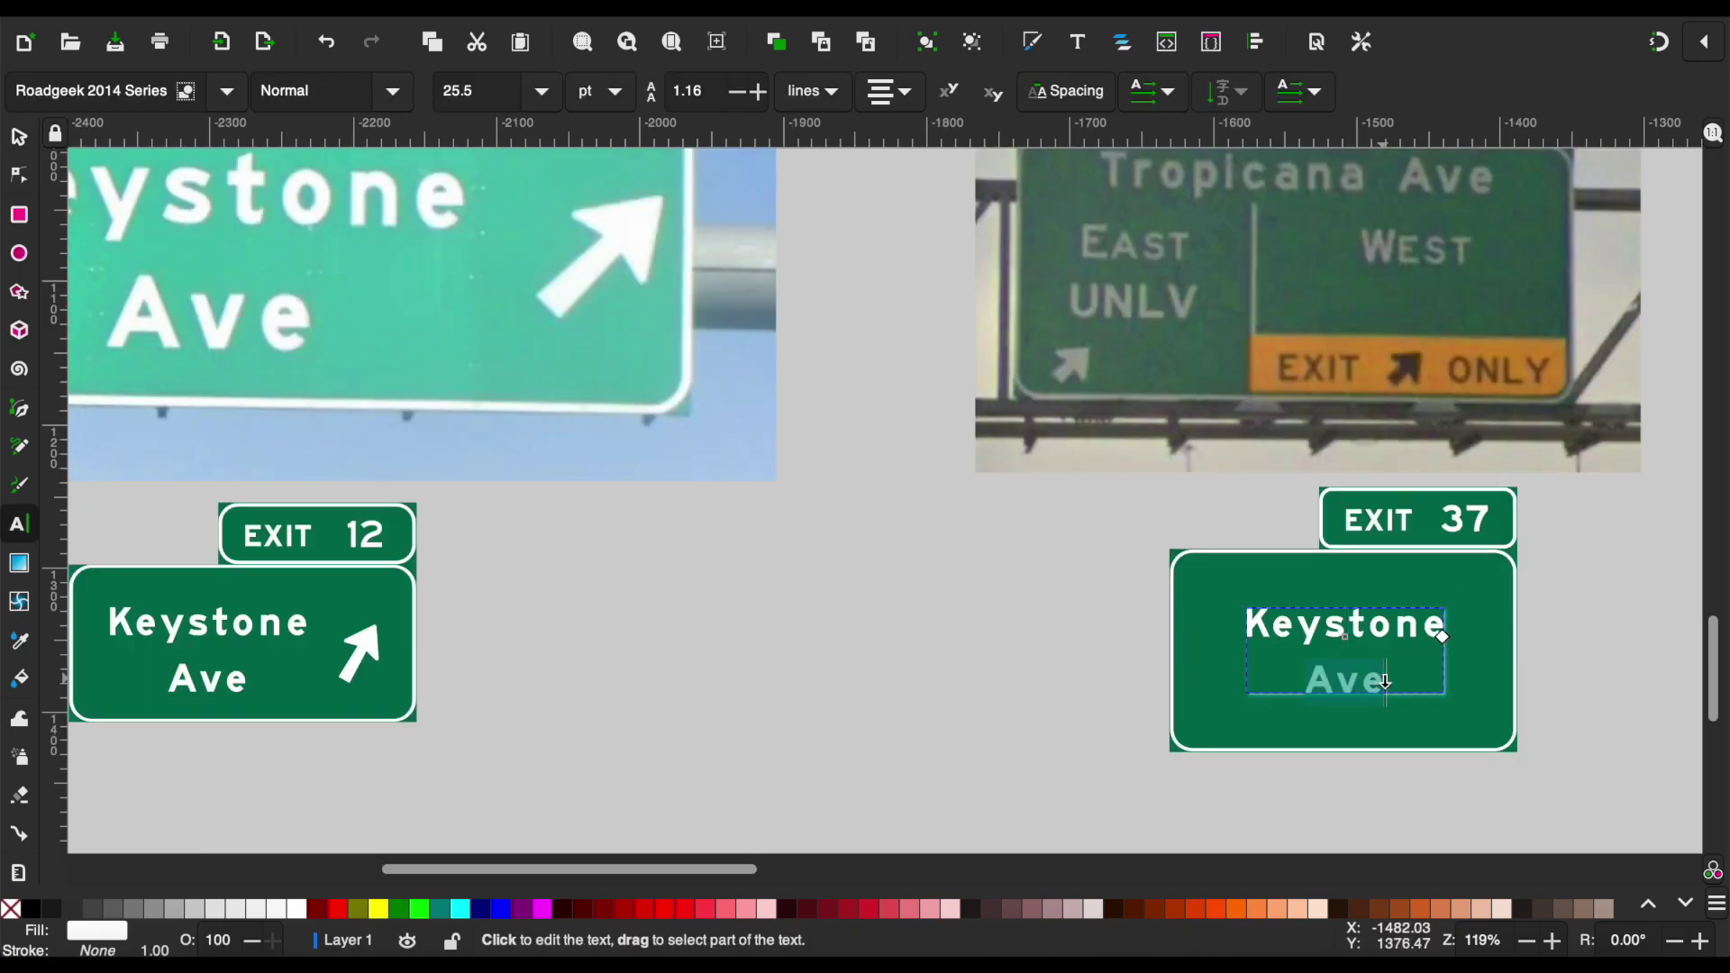
key(BackSpace)
key(BackSpace)
key(BackSpace)
text(Tropicana)
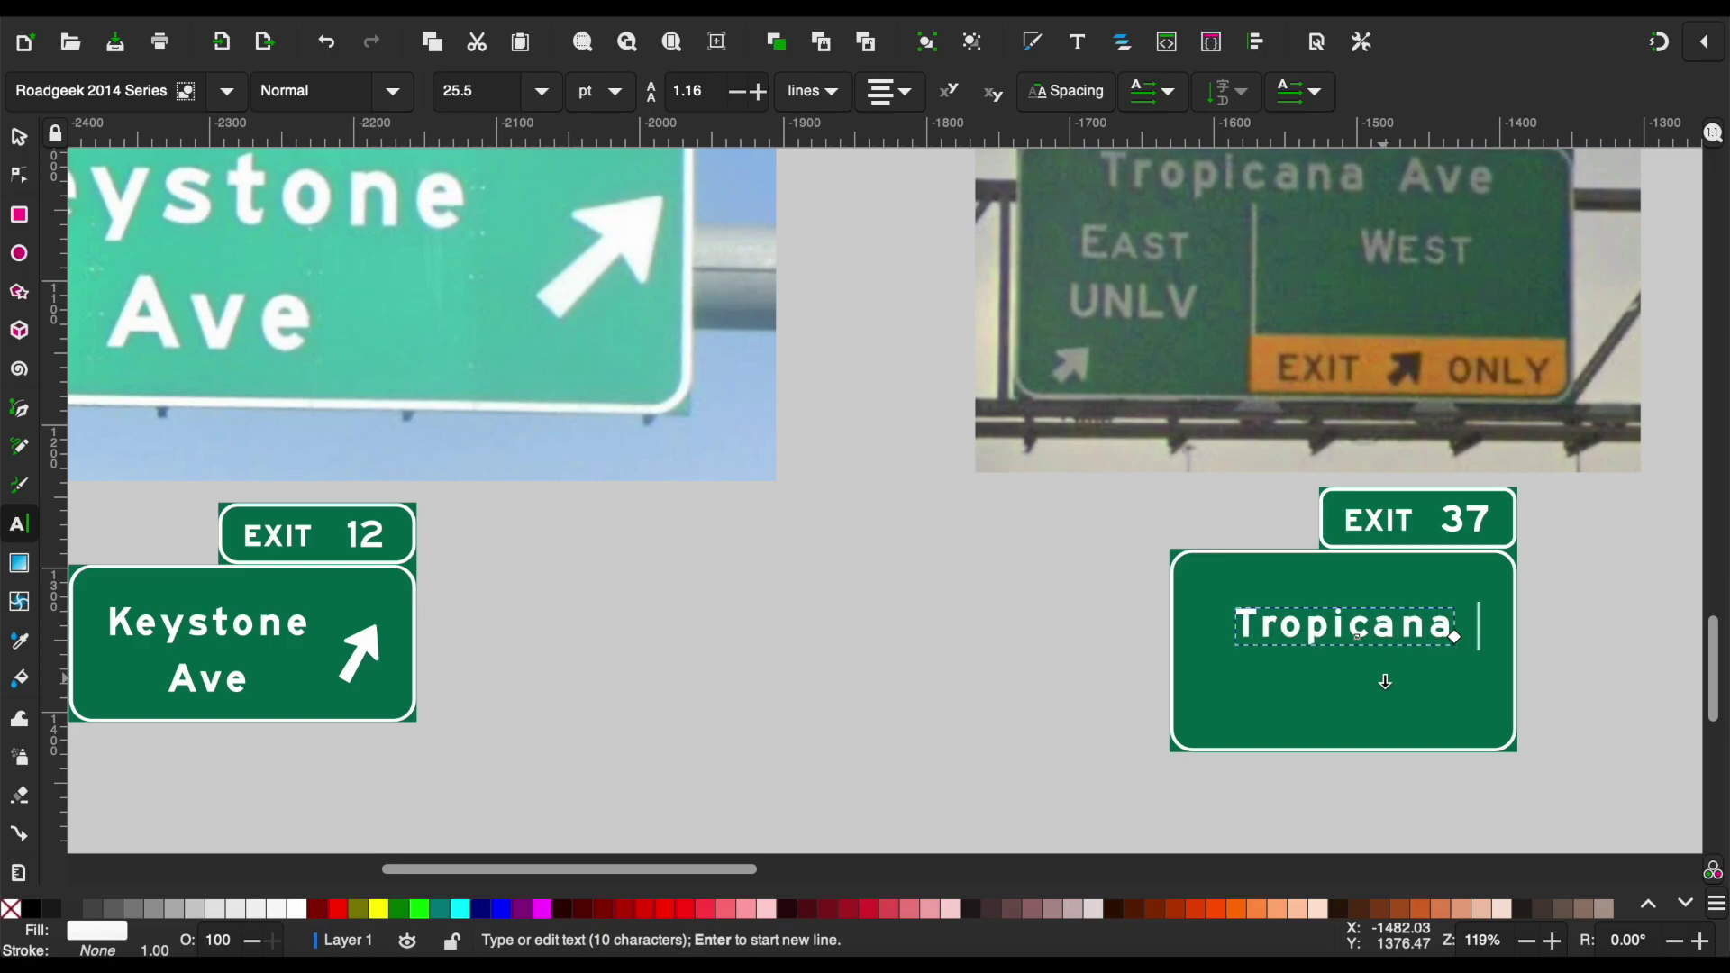
text(Ave)
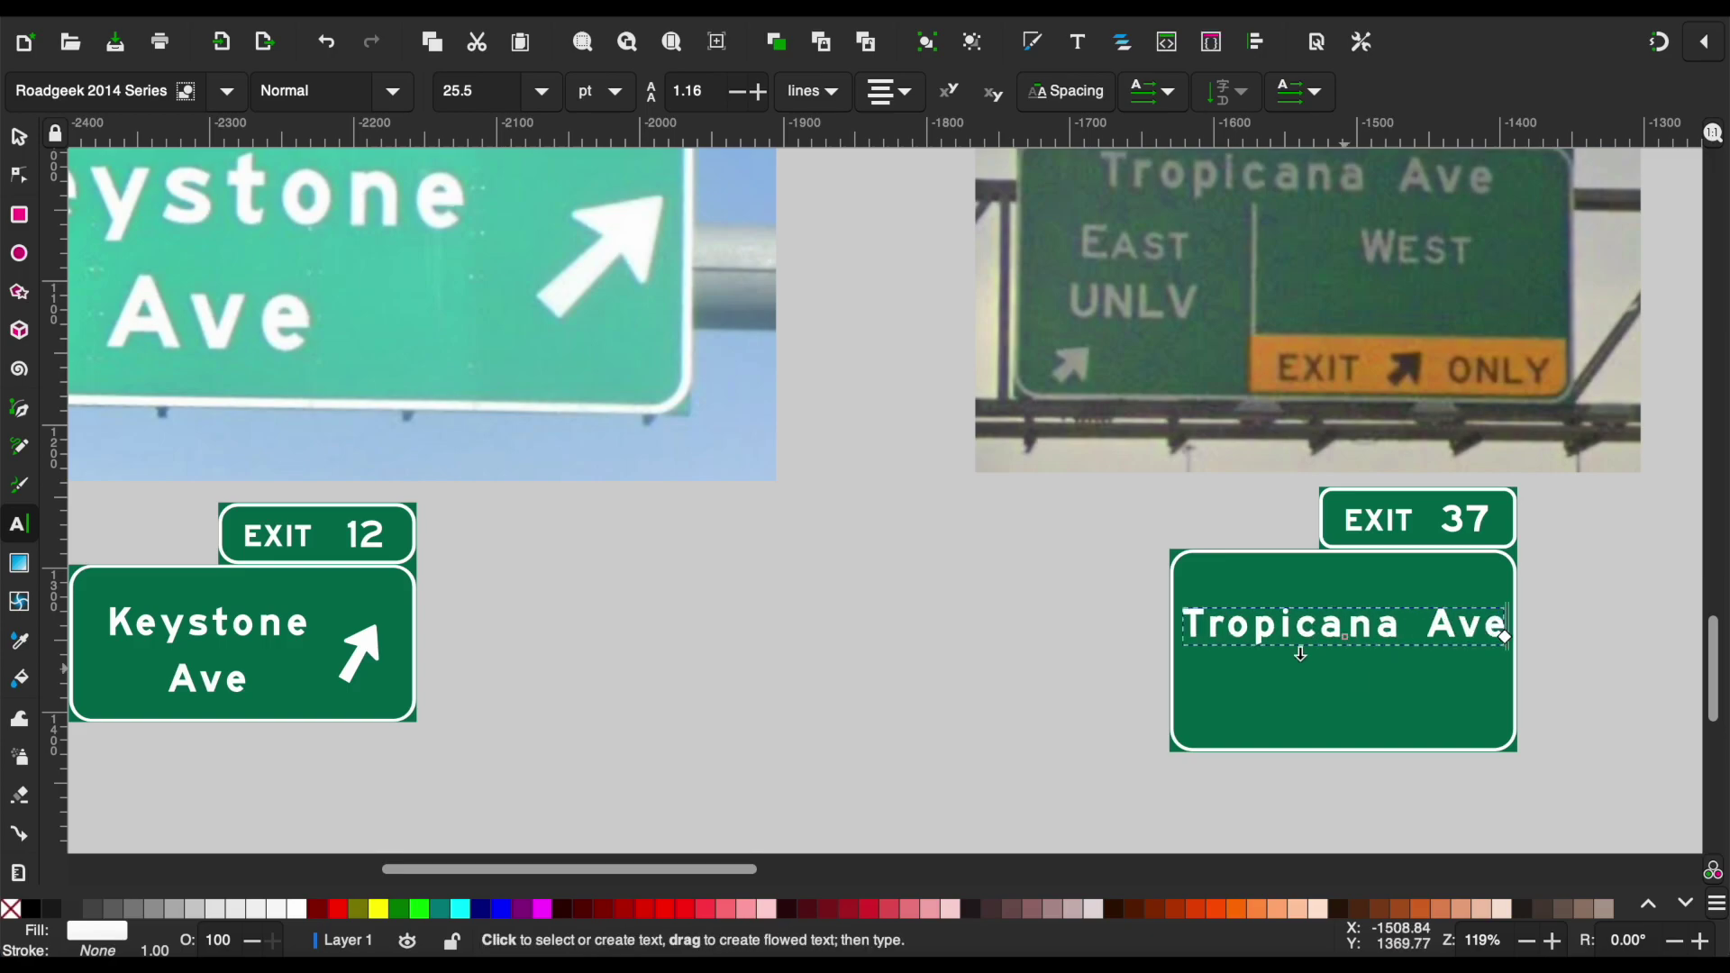
key(F1)
Move Tropicana Ave to the top and widen the Exit 37 sign leftward.
scroll(1561, 568, up, 1)
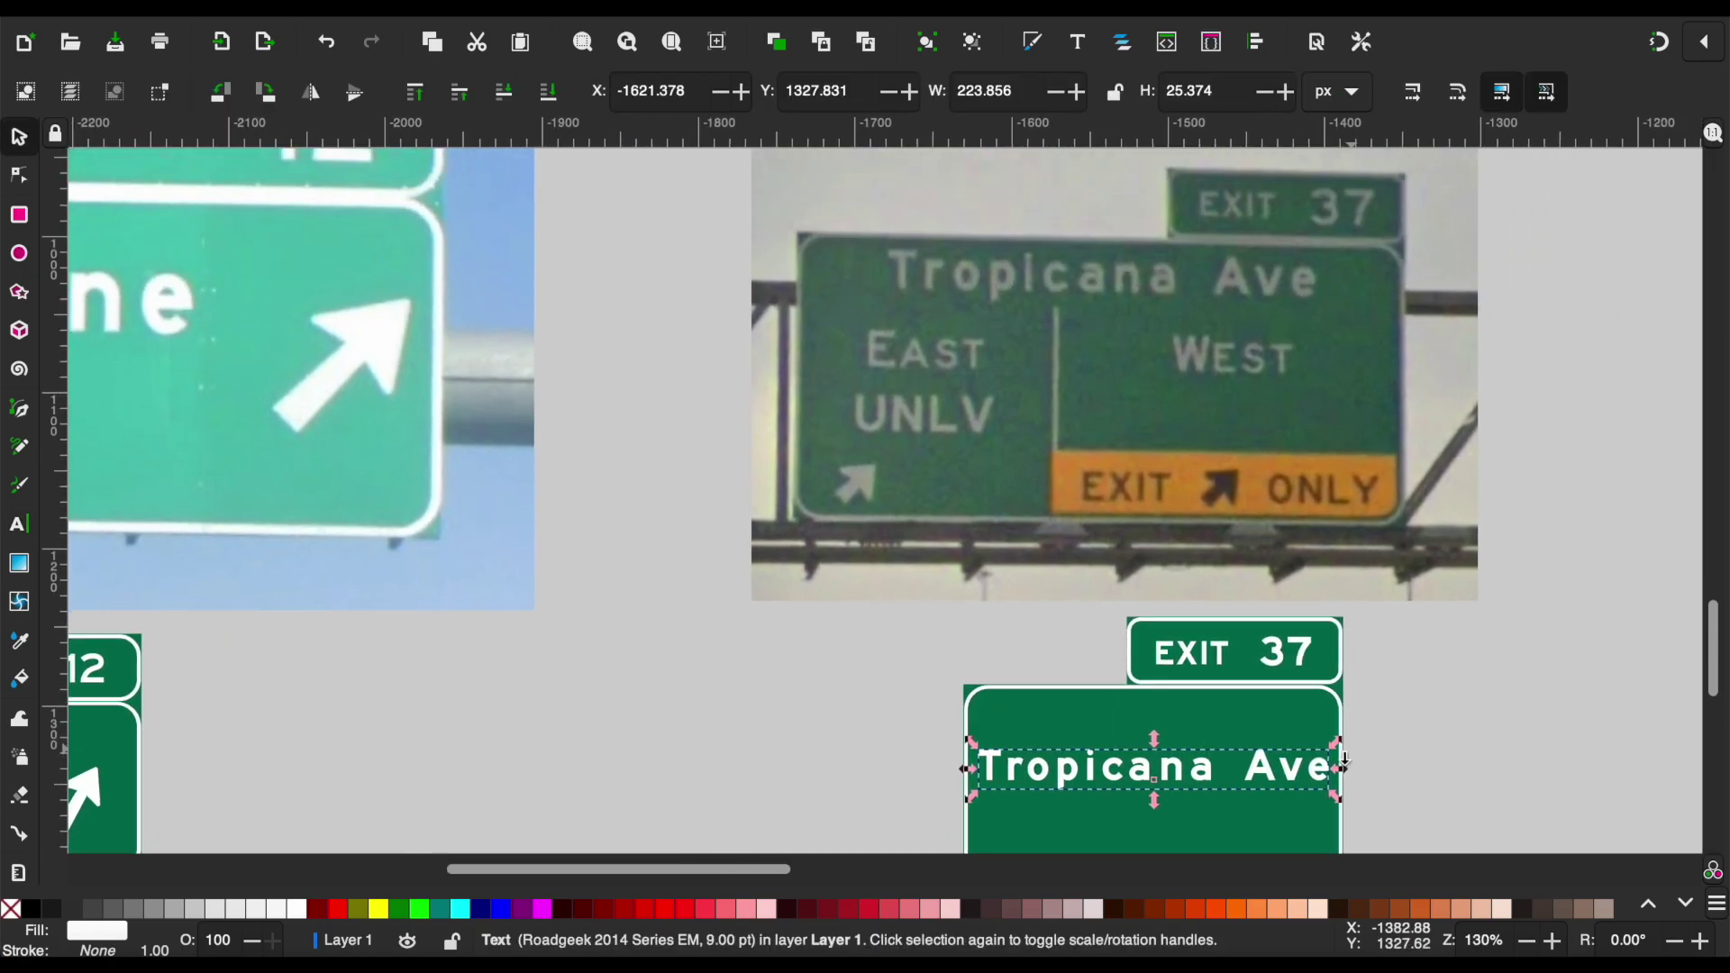
drag(1285, 762, 1253, 721)
scroll(1240, 730, down, 2)
click(1226, 748)
drag(951, 728, 870, 726)
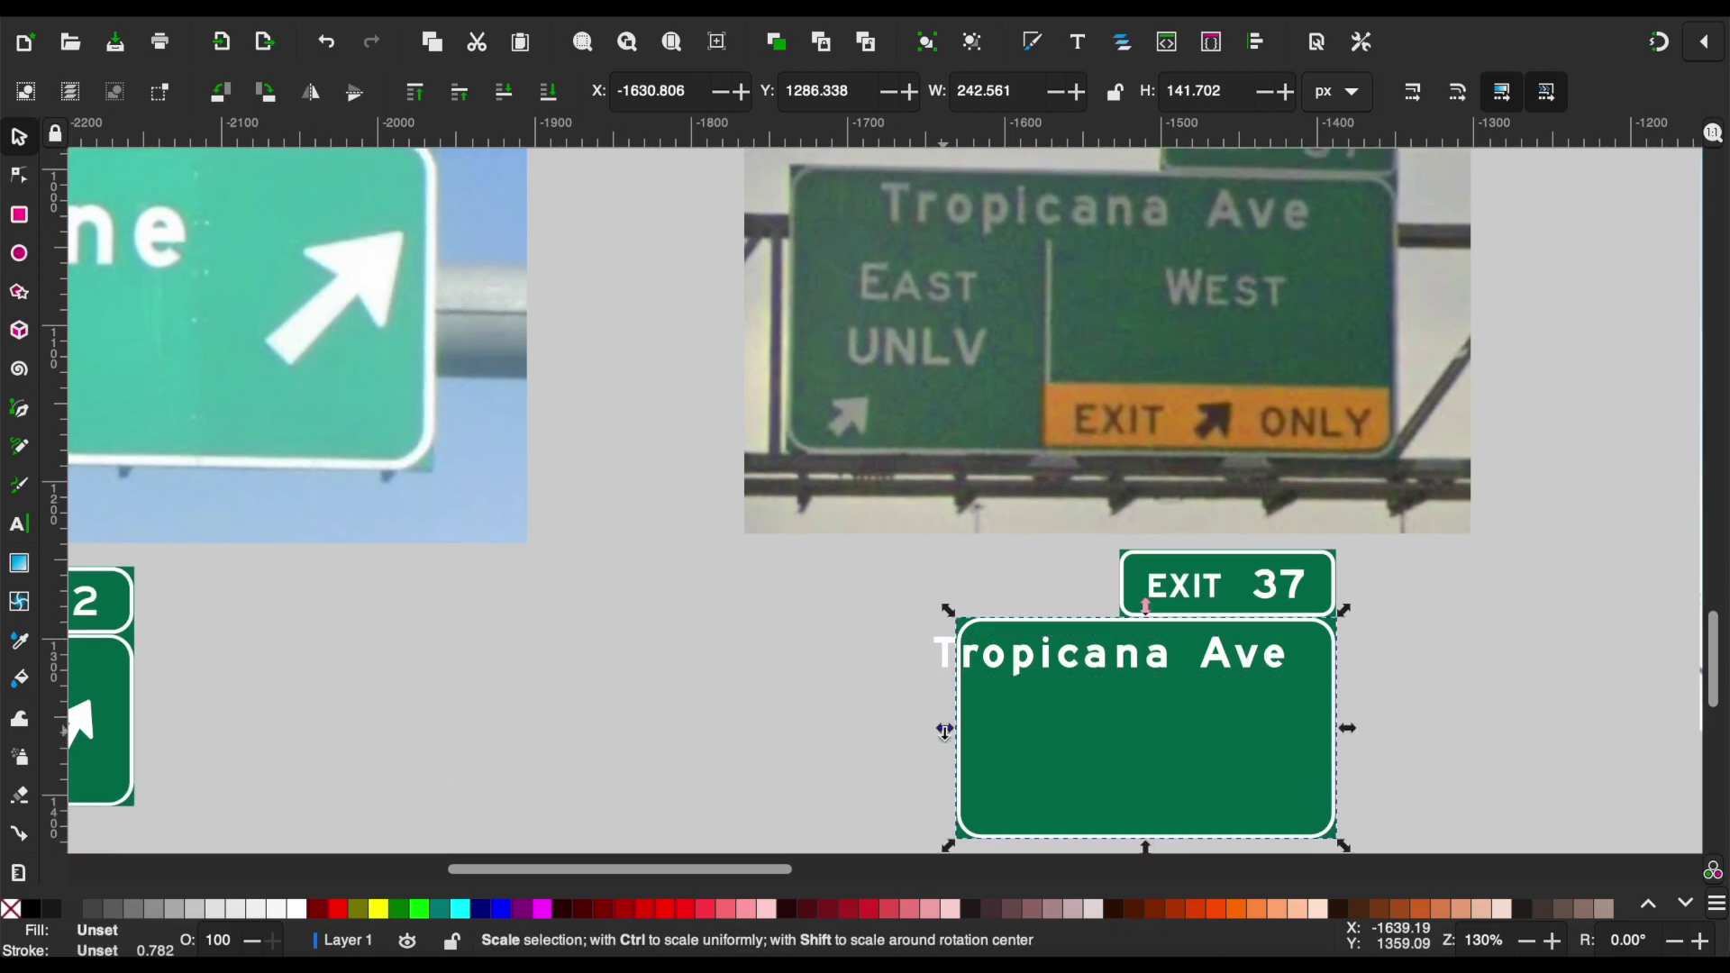
click(1384, 667)
scroll(1385, 665, right, 2)
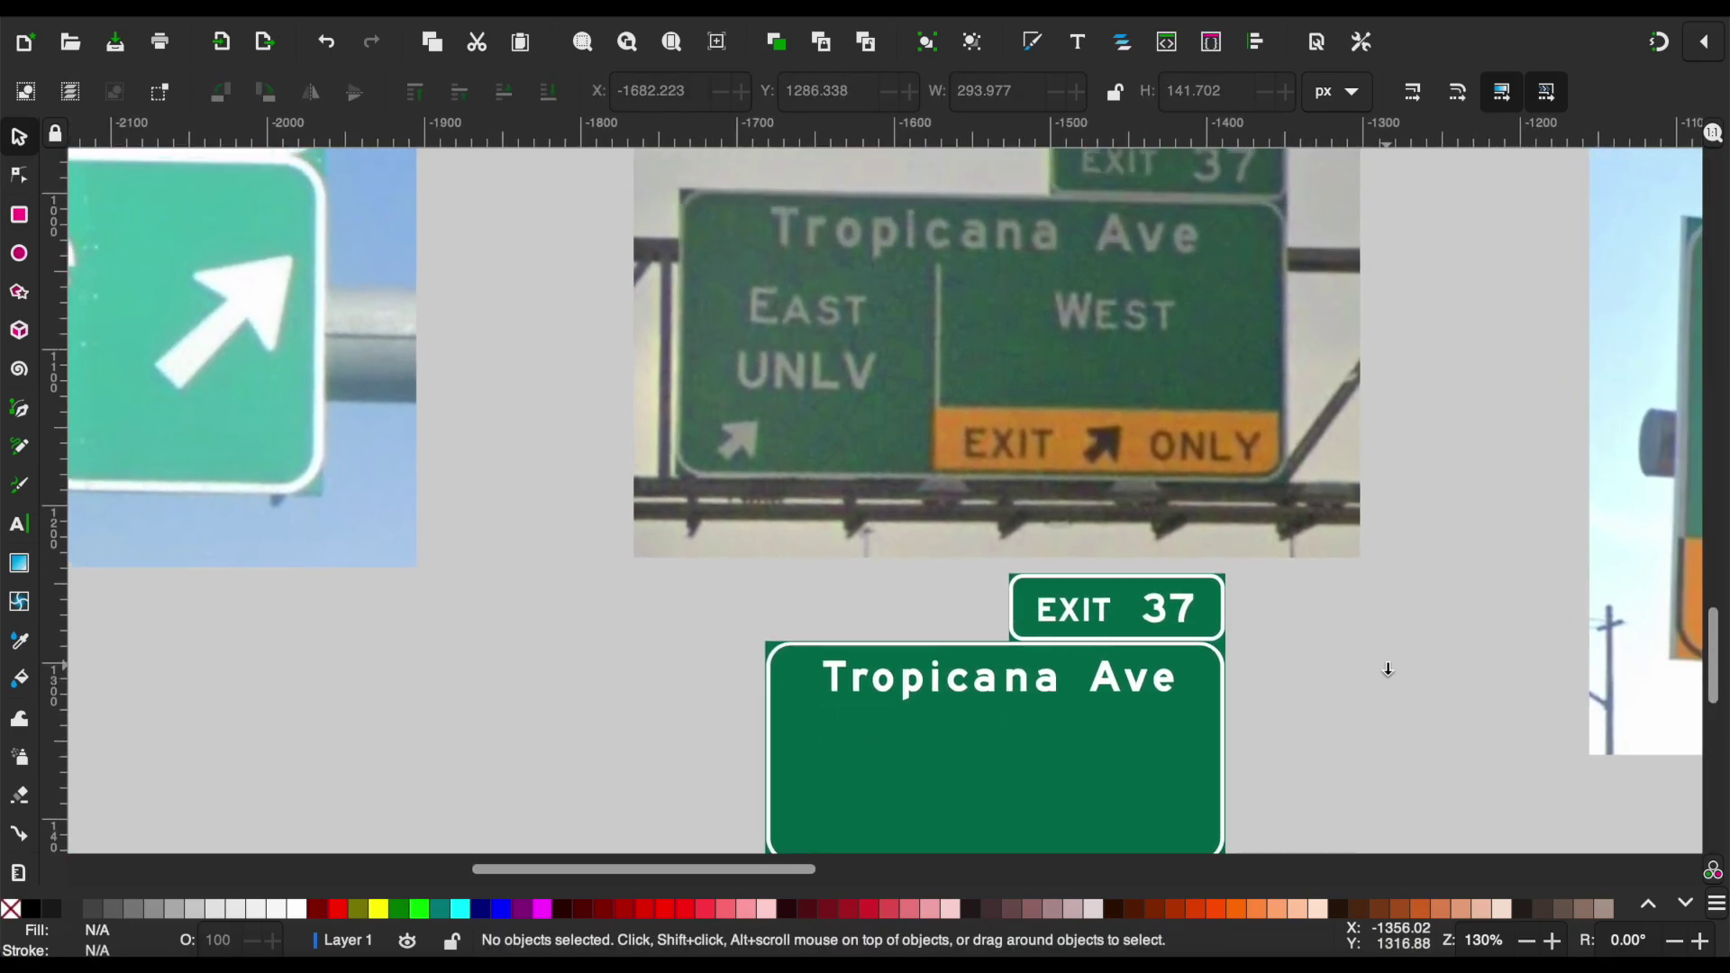
scroll(1385, 666, up, 5)
scroll(1388, 669, down, 2)
scroll(1388, 669, up, 5)
scroll(1388, 669, left, 4)
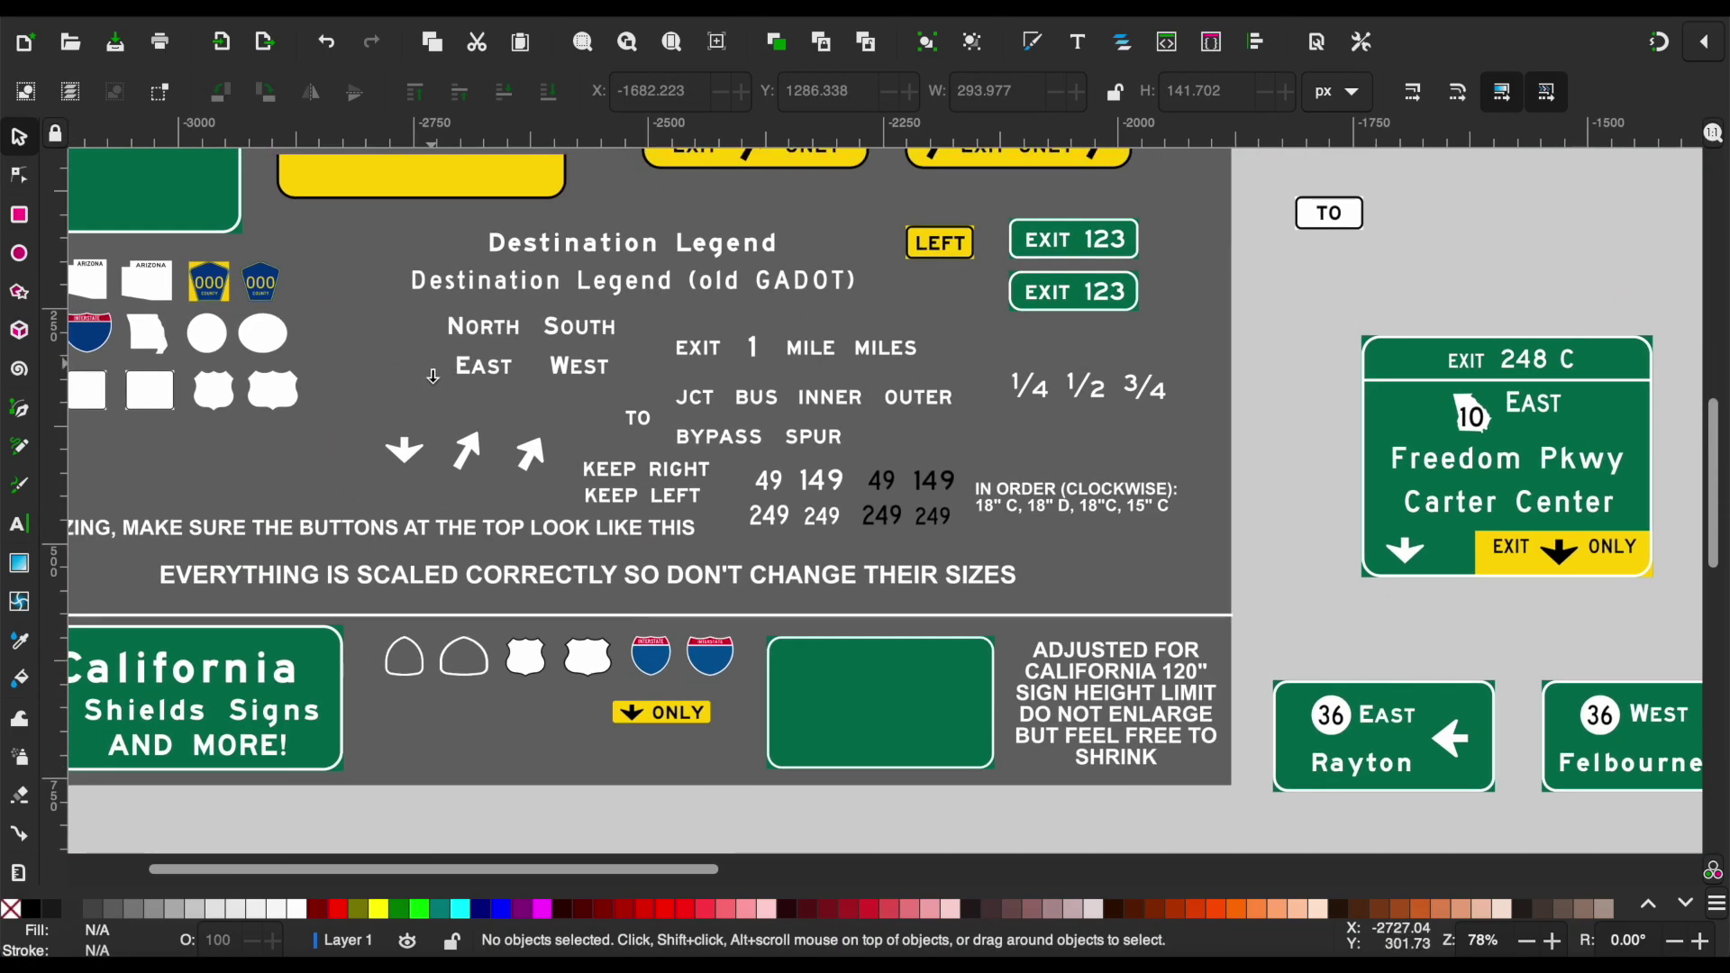
Place the East and West texts beneath Tropicana Ave.
drag(605, 356, 1059, 687)
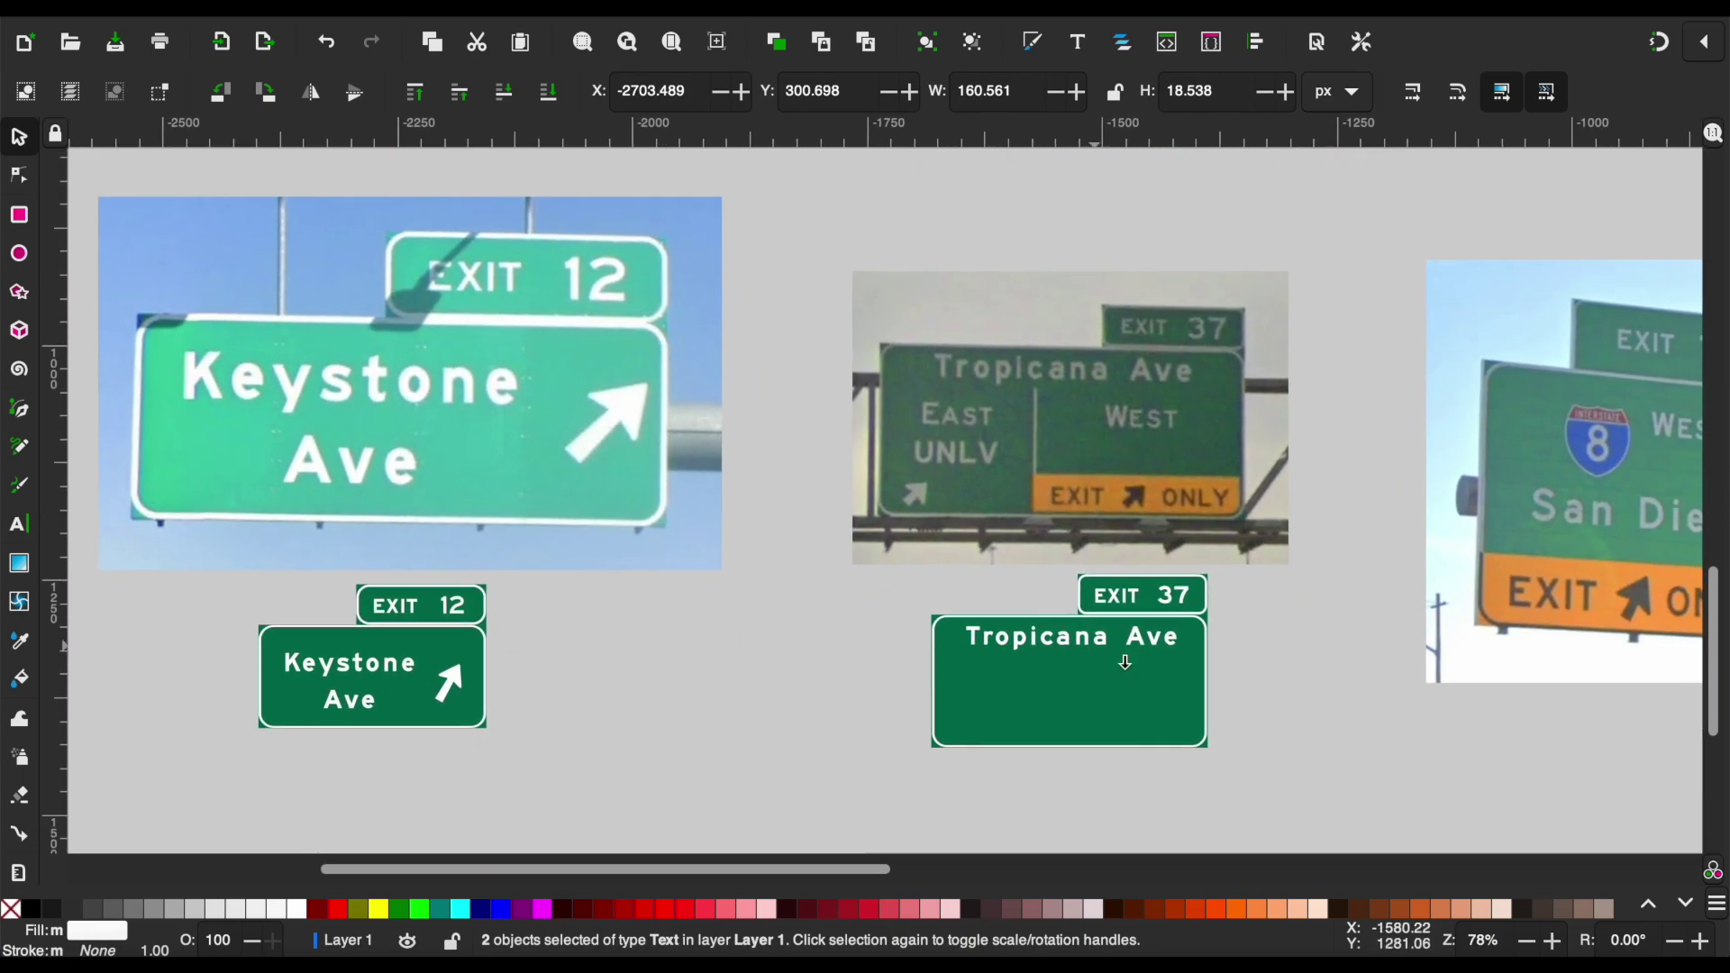
scroll(1059, 686, up, 1)
key(ctrl+z)
drag(886, 658, 1125, 676)
key(Escape)
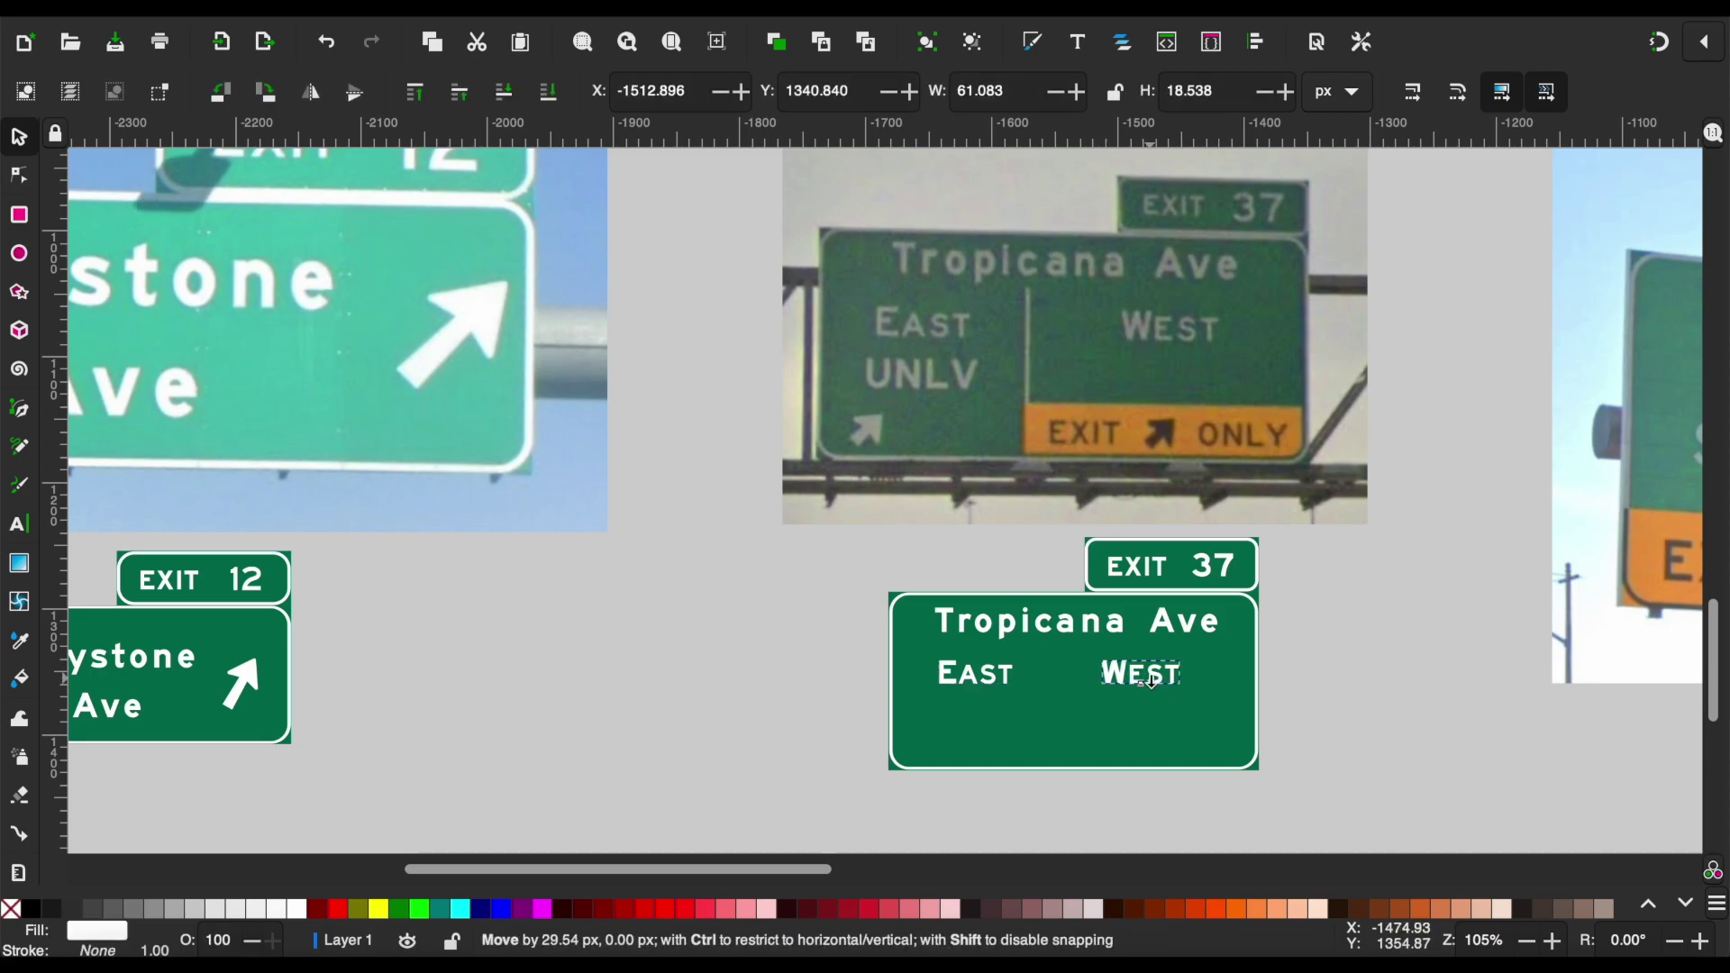
scroll(1395, 669, down, 2)
key(Escape)
scroll(1394, 669, up, 10)
Select the EXIT ONLY panel in the template sign.
scroll(502, 574, left, 8)
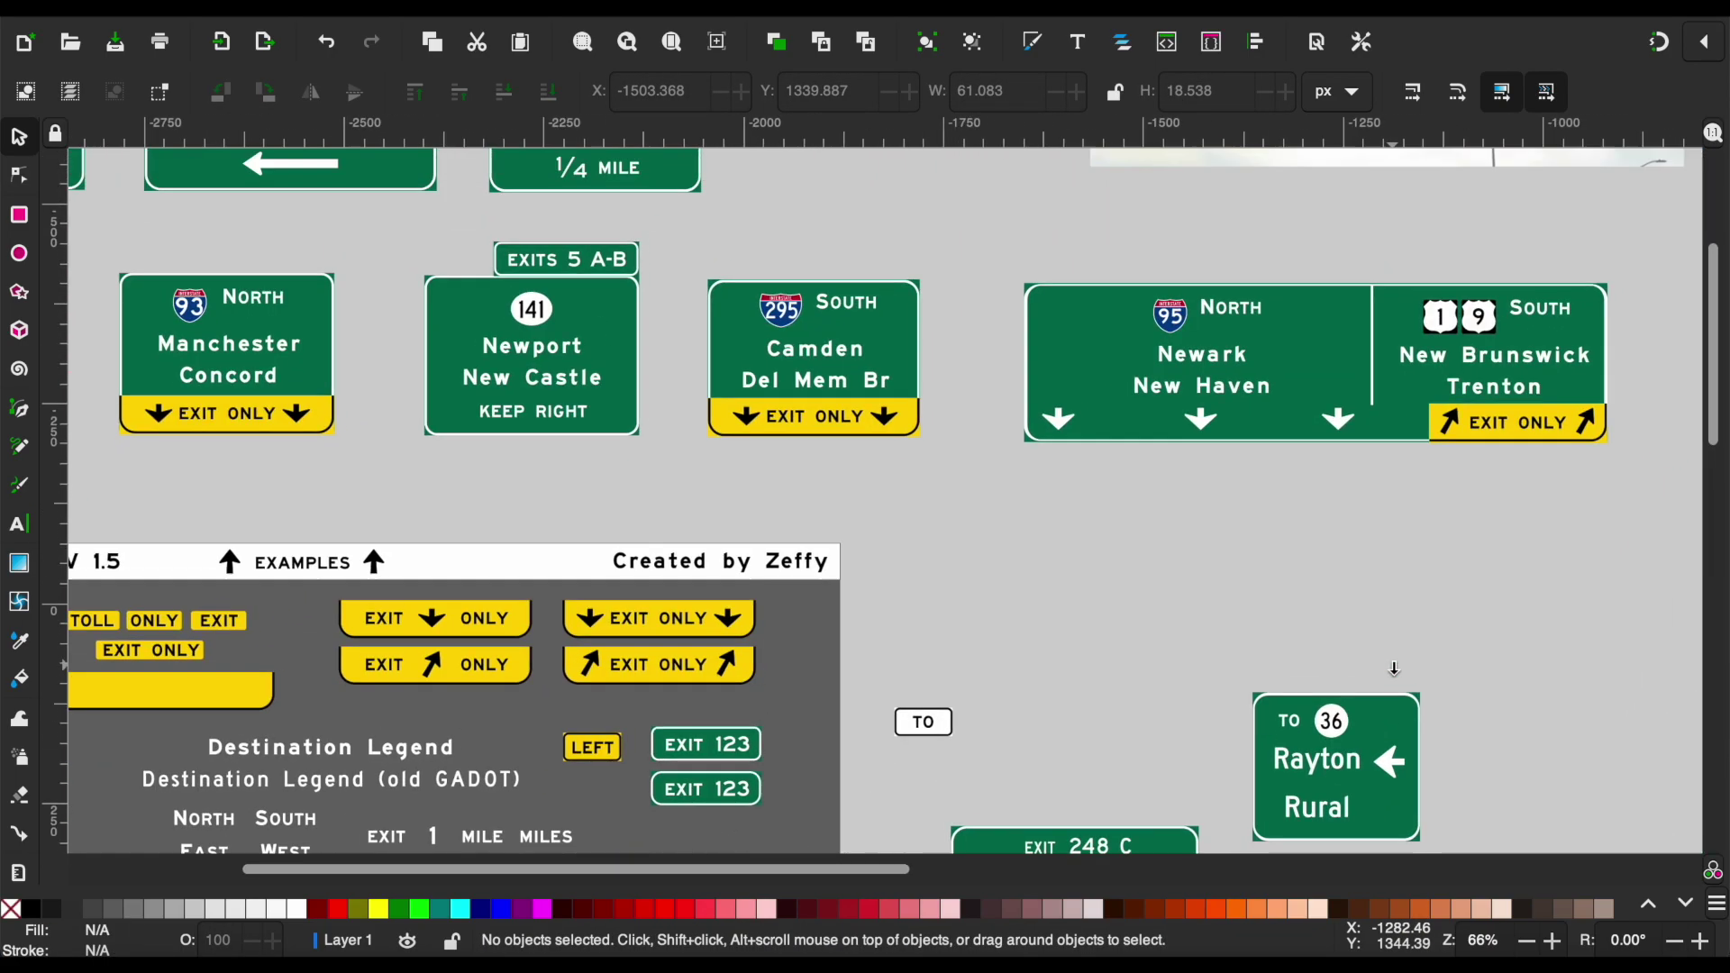
scroll(502, 574, down, 5)
click(502, 575)
scroll(502, 574, down, 8)
scroll(799, 653, down, 4)
scroll(798, 652, right, 3)
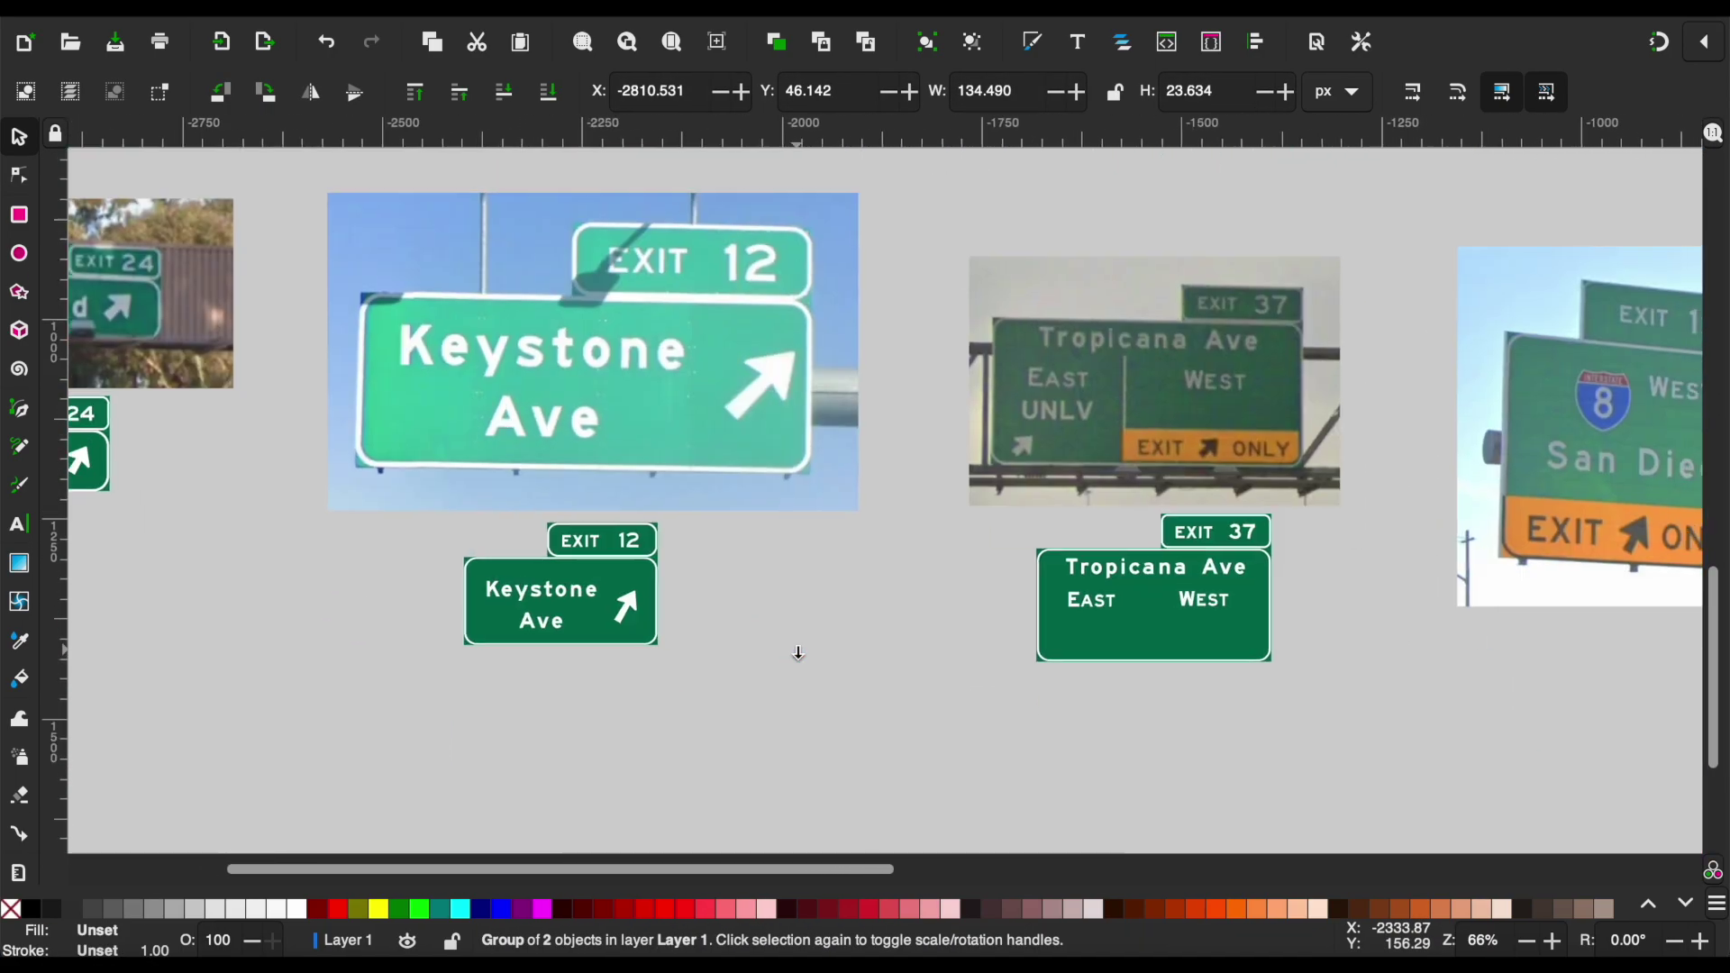
Move the EXIT ONLY panel onto the Tropicana sign, ungroup it, and space out its text.
mouse_move(1010, 647)
mouse_down()
mouse_move(1136, 646)
mouse_move(1182, 617)
mouse_up()
scroll(1135, 645, up, 2)
scroll(1162, 647, right, 3)
scroll(1163, 647, down, 1)
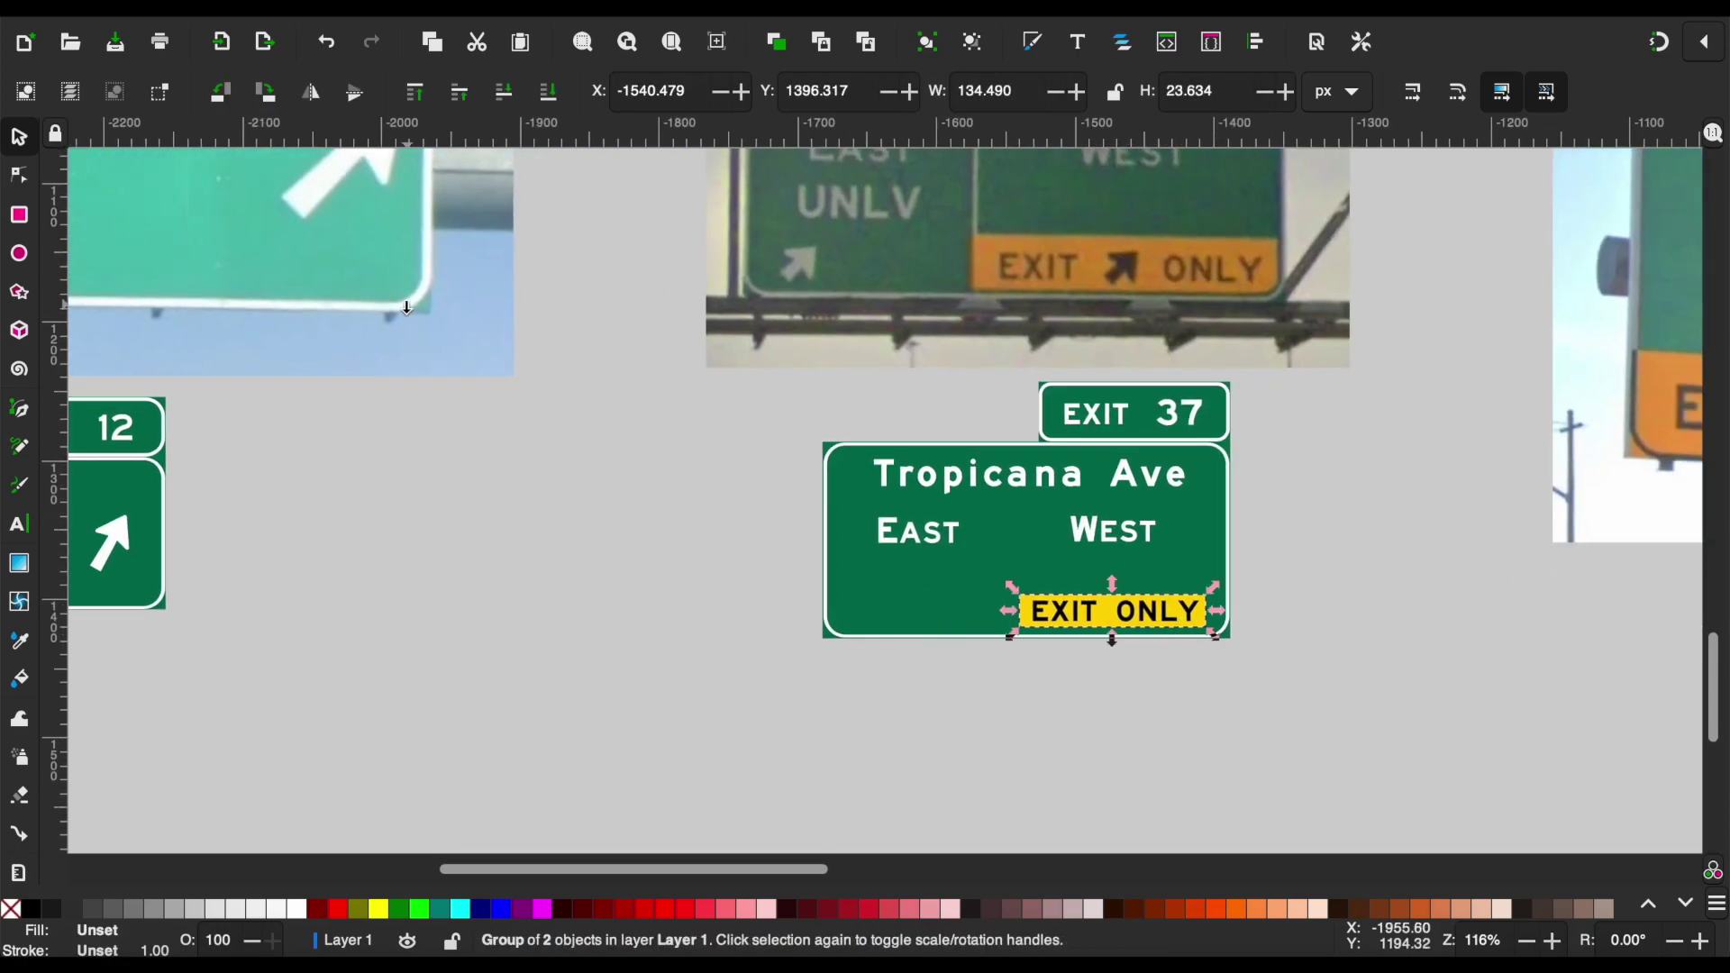
key(ctrl+shift+g)
scroll(960, 548, up, 2)
key(Escape)
click(1120, 653)
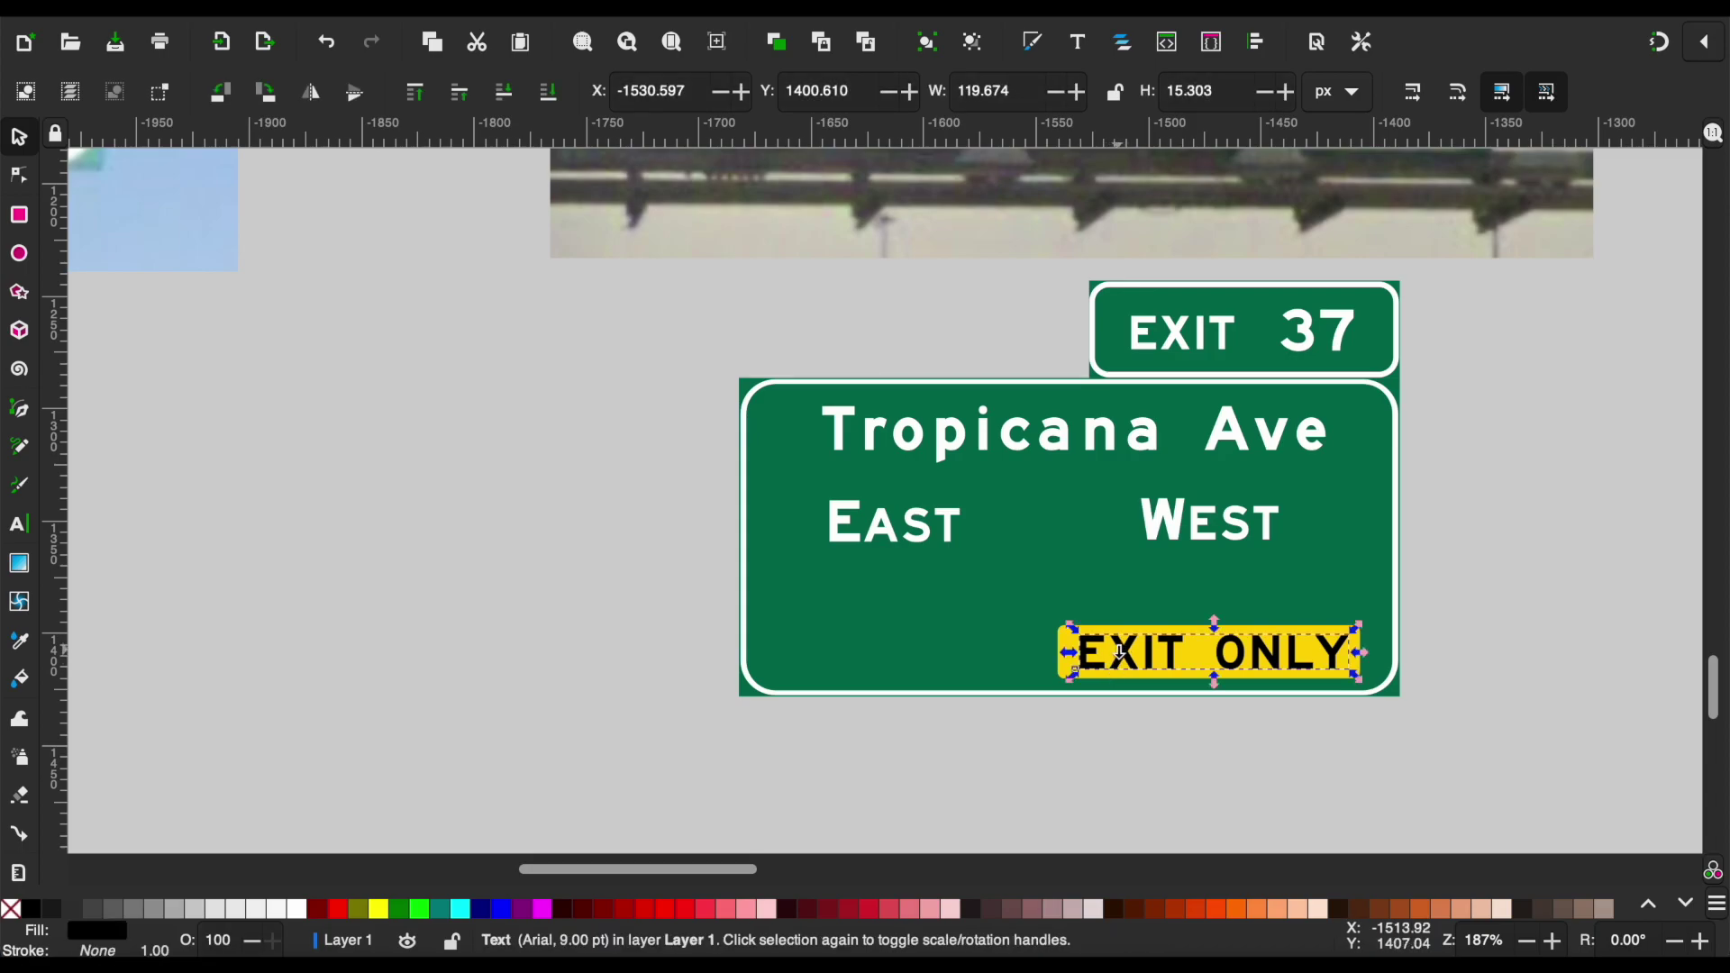
double_click(1121, 655)
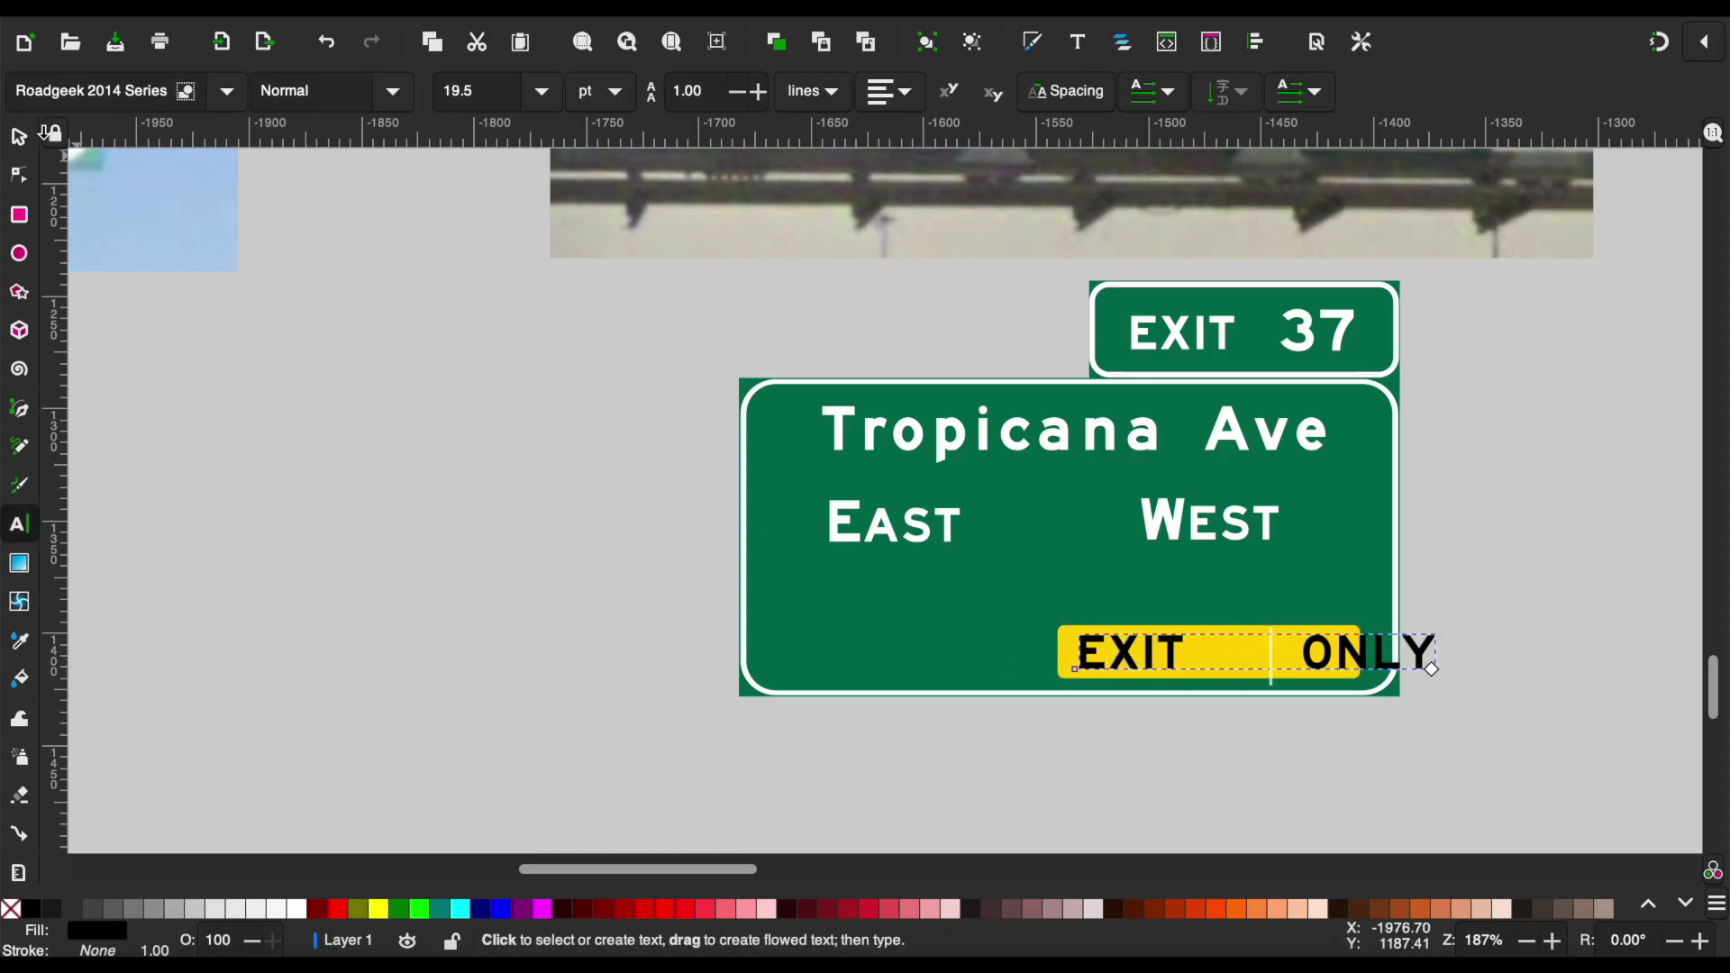
key(F1)
Shift the EXIT ONLY text left and stretch the yellow panel to fit.
drag(1315, 658, 1228, 659)
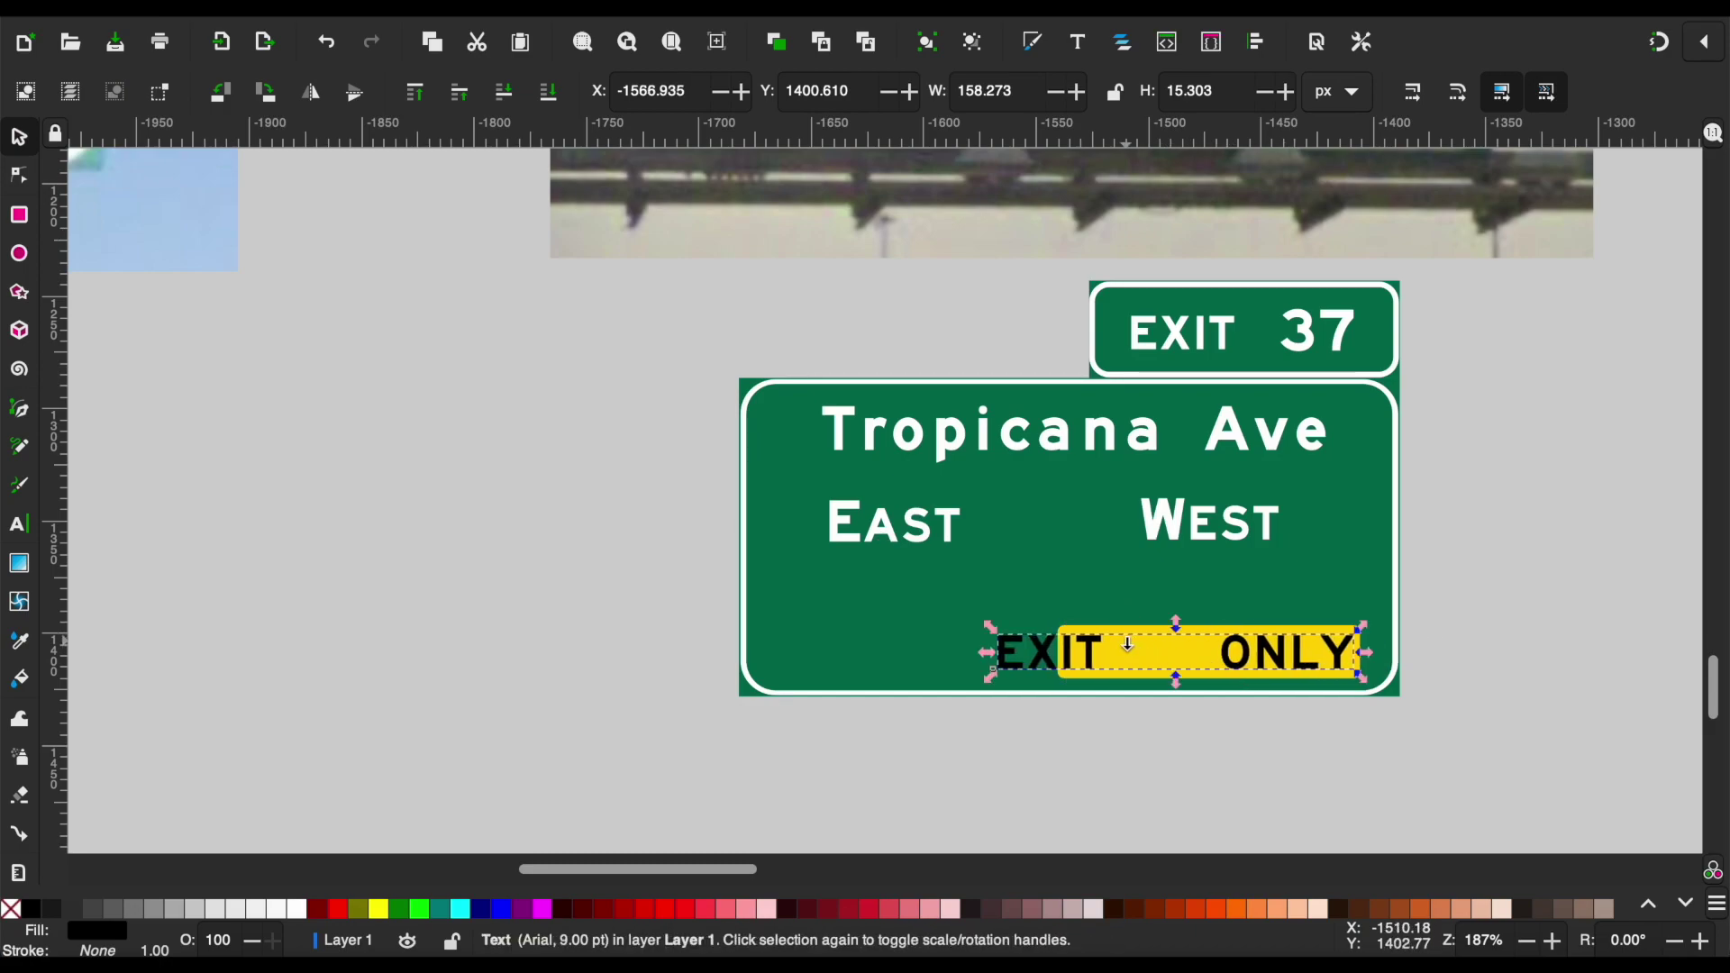
click(1118, 625)
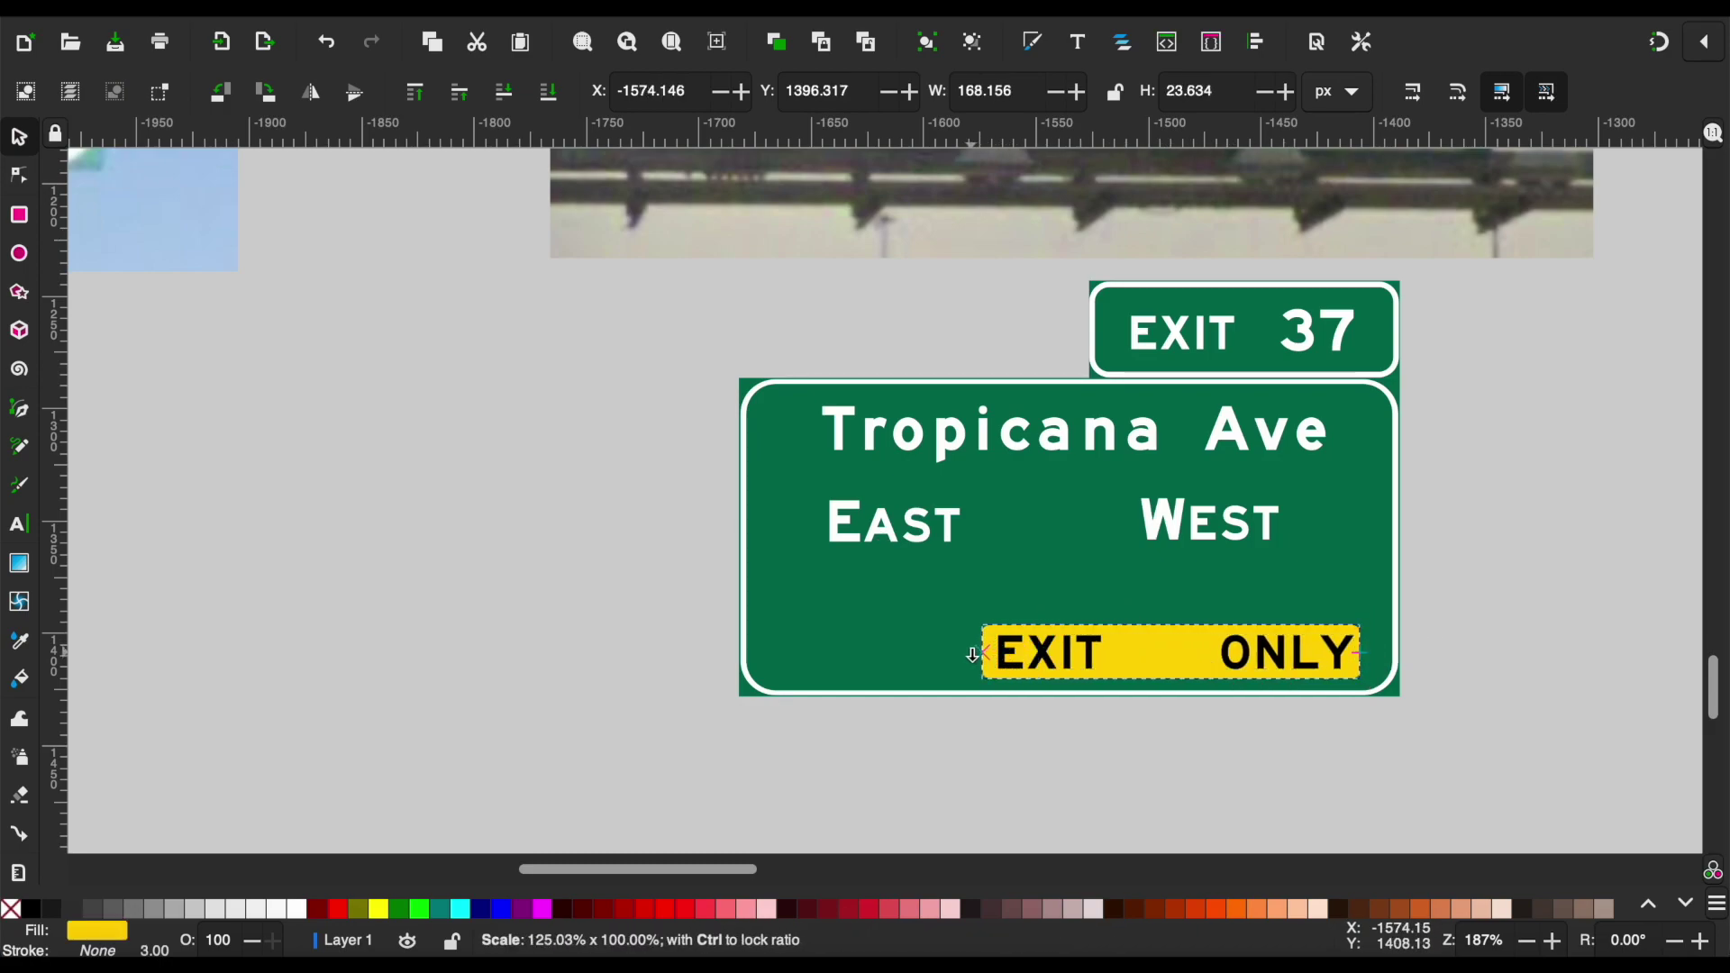
drag(1370, 694, 1347, 662)
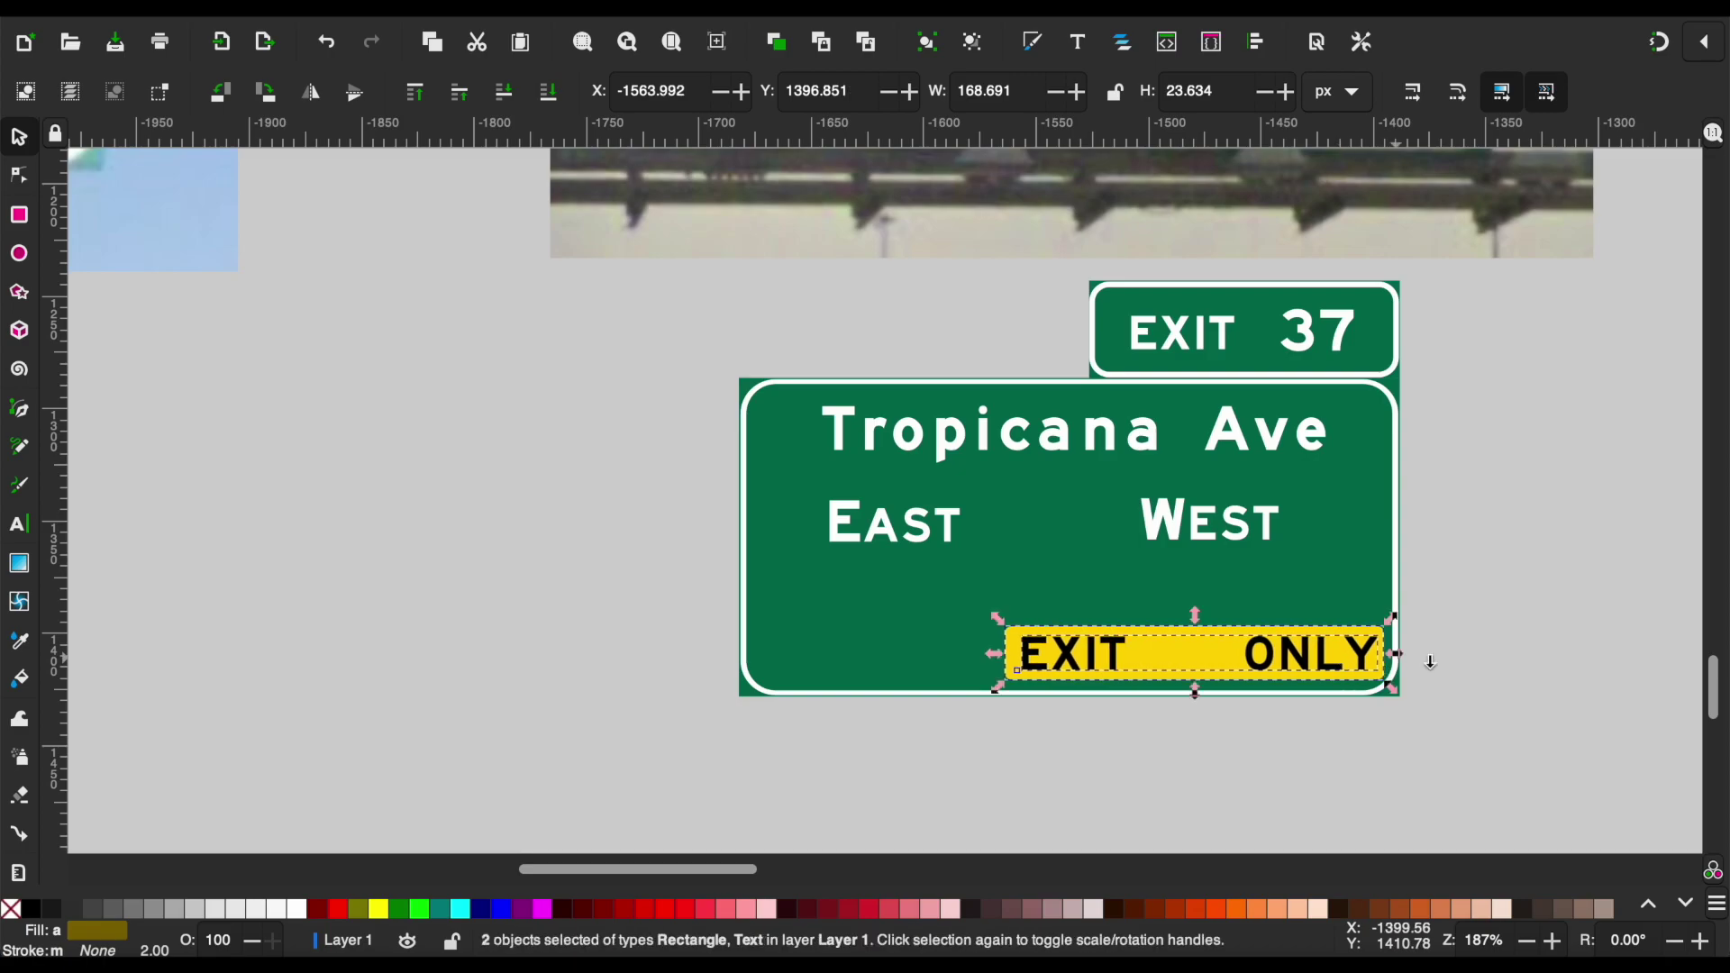
scroll(1547, 663, down, 3)
key(Escape)
scroll(1547, 662, up, 10)
scroll(1546, 663, left, 10)
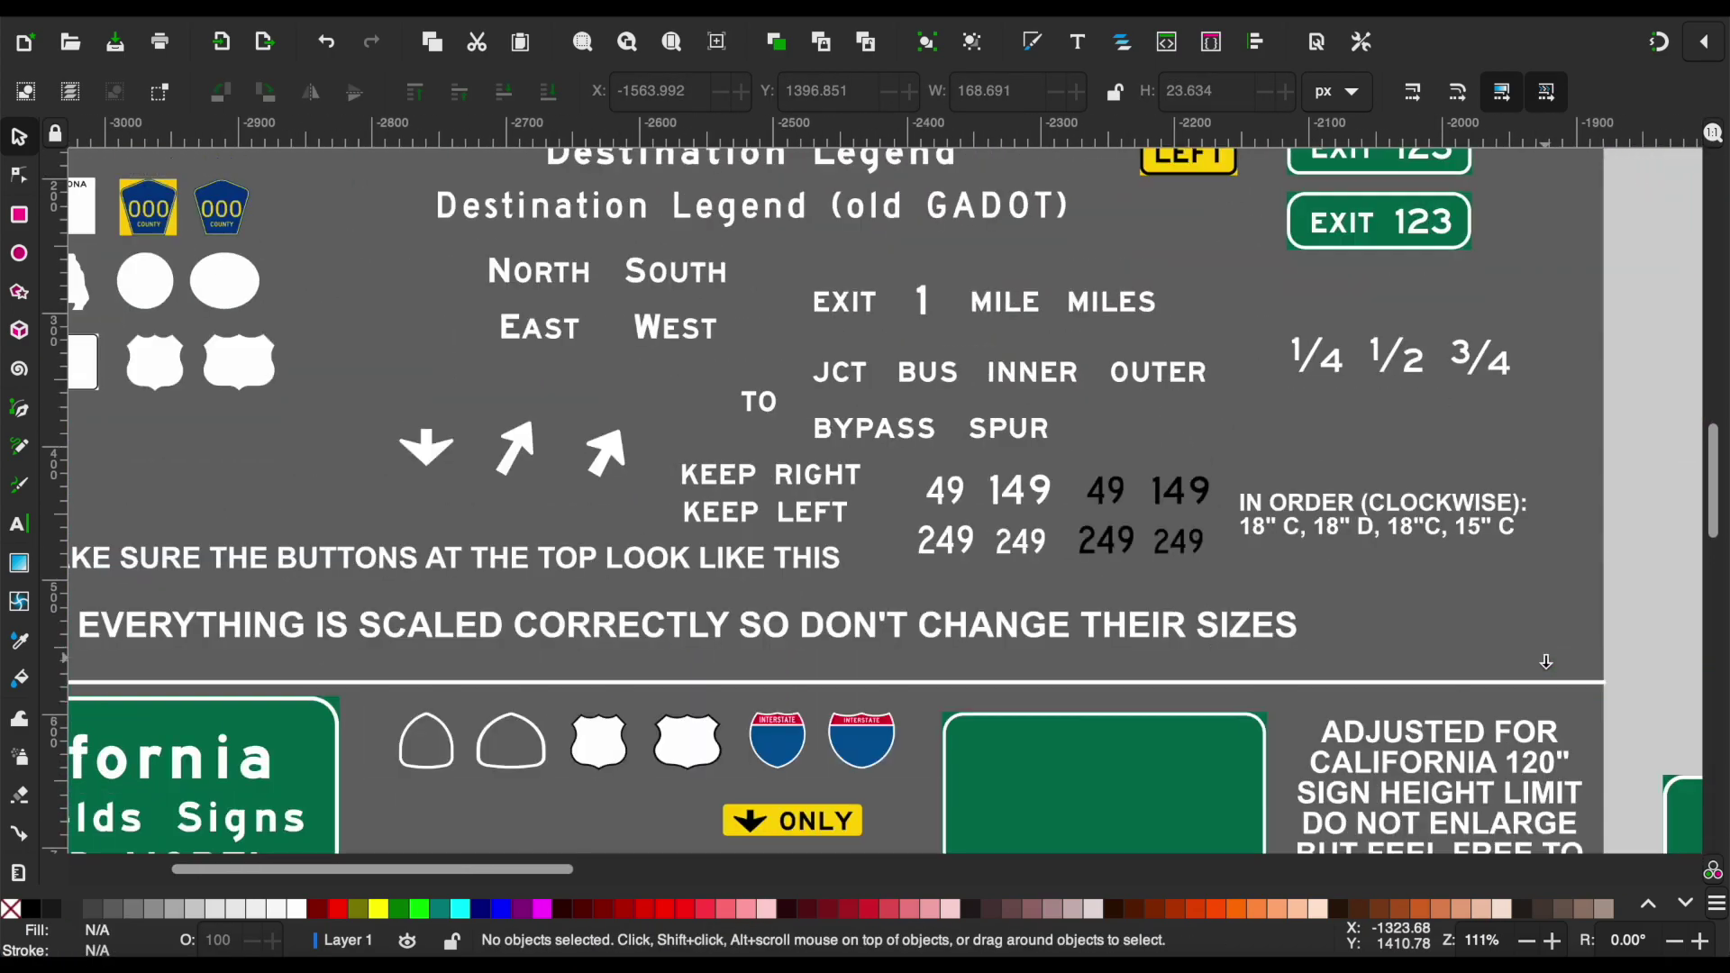
Place the template's diagonal arrow between EXIT and ONLY and make it black.
click(620, 457)
scroll(793, 514, down, 10)
scroll(976, 501, right, 10)
mouse_move(1045, 595)
mouse_down()
mouse_move(976, 595)
mouse_move(1208, 624)
mouse_up()
scroll(1212, 620, up, 3)
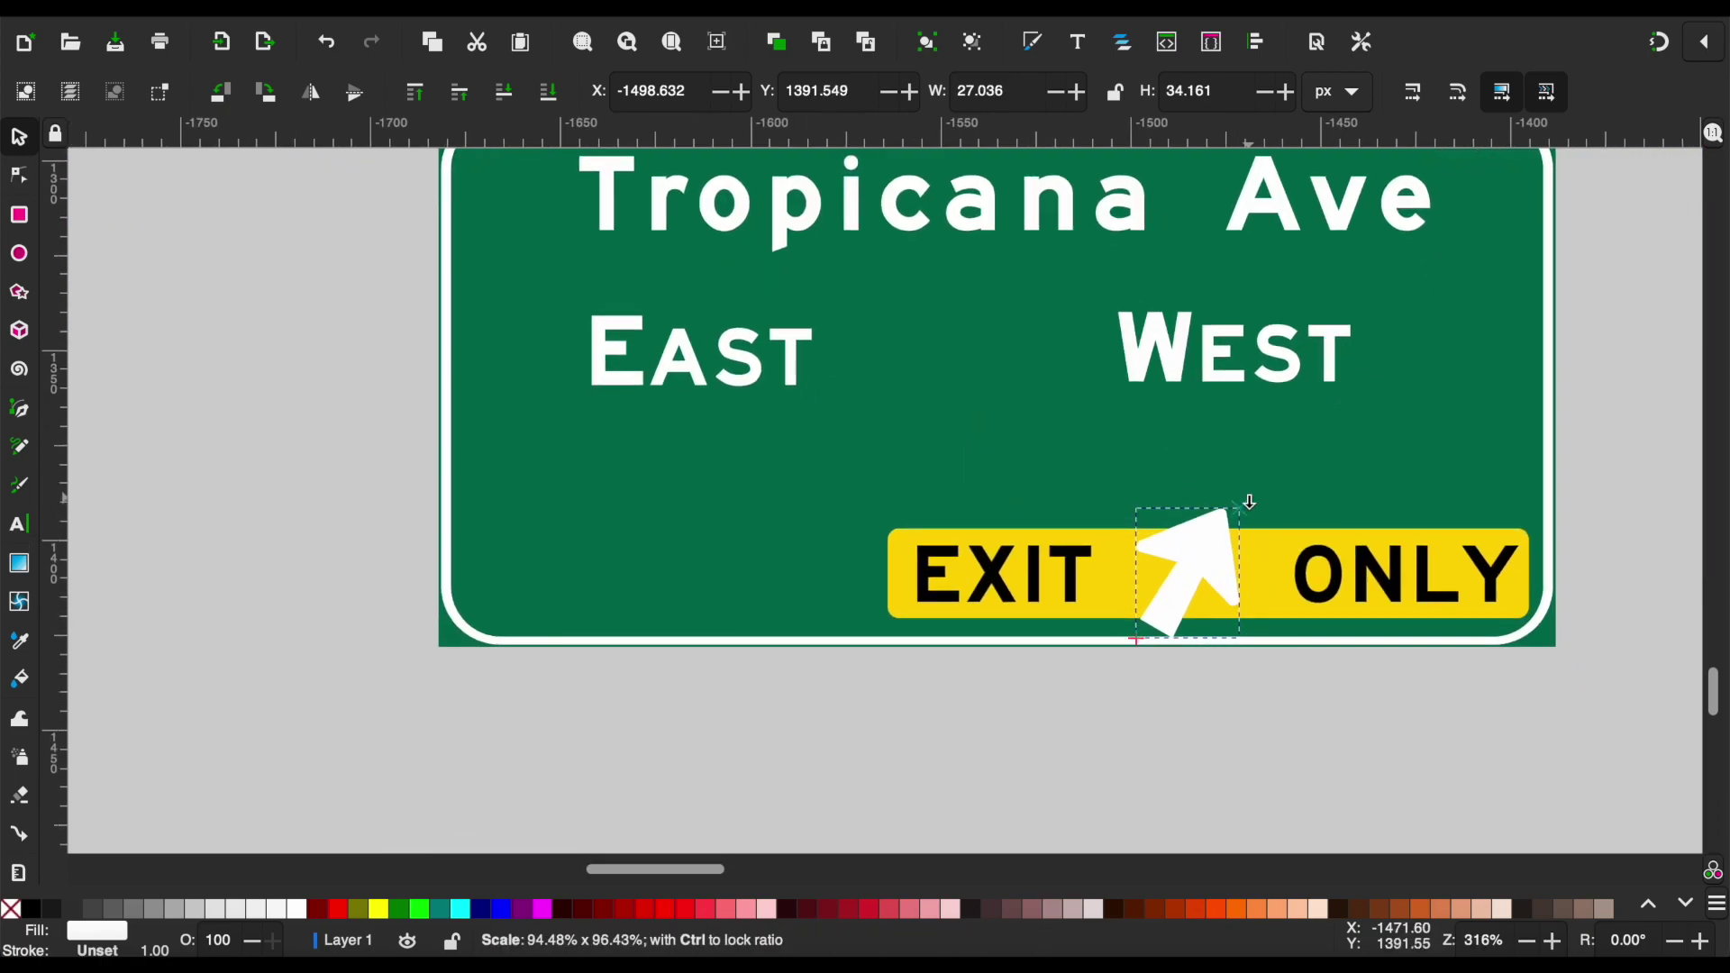
click(44, 910)
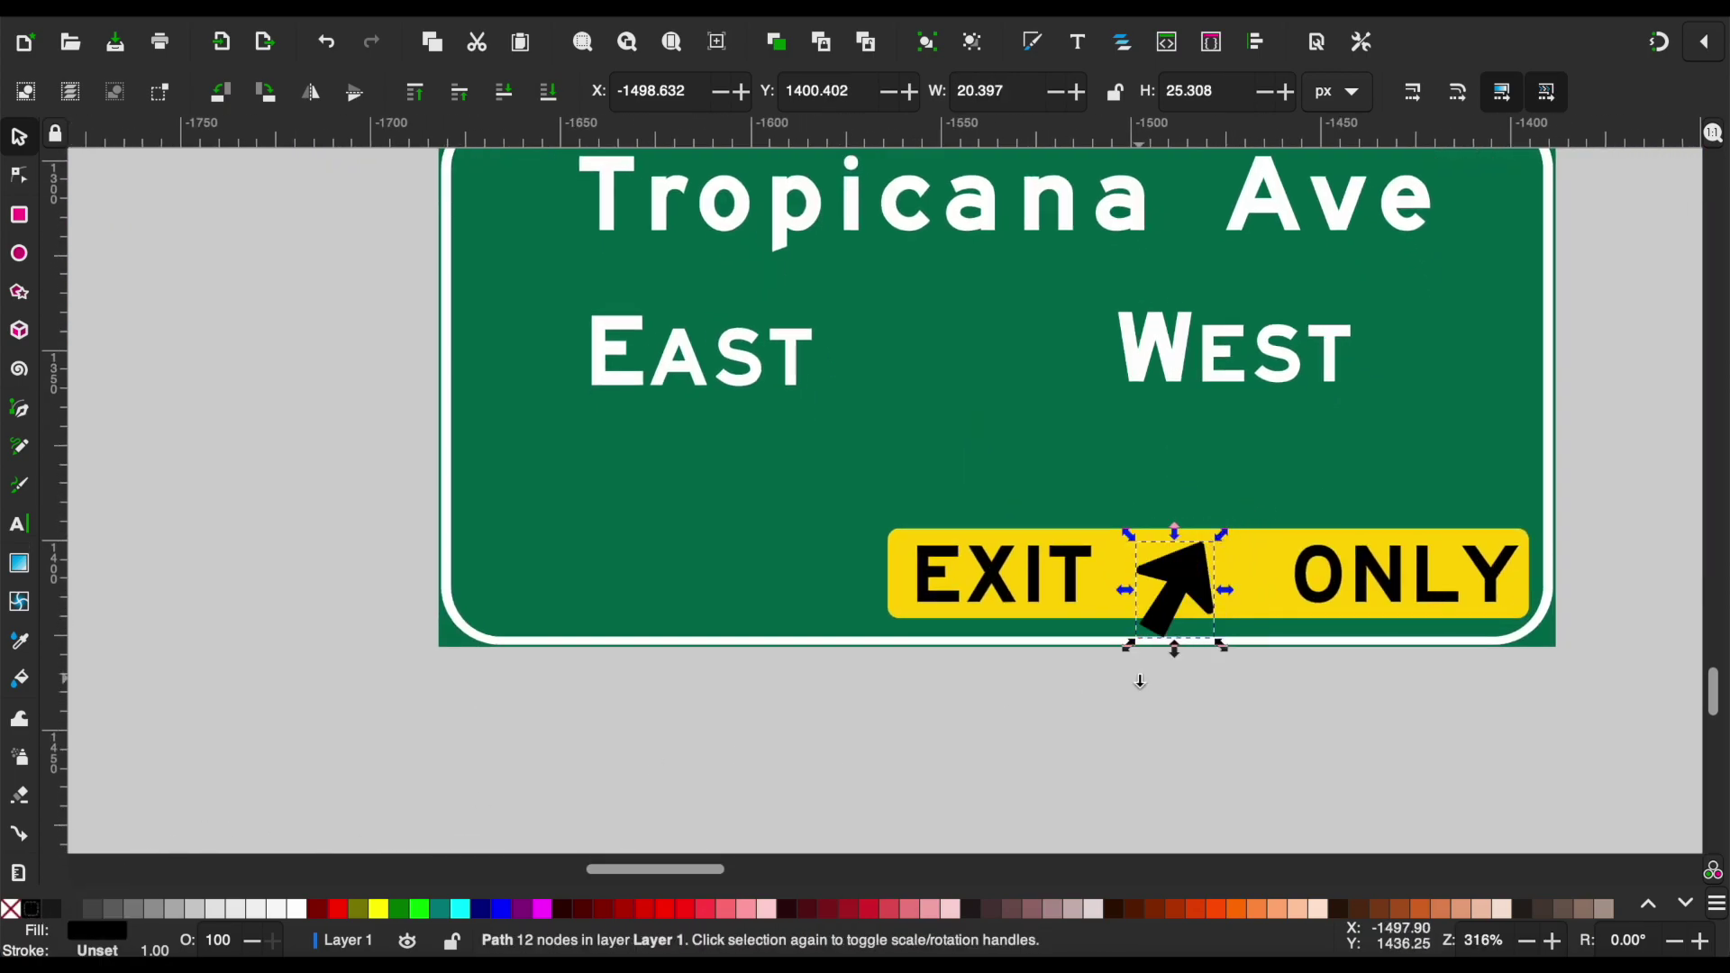
mouse_move(1201, 562)
mouse_down()
mouse_move(1235, 543)
mouse_move(1185, 537)
mouse_up()
Remove an extra space, refit the text around the arrow, and narrow the yellow panel.
double_click(1089, 578)
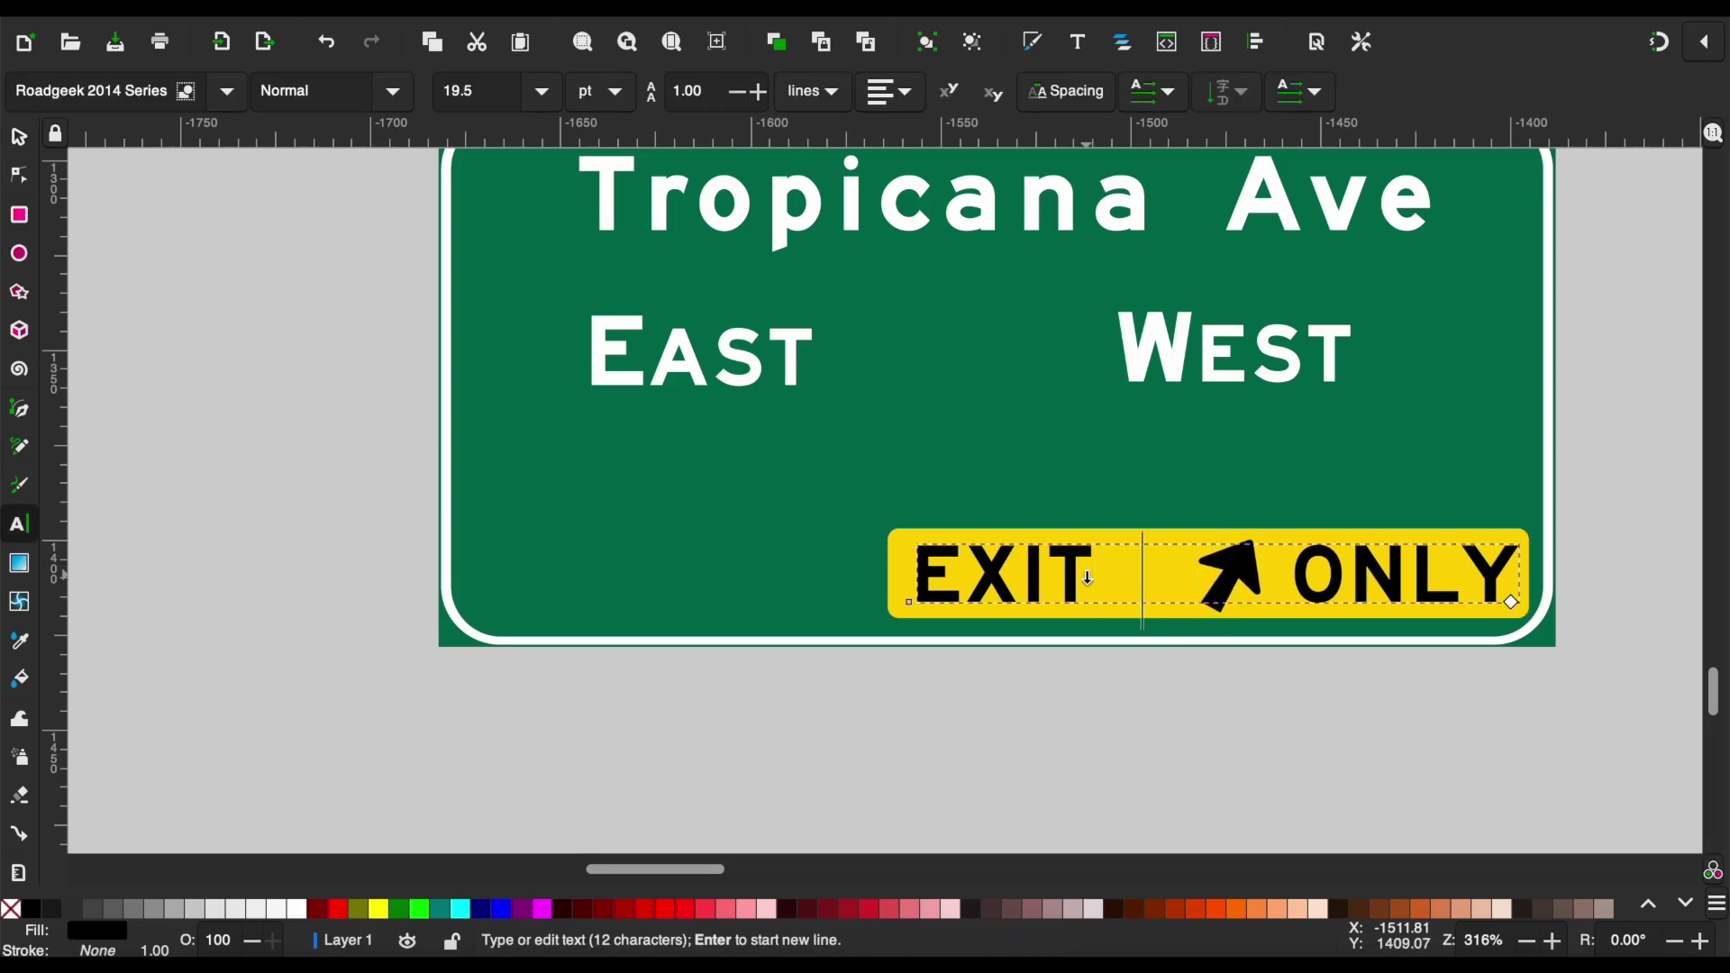
key(Right)
key(BackSpace)
key(BackSpace)
click(18, 137)
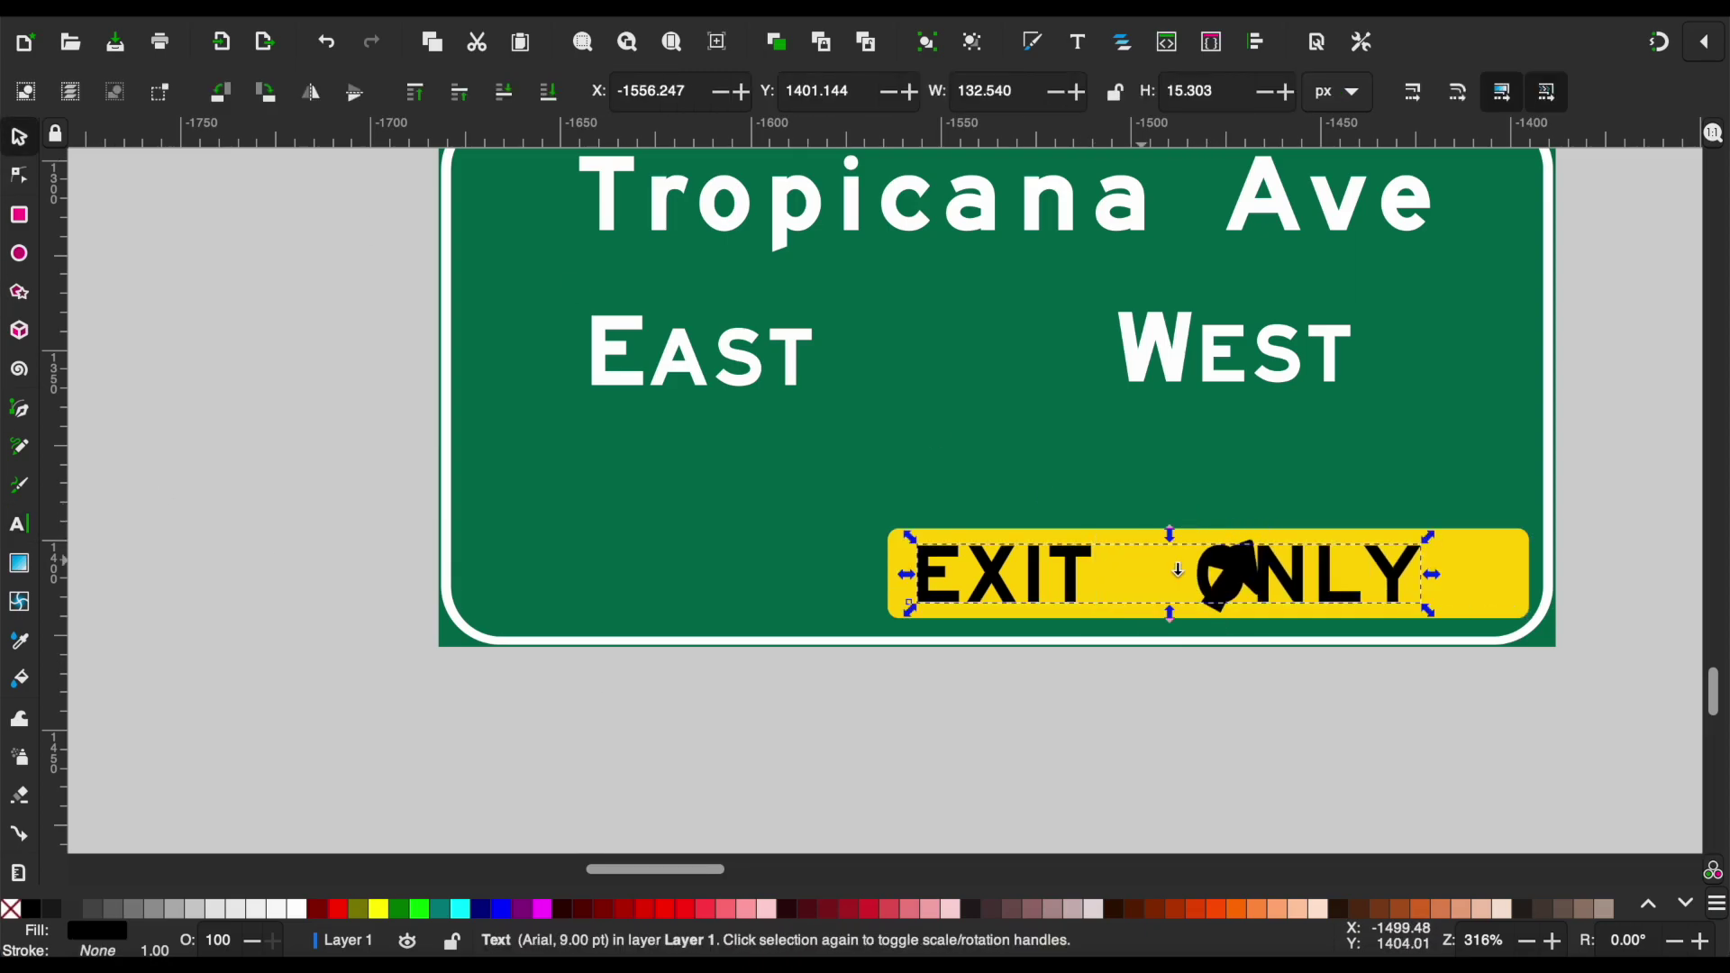
drag(1334, 582, 1419, 586)
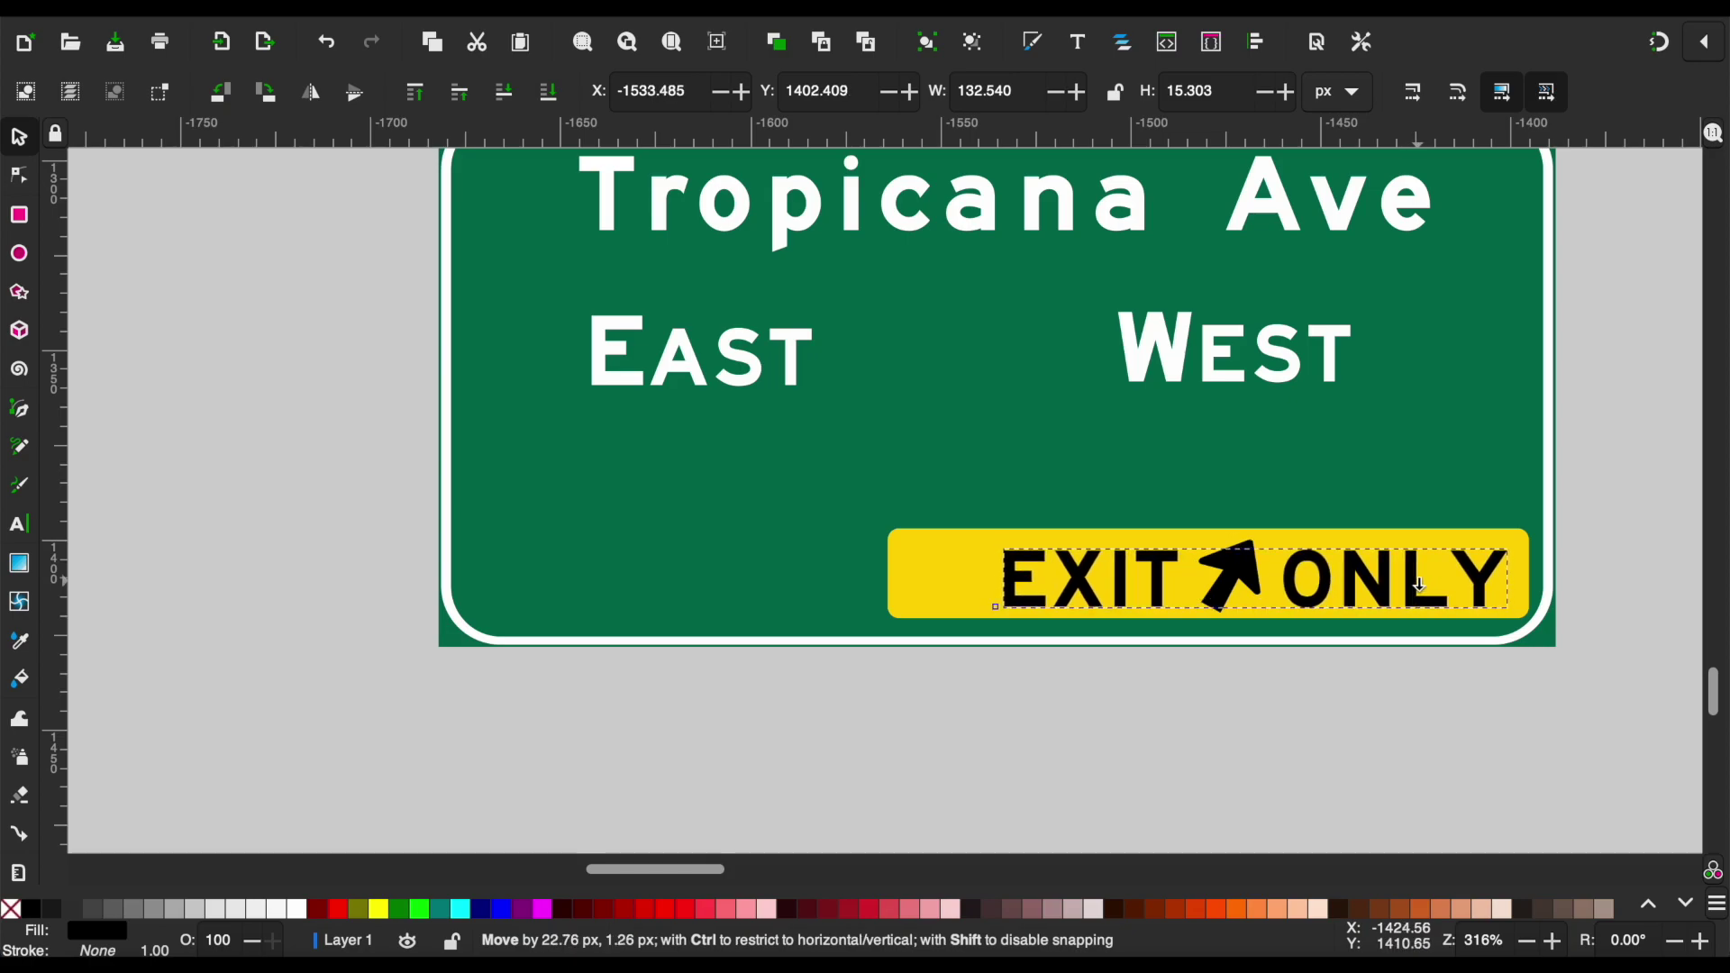
click(982, 595)
drag(885, 575, 953, 578)
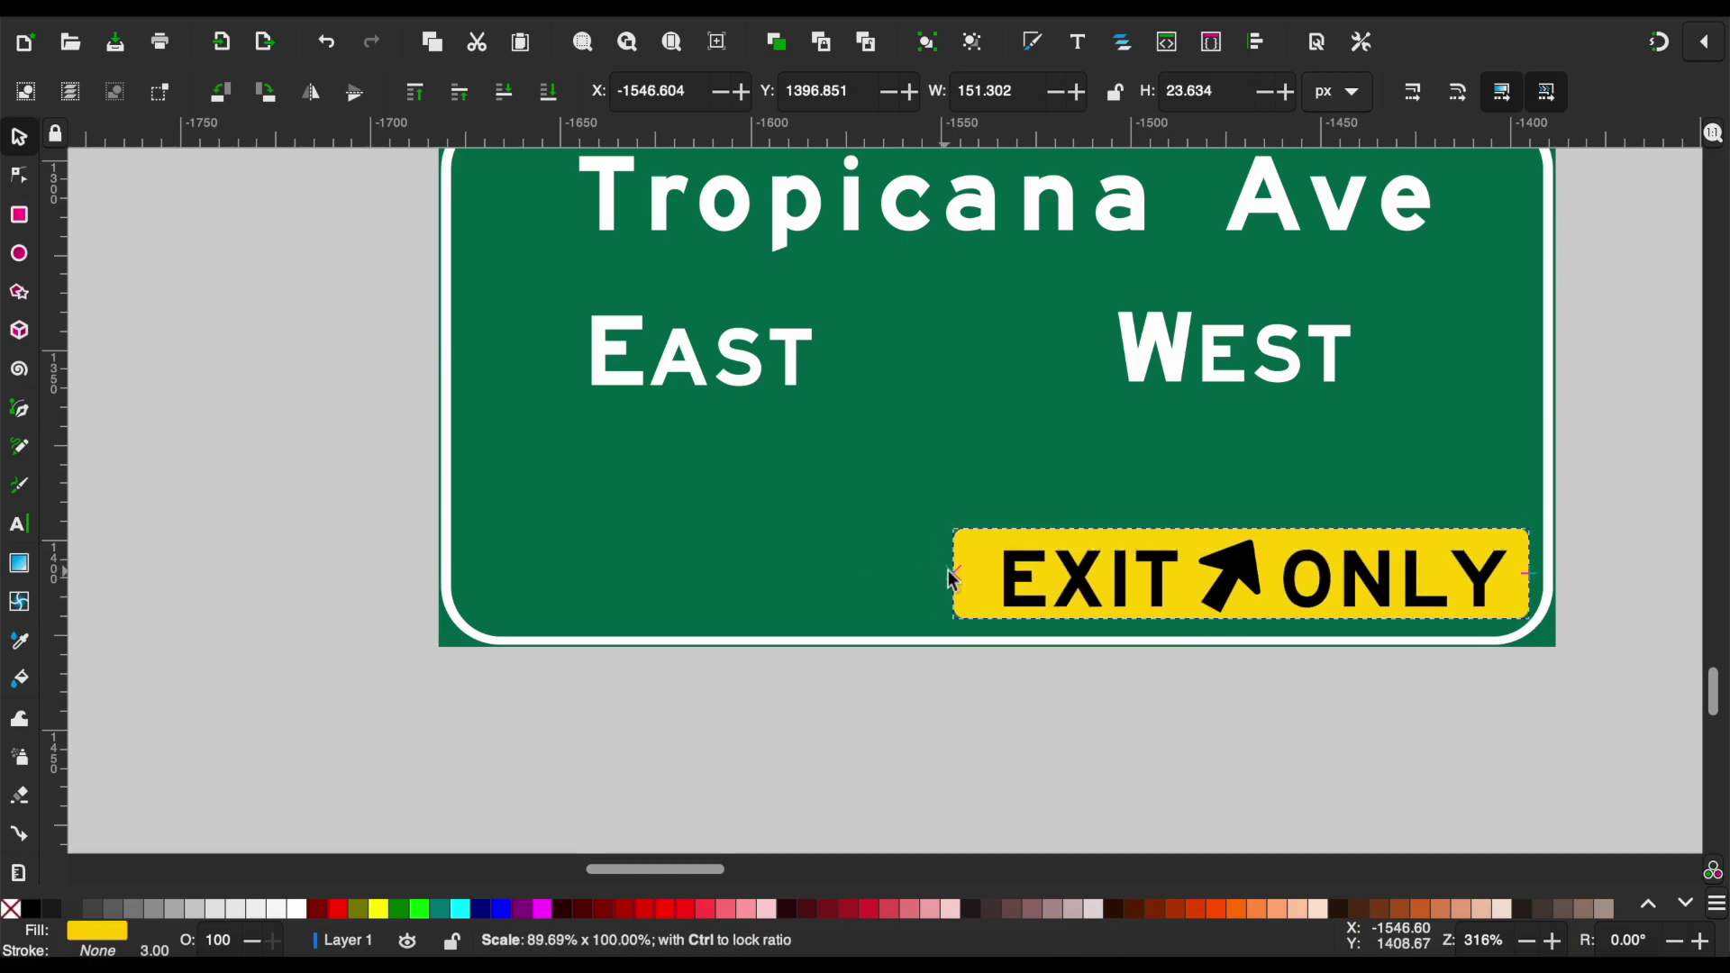
click(961, 759)
ctrl+scroll(954, 761, down, 2)
ctrl+scroll(991, 775, down, 2)
Bring a thin white line onto the Tropicana sign and rotate it 90° to vertical.
ctrl+scroll(991, 541, down, 2)
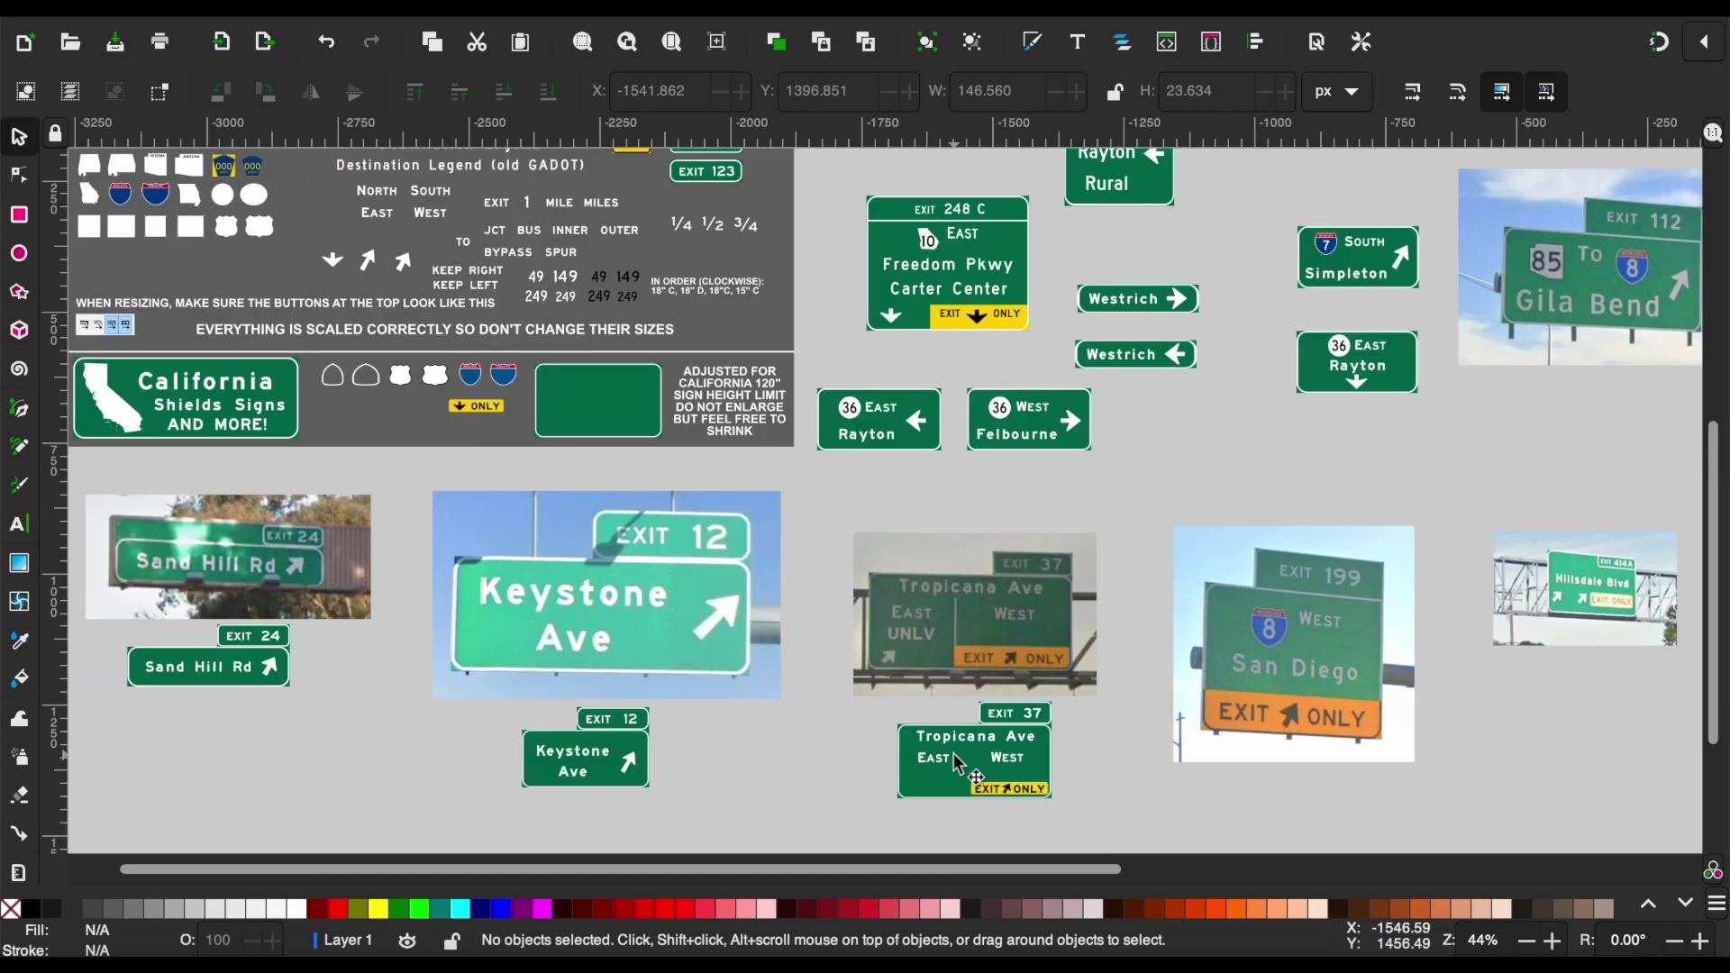
scroll(1040, 290, up, 5)
click(1004, 359)
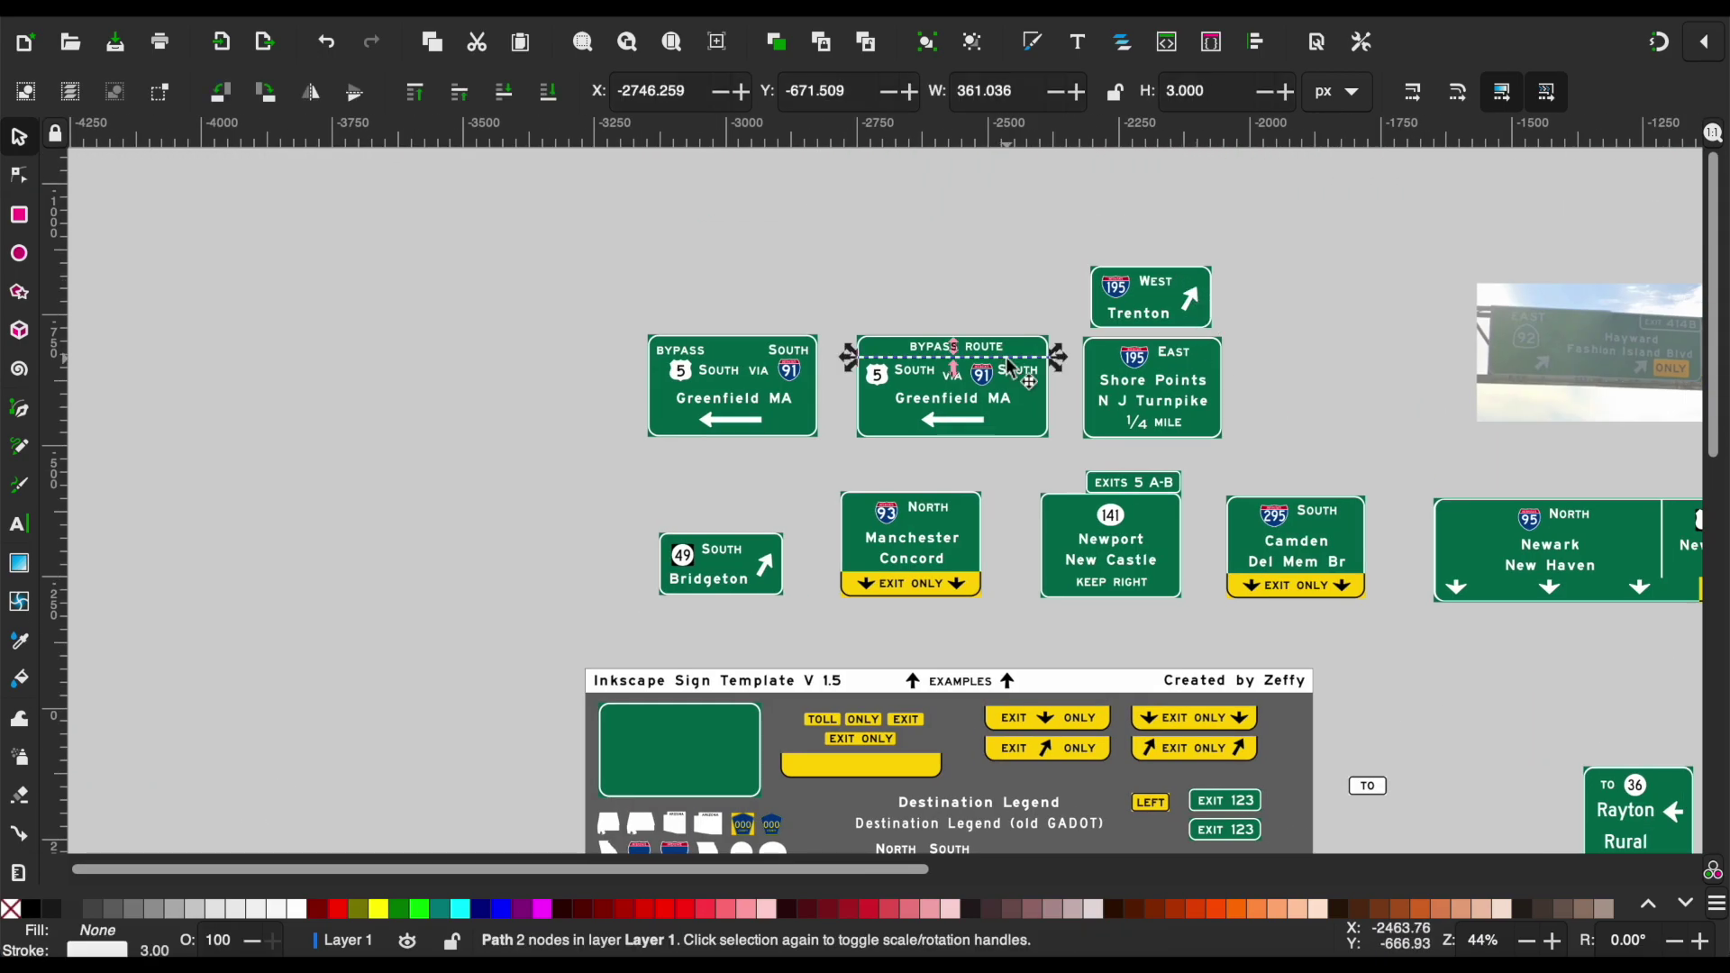
scroll(1010, 365, down, 8)
scroll(1154, 775, down, 5)
ctrl+scroll(1088, 702, up, 4)
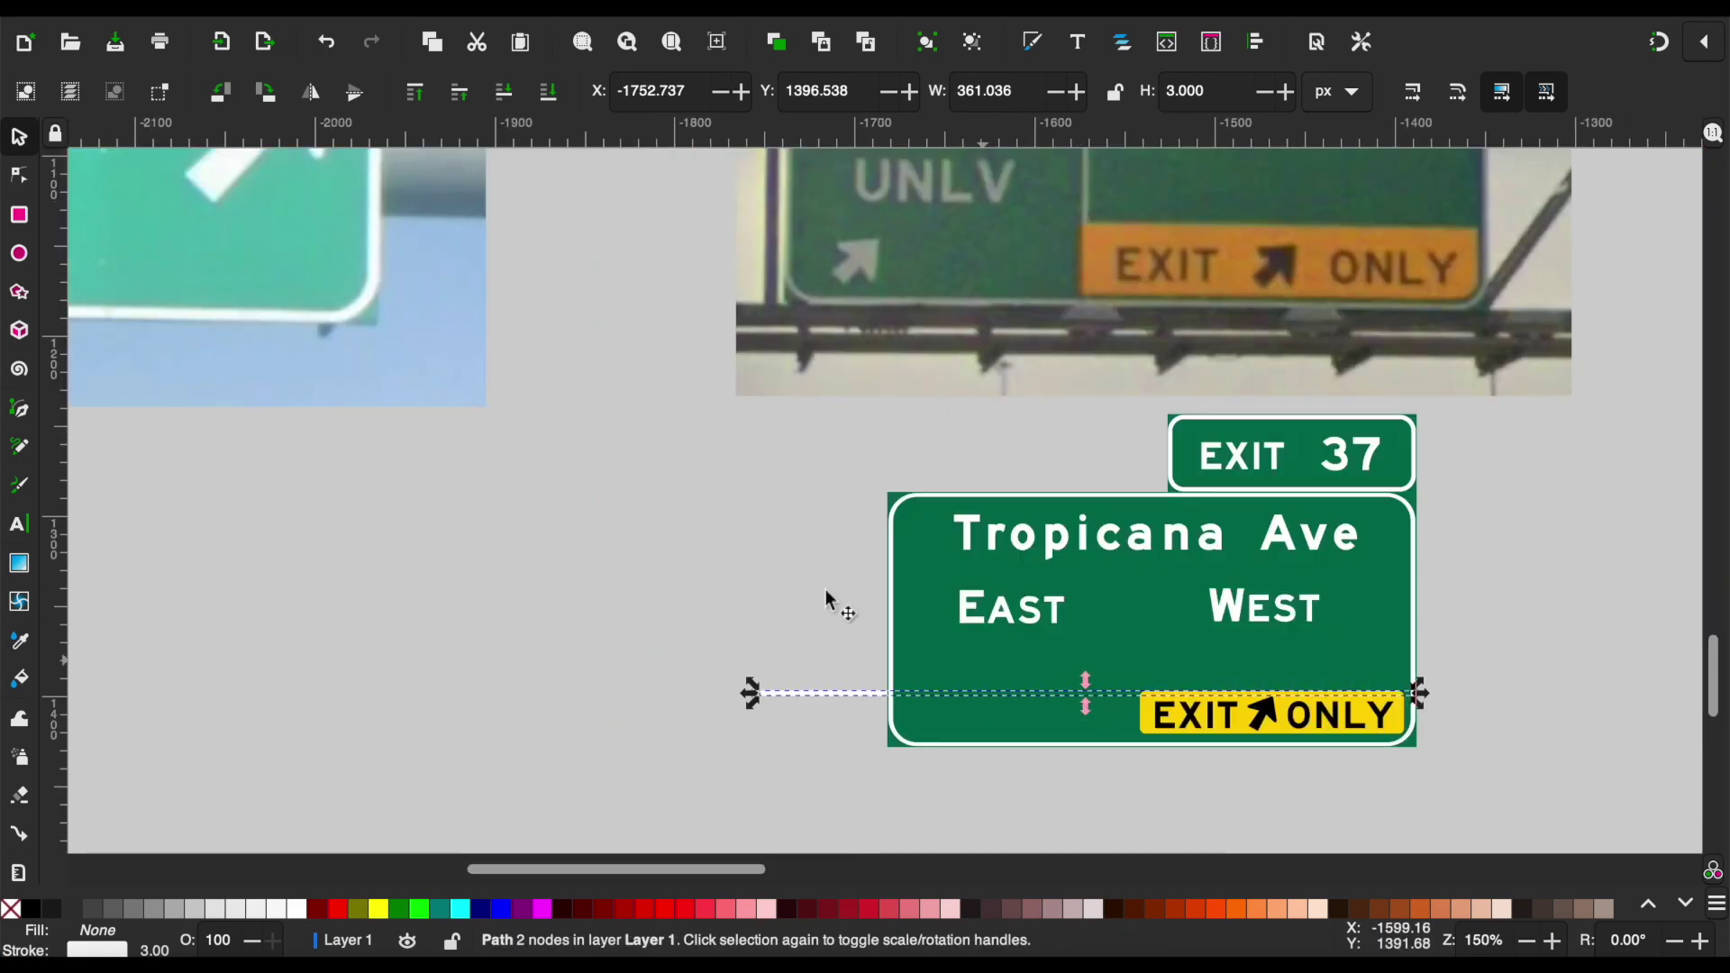
key(ctrl+z)
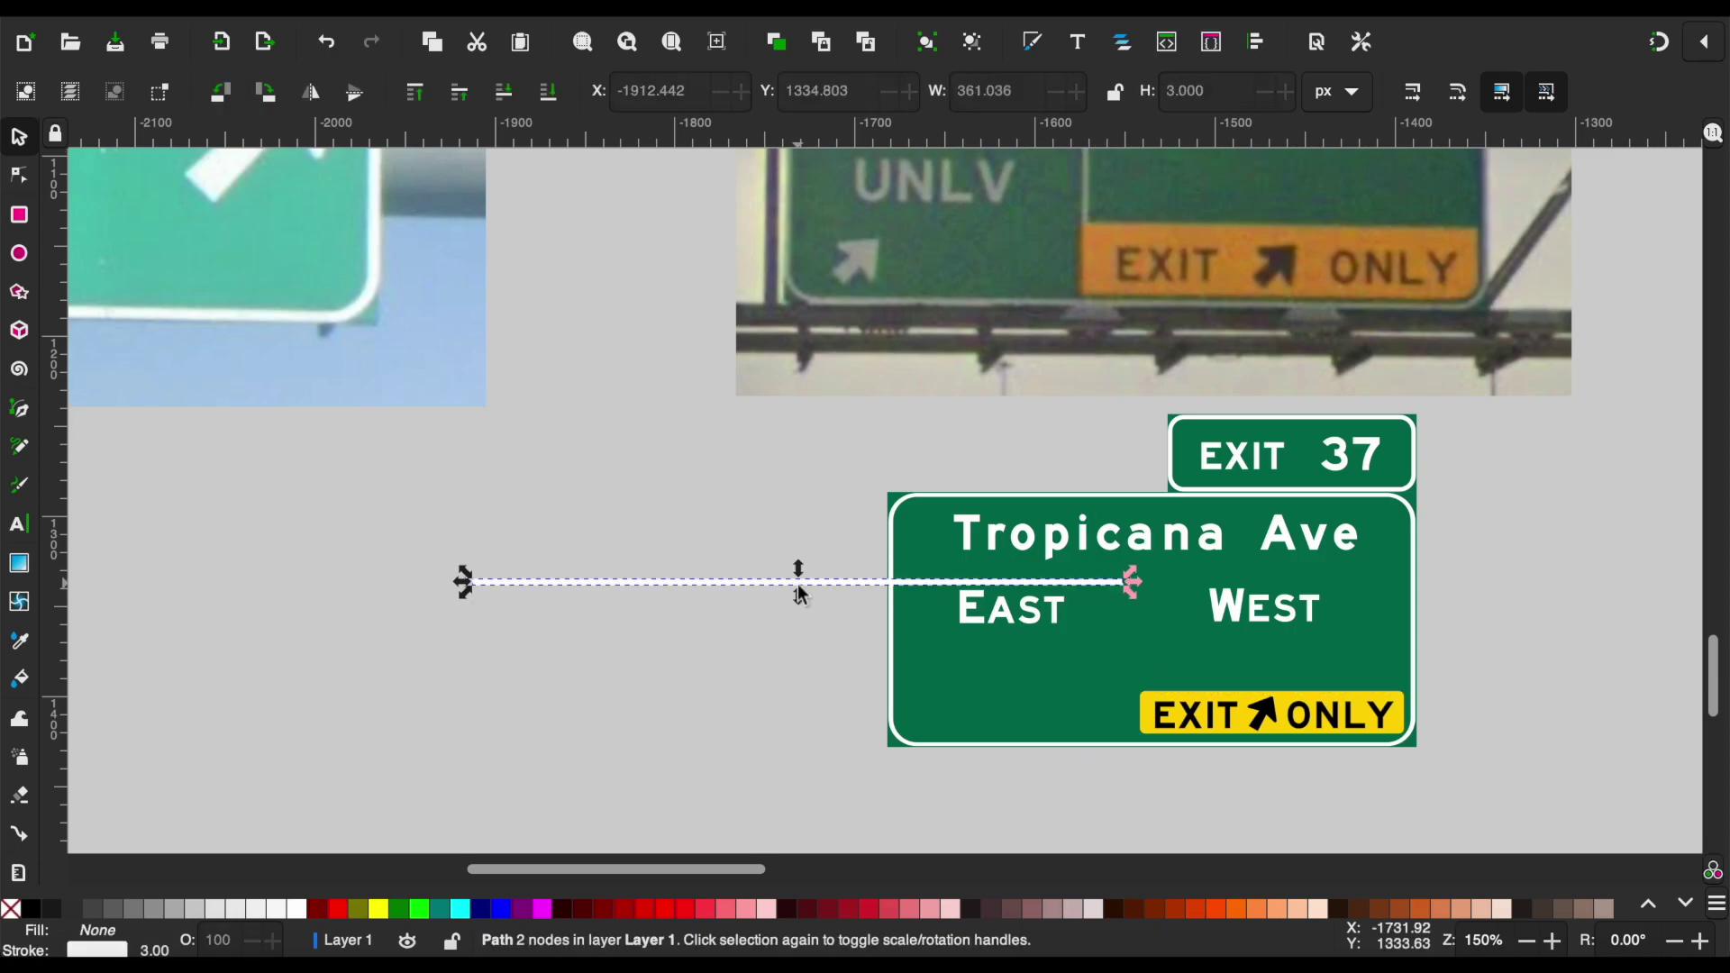
drag(808, 593, 1075, 595)
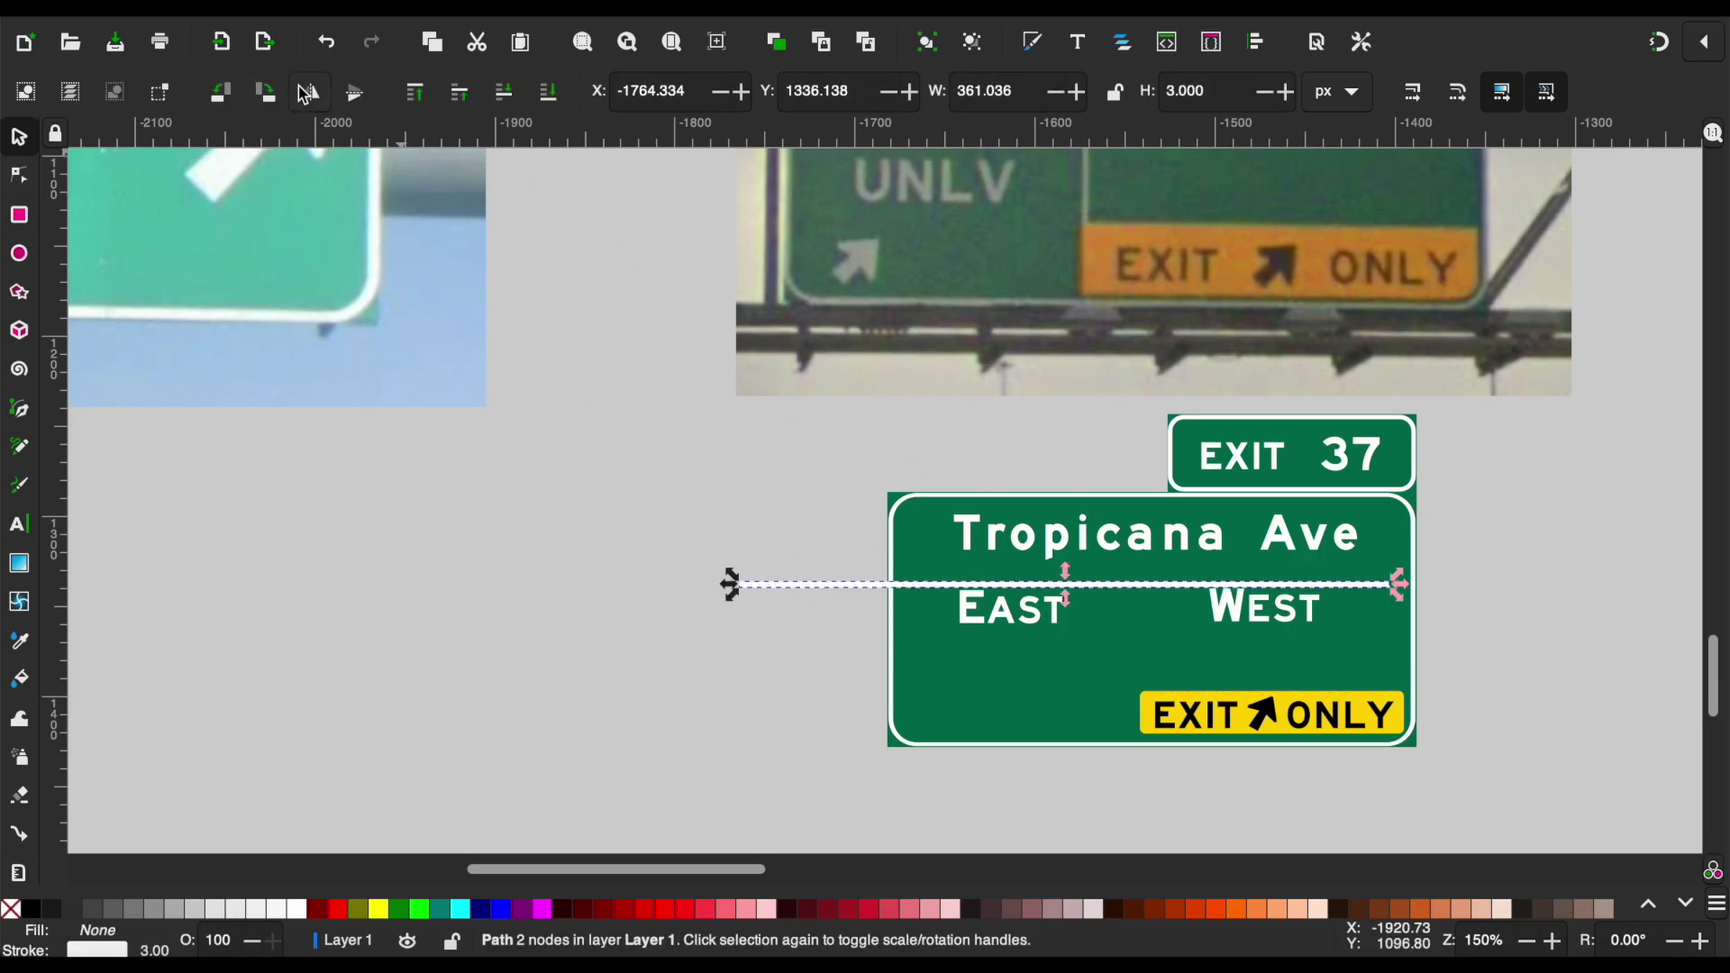
click(271, 91)
drag(1078, 590, 1078, 732)
Position and shorten the white divider between East and West below the title.
scroll(1078, 694, down, 5)
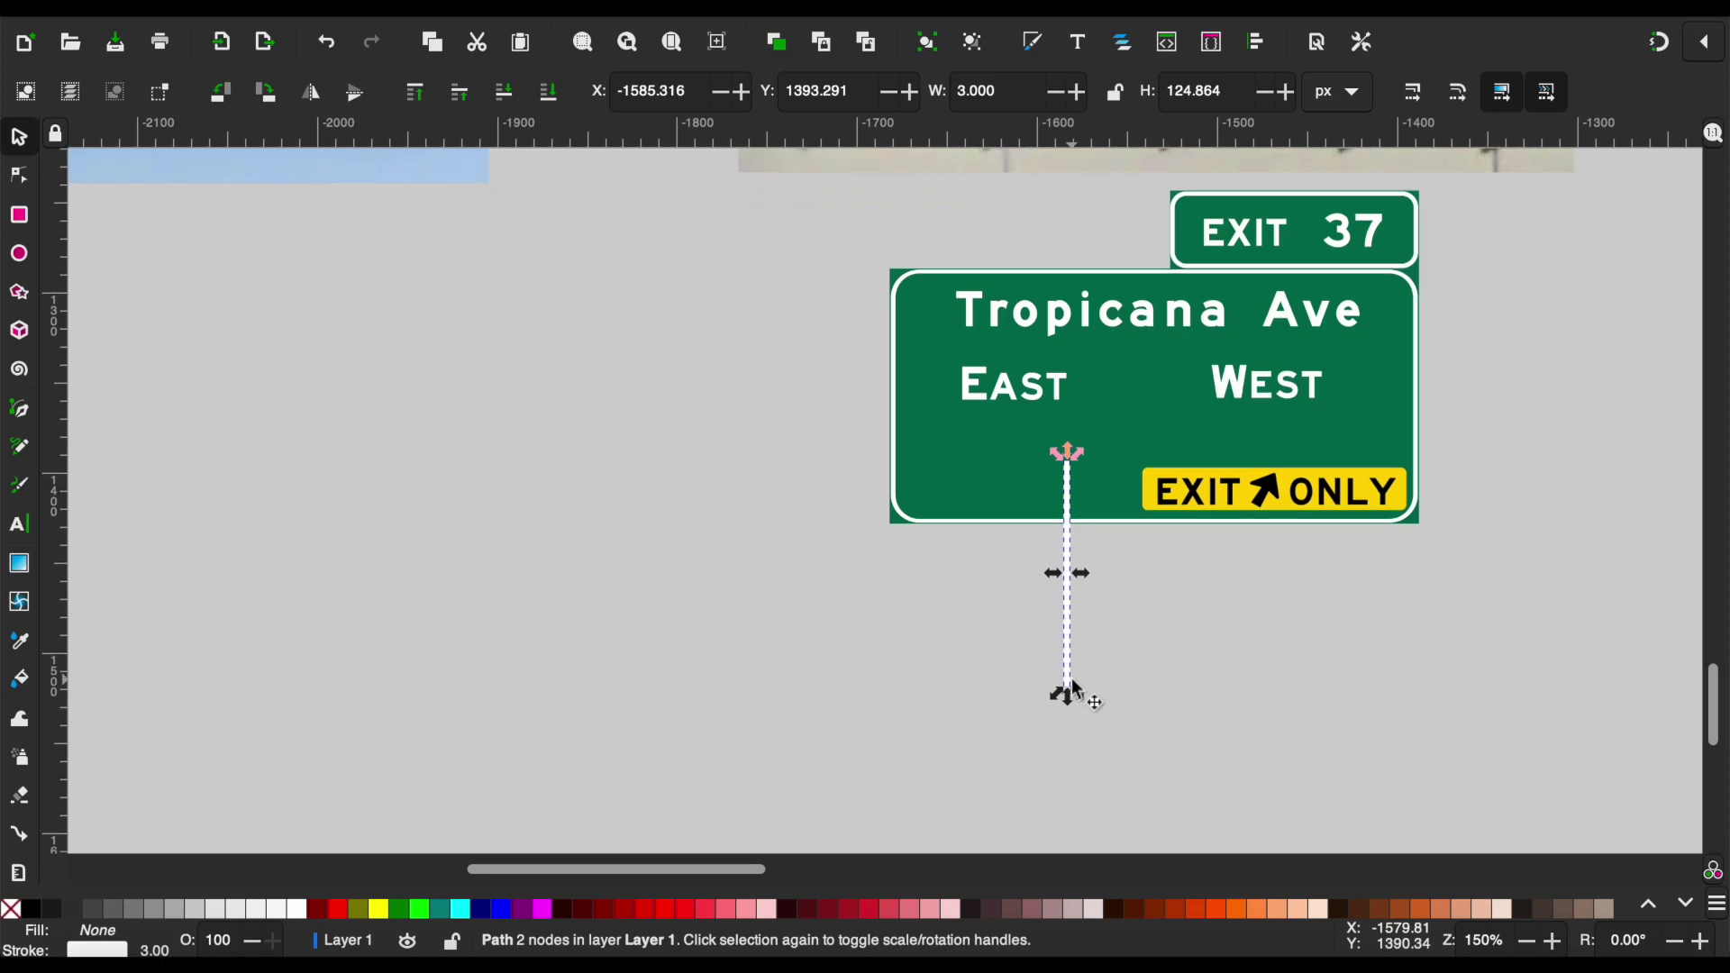
drag(1072, 651, 1146, 446)
scroll(1145, 432, up, 7)
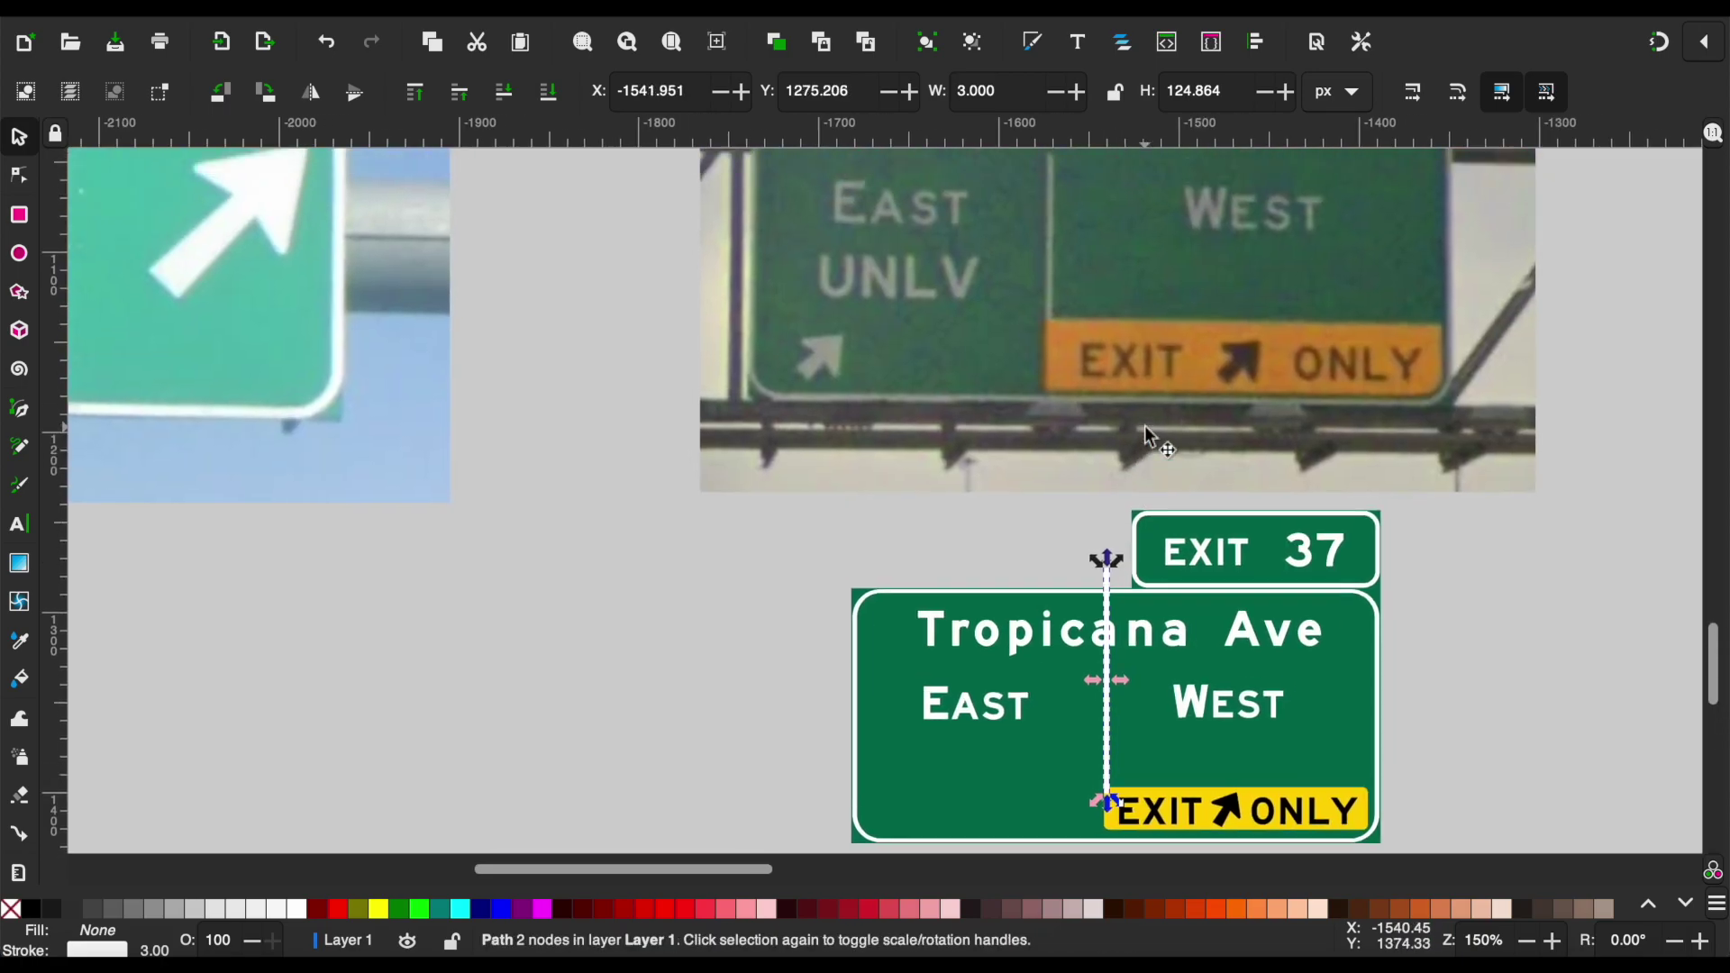
drag(1092, 568, 1092, 665)
click(1447, 692)
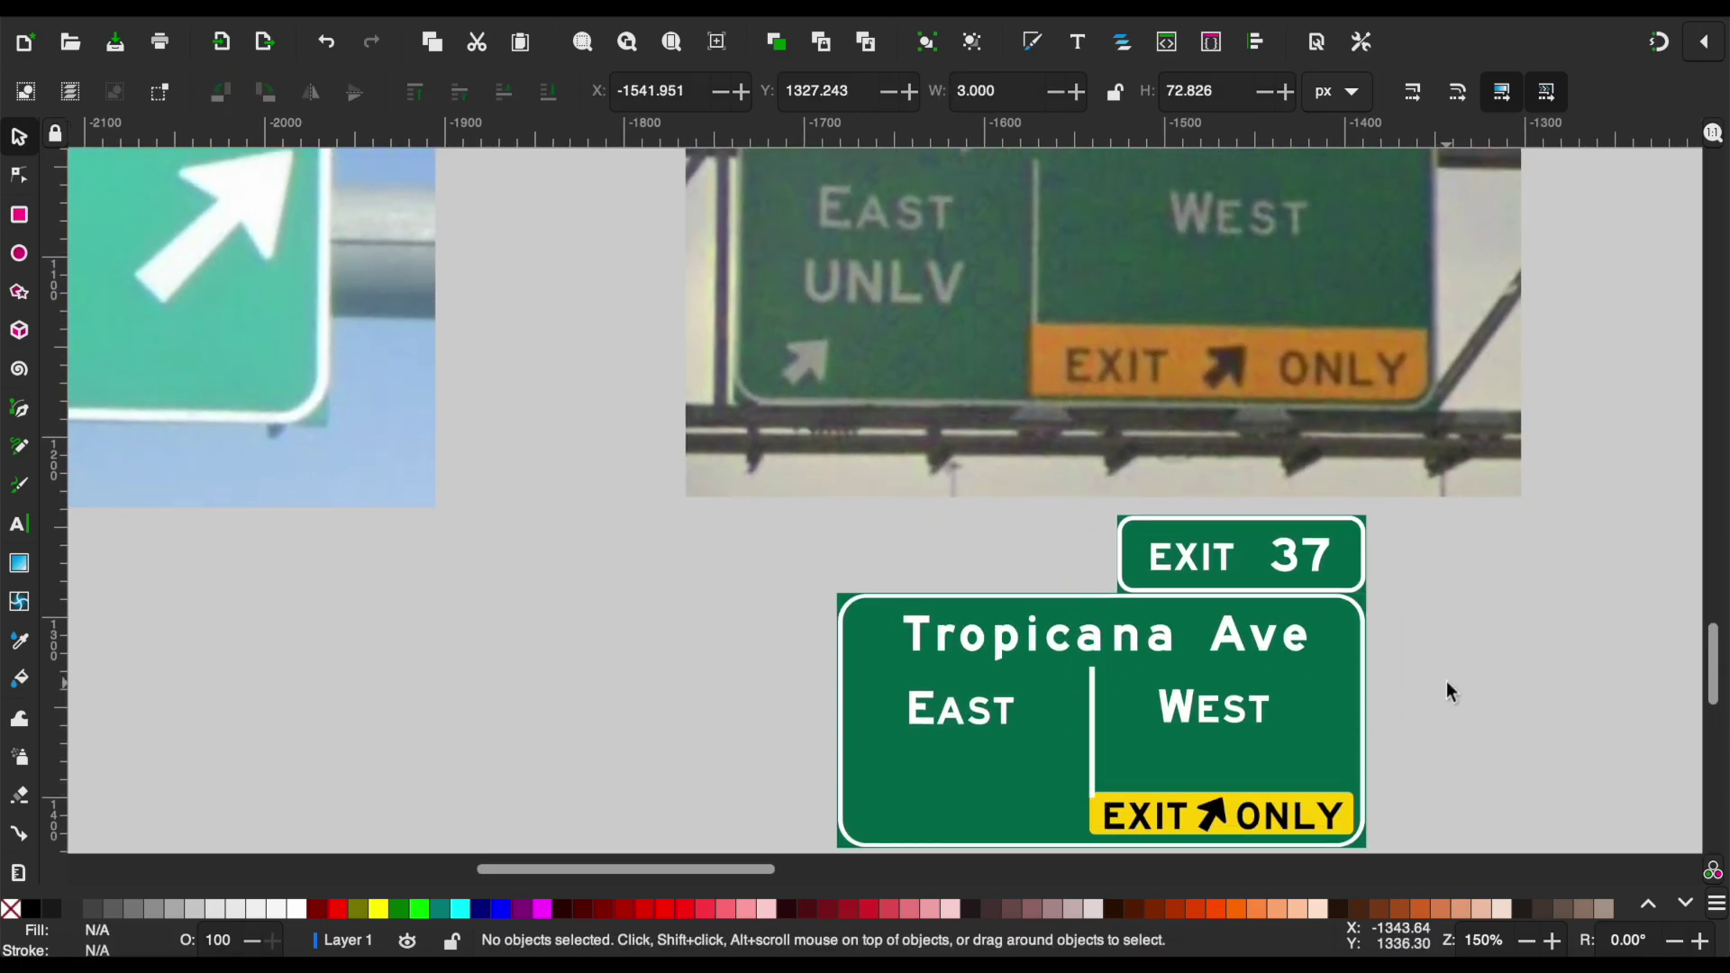
Paste a copy of the Tropicana Ave text below EAST for editing.
click(1145, 651)
scroll(1145, 651, down, 1)
key(ctrl+c)
key(ctrl+v)
double_click(983, 681)
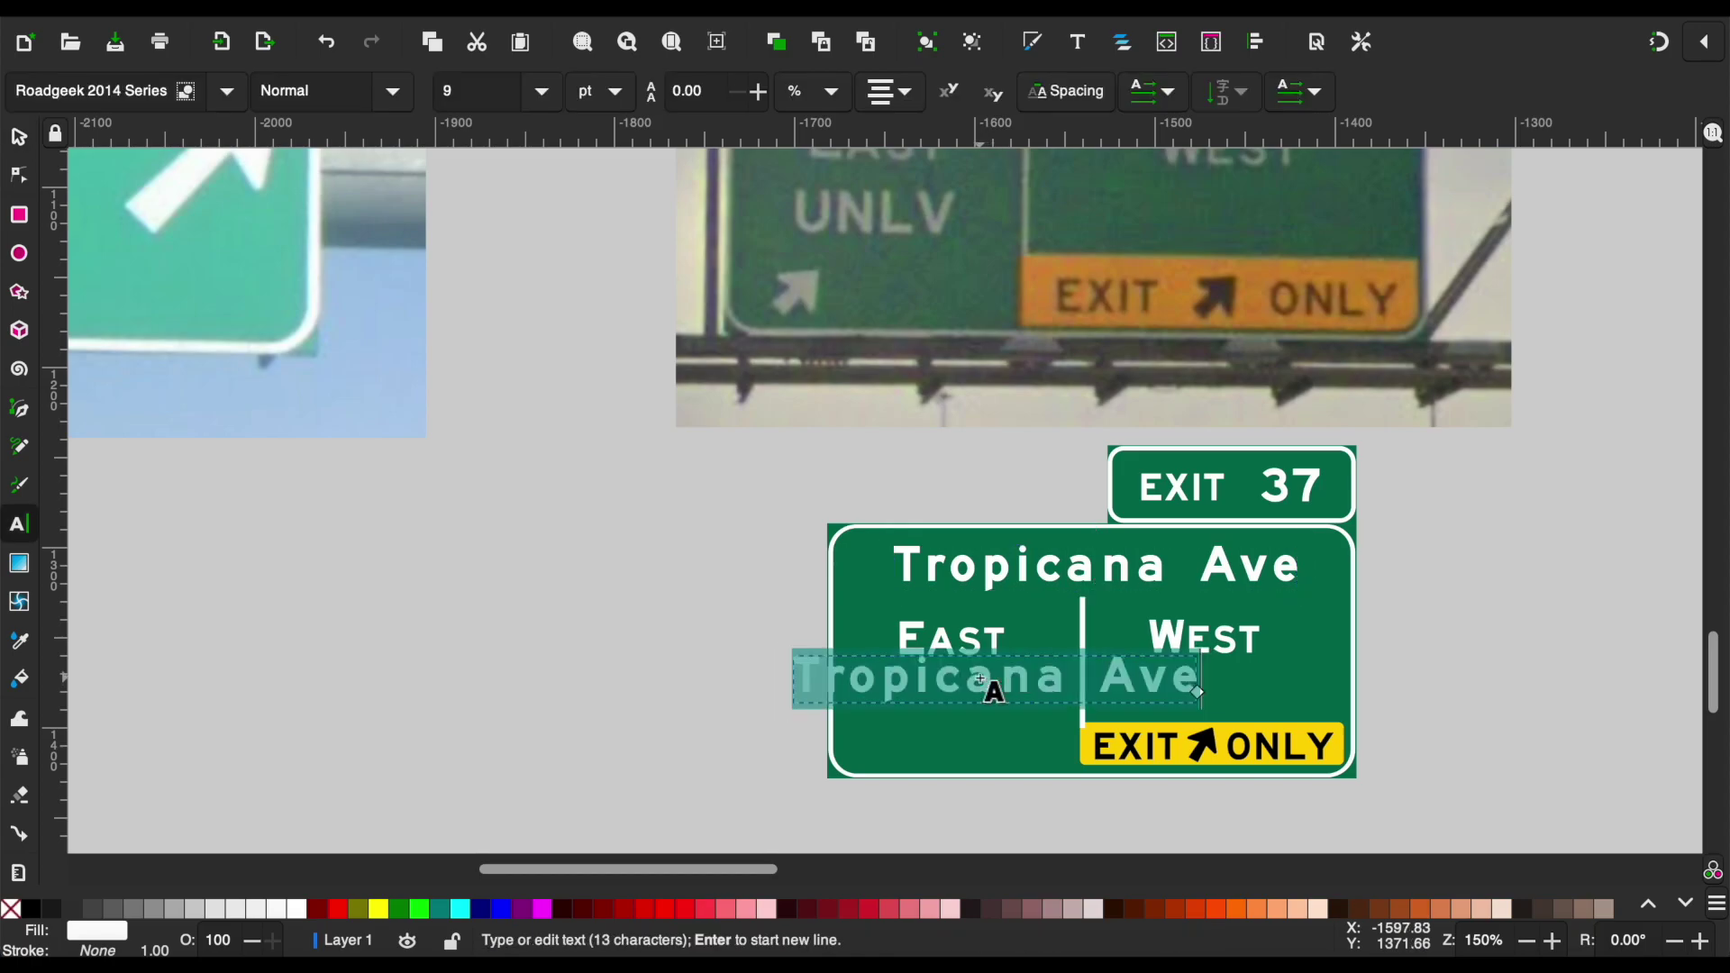
Retype the copied text as UNLV and nudge it under EAST.
text(UNLV)
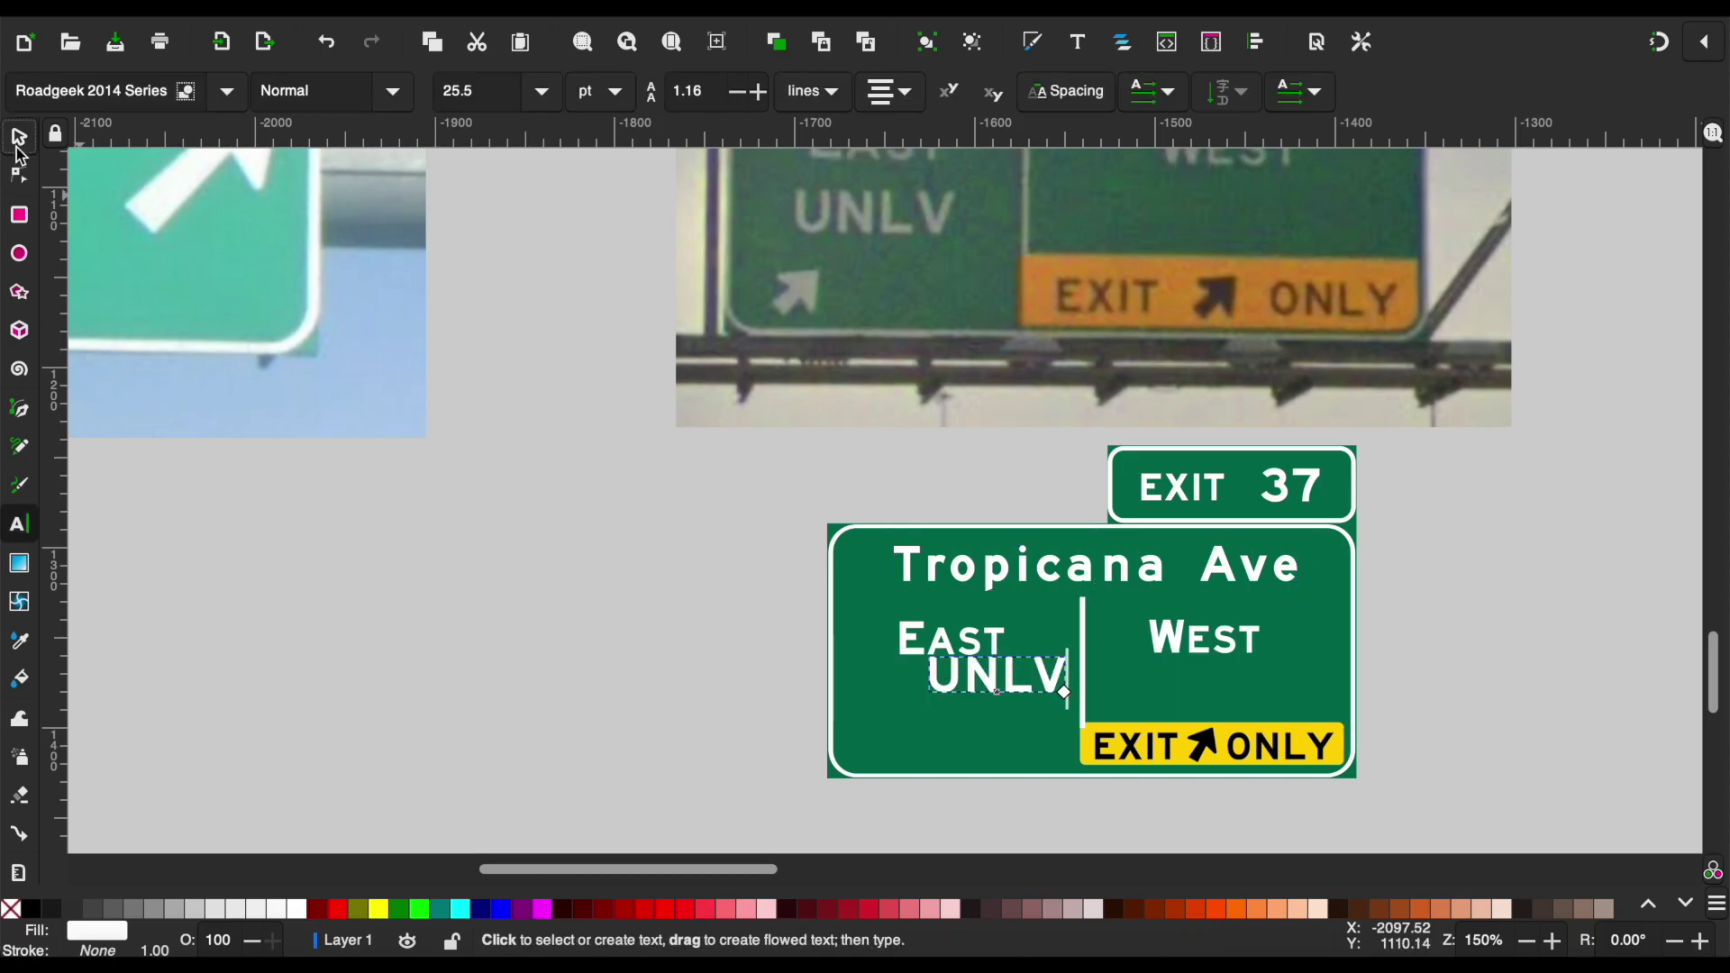
click(18, 149)
drag(1046, 686, 1012, 708)
click(1560, 595)
ctrl+scroll(1560, 591, down, 2)
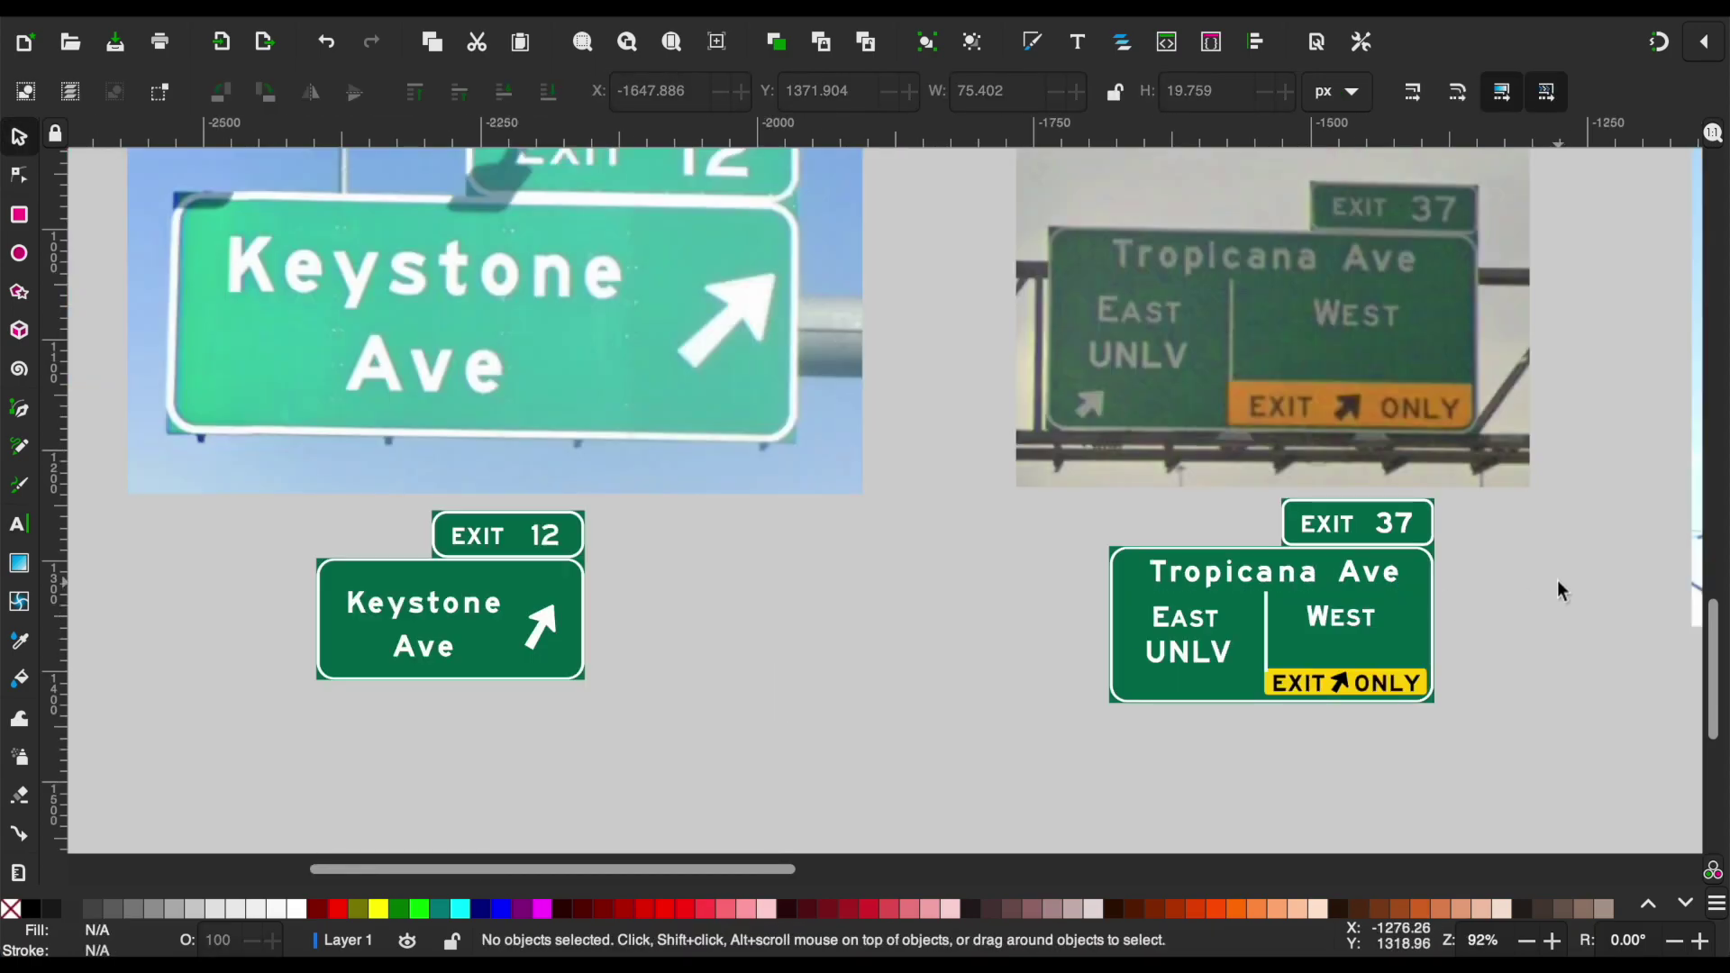
scroll(982, 512, up, 3)
scroll(698, 565, up, 6)
Copy the template's white diagonal arrow below UNLV.
click(707, 577)
scroll(847, 595, down, 8)
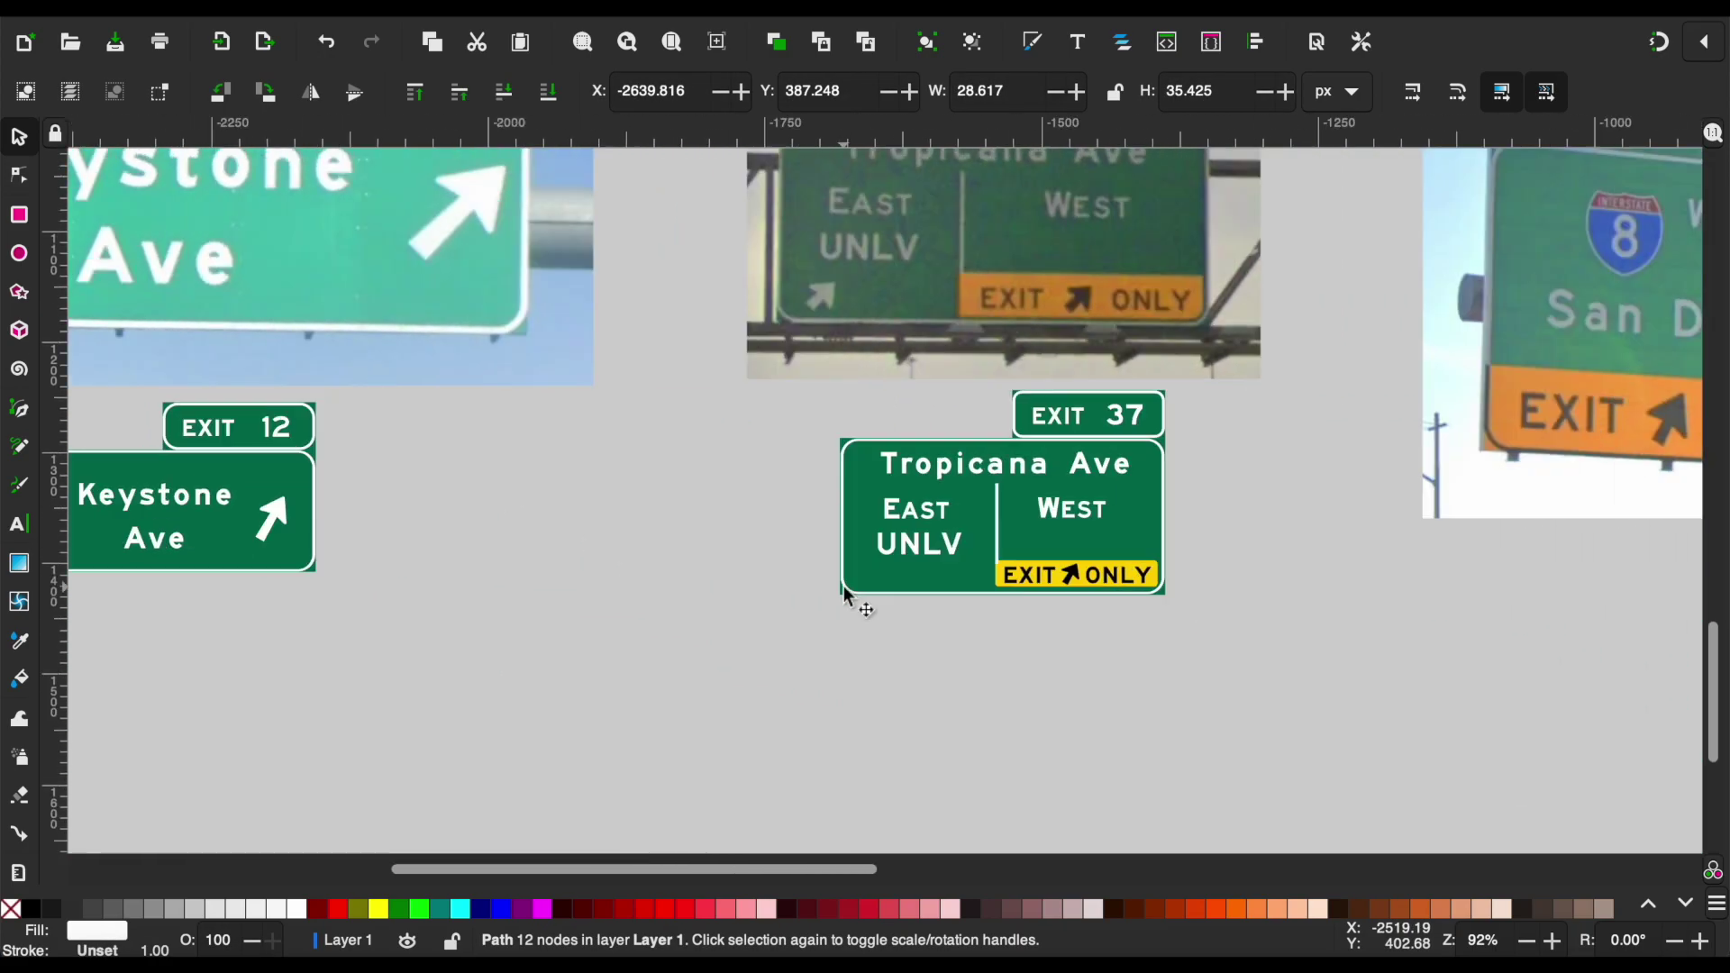
scroll(811, 588, right, 1)
mouse_move(854, 590)
mouse_down()
mouse_move(831, 644)
mouse_move(880, 563)
mouse_up()
ctrl+scroll(879, 562, up, 2)
ctrl+scroll(879, 563, up, 2)
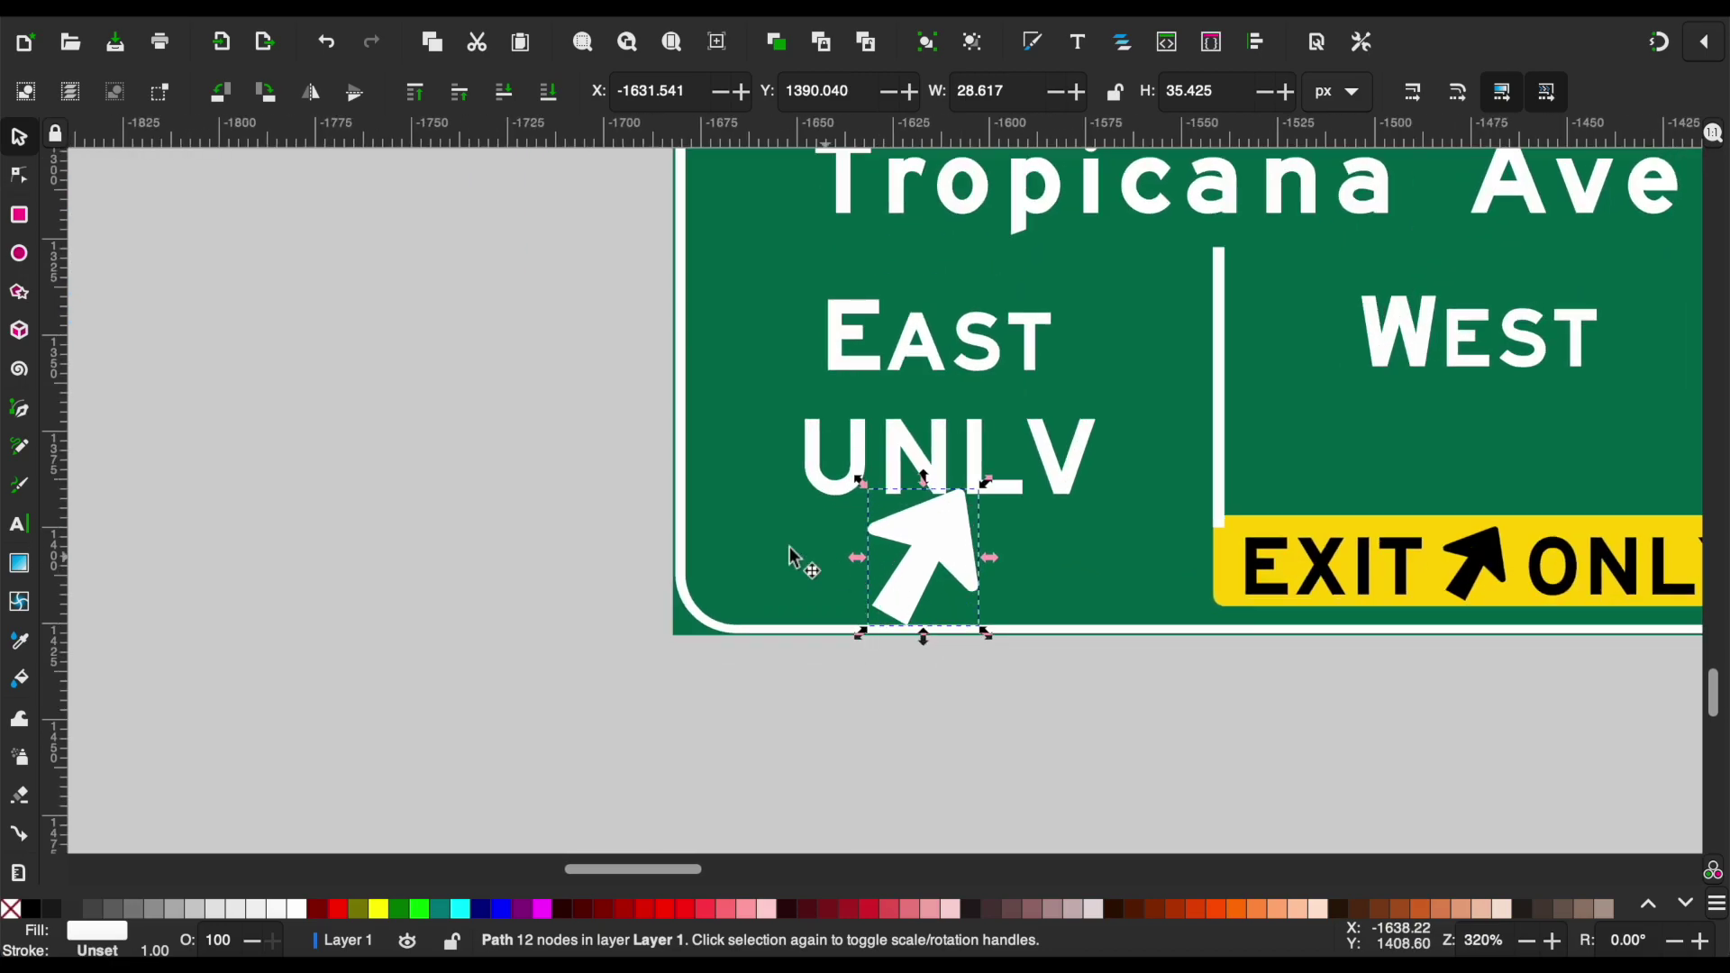
Raise EAST and UNLV together and shift the arrow left beneath UNLV.
mouse_move(503, 309)
mouse_down()
mouse_move(1120, 471)
mouse_move(1140, 510)
mouse_up()
drag(1165, 516, 1164, 516)
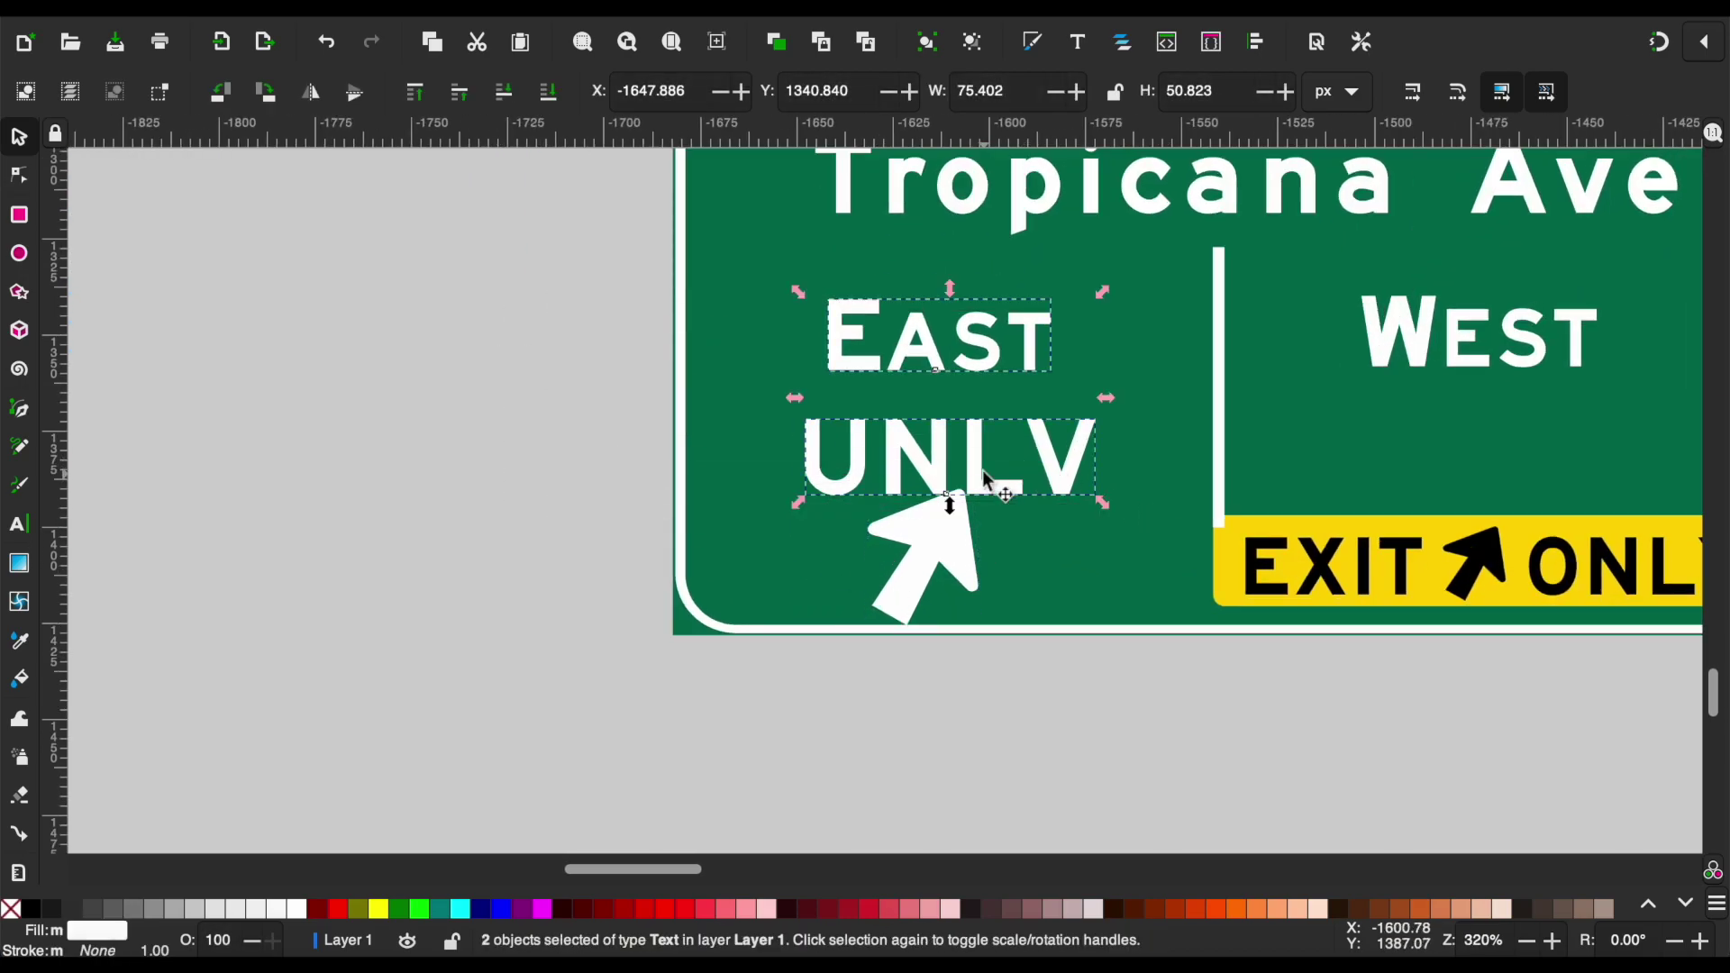
drag(996, 490, 996, 460)
drag(929, 559, 816, 548)
click(593, 571)
scroll(589, 581, down, 2)
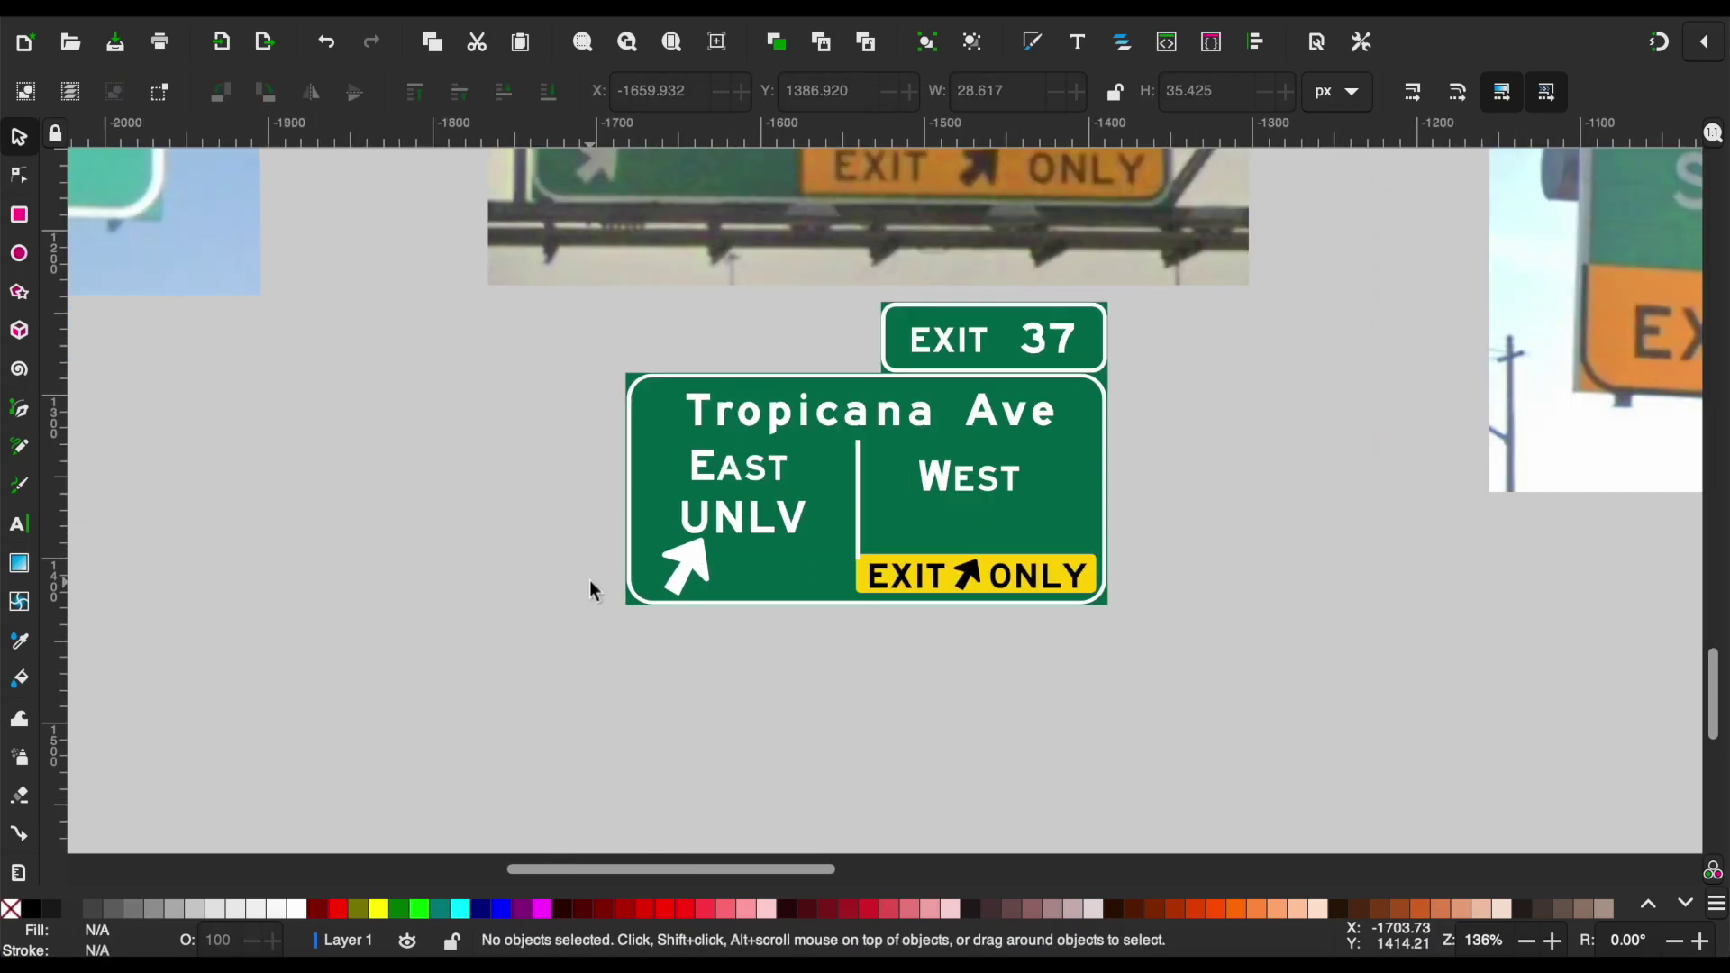
scroll(590, 581, down, 2)
Paste a copy of the blank green sign below the San Diego reference photo.
scroll(1009, 577, down, 3)
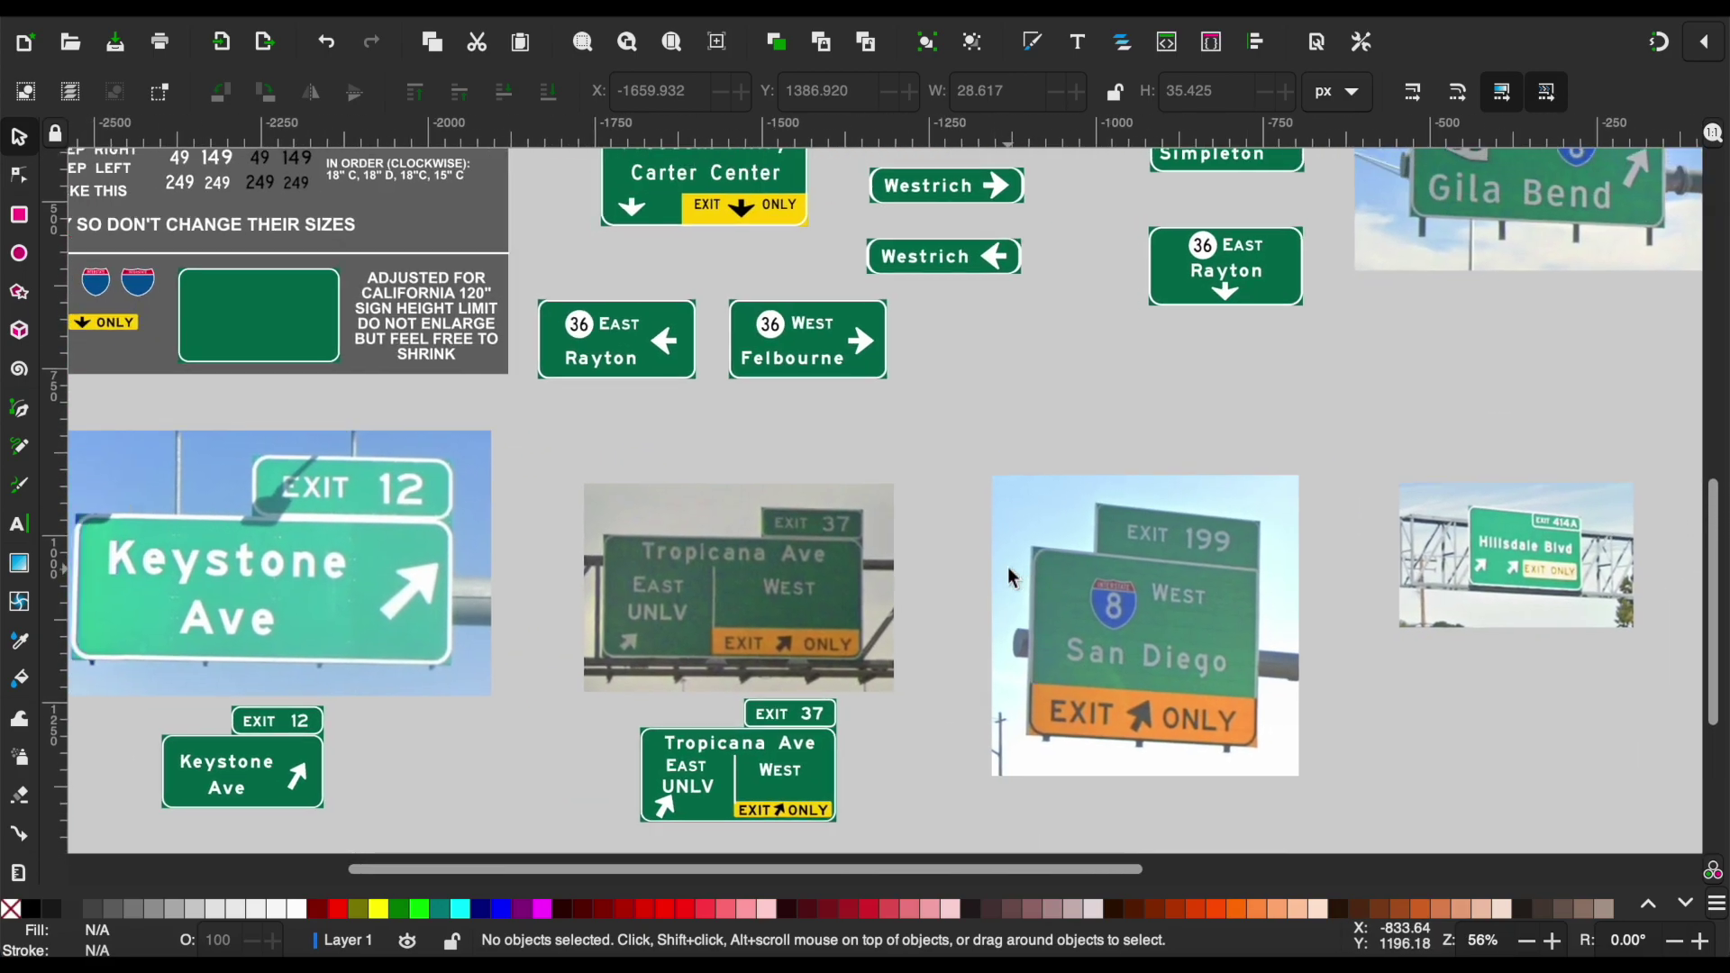
click(560, 366)
key(ctrl+c)
scroll(901, 541, right, 3)
key(ctrl+v)
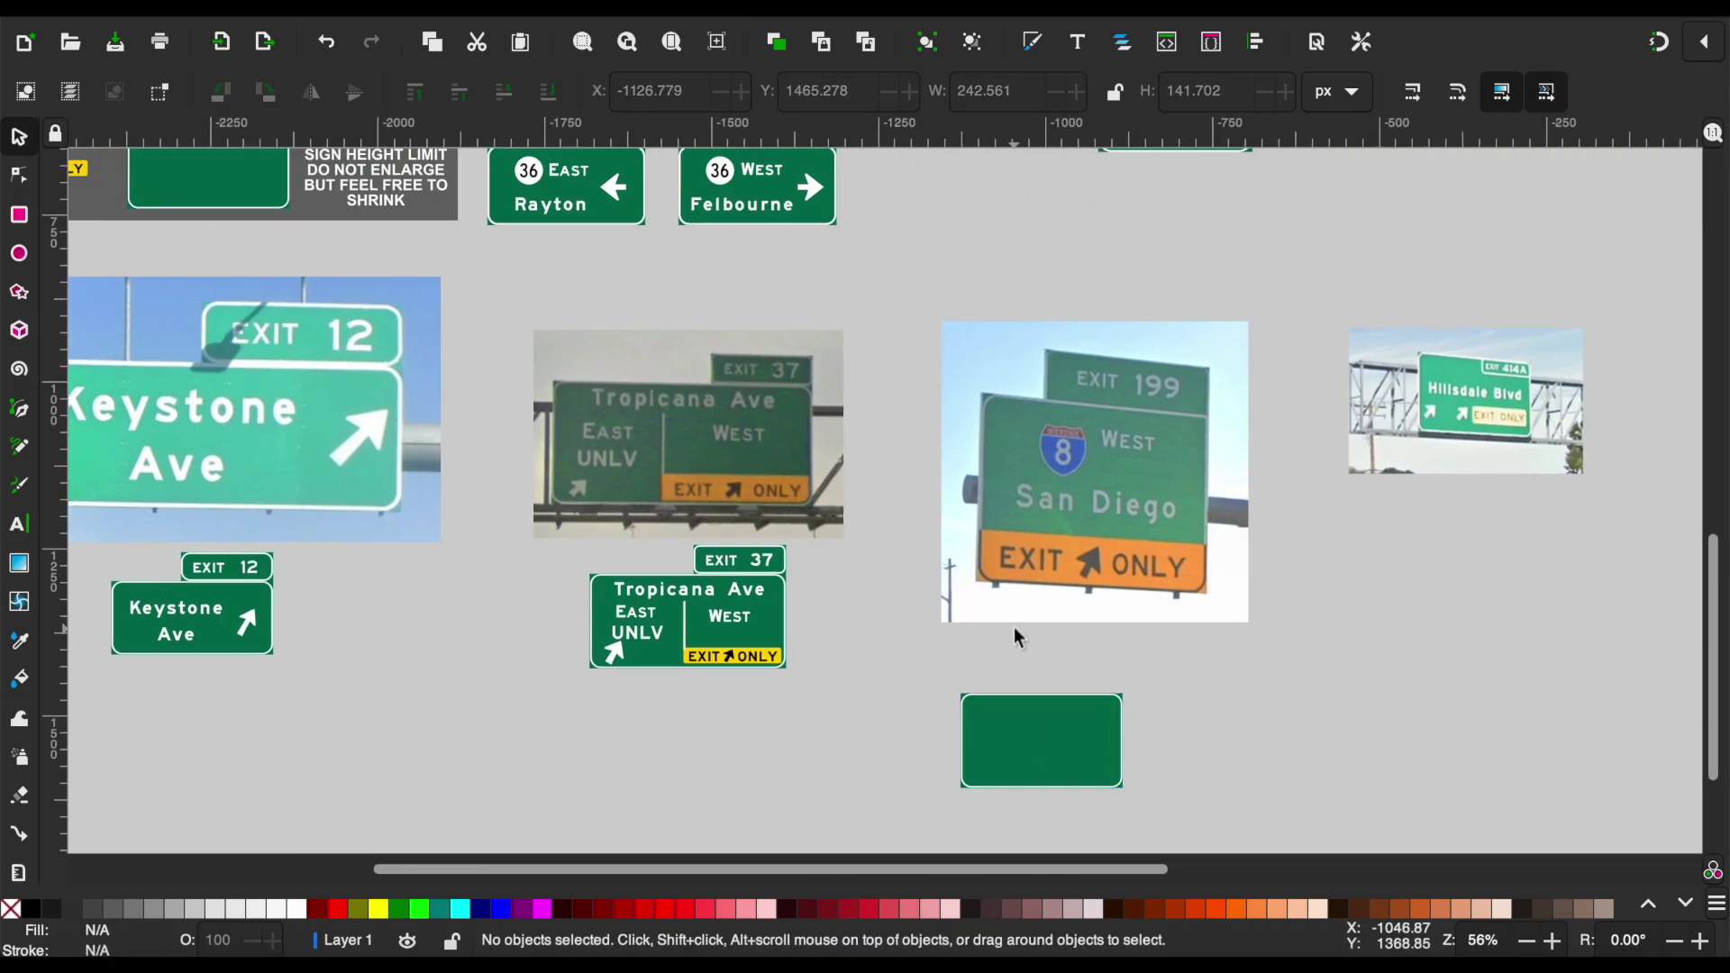
Select the EXIT 123 tab texts and check the font list without changing it.
scroll(991, 631, up, 5)
scroll(992, 631, left, 5)
scroll(992, 631, up, 4)
scroll(992, 631, up, 1)
scroll(721, 388, up, 5)
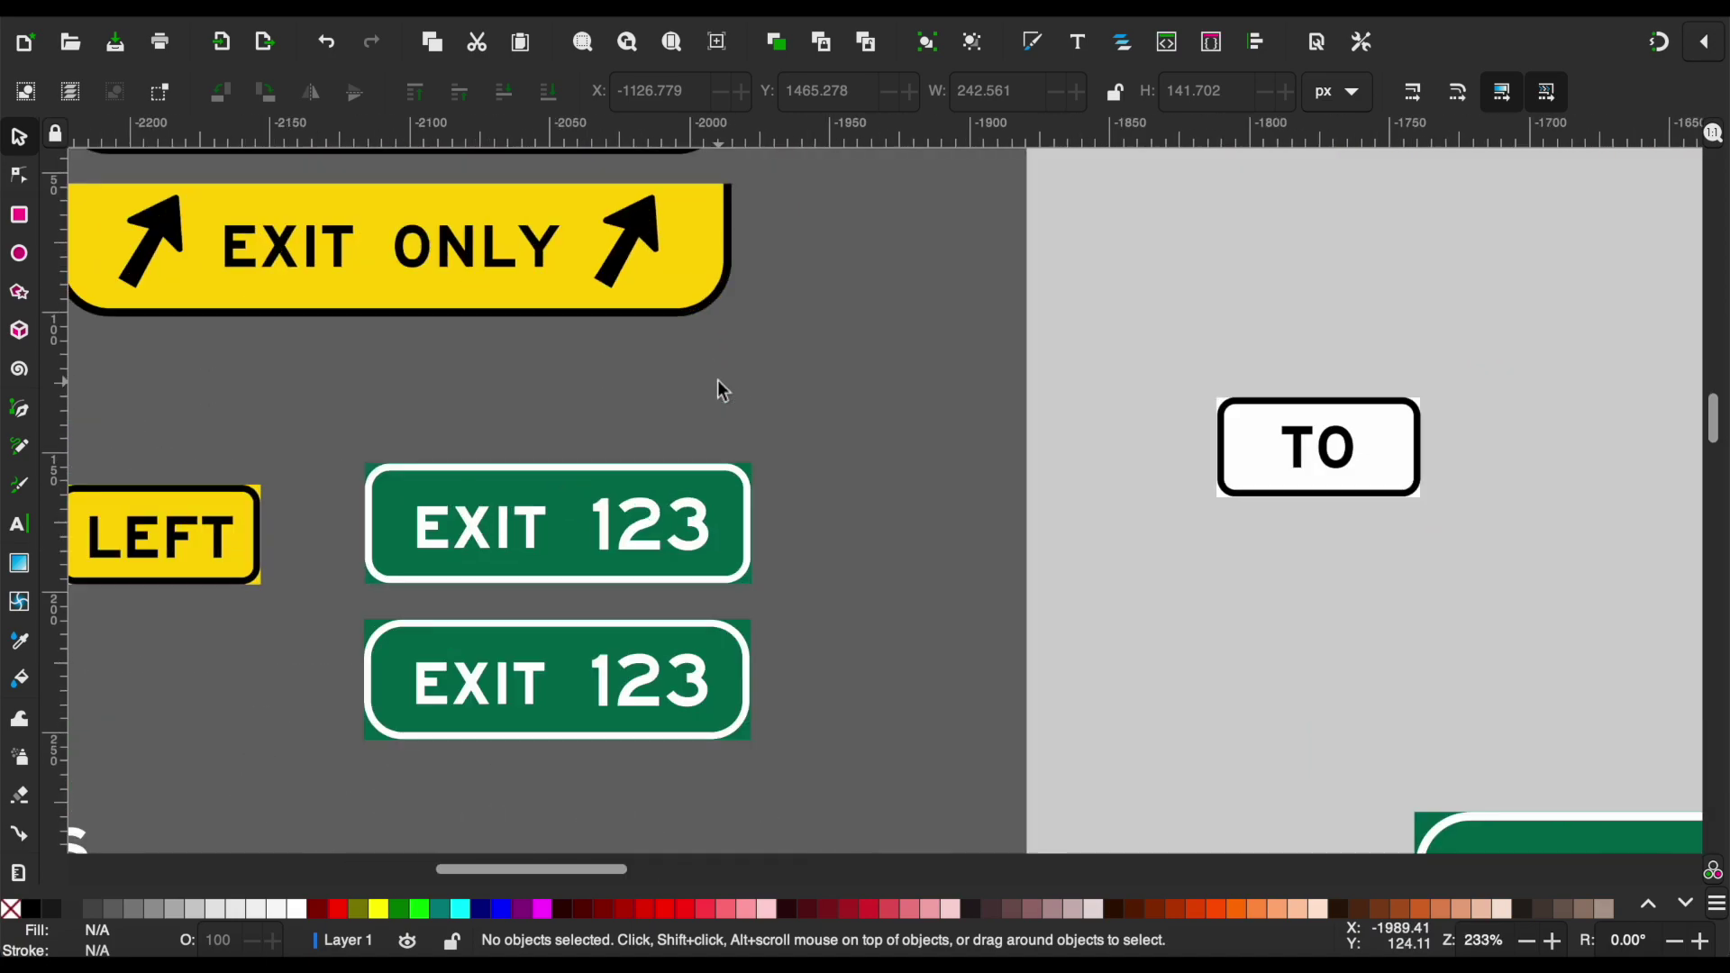
scroll(717, 380, left, 5)
scroll(718, 380, down, 2)
drag(556, 387, 1032, 499)
click(19, 523)
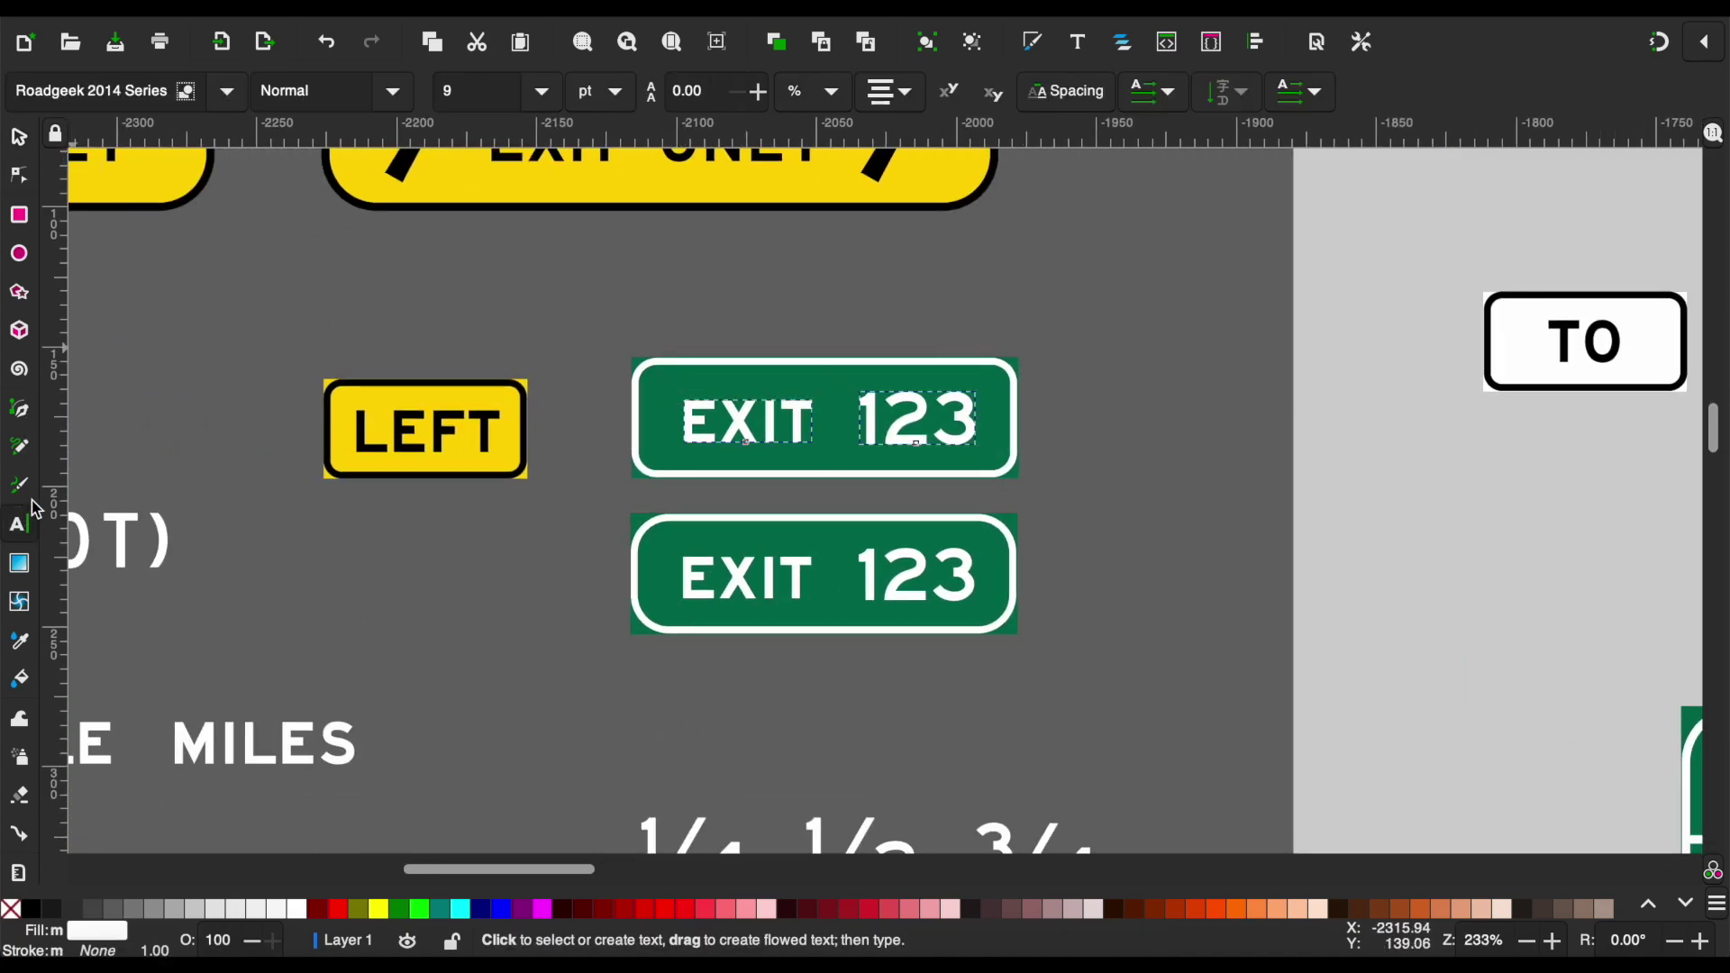
click(232, 91)
key(Escape)
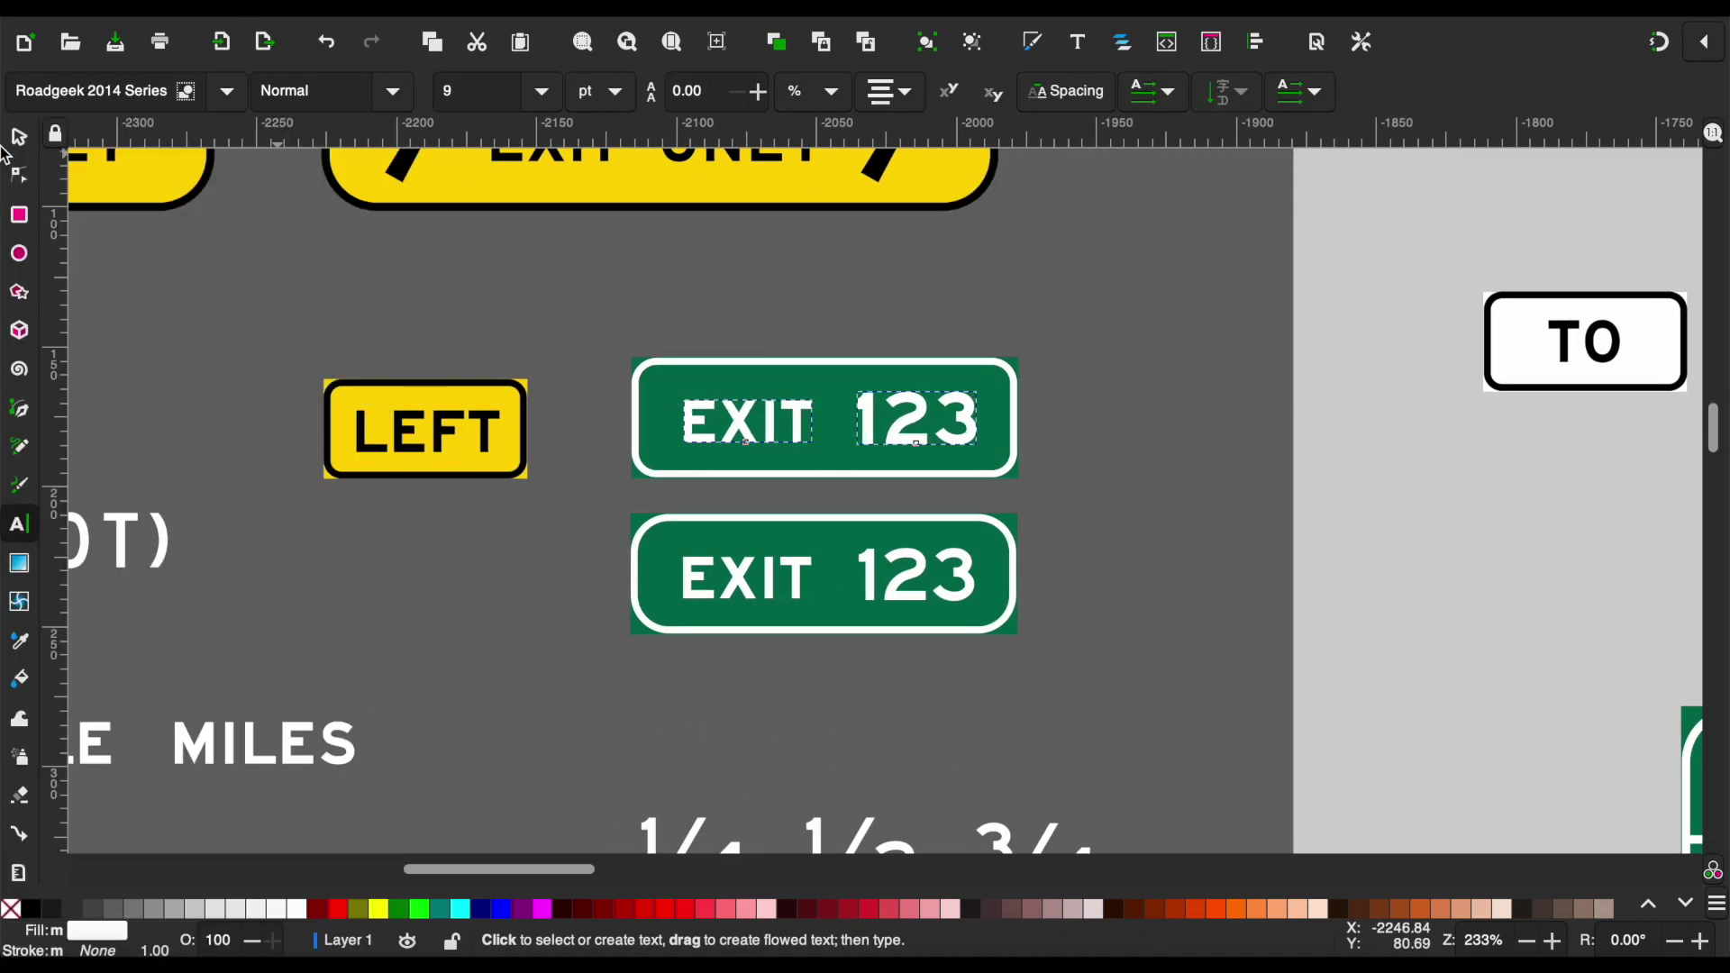
click(32, 137)
click(558, 357)
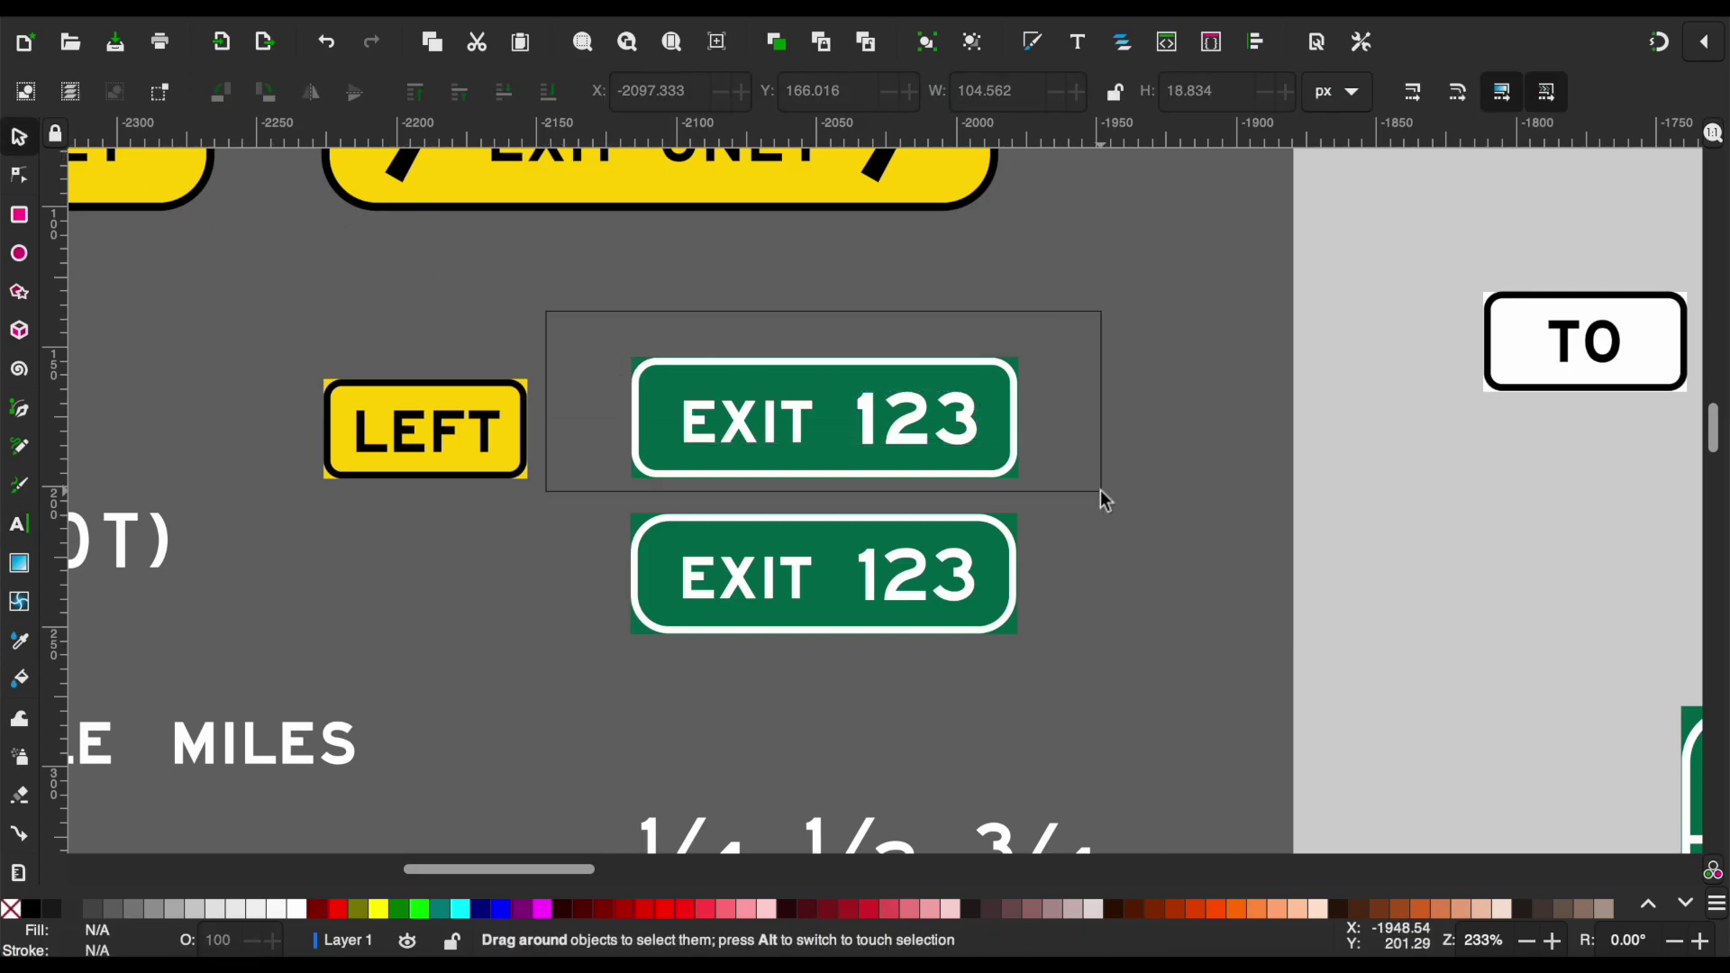
Place the whole EXIT 123 tab on the new sign's top-right.
drag(1100, 490, 1095, 495)
scroll(1095, 496, down, 10)
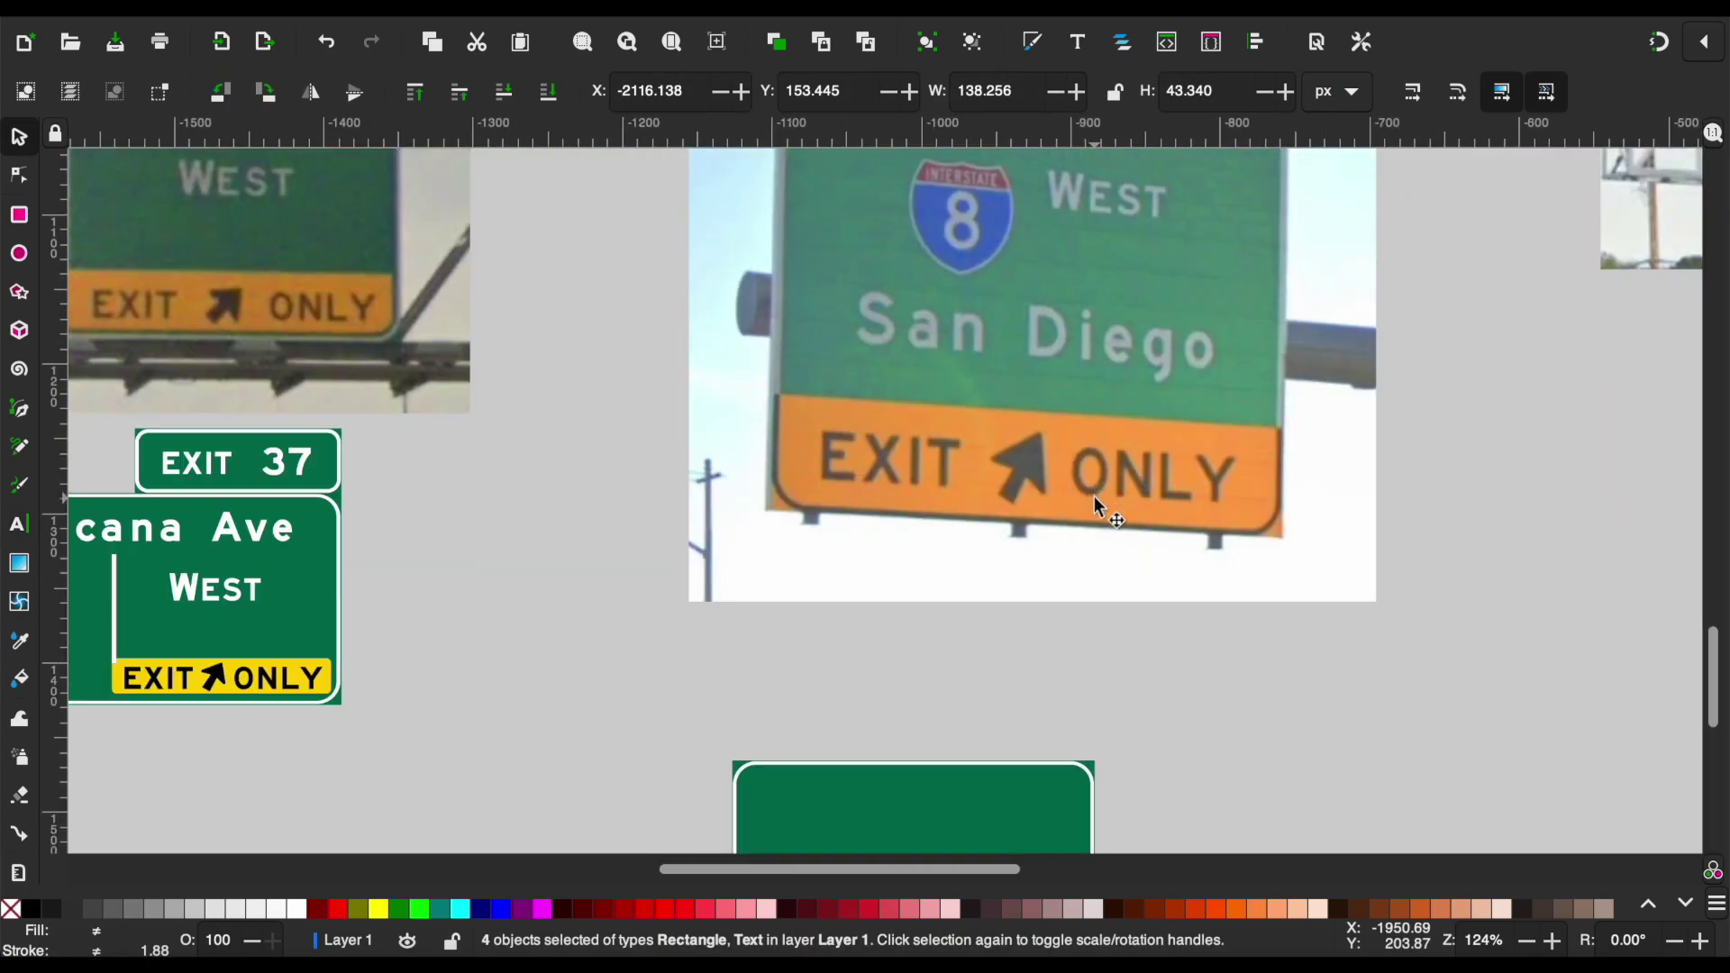
scroll(1095, 496, down, 3)
ctrl+scroll(1051, 658, up, 3)
ctrl+scroll(1051, 658, up, 3)
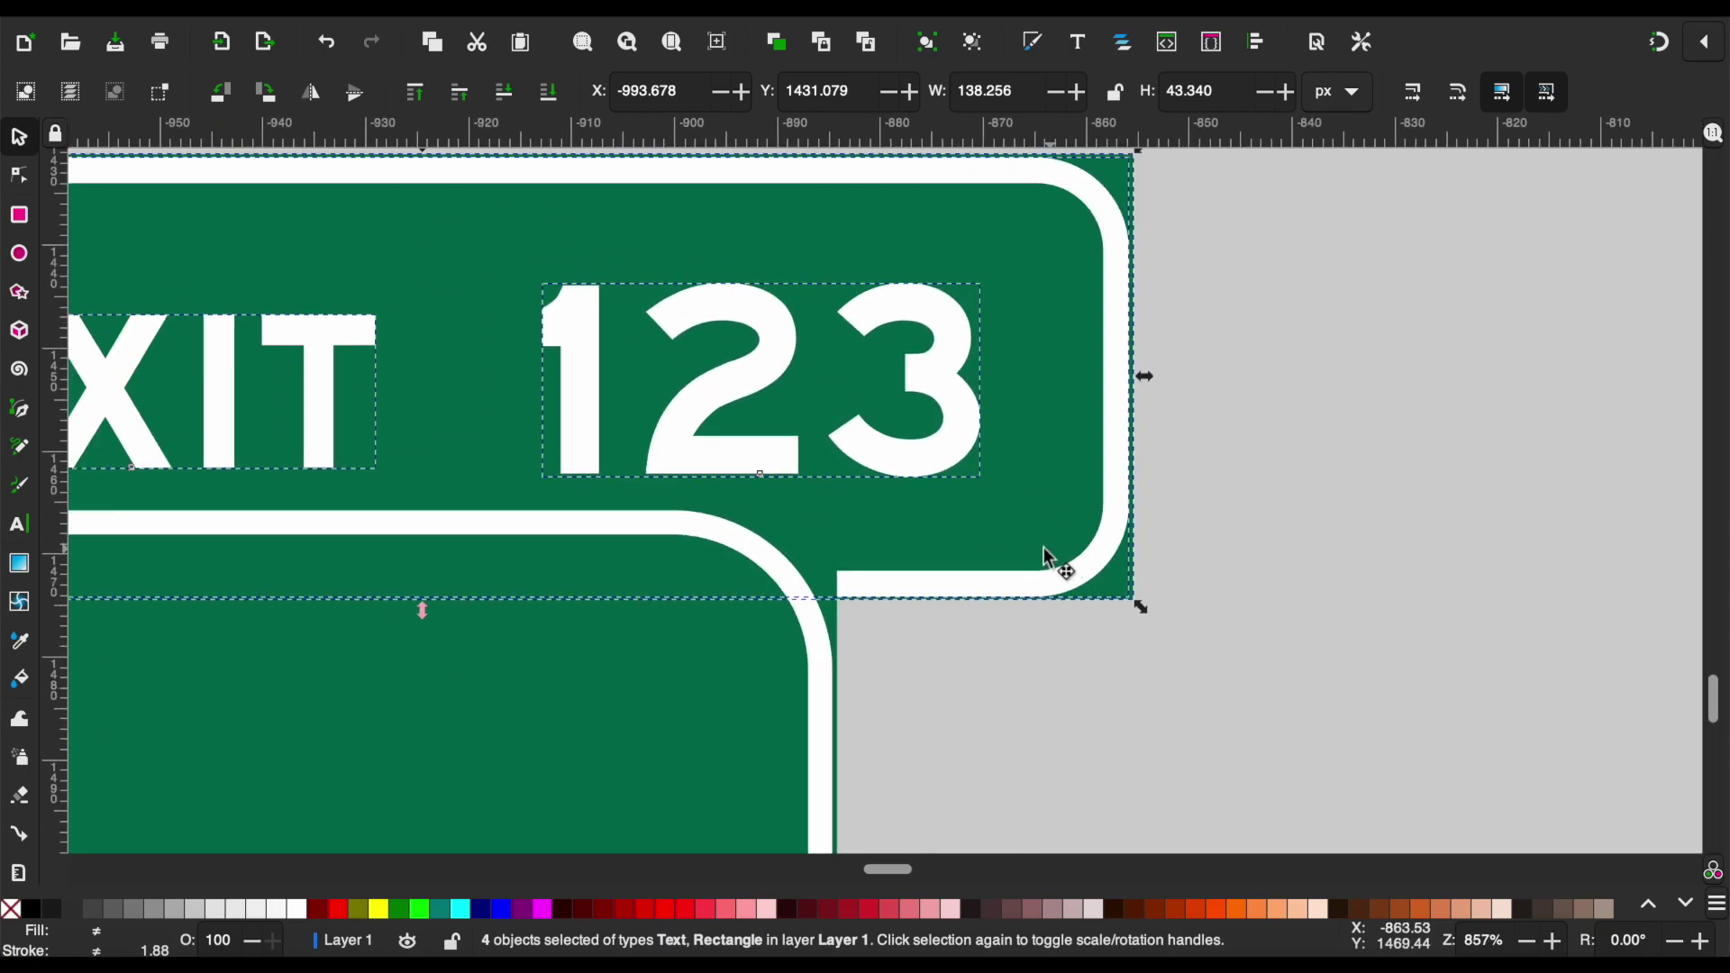
drag(1048, 559, 762, 461)
key(Escape)
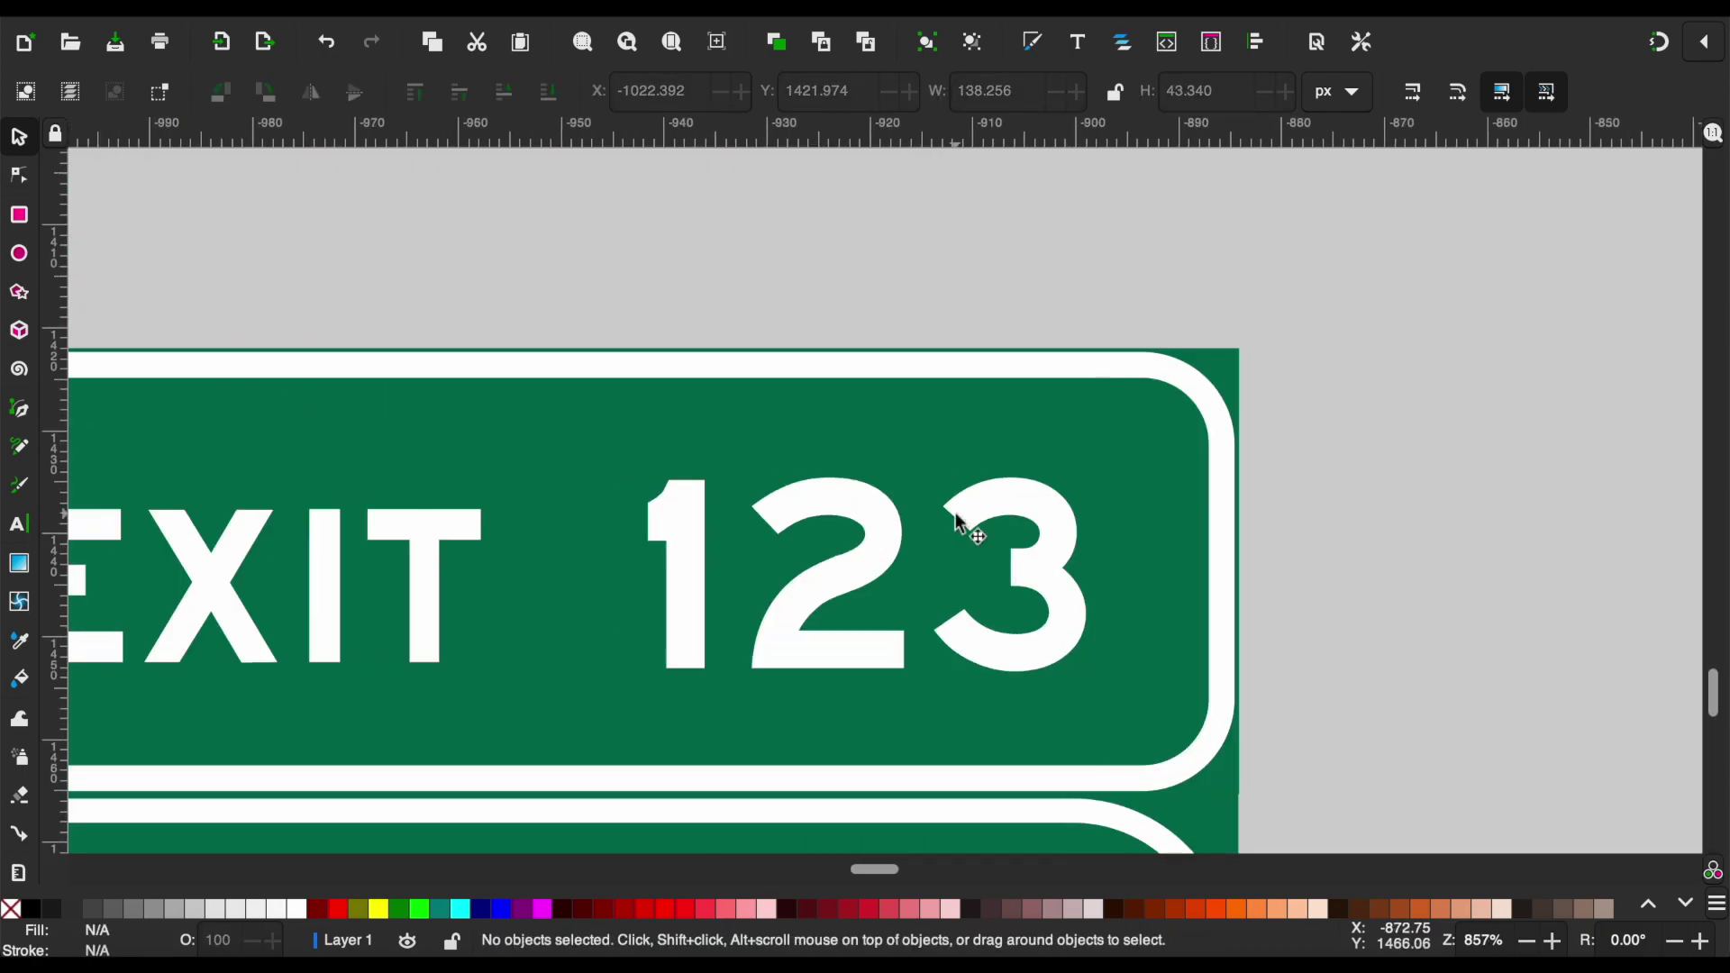
Change the tab's exit number from 123 to 199.
double_click(1036, 572)
text(199)
click(18, 140)
click(748, 349)
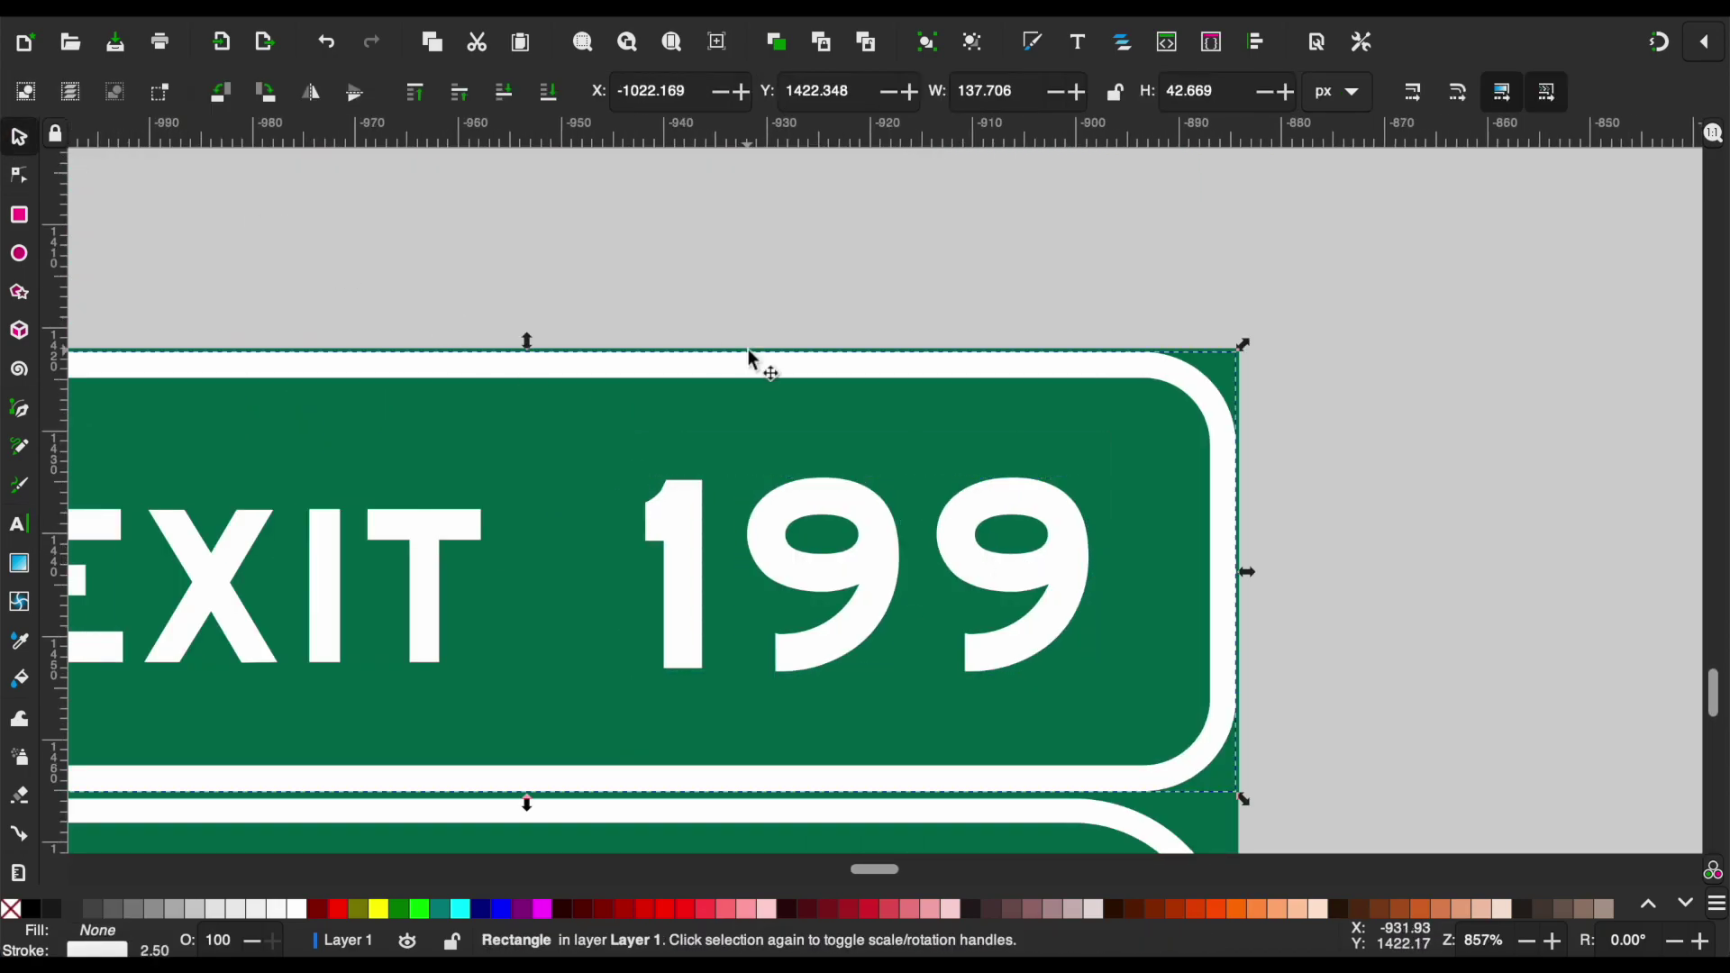
ctrl+scroll(1032, 391, down, 4)
ctrl+scroll(1031, 391, down, 1)
key(Escape)
scroll(1031, 391, up, 1)
Select the yellow EXIT ↗ ONLY band in the template.
ctrl+scroll(1031, 391, down, 3)
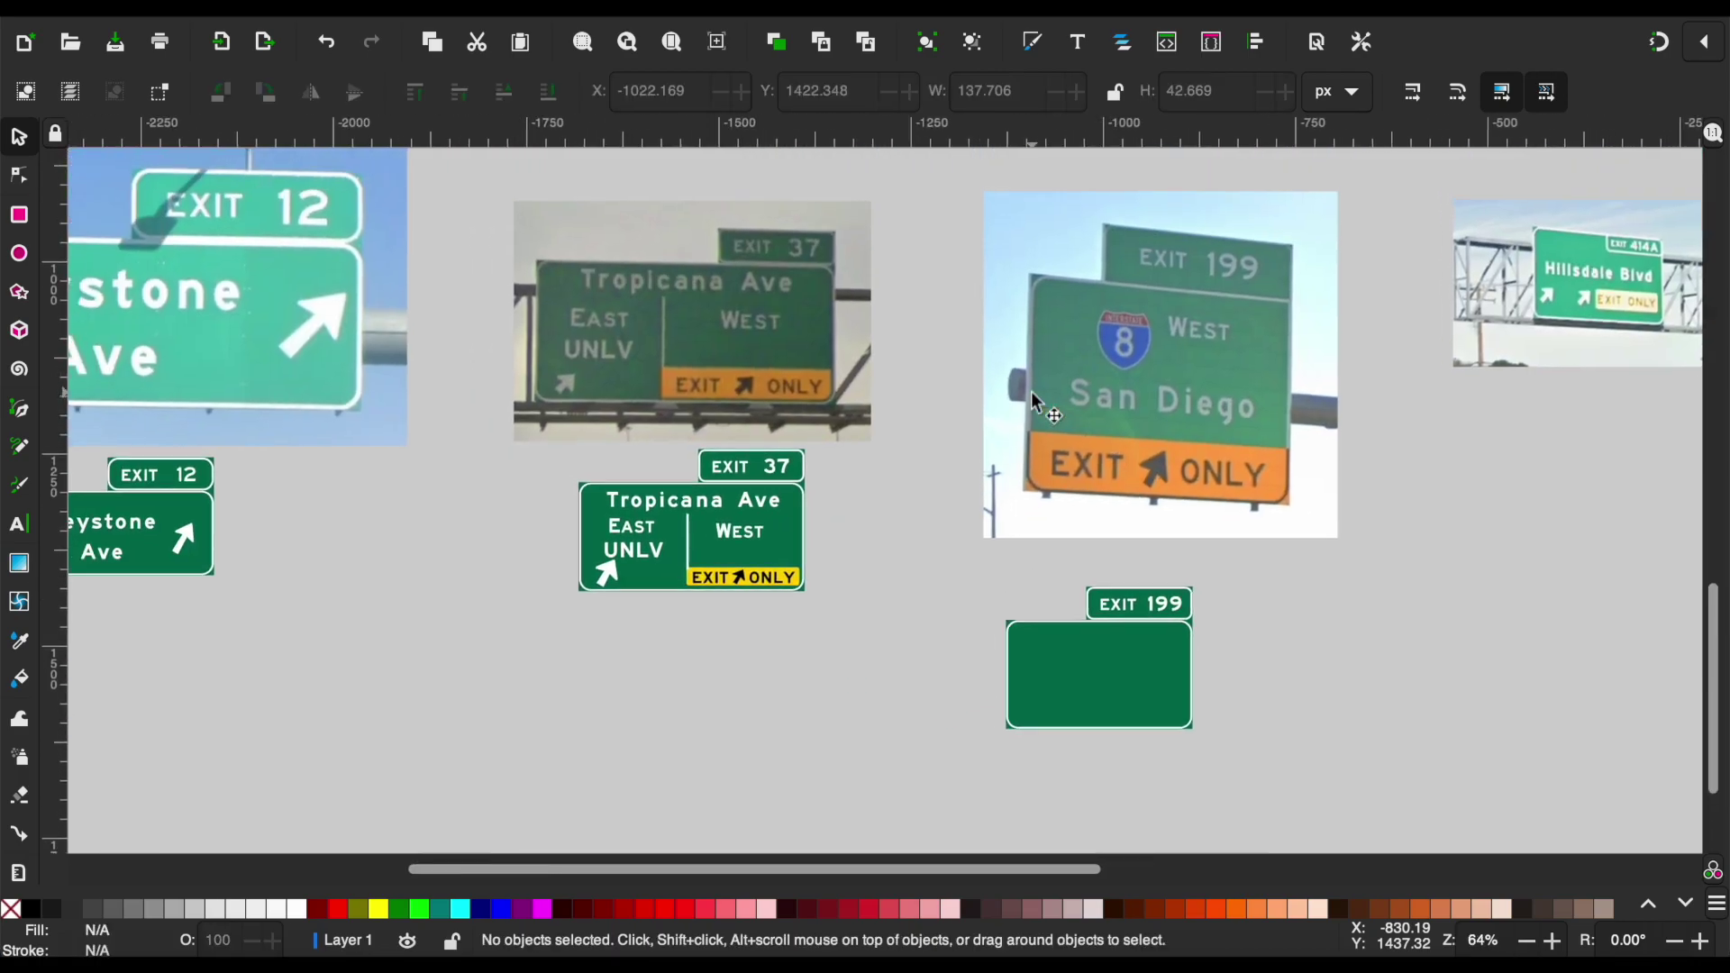
scroll(1031, 391, up, 5)
scroll(768, 500, left, 3)
ctrl+scroll(768, 500, up, 1)
scroll(769, 500, left, 1)
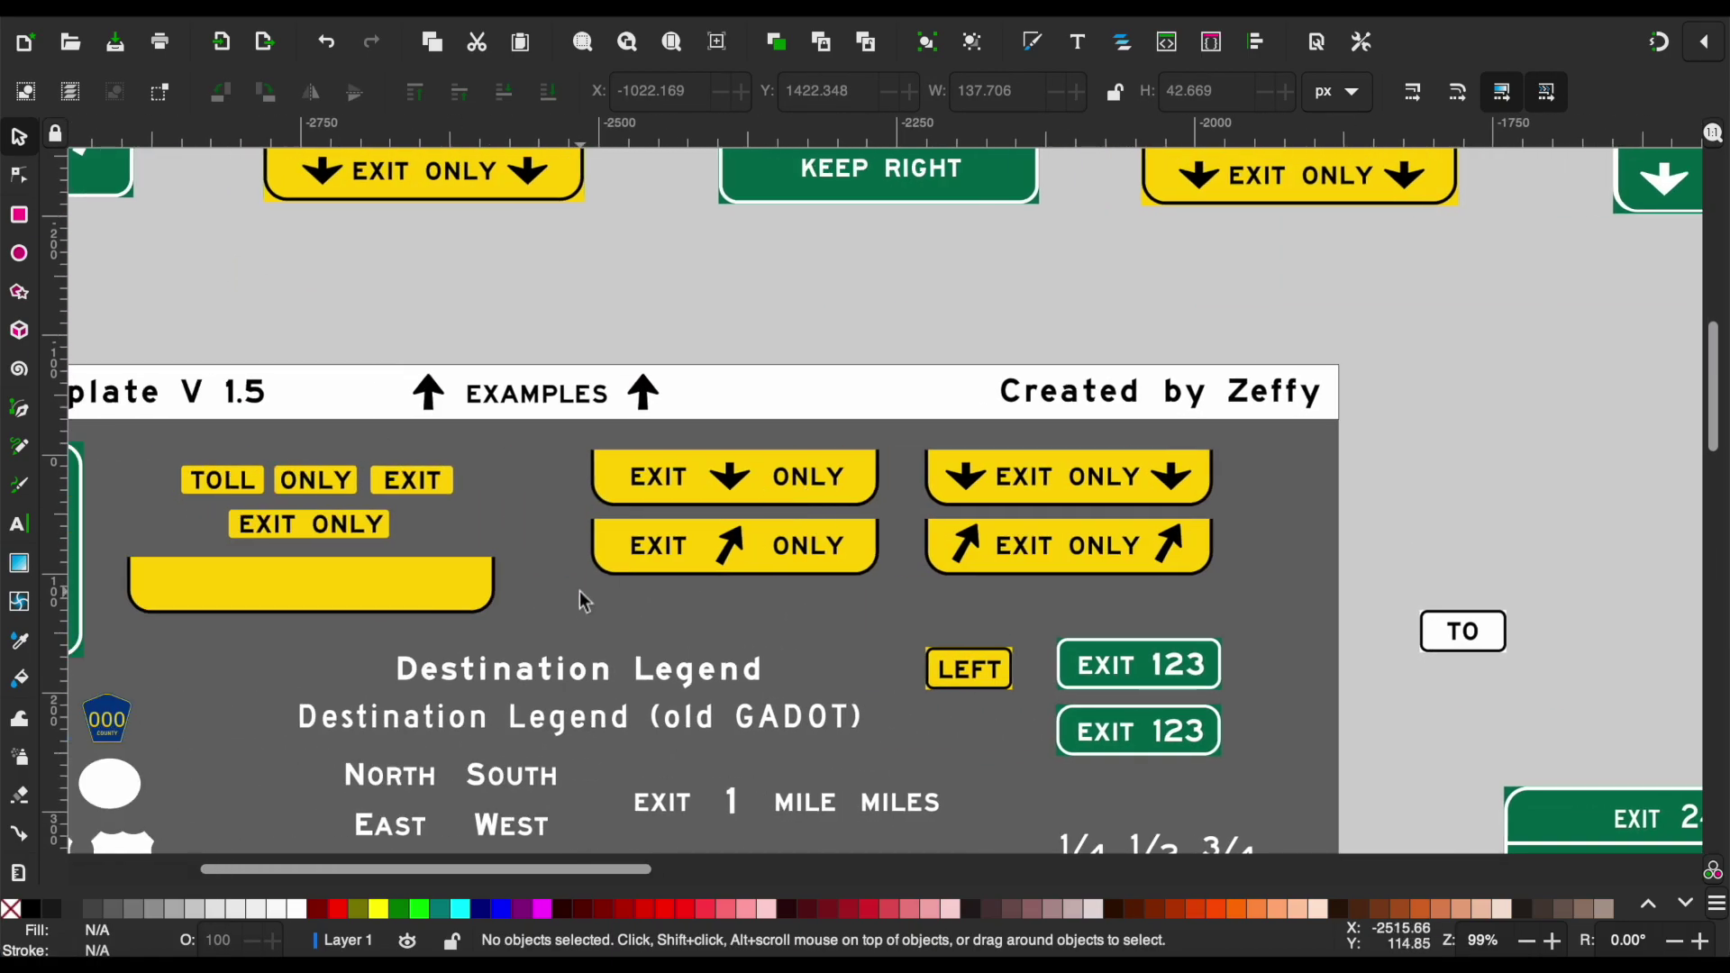
drag(903, 512, 903, 510)
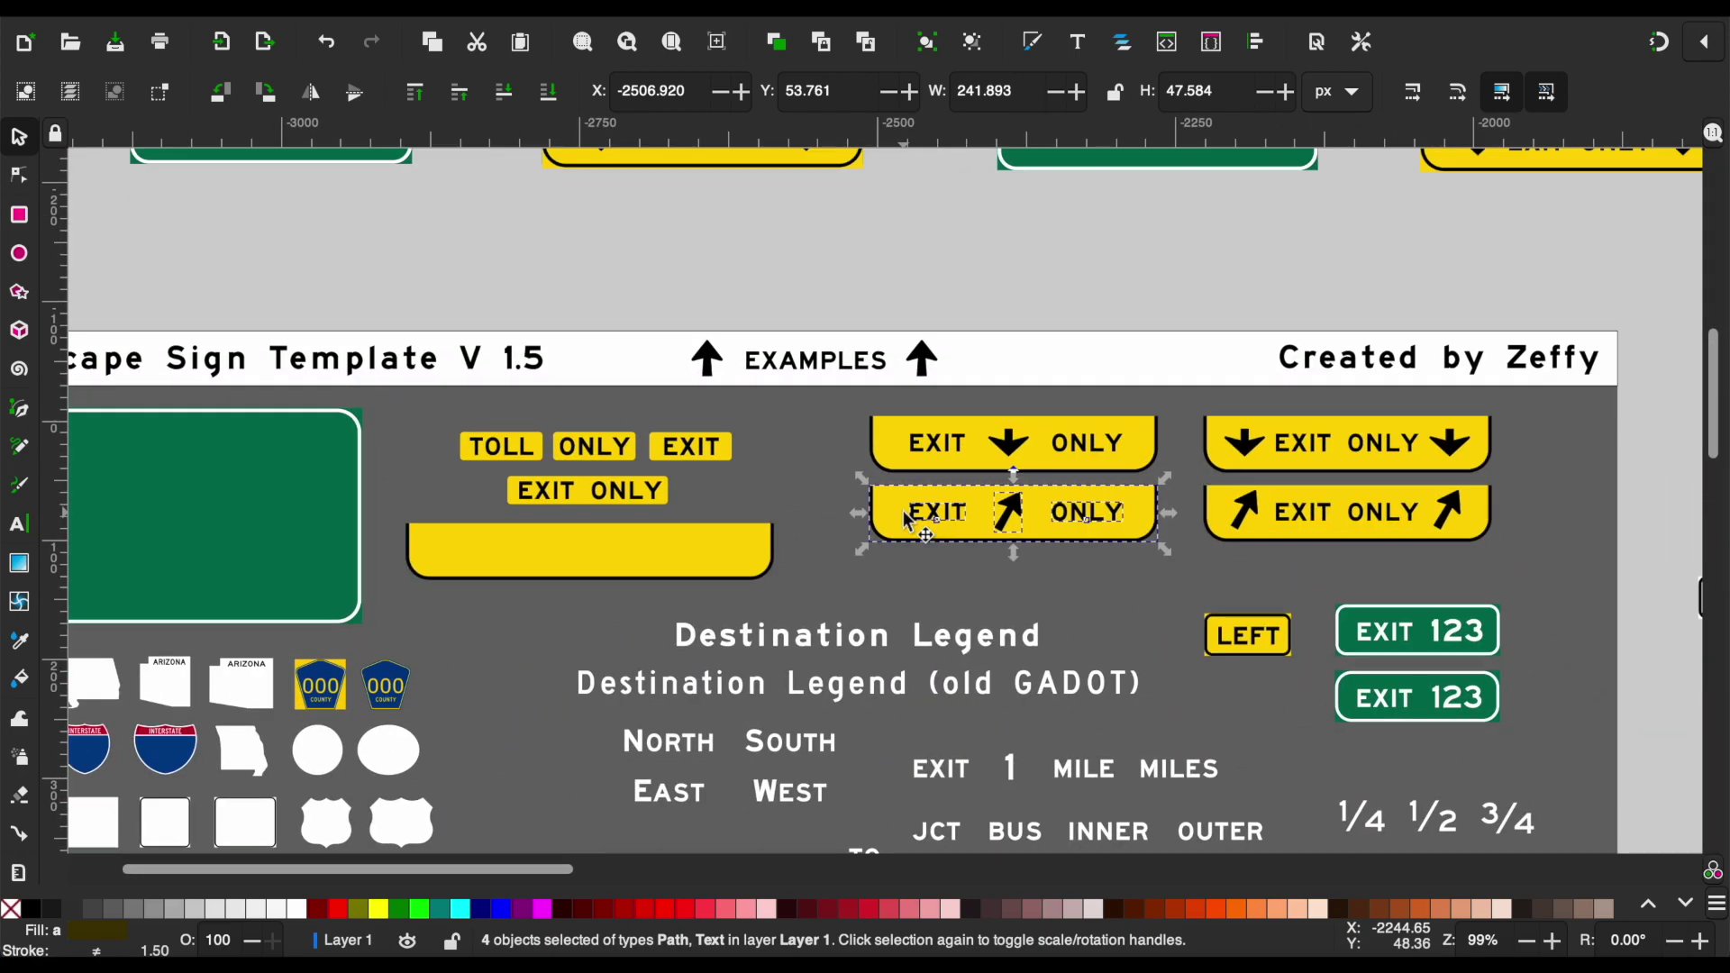
scroll(903, 510, down, 5)
scroll(903, 510, right, 5)
scroll(903, 512, down, 5)
scroll(903, 511, left, 5)
Paste the yellow band and fit it along the bottom of the EXIT 199 sign.
key(ctrl+v)
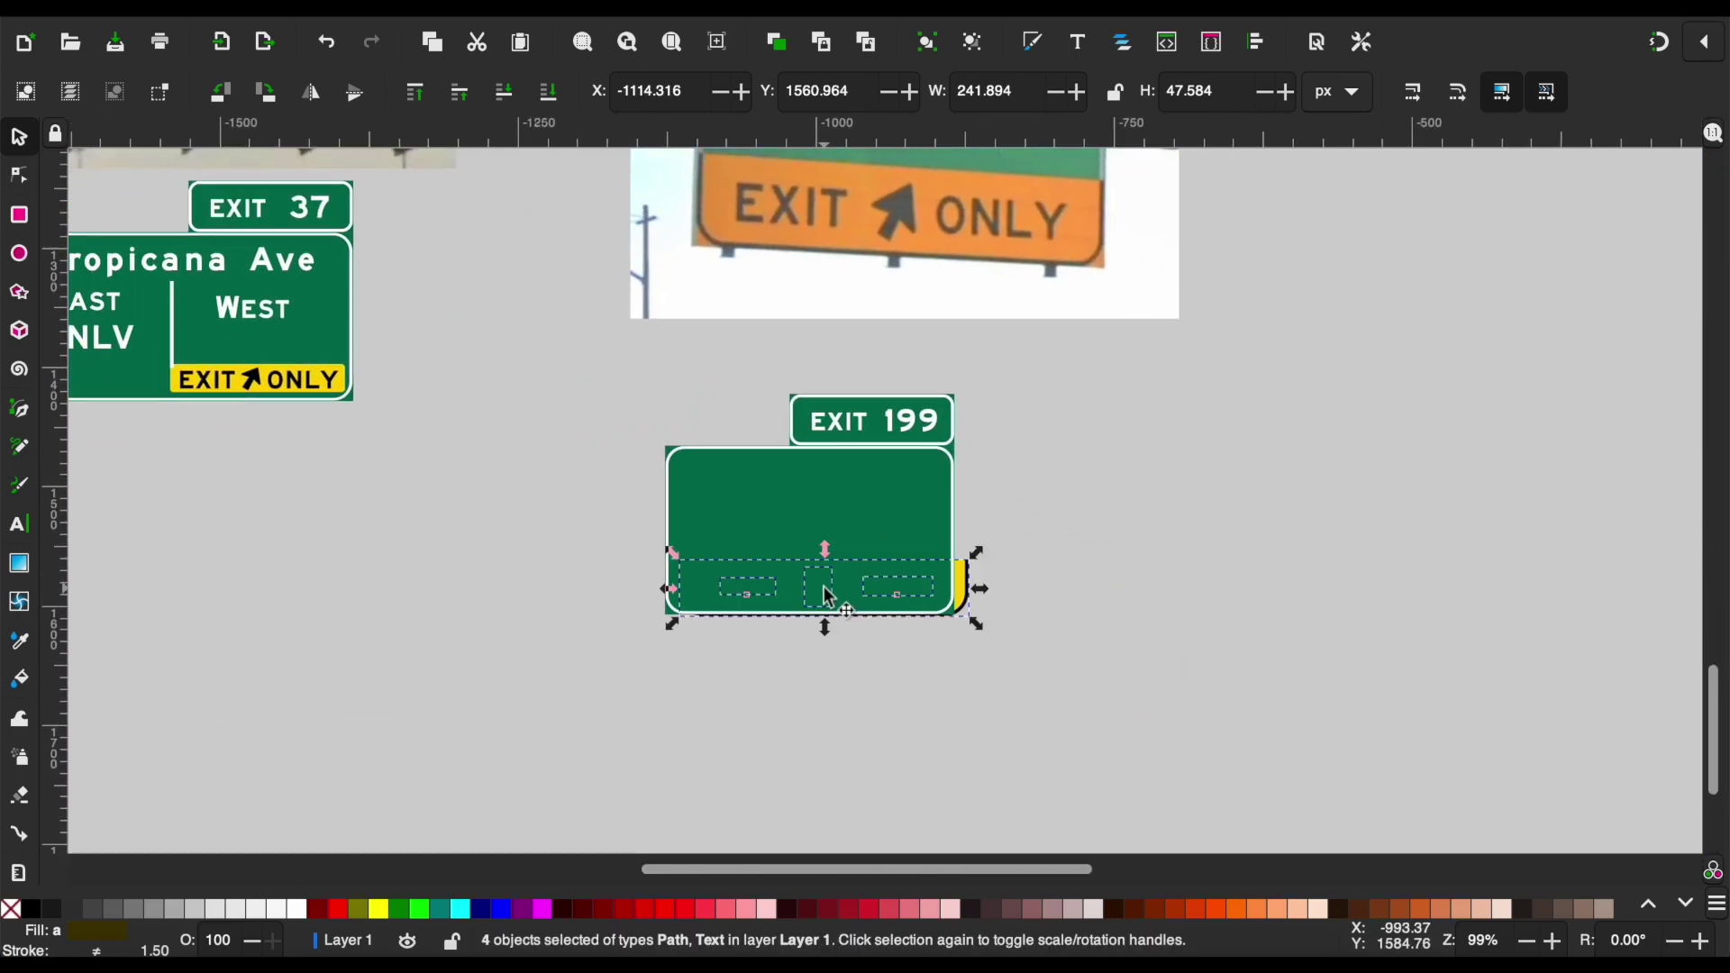
key(Delete)
ctrl+scroll(824, 586, up, 2)
key(ctrl+v)
mouse_move(1565, 579)
mouse_down()
mouse_move(780, 577)
mouse_move(787, 590)
mouse_up()
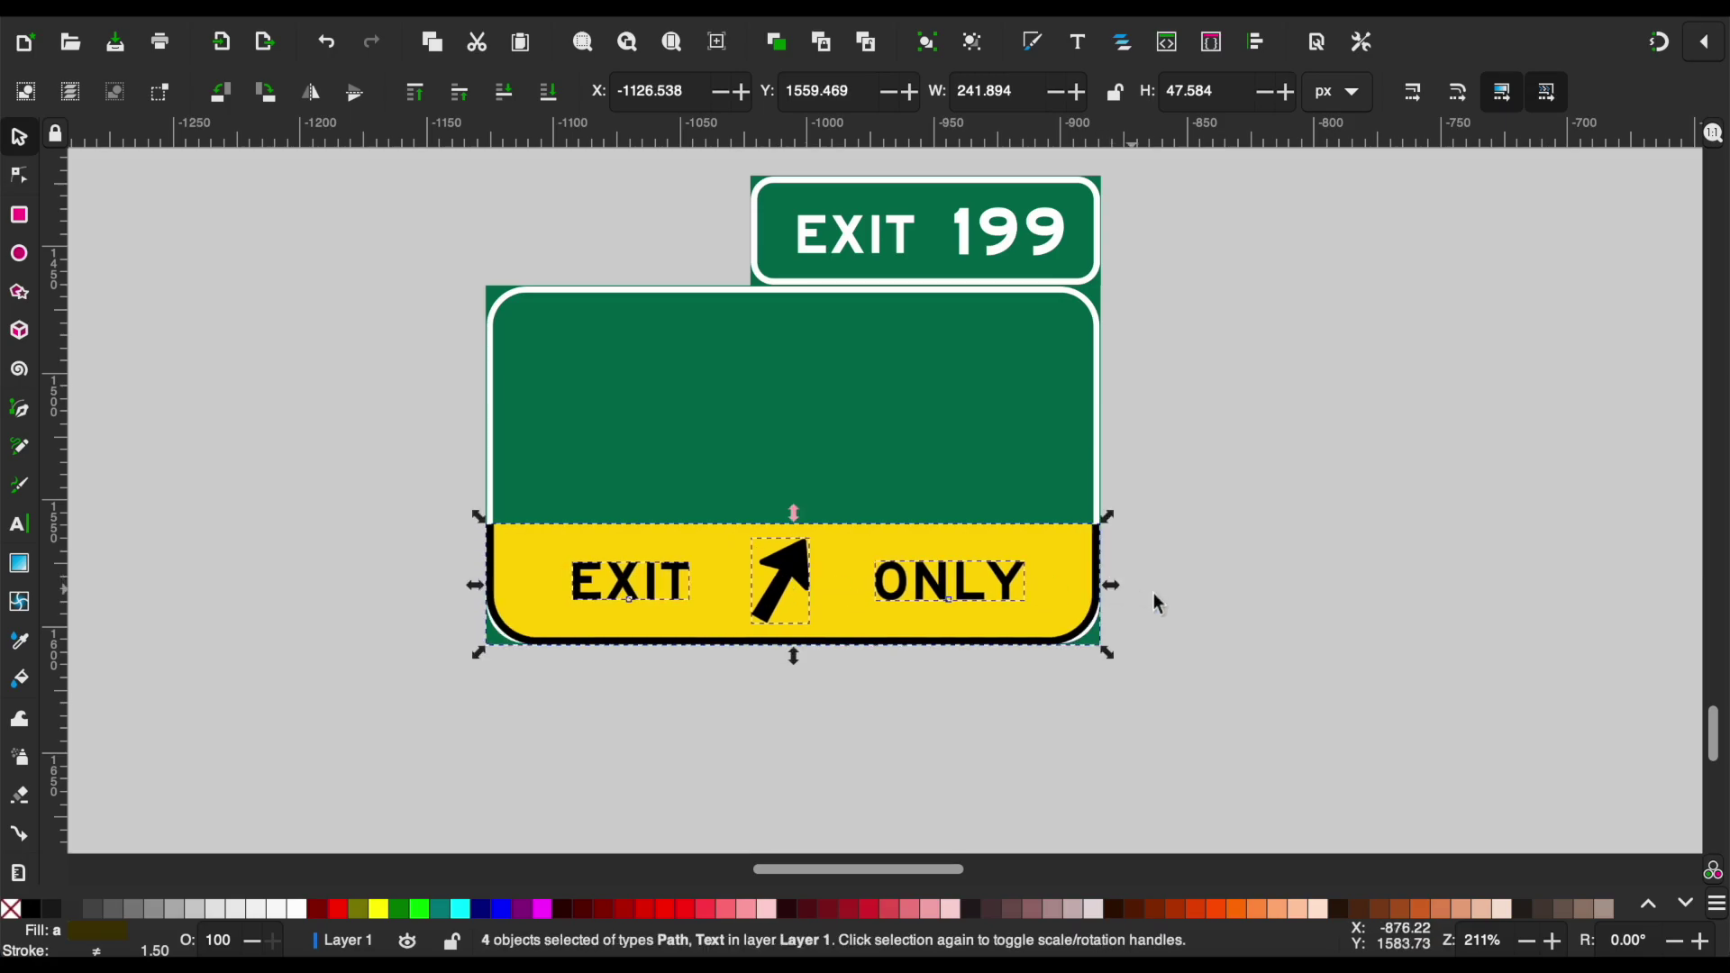
Select the copied Tropicana Ave destination text on the new sign.
ctrl+scroll(1011, 559, down, 1)
ctrl+scroll(1011, 559, down, 1)
scroll(1012, 557, up, 2)
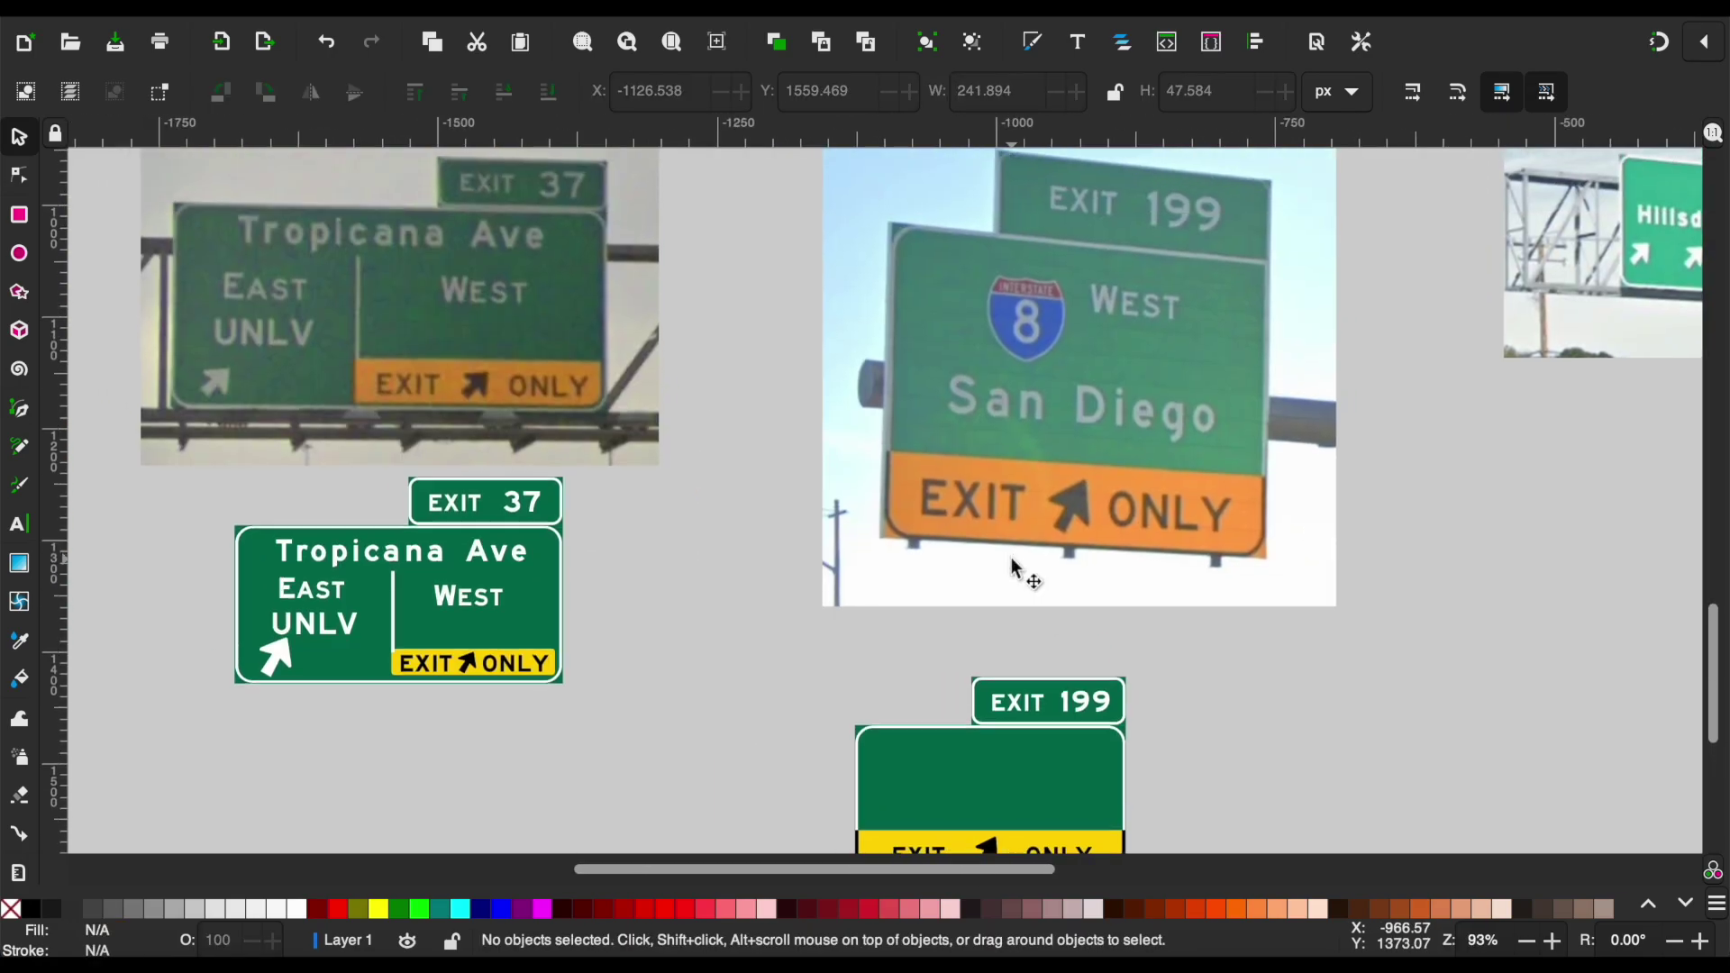
scroll(1011, 557, up, 5)
scroll(1011, 557, left, 5)
scroll(1011, 557, up, 5)
scroll(1012, 557, left, 10)
scroll(1011, 557, down, 10)
scroll(1012, 557, right, 5)
scroll(1011, 557, right, 6)
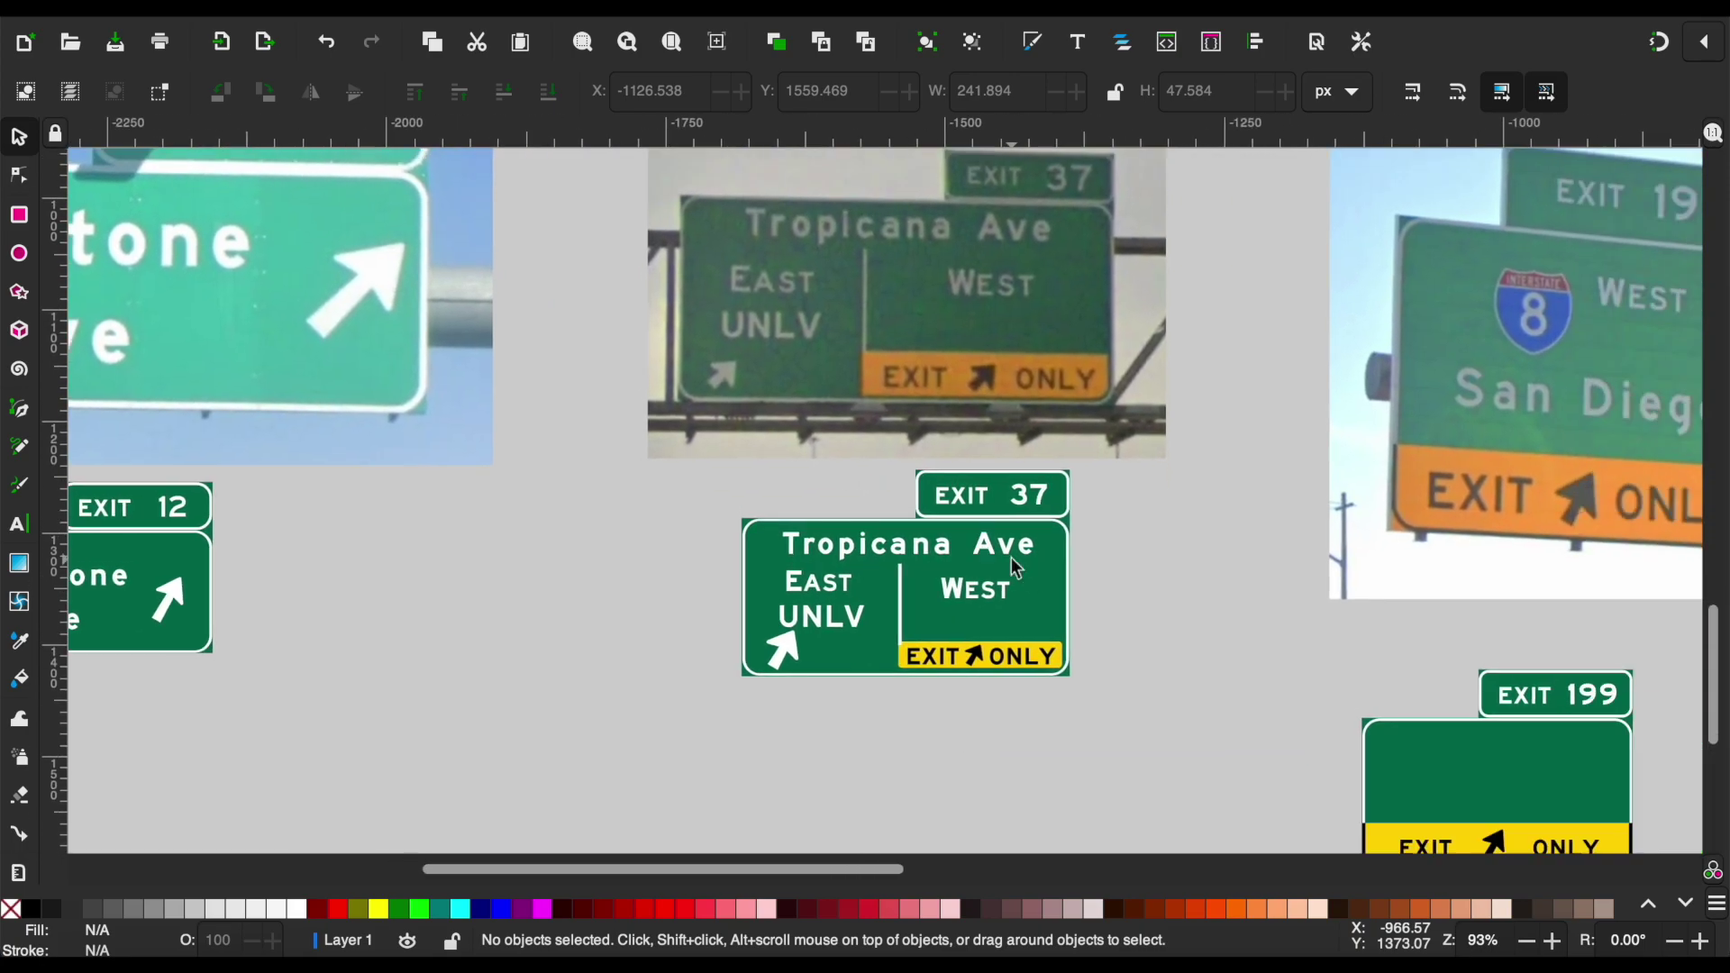
scroll(1011, 557, right, 5)
click(456, 444)
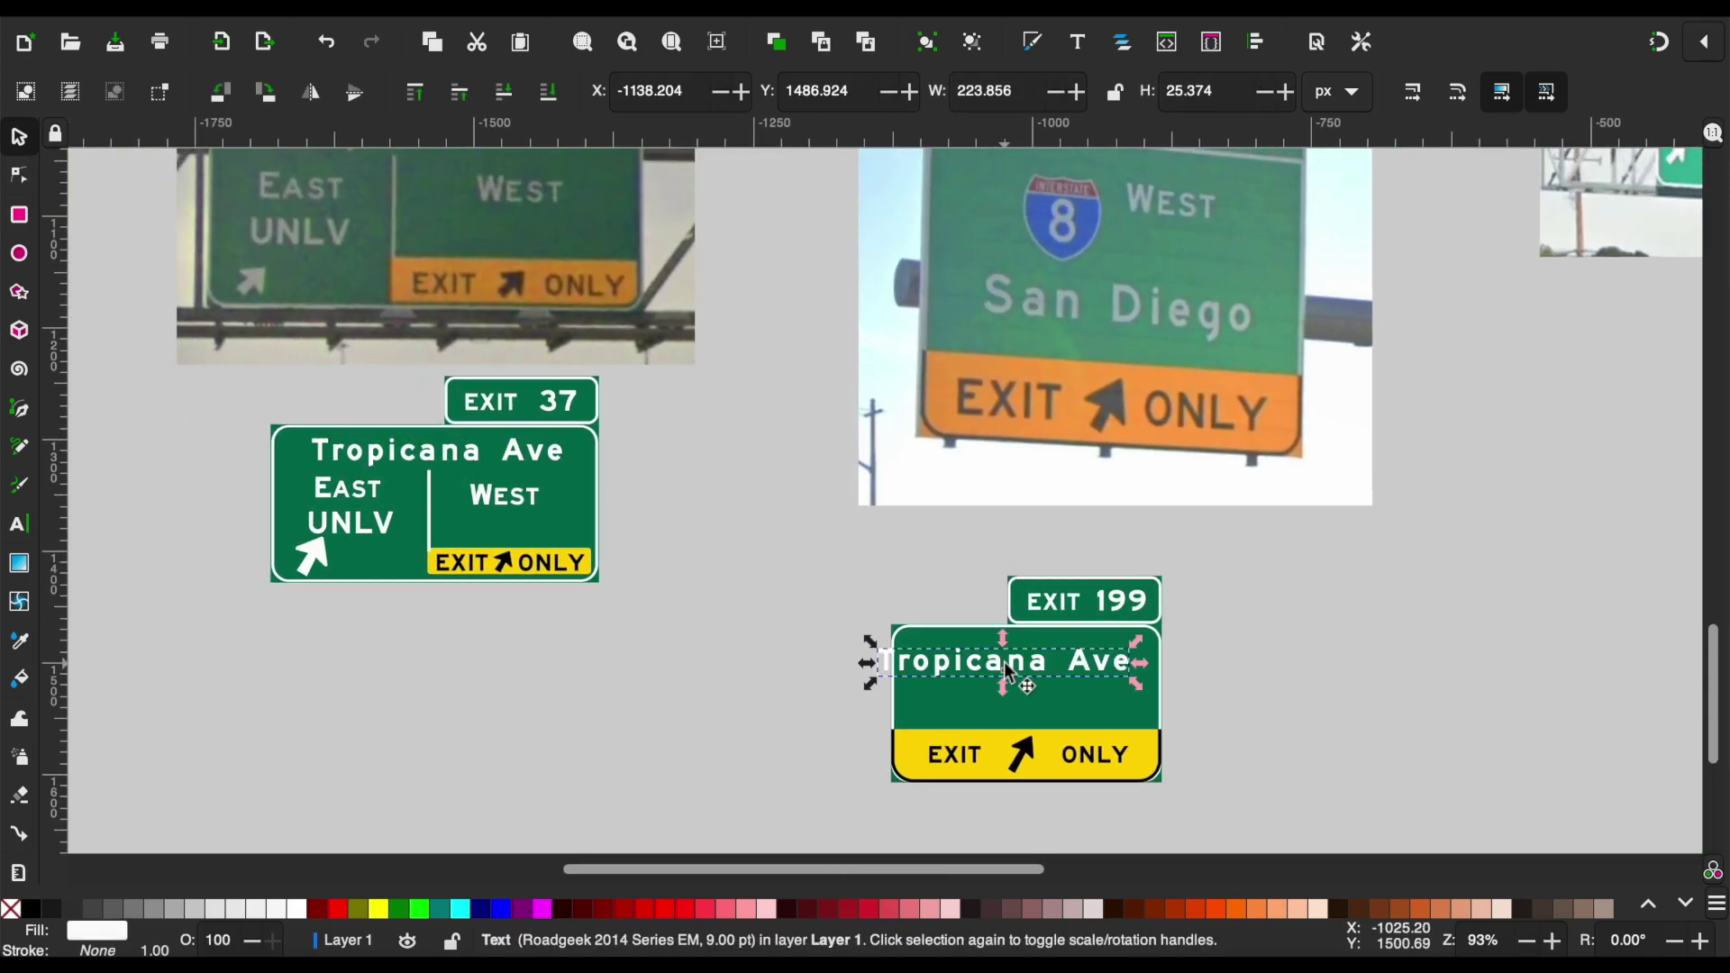
Replace the destination line with San Diego and move it lower on the sign.
triple_click(977, 669)
text(San Diego)
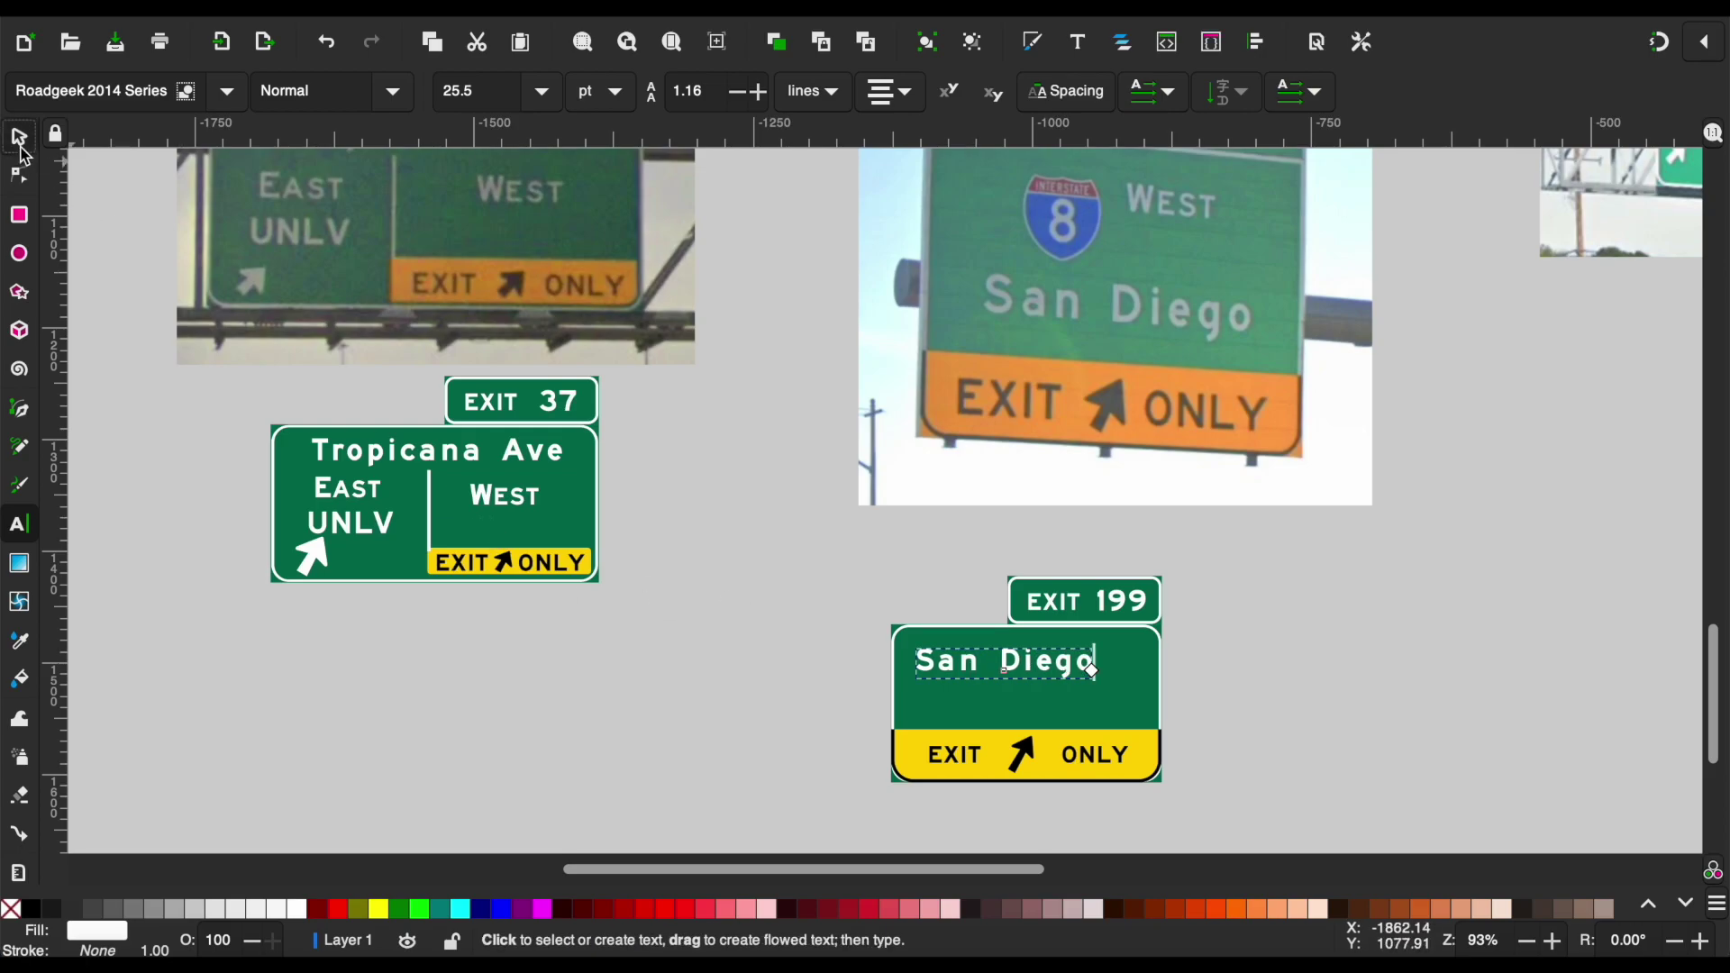
click(20, 140)
scroll(1043, 762, up, 2)
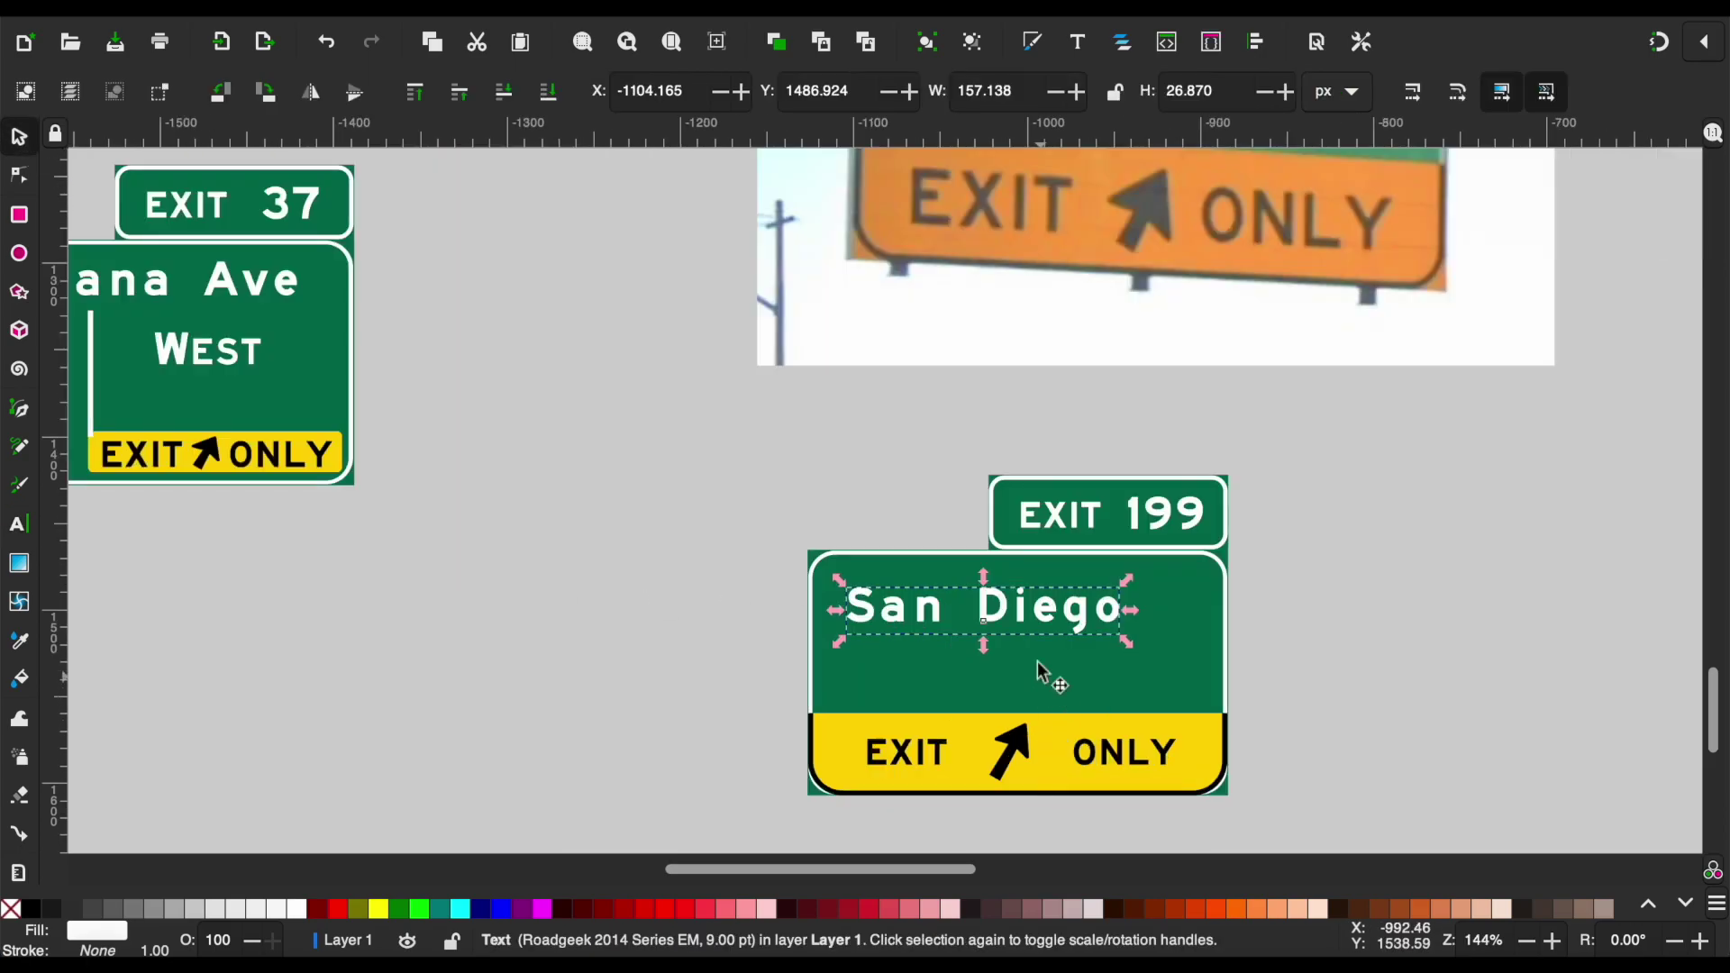
drag(1034, 650, 1060, 699)
click(1252, 630)
Copy WEST from the Tropicana sign onto the San Diego sign.
scroll(1252, 630, down, 3)
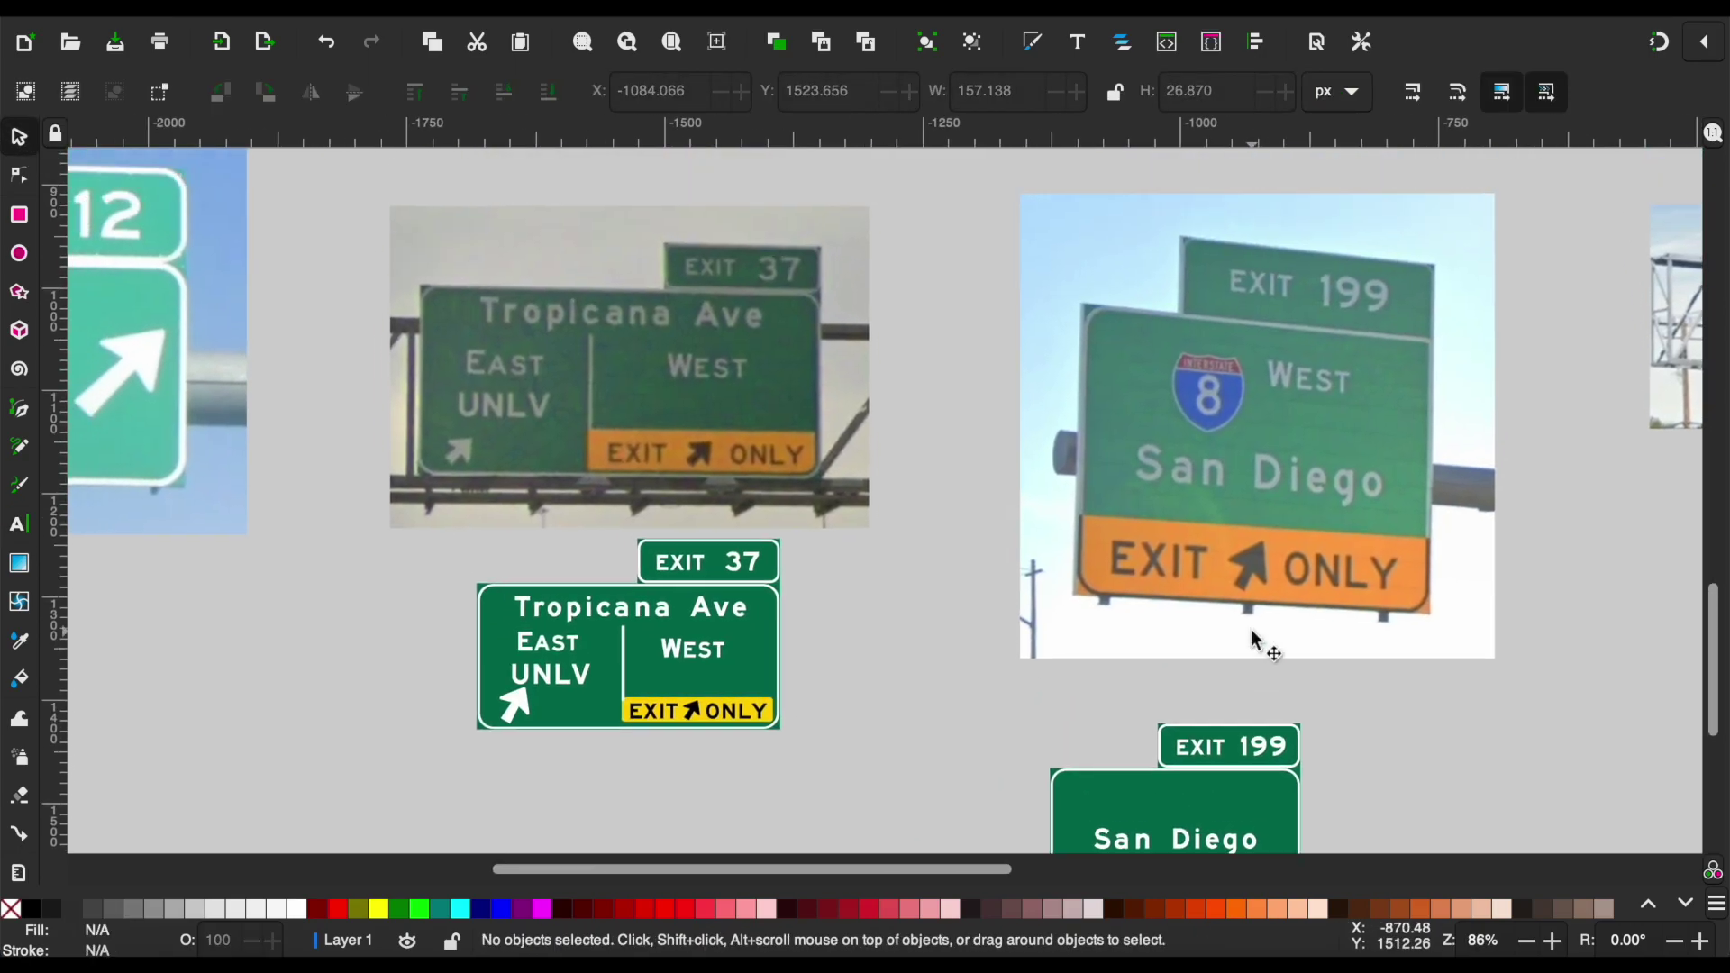
scroll(1109, 631, left, 5)
click(1114, 642)
key(ctrl+c)
scroll(1044, 649, right, 5)
key(ctrl+v)
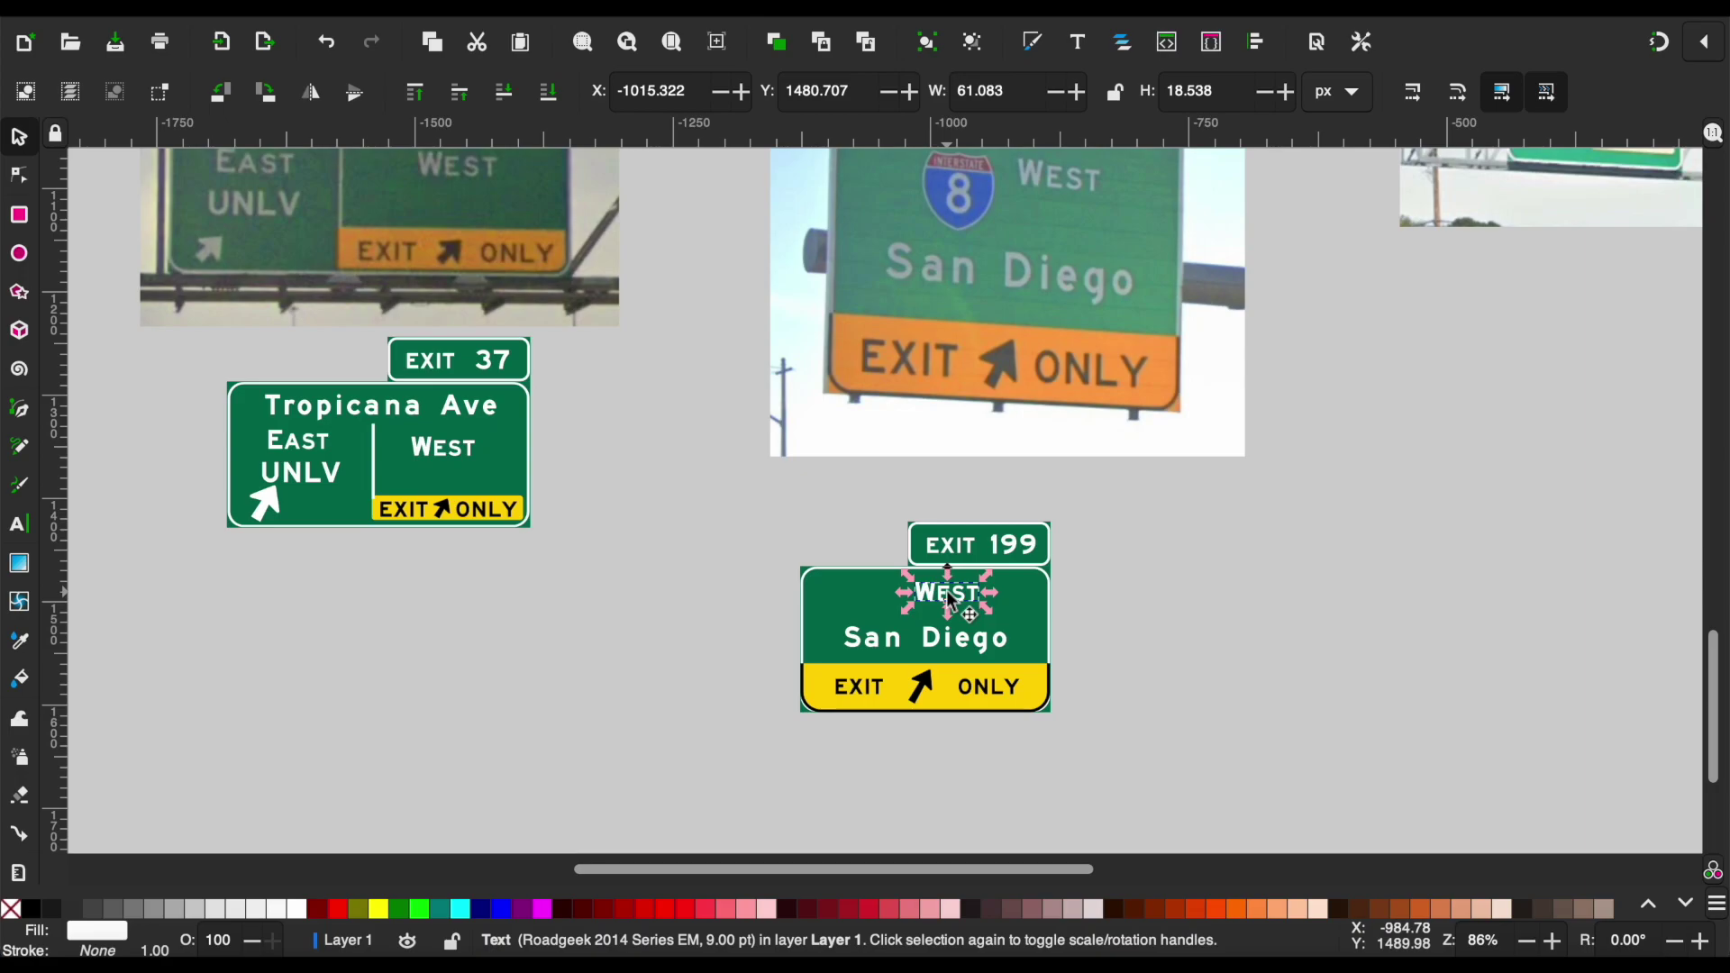
scroll(938, 602, up, 2)
click(1374, 585)
Position the pasted interstate shield to the left of WEST.
scroll(1374, 586, down, 3)
scroll(1372, 586, down, 3)
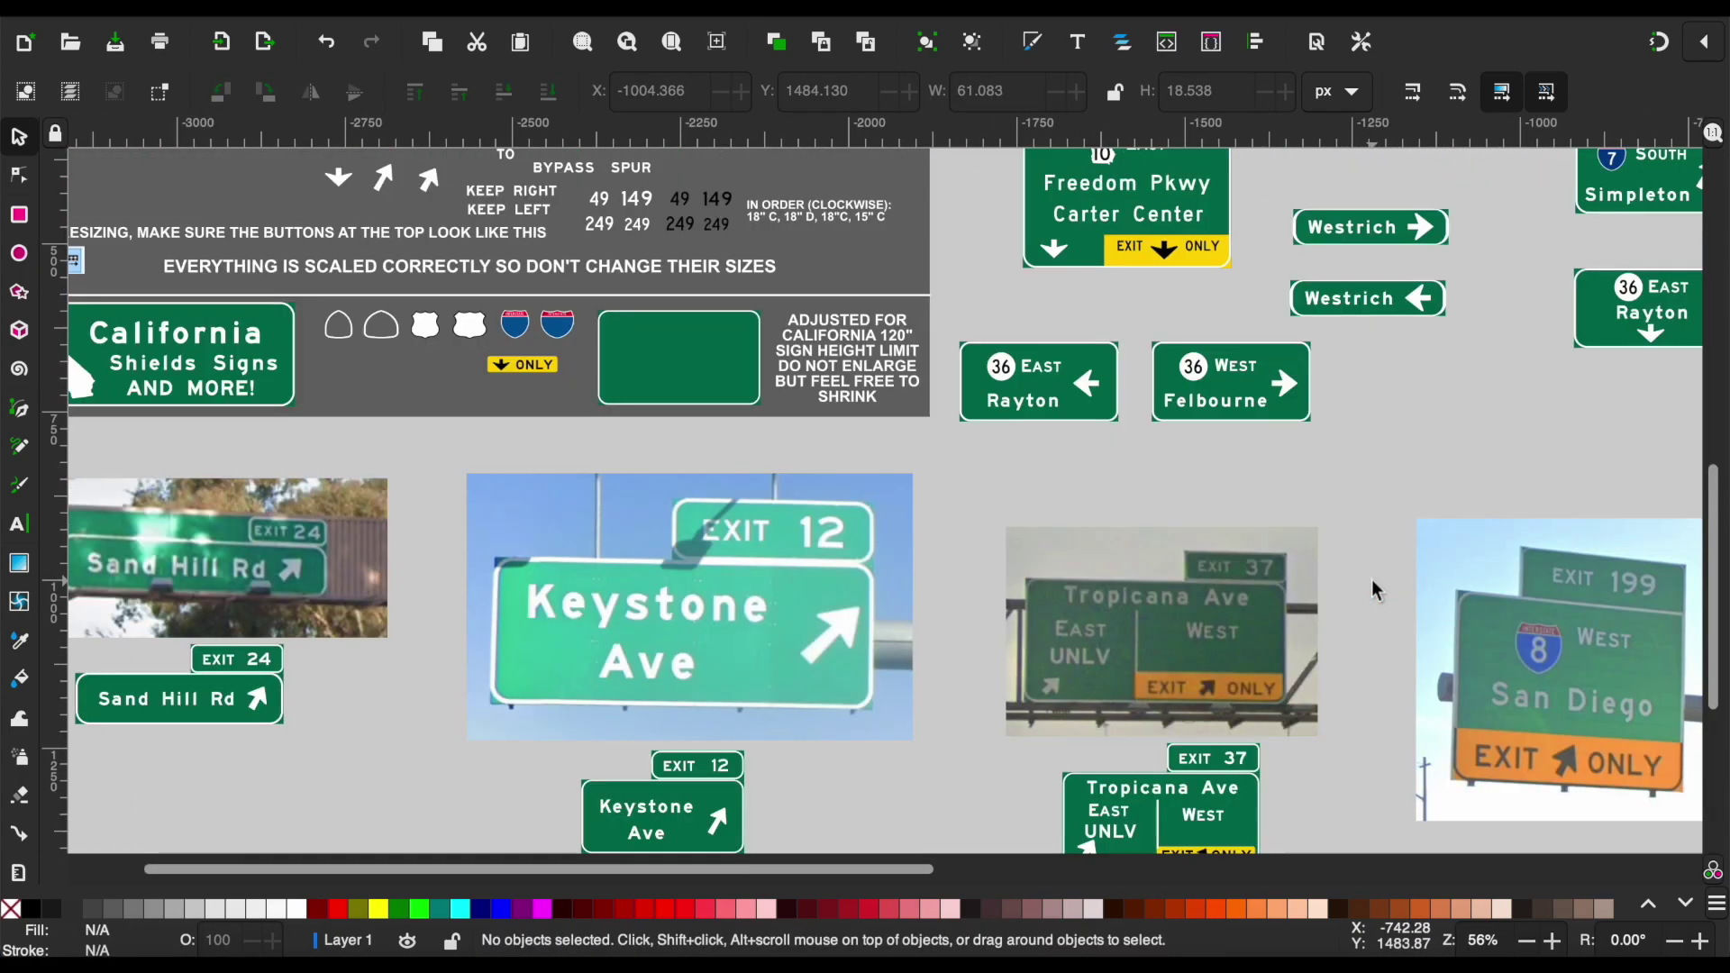
scroll(1352, 577, up, 3)
scroll(577, 403, up, 5)
scroll(501, 523, right, 3)
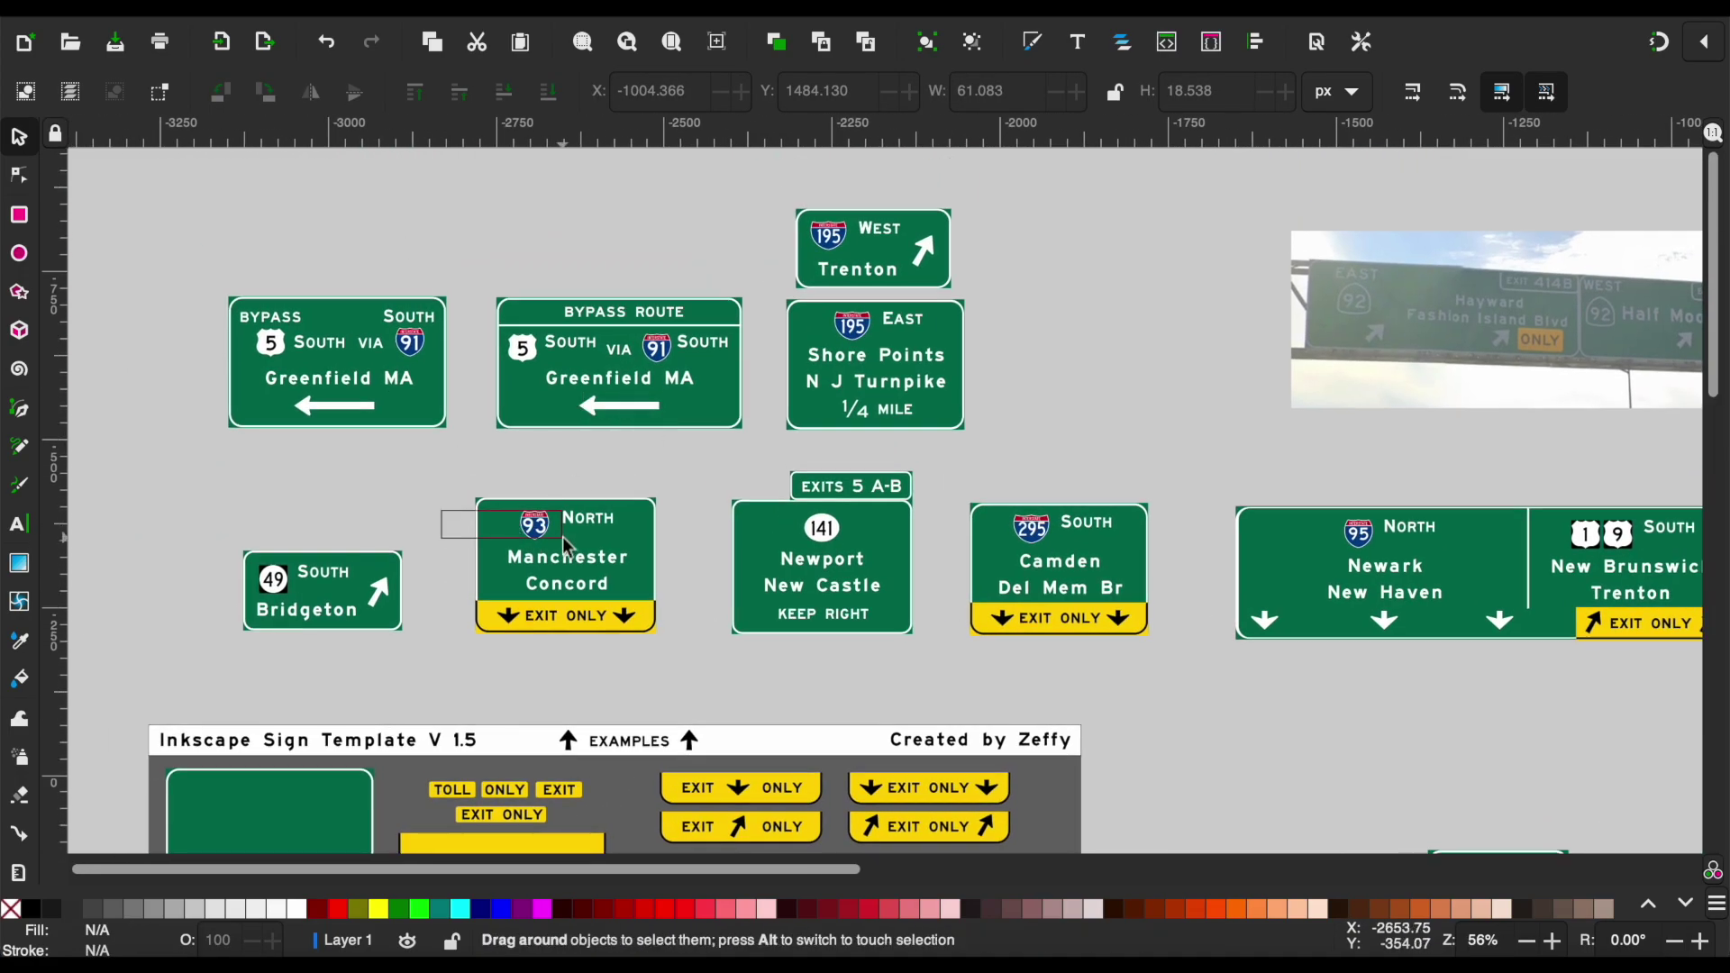
scroll(566, 557, down, 1)
scroll(846, 521, down, 9)
scroll(847, 521, right, 5)
scroll(1037, 304, down, 8)
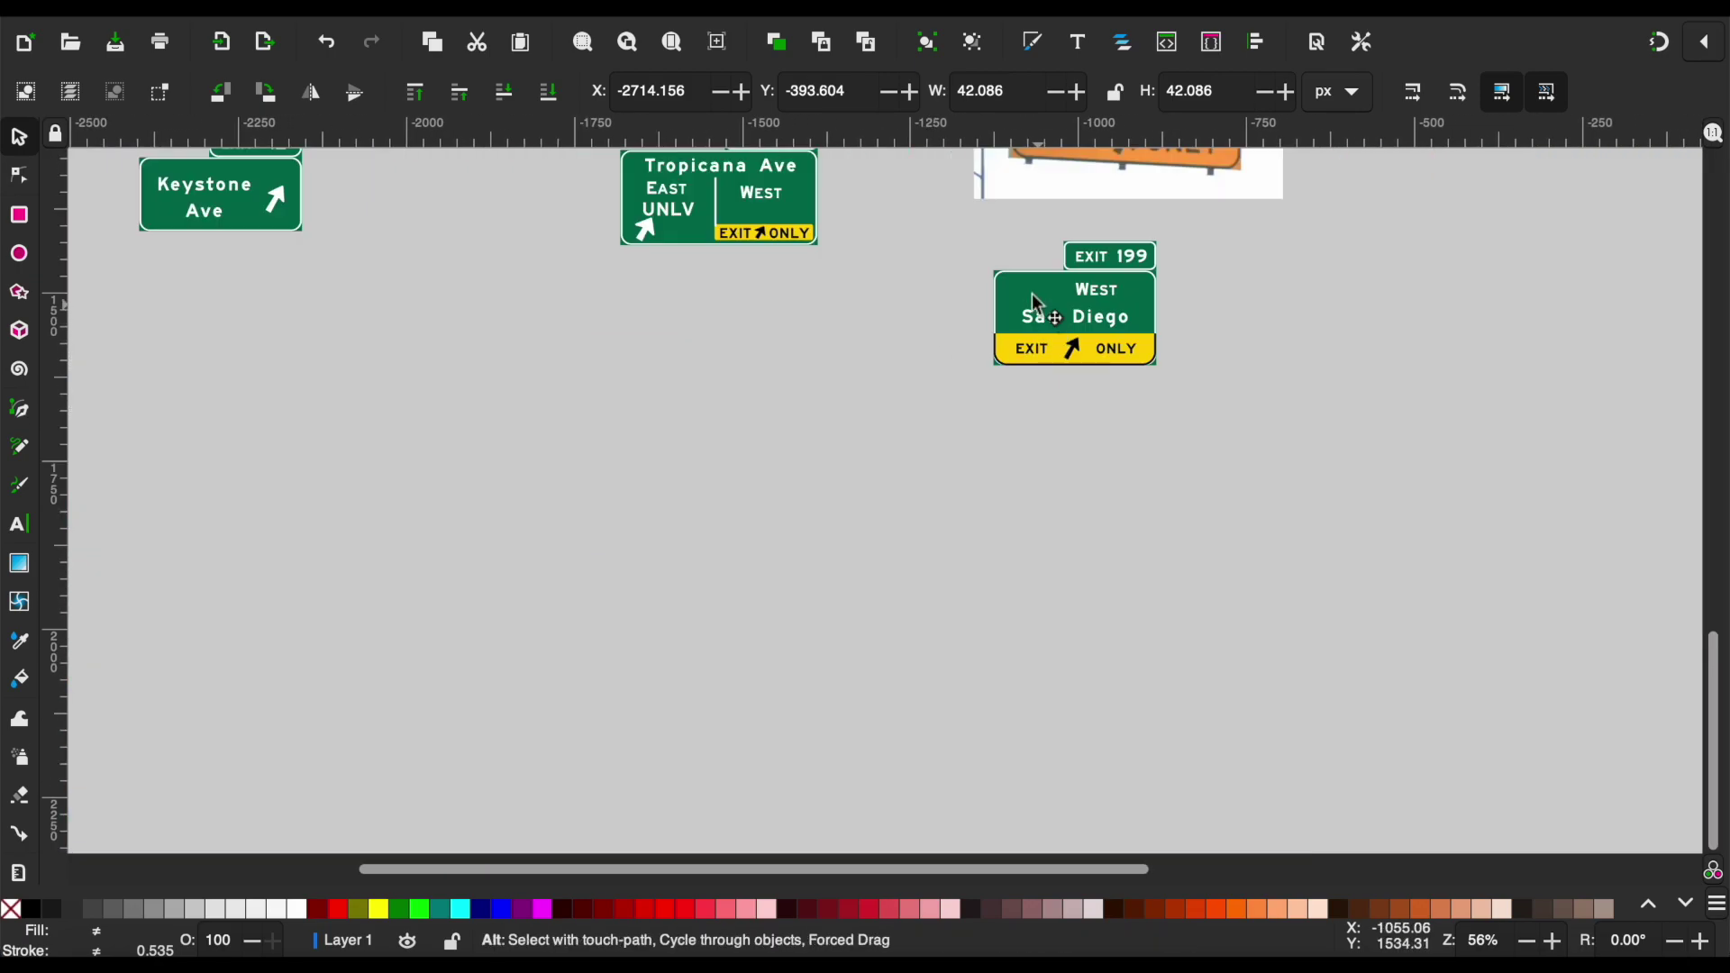
scroll(1025, 293, up, 2)
scroll(1019, 281, up, 2)
click(852, 325)
drag(852, 324, 1151, 314)
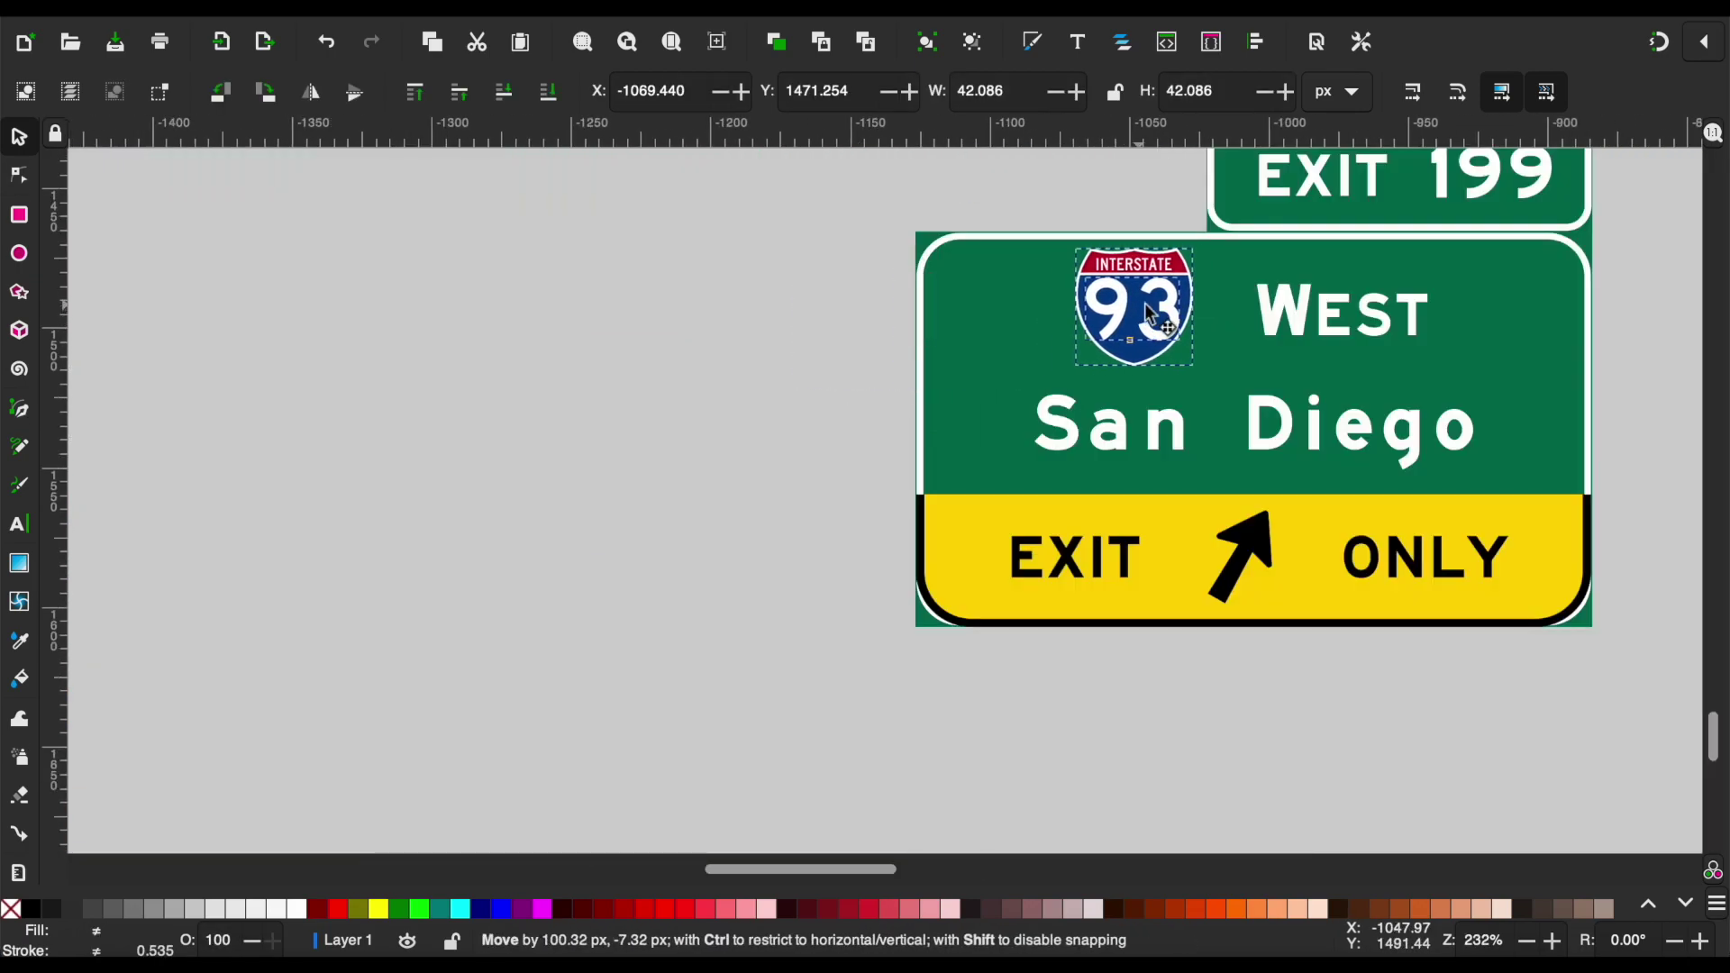
Change the shield's route number to 8.
double_click(1180, 322)
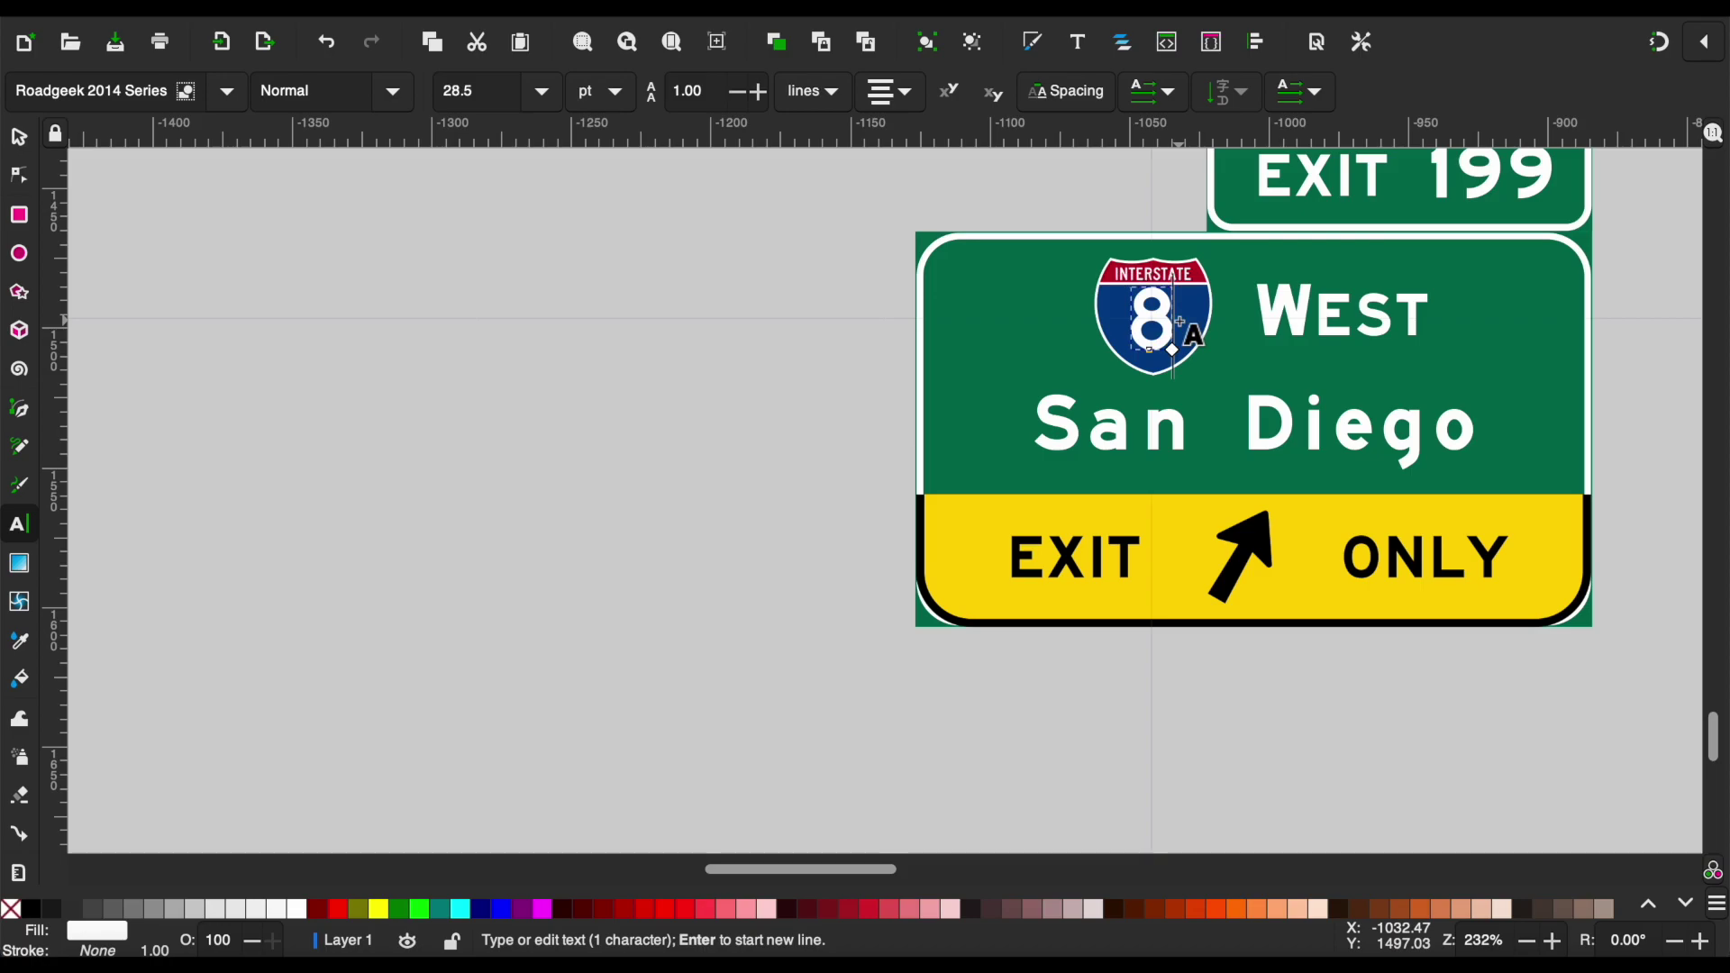
click(19, 137)
click(643, 327)
scroll(643, 327, right, 2)
scroll(643, 327, up, 2)
scroll(644, 327, down, 1)
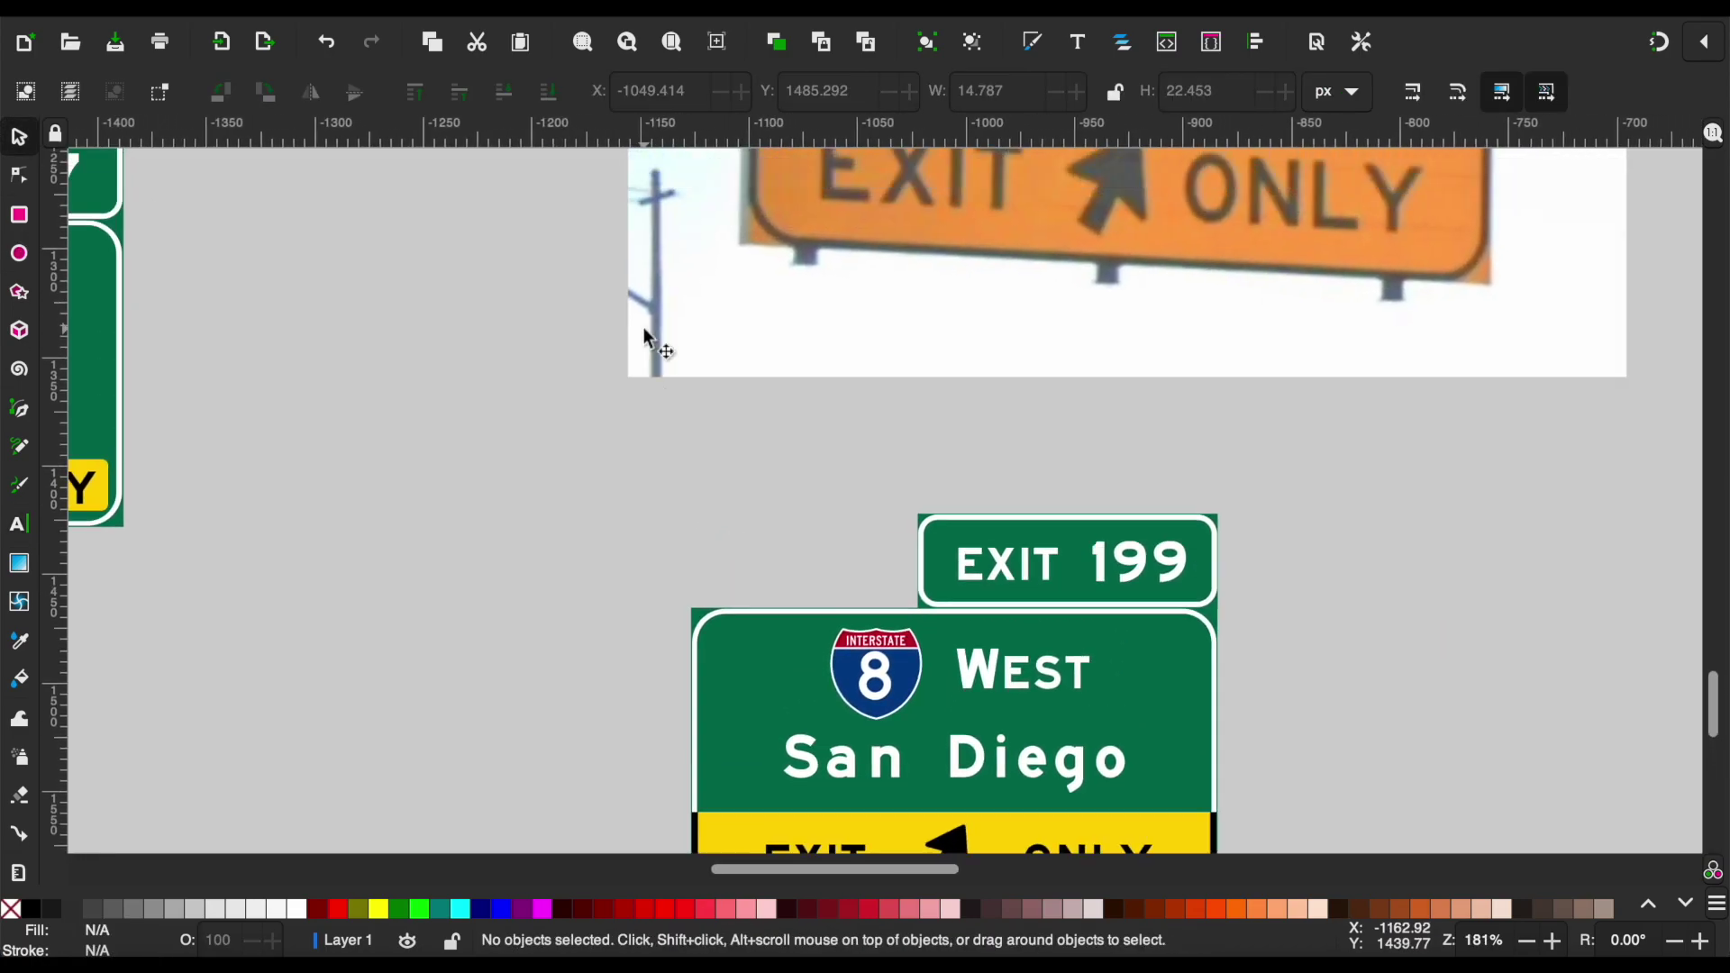
scroll(644, 327, up, 6)
scroll(643, 330, down, 4)
scroll(644, 329, left, 10)
scroll(644, 330, up, 3)
Move a blank green panel beside the Hillsdale photo.
scroll(856, 423, right, 3)
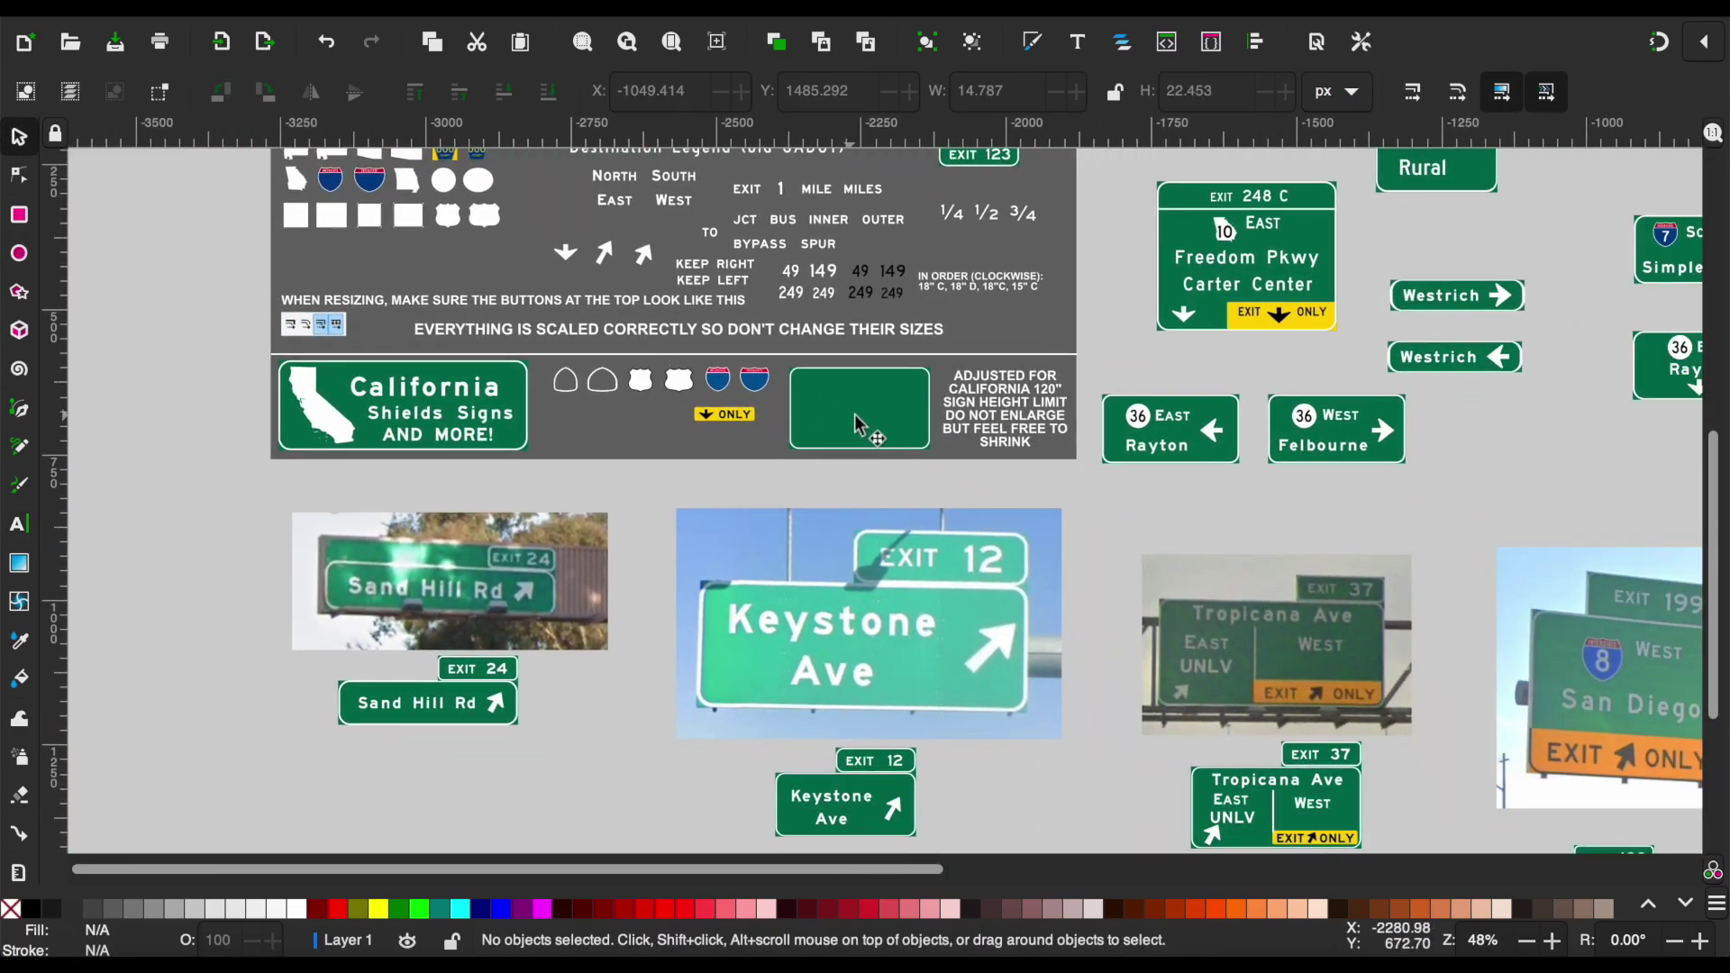
drag(864, 415, 982, 442)
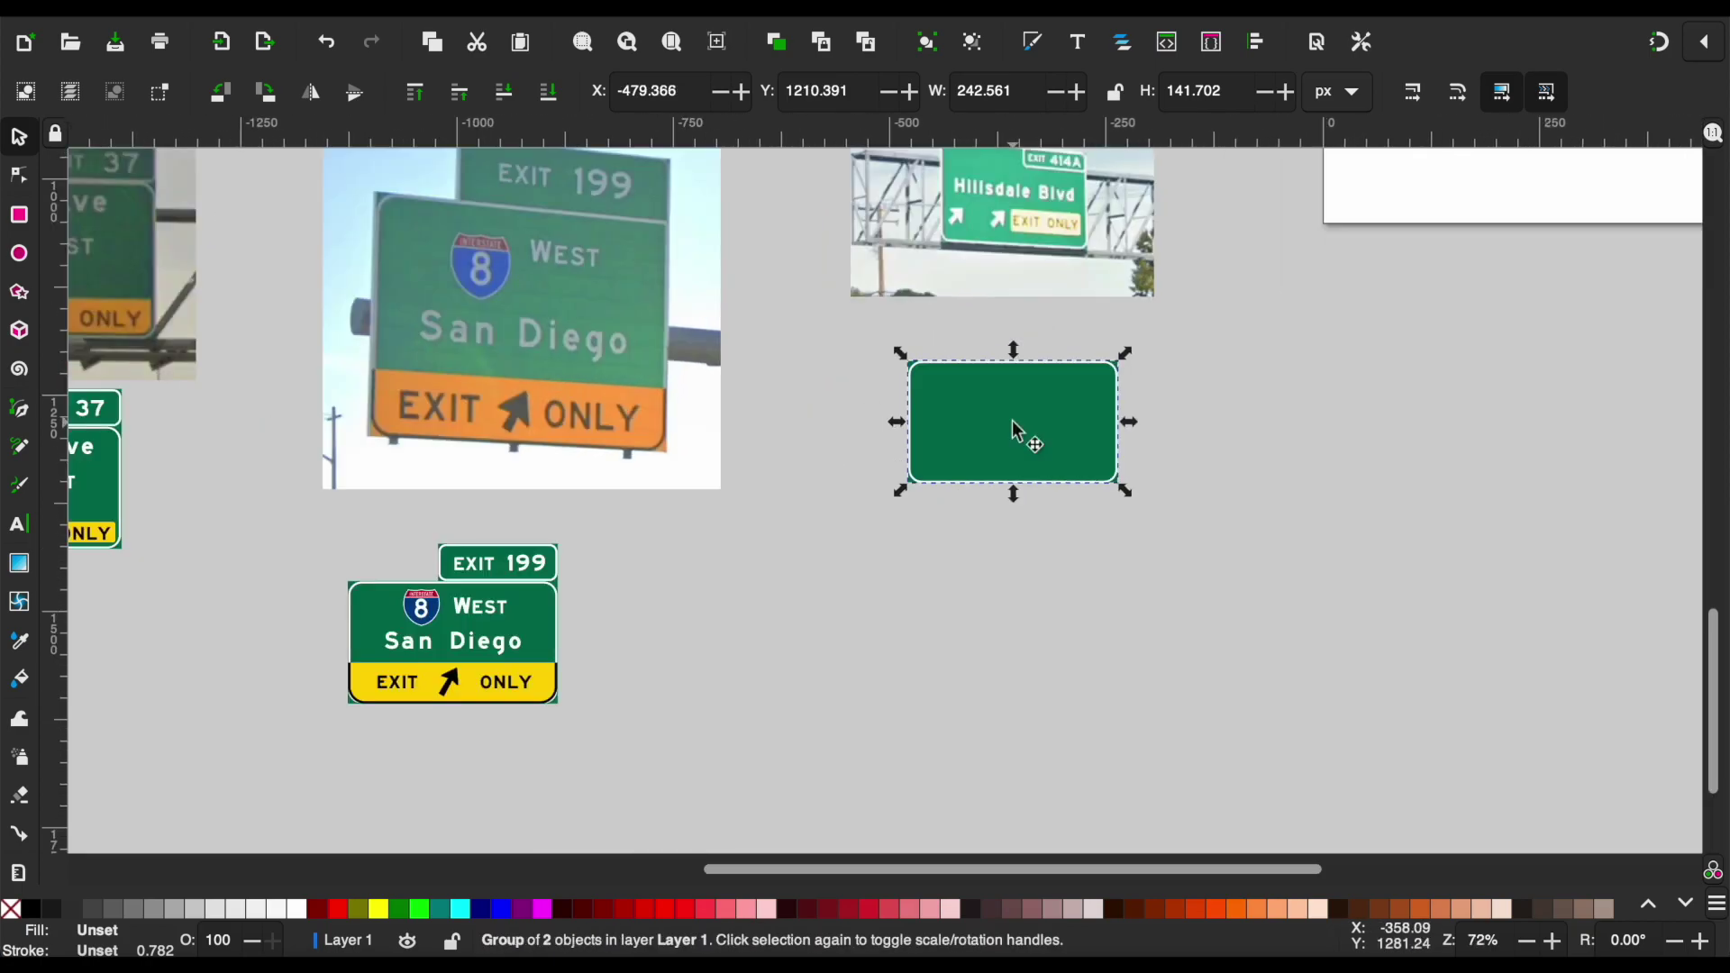
scroll(985, 441, left, 10)
scroll(923, 434, down, 3)
scroll(922, 434, right, 5)
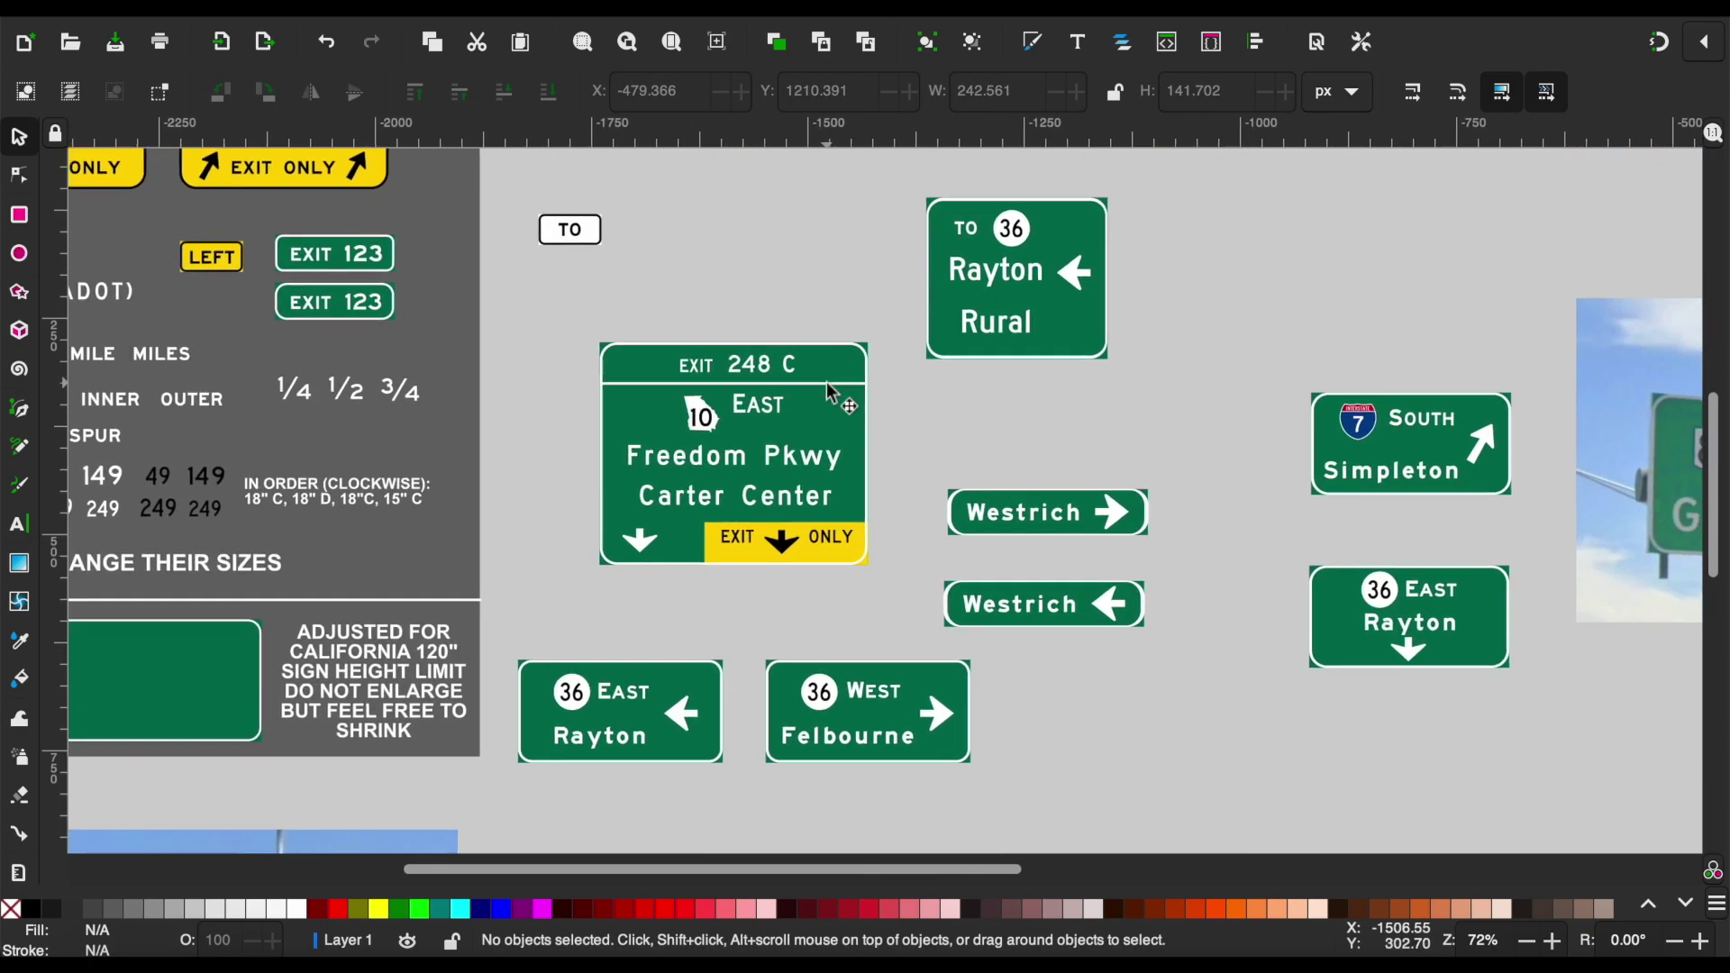
scroll(993, 446, left, 7)
ctrl+scroll(992, 444, up, 3)
Paste the EXIT 123 tab from the template onto the top of the new panel.
drag(1263, 521, 1264, 523)
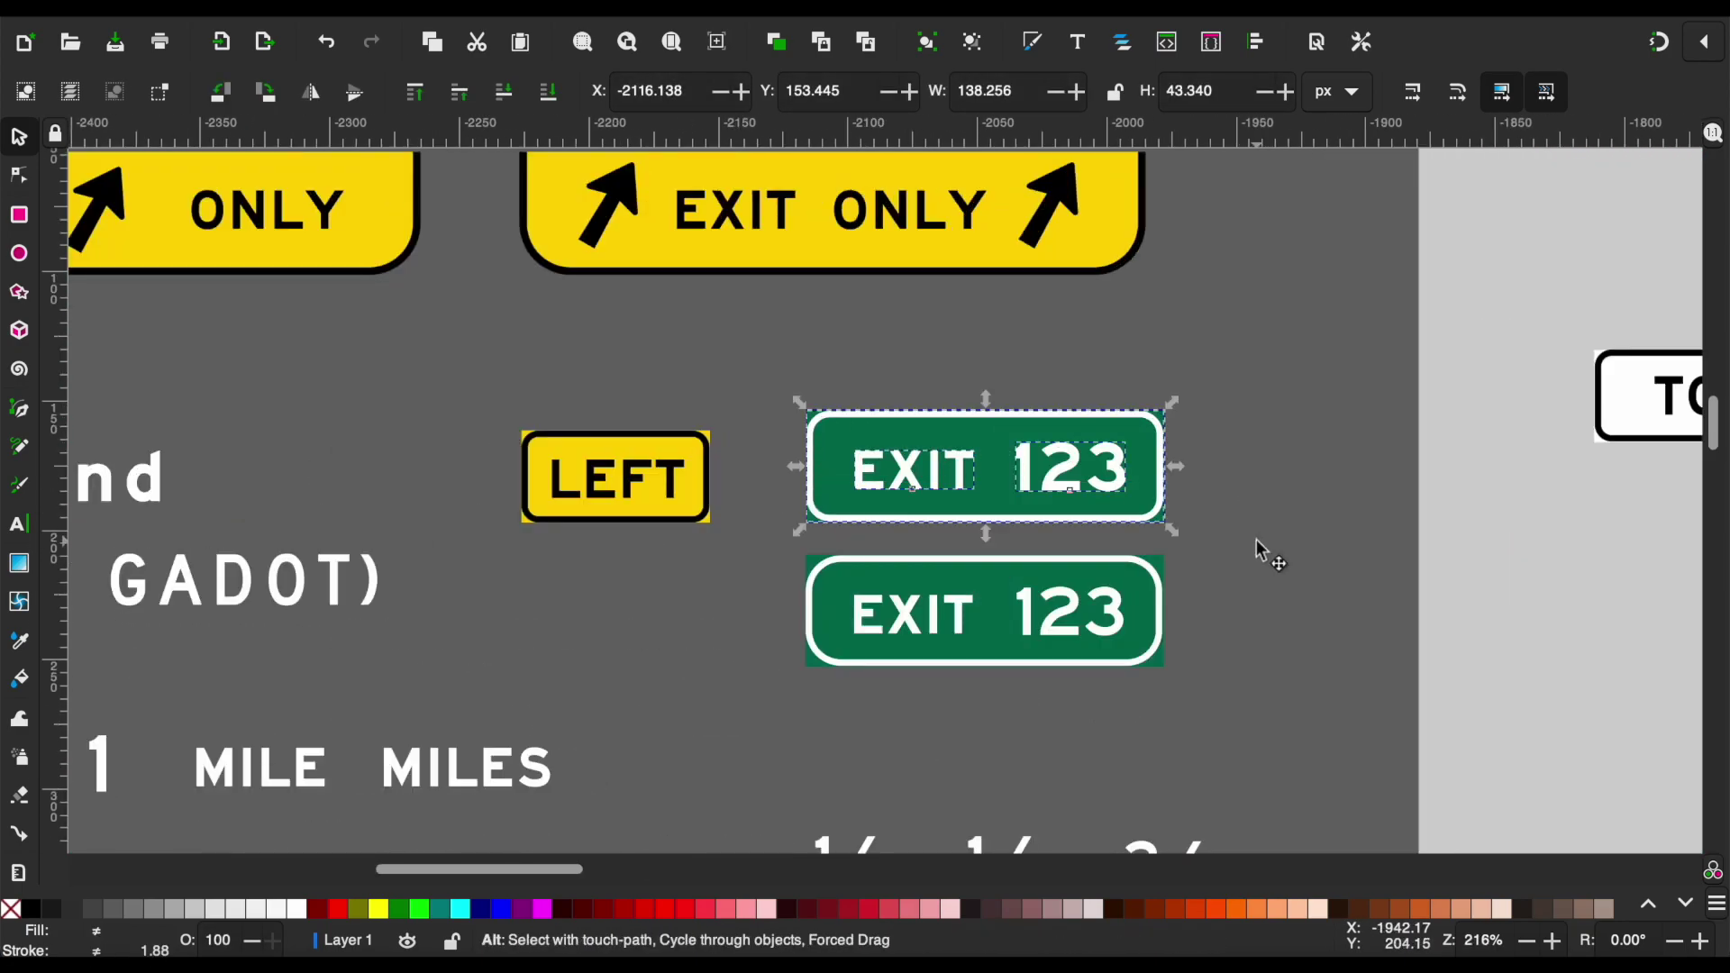
ctrl+scroll(1257, 539, down, 3)
ctrl+scroll(1256, 539, down, 3)
scroll(1256, 539, left, 5)
key(ctrl+v)
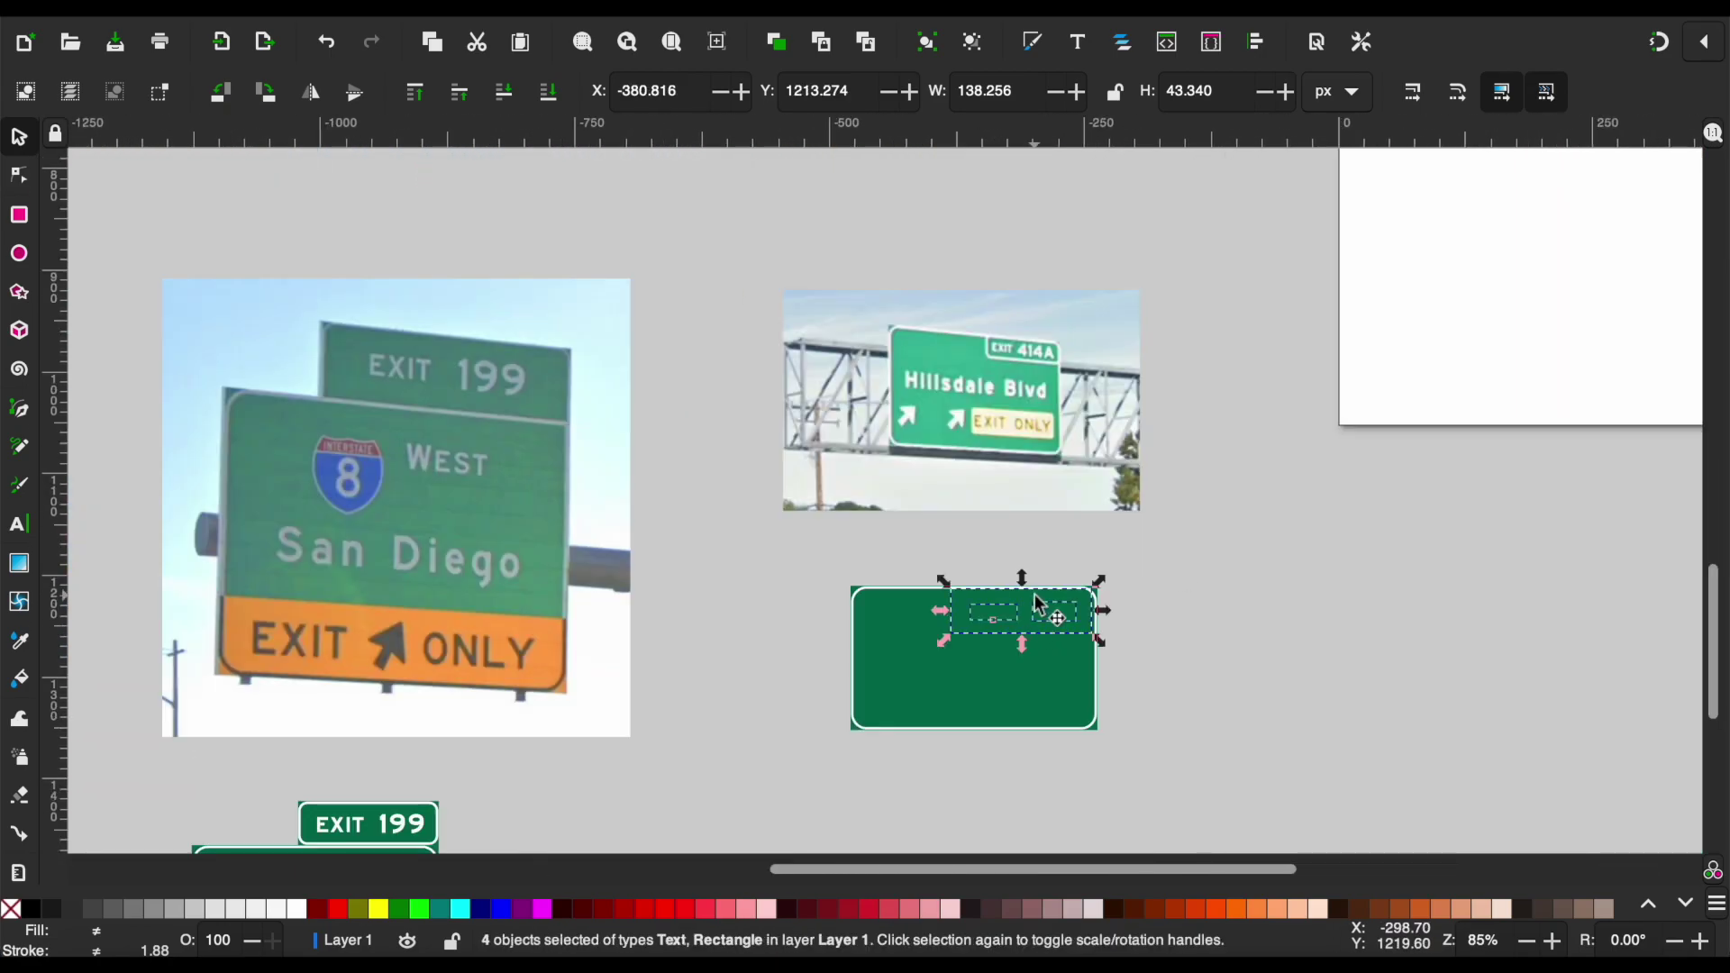
ctrl+scroll(1027, 631, up, 4)
mouse_move(1045, 613)
mouse_down()
mouse_move(1059, 532)
mouse_move(1271, 616)
mouse_up()
ctrl+scroll(1059, 532, up, 1)
ctrl+scroll(1262, 630, up, 4)
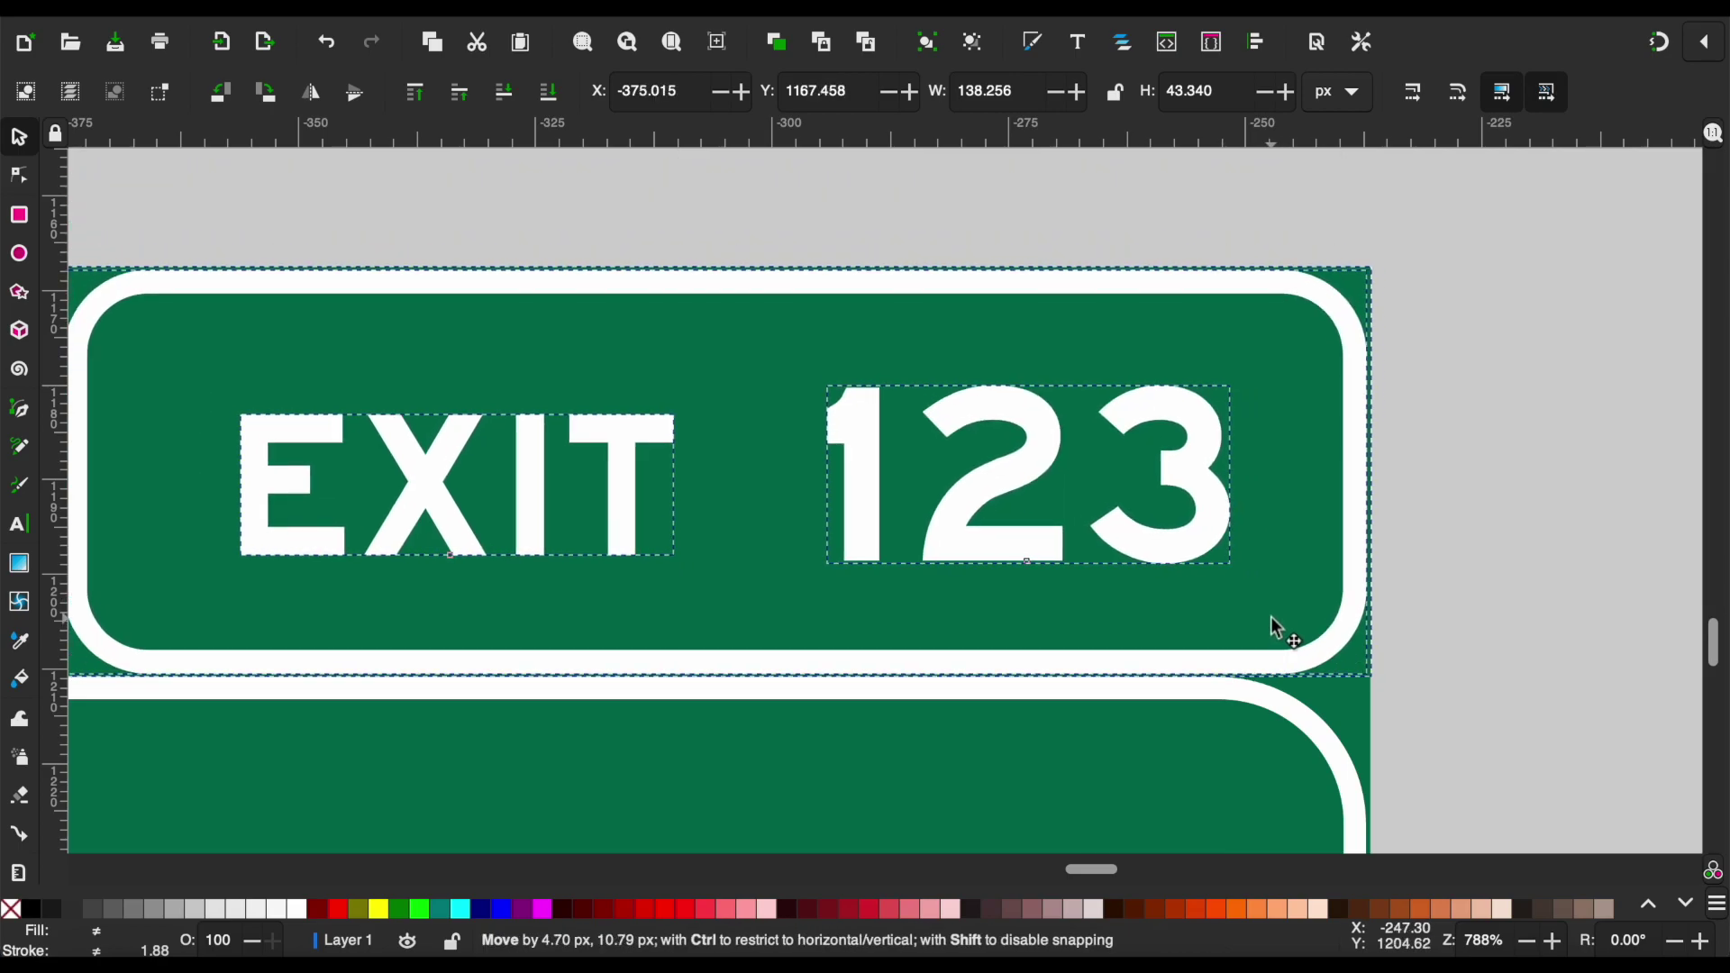
click(1488, 643)
ctrl+scroll(1487, 644, down, 1)
Change the exit number to 414A and shift it left to fit the tab.
double_click(1258, 520)
text(414)
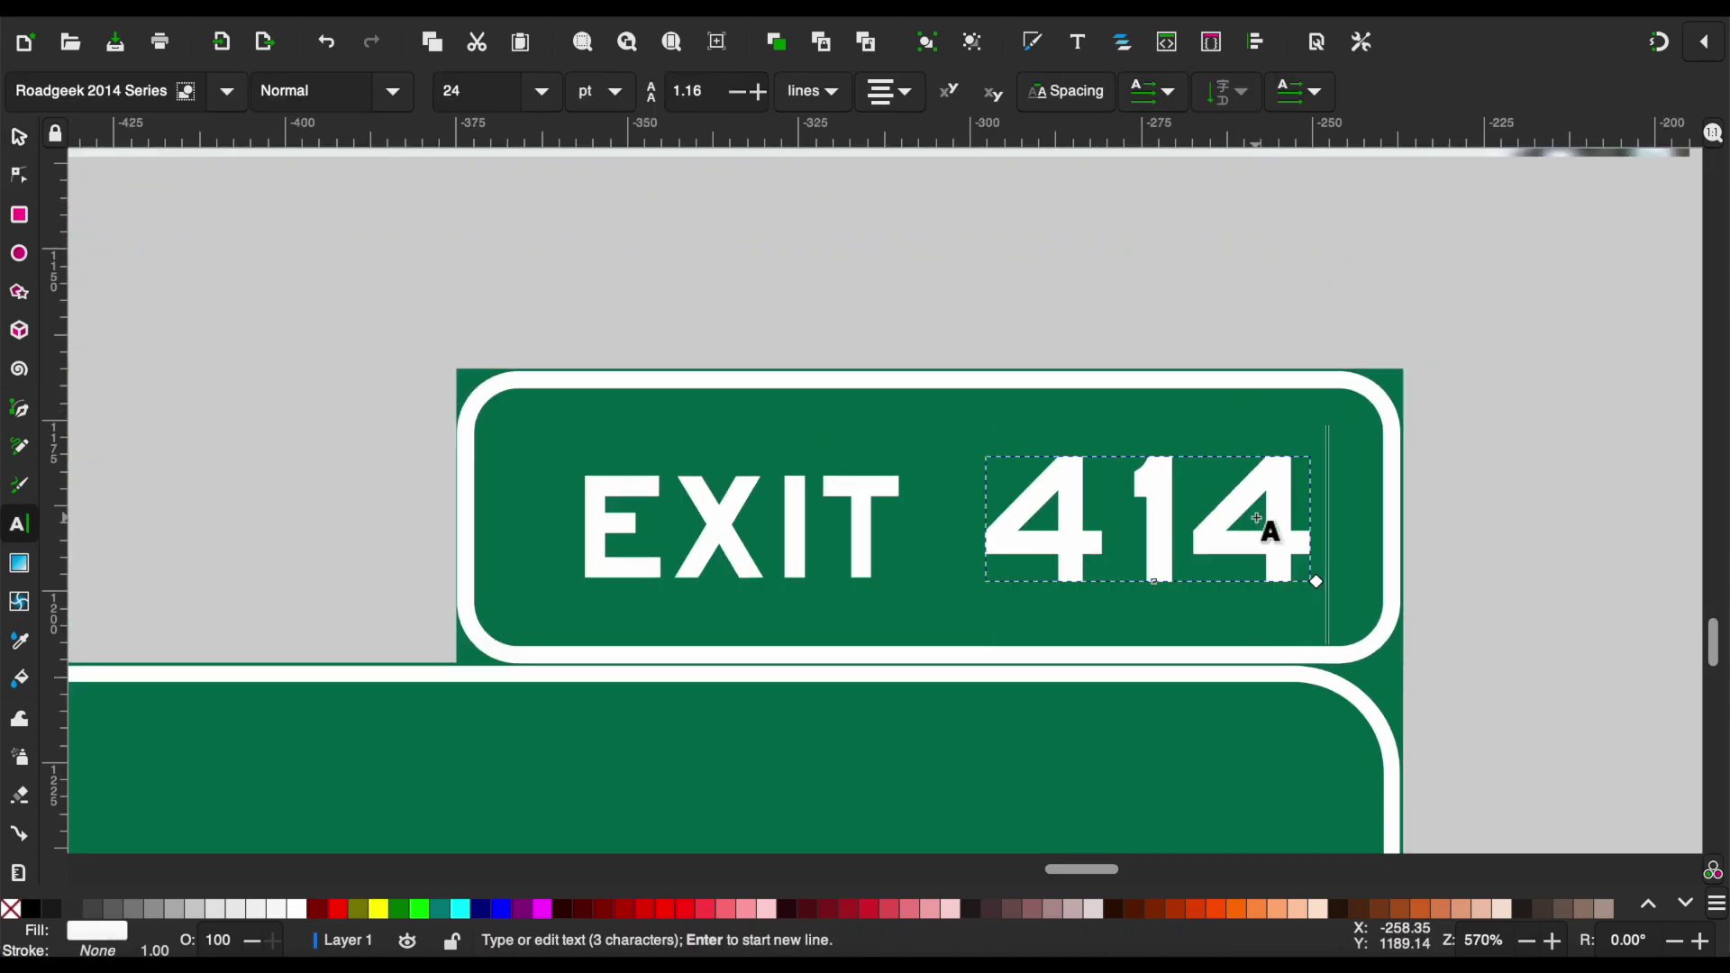
text(A)
click(19, 139)
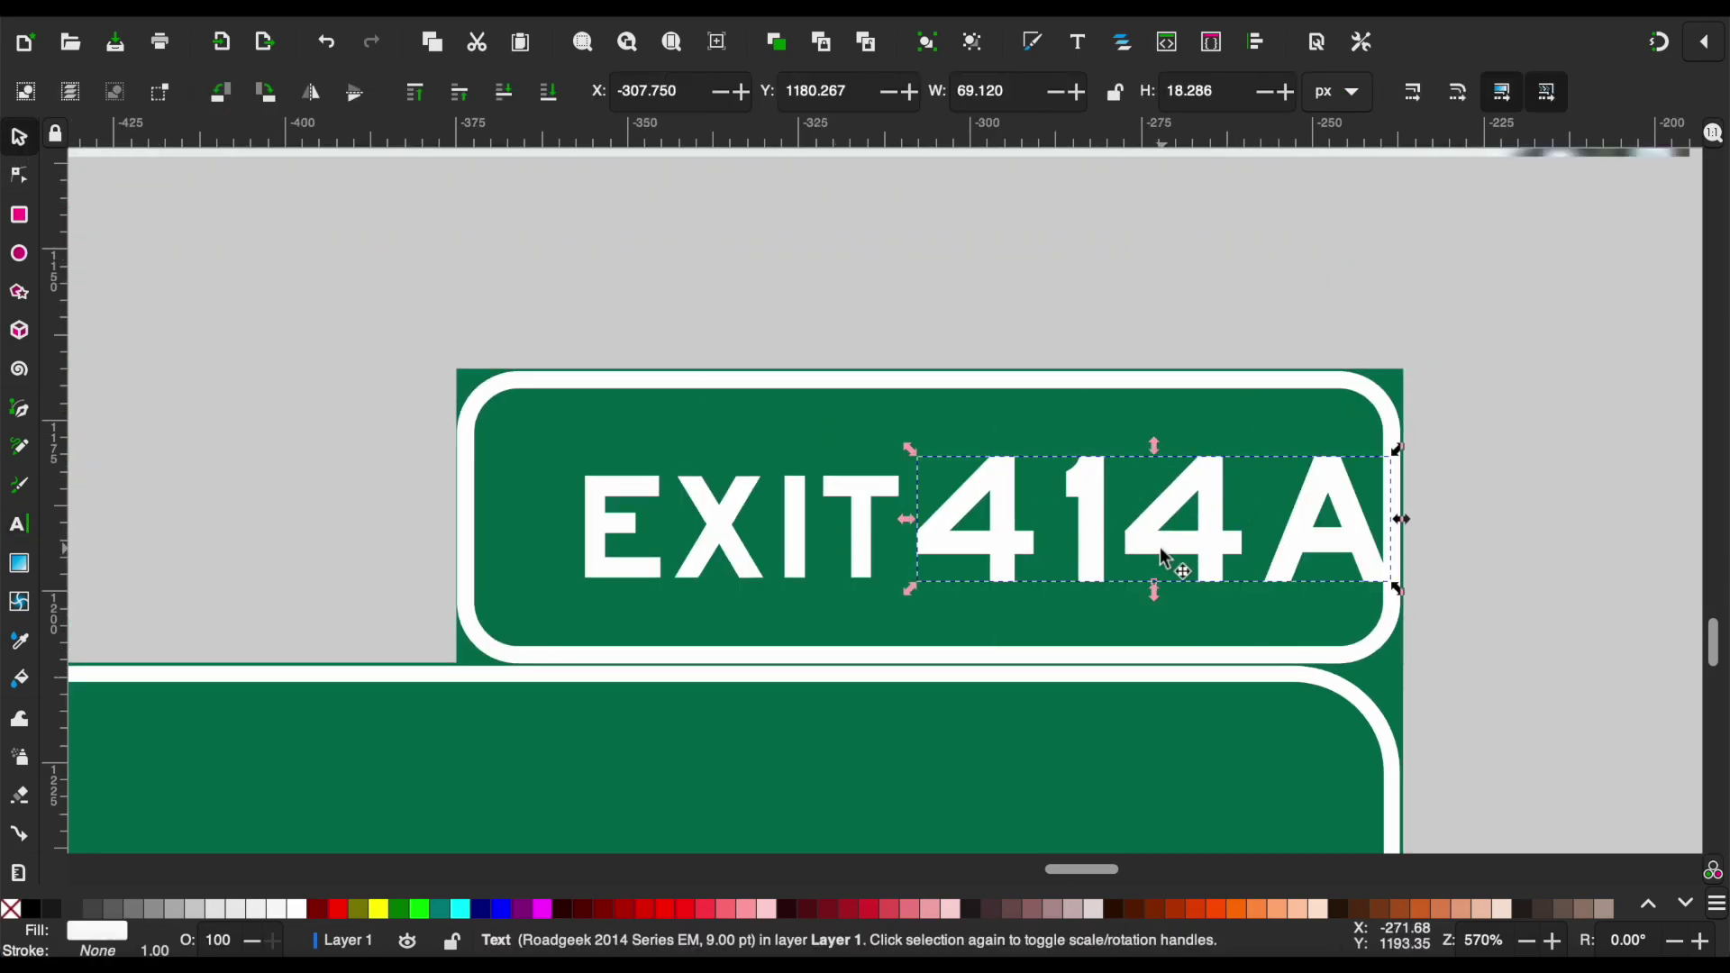
drag(1163, 557, 1068, 555)
Move EXIT further left and stretch the tab background wider to the left.
drag(721, 519, 568, 518)
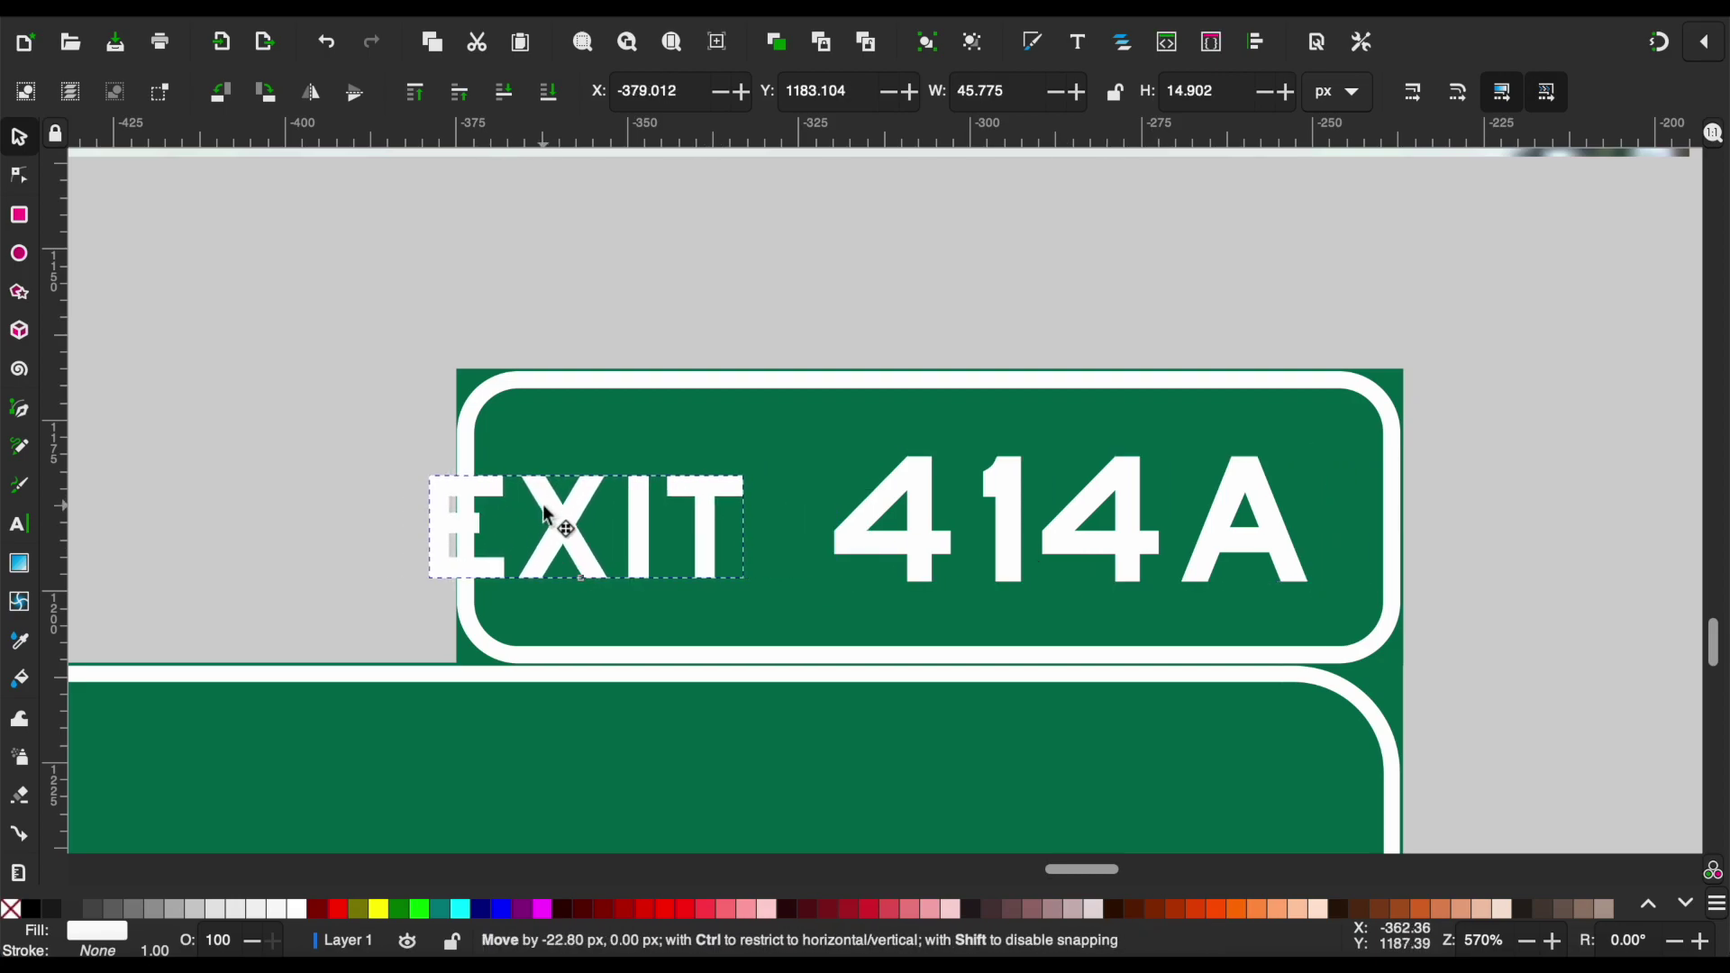
click(455, 539)
drag(450, 528, 301, 521)
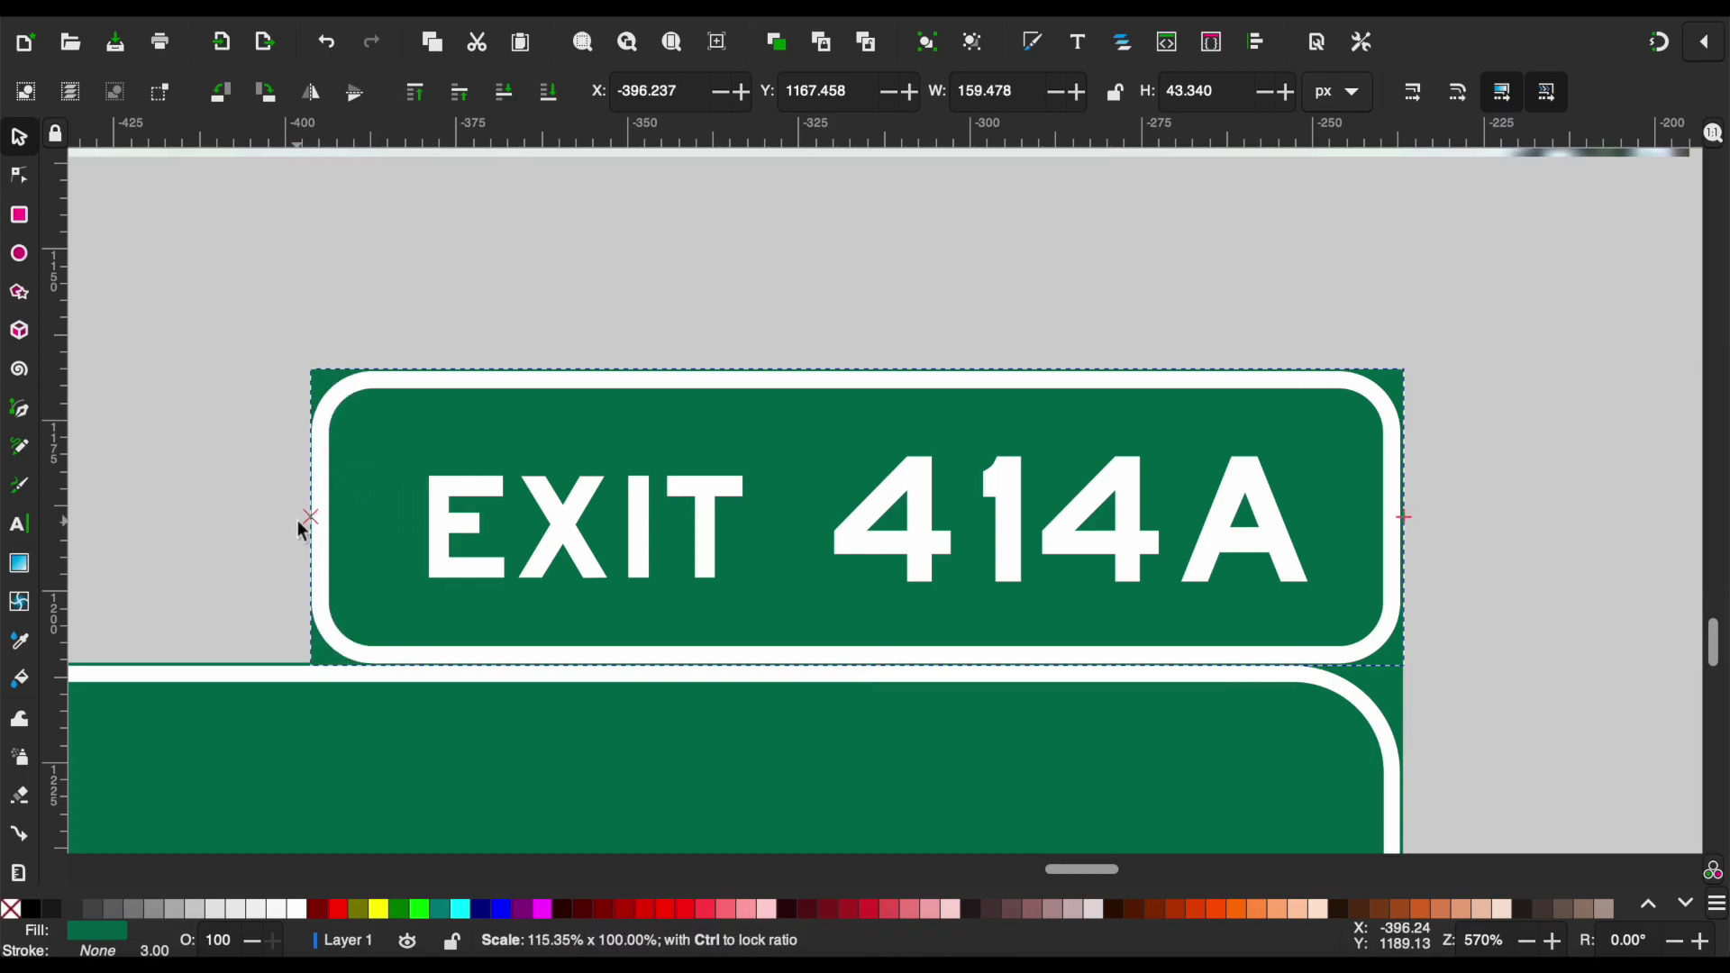
click(280, 459)
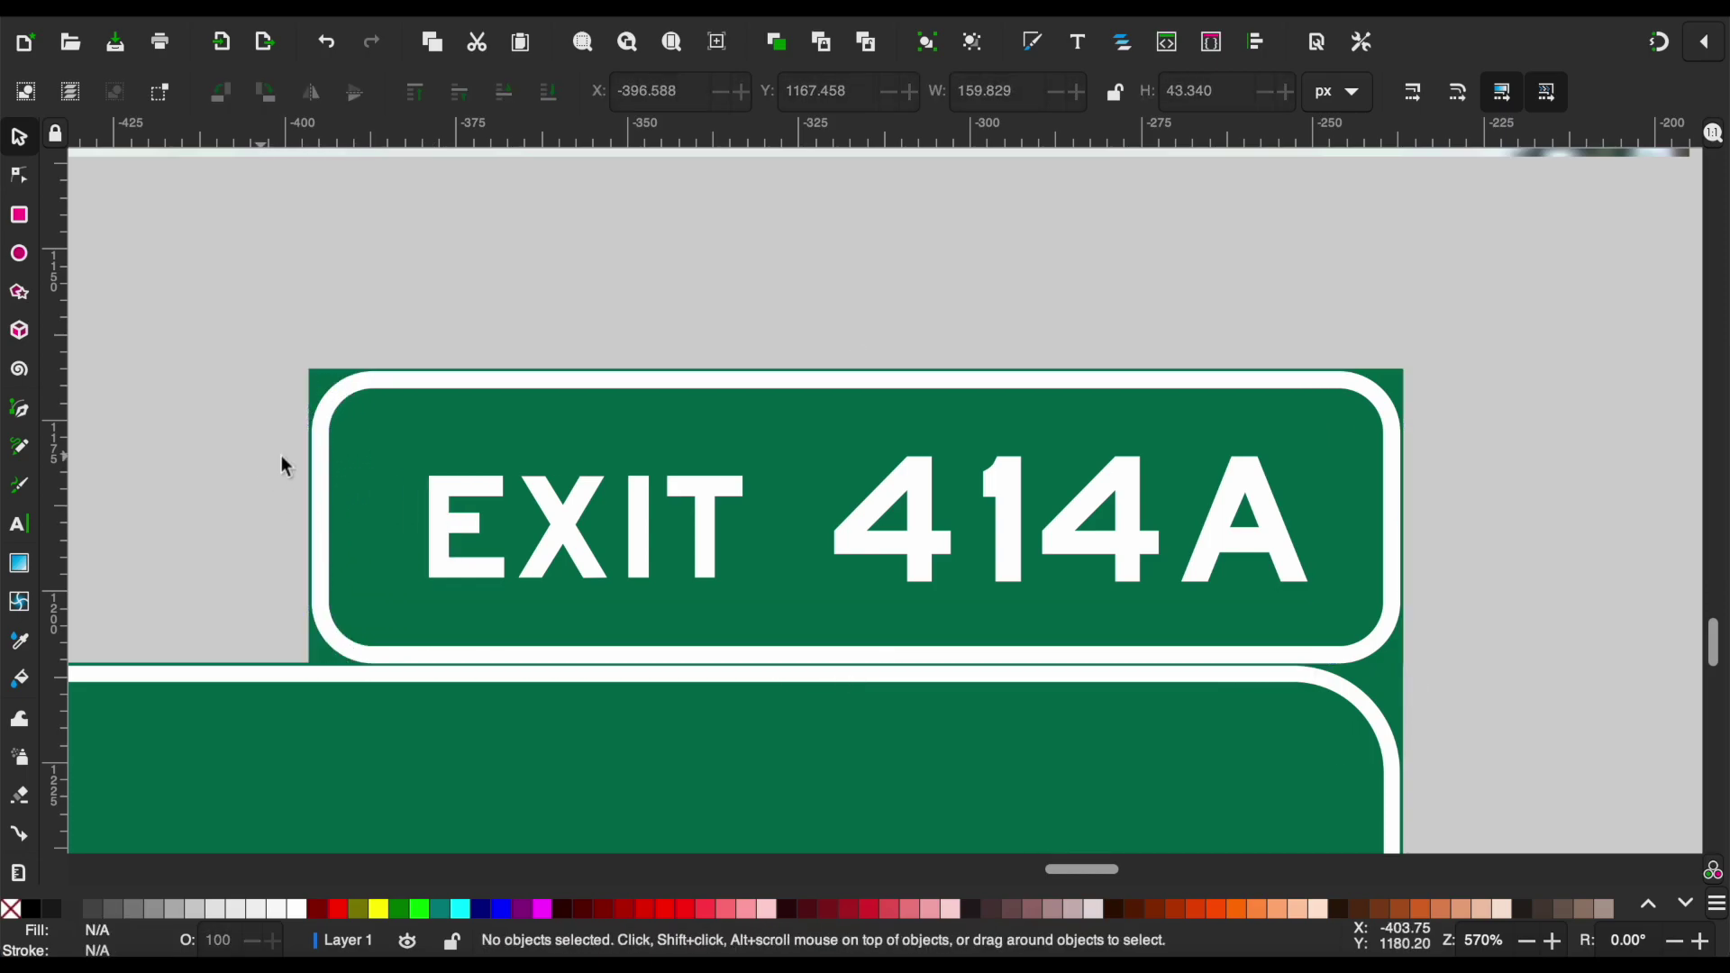
Paste the copied destination text onto the EXIT 414A sign as its legend.
scroll(1241, 567, down, 2)
scroll(1235, 563, down, 4)
scroll(1231, 560, up, 1)
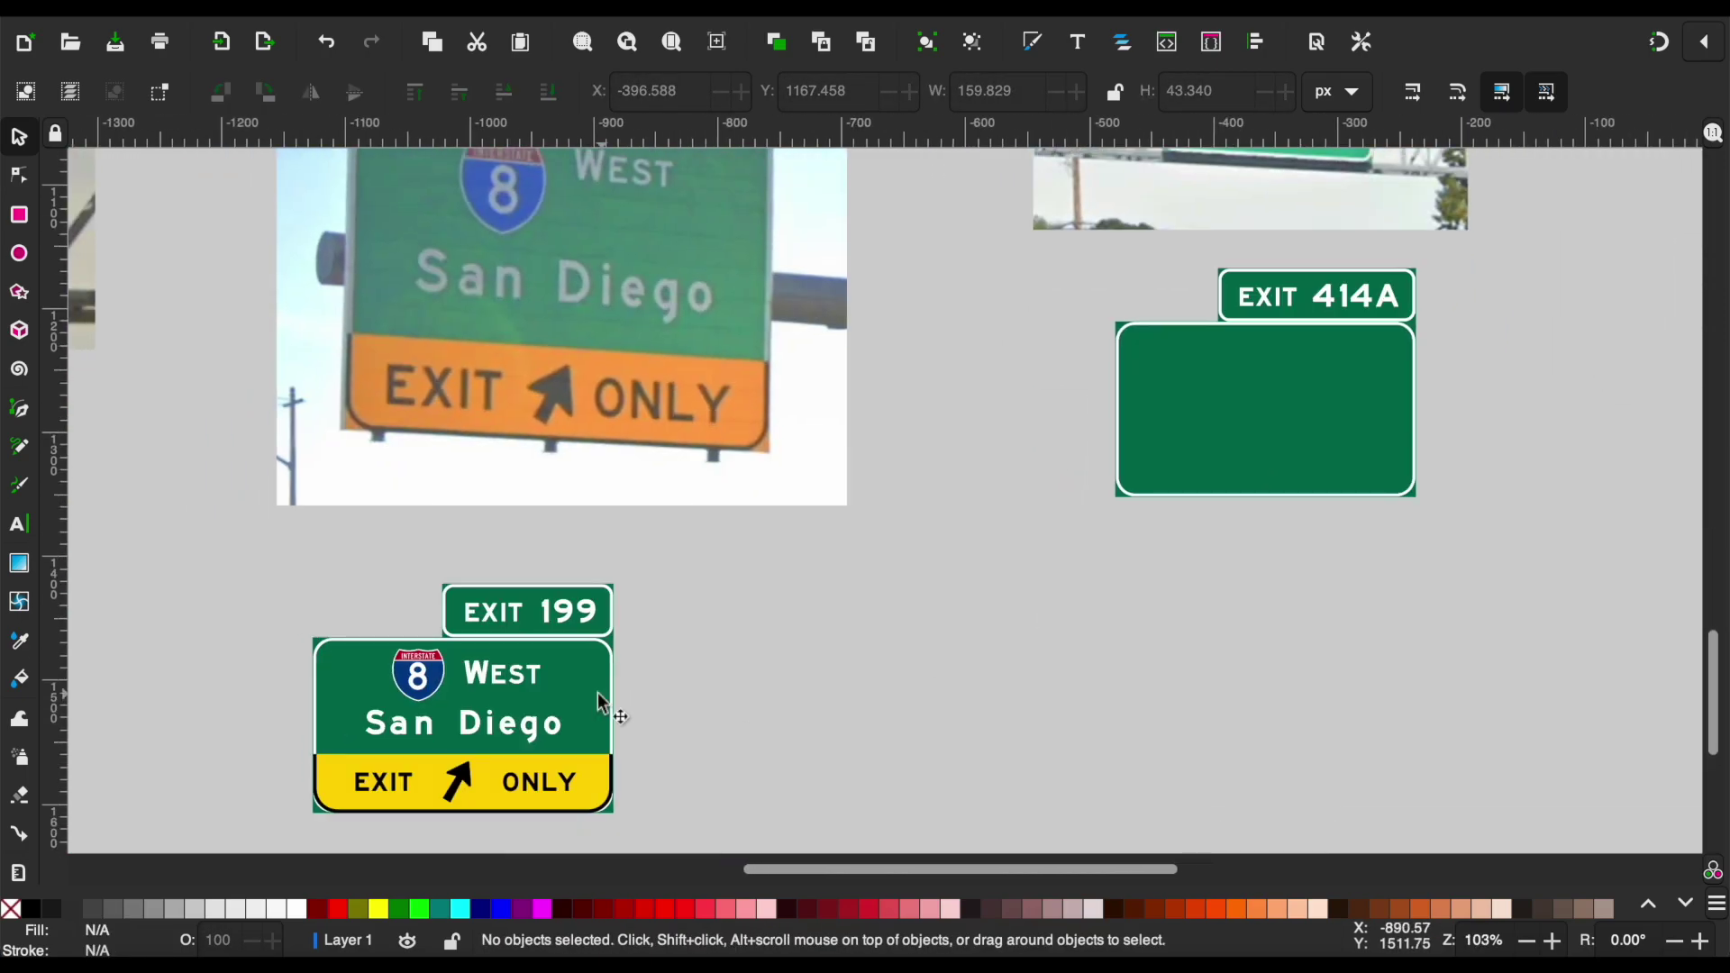
key(Tab)
key(ctrl+v)
scroll(1278, 417, up, 2)
Change the pasted destination text to 'Hillsdale Blvd' and nudge it up and left.
double_click(1291, 410)
text(Hillsdale Bl)
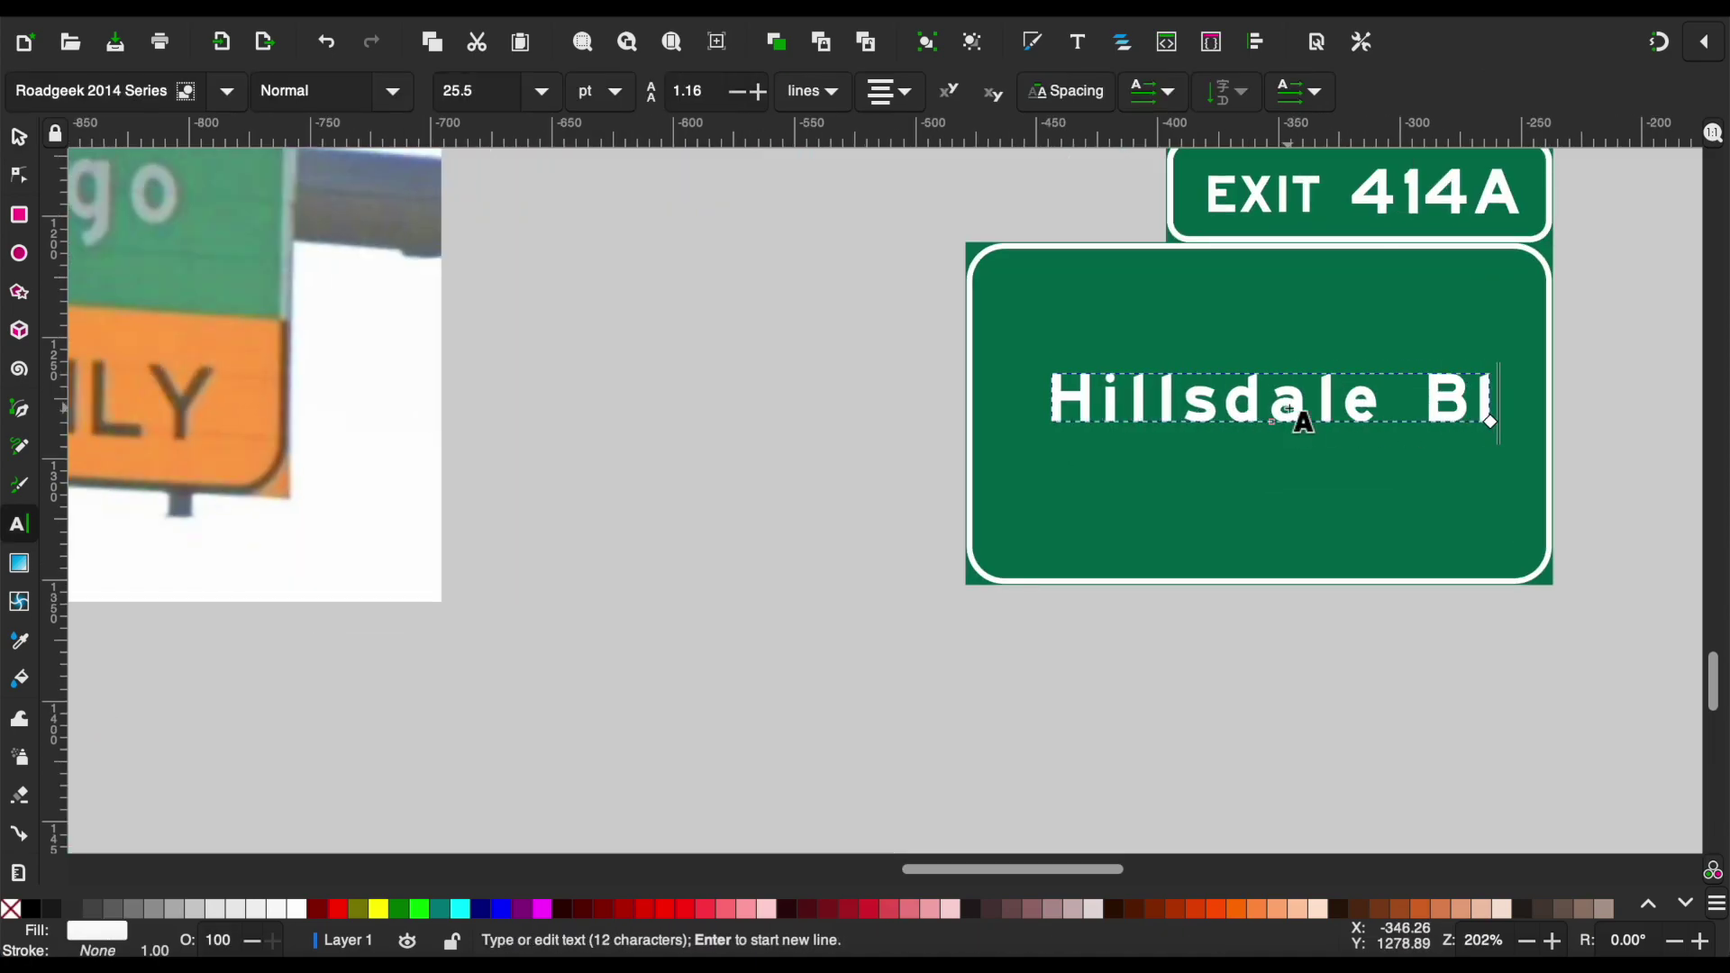
text(vd)
click(18, 137)
scroll(1161, 366, up, 5)
scroll(1161, 366, right, 4)
scroll(1049, 778, down, 3)
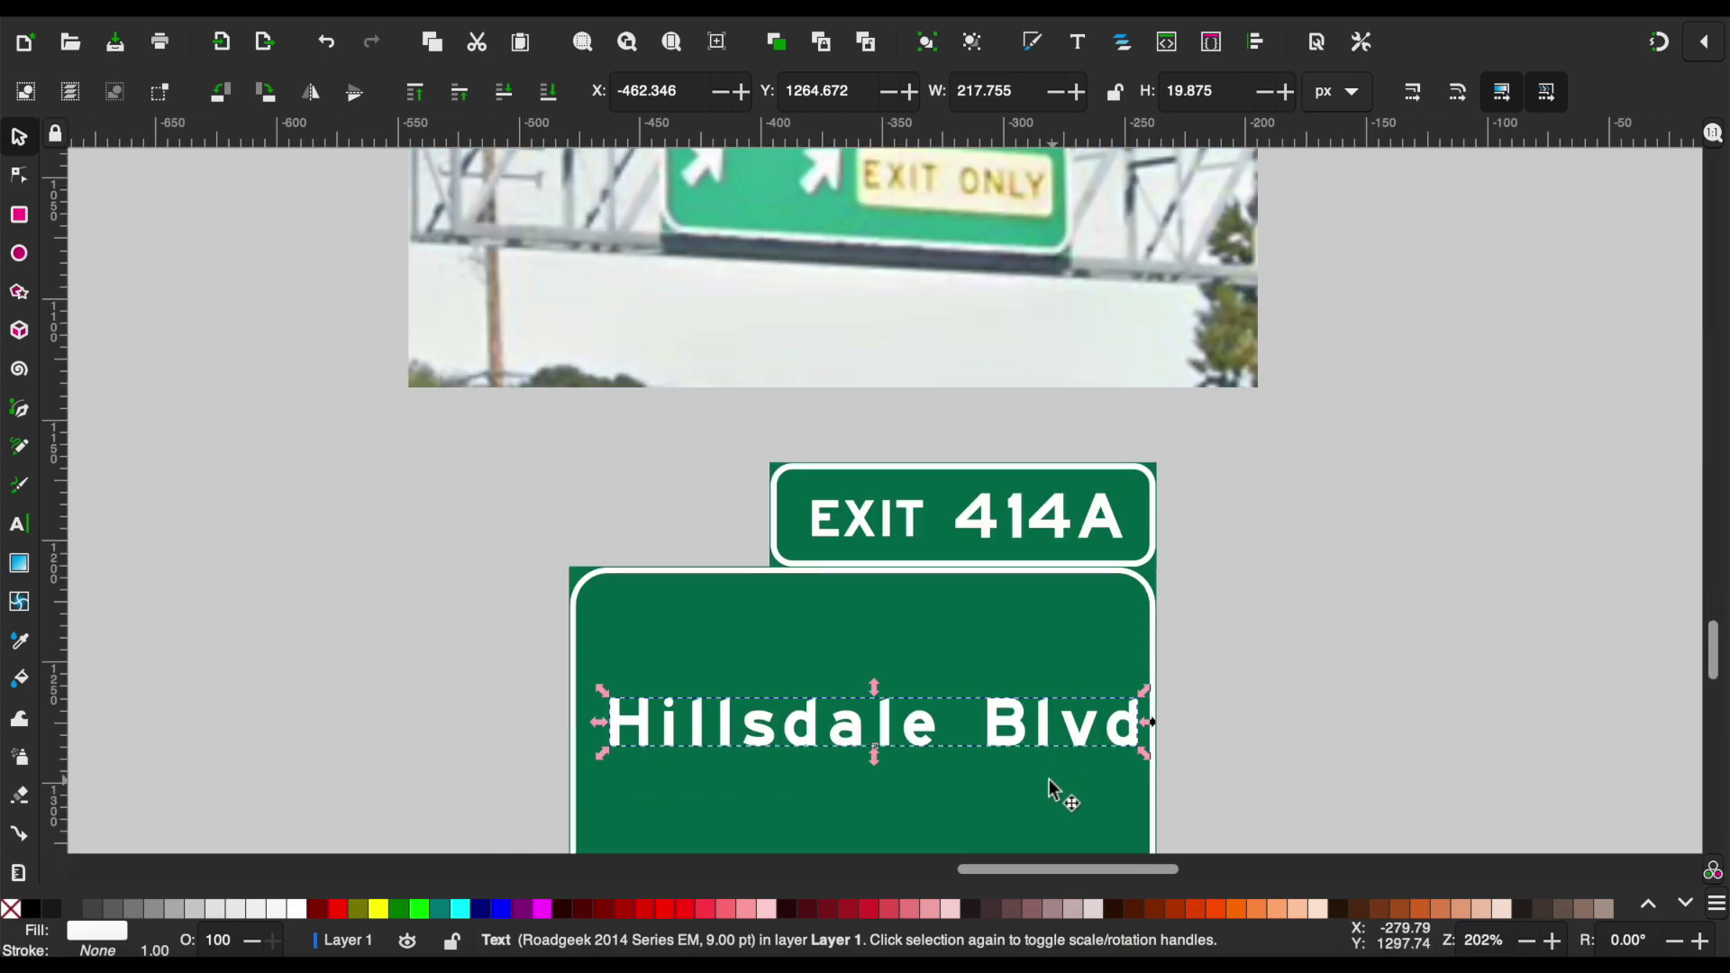
drag(1011, 719, 1006, 712)
click(1217, 670)
Move the second up-right arrow rightward on the Hillsdale Blvd sign.
scroll(1295, 667, down, 2)
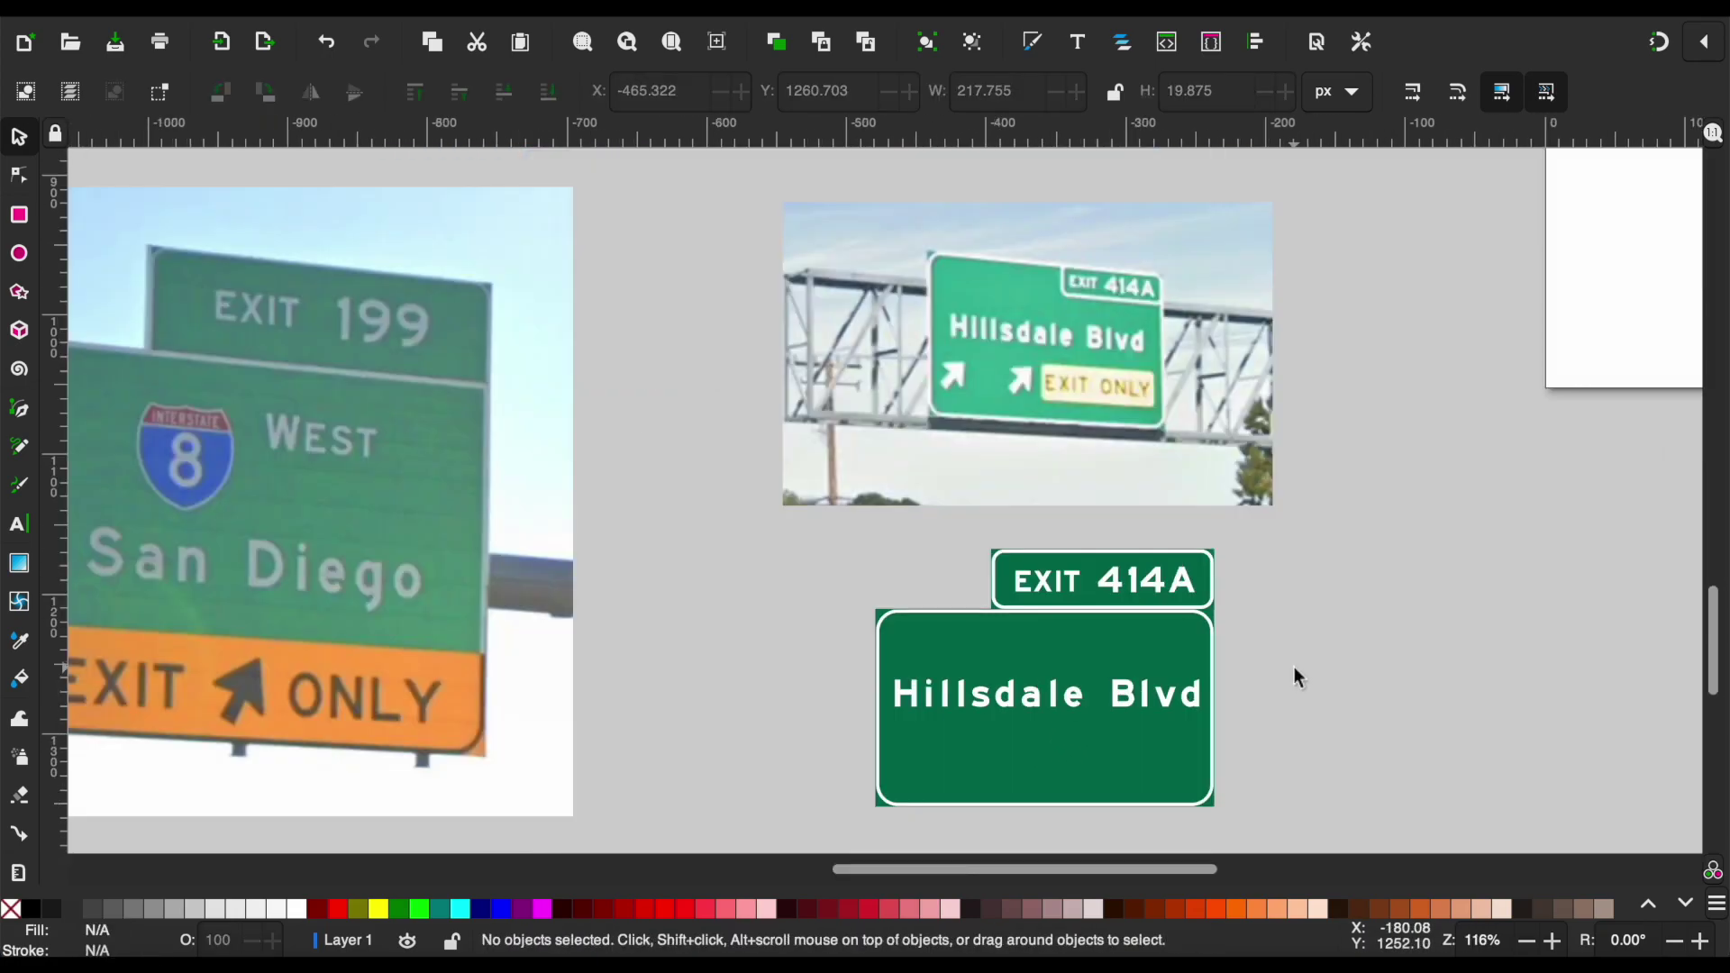
scroll(1294, 667, down, 3)
scroll(783, 577, left, 5)
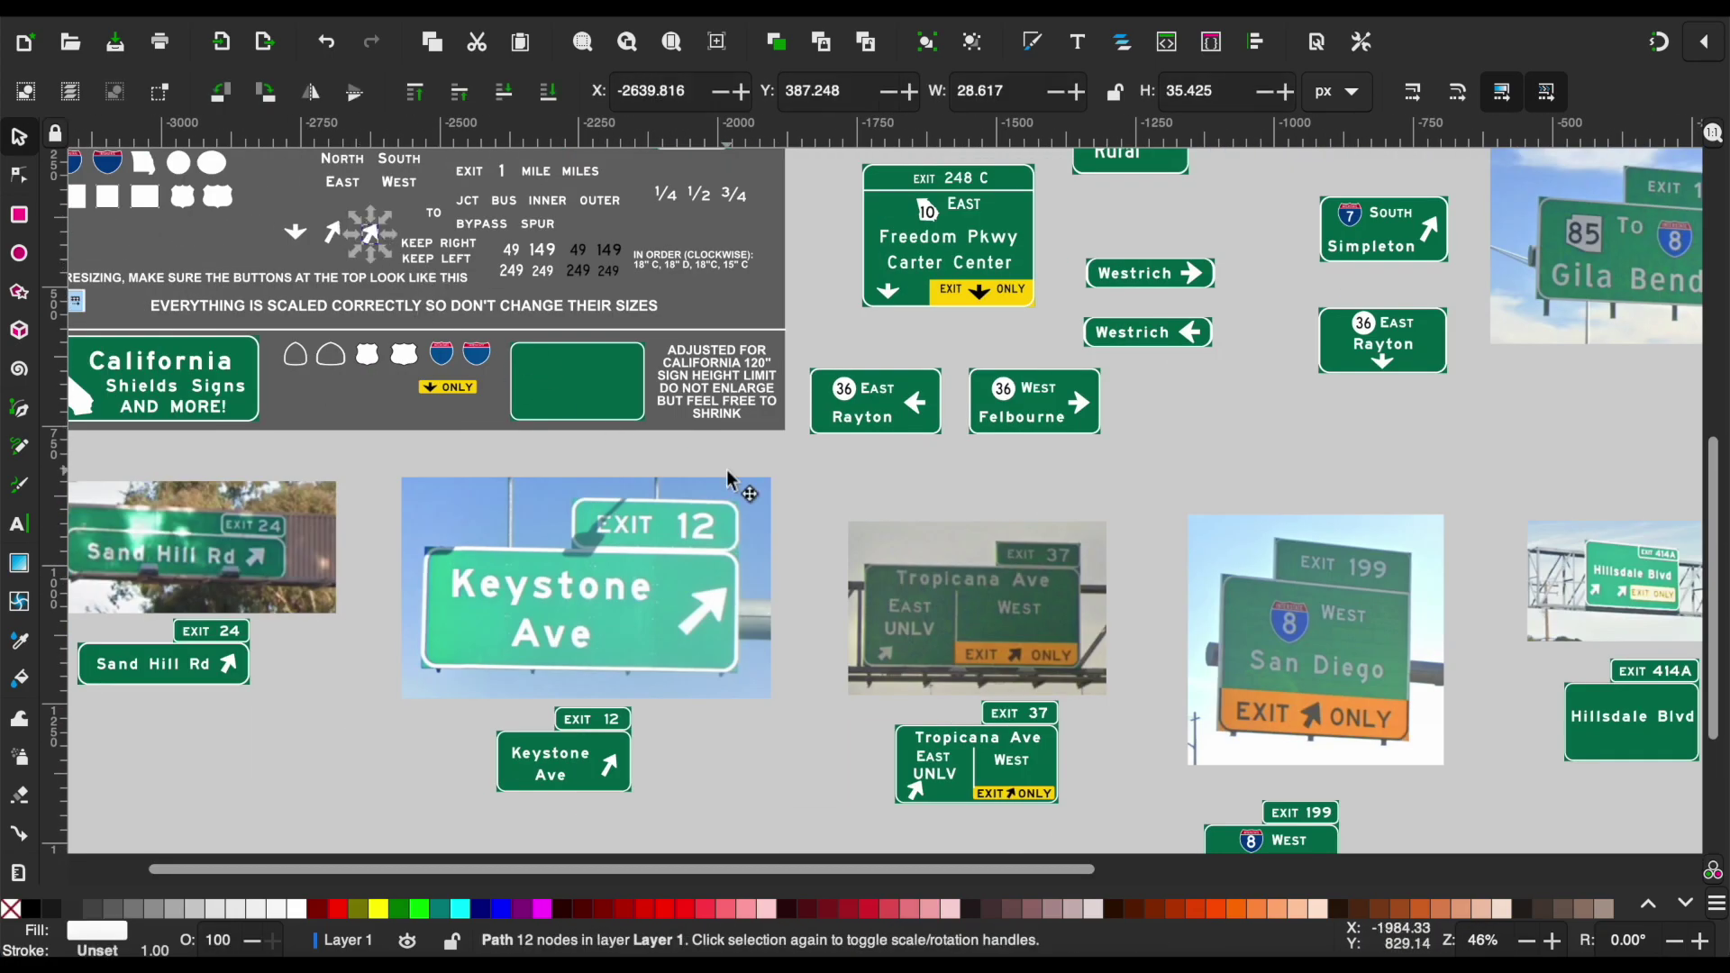
scroll(726, 478, right, 5)
scroll(972, 709, up, 1)
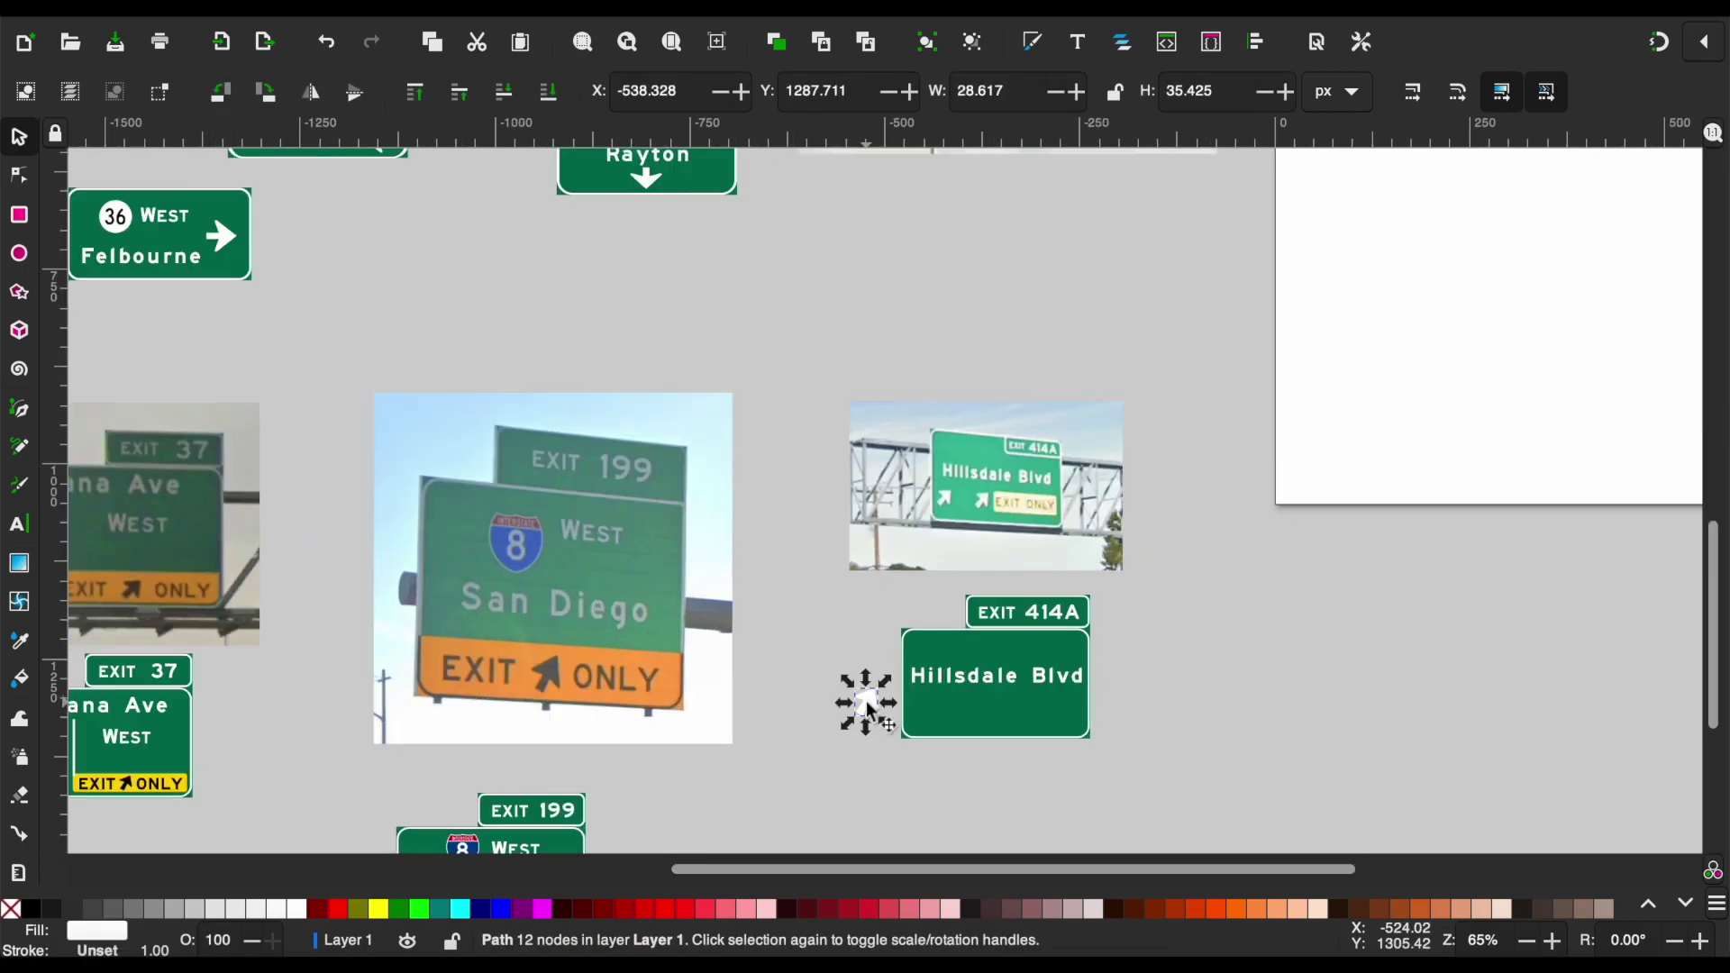
scroll(942, 718, up, 2)
scroll(942, 719, up, 2)
drag(942, 719, 1048, 718)
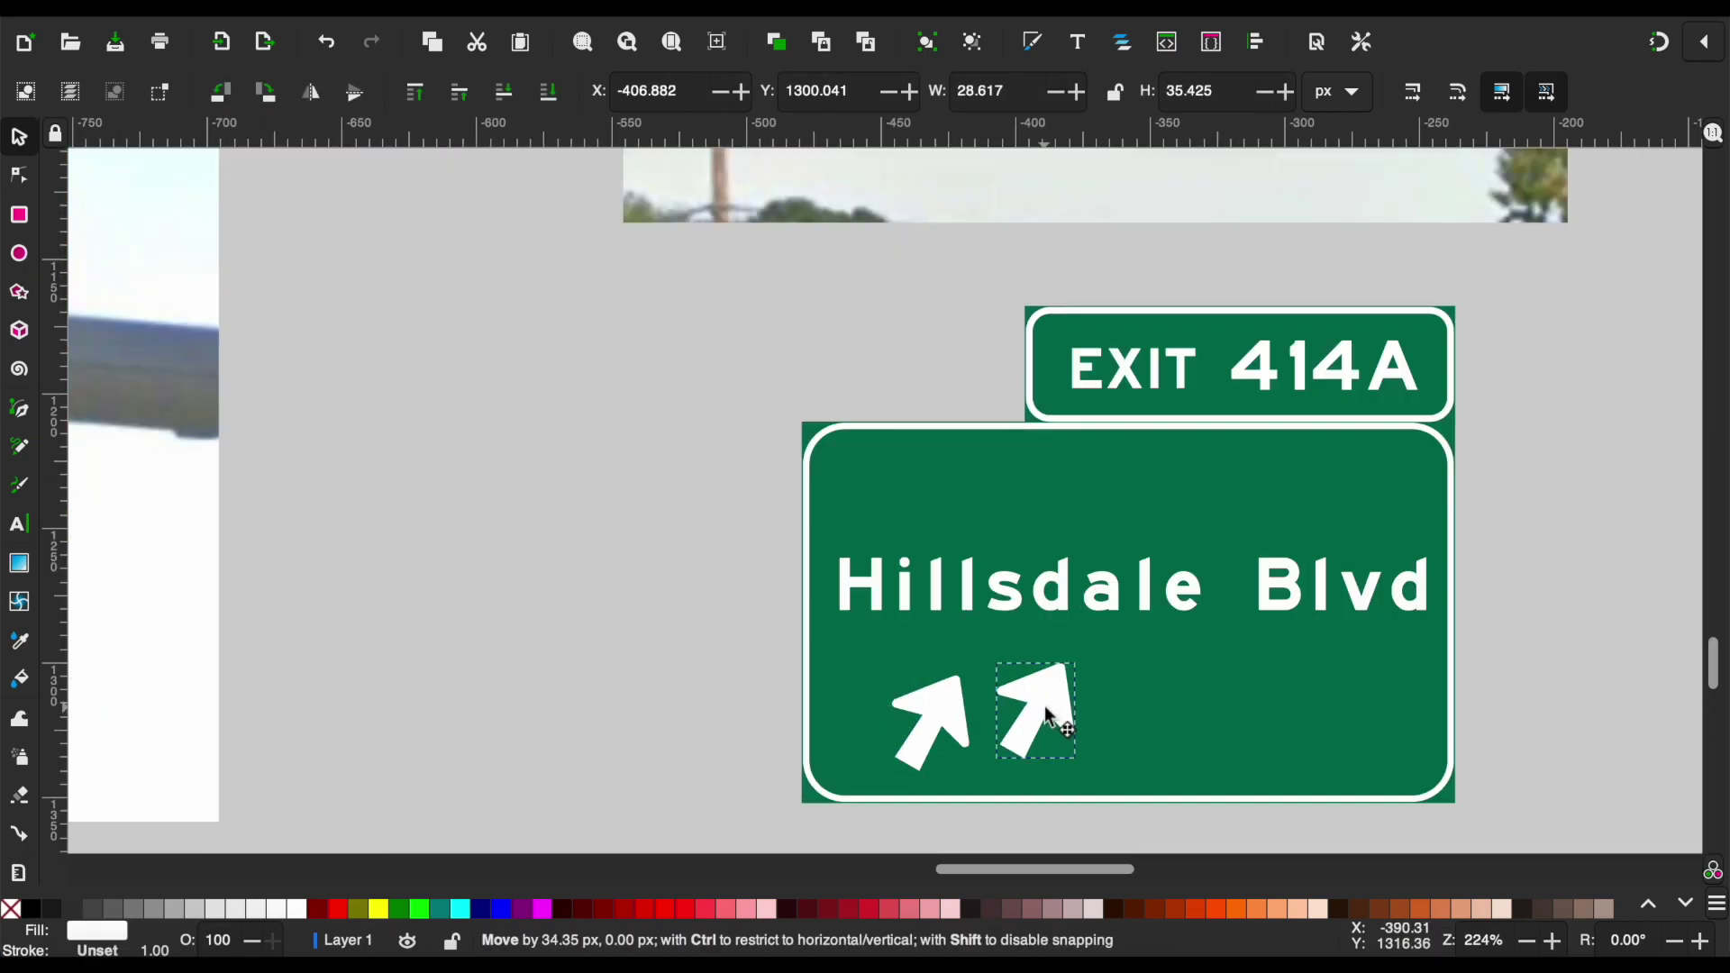
click(1520, 713)
Bring in the yellow EXIT ONLY plate and move the arrow out from behind it.
scroll(1520, 712, down, 5)
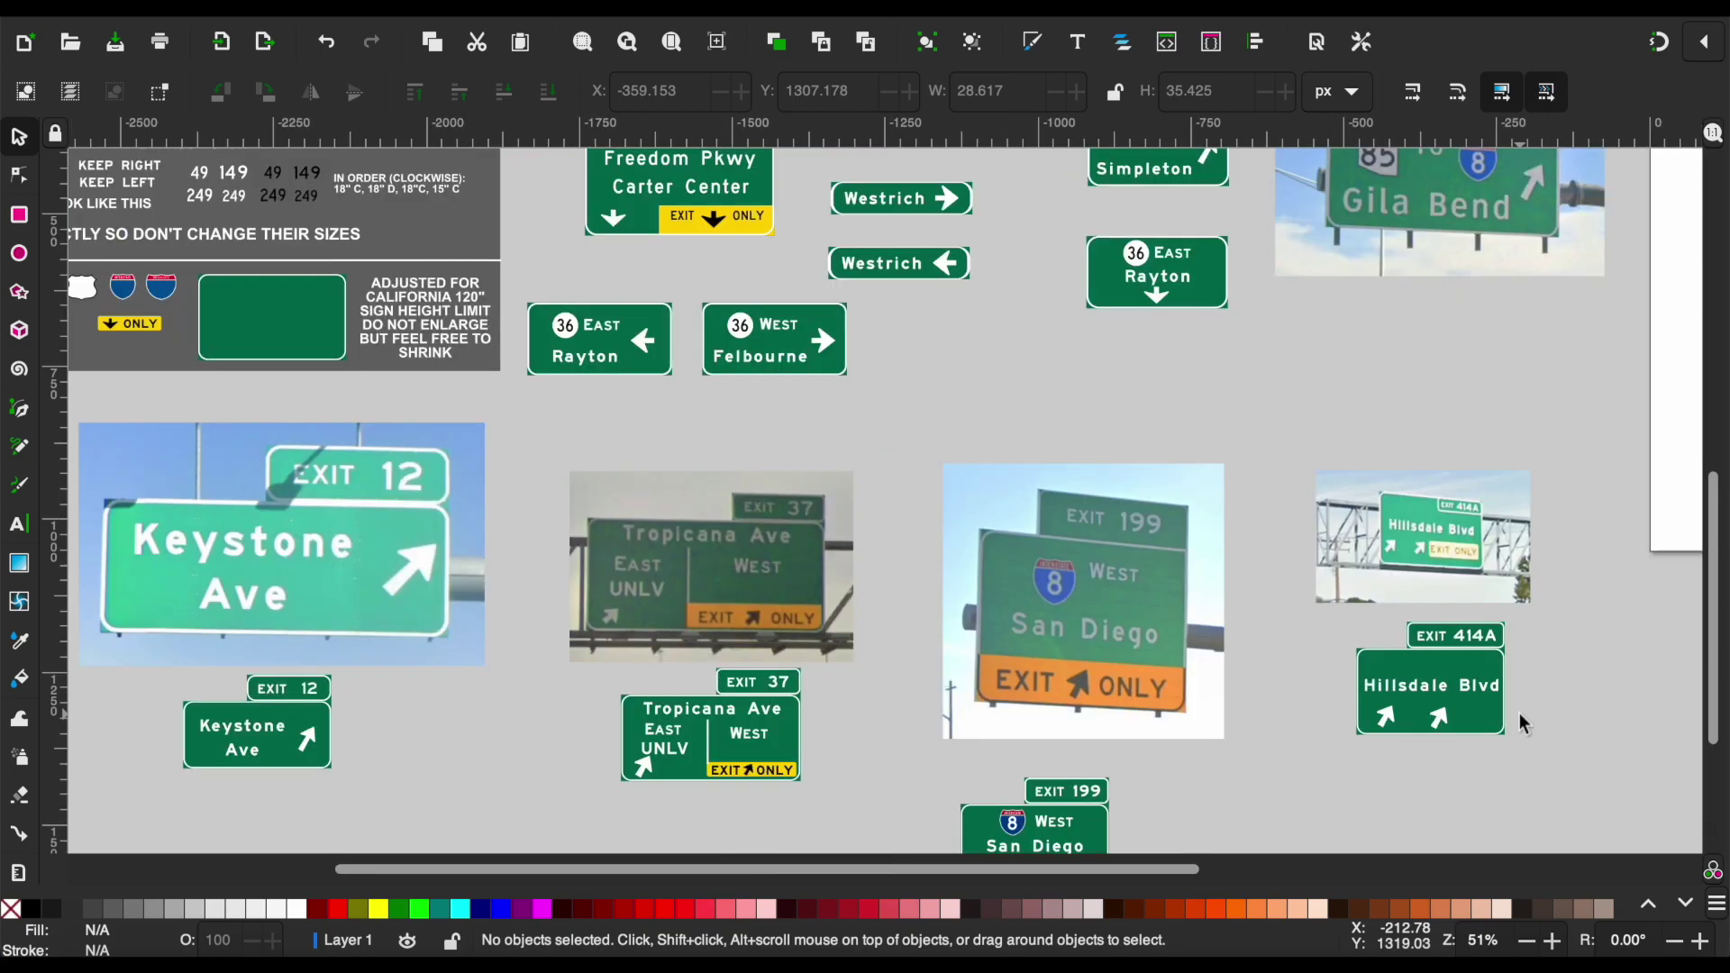
scroll(846, 396, down, 1)
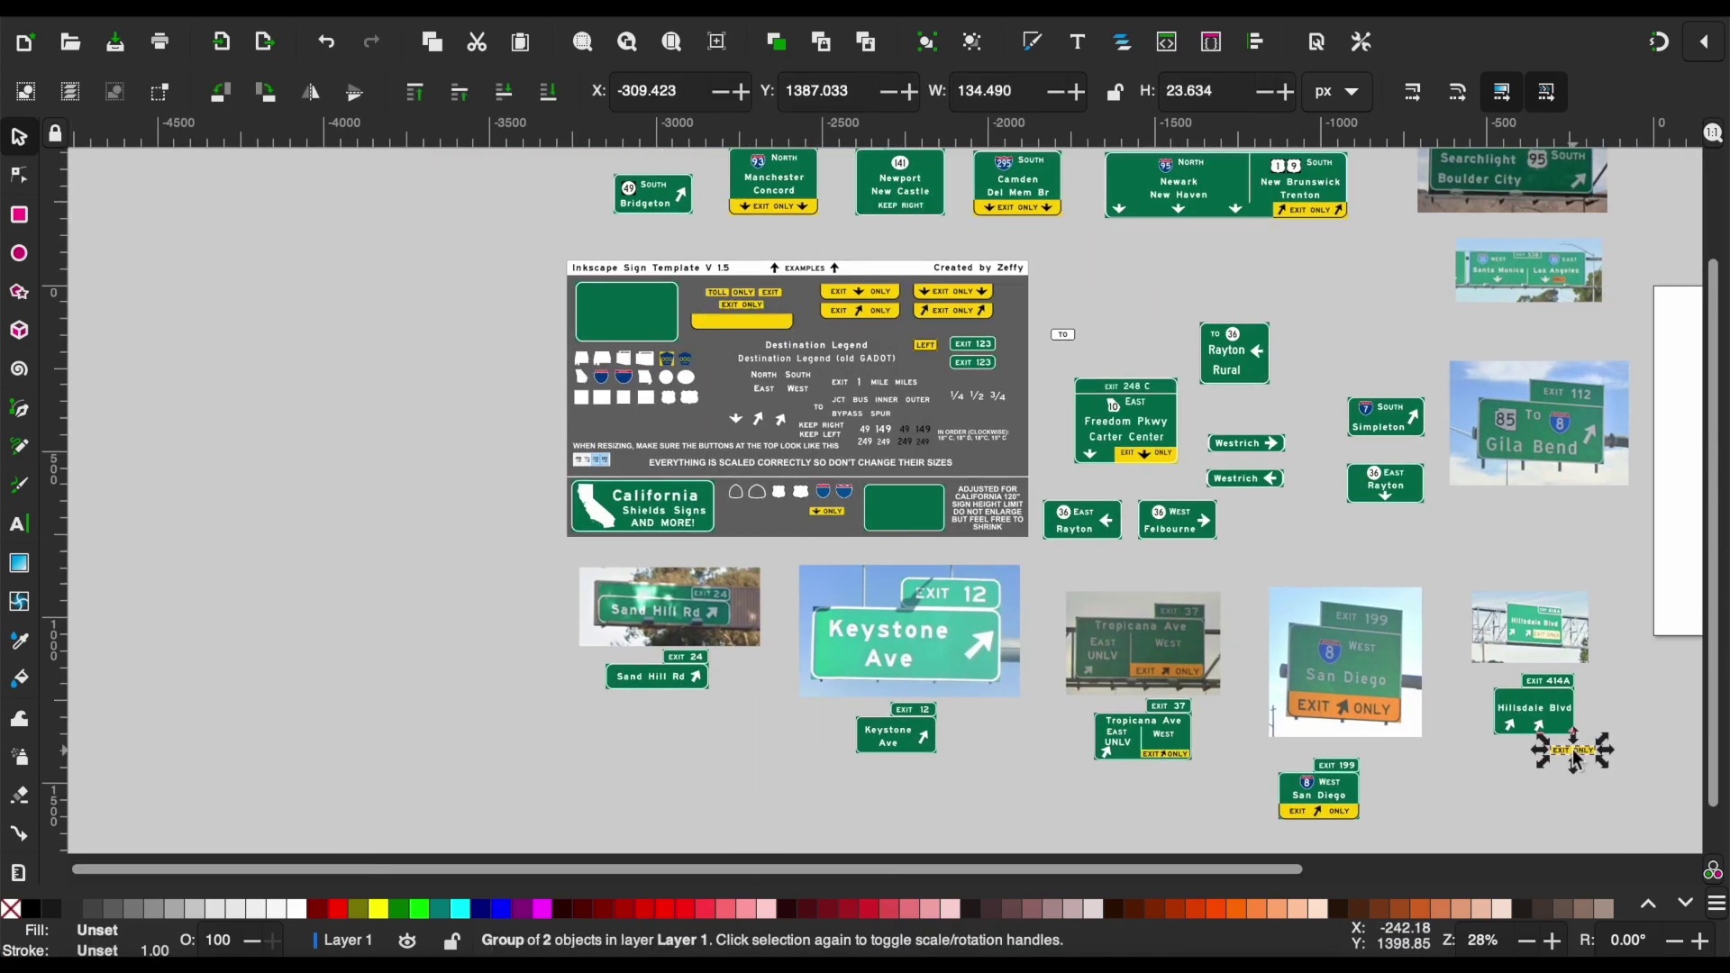
scroll(1576, 757, up, 6)
scroll(1488, 774, up, 1)
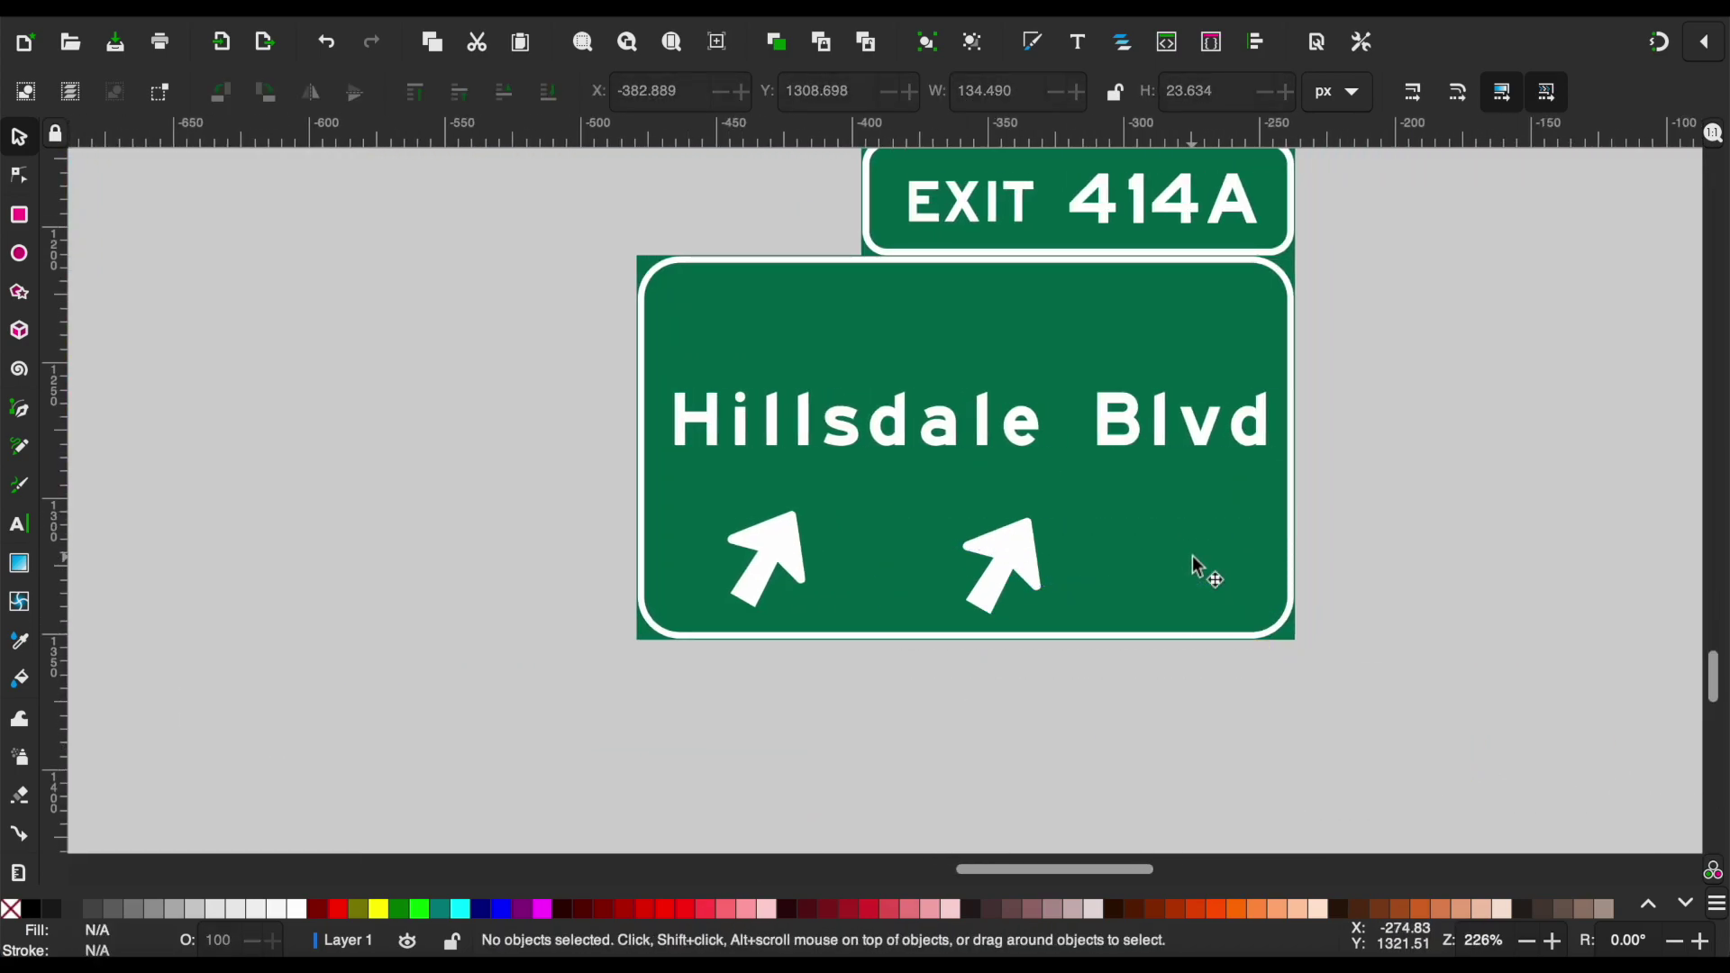
drag(1537, 576, 1112, 572)
scroll(1095, 573, up, 10)
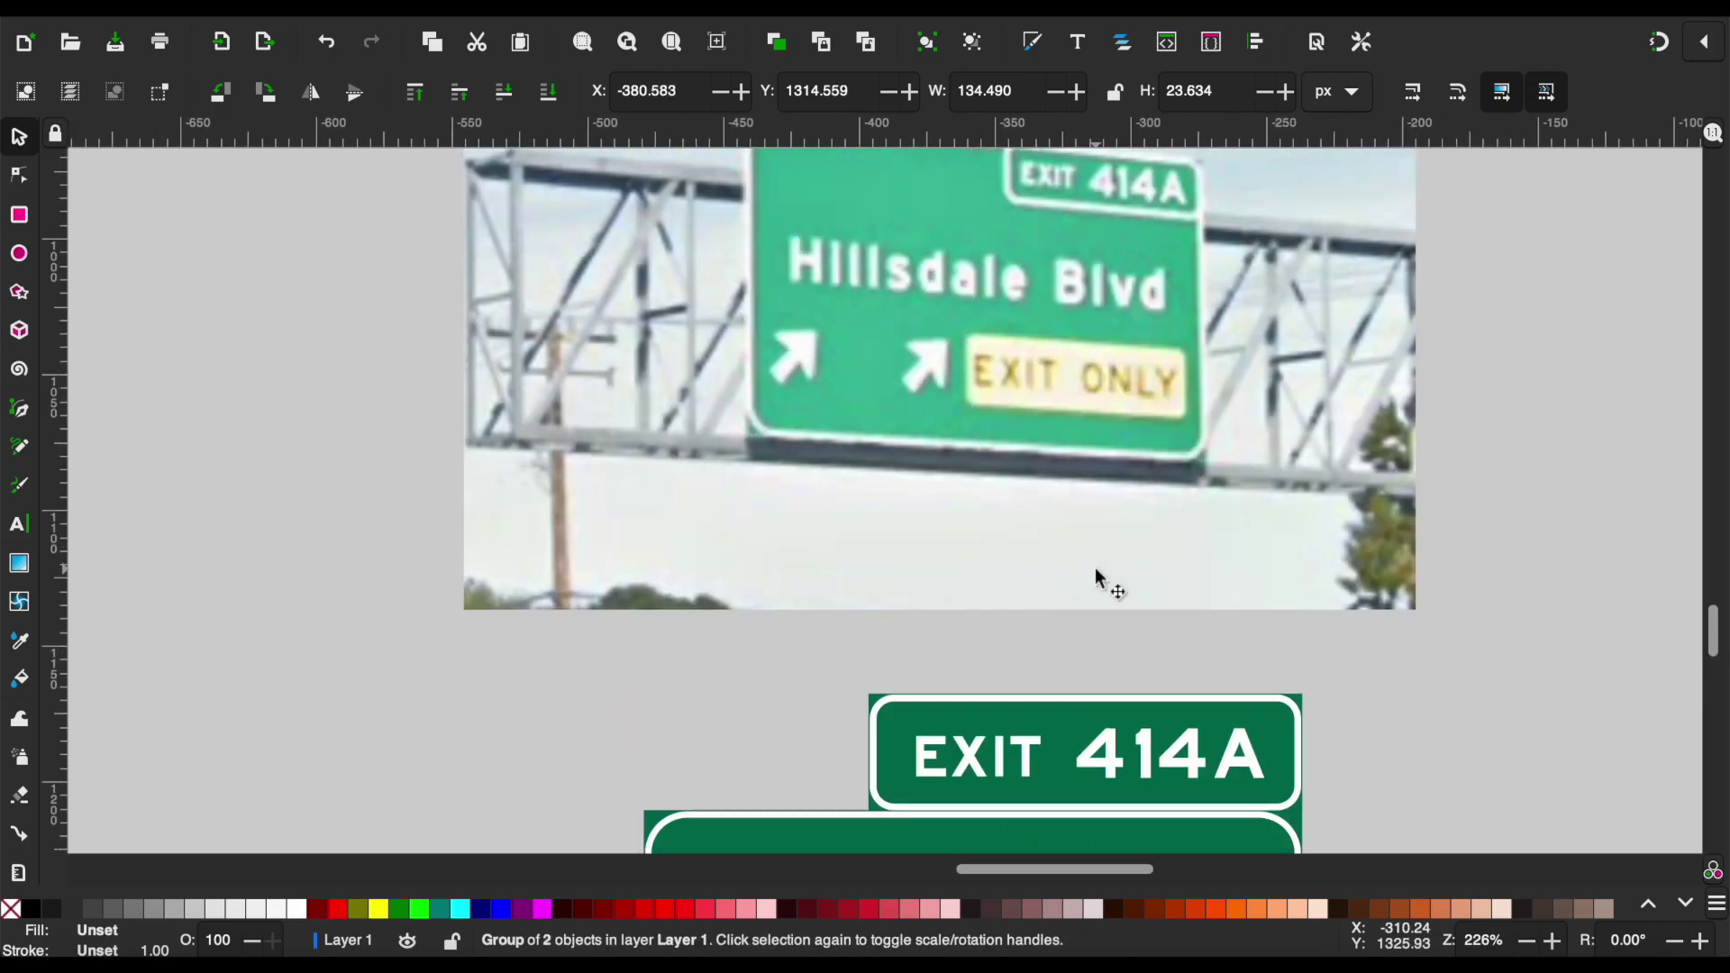
scroll(1095, 569, down, 10)
drag(840, 638, 831, 638)
drag(1105, 626, 975, 614)
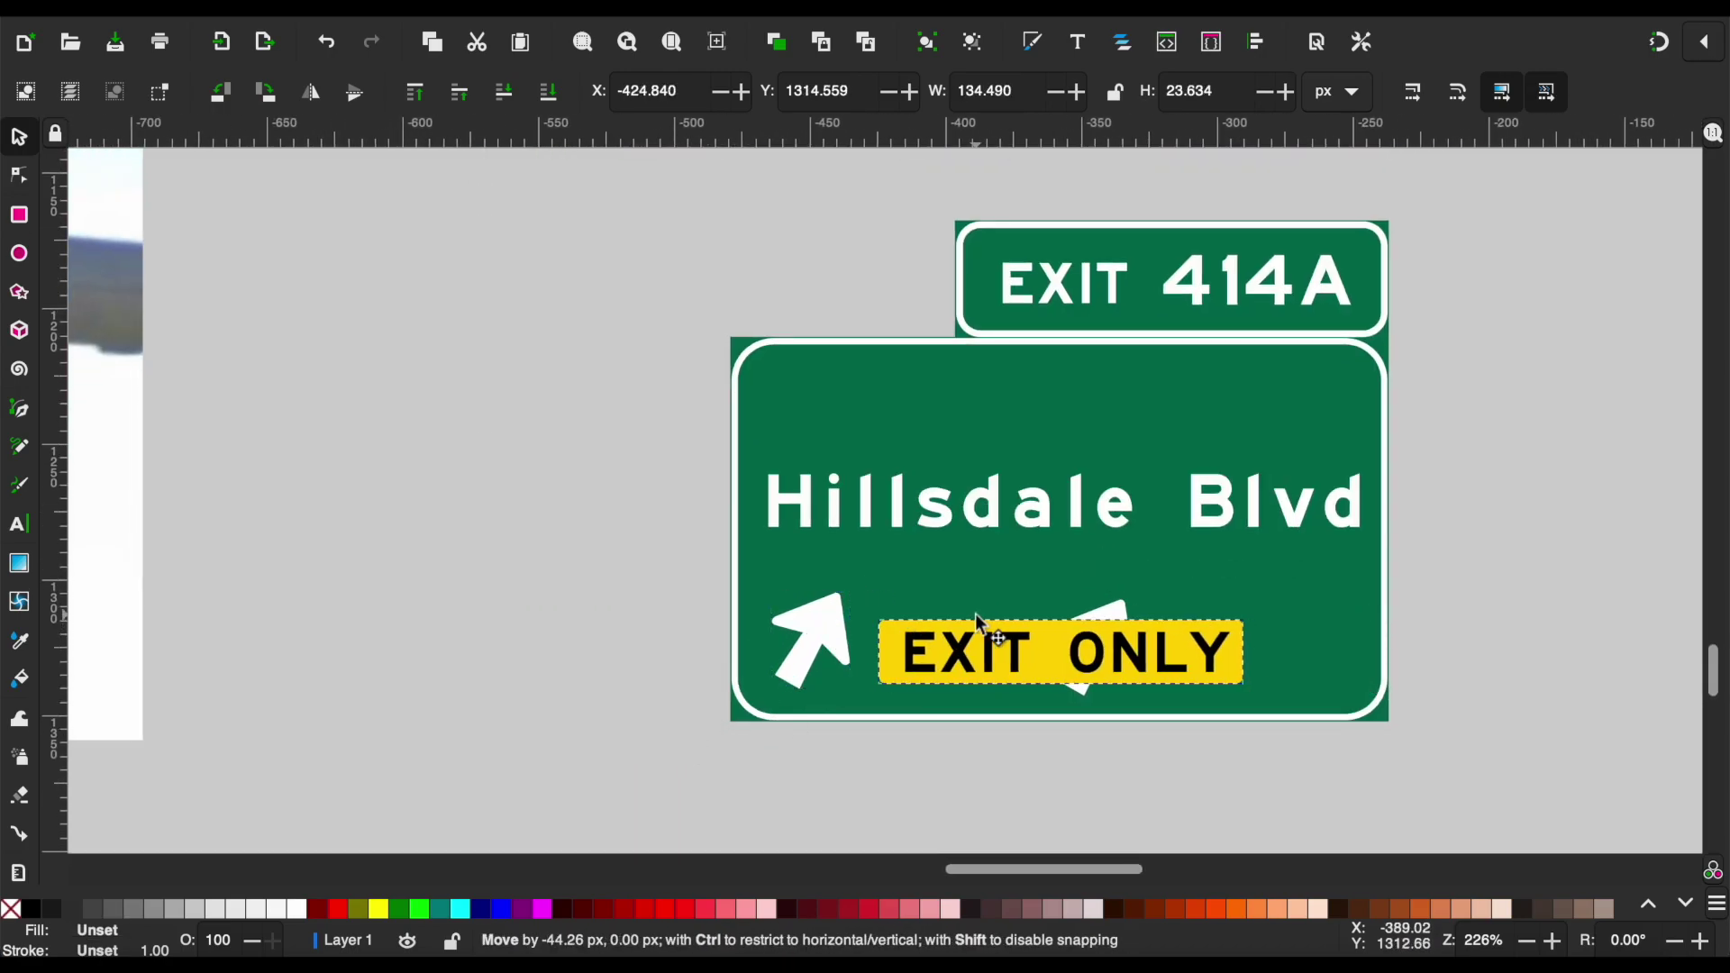
key(ctrl+z)
click(1118, 611)
drag(1116, 607, 964, 608)
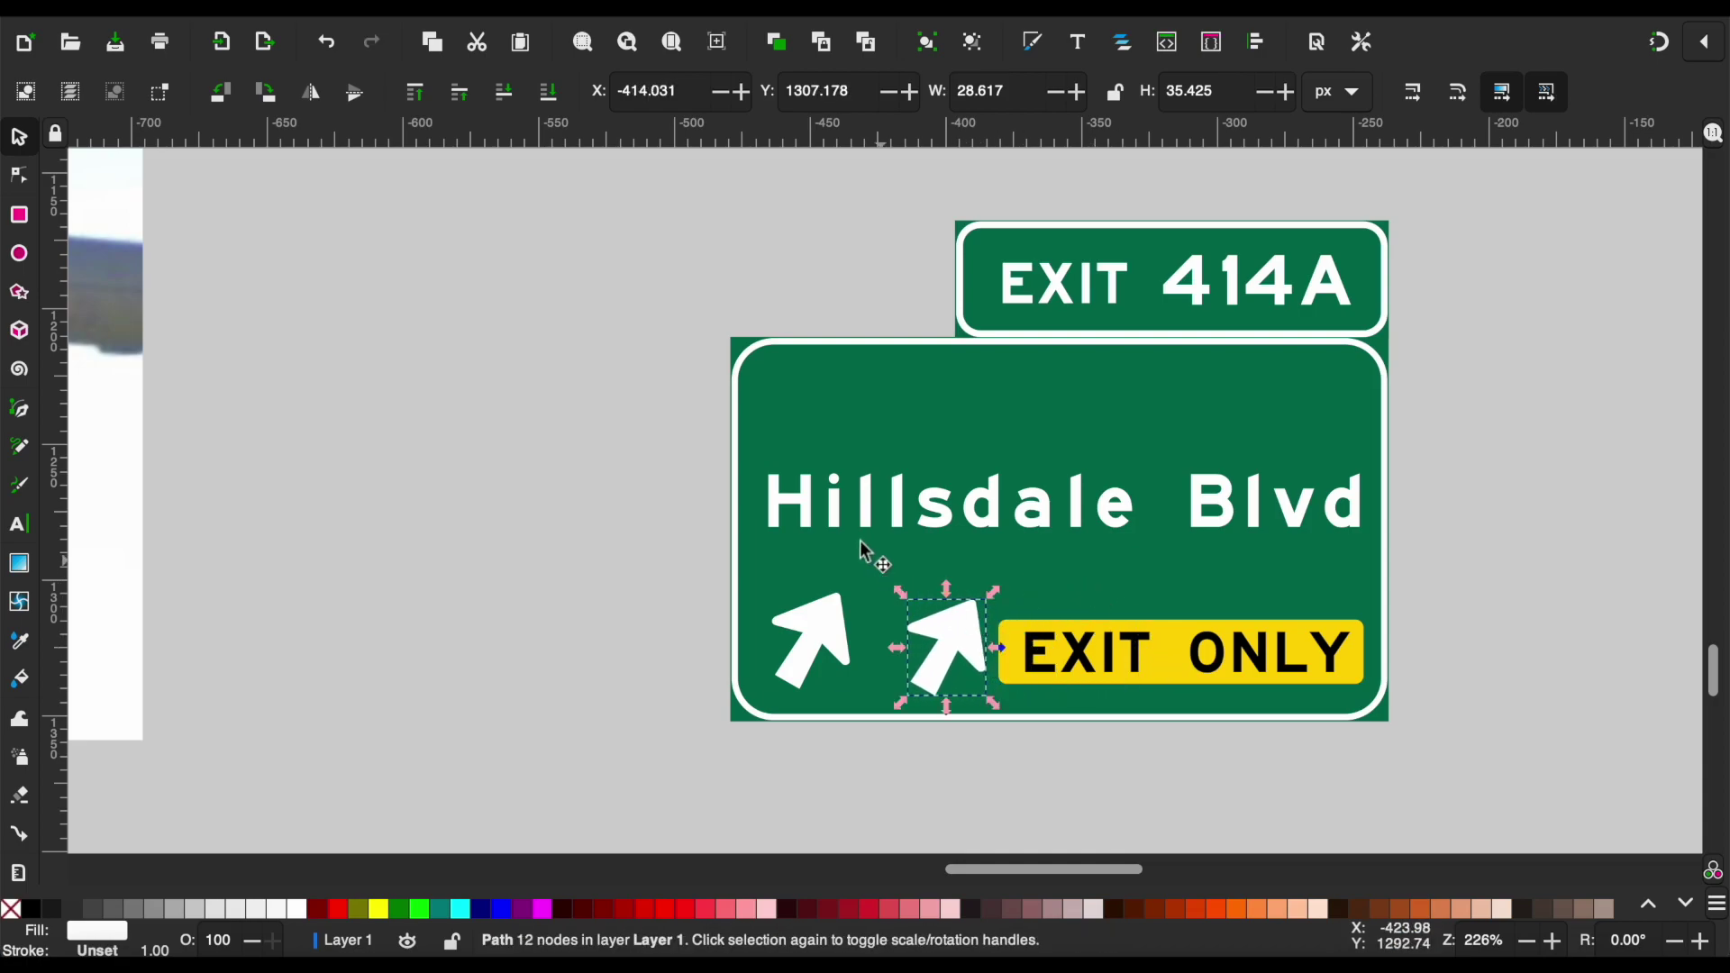
Widen the sign panel leftward, shifting the left arrow and Hillsdale Blvd text to fit.
drag(721, 531, 620, 531)
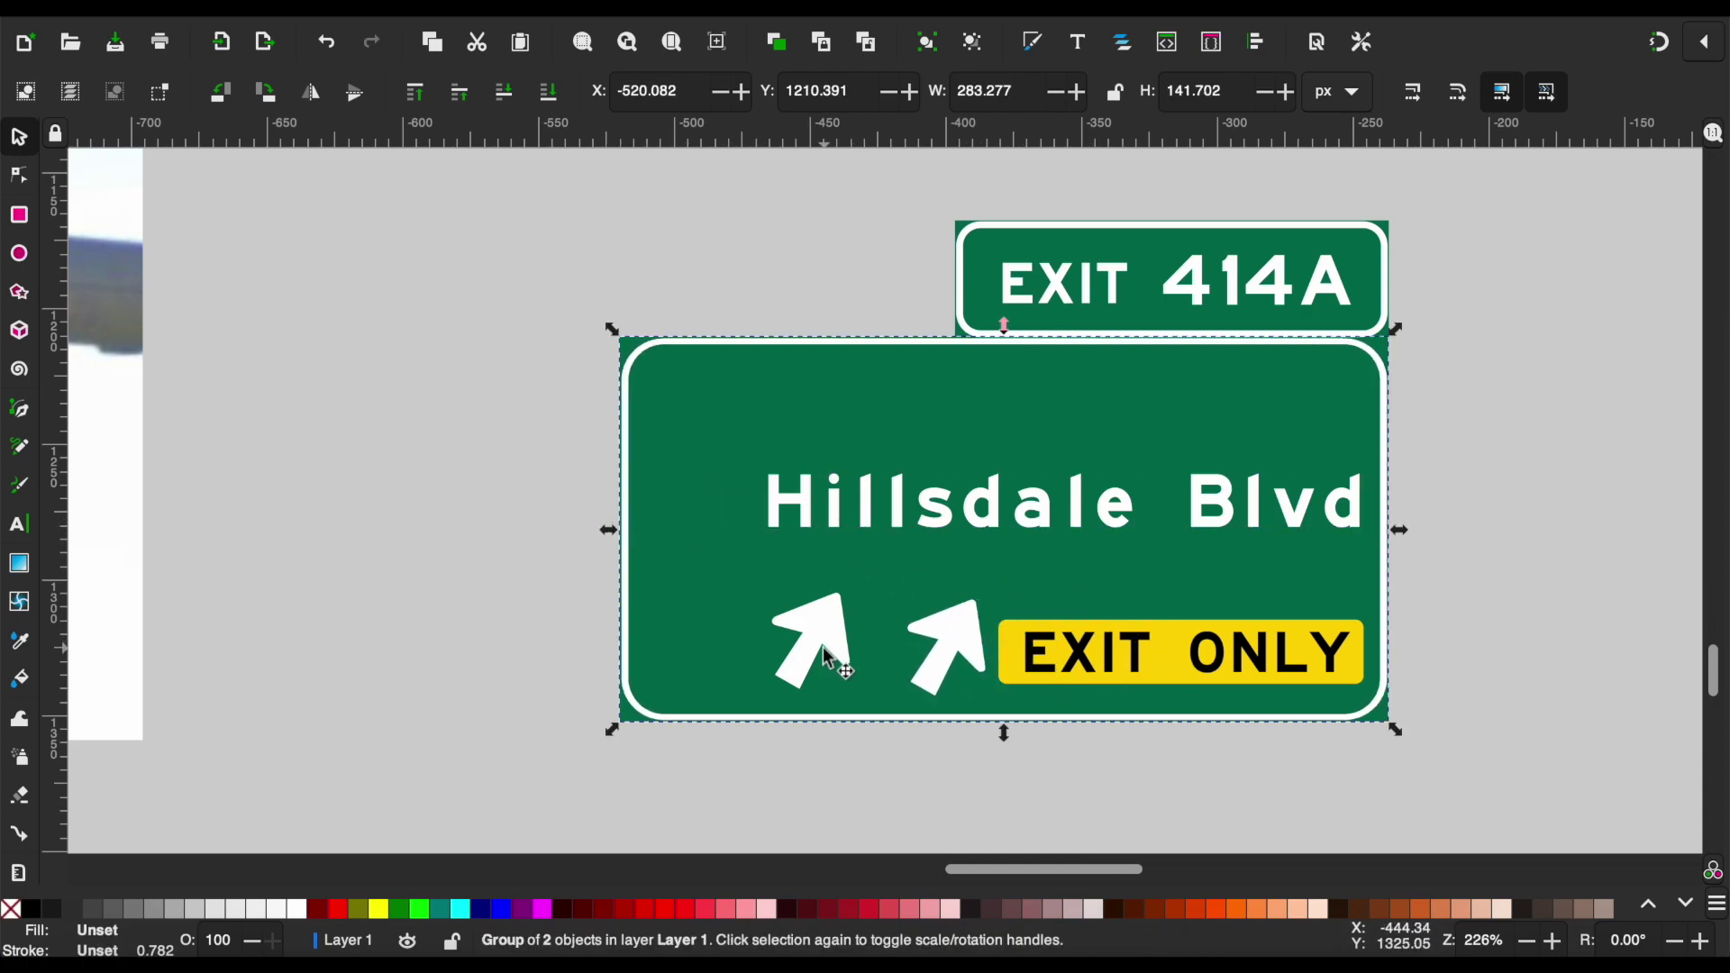
drag(801, 656, 745, 656)
drag(919, 525, 865, 518)
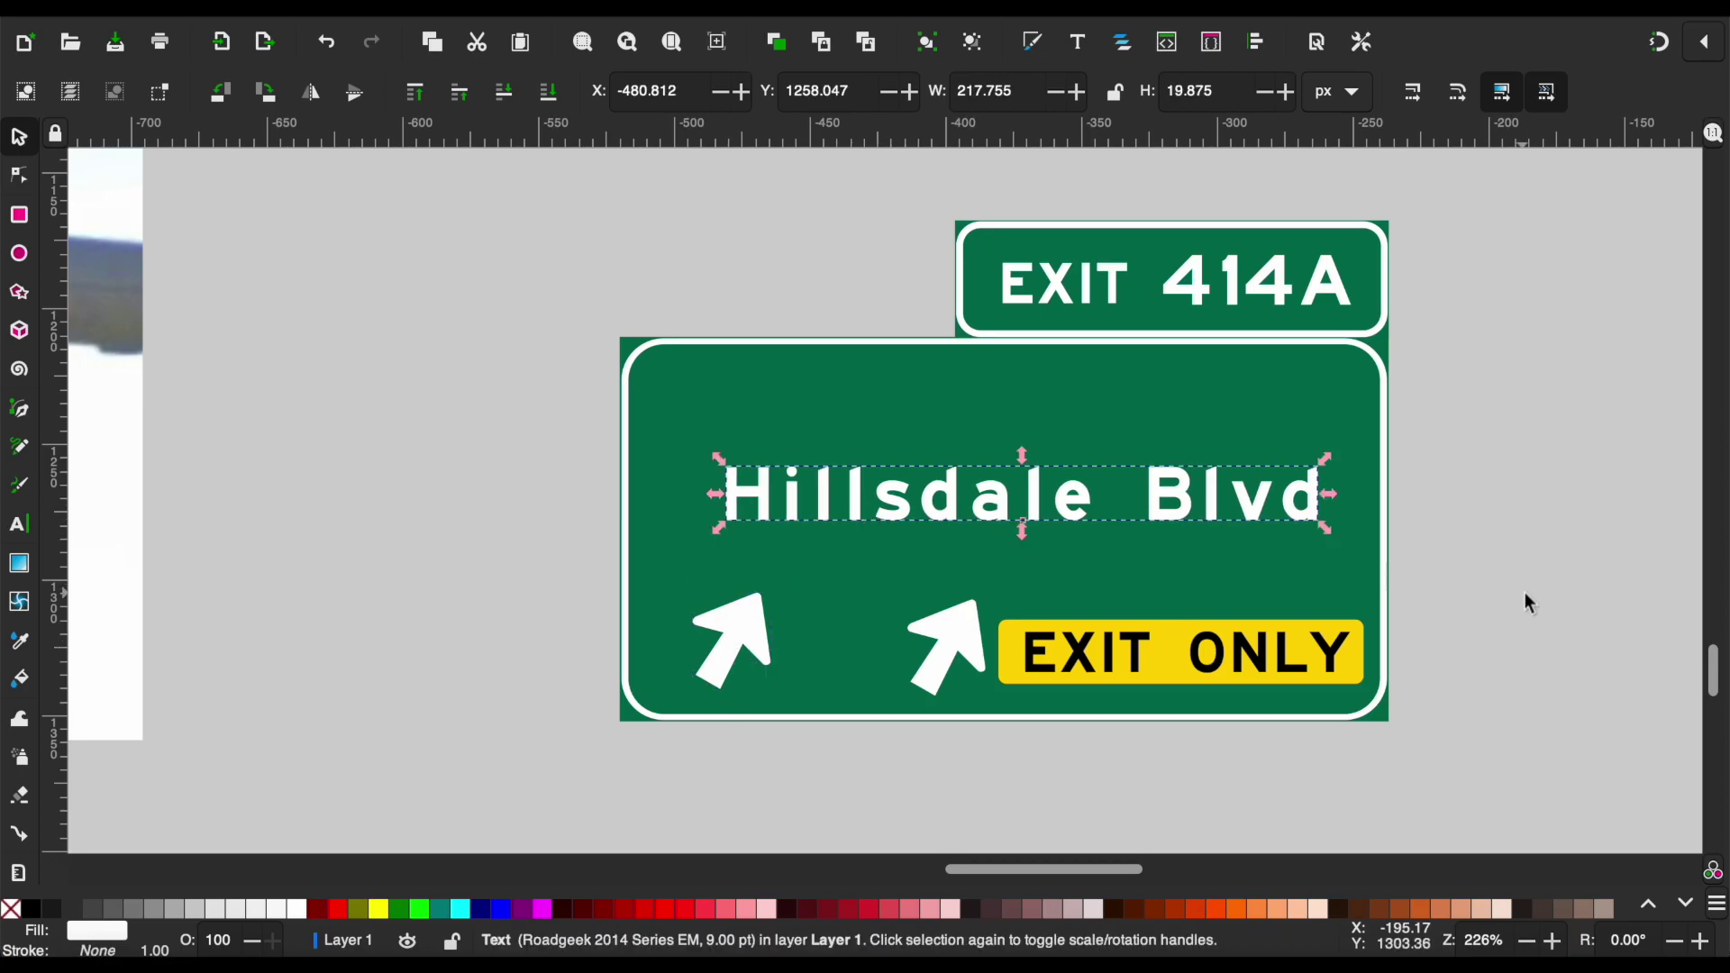
key(Escape)
scroll(1525, 593, down, 3)
key(5)
scroll(1525, 577, down, 3)
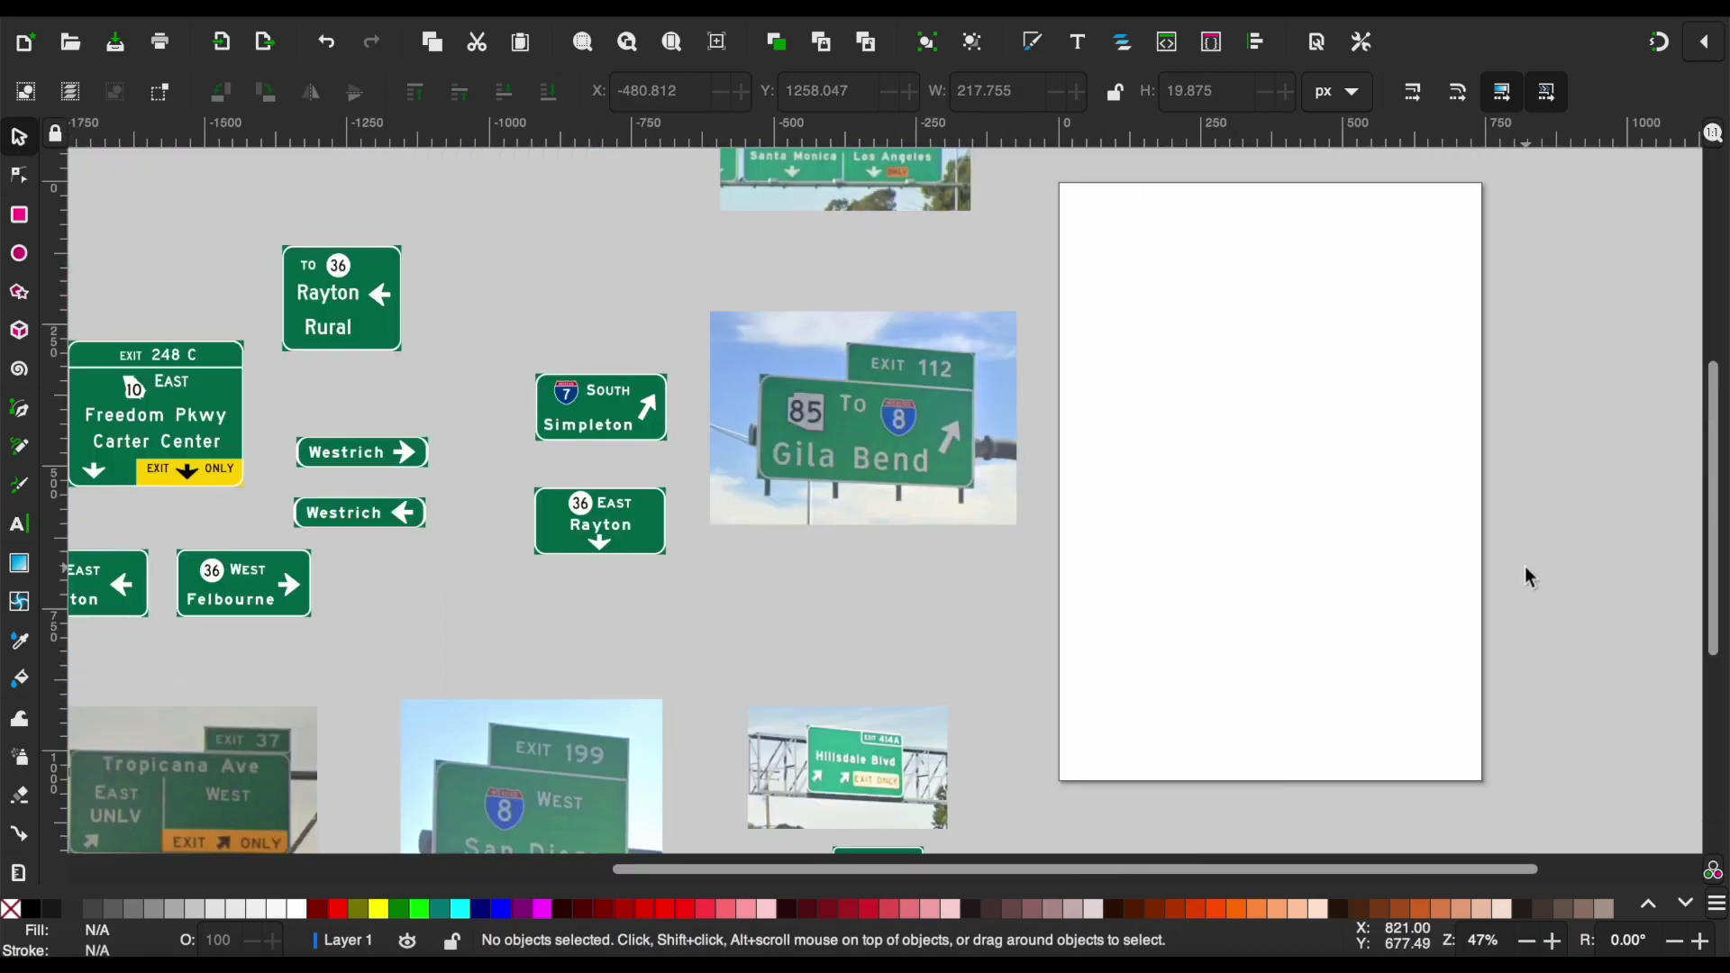
scroll(1109, 576, down, 2)
scroll(1109, 577, left, 10)
Place a copy of the blank green template panel beside the Gila Bend photo.
scroll(1109, 577, up, 8)
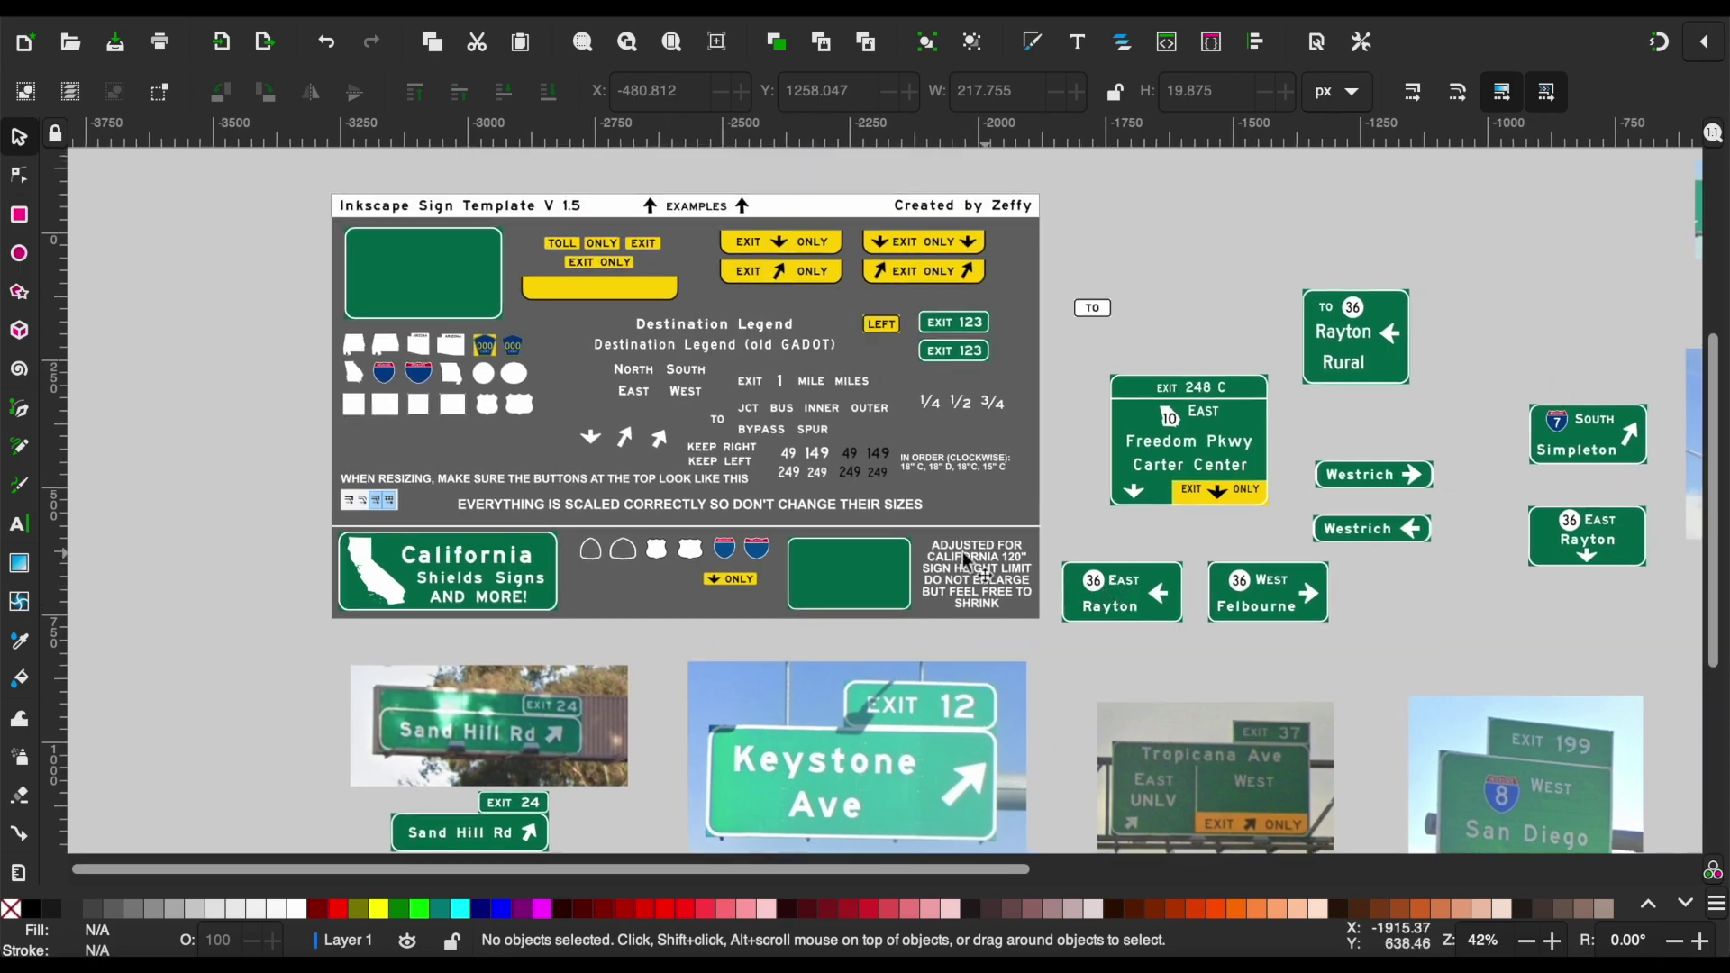
click(971, 609)
scroll(941, 592, right, 10)
scroll(941, 592, up, 2)
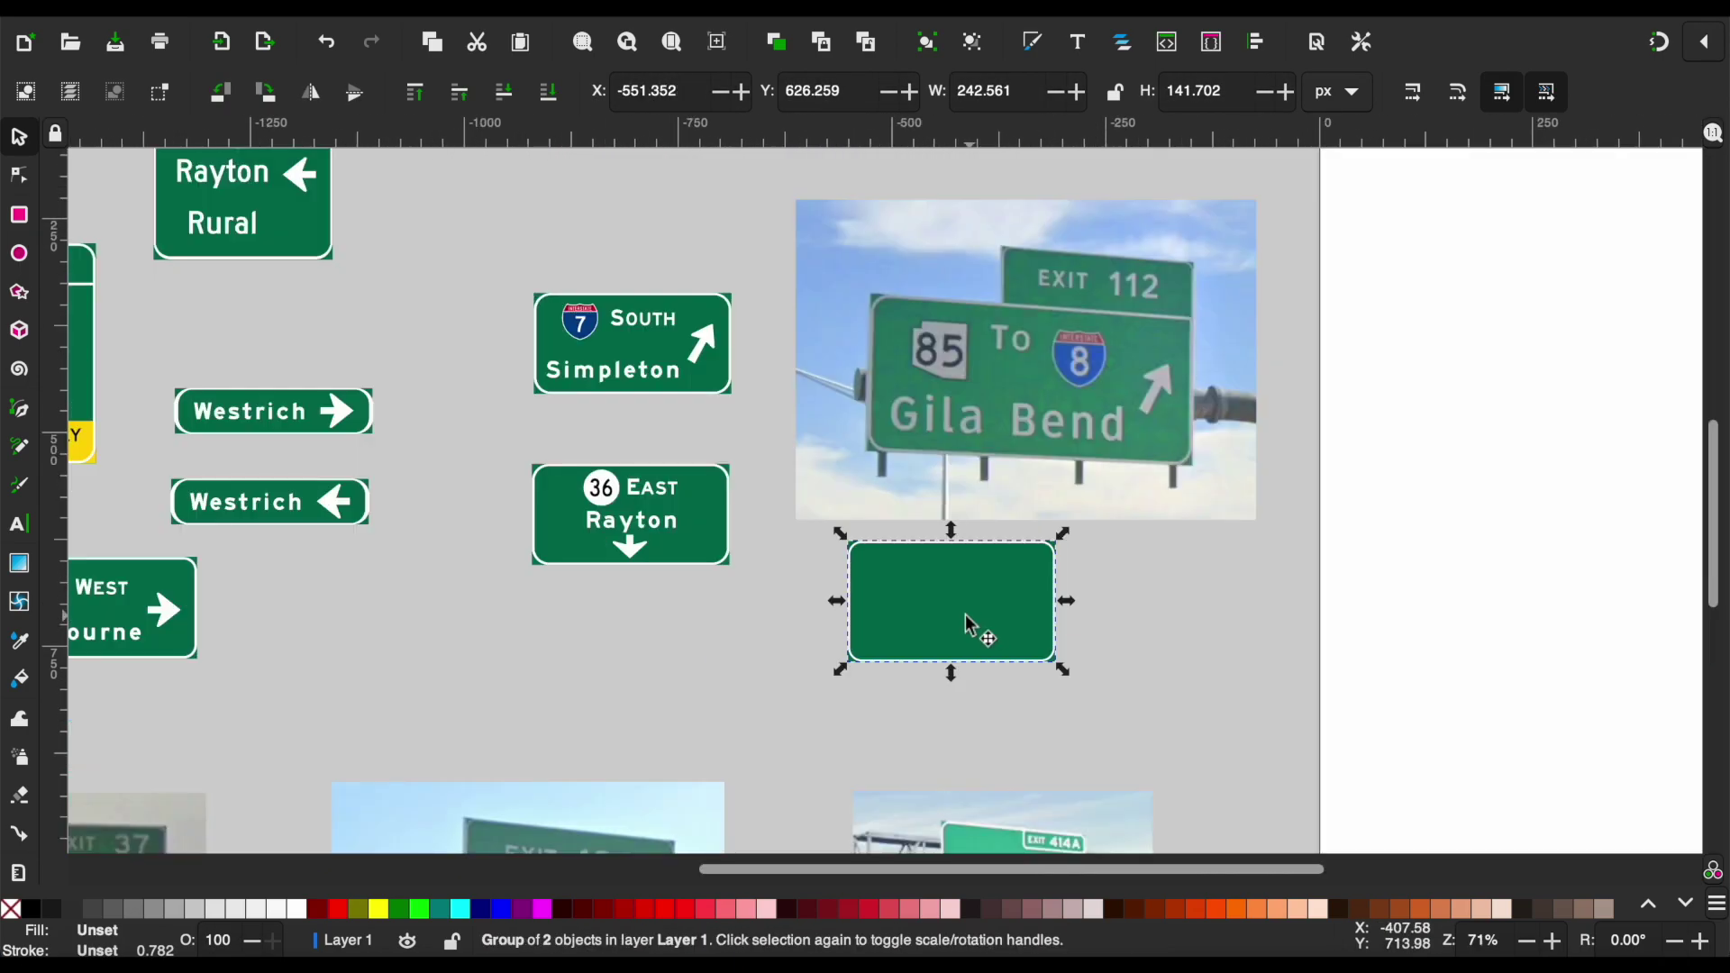
drag(972, 608, 1037, 631)
click(1235, 626)
scroll(1235, 626, down, 8)
scroll(669, 403, down, 3)
scroll(669, 403, left, 1)
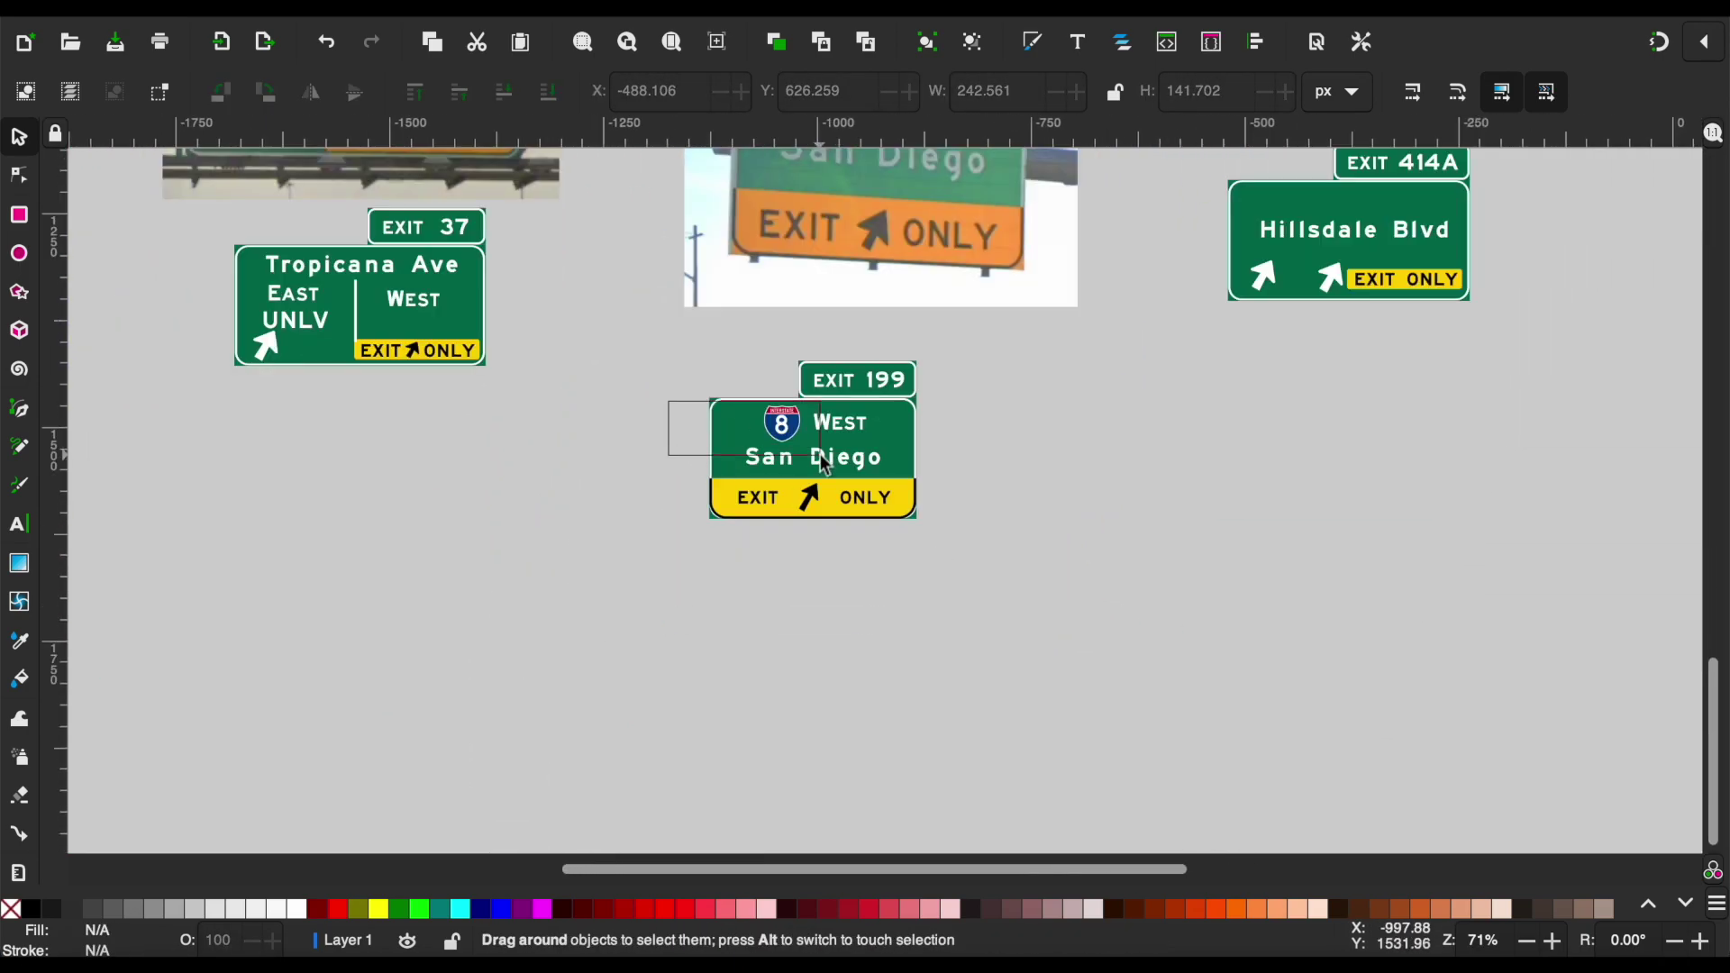
Move the Interstate 8 shield onto the new green panel.
drag(825, 463, 1098, 688)
scroll(820, 463, up, 5)
scroll(820, 463, right, 5)
scroll(1101, 688, up, 3)
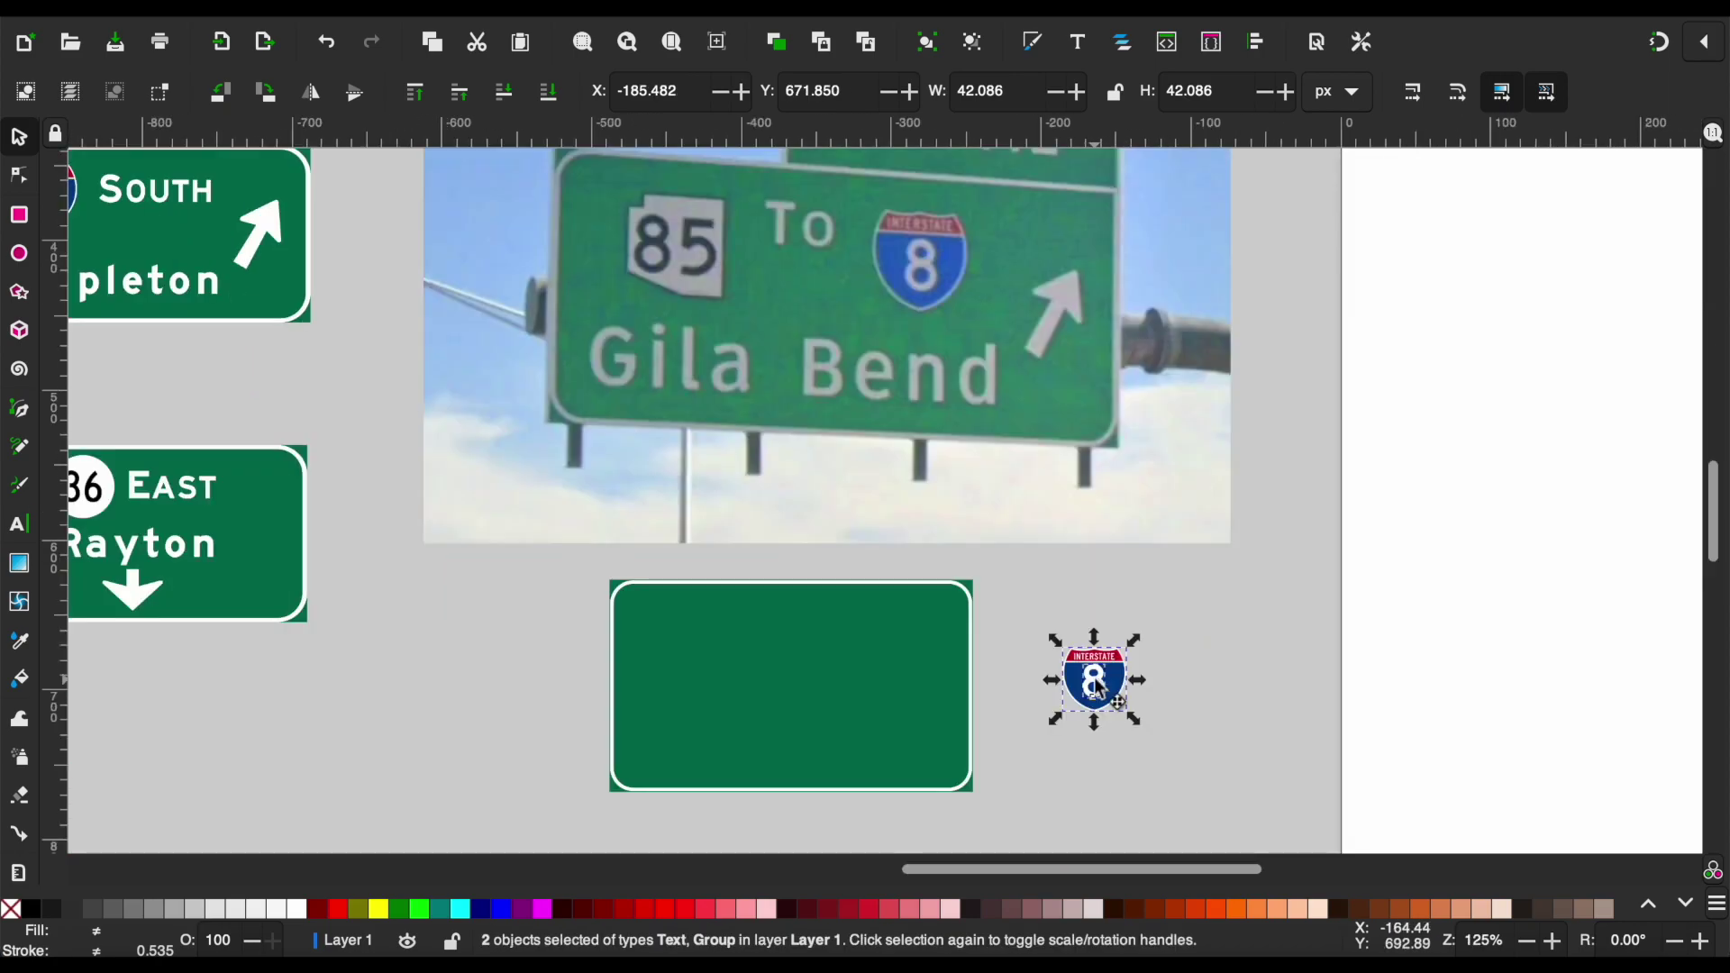
click(1174, 664)
scroll(1174, 665, down, 3)
scroll(1174, 665, down, 3)
scroll(1175, 664, left, 3)
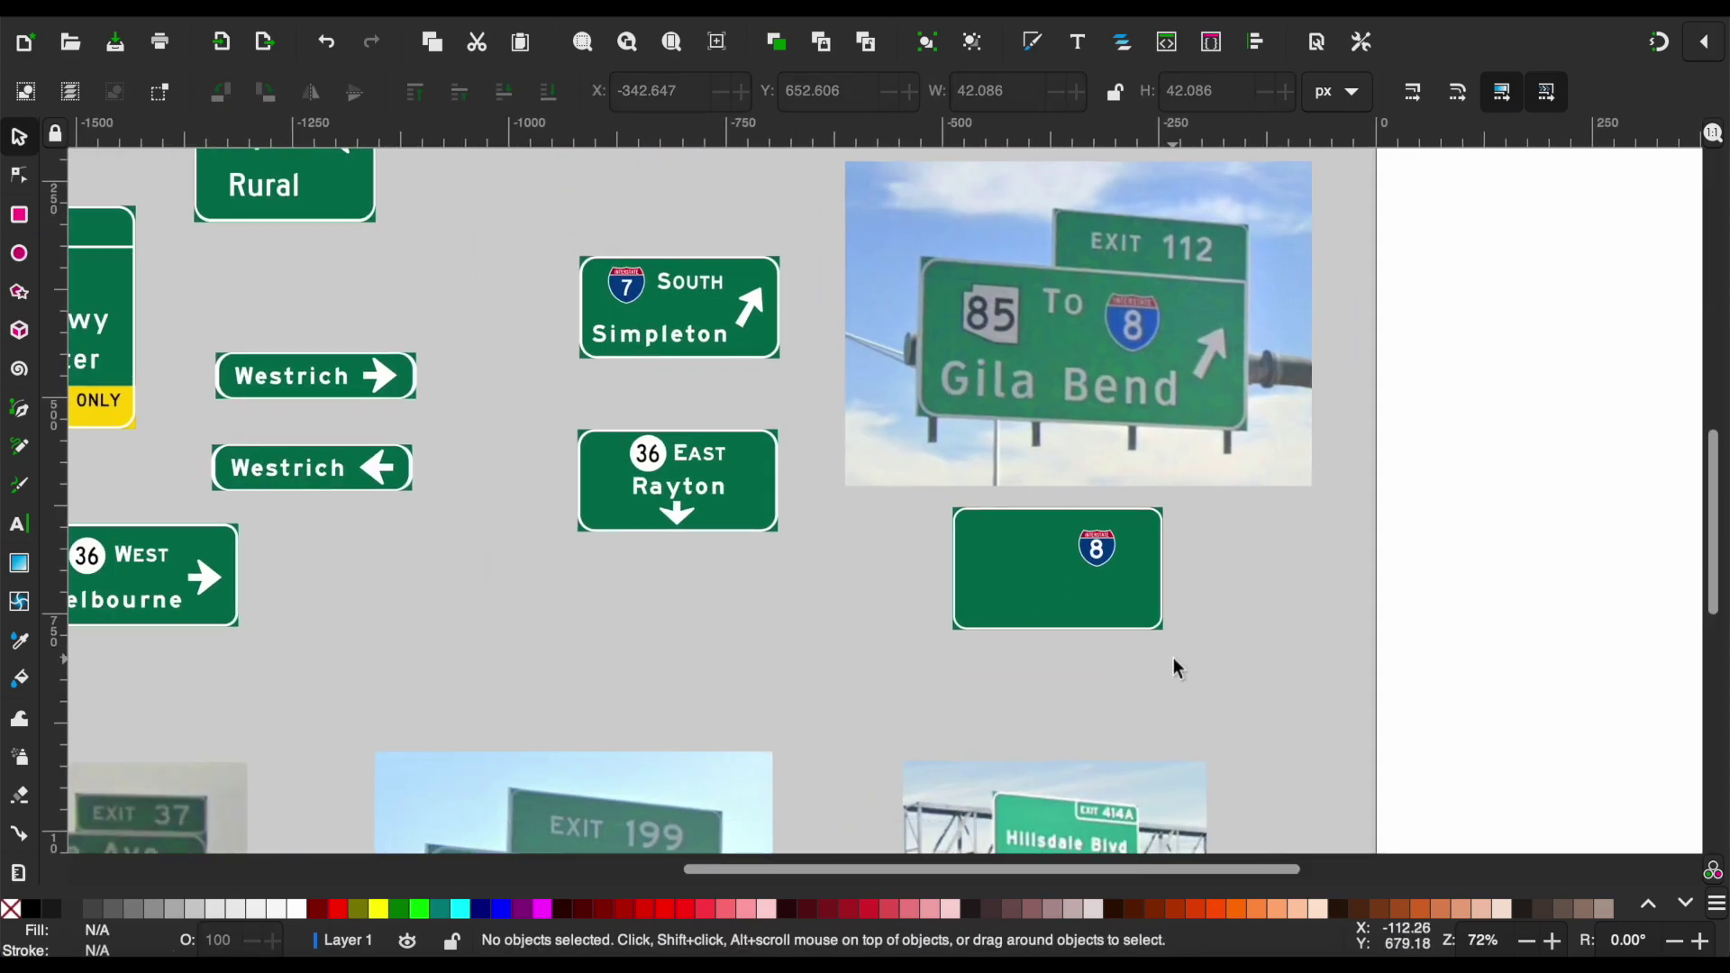
Copy the Simpleton sign's up-right arrow onto the I-8 panel.
click(755, 315)
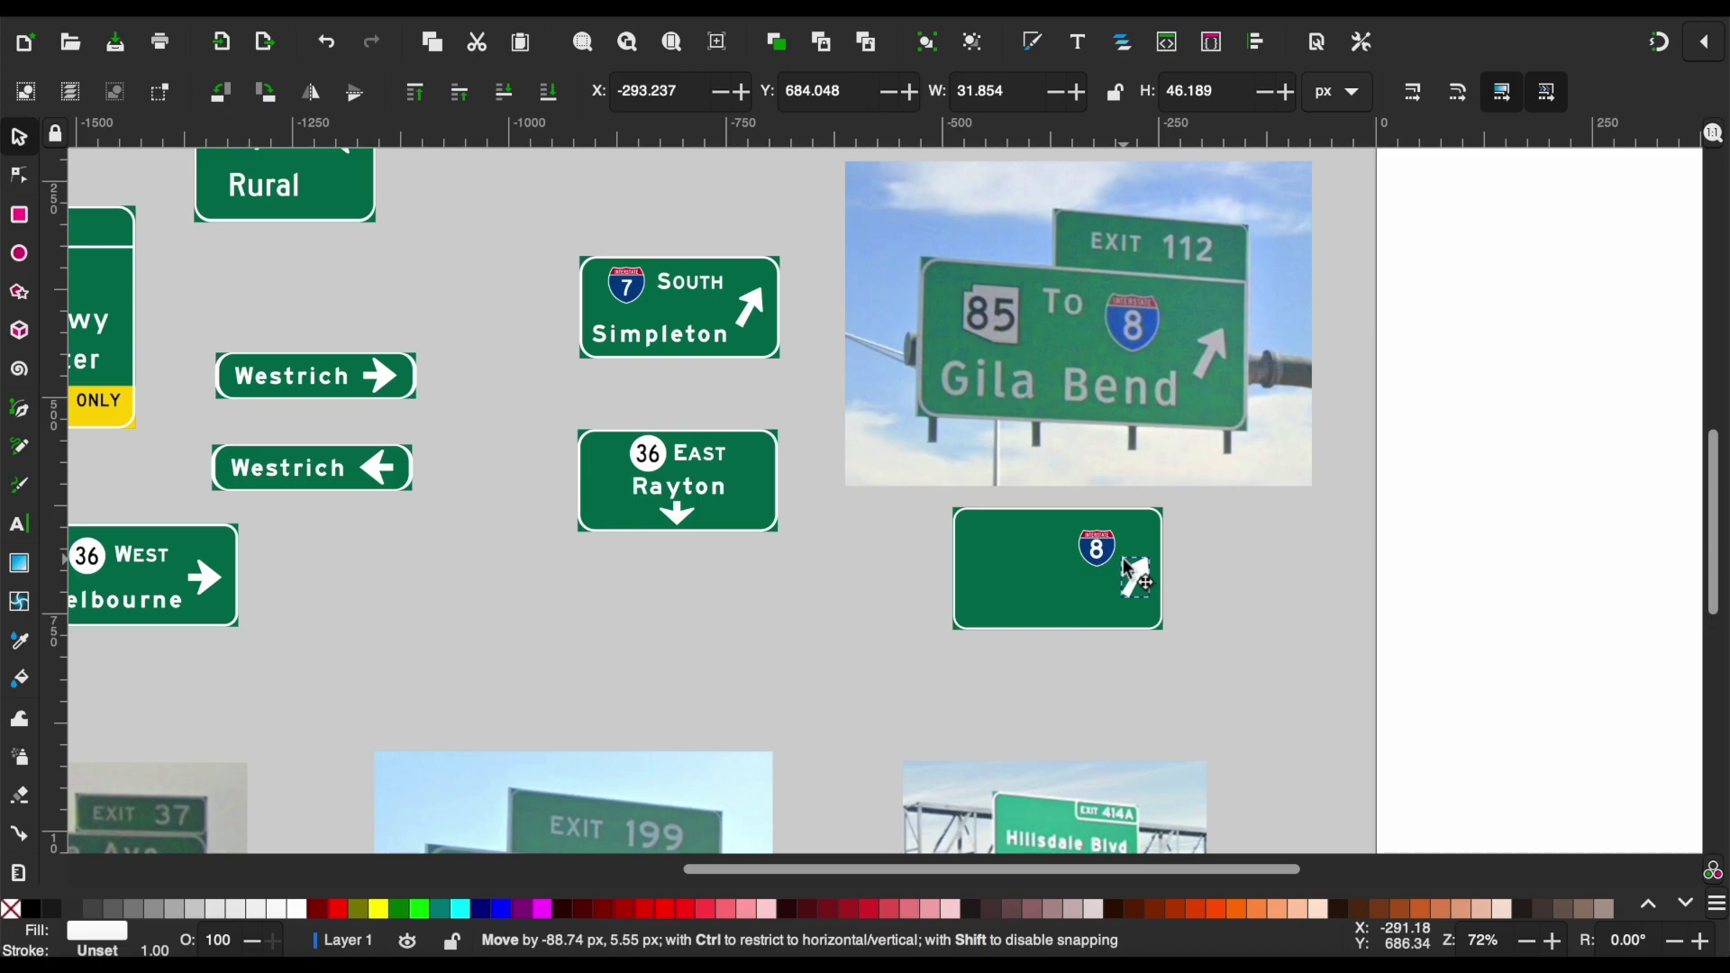
drag(1130, 569, 1130, 570)
click(1220, 571)
scroll(1220, 564, left, 3)
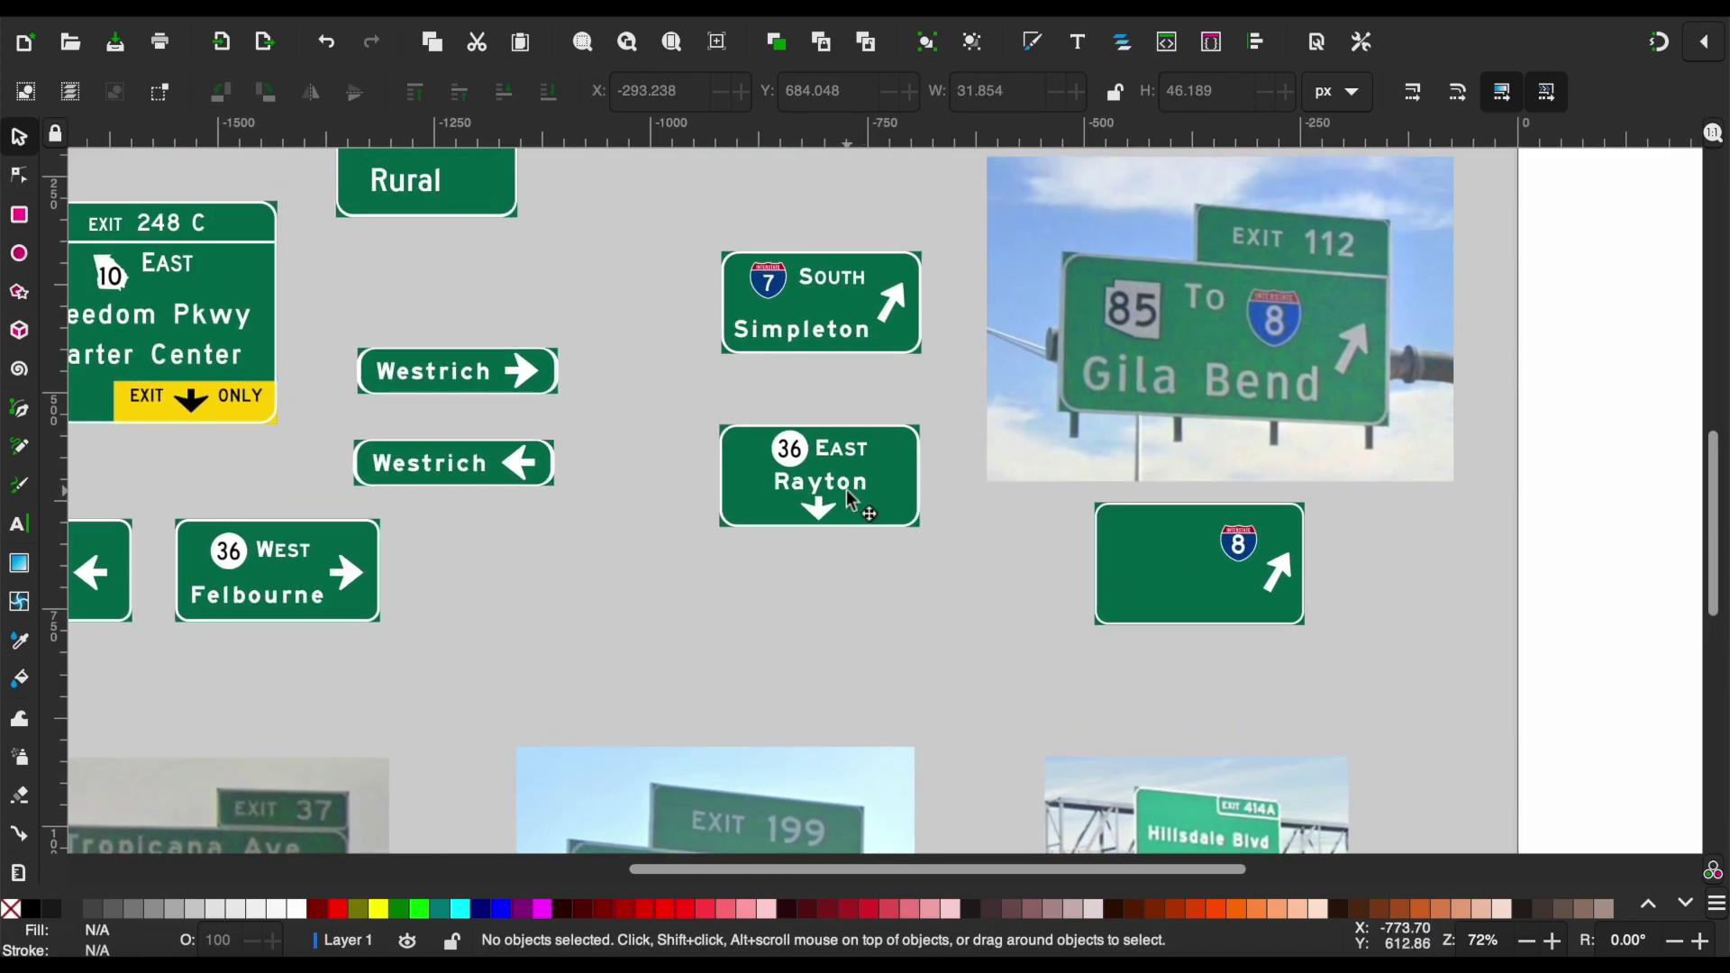
Copy the Rayton text onto the I-8 panel and edit it to 'Glia Bend'.
click(851, 500)
key(ctrl+c)
key(ctrl+v)
scroll(1156, 599, up, 2)
scroll(1156, 599, up, 2)
double_click(1156, 599)
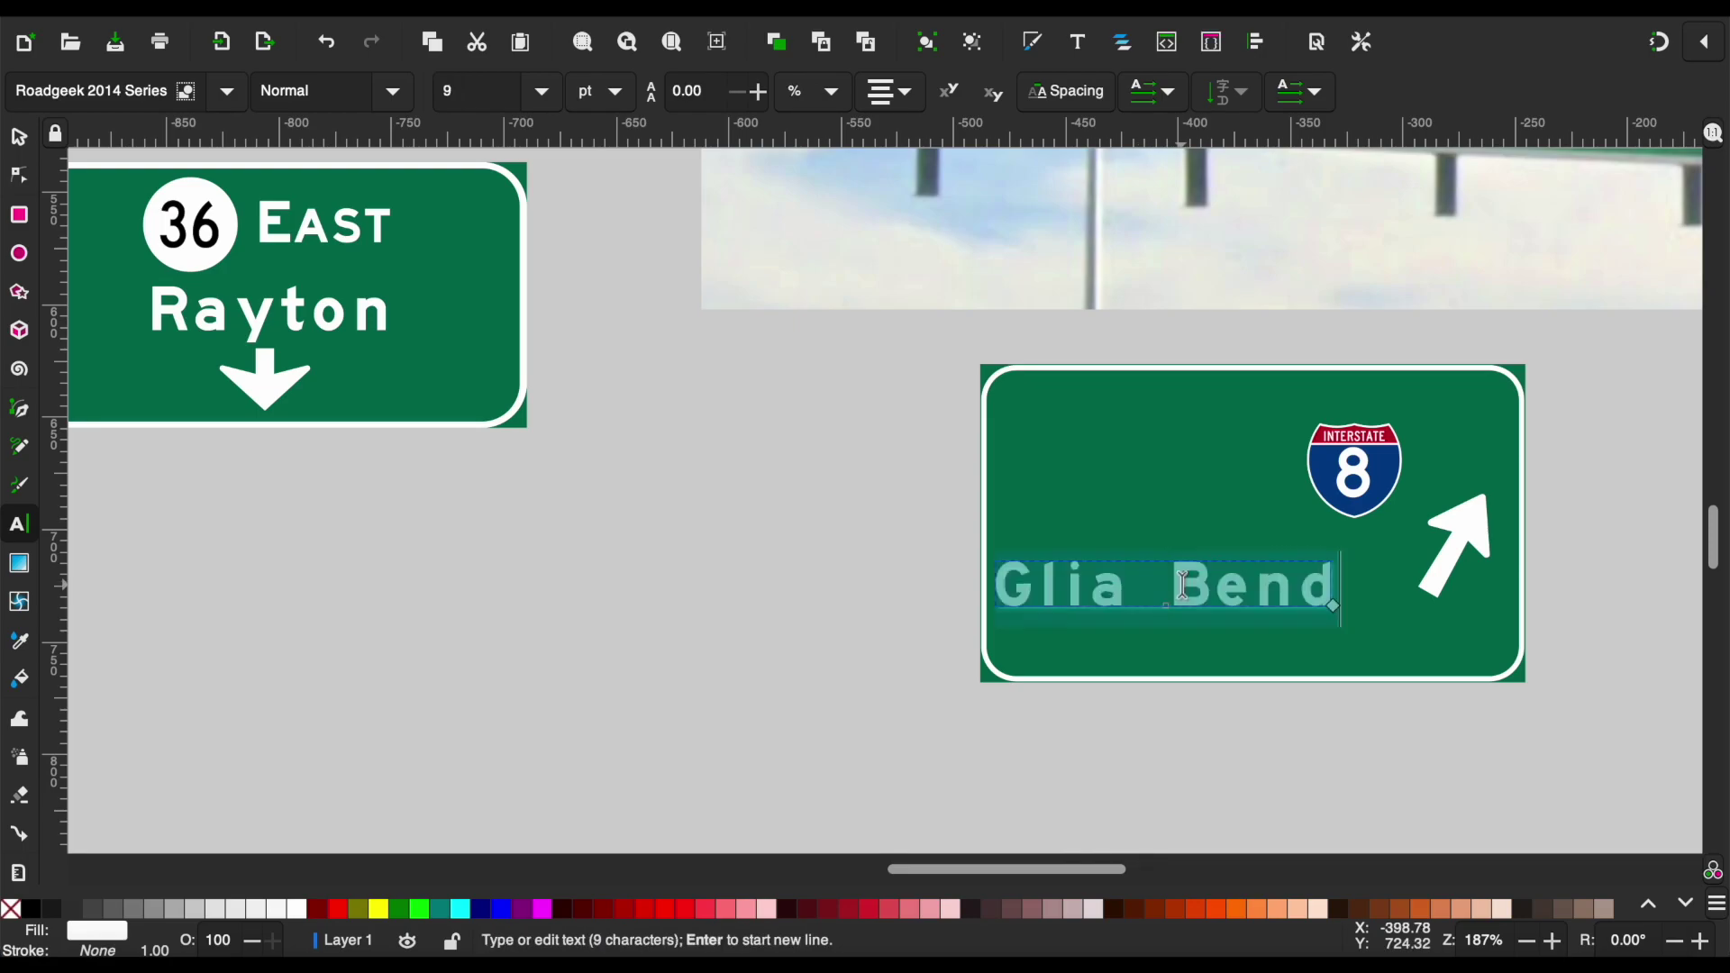
scroll(1183, 586, up, 5)
scroll(1133, 588, right, 5)
scroll(1137, 586, down, 2)
Set the Glia Bend text to Roadgeek 2005 Series 3B and nudge it into position.
click(245, 103)
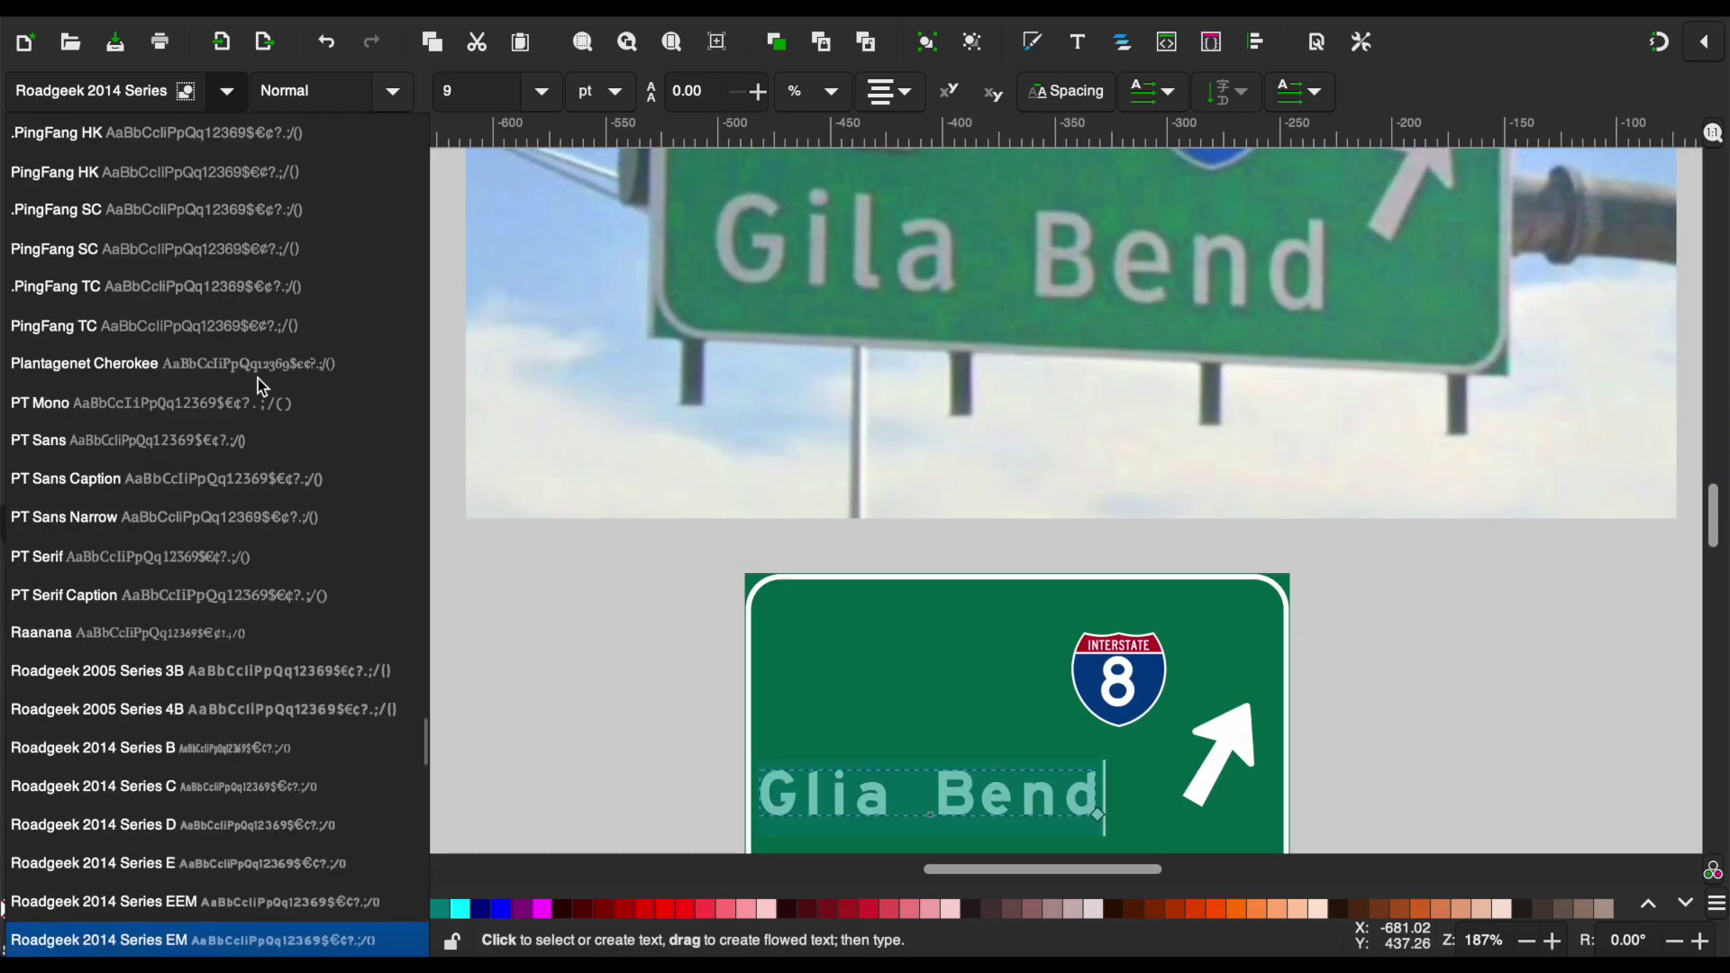
key(Up)
key(Up)
key(Up)
key(Up)
key(Up)
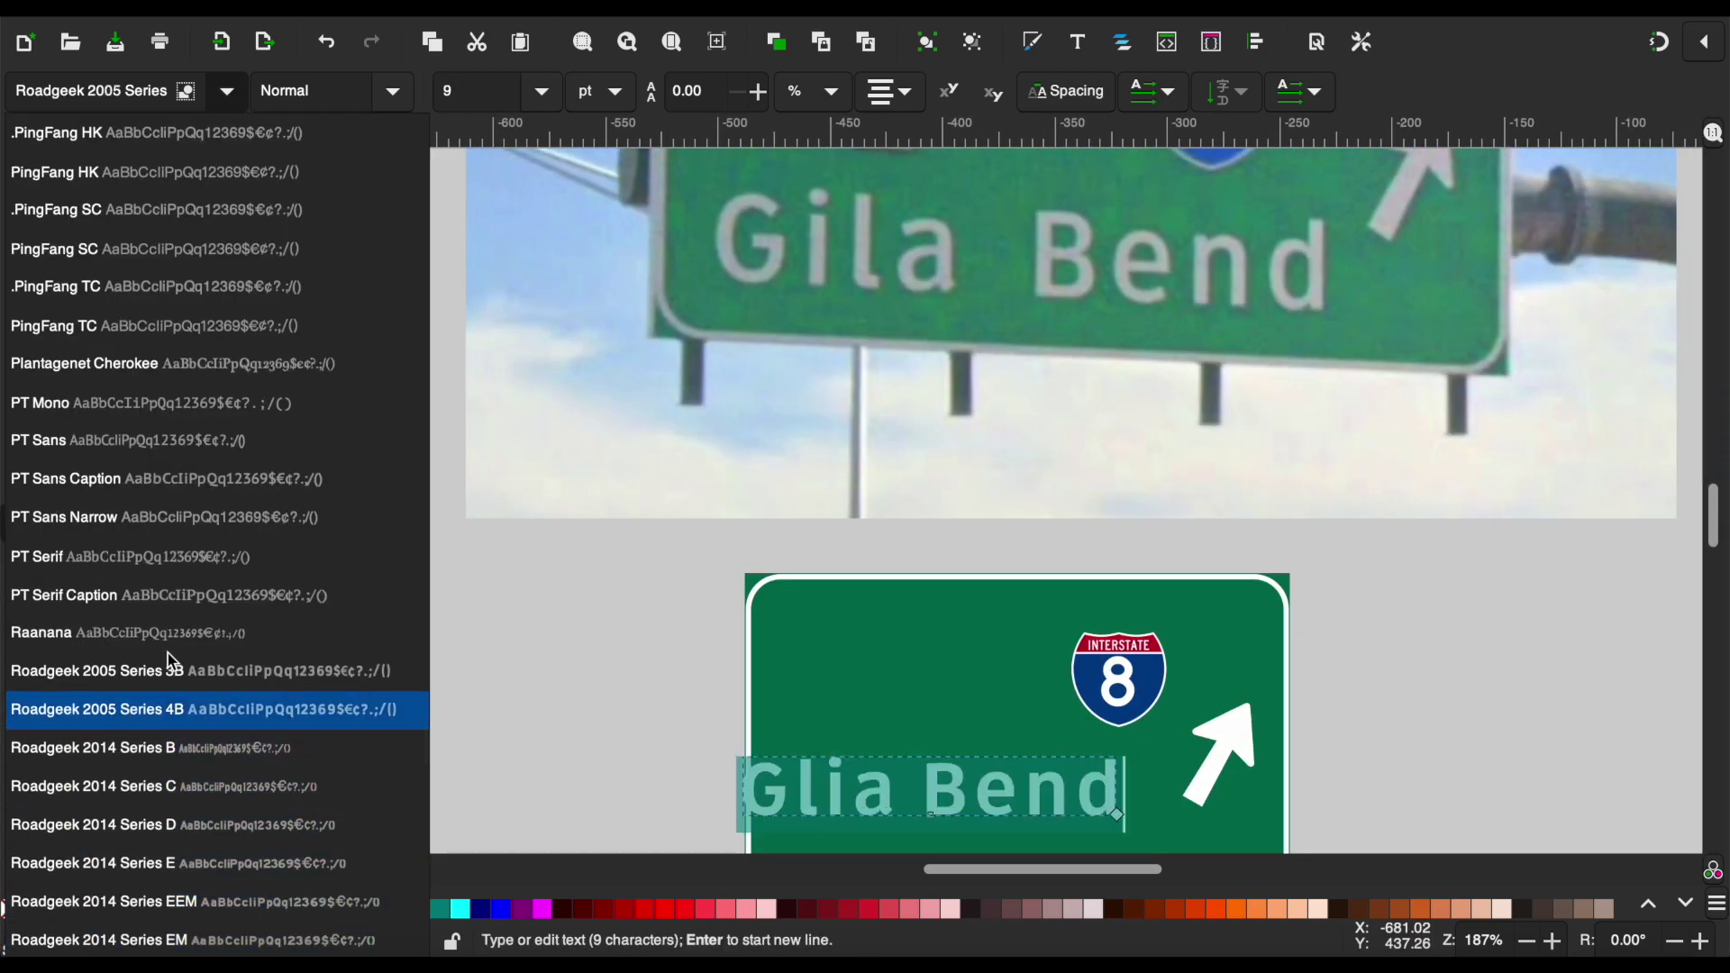
key(Up)
key(Return)
scroll(225, 311, right, 5)
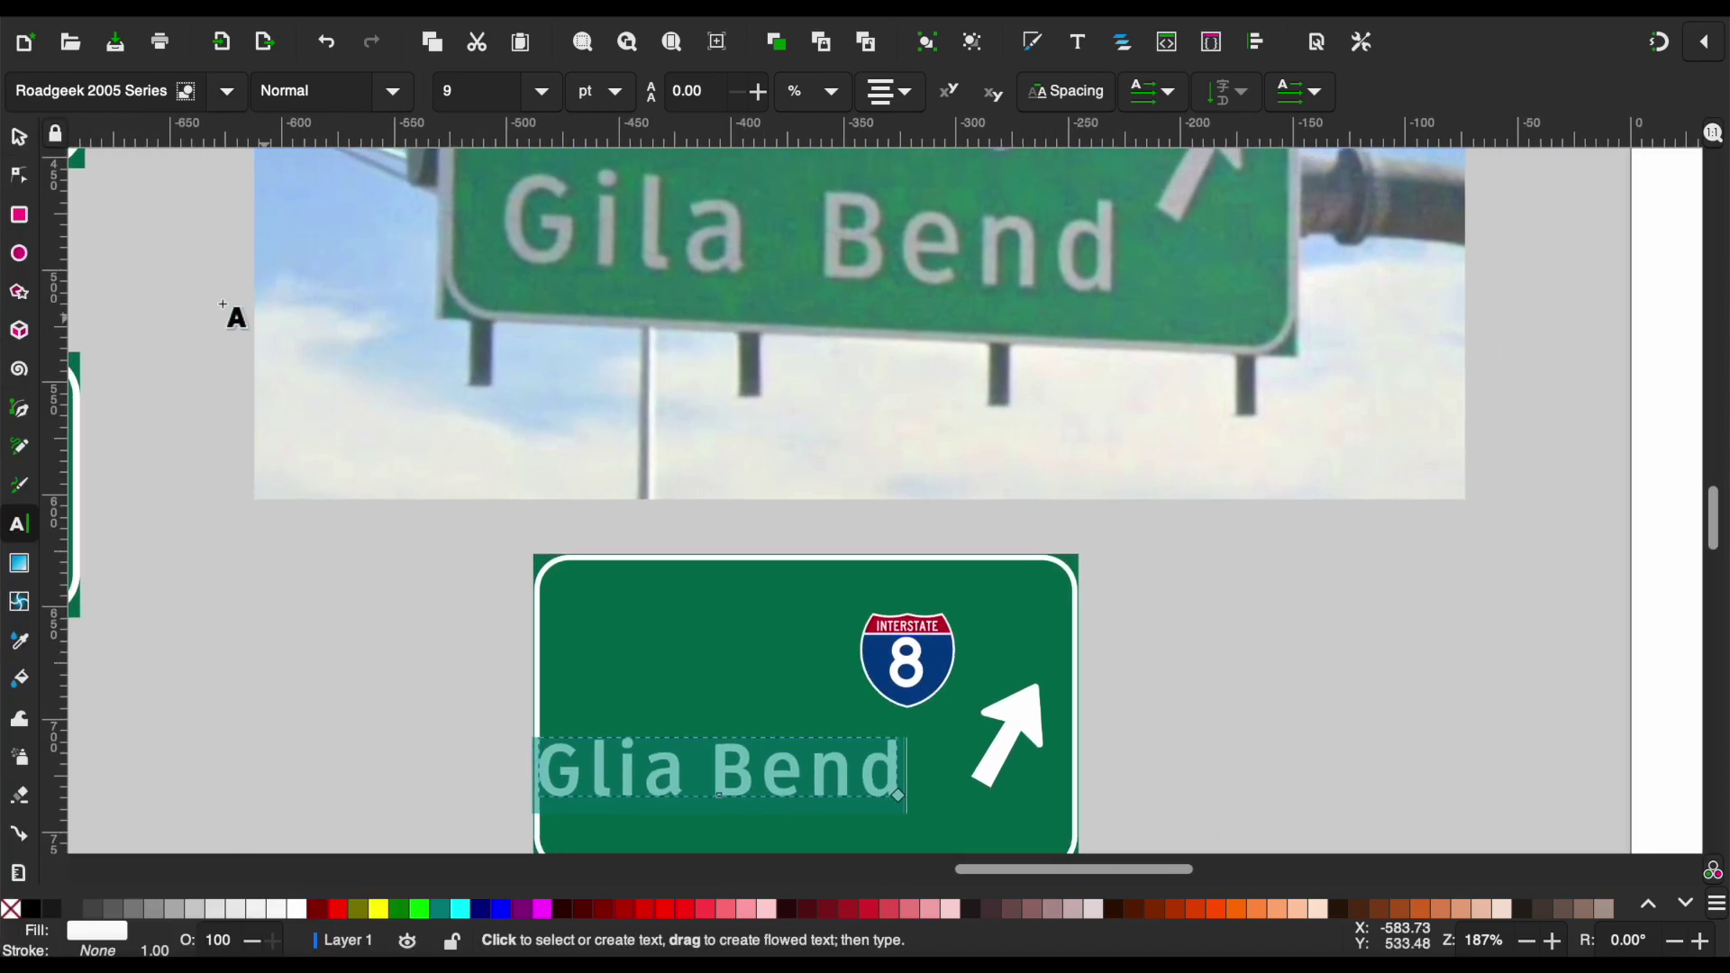
click(18, 139)
drag(721, 771, 760, 783)
Move the TO label from the template onto the Glia Bend sign.
click(1207, 741)
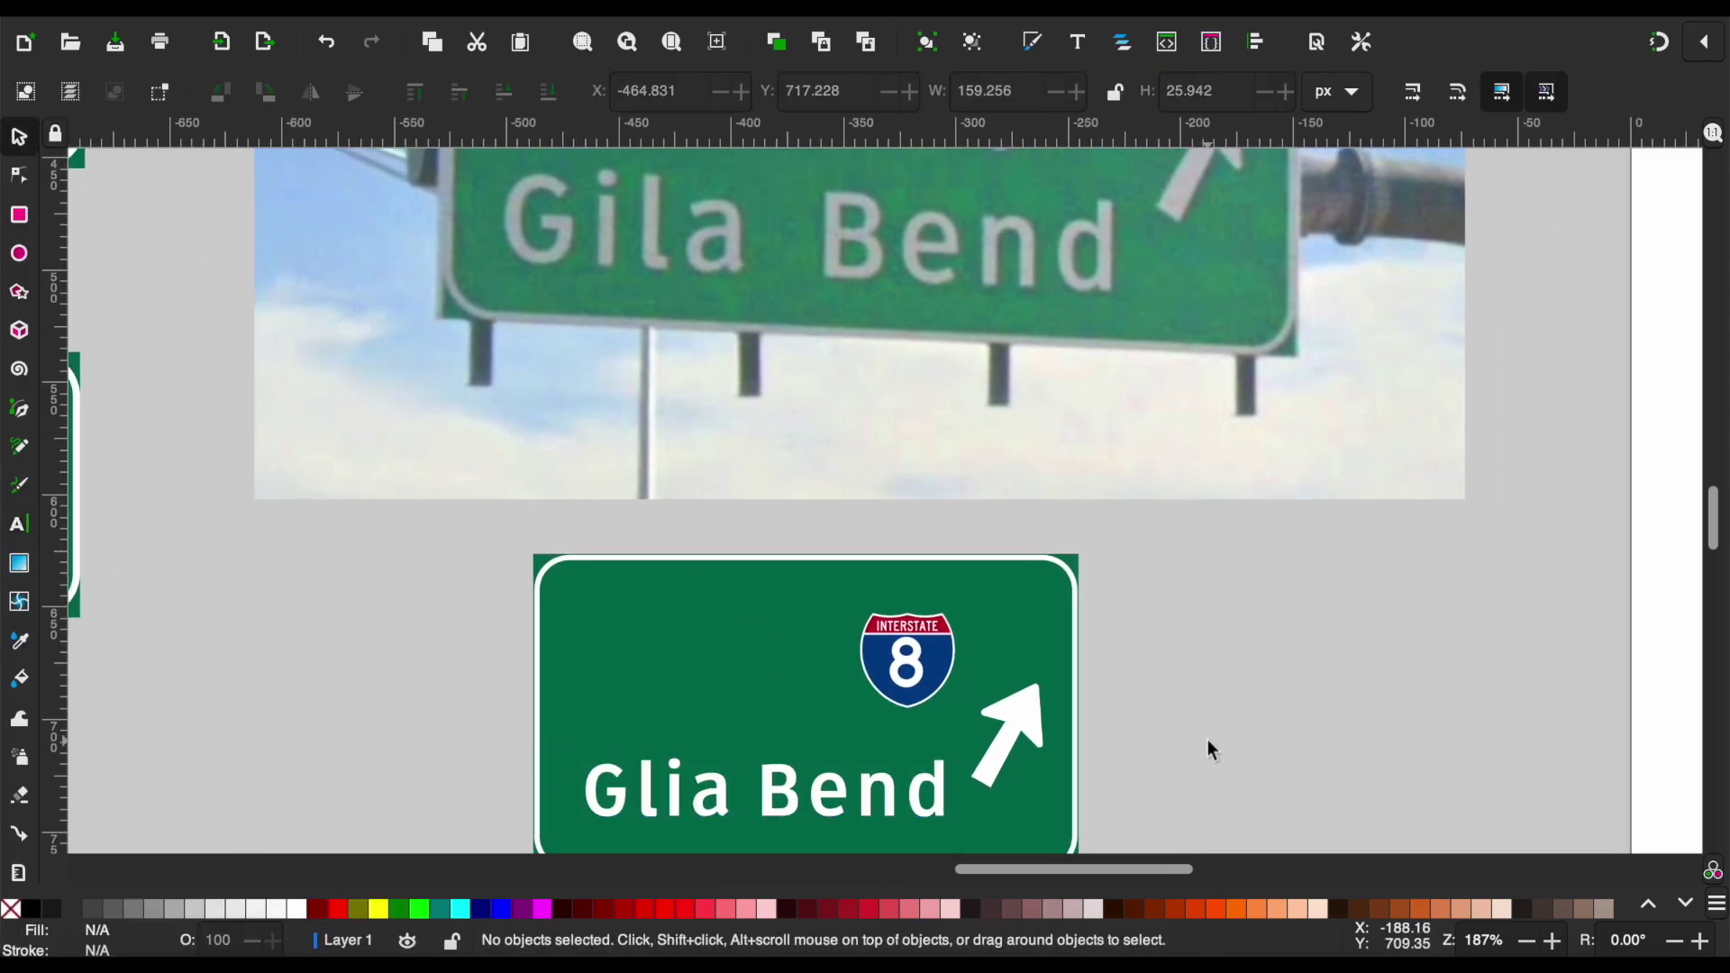
scroll(1208, 742, down, 3)
scroll(1208, 743, down, 1)
click(668, 402)
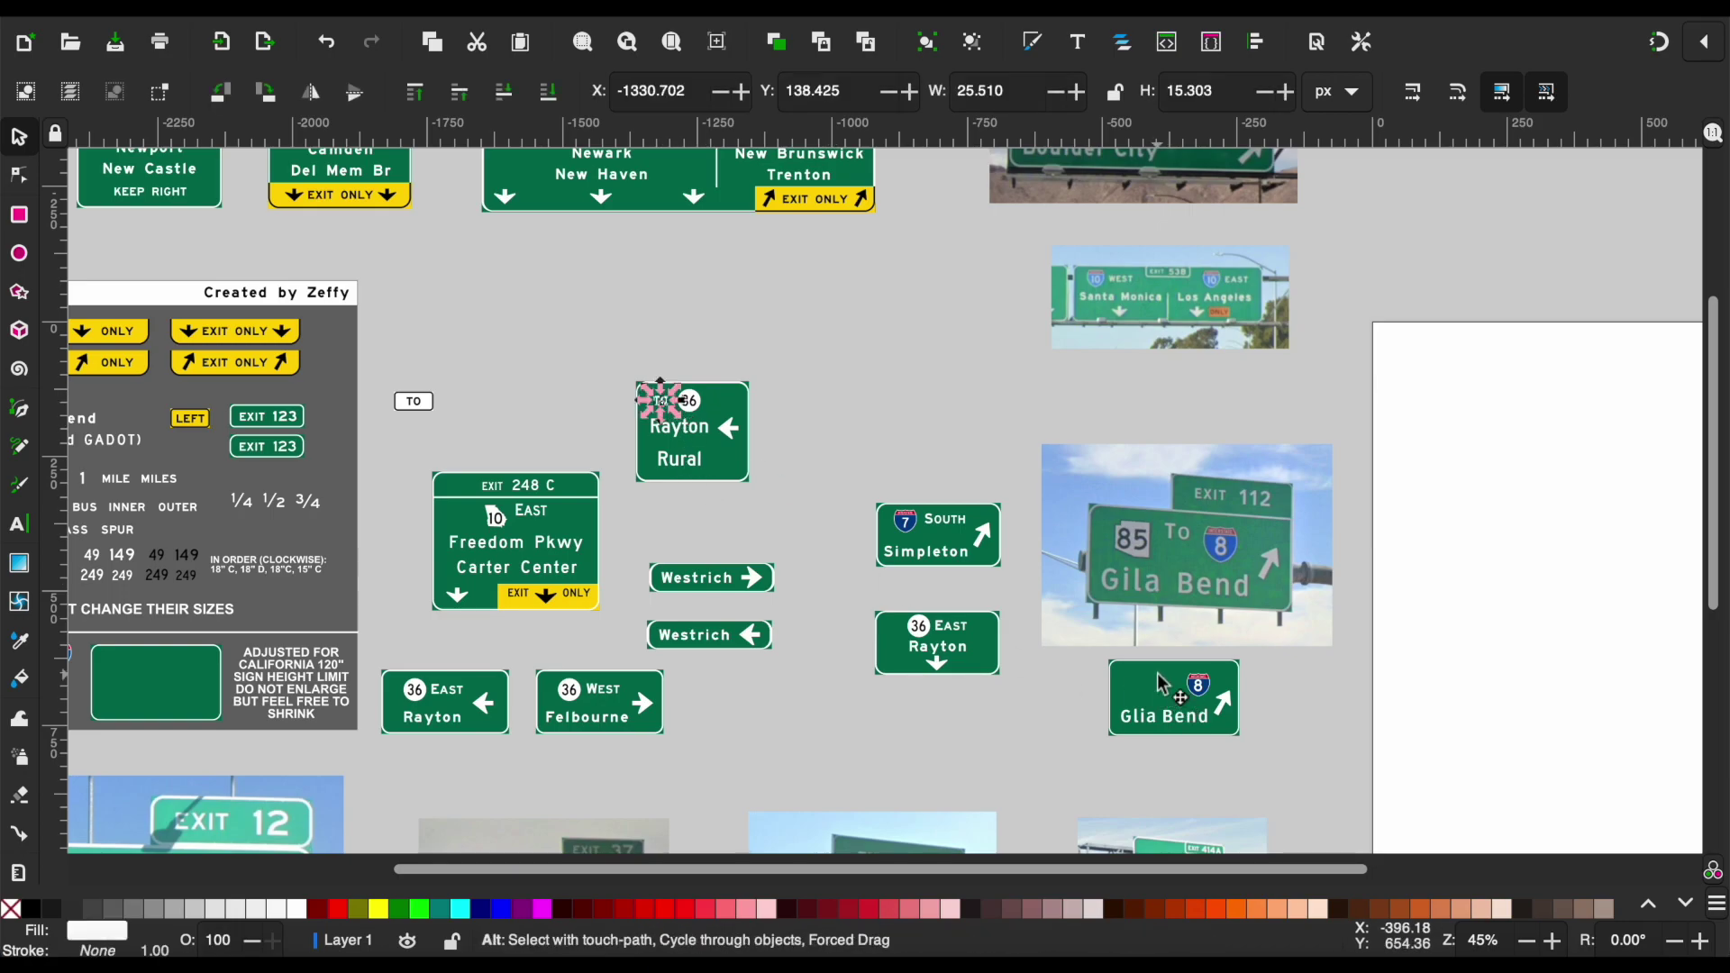
drag(669, 402, 1157, 673)
scroll(1158, 673, up, 2)
scroll(1157, 674, up, 2)
click(1465, 721)
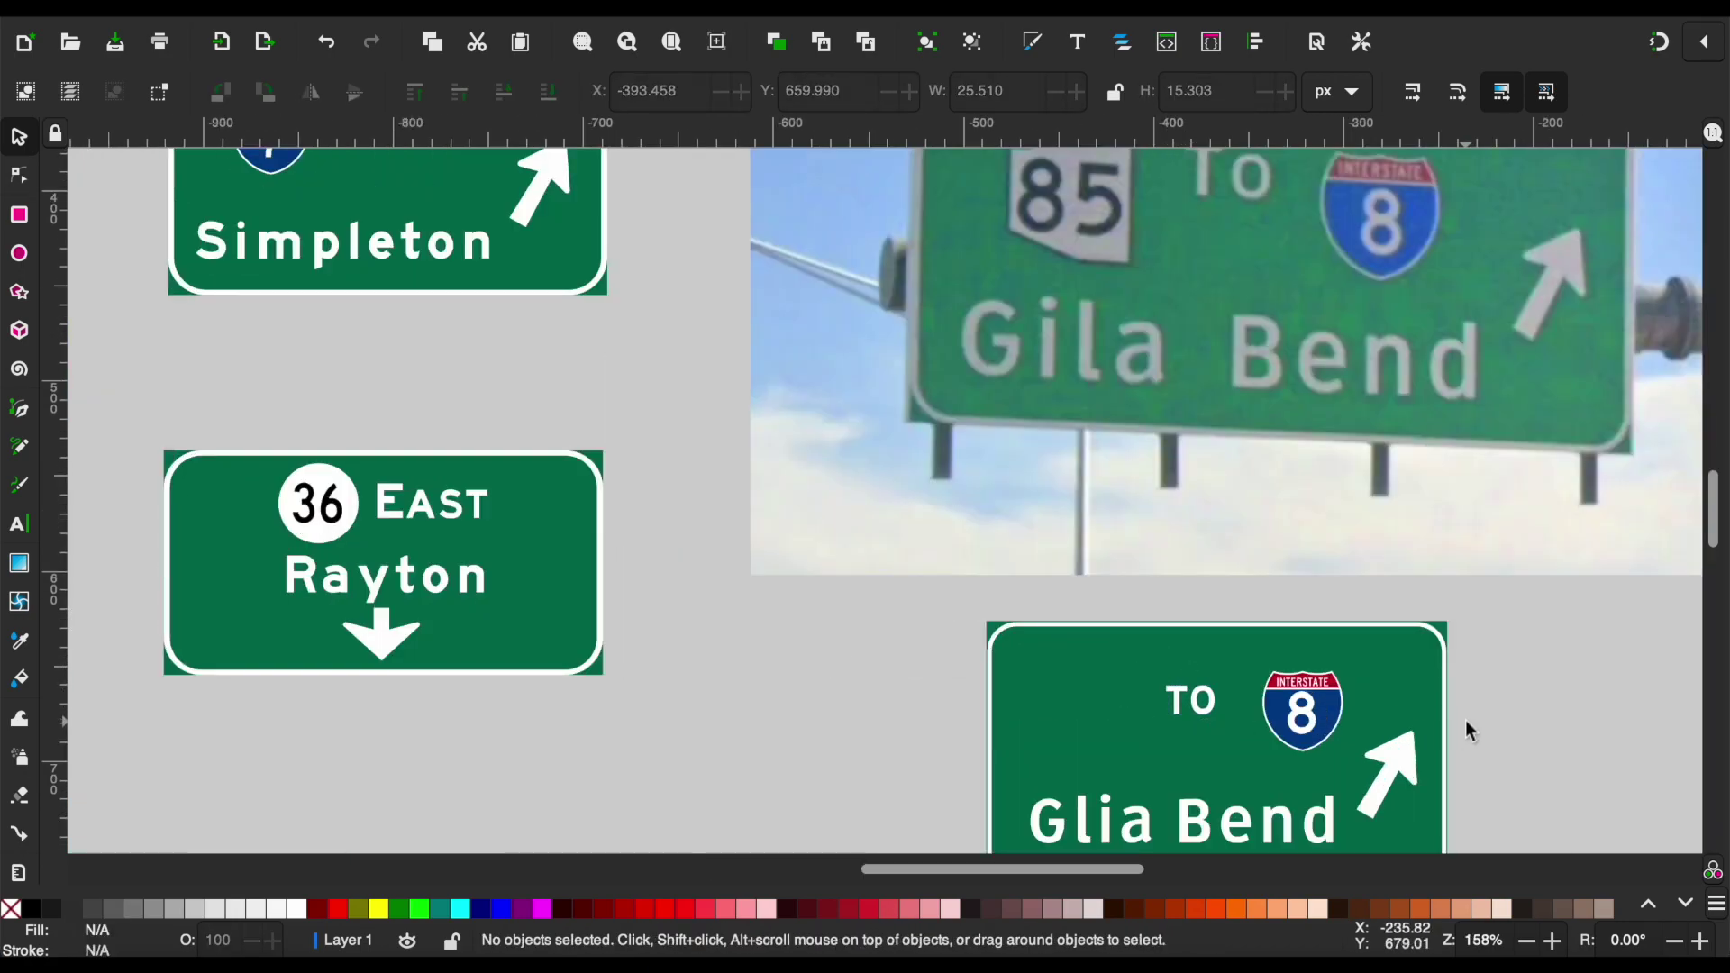
scroll(1465, 721, down, 3)
scroll(1465, 719, down, 2)
scroll(605, 591, up, 3)
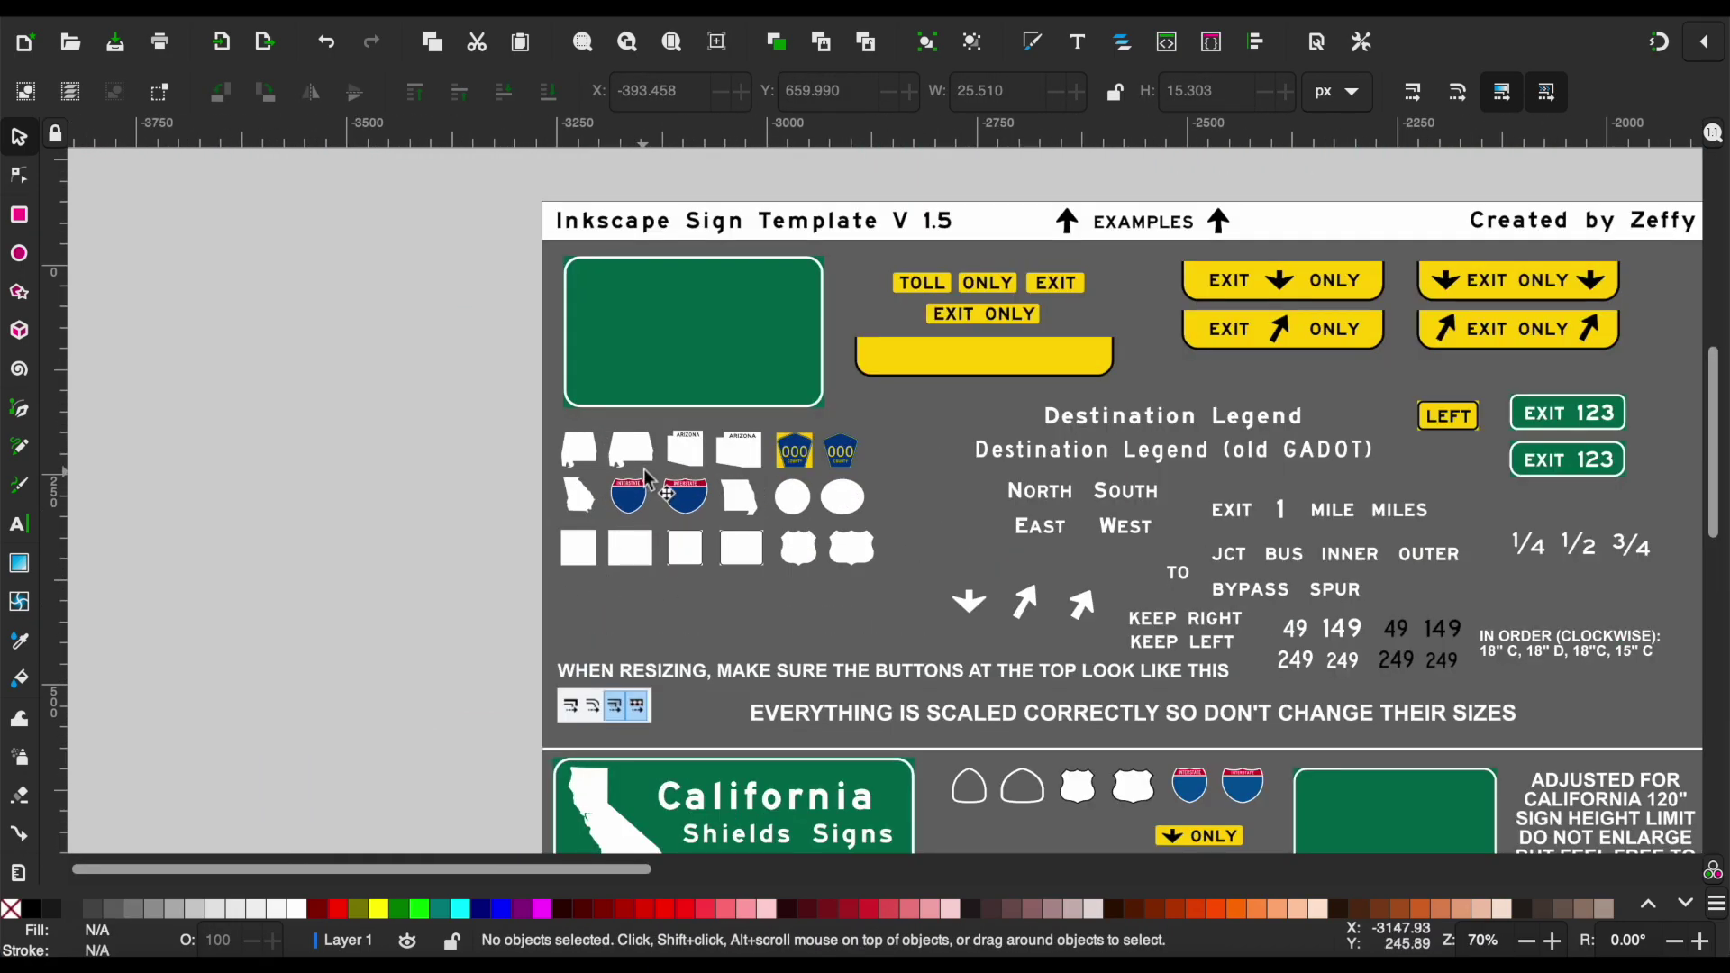
Paste the Arizona route shape onto the sign's left side with a number text over it.
click(728, 468)
scroll(727, 467, right, 10)
click(905, 683)
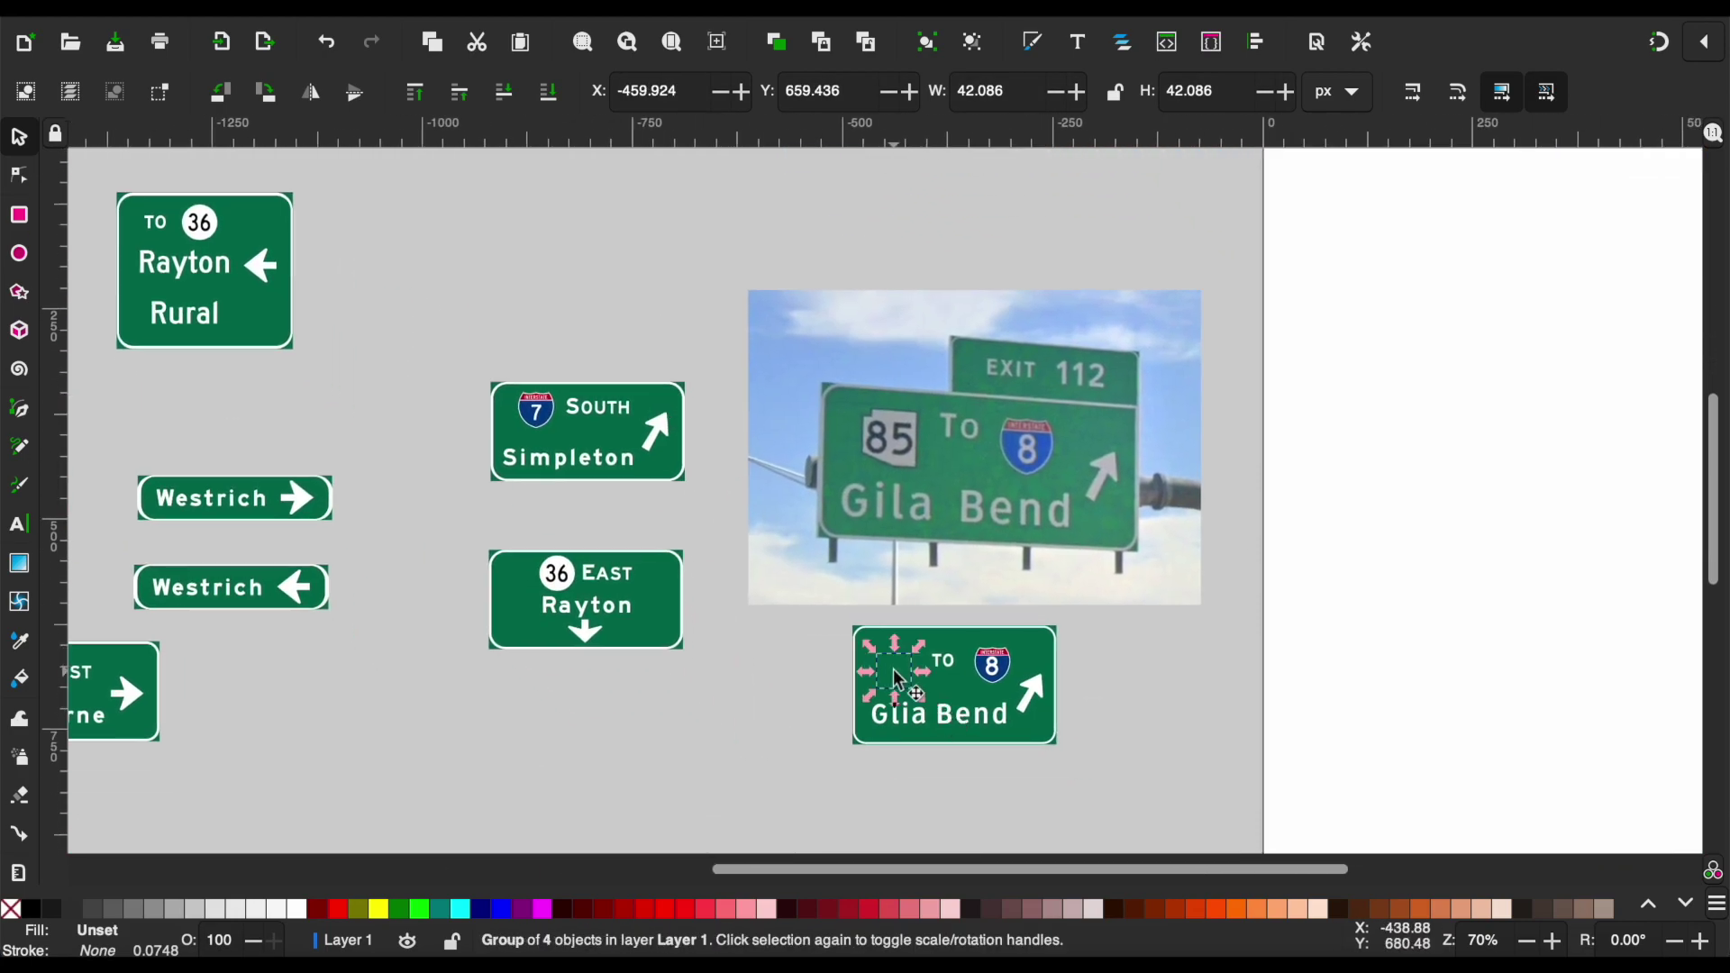
scroll(888, 682, up, 3)
key(ctrl+v)
drag(723, 667, 901, 664)
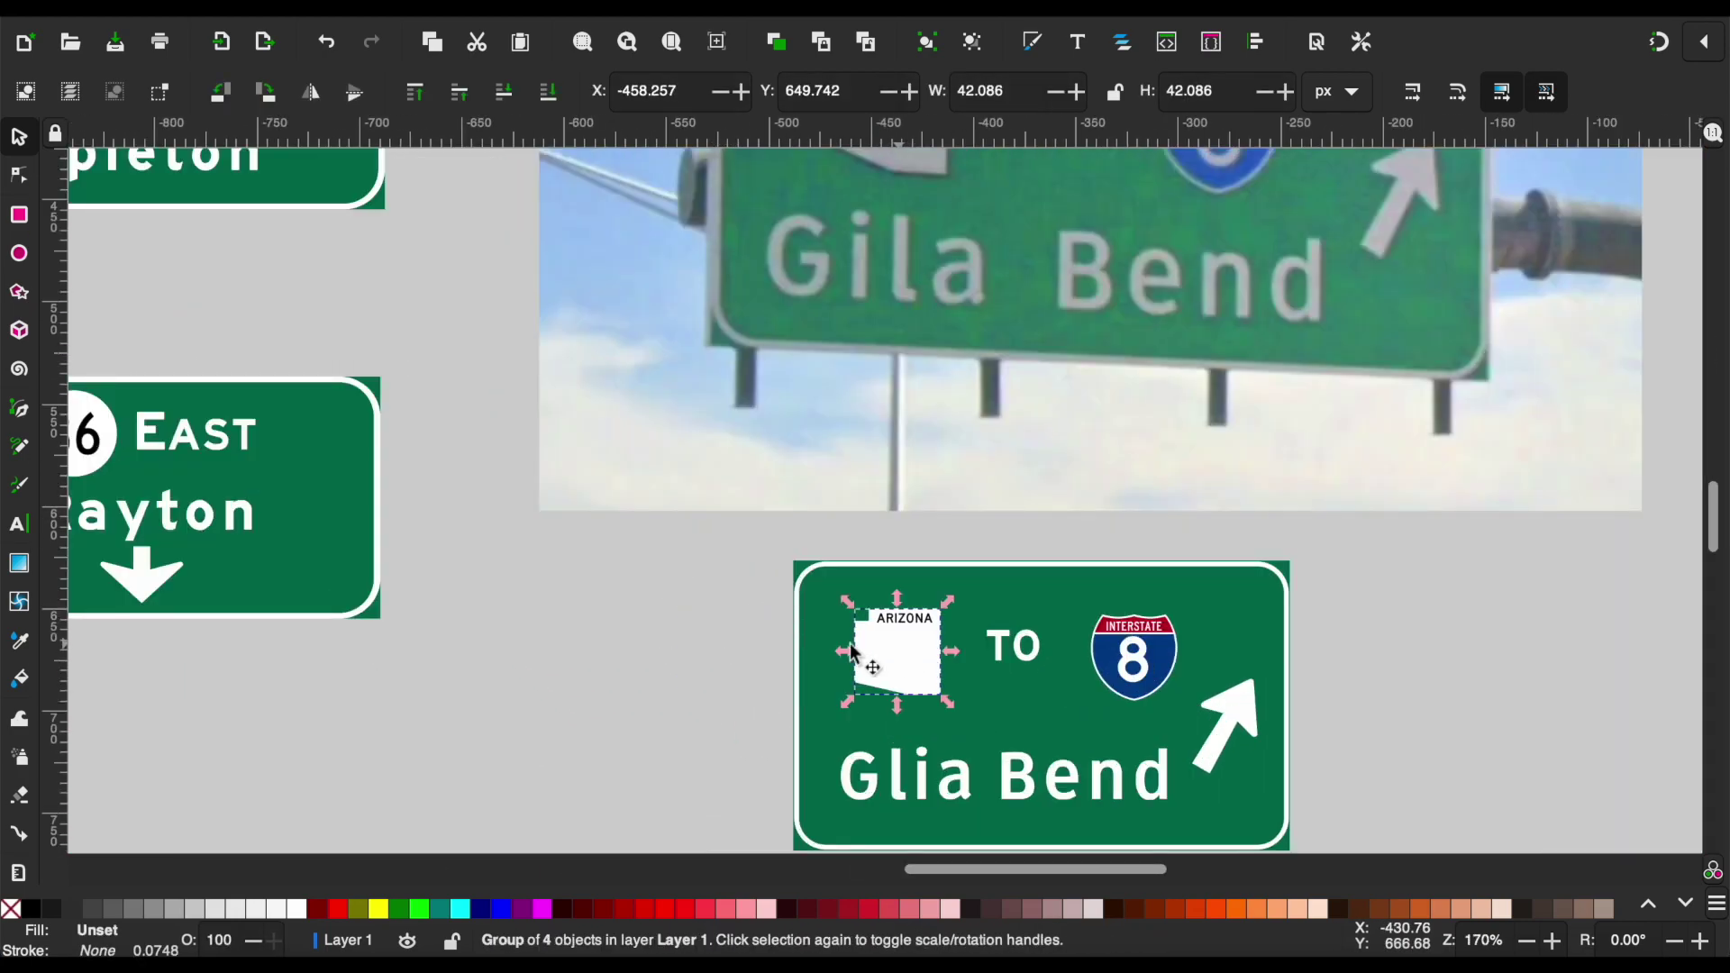
key(Escape)
scroll(902, 664, left, 4)
click(230, 439)
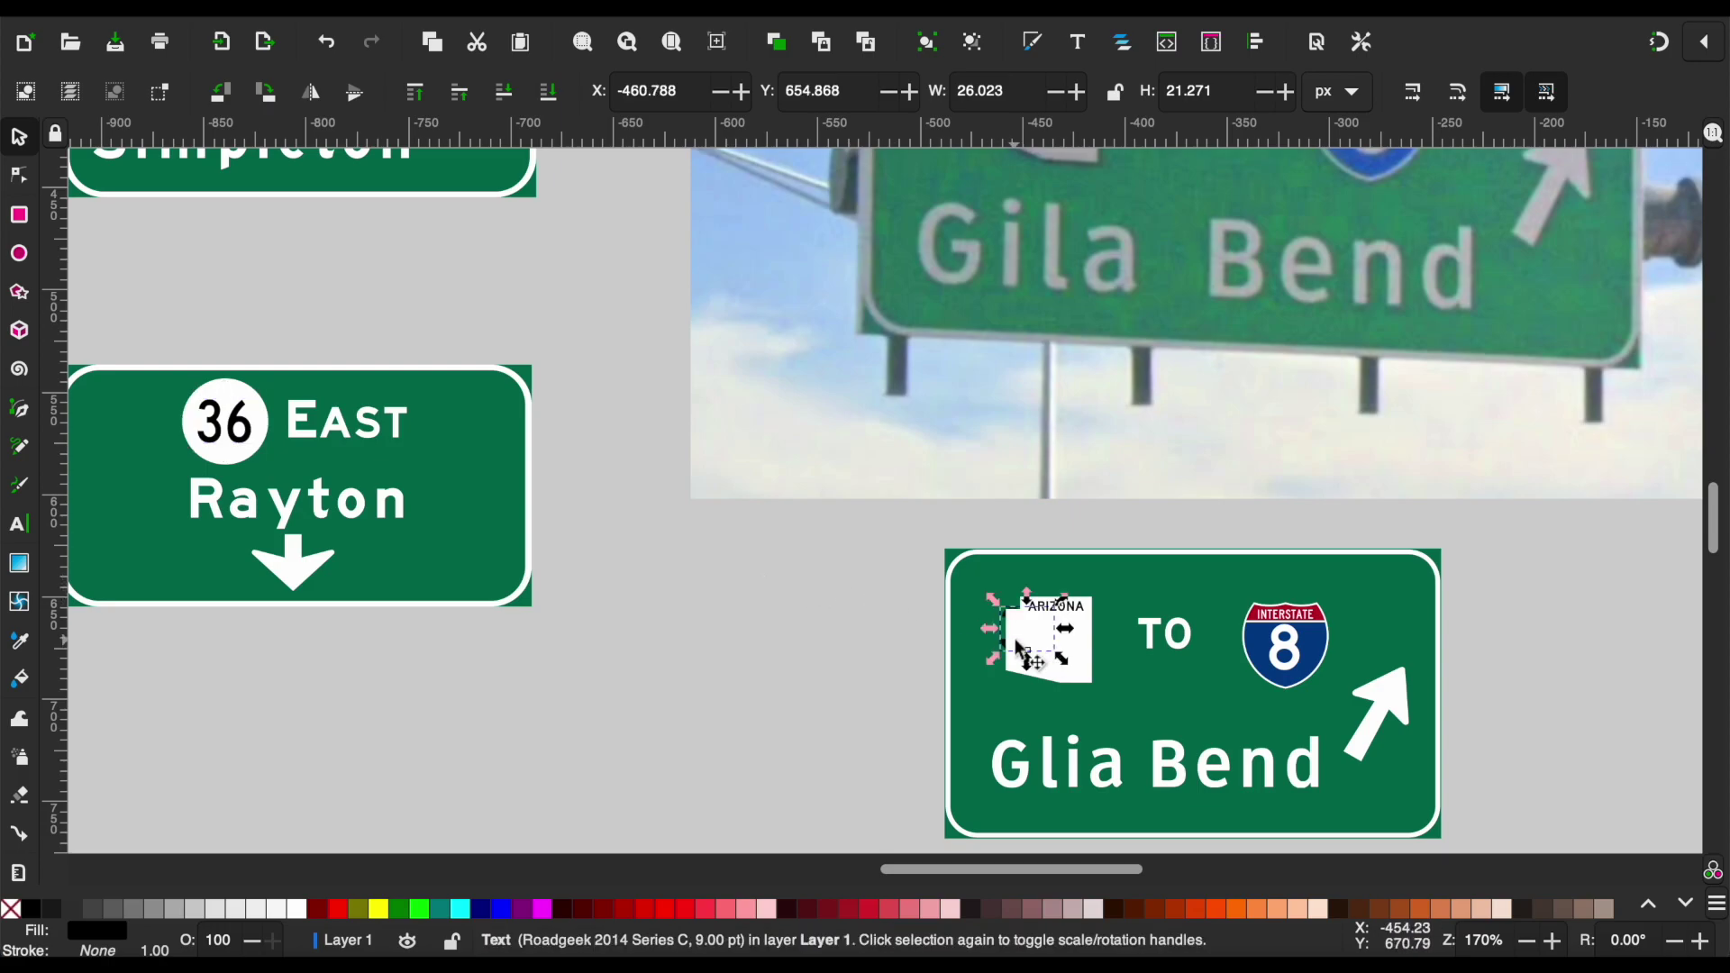
drag(1018, 649, 863, 645)
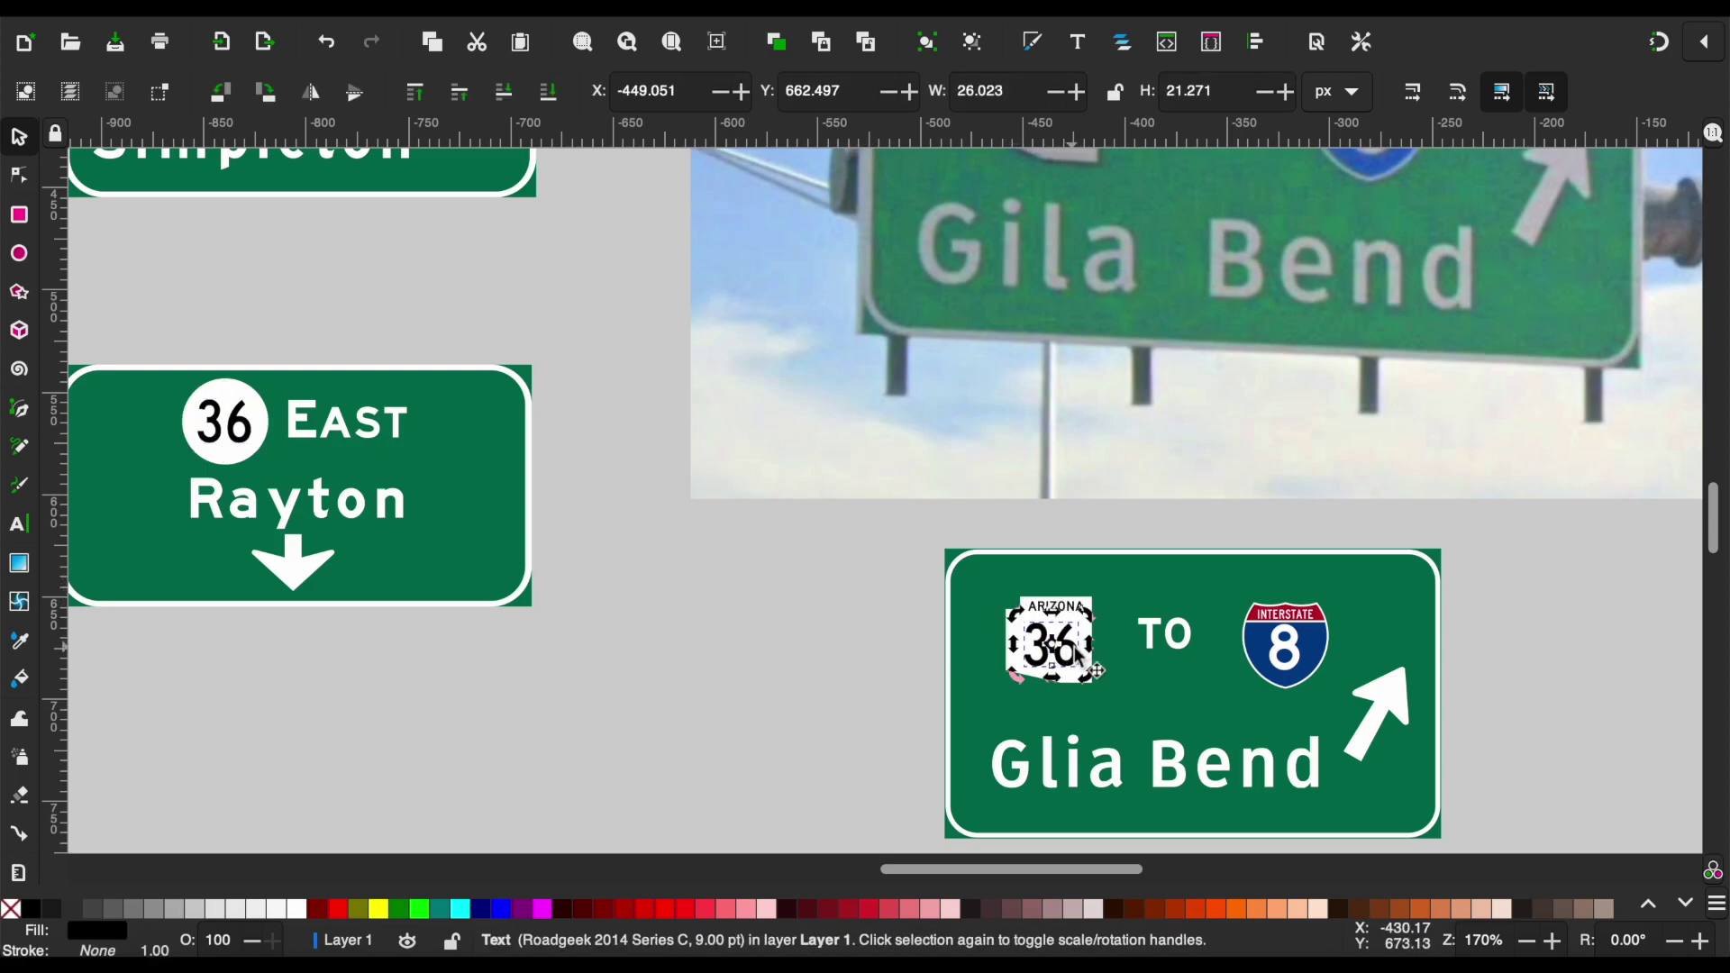
Make the route number 85 in Roadgeek 2014 Series C, then select the whole sign.
double_click(1078, 656)
text(85)
click(227, 91)
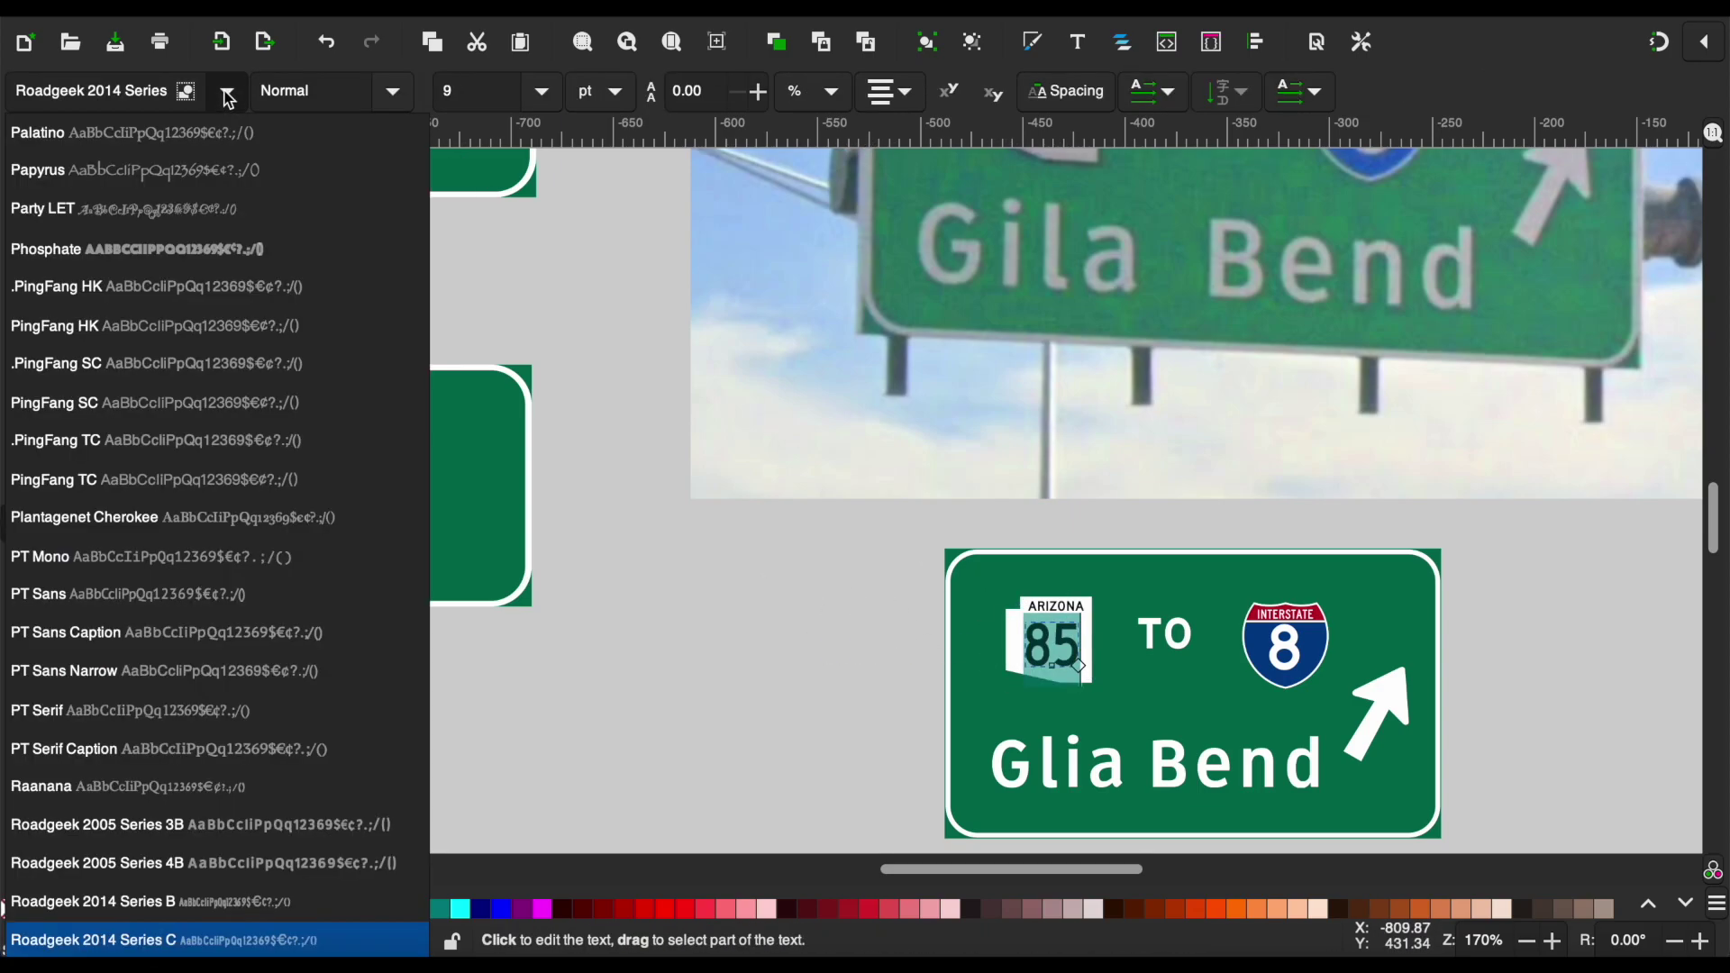
key(Up)
key(Down)
key(Up)
key(Return)
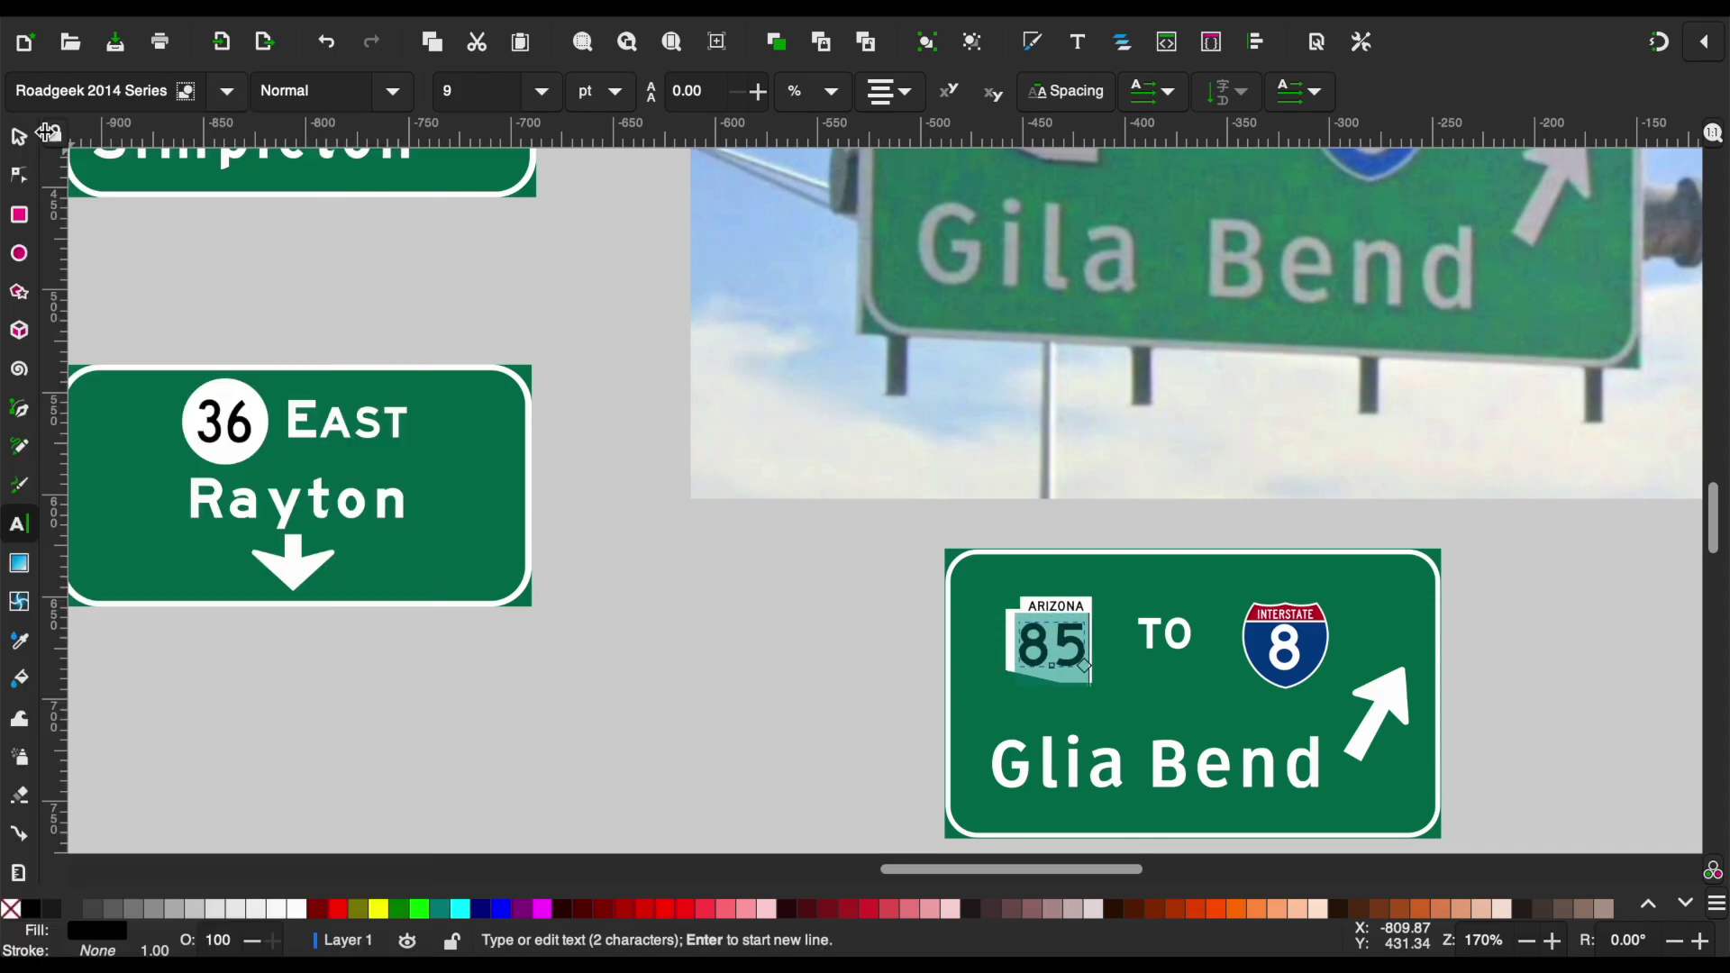
click(18, 136)
scroll(1102, 654, up, 2)
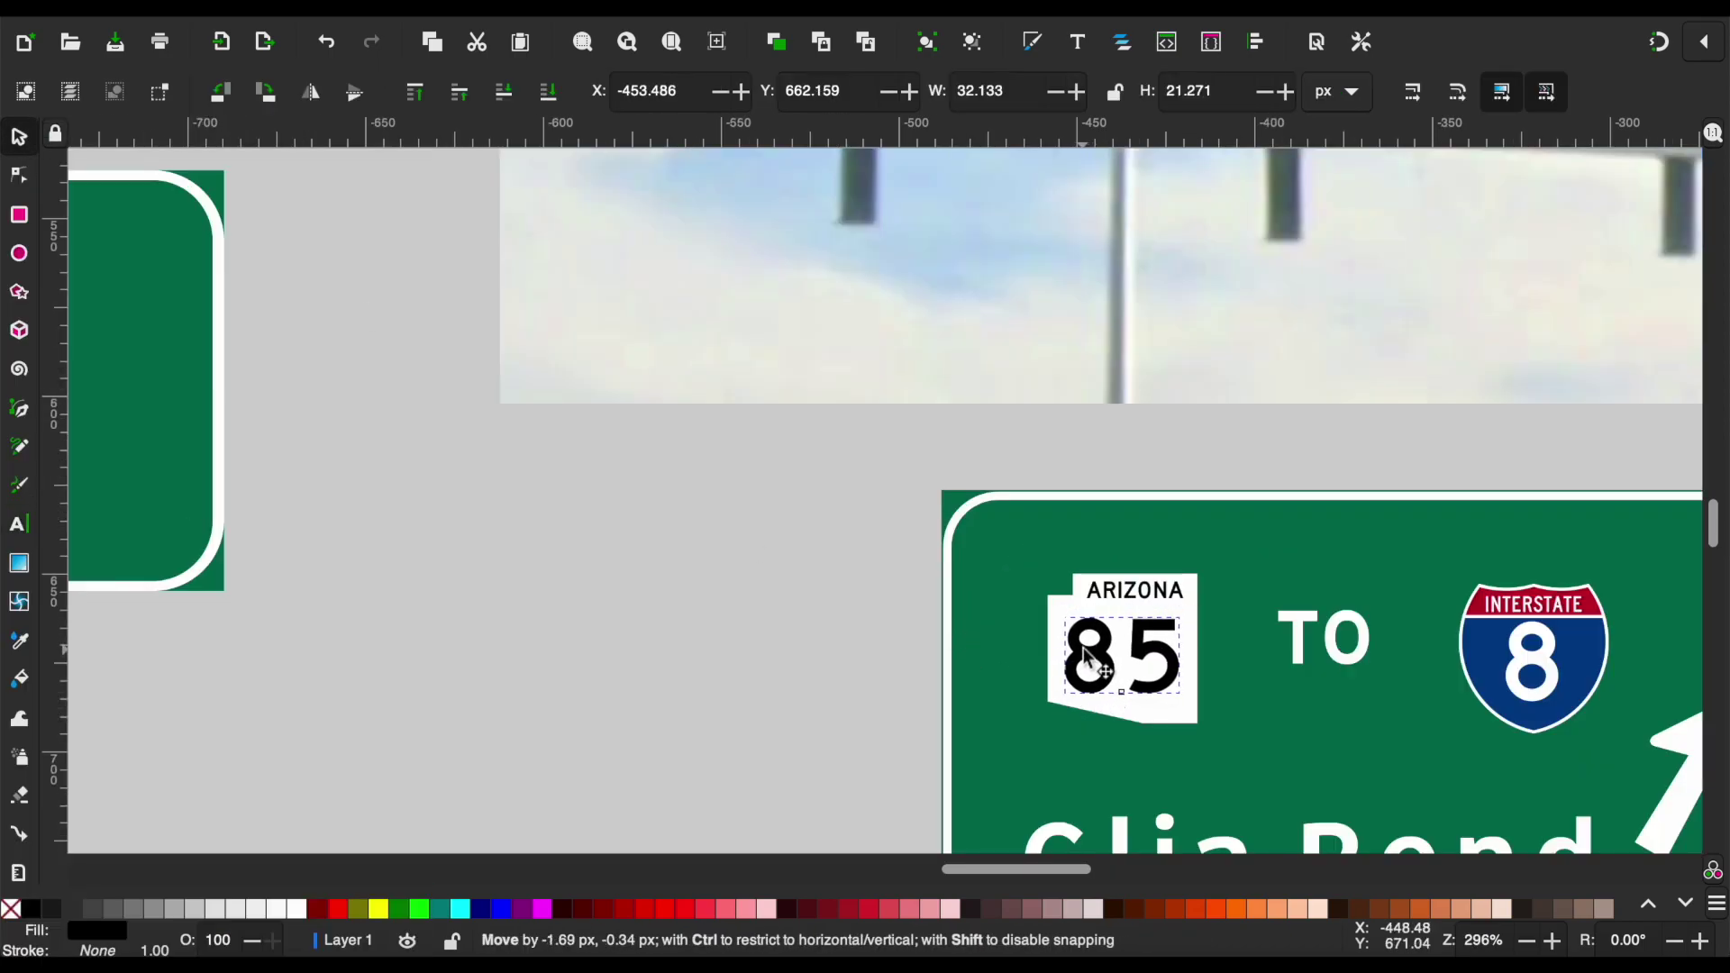
scroll(881, 645, down, 3)
drag(825, 490, 1264, 757)
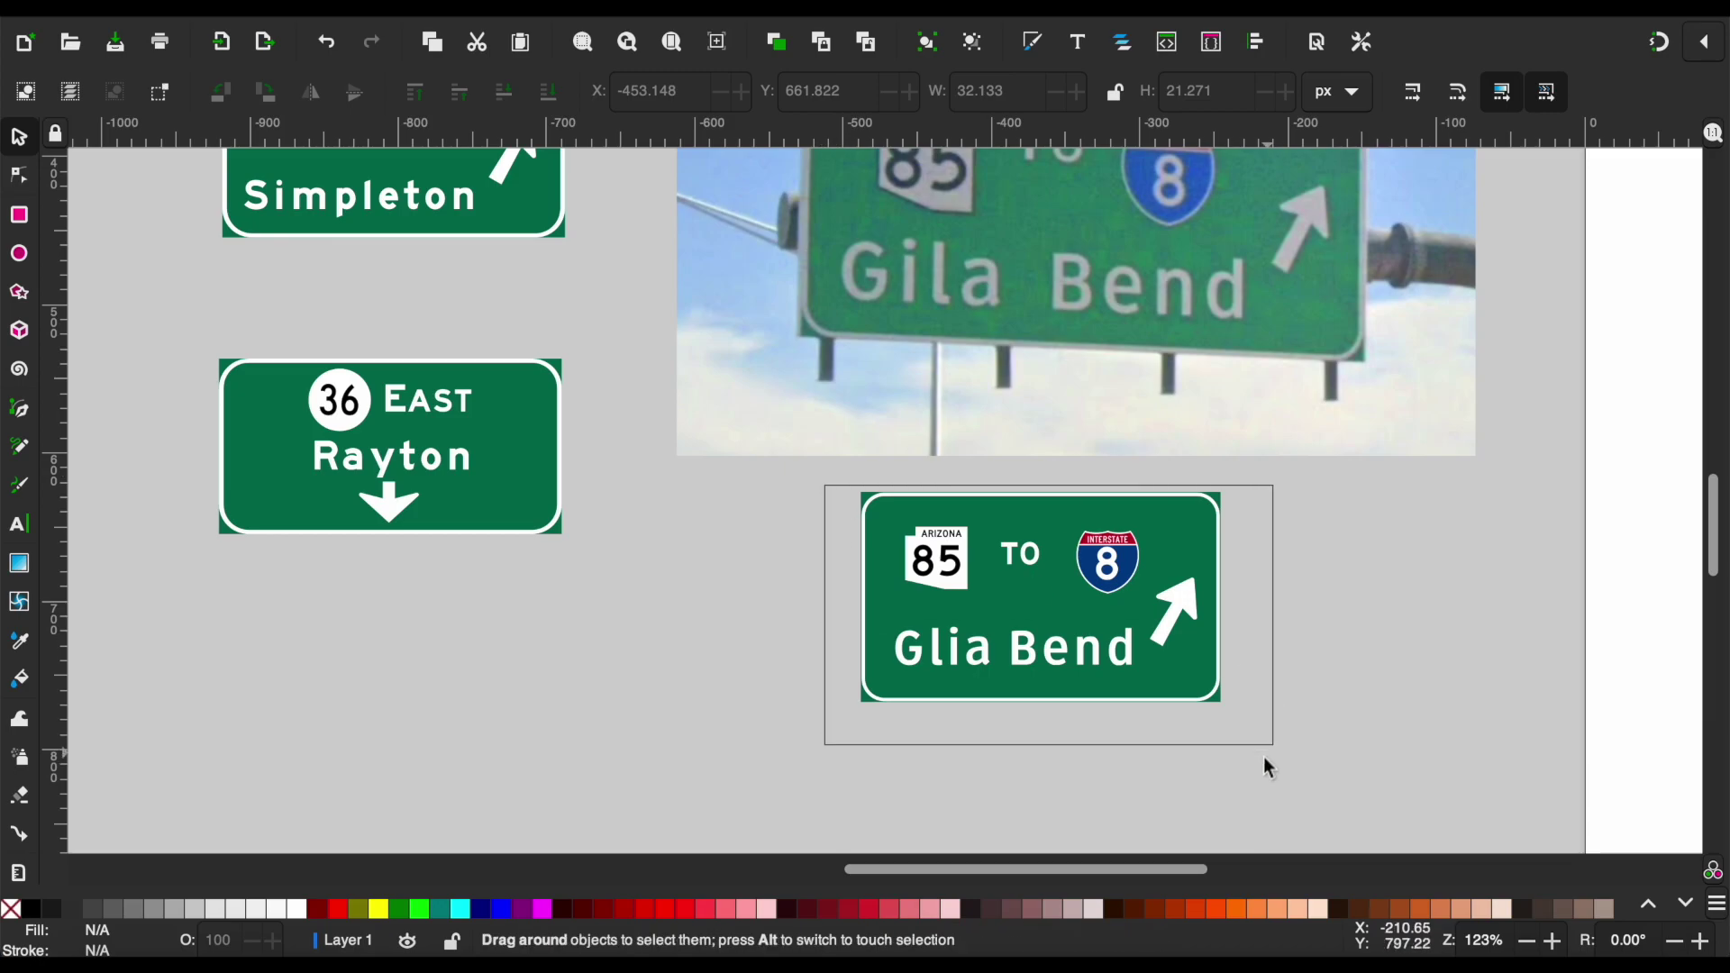
Copy the template's EXIT 123 tab and place it on the Gila Bend sign's top right.
click(1358, 647)
scroll(1358, 648, down, 3)
scroll(1238, 679, left, 2)
scroll(1238, 679, down, 5)
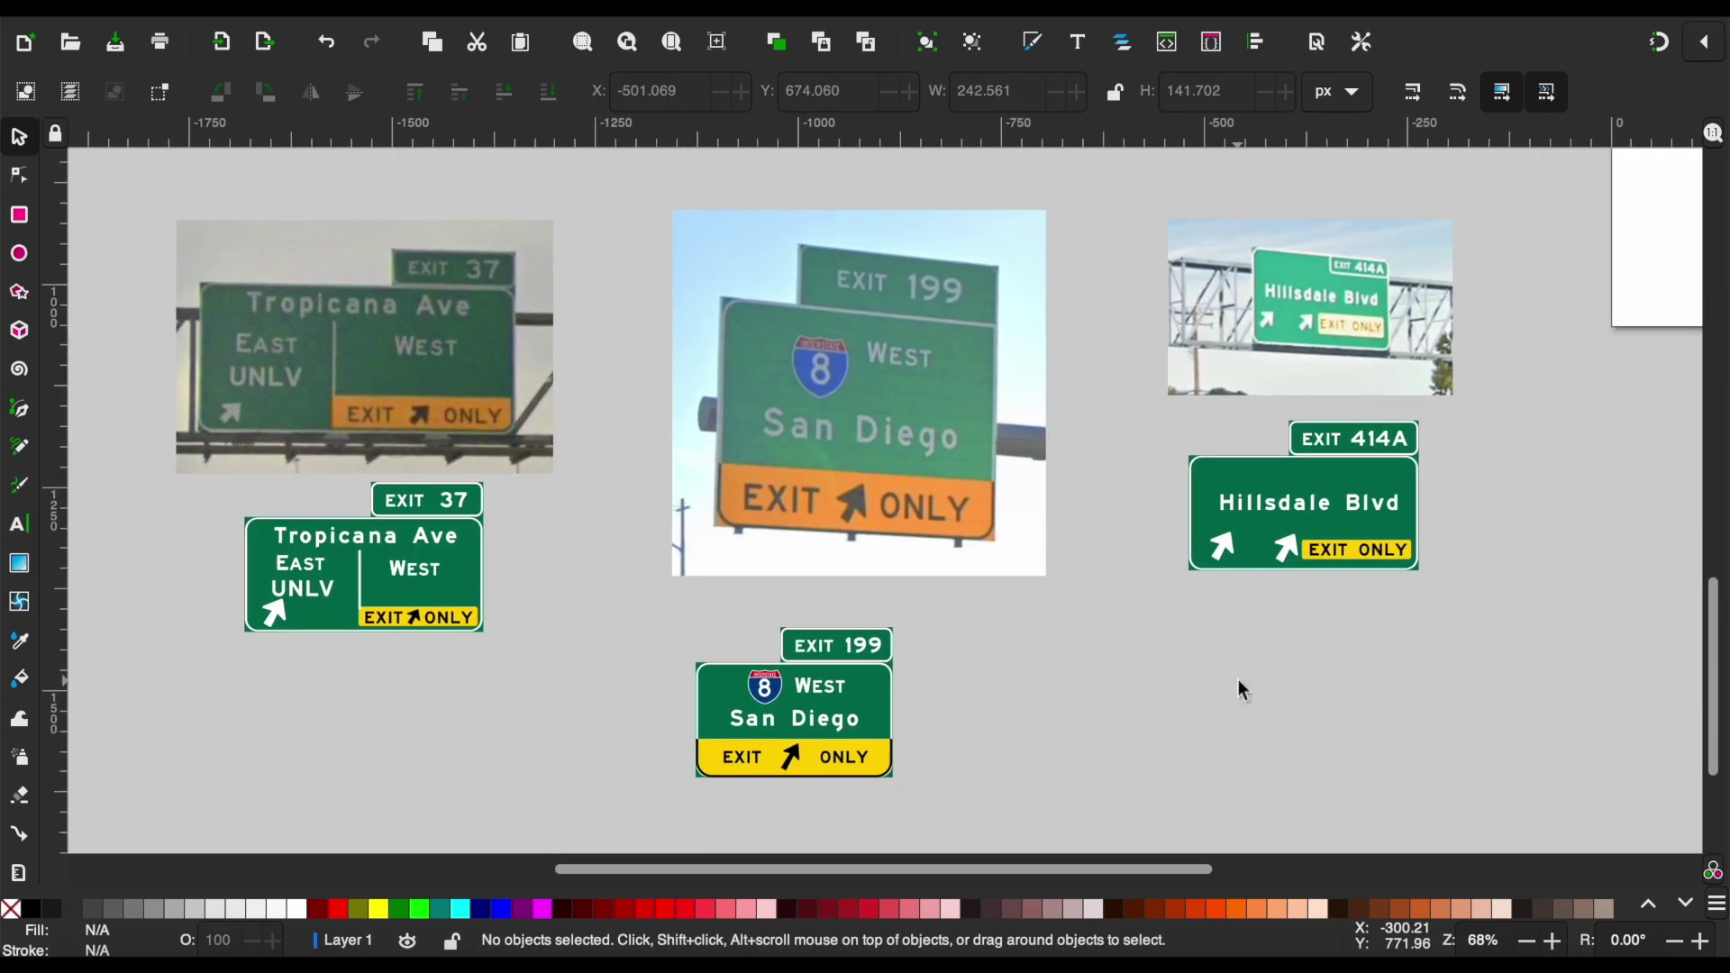
scroll(1239, 680, left, 10)
scroll(1238, 680, up, 5)
drag(1275, 691, 1139, 748)
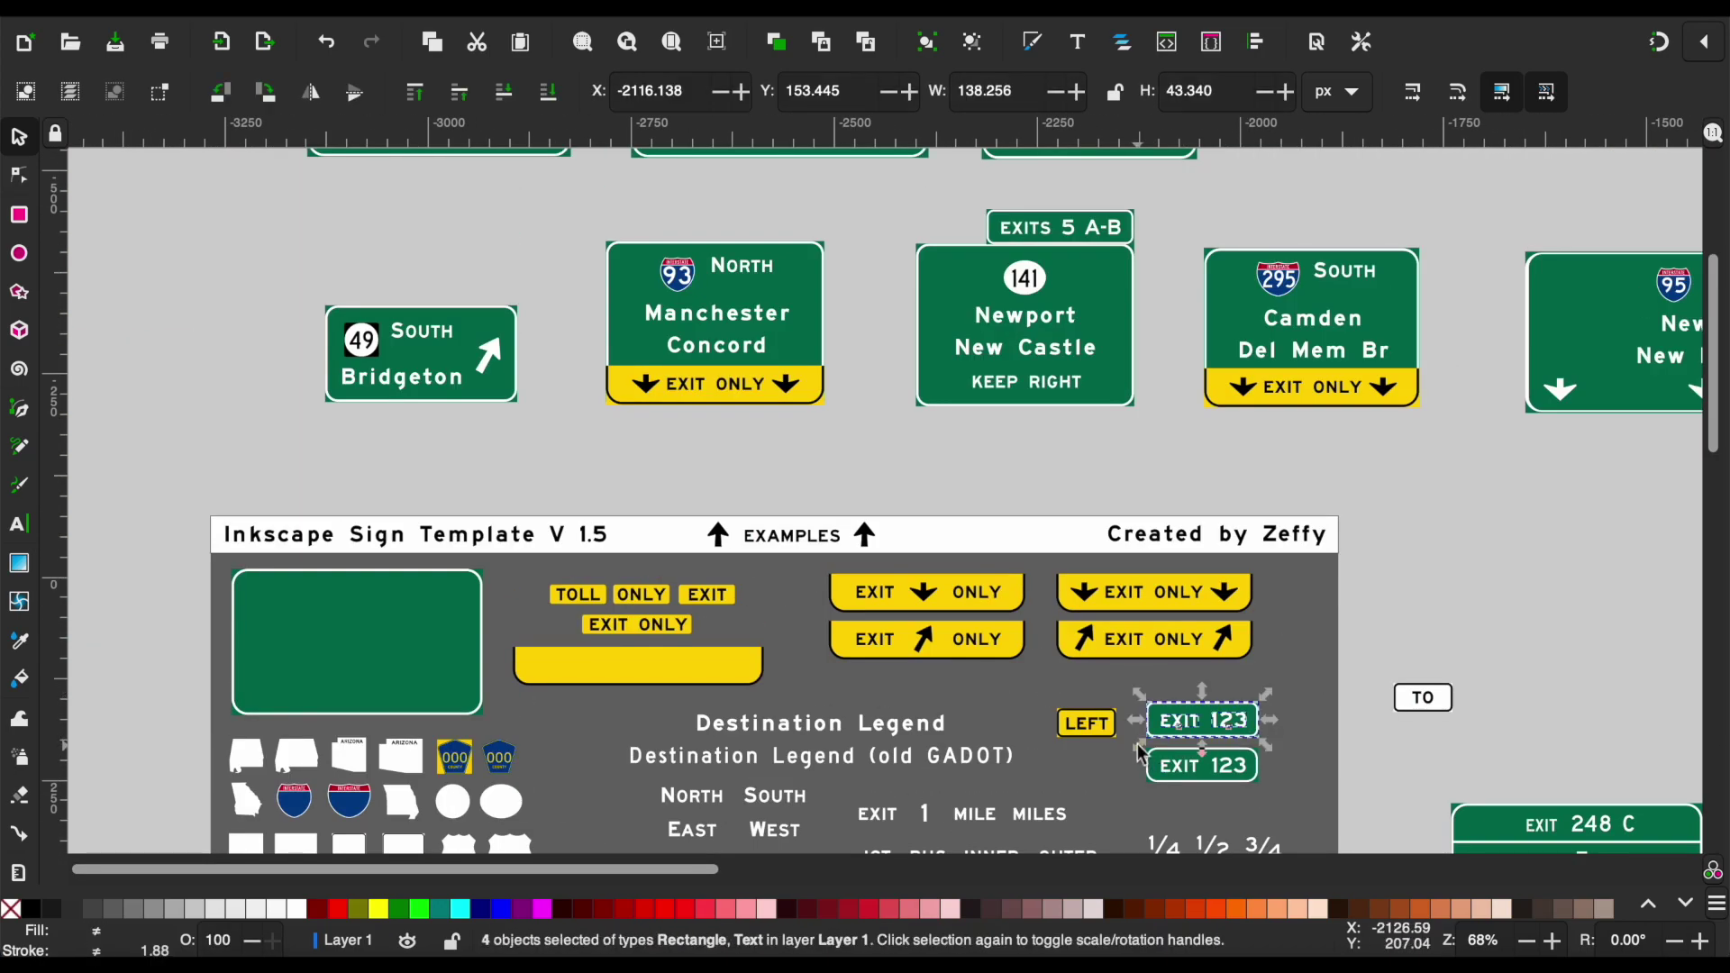
key(ctrl+c)
scroll(1137, 743, right, 10)
key(ctrl+v)
scroll(1143, 688, up, 4)
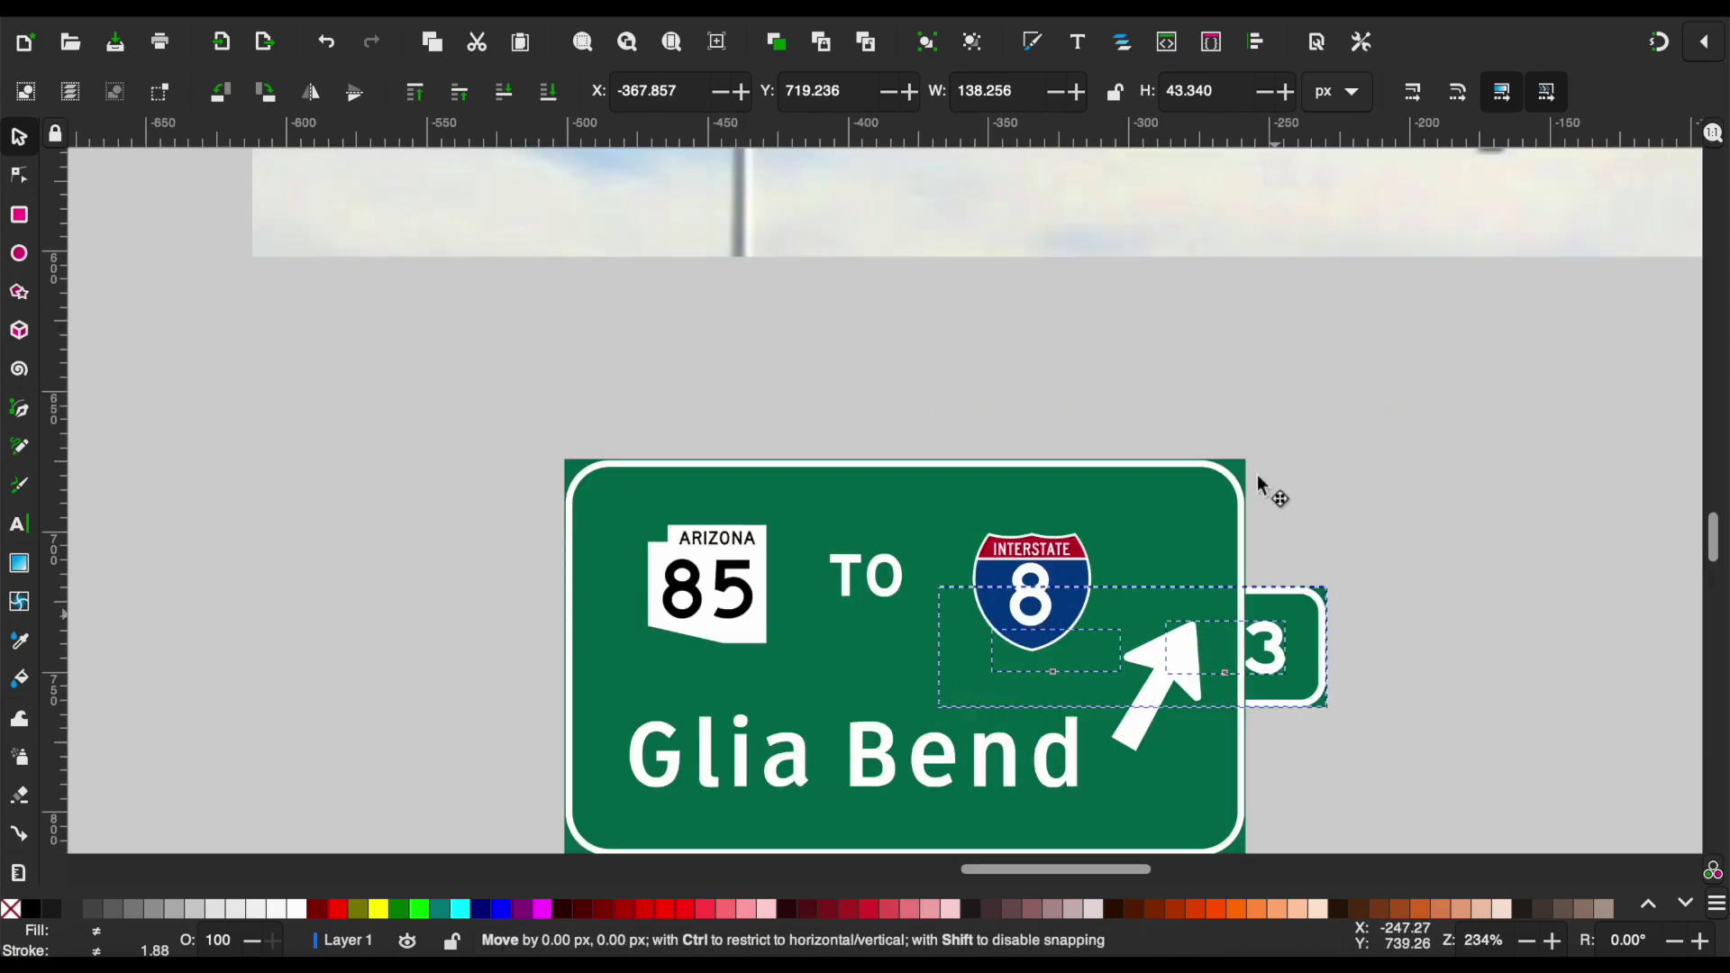
mouse_move(1316, 694)
mouse_down()
mouse_move(1235, 407)
mouse_move(1210, 496)
mouse_up()
Change the tab number to 112 in Roadgeek 2005 Series 4B font.
scroll(1242, 436, up, 2)
scroll(1242, 436, up, 2)
click(1359, 510)
click(1099, 365)
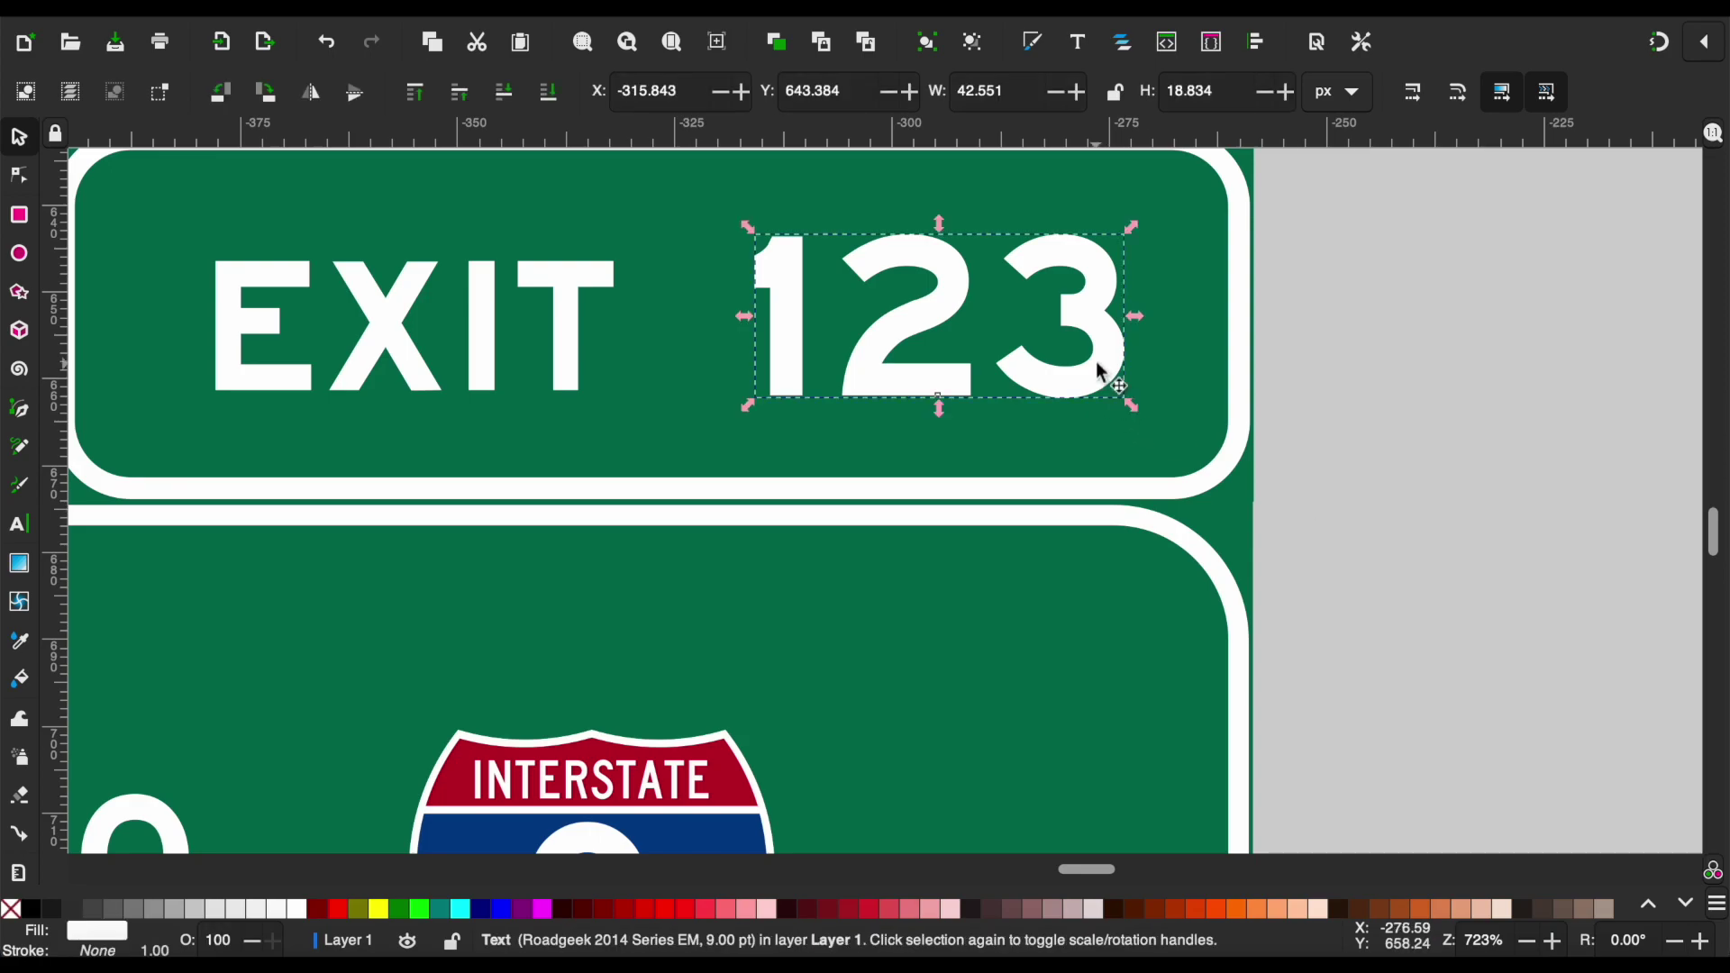
double_click(1098, 365)
text(112)
key(ctrl+a)
click(227, 90)
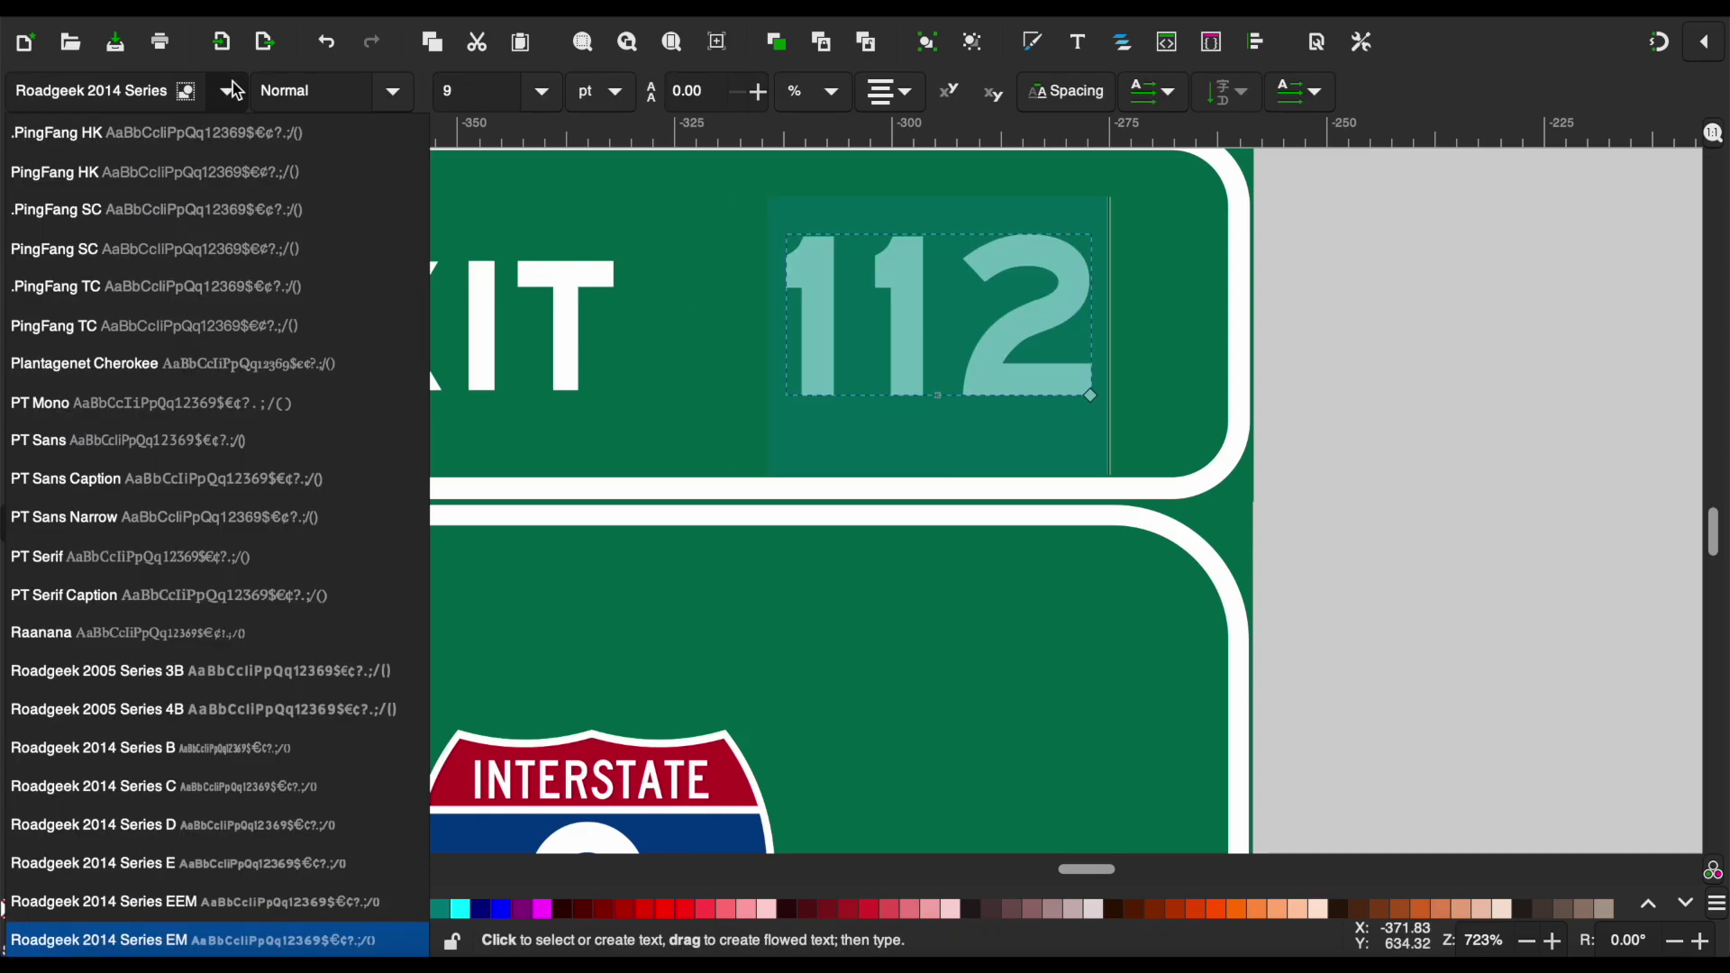
key(Up)
key(Up)
key(Up)
Set the word EXIT on the tab to the matching Roadgeek font.
key(Up)
key(Up)
key(Up)
key(Return)
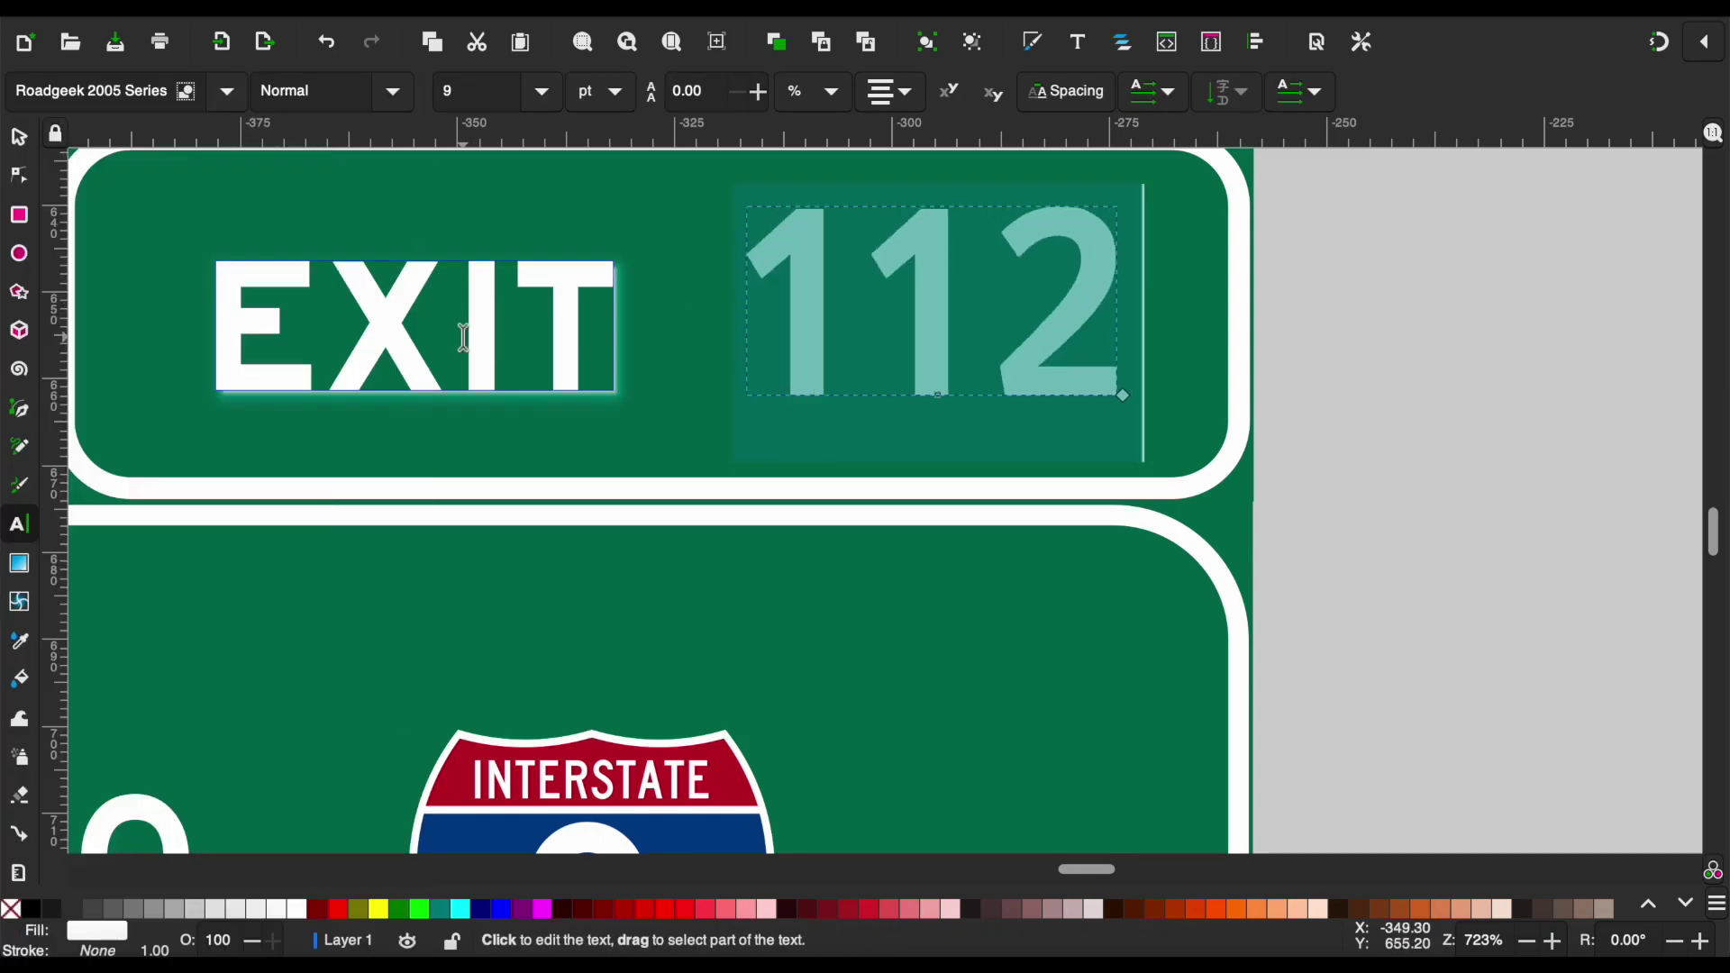
click(463, 337)
key(ctrl+a)
click(227, 90)
key(Up)
key(Up)
key(Up)
key(Return)
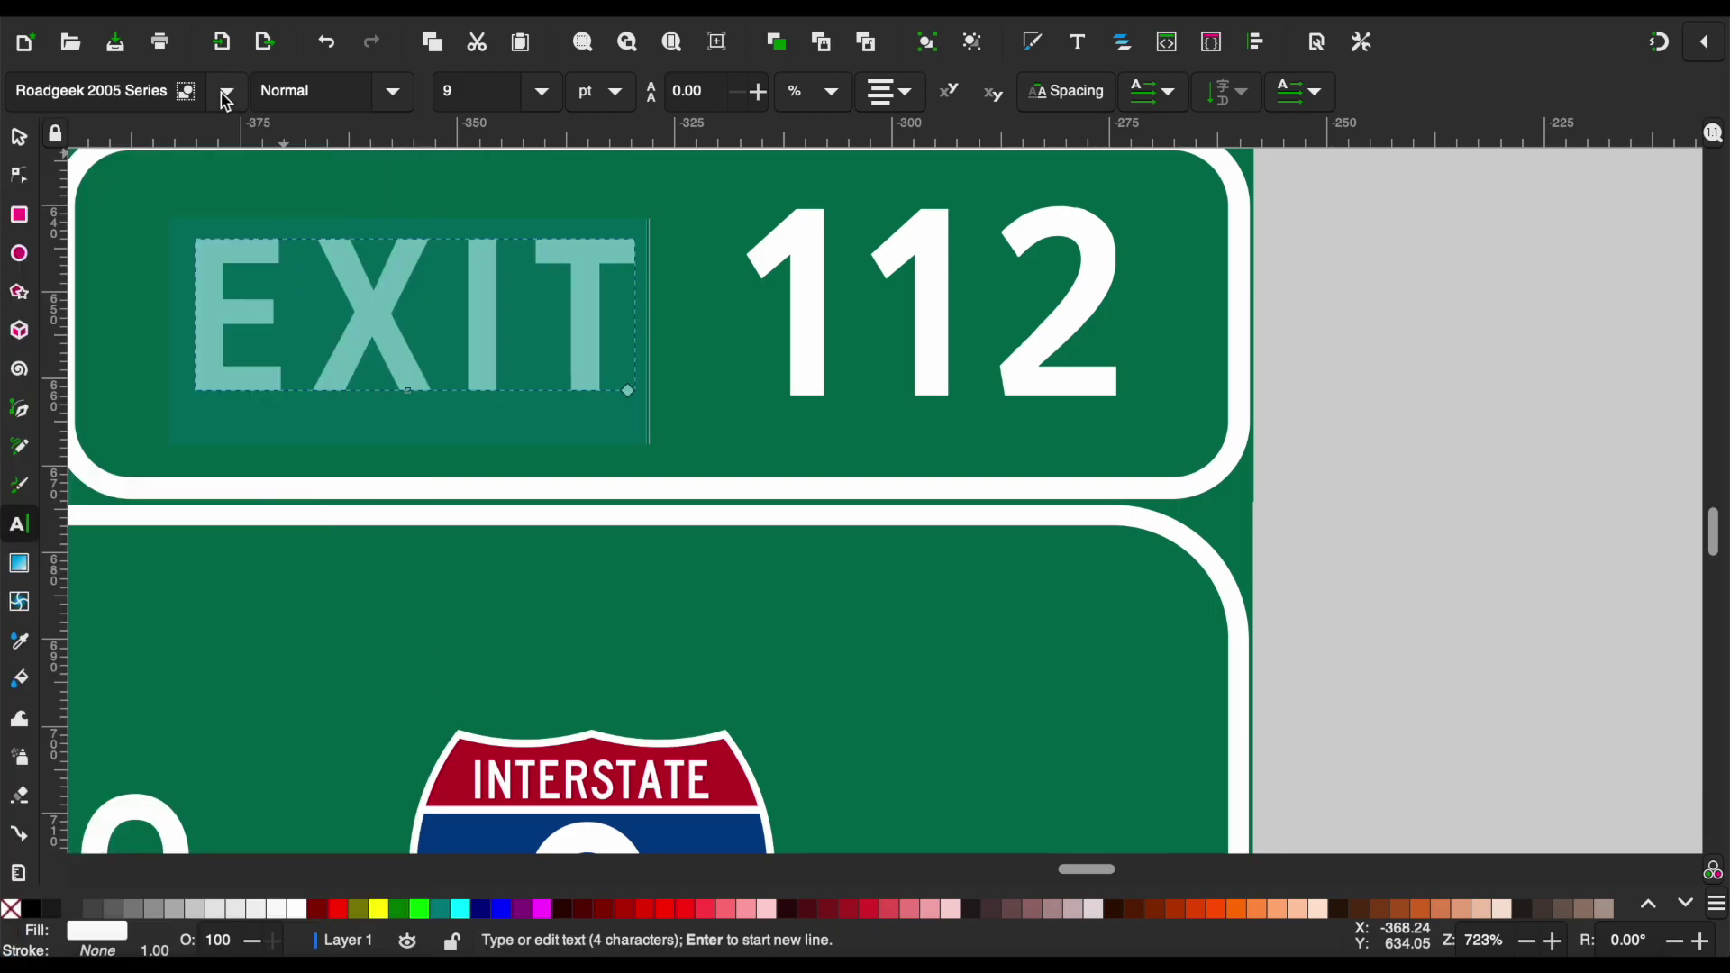
click(20, 137)
Select the EXIT and 112 labels together to check the finished tab.
click(1442, 420)
scroll(1442, 420, down, 5)
scroll(1442, 420, up, 3)
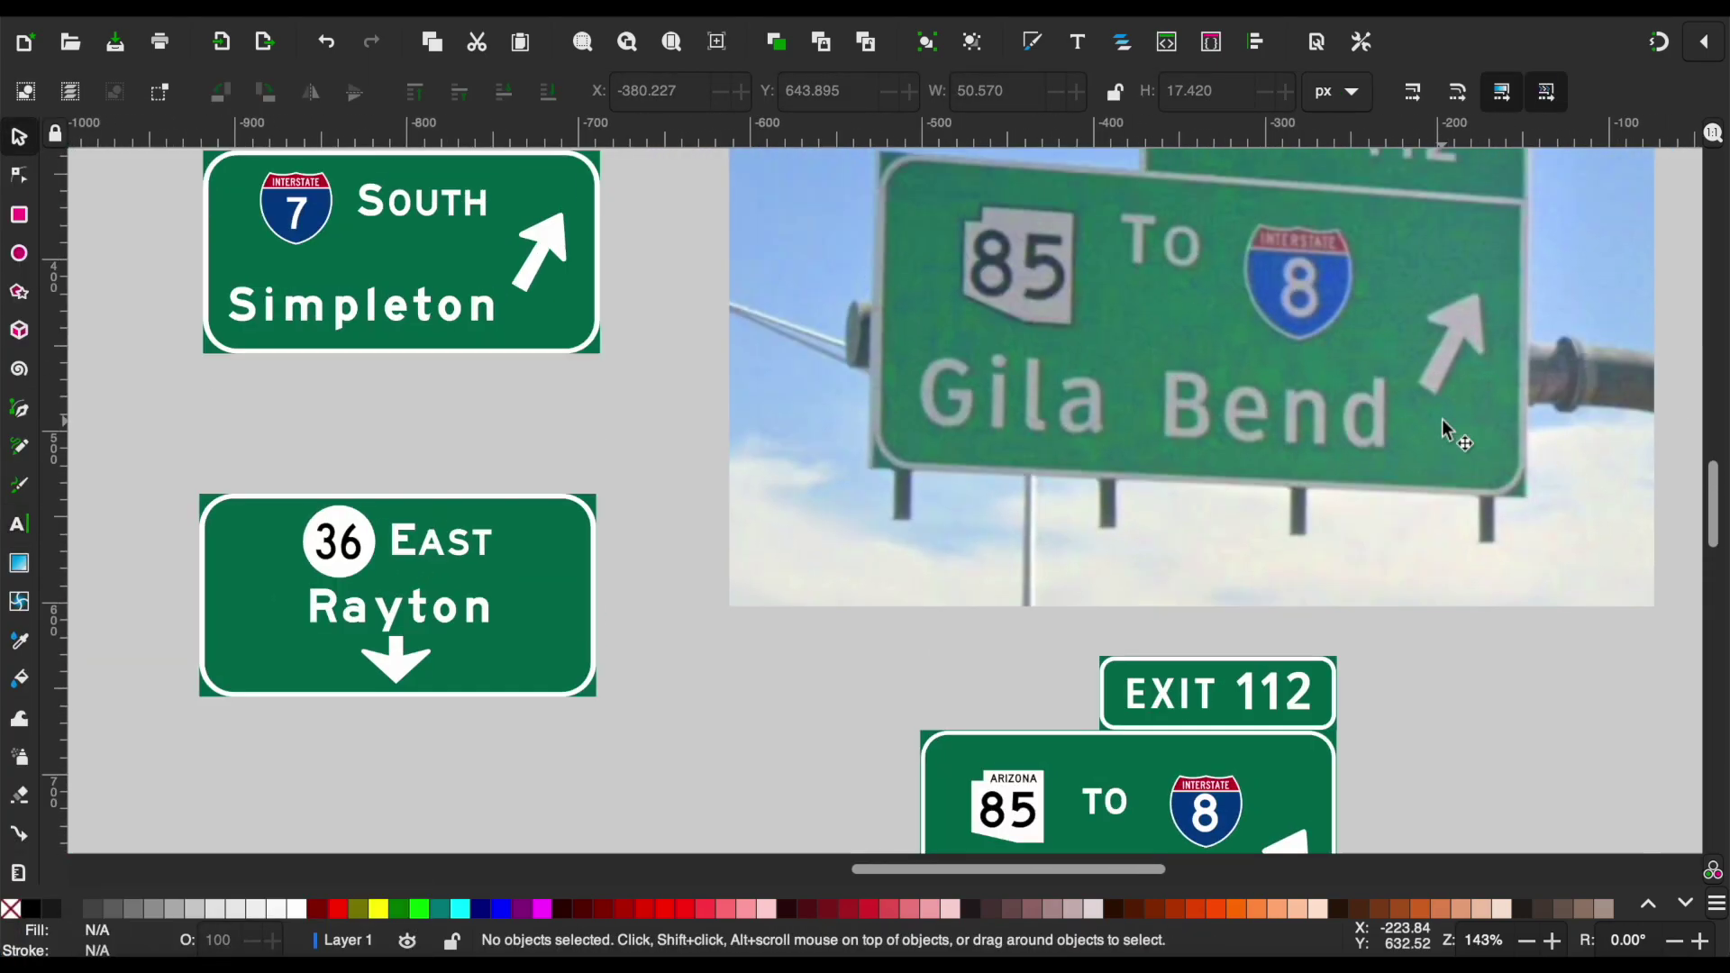
scroll(1442, 419, down, 2)
scroll(1442, 419, down, 1)
scroll(1307, 489, up, 2)
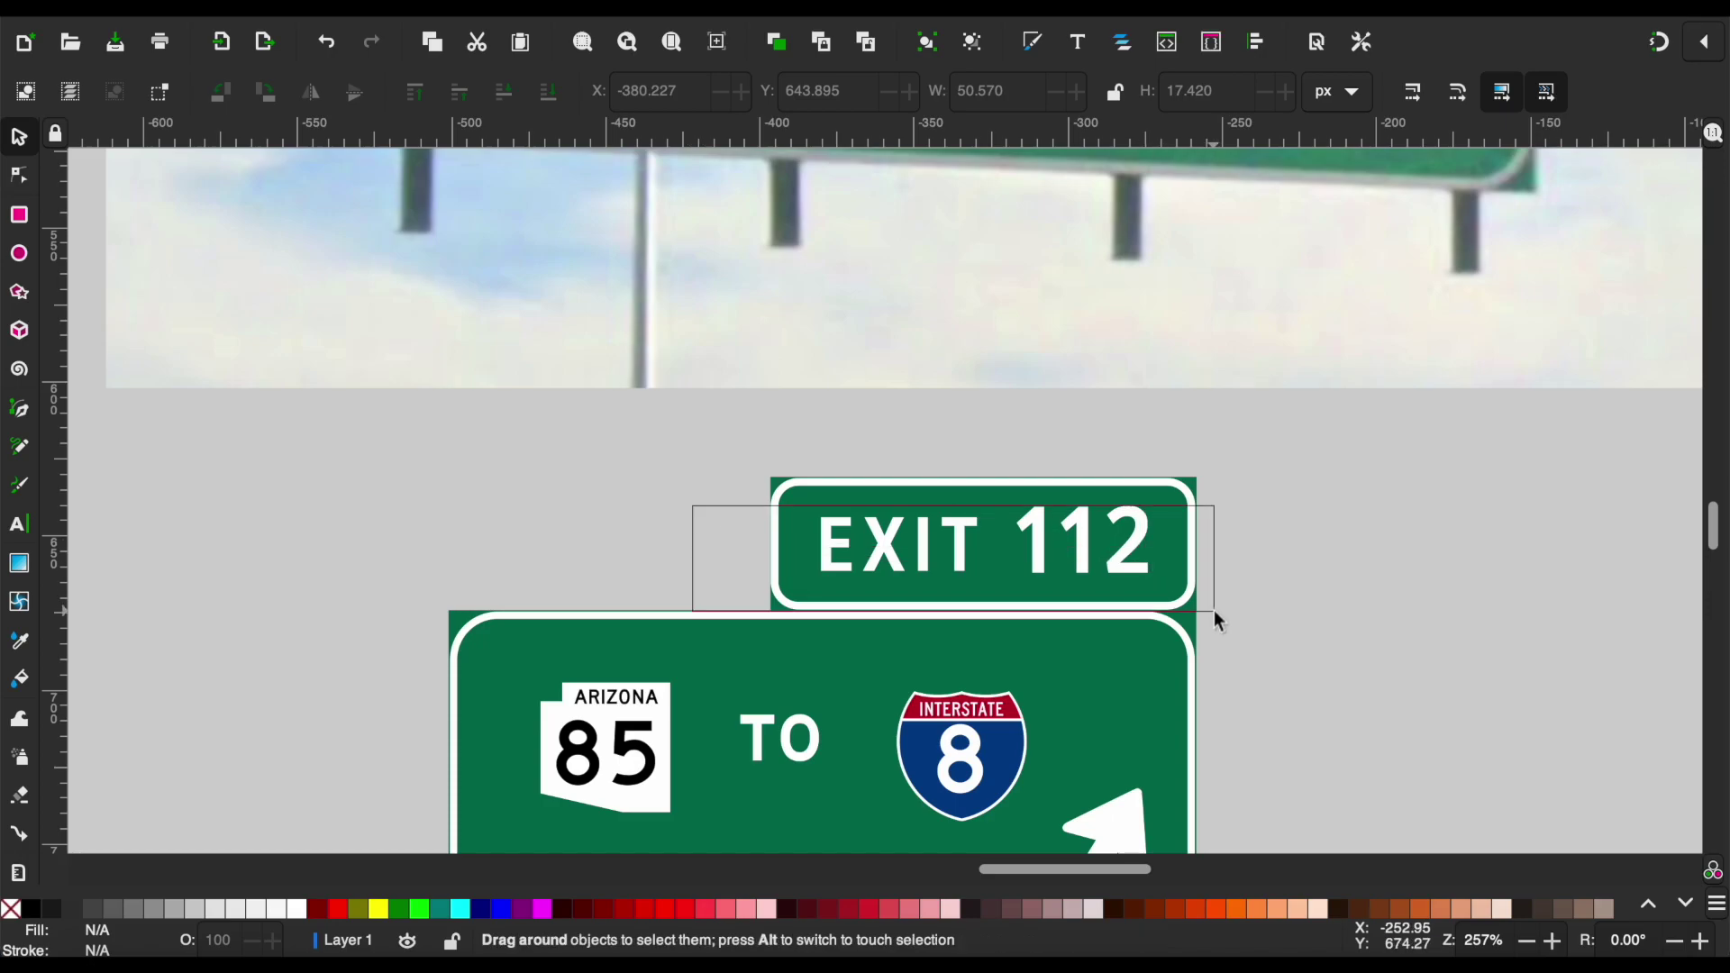
drag(693, 507, 1216, 613)
click(1349, 532)
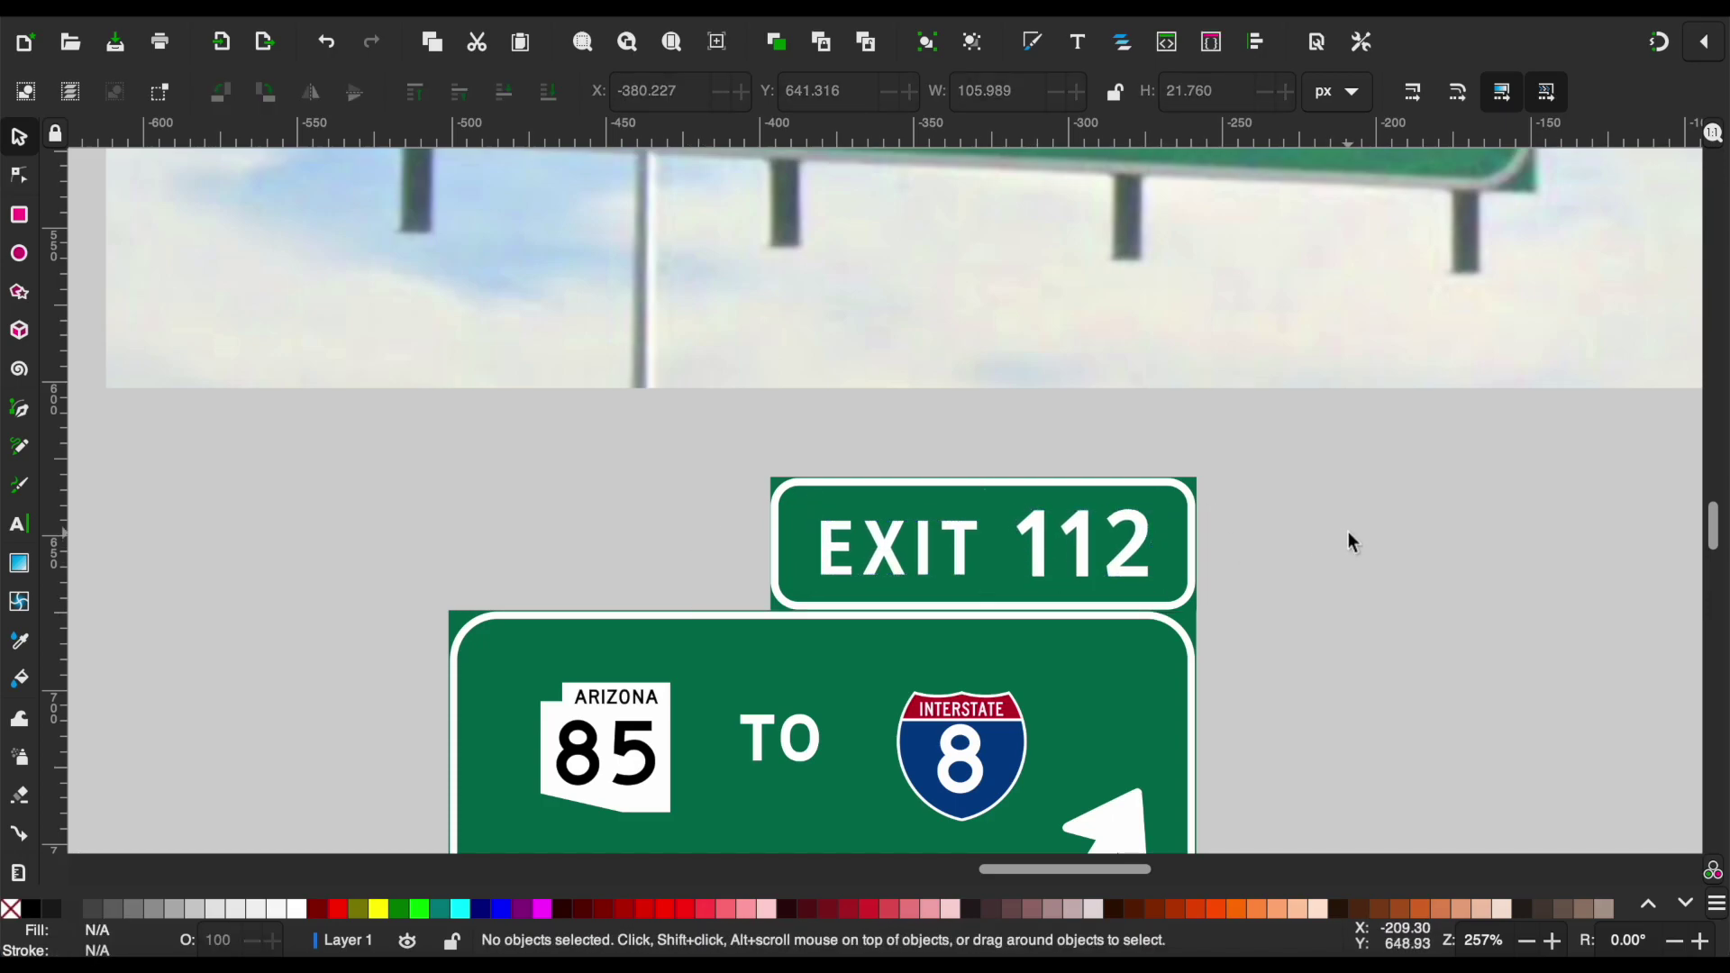
scroll(1349, 532, down, 4)
Move the blank green template sign below the I-10 Santa Monica / Los Angeles photo.
scroll(1348, 531, down, 1)
scroll(1348, 531, up, 4)
scroll(1349, 532, right, 6)
scroll(1349, 532, up, 5)
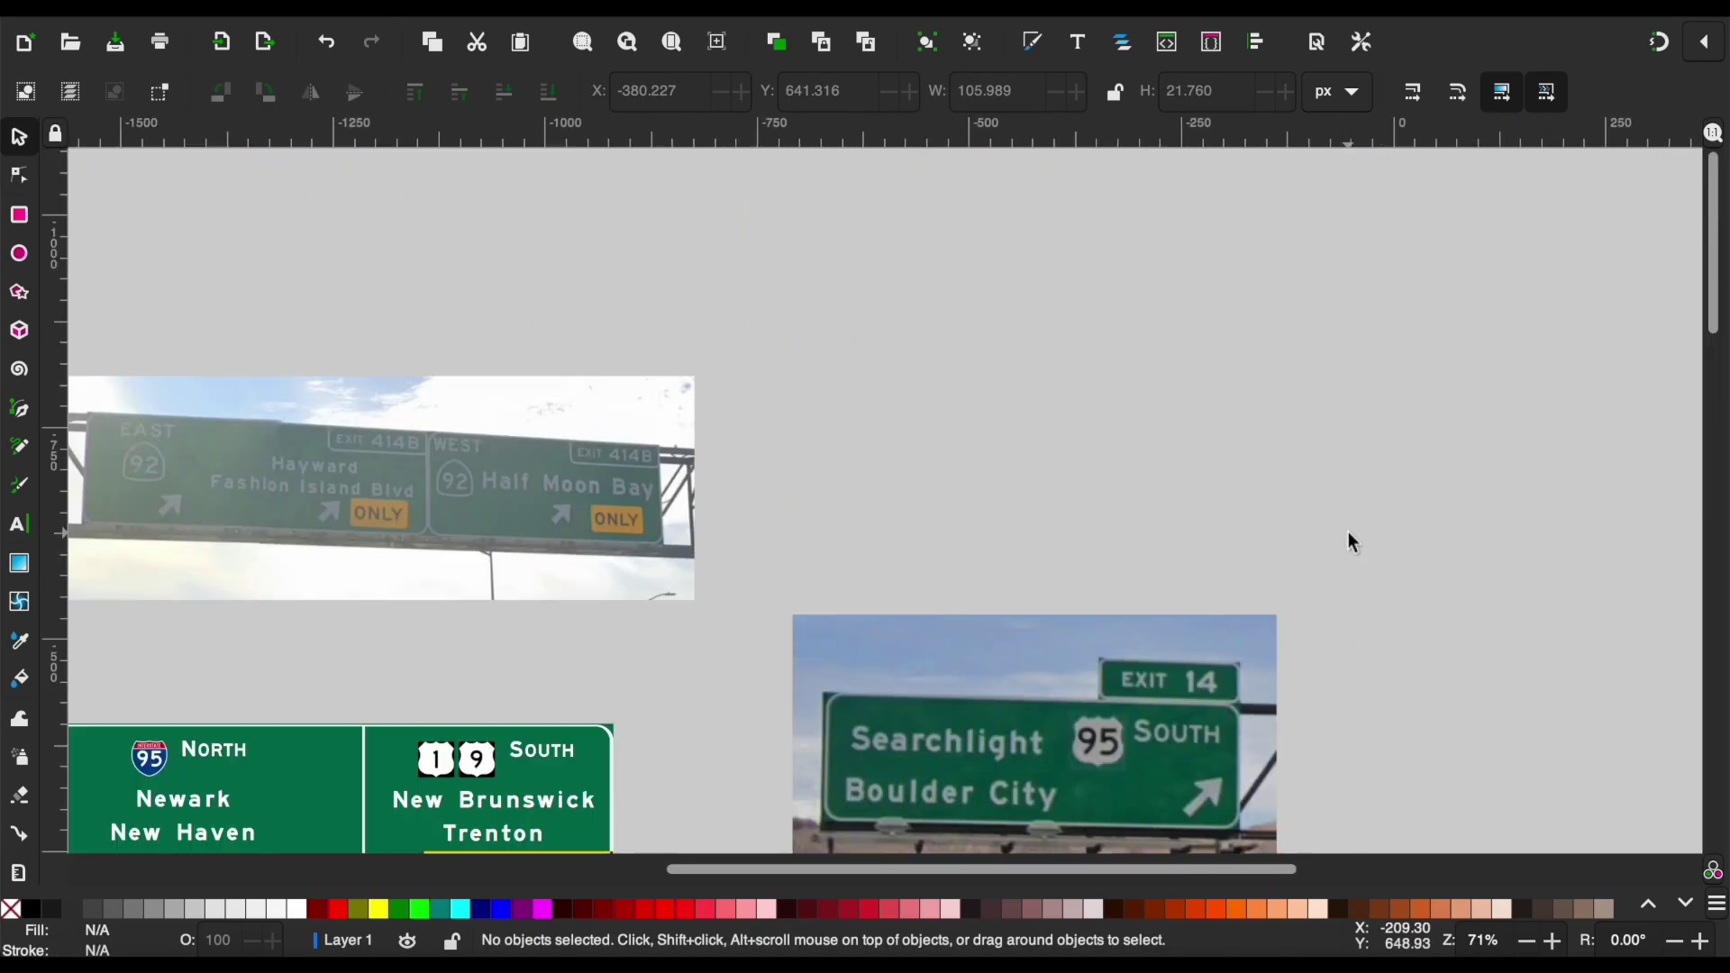
scroll(1348, 531, down, 3)
scroll(1349, 524, down, 3)
scroll(1349, 525, left, 2)
scroll(1349, 527, left, 1)
scroll(1350, 526, down, 1)
scroll(1349, 526, down, 3)
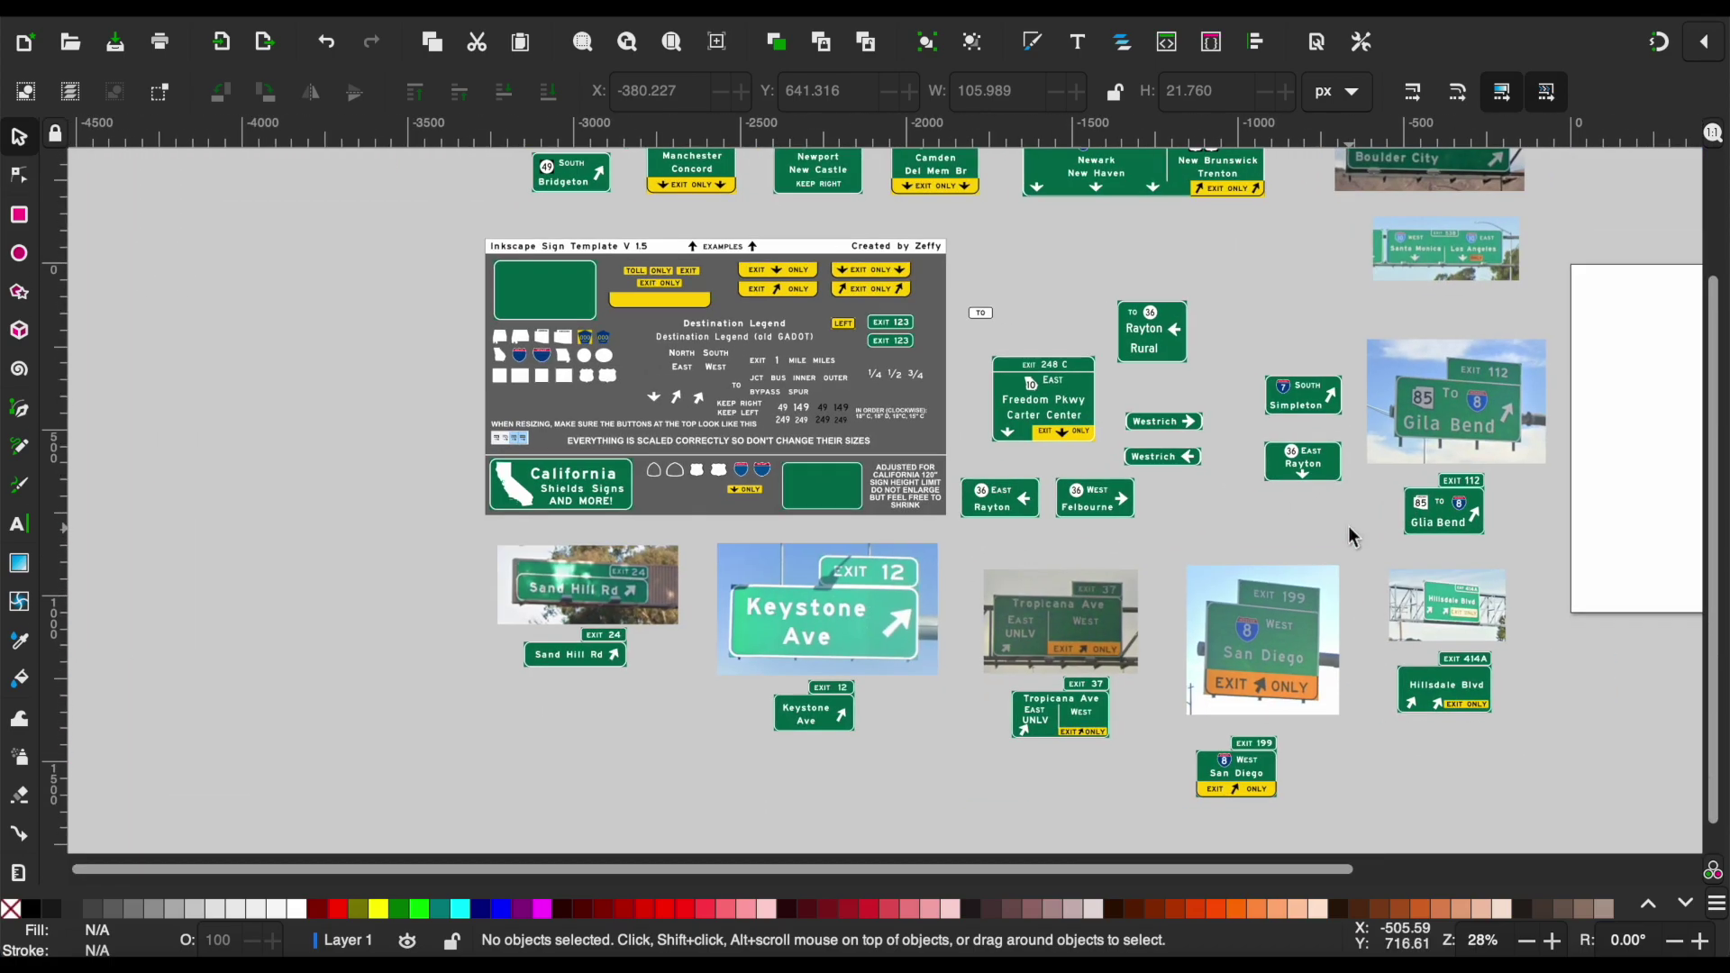
click(830, 488)
scroll(1428, 307, up, 2)
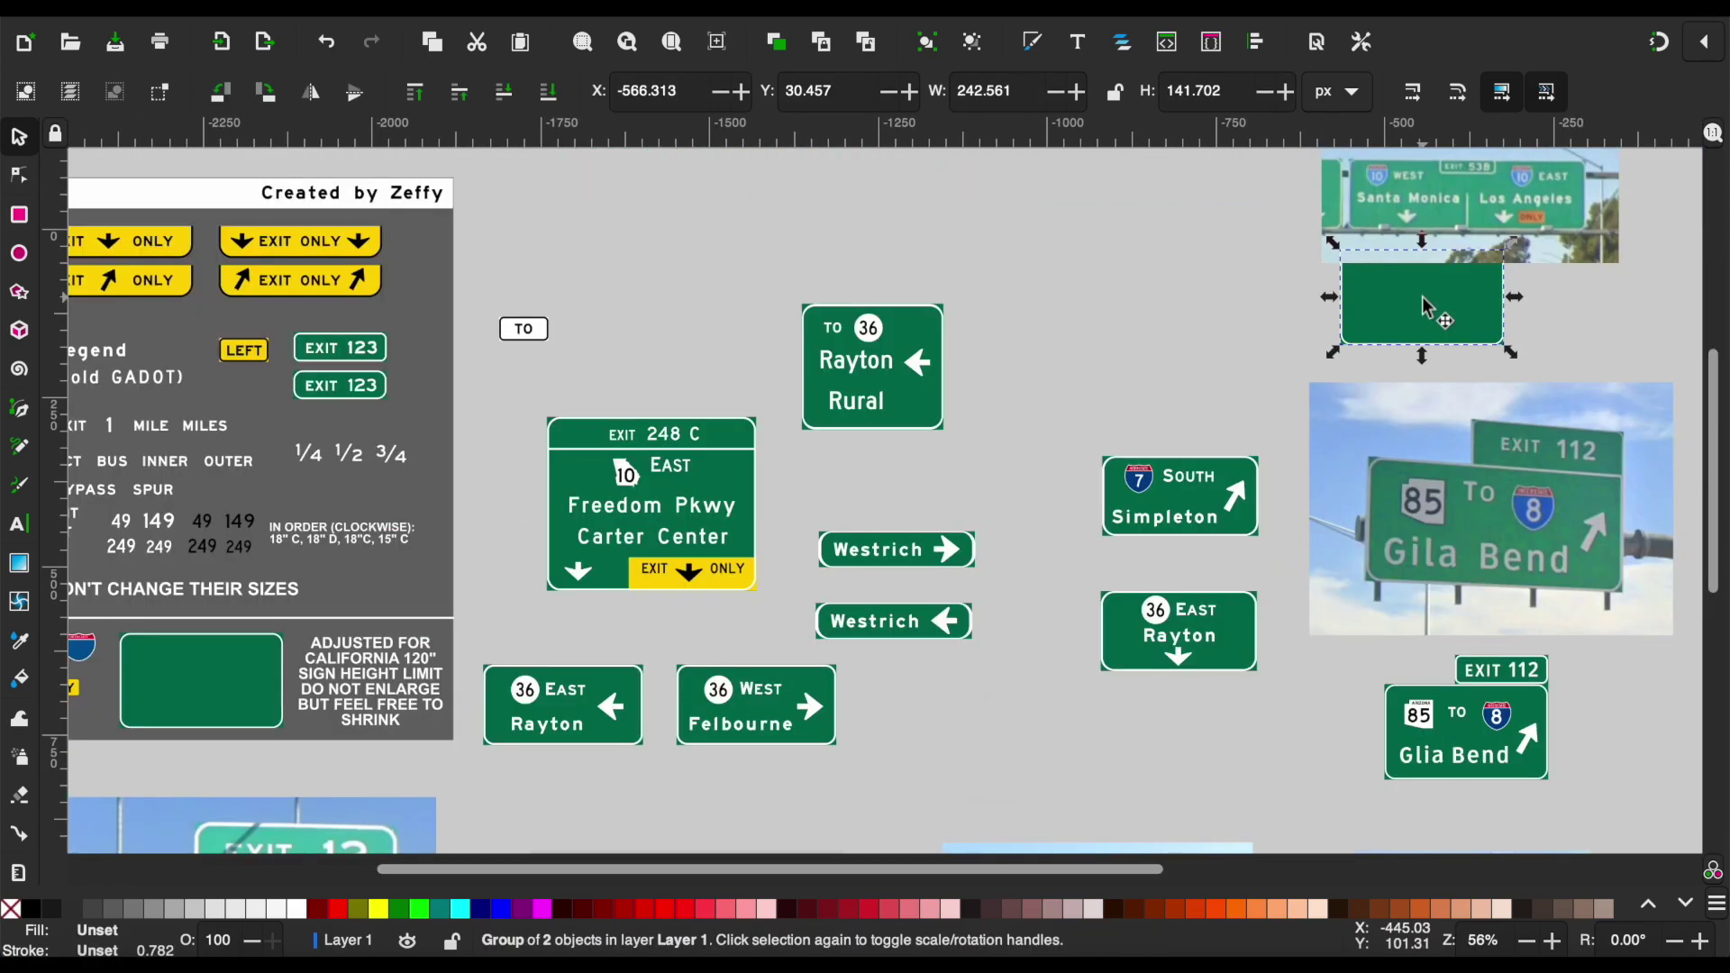
scroll(1423, 297, up, 1)
scroll(1073, 505, up, 2)
drag(941, 598, 931, 587)
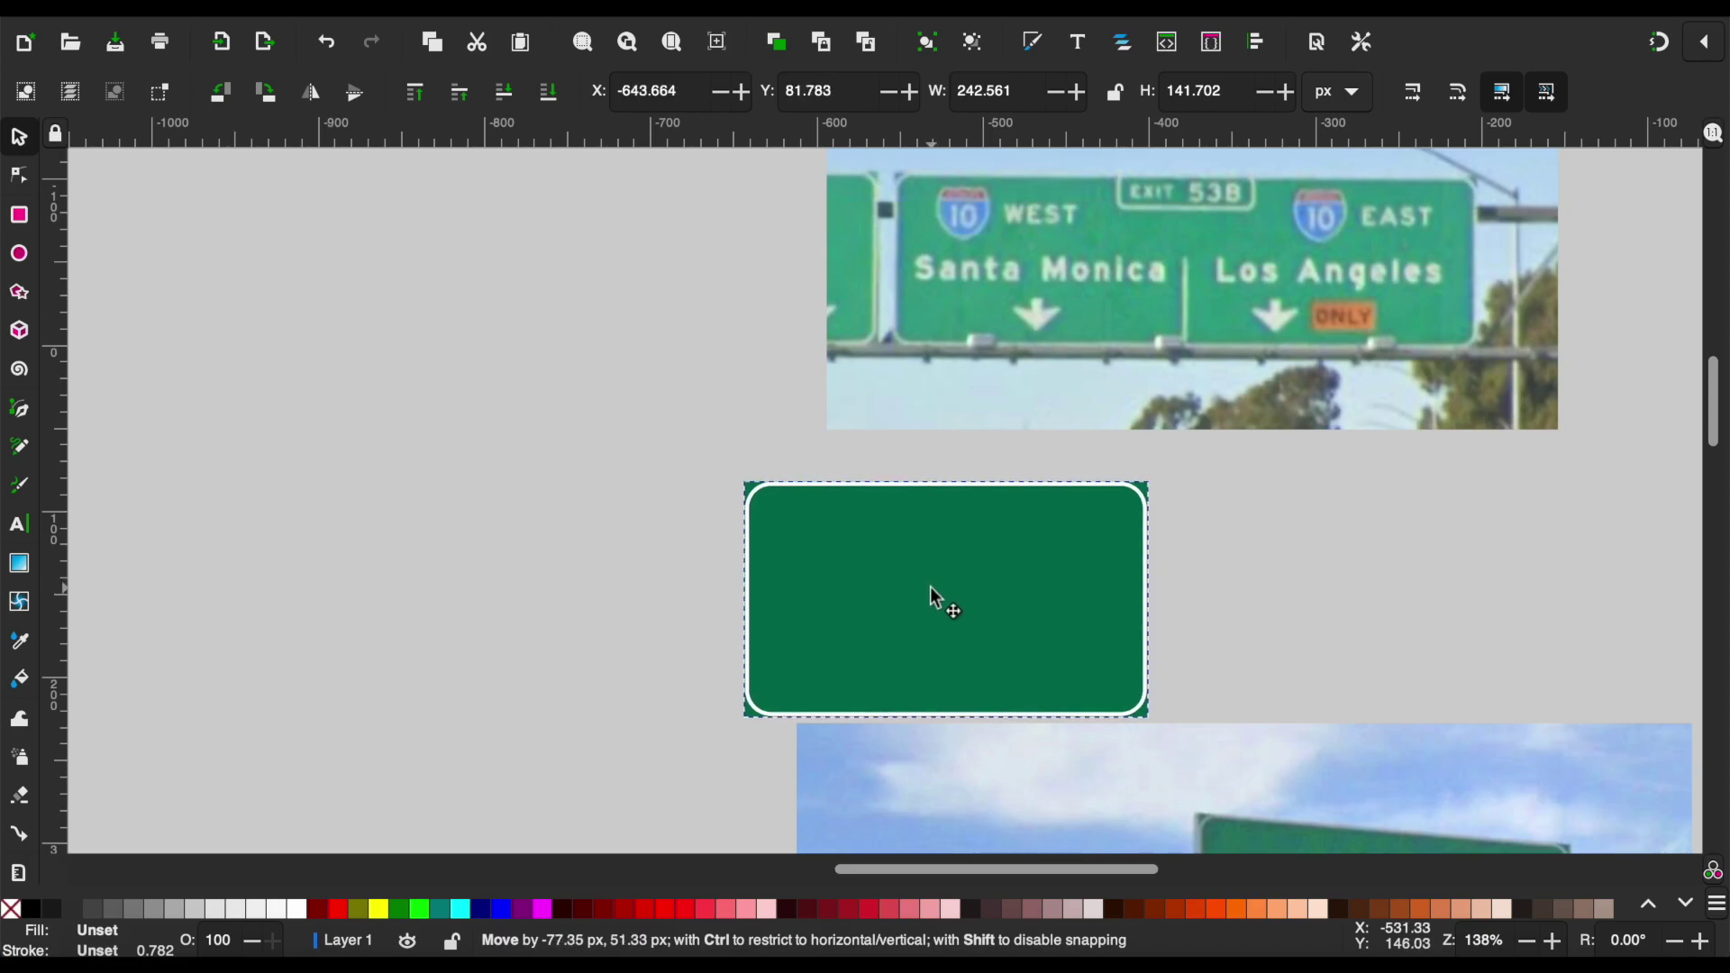
Widen the blank sign and stretch its white-bordered rectangle to fit both edges.
scroll(930, 587, right, 5)
drag(798, 569, 1322, 554)
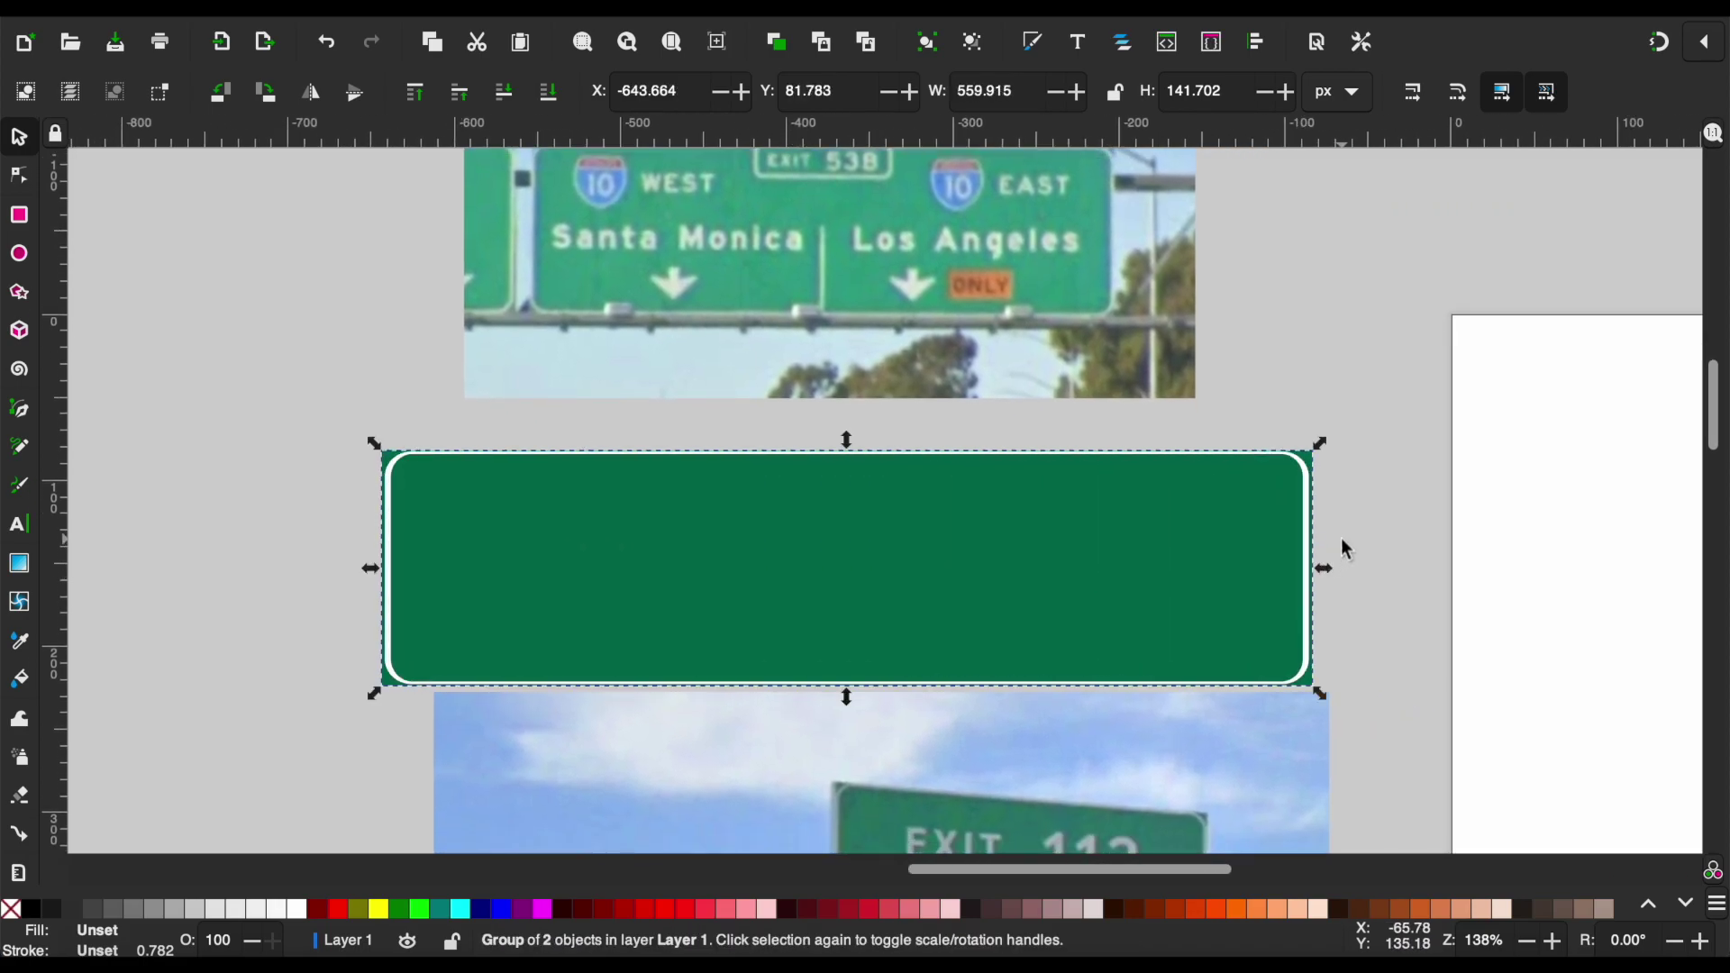
click(274, 568)
ctrl+scroll(466, 597, up, 1)
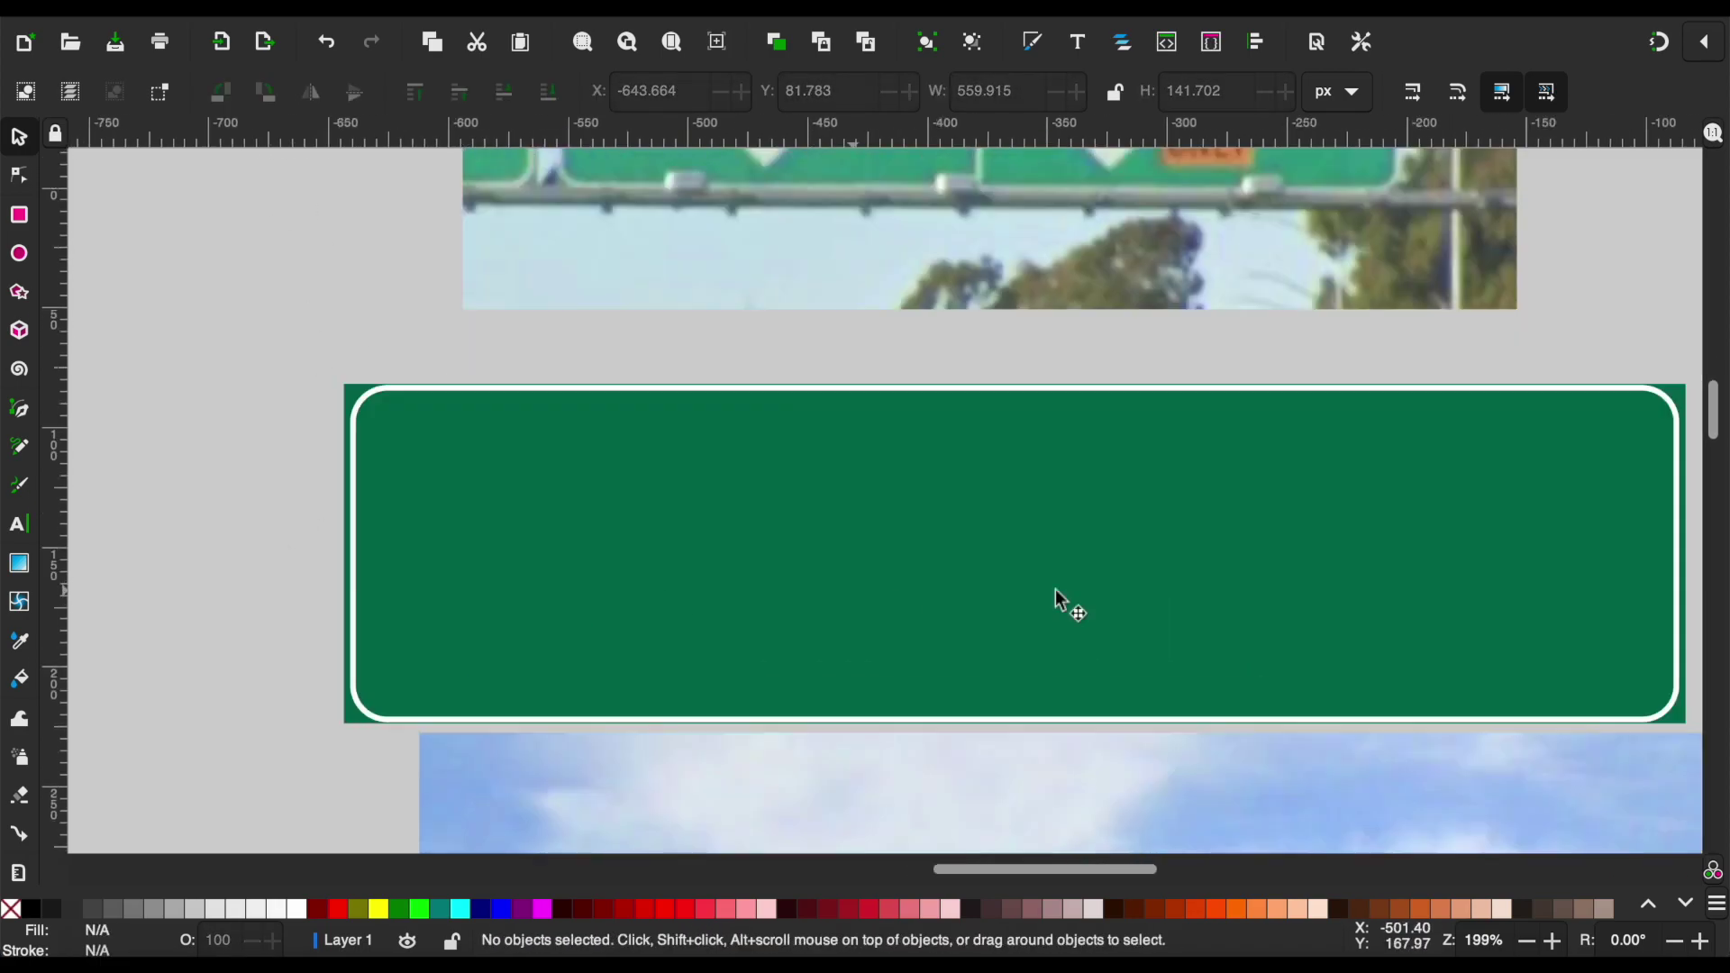
scroll(1081, 595, right, 5)
ctrl+click(1221, 563)
ctrl+scroll(1221, 563, up, 2)
drag(1233, 554, 1247, 554)
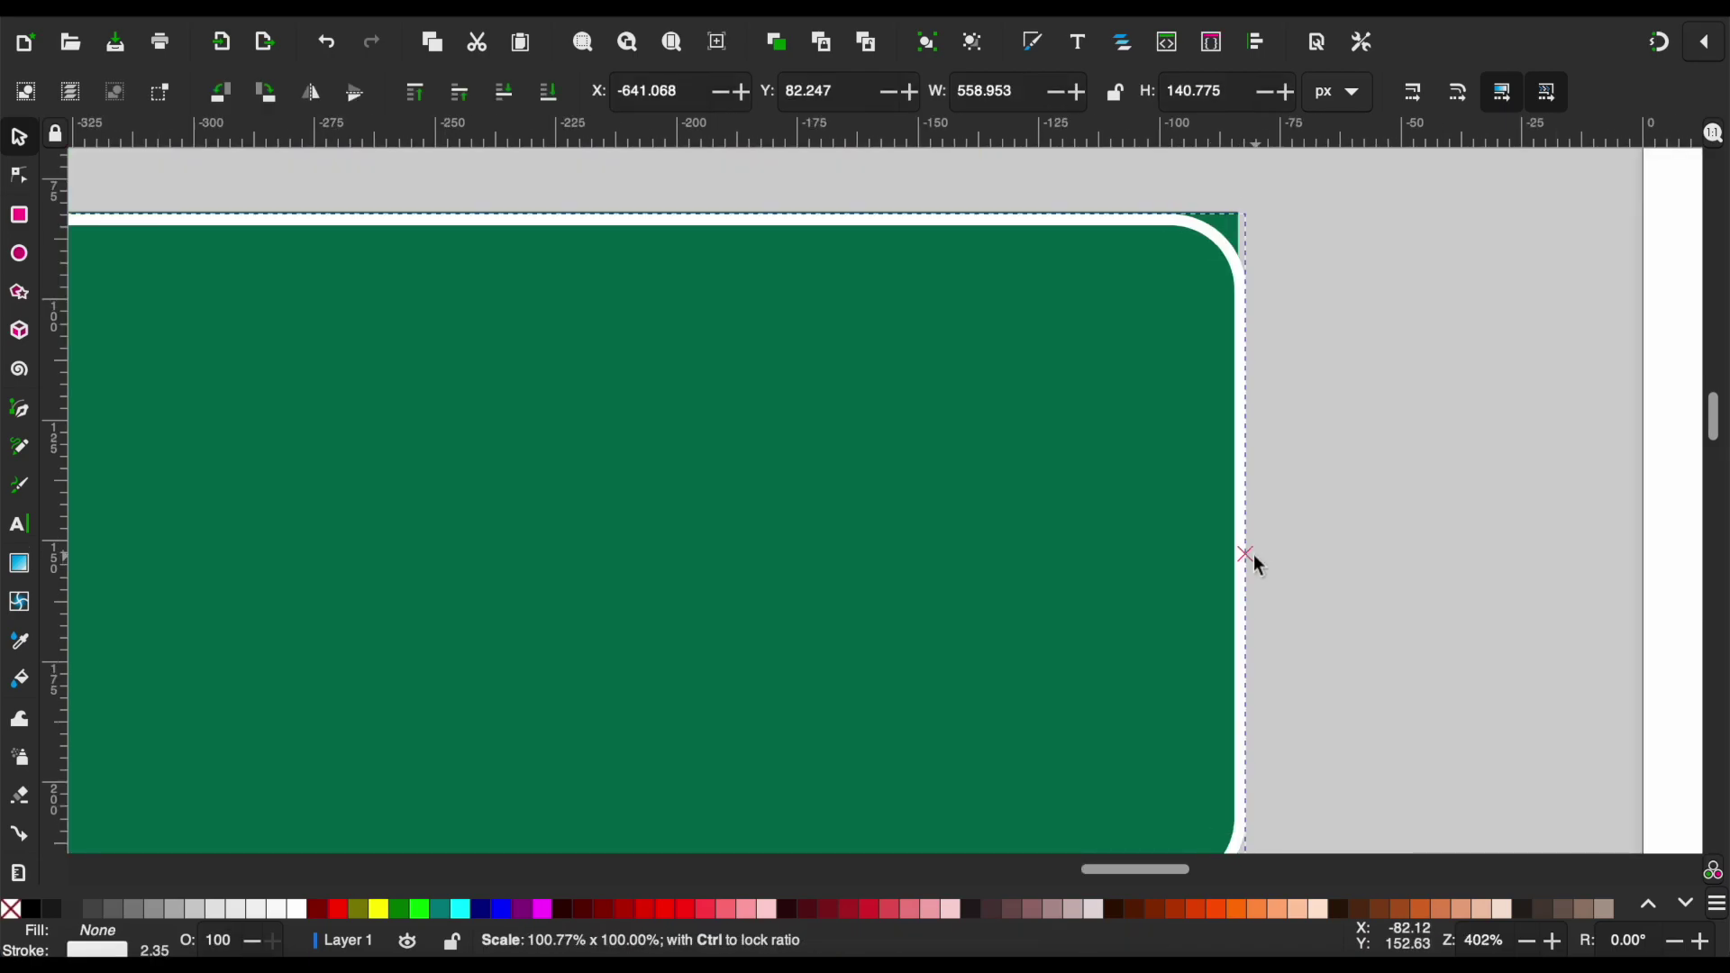
scroll(775, 582, left, 4)
scroll(775, 581, left, 8)
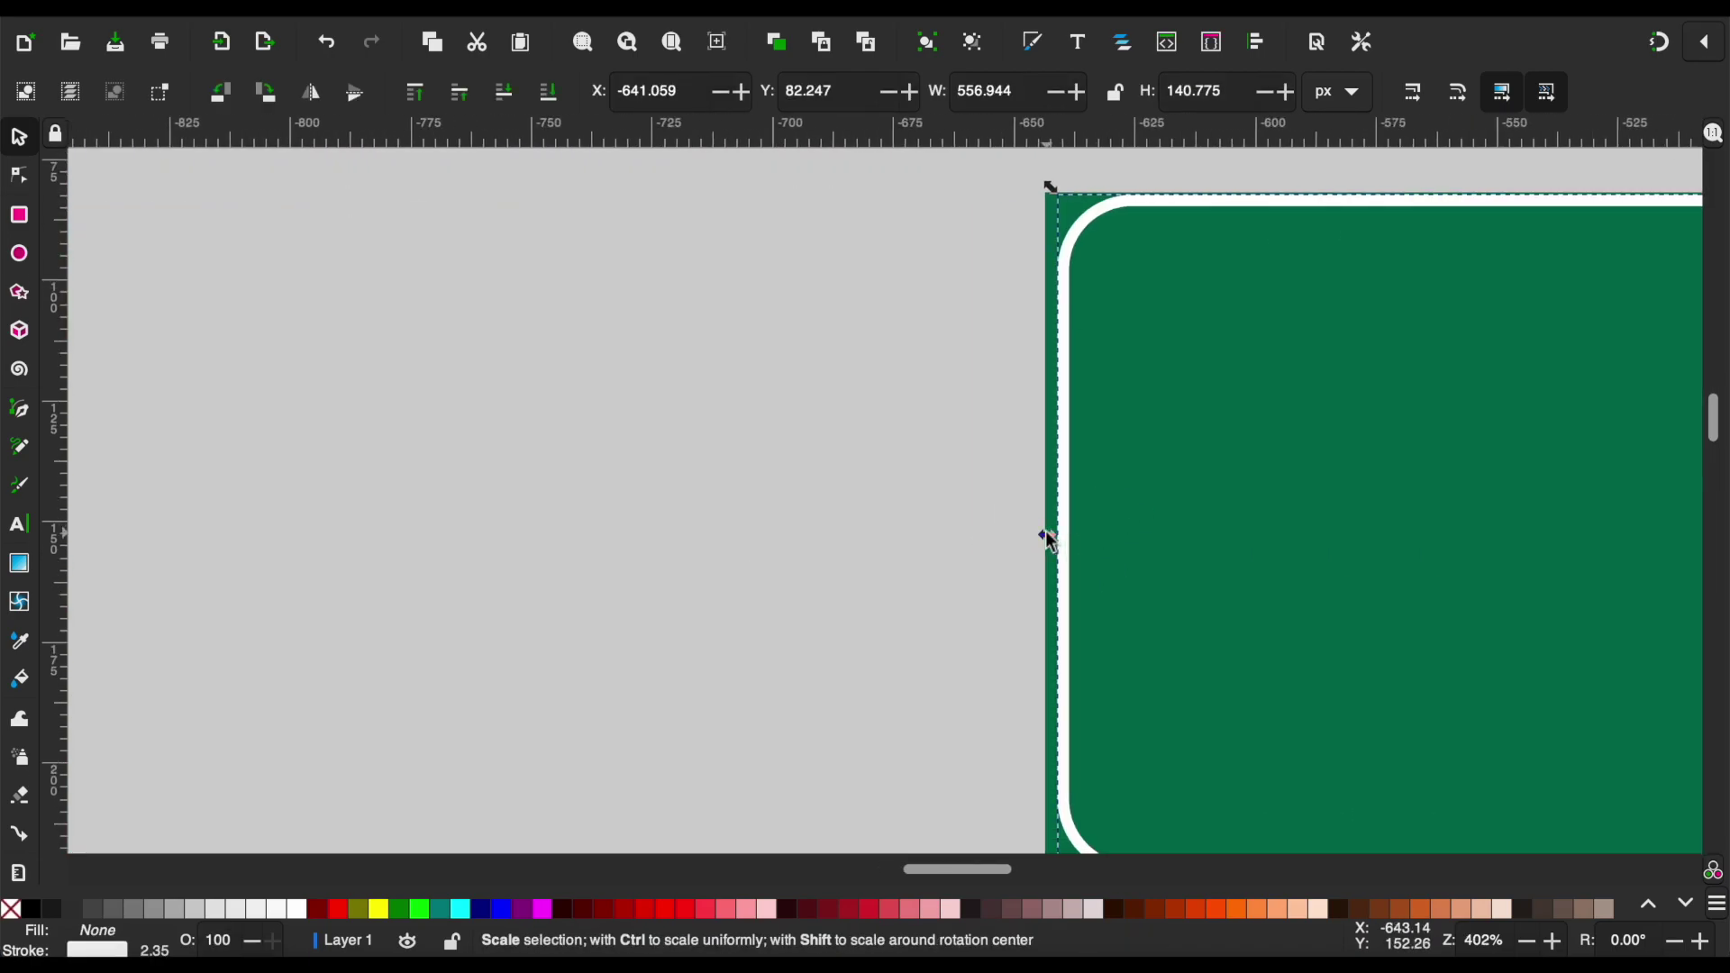
drag(1047, 535, 1036, 533)
click(820, 503)
Bring the Tropicana sign's white divider line onto the new sign.
ctrl+scroll(820, 503, down, 5)
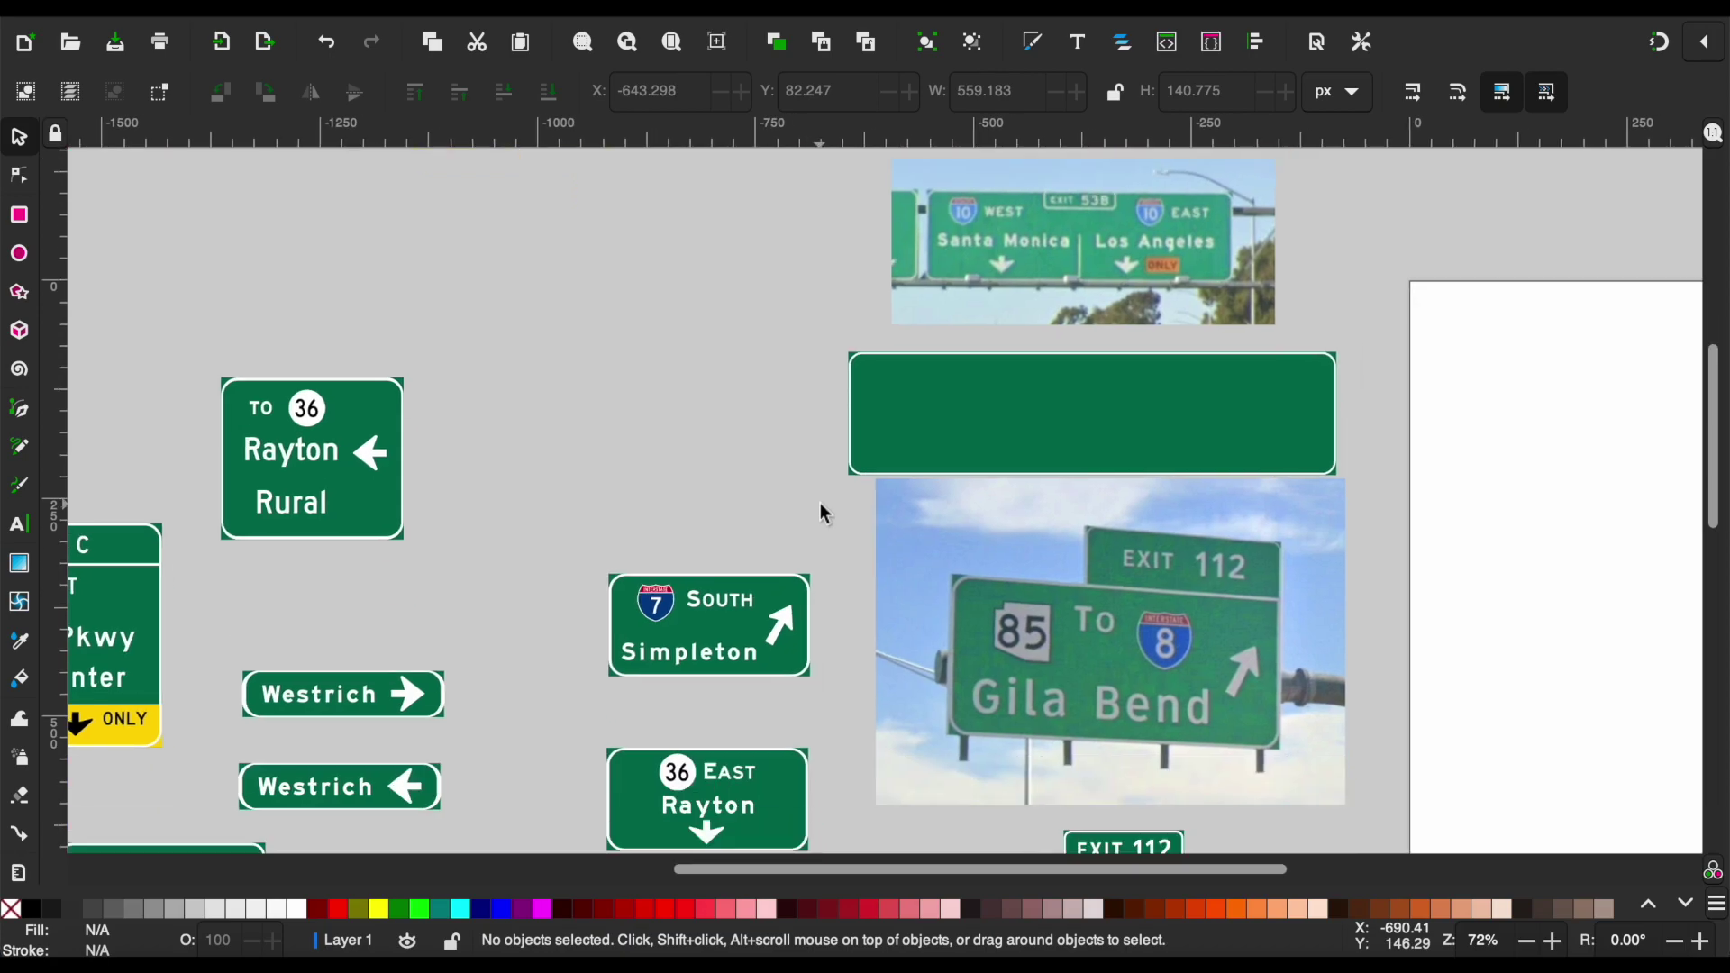
scroll(820, 503, down, 5)
scroll(700, 694, down, 4)
scroll(506, 771, down, 4)
scroll(506, 772, left, 15)
scroll(506, 771, up, 3)
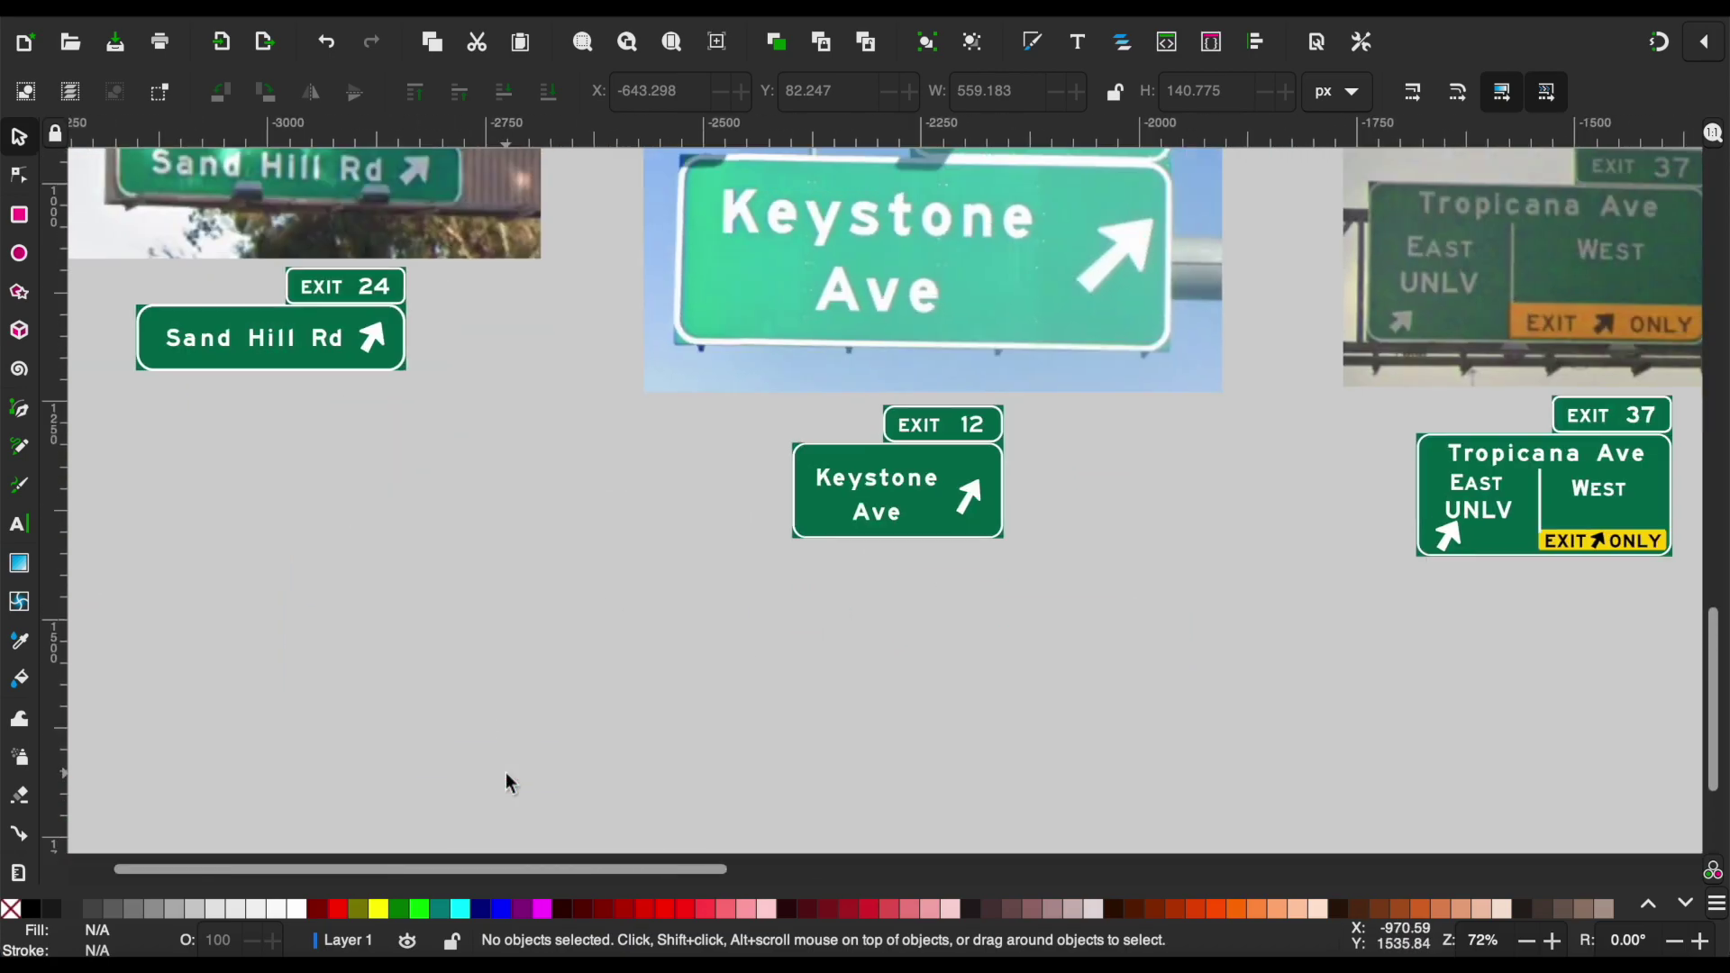
scroll(506, 772, right, 15)
scroll(996, 702, up, 5)
mouse_move(995, 692)
mouse_down()
mouse_move(1172, 577)
mouse_move(1017, 555)
mouse_up()
scroll(992, 678, right, 15)
scroll(992, 679, up, 5)
ctrl+scroll(1171, 577, up, 2)
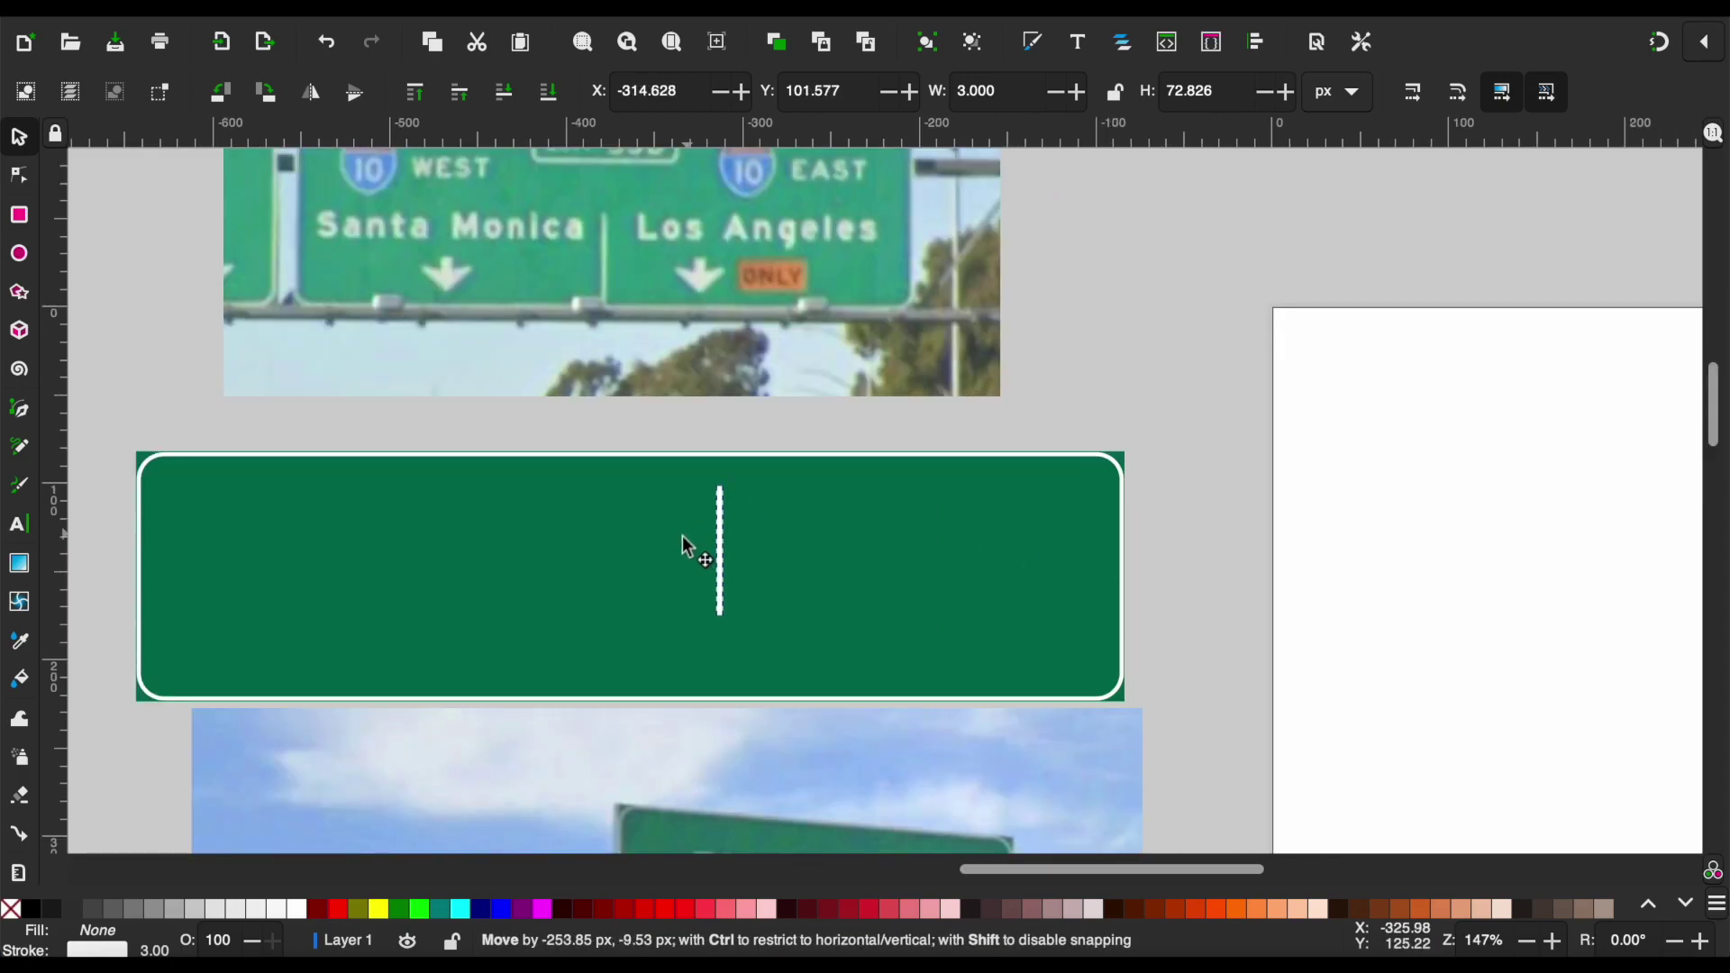
Center the white divider in the middle of the new I-10 sign.
drag(593, 605, 596, 604)
click(1183, 402)
ctrl+scroll(1182, 402, down, 2)
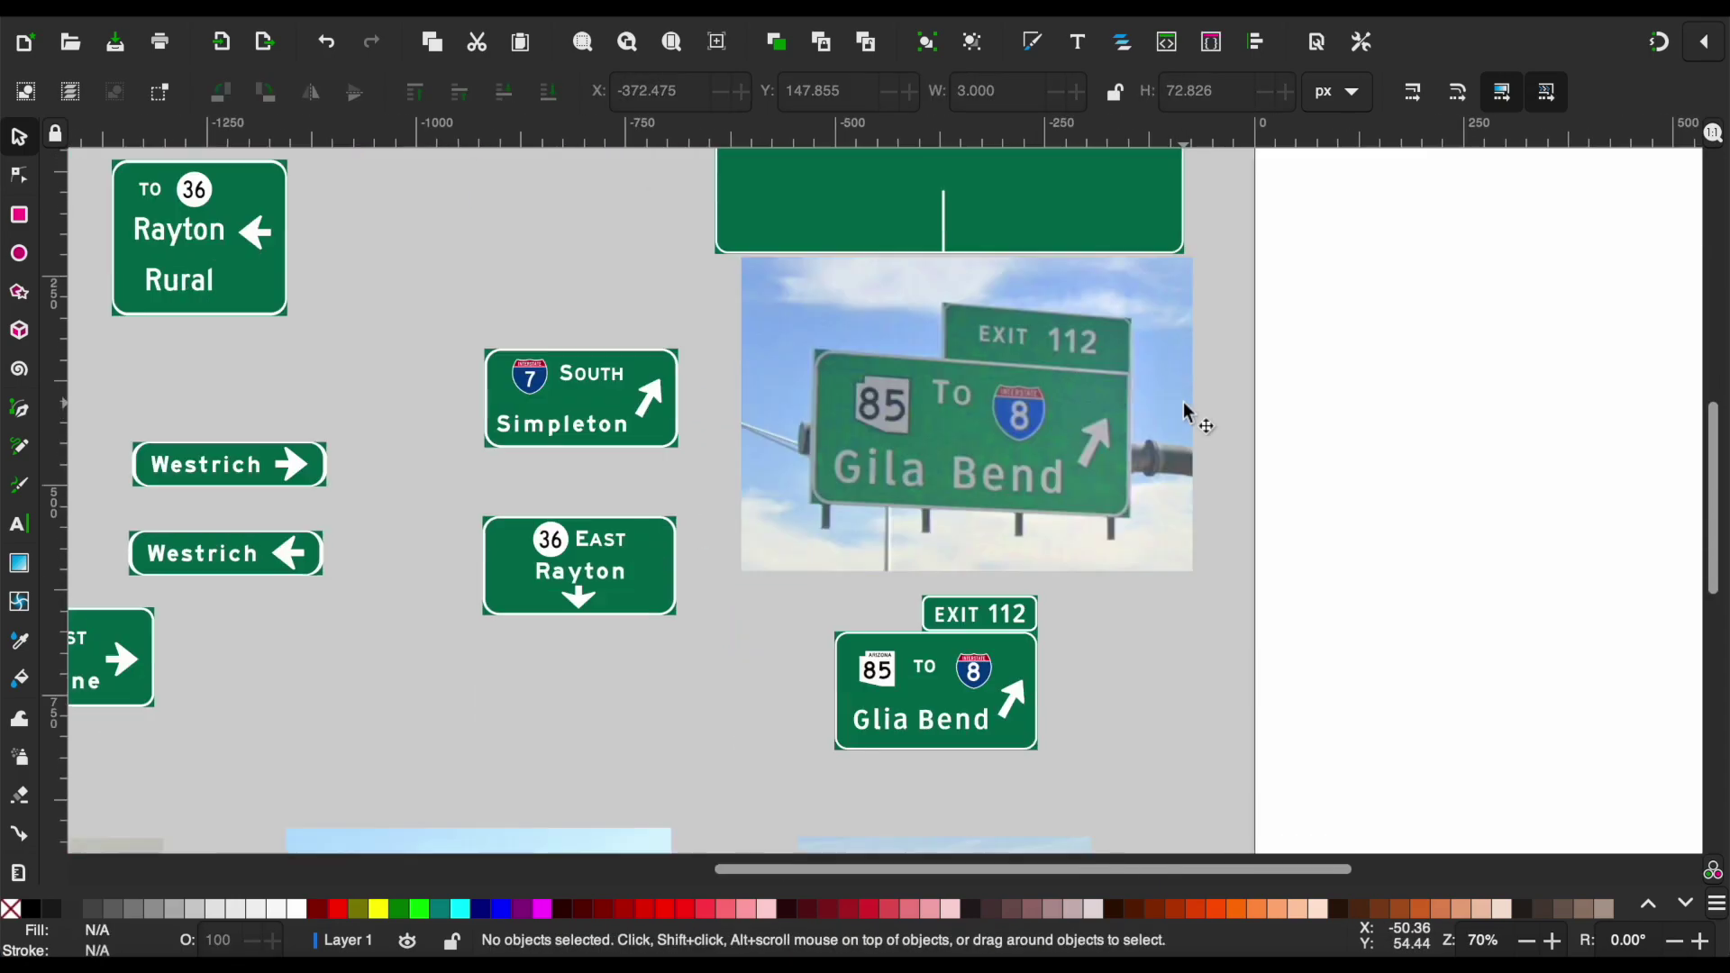
scroll(1182, 402, down, 1)
Copy the Rayton label onto the sign's right half and retype it as 'Los Angeles'.
click(580, 526)
key(ctrl+c)
scroll(853, 385, up, 5)
key(ctrl+v)
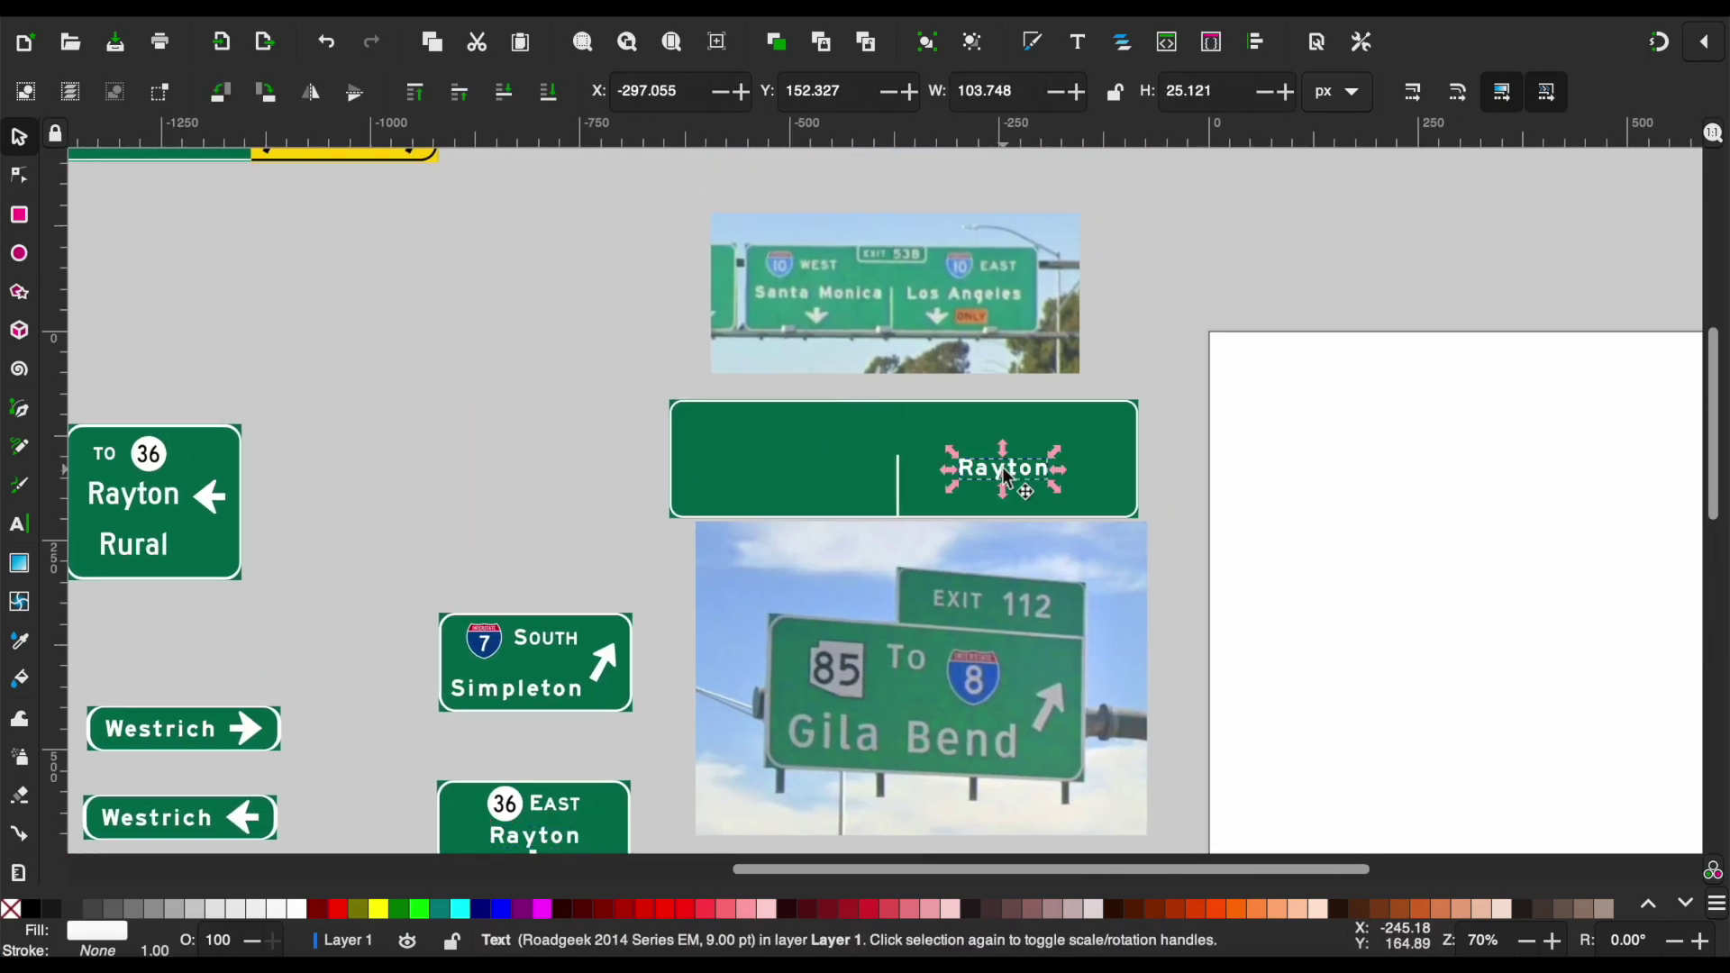
ctrl+scroll(1007, 475, up, 2)
double_click(1001, 478)
key(ctrl+a)
text(I)
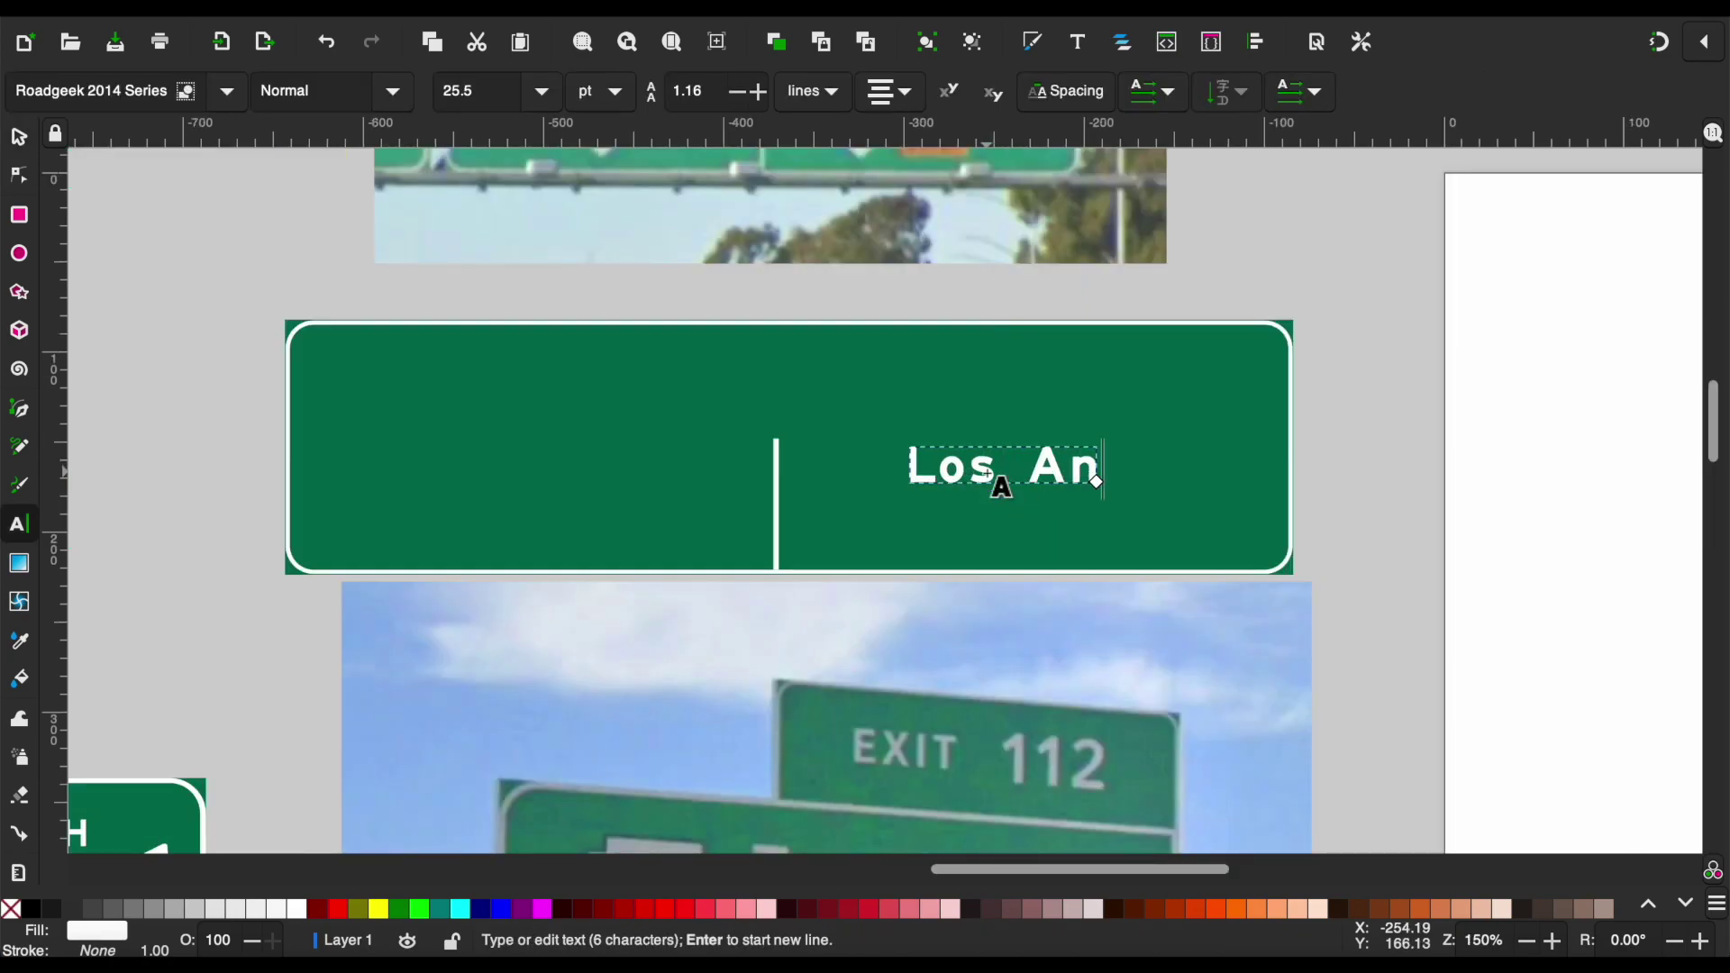
scroll(989, 474, up, 3)
click(19, 137)
scroll(978, 551, up, 1)
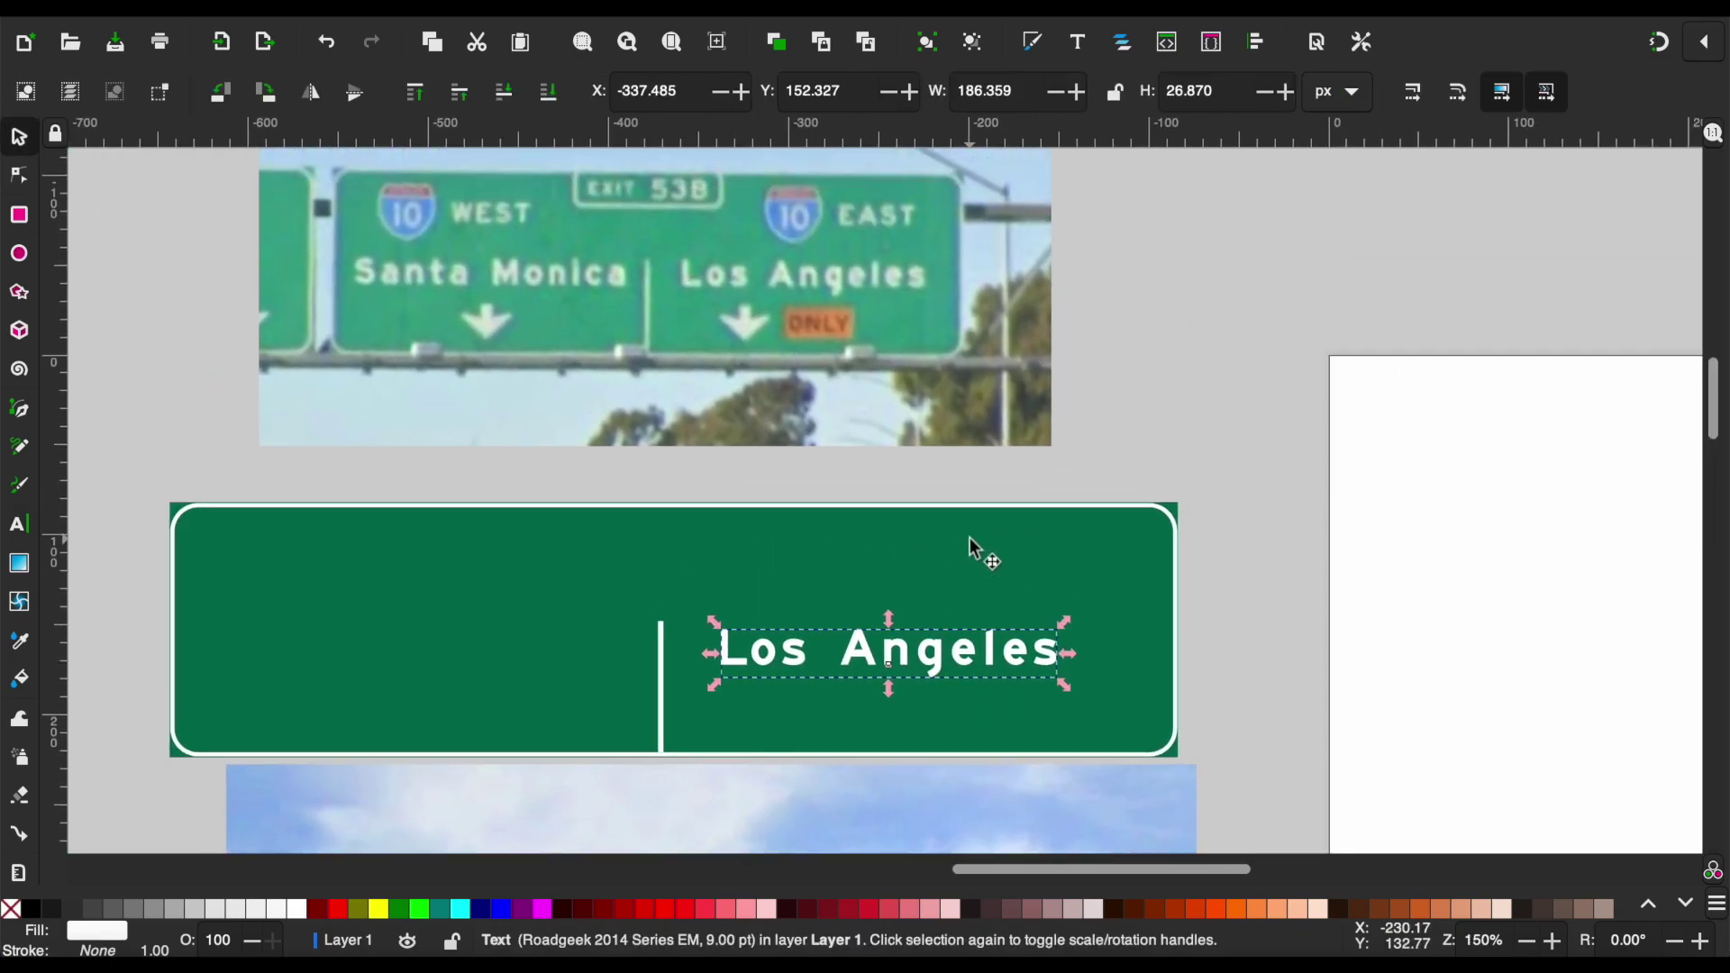
click(1249, 615)
Place the template's white down arrow beneath the Los Angeles label.
scroll(1249, 615, down, 3)
scroll(1249, 615, left, 2)
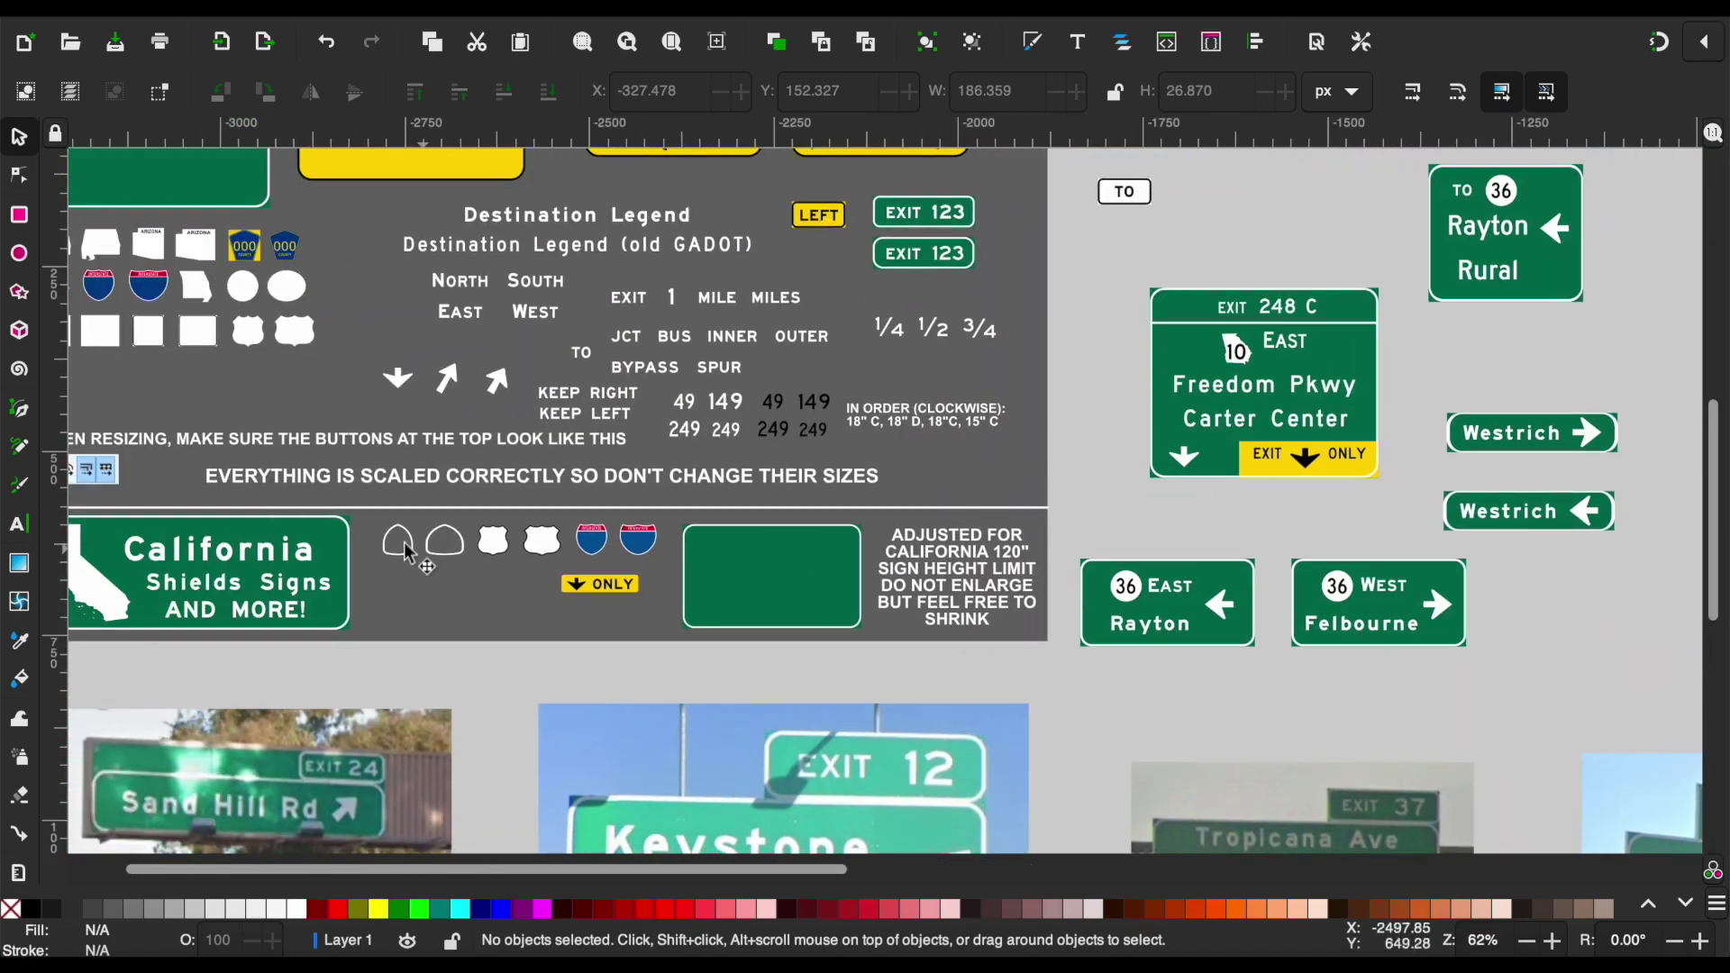
click(399, 379)
scroll(802, 487, right, 10)
scroll(803, 486, up, 3)
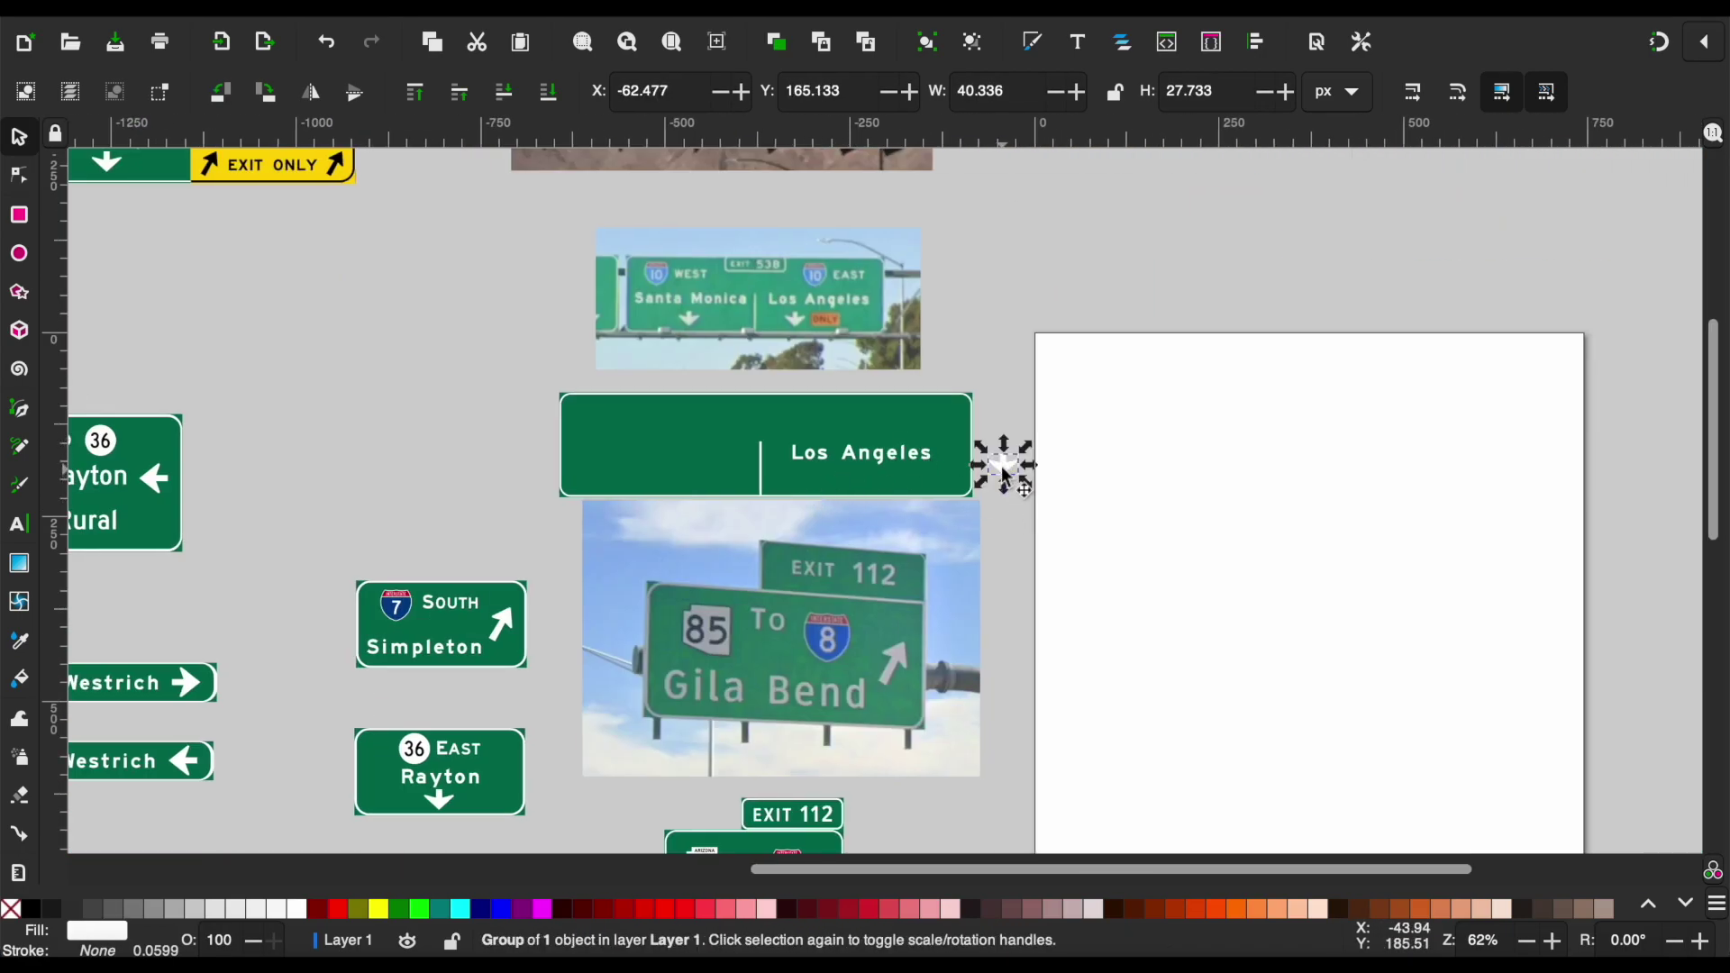
scroll(822, 482, up, 2)
drag(811, 472, 822, 484)
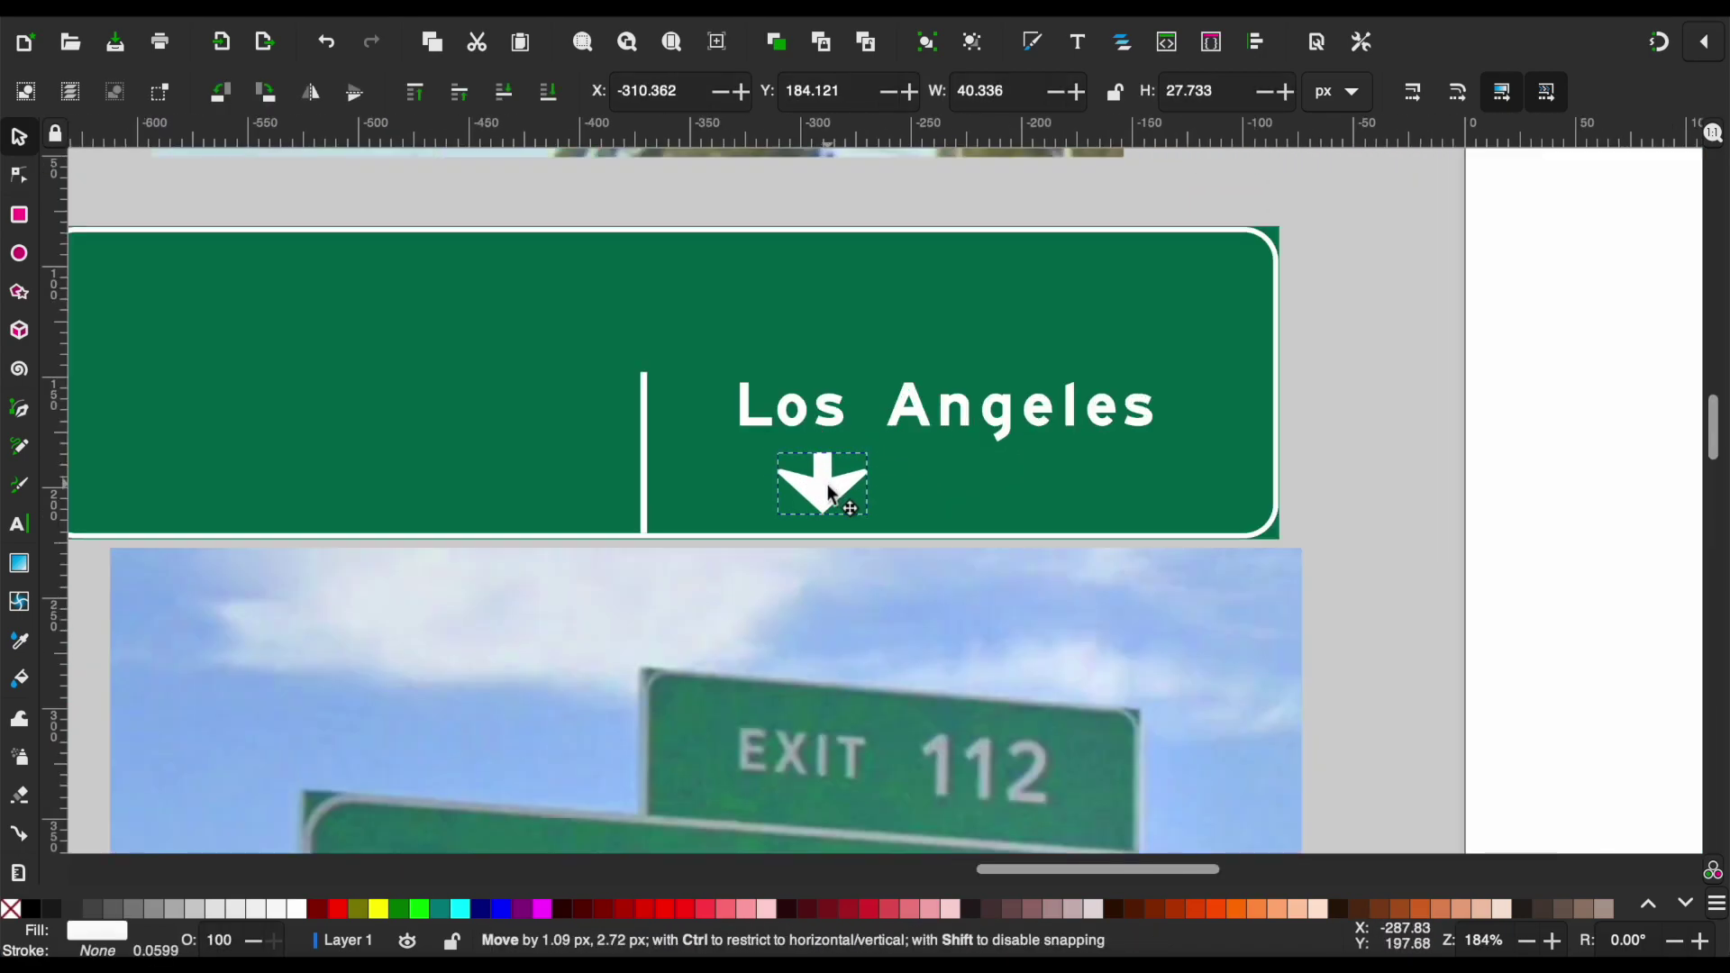
scroll(830, 494, up, 2)
scroll(831, 494, down, 2)
scroll(830, 493, down, 2)
Cut the yellow ONLY plate out of the template.
click(868, 444)
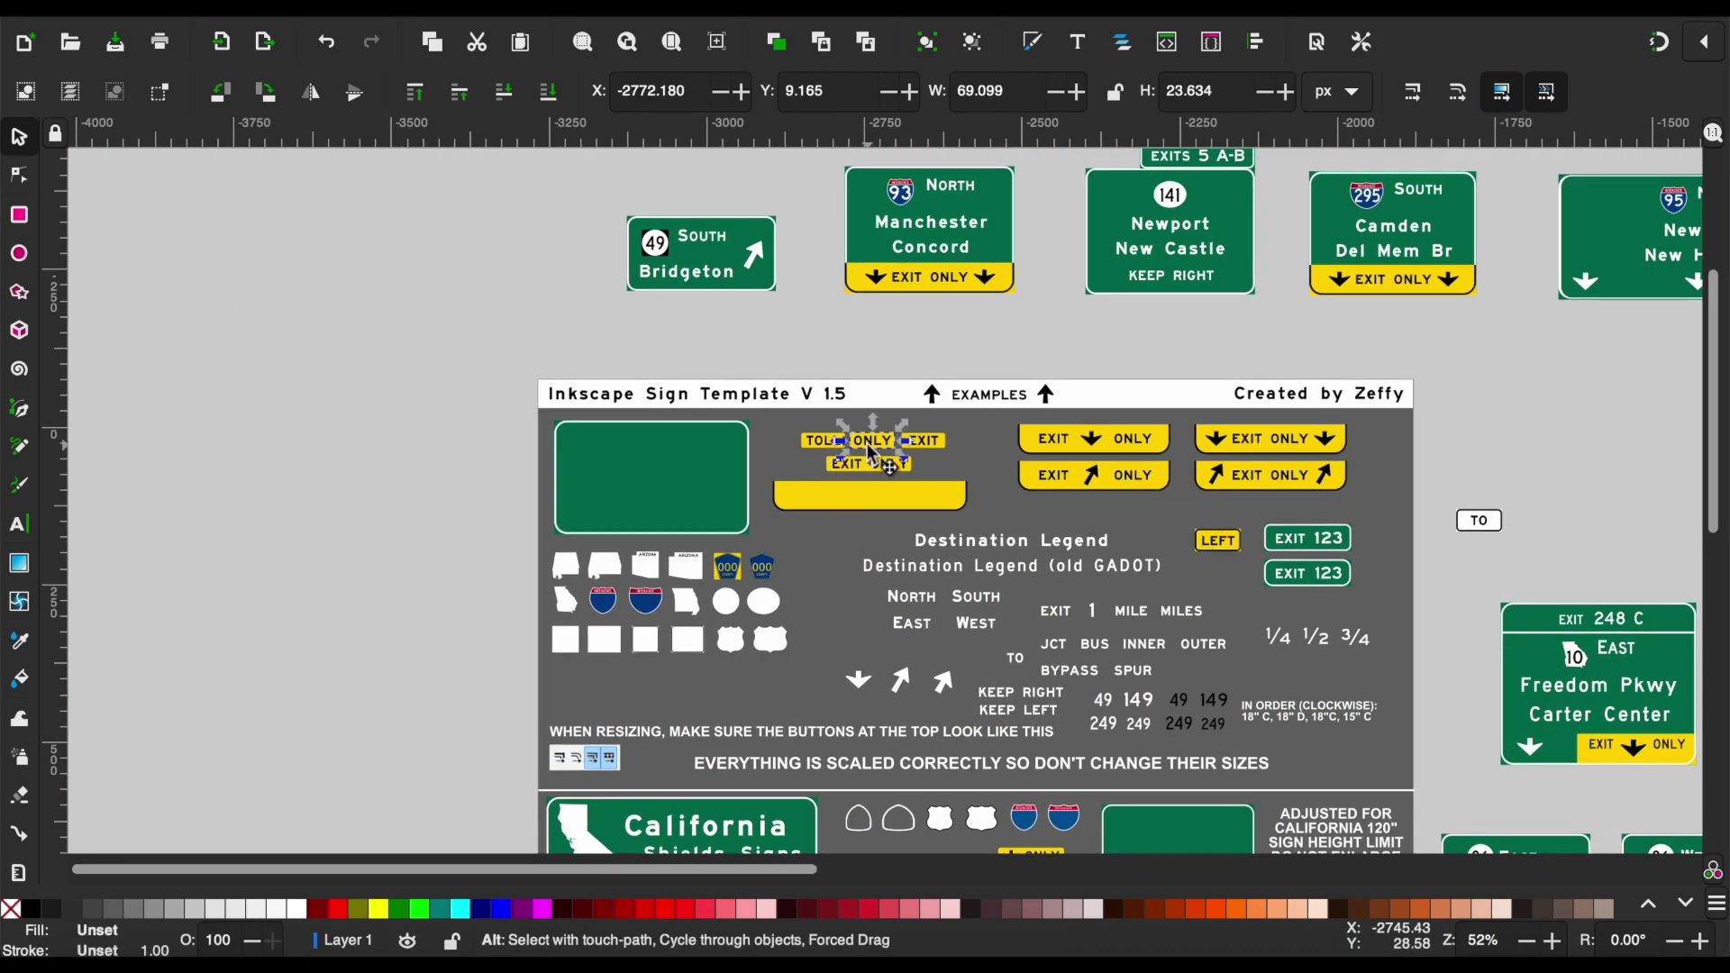
scroll(879, 445, right, 10)
key(ctrl+x)
scroll(1615, 587, up, 2)
Paste the yellow ONLY plate beside the Los Angeles down arrow.
scroll(1460, 606, up, 2)
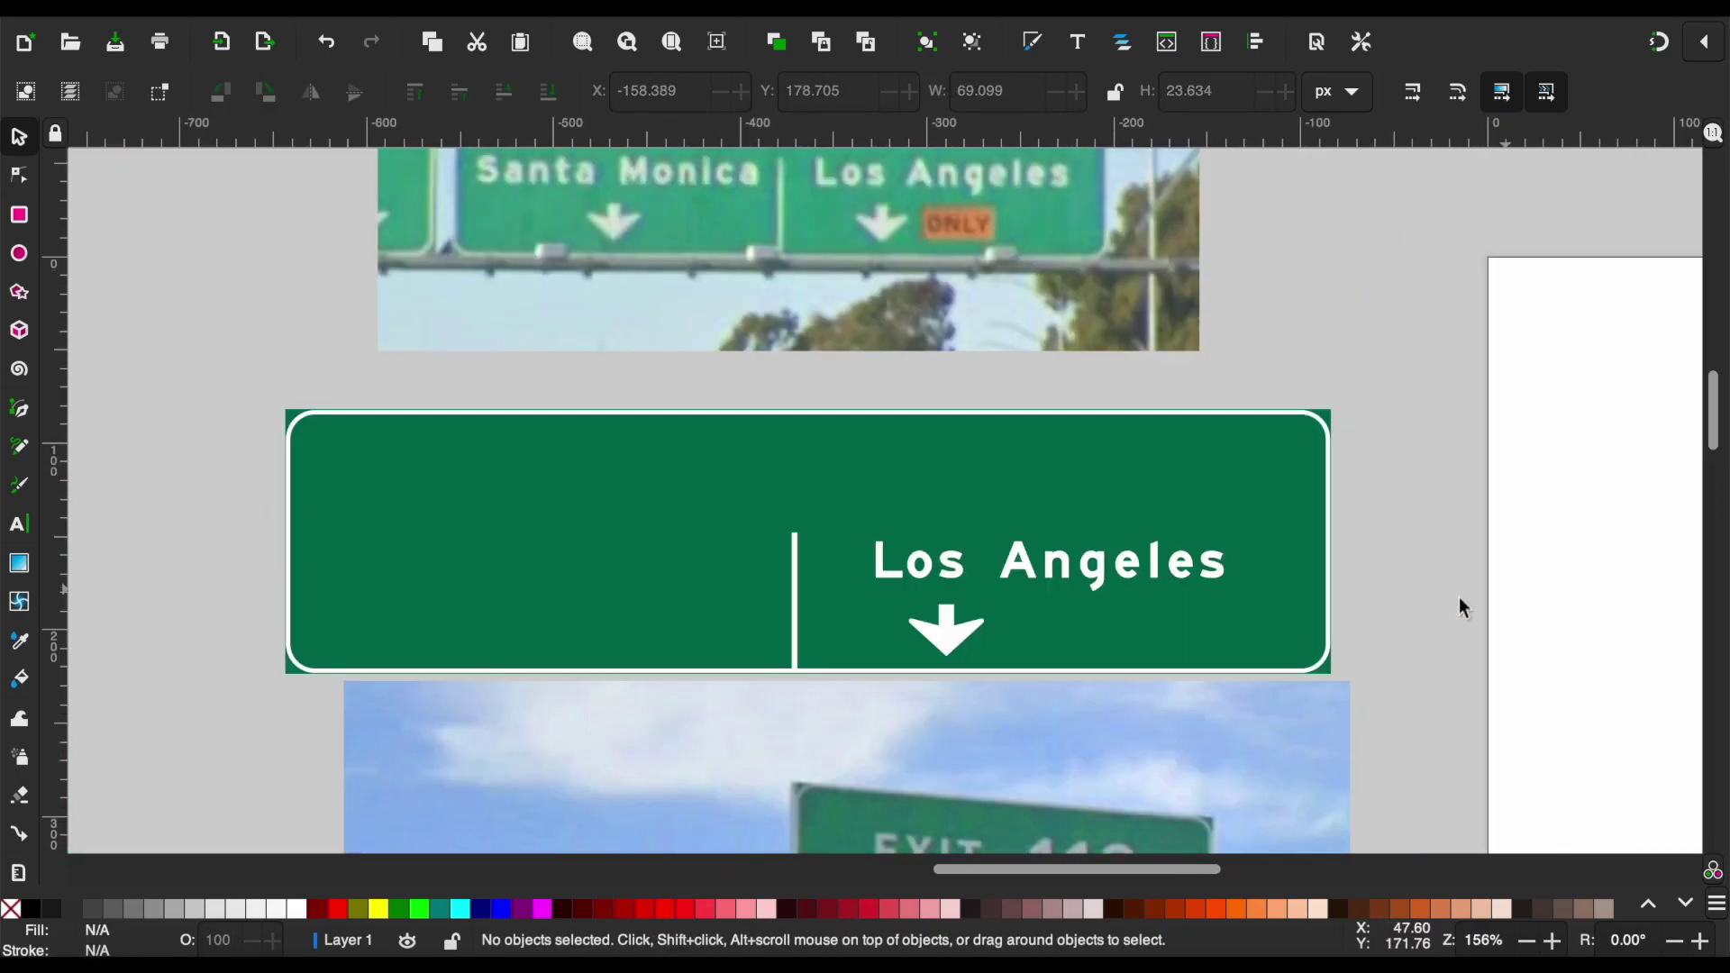
key(ctrl+v)
drag(1418, 600, 1095, 632)
click(1433, 602)
Copy the EAST label from the 36 East sign and place it above Los Angeles.
scroll(1430, 604, down, 1)
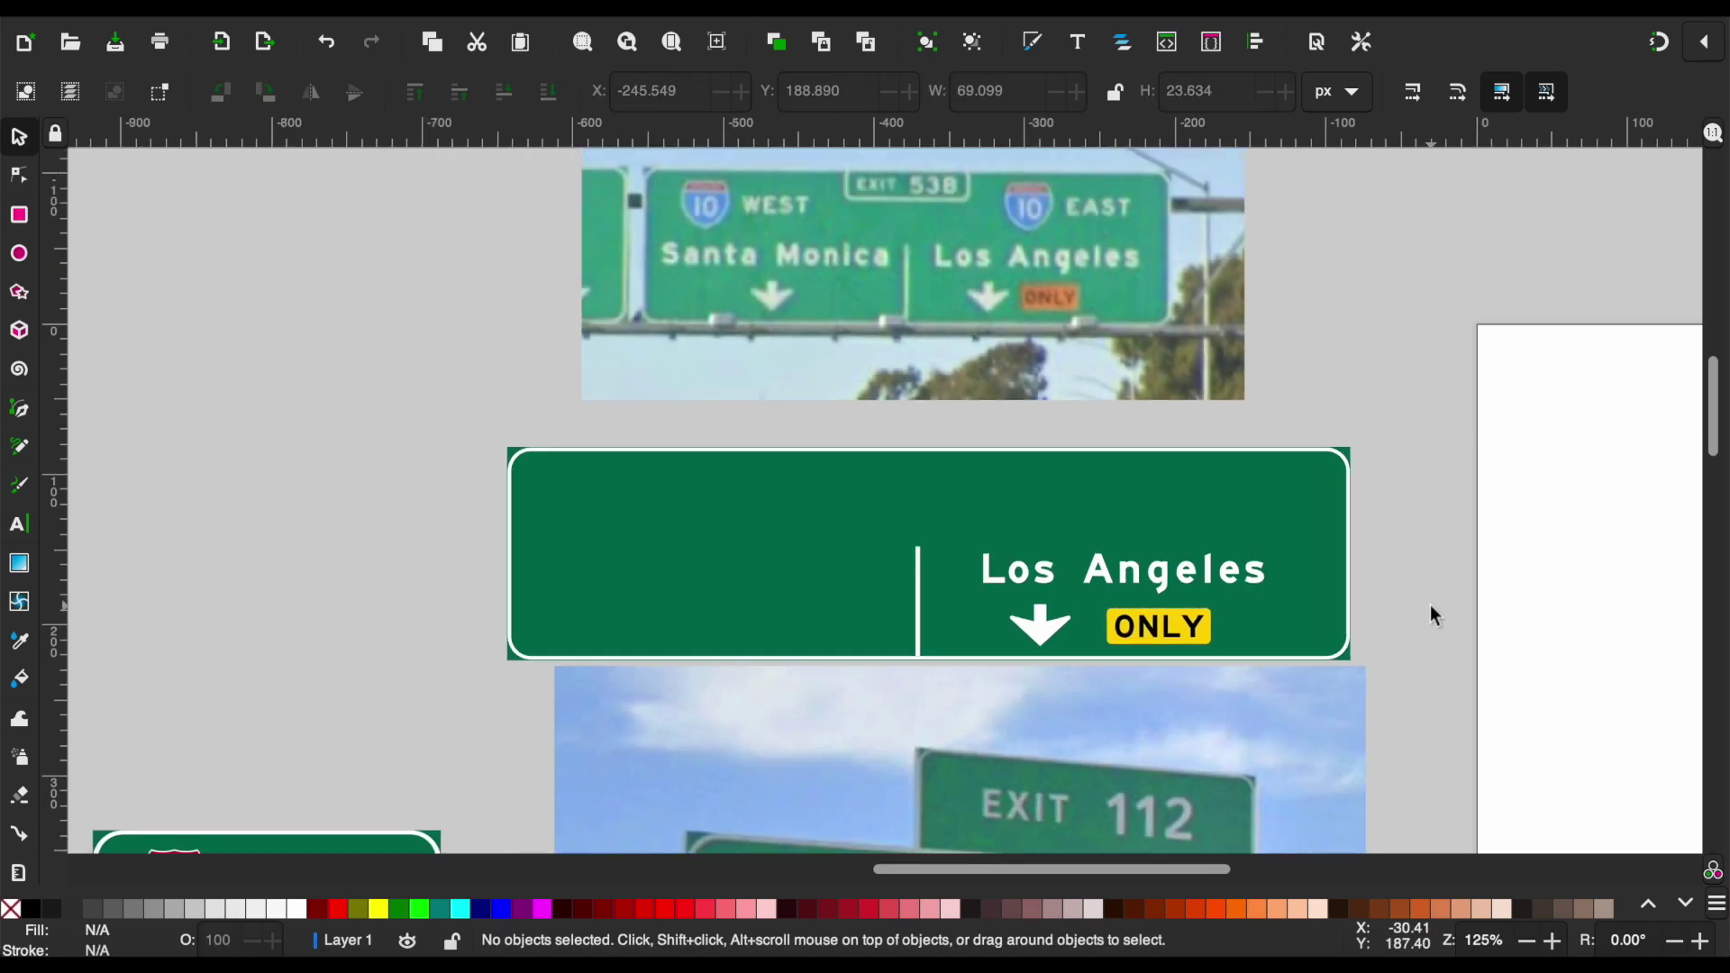
scroll(1352, 595, down, 2)
scroll(1262, 604, down, 5)
click(904, 487)
key(ctrl+c)
scroll(910, 496, up, 5)
scroll(911, 496, right, 3)
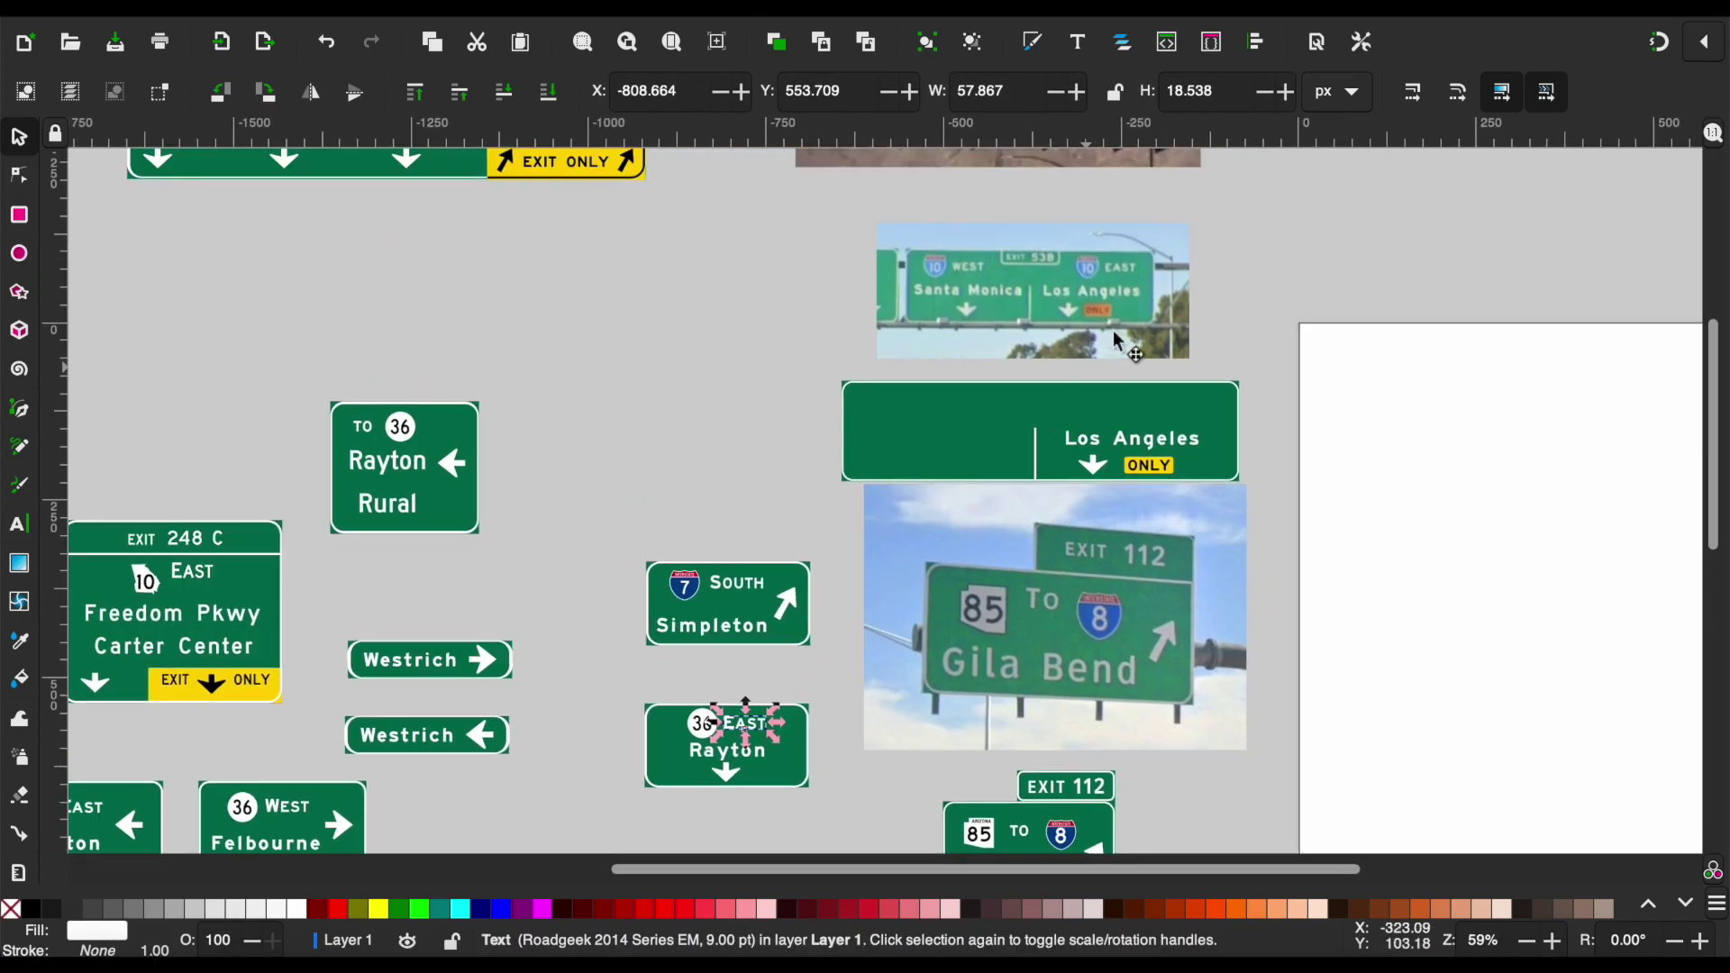
key(ctrl+v)
drag(1186, 407, 1149, 407)
click(1261, 340)
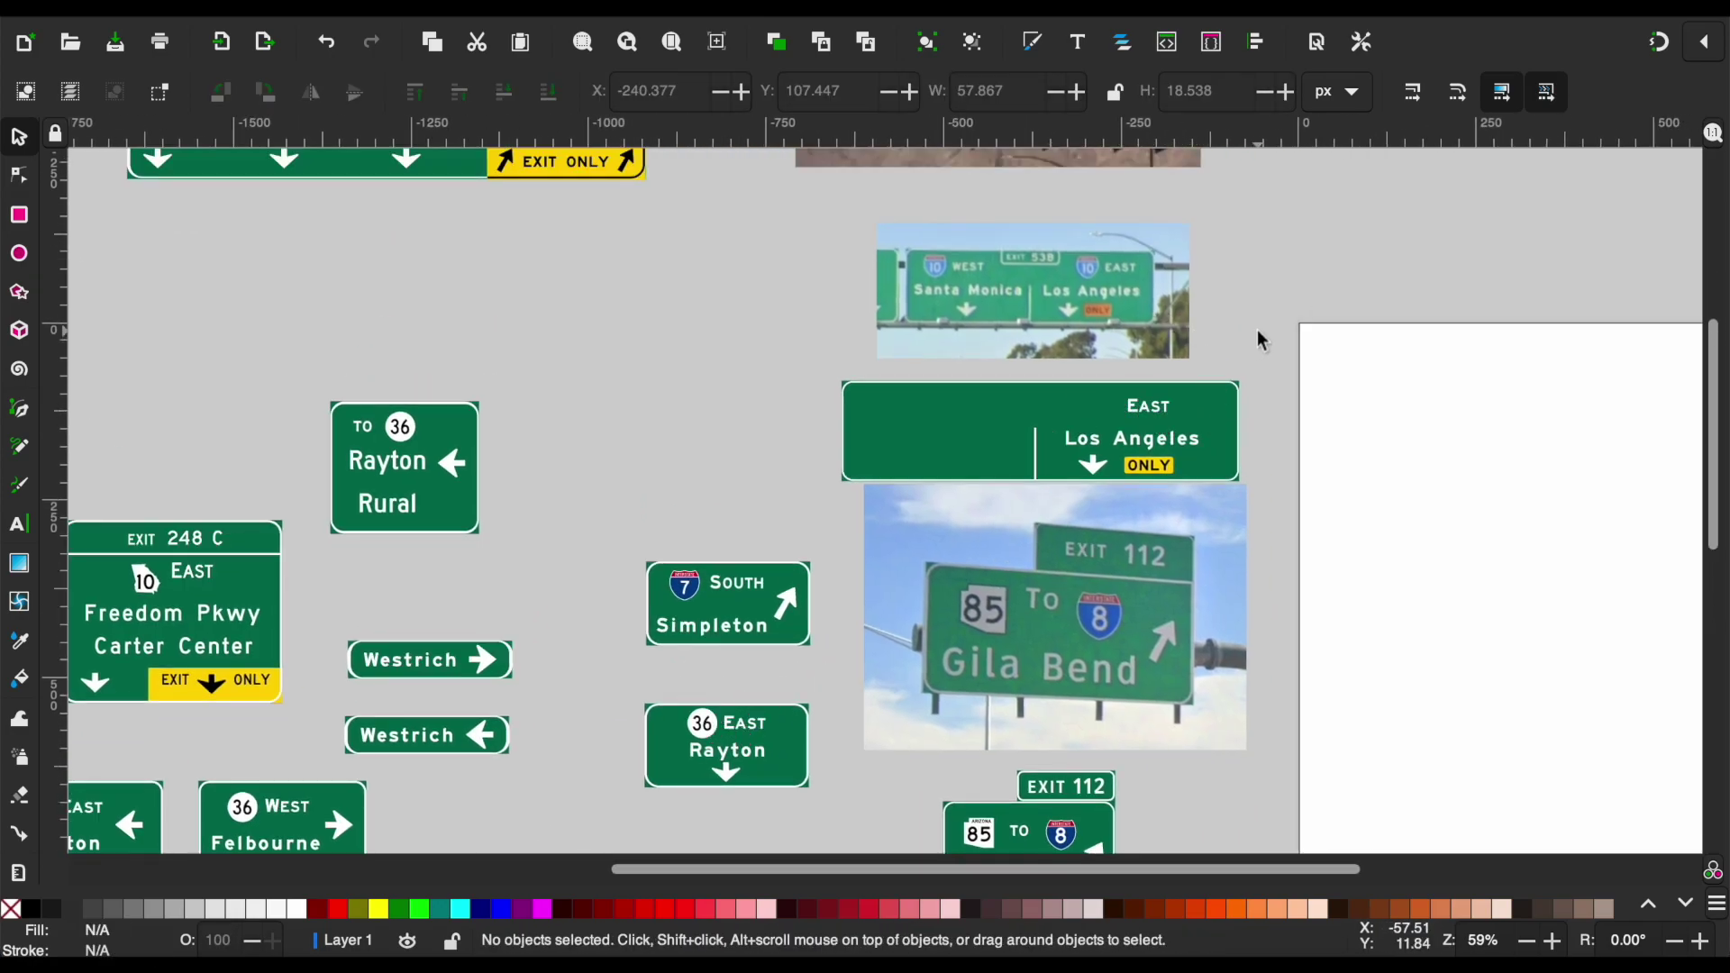
Copy the Interstate 7 shield from the Simpleton sign and paste it beside EAST.
scroll(700, 537, up, 1)
scroll(702, 538, up, 3)
scroll(701, 538, up, 2)
drag(645, 486, 881, 628)
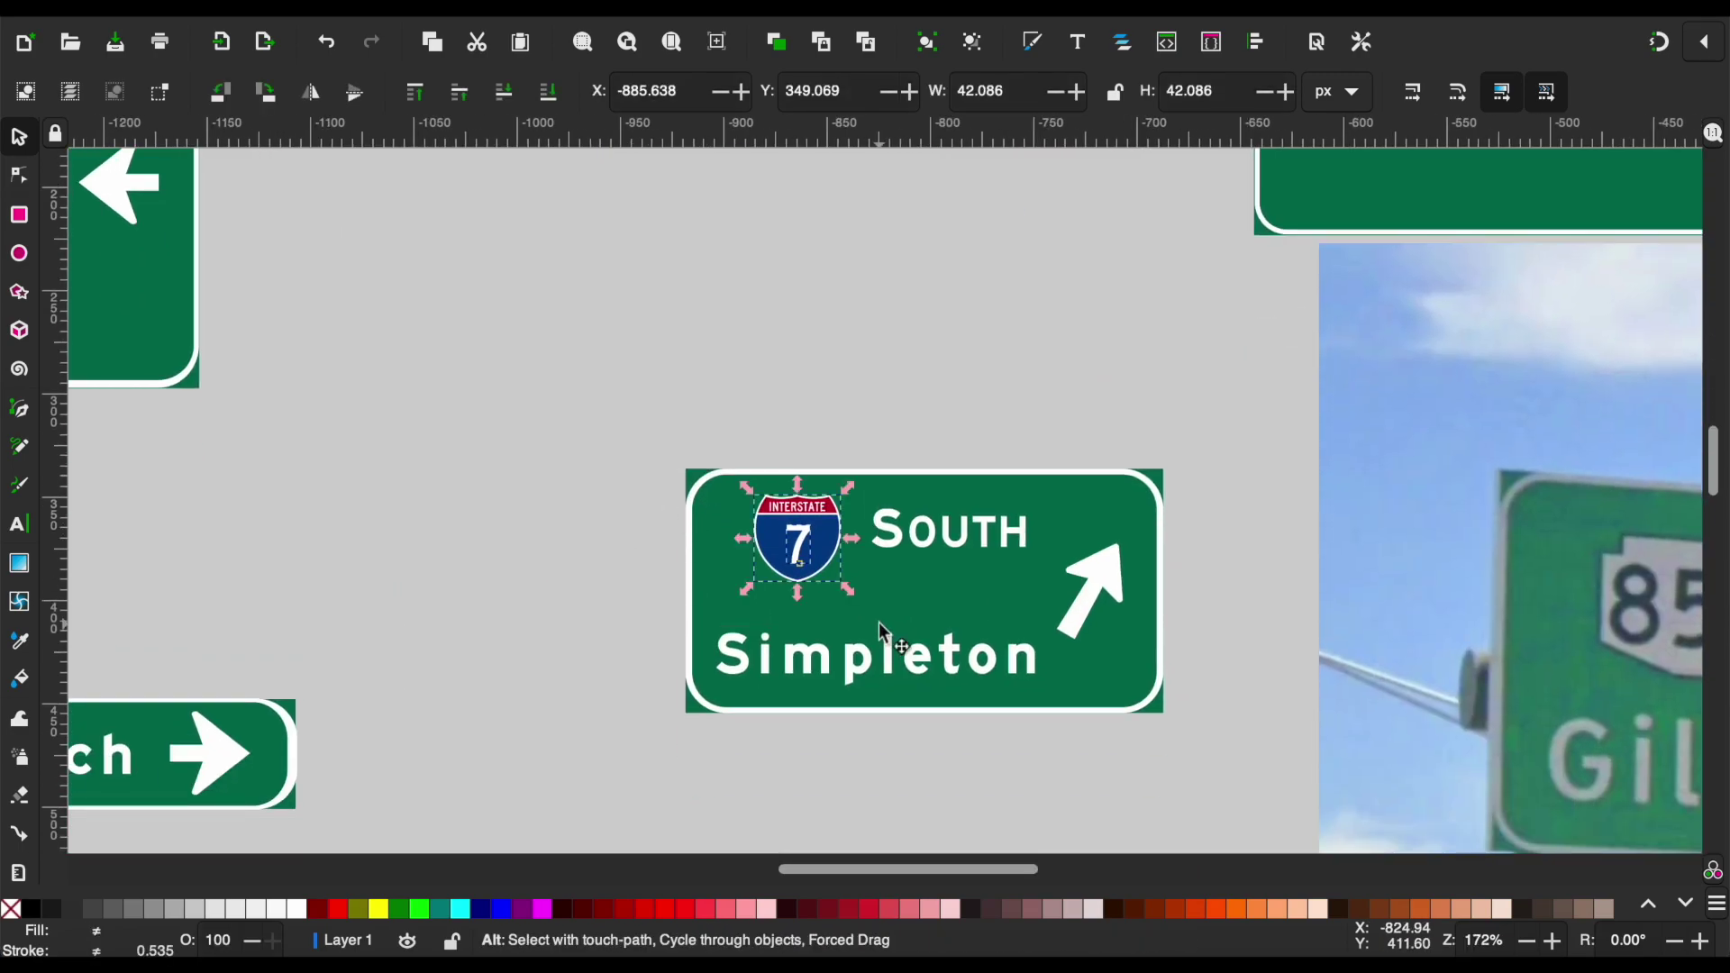
key(ctrl+c)
scroll(881, 631, up, 5)
scroll(880, 631, right, 10)
key(ctrl+v)
Change the pasted shield's route number from 7 to 10.
scroll(884, 560, up, 3)
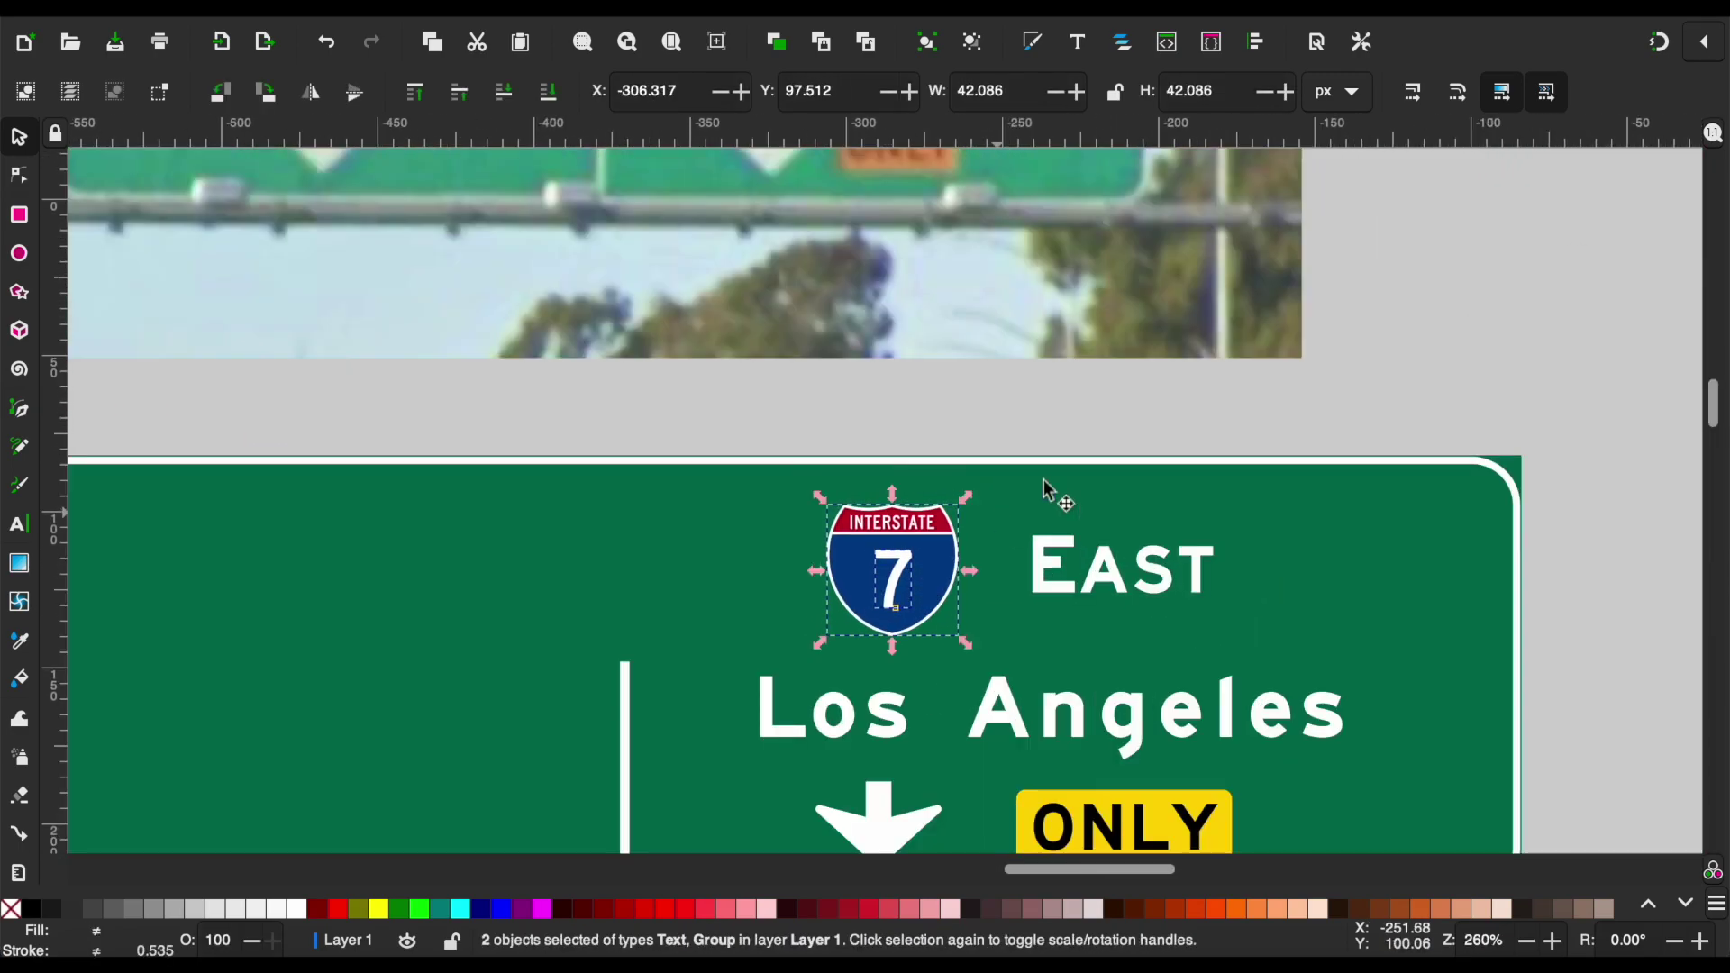
key(Escape)
double_click(904, 577)
text(10)
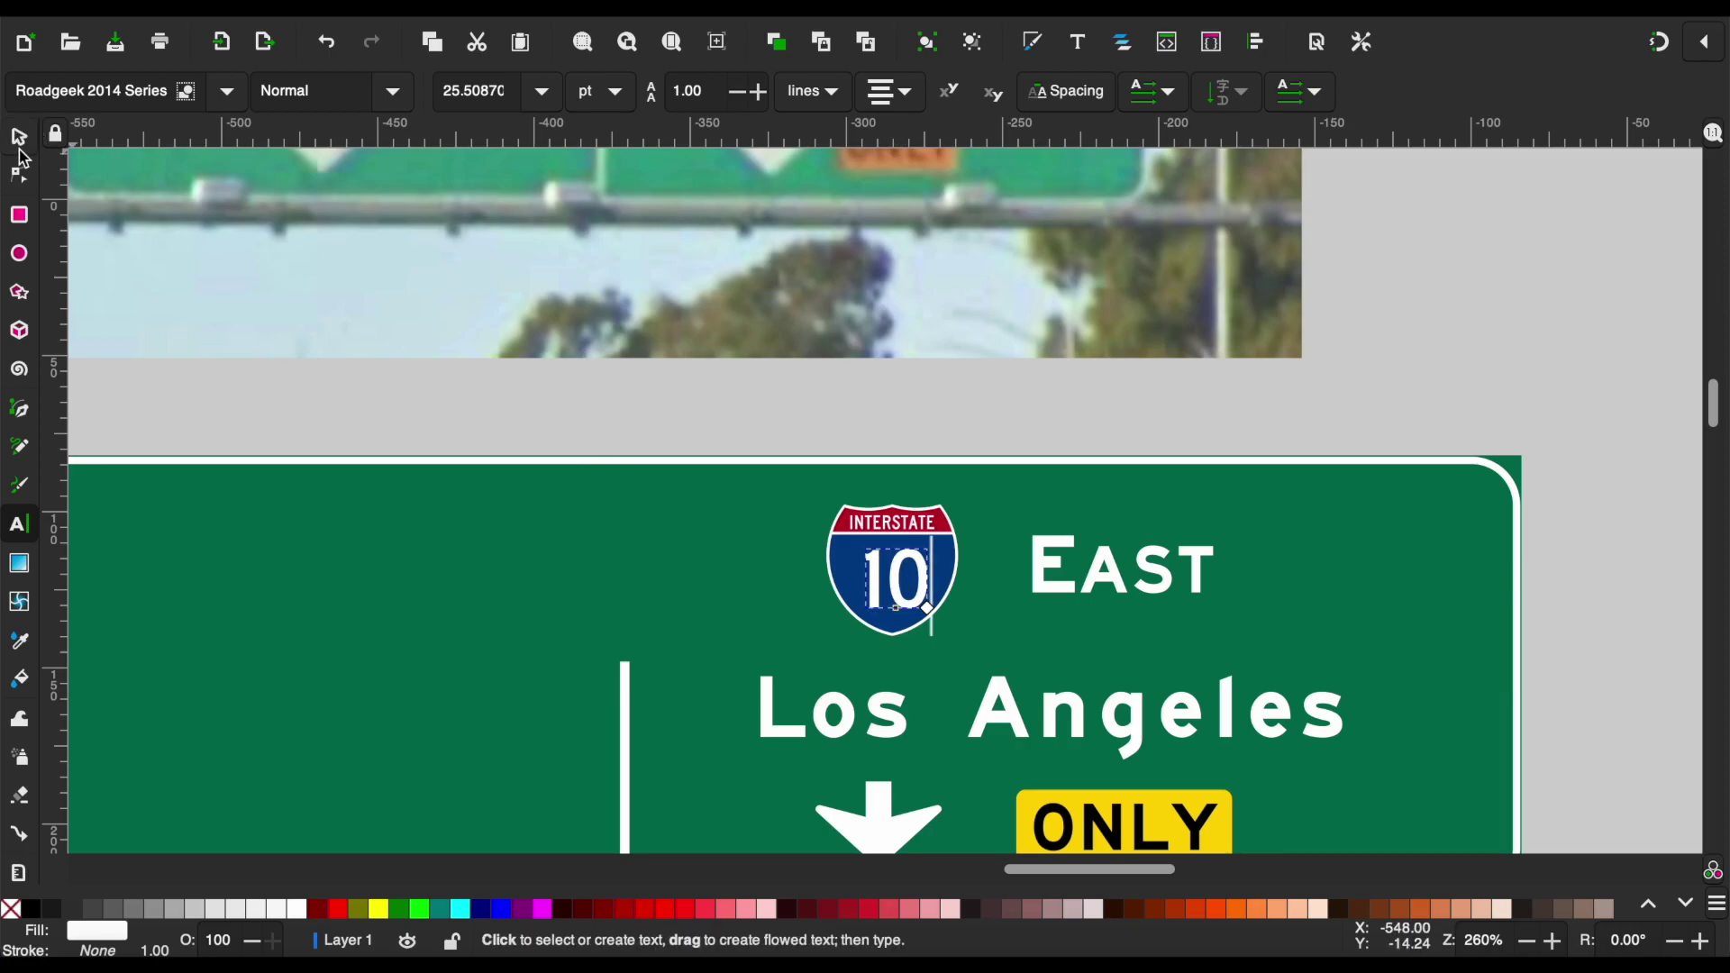
click(234, 90)
click(234, 90)
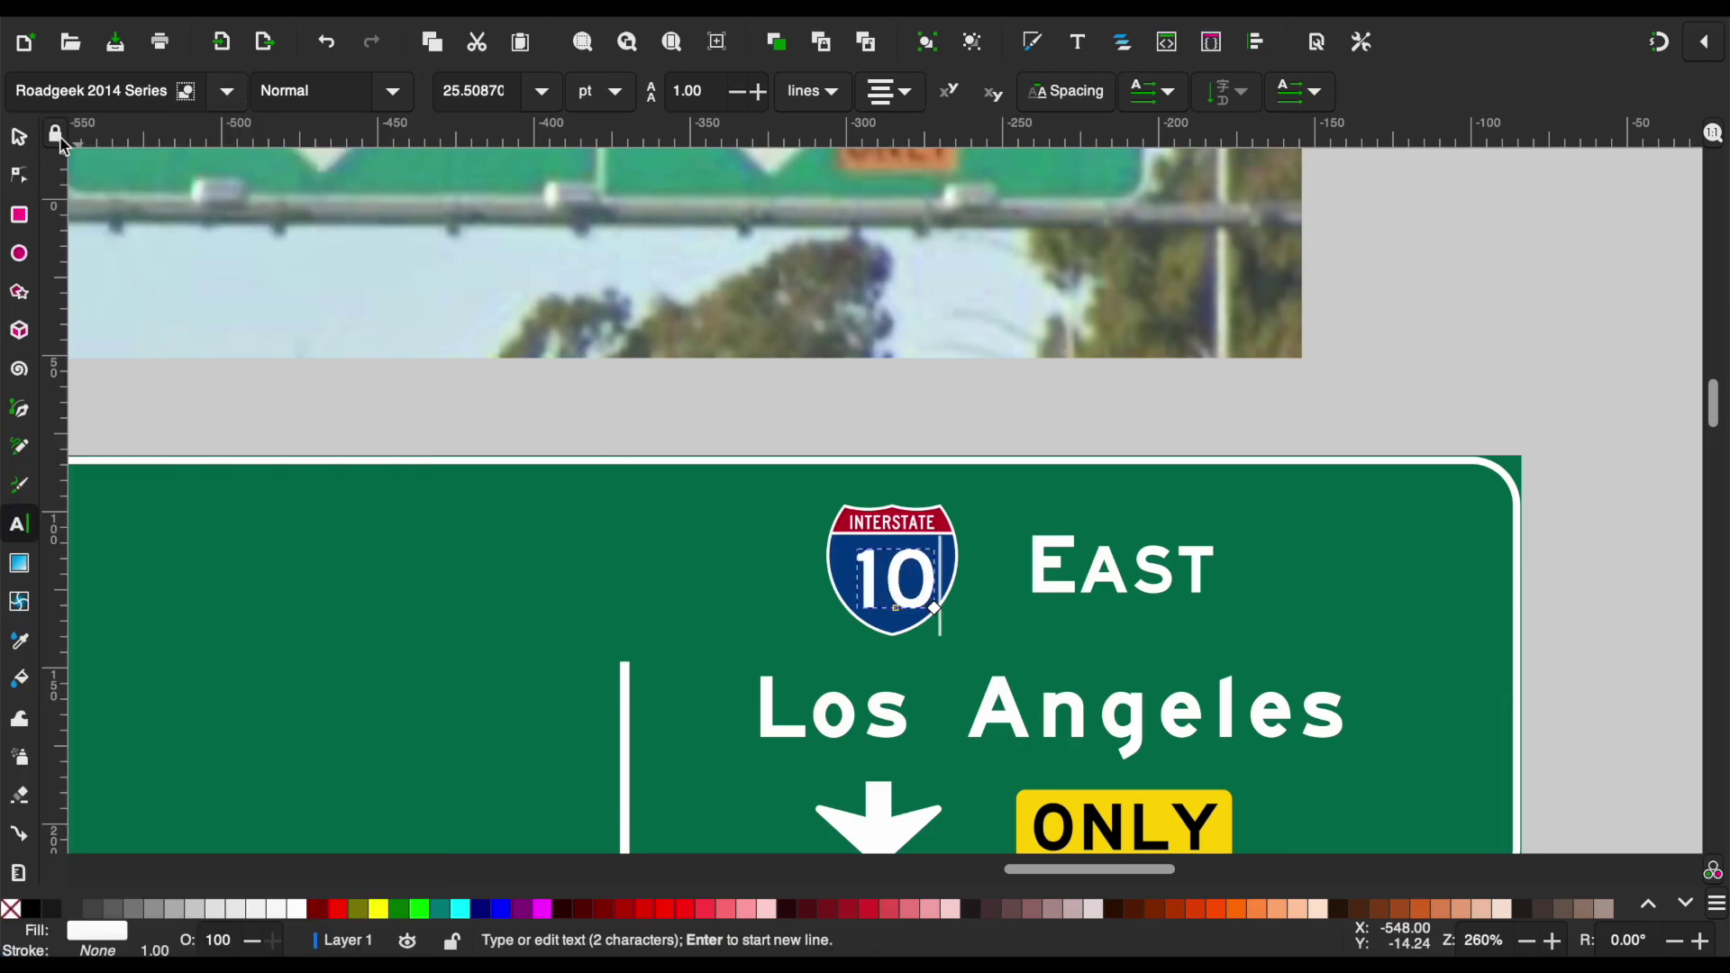
click(18, 136)
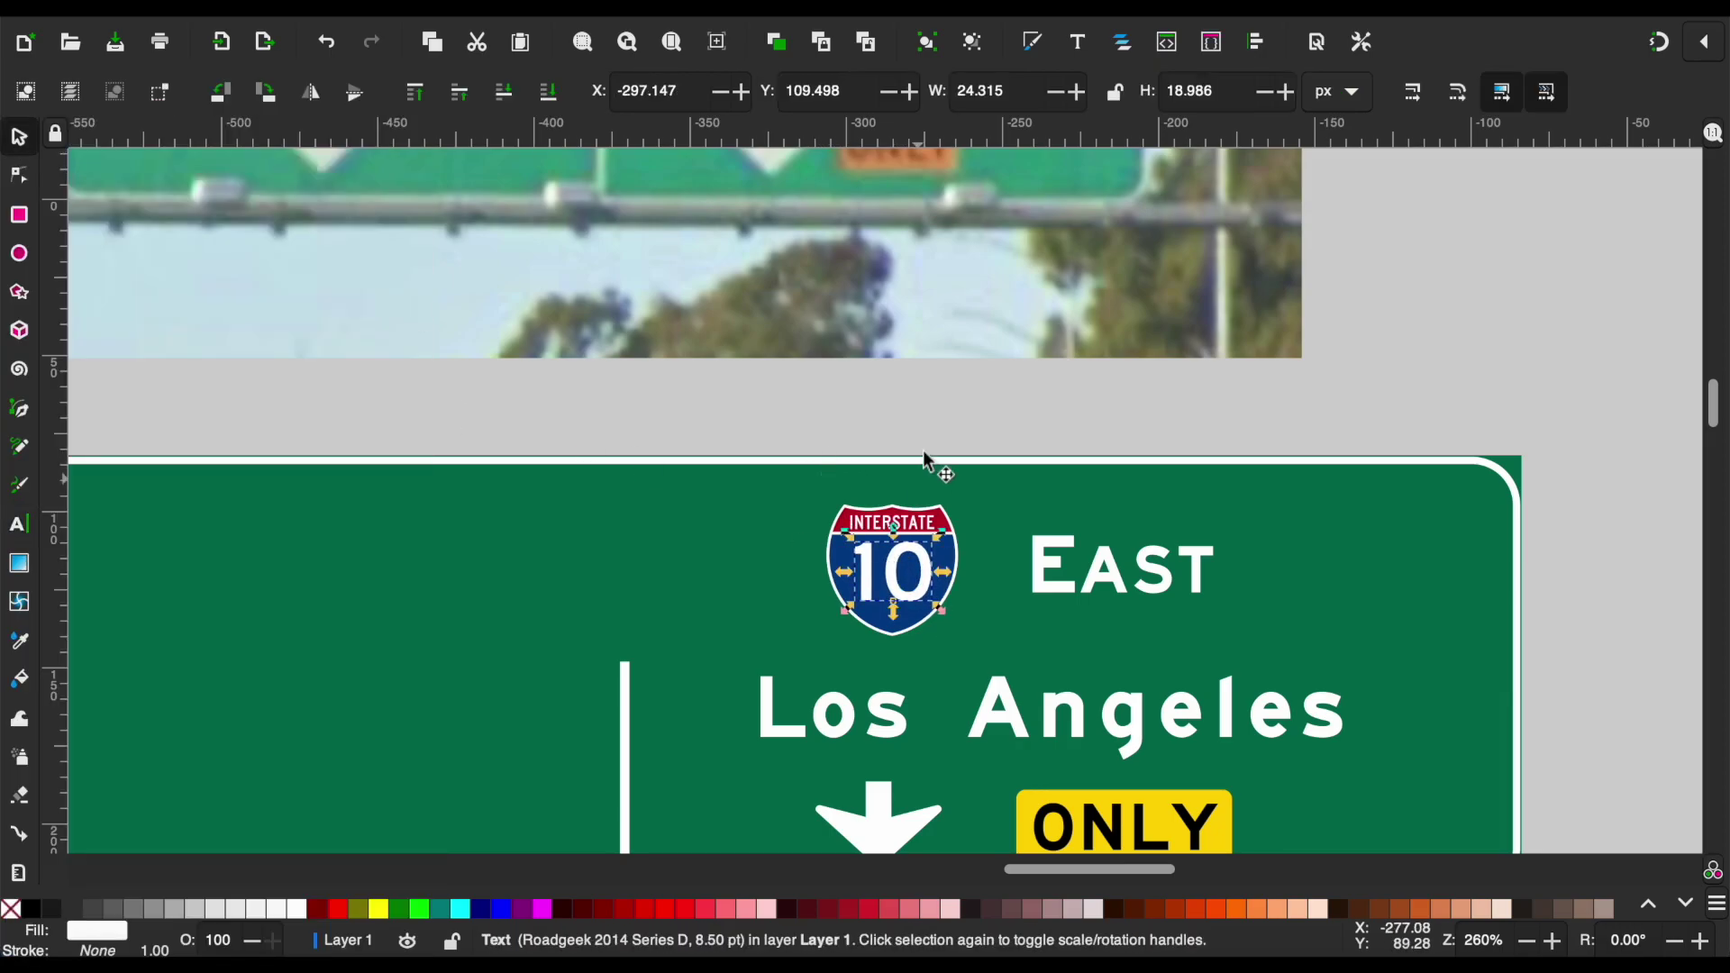
Select the complete I-10 shield with its number to duplicate it for the left half.
click(921, 419)
scroll(922, 419, down, 2)
mouse_move(880, 485)
mouse_down()
mouse_move(997, 624)
mouse_move(511, 584)
mouse_up()
click(552, 488)
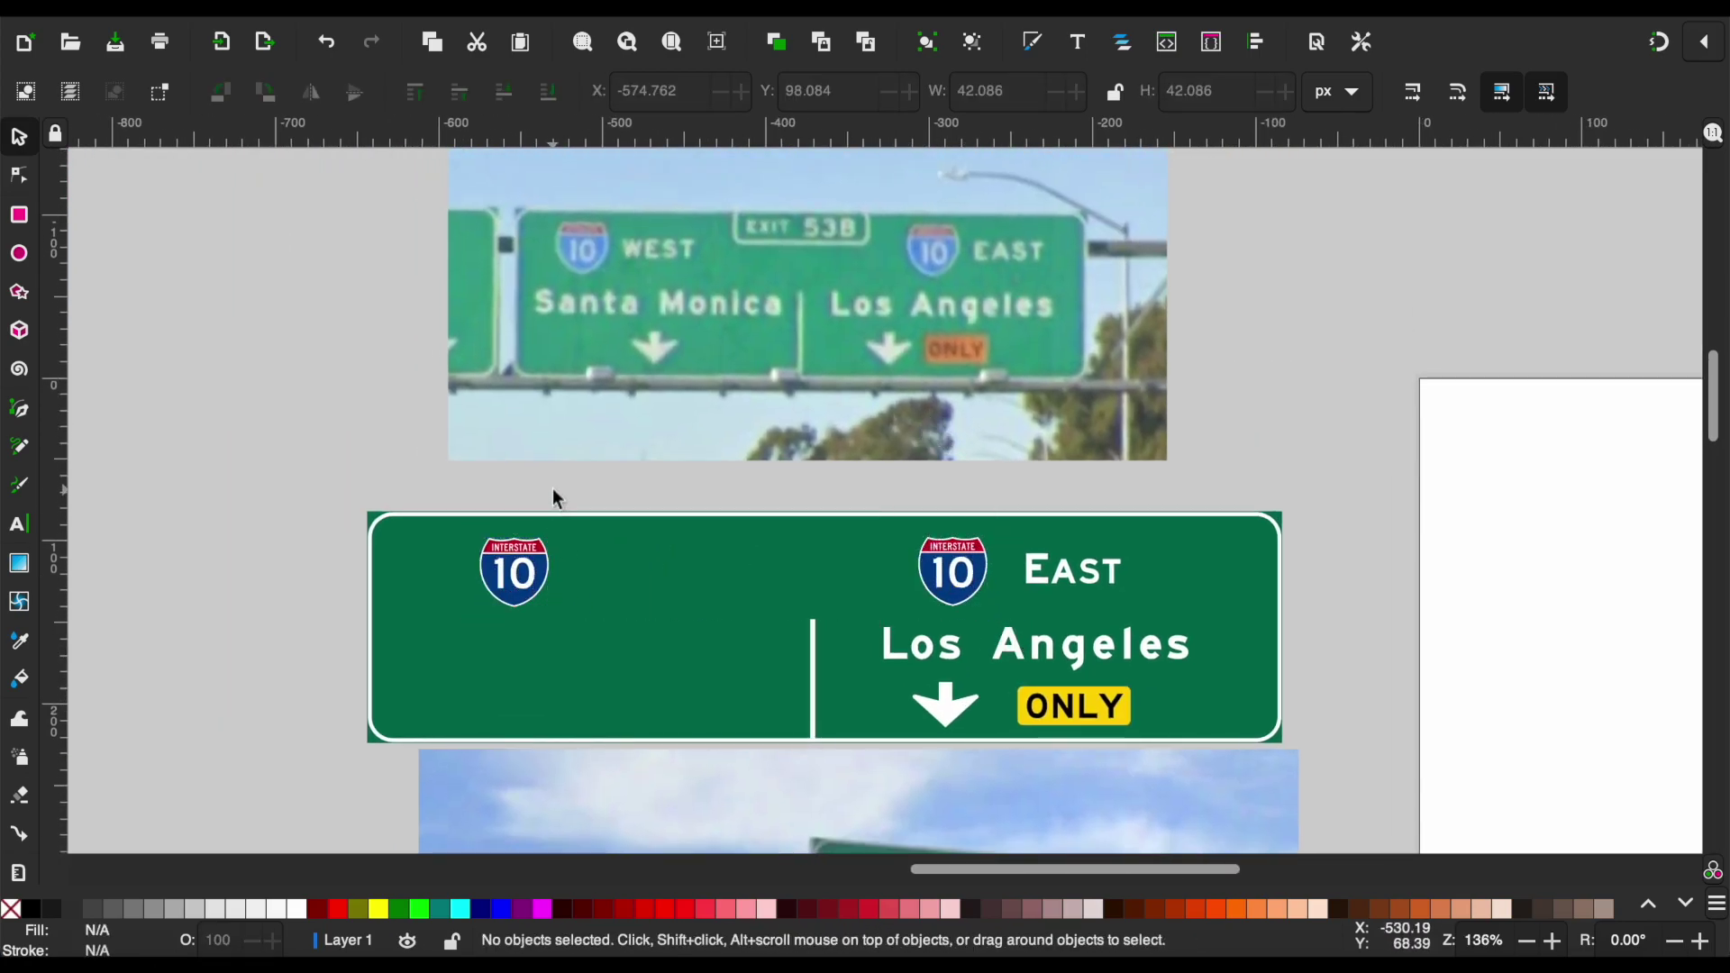
scroll(552, 488, down, 3)
scroll(552, 488, down, 5)
scroll(551, 488, left, 4)
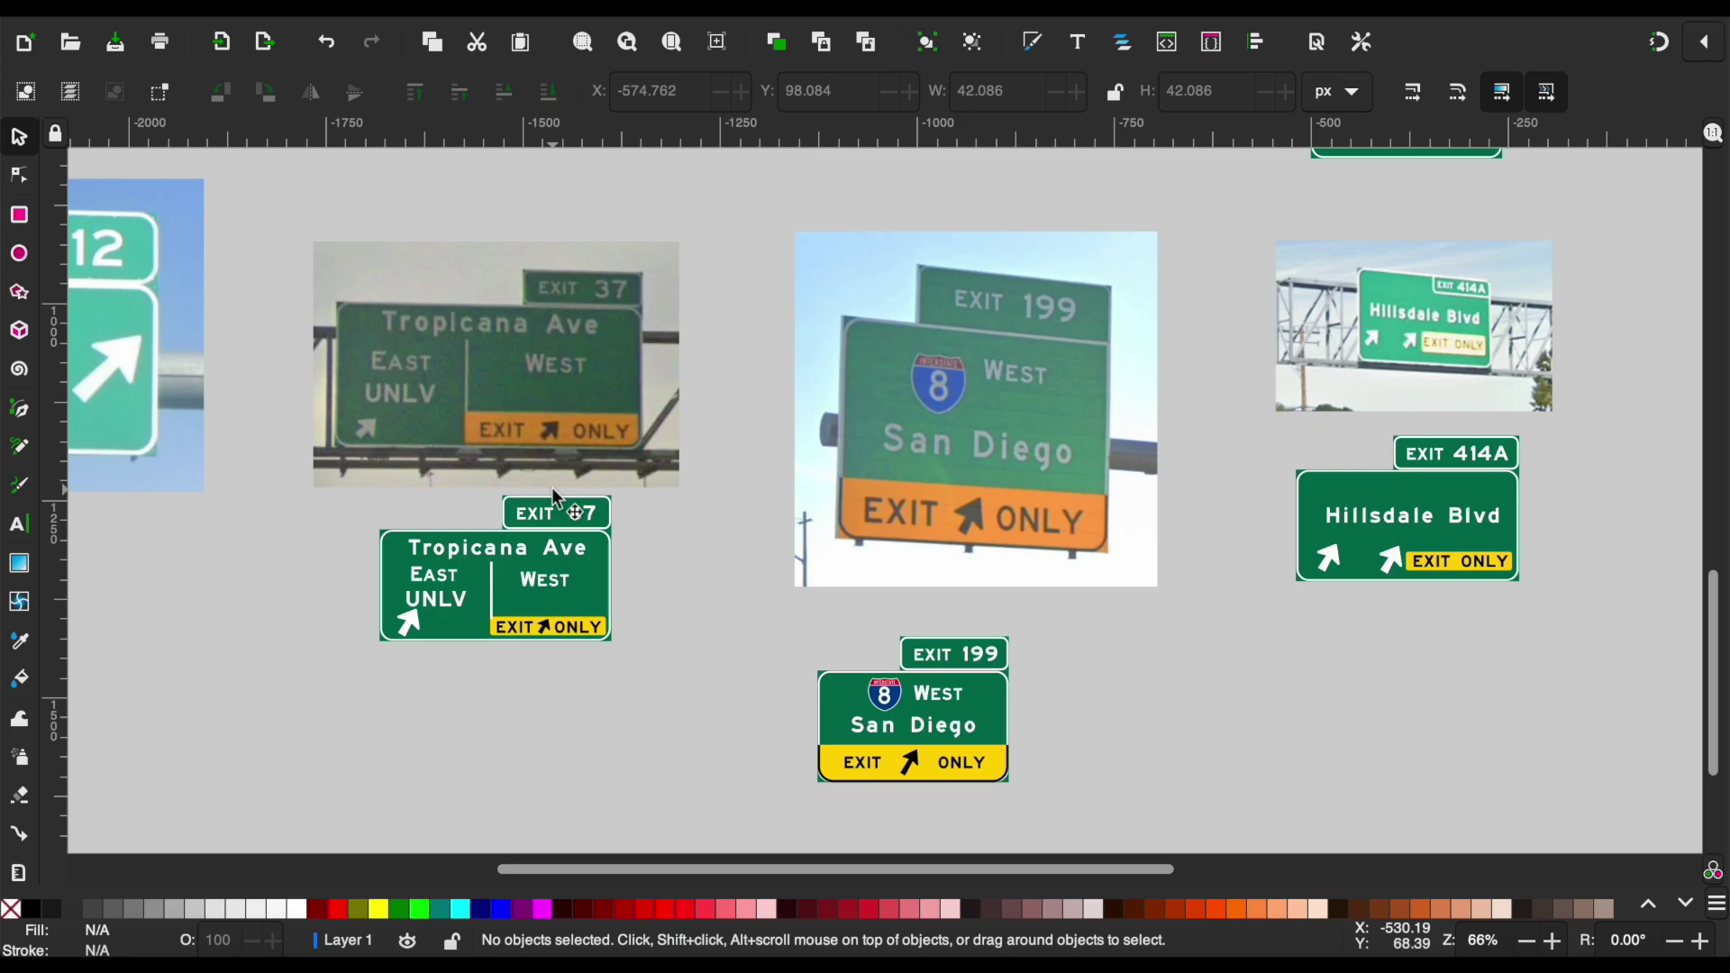
Copy the WEST label from the Tropicana sign and line it up beside the left shield.
click(547, 590)
scroll(931, 470, up, 10)
scroll(931, 471, right, 5)
key(ctrl+v)
scroll(977, 261, up, 3)
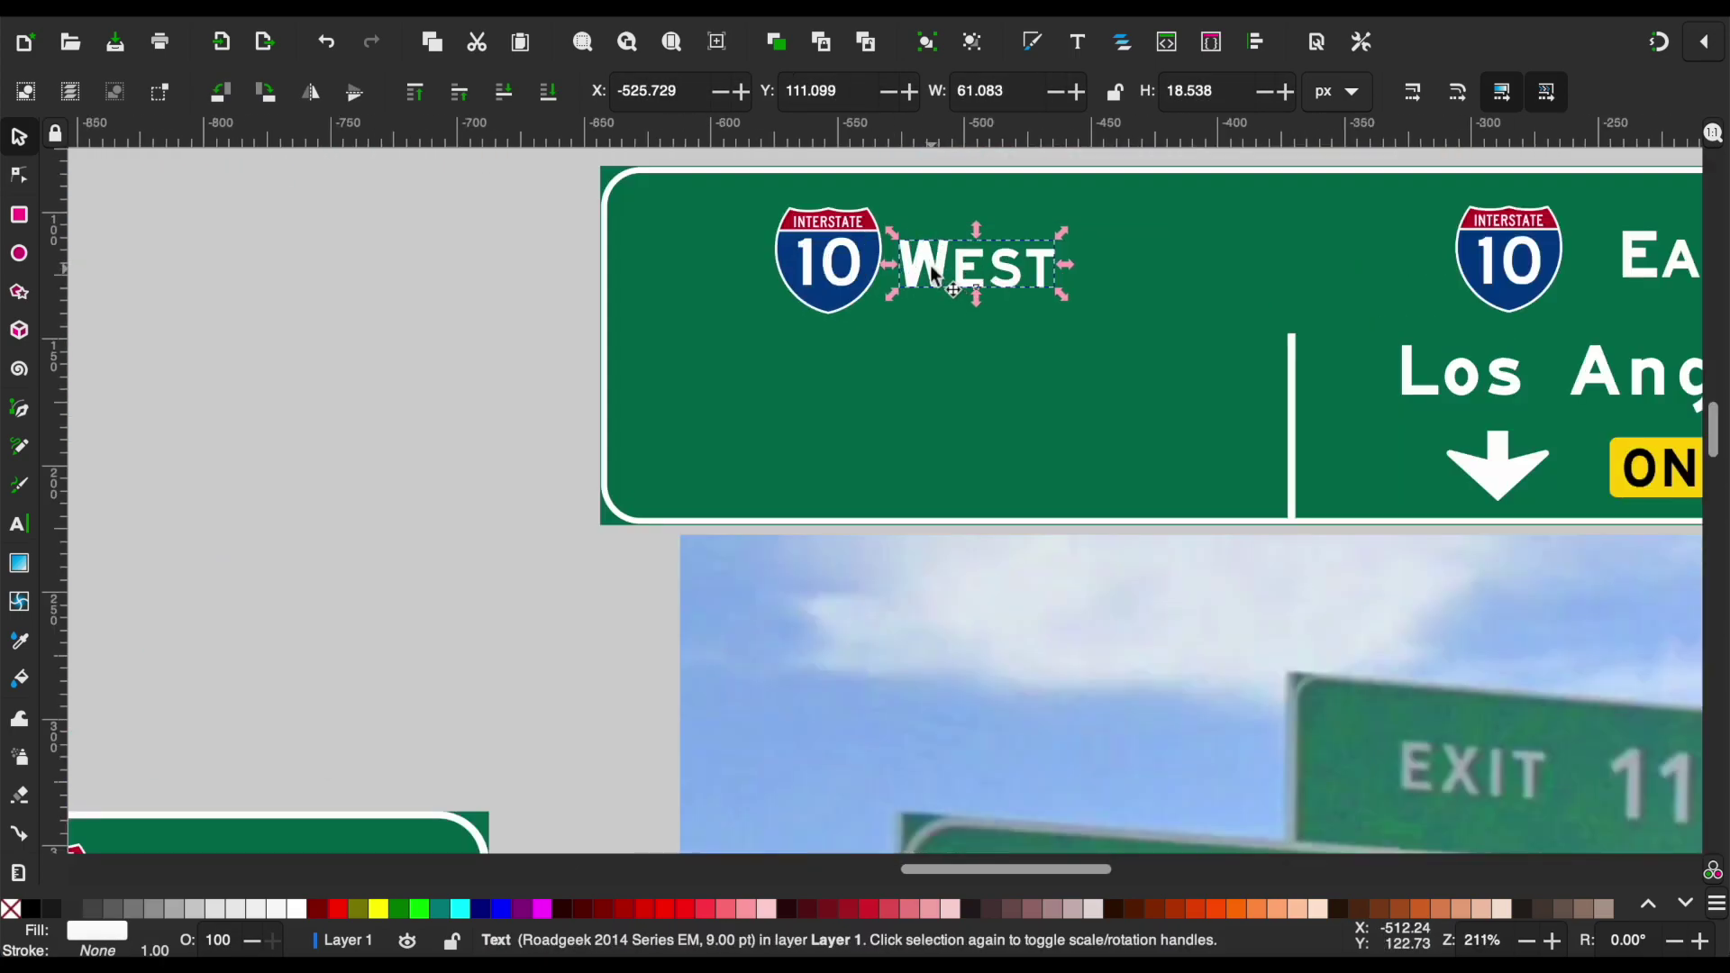
drag(947, 263, 958, 263)
scroll(958, 263, down, 3)
scroll(946, 246, up, 1)
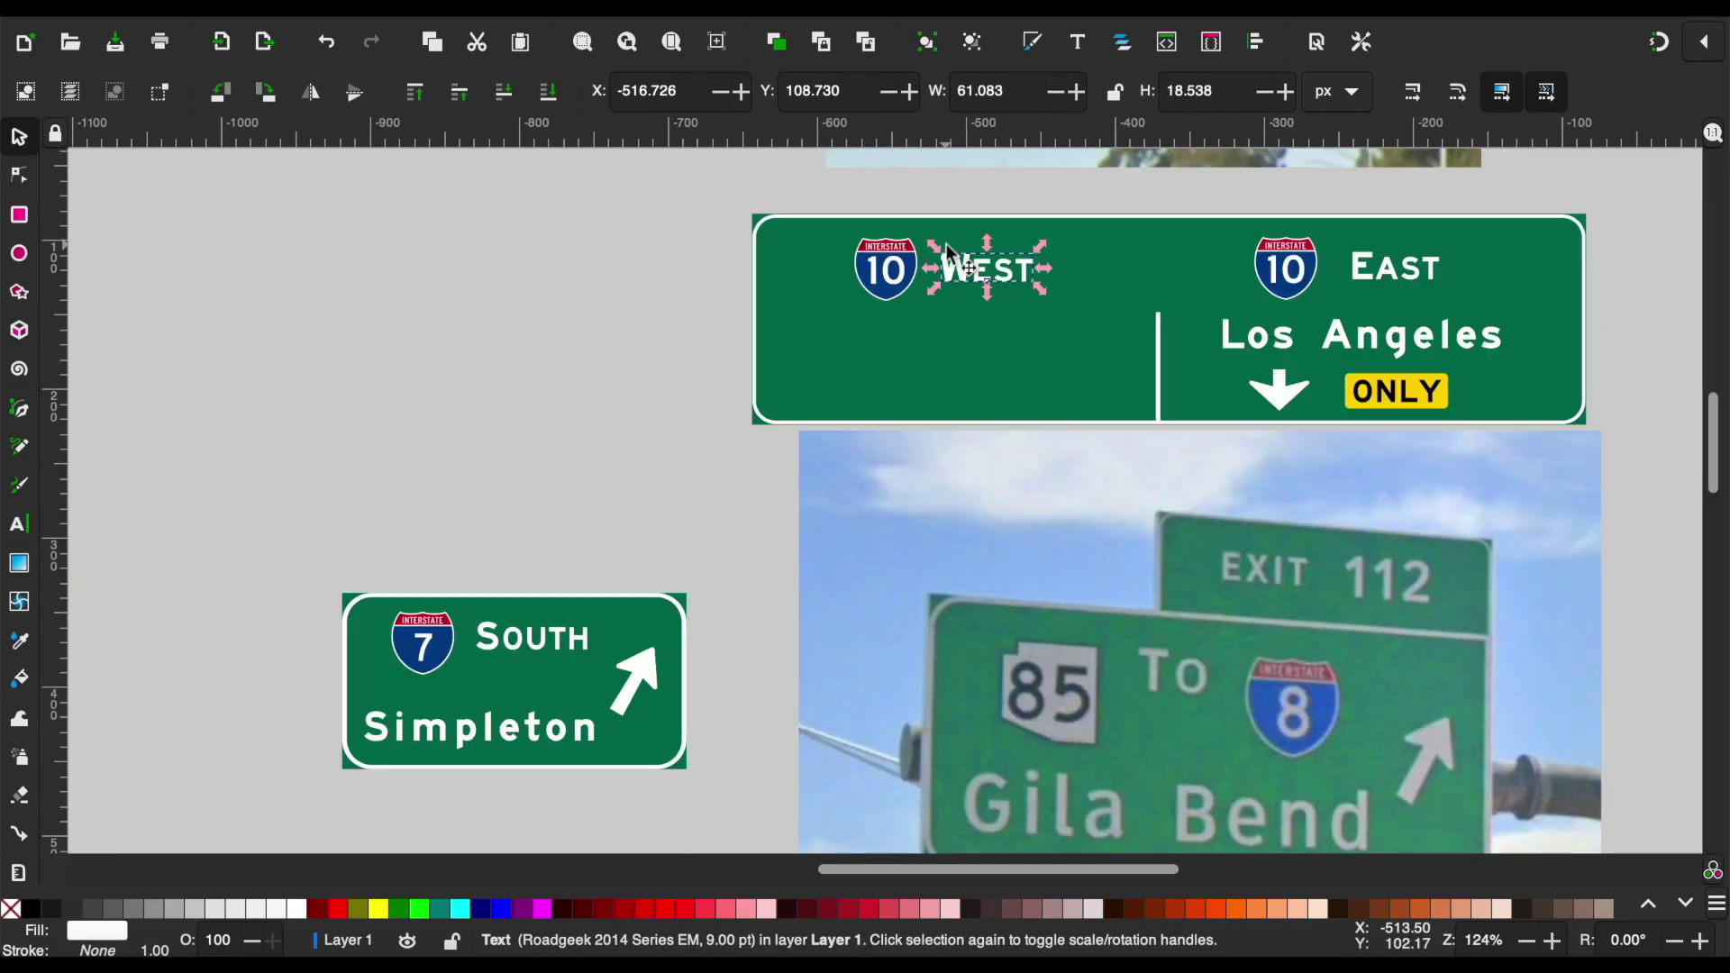
scroll(1166, 571, up, 5)
scroll(1166, 572, right, 3)
Copy the down arrow and Los Angeles label leftward, retyping the label as Santa Monica.
click(1180, 584)
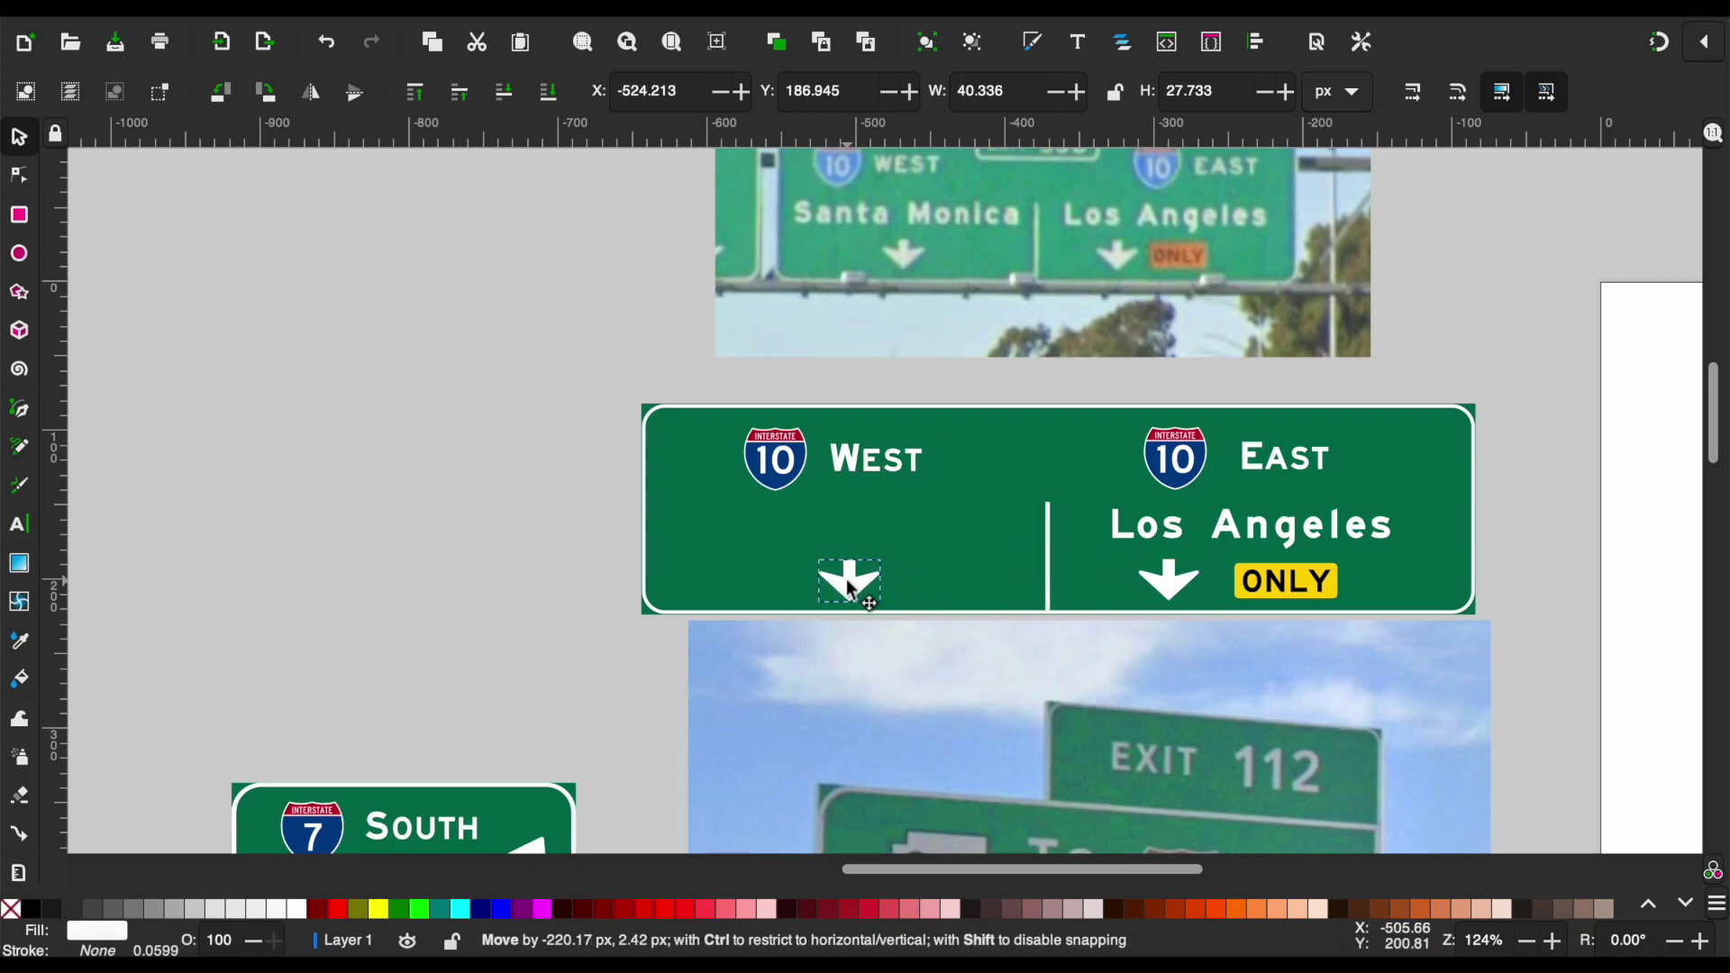
drag(851, 591, 851, 590)
click(1162, 533)
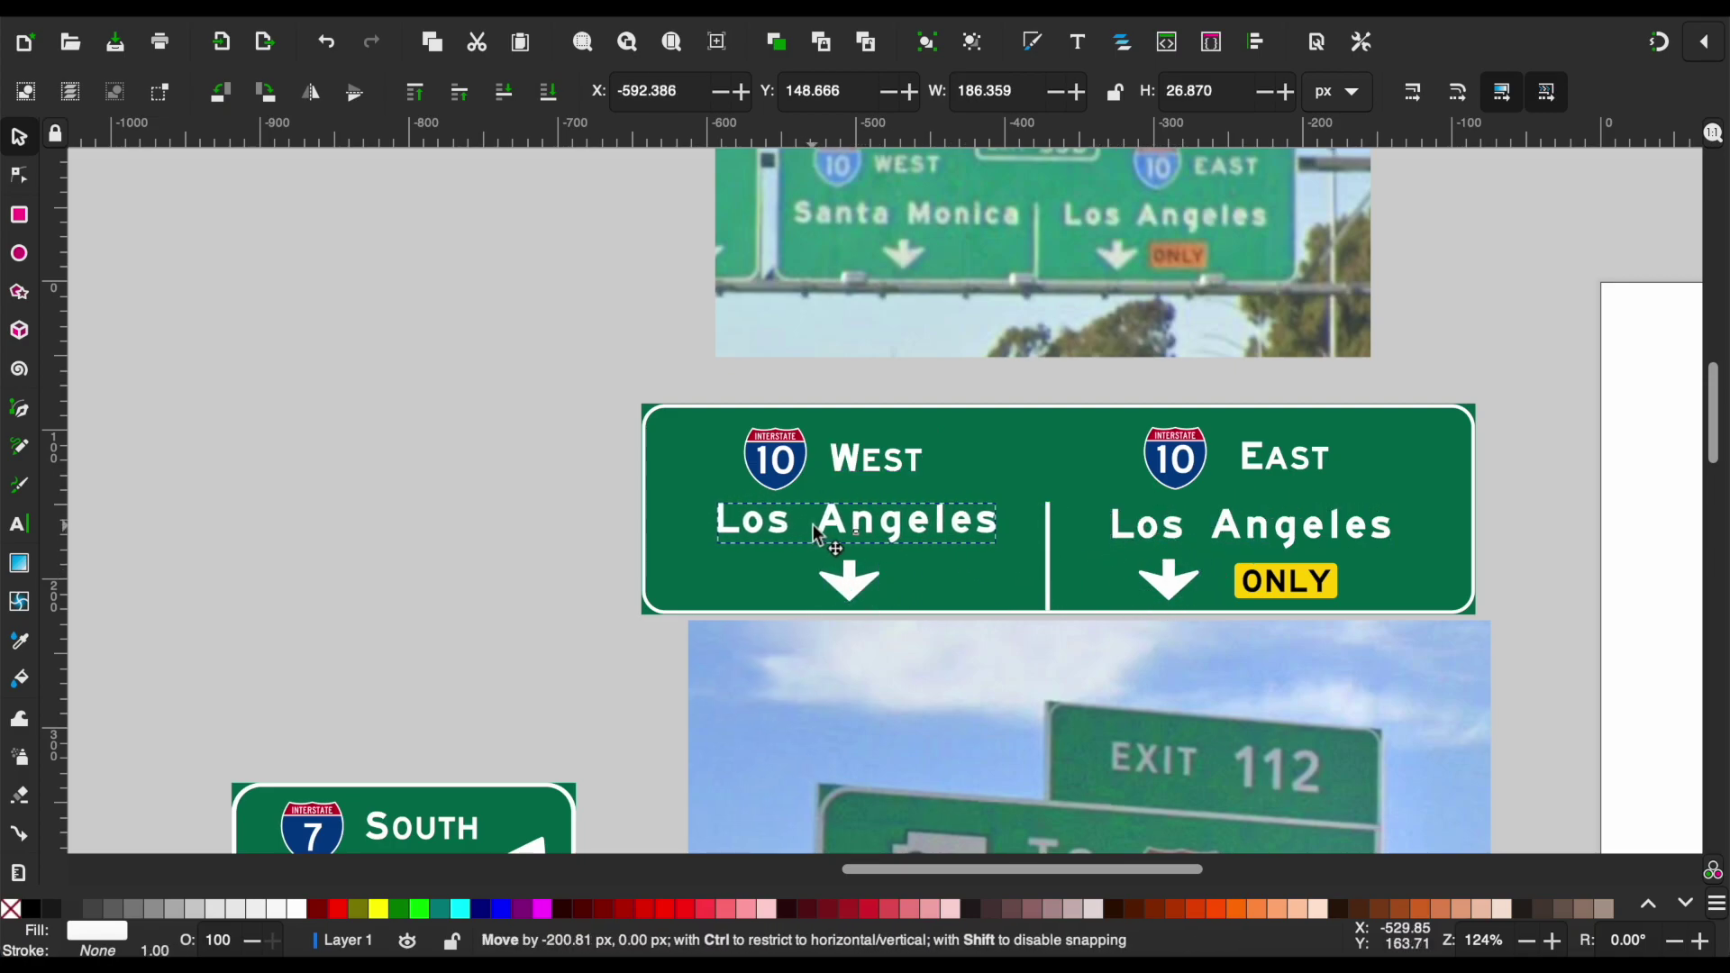
drag(1115, 534, 815, 534)
double_click(818, 528)
text(Santa Monica)
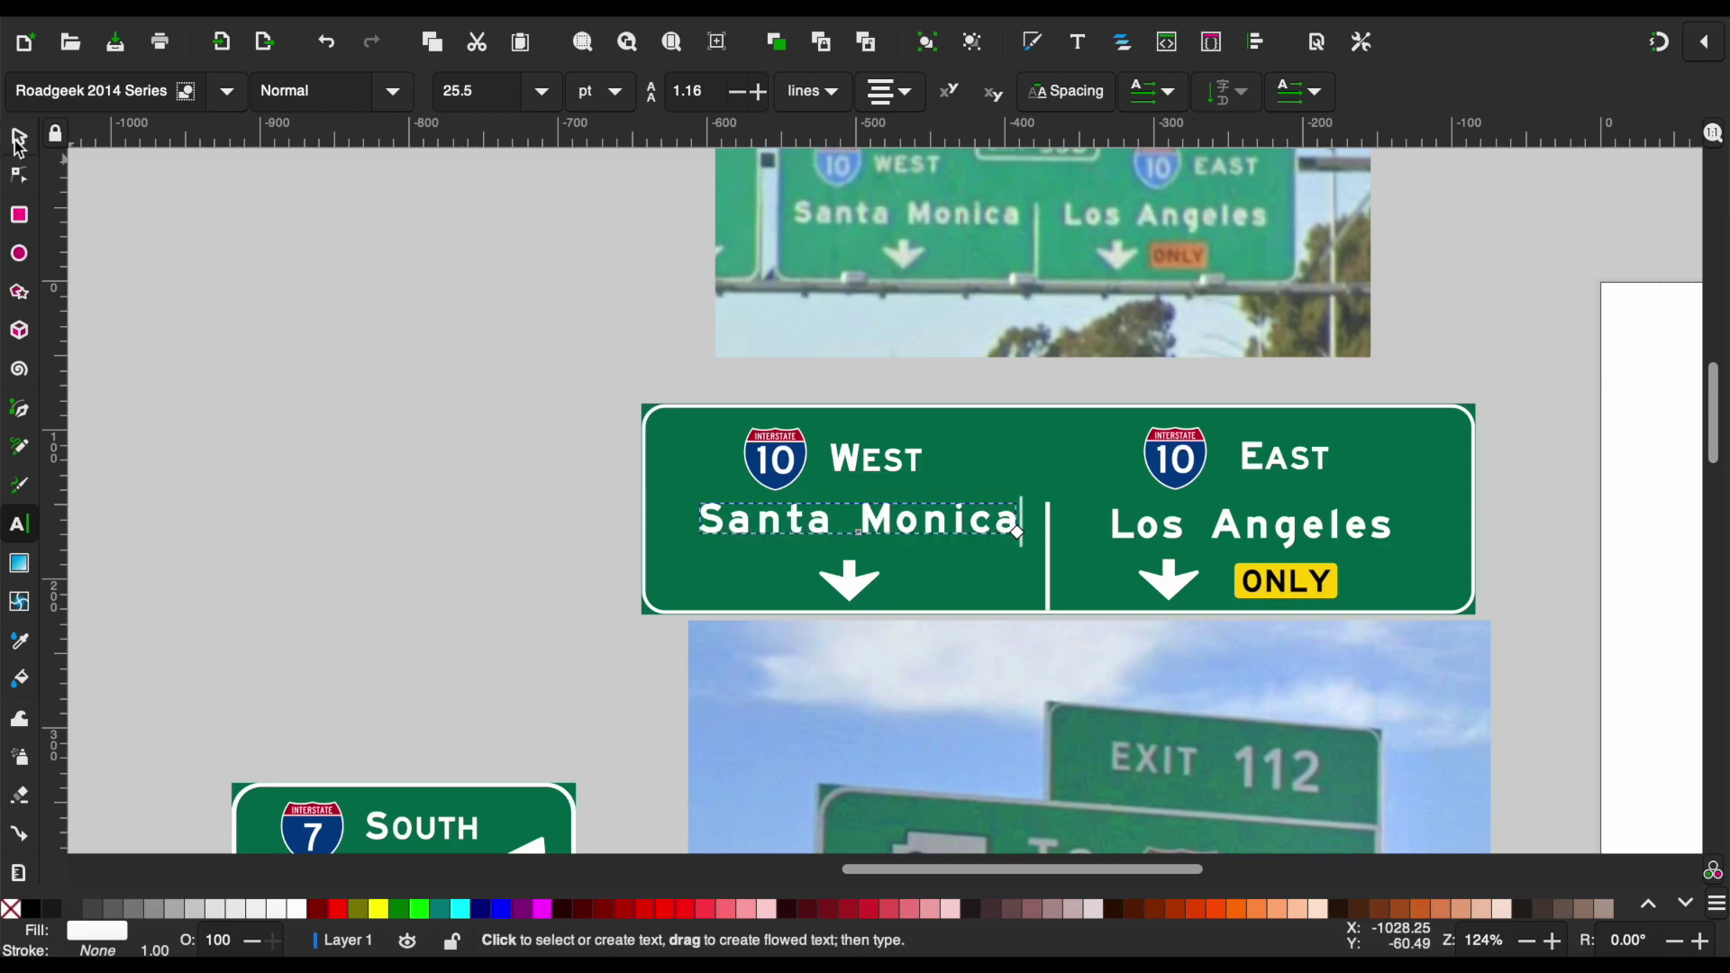
click(18, 140)
Copy the template's EXIT 123 tab and seat it on top of the I-10 sign.
click(489, 499)
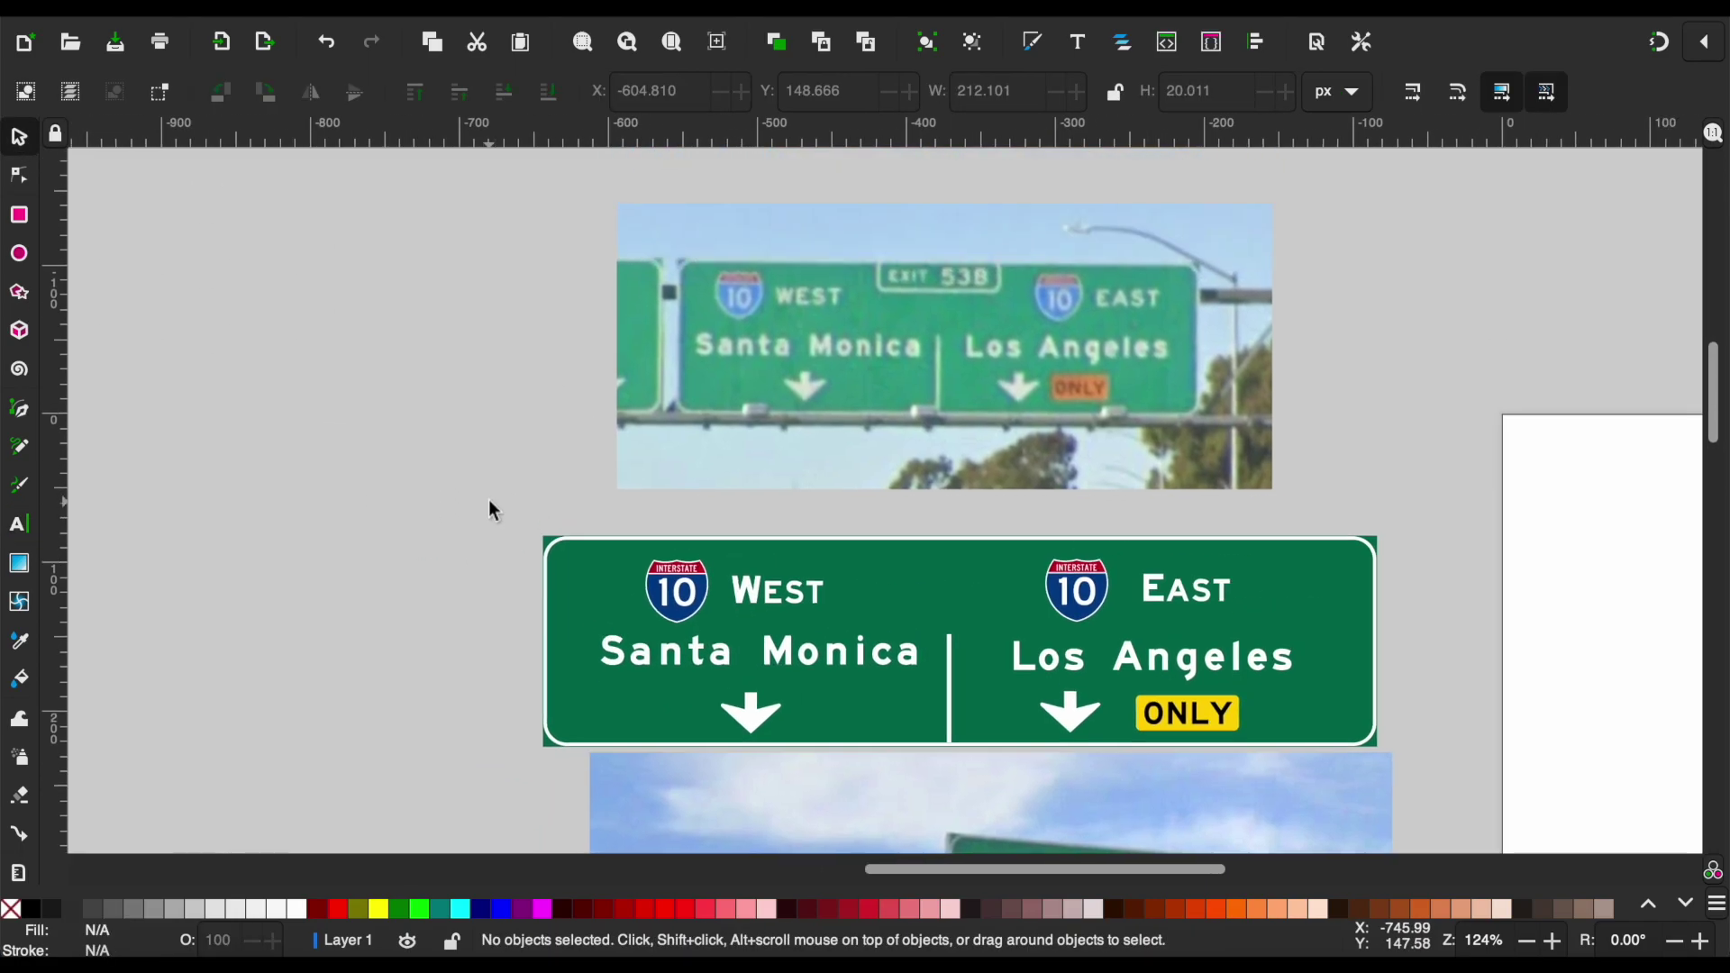
scroll(489, 499, down, 5)
scroll(488, 499, left, 5)
scroll(489, 500, up, 5)
scroll(488, 500, left, 5)
drag(675, 333, 915, 431)
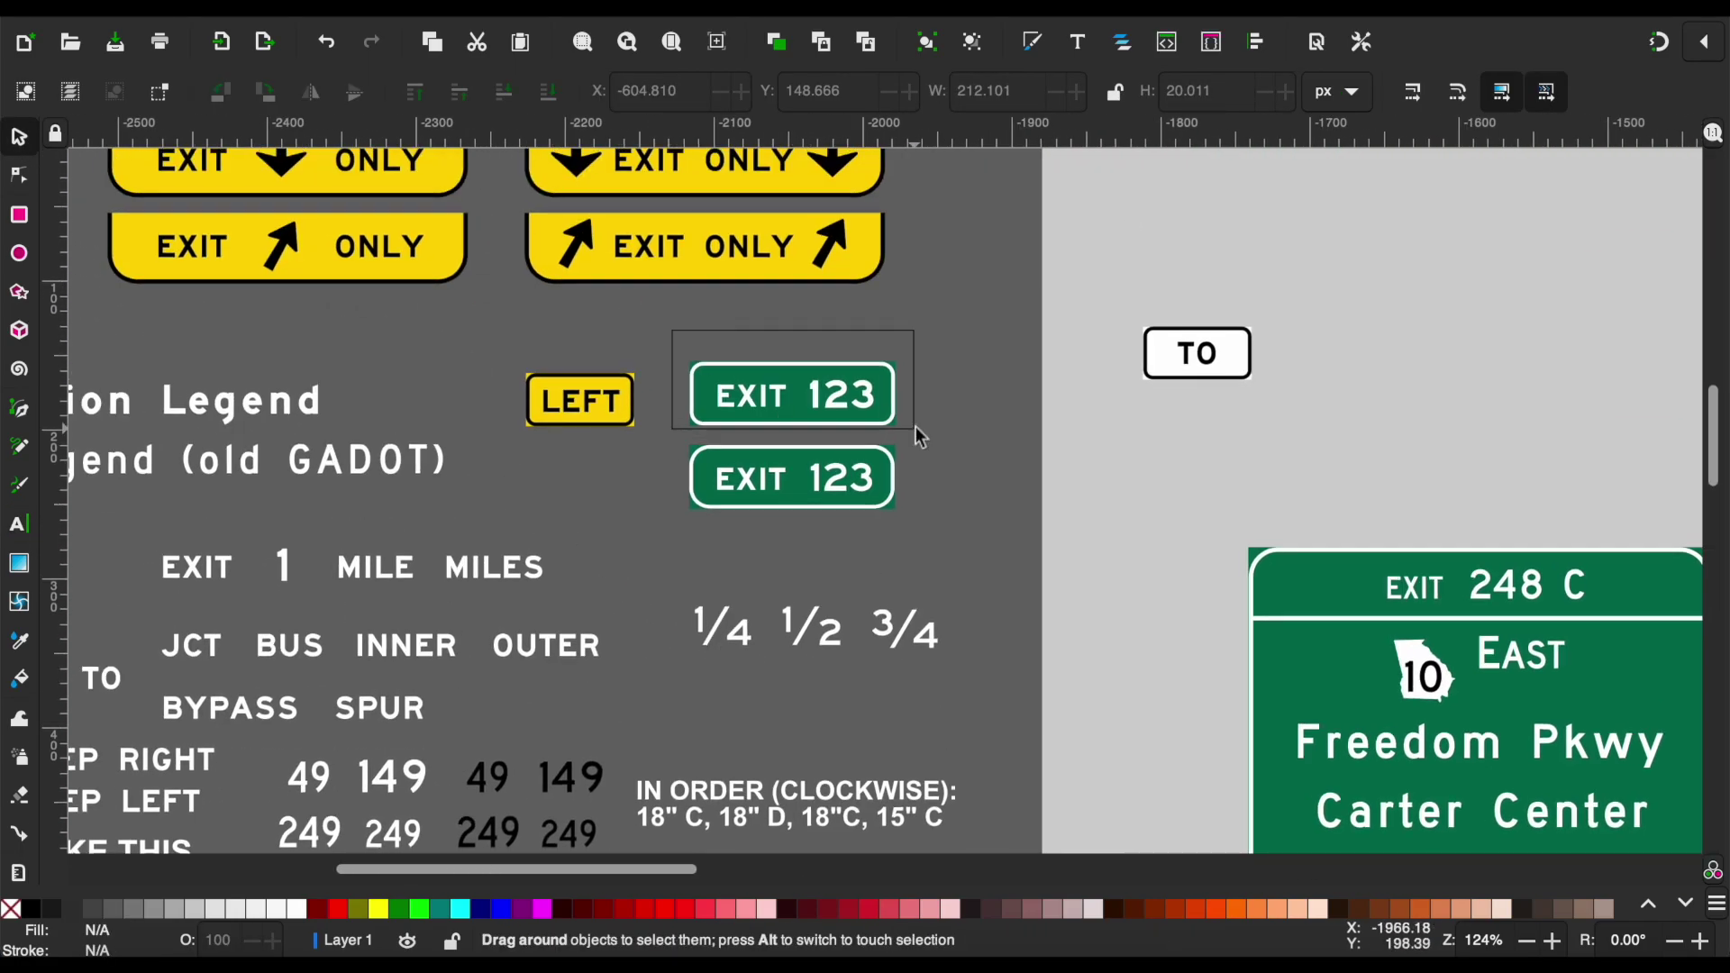
key(grave)
key(ctrl+v)
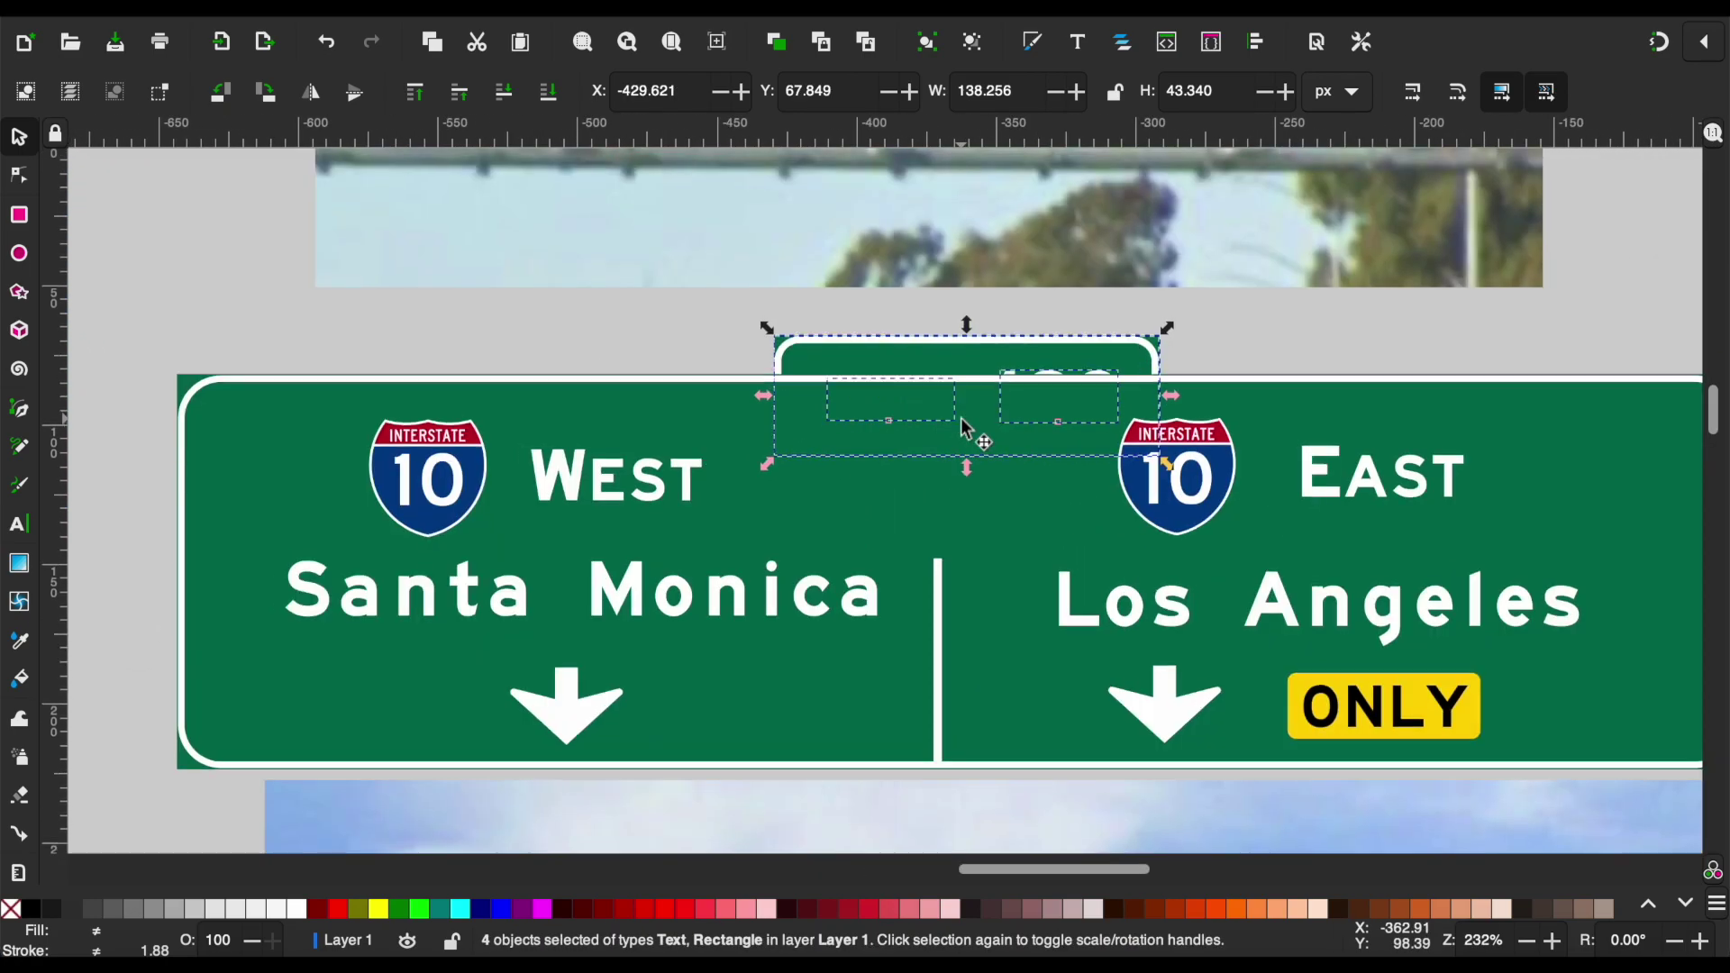
scroll(961, 418, up, 5)
drag(968, 564, 956, 477)
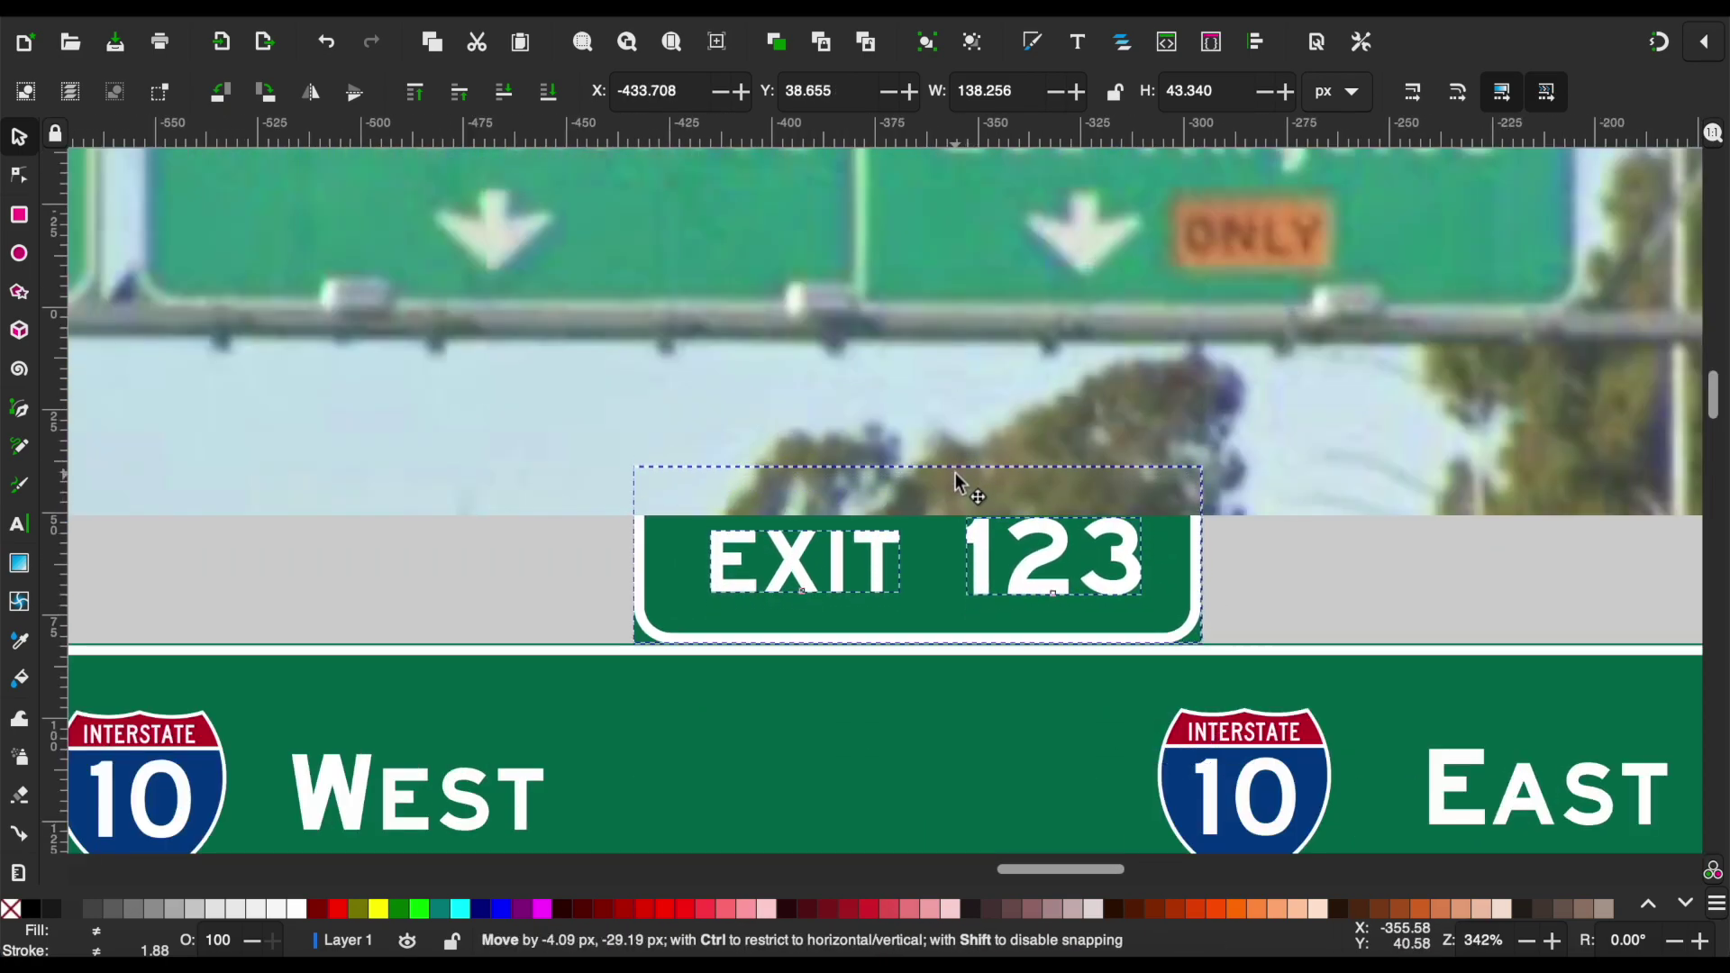
scroll(1059, 647, up, 3)
scroll(1126, 622, up, 2)
Change the exit number to 53B and centre the EXIT 53B text in the tab.
key(Escape)
scroll(1215, 600, down, 3)
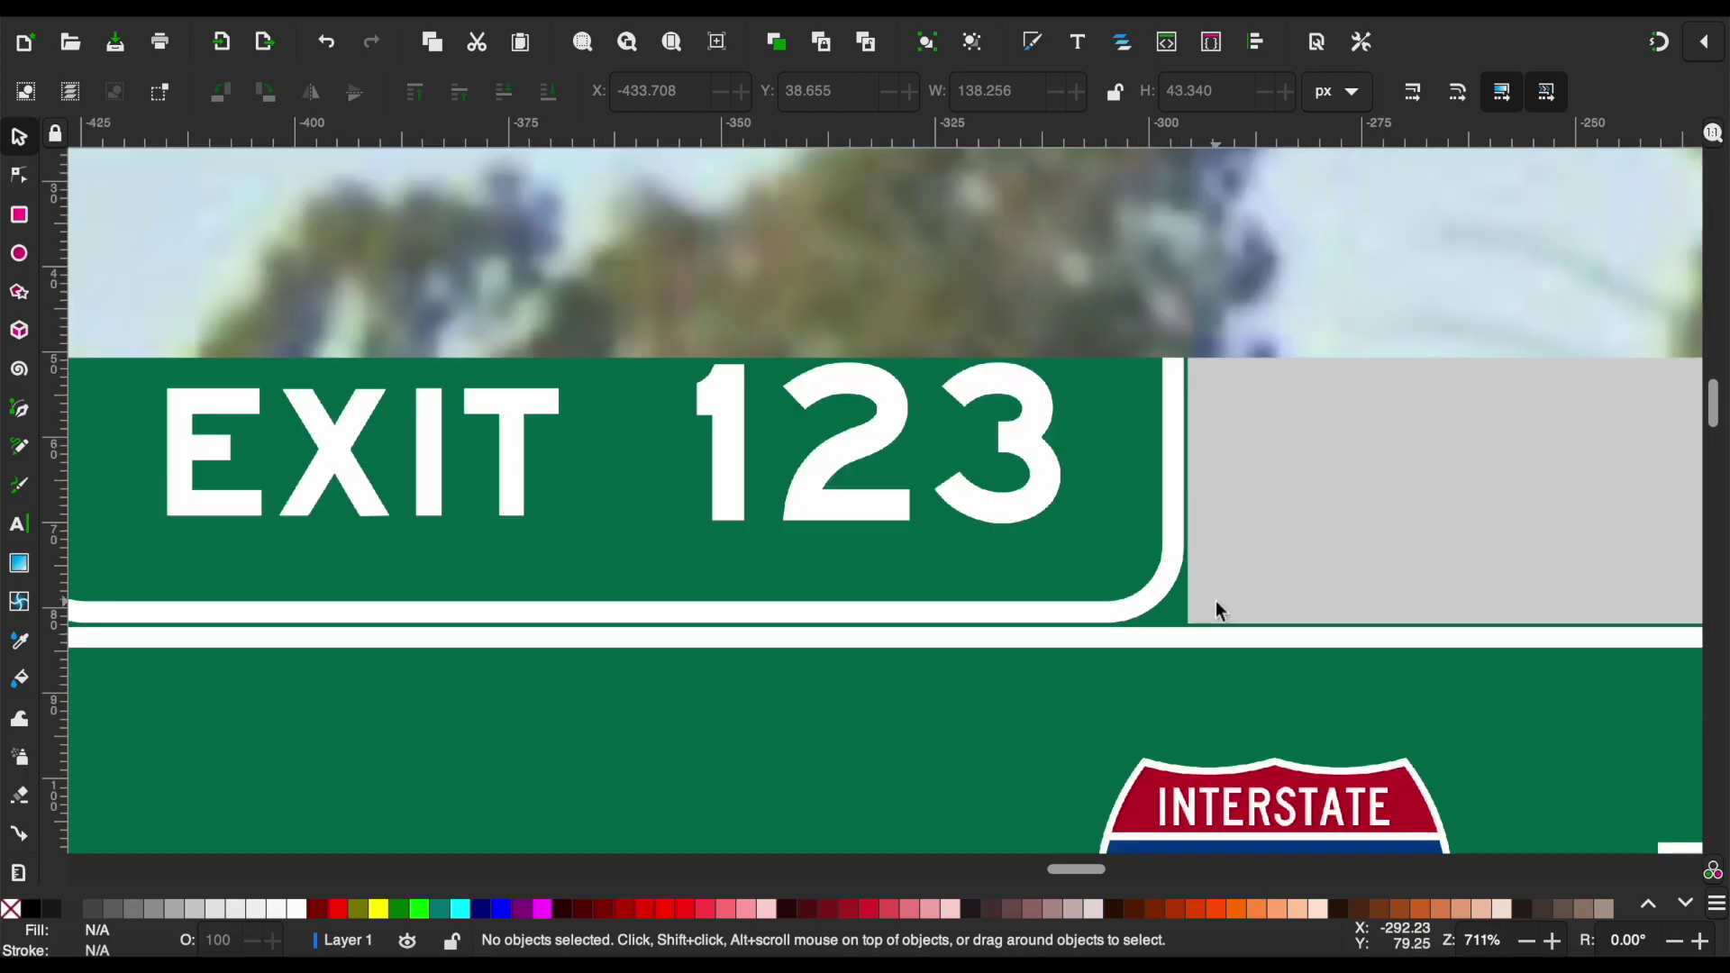
scroll(1214, 598, down, 5)
drag(1215, 600, 1194, 471)
double_click(1168, 595)
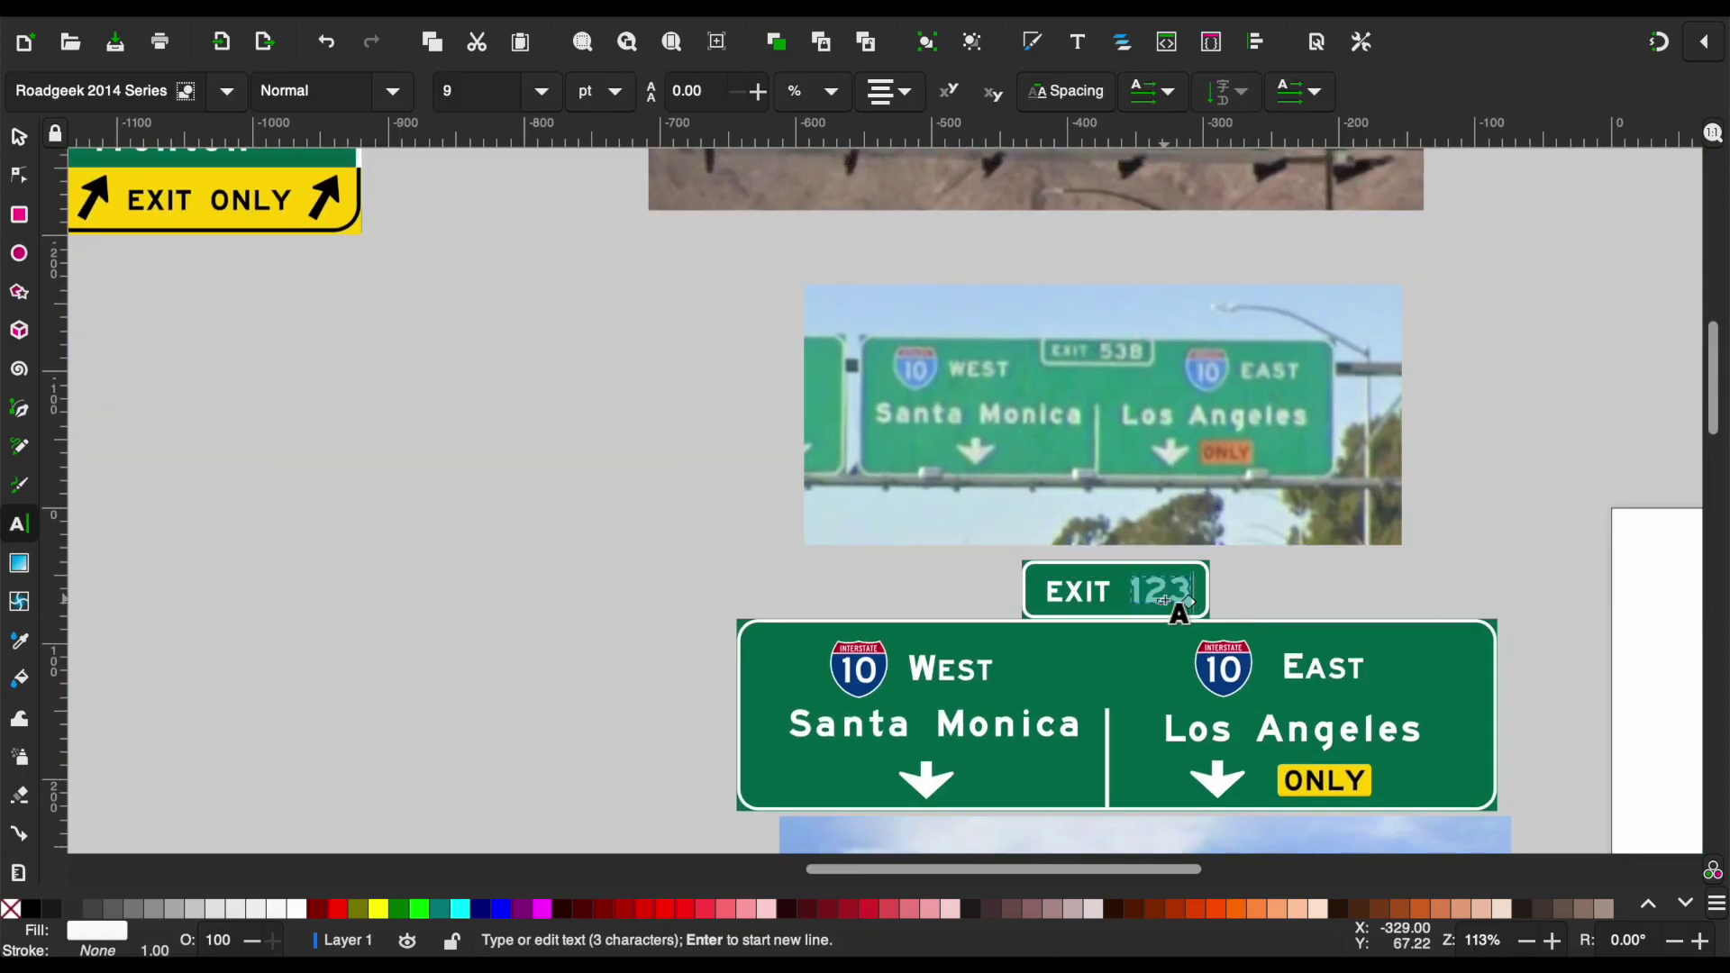
text(53B)
key(F1)
click(1267, 598)
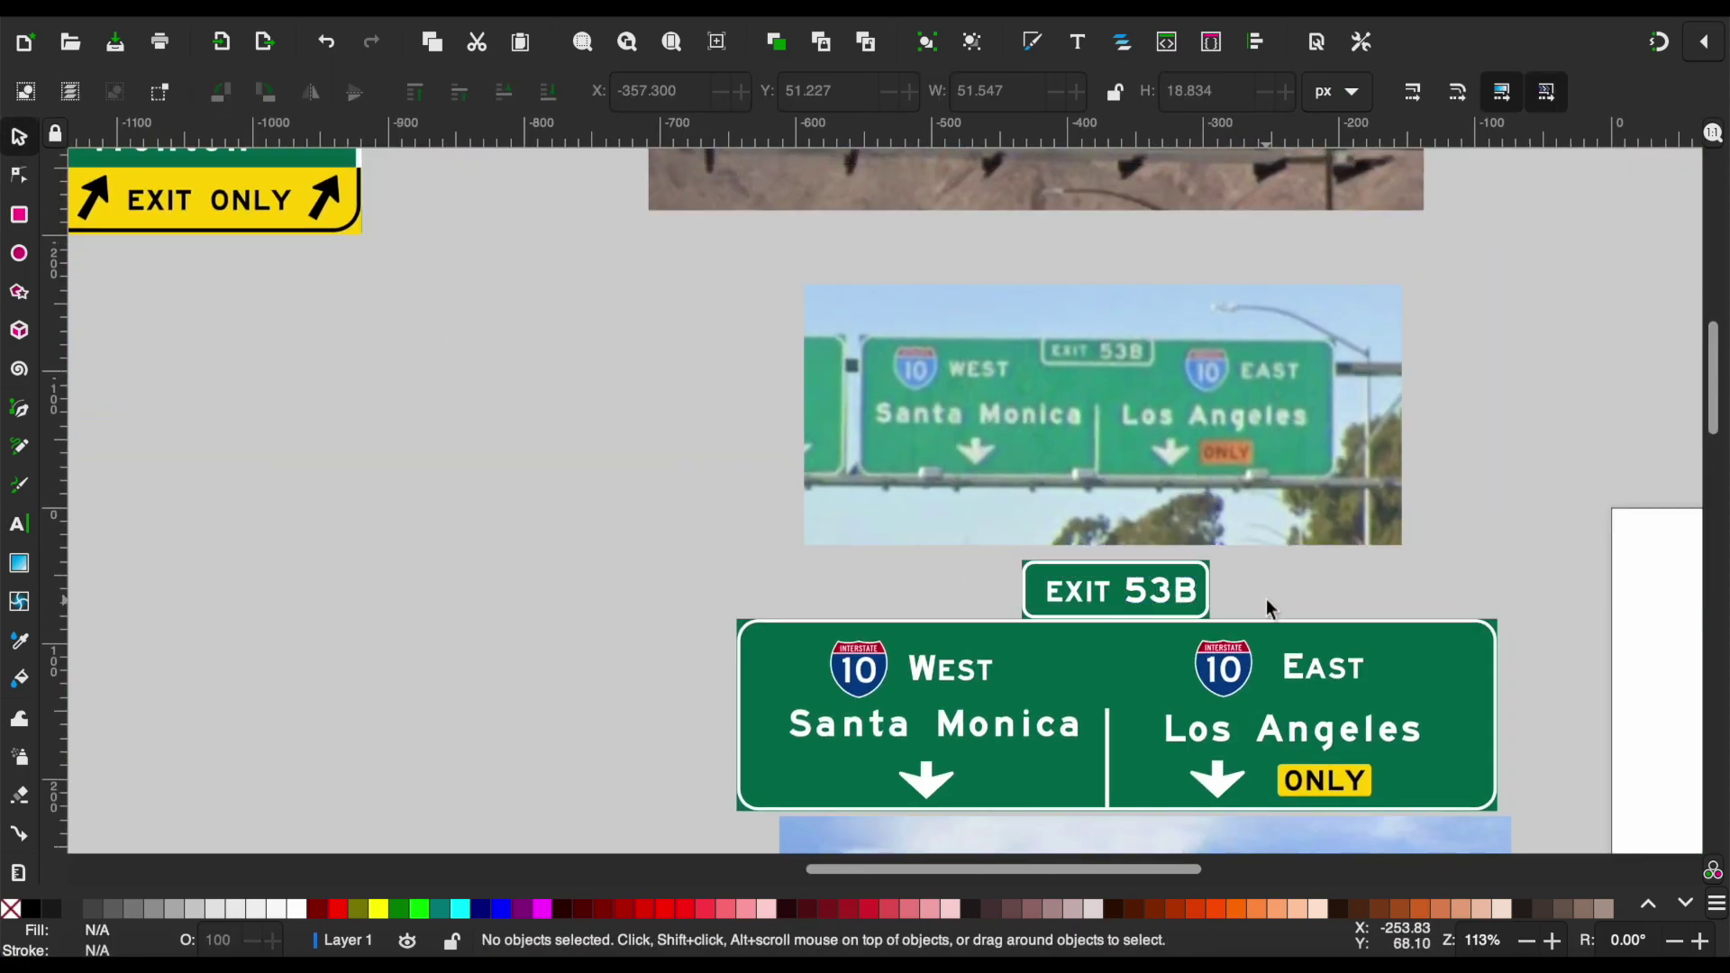
scroll(1267, 599, up, 2)
drag(1184, 620, 1183, 619)
drag(1036, 581, 1033, 569)
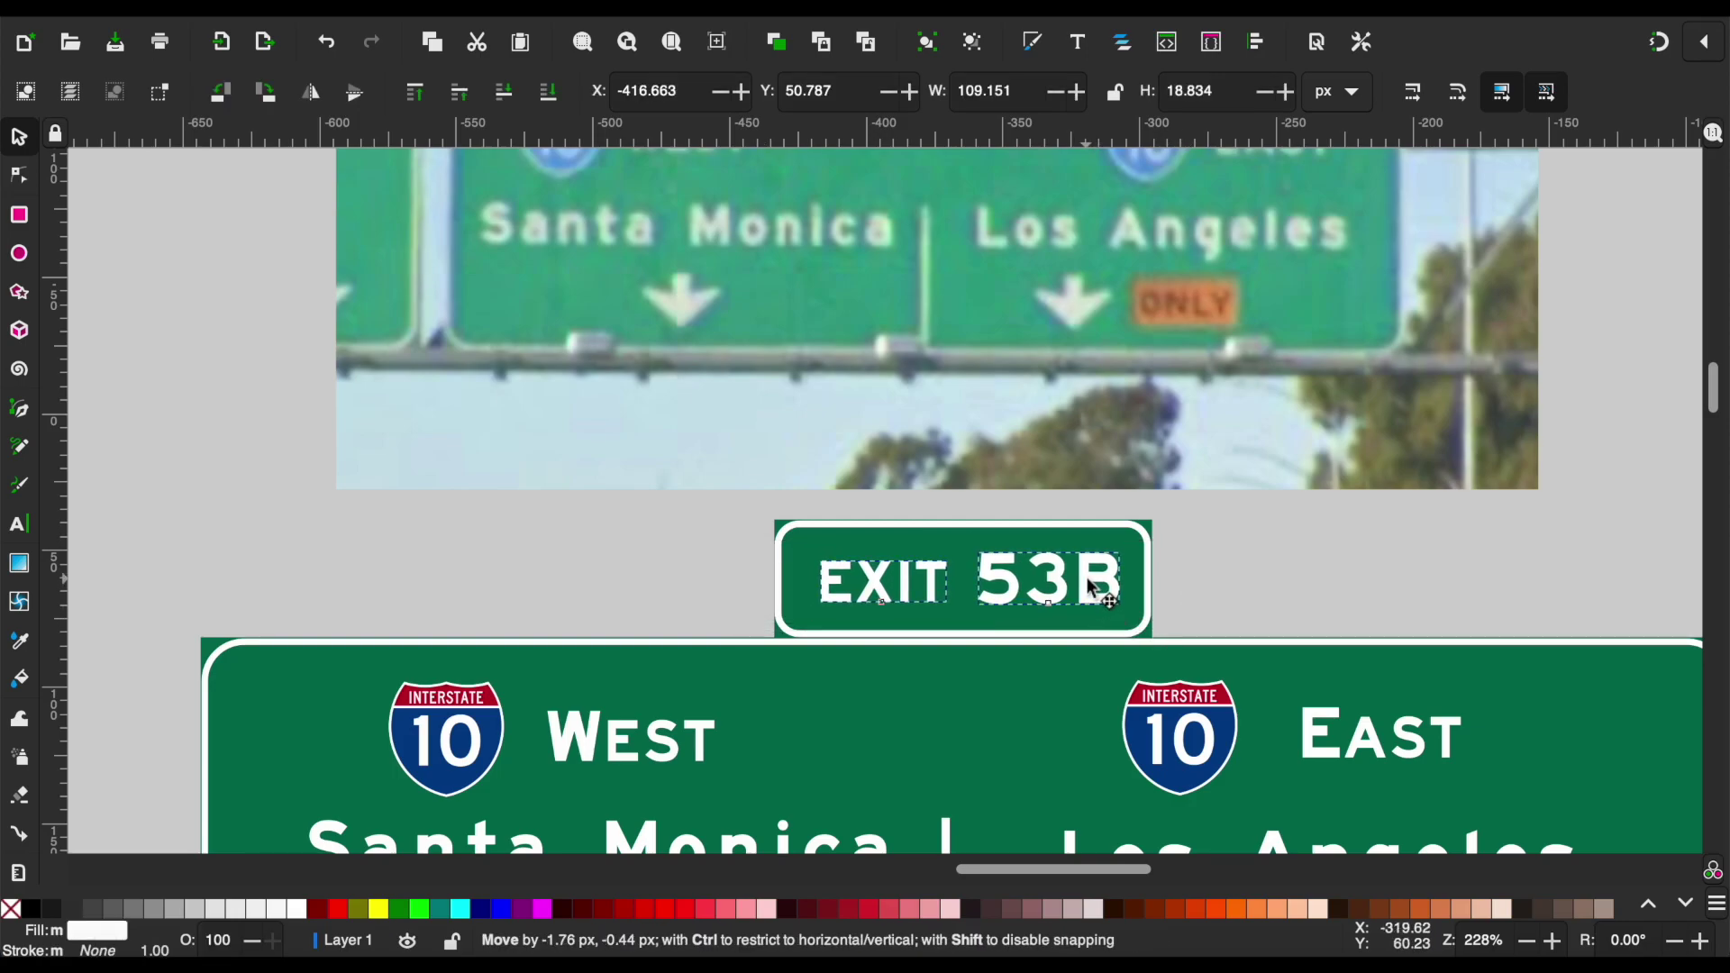
click(1200, 581)
scroll(1200, 581, down, 2)
scroll(1200, 582, down, 1)
Paste a blank green sign from the template below the Searchlight photo.
scroll(1201, 577, up, 5)
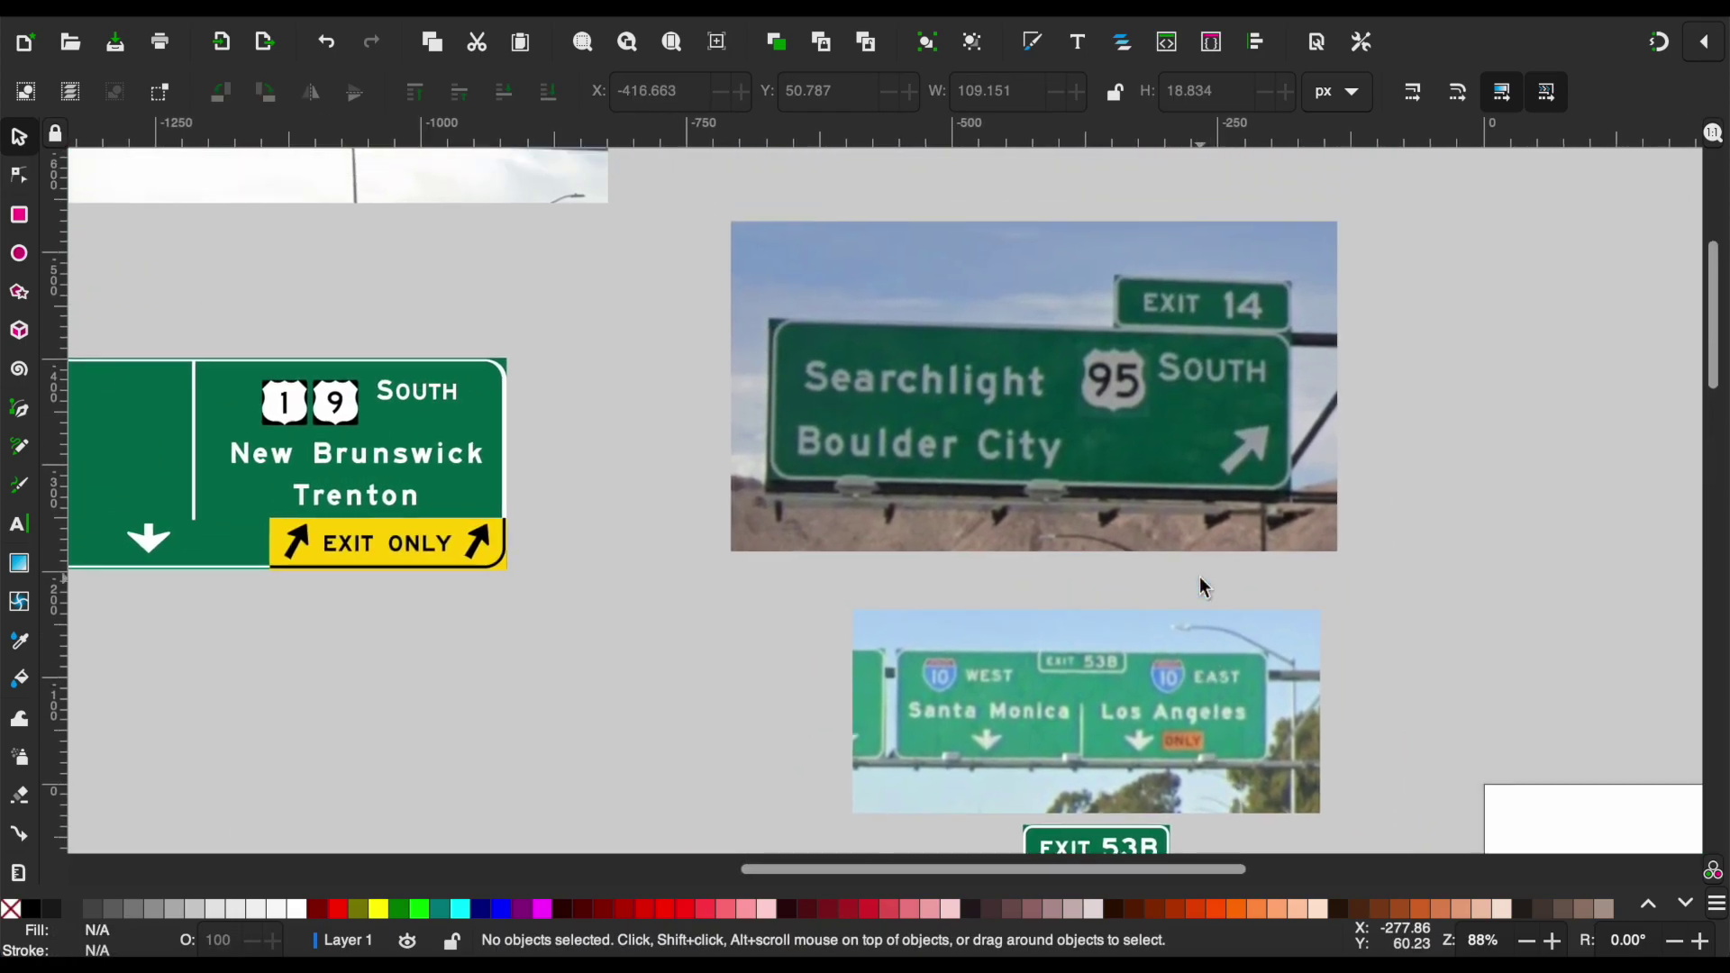
scroll(1139, 417, up, 4)
drag(1138, 416, 1138, 317)
click(1436, 540)
scroll(1437, 530, down, 3)
scroll(1437, 530, down, 2)
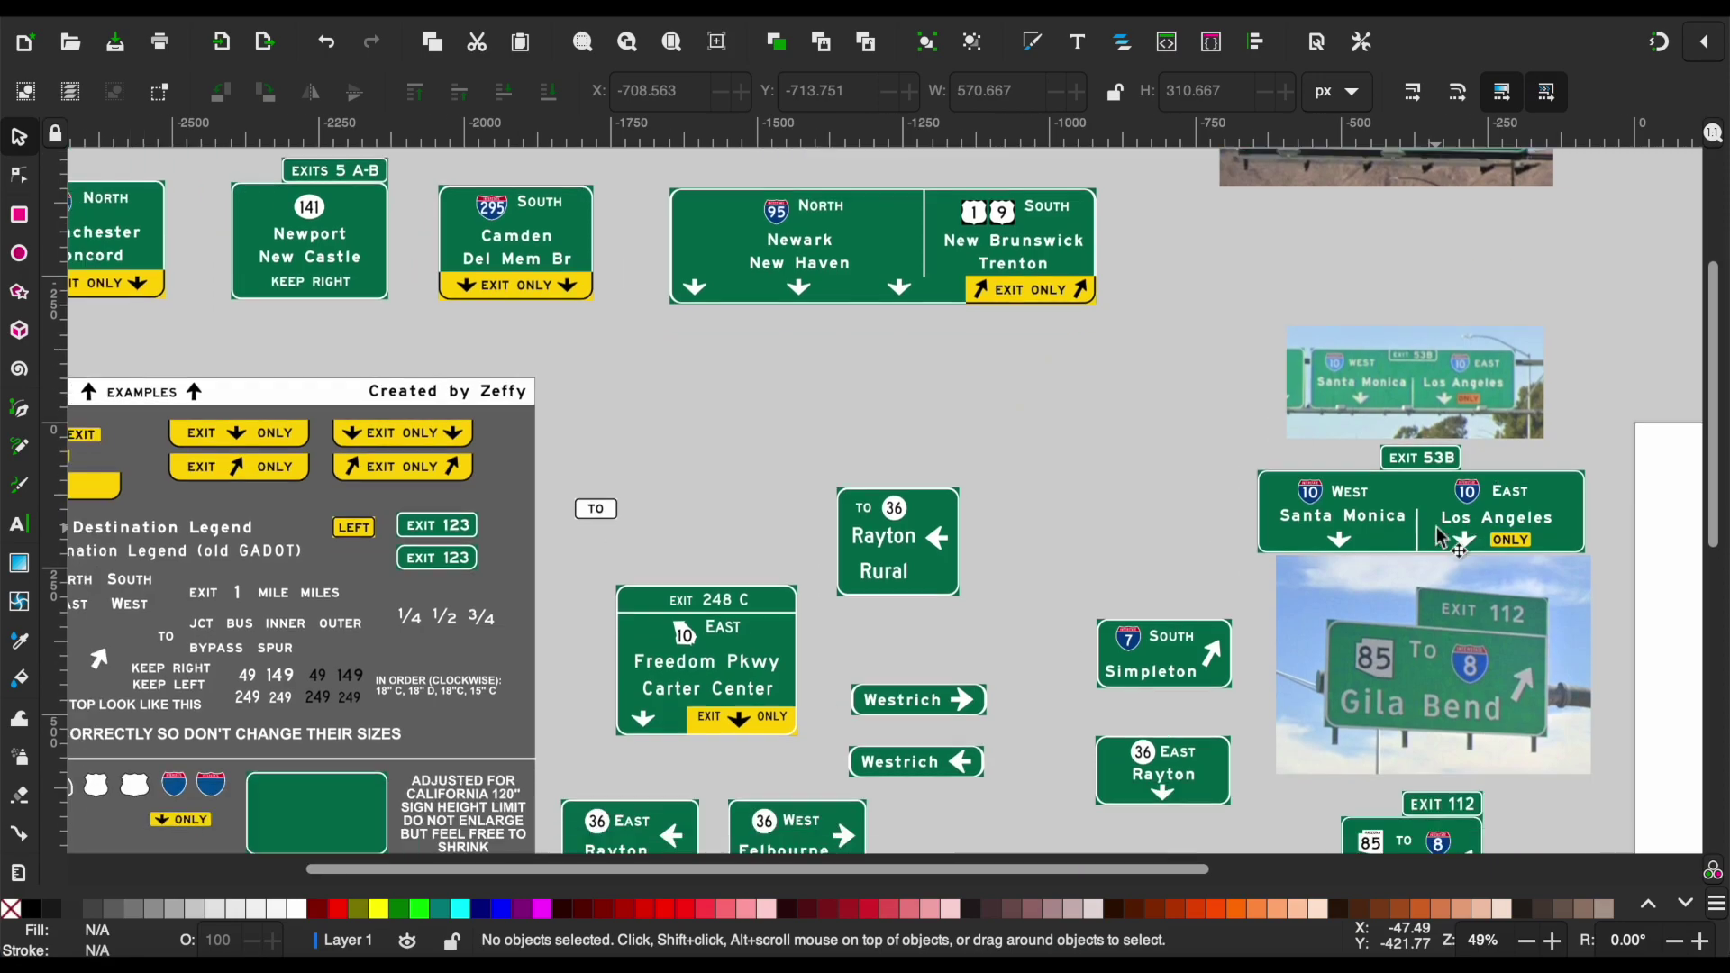
scroll(883, 495, down, 3)
click(307, 482)
scroll(888, 471, up, 5)
key(ctrl+v)
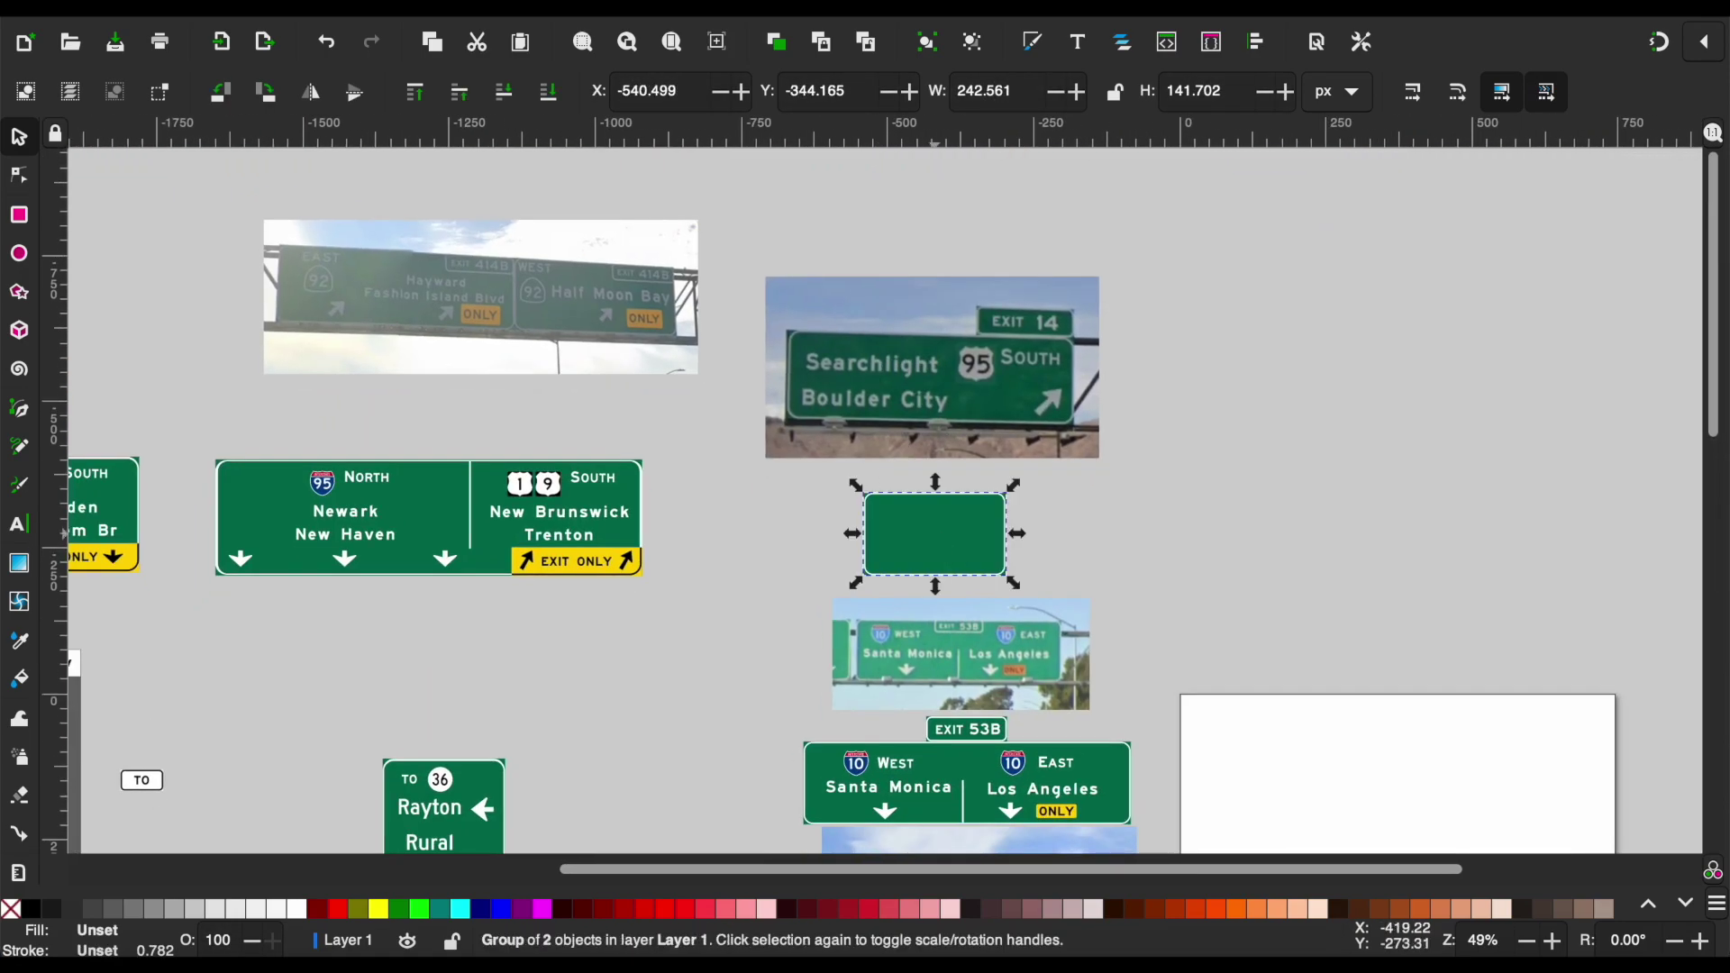
scroll(1093, 506, up, 2)
Stretch the blank sign panel wider on both sides.
click(1234, 506)
click(1081, 552)
drag(1161, 555, 1225, 553)
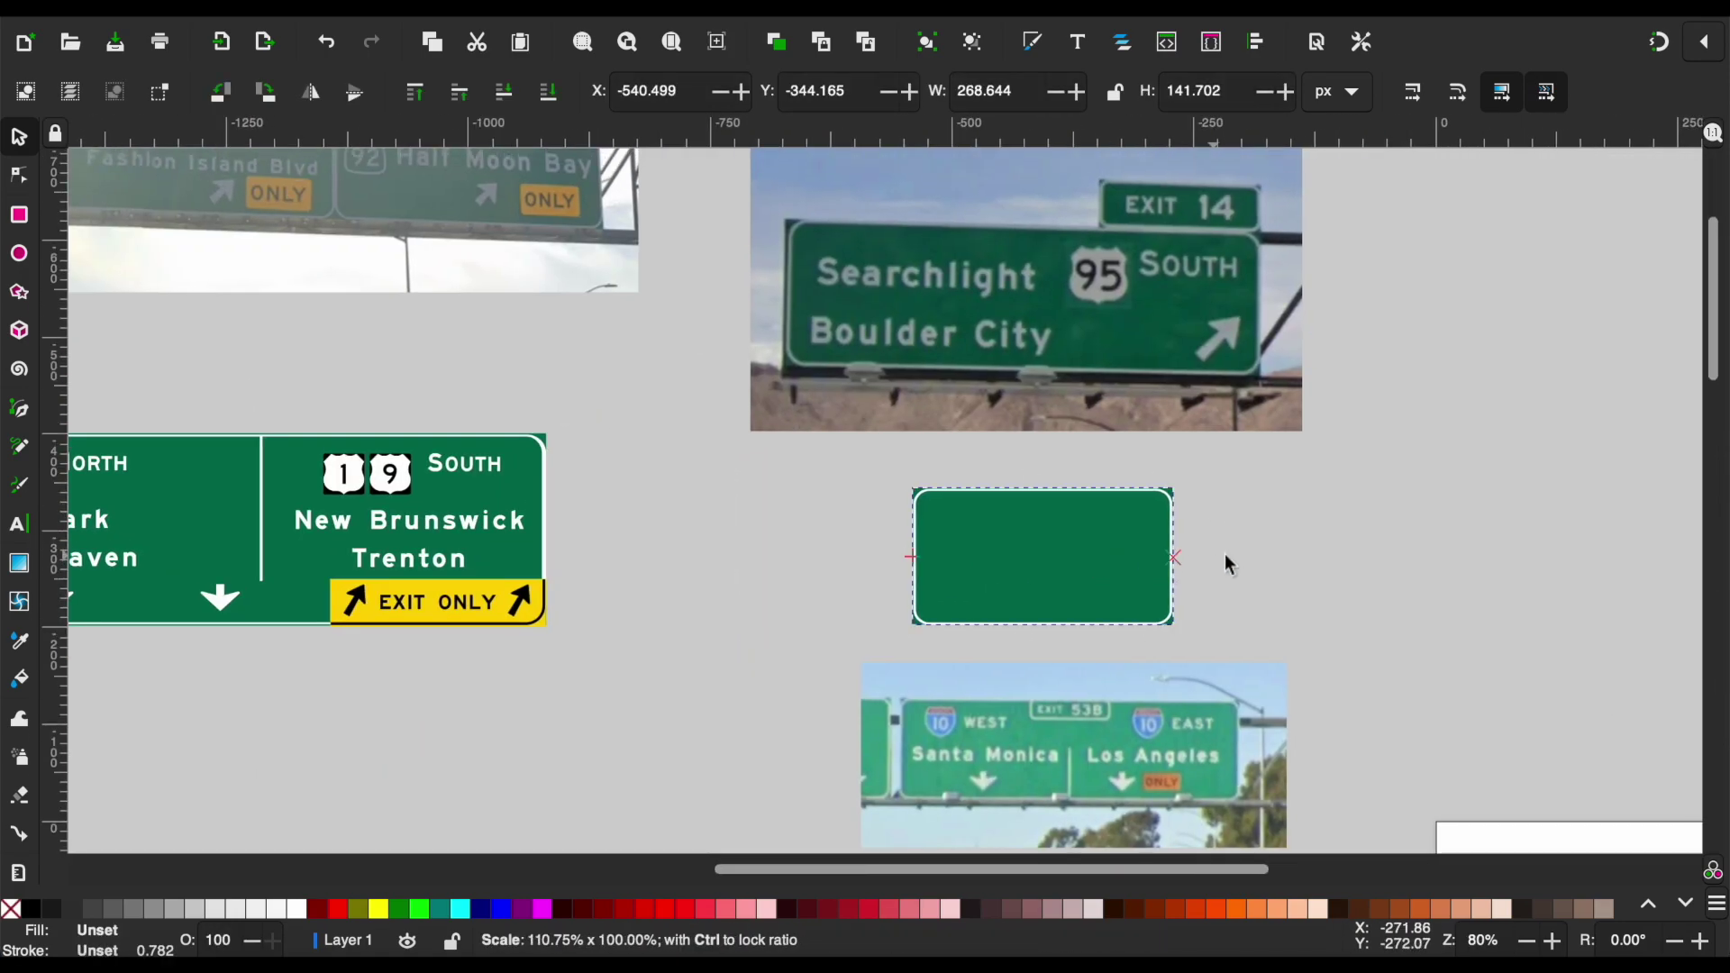
drag(901, 557, 869, 557)
click(771, 555)
click(983, 549)
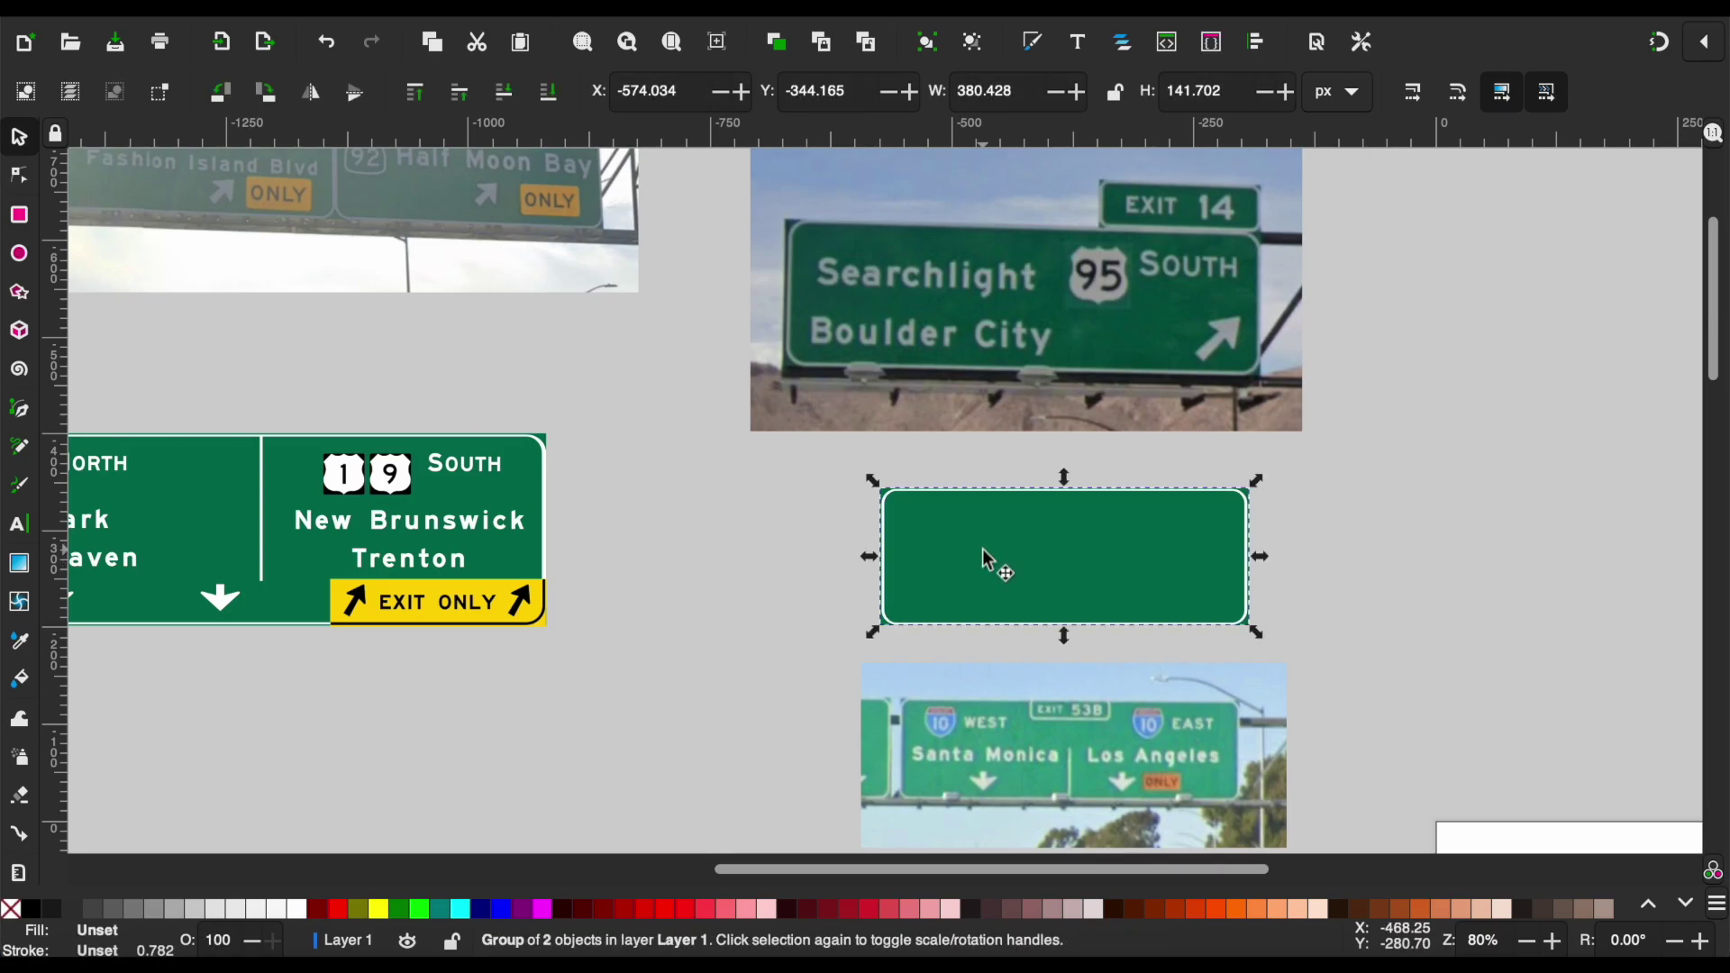
scroll(982, 559, up, 2)
scroll(978, 584, up, 1)
Ungroup the panel and trim the green background rectangle's width slightly.
key(ctrl+shift+g)
click(1543, 582)
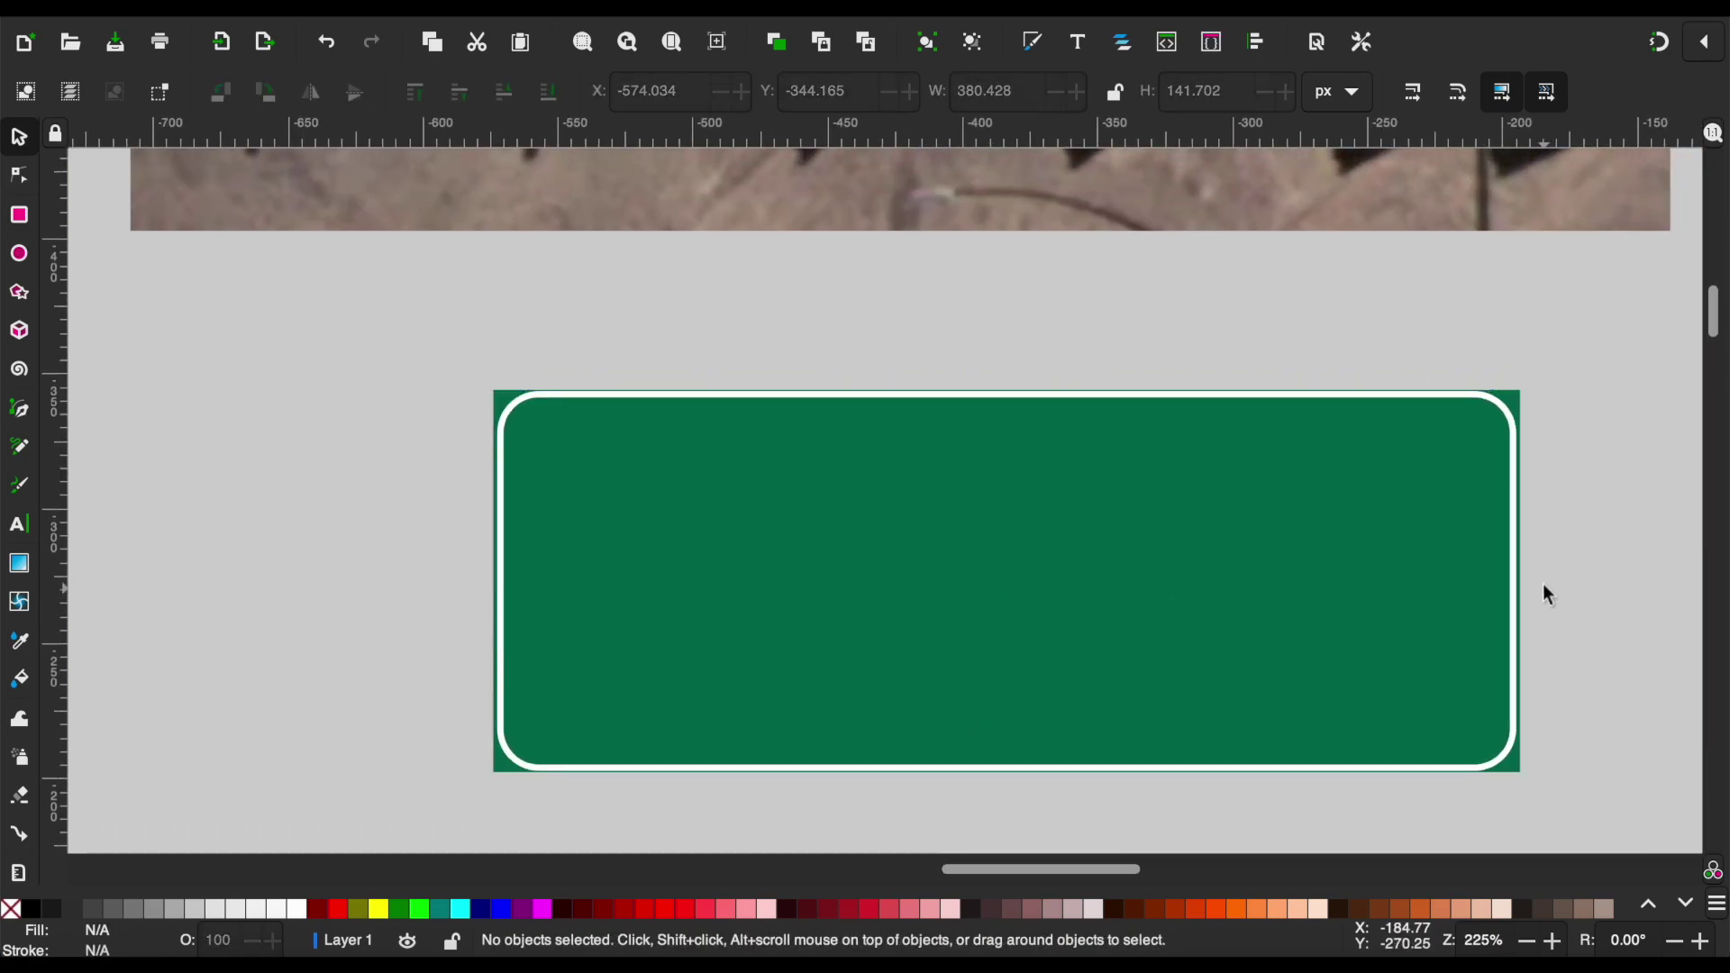
scroll(1536, 559, up, 2)
scroll(1540, 569, up, 2)
click(1487, 613)
drag(1496, 638, 1489, 638)
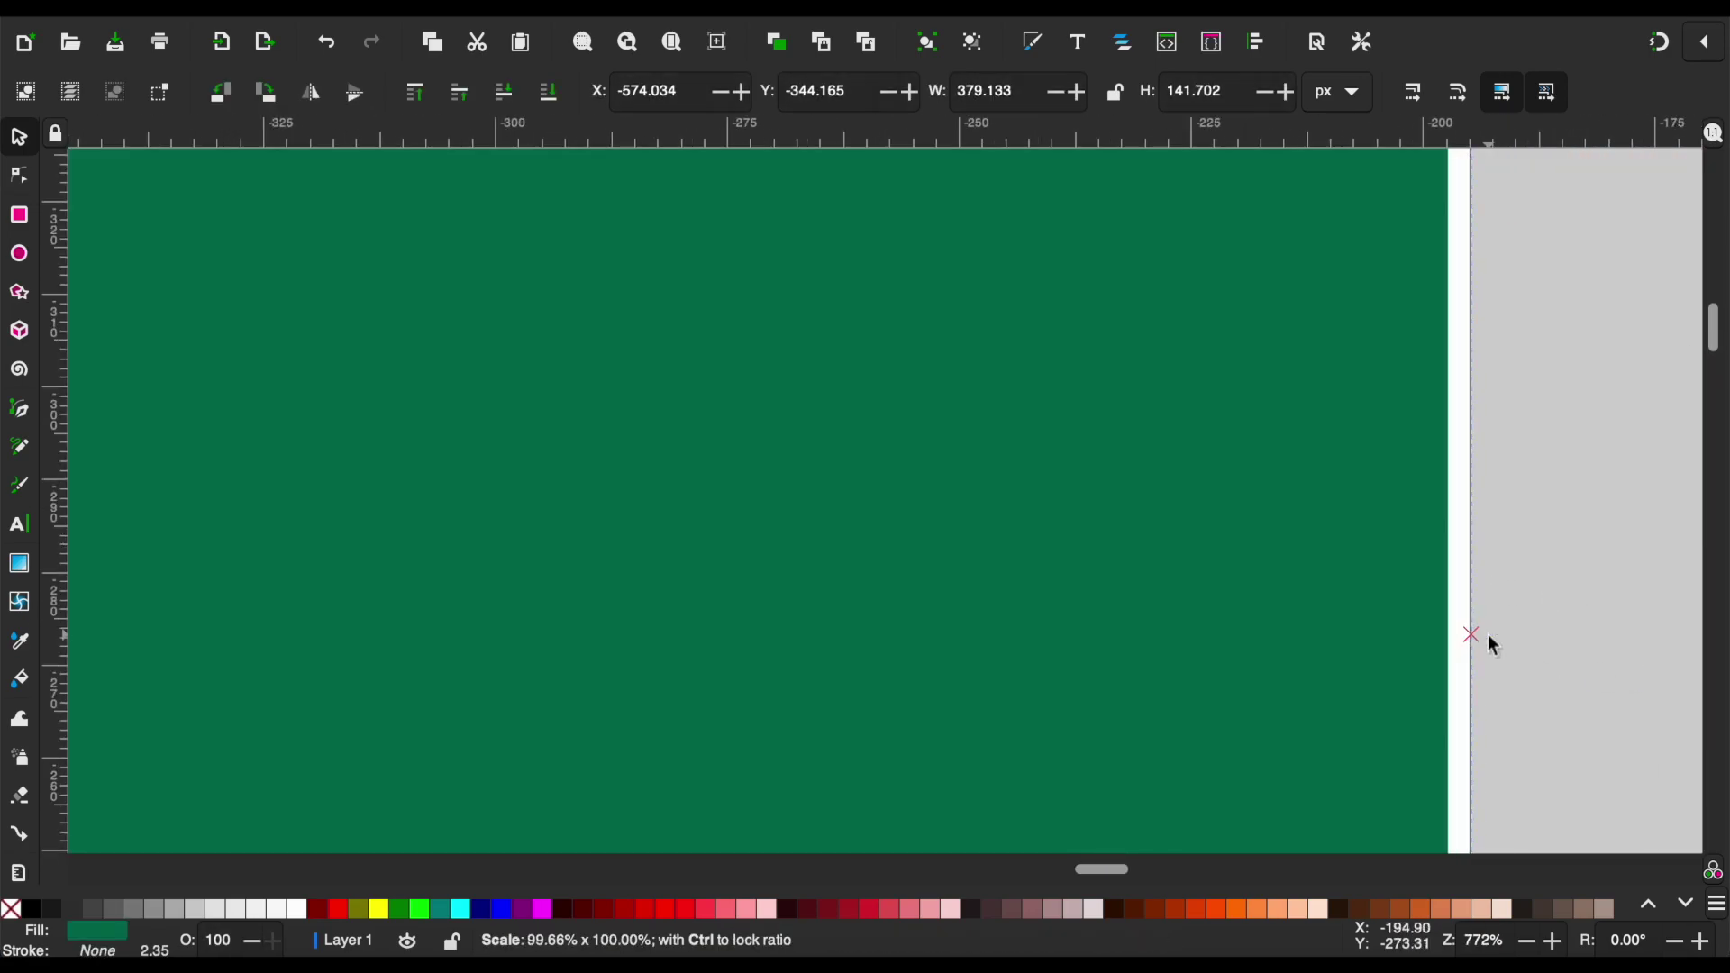
scroll(1014, 595, left, 5)
scroll(1013, 595, left, 5)
key(Escape)
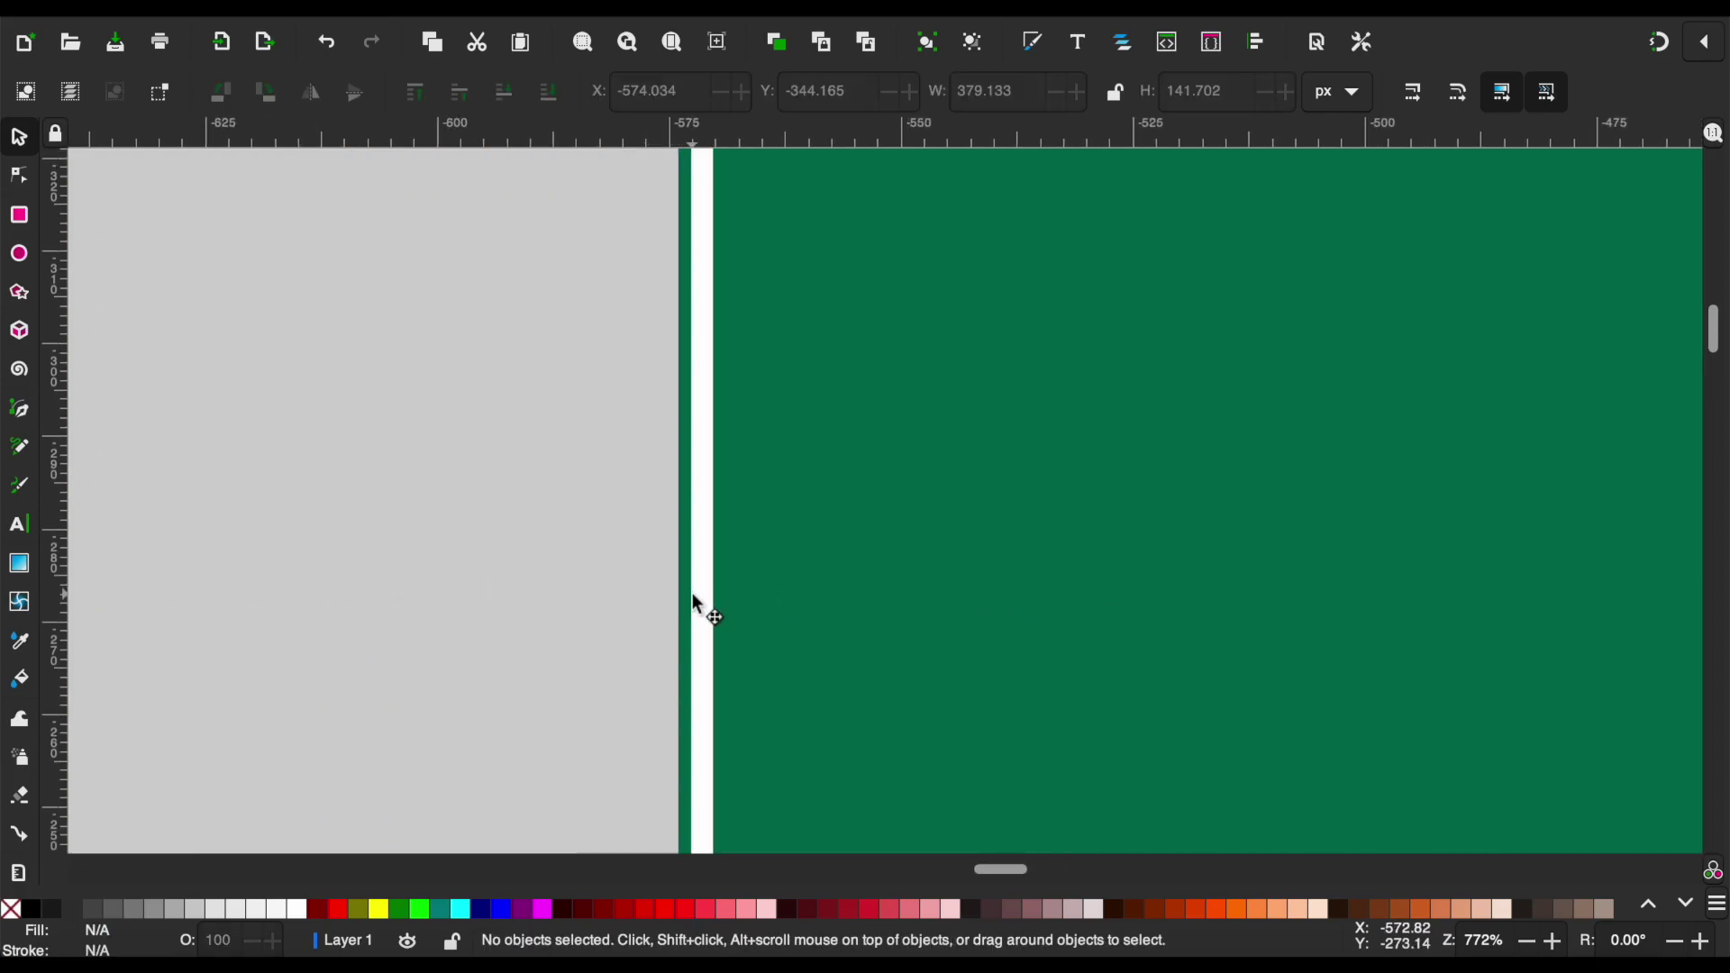
Narrow the inset white border rectangle to fit the green background.
click(692, 594)
drag(668, 595, 678, 593)
click(601, 581)
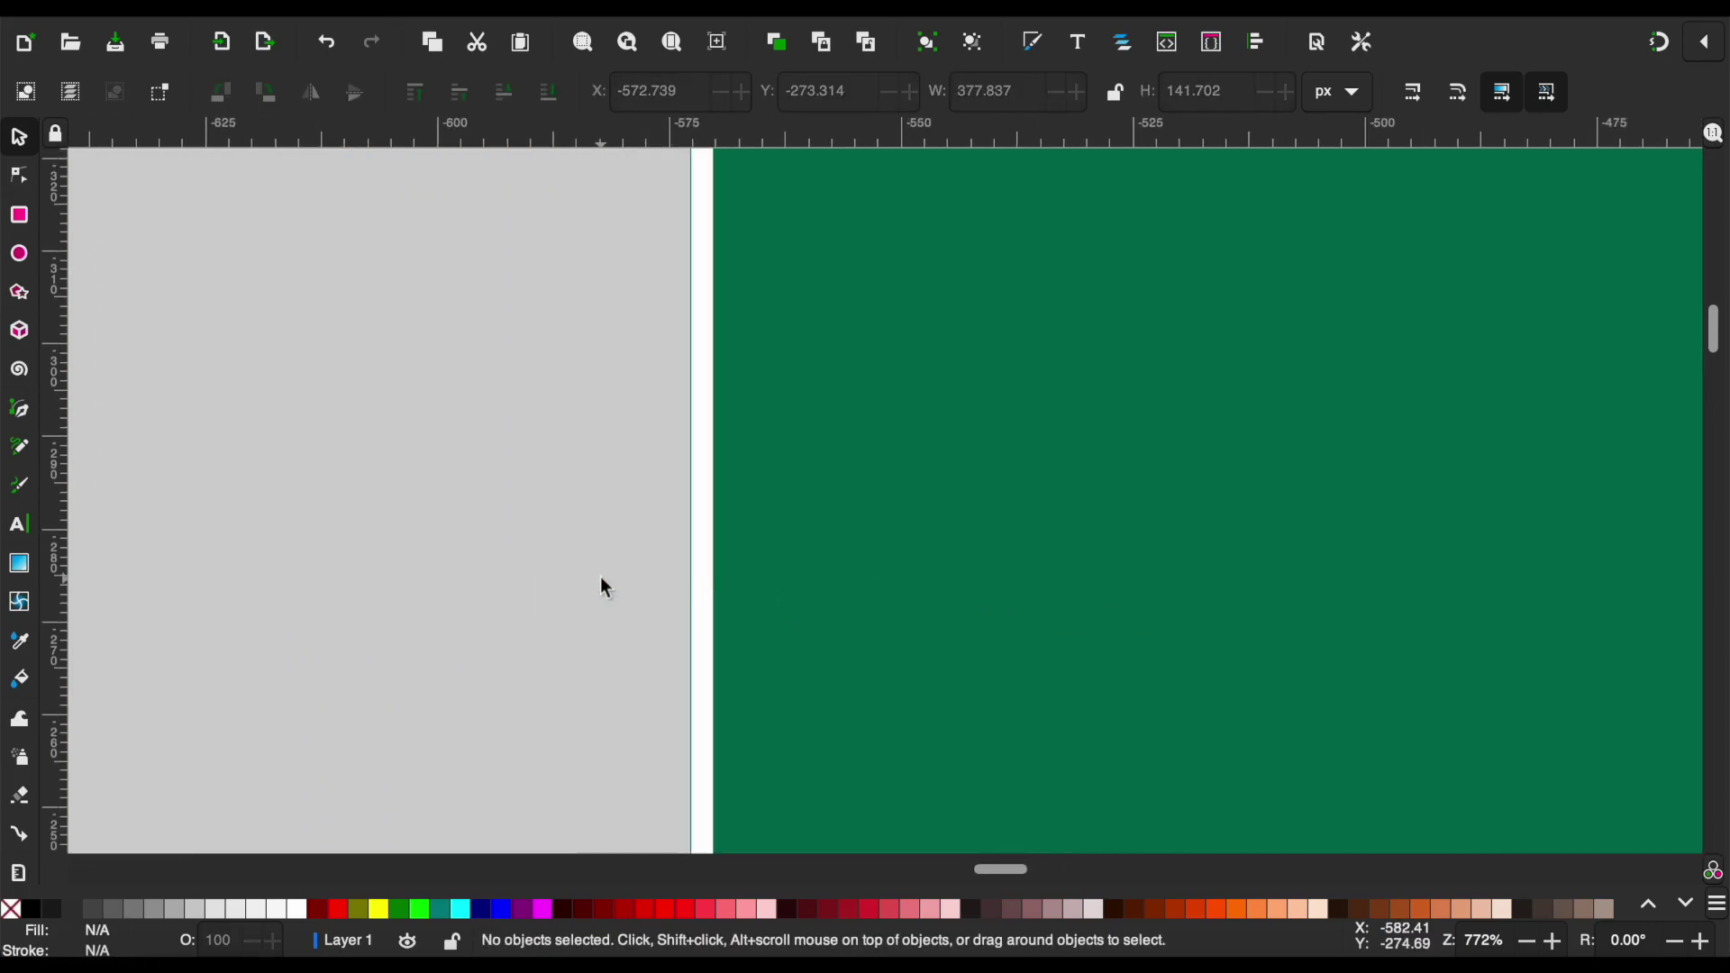
scroll(600, 581, down, 5)
scroll(600, 581, down, 2)
scroll(600, 577, left, 2)
scroll(600, 577, left, 10)
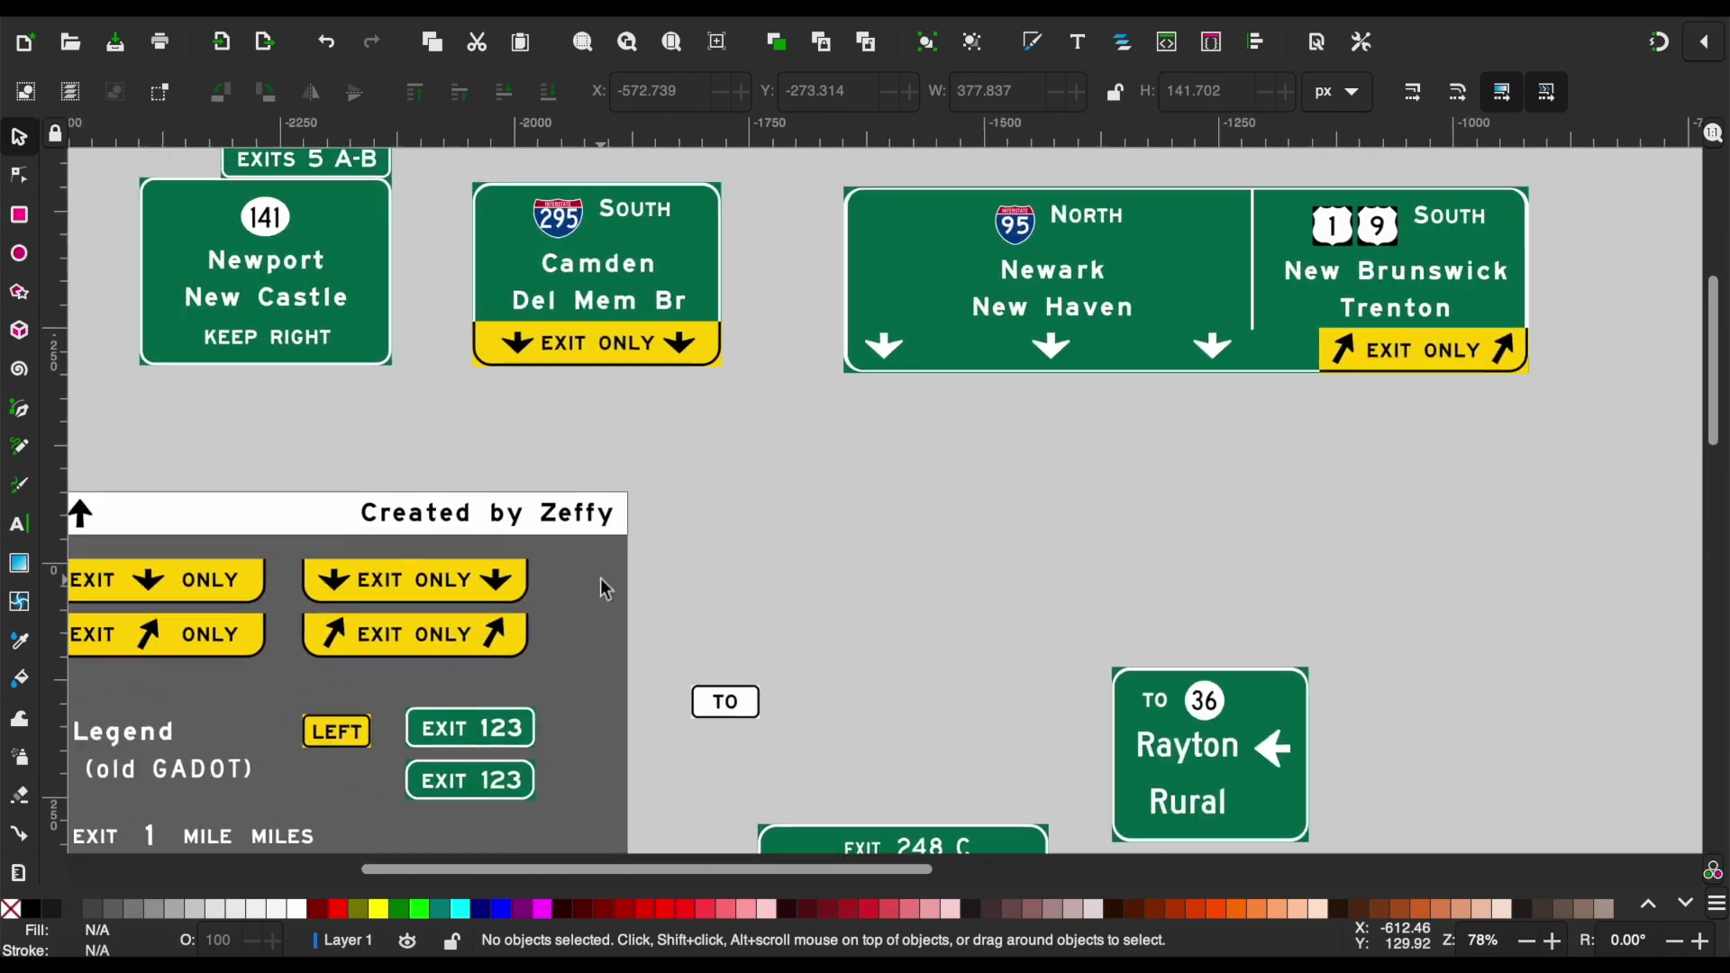
scroll(601, 577, down, 1)
Copy the EXIT 123 tab onto the new sign's top edge and align it.
drag(587, 700, 588, 699)
key(ctrl+c)
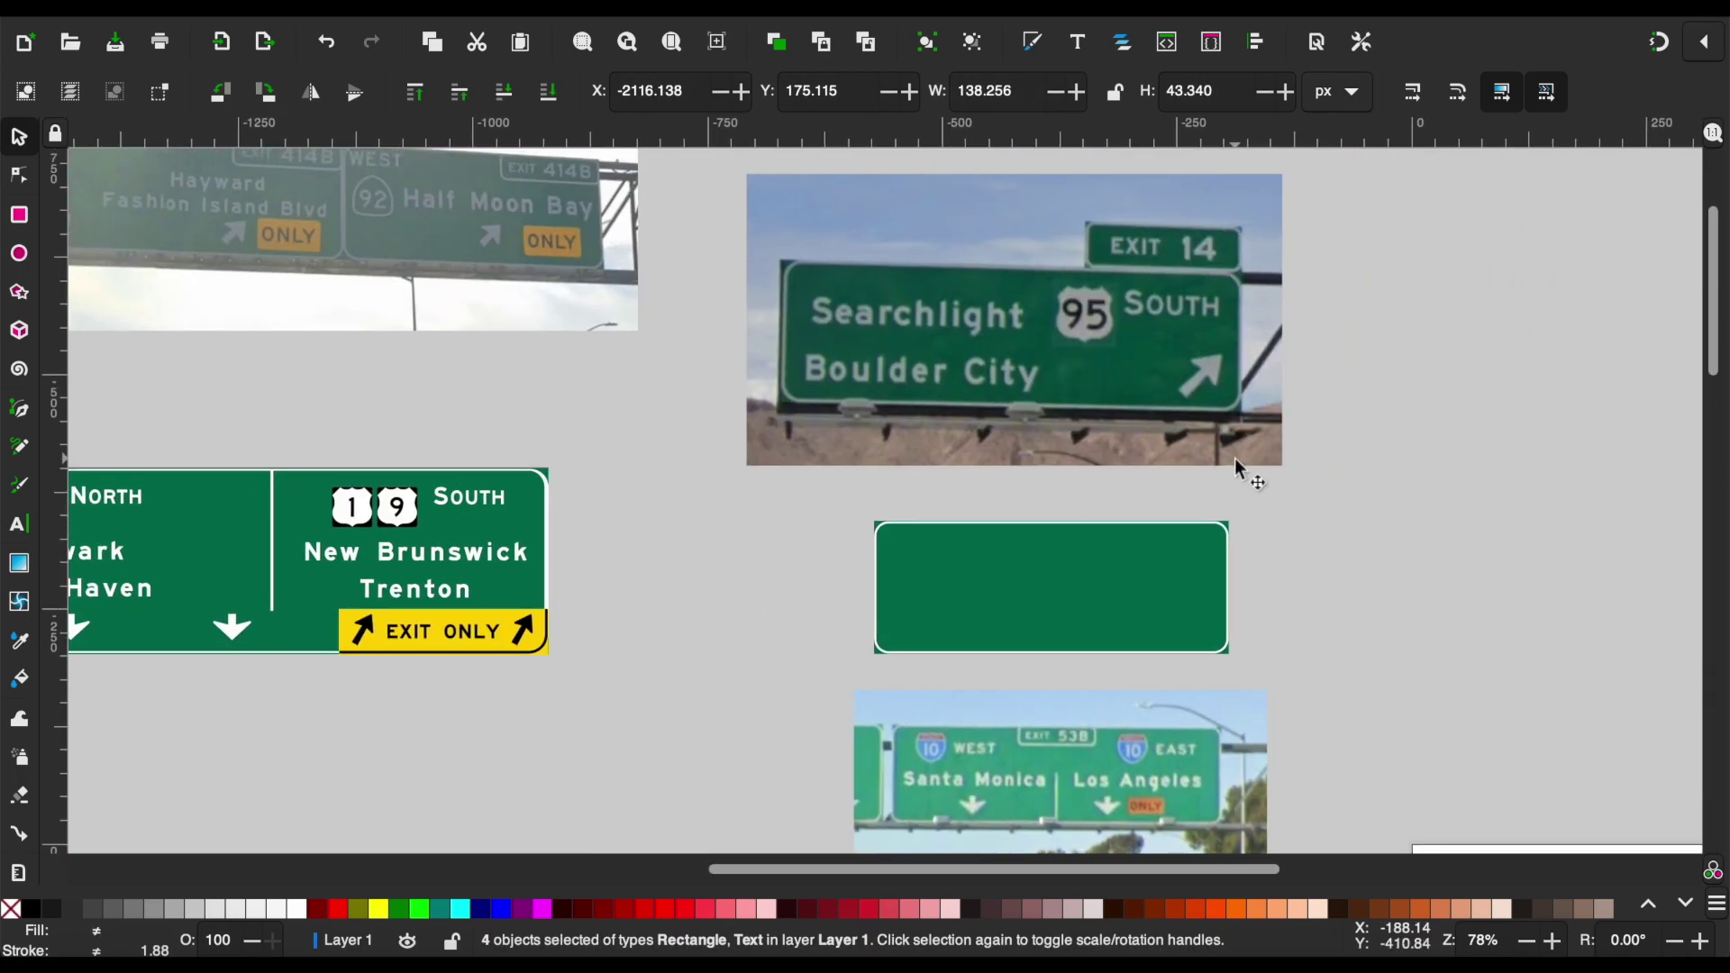
key(ctrl+v)
scroll(1180, 521, up, 3)
scroll(1180, 521, up, 2)
drag(1409, 572, 1398, 495)
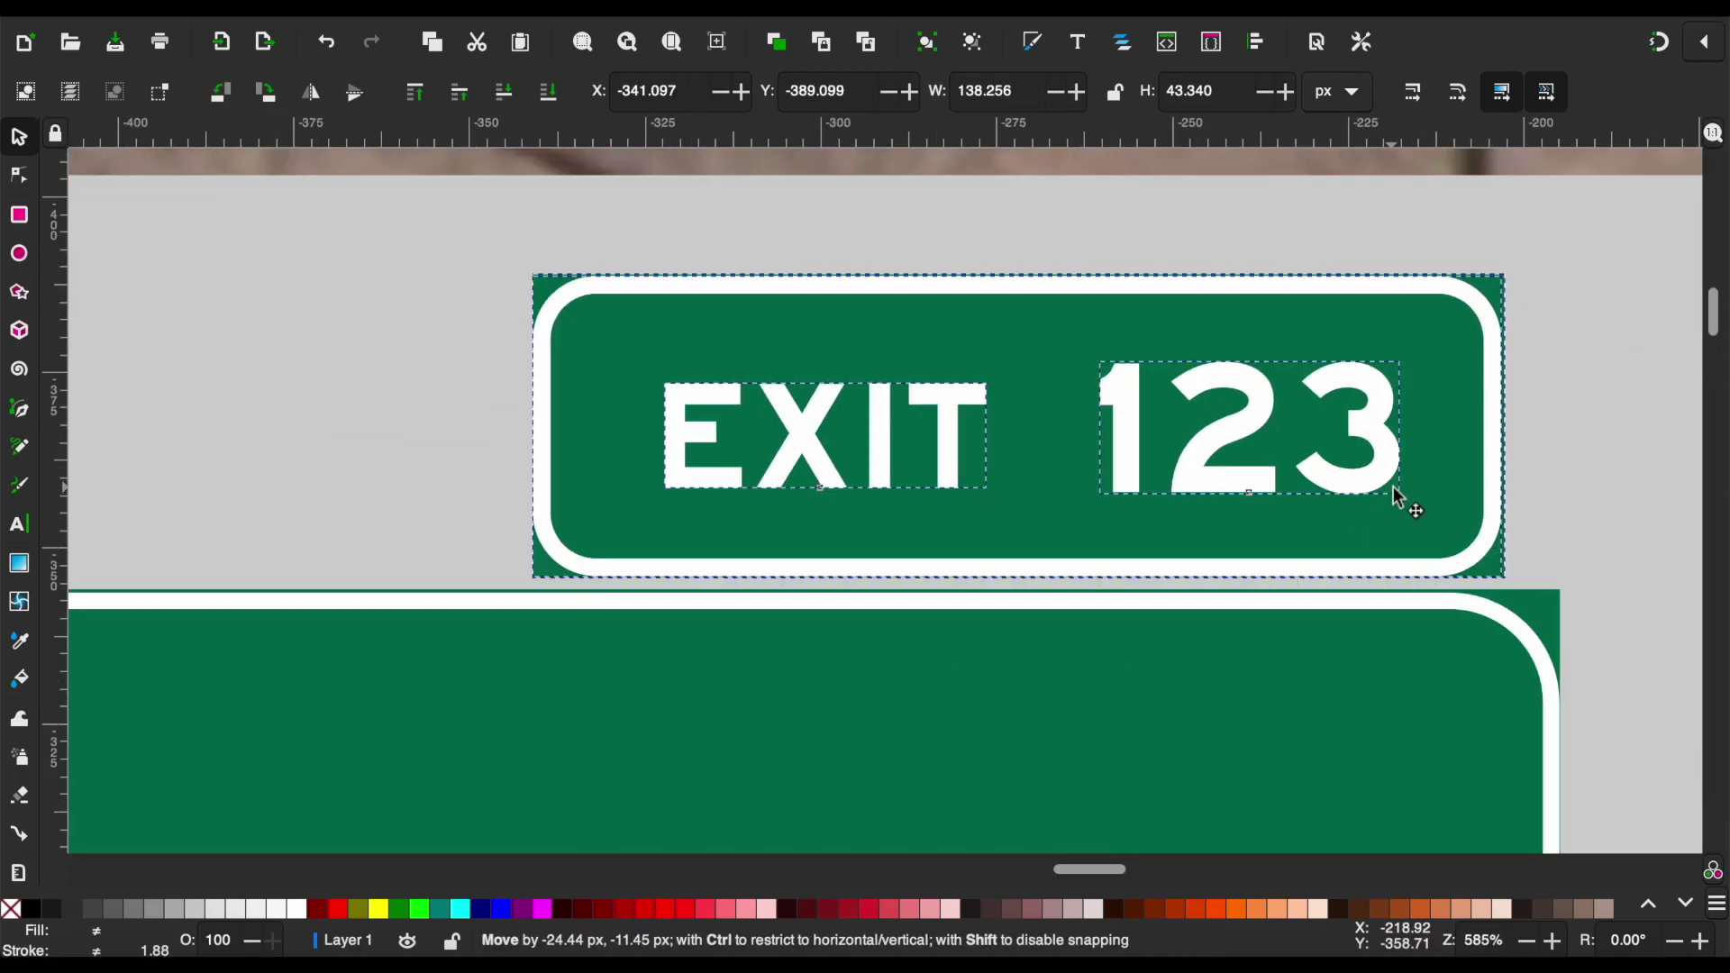
scroll(1595, 626, up, 2)
scroll(1595, 625, up, 3)
scroll(1596, 629, up, 1)
drag(1236, 399, 1395, 441)
Change the tab's exit number from 123 to 14.
key(Escape)
scroll(1515, 504, down, 3)
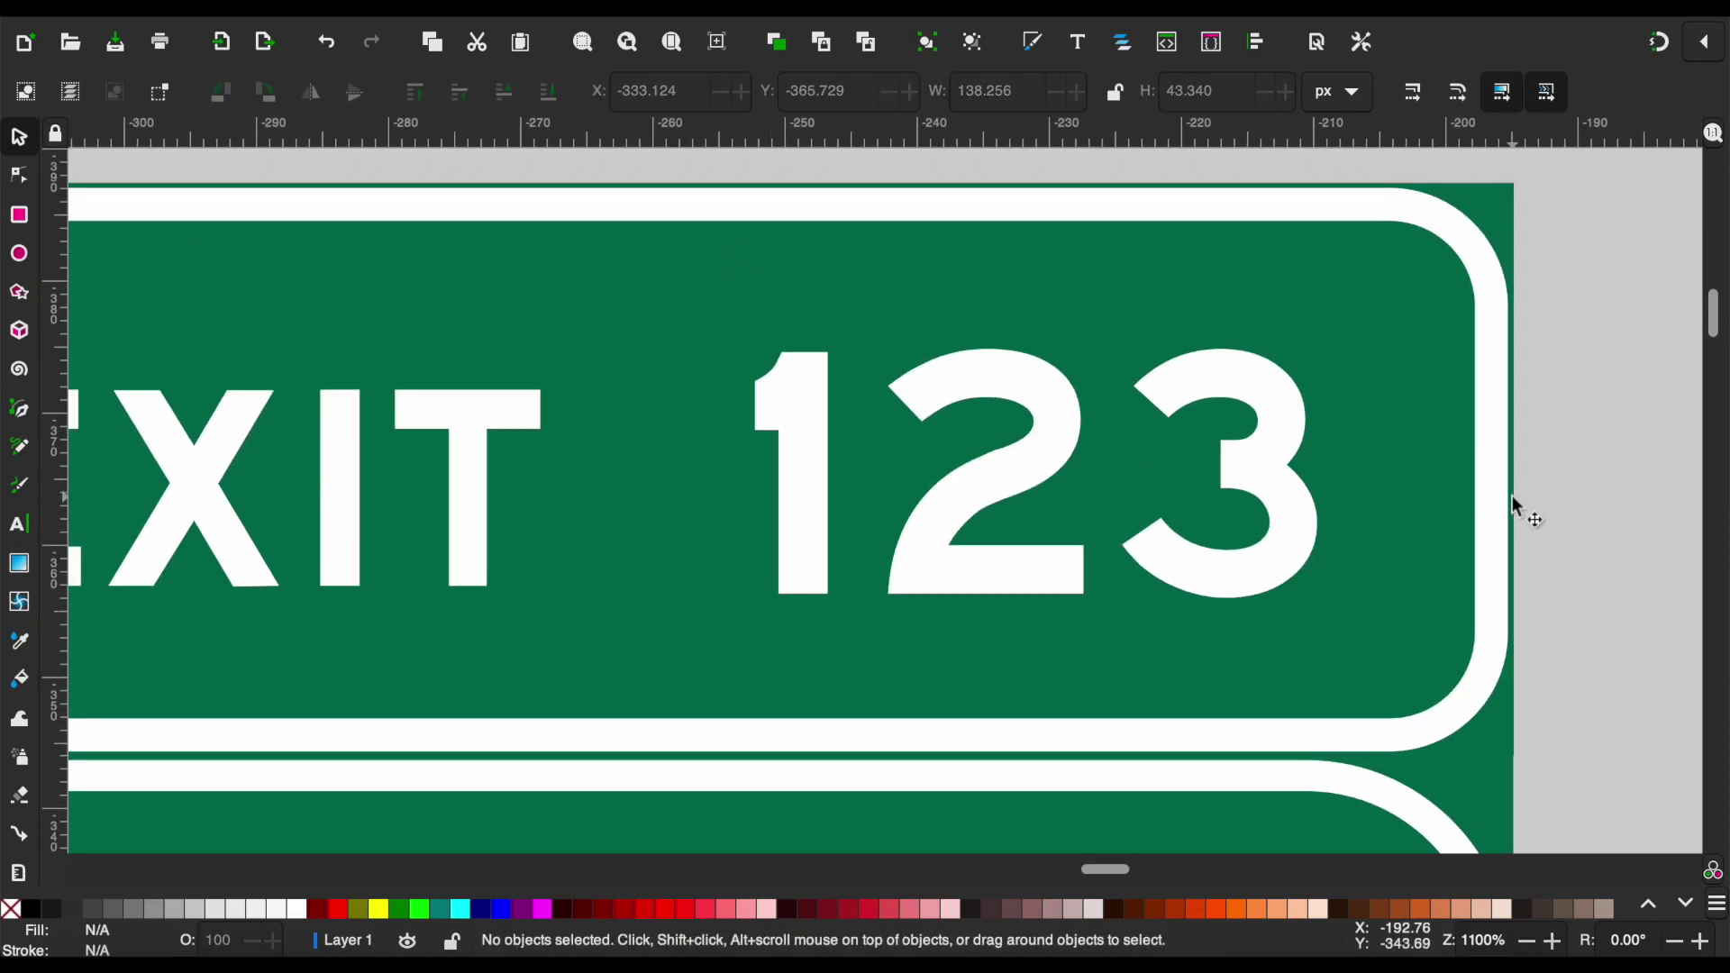
key(t)
triple_click(1263, 468)
text(14)
key(Escape)
key(s)
scroll(877, 522, down, 3)
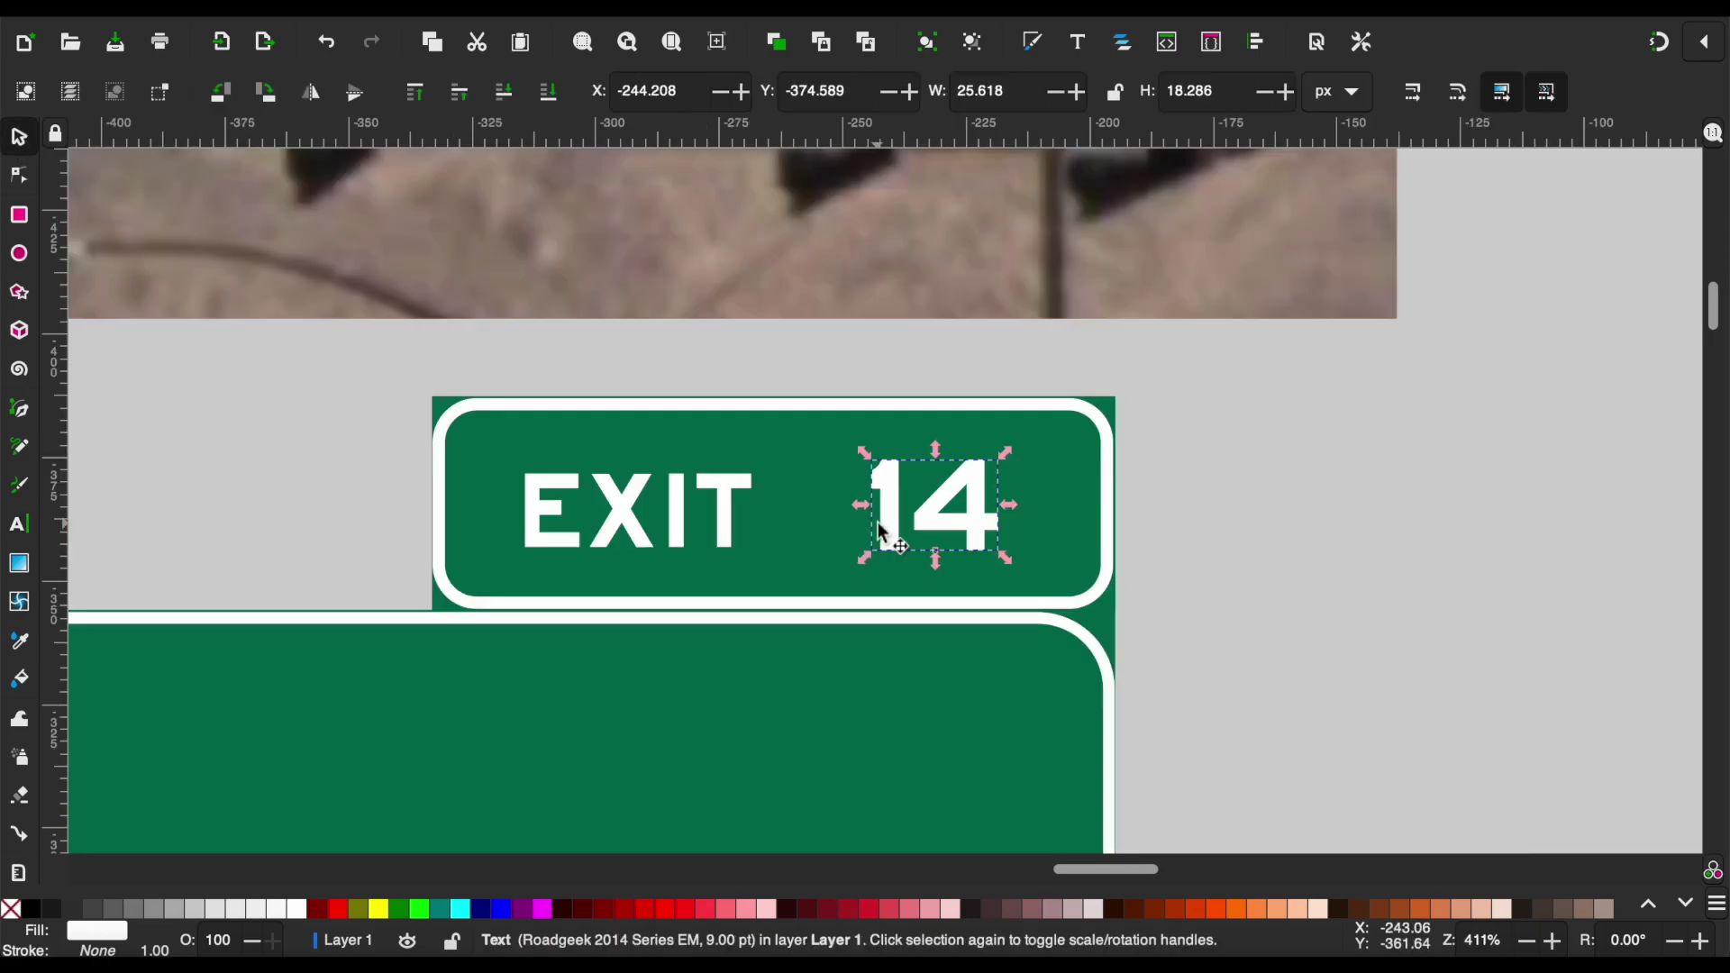
scroll(1027, 615, down, 4)
key(Escape)
scroll(1027, 615, down, 2)
scroll(1027, 614, down, 6)
scroll(1028, 615, left, 15)
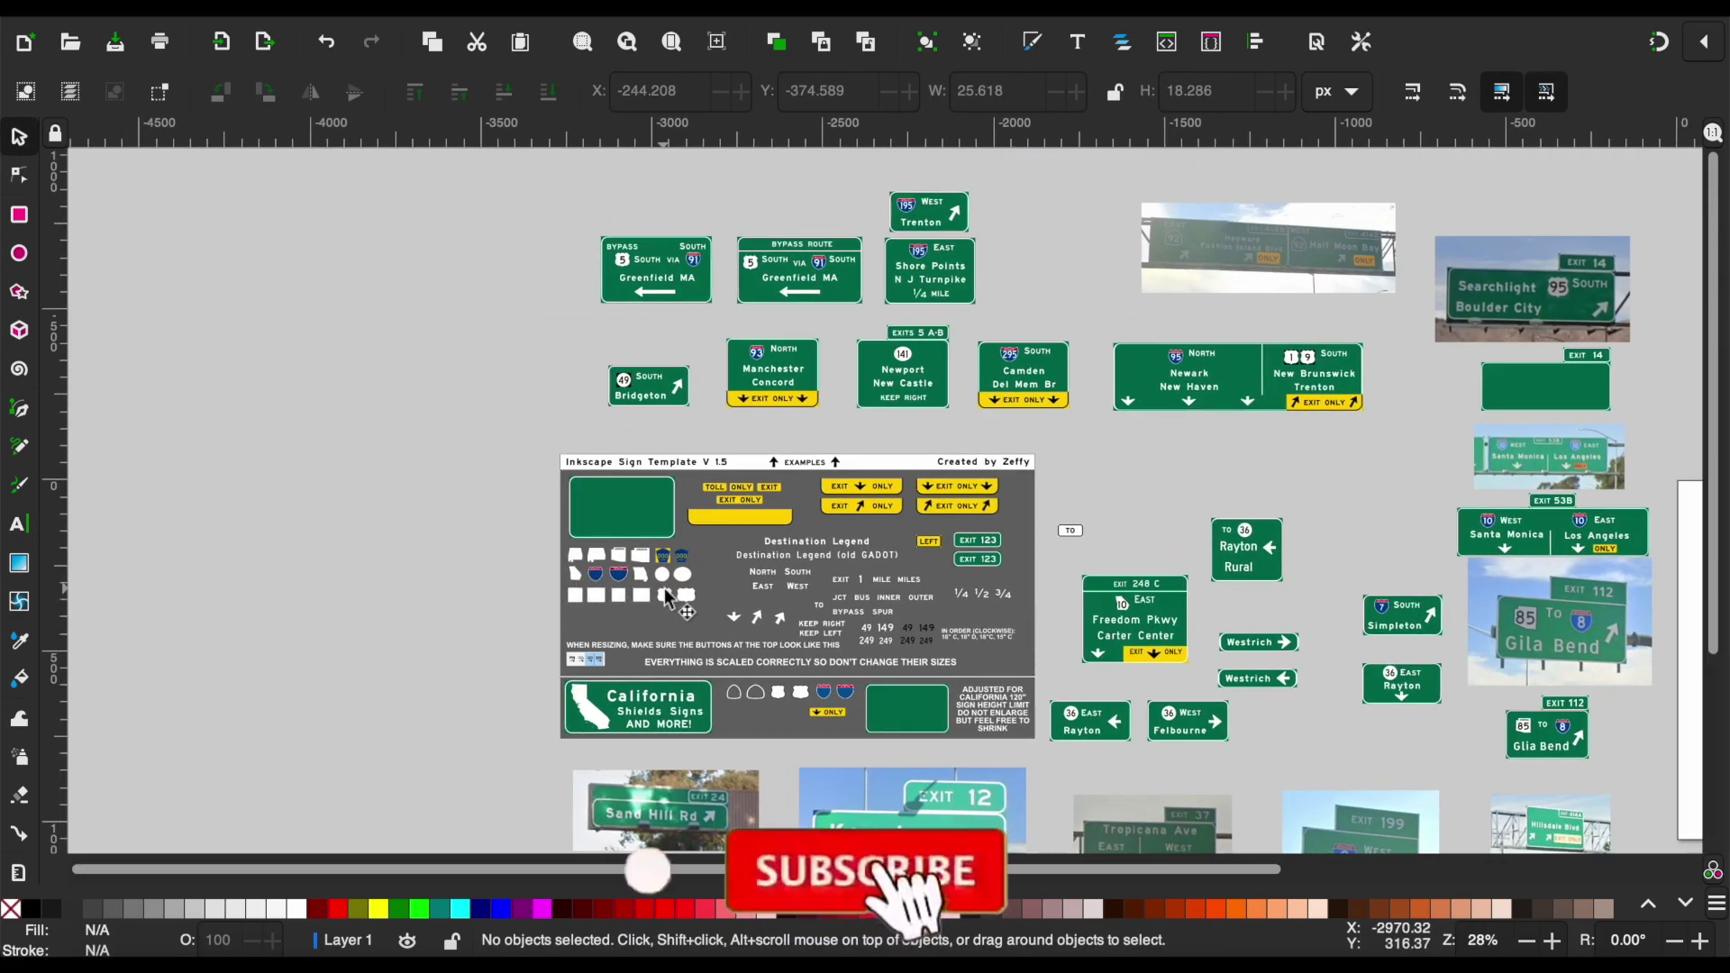
Paste the US 5 route shield onto the sign's upper right.
click(665, 595)
scroll(597, 268, up, 3)
scroll(597, 268, up, 2)
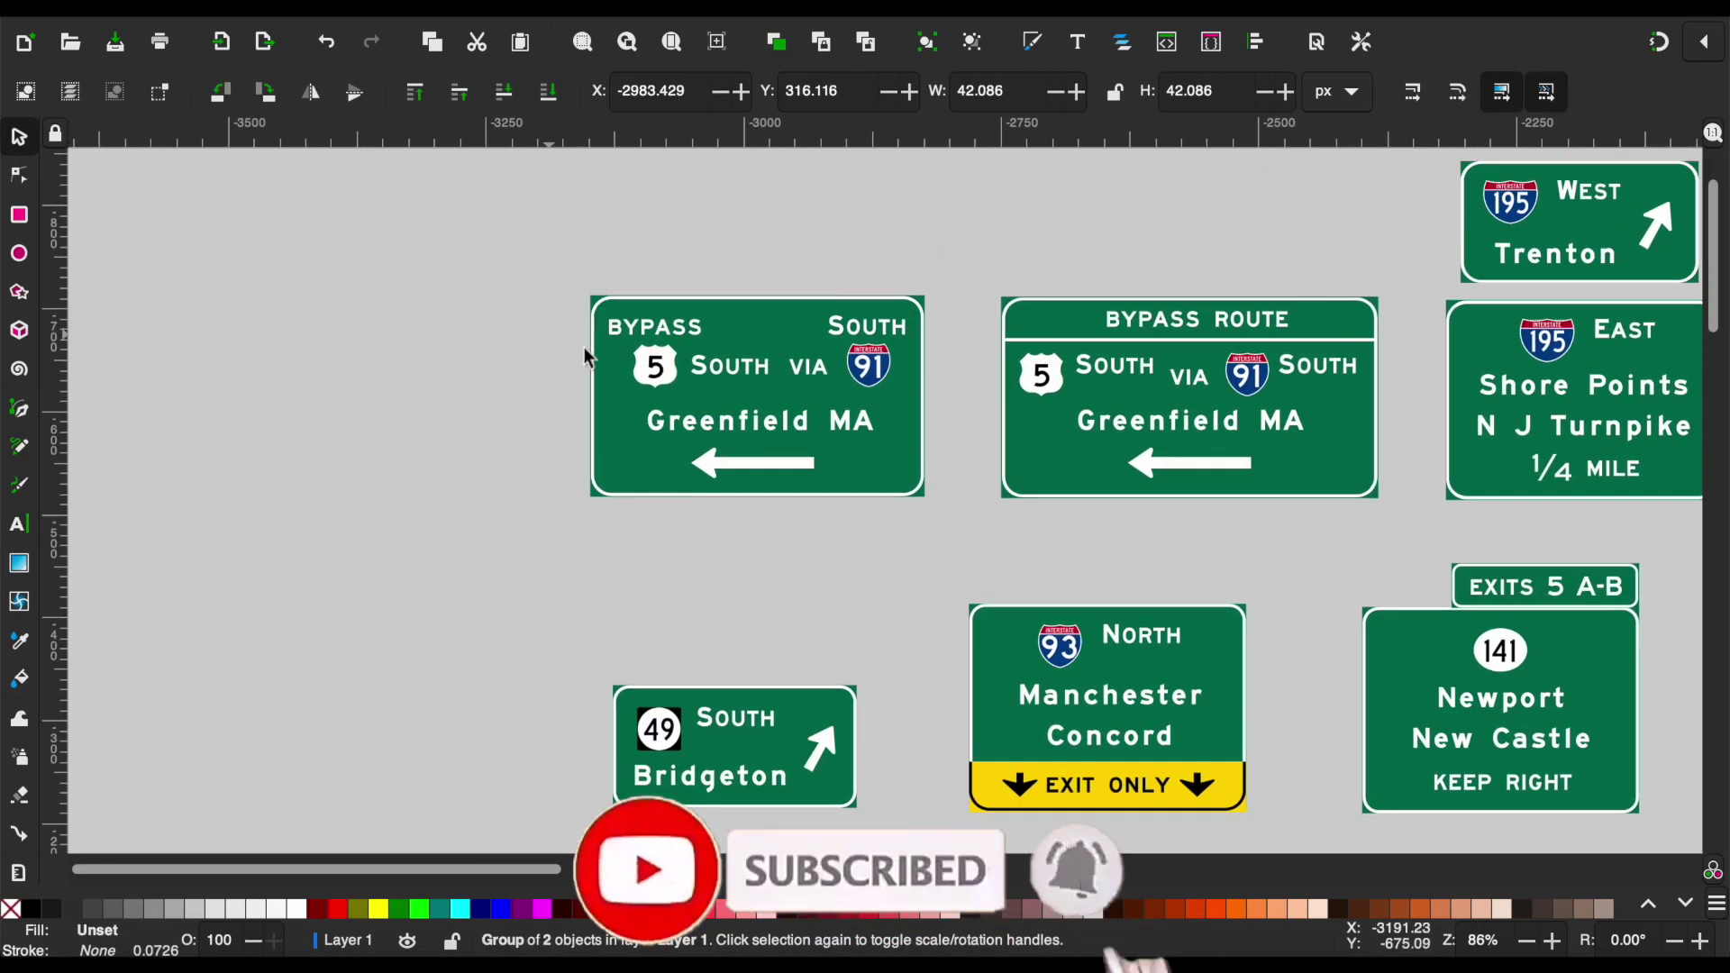
key(ctrl+v)
scroll(700, 402, left, 15)
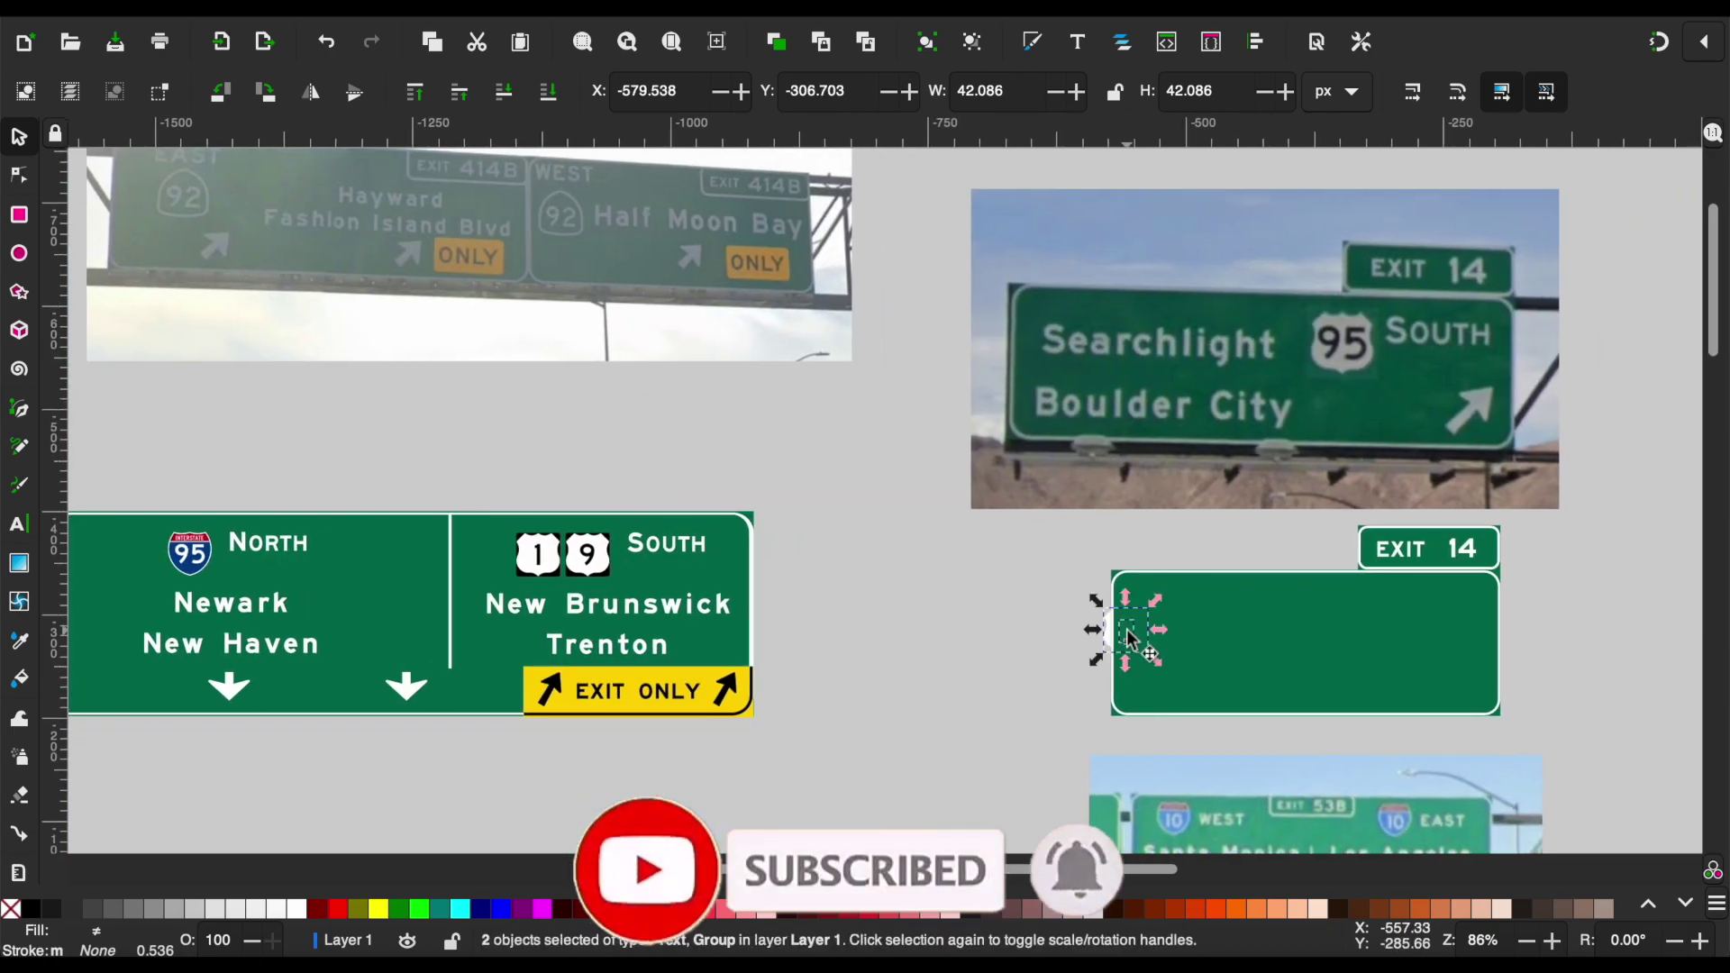
drag(1136, 623, 1350, 618)
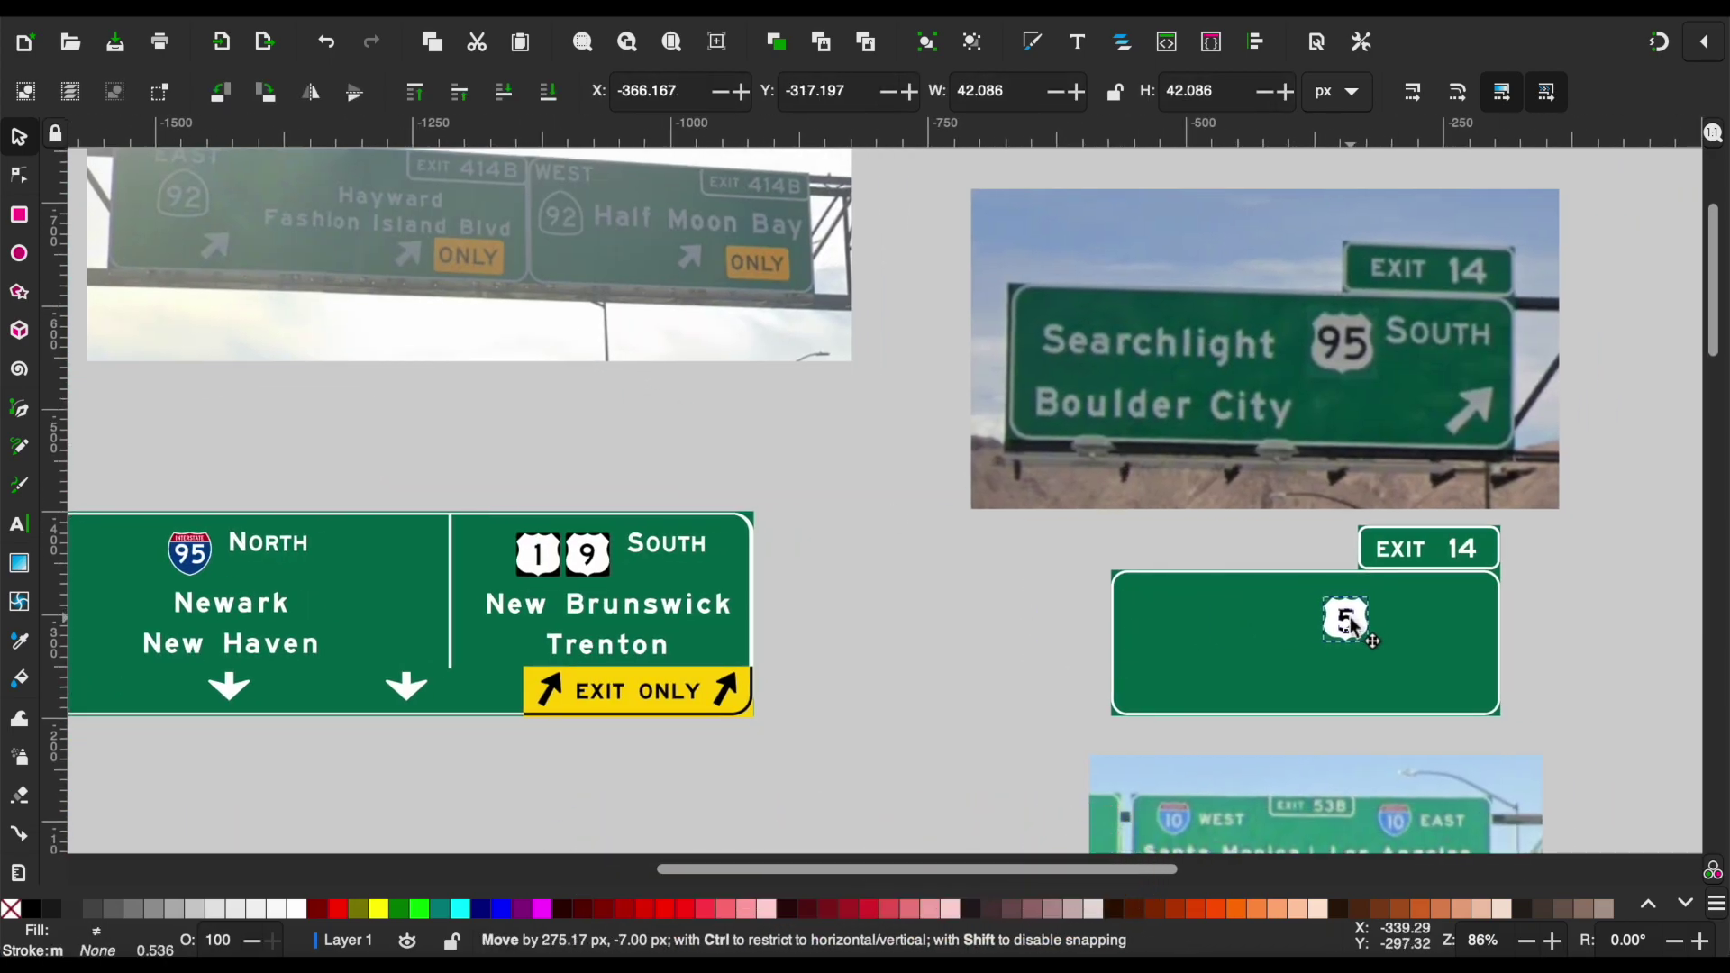
scroll(1356, 617, up, 2)
scroll(1356, 617, up, 2)
click(1233, 436)
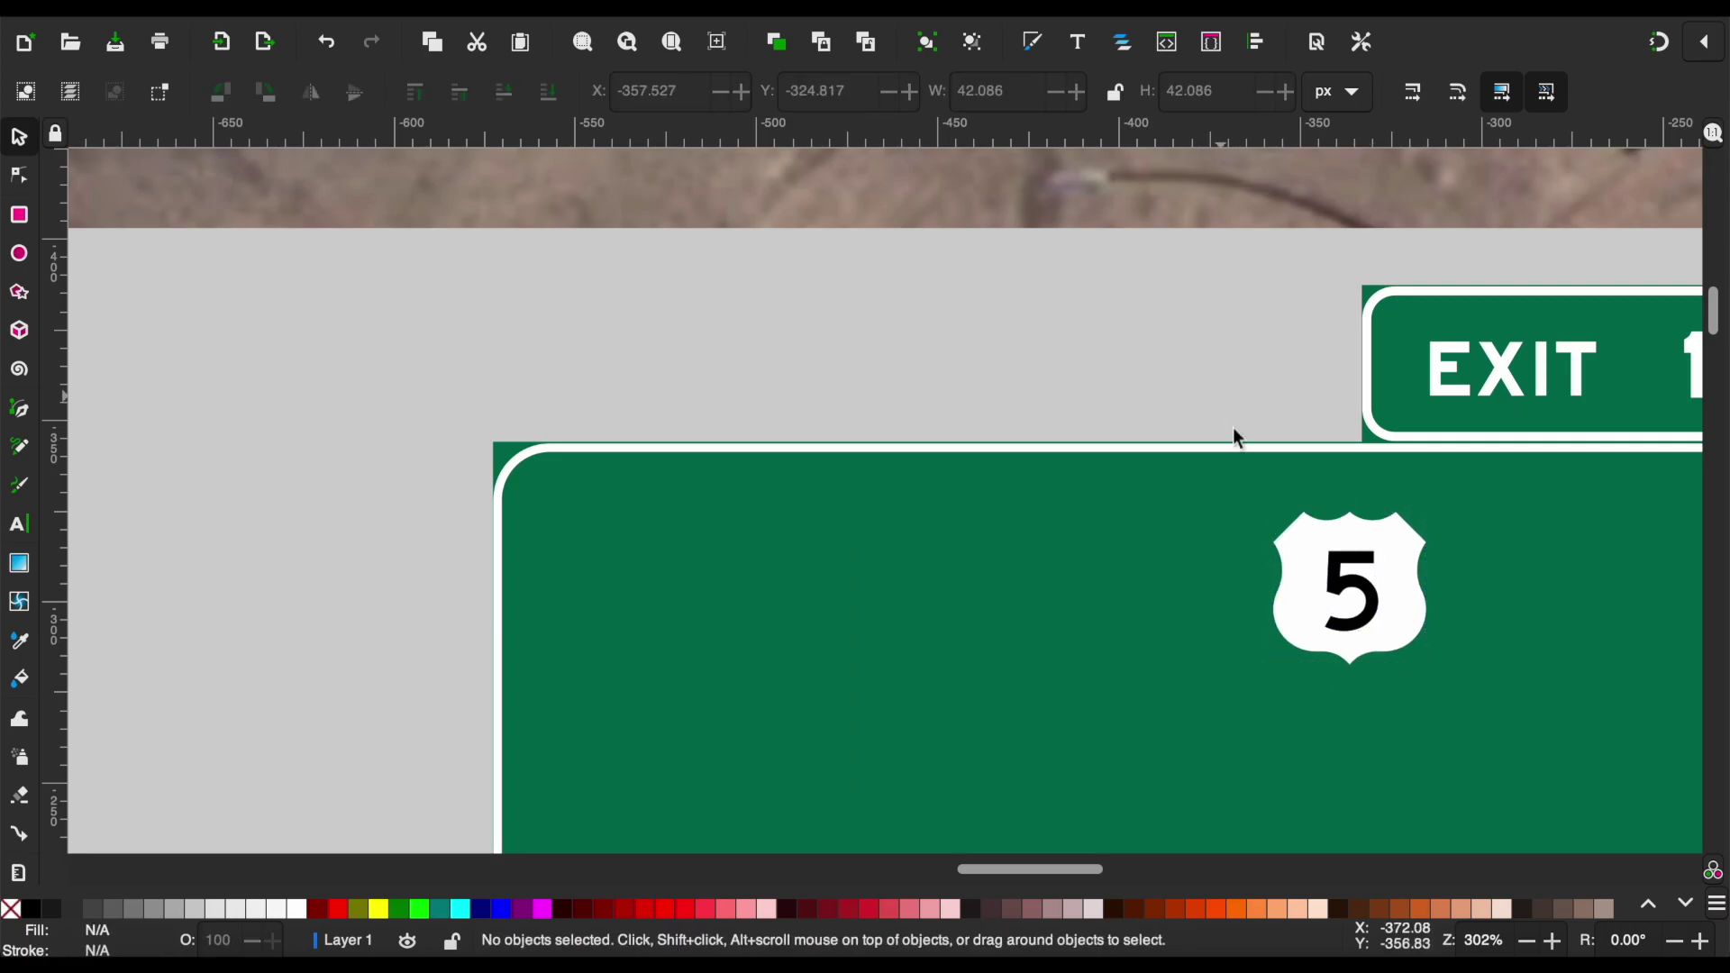
Edit the shield's route number to 95.
double_click(1347, 612)
text(95)
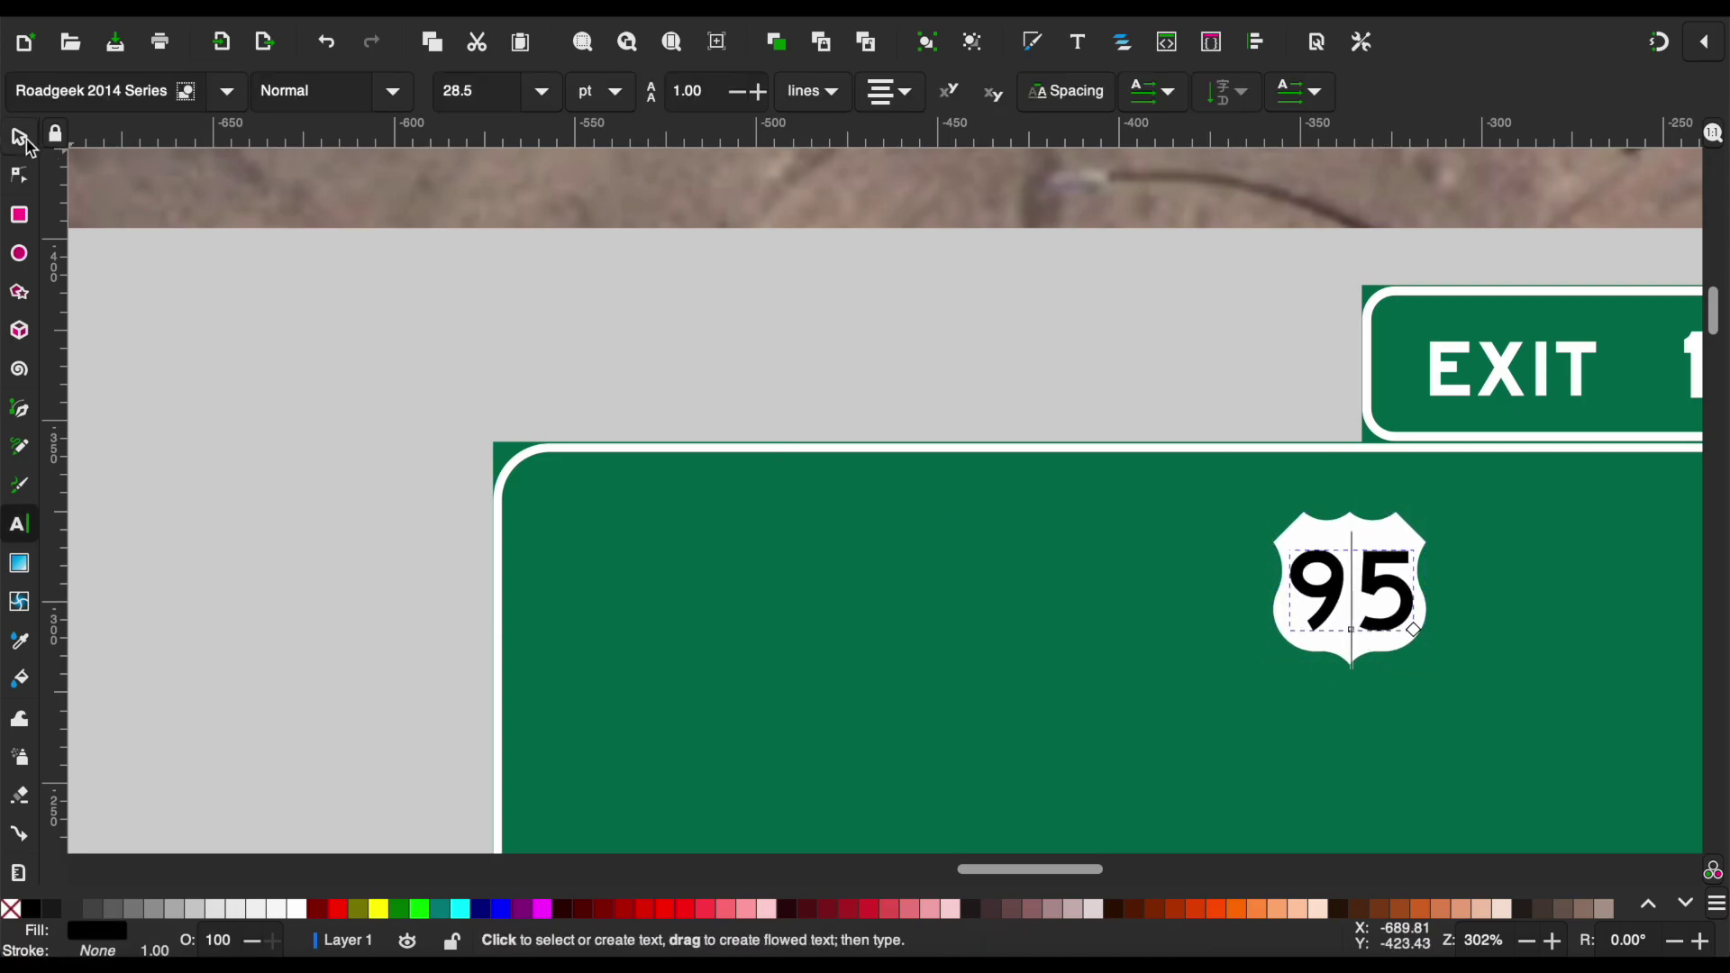
click(20, 138)
click(1139, 402)
ctrl+scroll(1139, 397, down, 3)
scroll(1138, 397, down, 8)
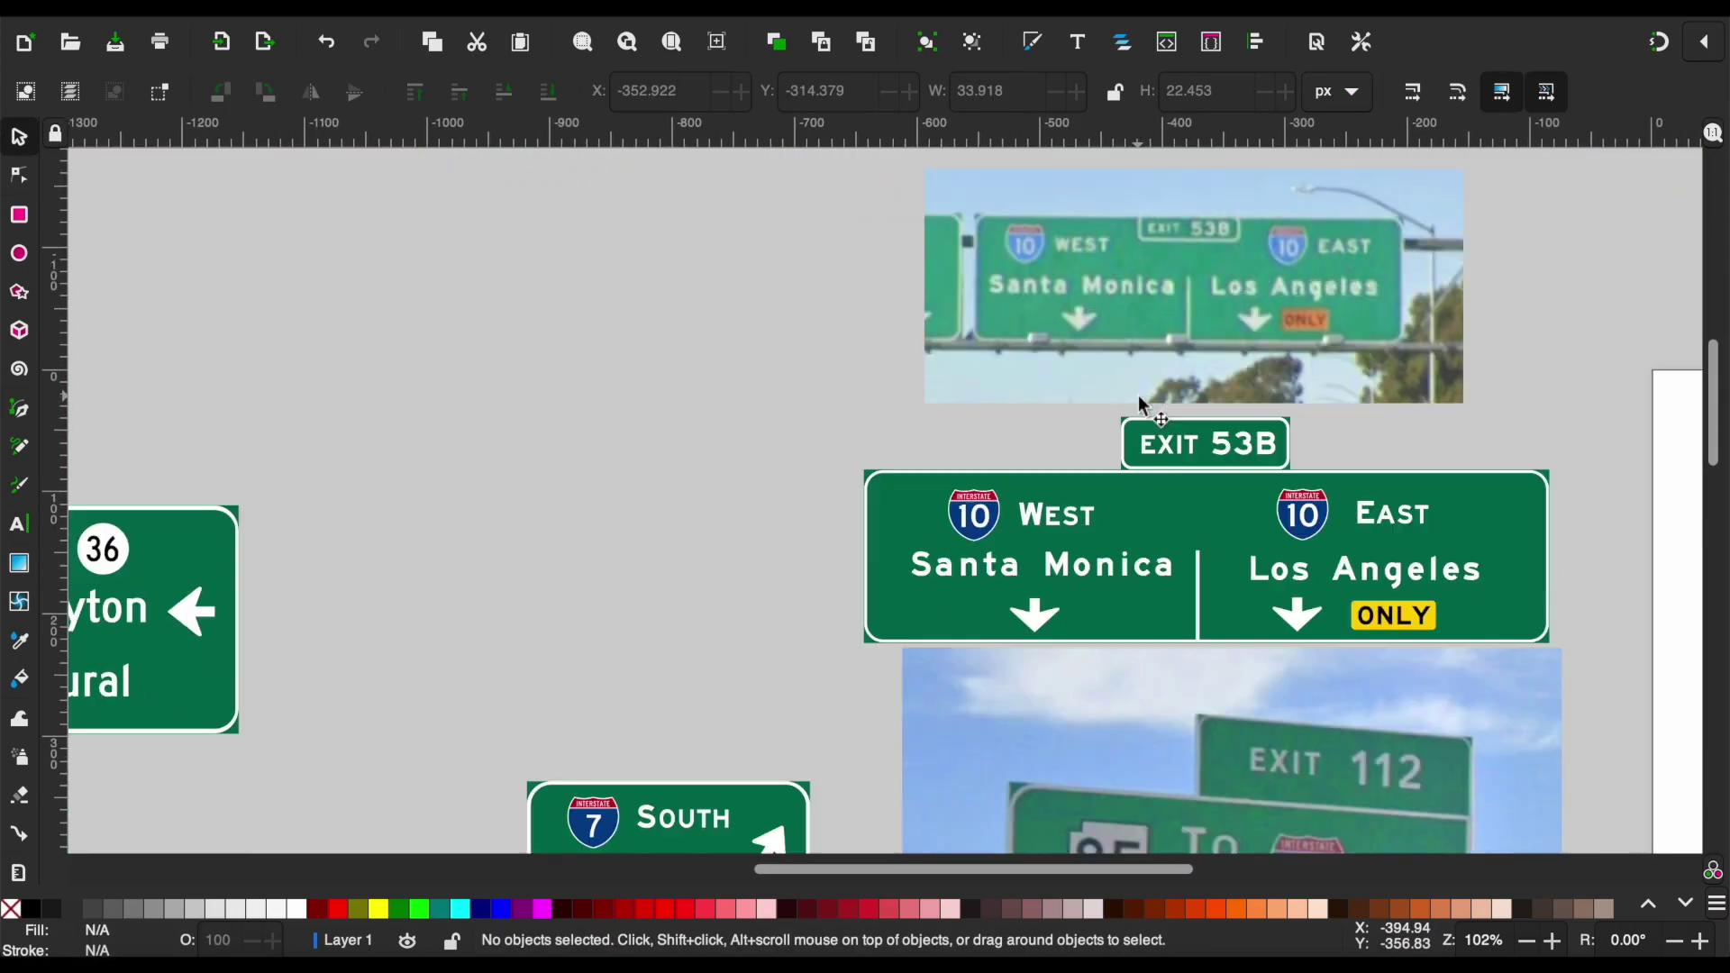
scroll(1138, 396, down, 3)
Copy the diagonal up-right arrow from the 7 South sign onto the Exit 14 sign.
click(816, 707)
key(ctrl+c)
scroll(991, 541, up, 10)
scroll(991, 541, left, 5)
key(ctrl+v)
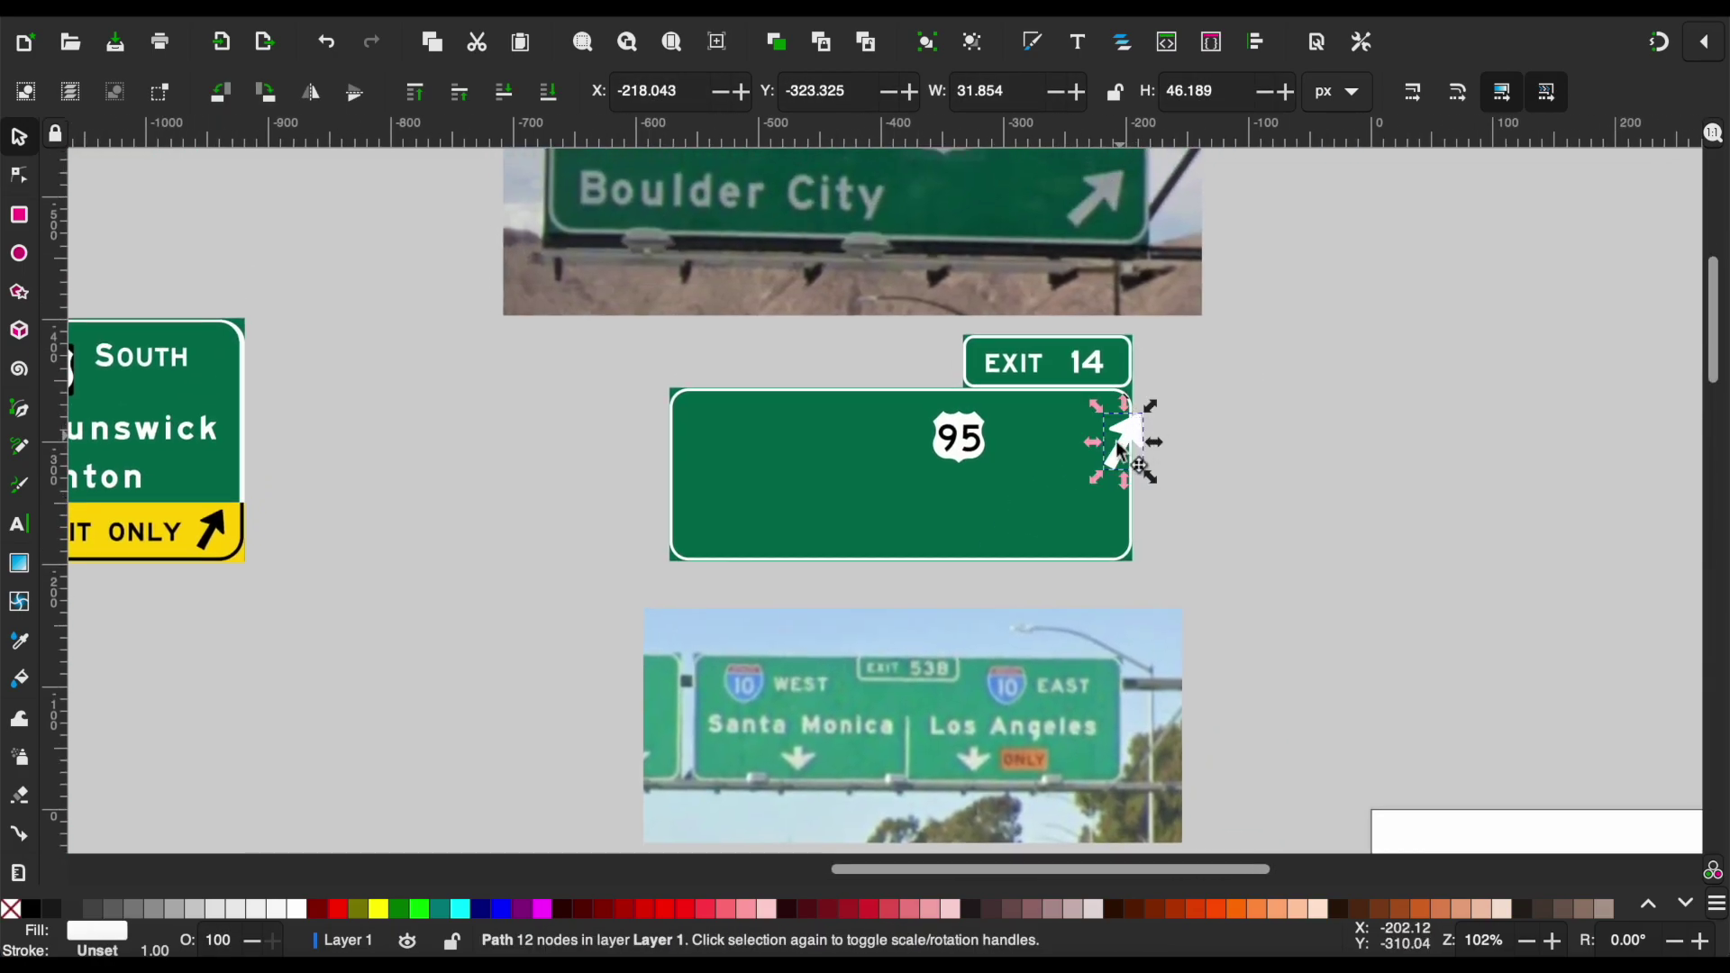
click(1235, 470)
scroll(1235, 470, down, 2)
scroll(991, 541, down, 4)
Move the SOUTH label beside the 95 shield.
click(637, 823)
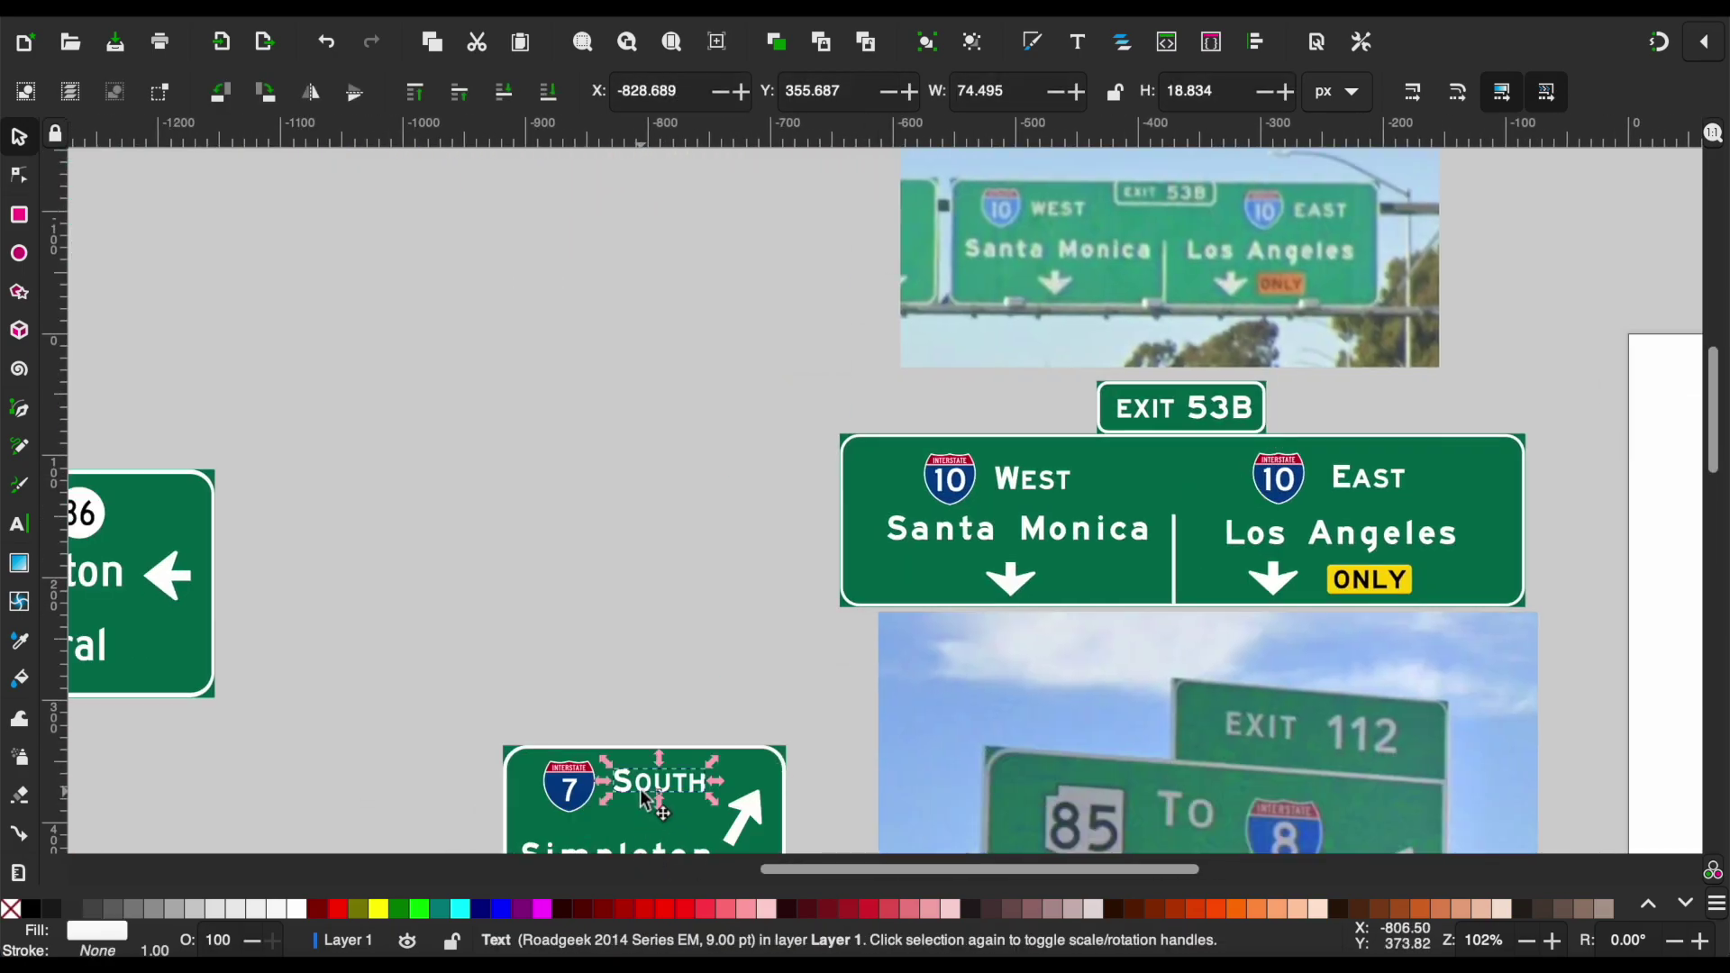
scroll(1025, 556, up, 8)
drag(971, 681, 972, 603)
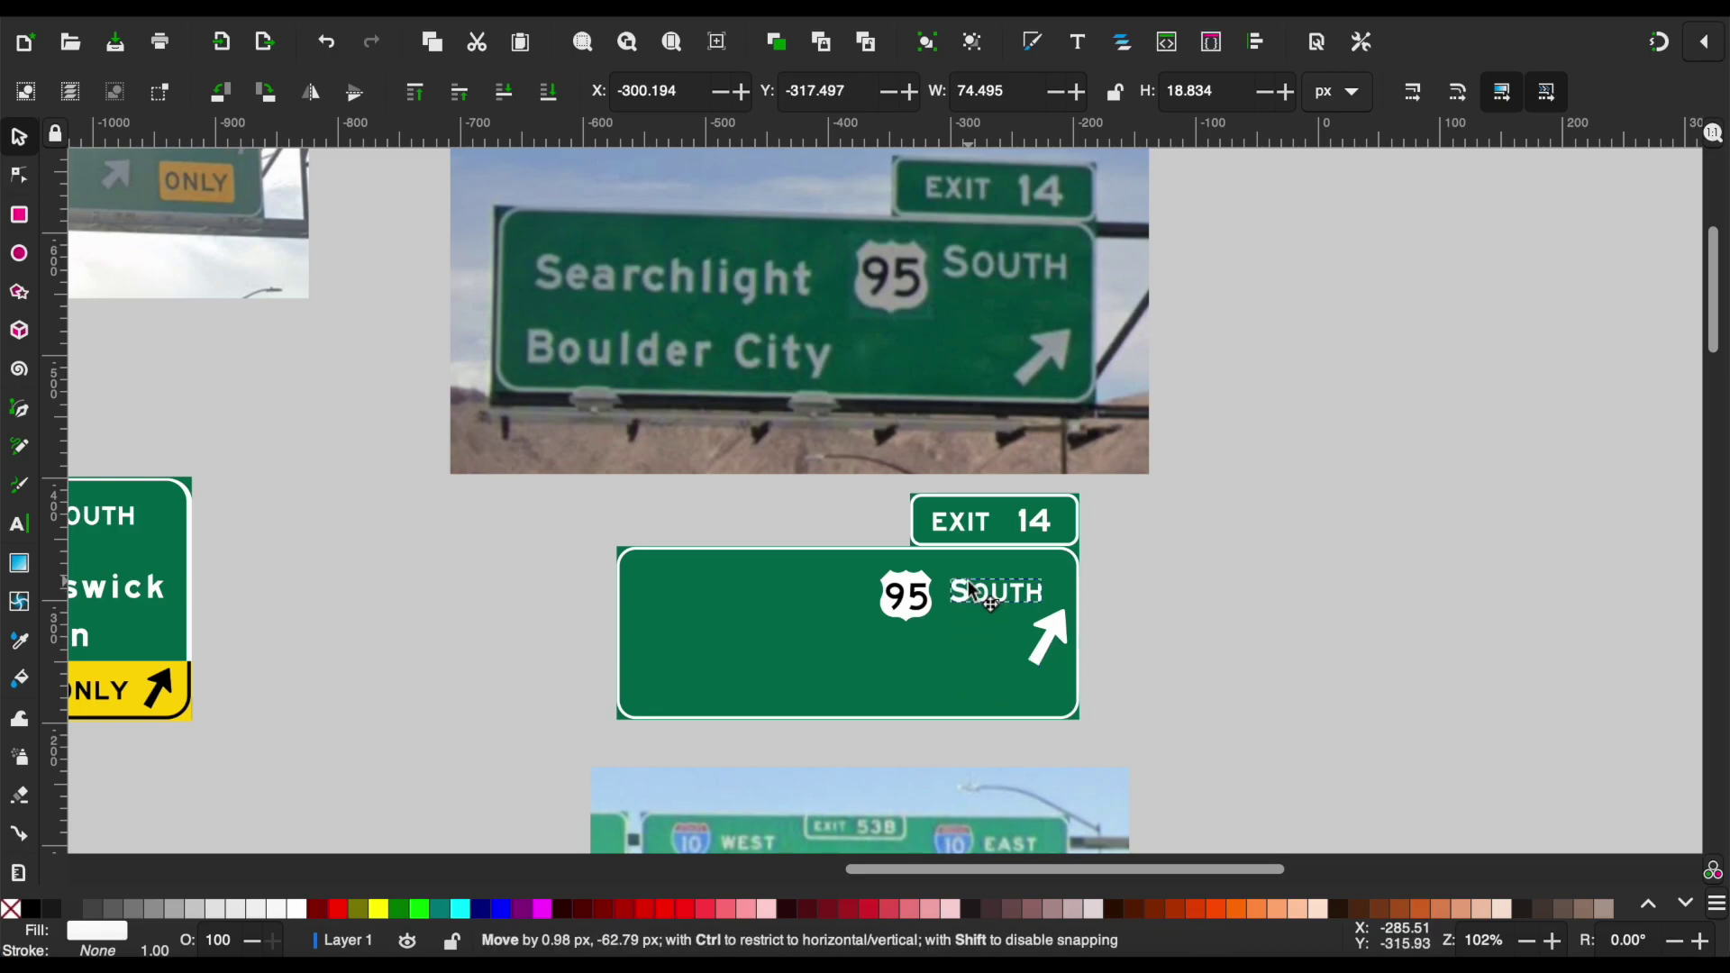
click(1207, 570)
scroll(1203, 620, down, 3)
ctrl+scroll(1202, 620, down, 2)
Copy the Simpleton place name onto the 95 South sign.
click(824, 699)
key(ctrl+c)
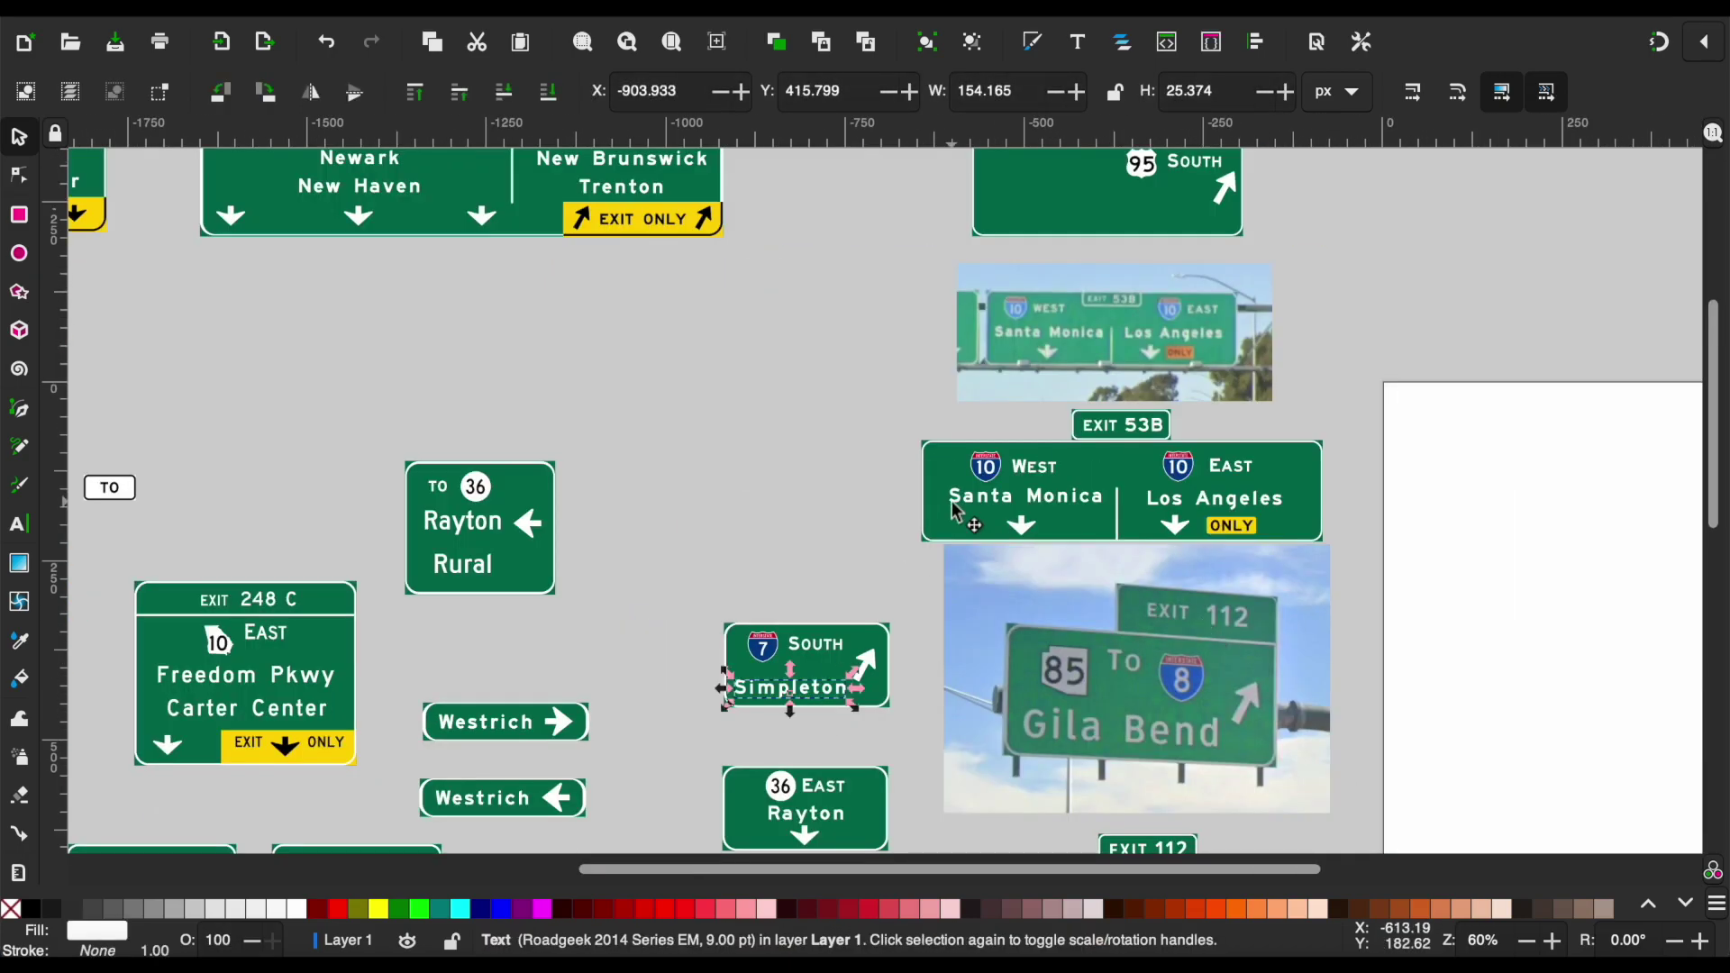
scroll(901, 541, up, 3)
key(ctrl+v)
ctrl+scroll(969, 365, up, 3)
Retype it as Searchlight / Boulder City on two lines and move it up into place.
key(t)
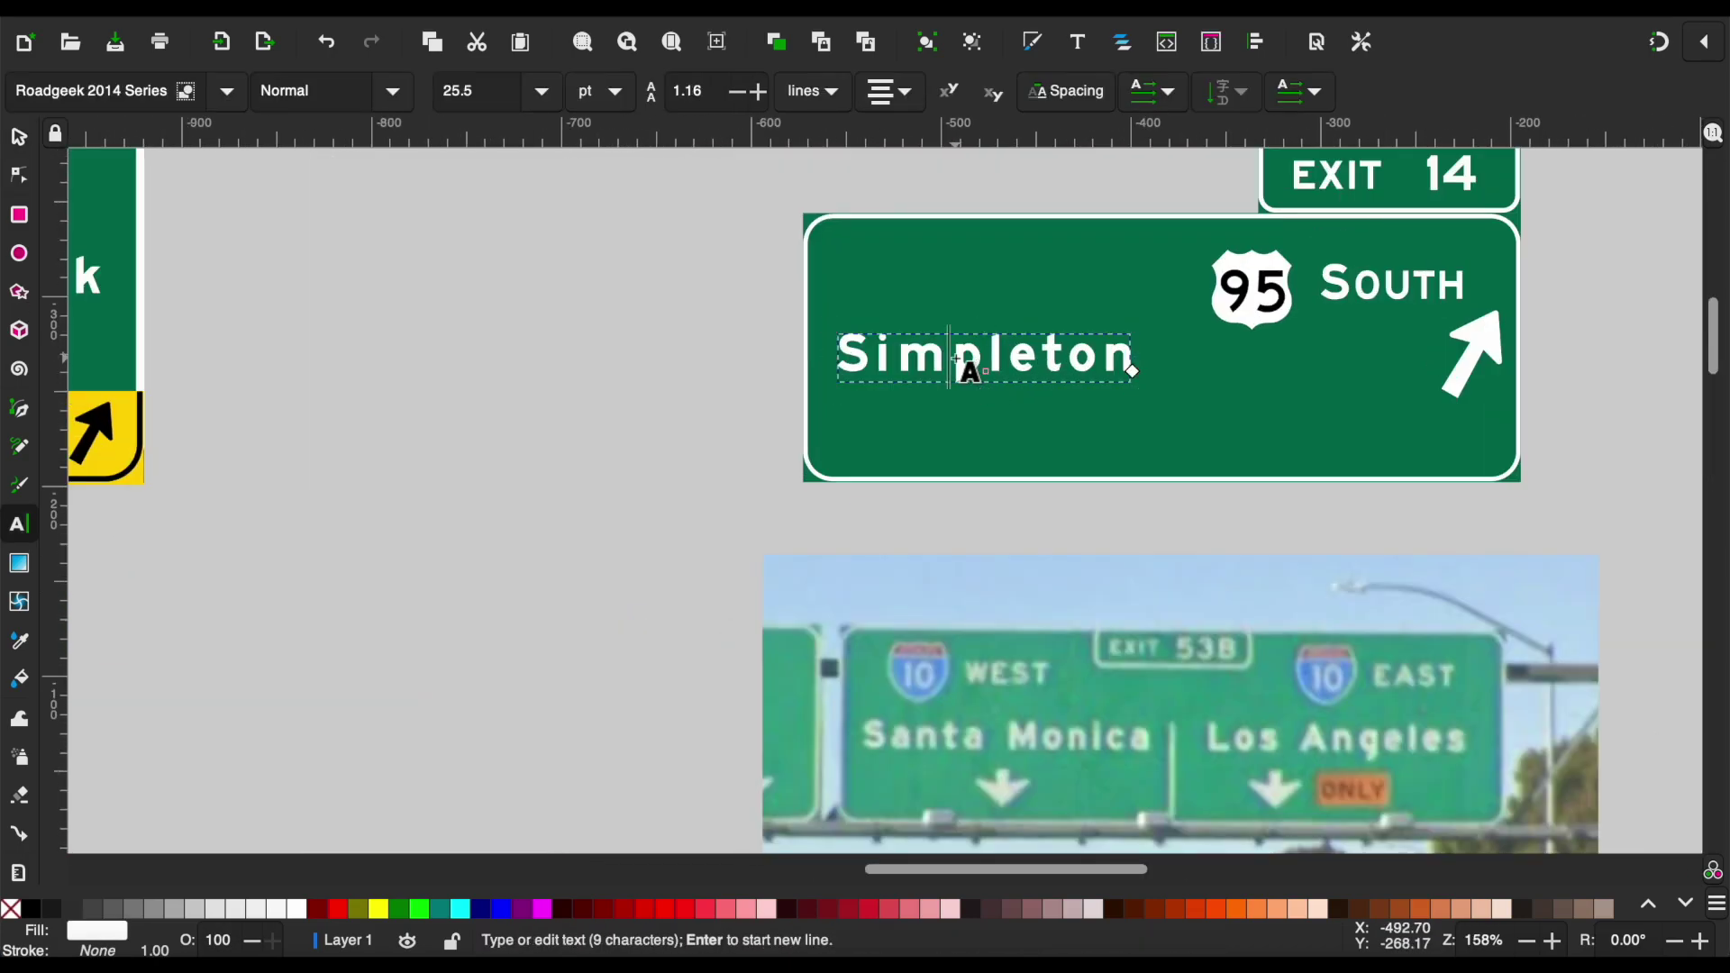
scroll(958, 358, up, 5)
scroll(958, 358, right, 2)
scroll(958, 359, up, 2)
text(Search)
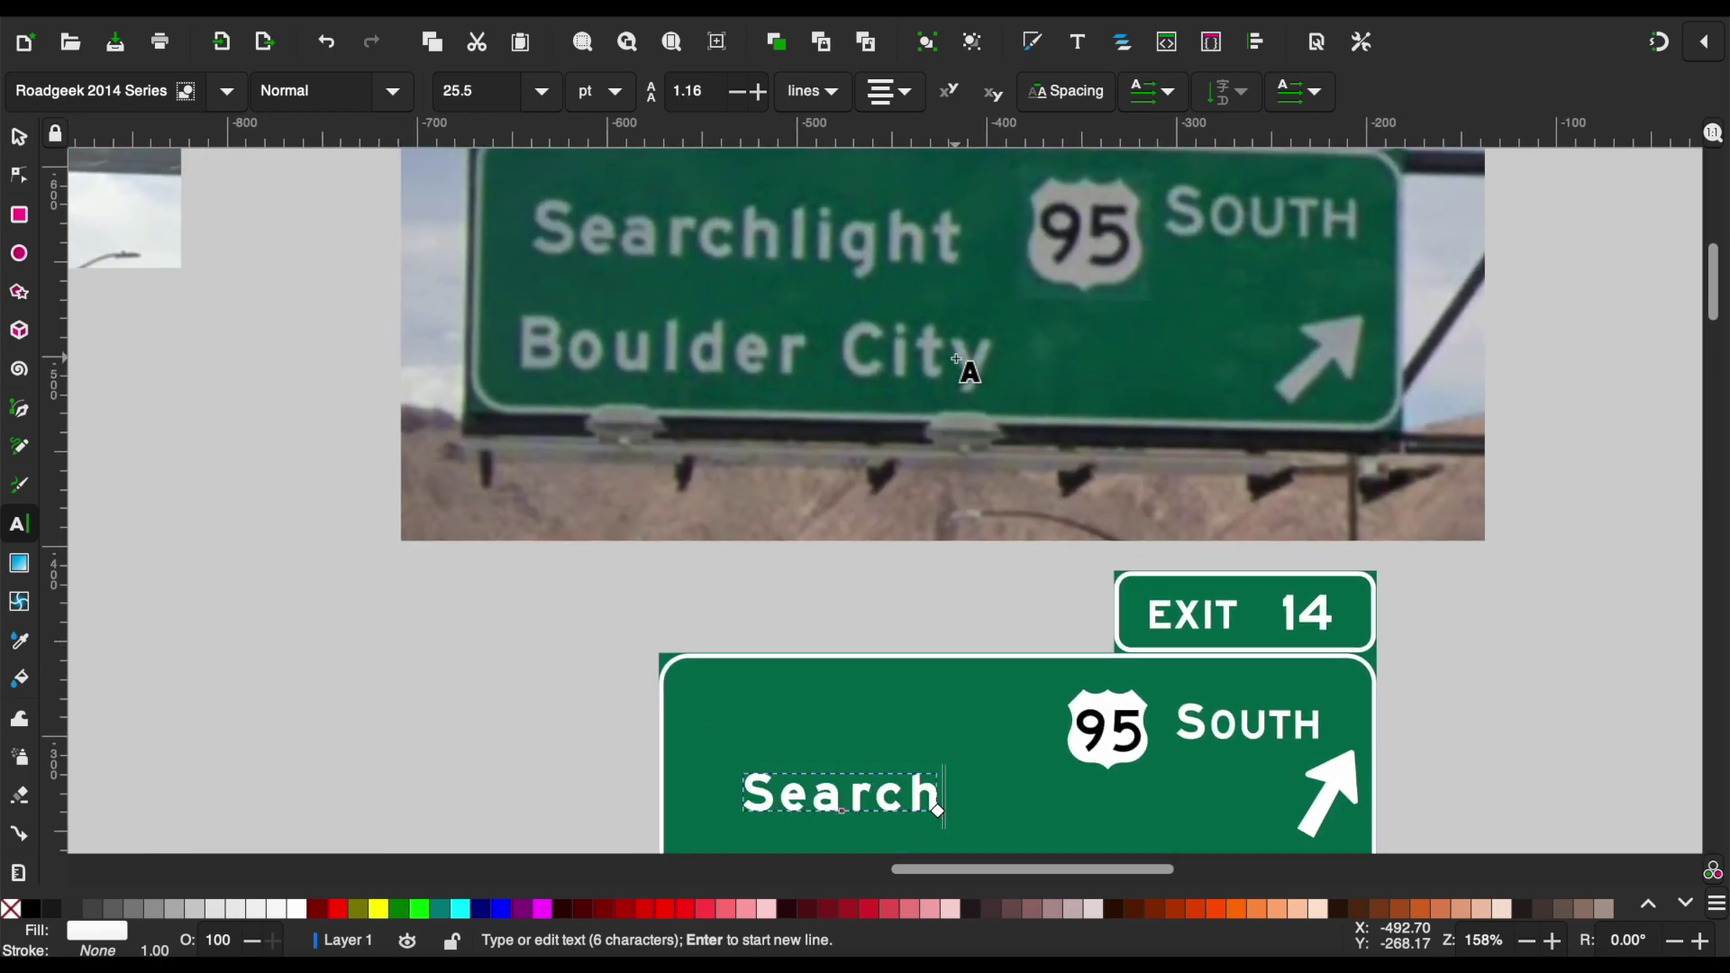
text(light)
key(Return)
text(Bould)
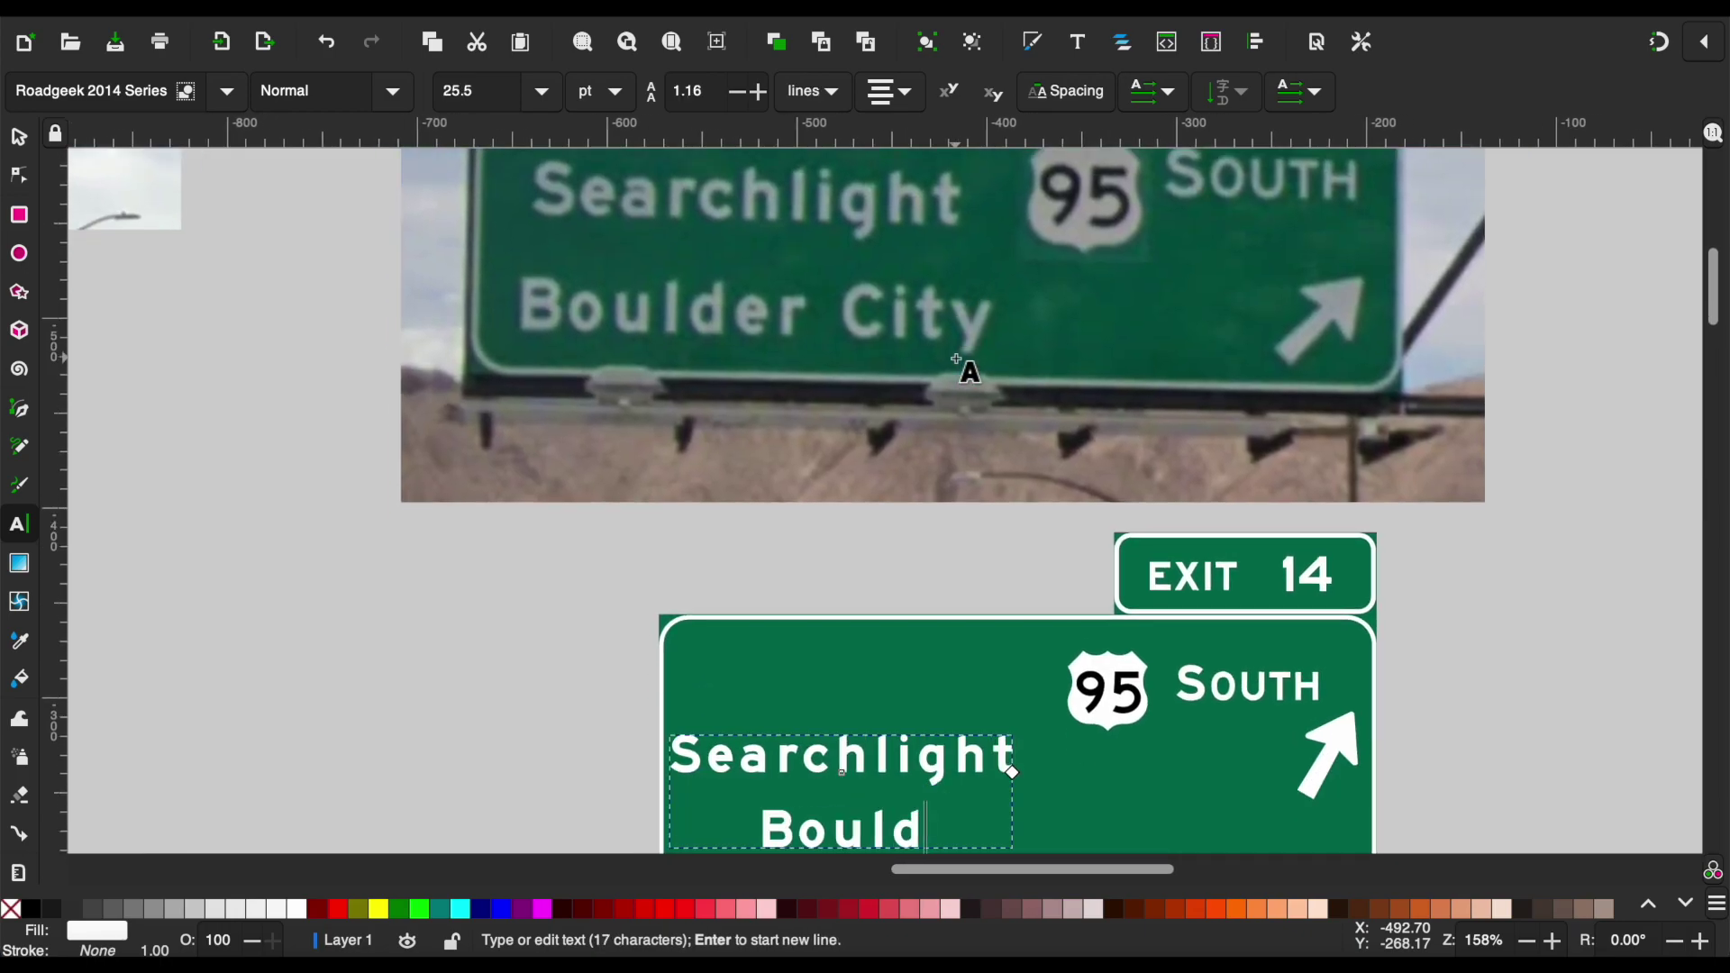
text(er City)
click(20, 138)
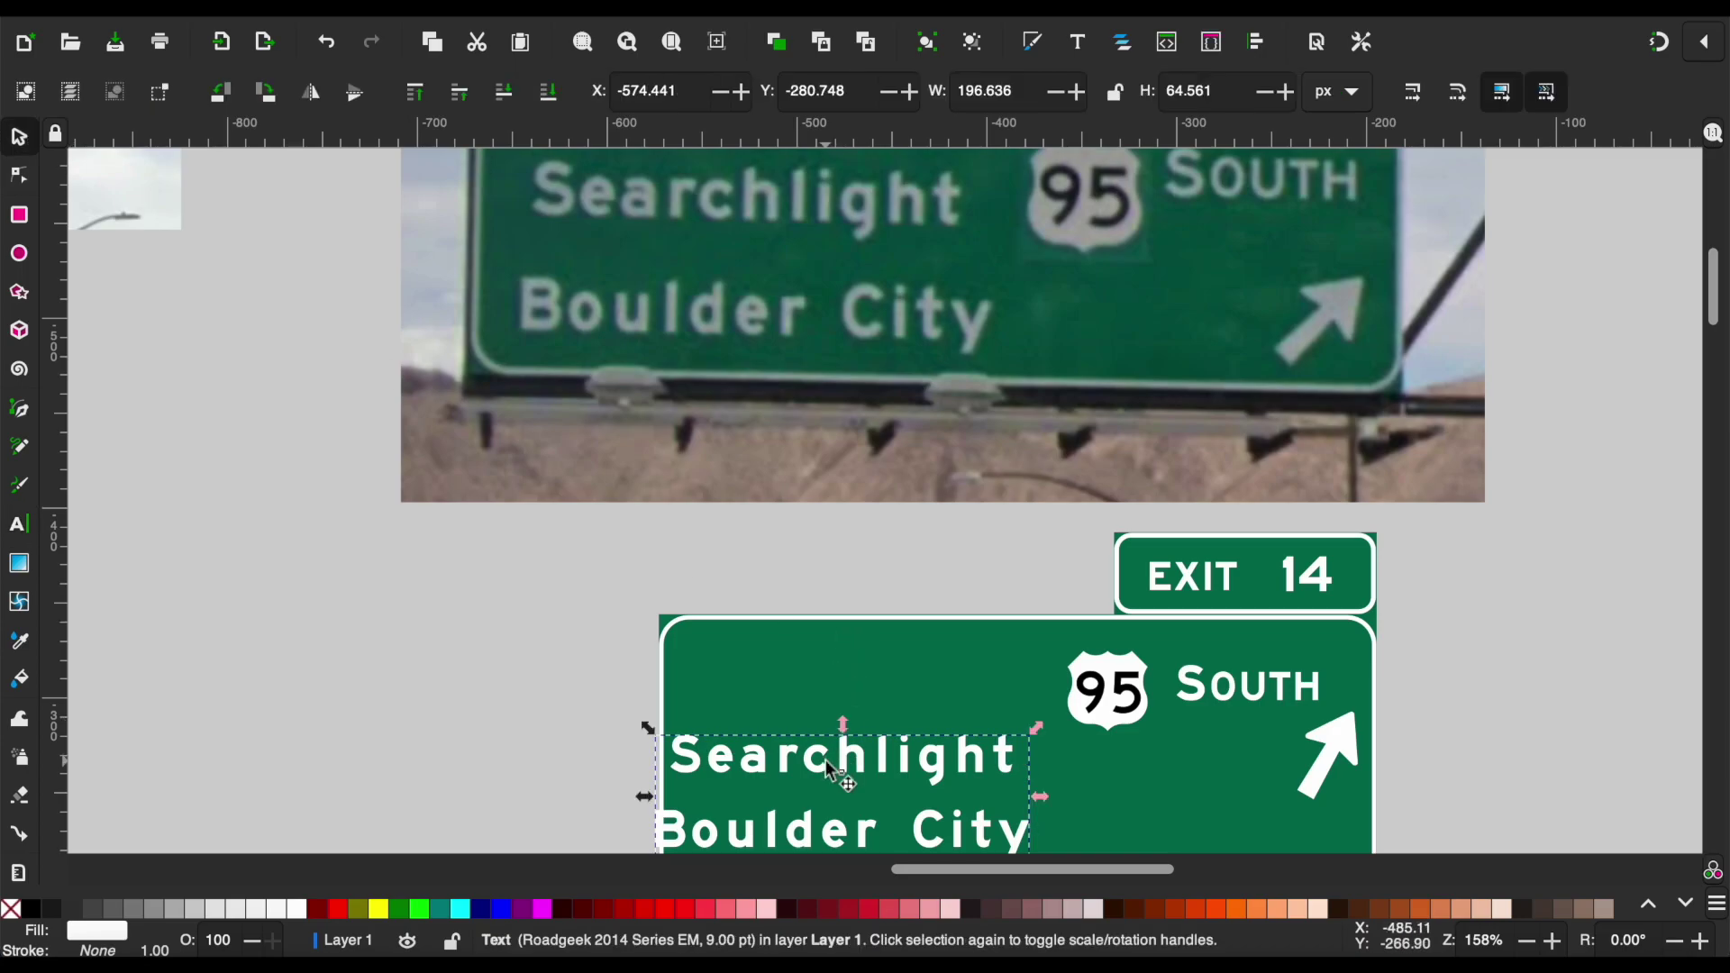
drag(842, 764, 870, 715)
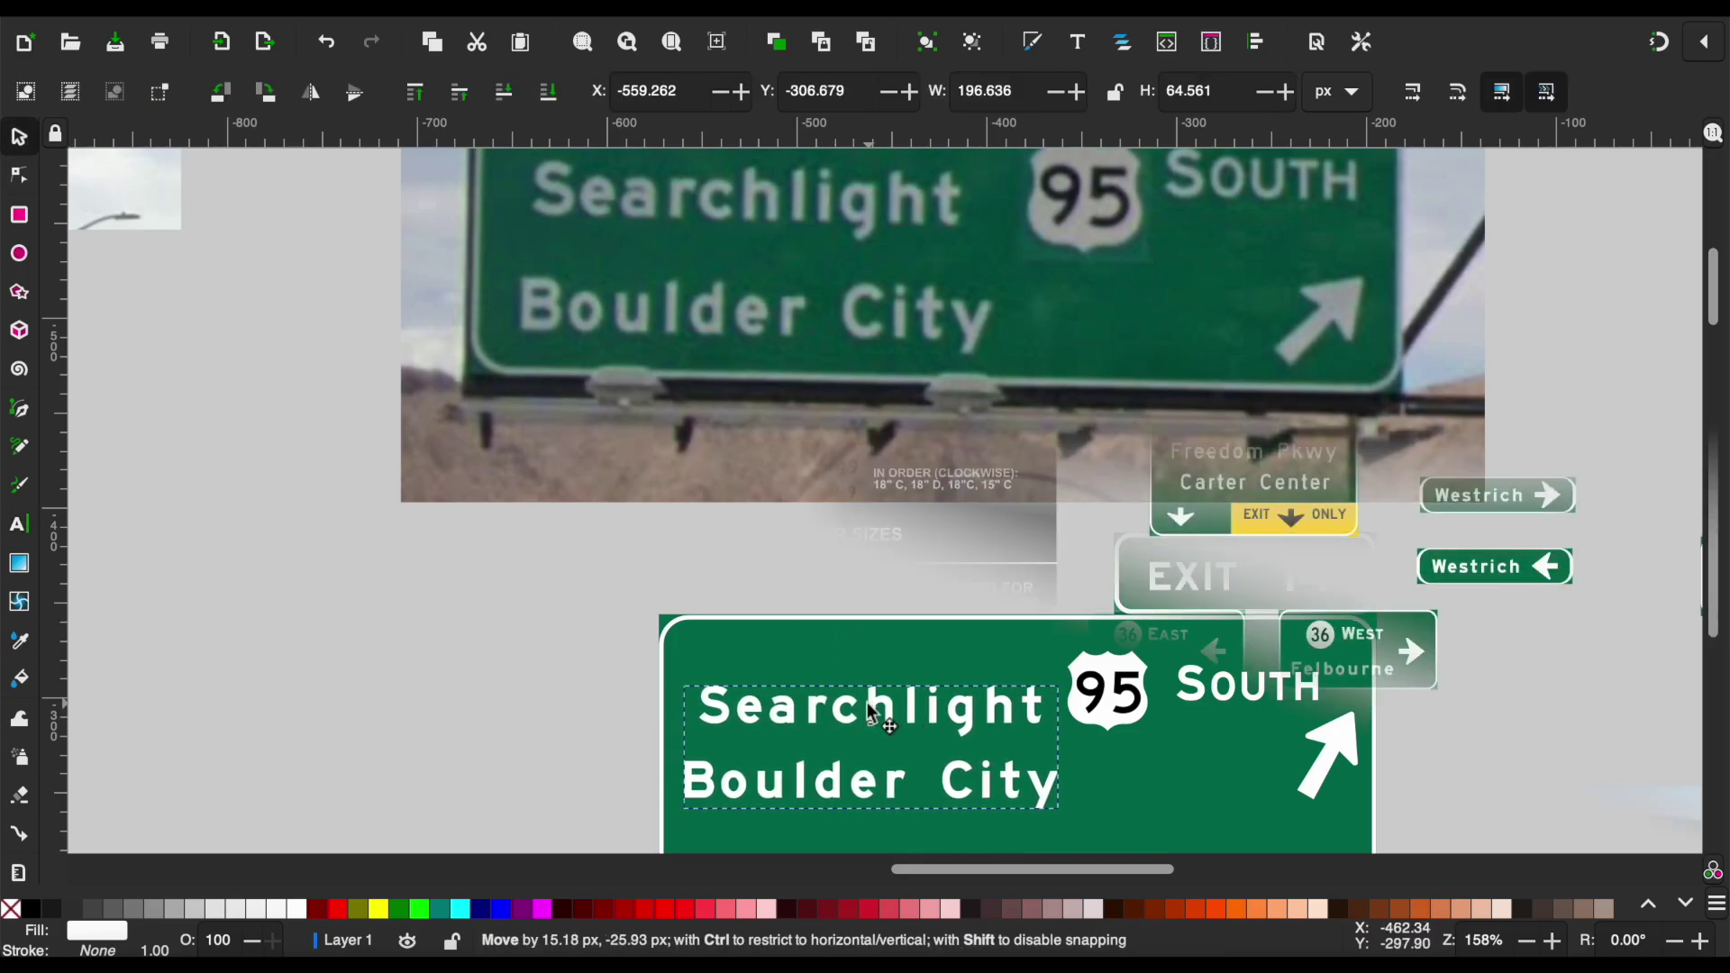
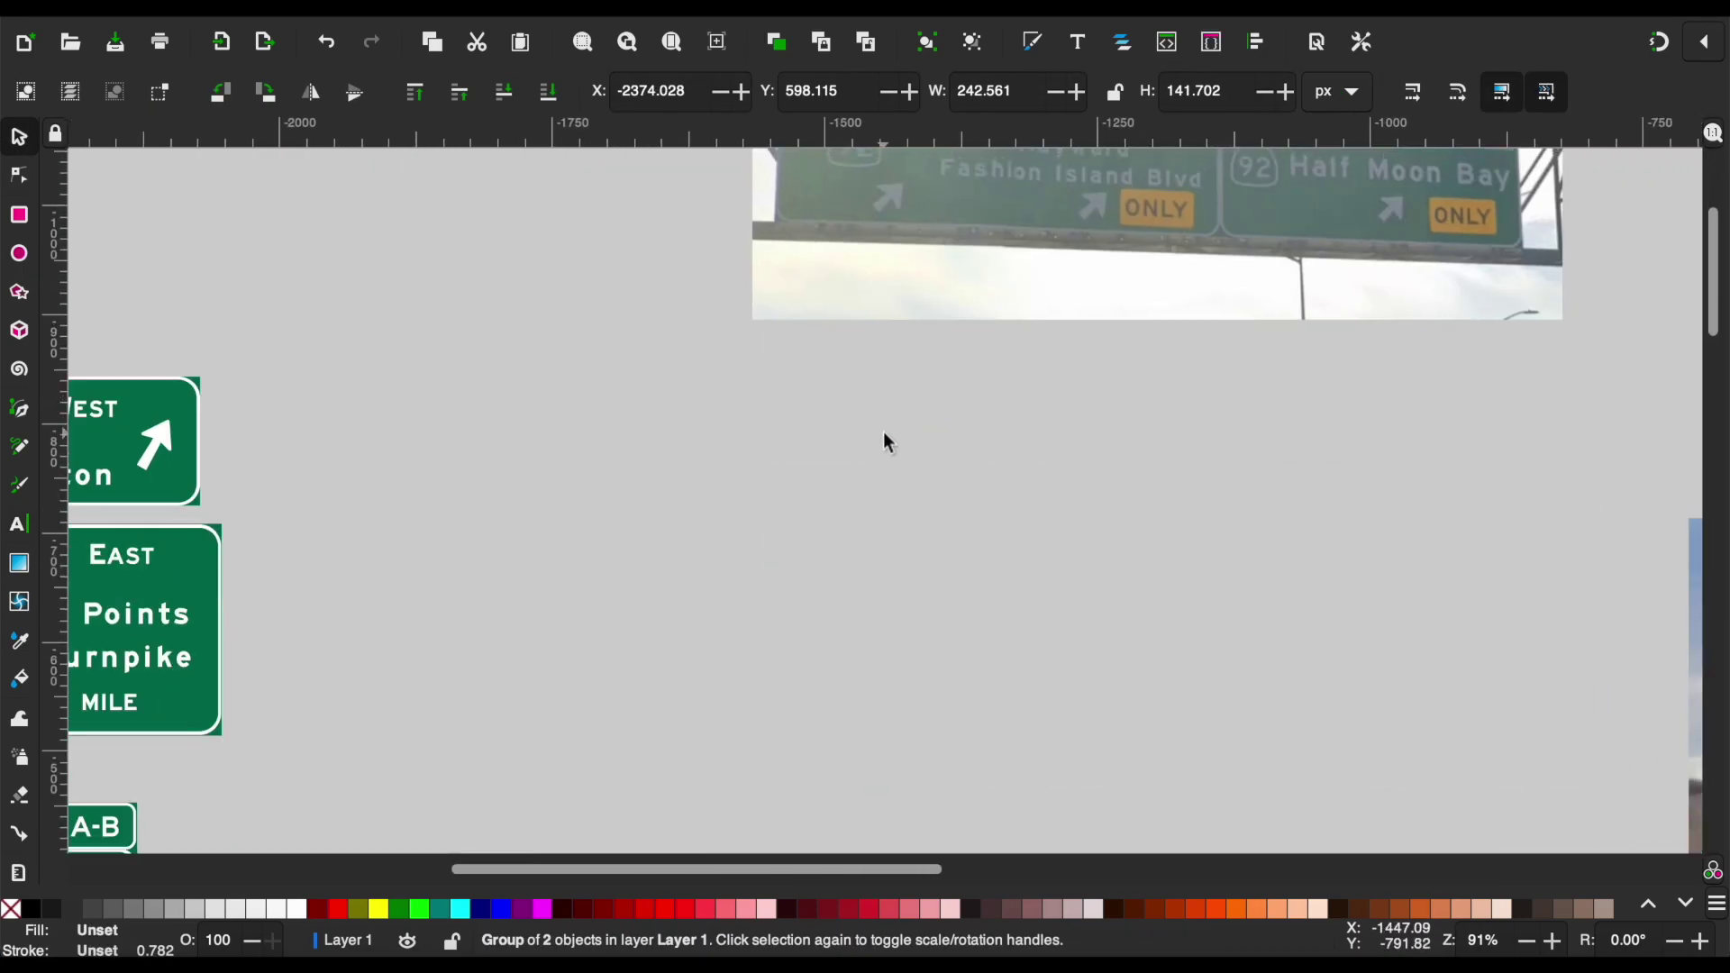
Move the green sign panel beneath the reference photo and widen it to about 687 px.
mouse_move(915, 439)
mouse_down()
mouse_move(933, 323)
mouse_move(927, 339)
mouse_up()
mouse_move(1050, 306)
mouse_down()
mouse_move(1537, 315)
mouse_move(1419, 467)
mouse_up()
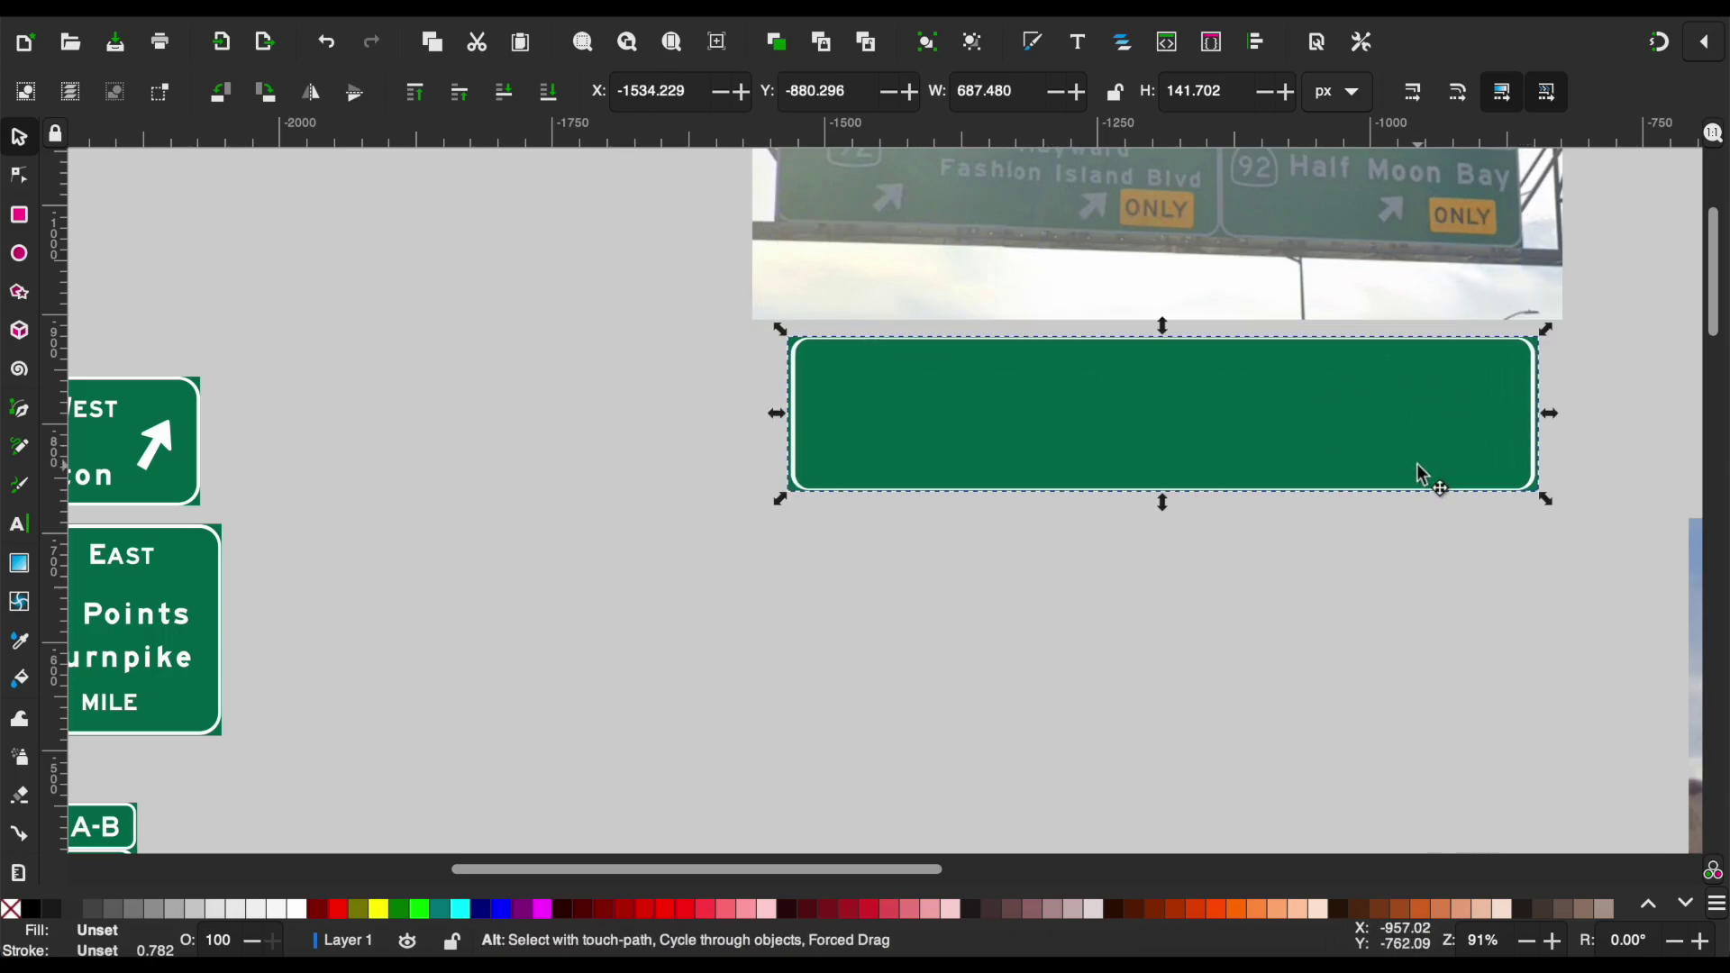
scroll(1595, 440, up, 3)
Stretch the white border rectangle's right and left edges to fit the widened panel.
click(1512, 414)
scroll(1269, 383, up, 3)
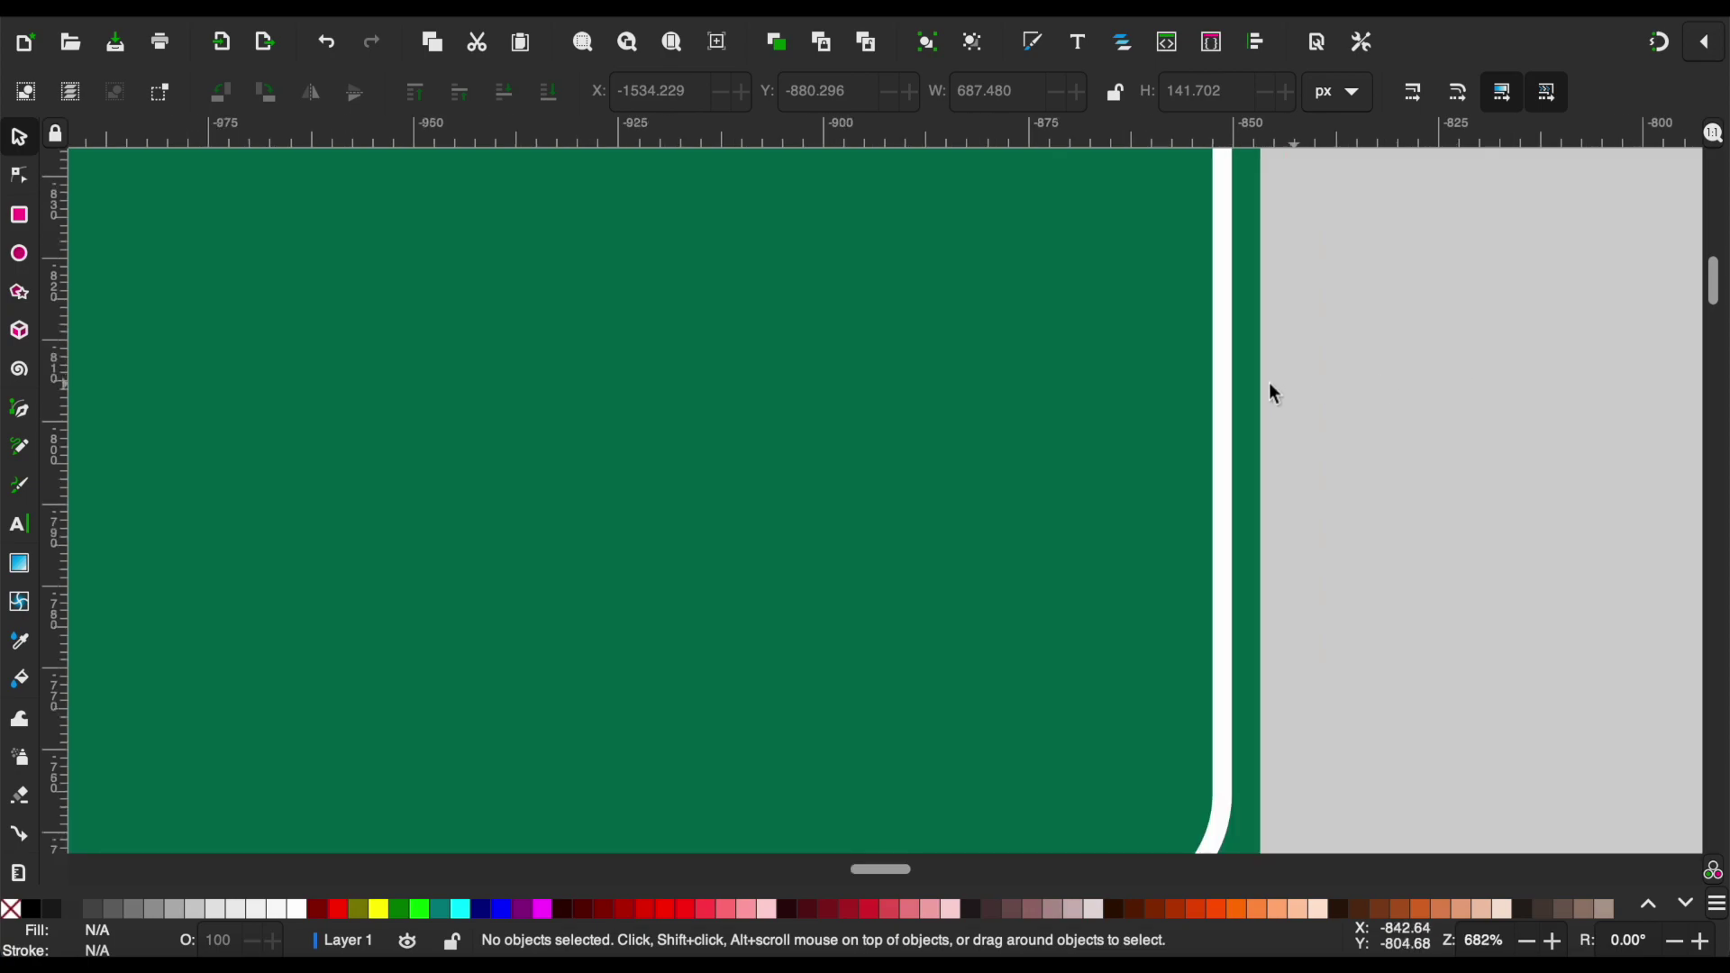
click(1246, 334)
drag(1245, 336, 1270, 339)
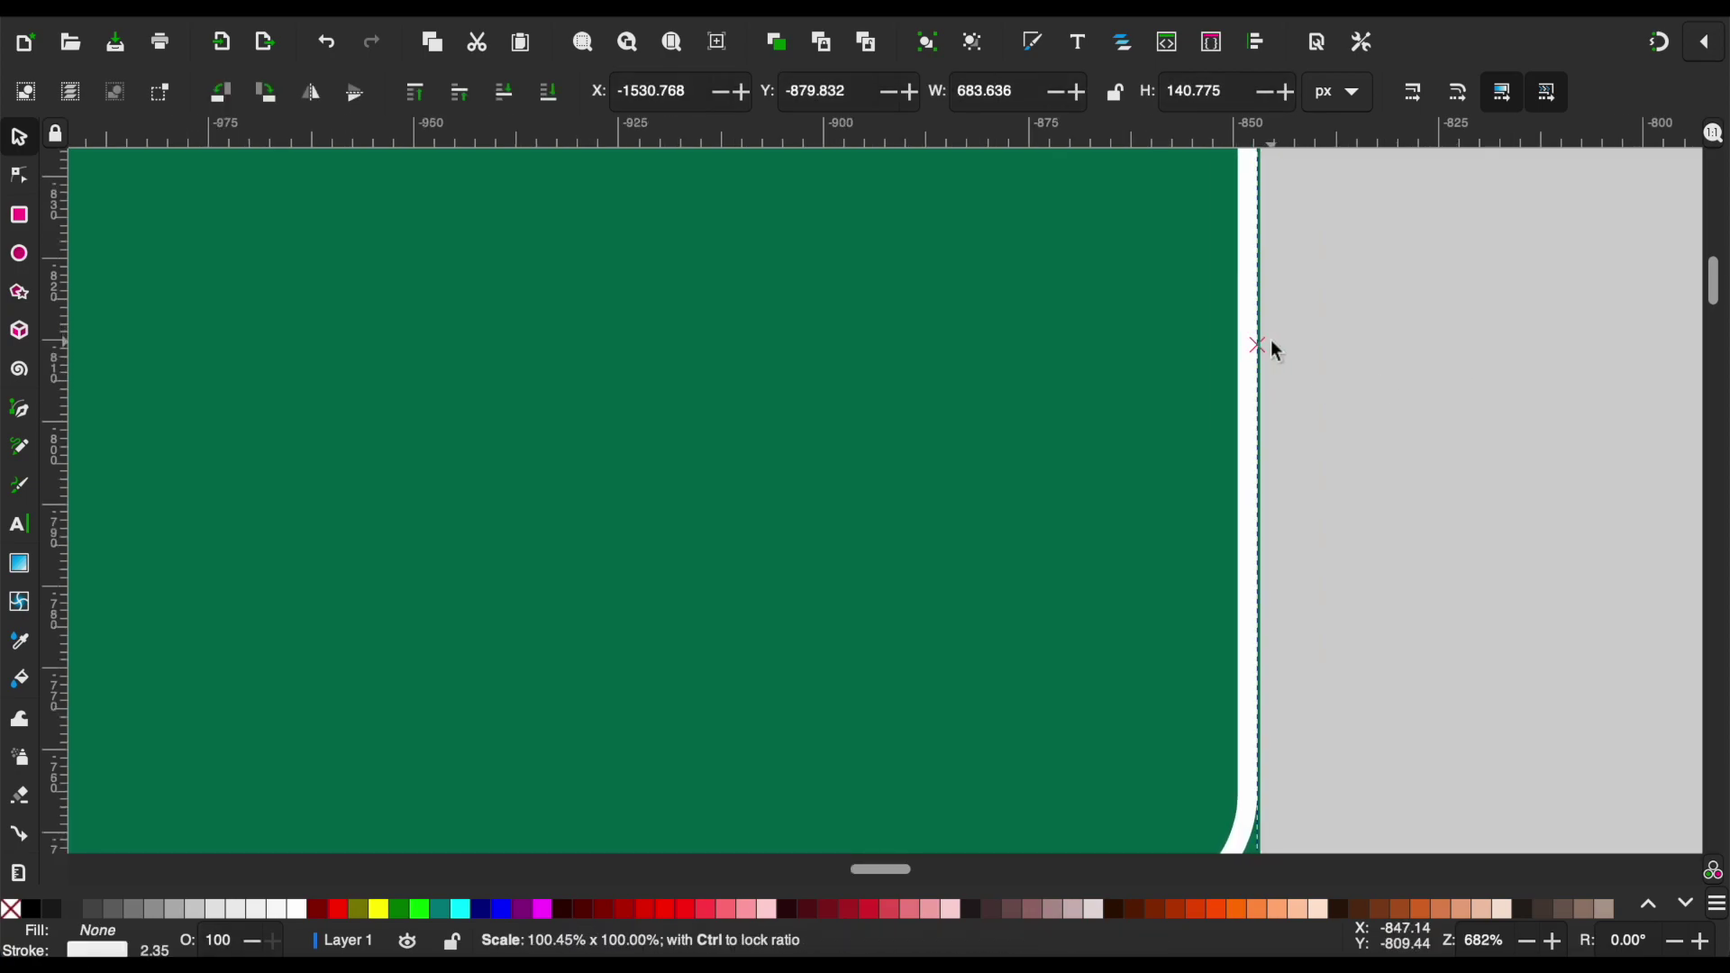
scroll(826, 328, left, 10)
scroll(826, 328, left, 4)
scroll(826, 328, left, 6)
drag(977, 424, 957, 428)
click(819, 462)
scroll(818, 462, down, 2)
scroll(819, 462, down, 2)
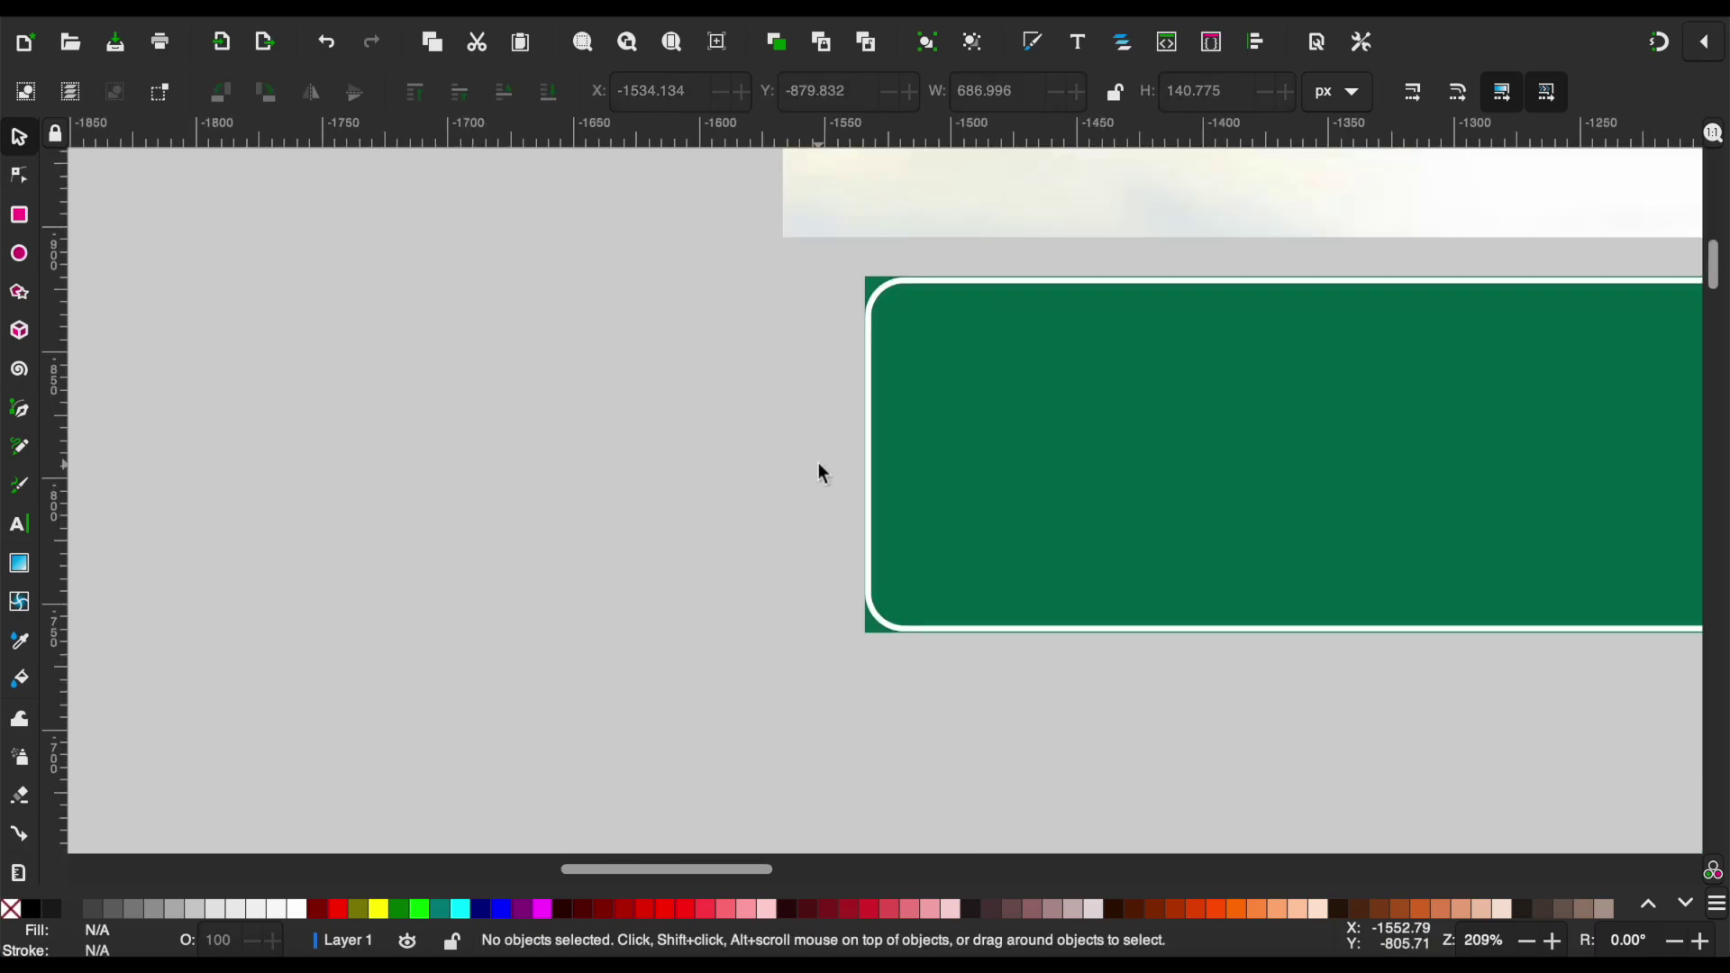
scroll(783, 633, down, 2)
scroll(783, 633, down, 1)
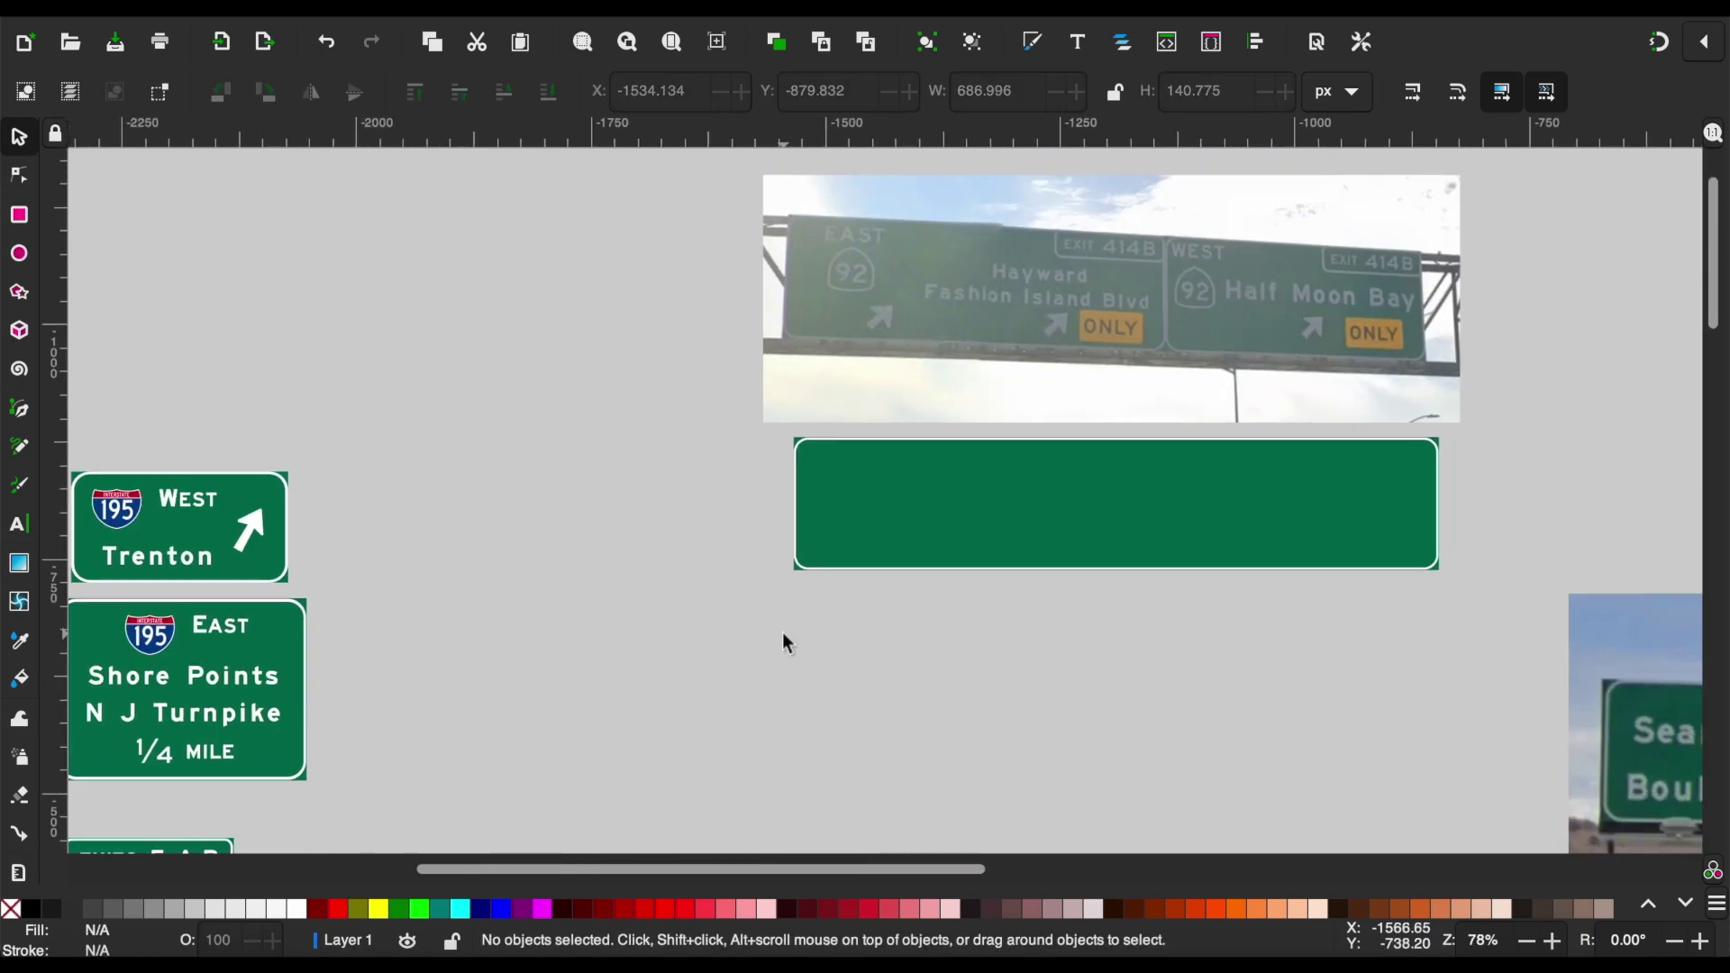
scroll(782, 632, down, 5)
scroll(783, 632, left, 5)
scroll(782, 632, down, 10)
Copy the EXIT 123 tab and place the copy on the panel's top-right corner.
drag(753, 370, 942, 426)
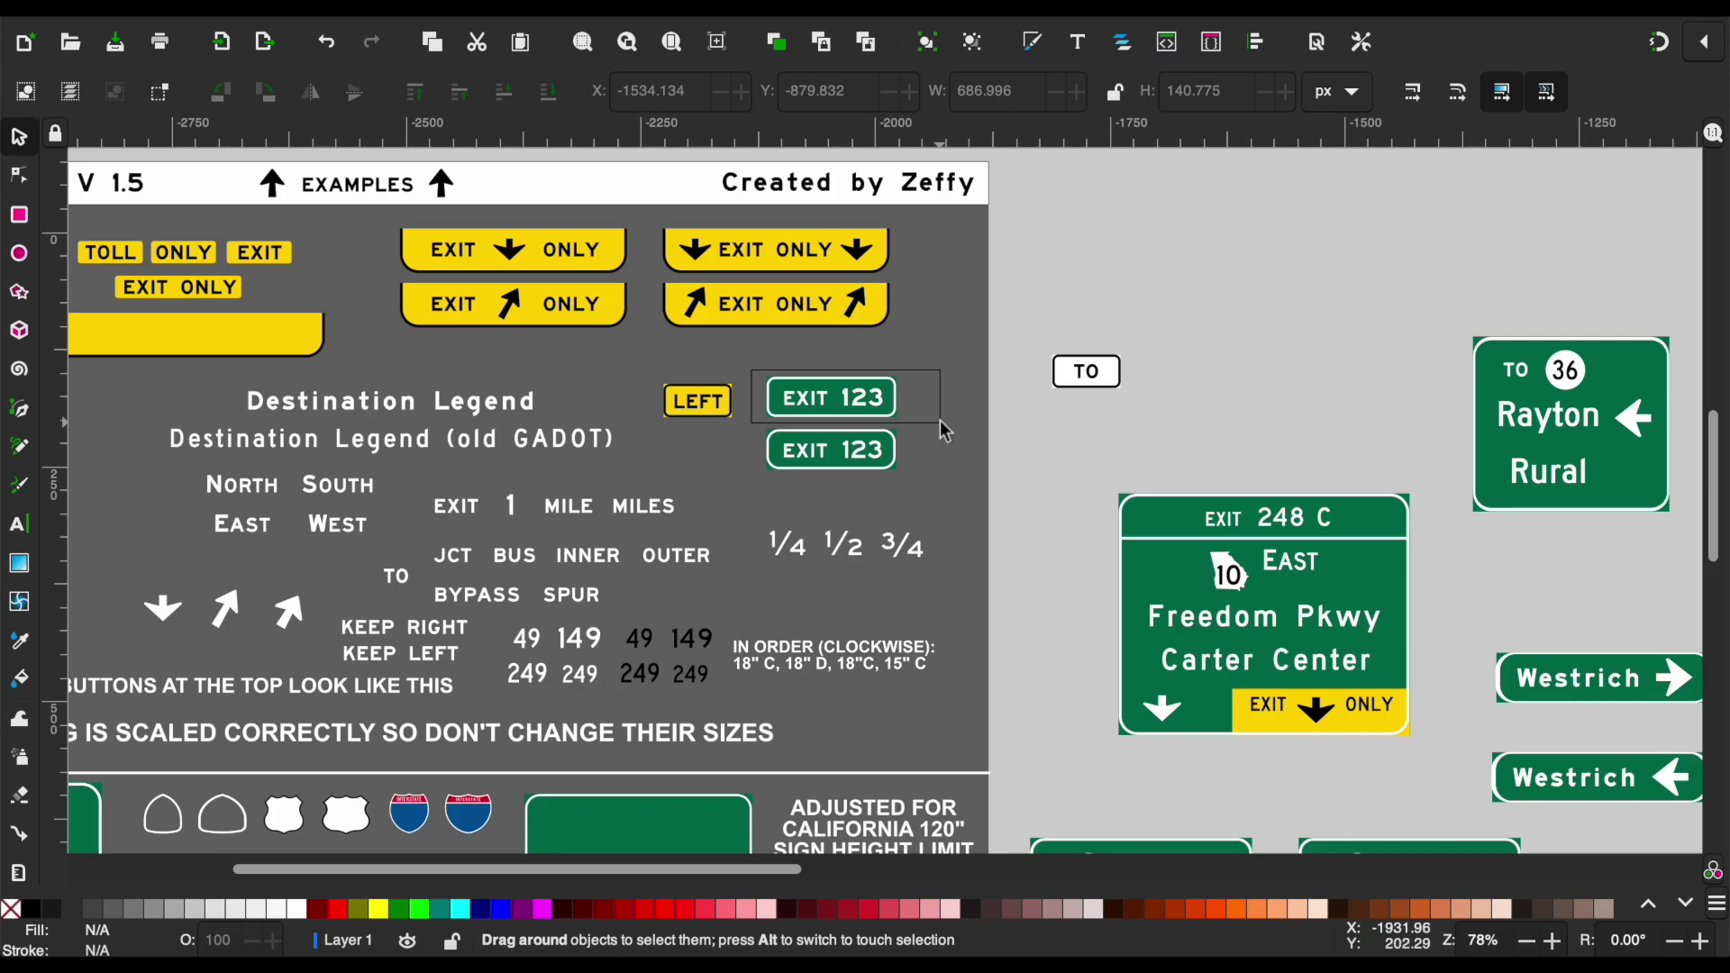
key(ctrl+c)
scroll(941, 428, up, 10)
scroll(941, 428, right, 10)
scroll(941, 428, up, 10)
scroll(942, 429, right, 5)
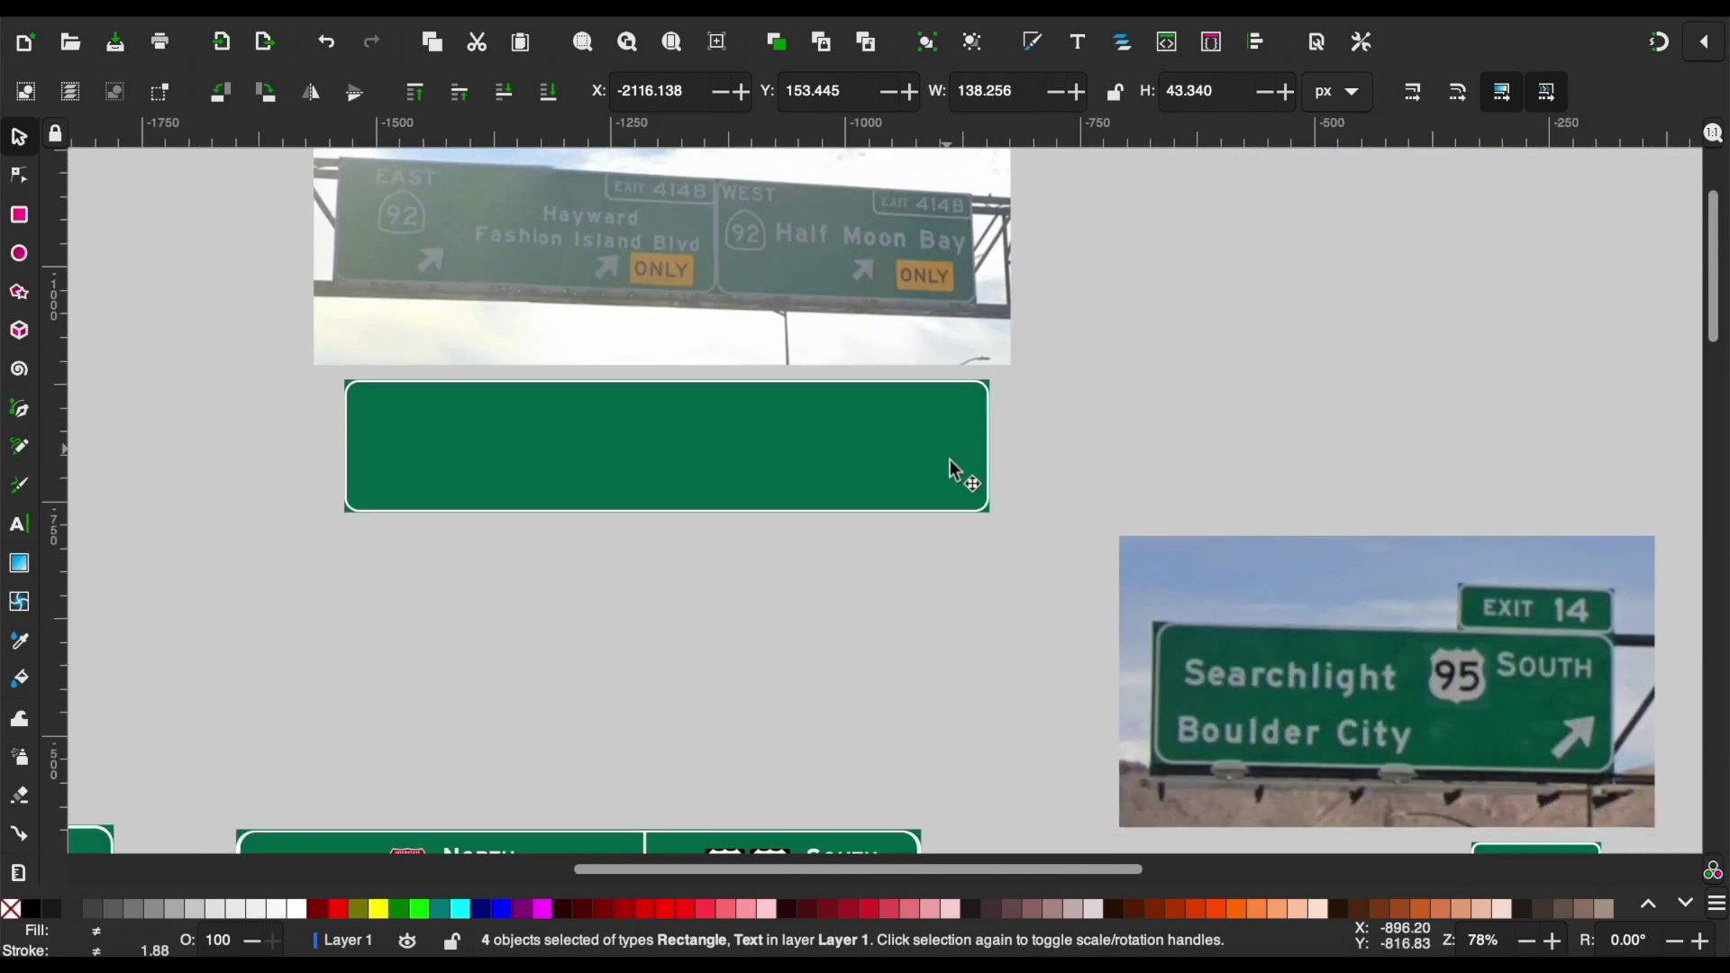
key(ctrl+v)
scroll(942, 433, up, 2)
scroll(946, 444, up, 1)
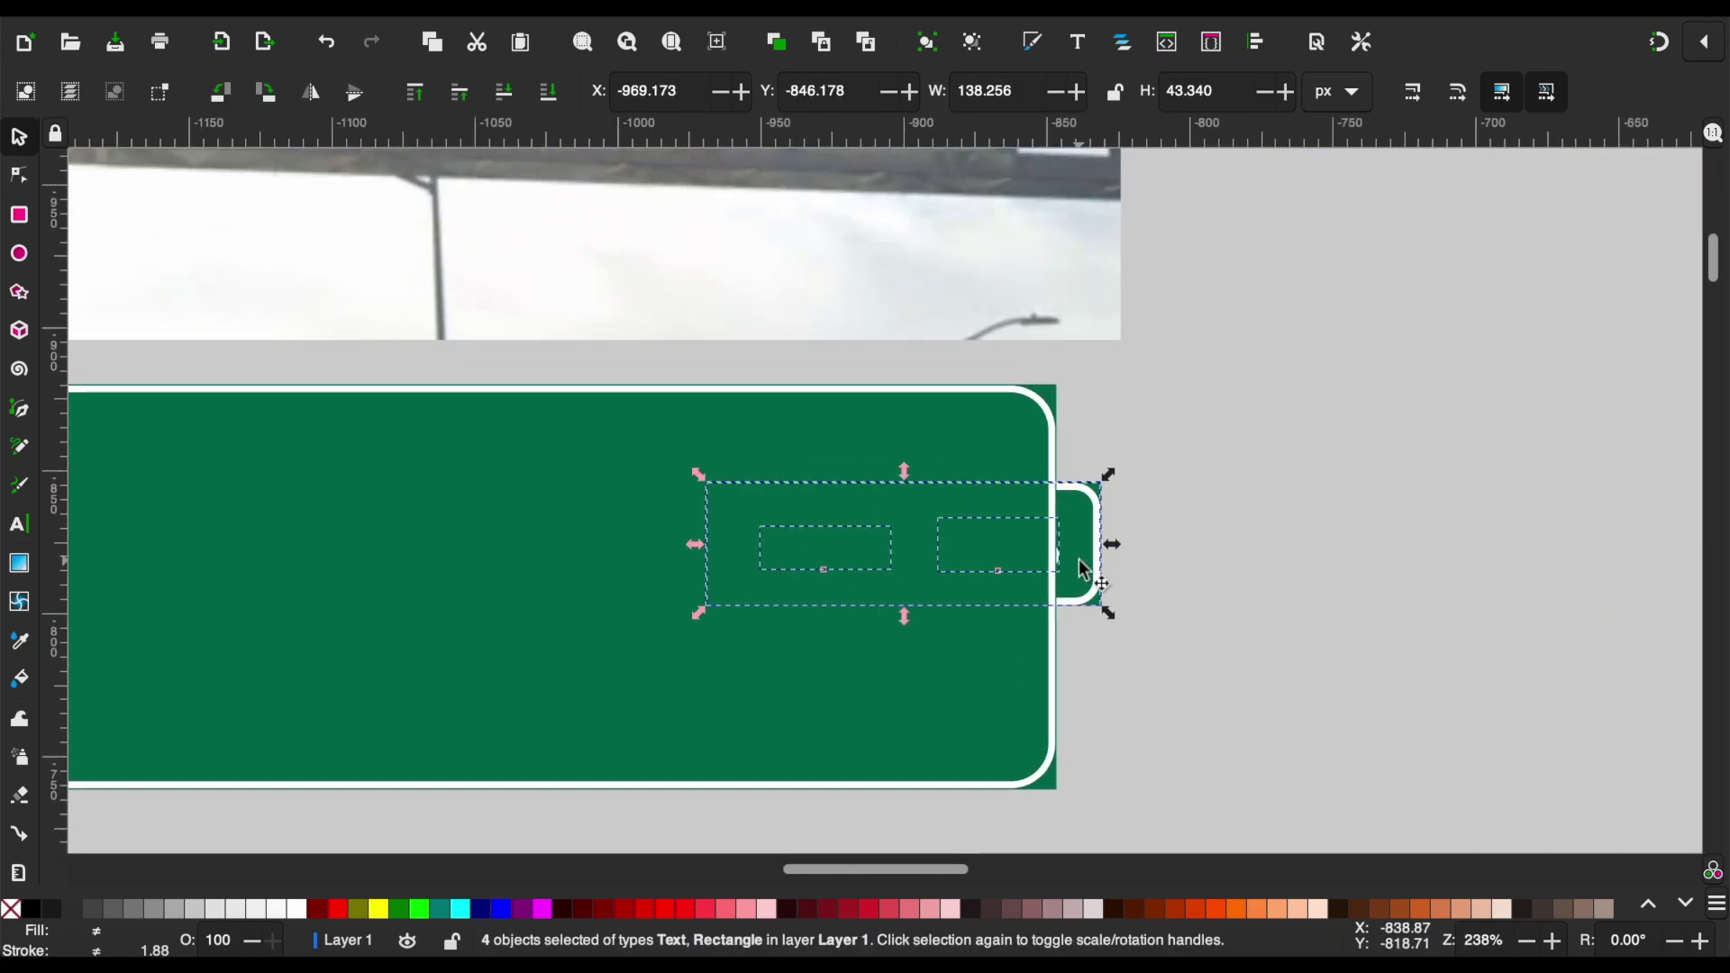
drag(1077, 554, 1009, 336)
scroll(1047, 337, up, 3)
scroll(1056, 532, up, 2)
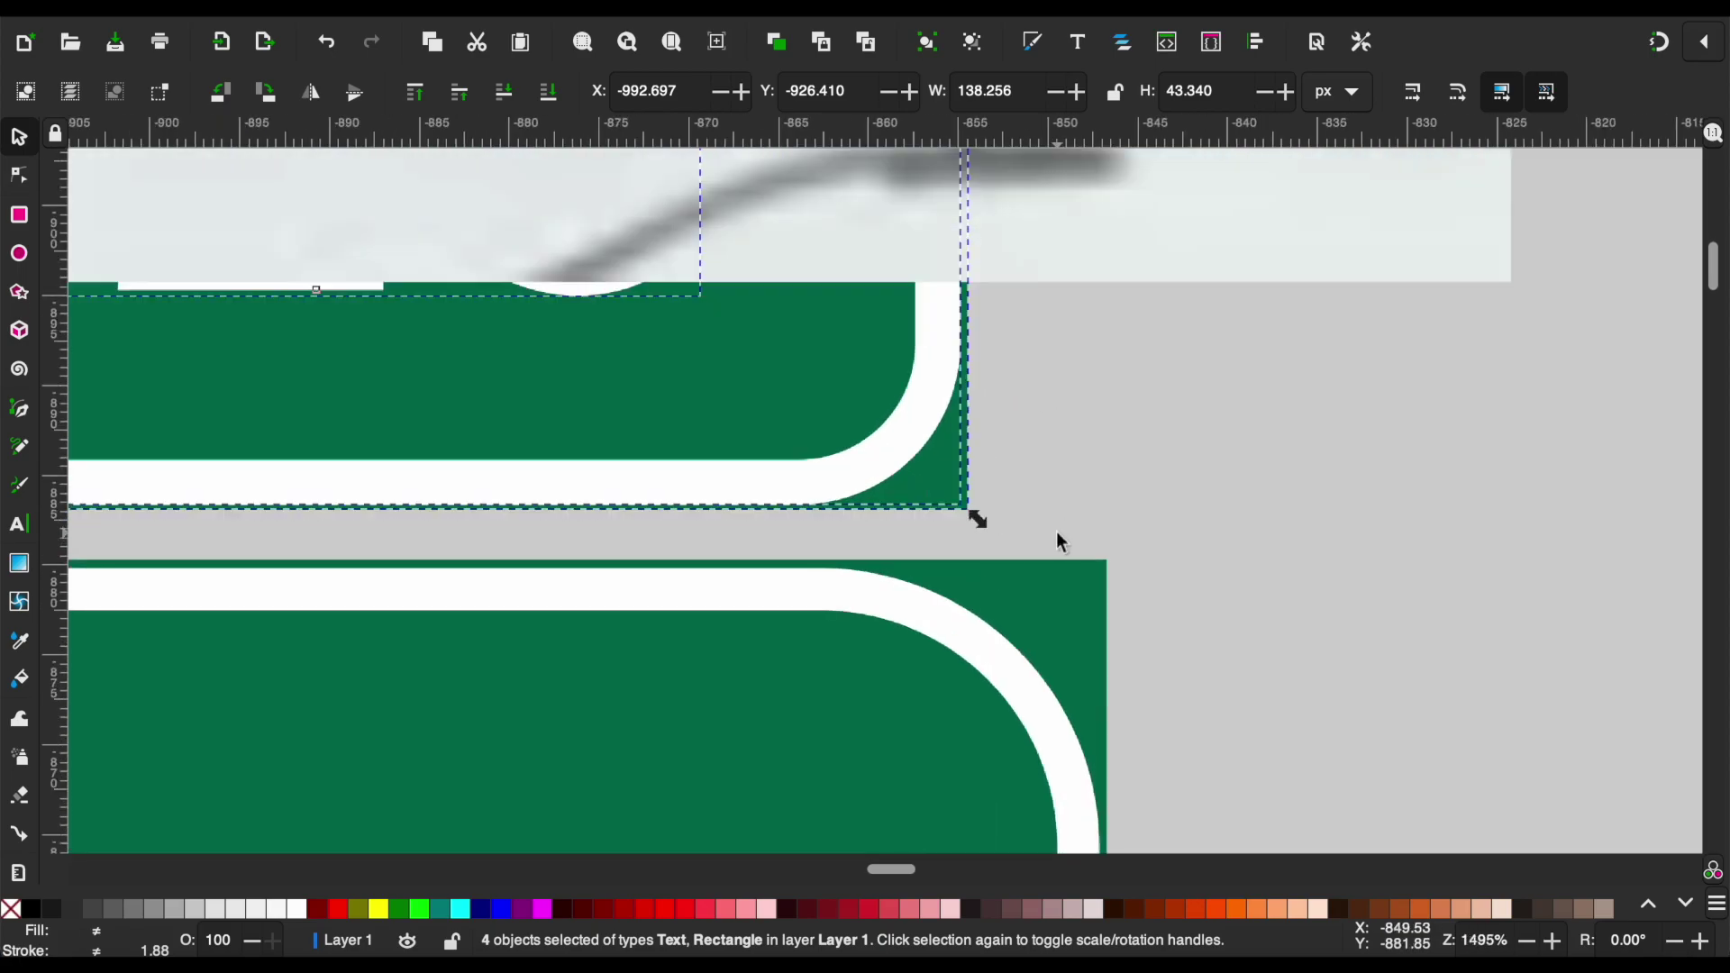
scroll(792, 419, up, 2)
drag(791, 419, 1032, 506)
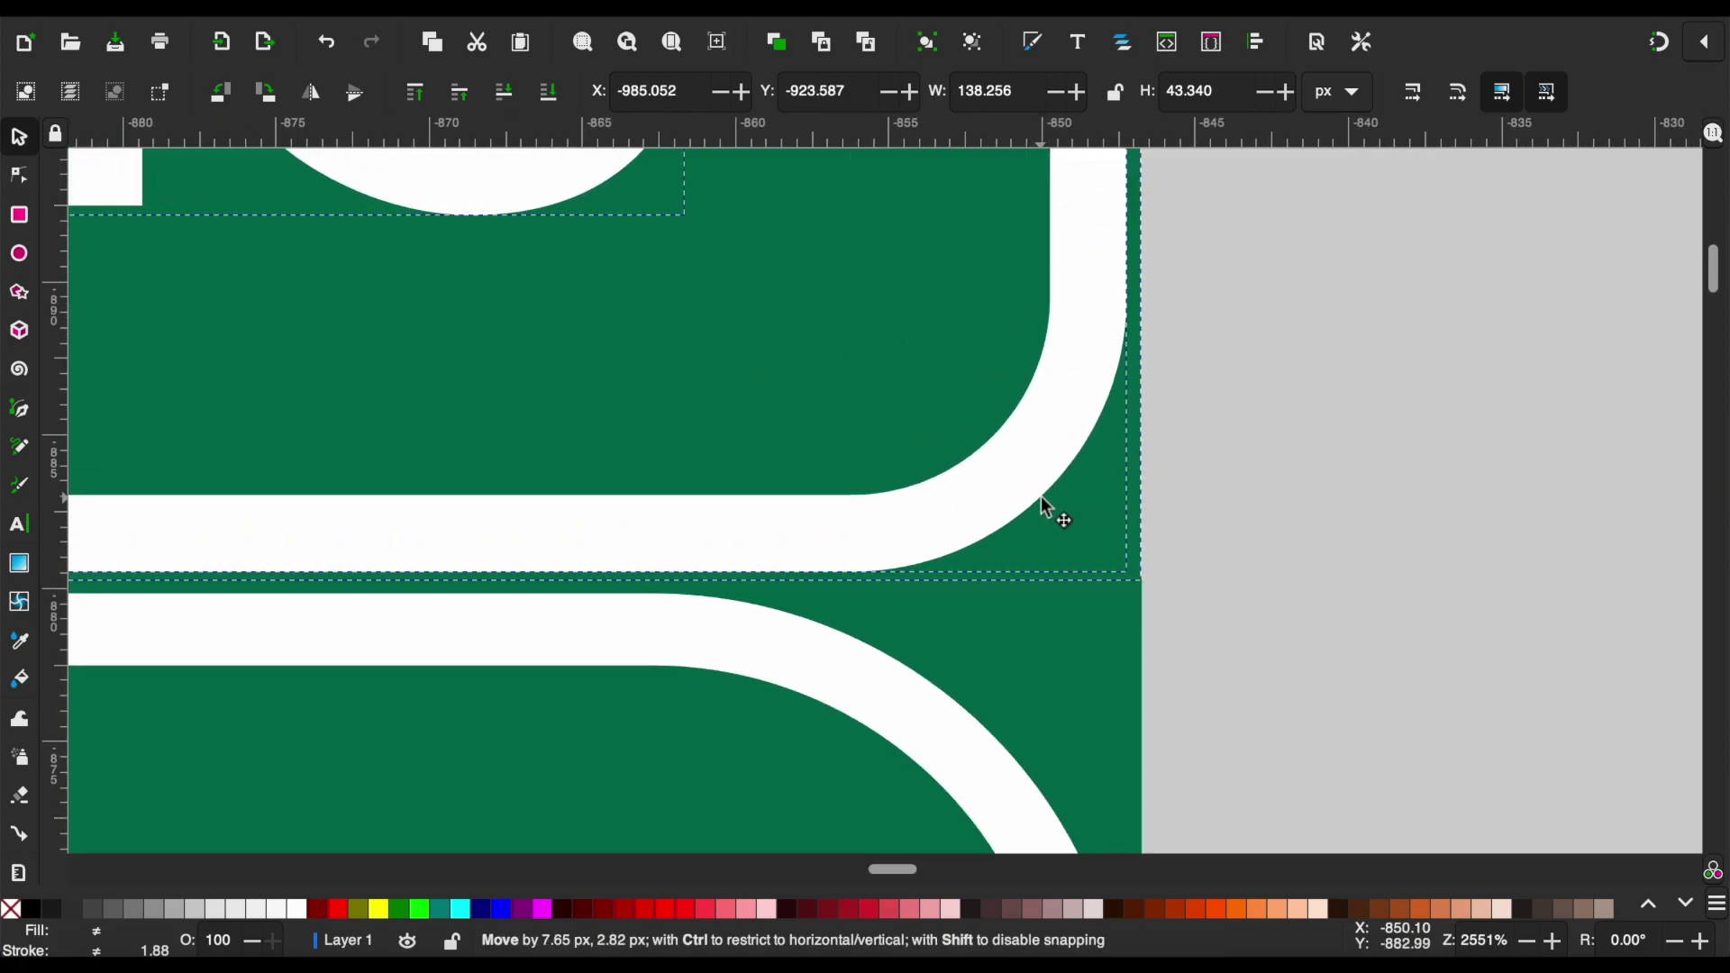
Move the reference photo up so the pasted exit tab is uncovered.
click(1183, 532)
scroll(1184, 532, down, 3)
scroll(1194, 539, down, 3)
scroll(1171, 505, down, 3)
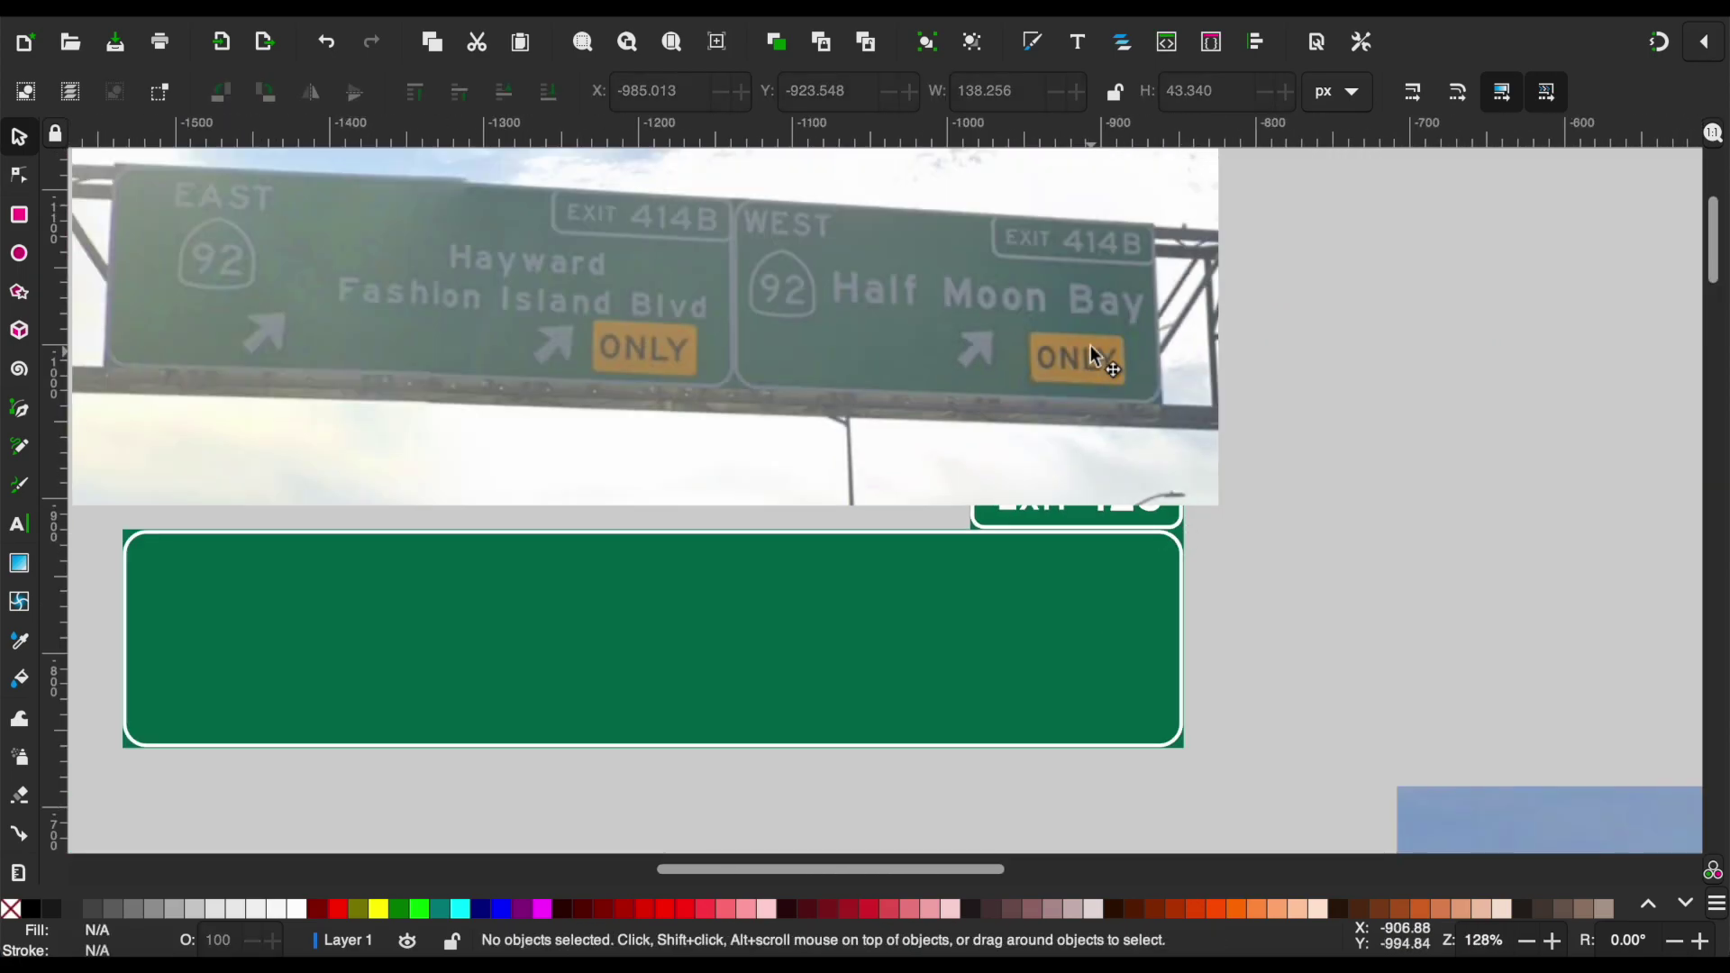
drag(1099, 333, 1107, 264)
Change the exit number to 414B and shift EXIT and 414B left within the tab.
double_click(1137, 497)
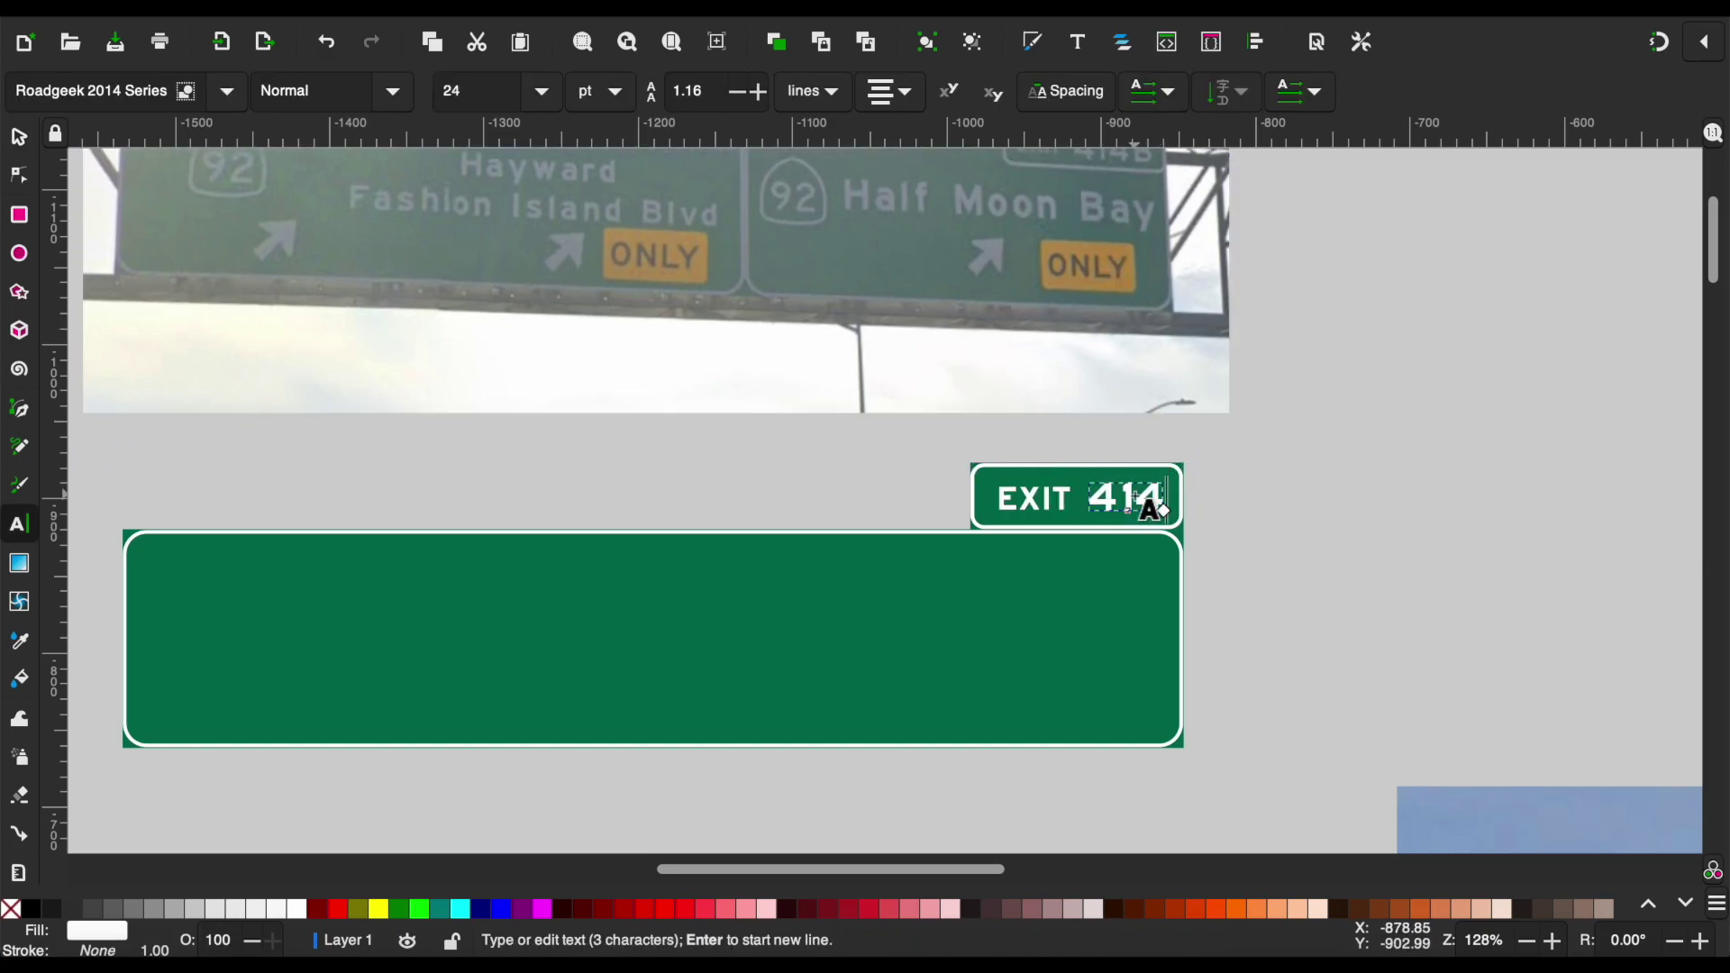
text(B)
click(20, 140)
scroll(1100, 561, up, 1)
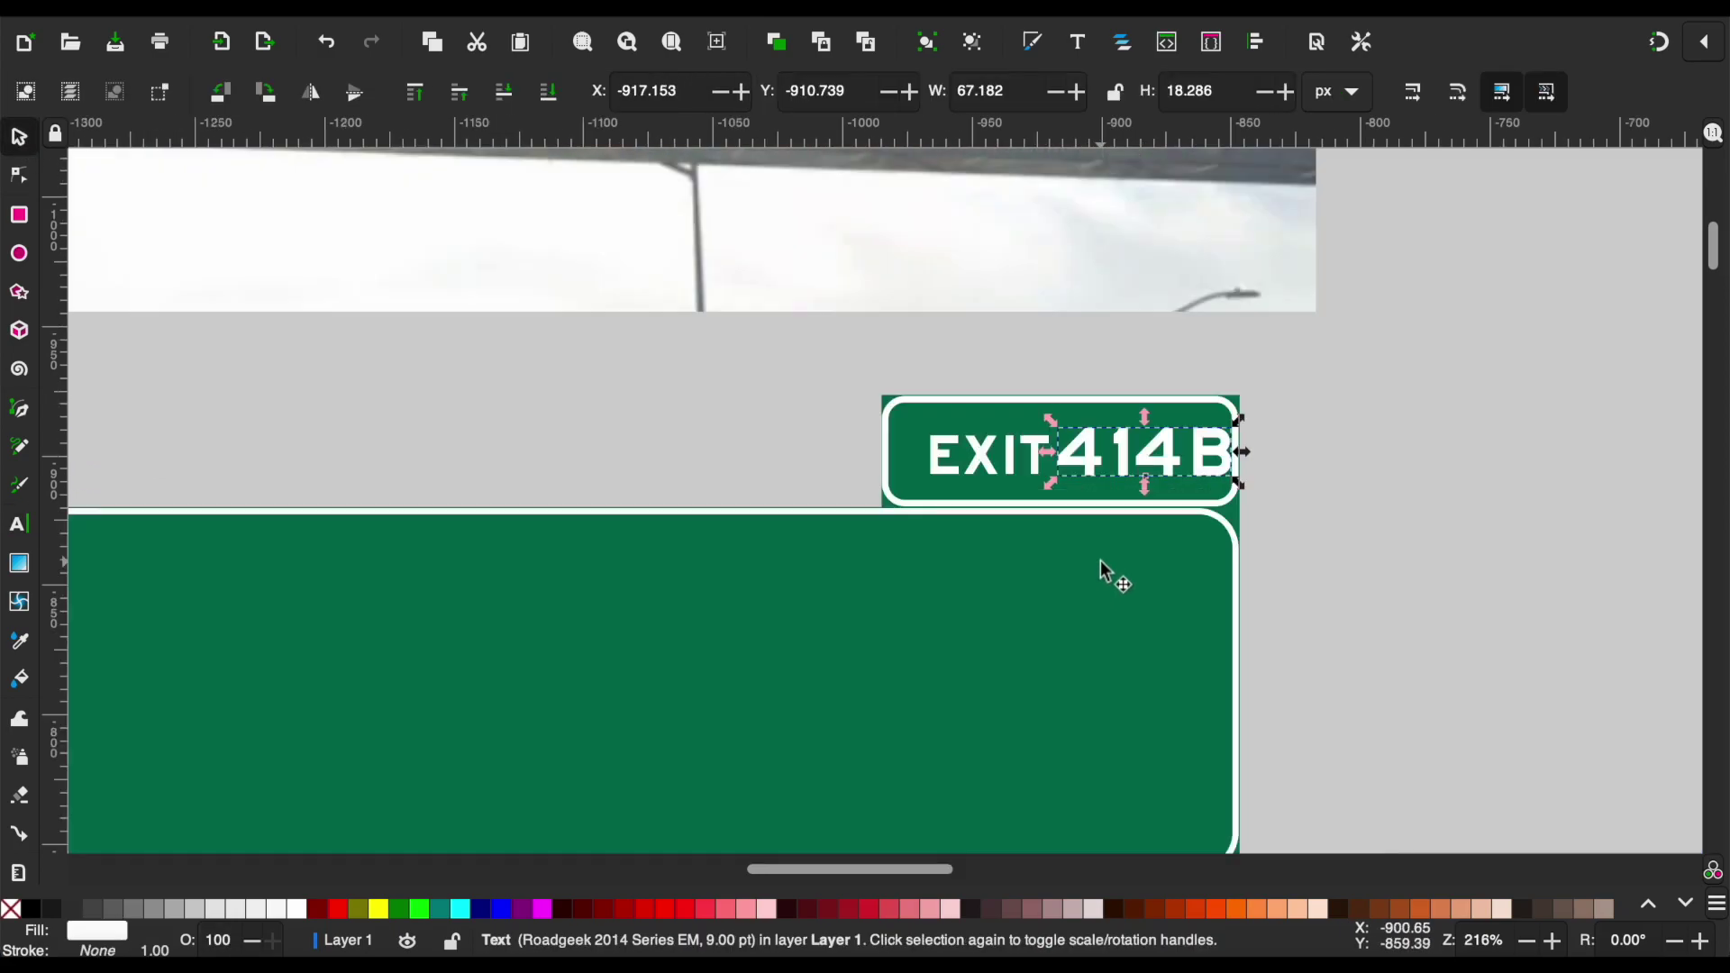
scroll(1101, 561, up, 3)
drag(854, 475, 796, 475)
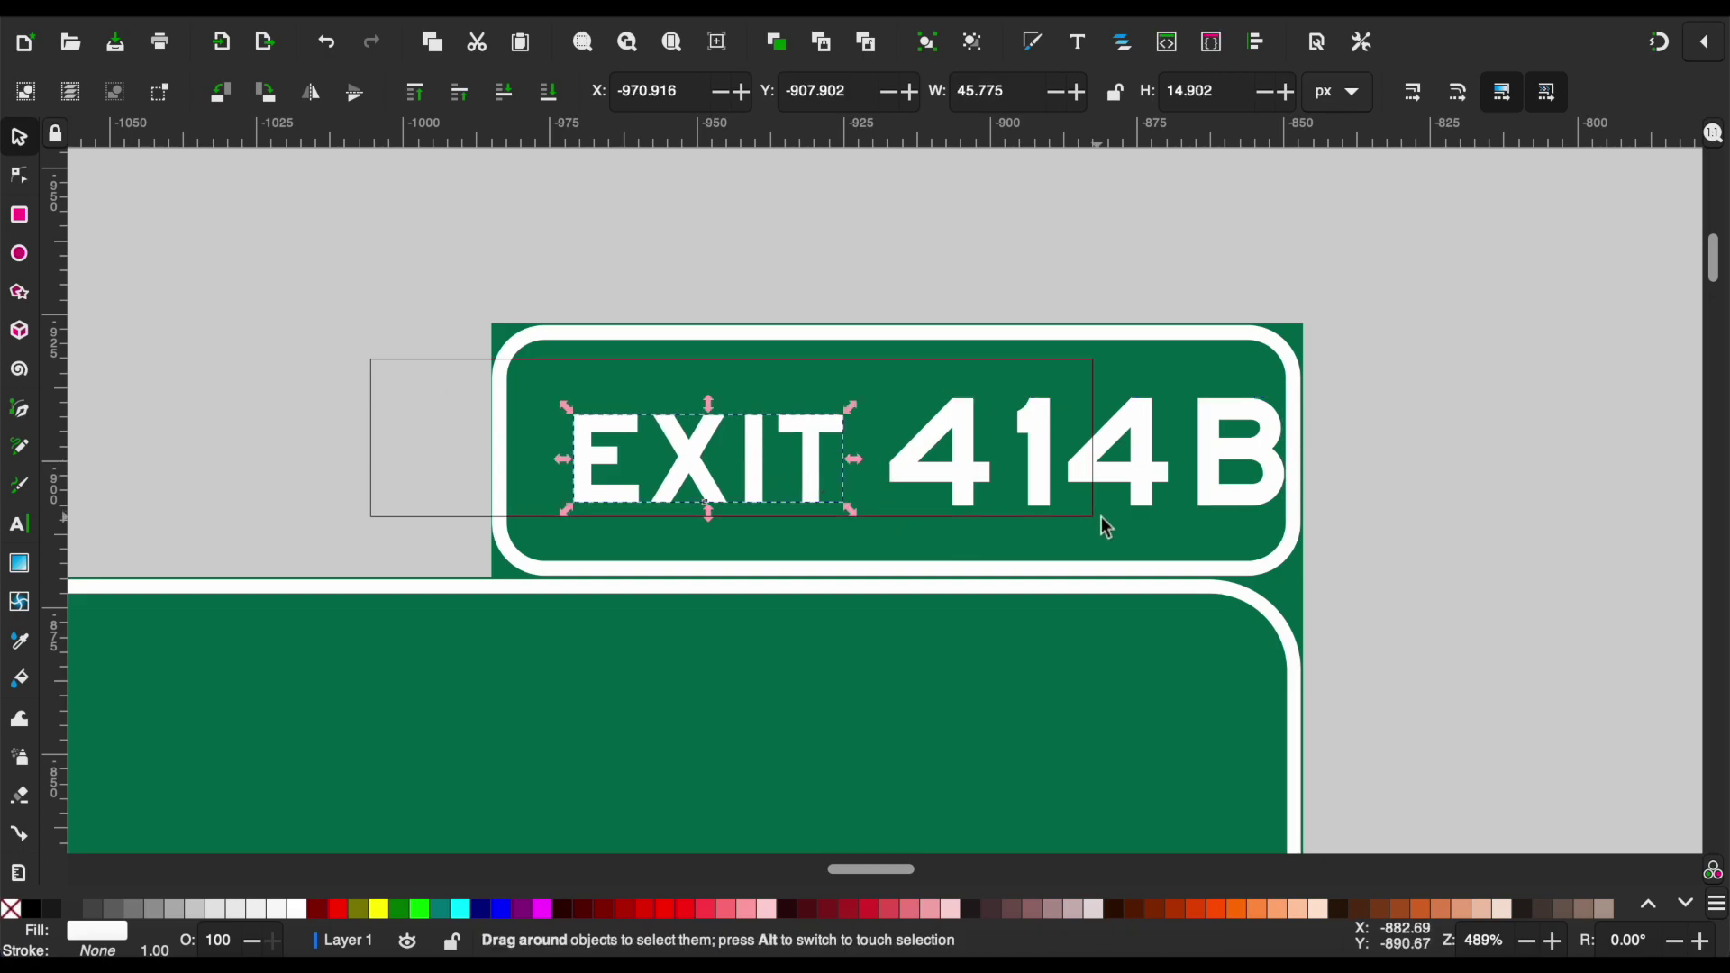
drag(1106, 527, 1106, 527)
drag(1287, 475, 1181, 464)
Widen the tab's white border and green fill leftward to fit the new text.
alt+click(1199, 470)
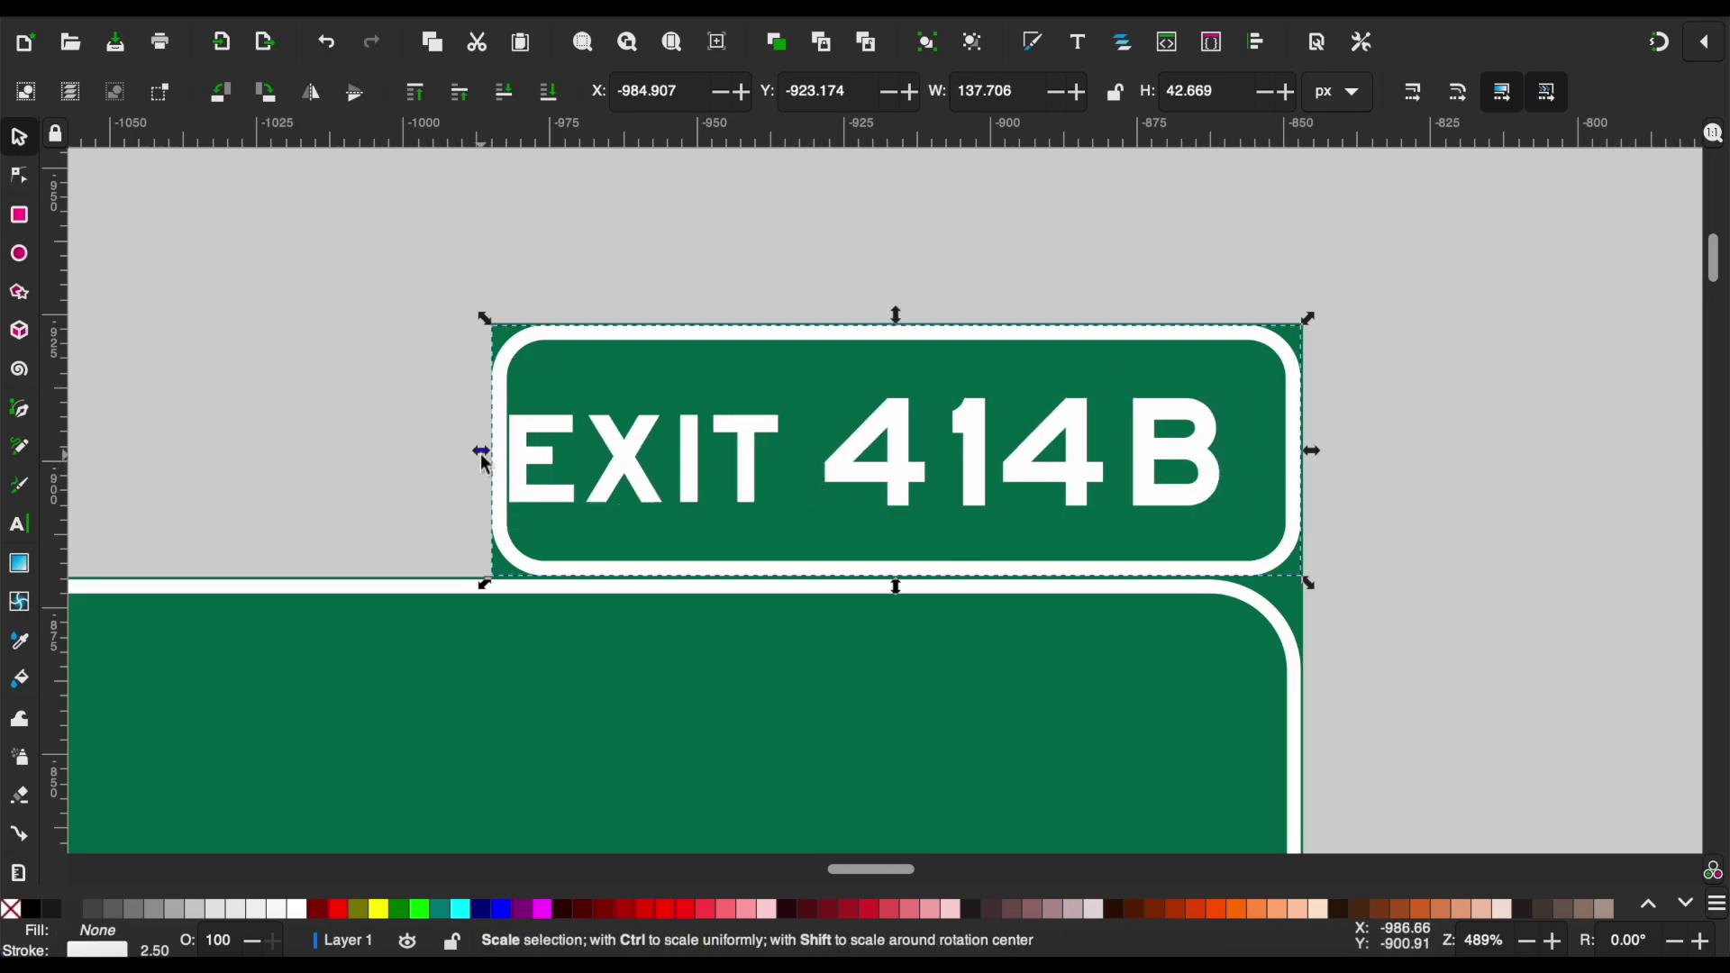
drag(482, 456, 413, 464)
click(557, 410)
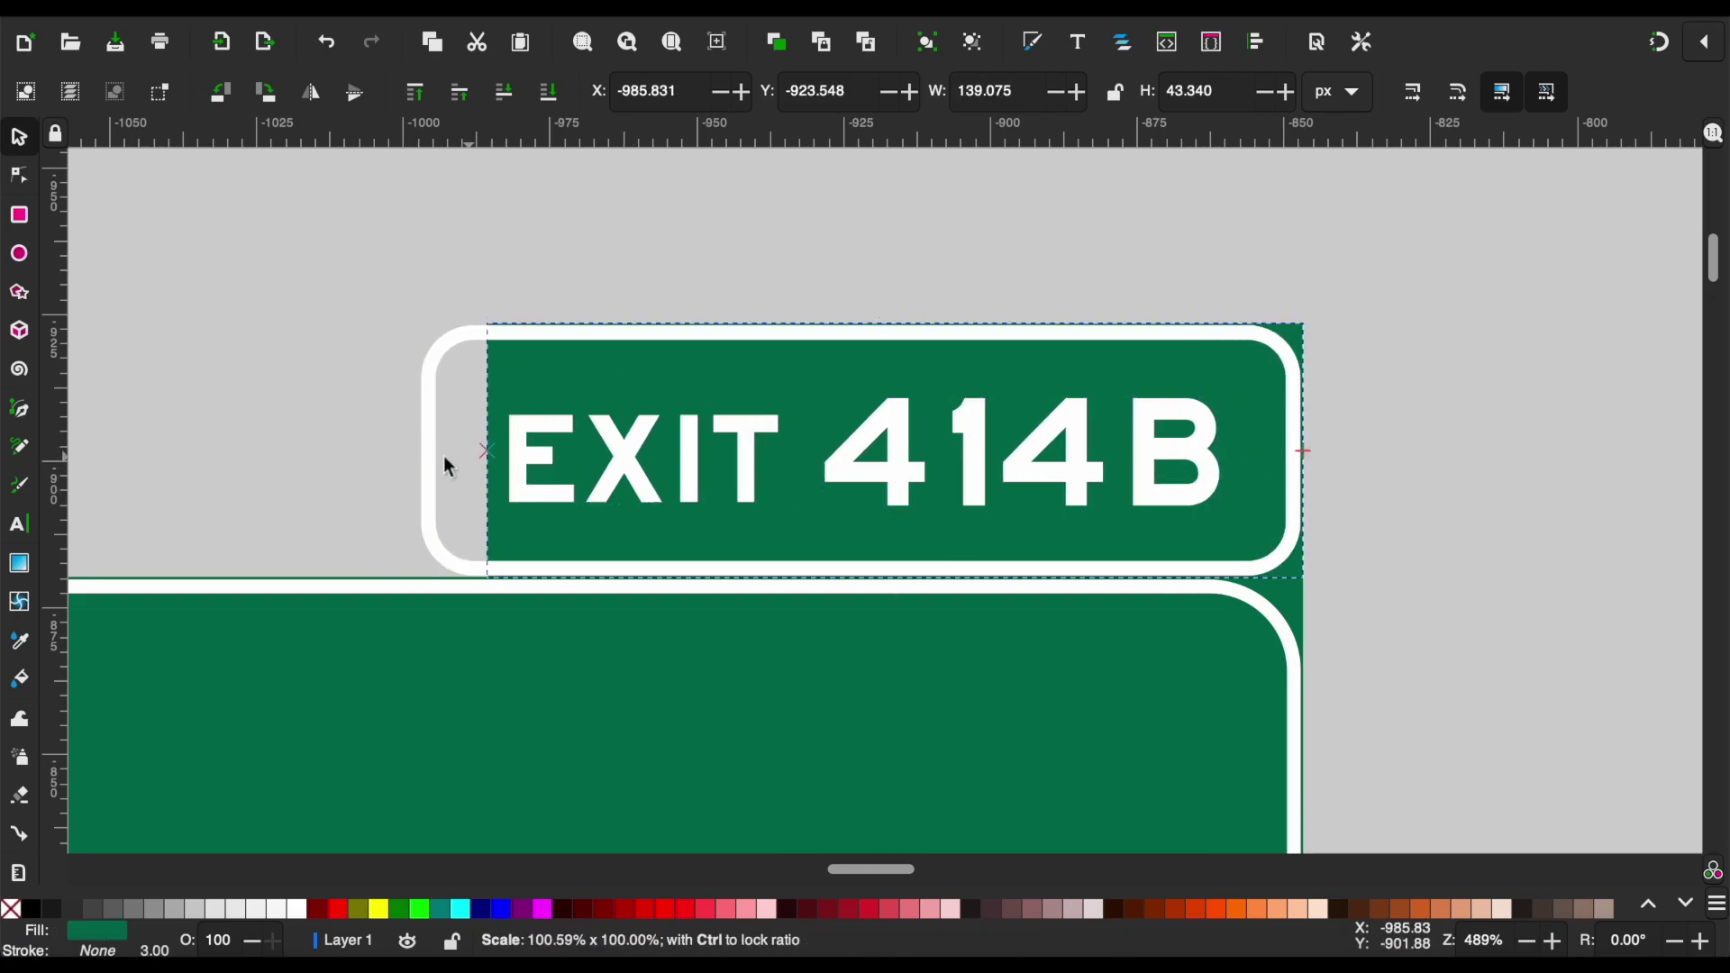
drag(1045, 433, 1421, 631)
scroll(1421, 631, down, 5)
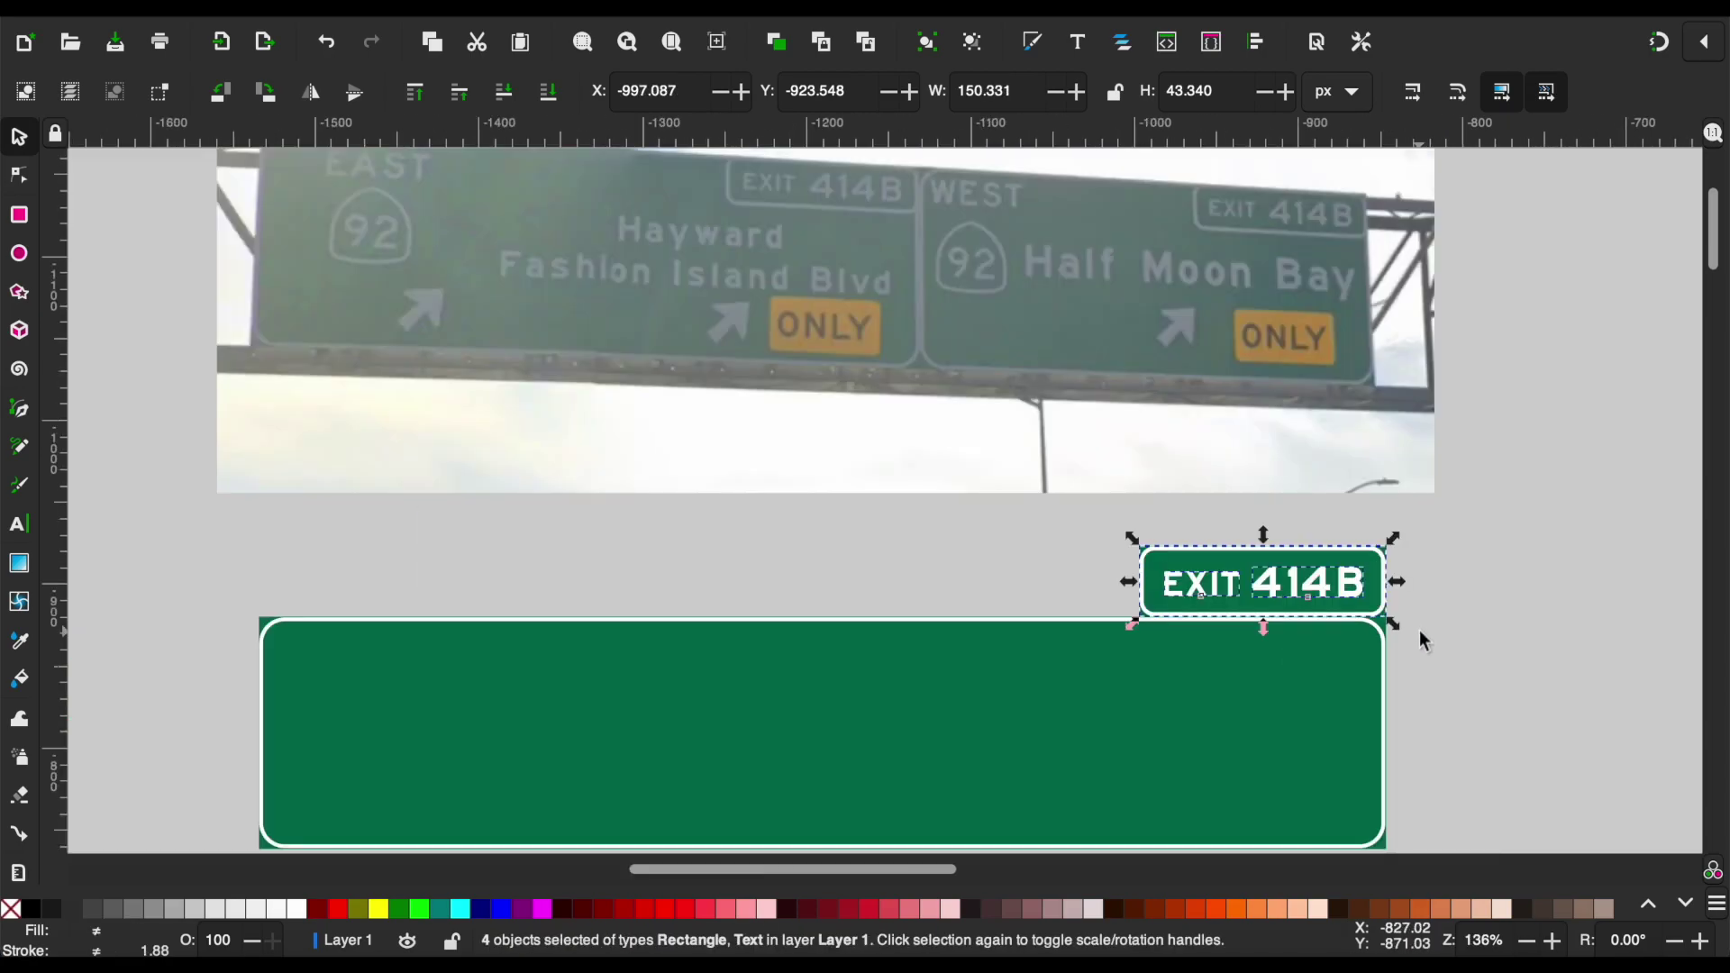
scroll(1419, 630, down, 2)
click(1087, 591)
scroll(1087, 591, up, 1)
scroll(1087, 591, down, 1)
Duplicate the blank panel, narrowing one copy and shifting the other left into two panels.
click(1186, 606)
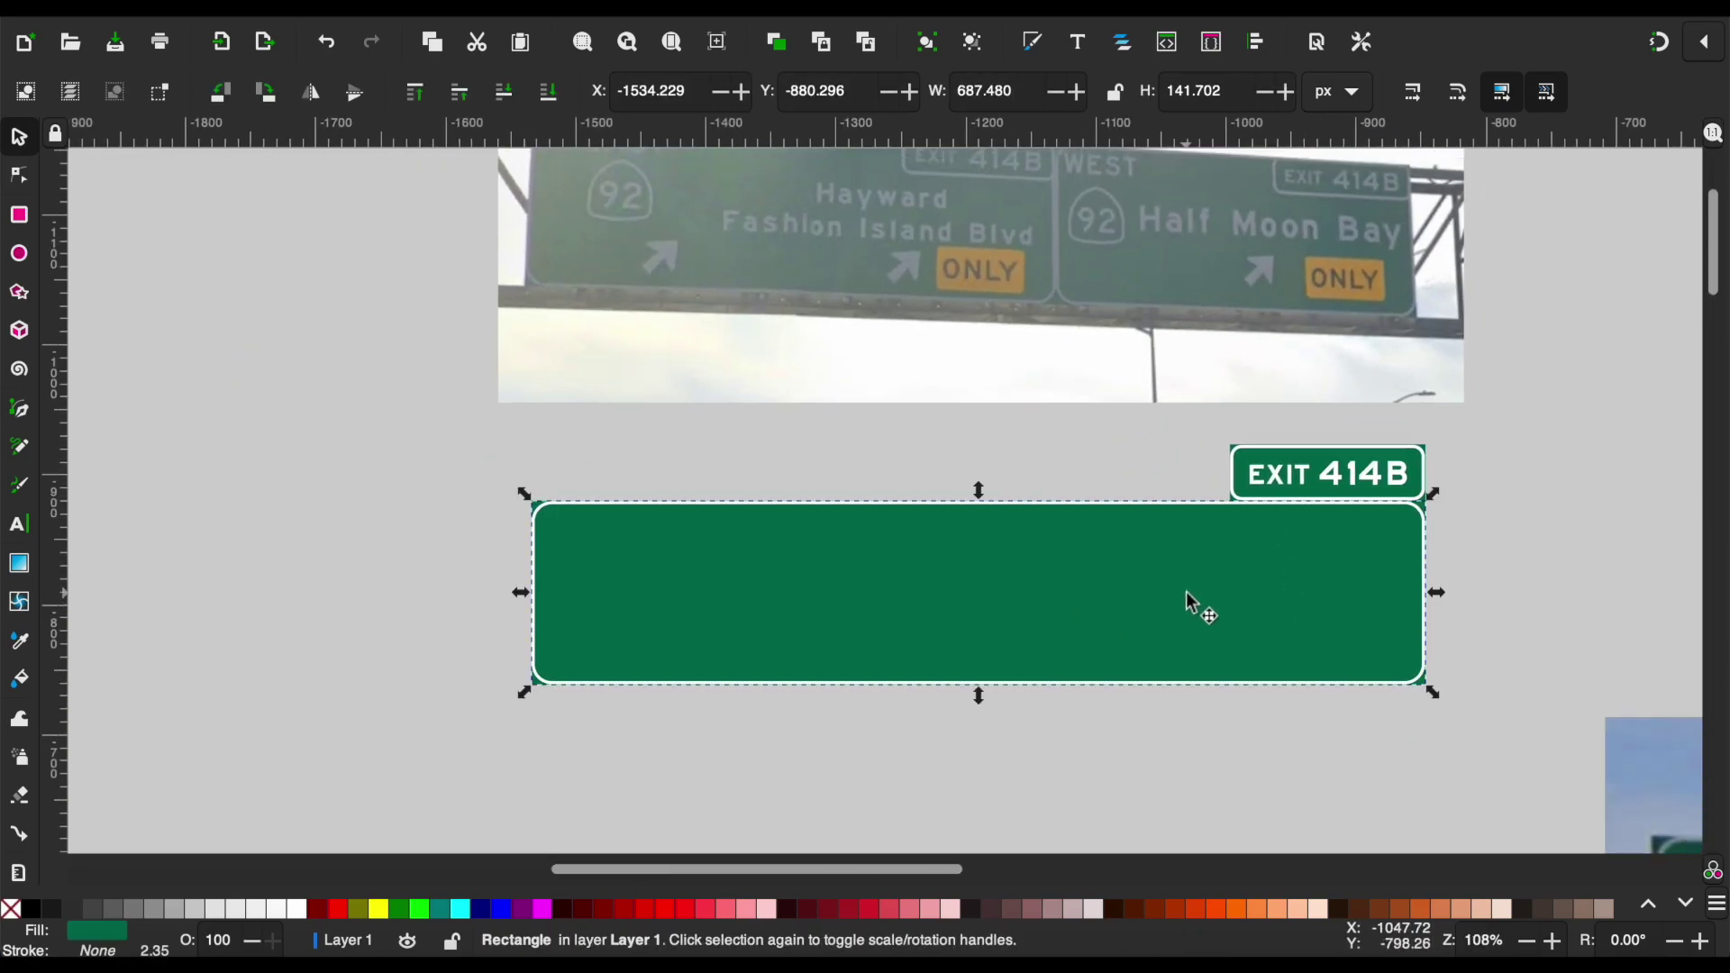
key(Escape)
mouse_move(446, 534)
mouse_down()
mouse_move(1098, 791)
mouse_move(1420, 785)
mouse_up()
drag(473, 633, 983, 631)
ctrl+scroll(981, 632, up, 1)
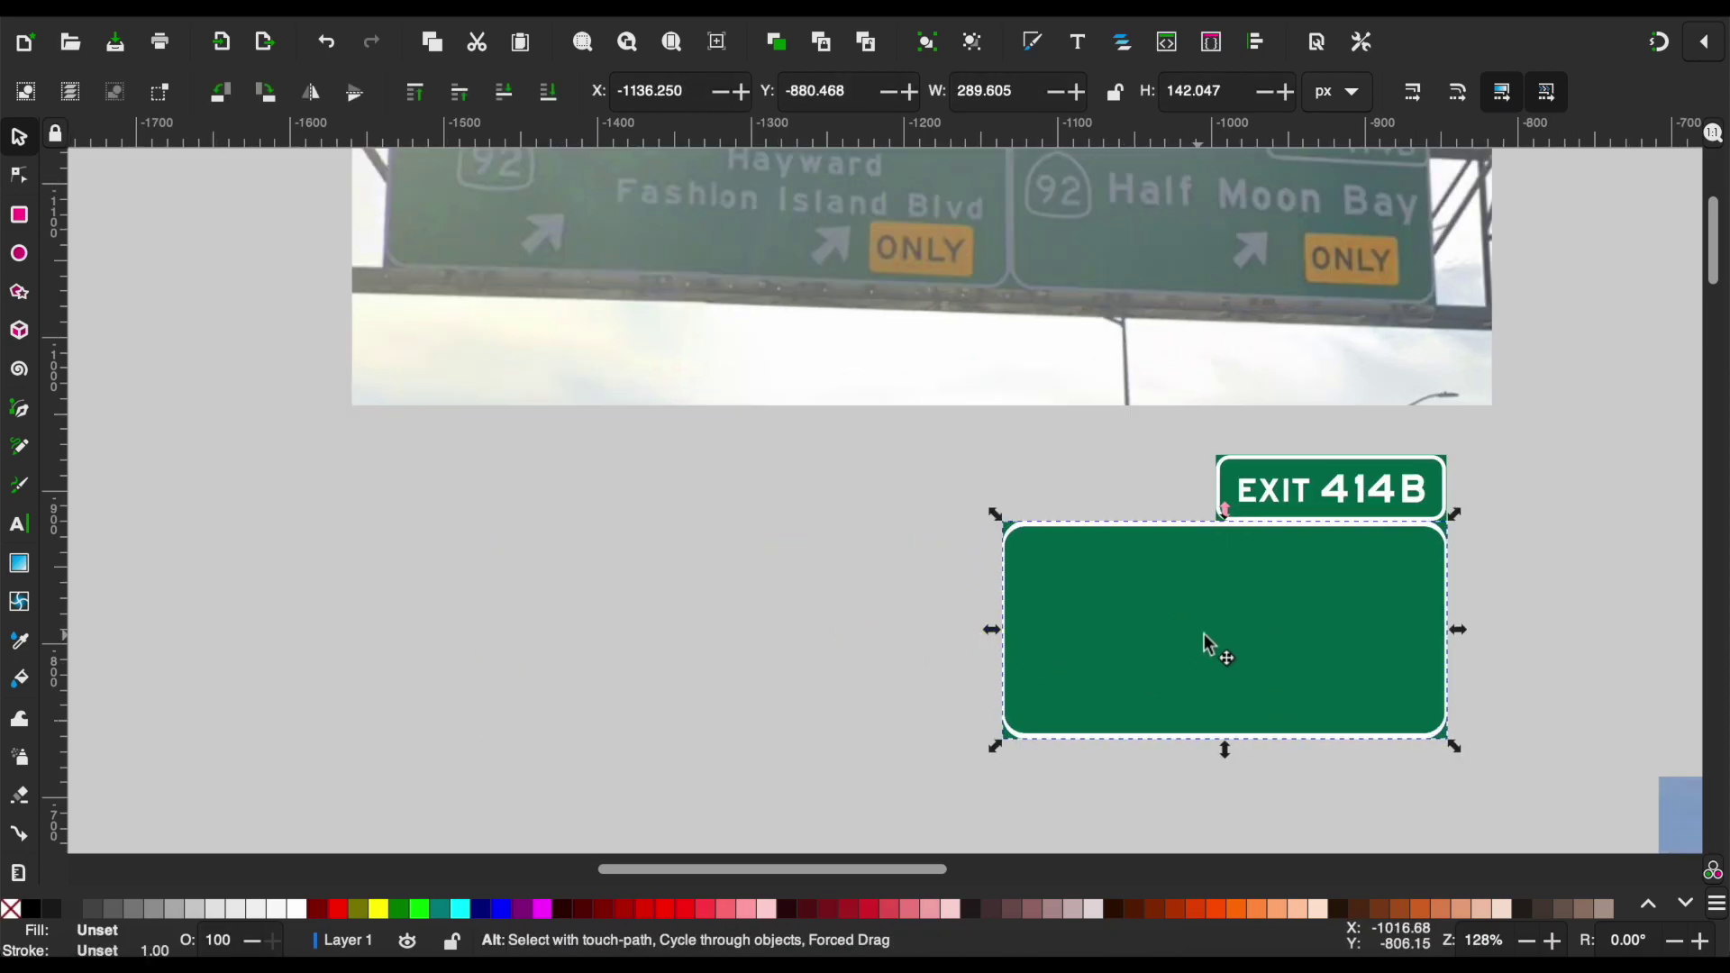
drag(1199, 642, 705, 630)
click(1091, 626)
key(ctrl+shift+g)
ctrl+scroll(1109, 672, up, 3)
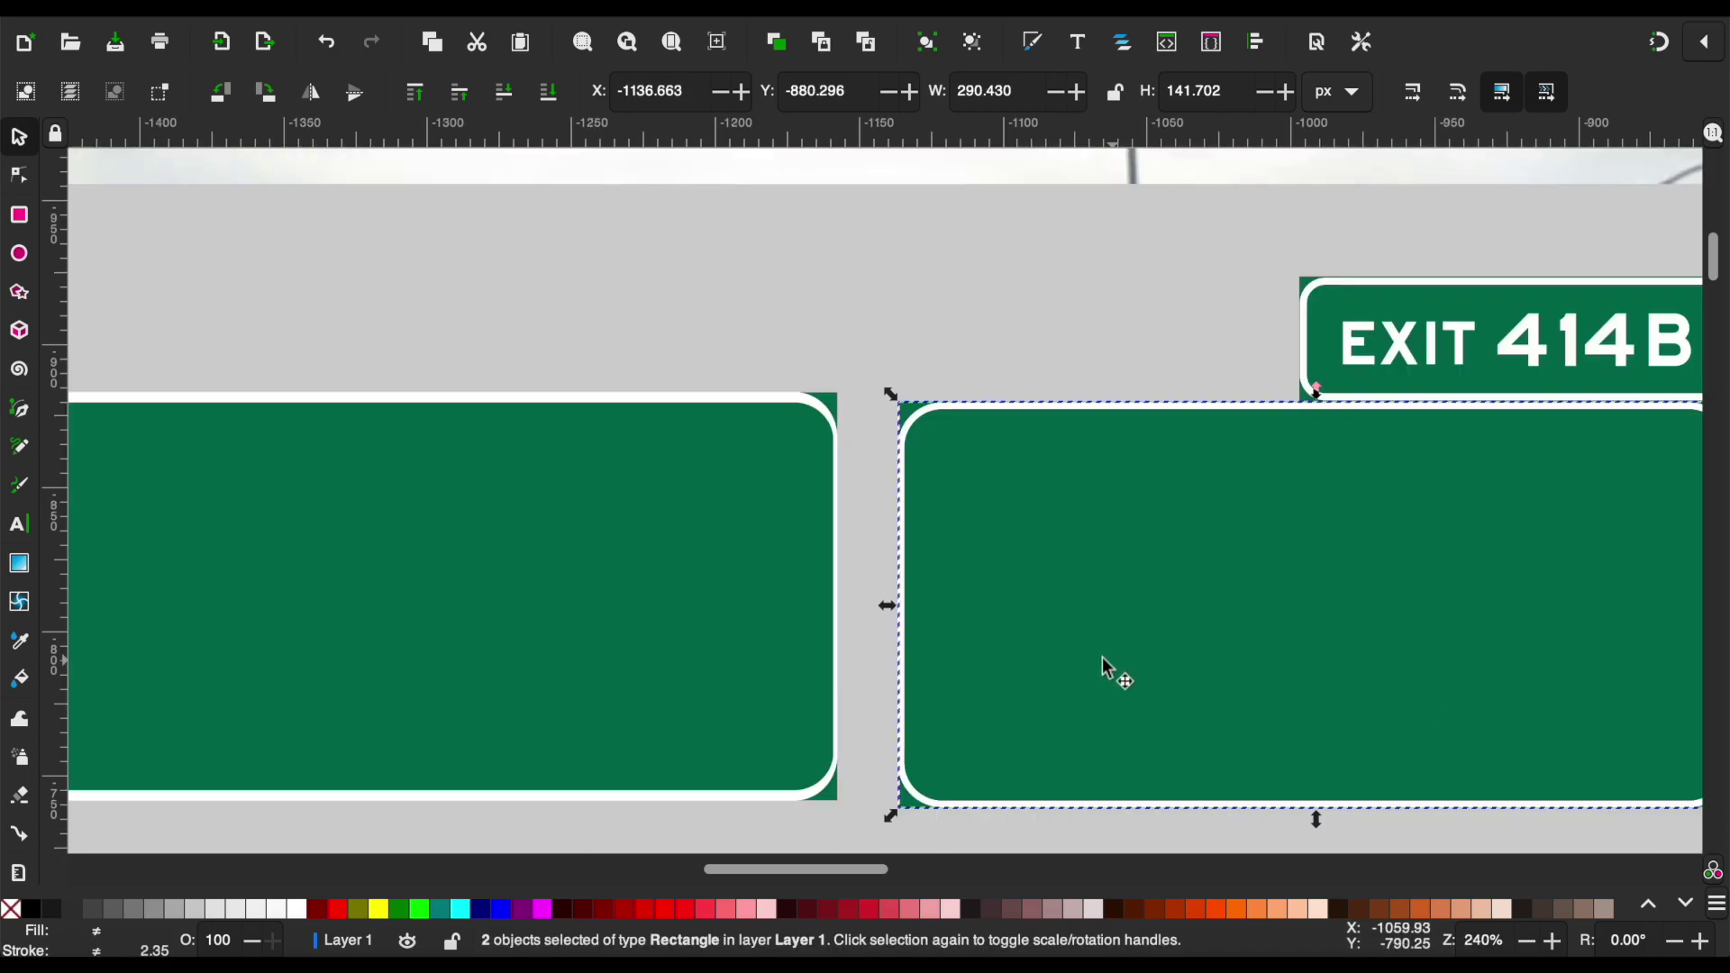
click(860, 550)
Trim the right panel's border rectangle slightly on both its left and right edges.
scroll(859, 550, right, 5)
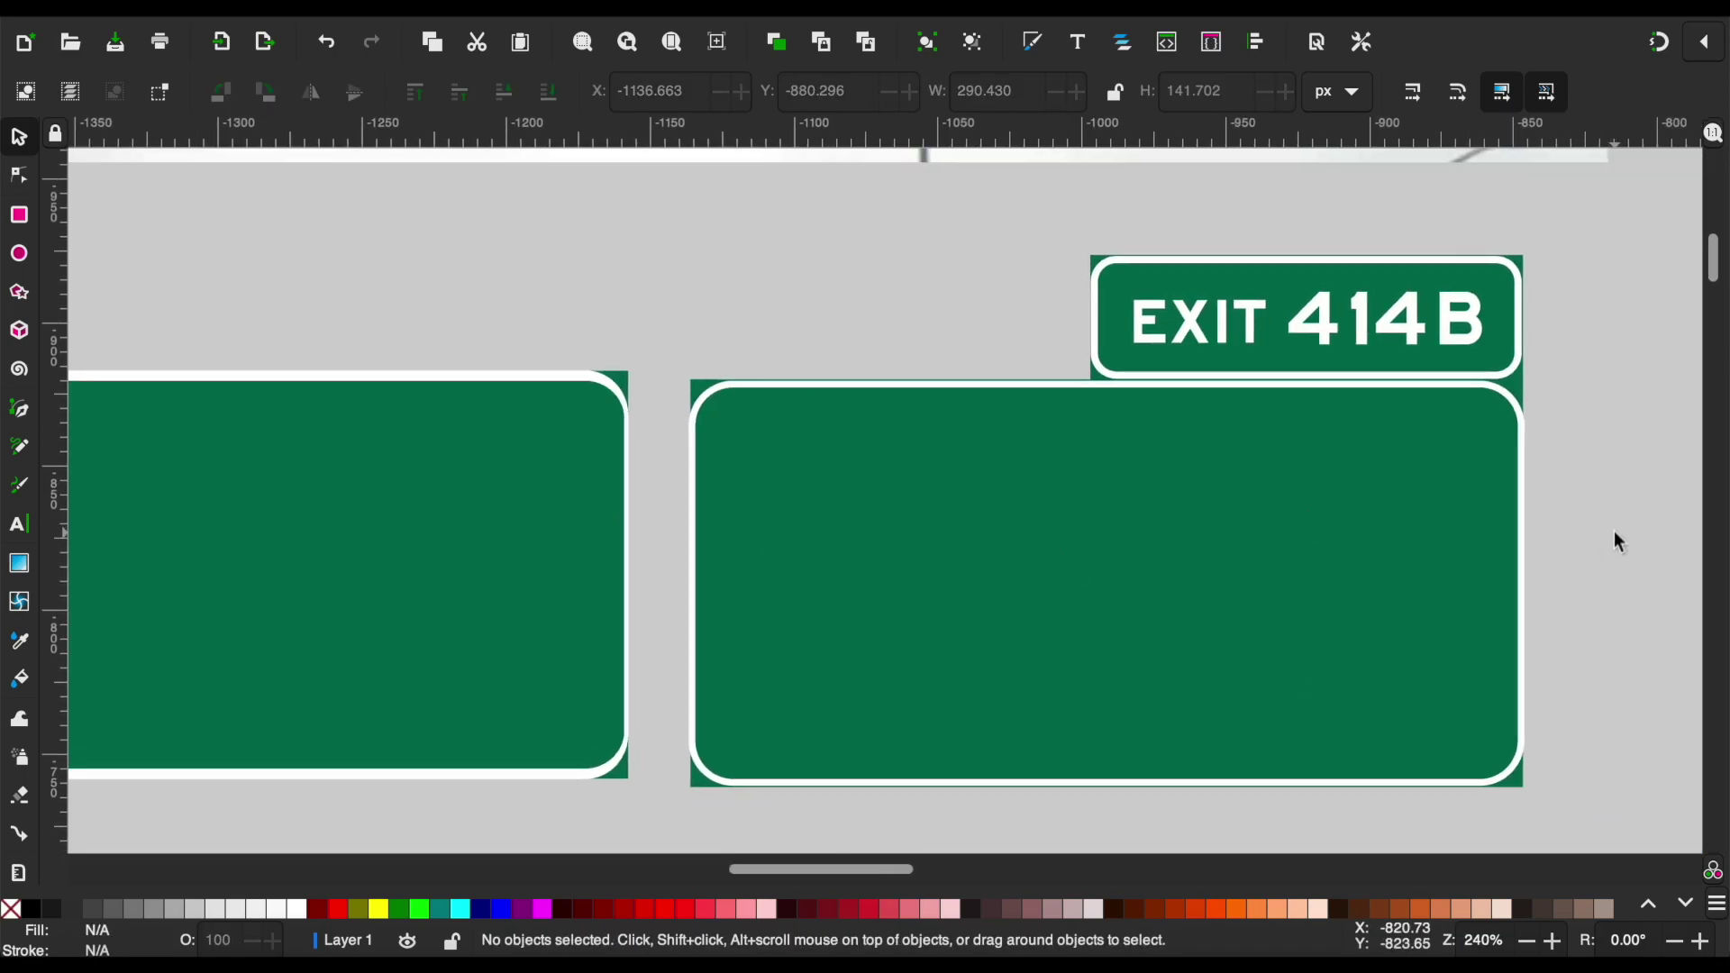
ctrl+scroll(1595, 536, up, 4)
click(1303, 566)
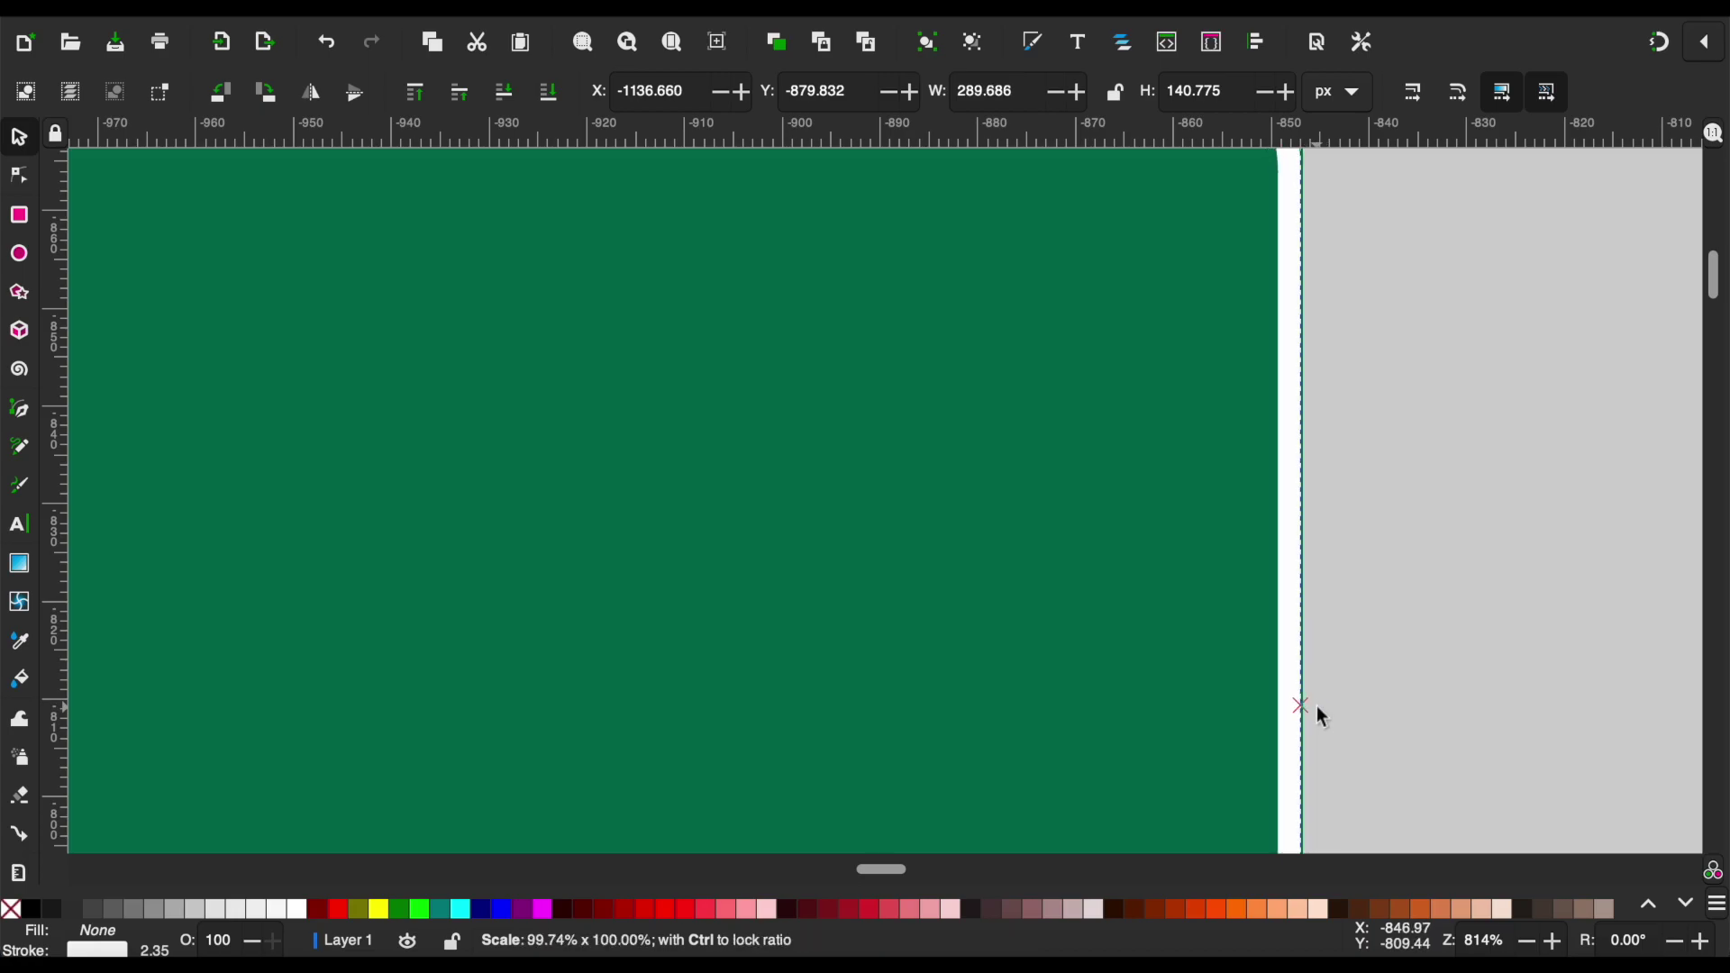
drag(1319, 706, 1313, 707)
scroll(712, 608, left, 10)
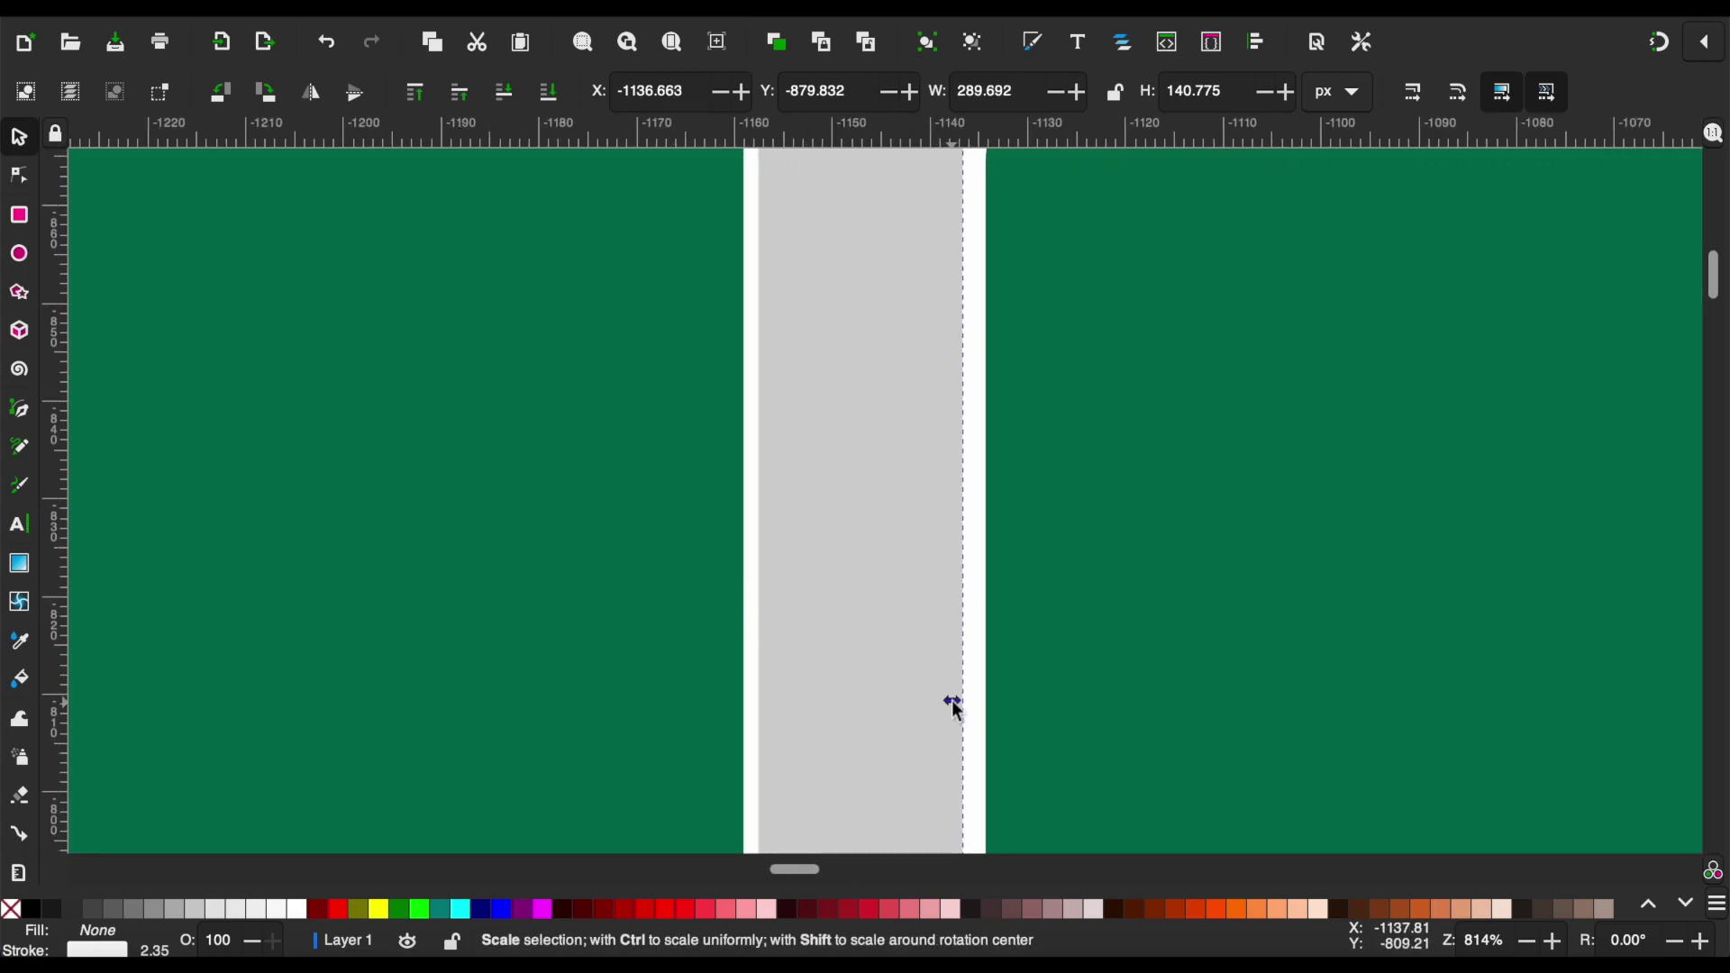
drag(955, 706, 960, 700)
scroll(960, 699, down, 2)
scroll(960, 699, down, 3)
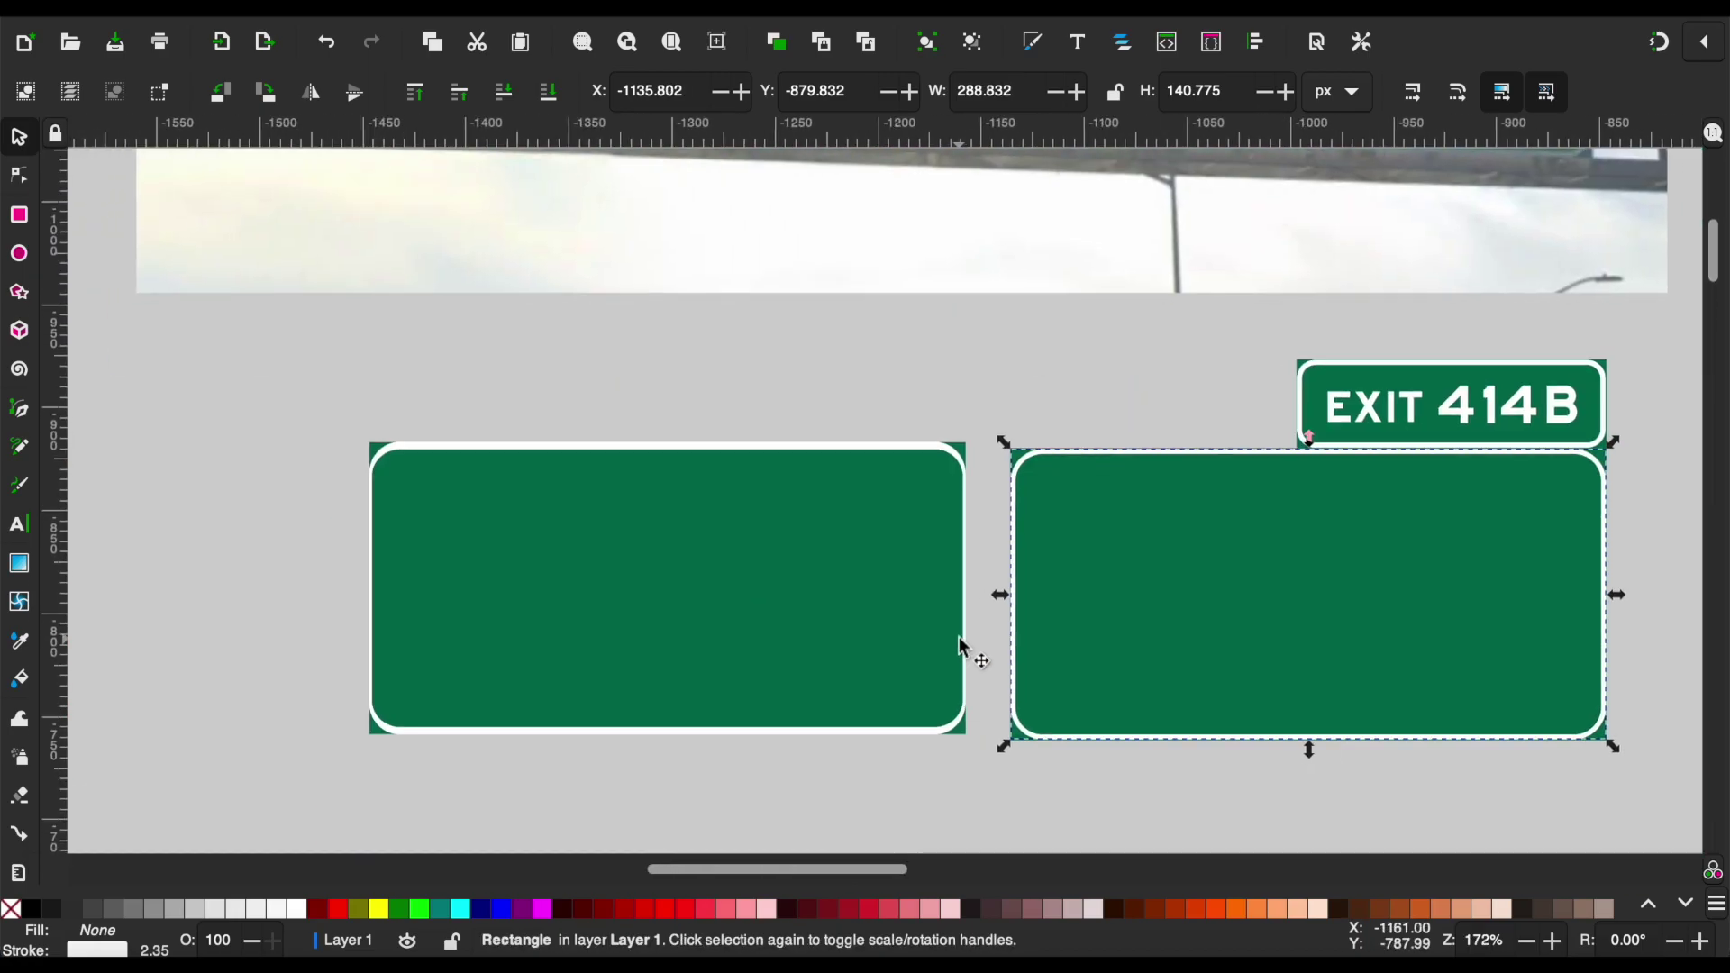
Stretch the left panel's green fill and border rightward toward the right panel.
click(963, 647)
scroll(963, 647, up, 4)
drag(1000, 497, 1009, 495)
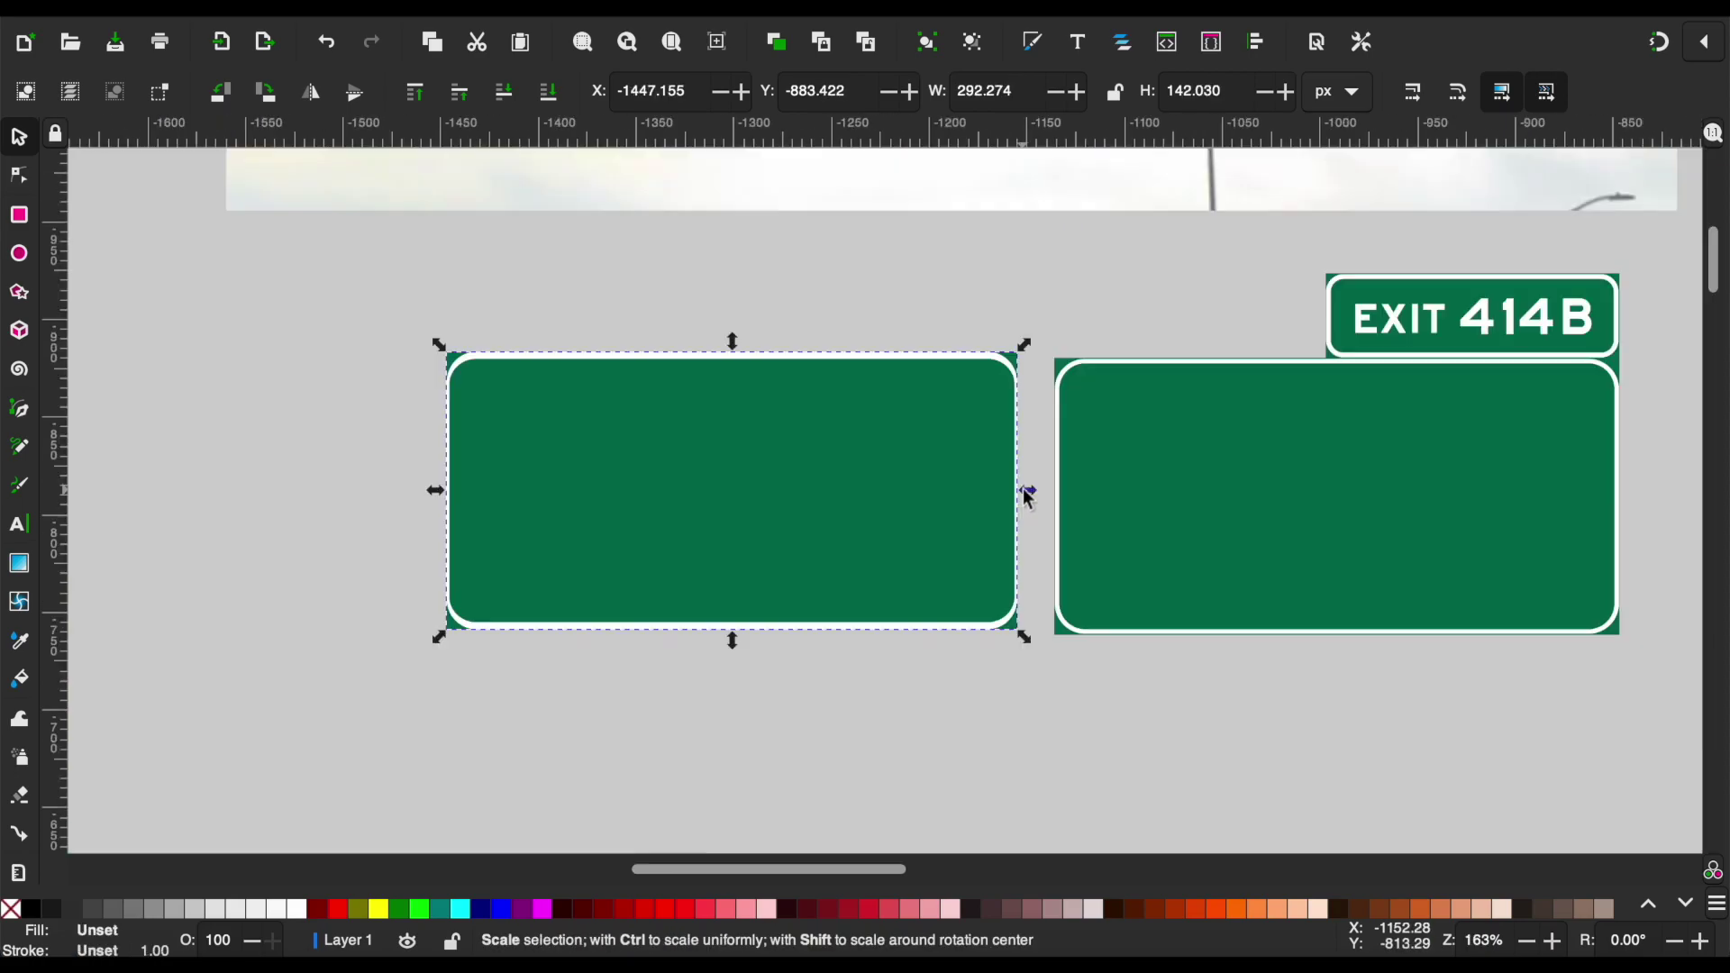
scroll(1009, 496, down, 4)
click(1030, 561)
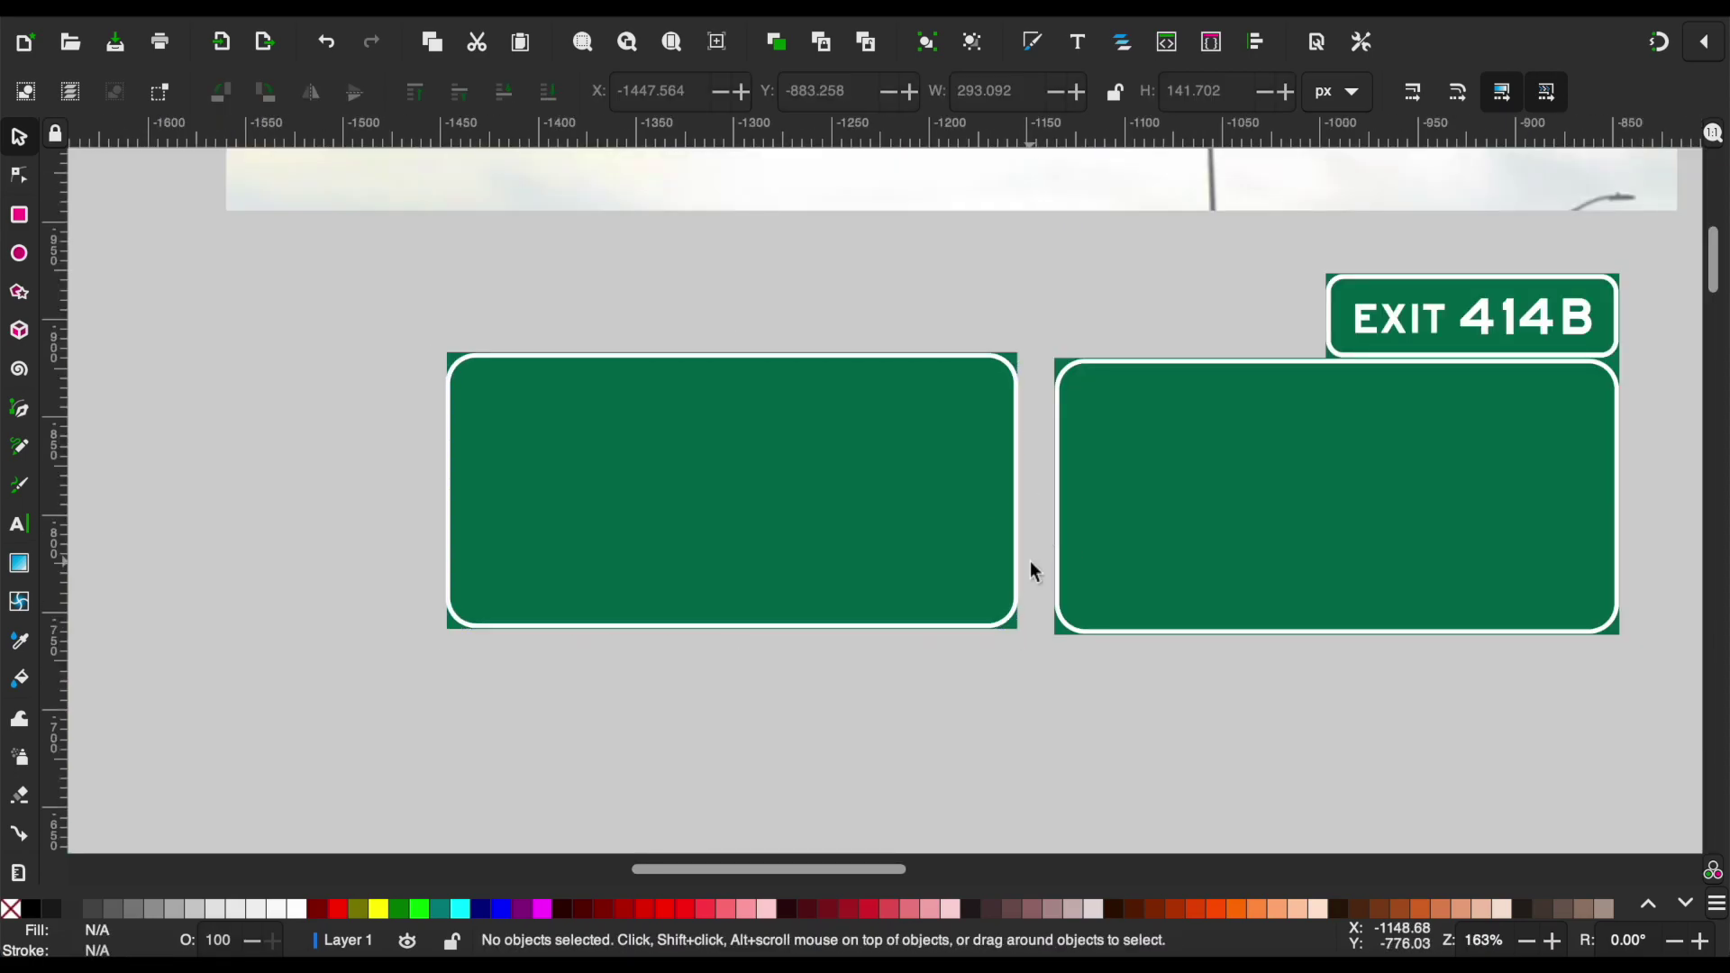
scroll(1029, 573, up, 3)
scroll(1029, 573, up, 1)
click(974, 777)
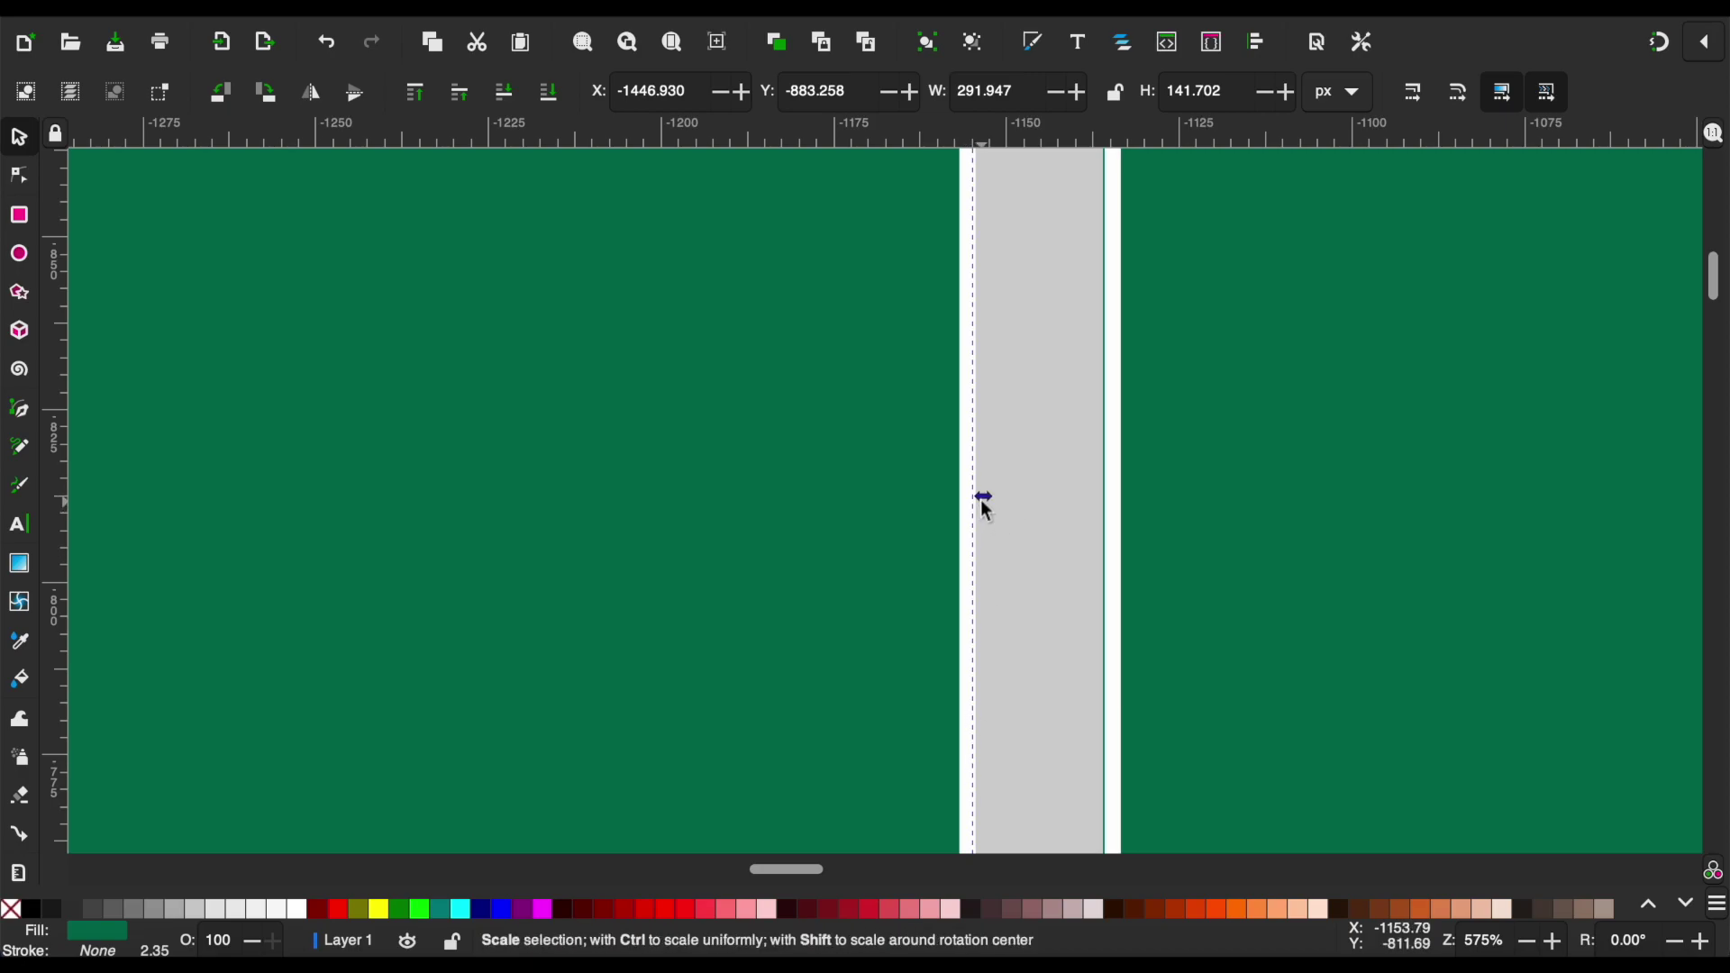
drag(983, 497, 1114, 510)
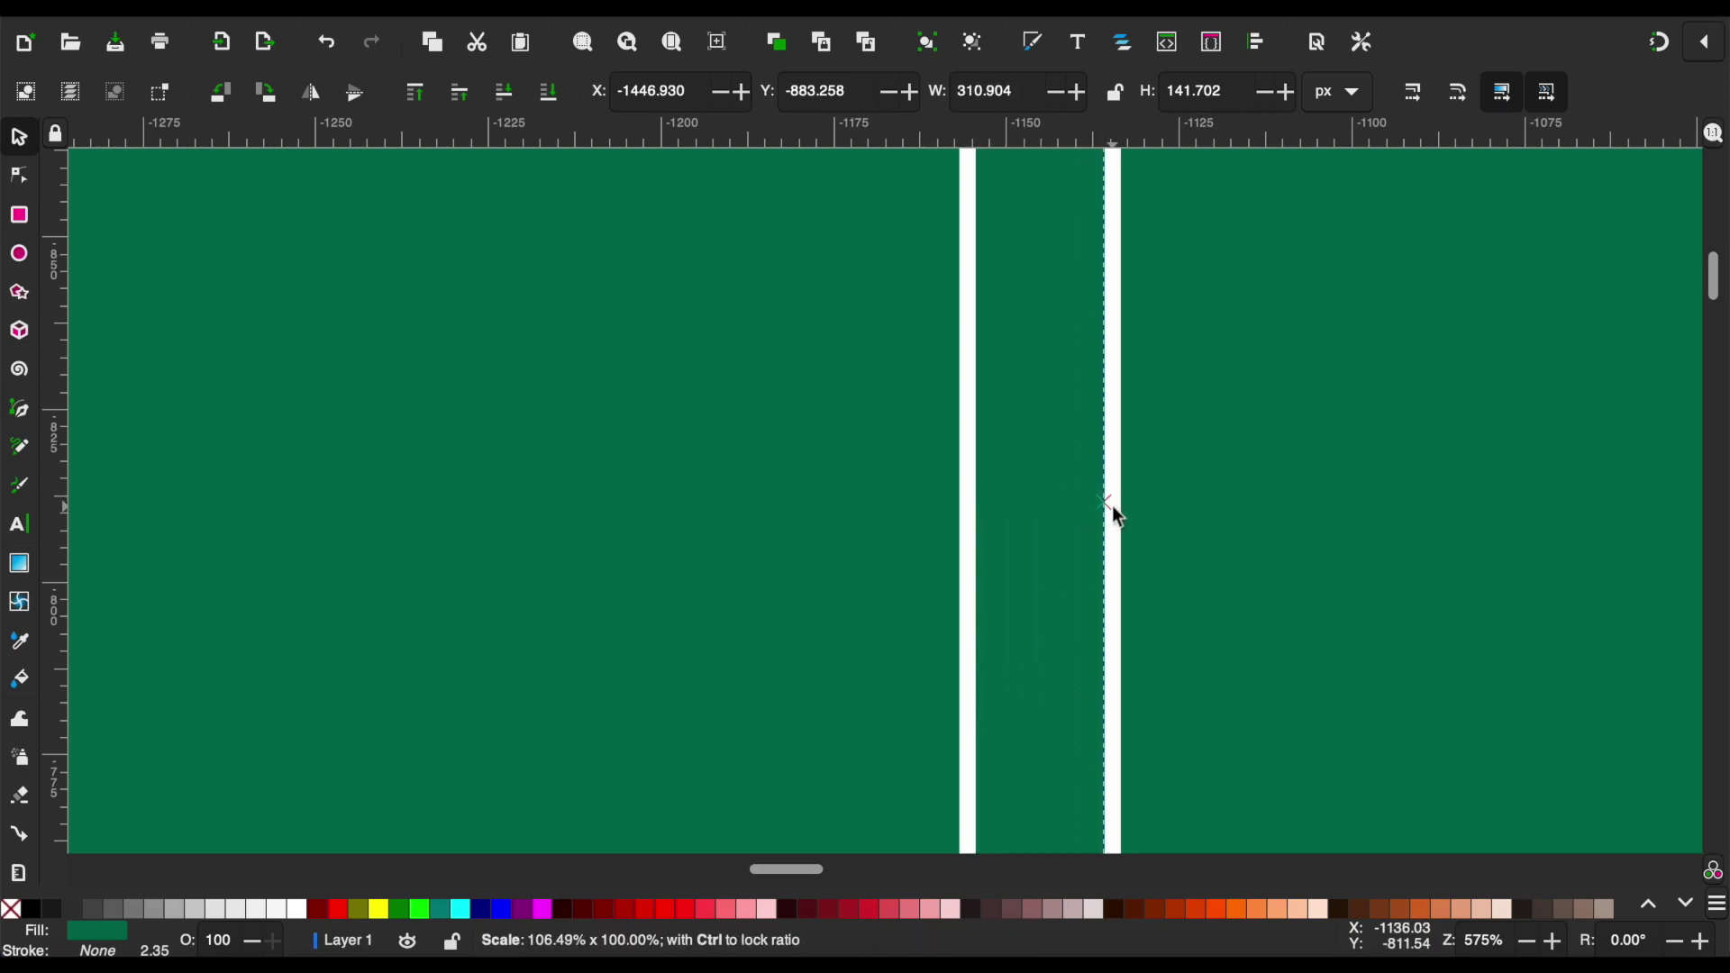
drag(985, 498, 1116, 495)
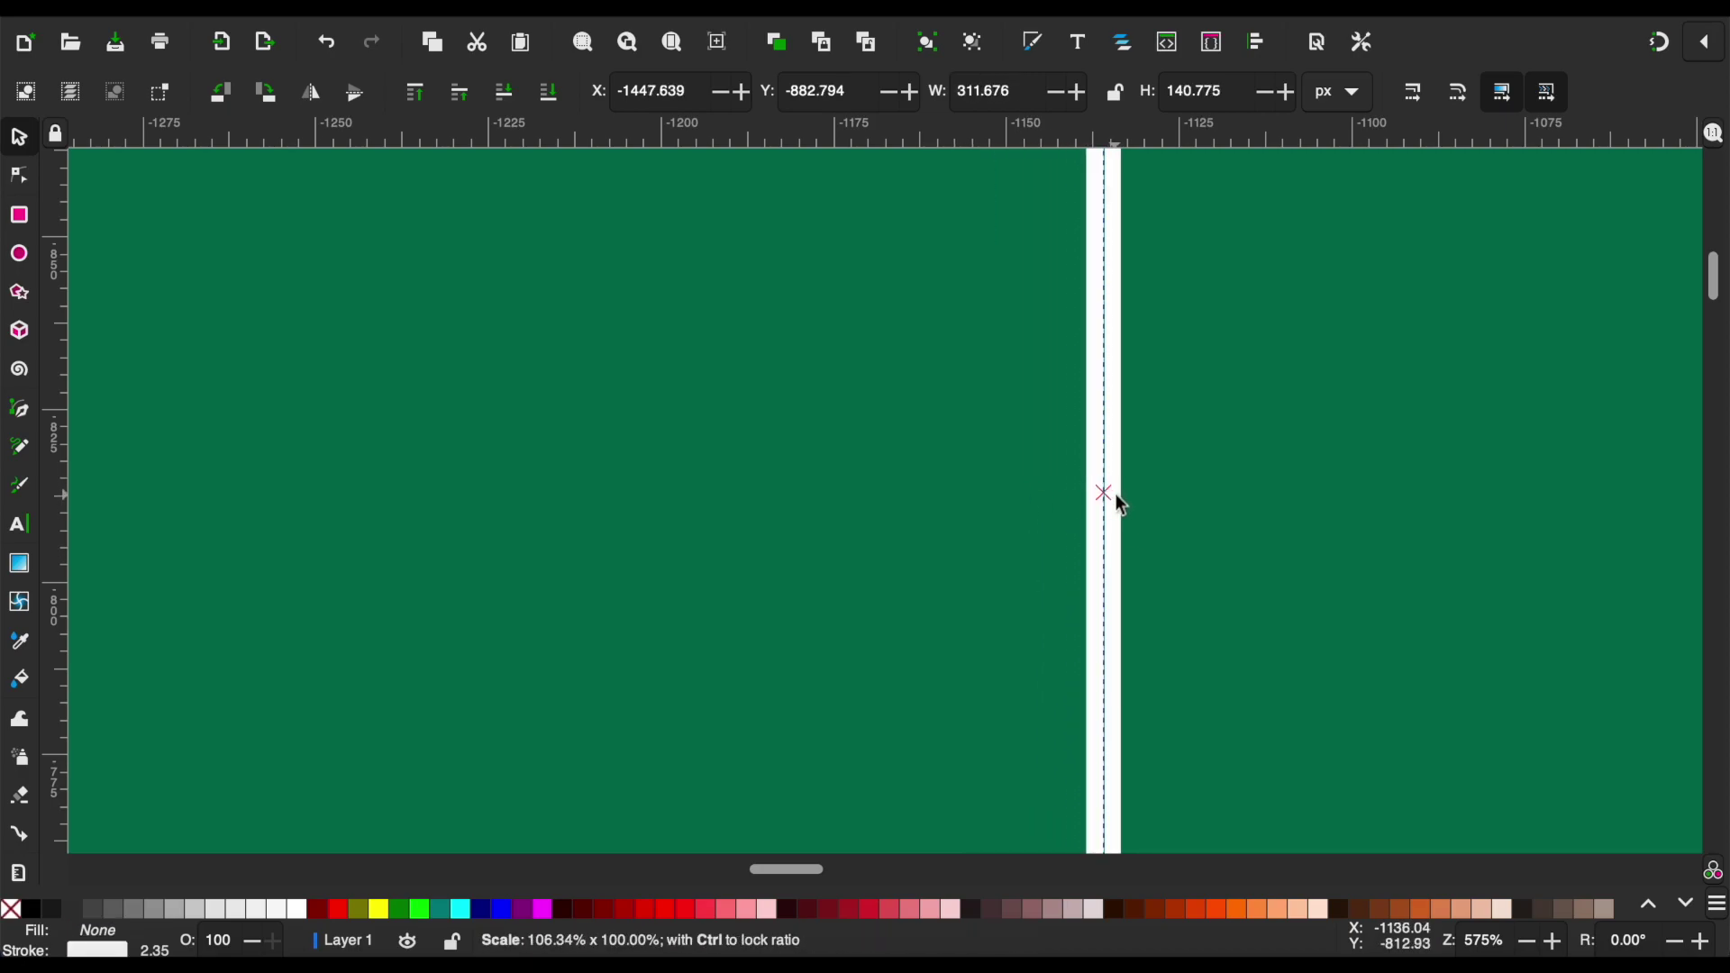
Nudge the left panel right to close the gap against the right panel.
ctrl+scroll(1117, 501, down, 4)
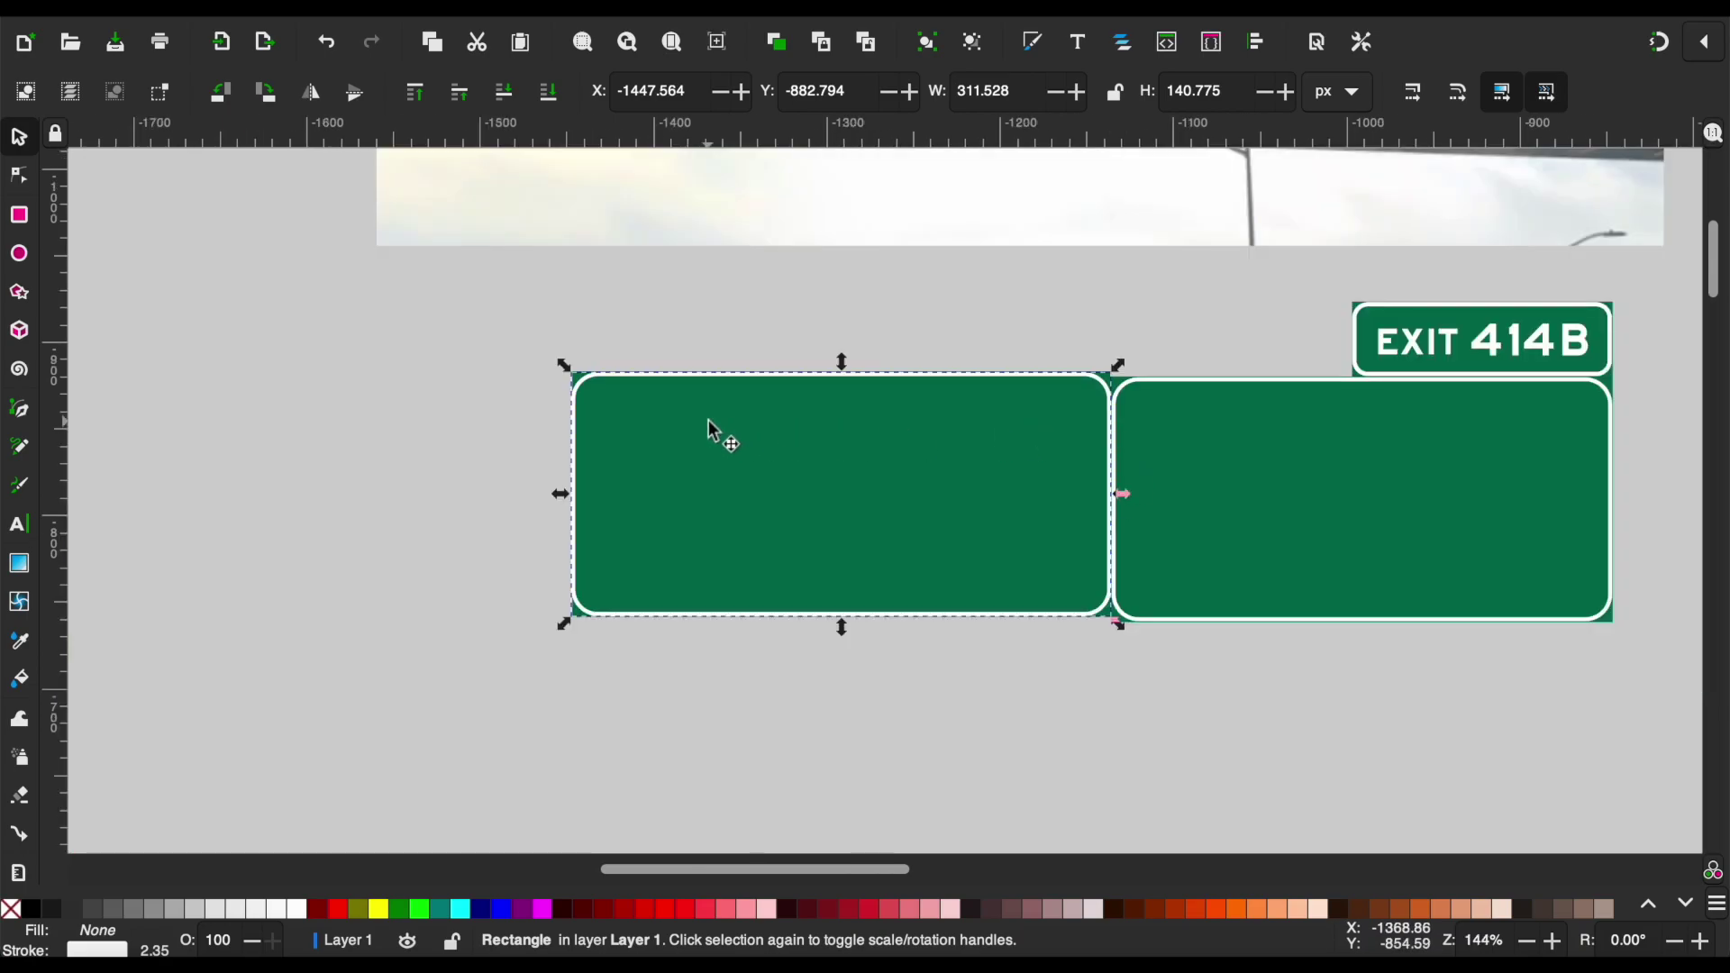
ctrl+scroll(711, 430, up, 1)
mouse_move(375, 336)
mouse_down()
mouse_move(1144, 587)
mouse_move(1217, 667)
mouse_up()
drag(1092, 495, 1074, 502)
ctrl+scroll(1157, 618, up, 2)
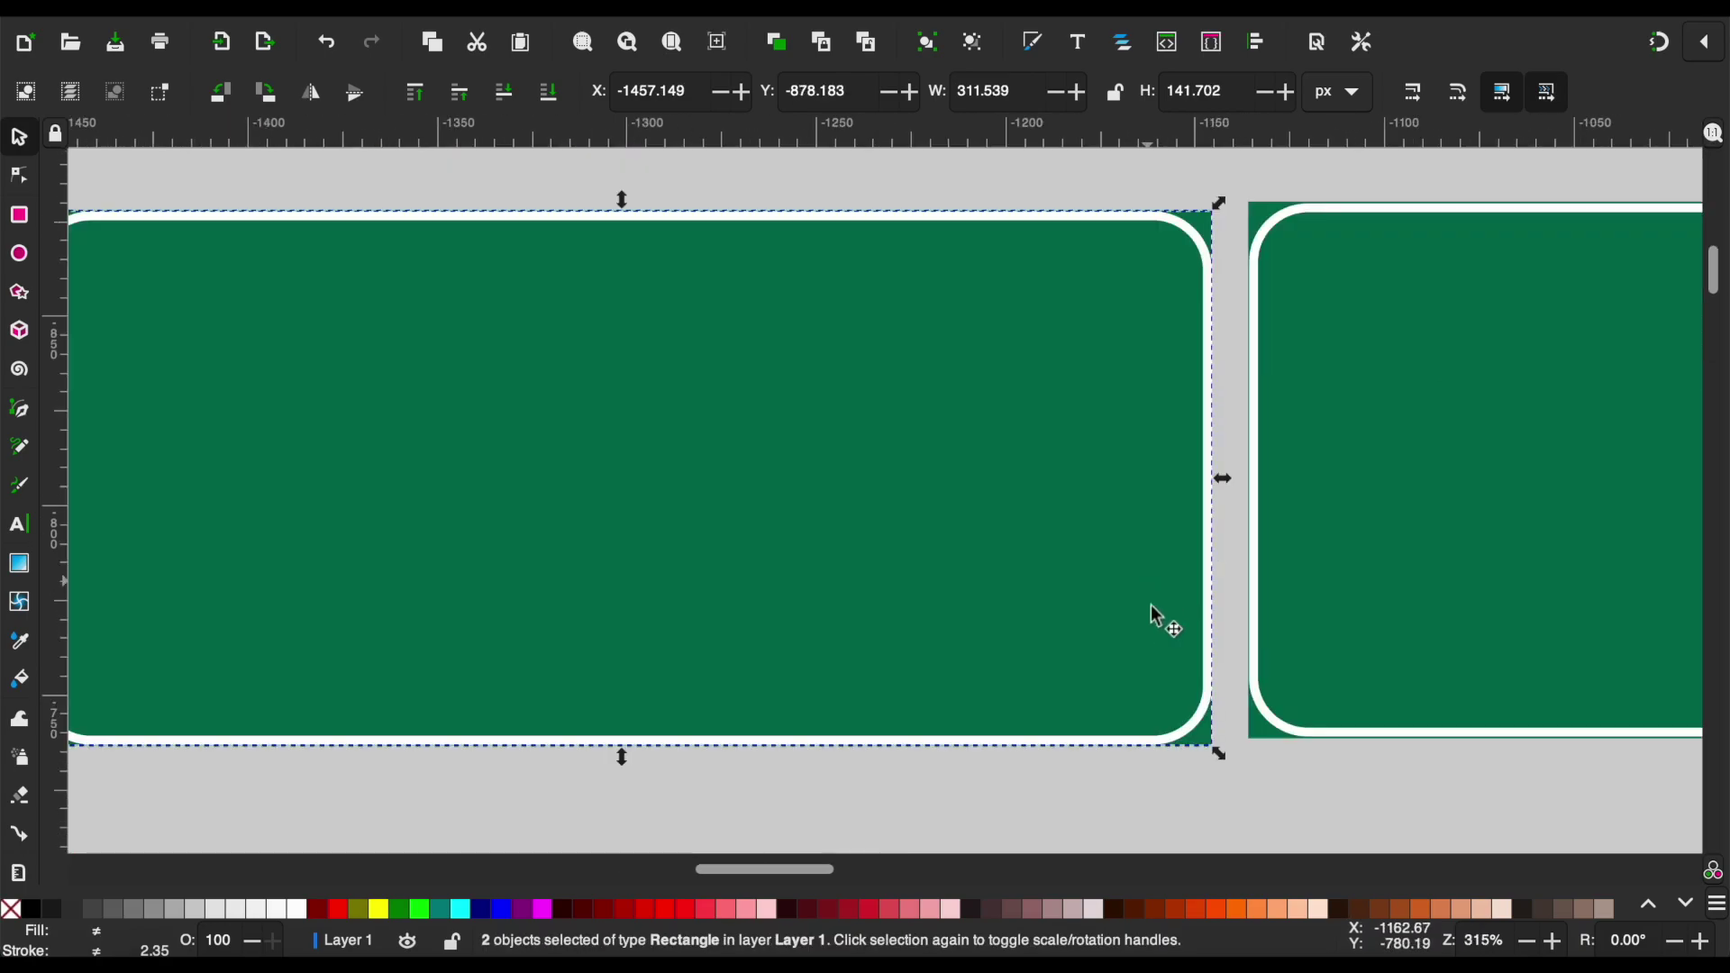
ctrl+scroll(1294, 780, up, 2)
ctrl+scroll(1295, 780, up, 2)
mouse_move(985, 630)
mouse_down()
mouse_move(1062, 586)
mouse_move(1086, 595)
mouse_up()
click(1114, 688)
ctrl+scroll(1114, 687, down, 3)
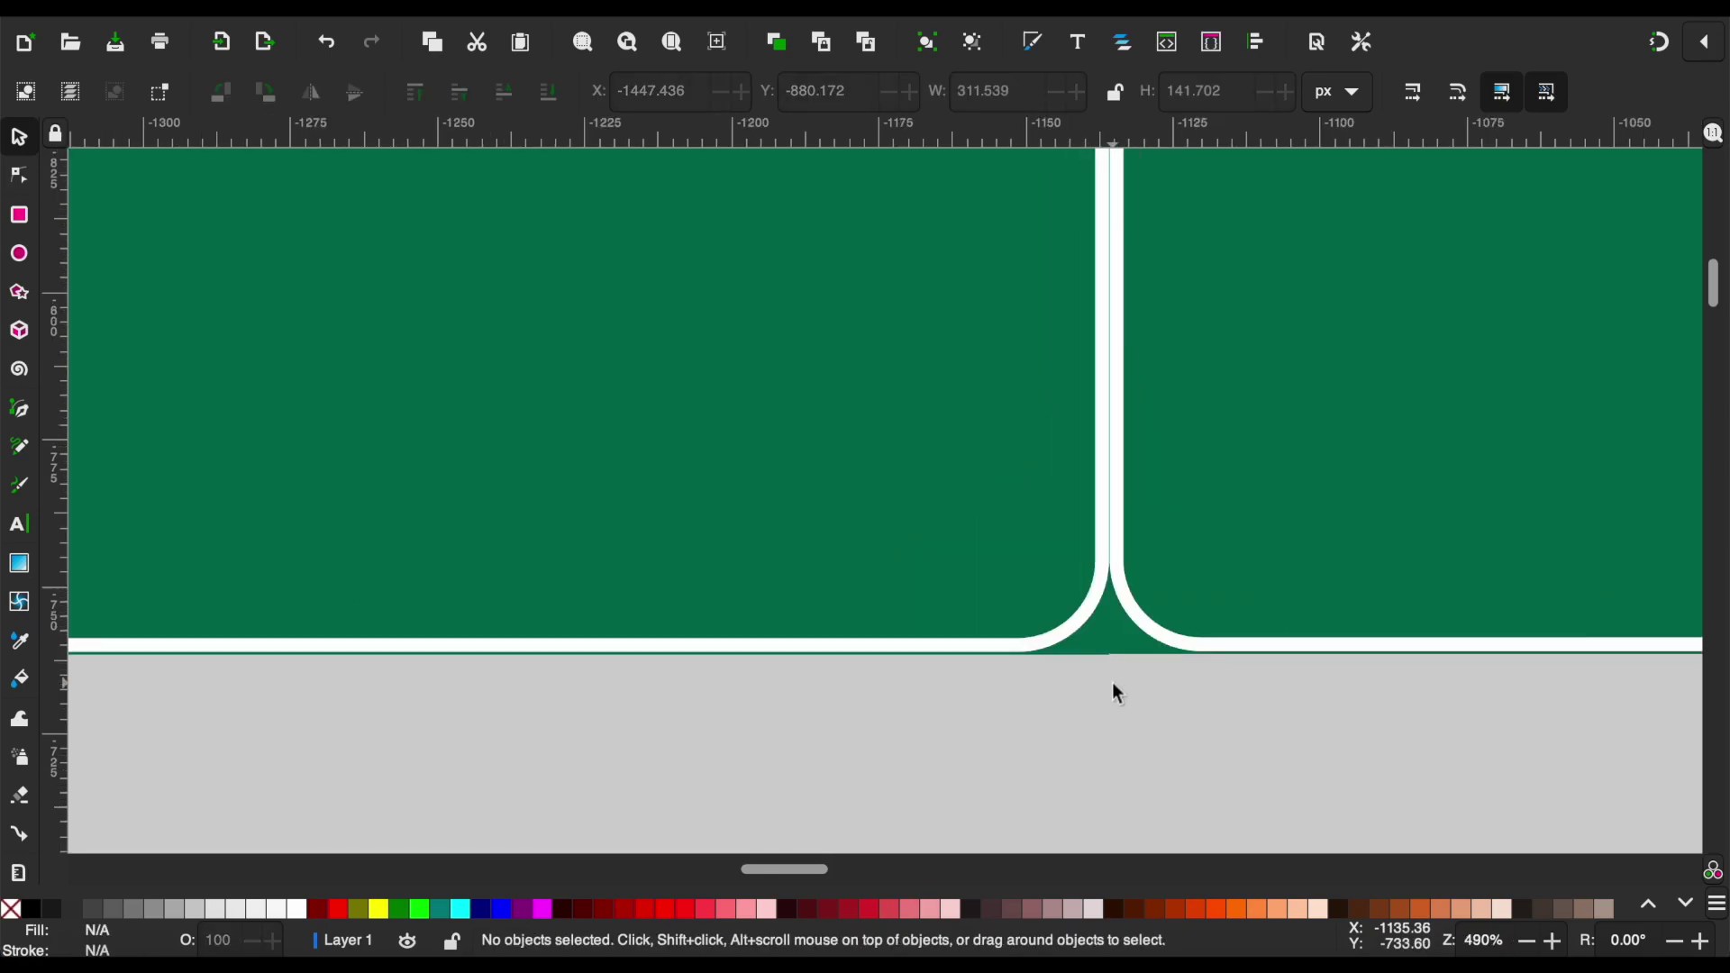
ctrl+scroll(1112, 683, down, 3)
ctrl+scroll(1112, 683, down, 1)
ctrl+scroll(1112, 681, down, 1)
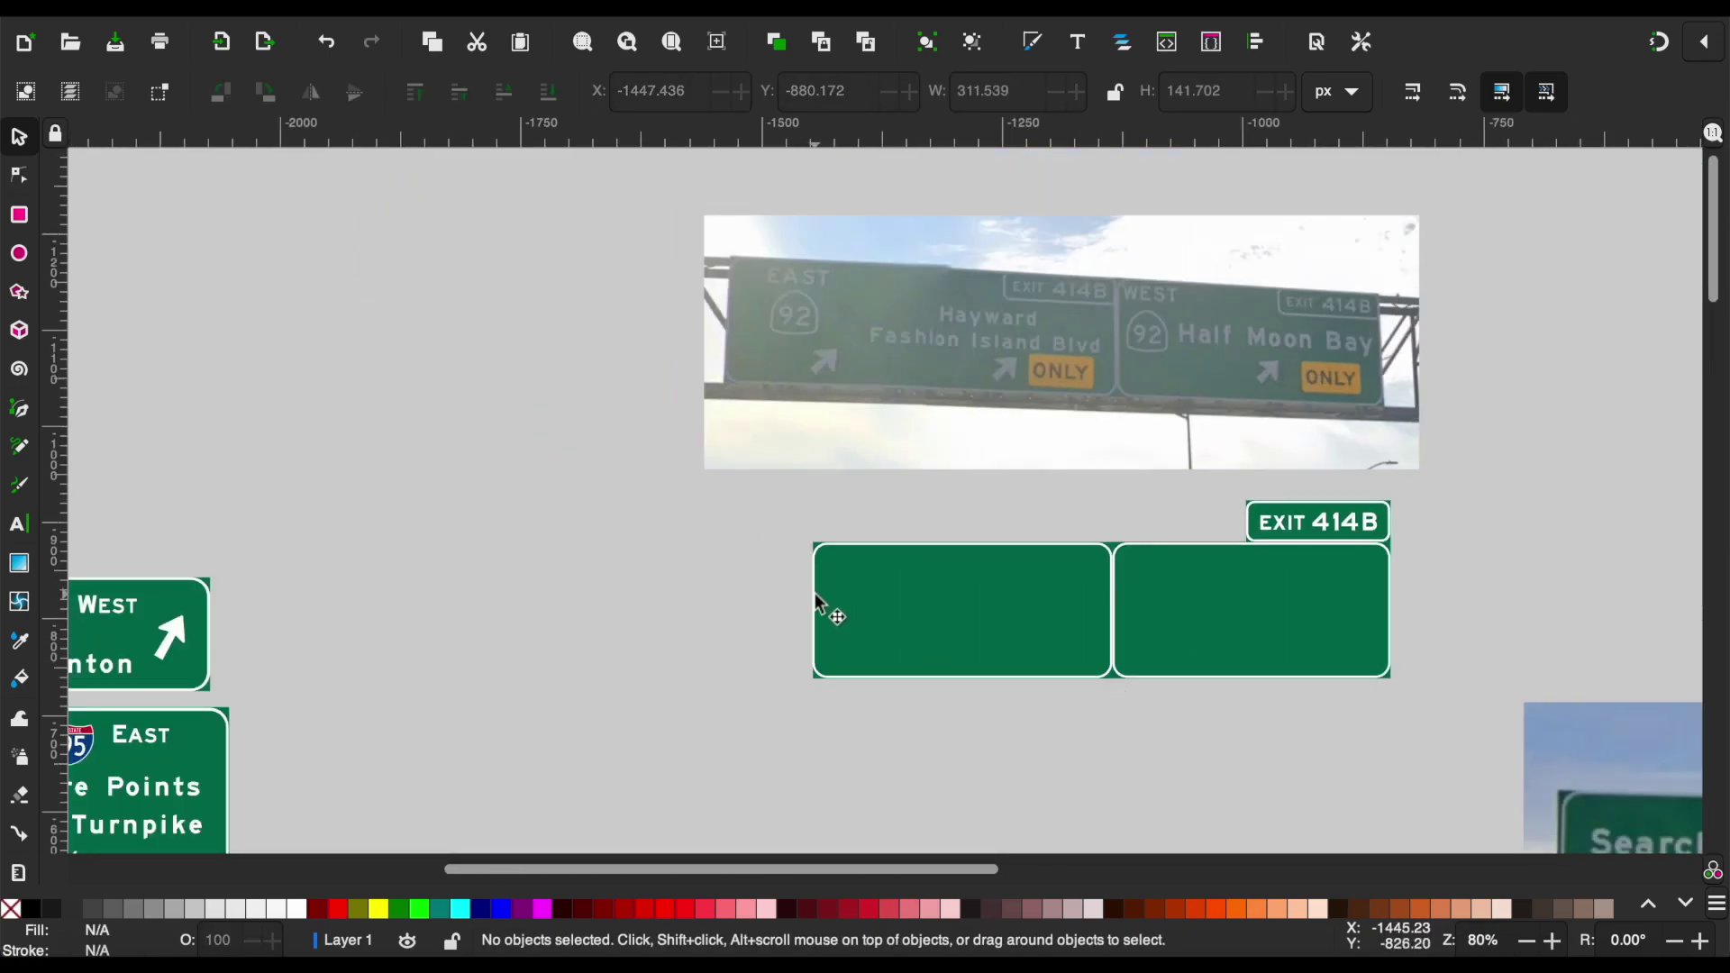
Stretch the left panel and its green fill leftward out to the border.
click(818, 603)
ctrl+scroll(811, 622, up, 3)
mouse_move(811, 635)
mouse_down()
mouse_move(745, 650)
mouse_move(564, 635)
mouse_up()
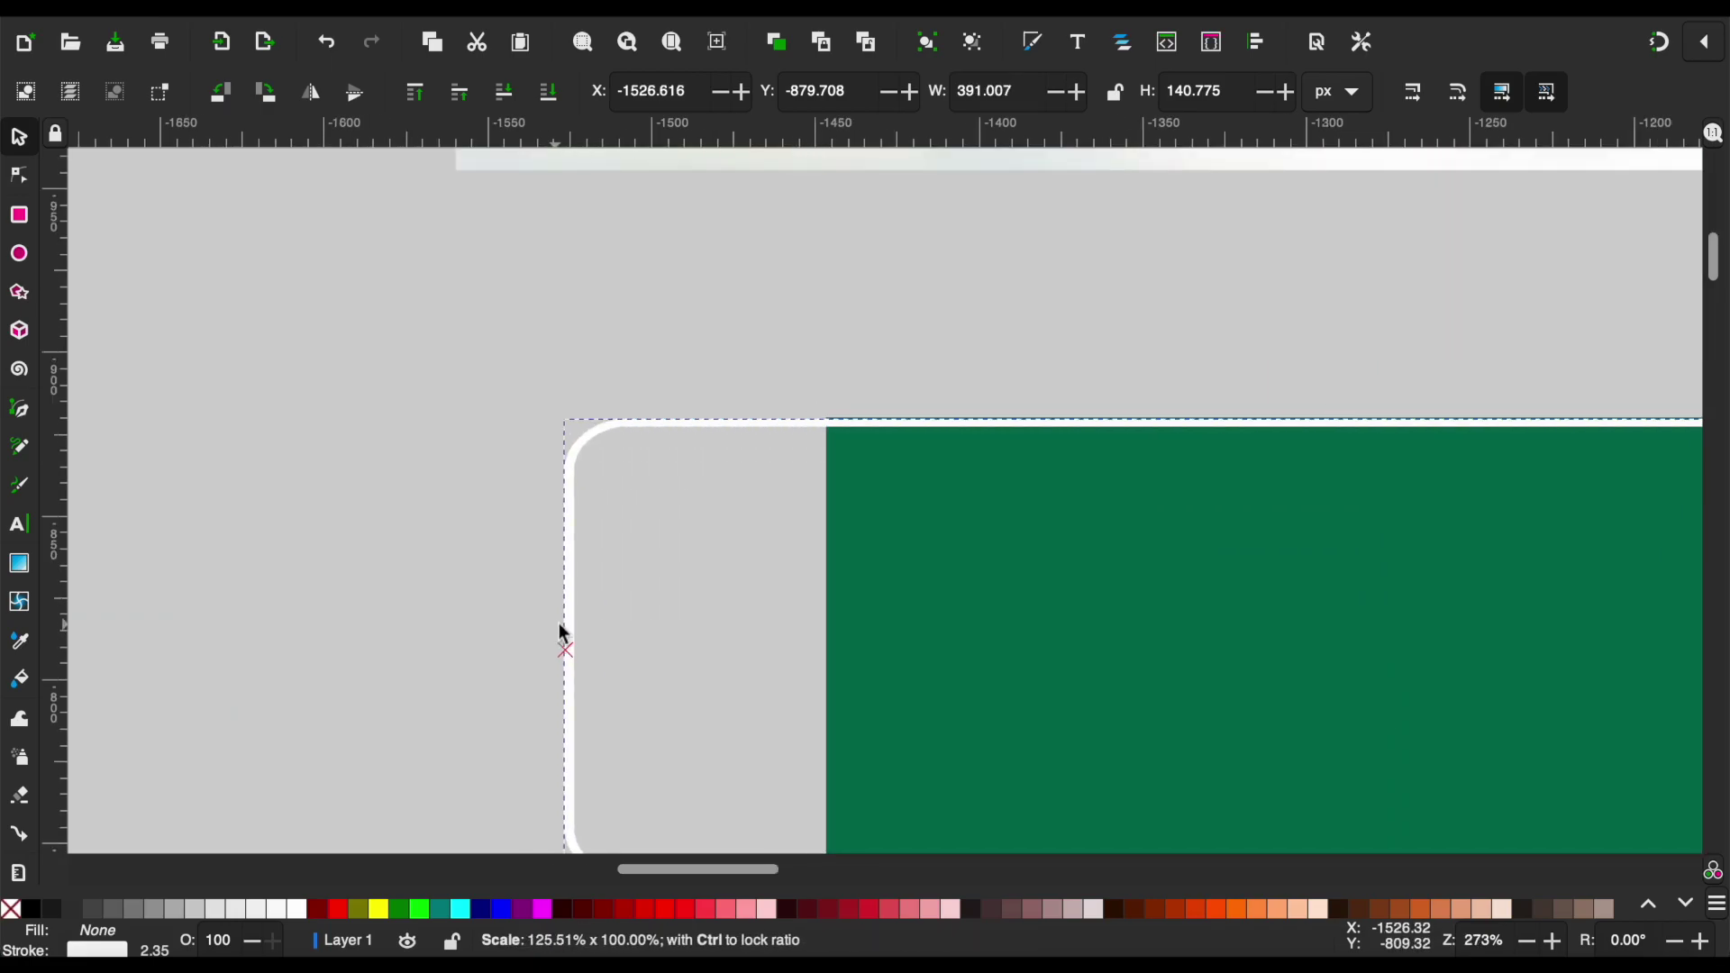
click(821, 646)
drag(815, 645, 556, 619)
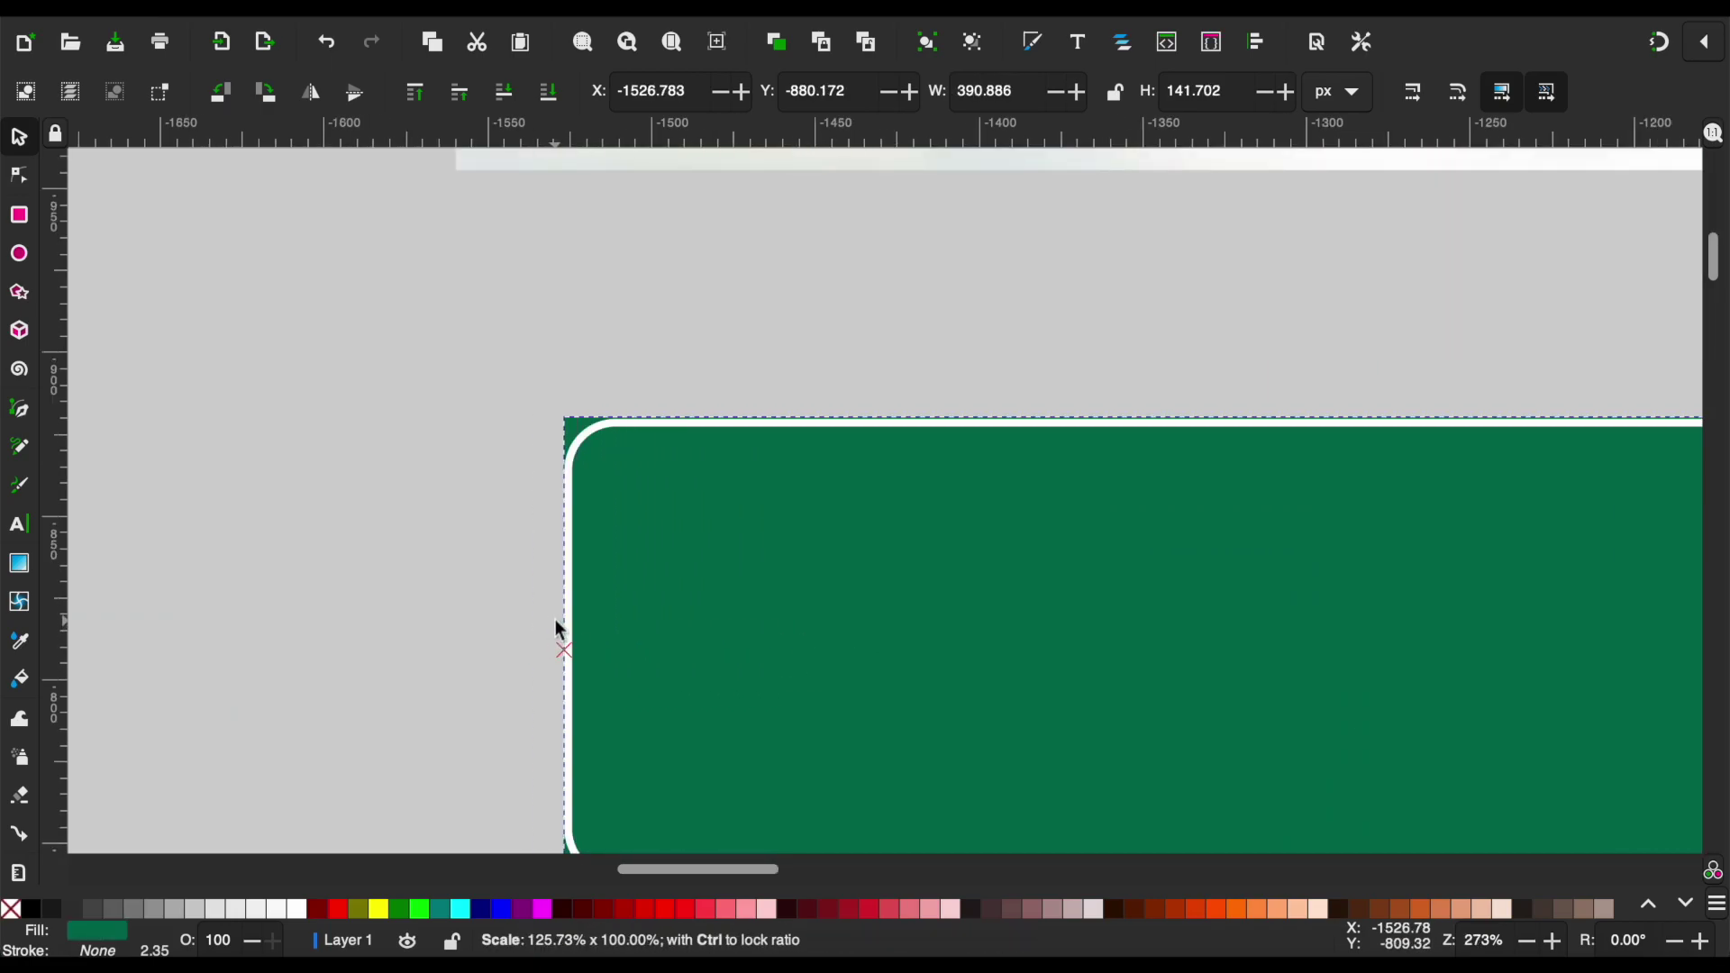
click(470, 566)
ctrl+scroll(470, 566, down, 2)
ctrl+scroll(796, 568, down, 1)
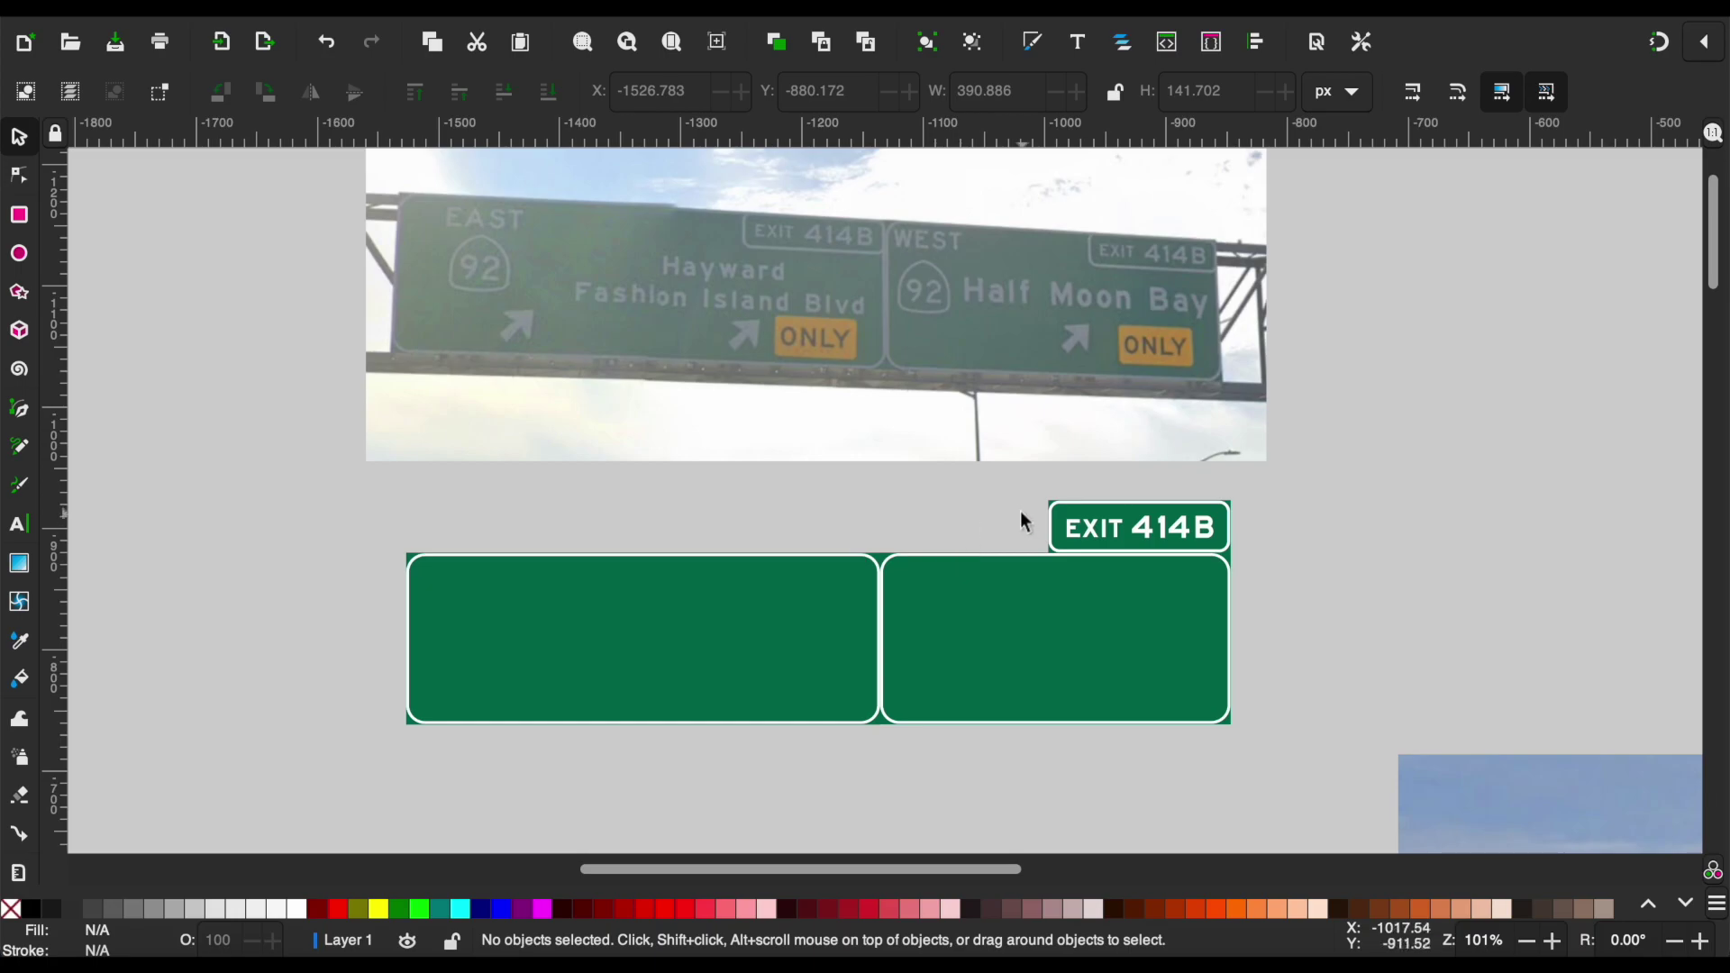
Duplicate the EXIT 414B tab and place the copy above the left panel.
drag(1280, 567, 1280, 568)
key(ctrl+c)
key(ctrl+v)
ctrl+scroll(831, 541, up, 3)
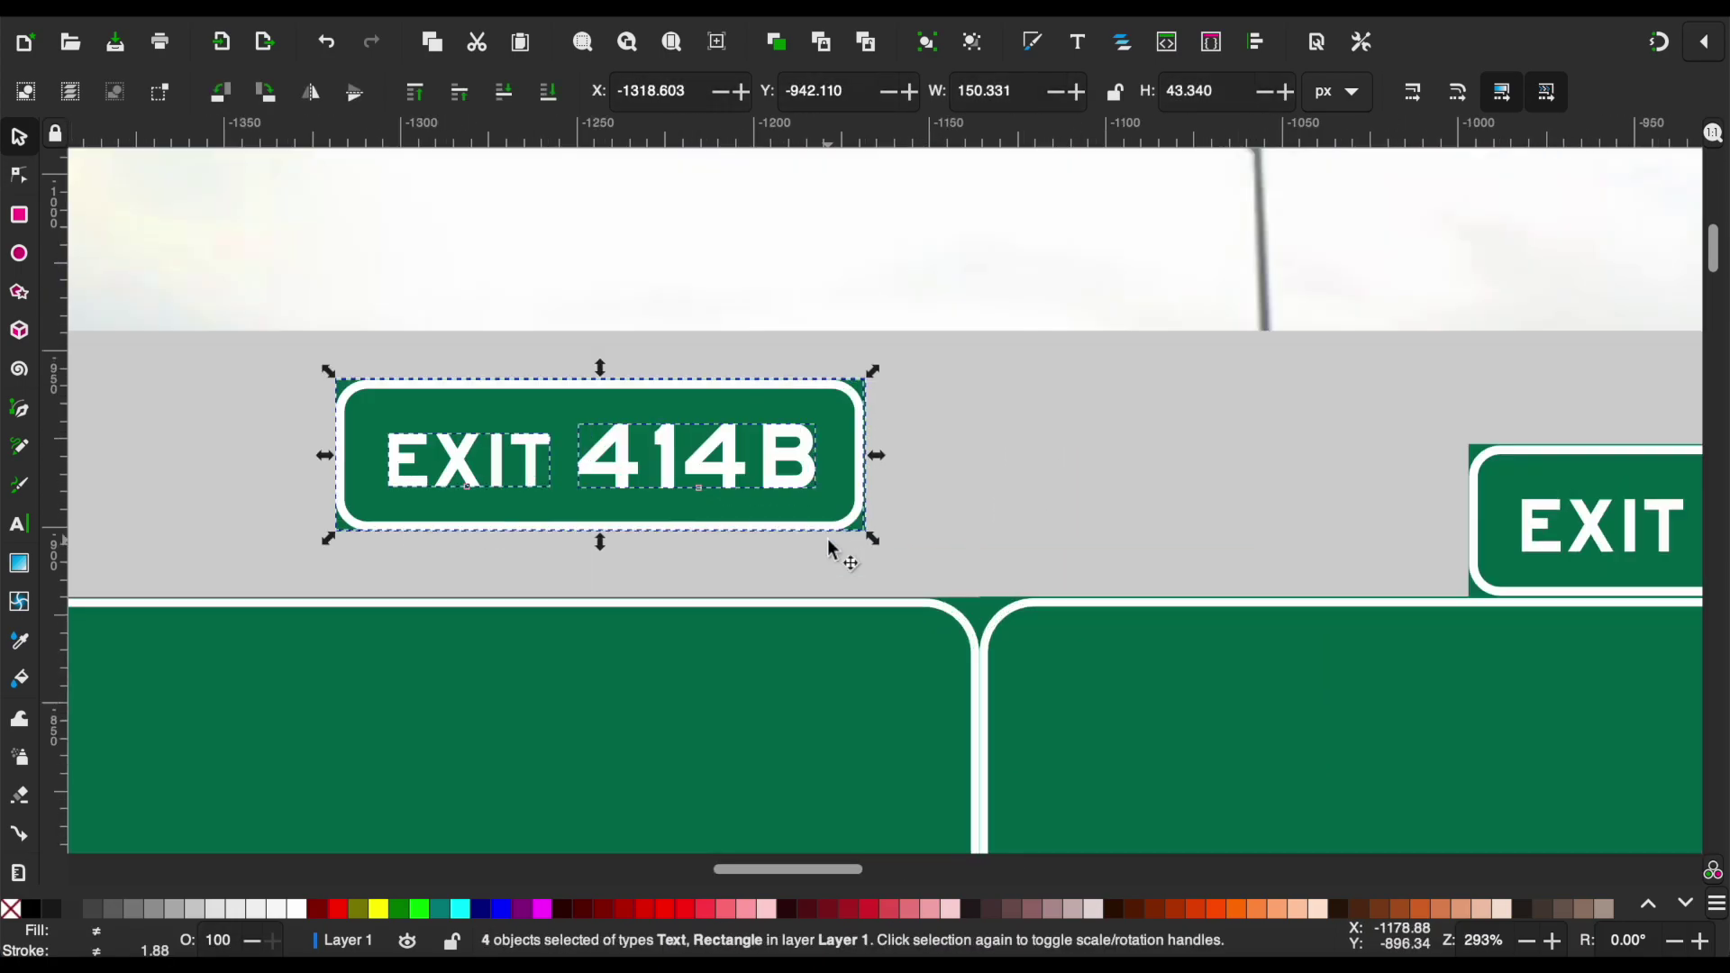
ctrl+scroll(840, 498, up, 2)
drag(841, 499, 1027, 602)
click(1189, 575)
ctrl+scroll(1192, 575, down, 2)
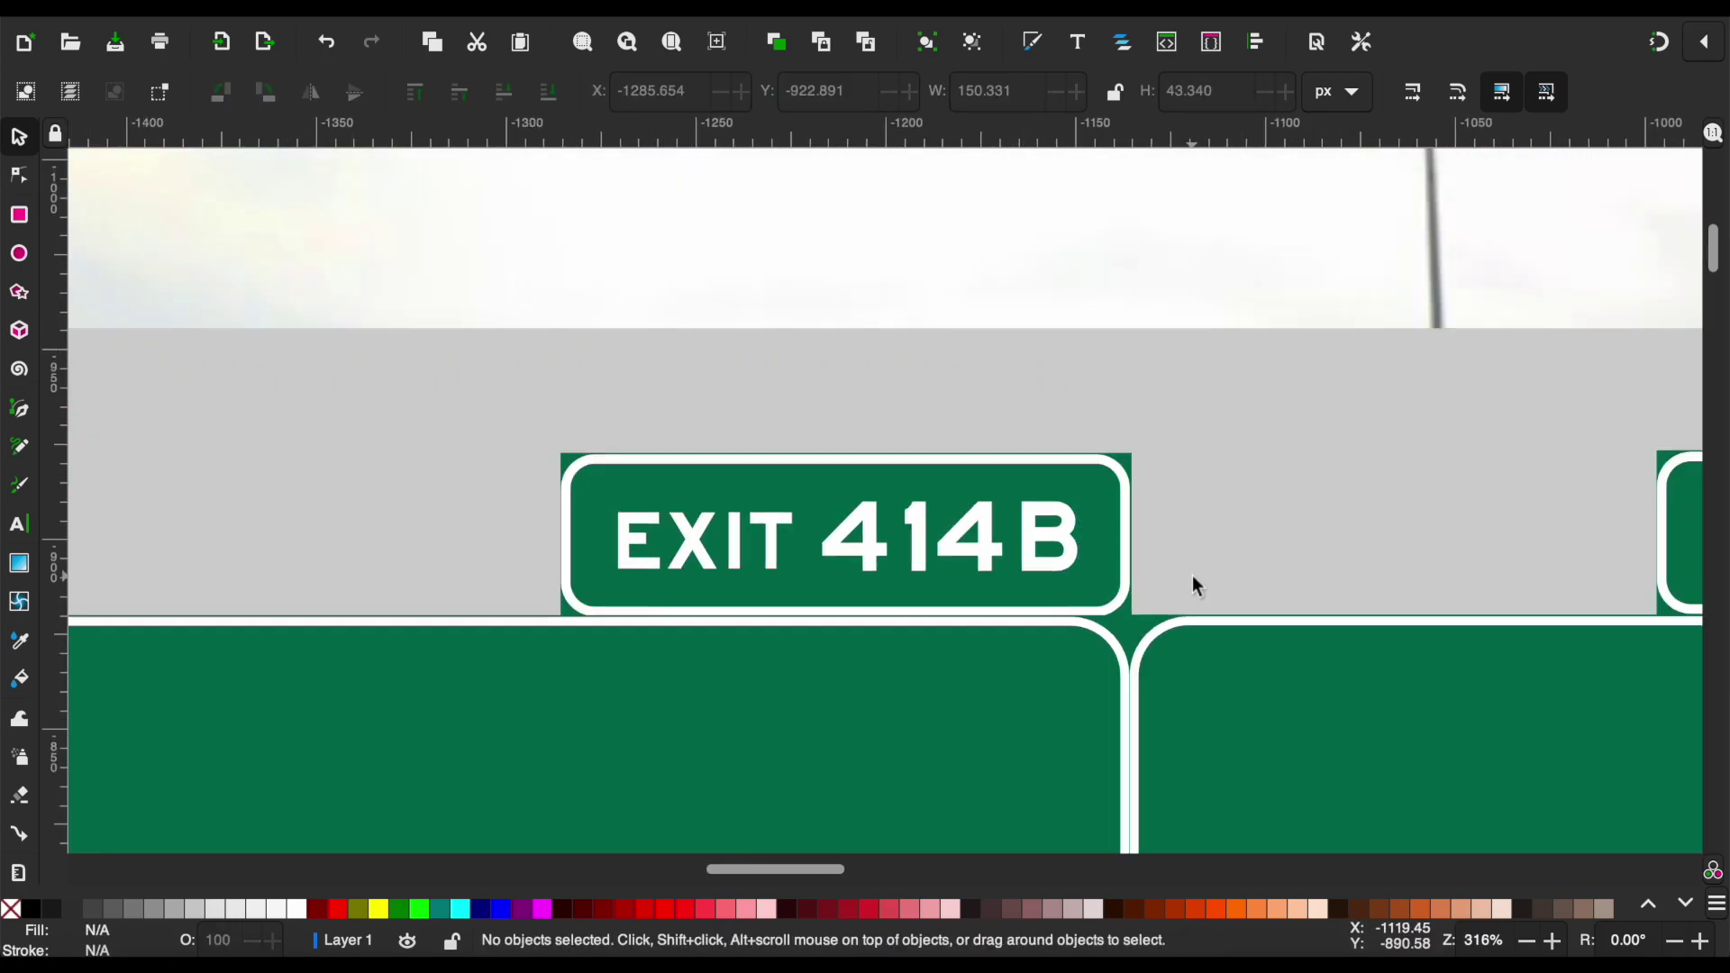
ctrl+scroll(1192, 575, down, 3)
ctrl+scroll(1193, 576, down, 1)
ctrl+scroll(1193, 576, down, 1)
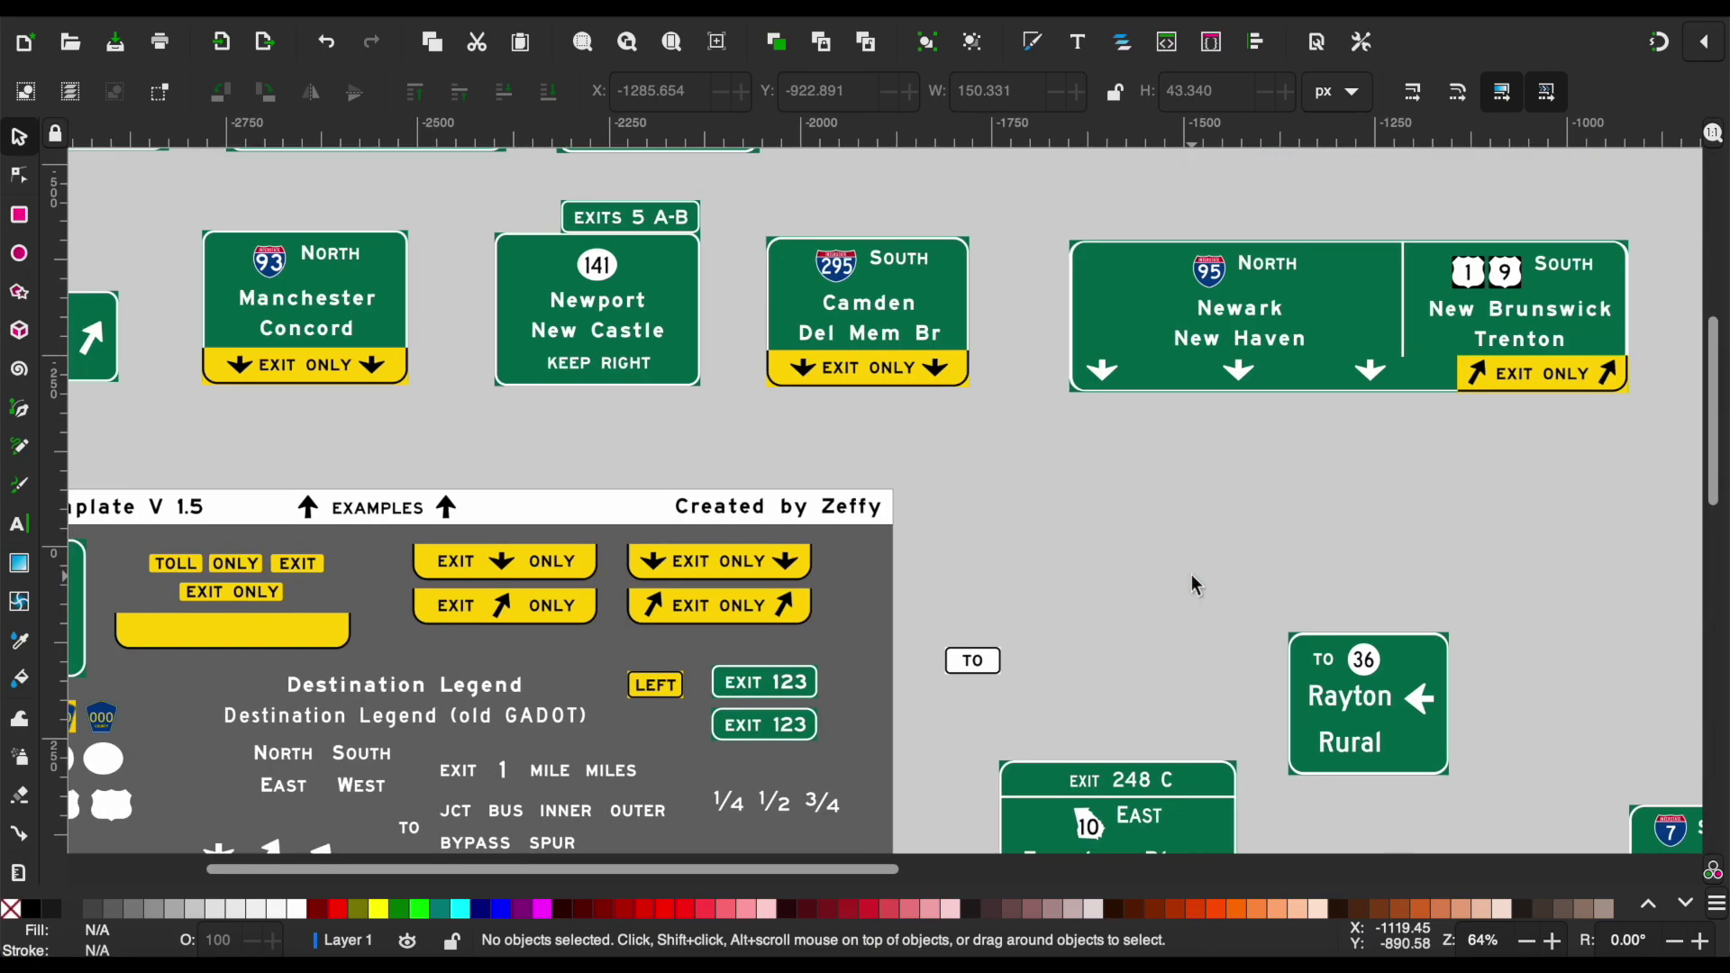
Move a route shield and the WEST label from the template onto the right panel.
ctrl+scroll(1193, 576, down, 1)
scroll(1194, 585, down, 10)
scroll(610, 557, left, 5)
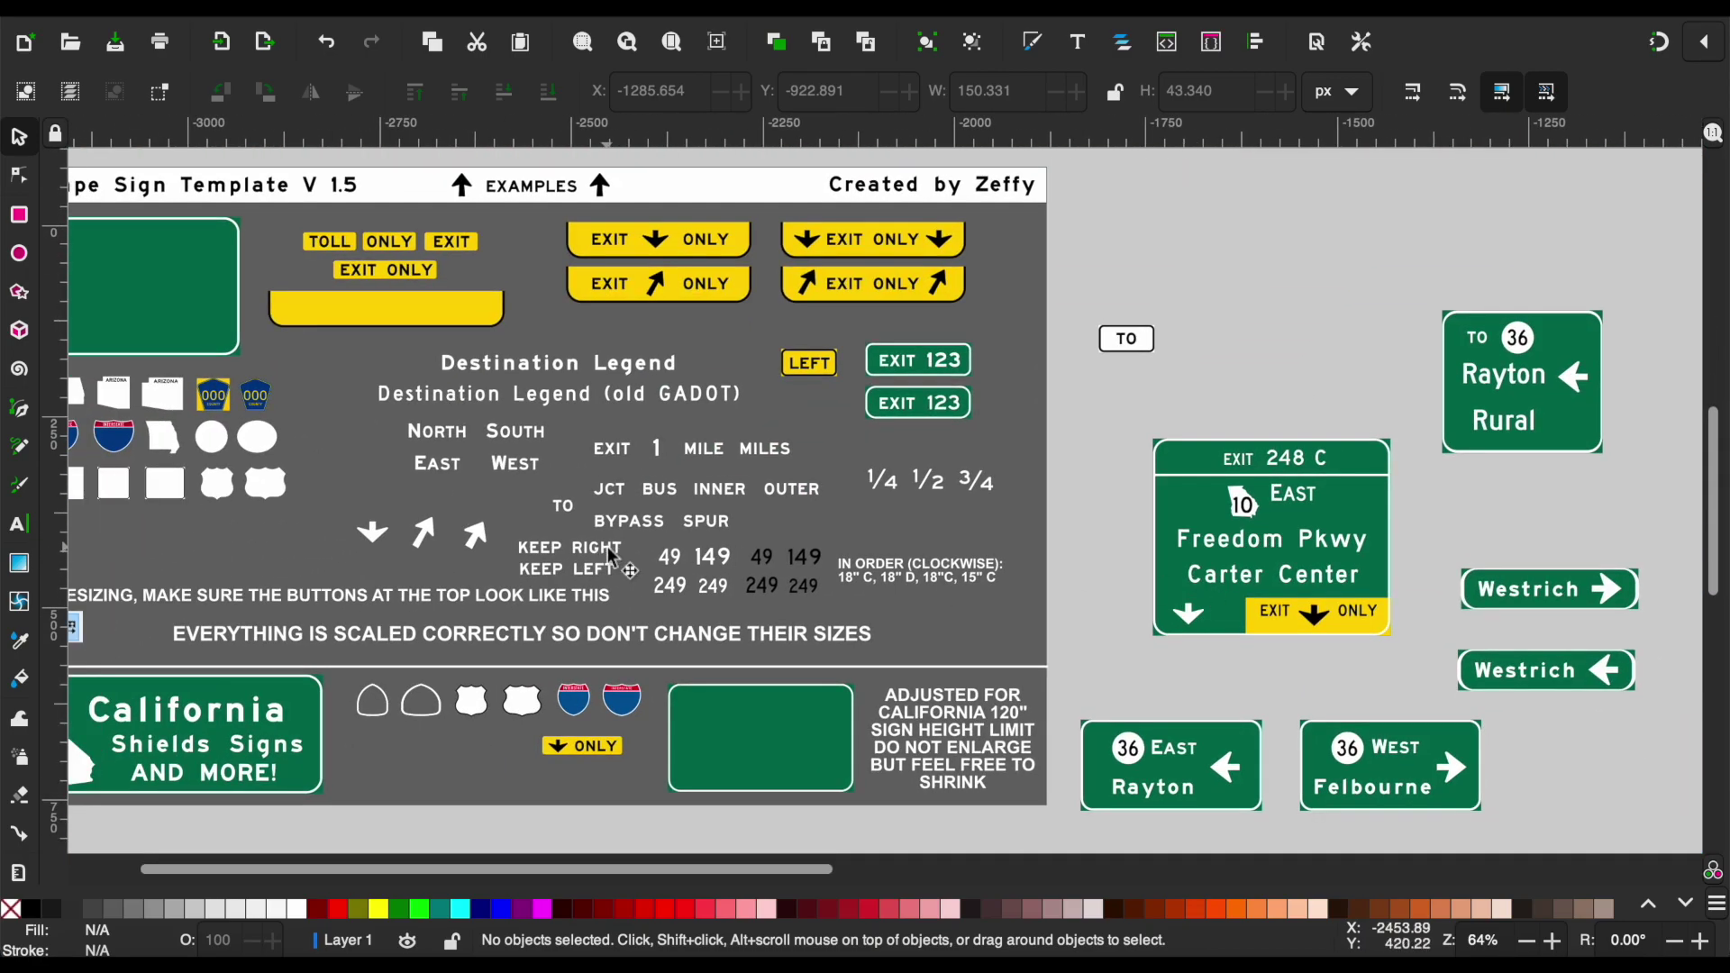
click(385, 712)
scroll(765, 506, right, 10)
scroll(765, 506, down, 5)
scroll(737, 550, up, 5)
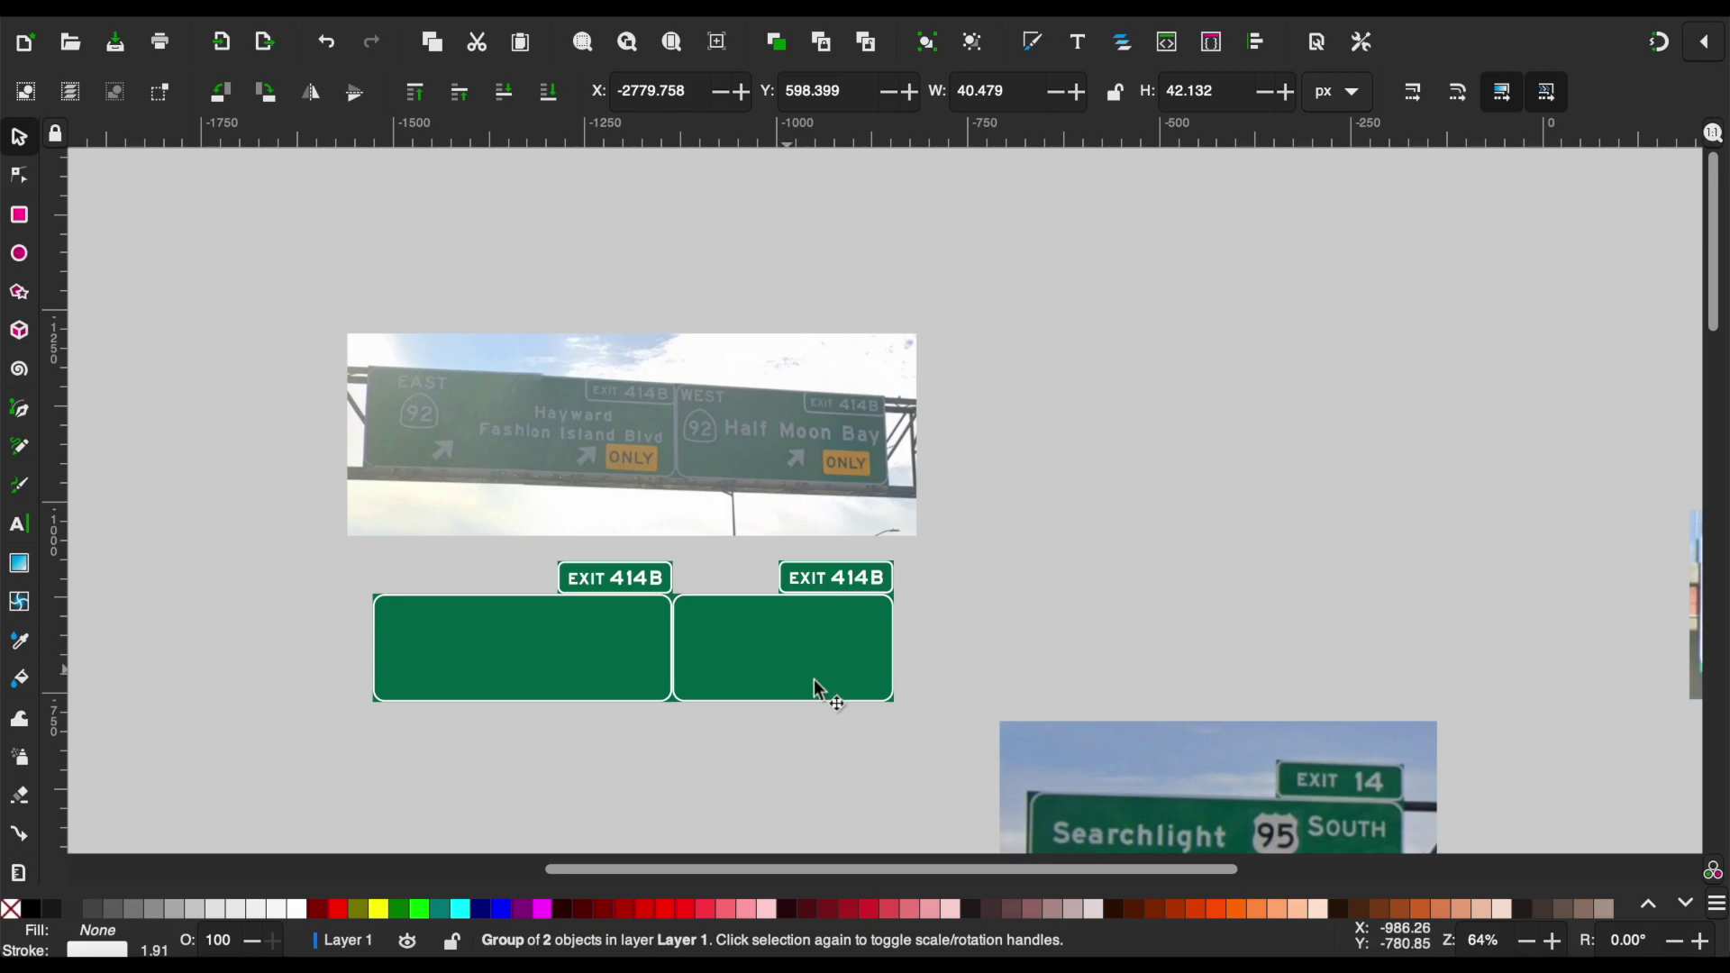
scroll(730, 648, down, 3)
drag(742, 541, 755, 473)
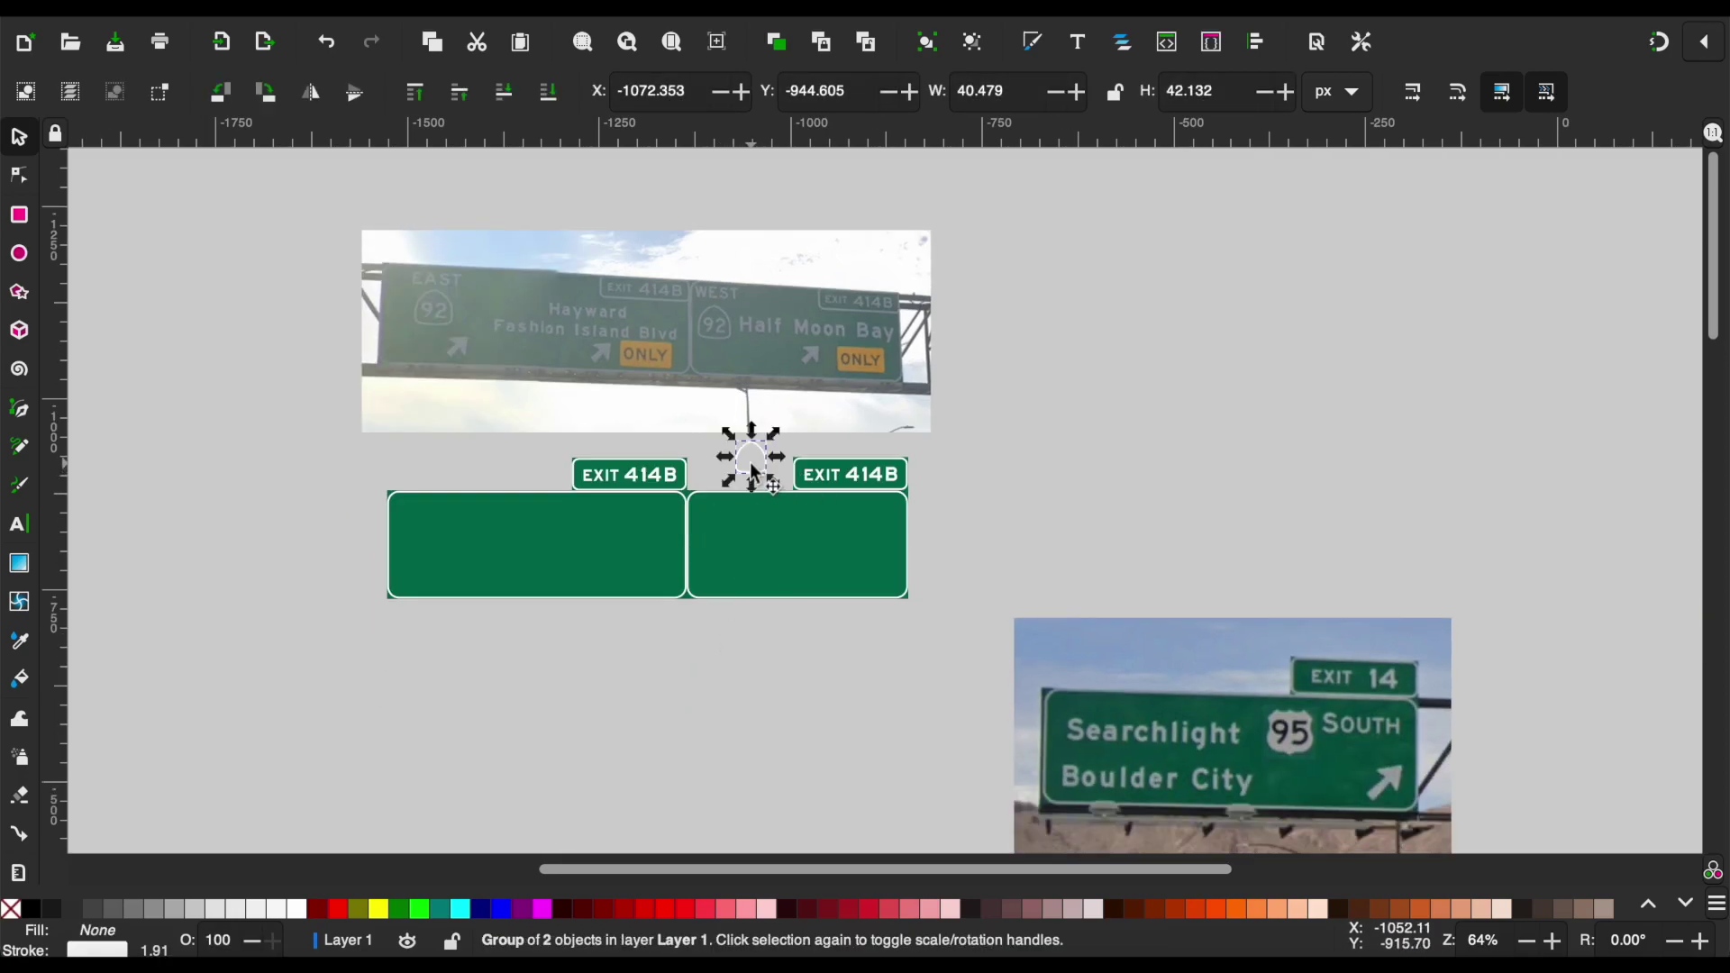
scroll(1080, 545, down, 5)
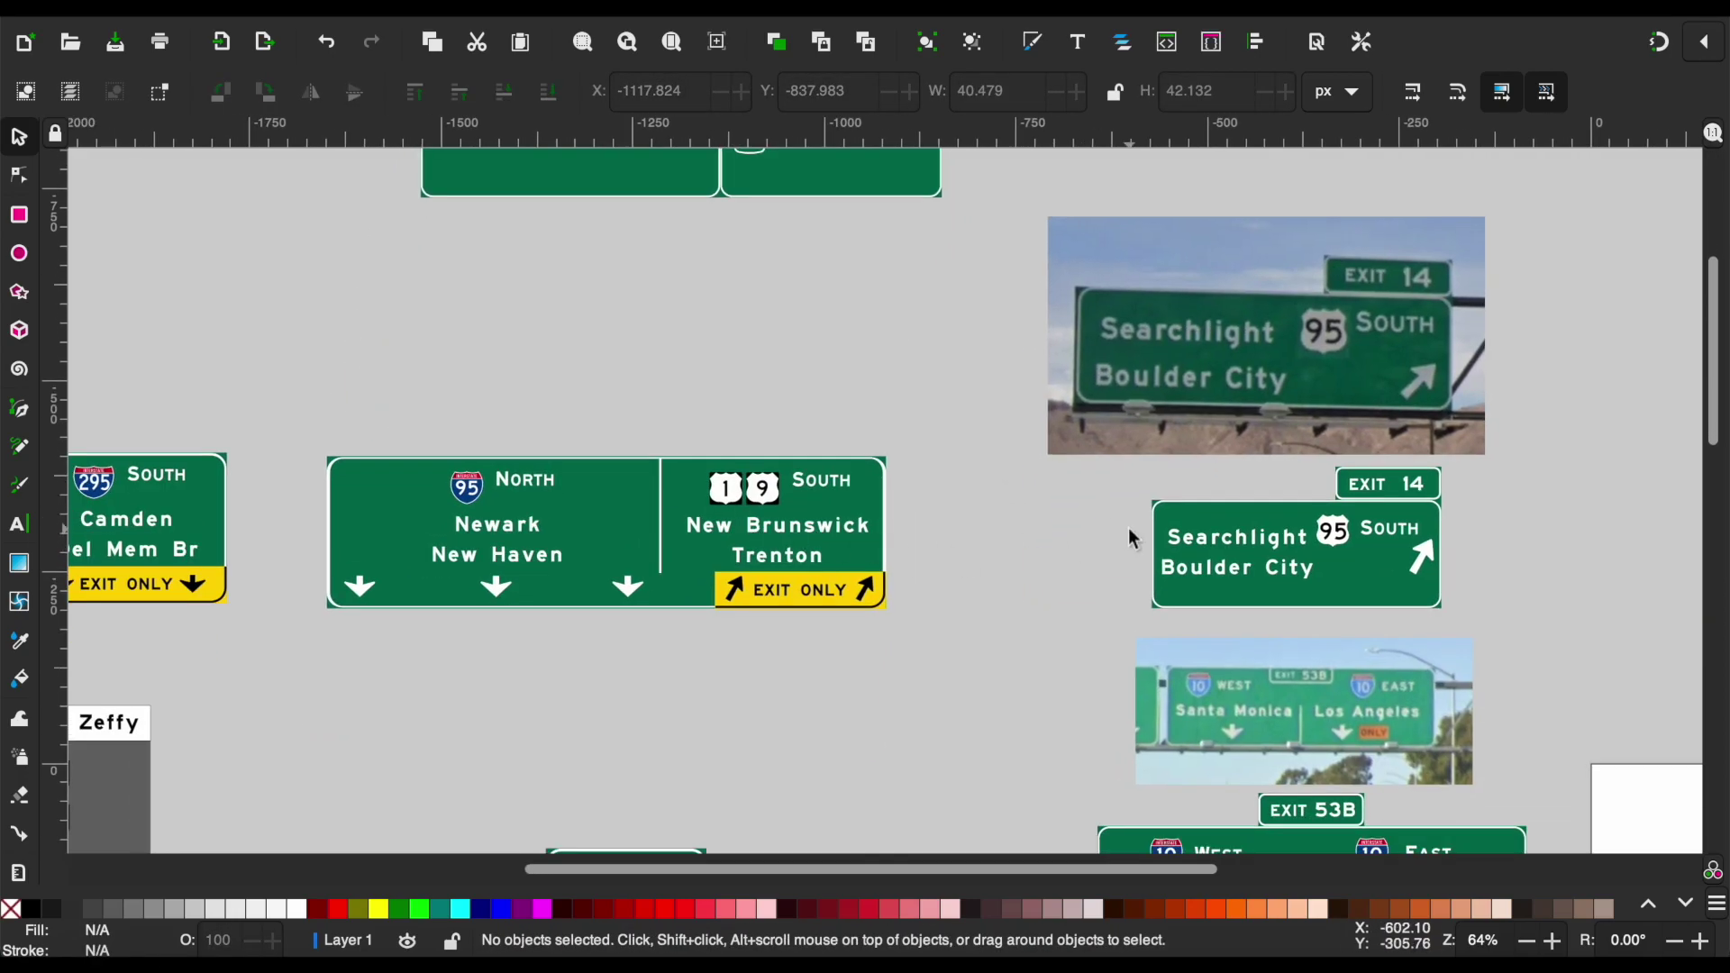
scroll(1132, 537, down, 4)
click(1238, 532)
drag(1237, 534, 667, 397)
scroll(766, 409, up, 9)
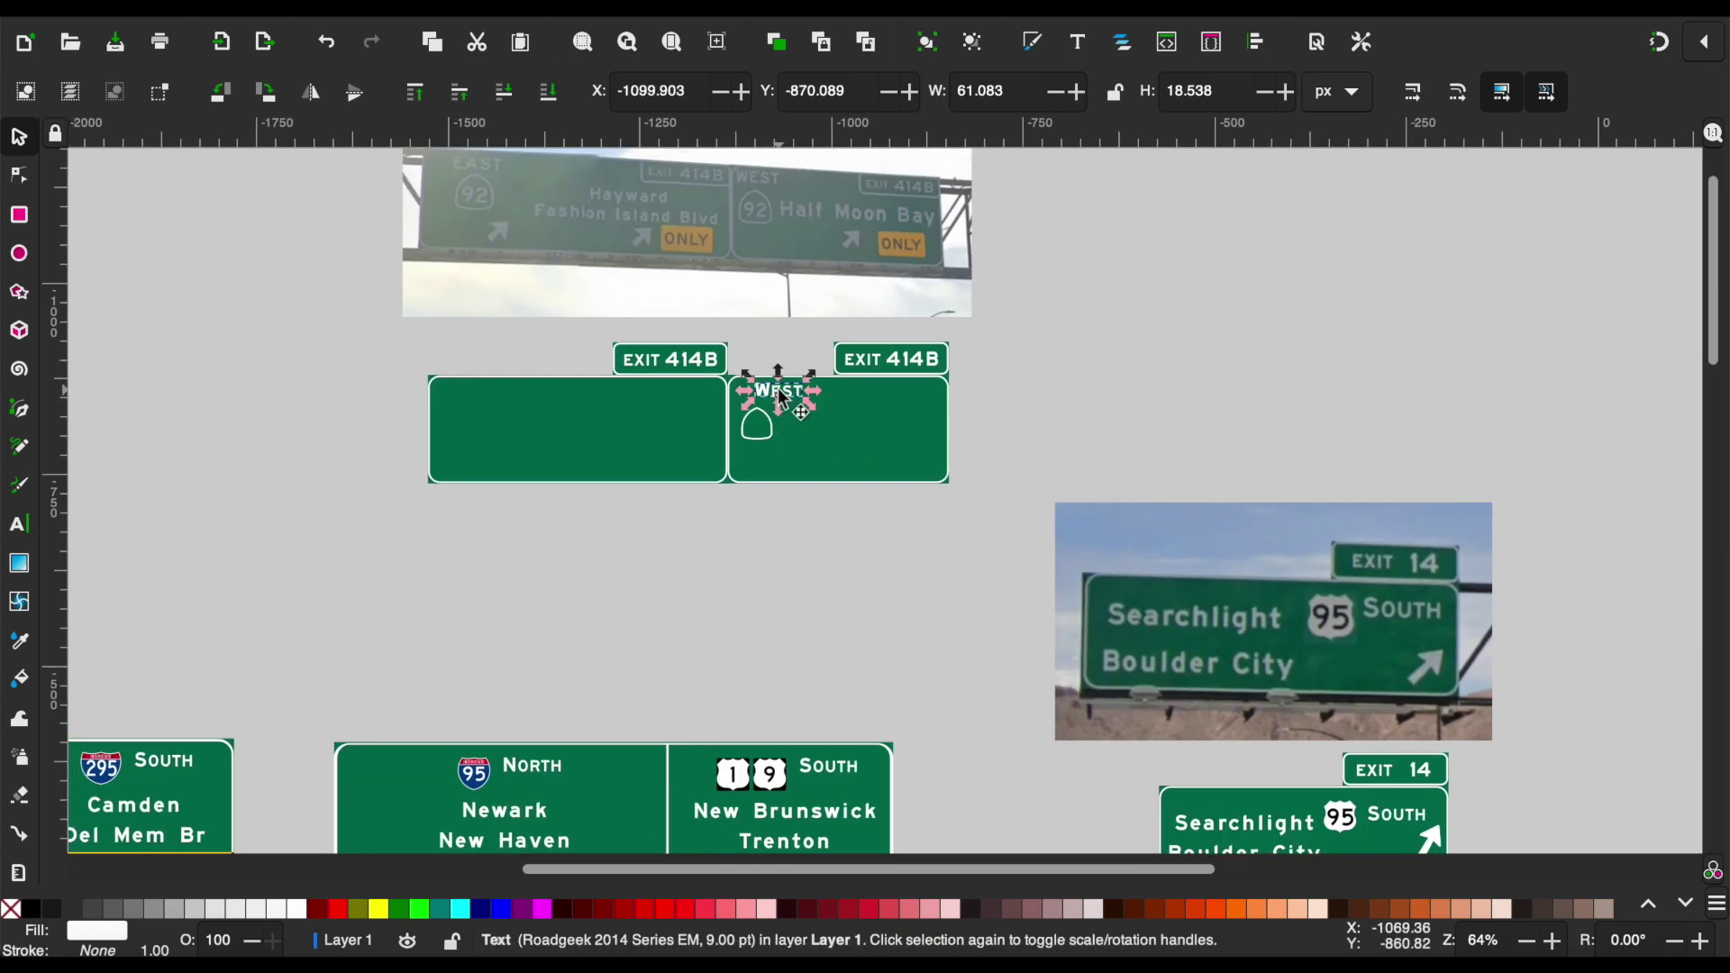
scroll(765, 389, up, 4)
Copy the 95 number into the new shield, change it to 92, and center it.
click(712, 460)
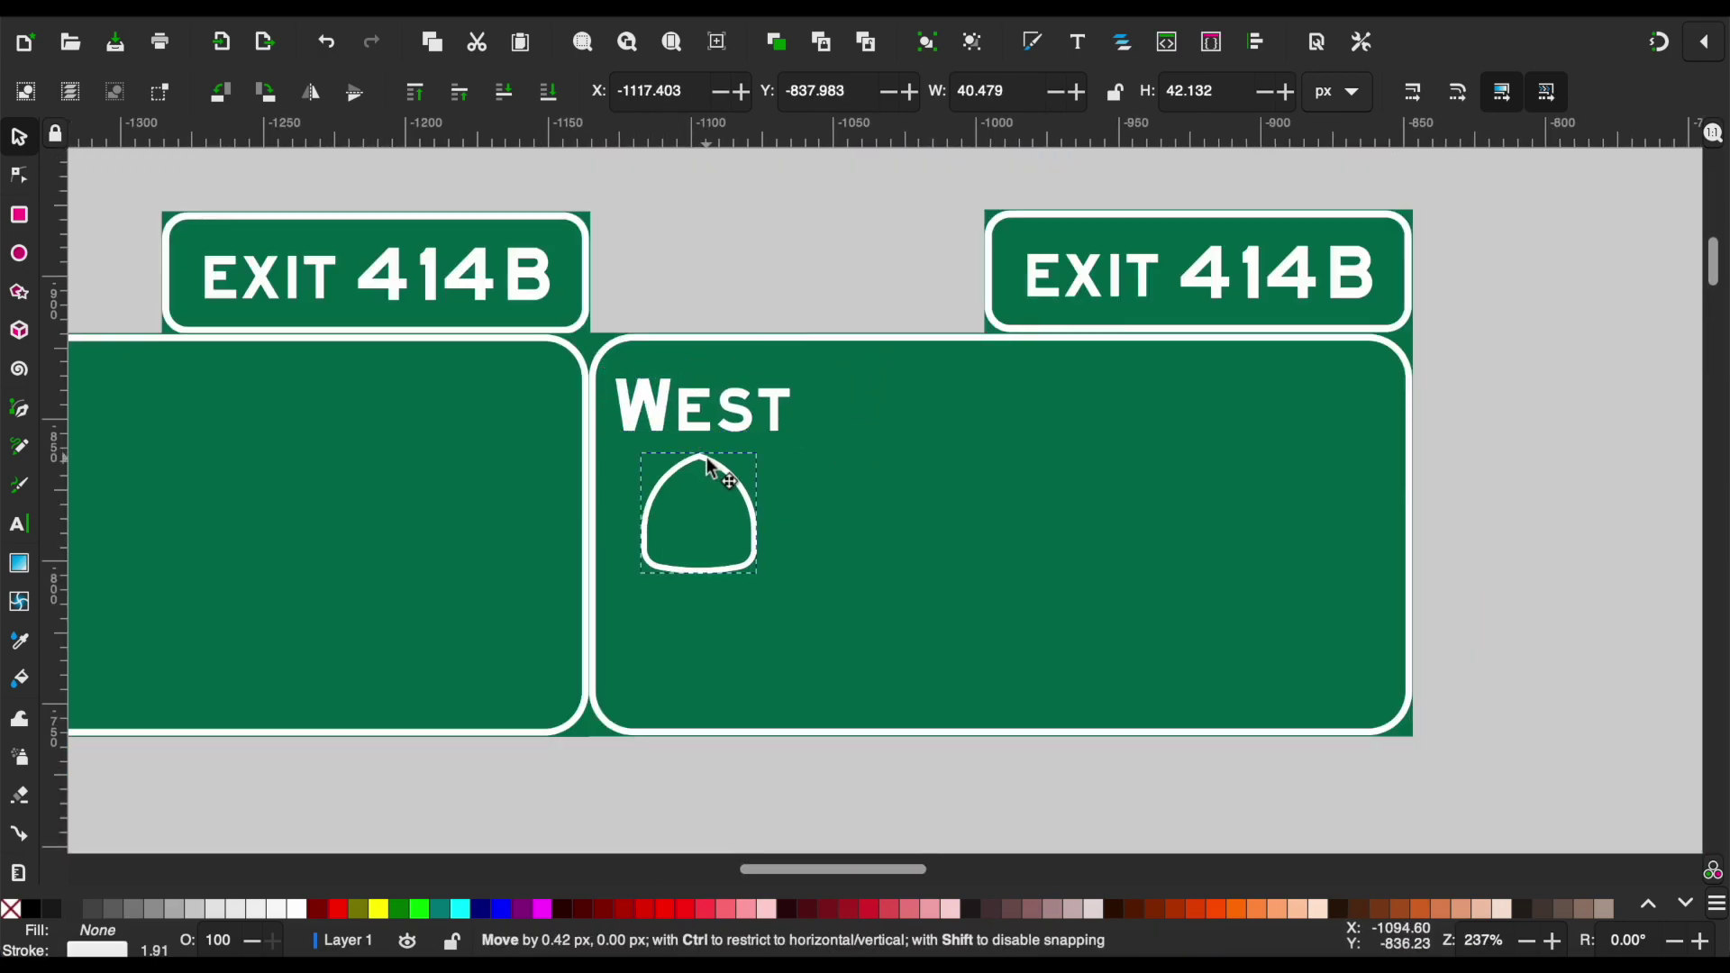
click(809, 254)
scroll(809, 254, down, 4)
scroll(694, 512, down, 3)
click(658, 480)
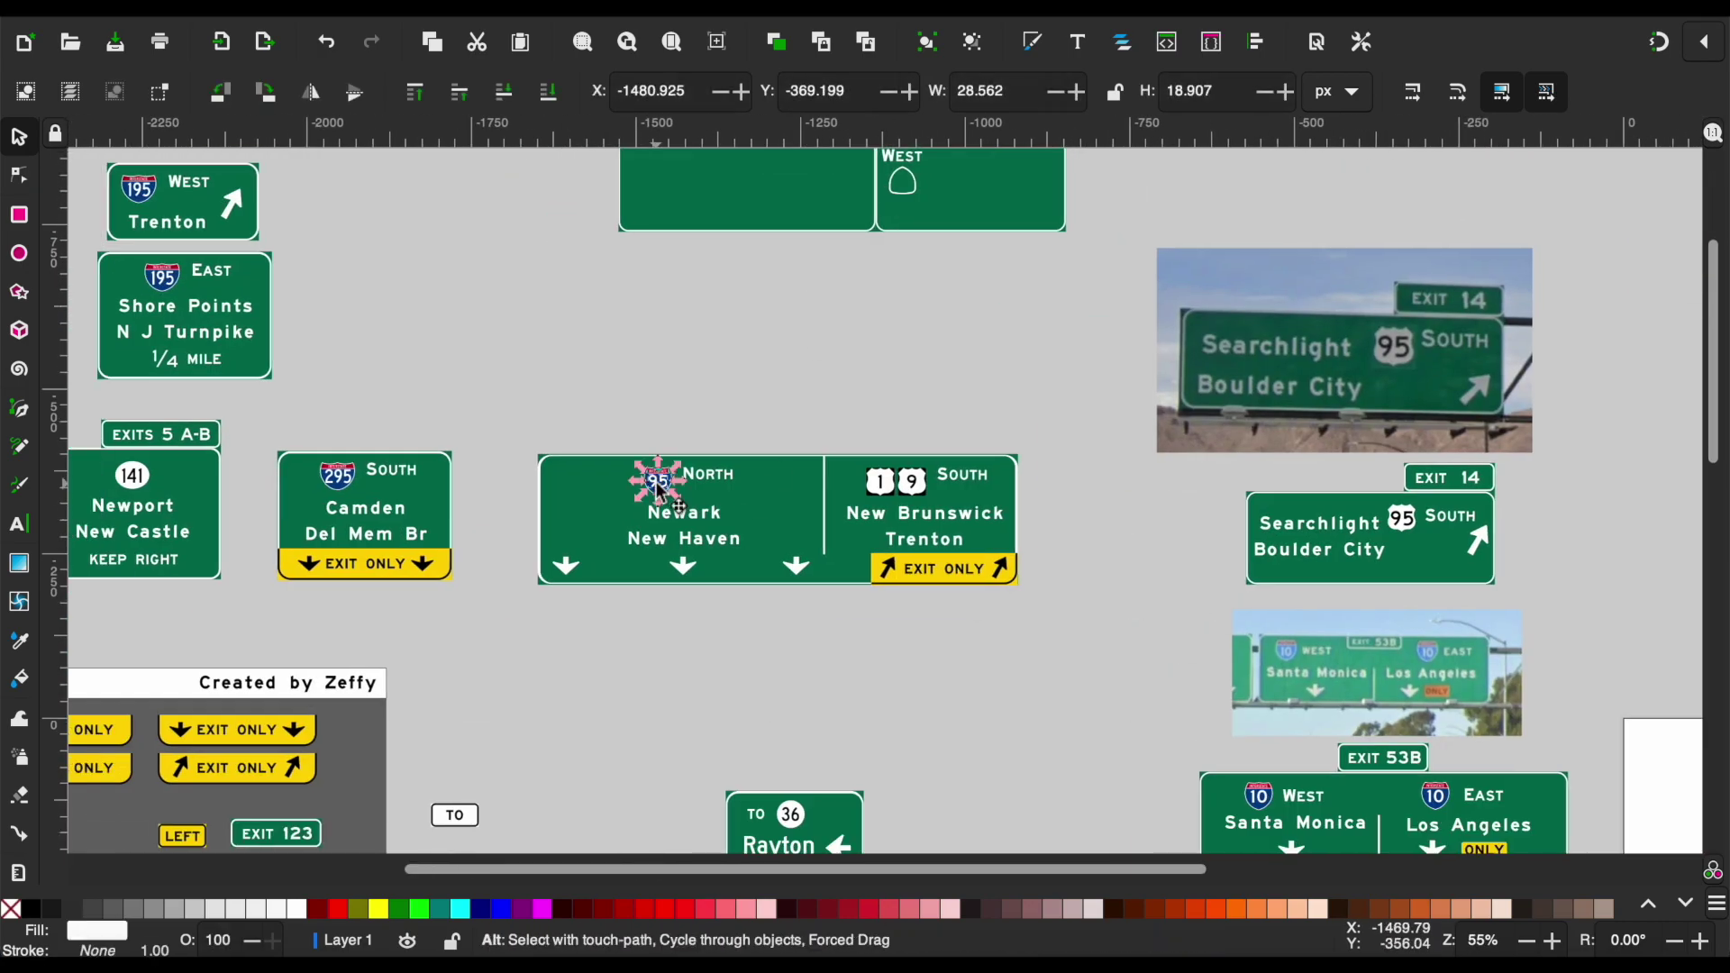
scroll(872, 315, up, 3)
scroll(870, 309, up, 3)
drag(865, 312, 877, 479)
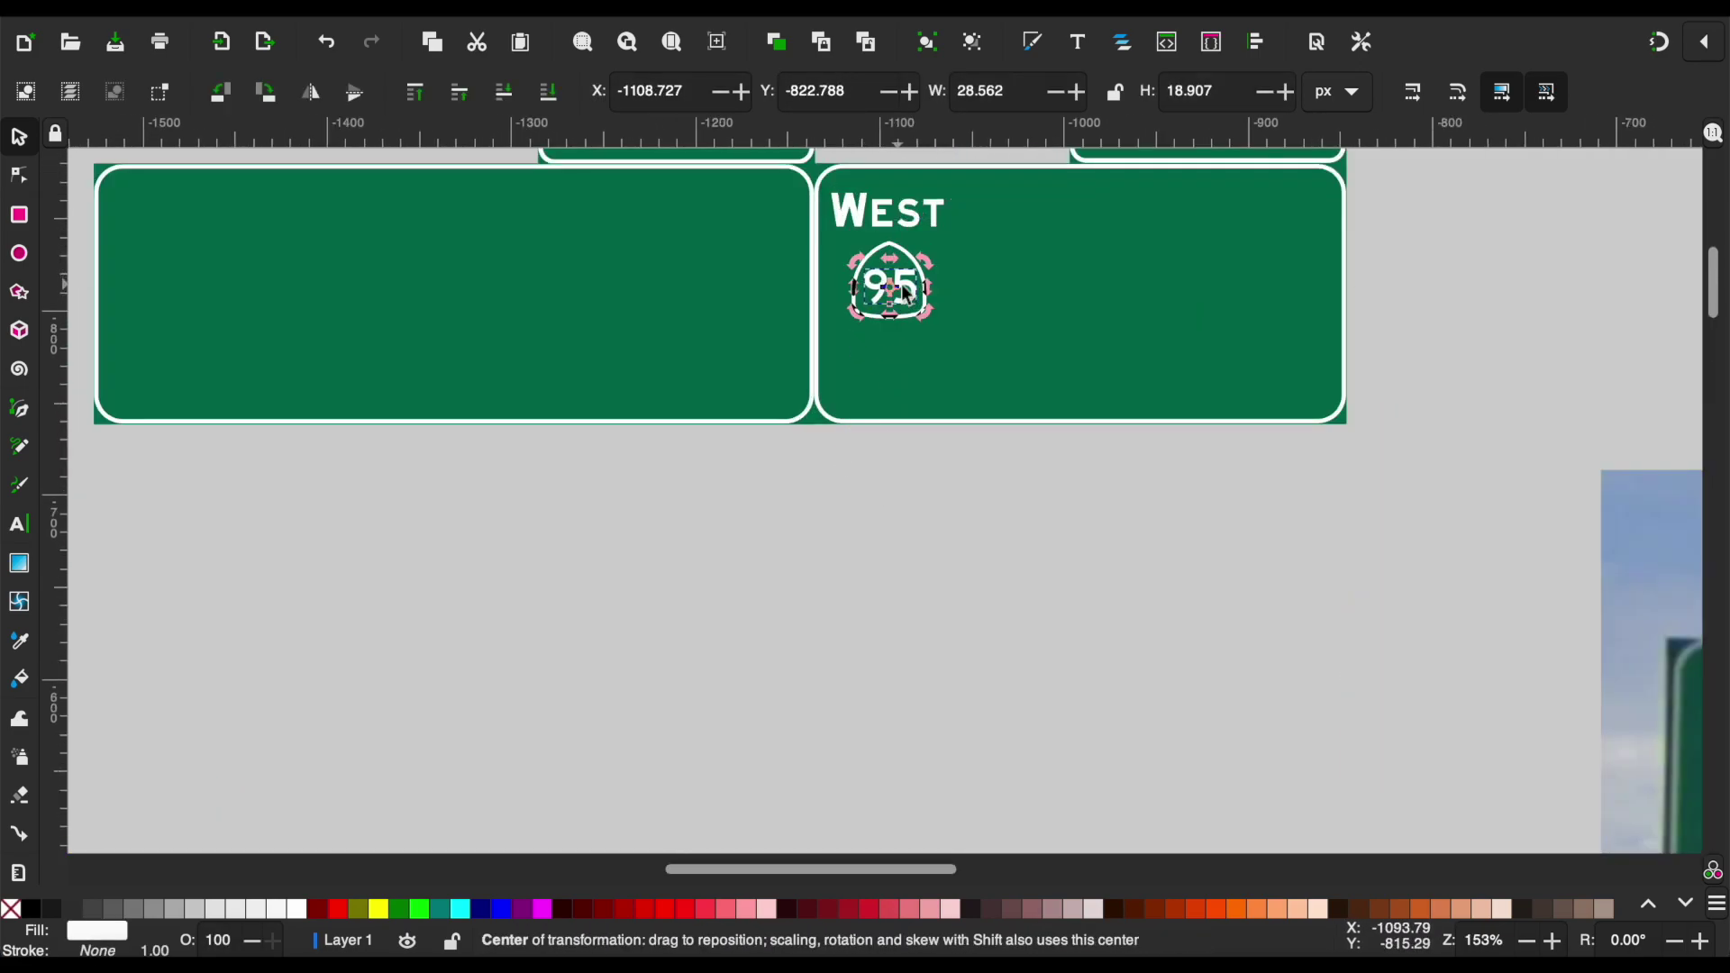
double_click(912, 291)
text(92)
key(F1)
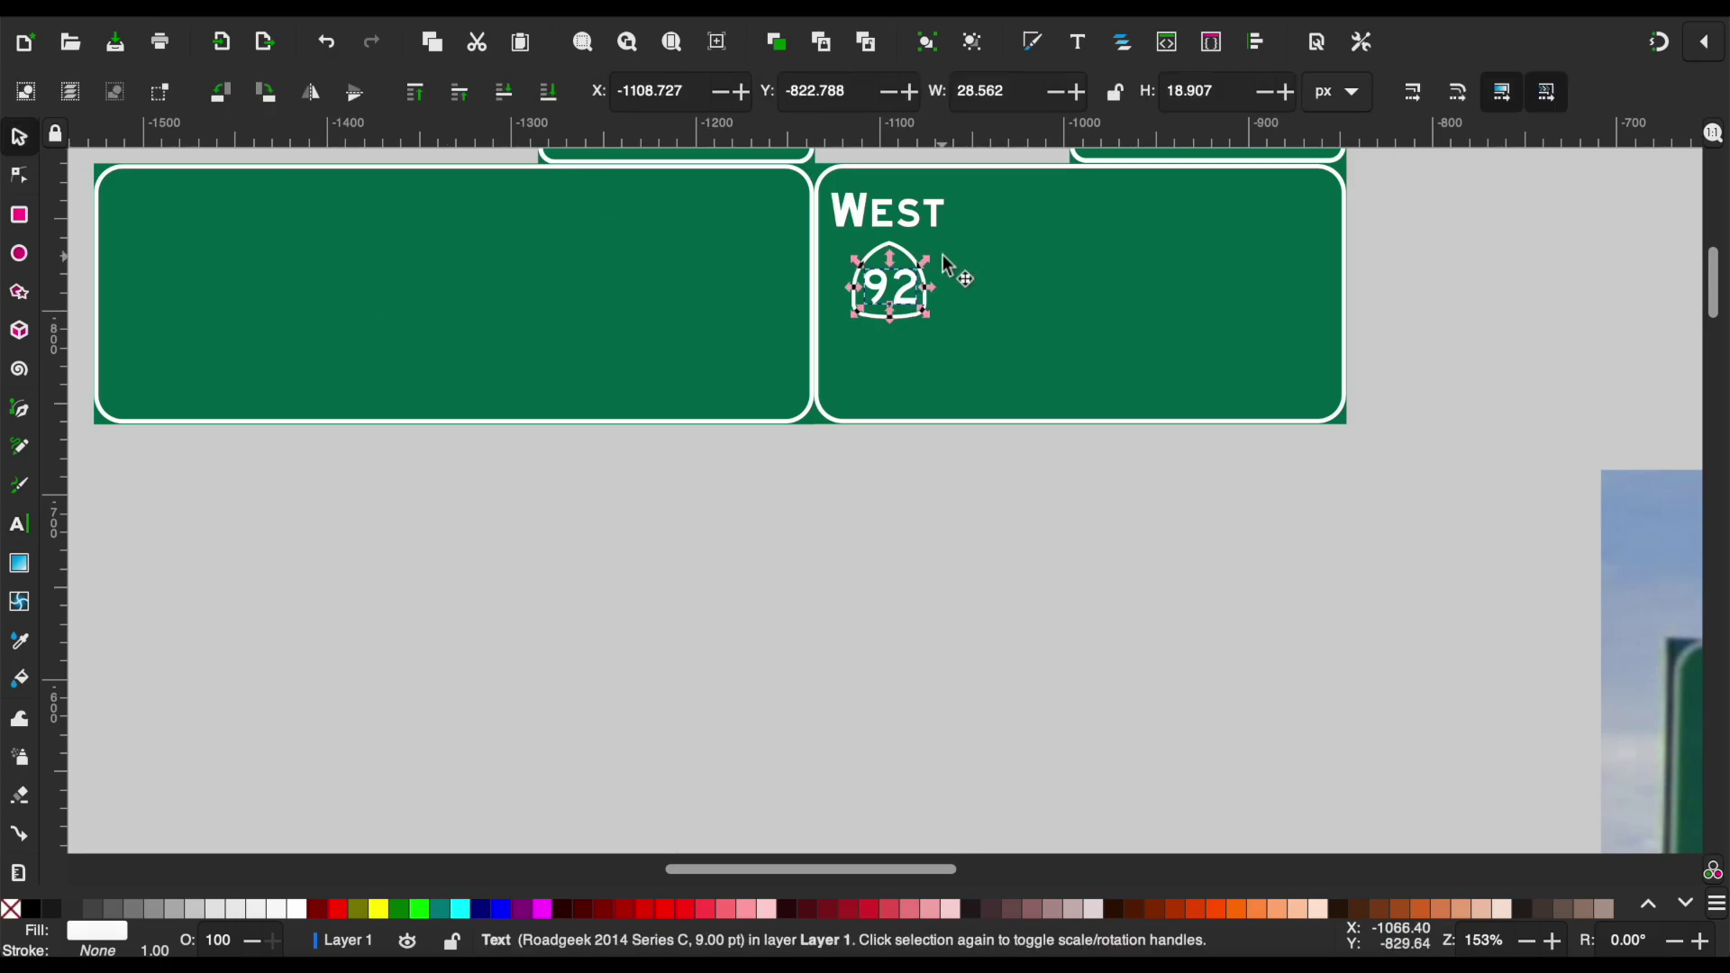
scroll(943, 255, up, 5)
drag(801, 386, 793, 394)
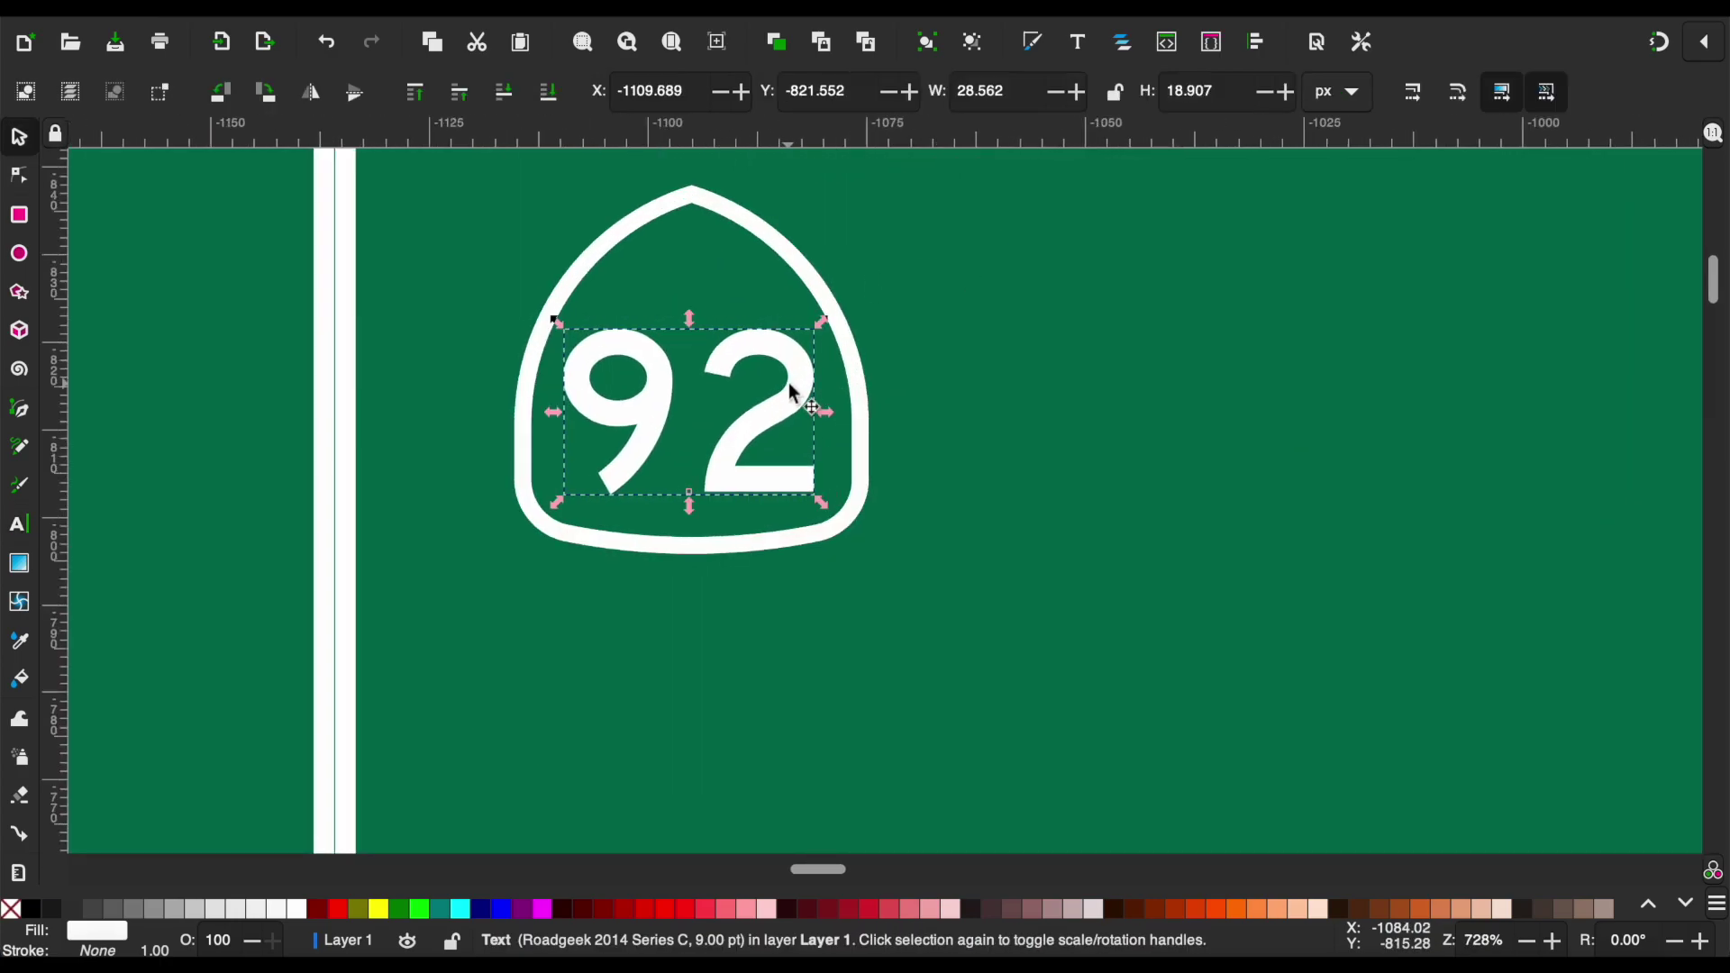
scroll(793, 394, down, 2)
scroll(760, 240, down, 3)
click(760, 239)
scroll(760, 240, down, 1)
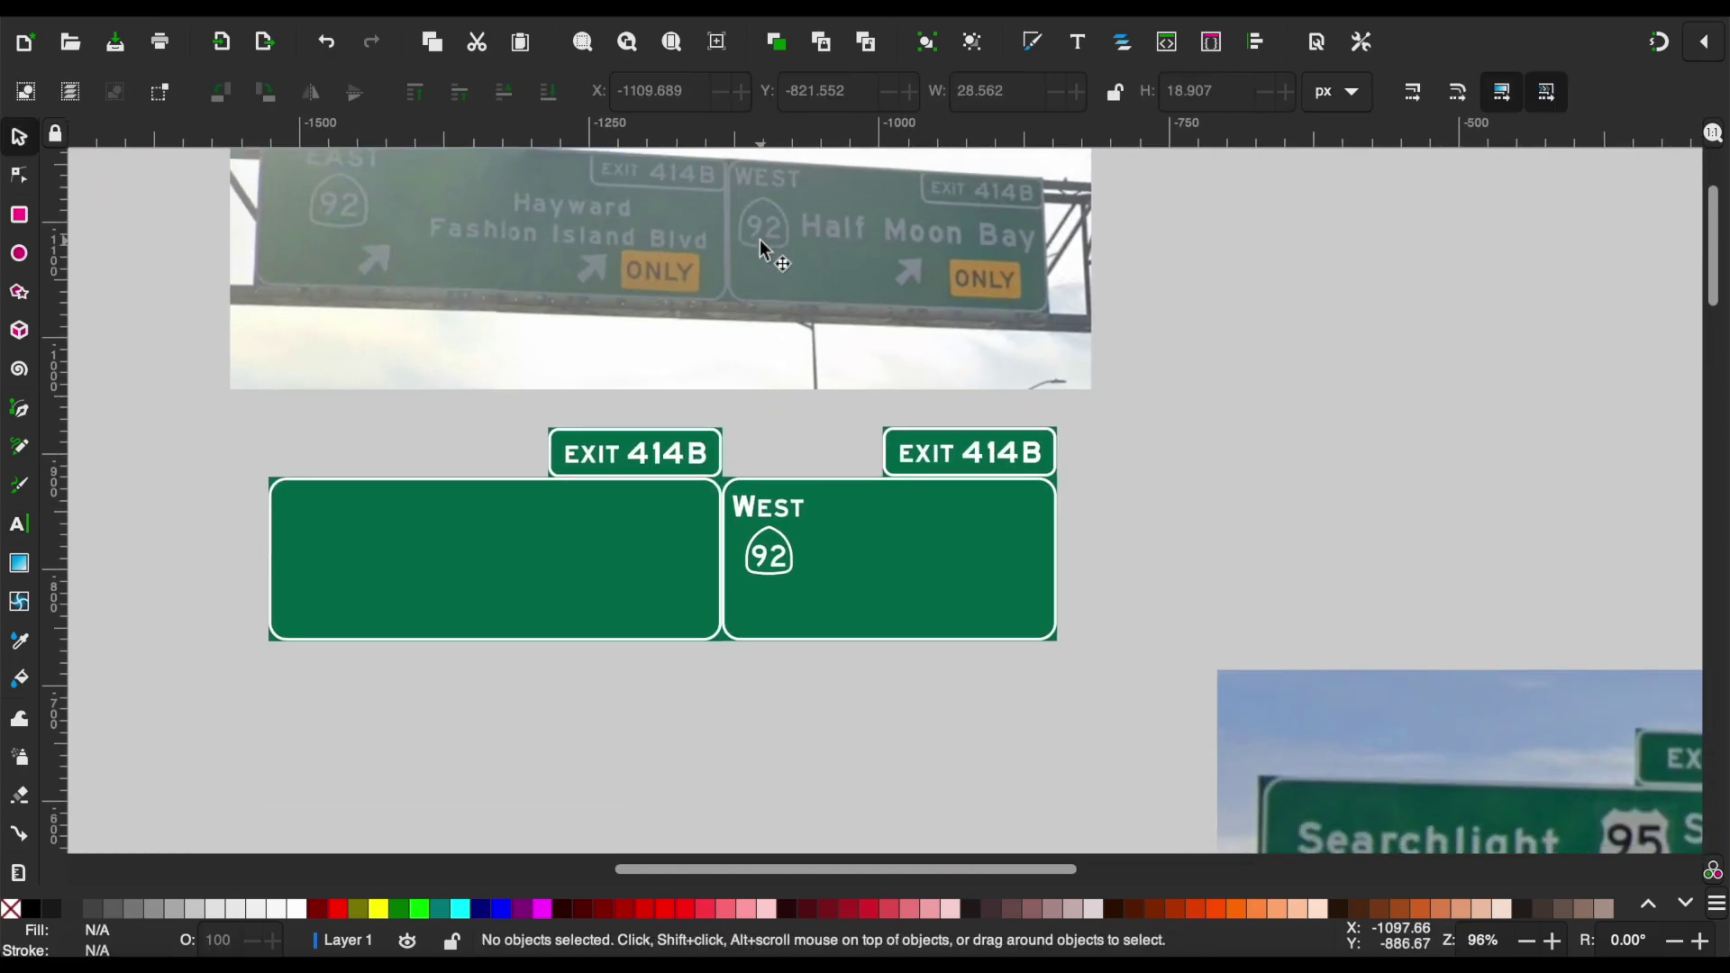
scroll(760, 239, down, 5)
scroll(759, 240, left, 3)
double_click(621, 402)
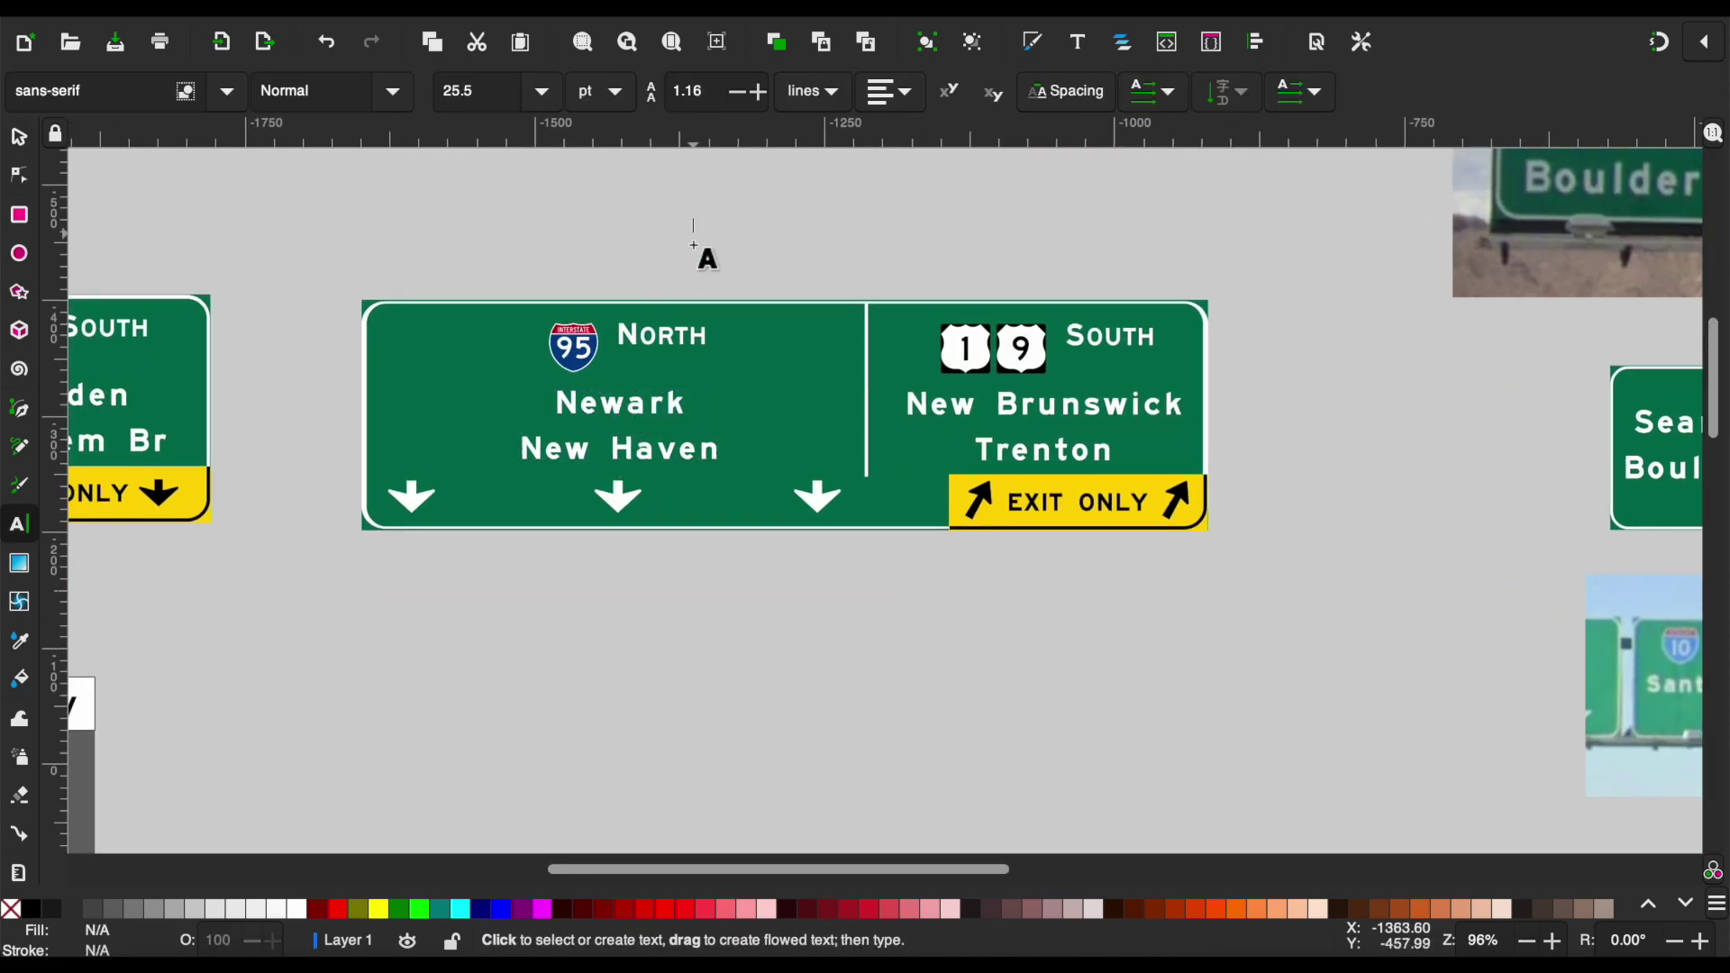
Paste a copy of the destination text beside the 92 shield and change it to 'Half Moon Bay'.
key(F1)
key(grave)
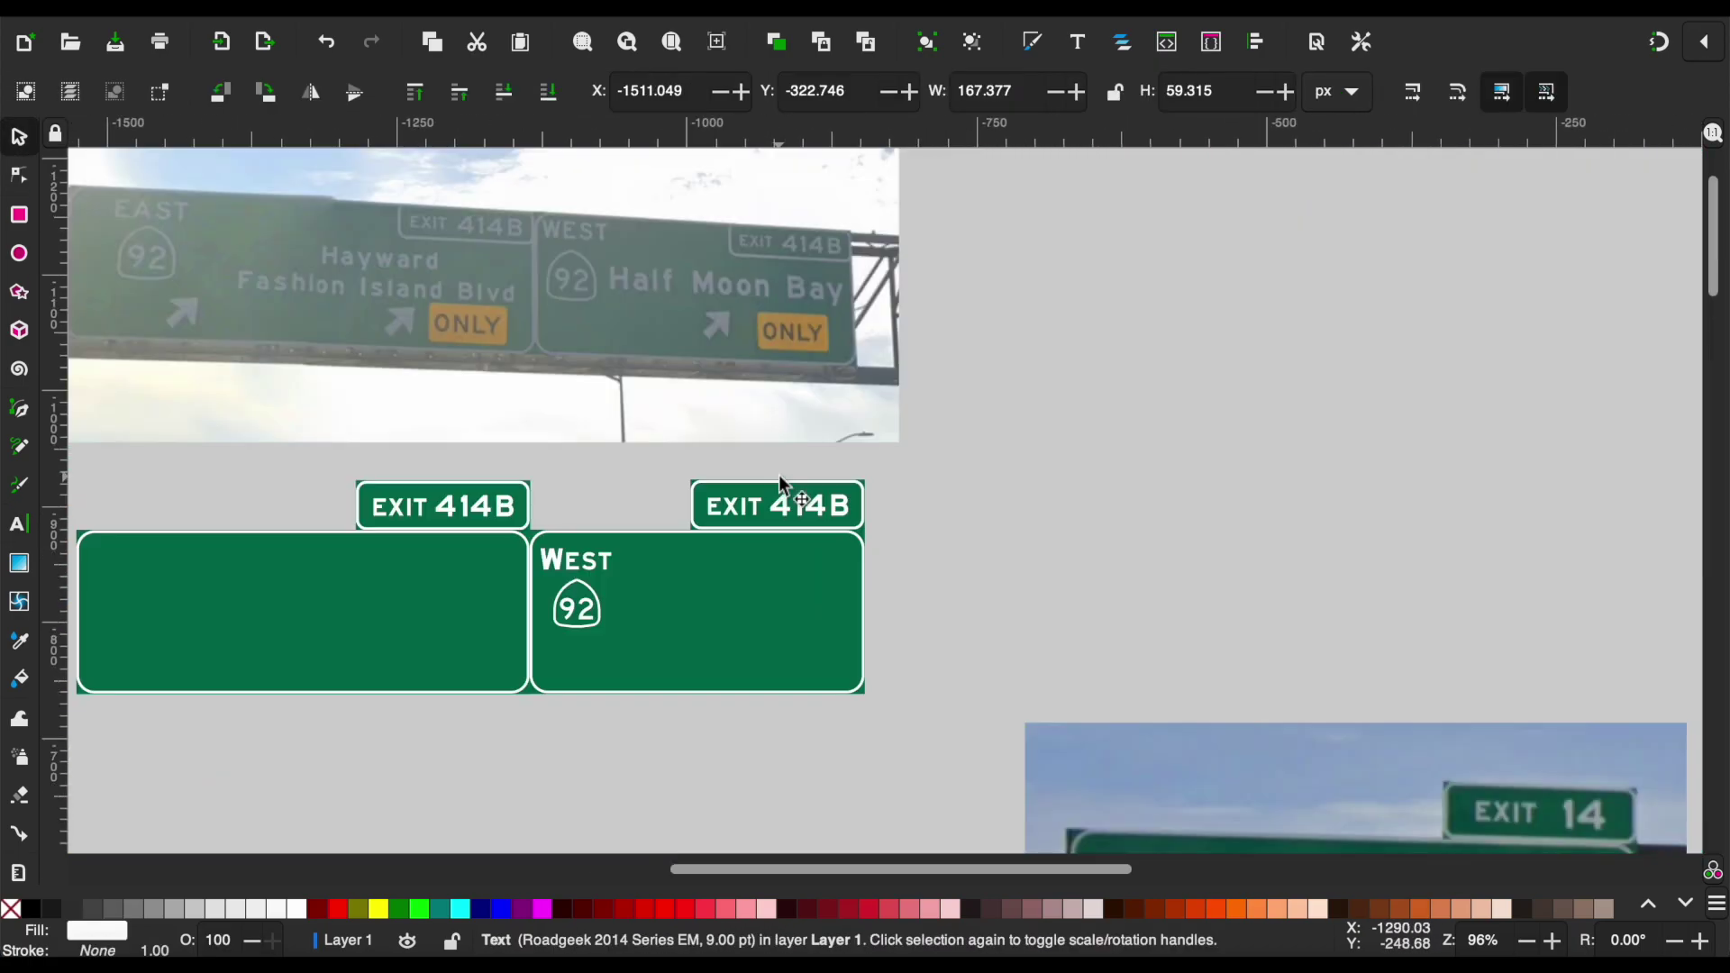
key(ctrl+v)
key(ctrl+z)
key(ctrl+v)
drag(587, 467, 733, 665)
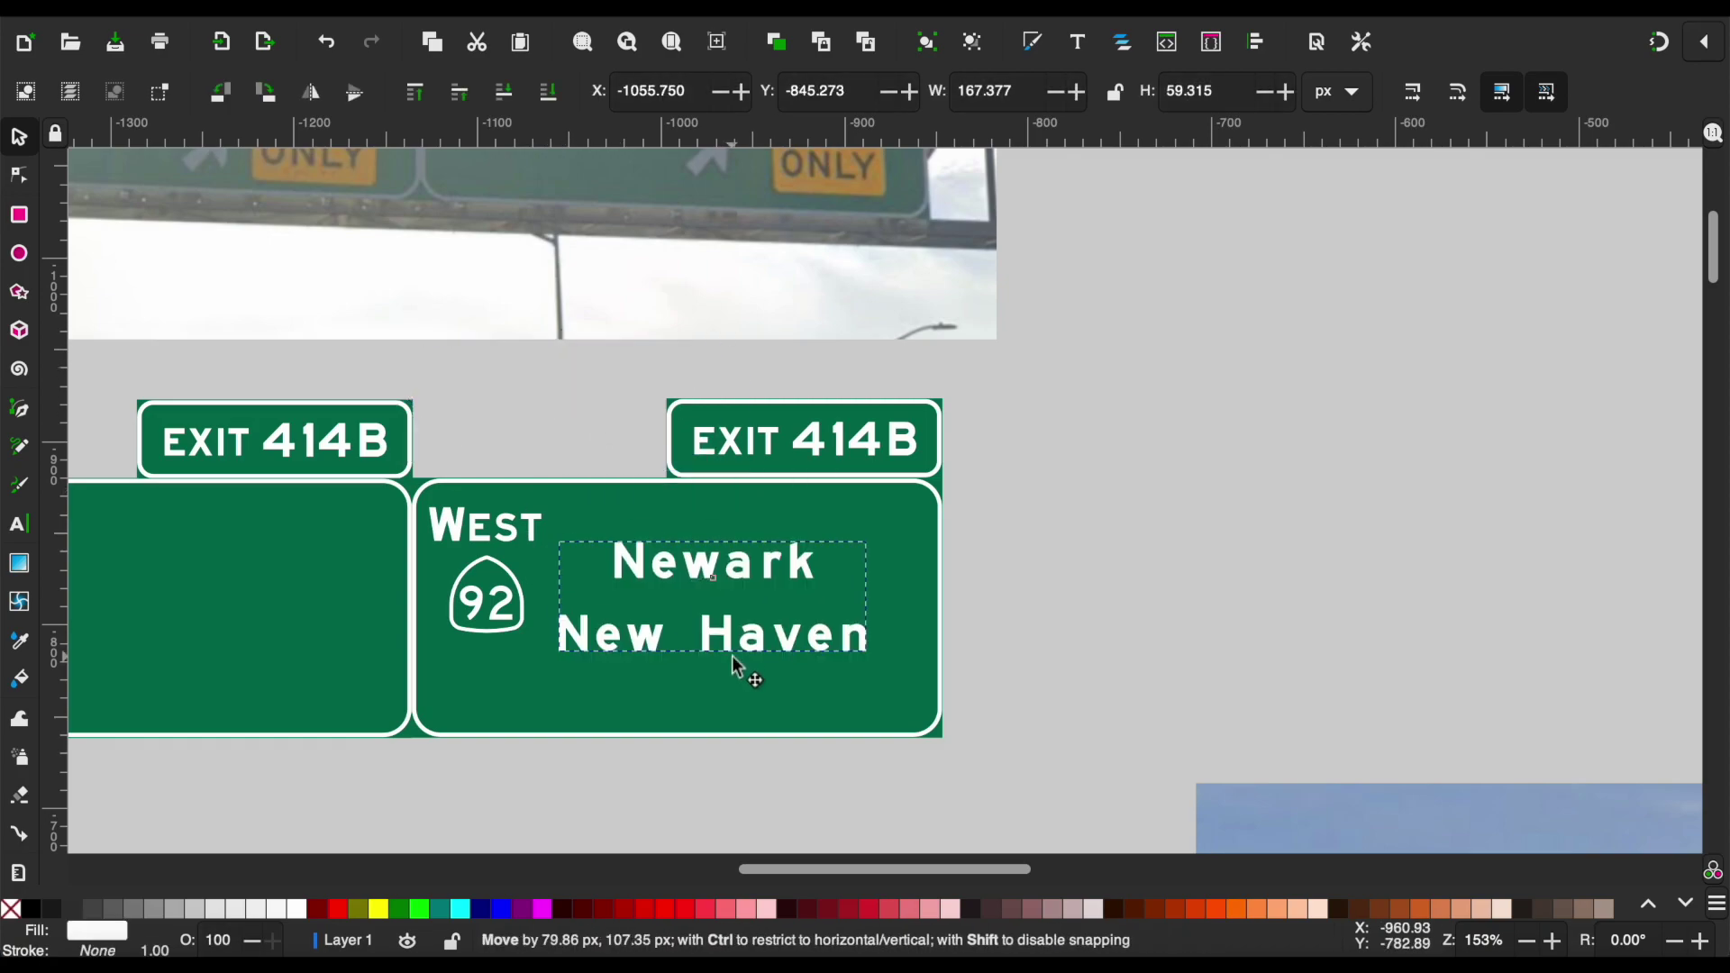
double_click(734, 635)
text(Half Moon)
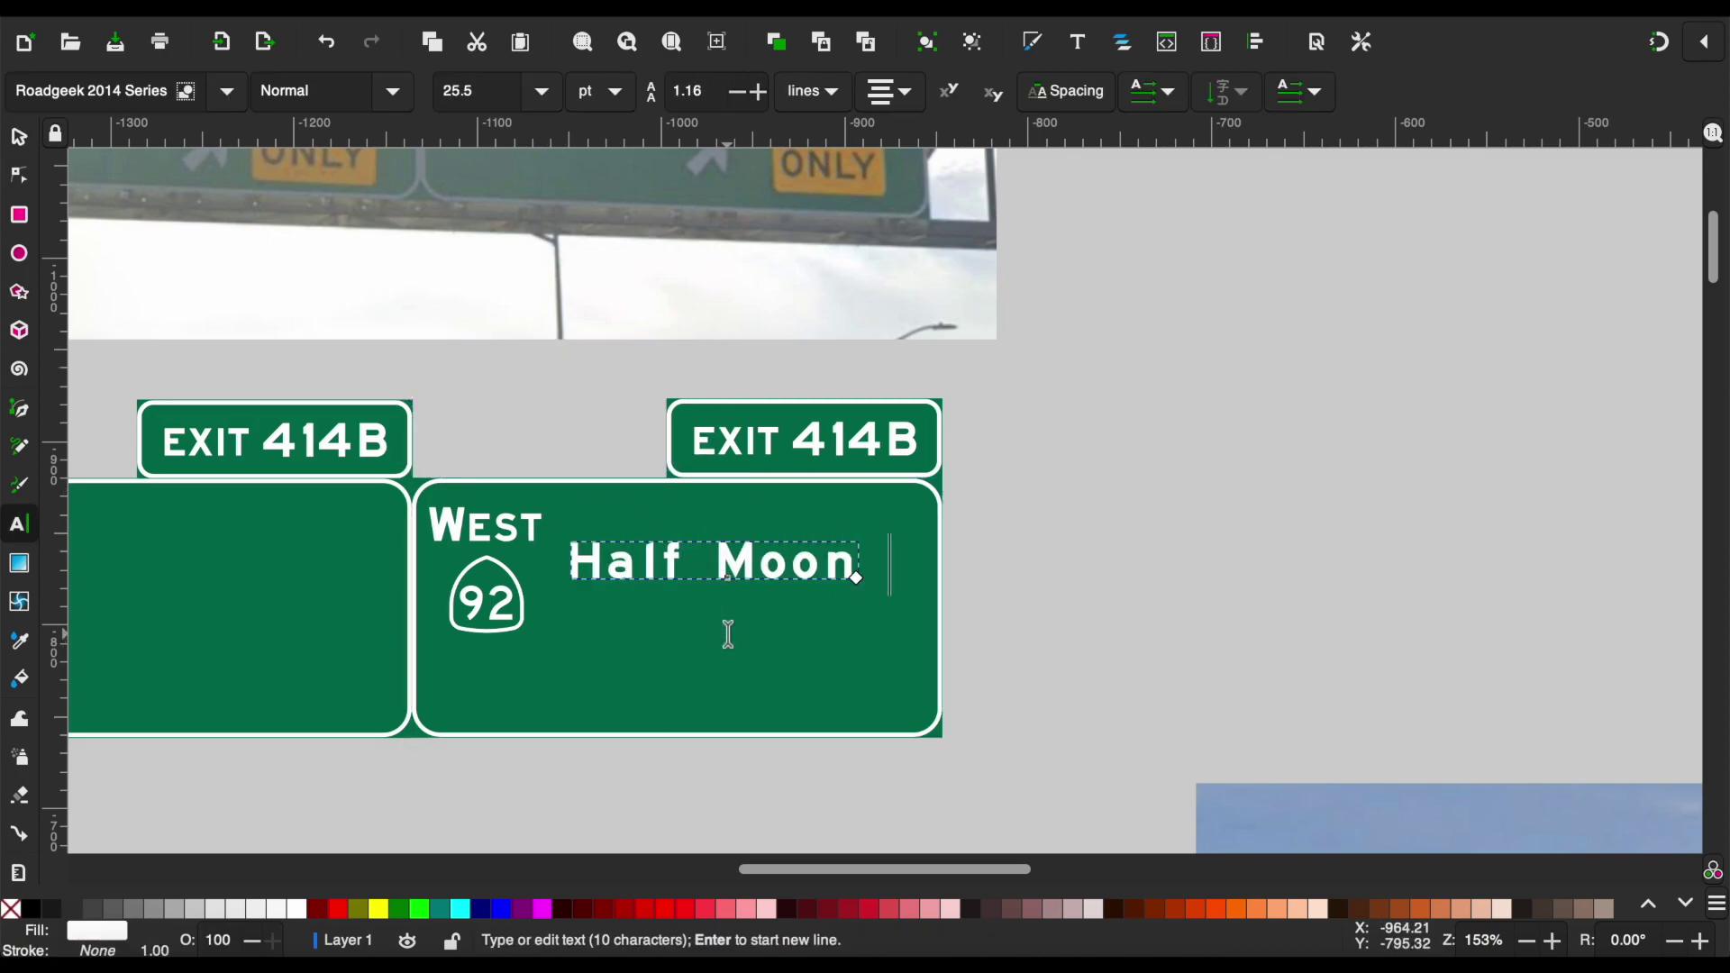
text(Bay)
key(F1)
scroll(585, 631, up, 3)
drag(576, 730, 612, 764)
Widen the right panel's green fill and white border to fit the new text.
click(919, 793)
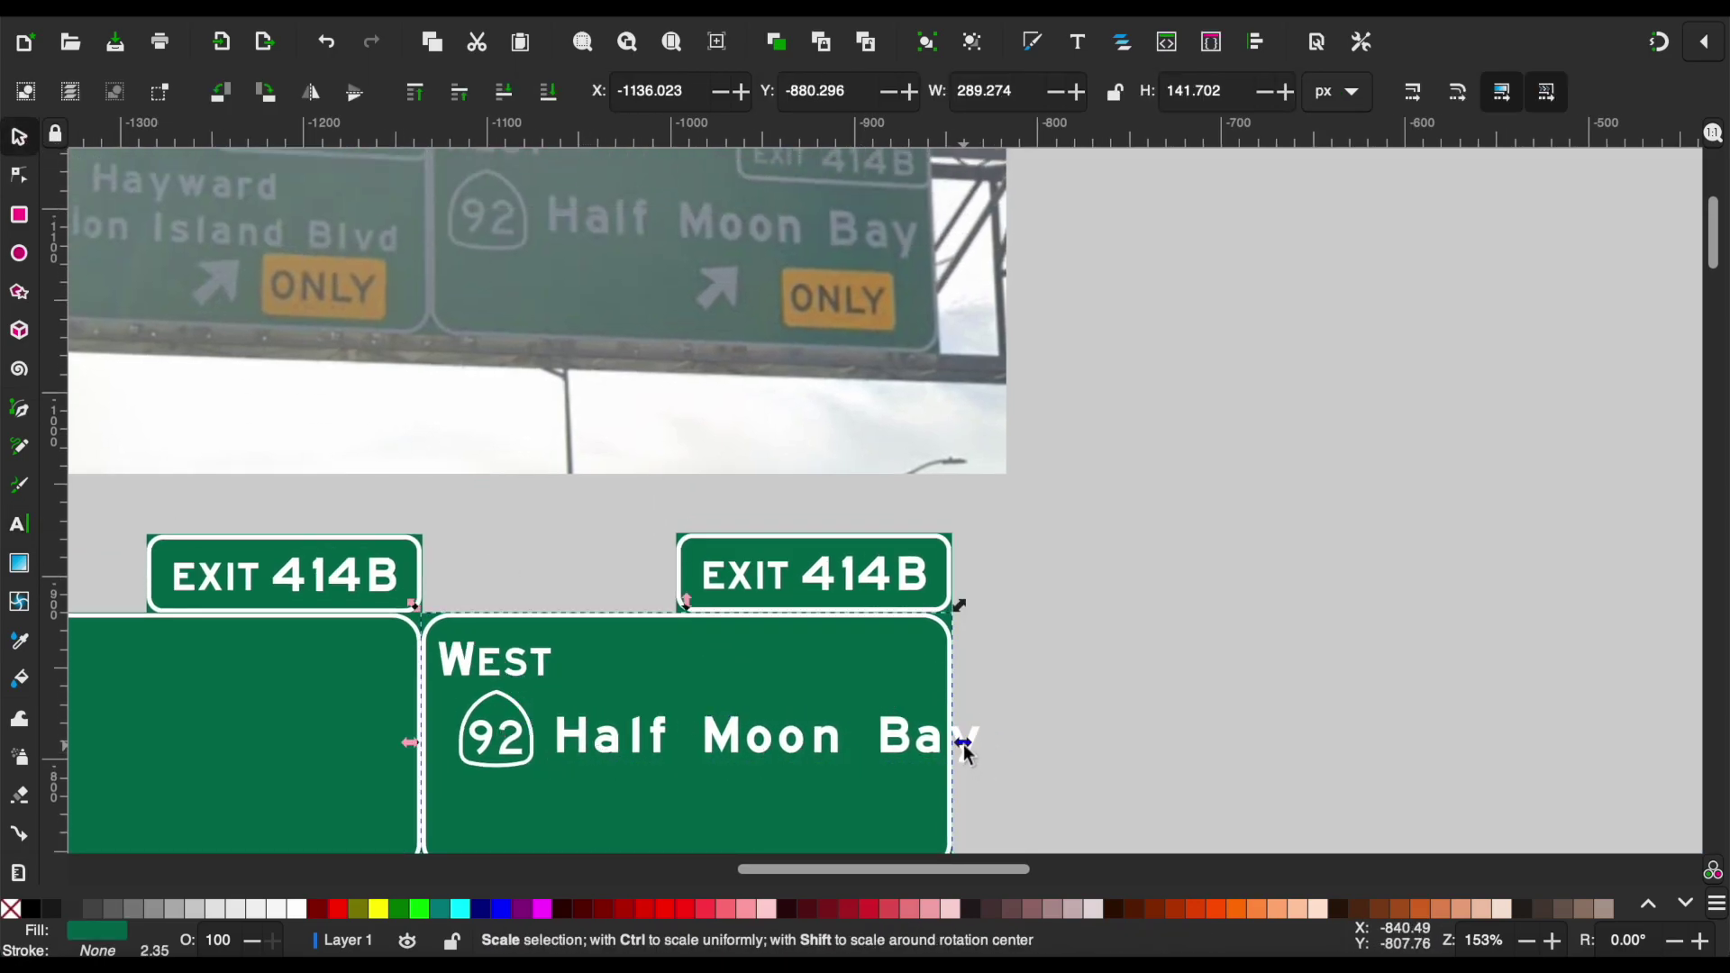
drag(964, 745, 1013, 744)
click(952, 707)
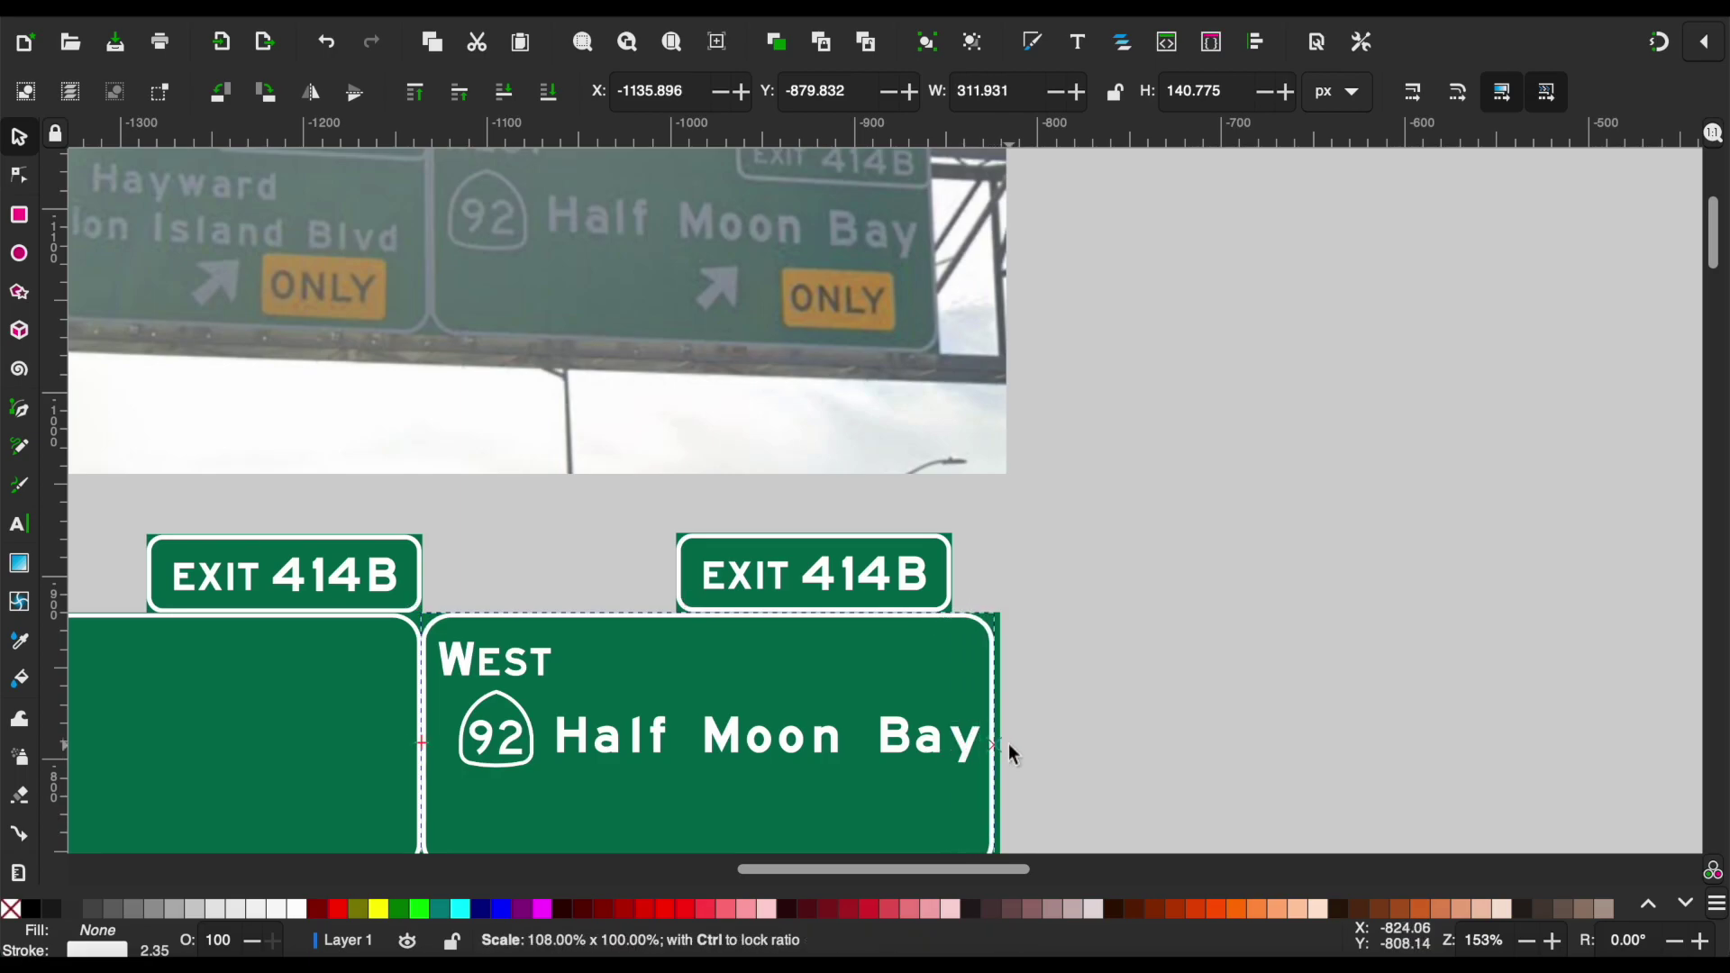
click(1071, 706)
Shift the right EXIT 414B tab to the panel's right edge.
drag(641, 514, 995, 641)
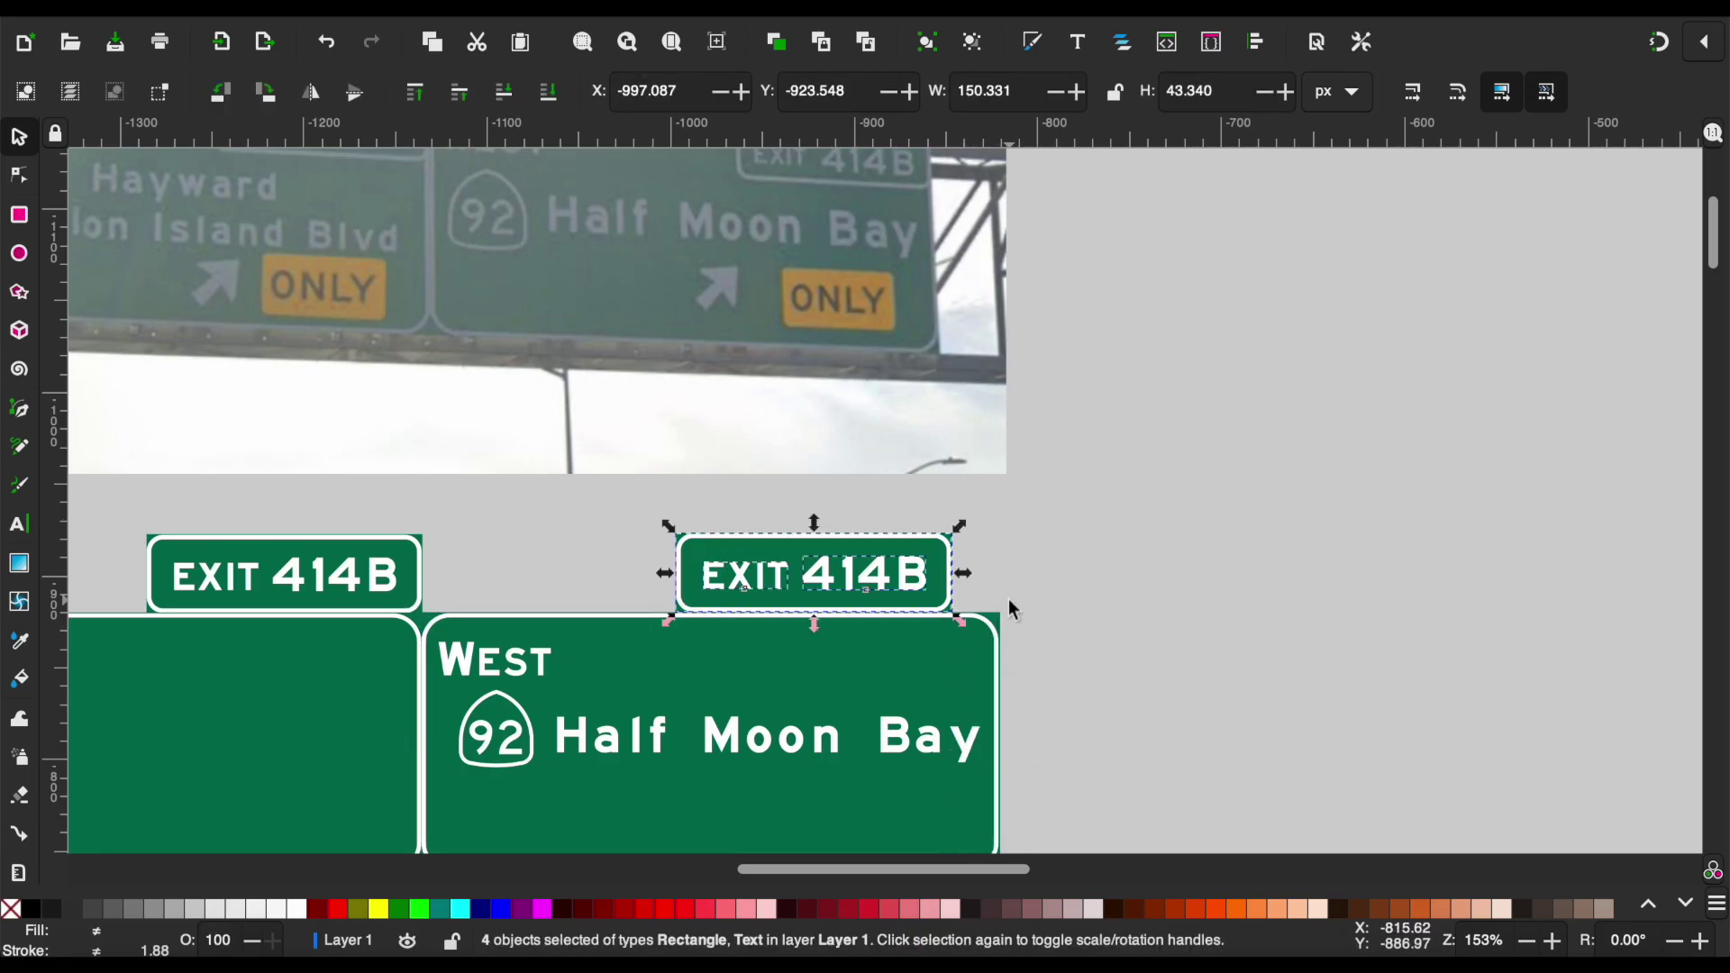
scroll(1009, 599, up, 3)
scroll(1009, 598, up, 2)
drag(682, 638, 945, 638)
click(1092, 609)
scroll(1092, 609, down, 3)
scroll(1092, 609, down, 3)
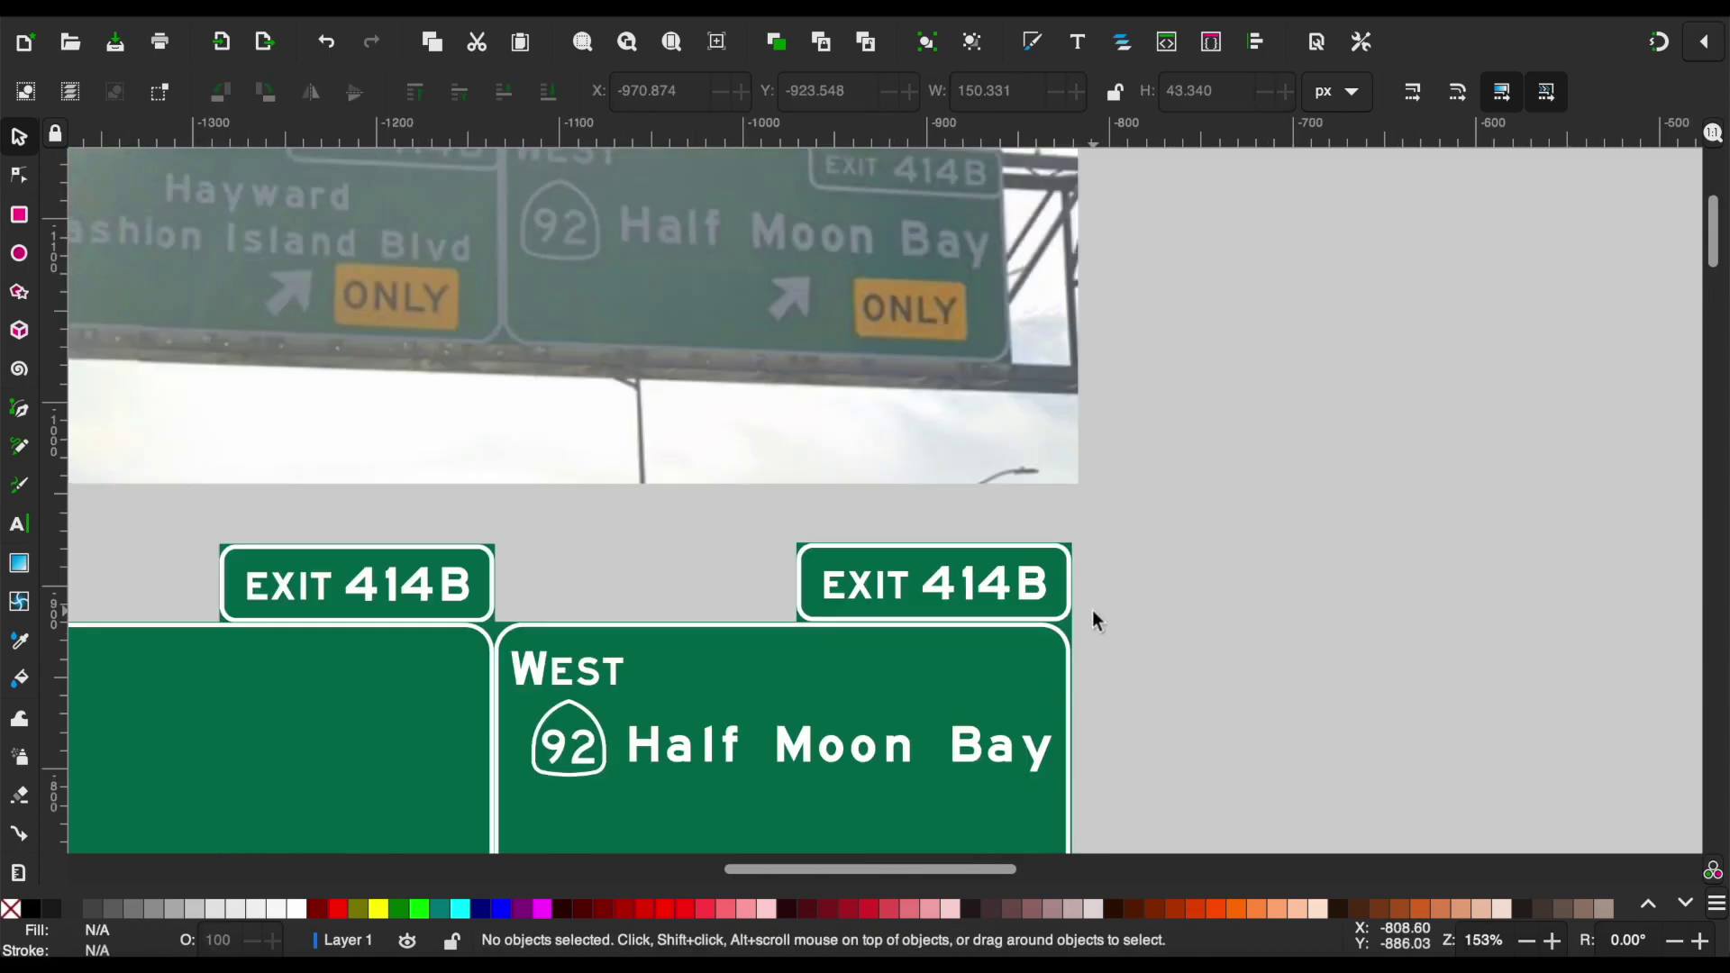
scroll(1093, 622, up, 3)
scroll(1093, 622, up, 3)
ctrl+scroll(1094, 621, down, 2)
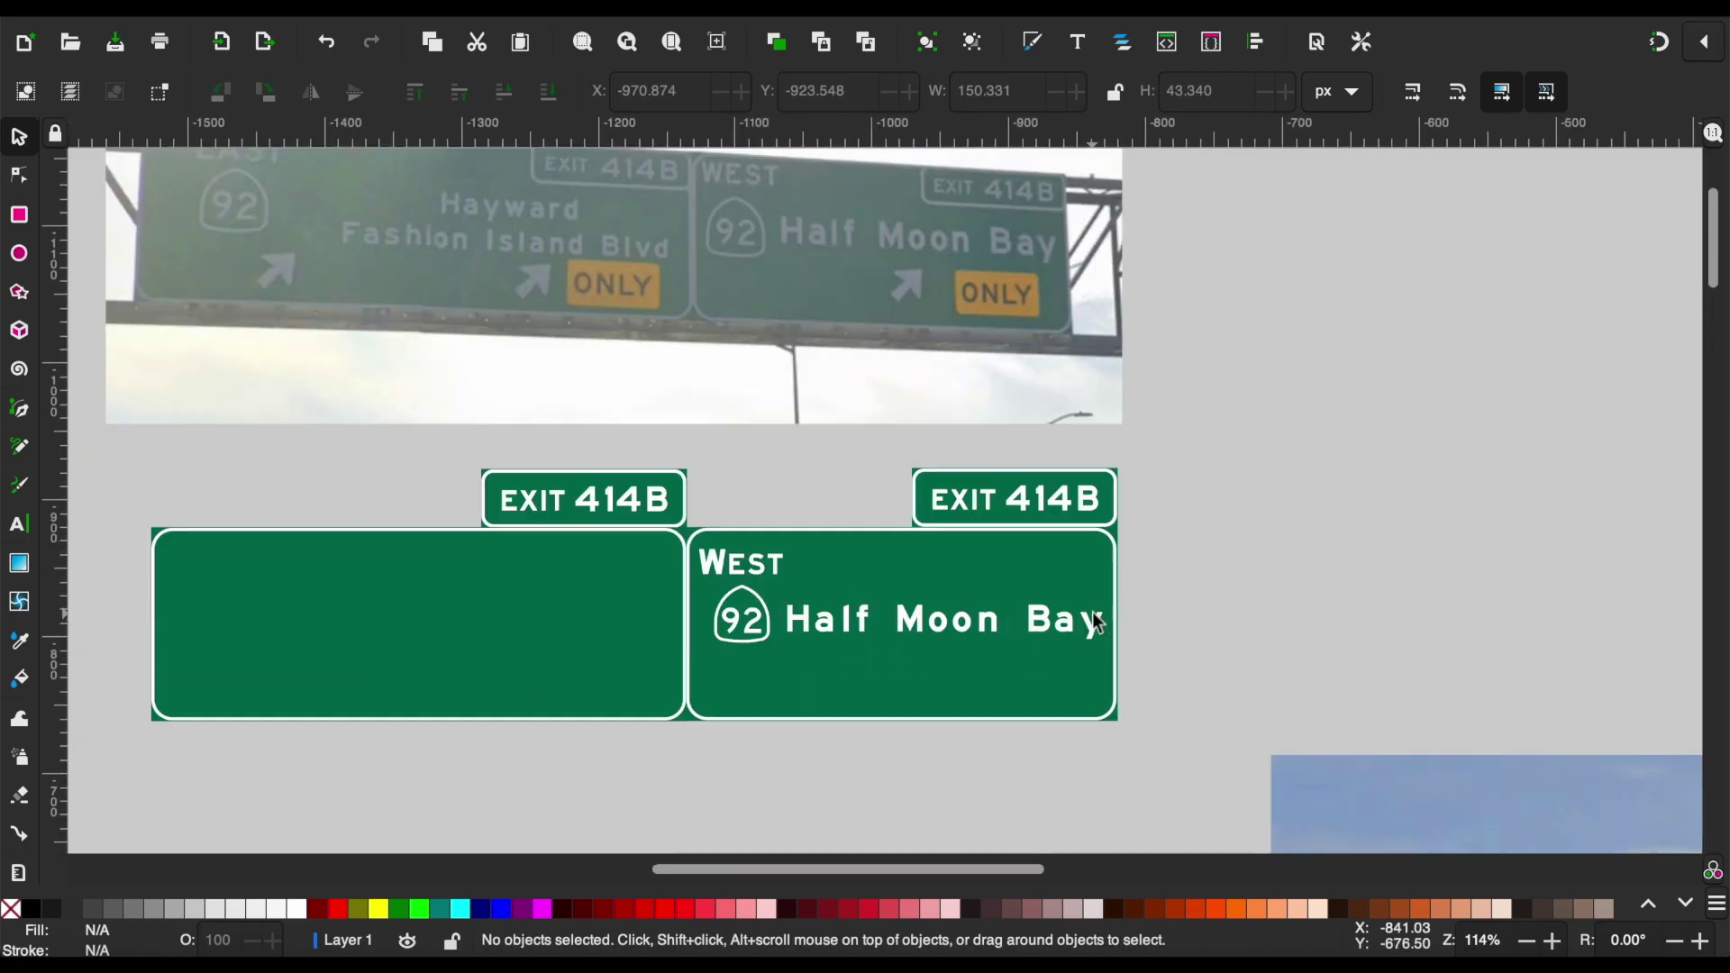
scroll(1093, 622, left, 5)
scroll(1095, 622, down, 3)
scroll(1095, 622, down, 3)
ctrl+scroll(1095, 622, down, 1)
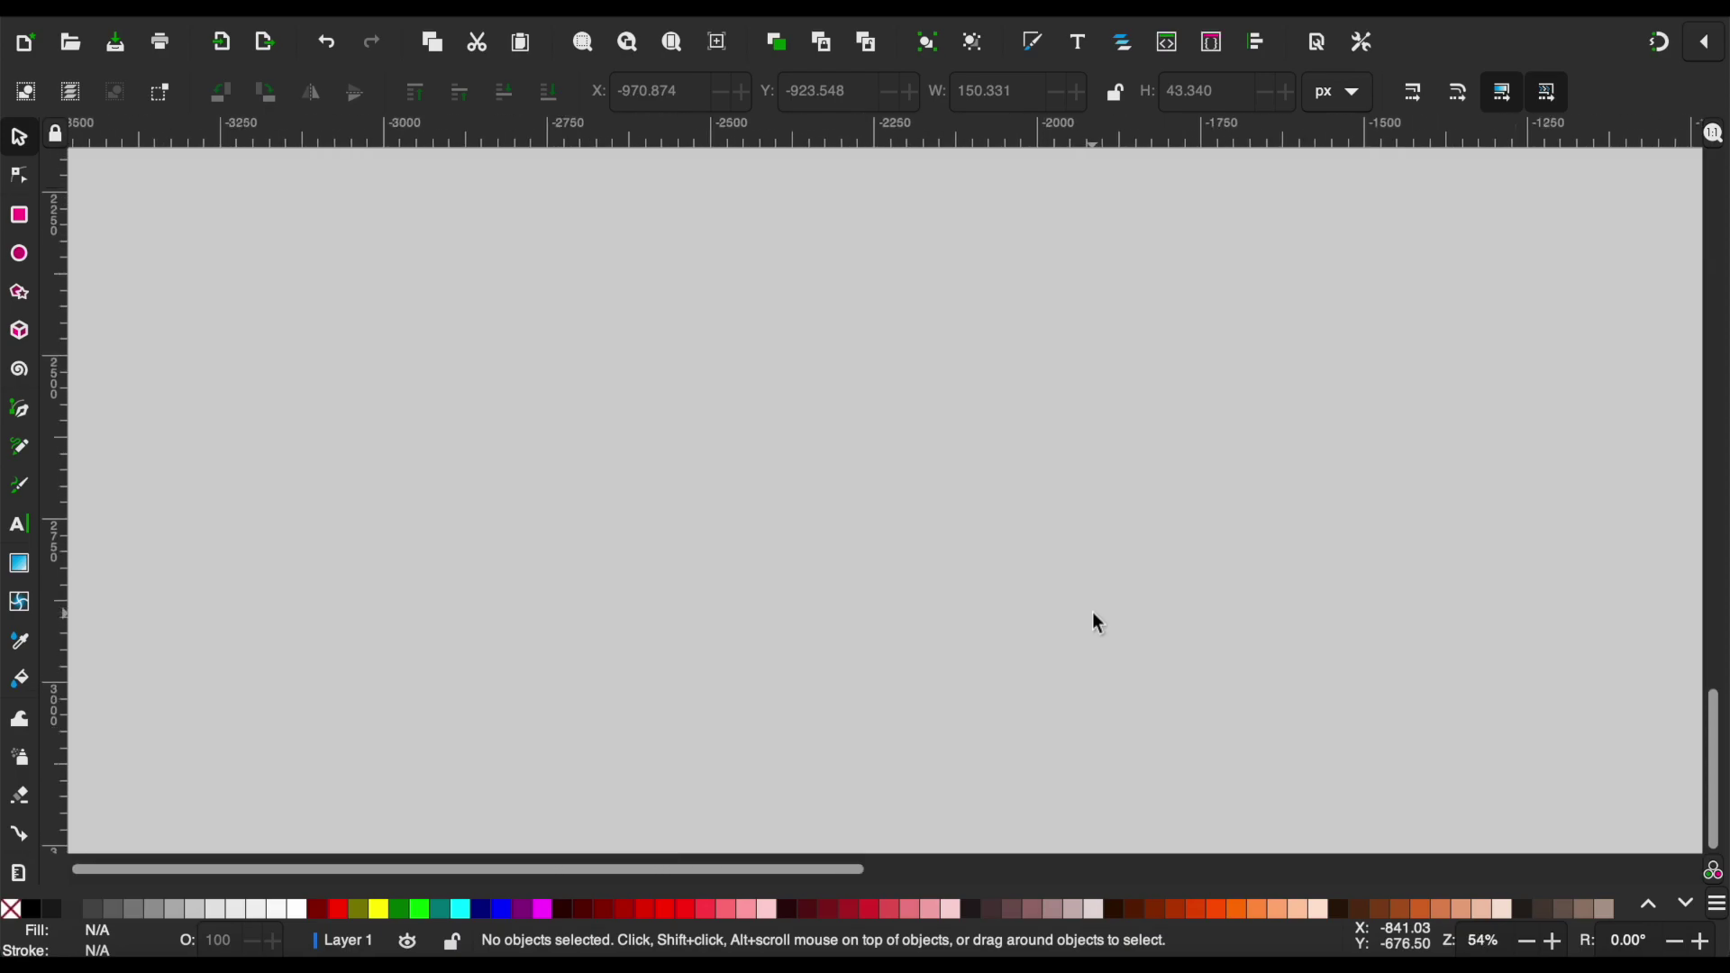
ctrl+scroll(1096, 622, down, 3)
scroll(1092, 613, down, 4)
scroll(1093, 613, right, 8)
Paste a copy of the arrow glyph below the Half Moon Bay panel.
click(683, 551)
scroll(928, 505, up, 3)
scroll(929, 505, right, 6)
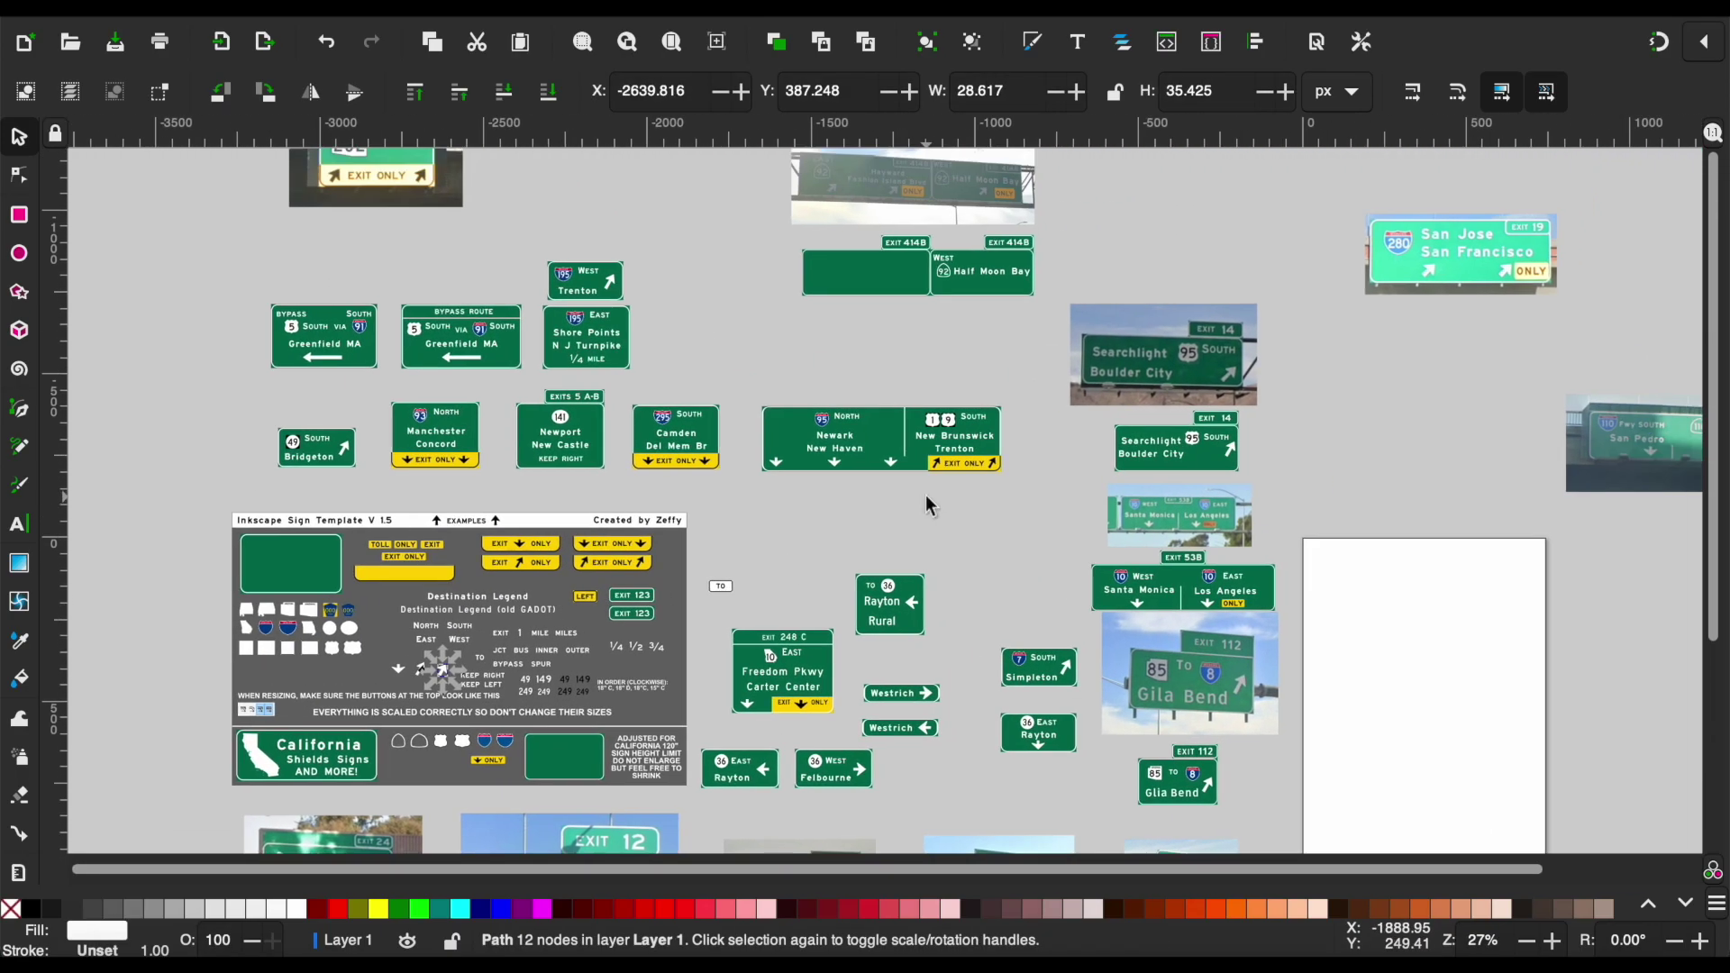
key(Escape)
key(ctrl+v)
ctrl+scroll(969, 302, up, 4)
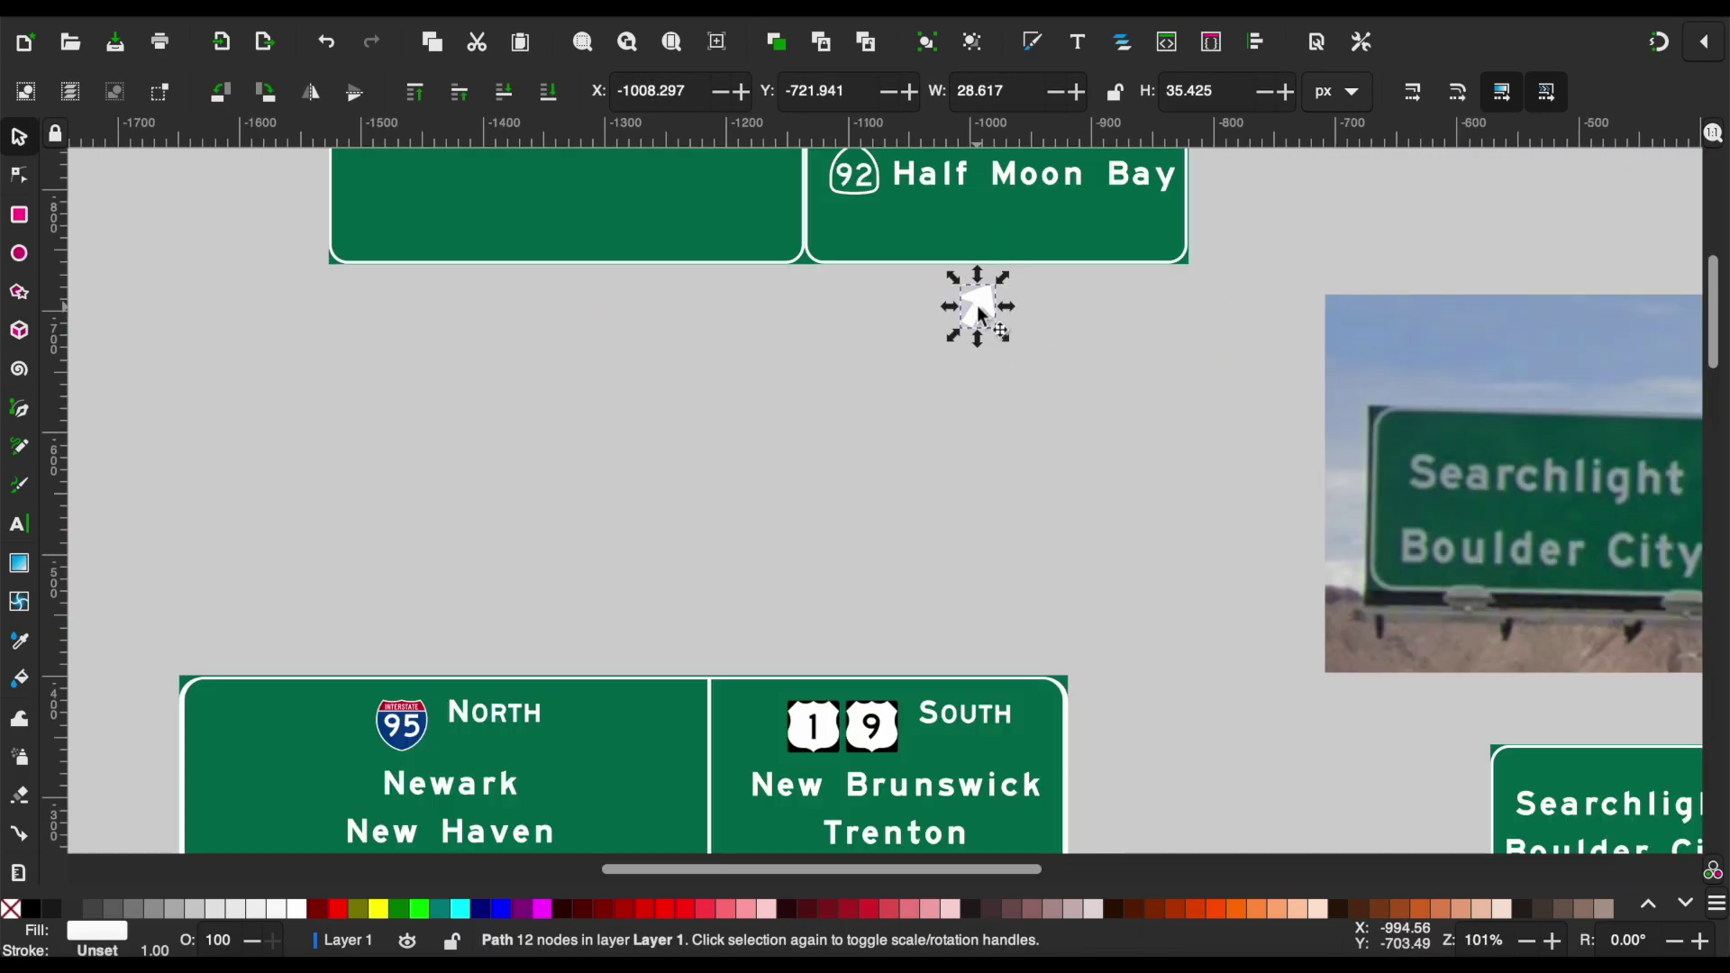
drag(1010, 218, 1009, 220)
key(Escape)
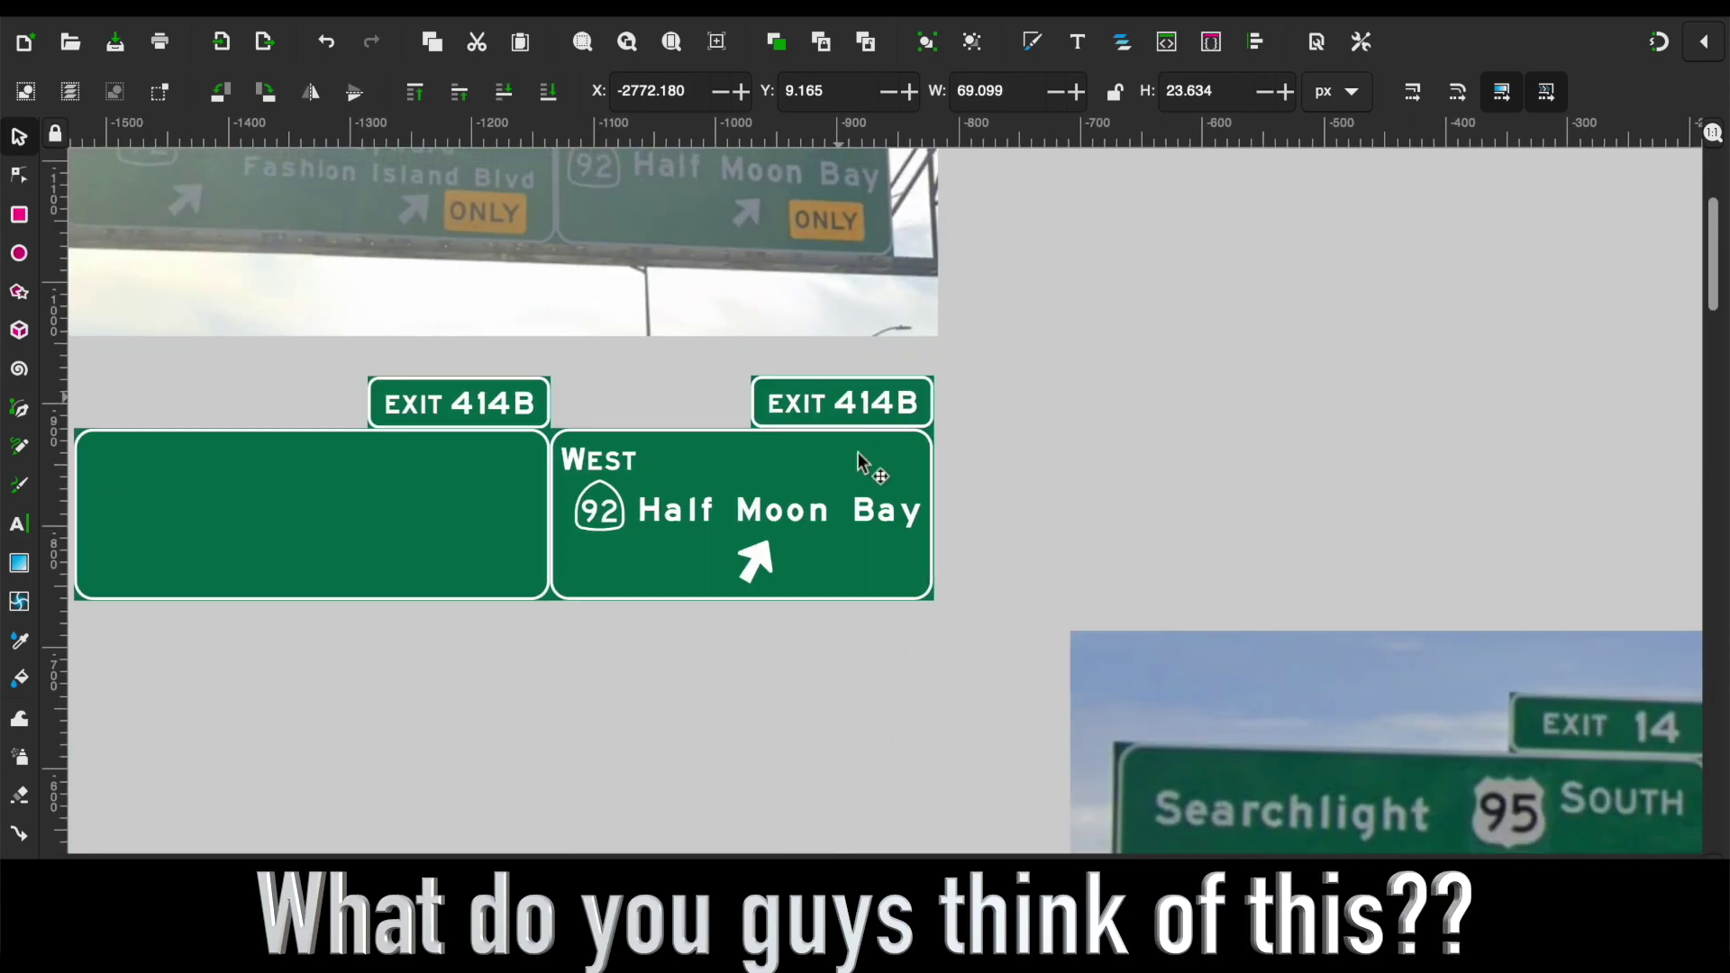
Place copies of the ONLY badge and the diagonal arrow on the left sign.
key(ctrl+v)
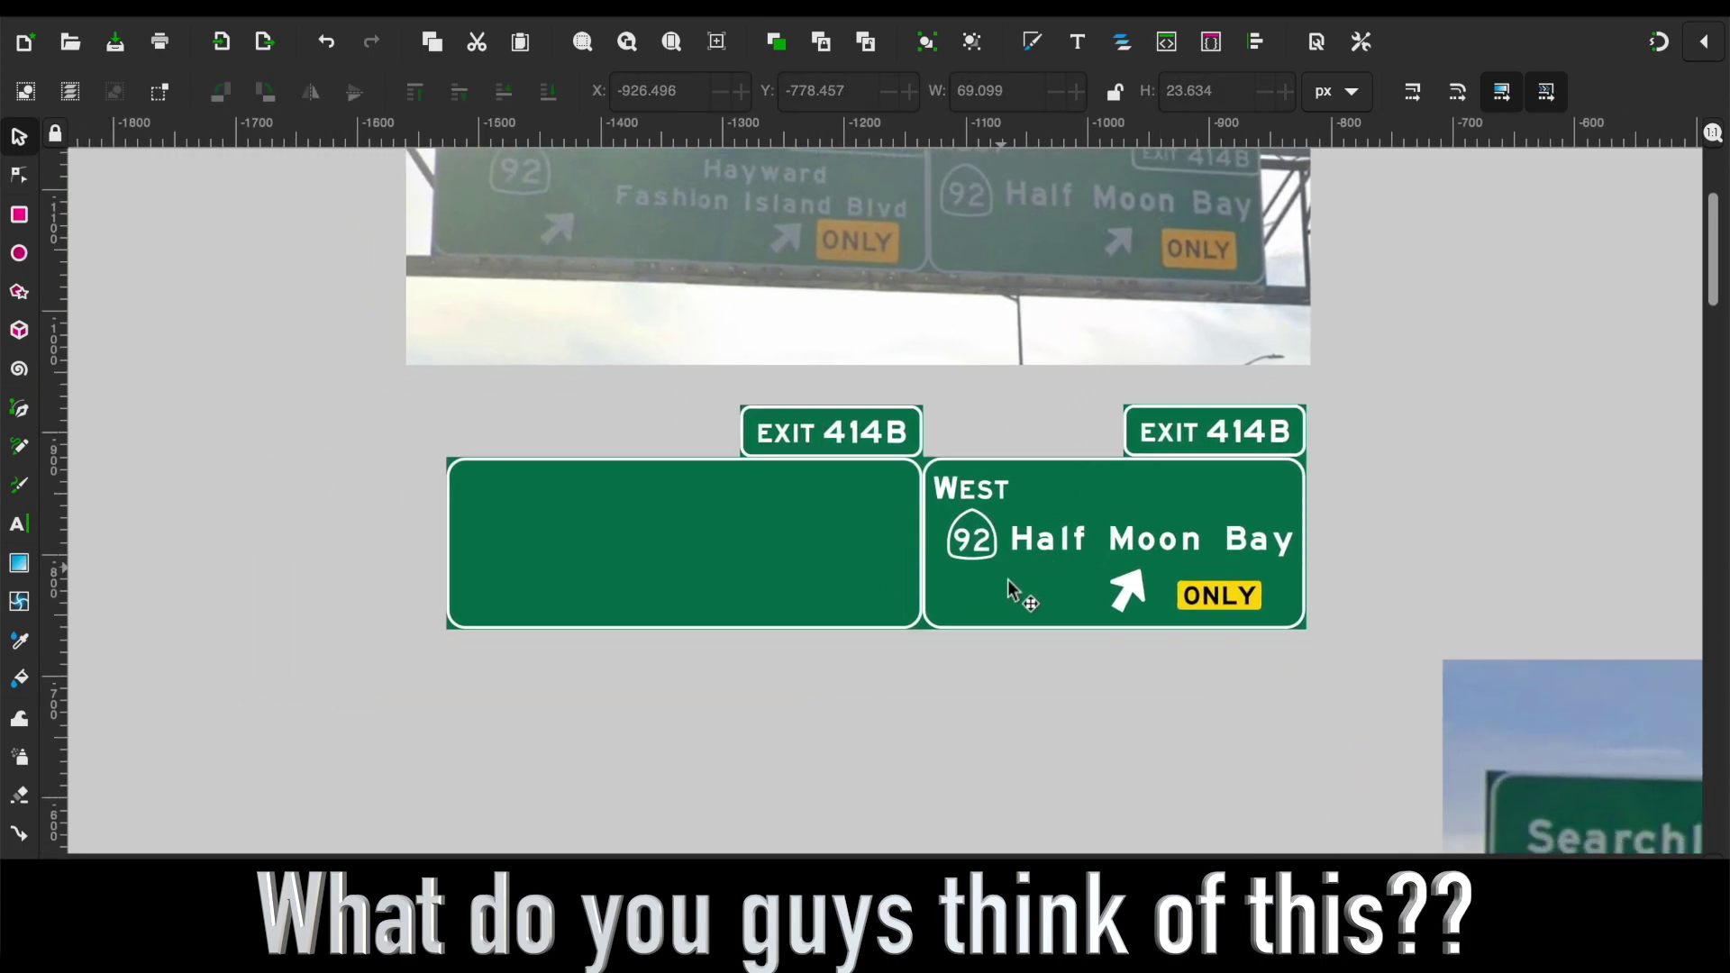
drag(1237, 607, 1230, 602)
drag(856, 608, 835, 618)
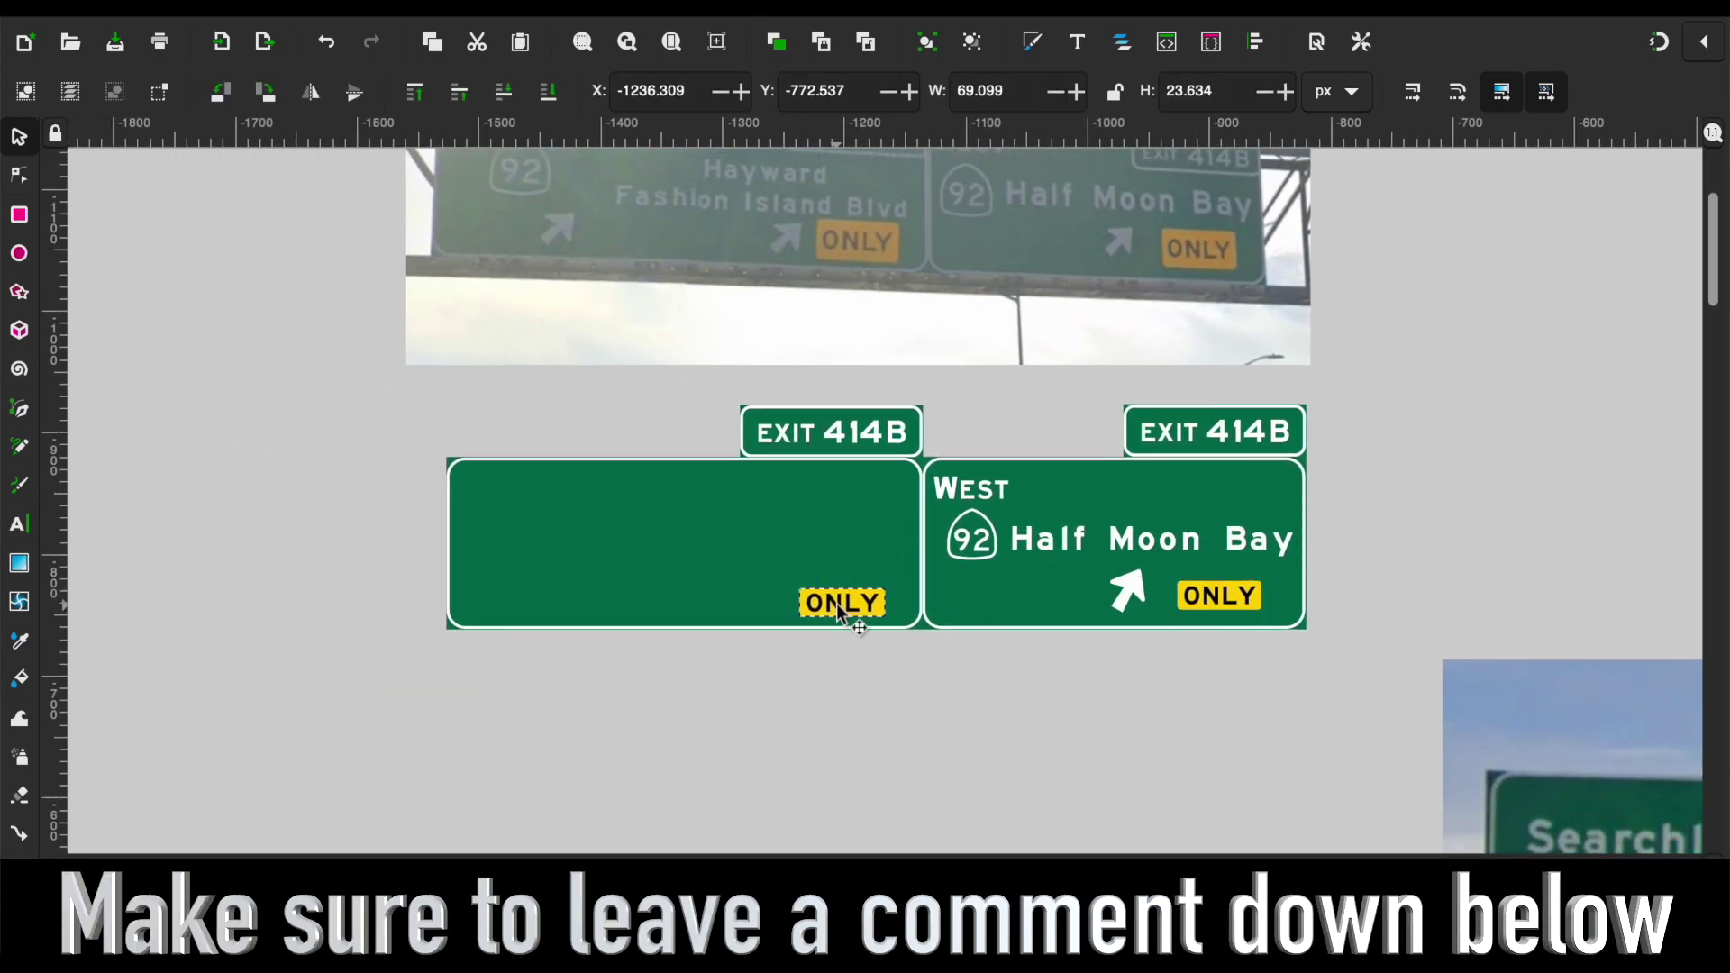
click(1138, 590)
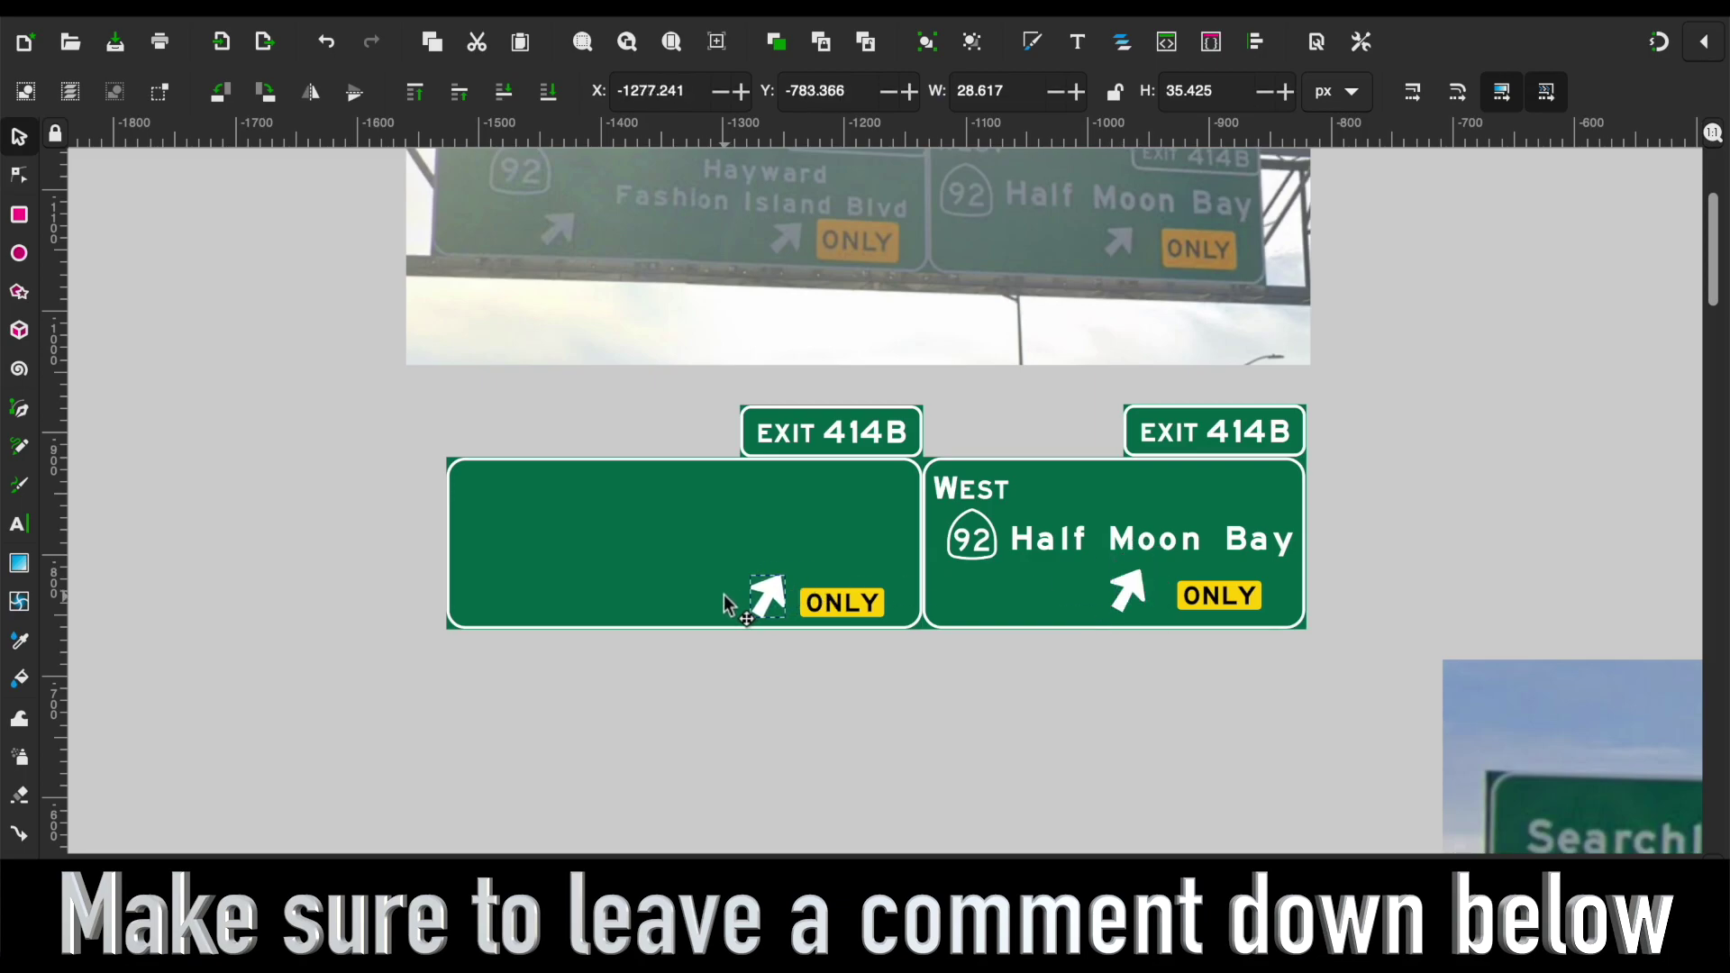
drag(564, 591, 570, 617)
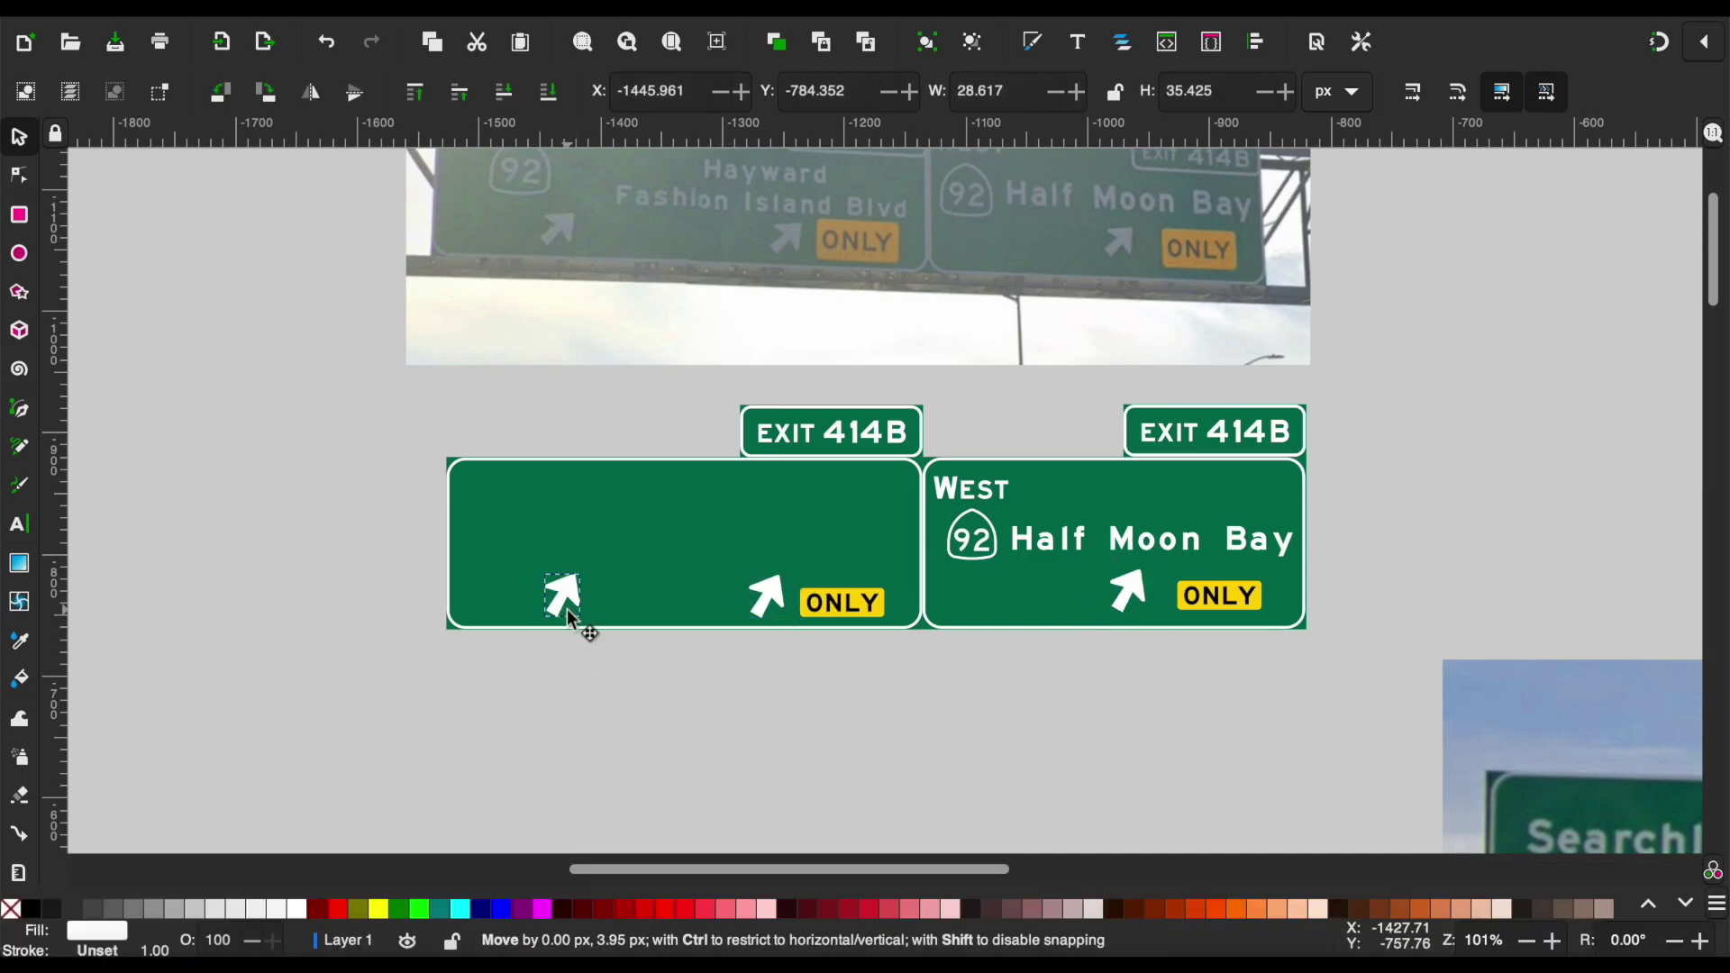
click(604, 664)
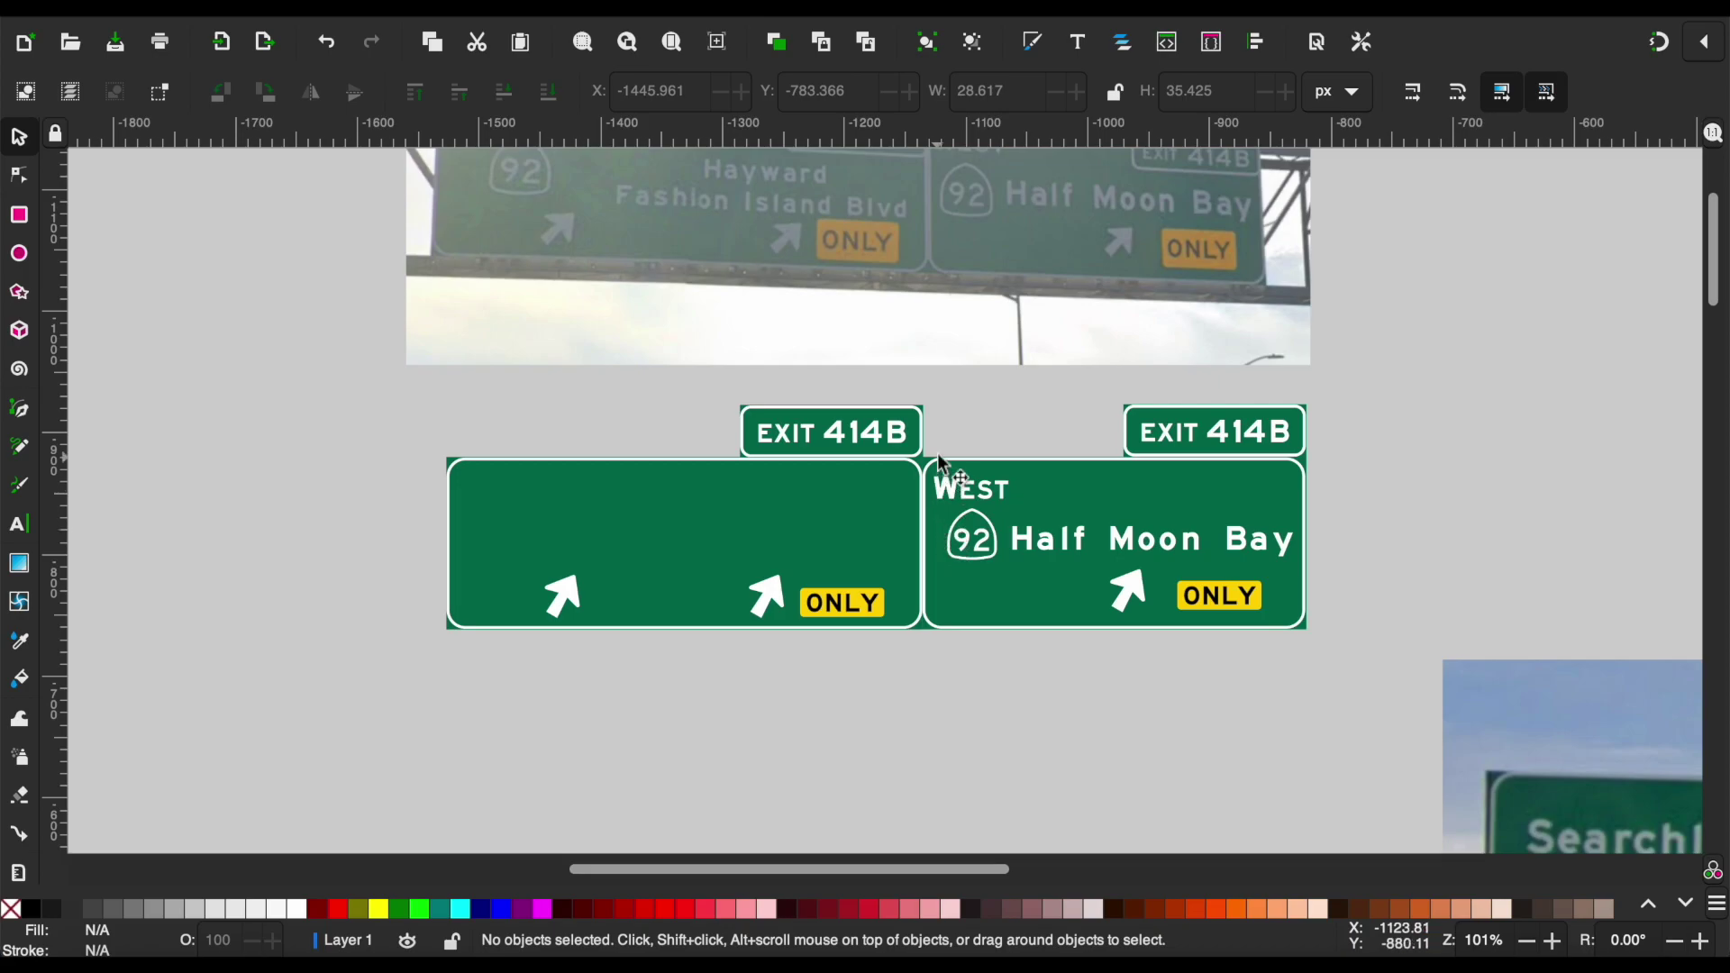
Paste a copy of the 92 shield onto the left sign.
drag(1008, 585, 1010, 587)
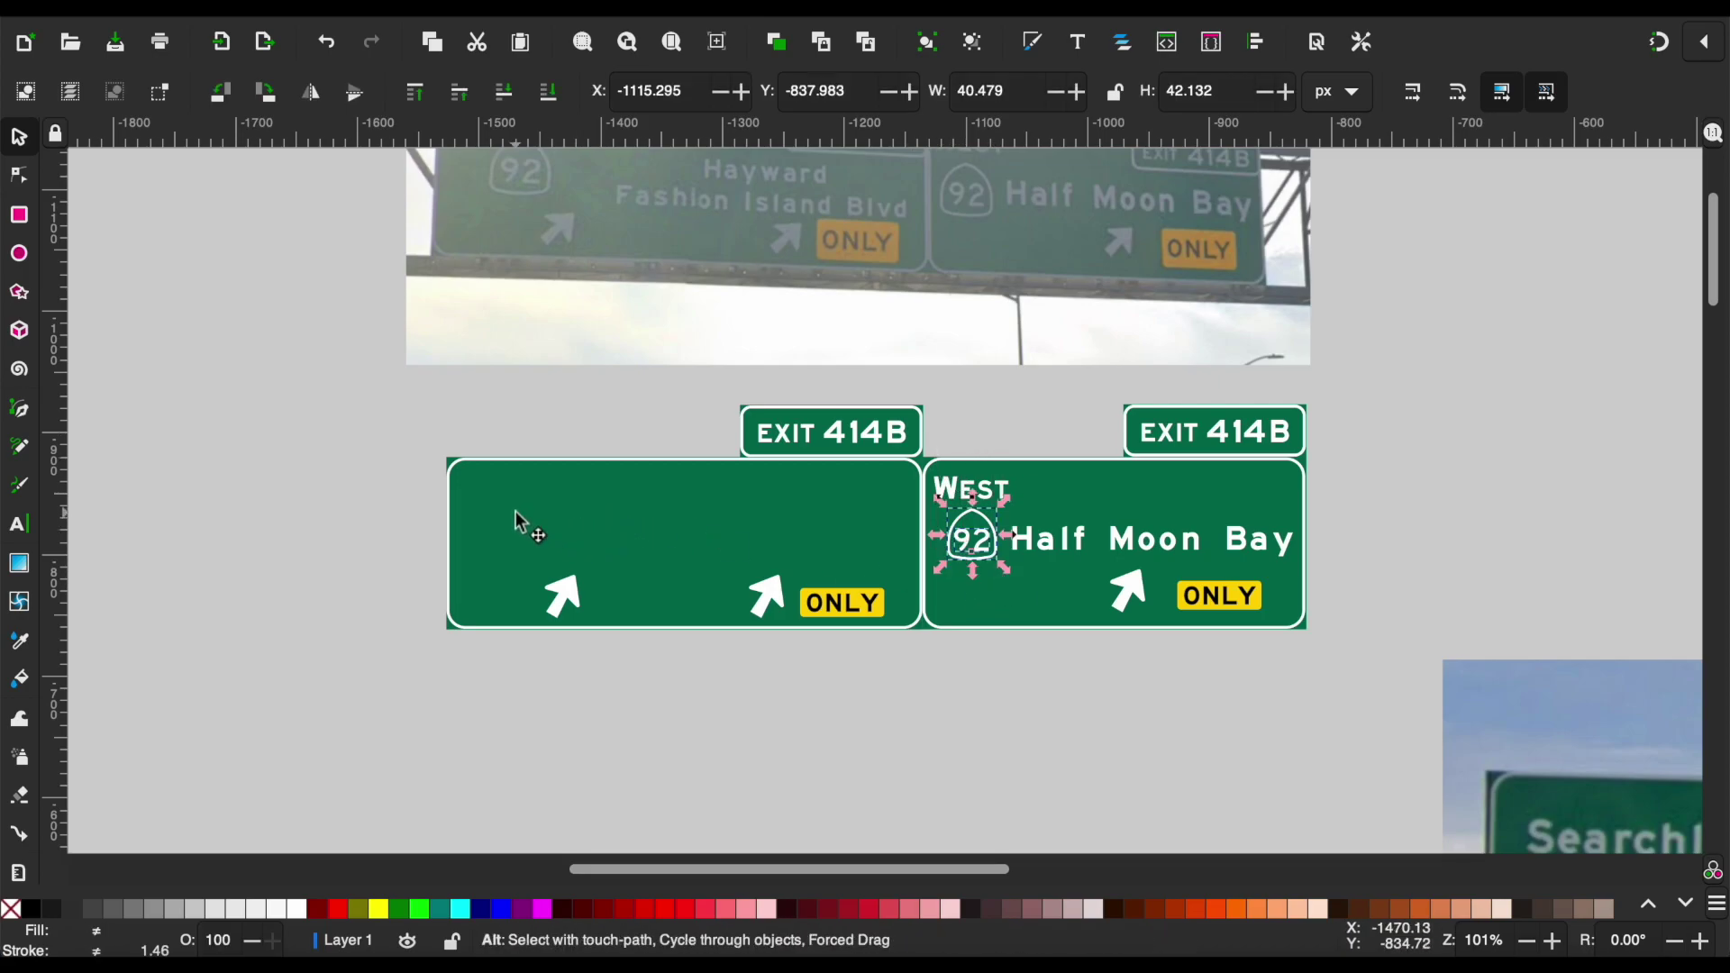
scroll(521, 523, up, 2)
key(ctrl+v)
scroll(549, 613, up, 1)
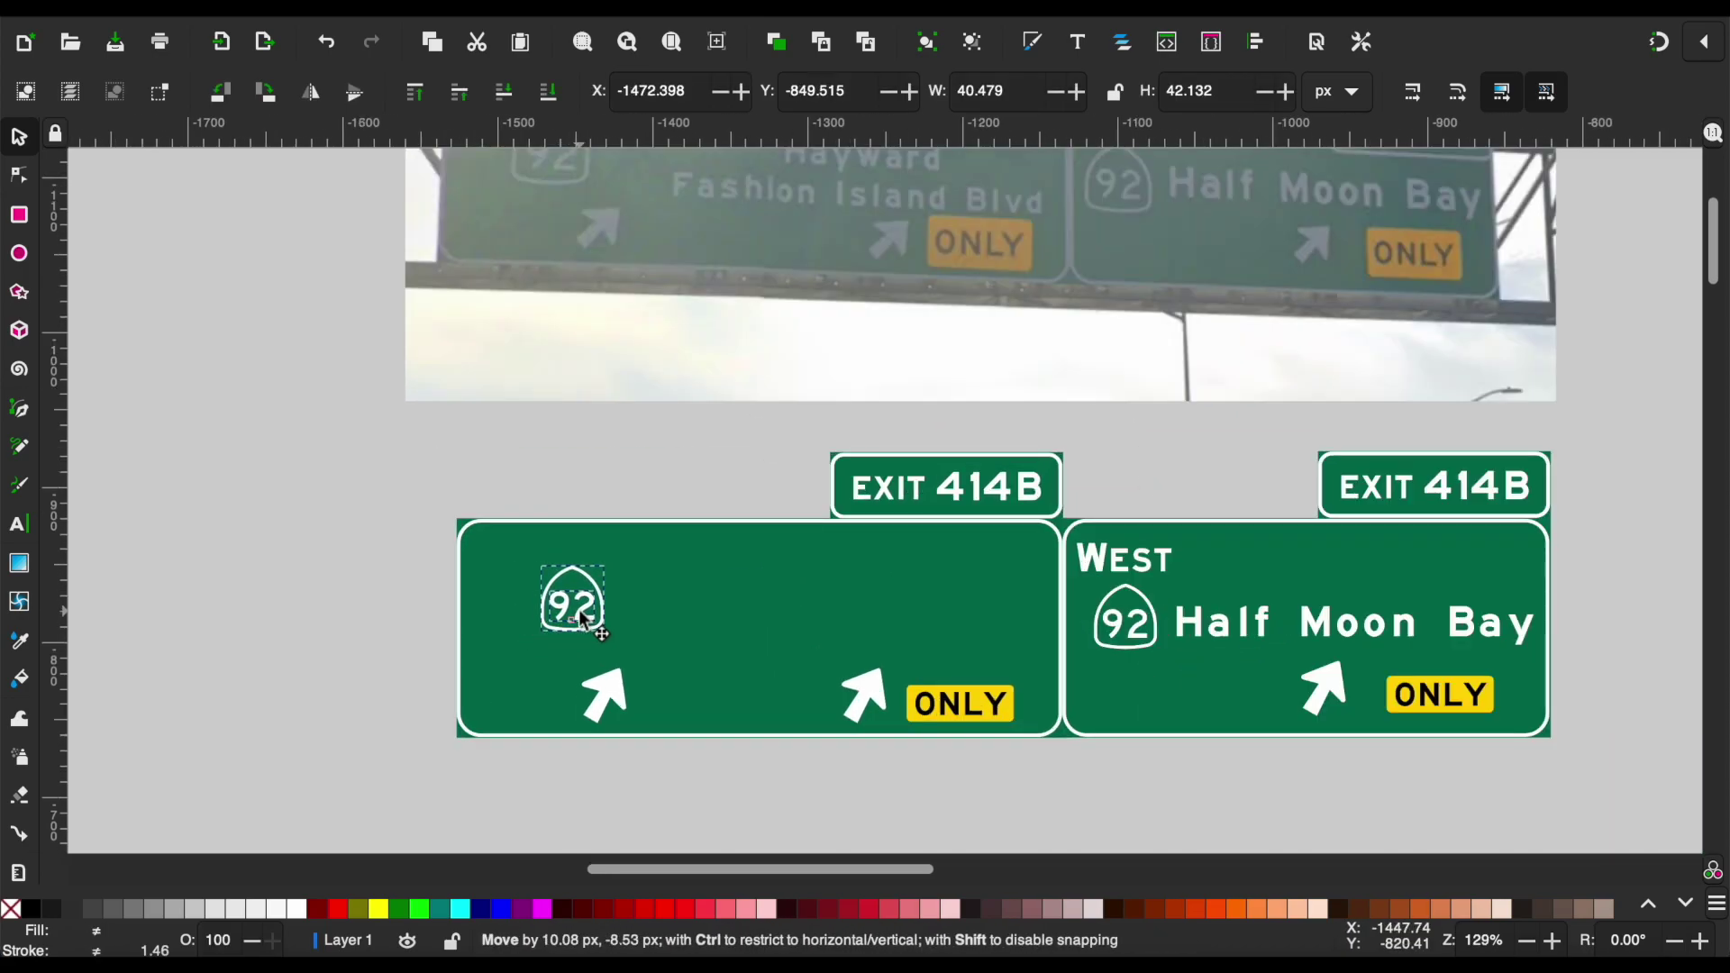
drag(584, 620, 584, 620)
click(604, 528)
click(589, 456)
scroll(589, 456, down, 1)
scroll(590, 456, down, 2)
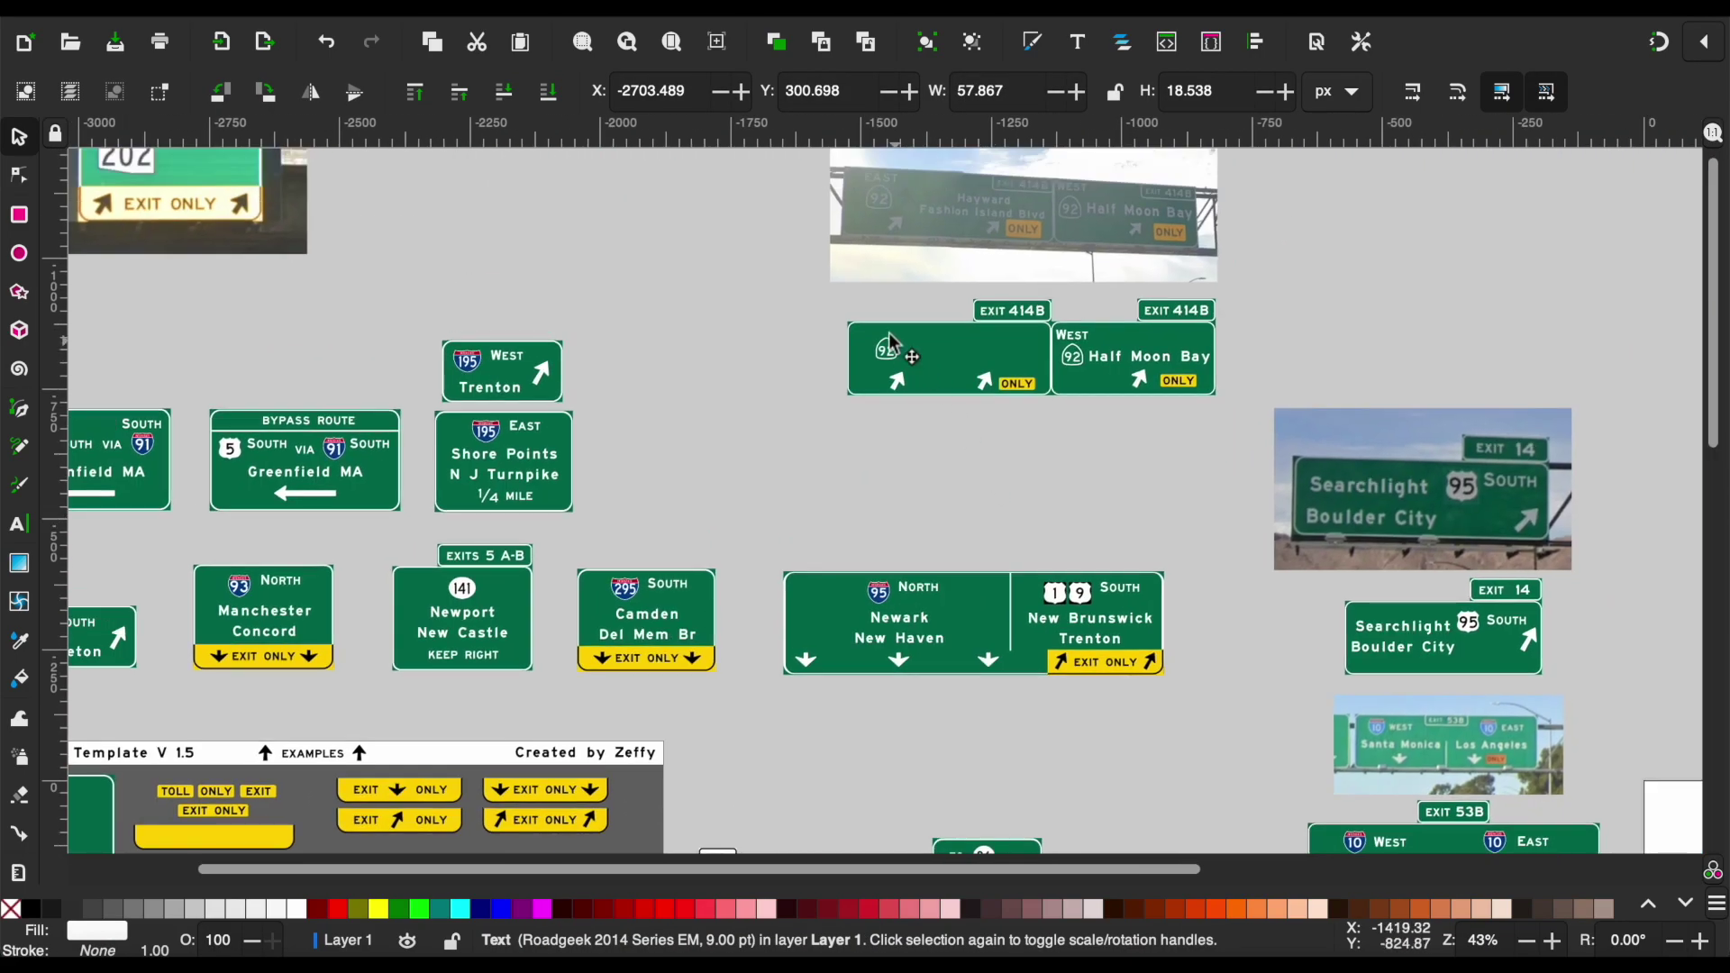
Place the EAST word from the template above the left sign's 92 shield.
drag(577, 594, 885, 328)
scroll(885, 328, up, 5)
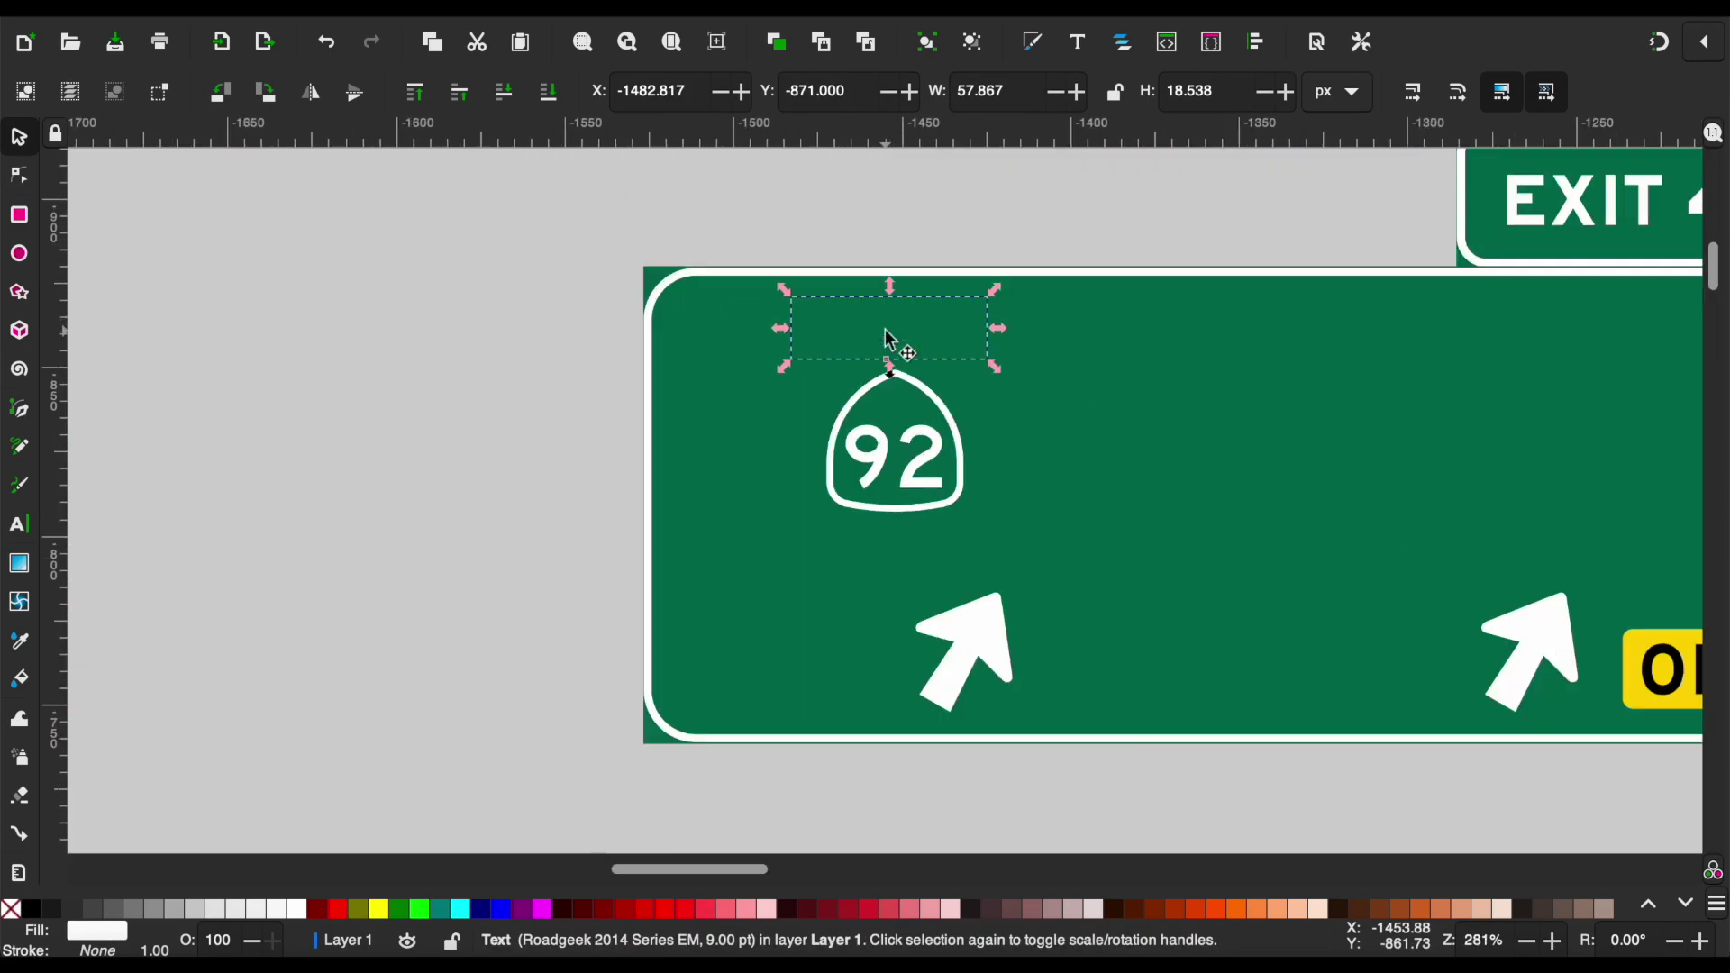
key(ctrl+x)
key(ctrl+v)
drag(851, 227, 876, 332)
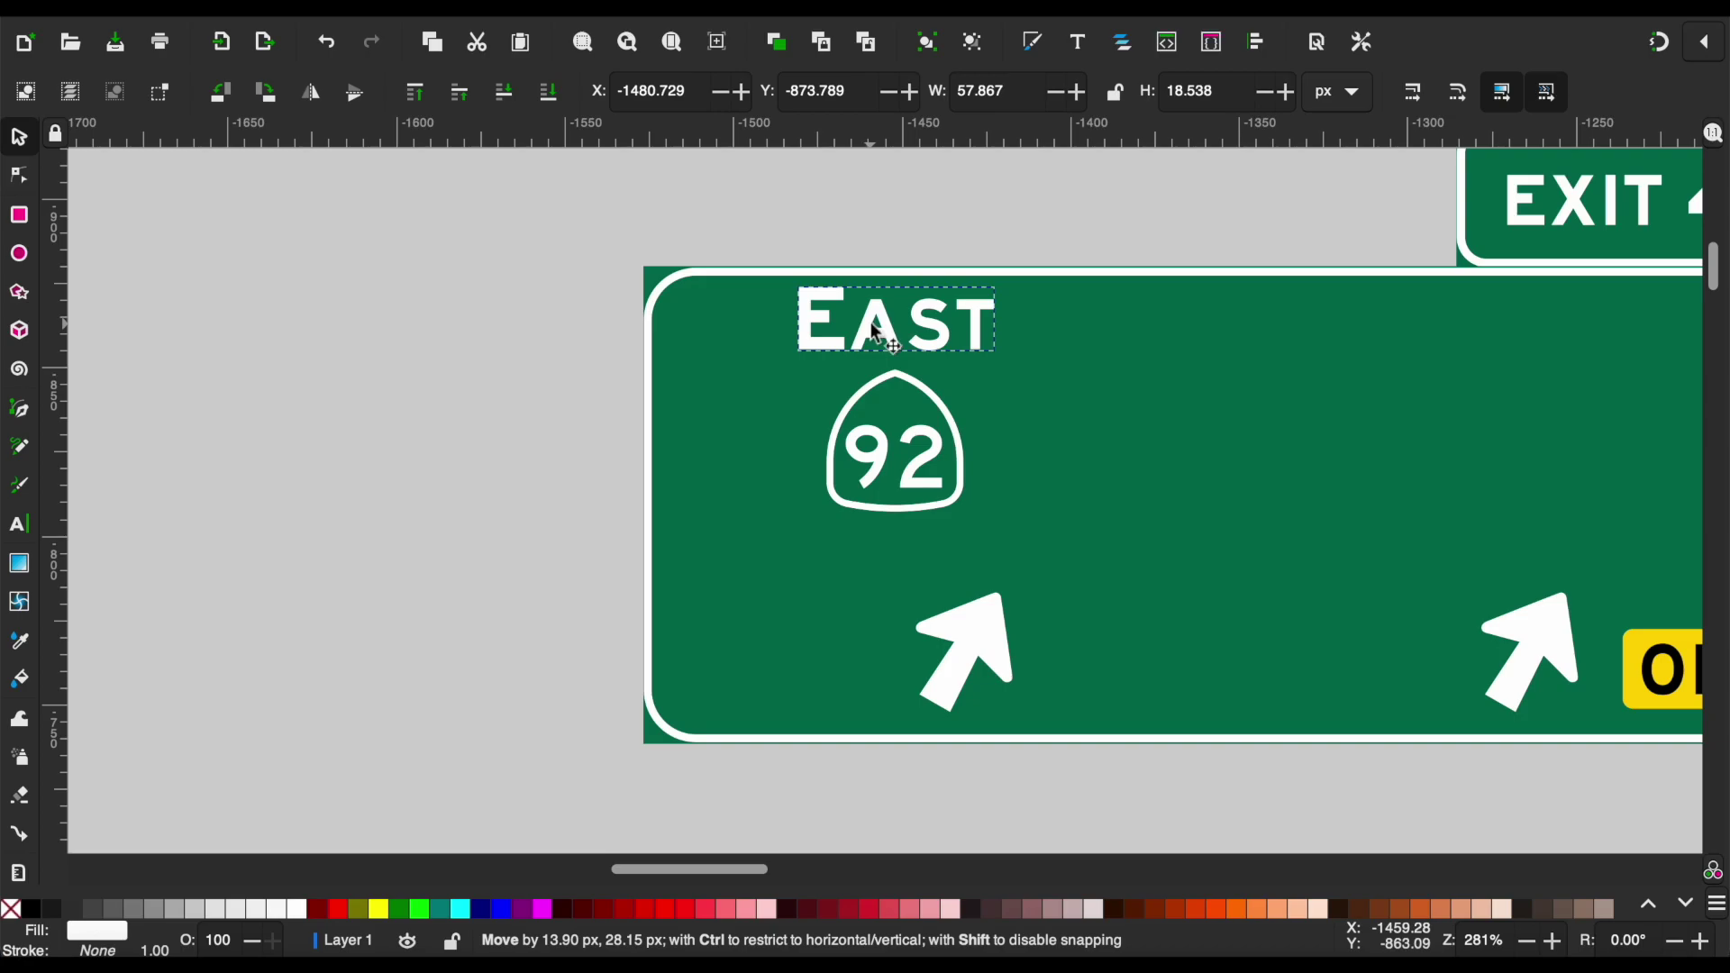
key(Escape)
Paste the destination text on the left sign, retype it as 'Hayward', and position it.
scroll(936, 360, right, 10)
click(983, 502)
scroll(766, 491, left, 5)
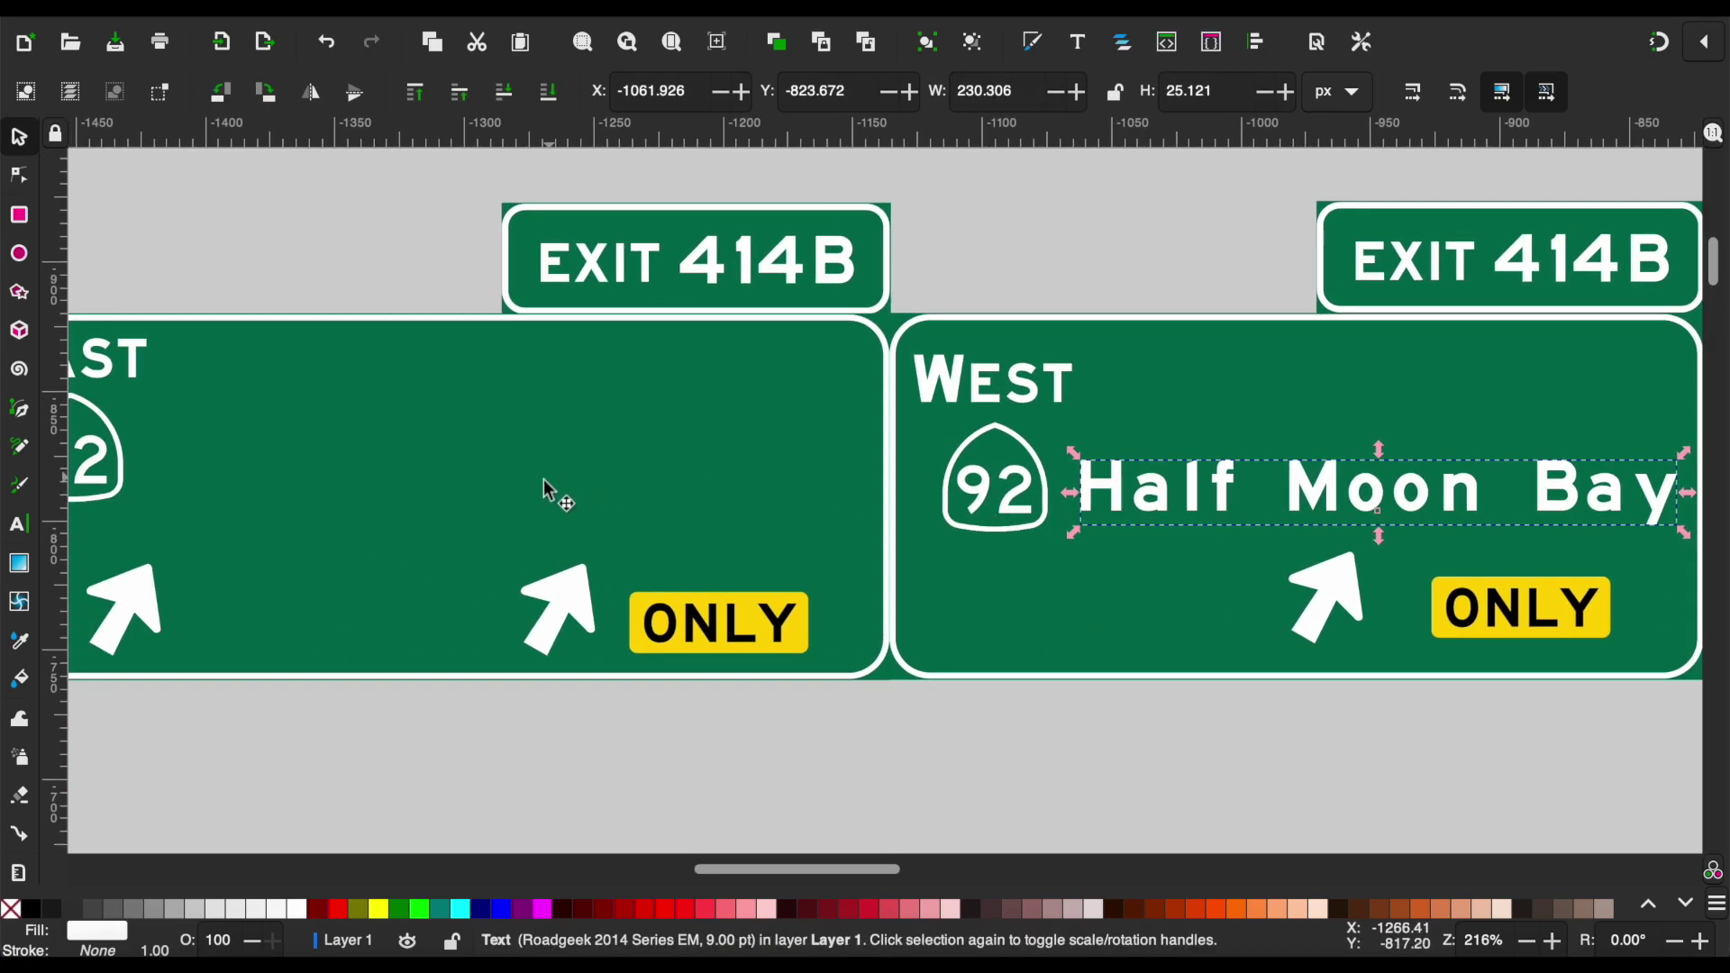
key(ctrl+c)
key(ctrl+v)
double_click(532, 482)
text(Haywa)
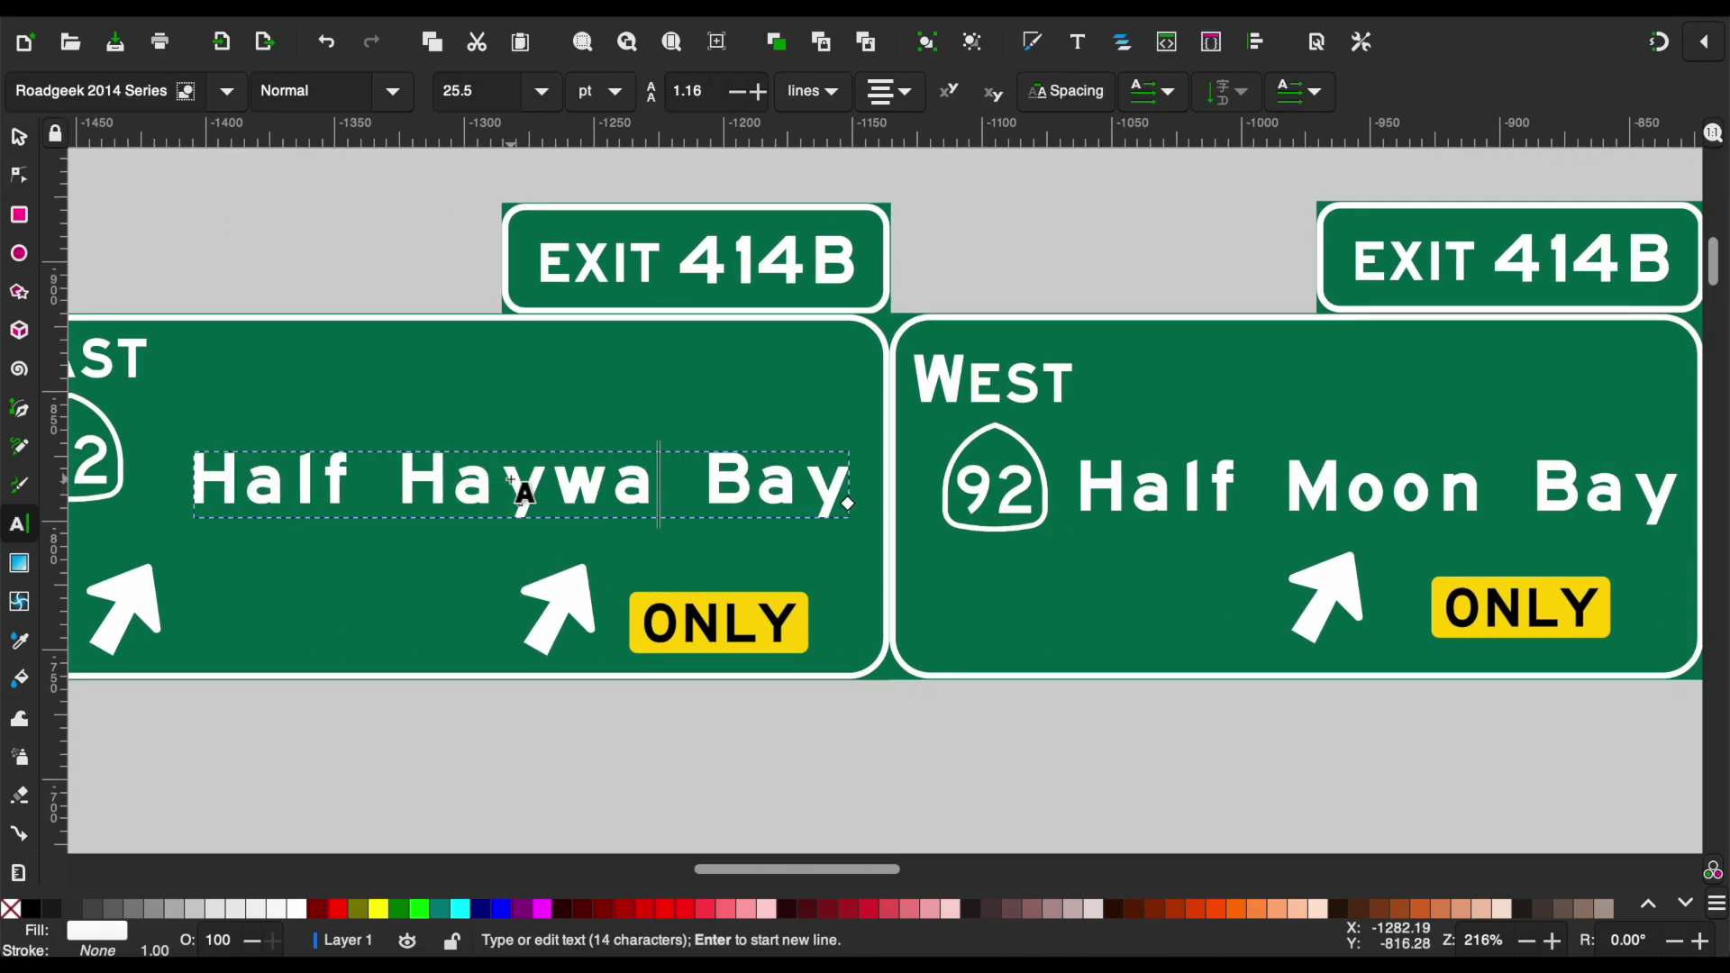
text(r)
double_click(523, 491)
key(ctrl+a)
text(H)
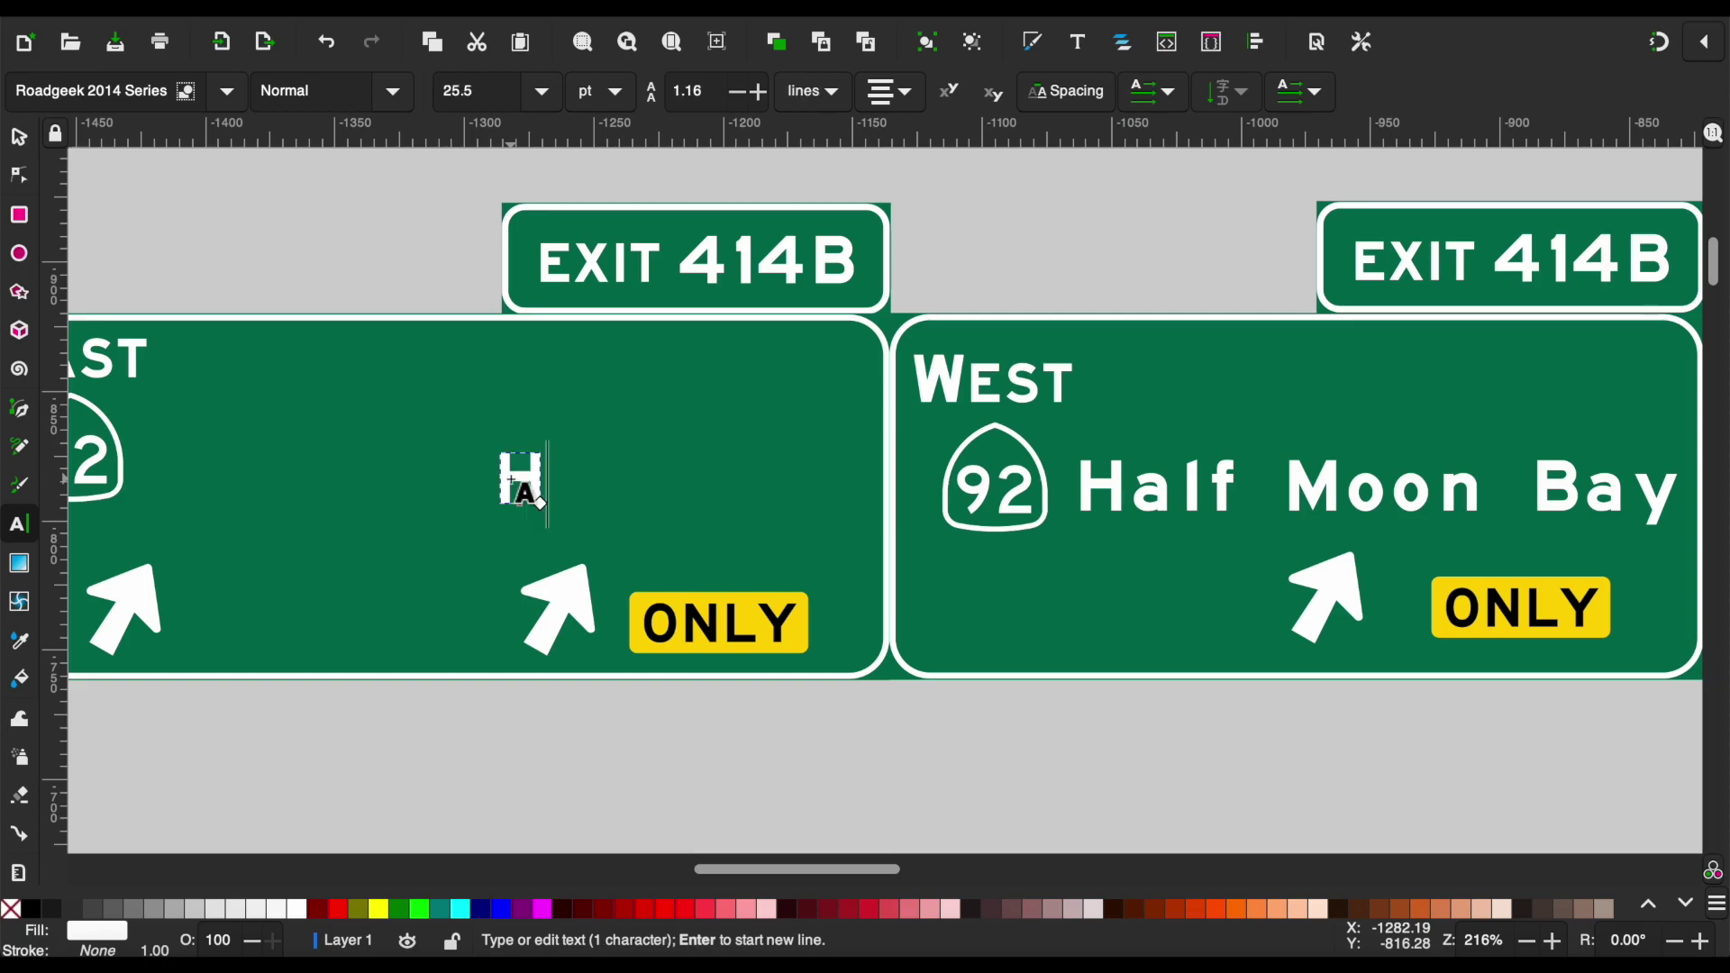
text(ayward)
click(16, 140)
drag(346, 445, 405, 458)
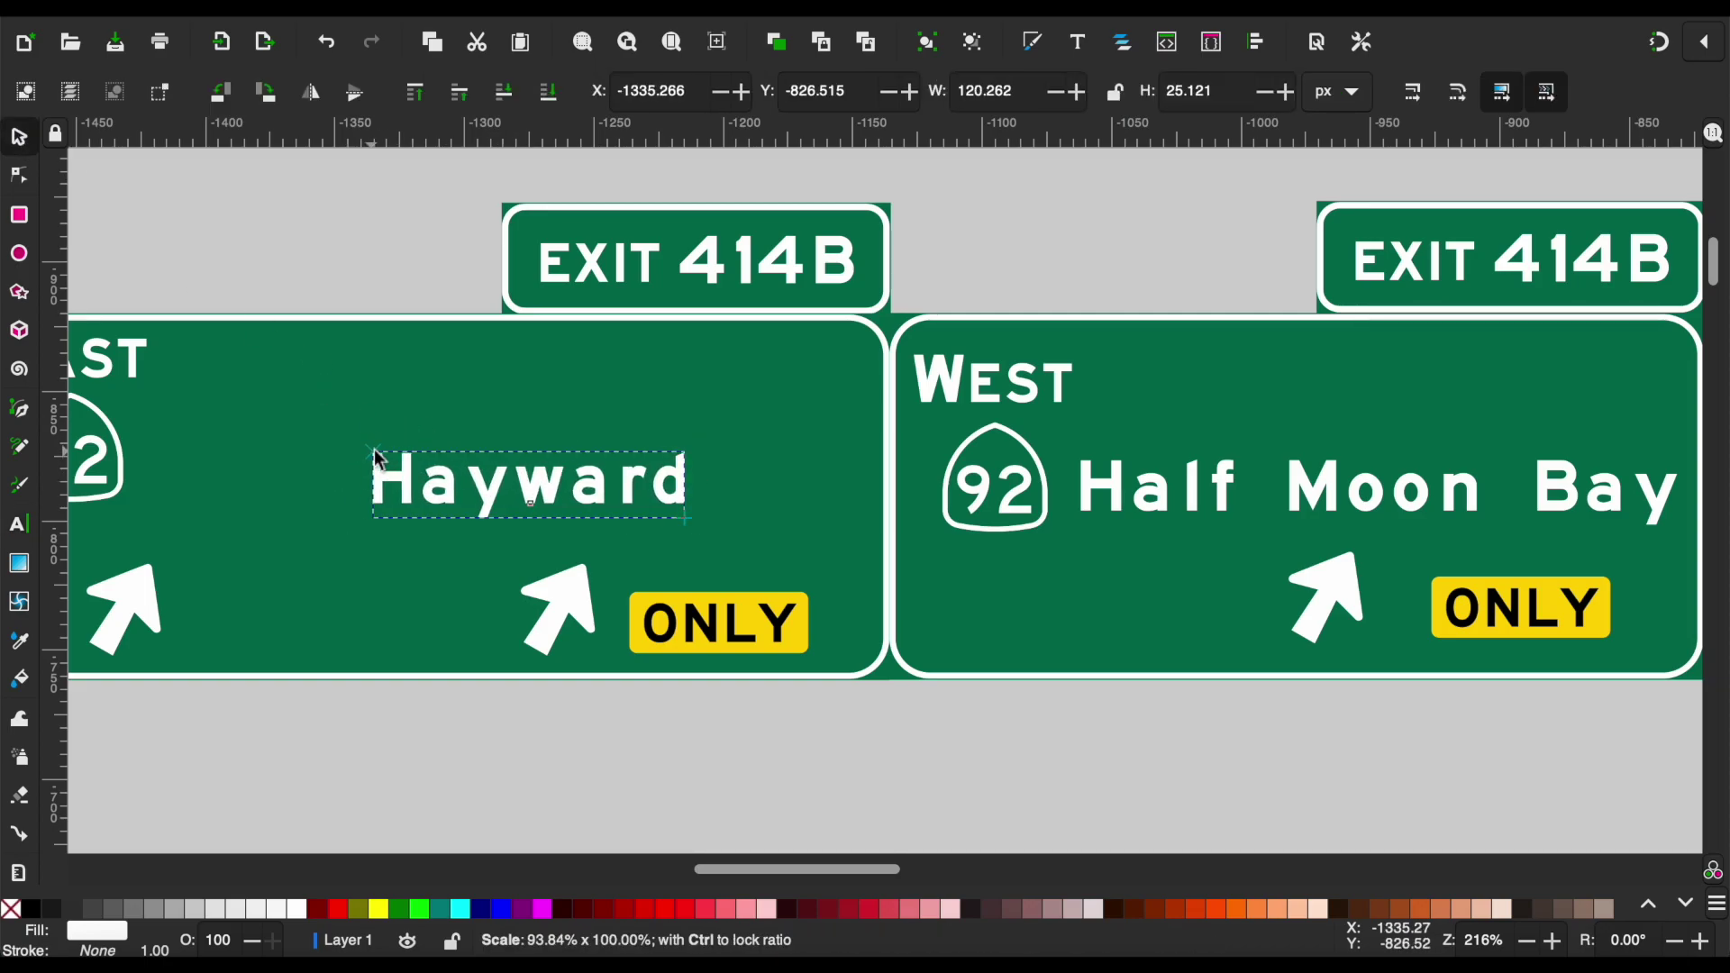
drag(498, 502, 521, 404)
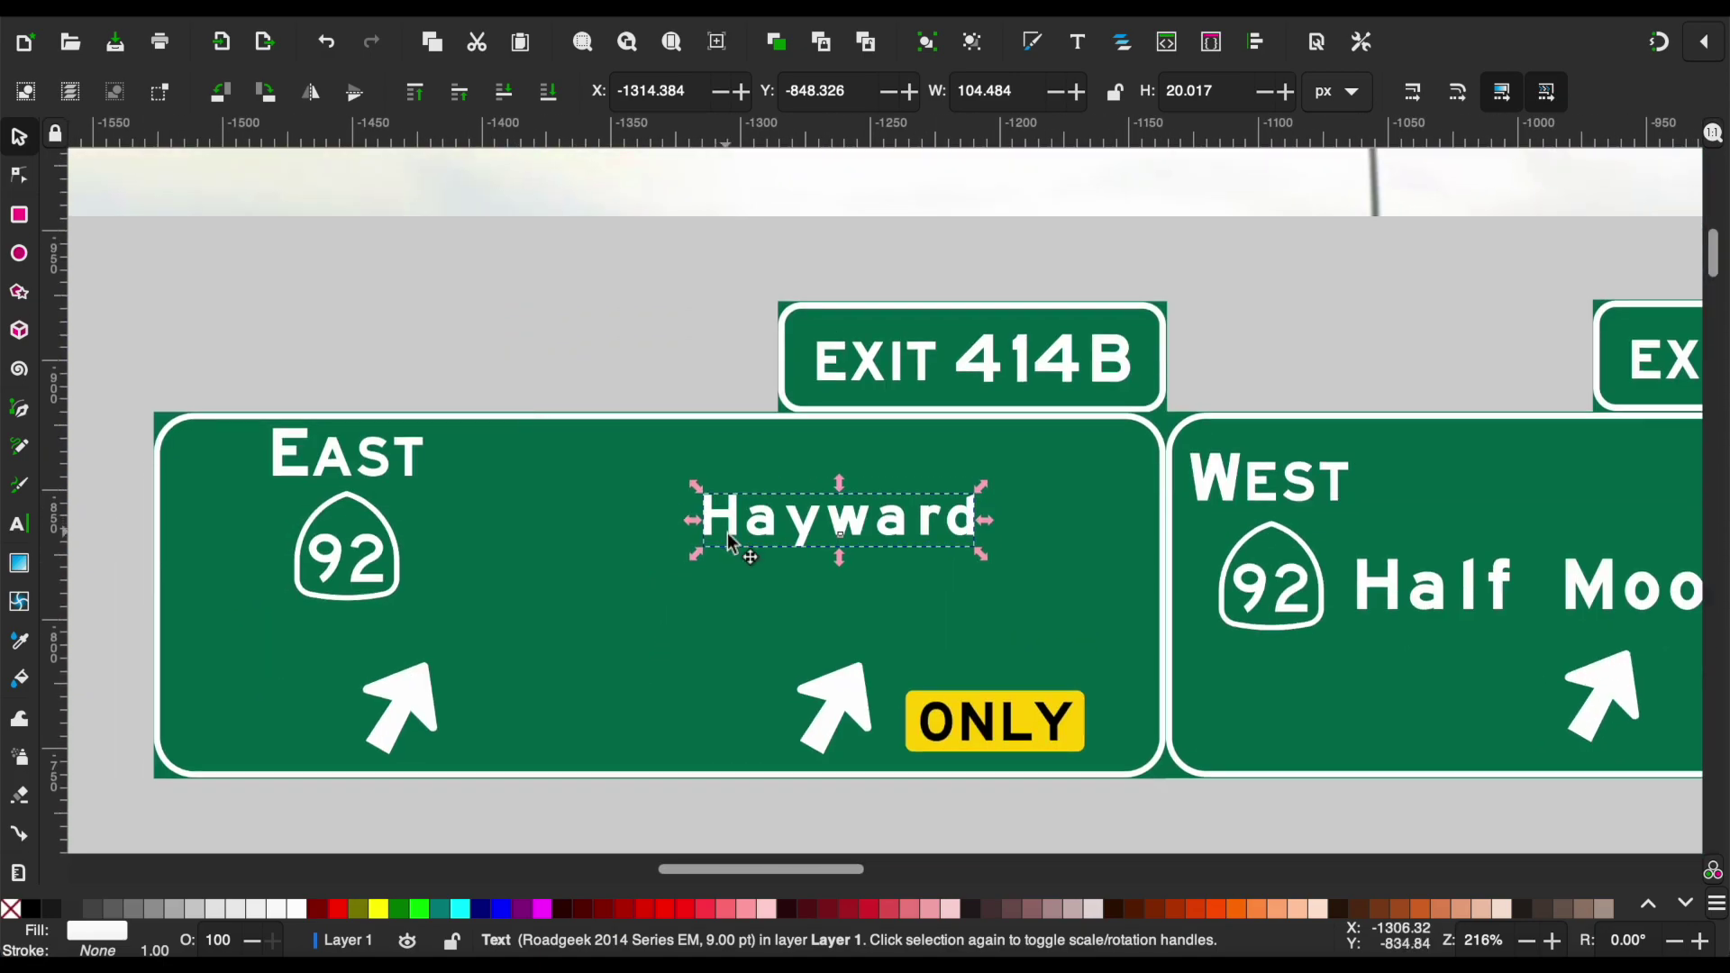
Duplicate the Hayward line below it and edit it to read 'Fashion Island Blvd'.
key(ctrl+d)
drag(834, 530, 838, 602)
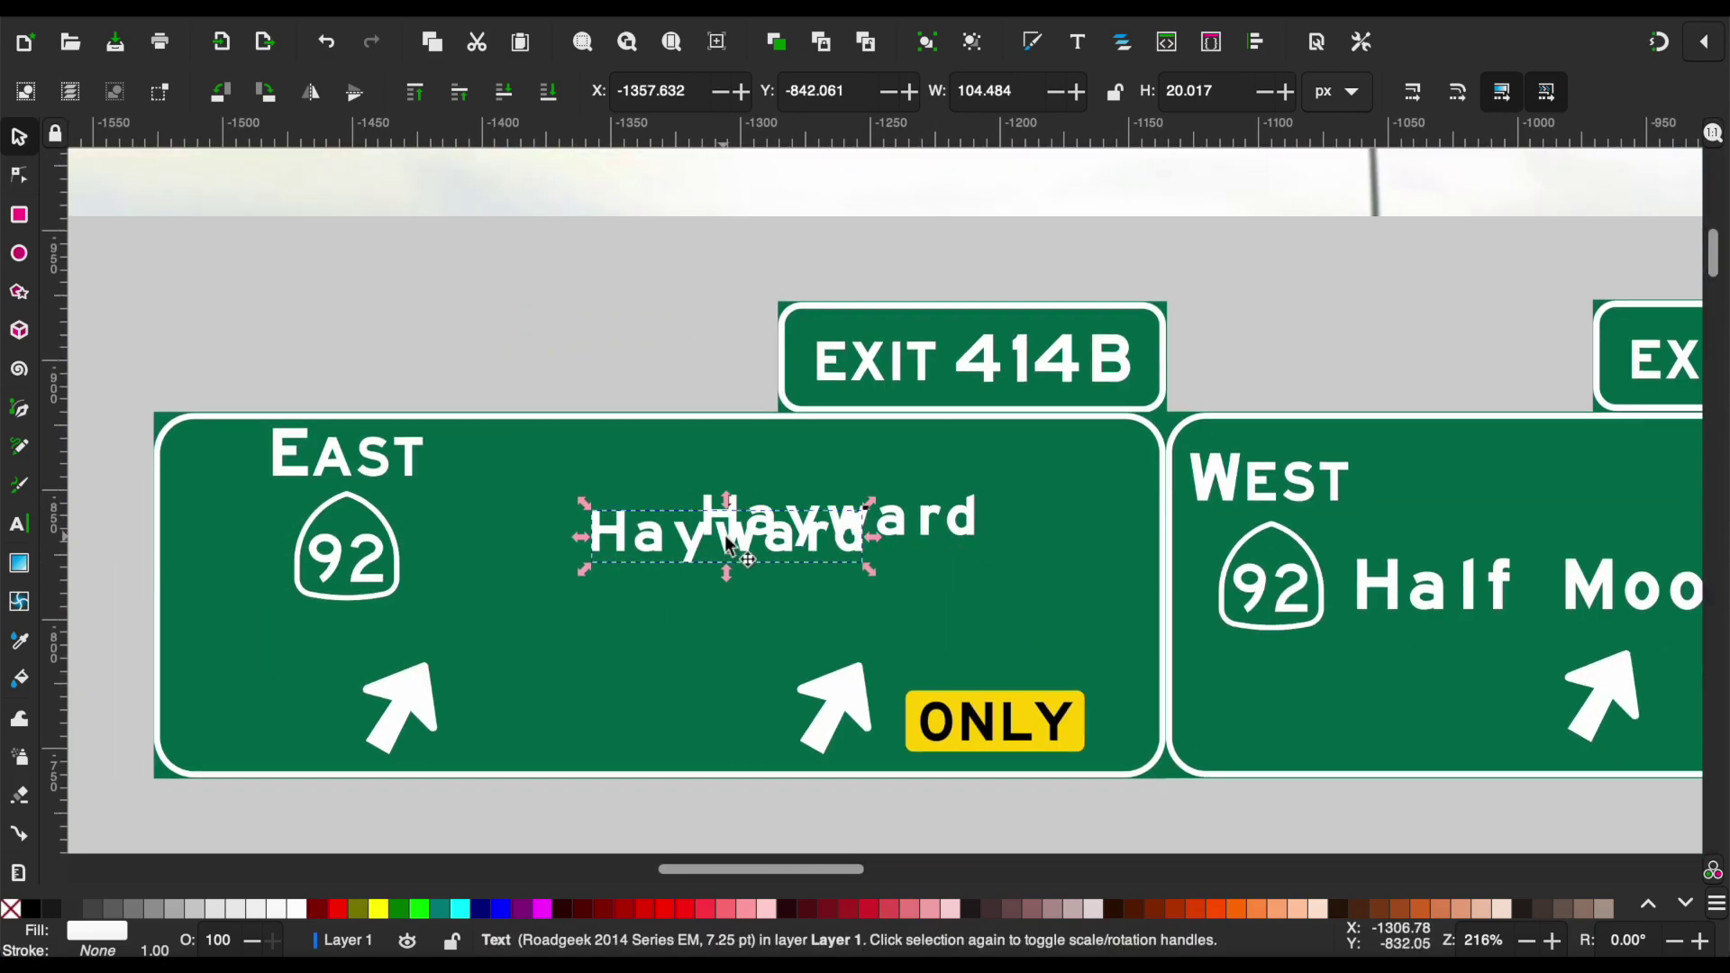
double_click(838, 596)
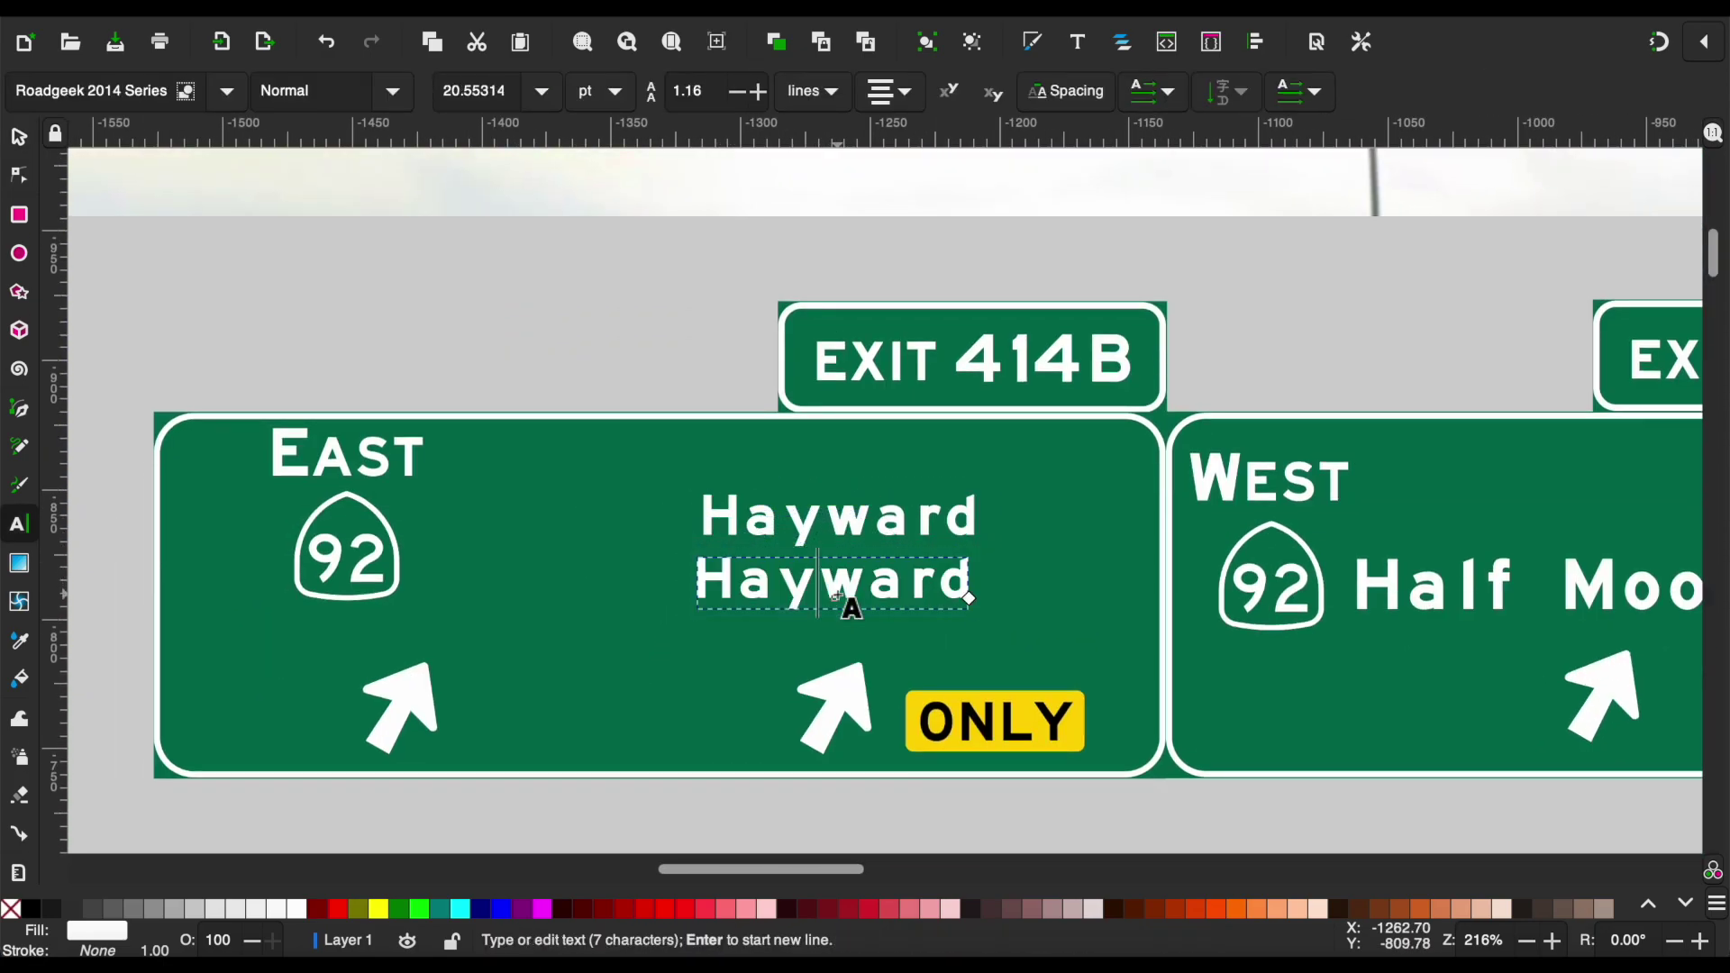
text(FashionIsl)
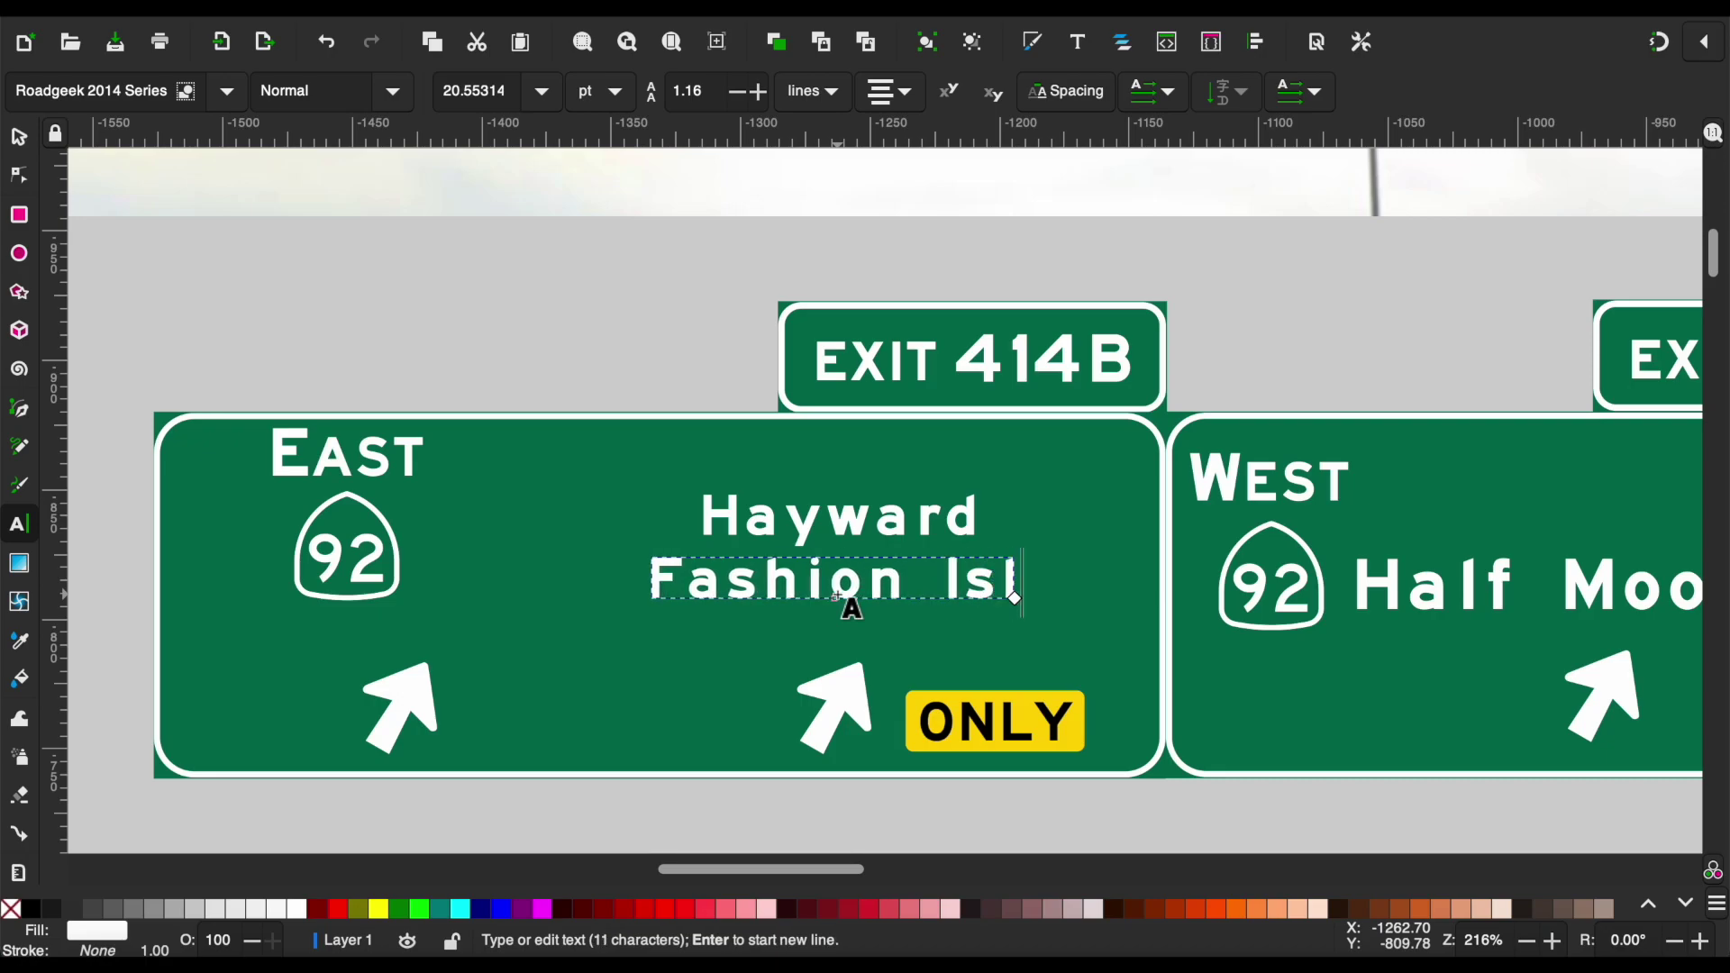
text(and Blvd)
click(18, 137)
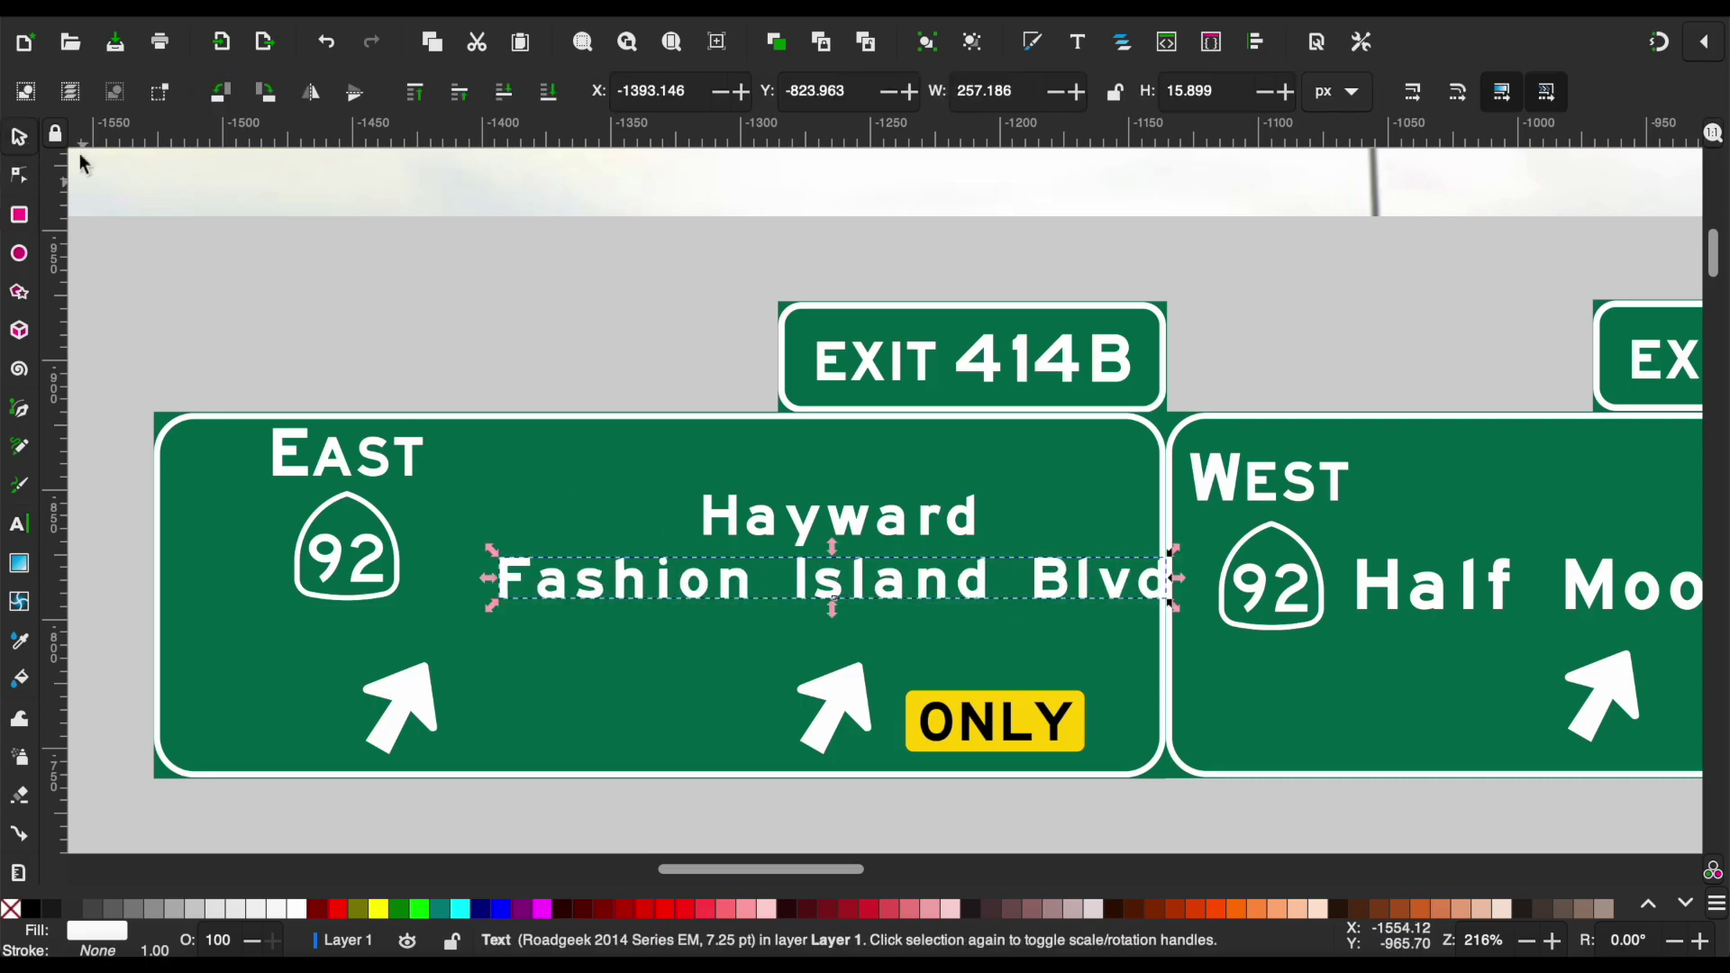
key(Escape)
scroll(438, 304, up, 5)
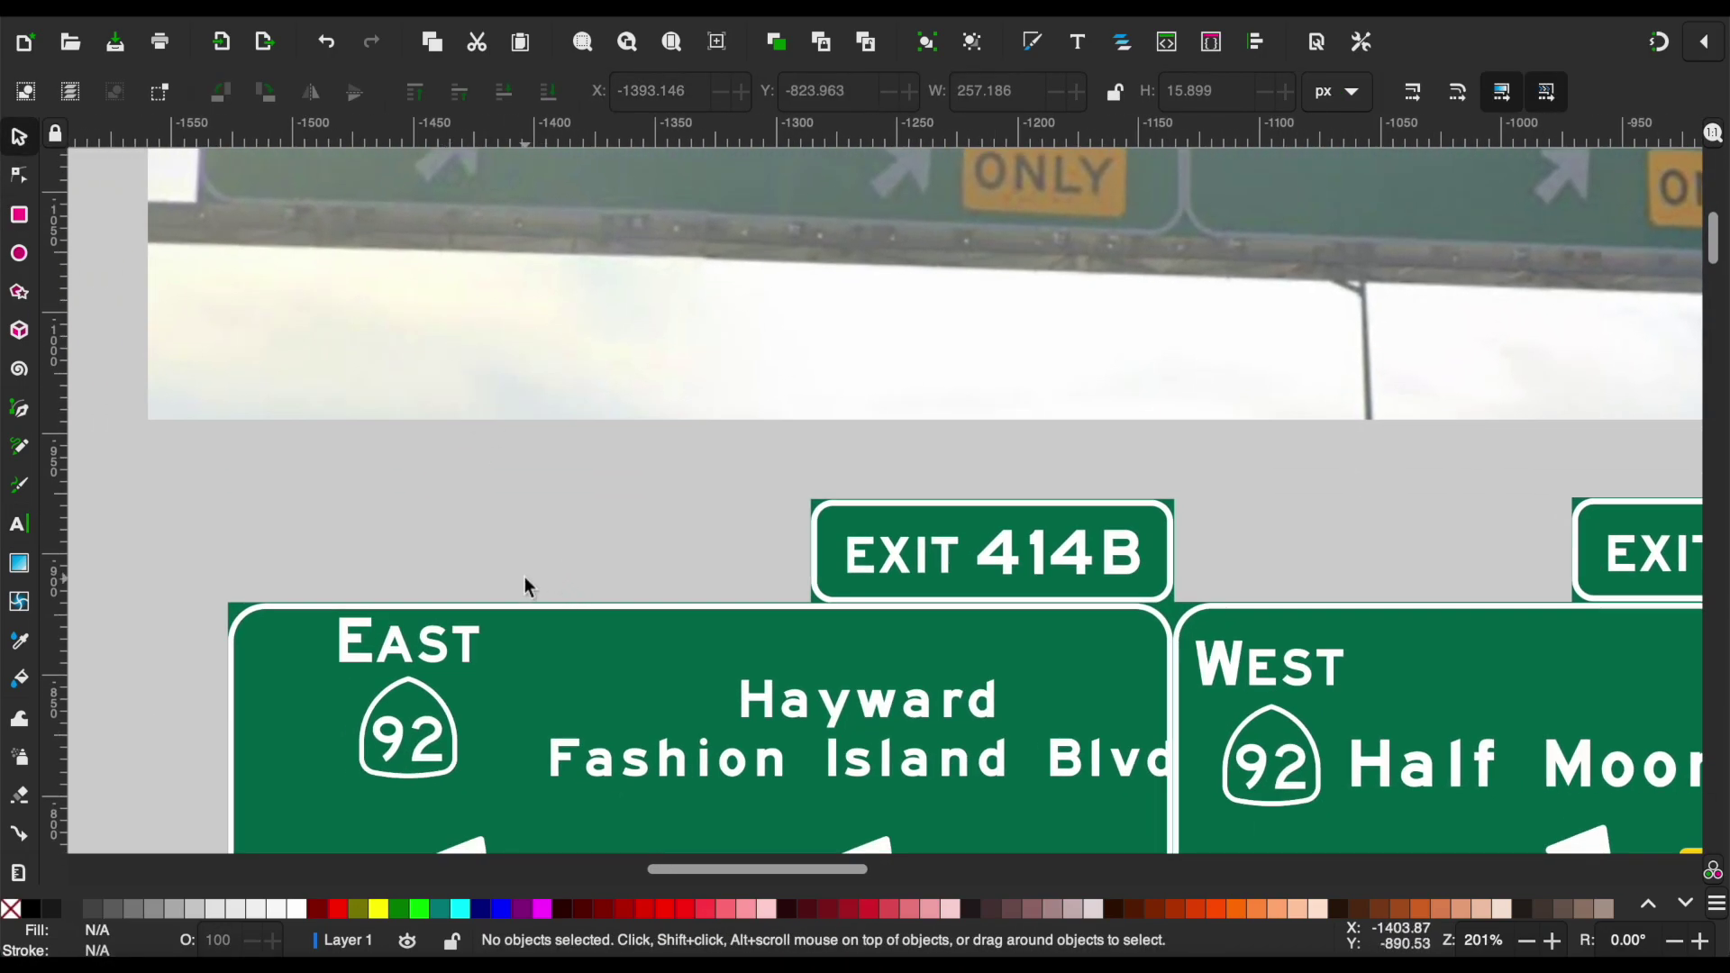
Move both destination lines down and to the left on the Hayward/Half Moon Bay sign.
drag(527, 587, 1203, 842)
drag(883, 696, 840, 719)
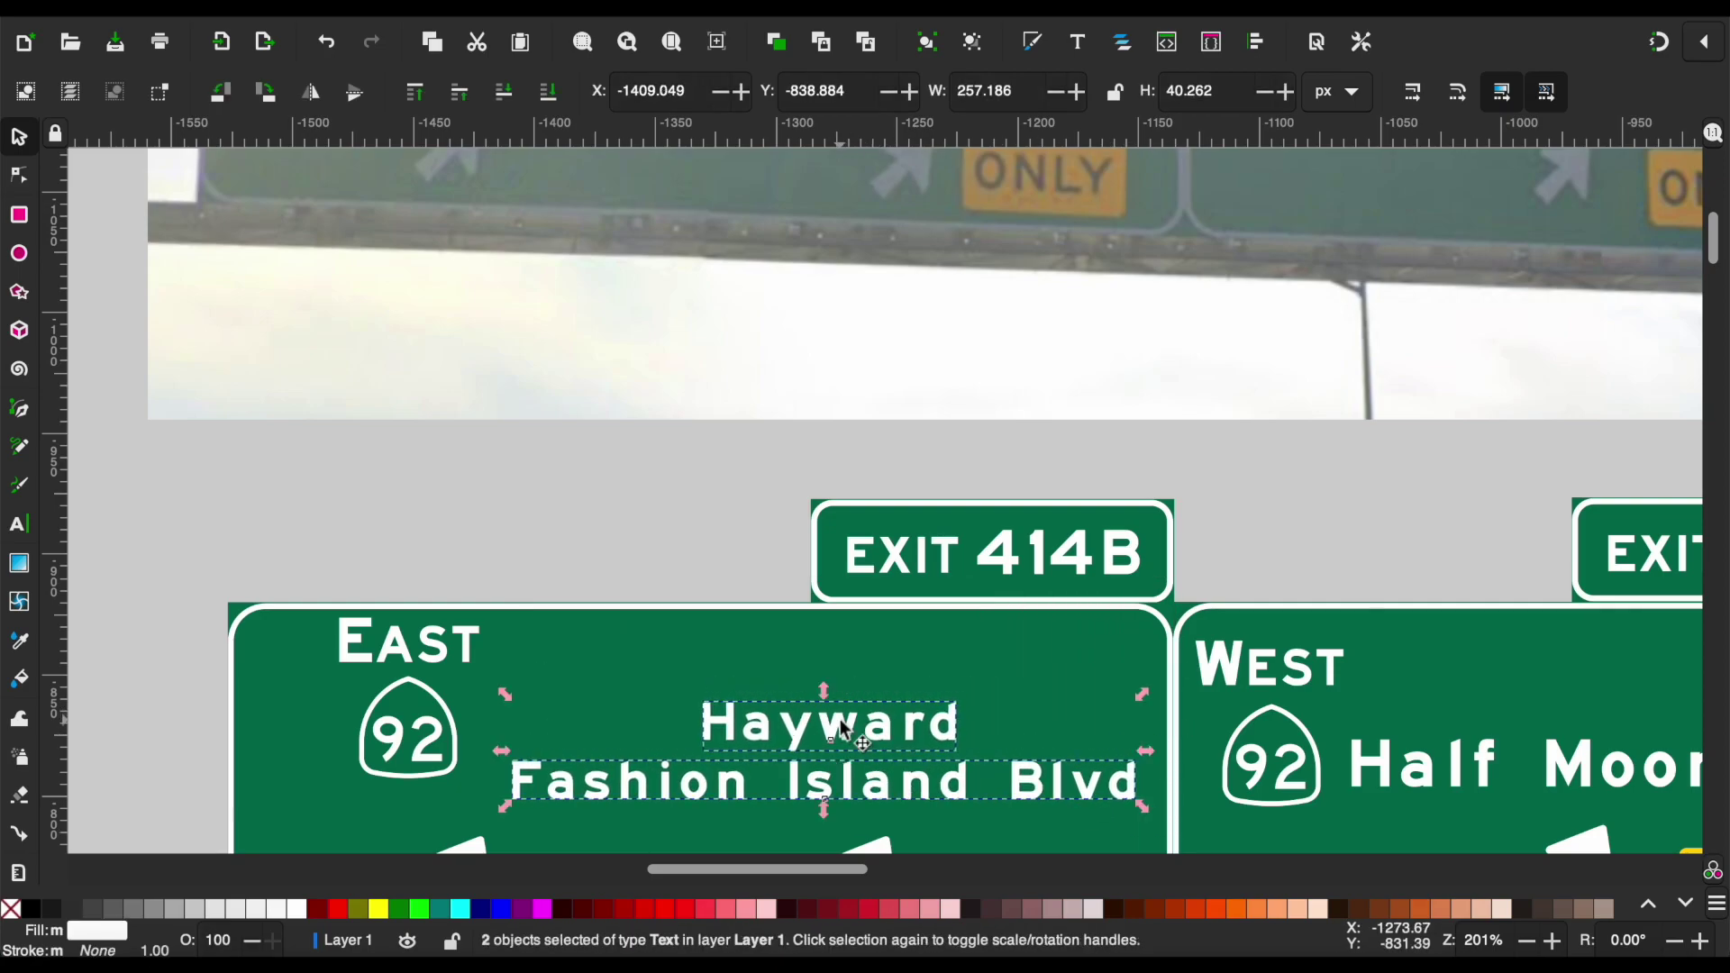
scroll(840, 719, down, 2)
scroll(674, 661, up, 2)
click(674, 662)
Copy the template's blank green sign and paste it below the Loop 202 photo.
scroll(673, 662, down, 3)
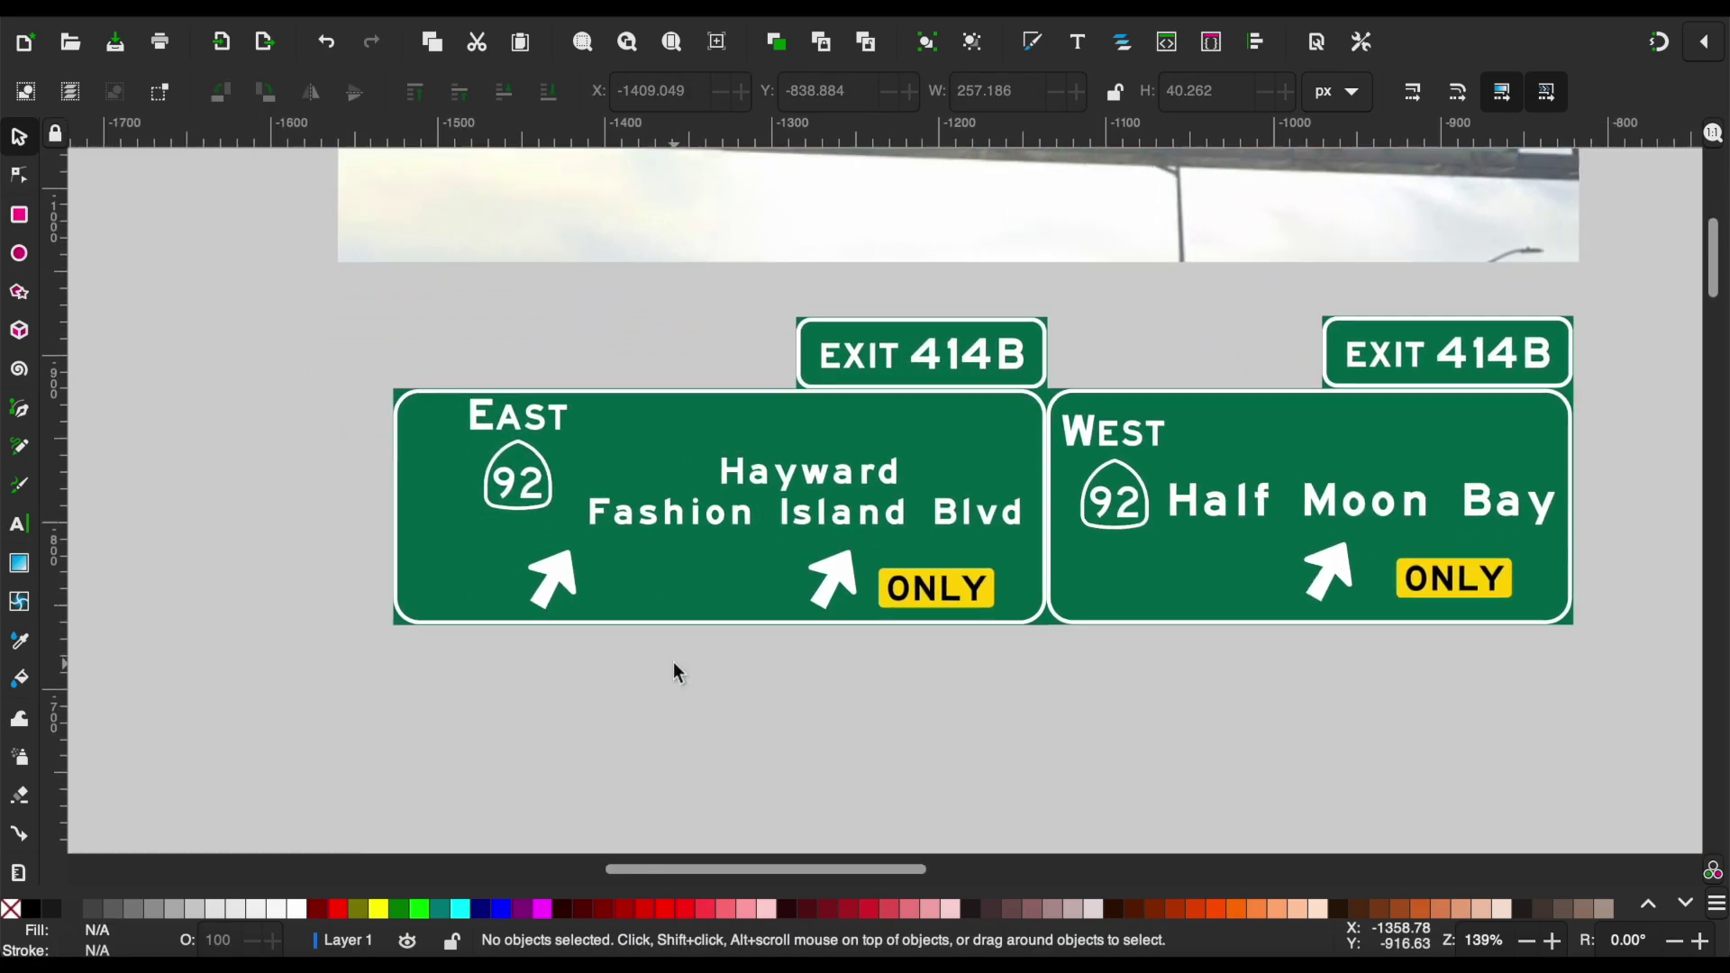
scroll(675, 669, down, 2)
scroll(675, 669, down, 1)
scroll(675, 669, down, 3)
scroll(675, 669, down, 4)
scroll(675, 668, left, 3)
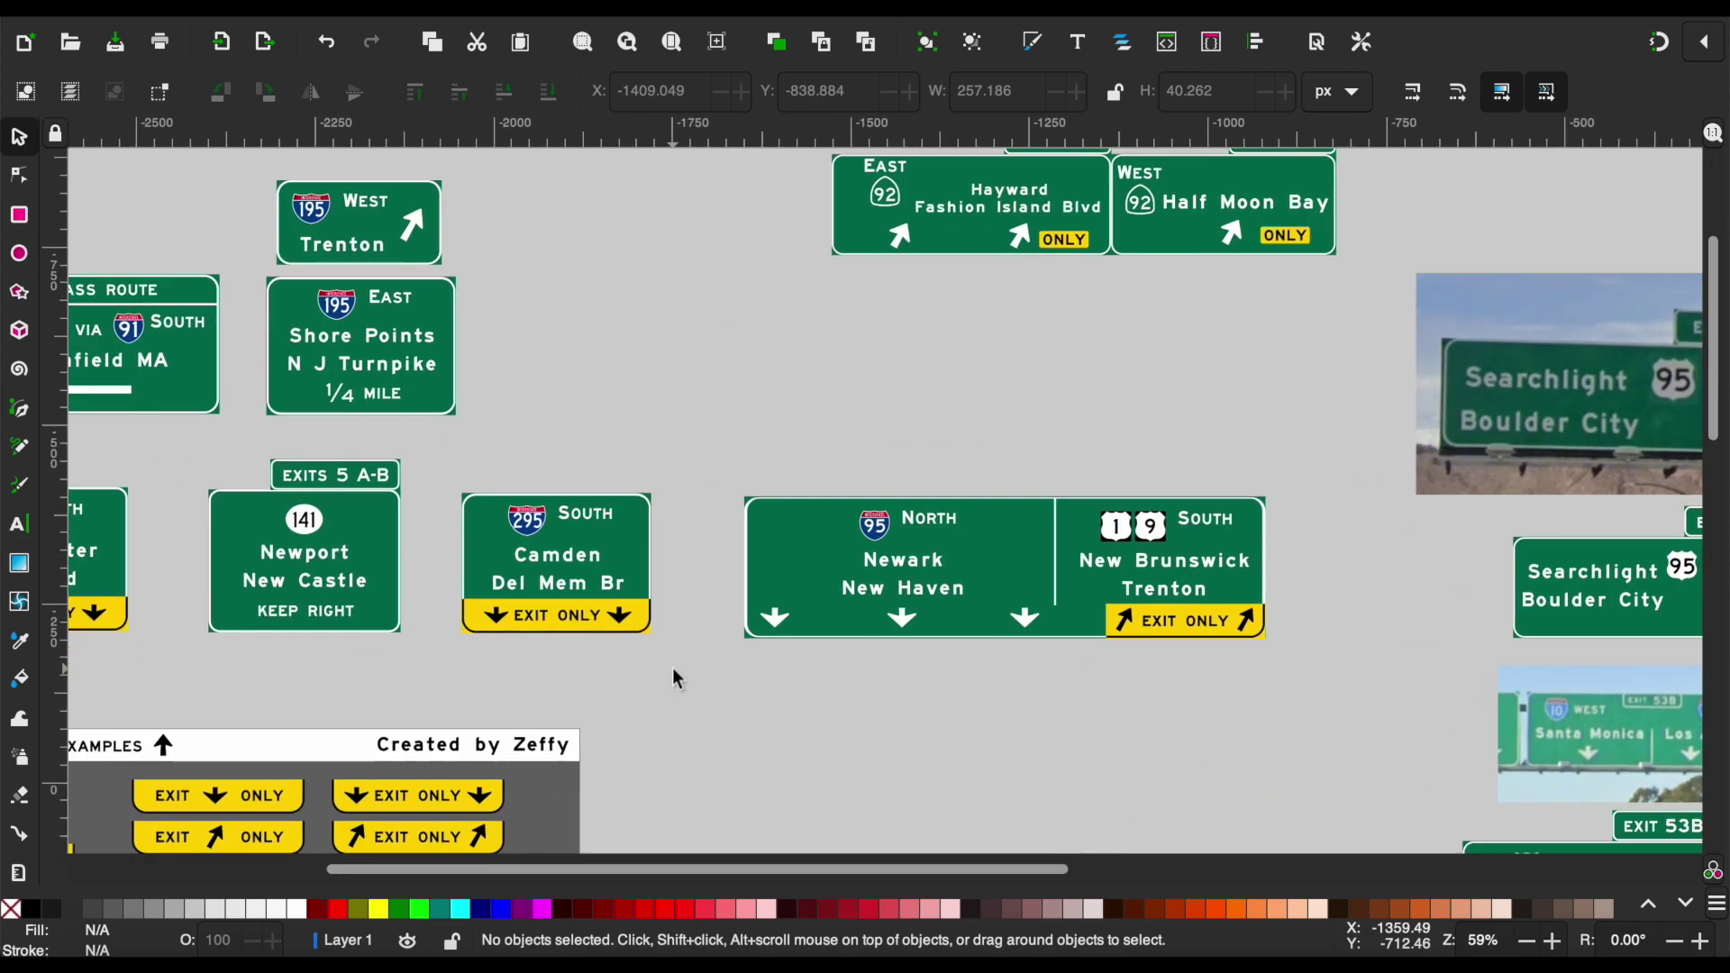
scroll(672, 667, down, 10)
scroll(673, 668, left, 5)
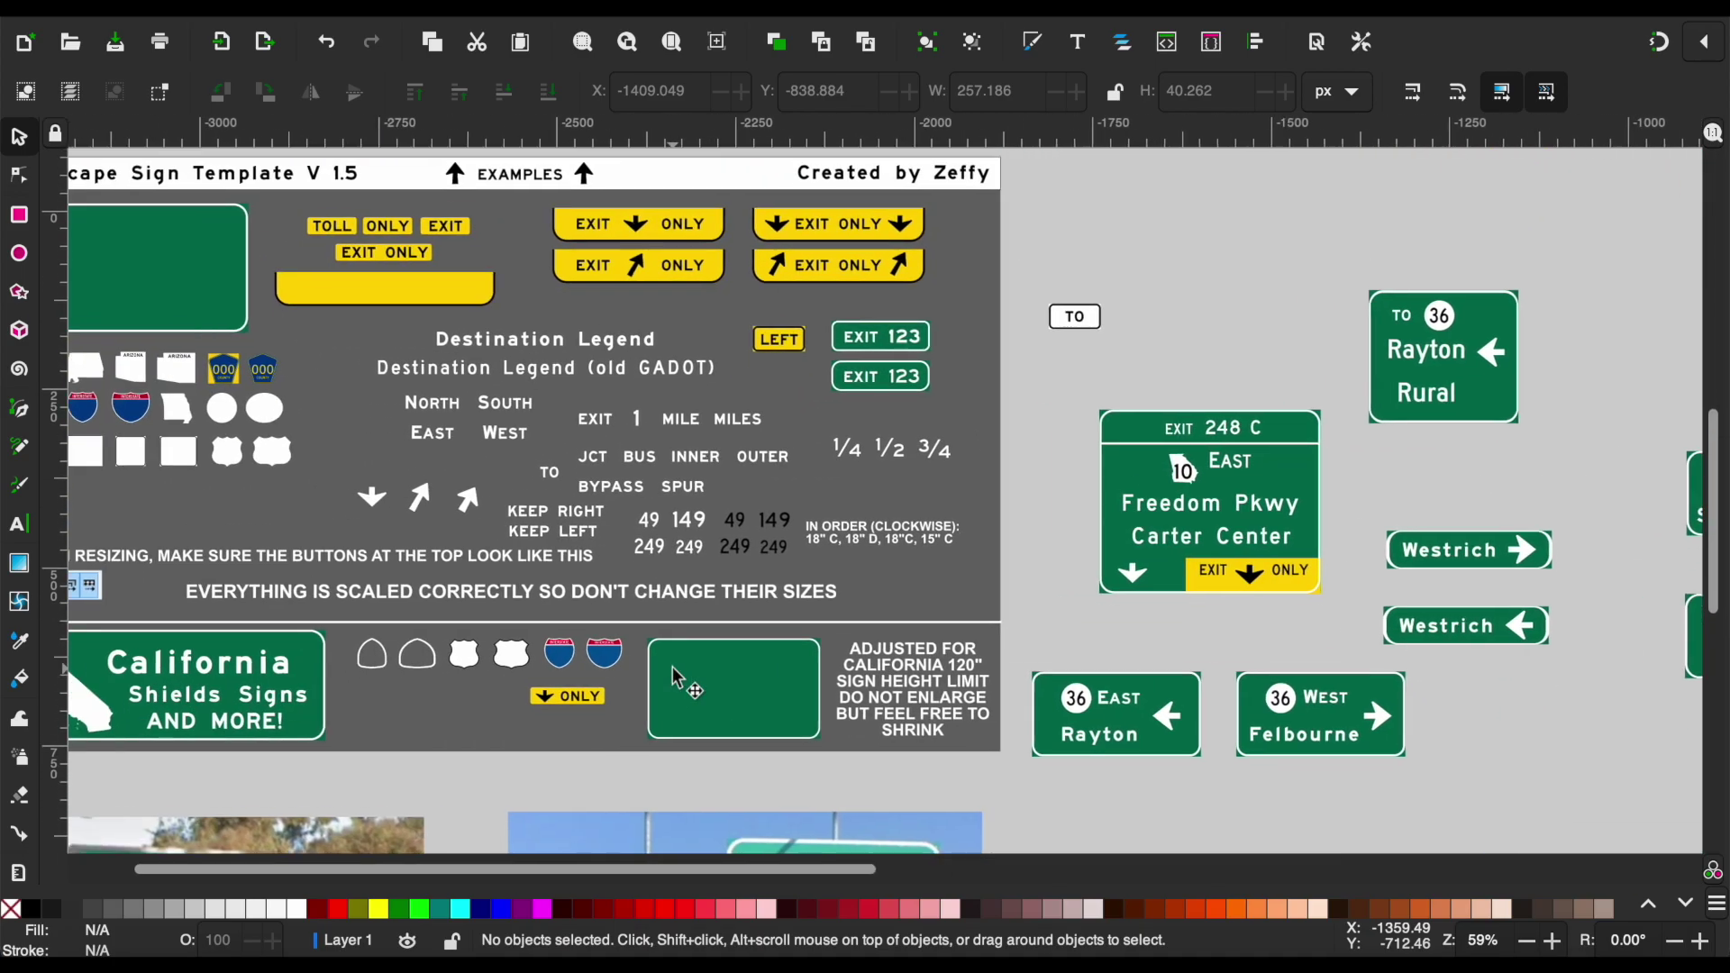
scroll(672, 668, up, 8)
scroll(673, 668, right, 4)
scroll(672, 668, up, 5)
scroll(673, 668, left, 7)
scroll(673, 668, left, 2)
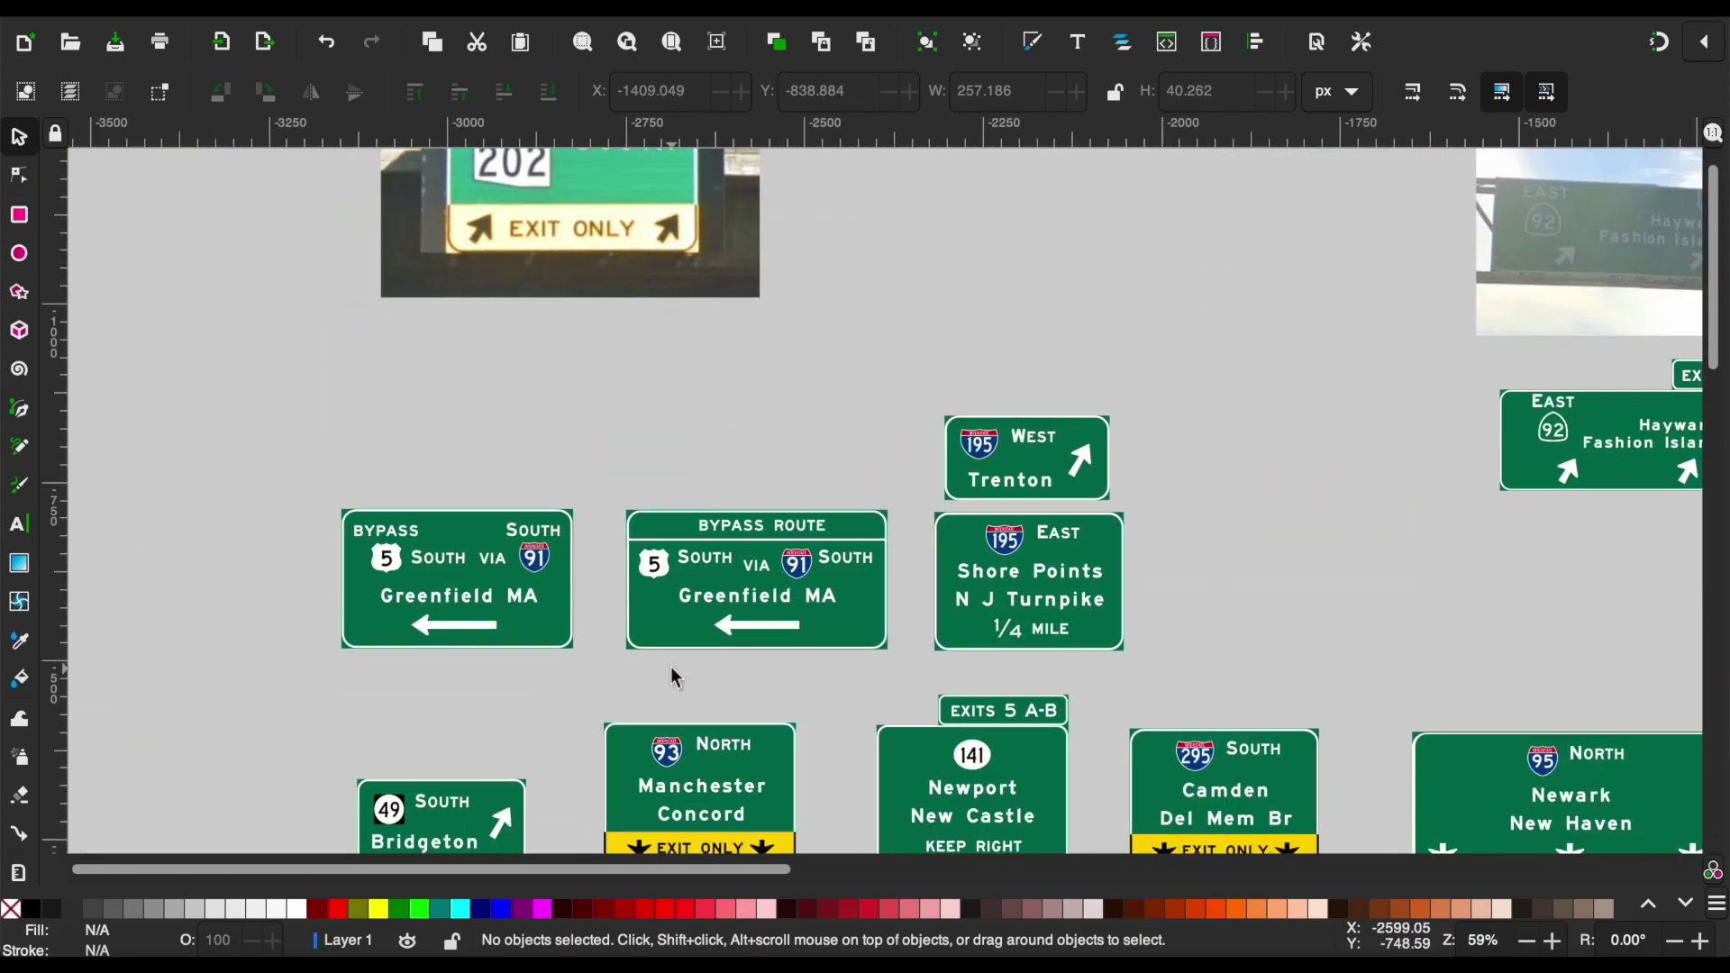
scroll(673, 668, up, 4)
click(1000, 672)
key(ctrl+c)
scroll(602, 505, down, 3)
key(ctrl+v)
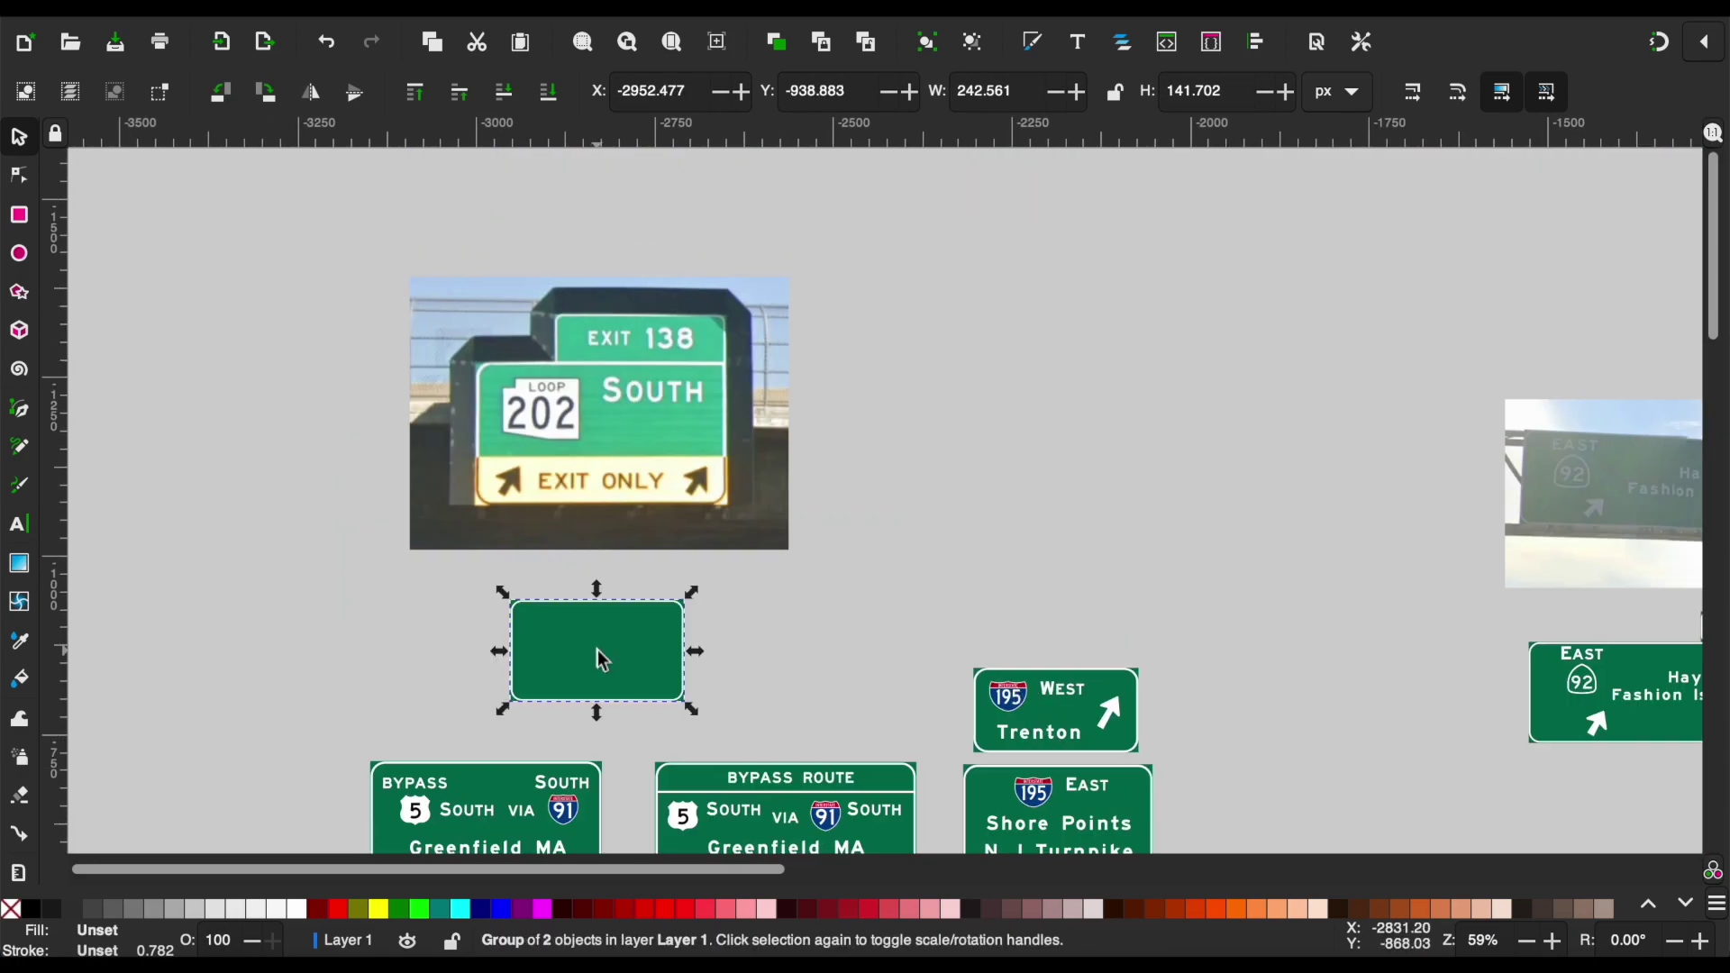
click(816, 693)
scroll(816, 693, down, 13)
scroll(816, 693, right, 2)
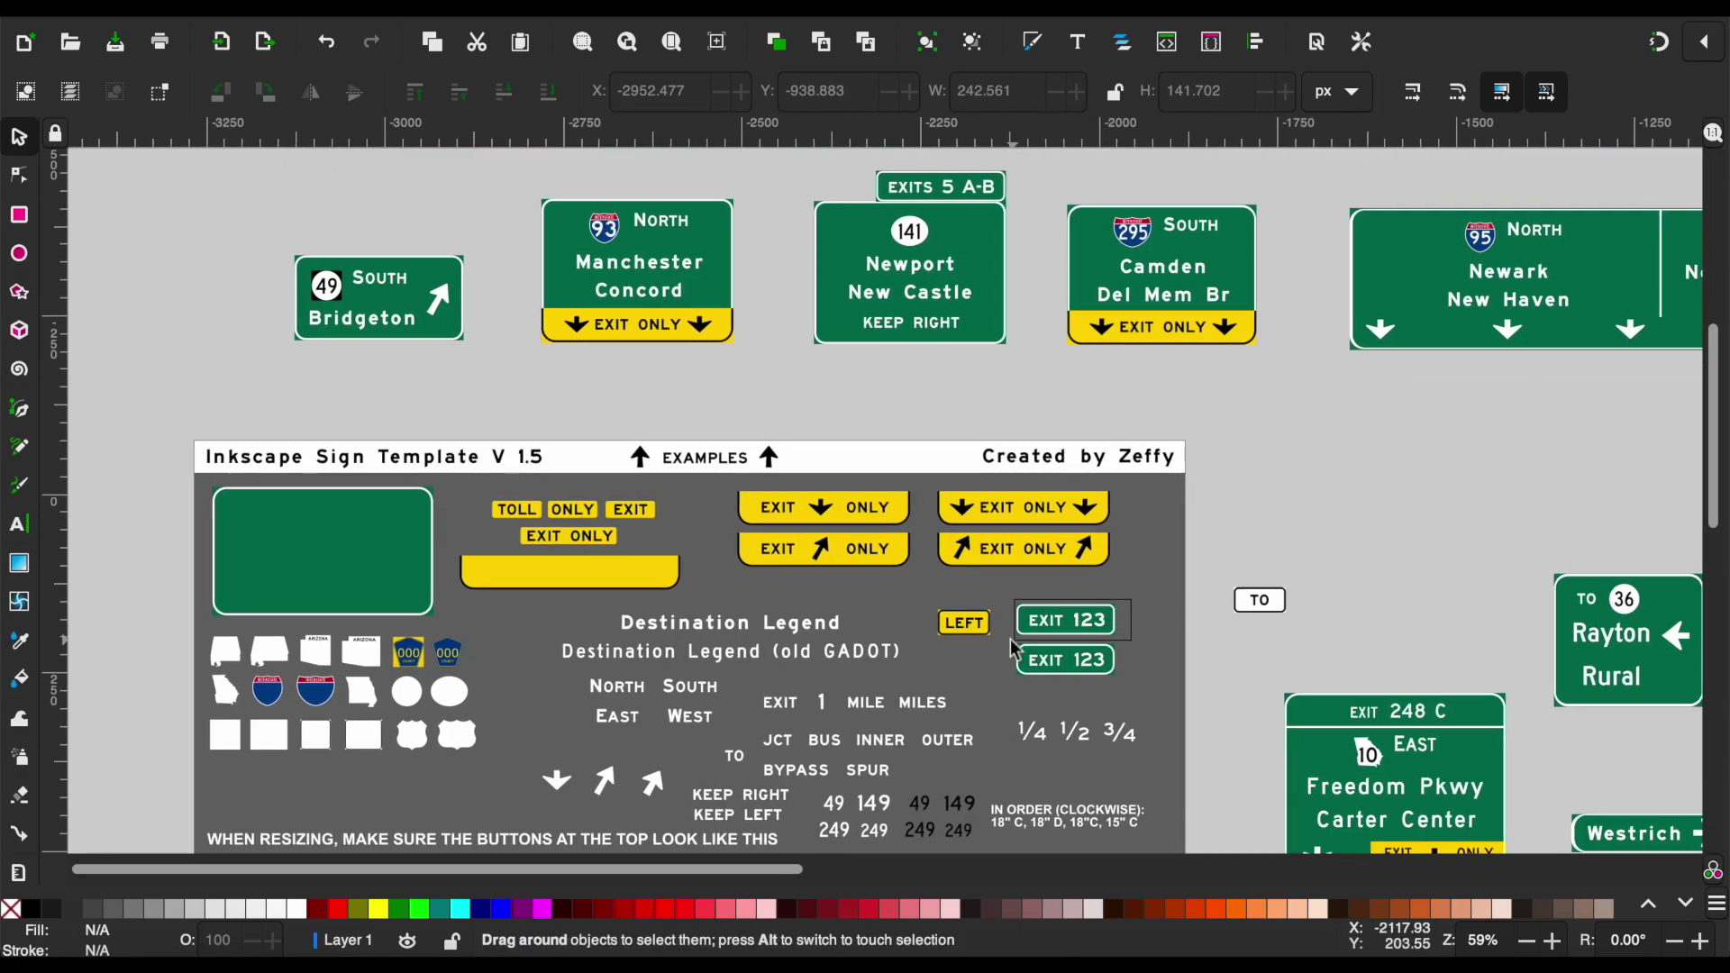
Copy the template's EXIT 123 tab and place it atop the new blank sign.
click(1018, 651)
key(ctrl+c)
scroll(591, 721, up, 13)
key(ctrl+v)
scroll(613, 791, up, 5)
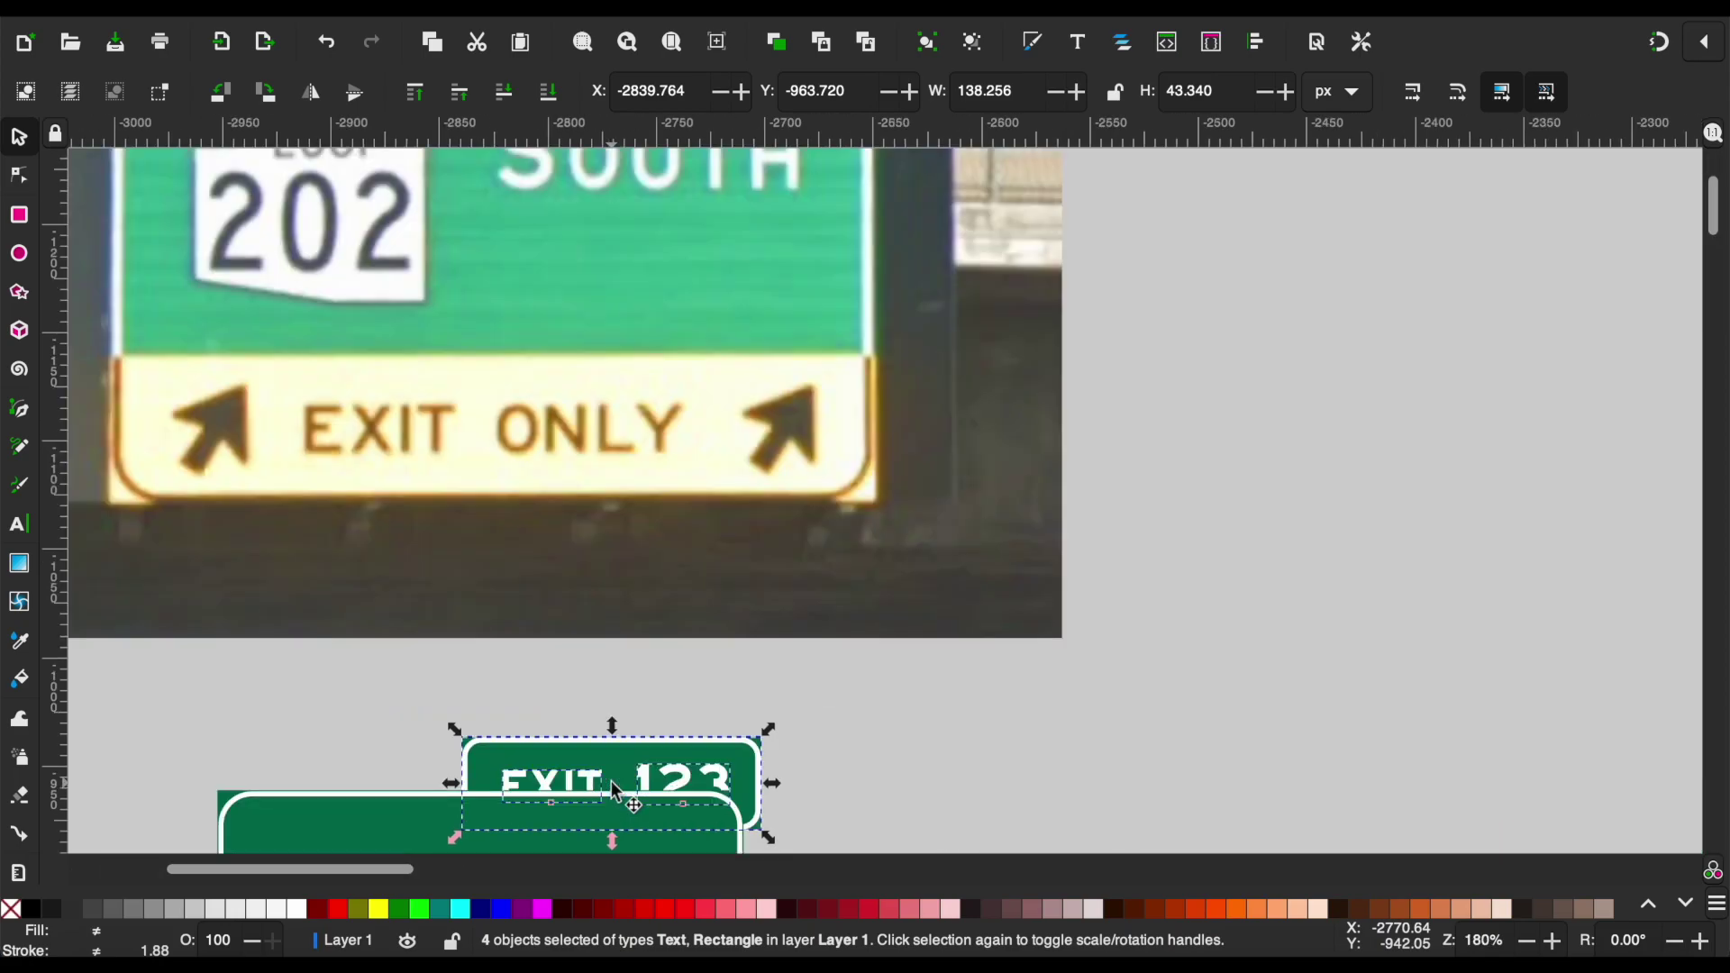
scroll(613, 791, up, 3)
scroll(1112, 707, up, 1)
drag(1112, 706, 1024, 536)
Change the exit tab's number from 123 to 138.
double_click(912, 435)
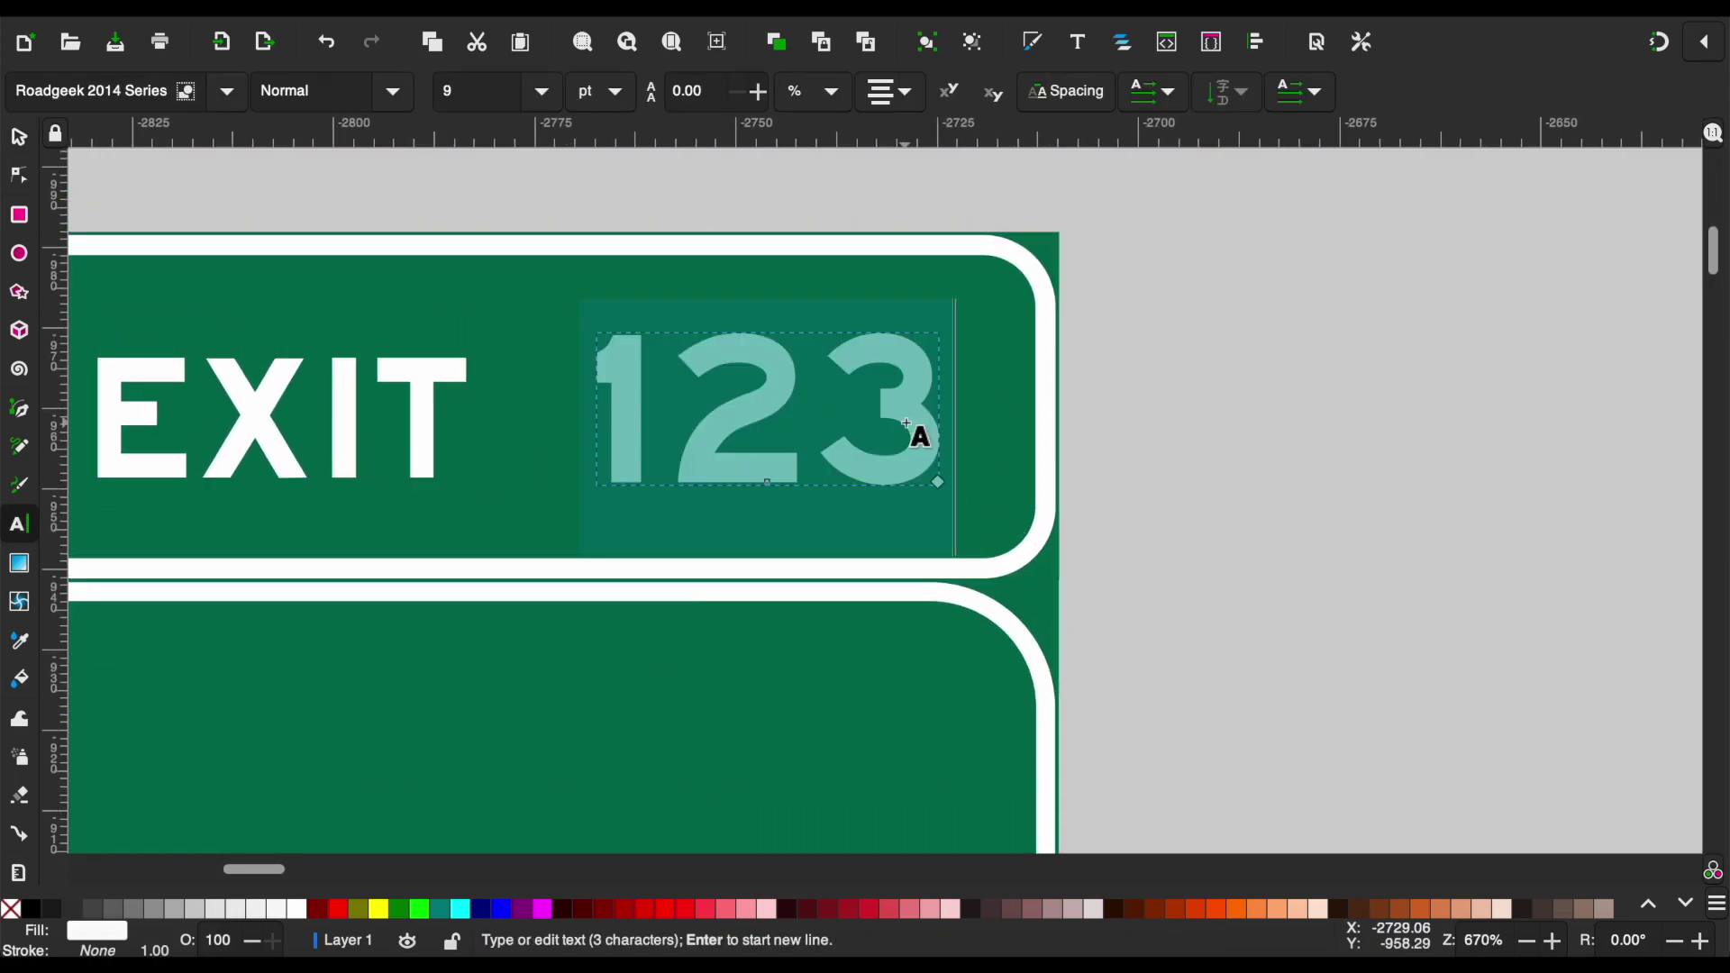
text(138)
click(18, 136)
scroll(1094, 364, down, 2)
click(1095, 364)
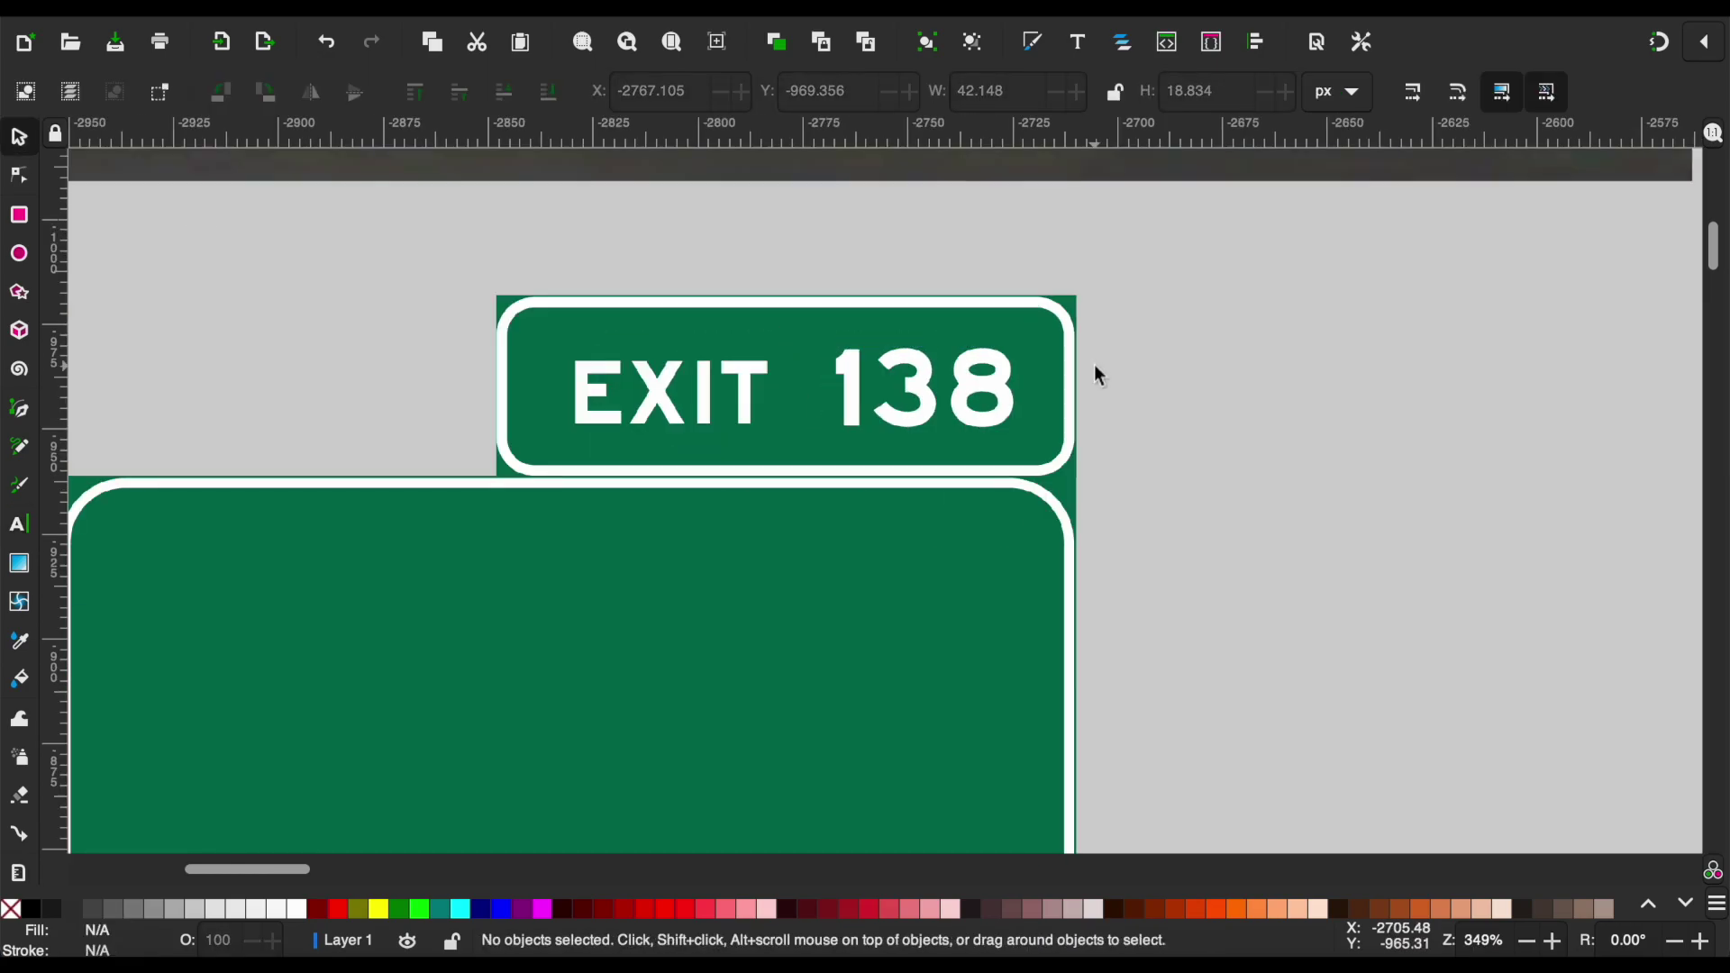
scroll(1094, 364, down, 4)
scroll(1100, 374, down, 2)
scroll(1149, 603, down, 10)
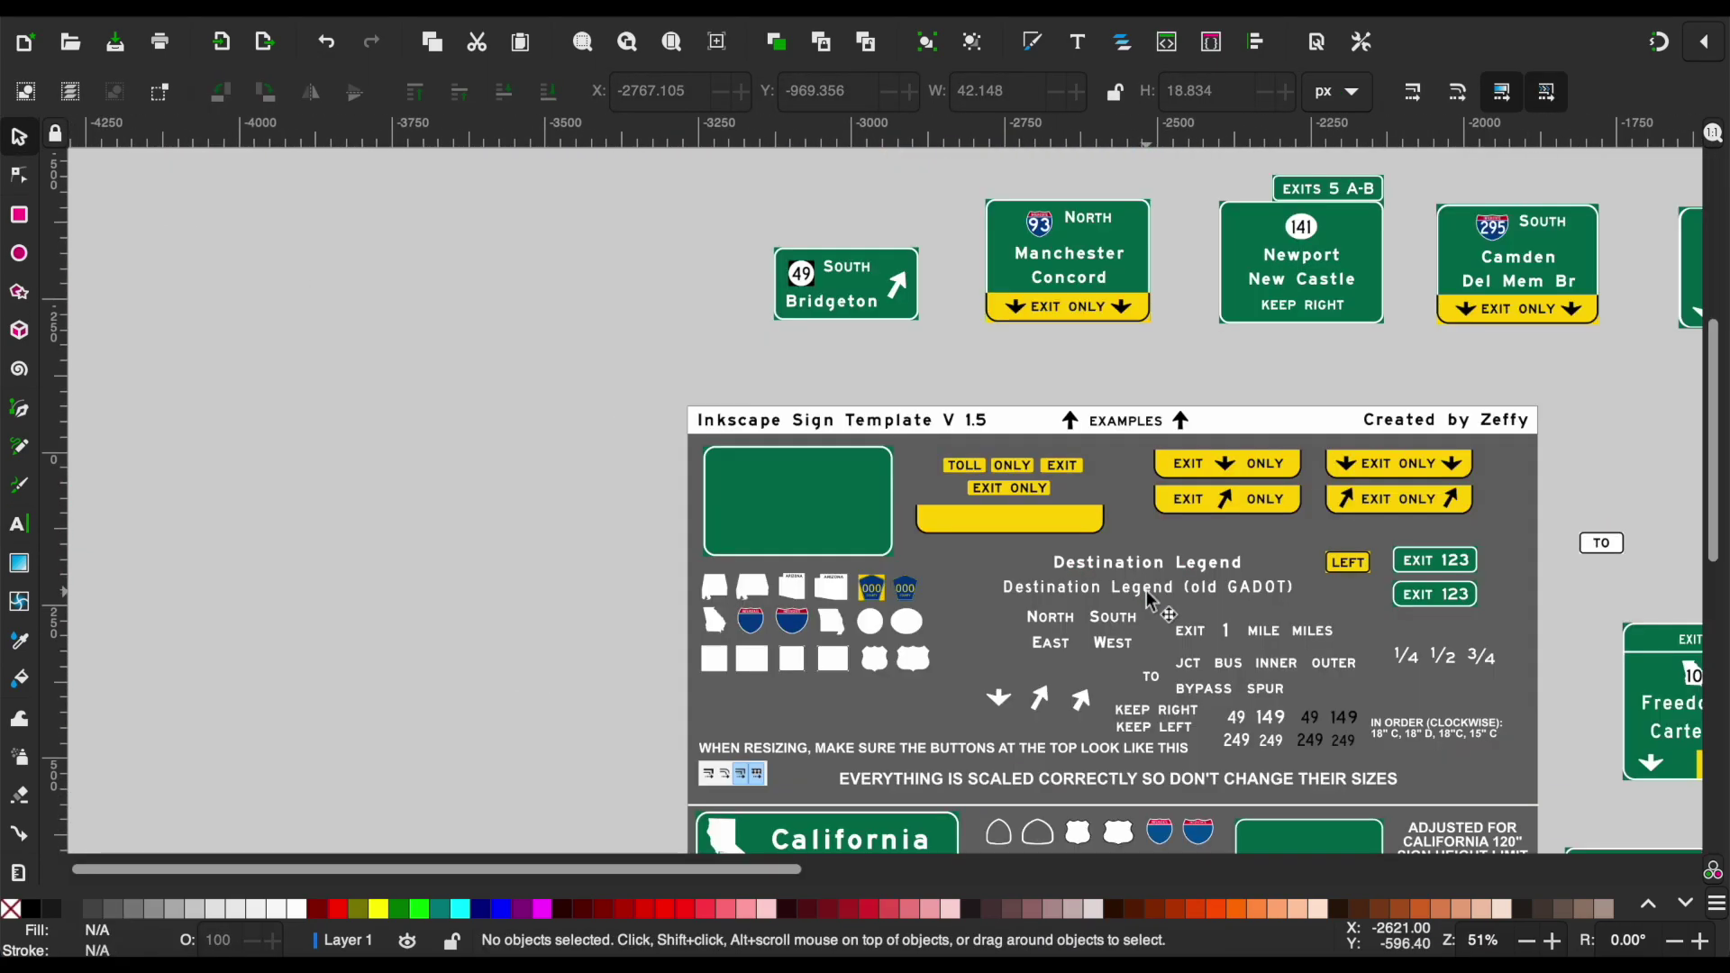
scroll(1149, 602, down, 5)
Paste the template's Arizona route shield into the upper left of the blank sign.
click(834, 422)
scroll(818, 410, up, 10)
scroll(649, 431, up, 5)
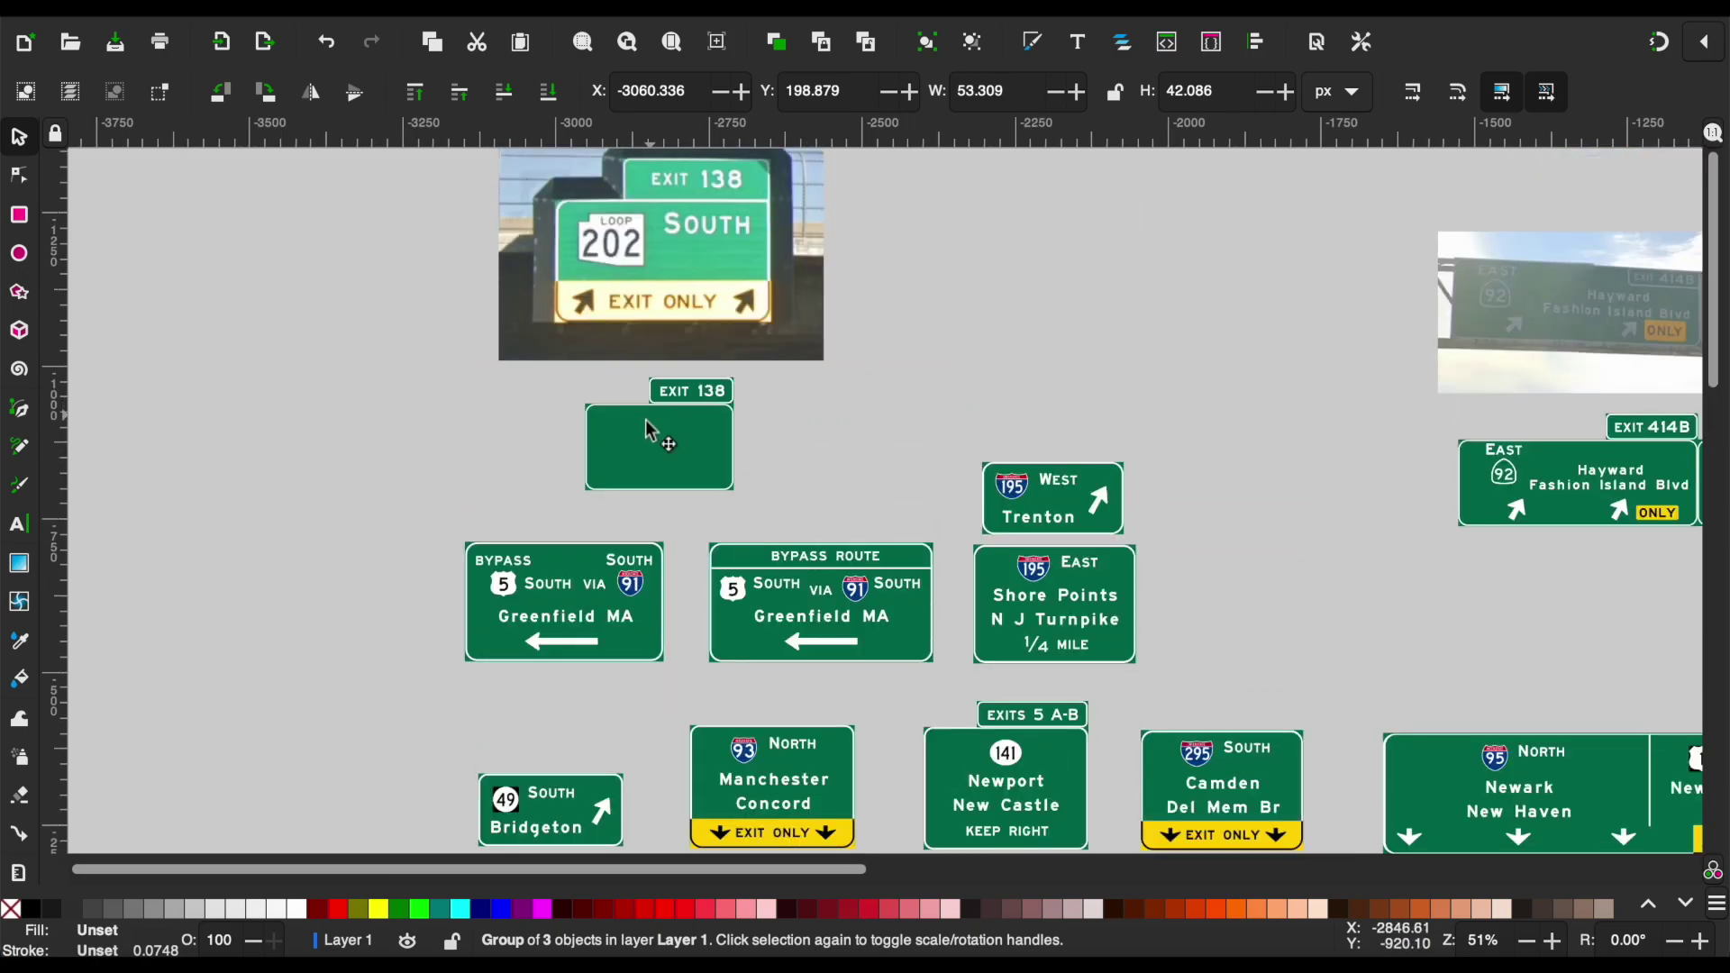
key(ctrl+v)
scroll(649, 430, up, 2)
scroll(630, 429, up, 2)
key(ctrl+z)
key(ctrl+v)
drag(451, 431, 620, 458)
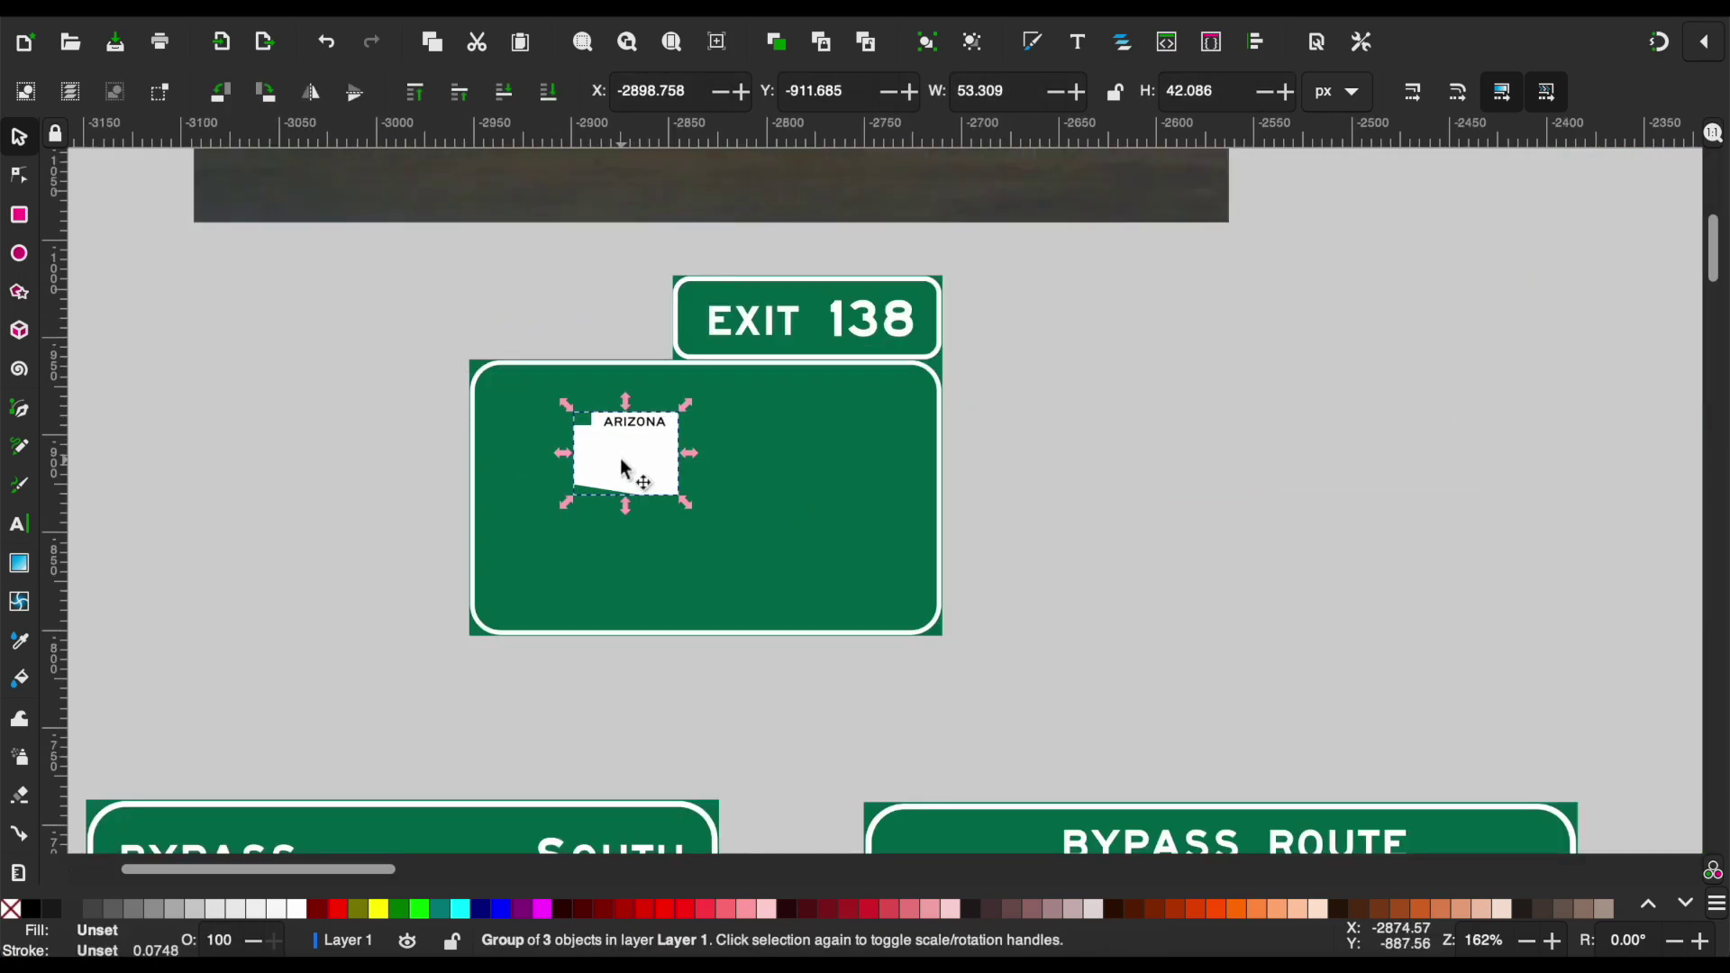
scroll(620, 458, up, 5)
scroll(620, 458, down, 2)
scroll(636, 728, up, 3)
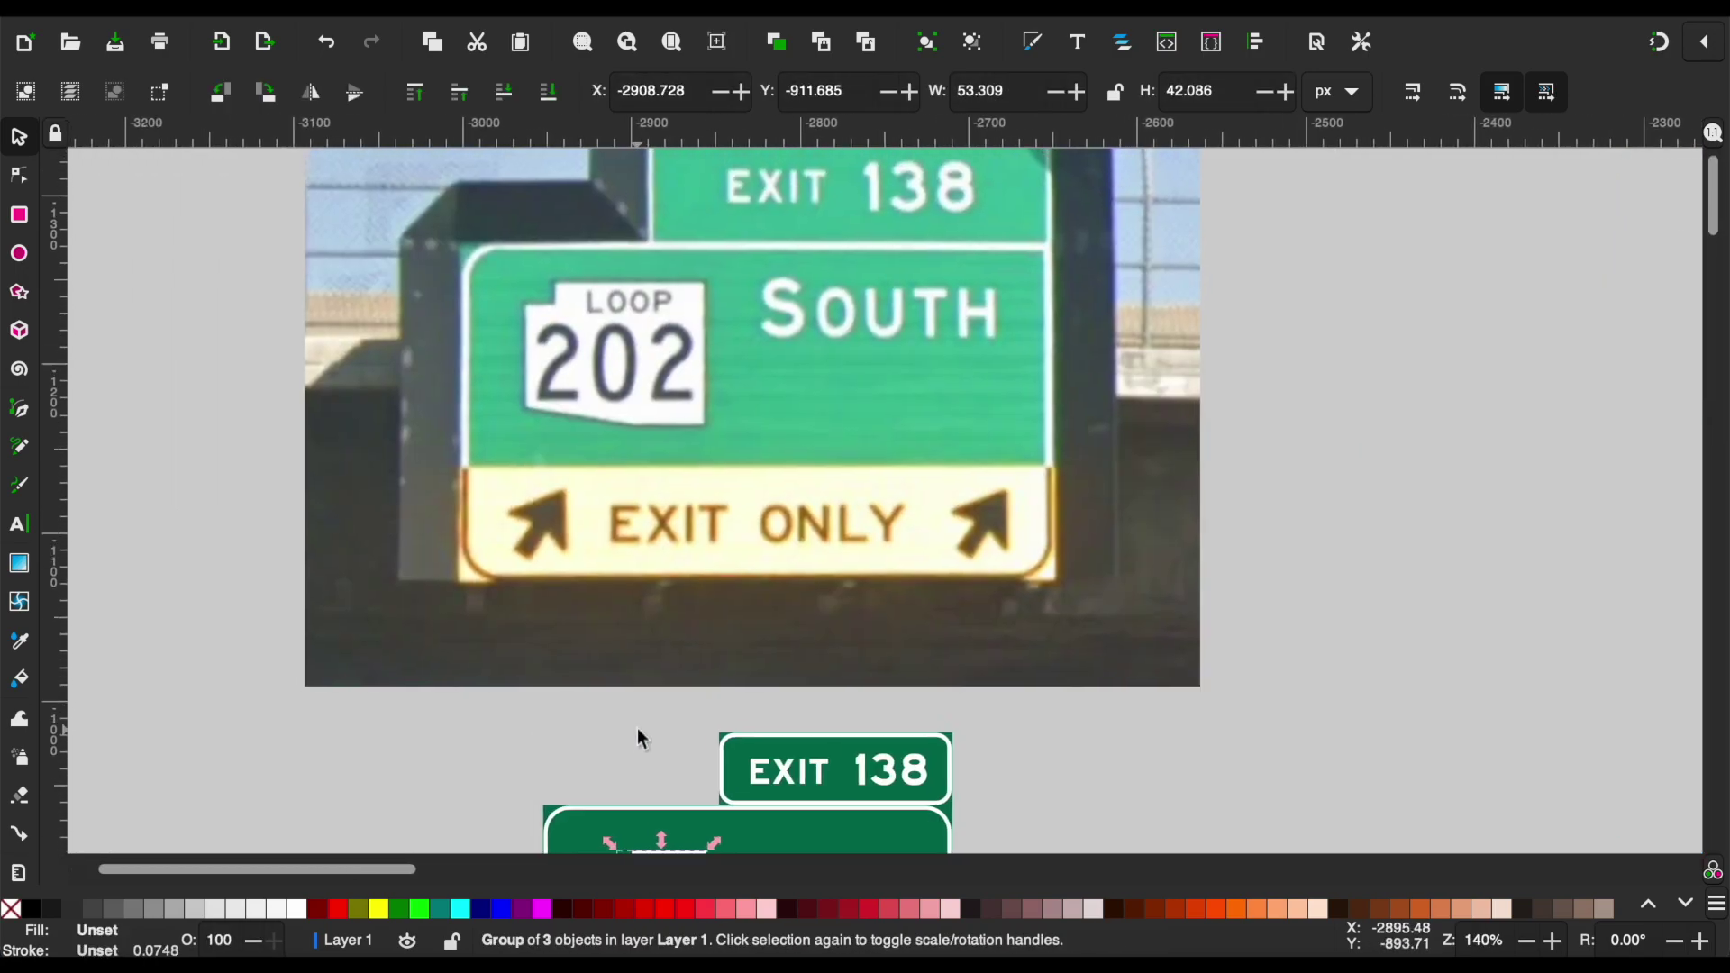
scroll(637, 731, down, 5)
scroll(637, 732, right, 1)
Inspect the ARIZONA lettering on the shield as editable path nodes.
click(842, 716)
double_click(605, 507)
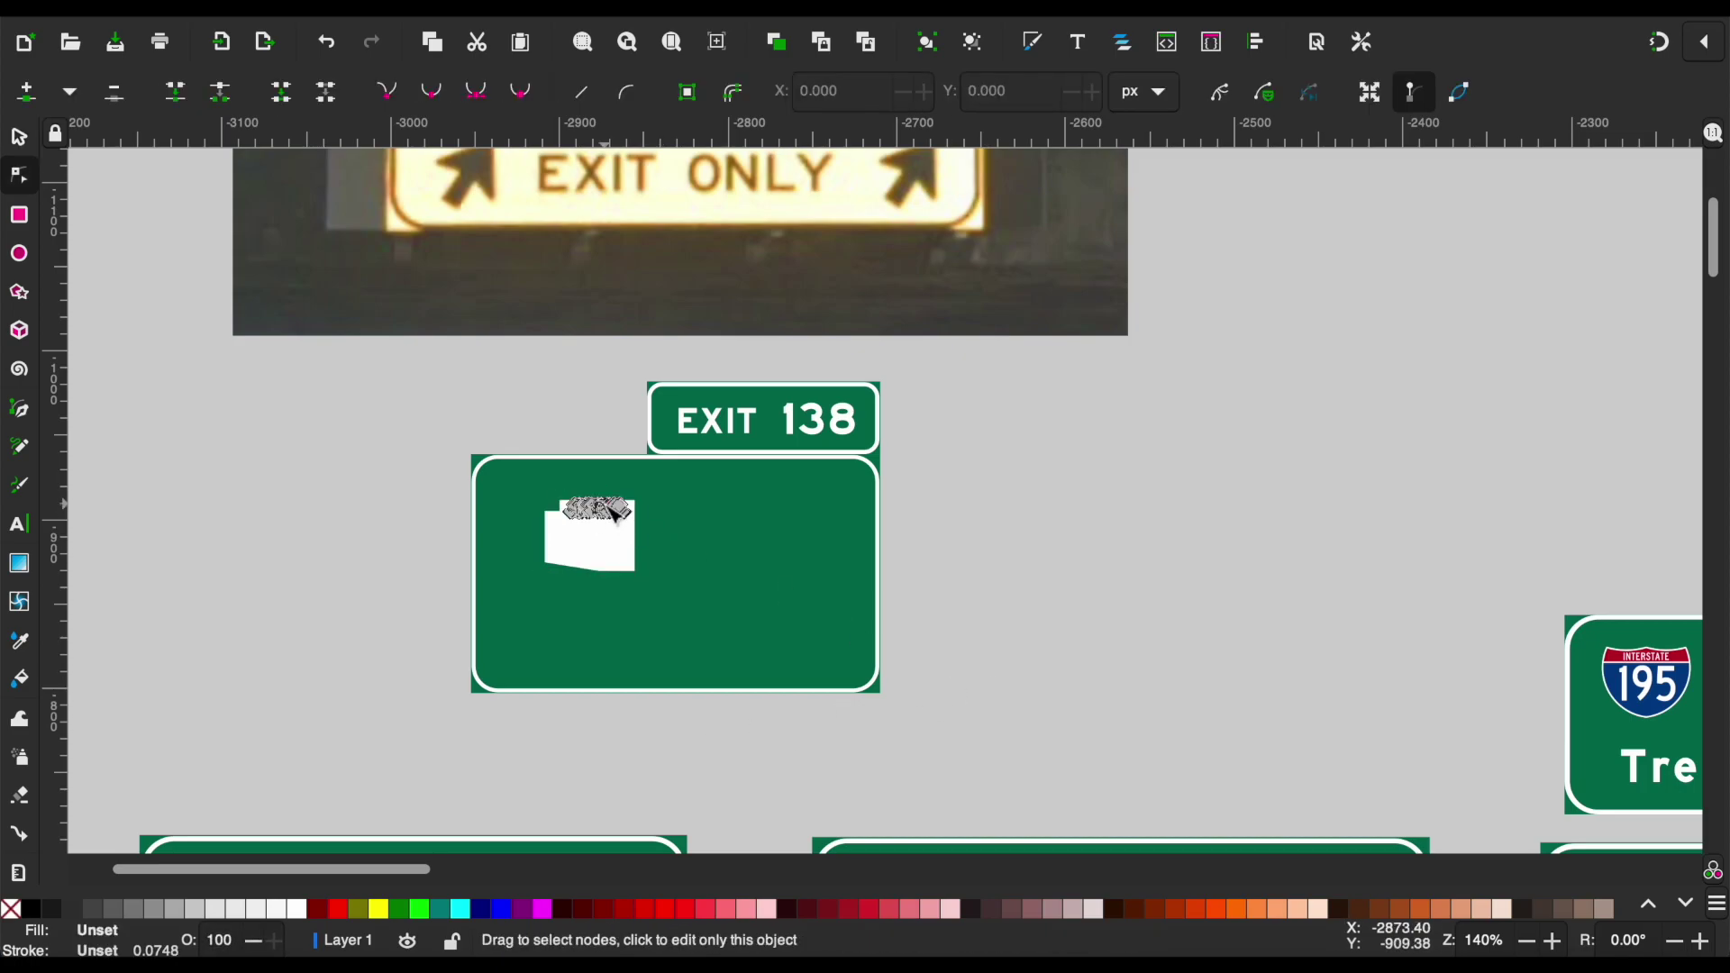
scroll(613, 509, up, 2)
scroll(615, 514, up, 8)
click(714, 566)
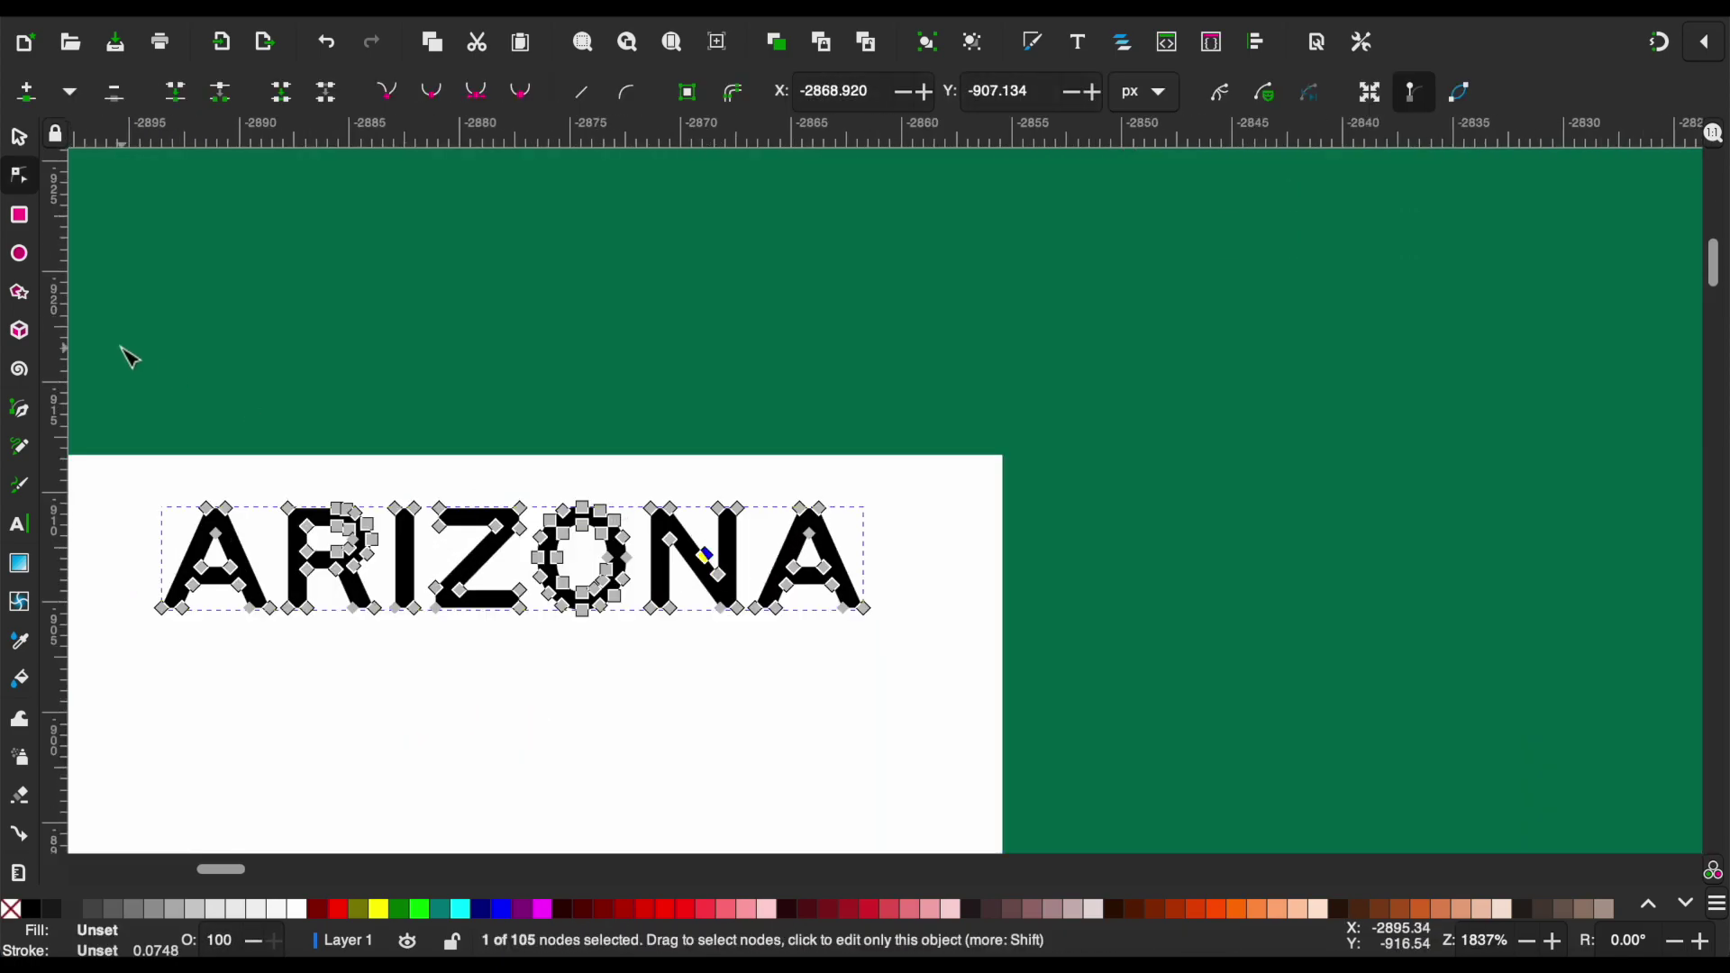
click(25, 530)
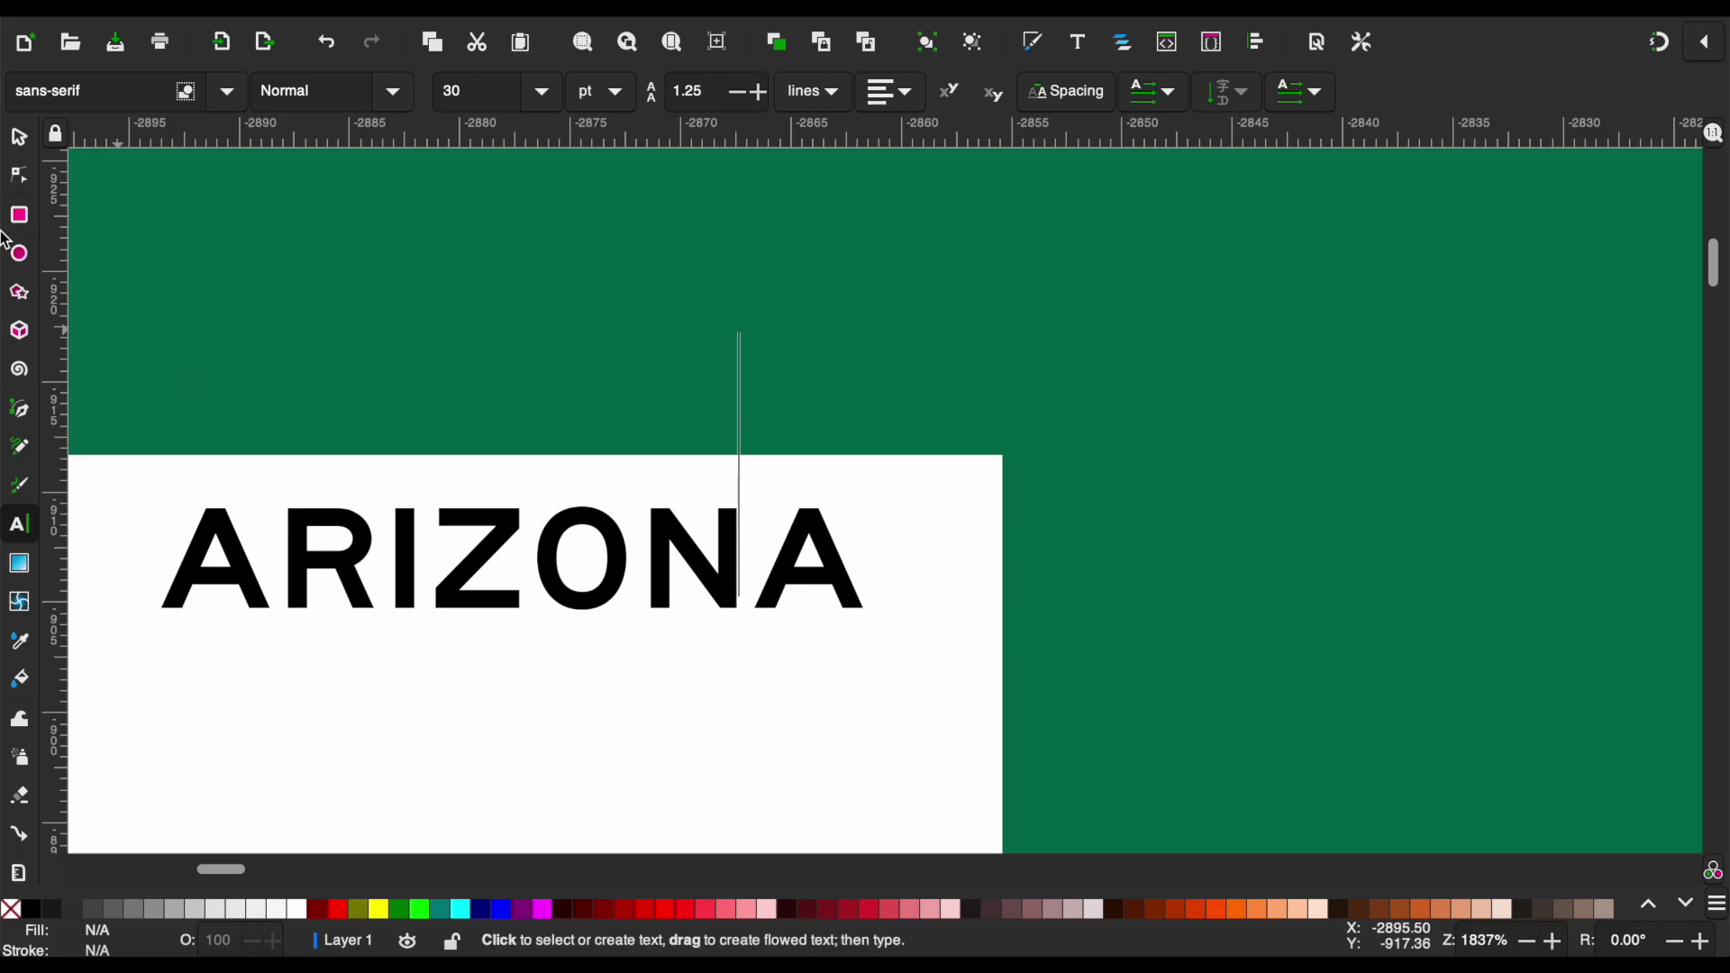
click(18, 137)
double_click(453, 577)
key(s)
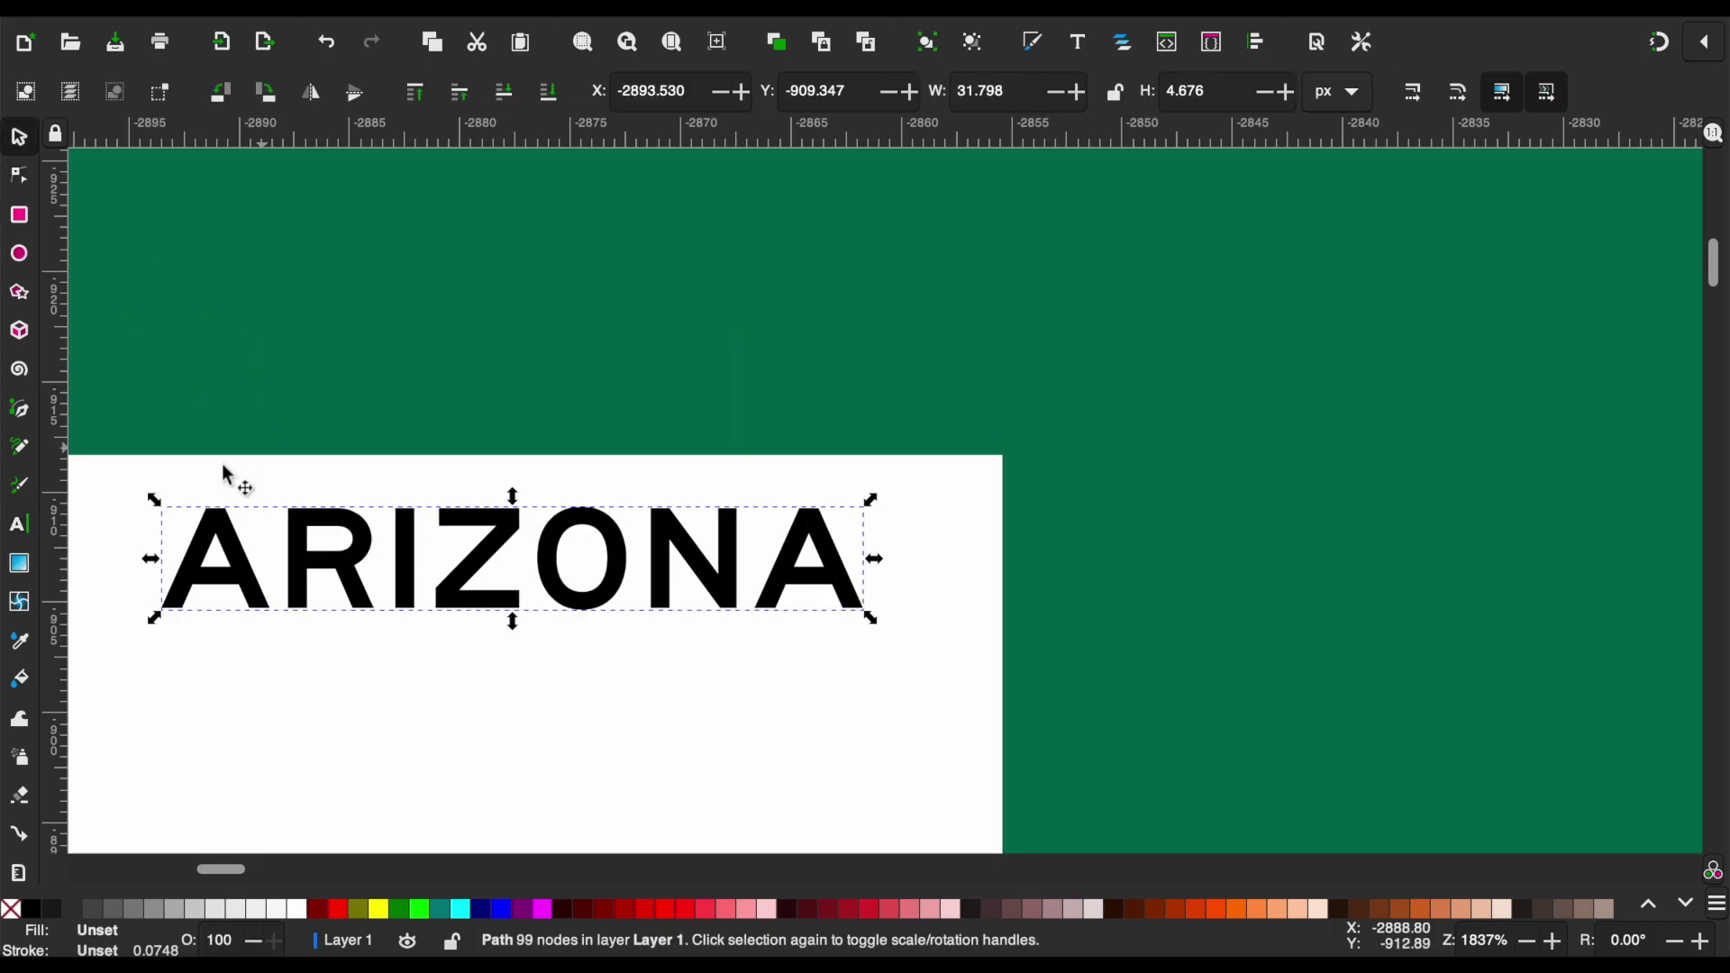
Add the word LOOP across the top of the shield.
click(20, 525)
text(LOO)
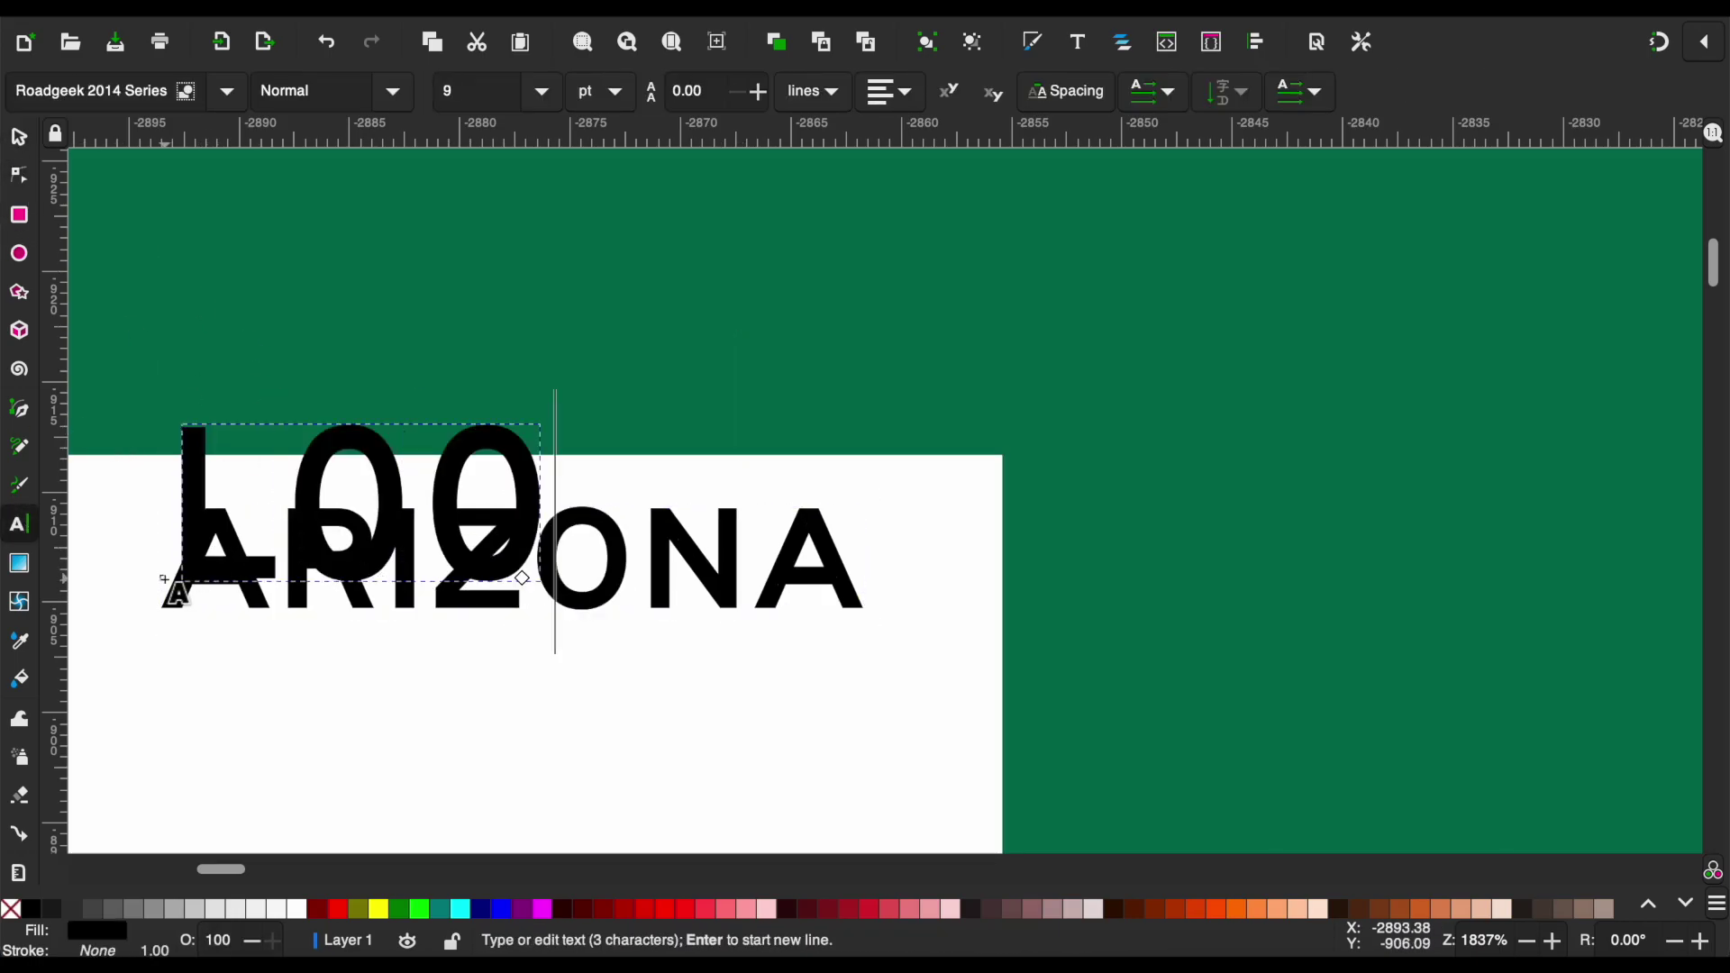
text(P)
key(Escape)
key(s)
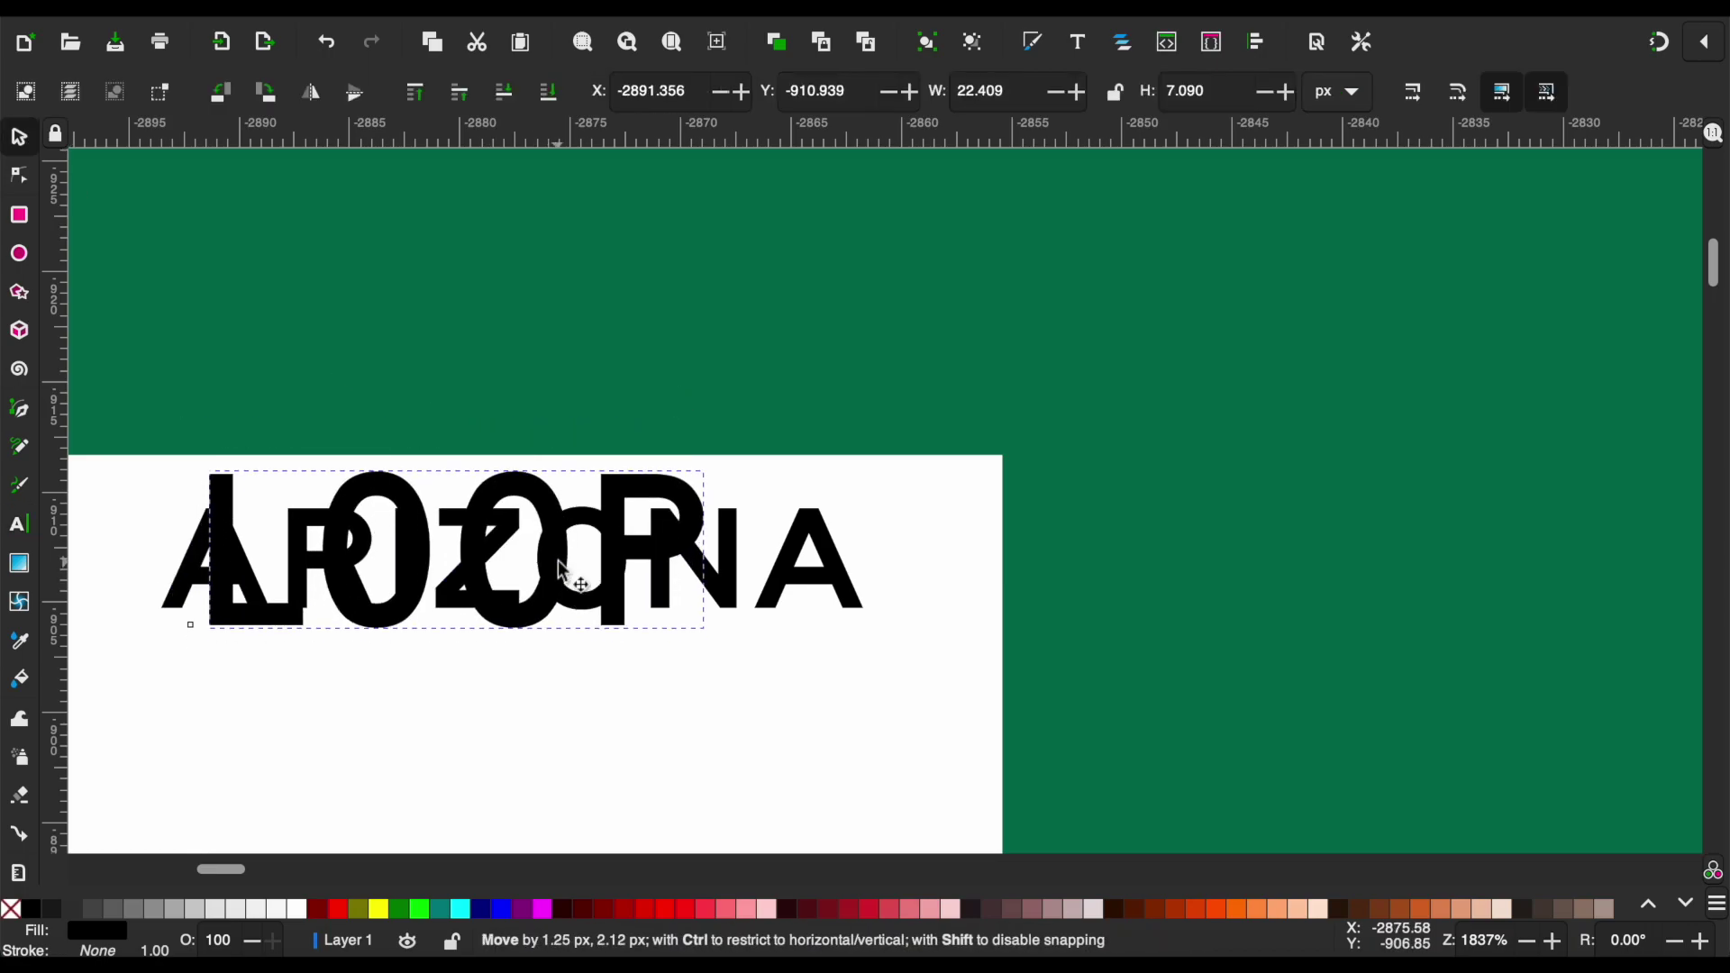
drag(559, 590, 721, 577)
key(Escape)
scroll(721, 576, down, 2)
scroll(721, 576, down, 3)
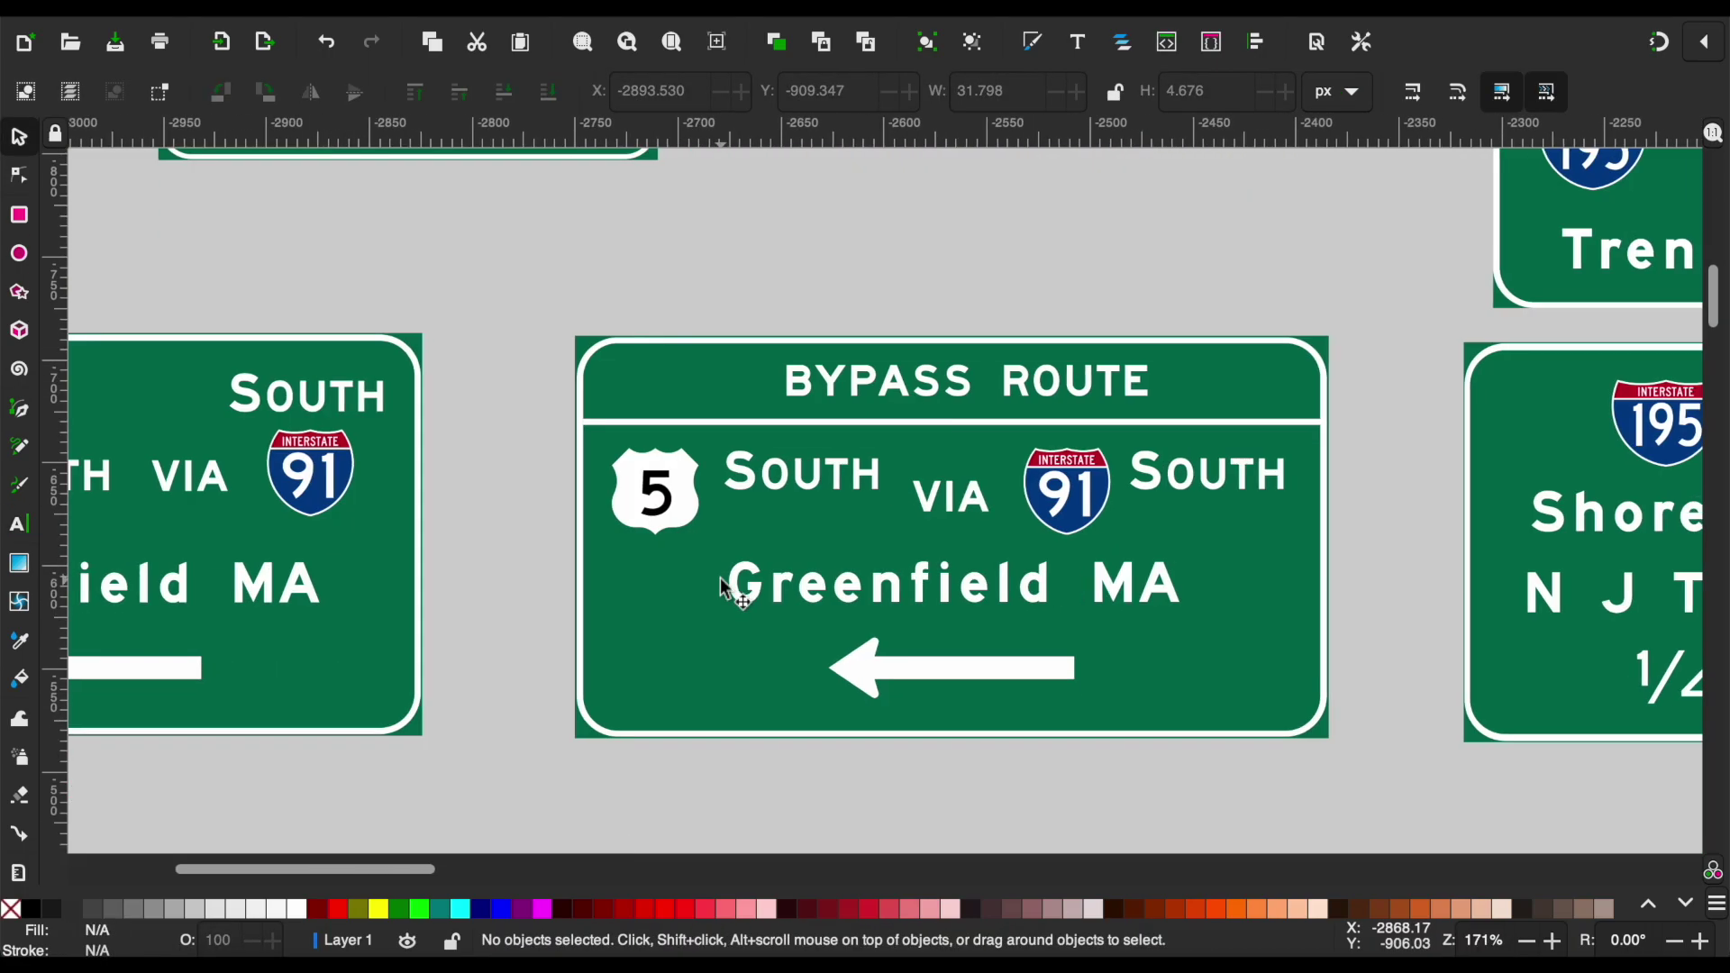
Move the 5 numeral from the bypass route sign into the LOOP shield.
click(613, 419)
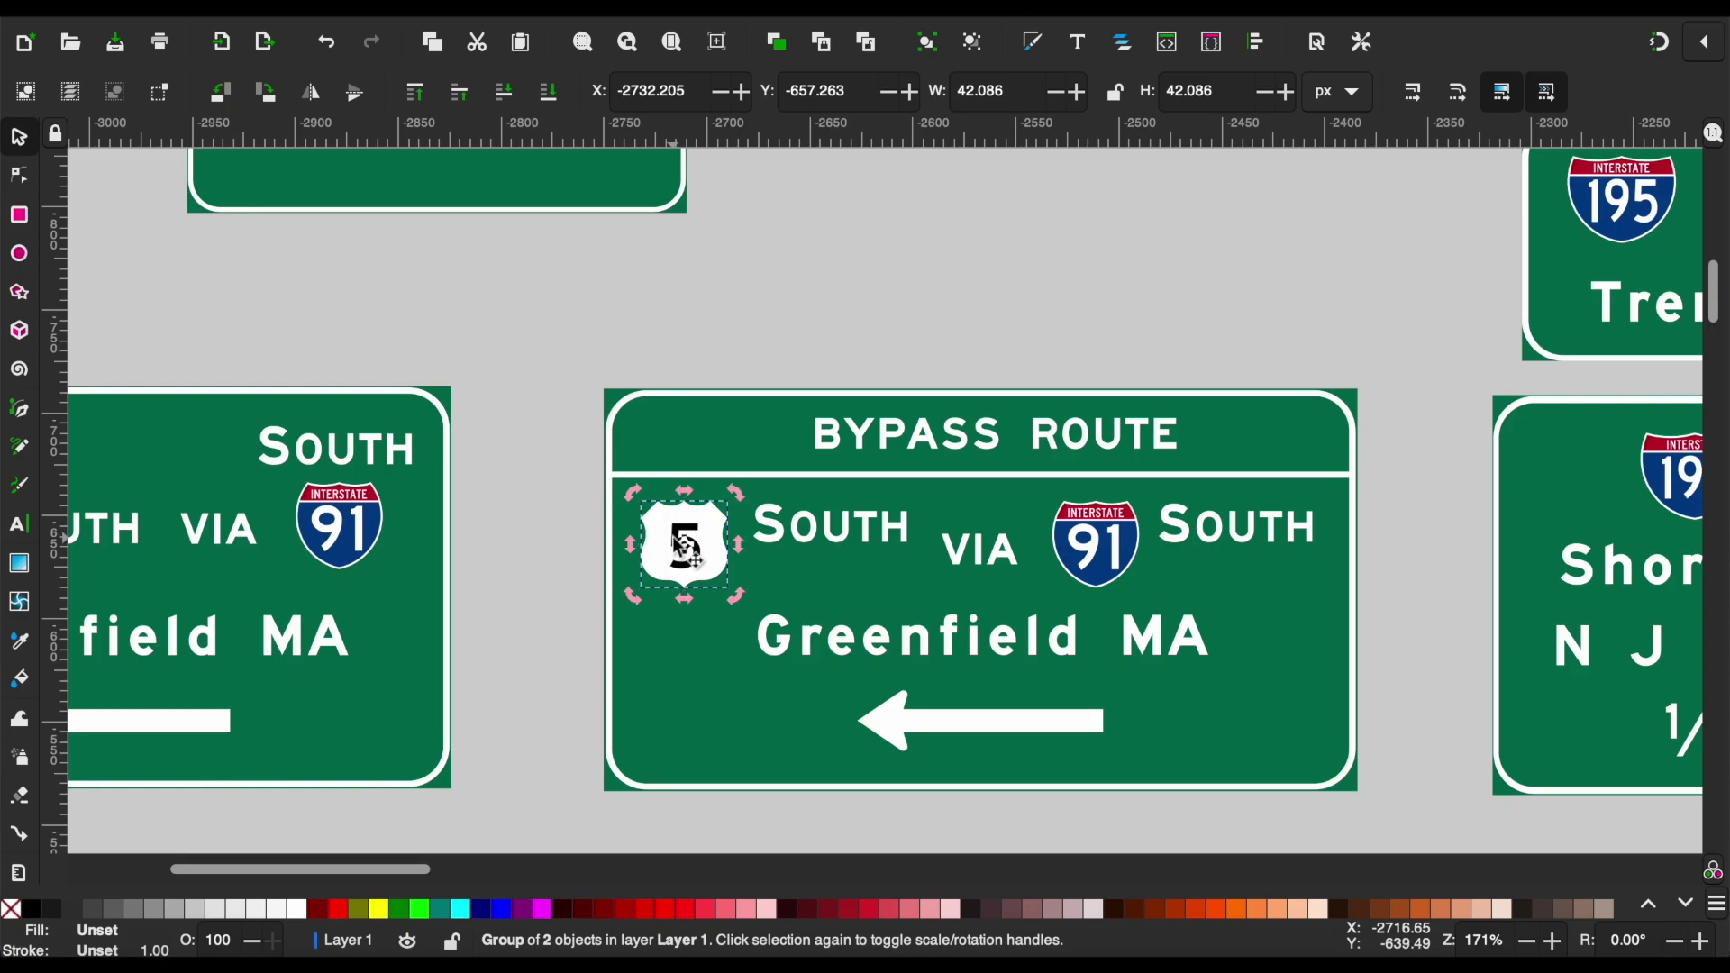
scroll(685, 547, left, 10)
ctrl+click(397, 536)
scroll(577, 393, up, 5)
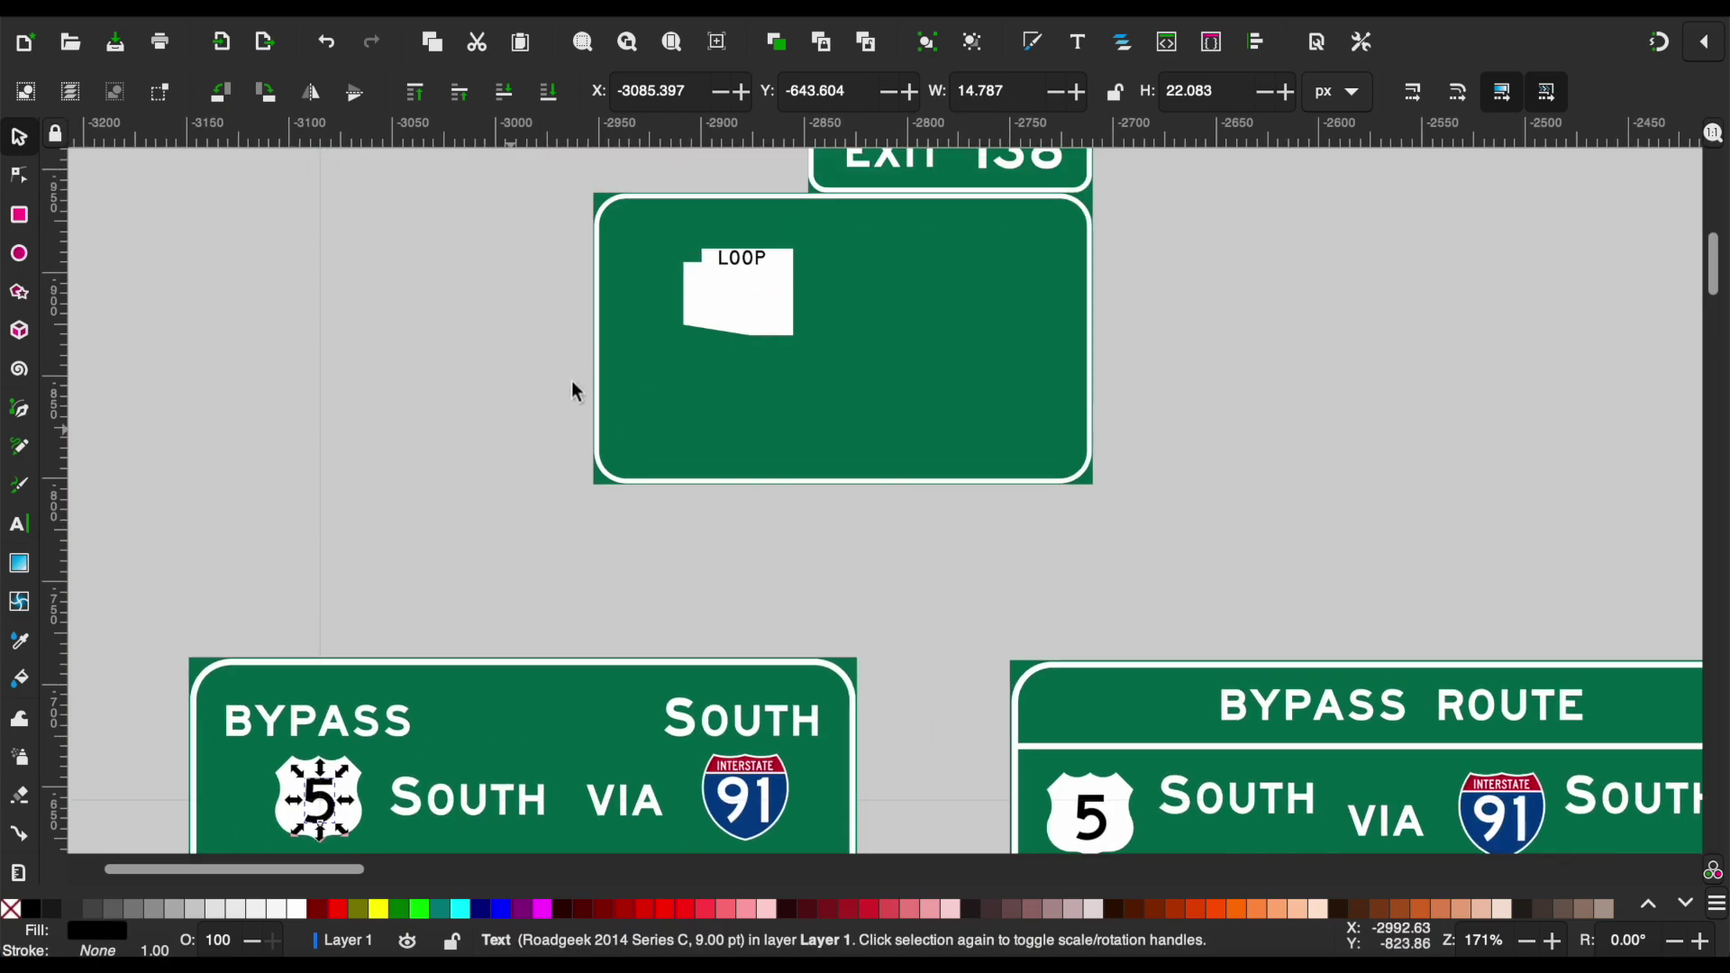
scroll(741, 310, up, 2)
drag(753, 320, 414, 329)
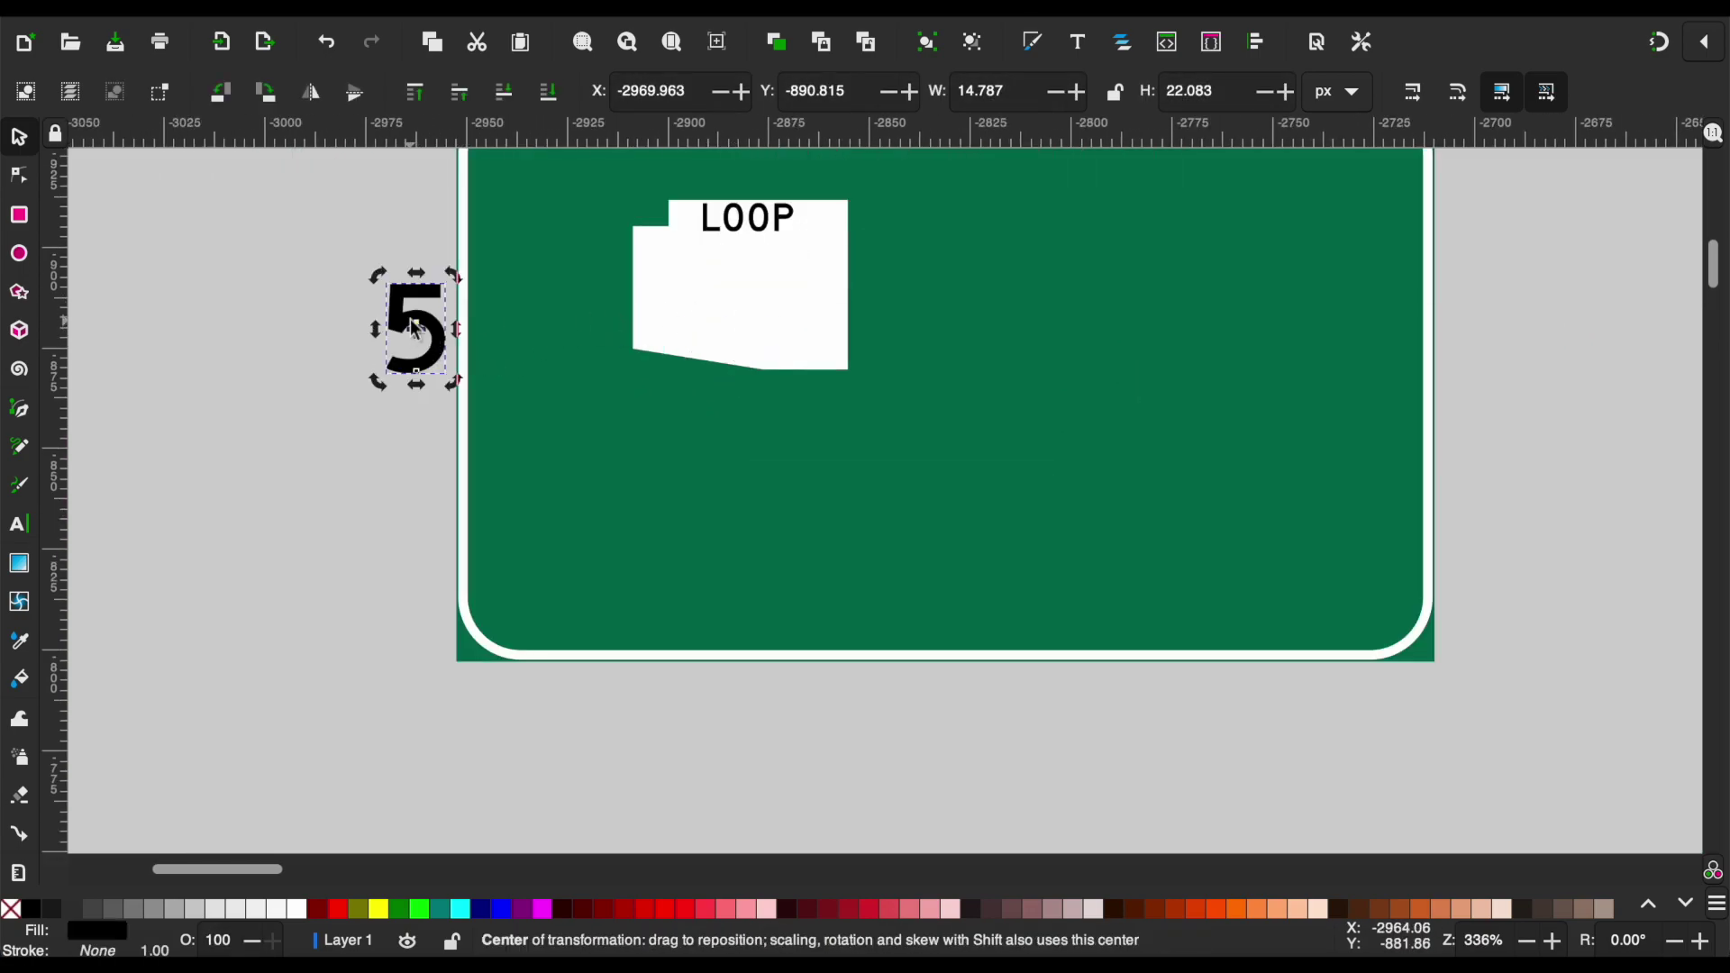
click(18, 175)
click(18, 137)
drag(444, 334, 766, 297)
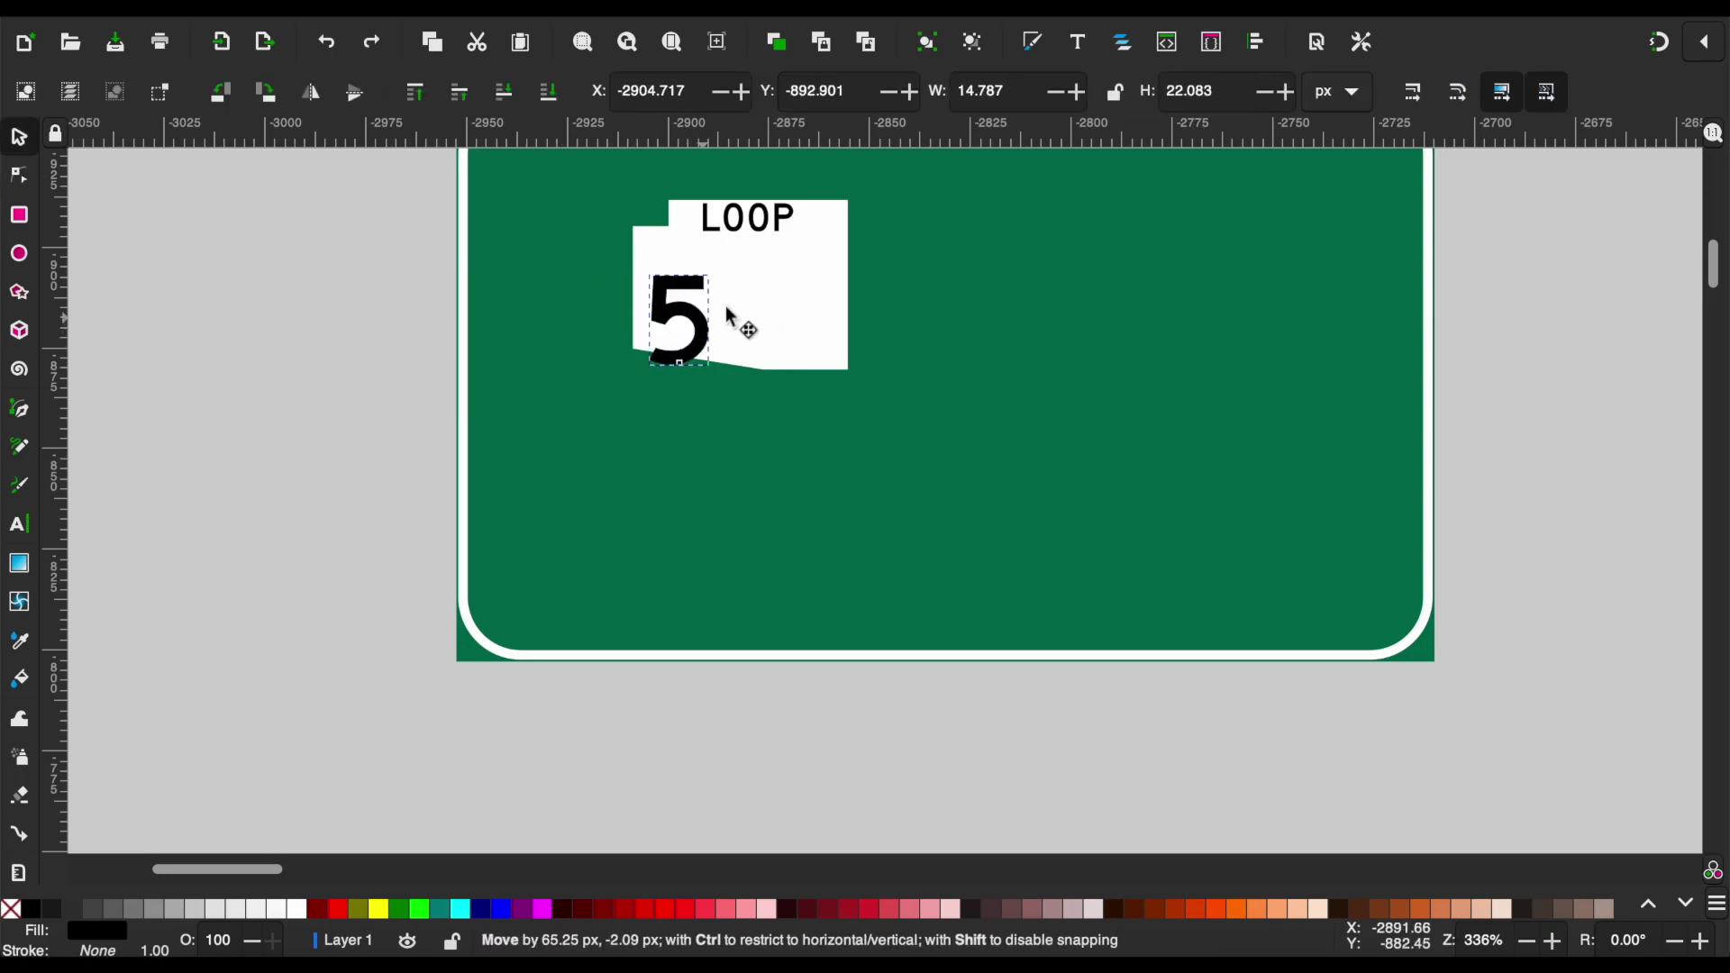
Change the shield numeral to 202 and give it a different font.
double_click(764, 295)
text(202)
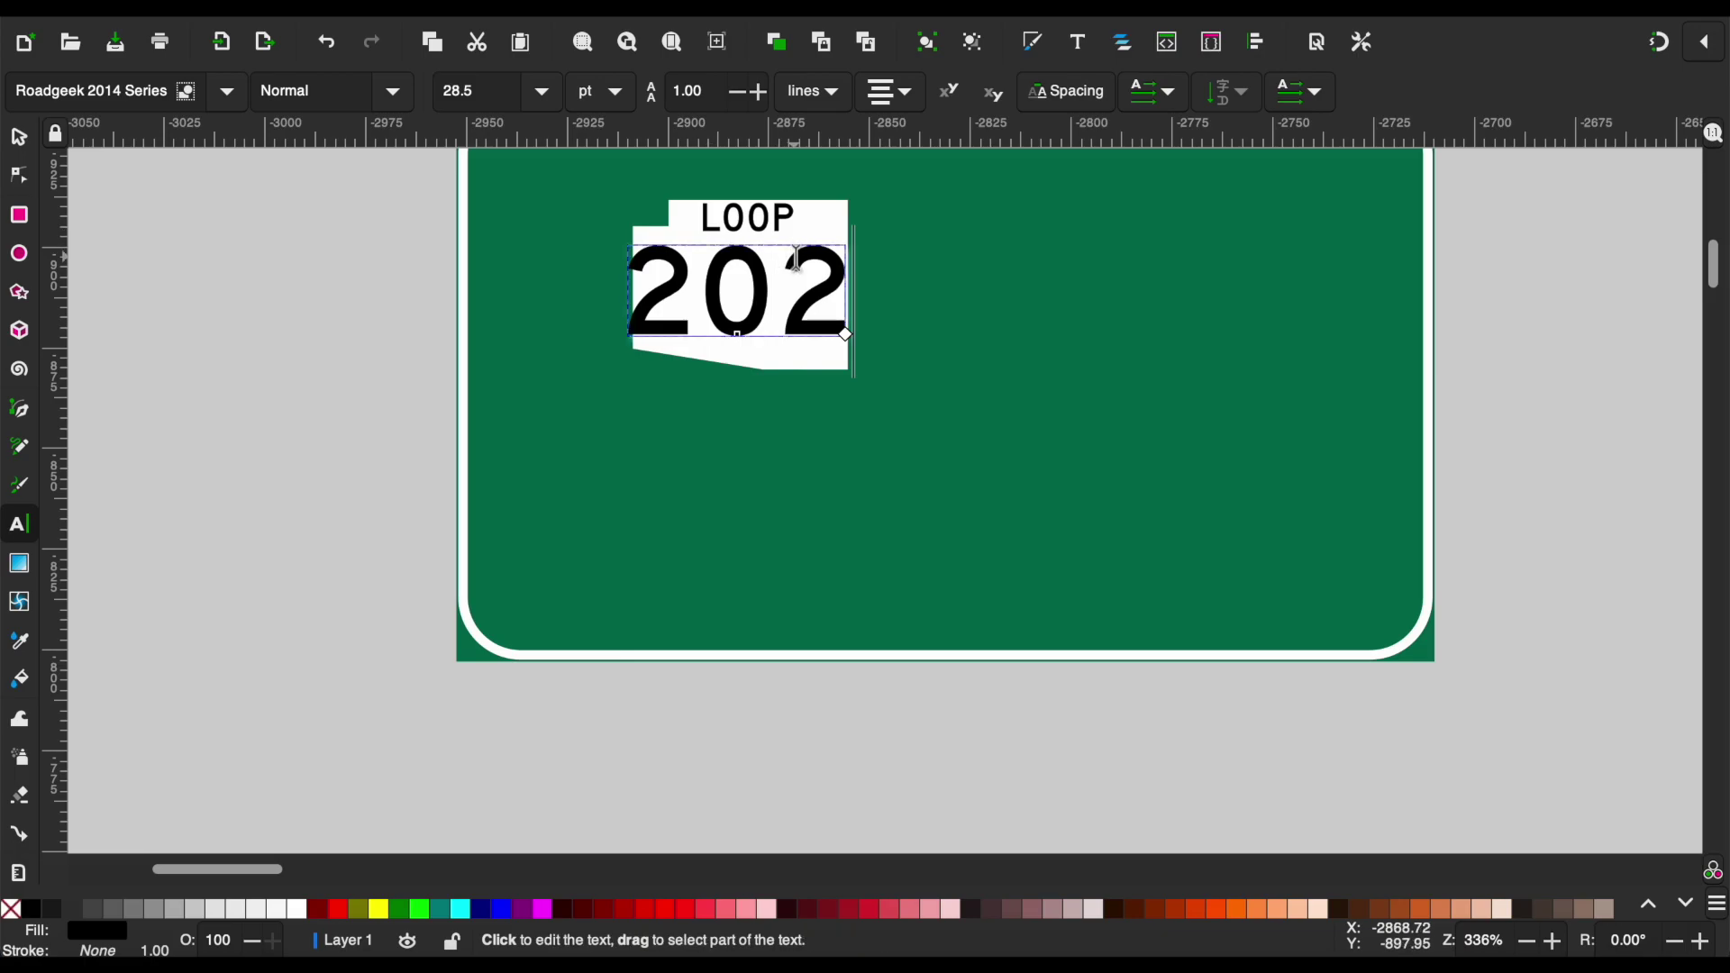
key(ctrl+a)
click(228, 92)
click(90, 131)
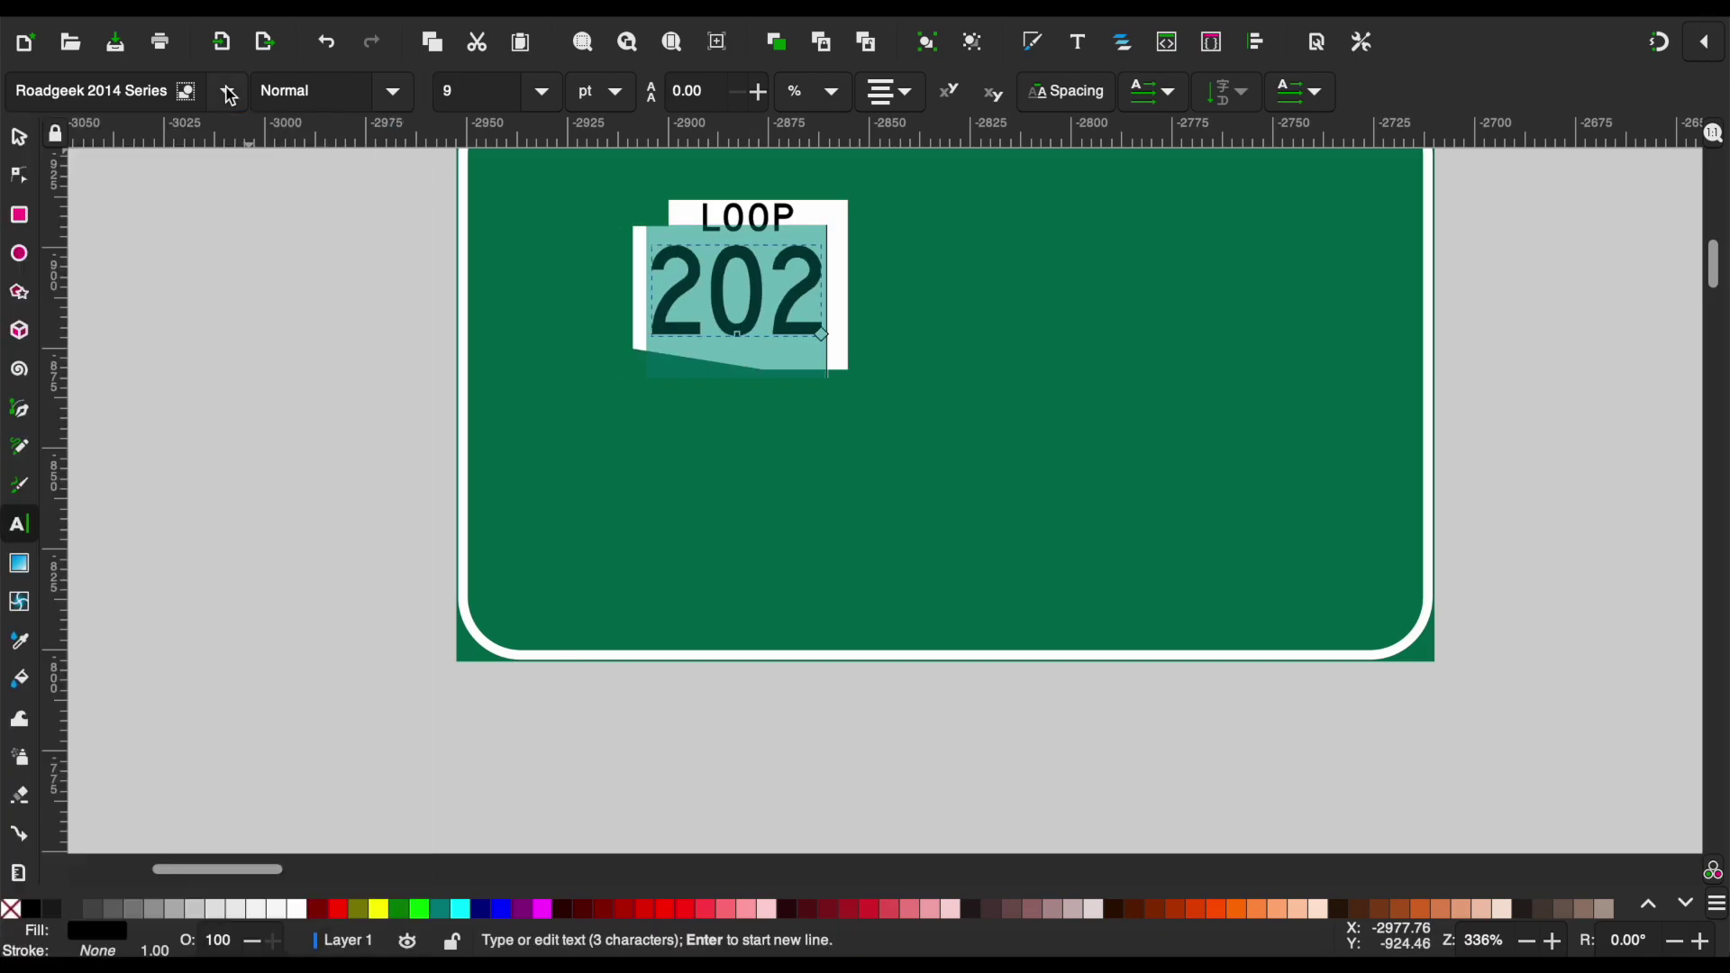
click(19, 137)
click(301, 409)
scroll(301, 409, down, 3)
Copy the template's yellow EXIT ONLY panel with arrows onto the sign's bottom edge.
scroll(302, 411, down, 2)
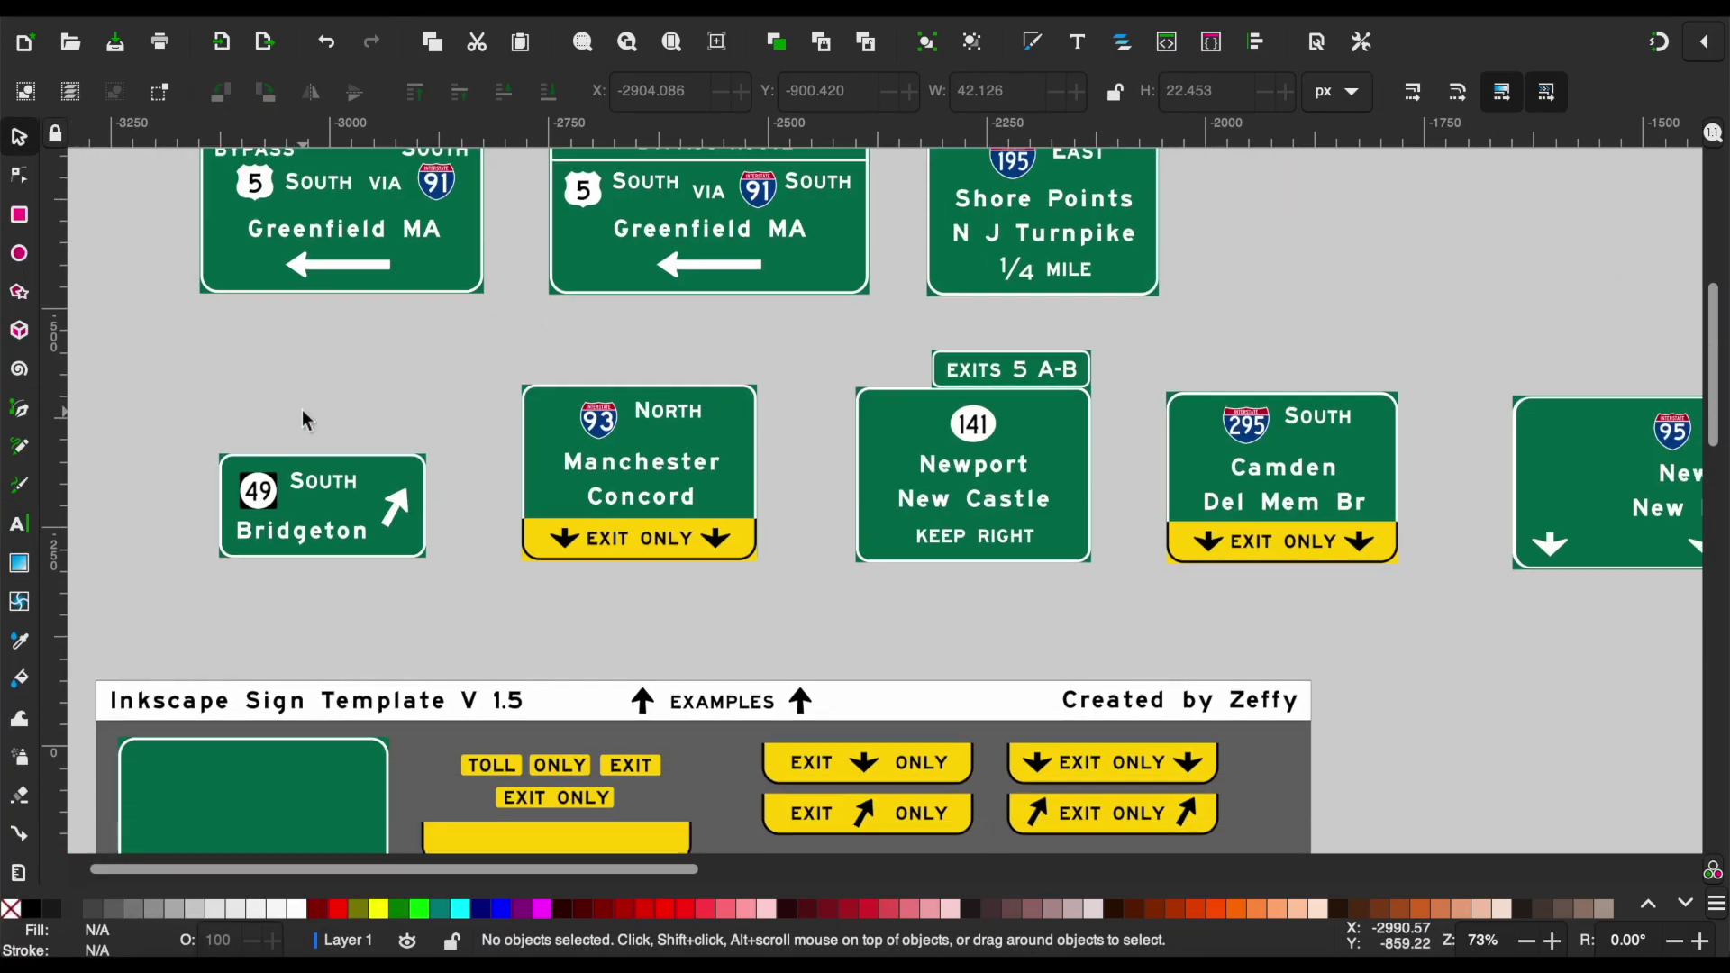
scroll(940, 601, down, 5)
drag(940, 598, 1182, 548)
key(ctrl+c)
scroll(618, 611, up, 10)
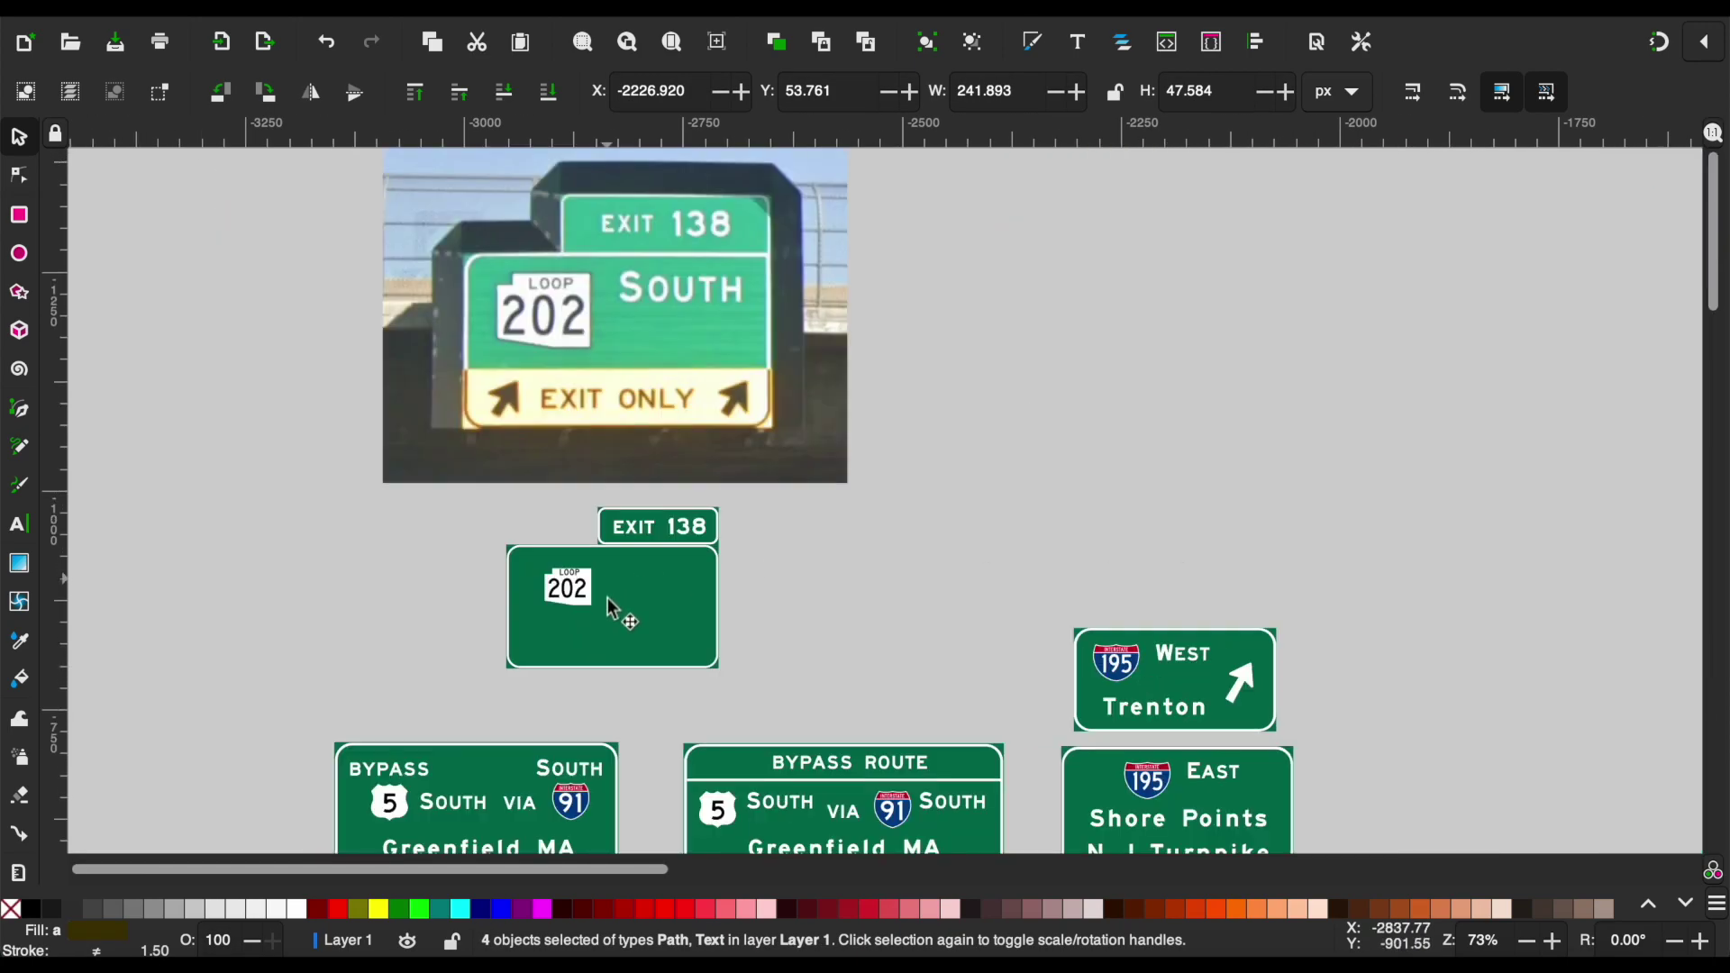
key(ctrl+v)
key(ctrl+z)
scroll(608, 674, up, 4)
key(ctrl+v)
drag(704, 579, 730, 620)
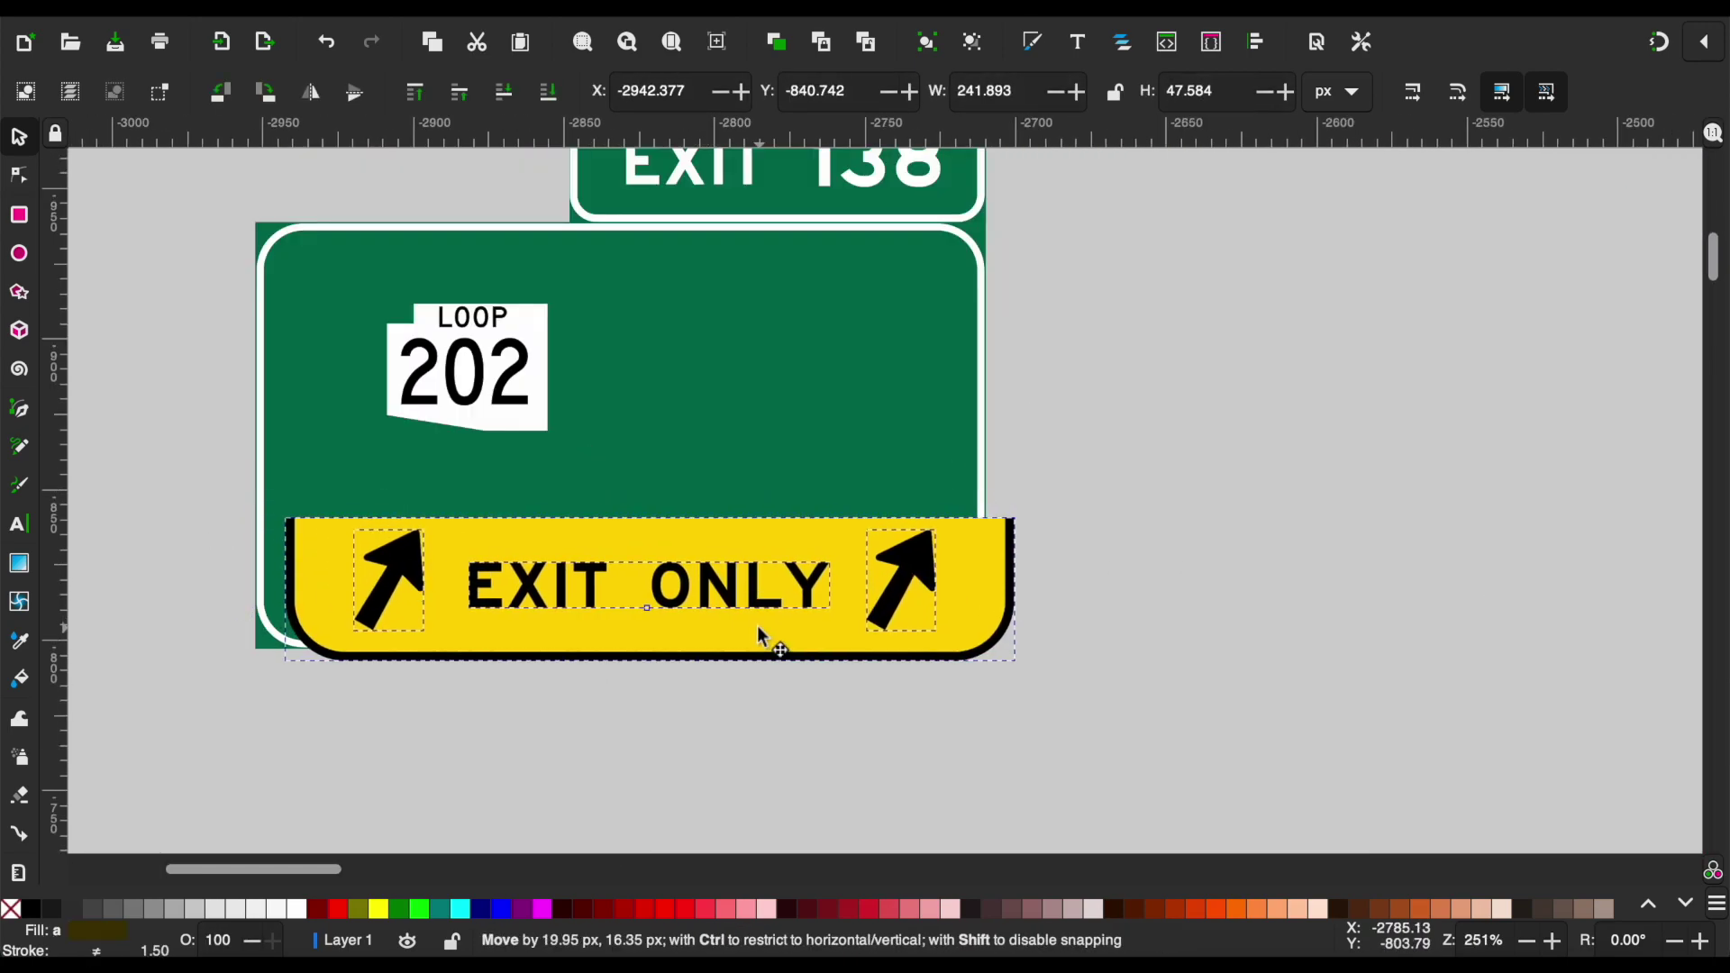
click(1150, 501)
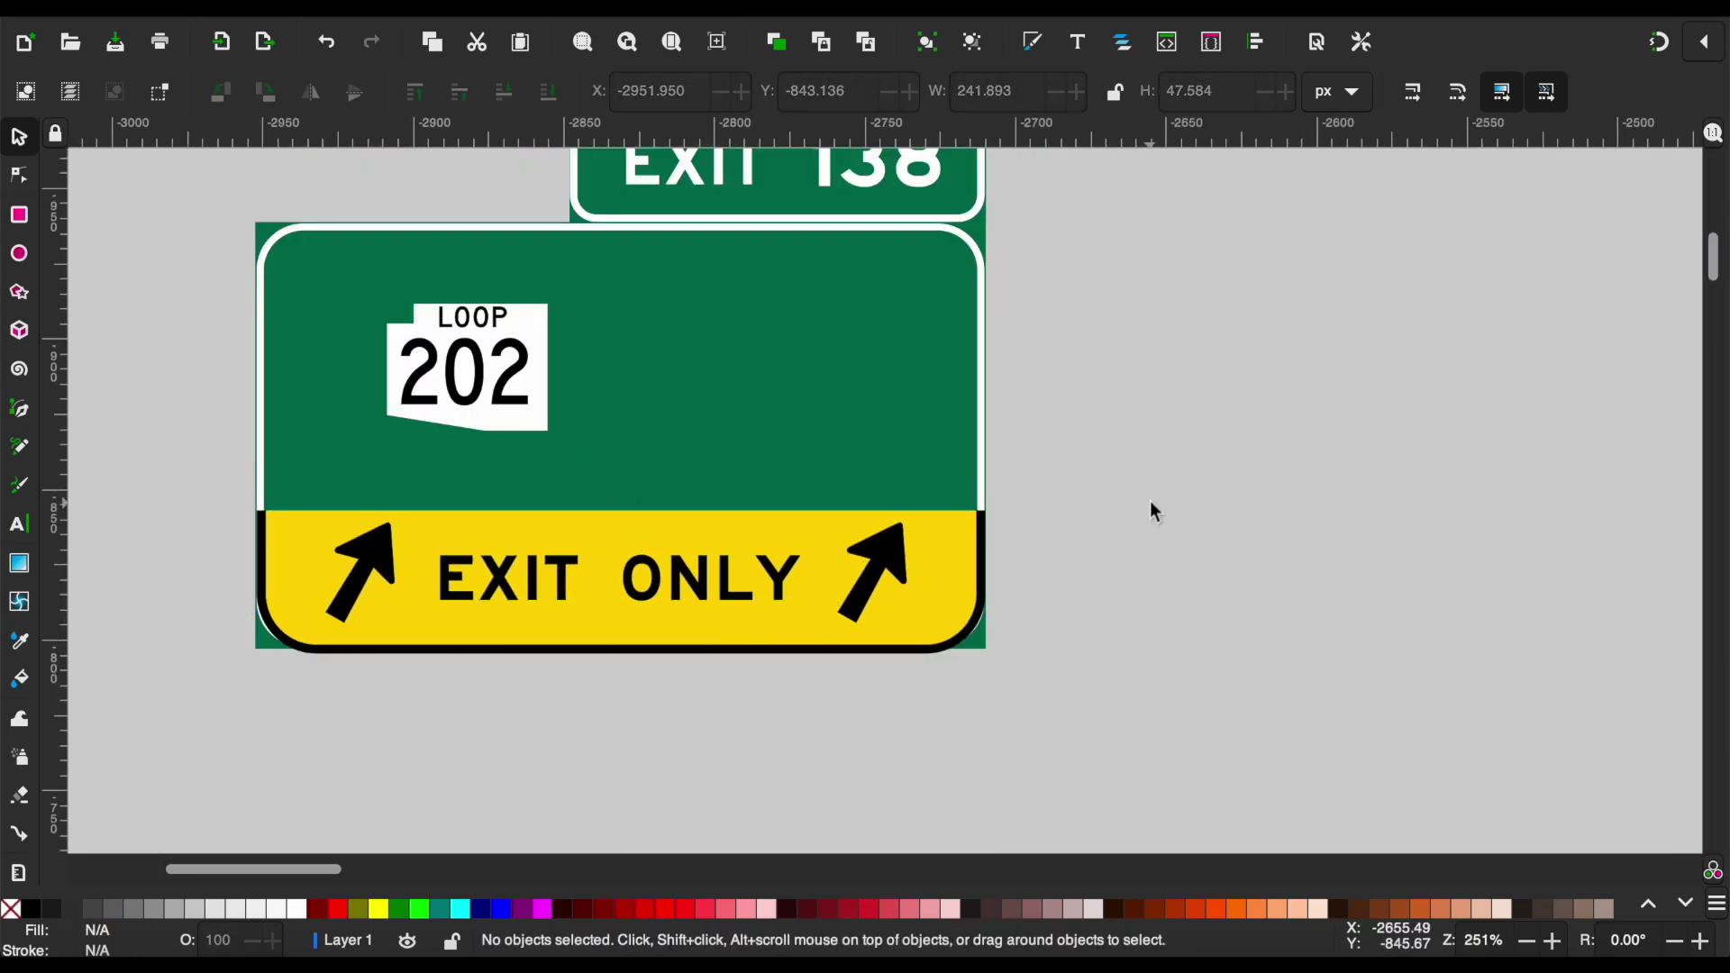
Place the SOUTH text to the right of the Loop 202 shield.
key(5)
scroll(1150, 500, up, 5)
click(1076, 473)
scroll(1064, 469, up, 4)
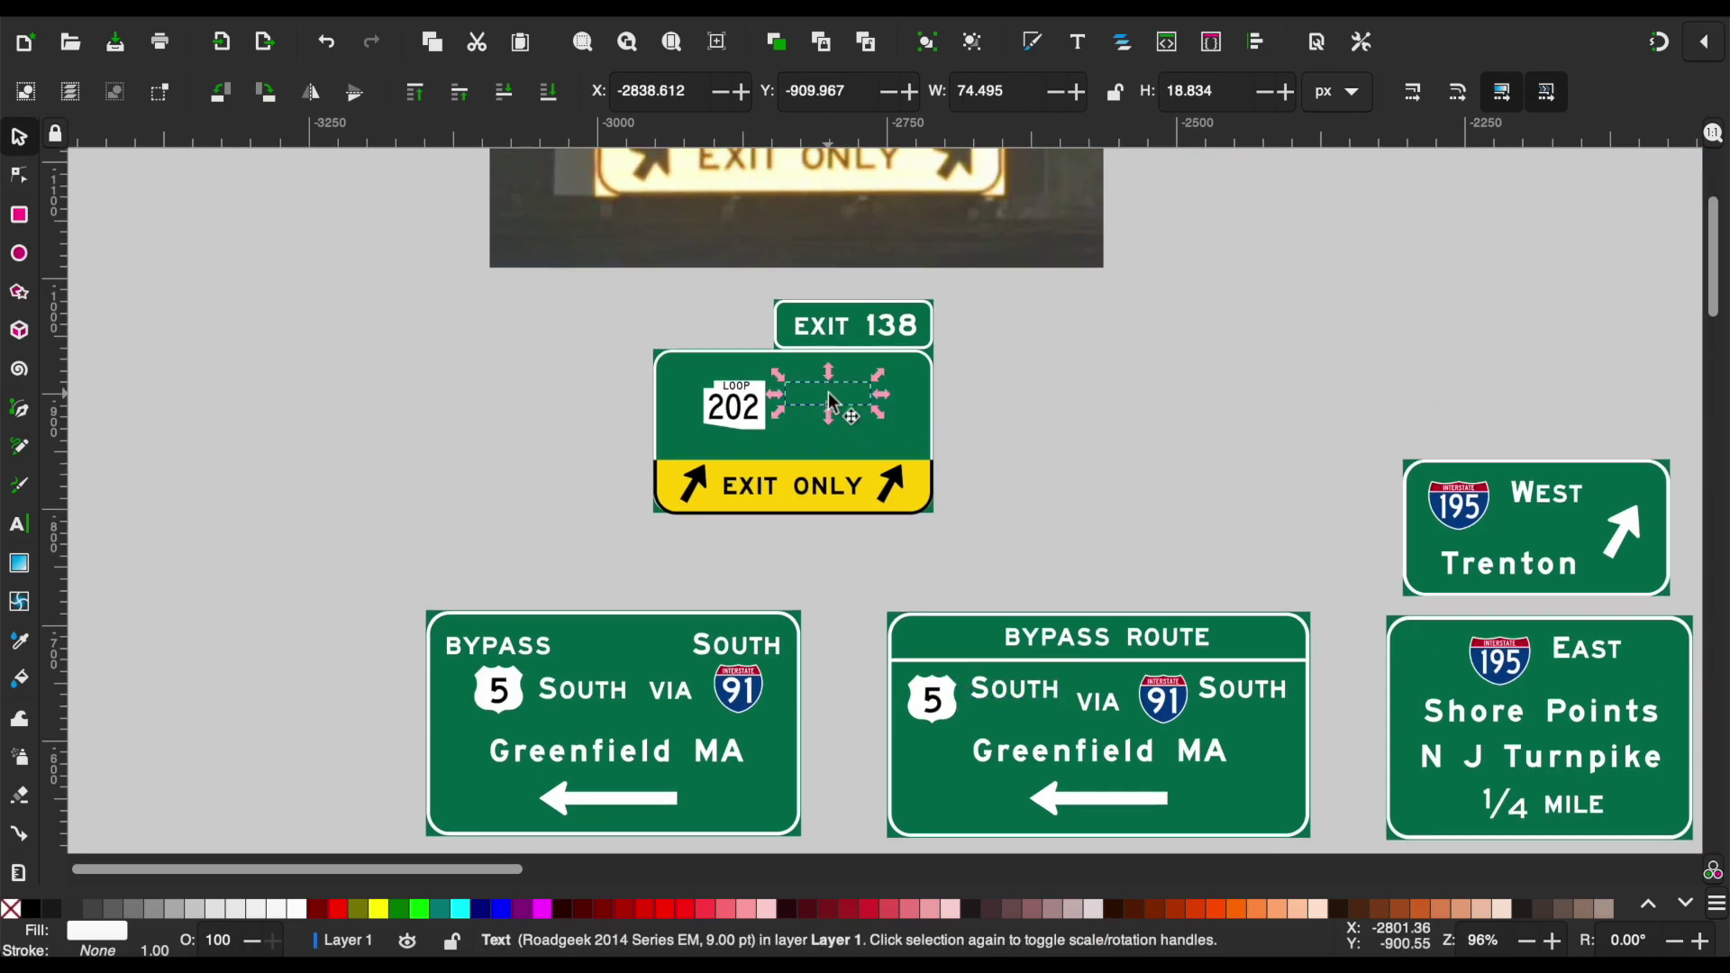
drag(834, 403, 558, 404)
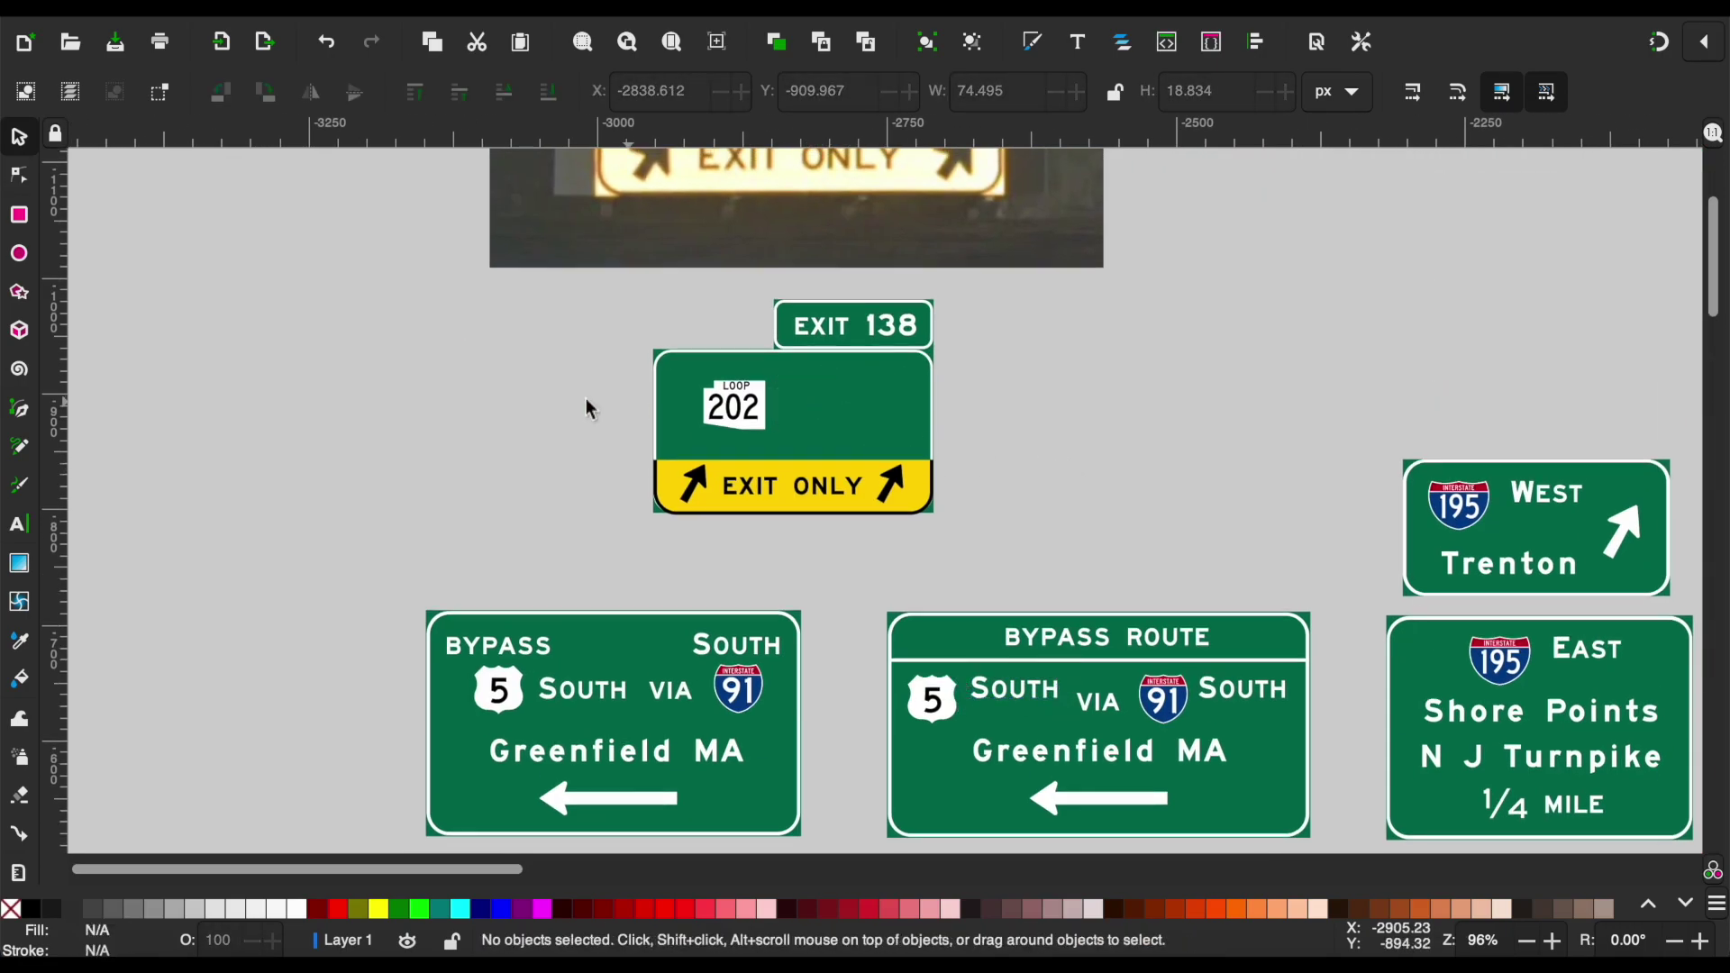
click(965, 404)
scroll(991, 406, up, 5)
scroll(1009, 408, up, 4)
ctrl+scroll(1009, 408, down, 2)
Paste a blank green sign near the I-280 photo and widen it.
scroll(1010, 433, right, 10)
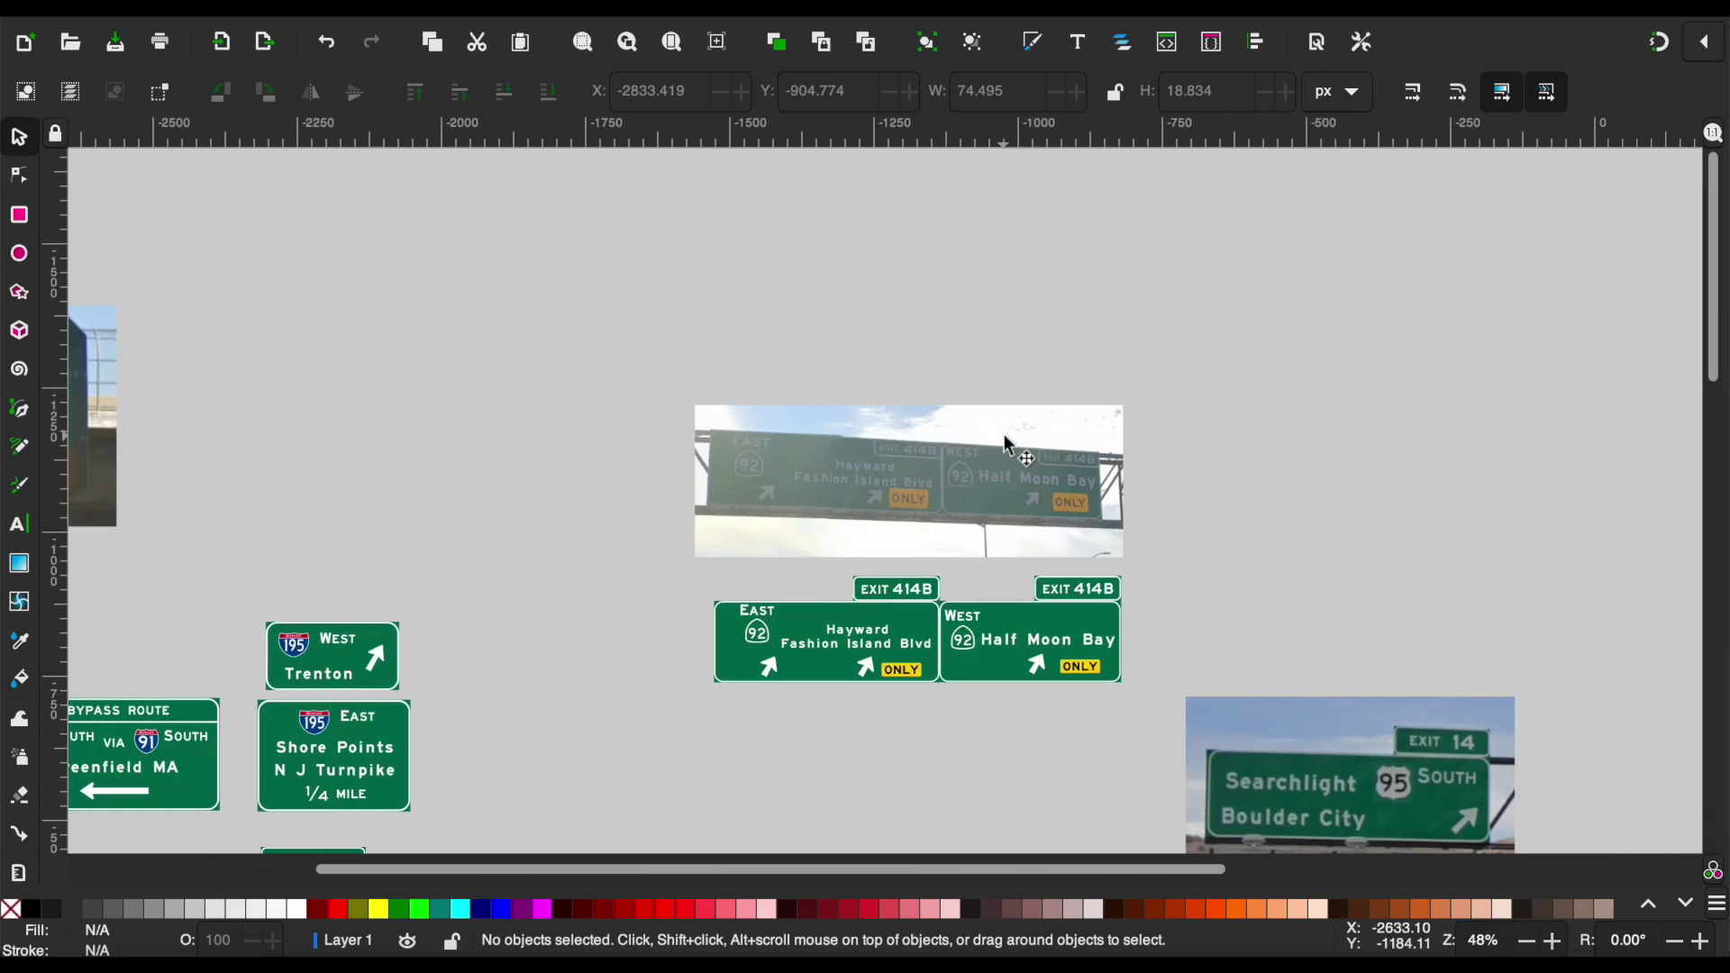
scroll(1007, 440, right, 5)
scroll(1004, 434, down, 5)
scroll(1004, 434, right, 5)
scroll(1002, 435, down, 10)
ctrl+scroll(1002, 434, down, 3)
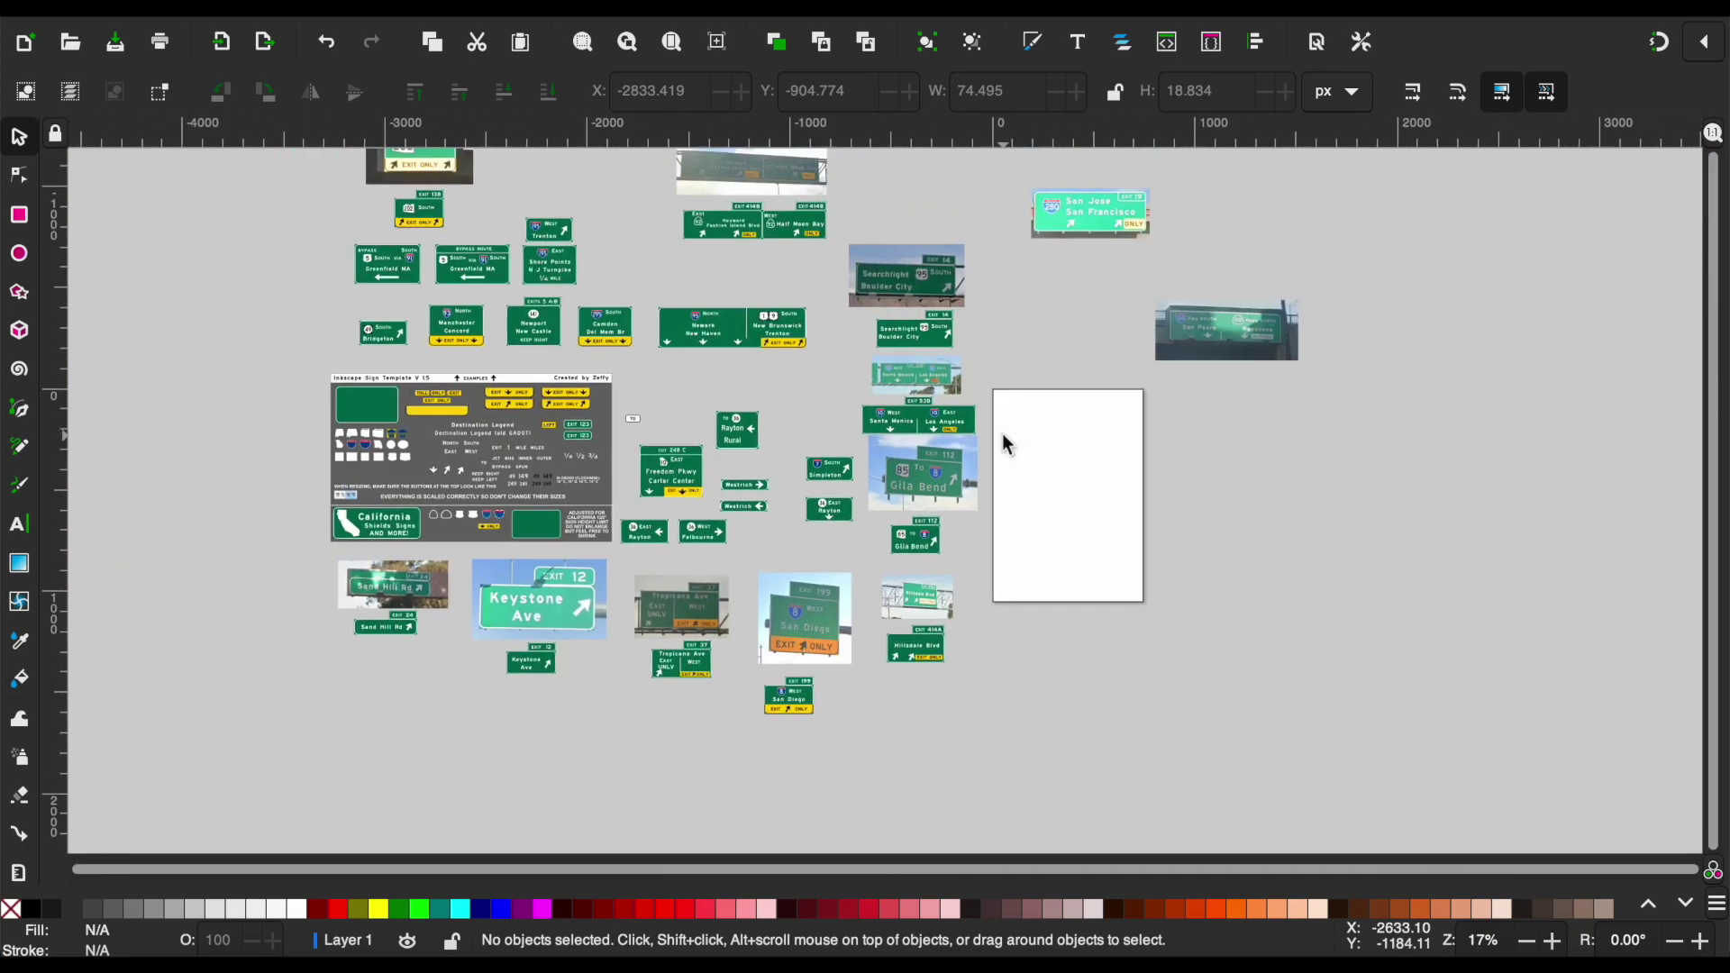
scroll(1003, 435, up, 2)
ctrl+scroll(806, 411, up, 3)
scroll(1032, 477, up, 3)
scroll(1032, 477, right, 5)
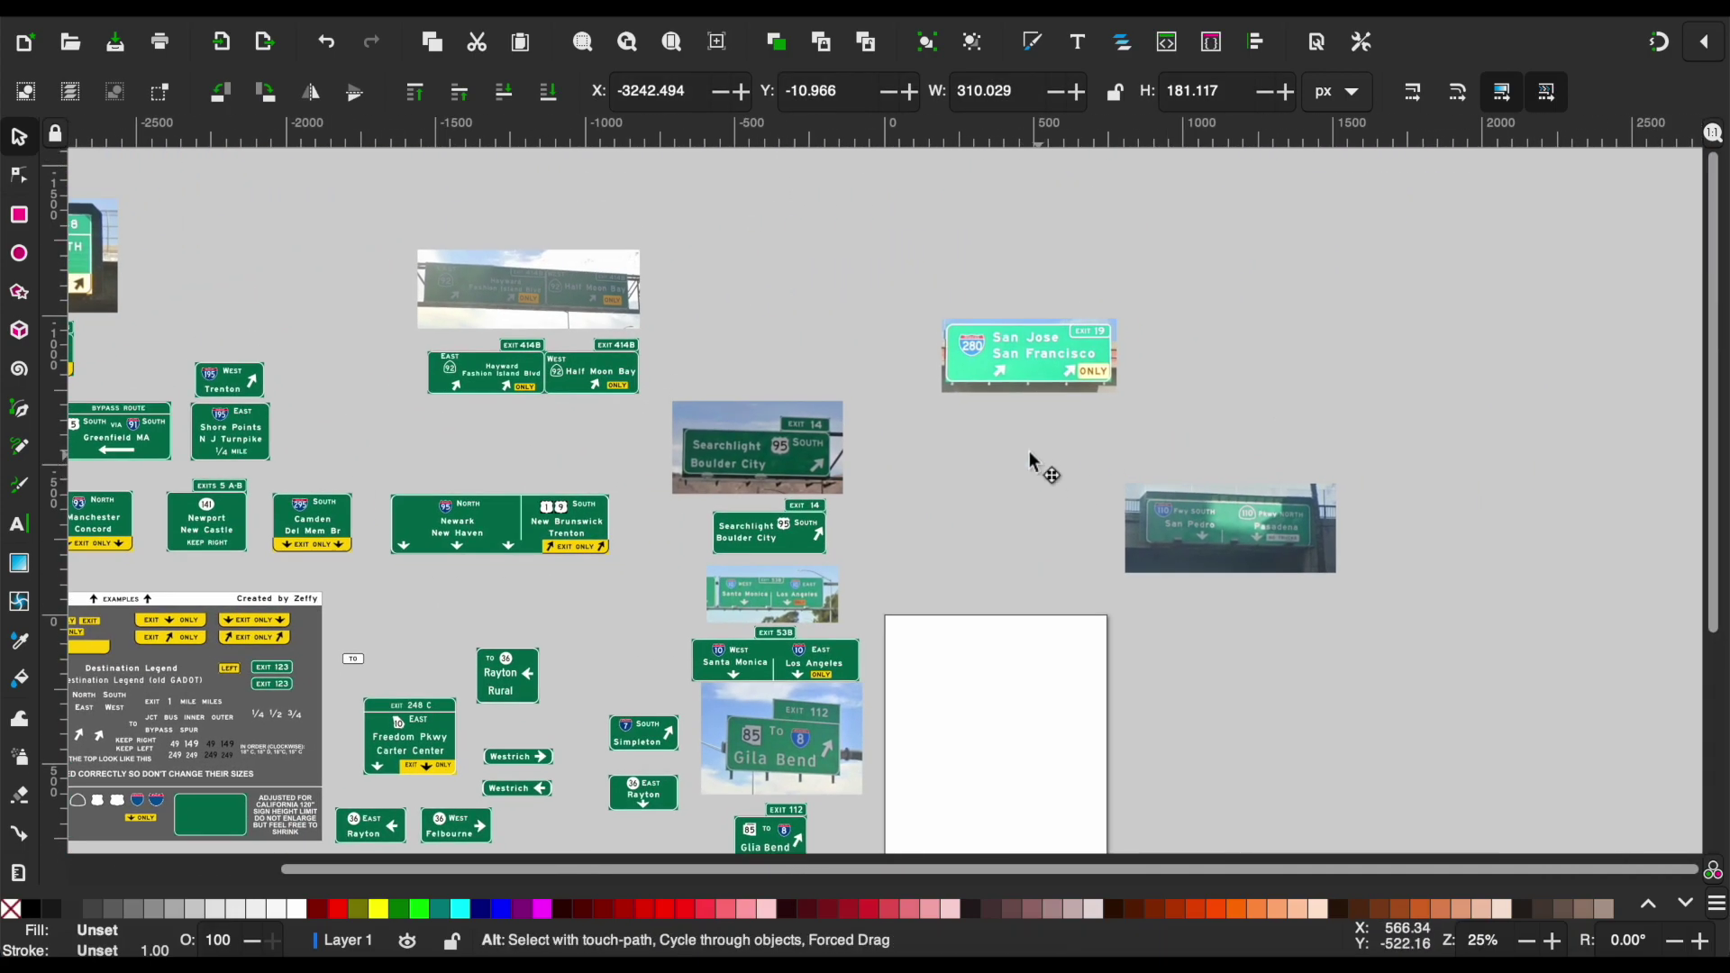
key(ctrl+v)
ctrl+scroll(1033, 461, up, 1)
ctrl+scroll(1033, 462, up, 2)
mouse_move(993, 545)
mouse_down()
mouse_move(870, 329)
mouse_move(876, 302)
mouse_up()
drag(1032, 307, 1210, 317)
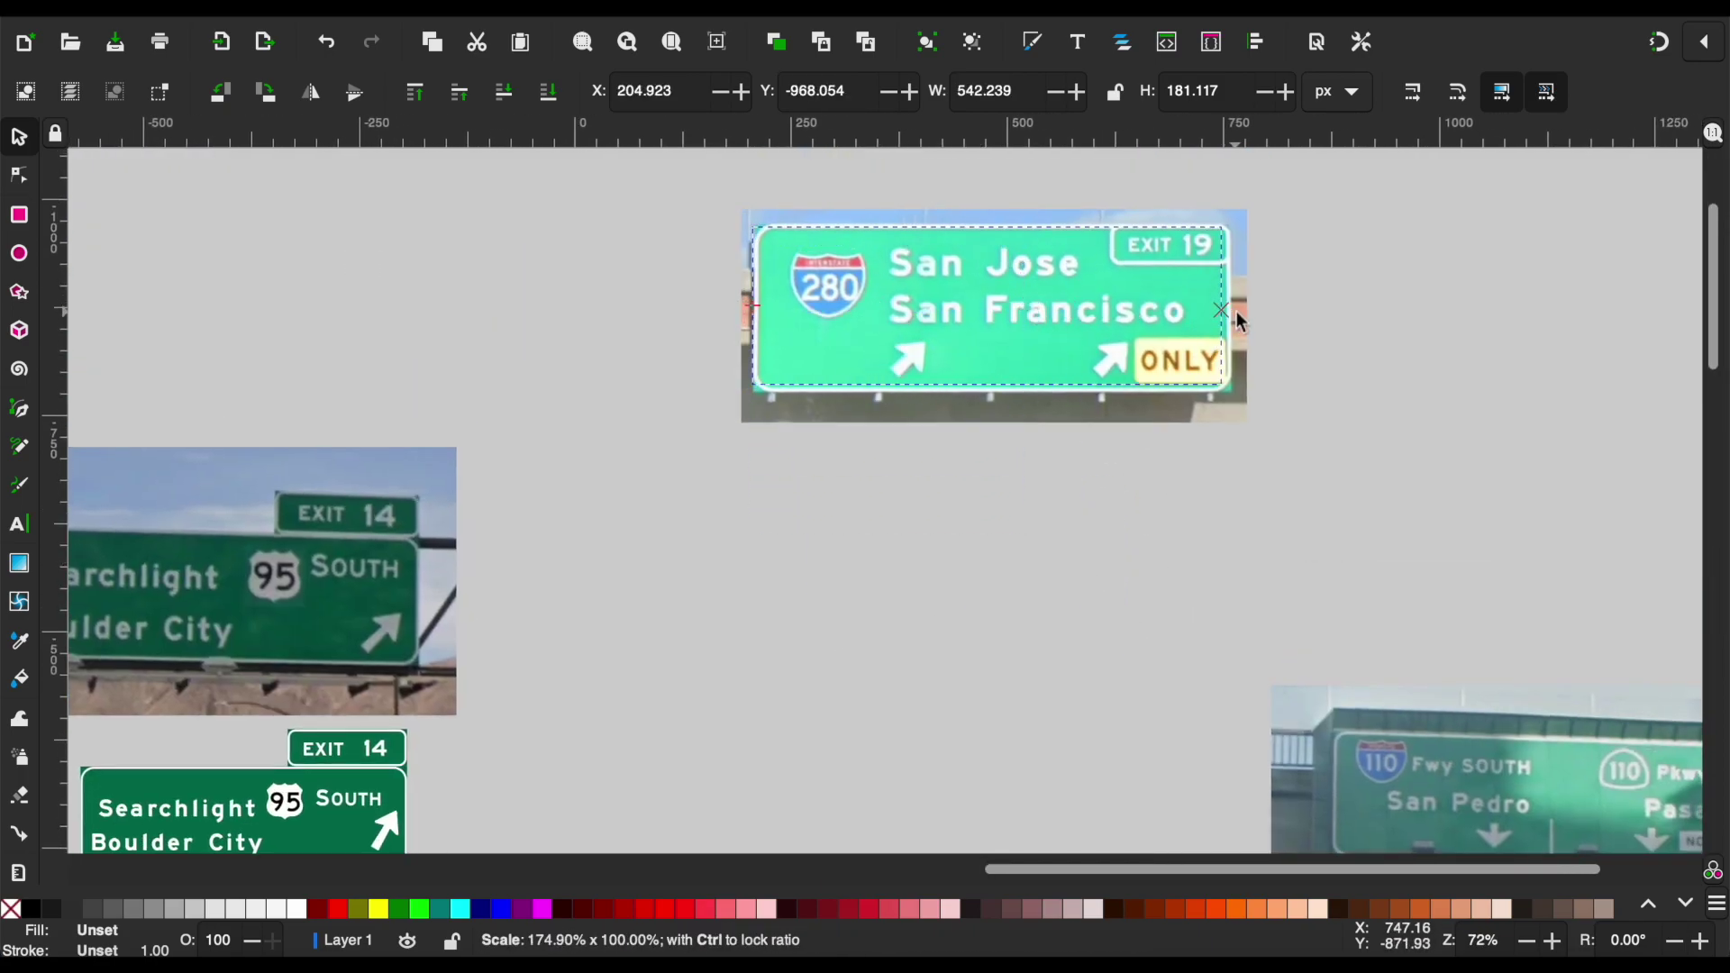
Move the I-280 San Jose/San Francisco photo above the blank sign.
scroll(1242, 322, up, 5)
scroll(1241, 322, right, 4)
click(1054, 501)
drag(1054, 501, 1054, 239)
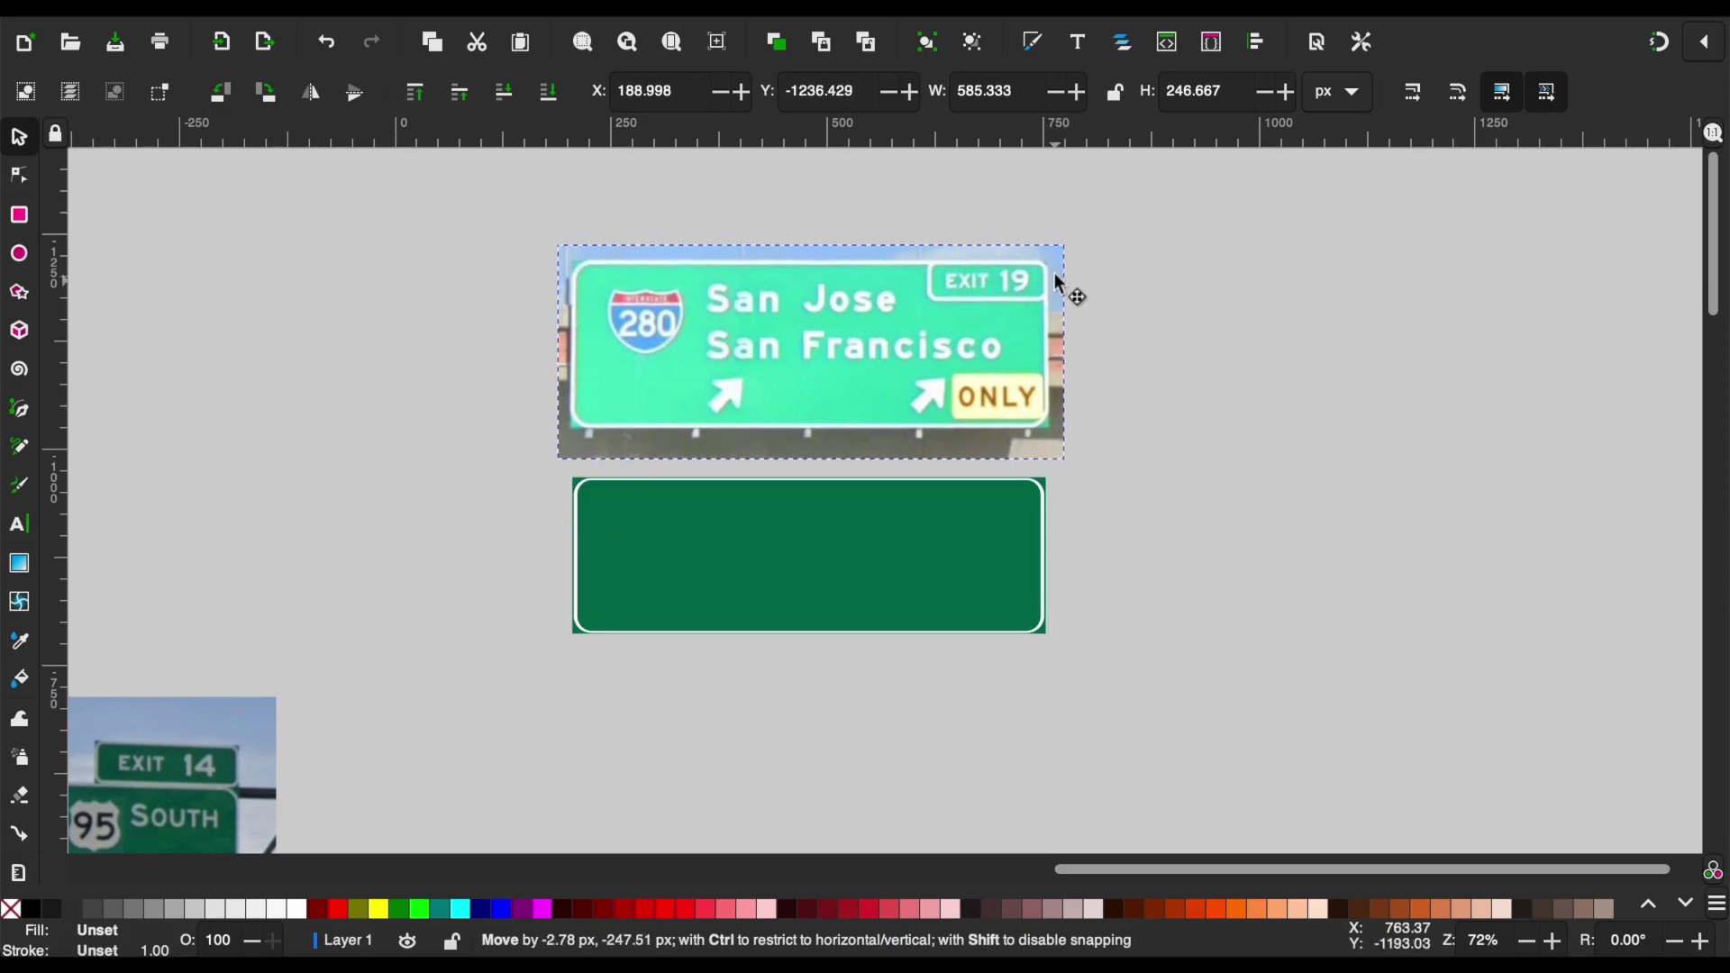
Ungroup the blank sign and stretch its white border and green rectangle edges to fit.
click(970, 502)
ctrl+scroll(978, 502, up, 2)
key(ctrl+shift+g)
click(1202, 611)
ctrl+scroll(1055, 638, up, 2)
ctrl+scroll(986, 586, up, 2)
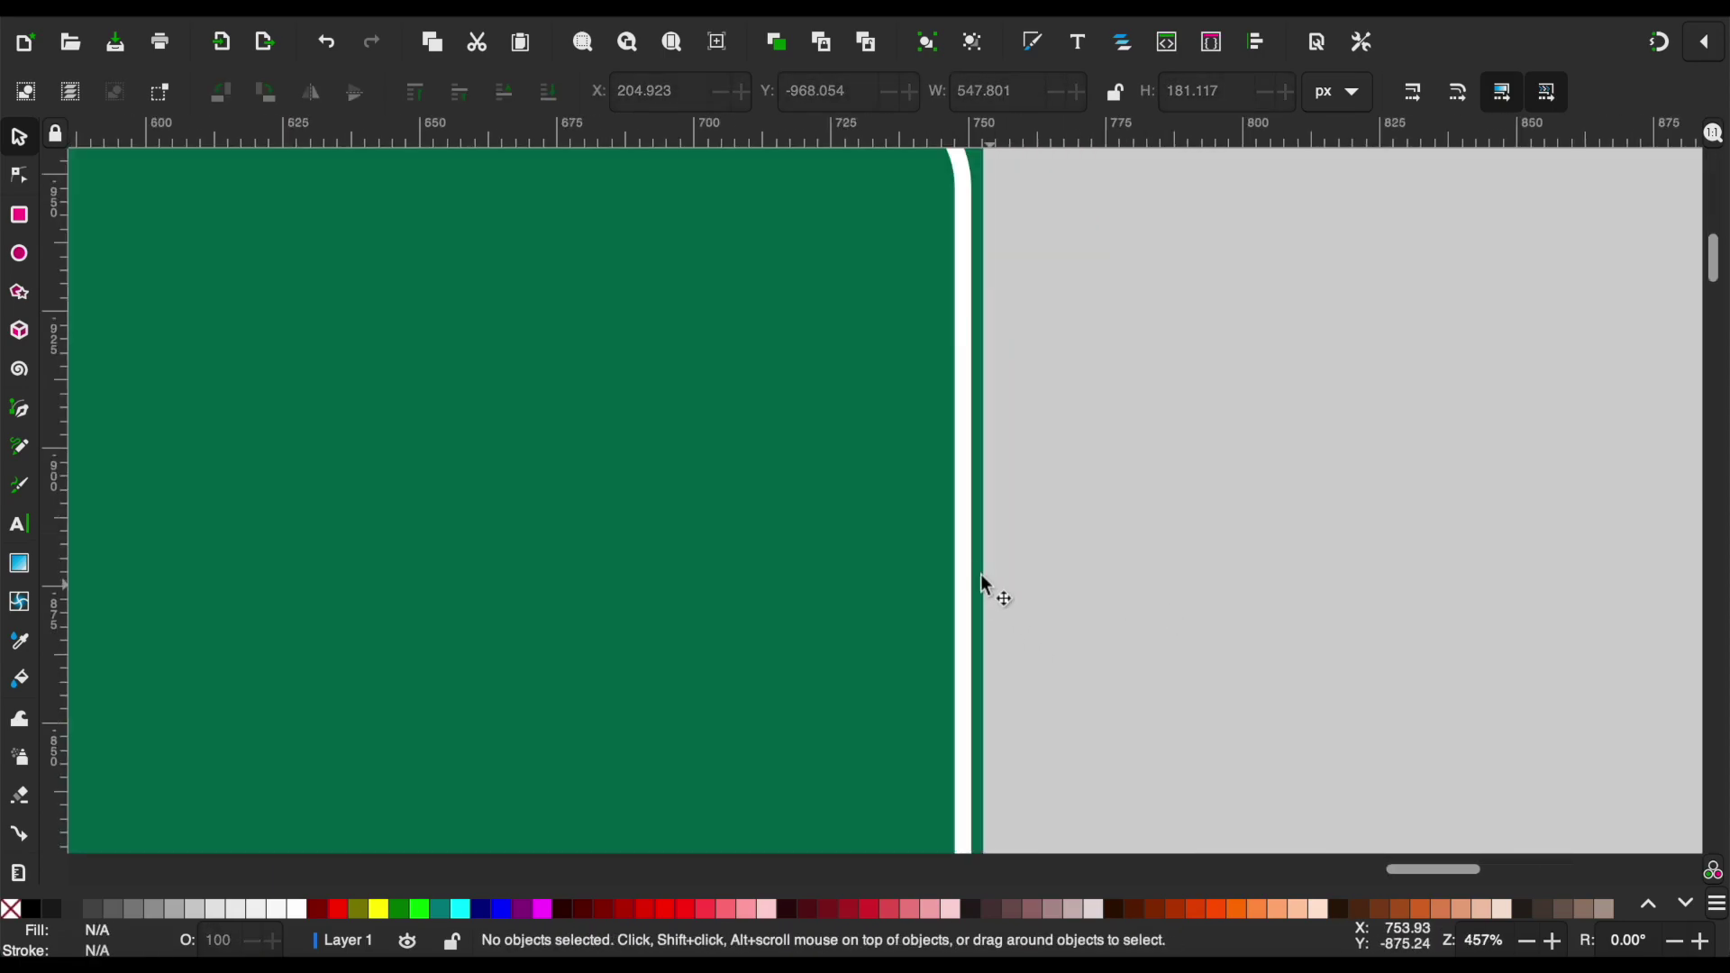
click(980, 576)
drag(982, 581, 991, 577)
scroll(991, 577, left, 5)
scroll(992, 577, left, 5)
drag(1204, 558, 1185, 561)
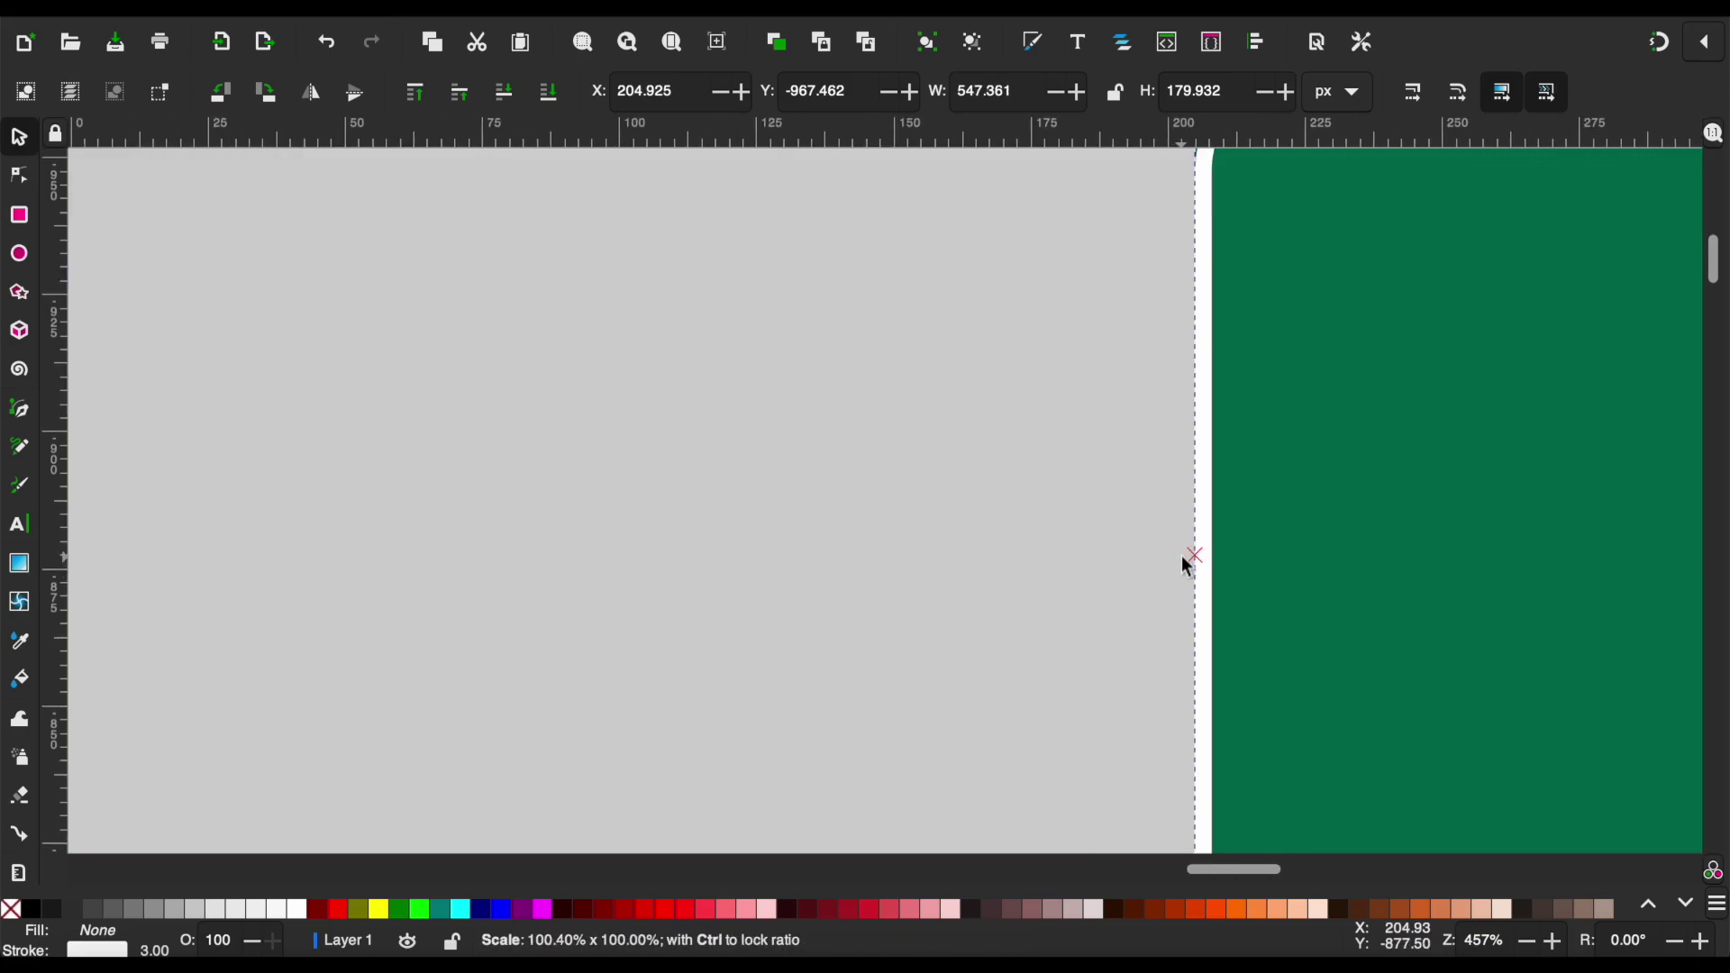
click(1039, 555)
ctrl+scroll(1039, 555, down, 3)
ctrl+scroll(1037, 555, down, 4)
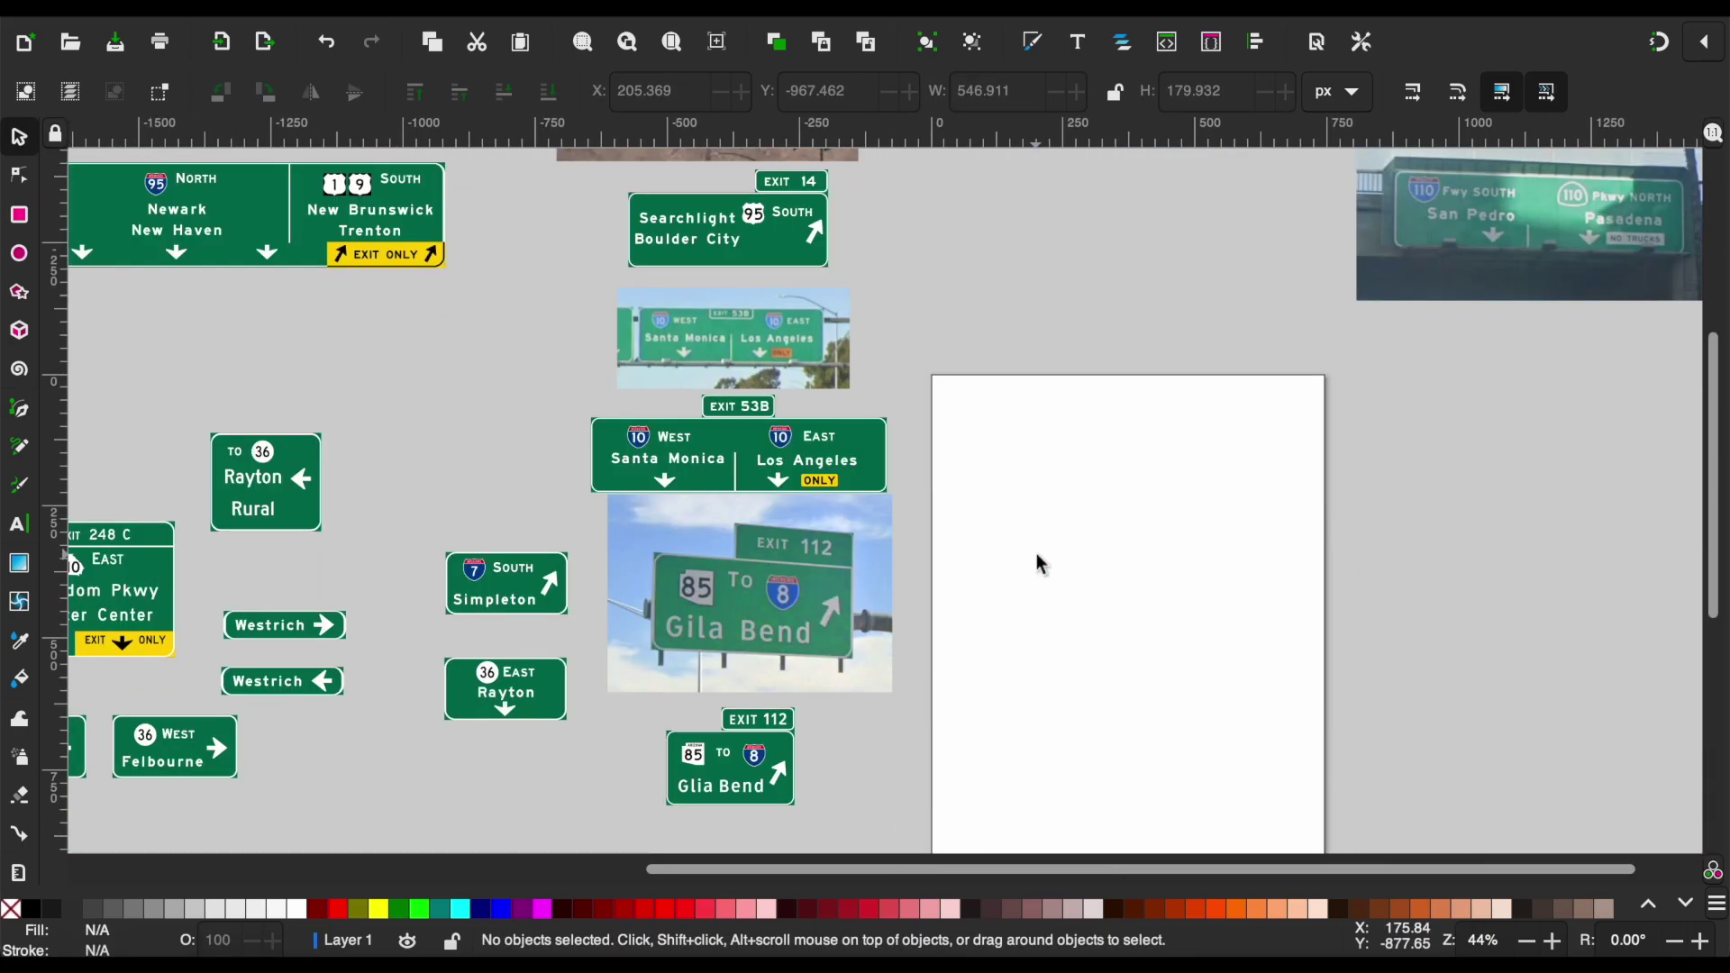
ctrl+scroll(1037, 556, down, 1)
ctrl+scroll(767, 417, up, 4)
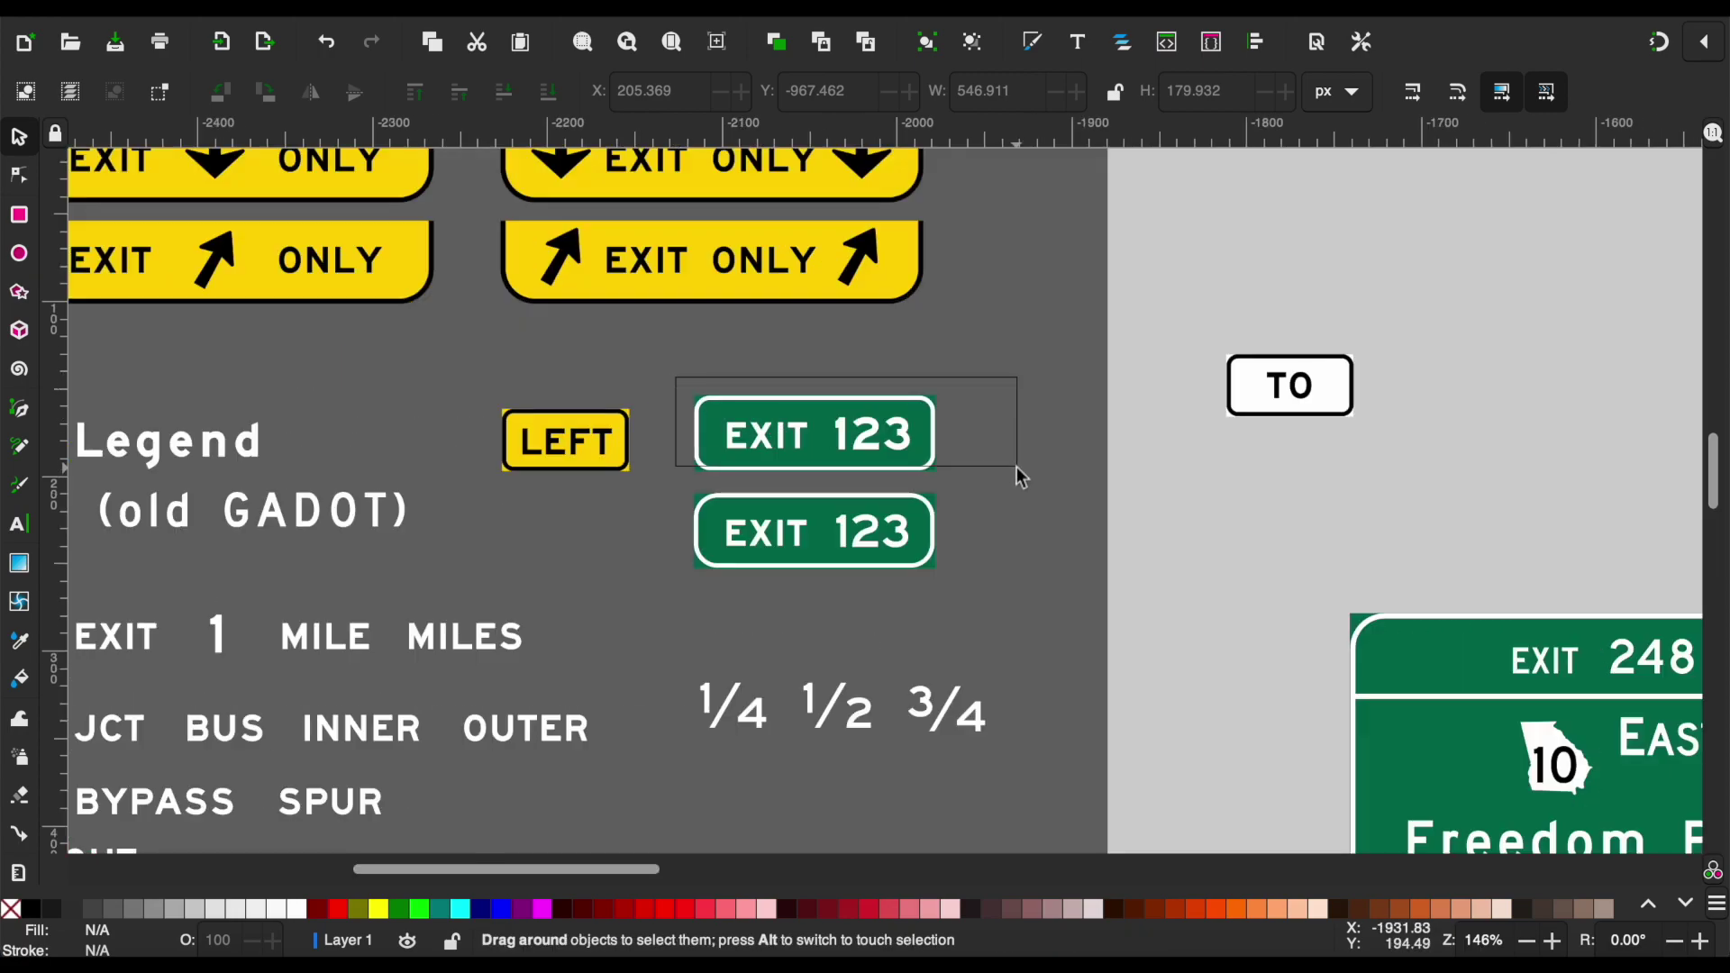
Copy the EXIT 123 tab onto the new sign and change it to EXIT 19.
drag(1020, 478, 1009, 489)
key(grave)
key(grave)
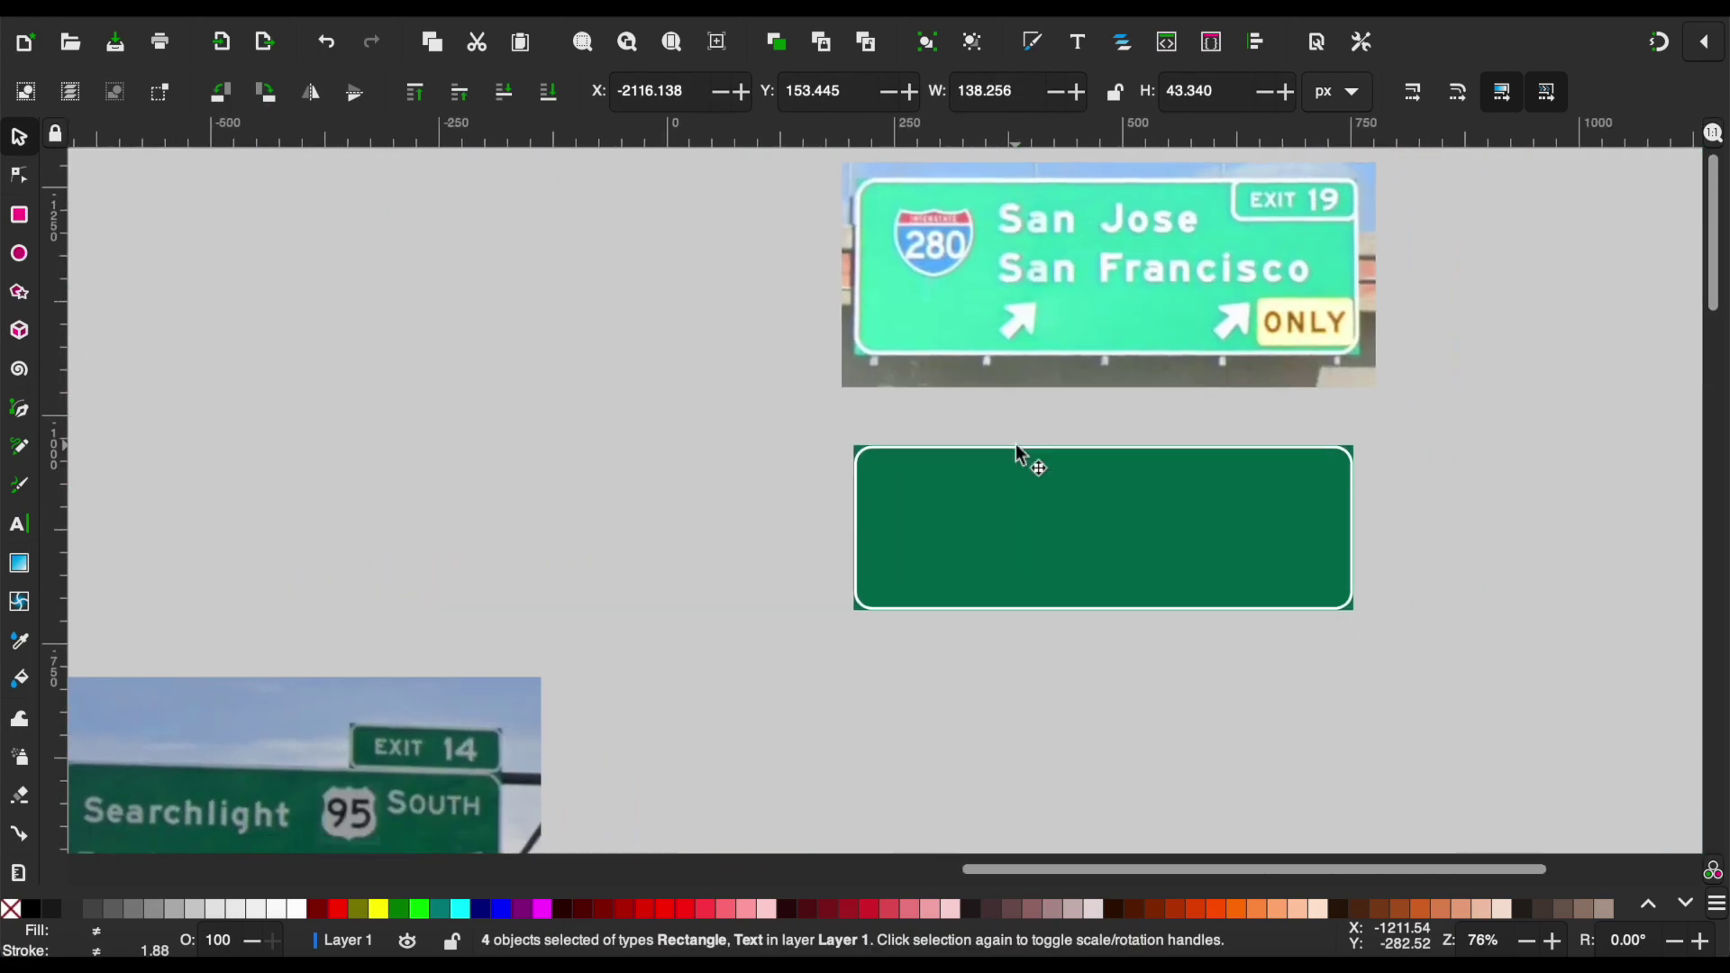
key(ctrl+v)
ctrl+scroll(1283, 402, up, 2)
ctrl+scroll(1271, 398, up, 3)
scroll(1098, 460, right, 3)
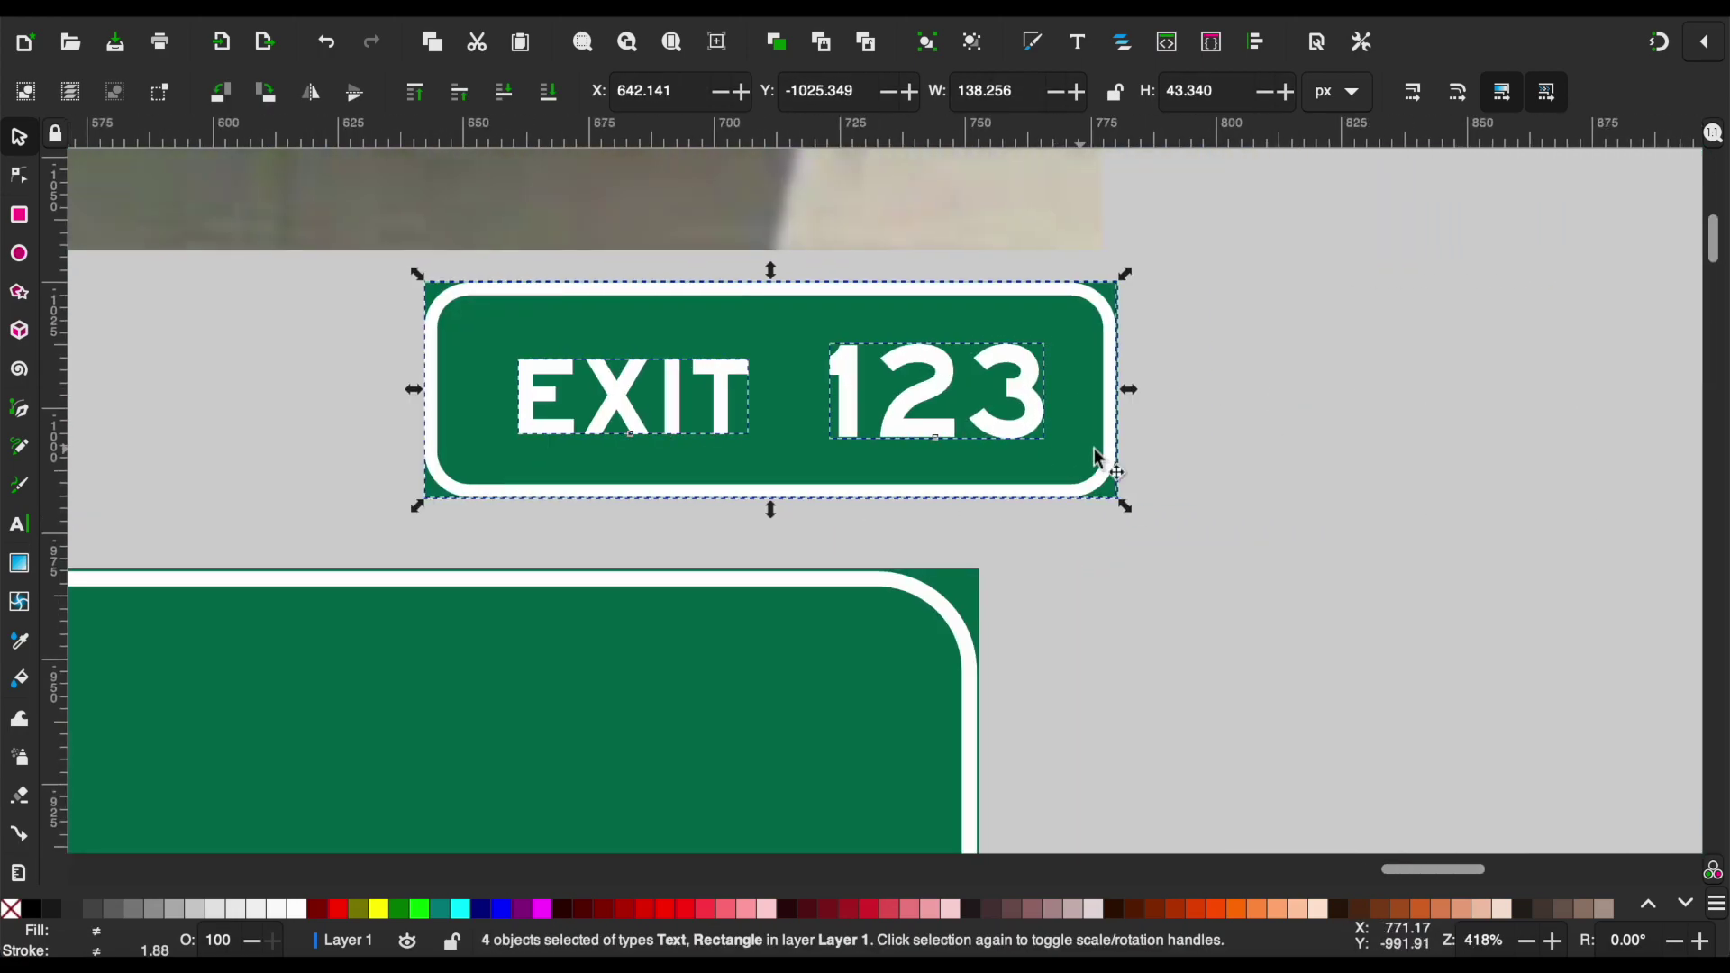
drag(1097, 460, 935, 517)
key(Escape)
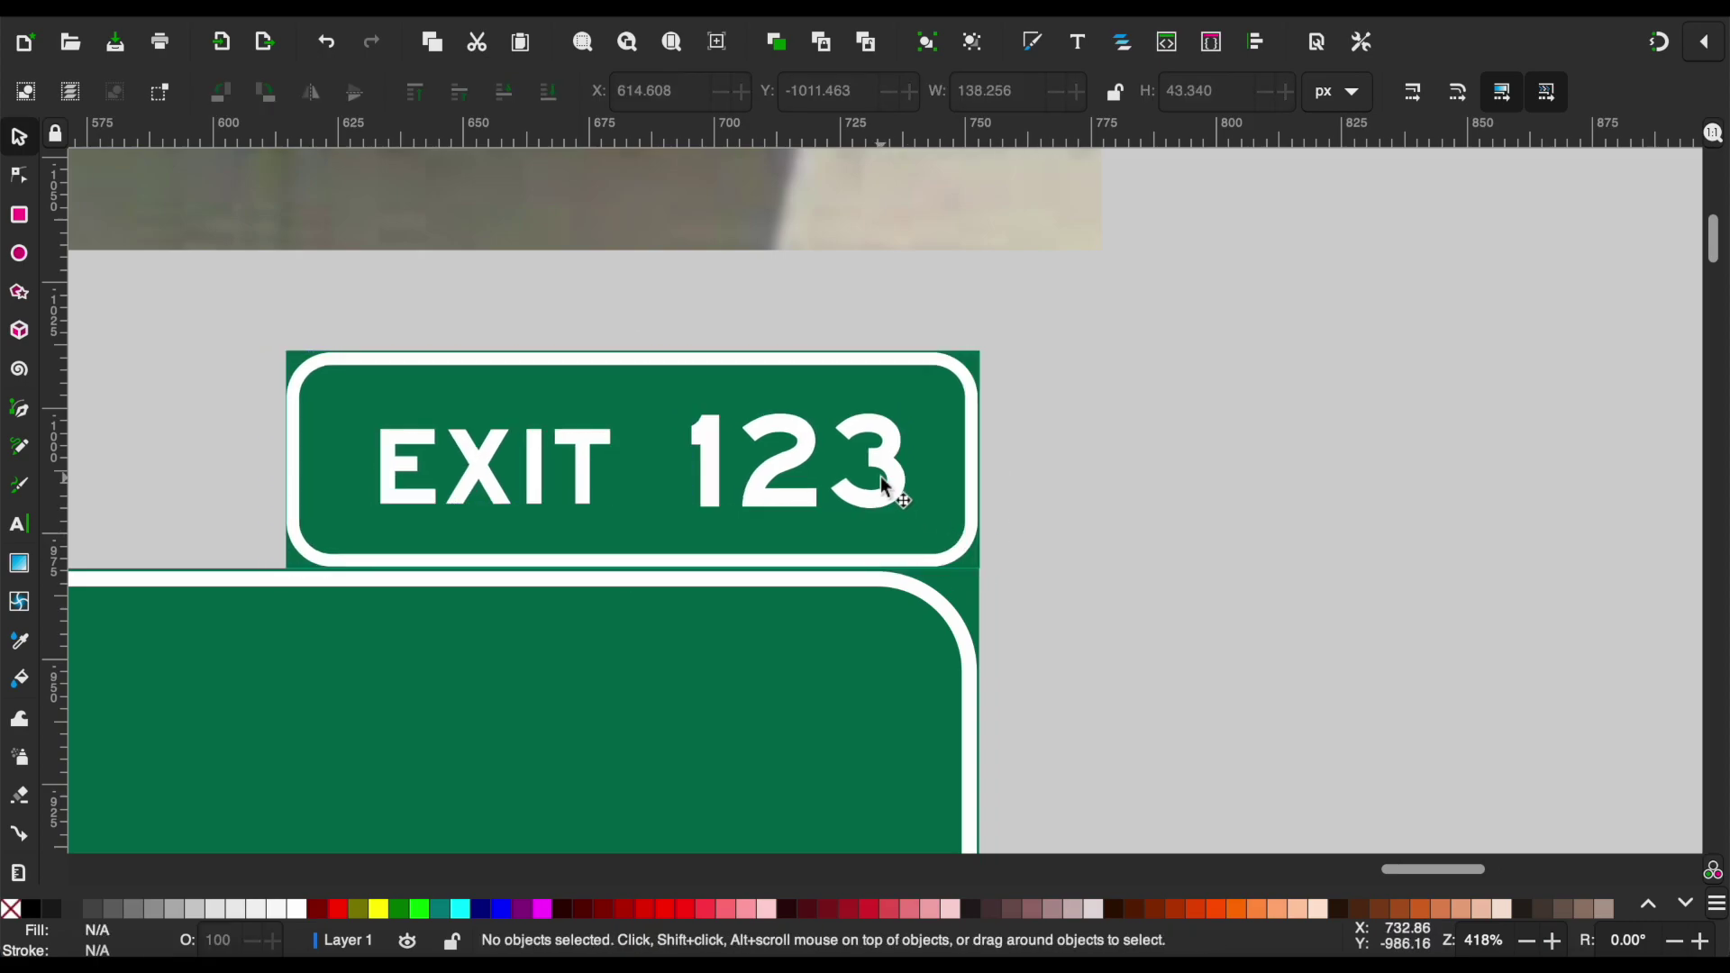
double_click(883, 487)
text(19)
key(Escape)
key(F1)
key(Escape)
Bring the arrows, ONLY plate and Half Moon Bay destination text onto the Exit 19 sign.
ctrl+scroll(1169, 355, down, 3)
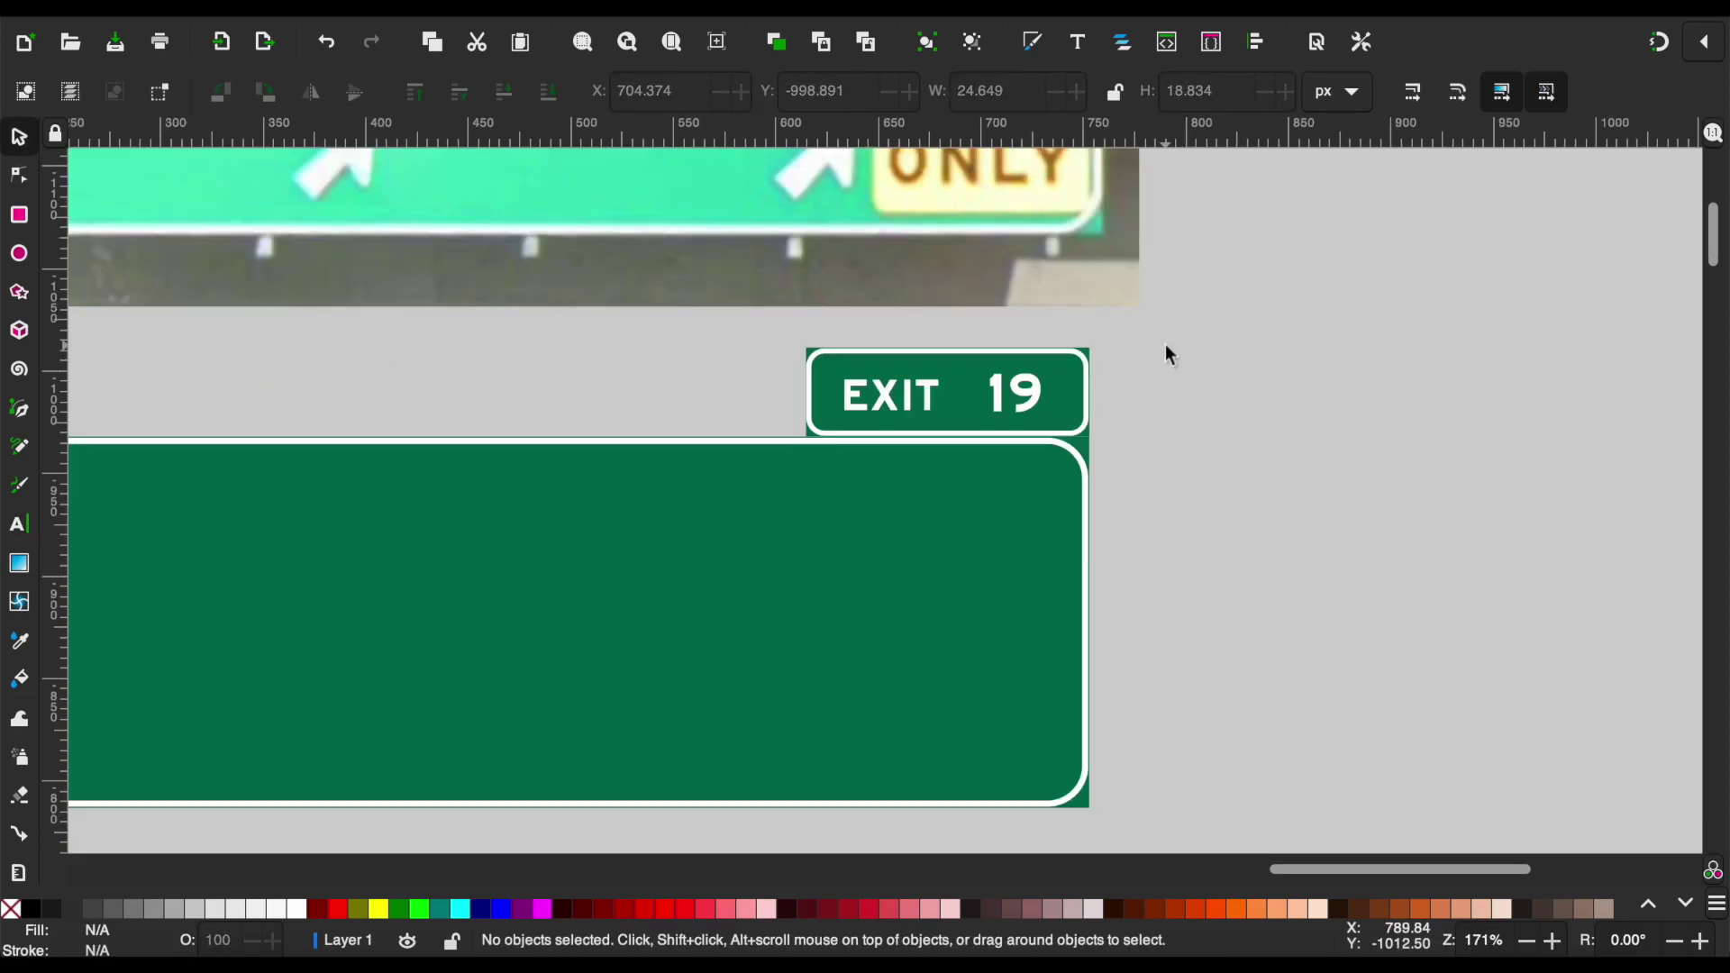
ctrl+scroll(1165, 344, down, 4)
scroll(1165, 345, left, 5)
scroll(1165, 344, down, 3)
scroll(305, 436, up, 3)
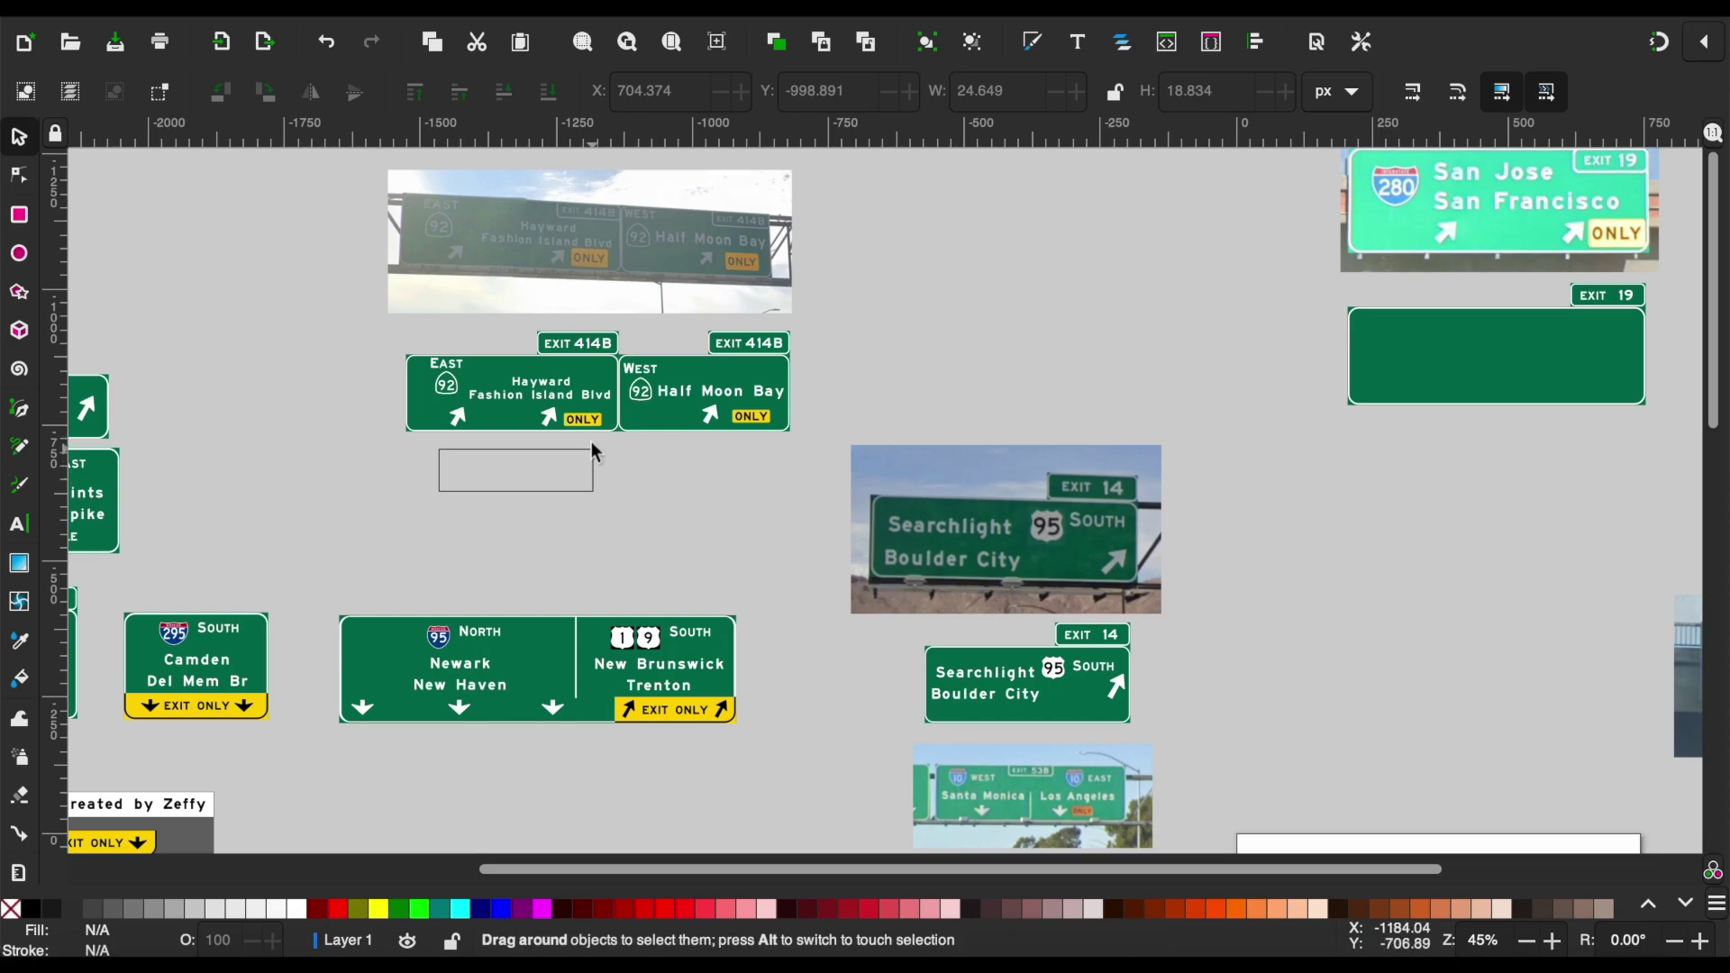
drag(615, 405, 616, 407)
ctrl+scroll(1538, 387, up, 2)
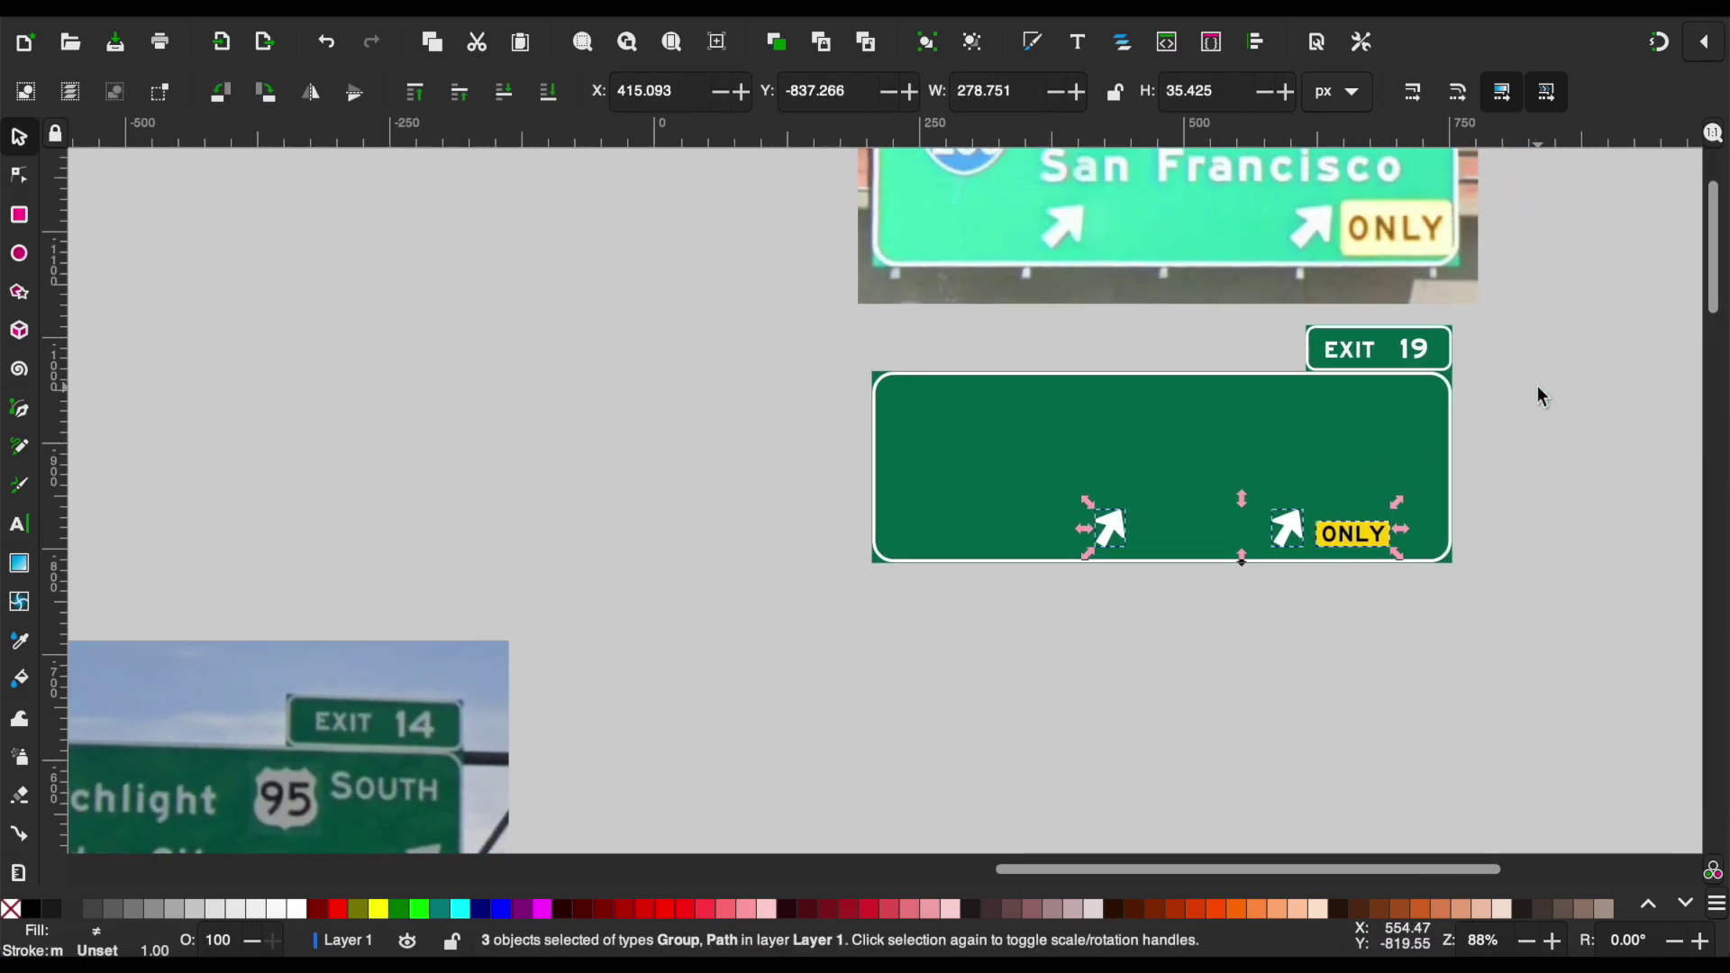
click(1469, 486)
ctrl+scroll(1469, 485, down, 2)
scroll(1470, 485, down, 3)
scroll(1469, 485, left, 1)
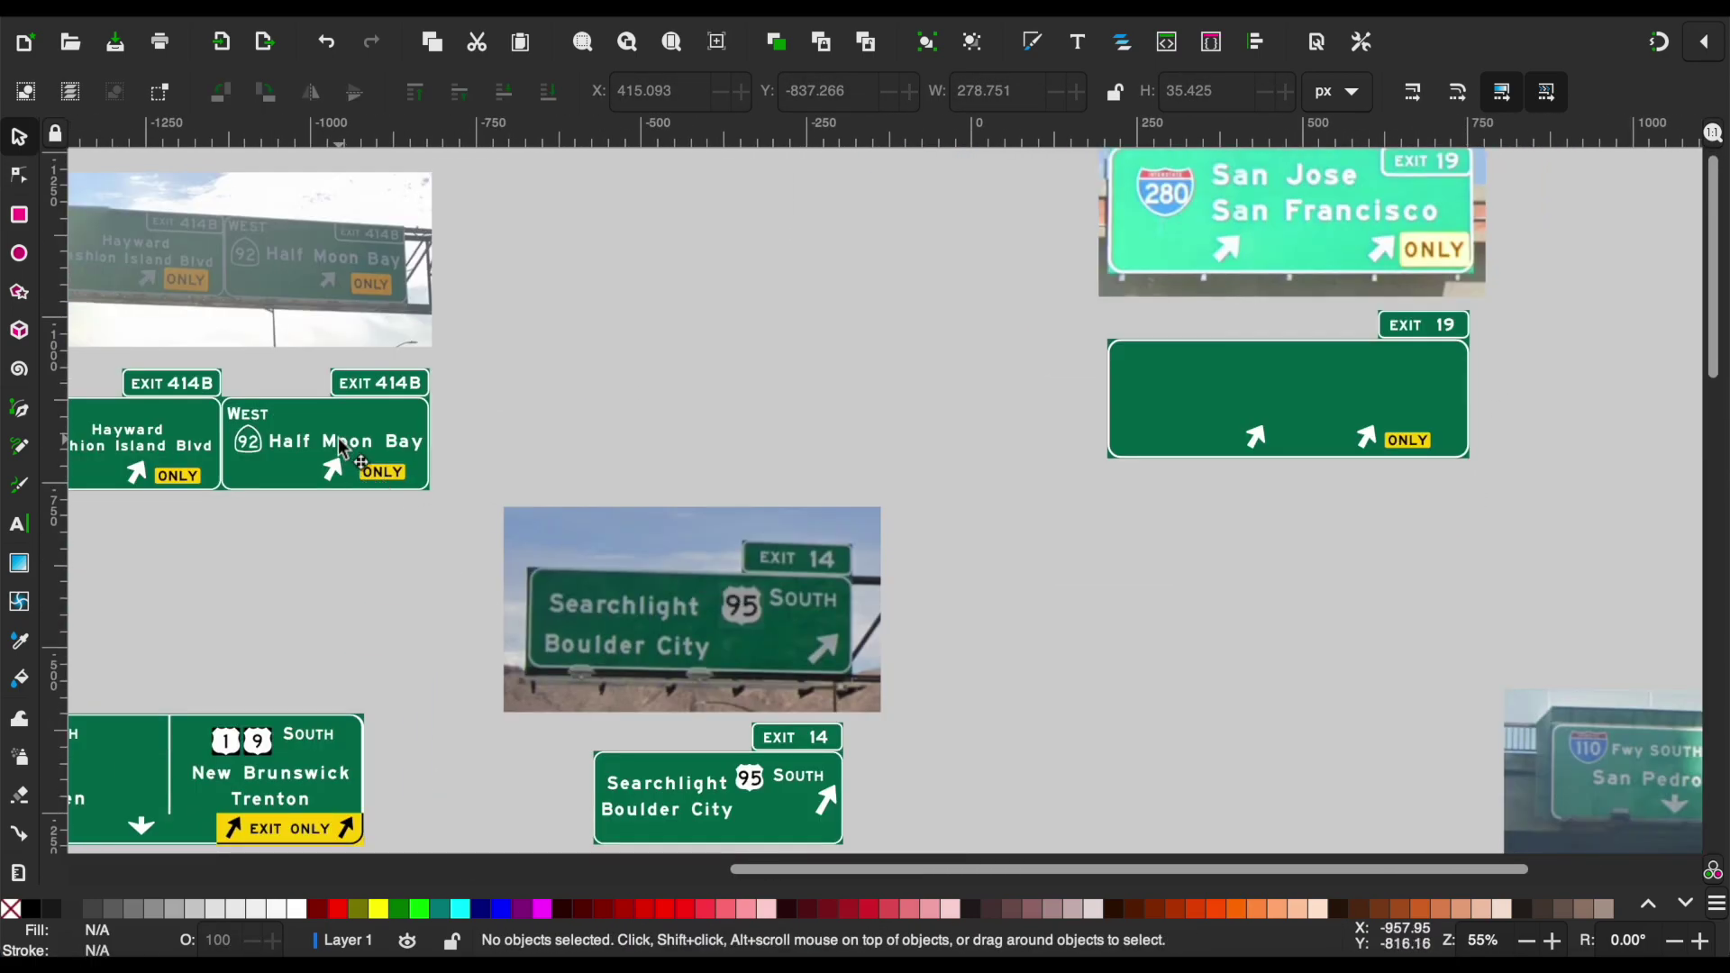
drag(344, 448, 1301, 405)
ctrl+scroll(1301, 405, up, 2)
Change the copied destination text to San Jose/San Francisco and position it on the sign.
double_click(1344, 399)
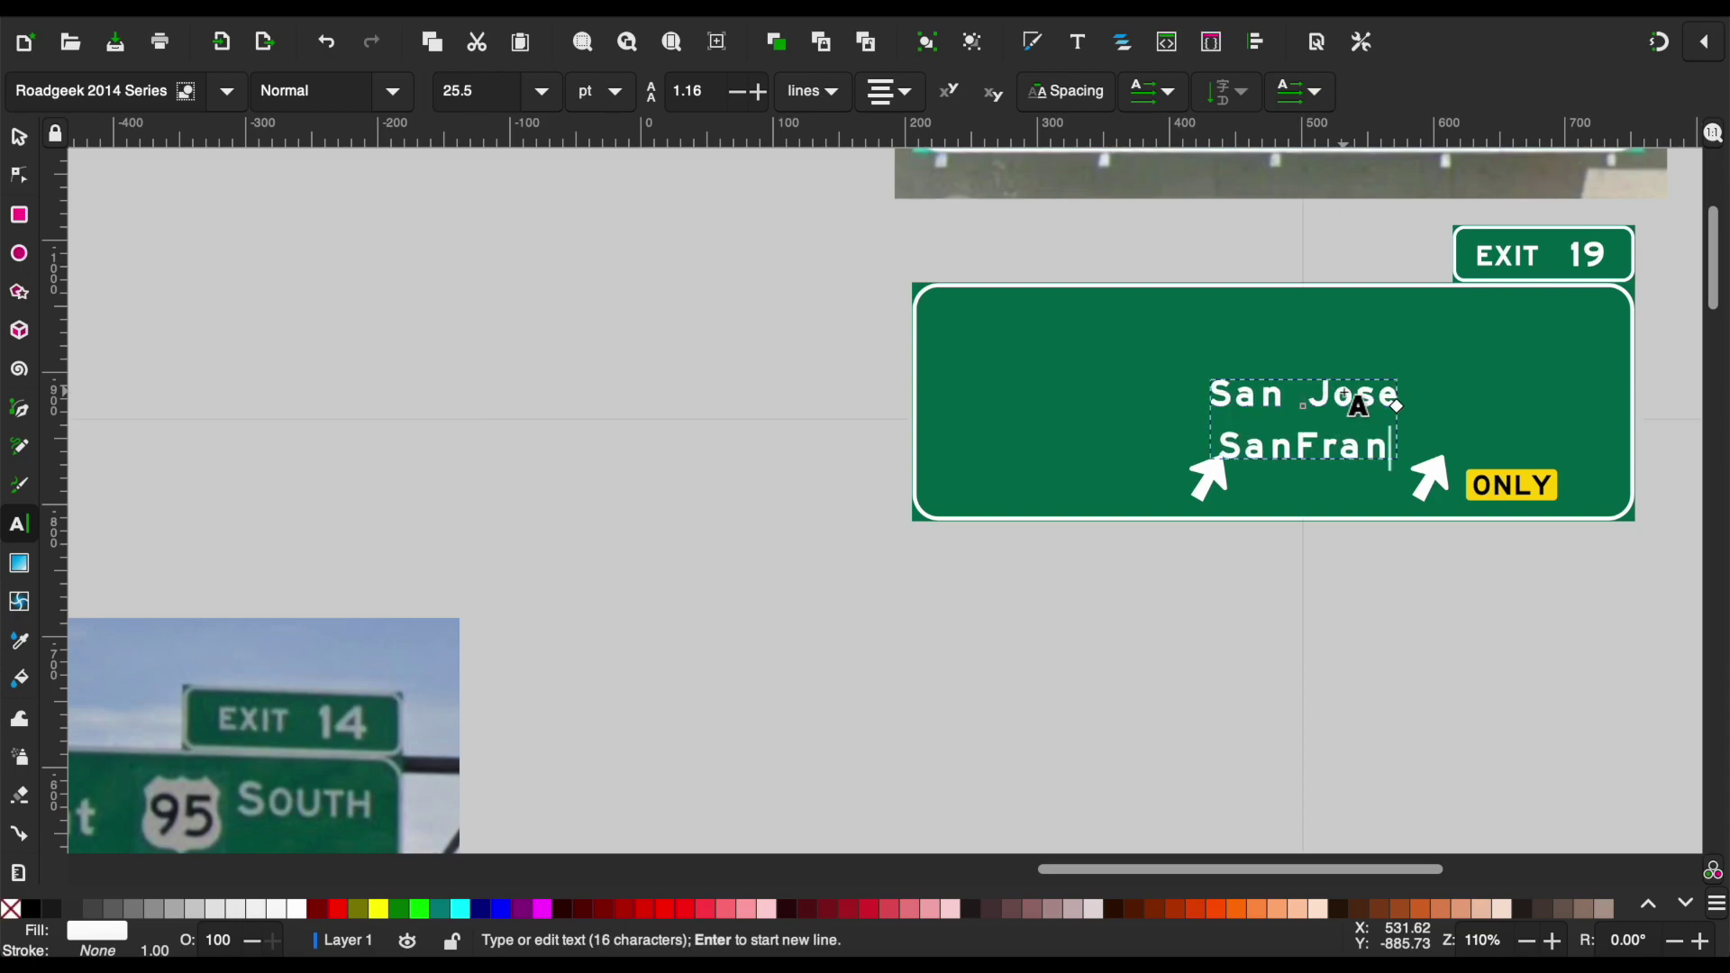
text(cisco)
key(F1)
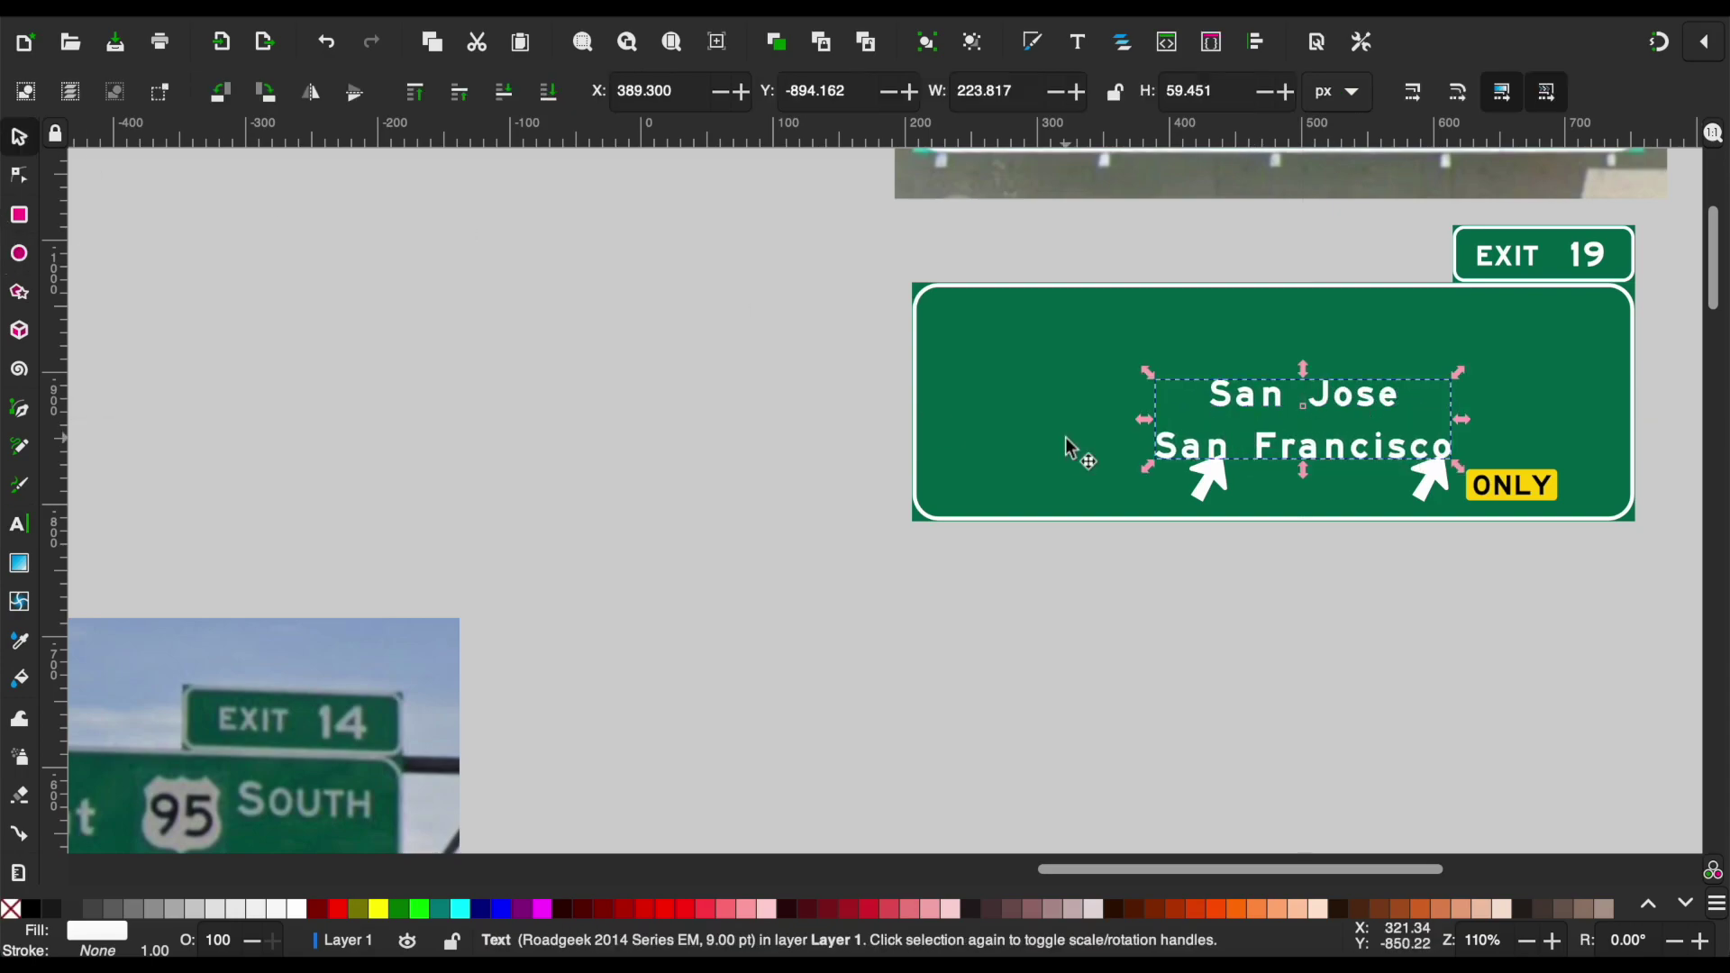
scroll(1065, 436, up, 5)
scroll(1066, 436, right, 5)
drag(868, 745, 945, 699)
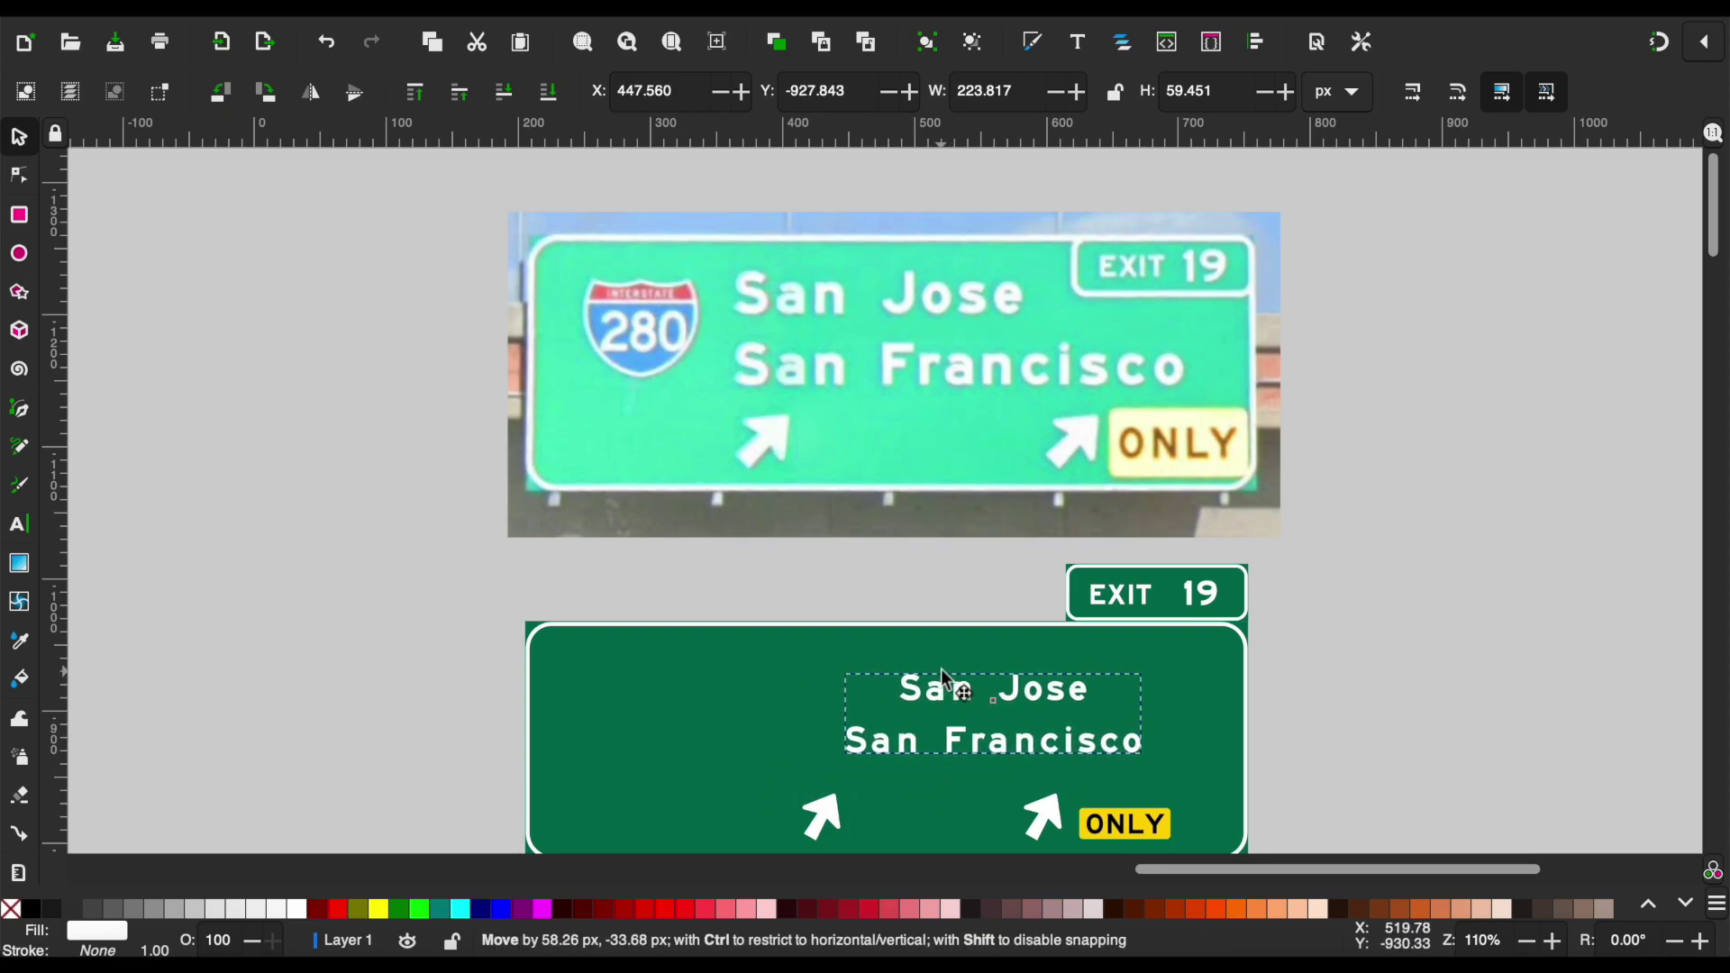
Narrow the green sign panel from its left side to match the photo.
click(541, 766)
drag(571, 751, 667, 748)
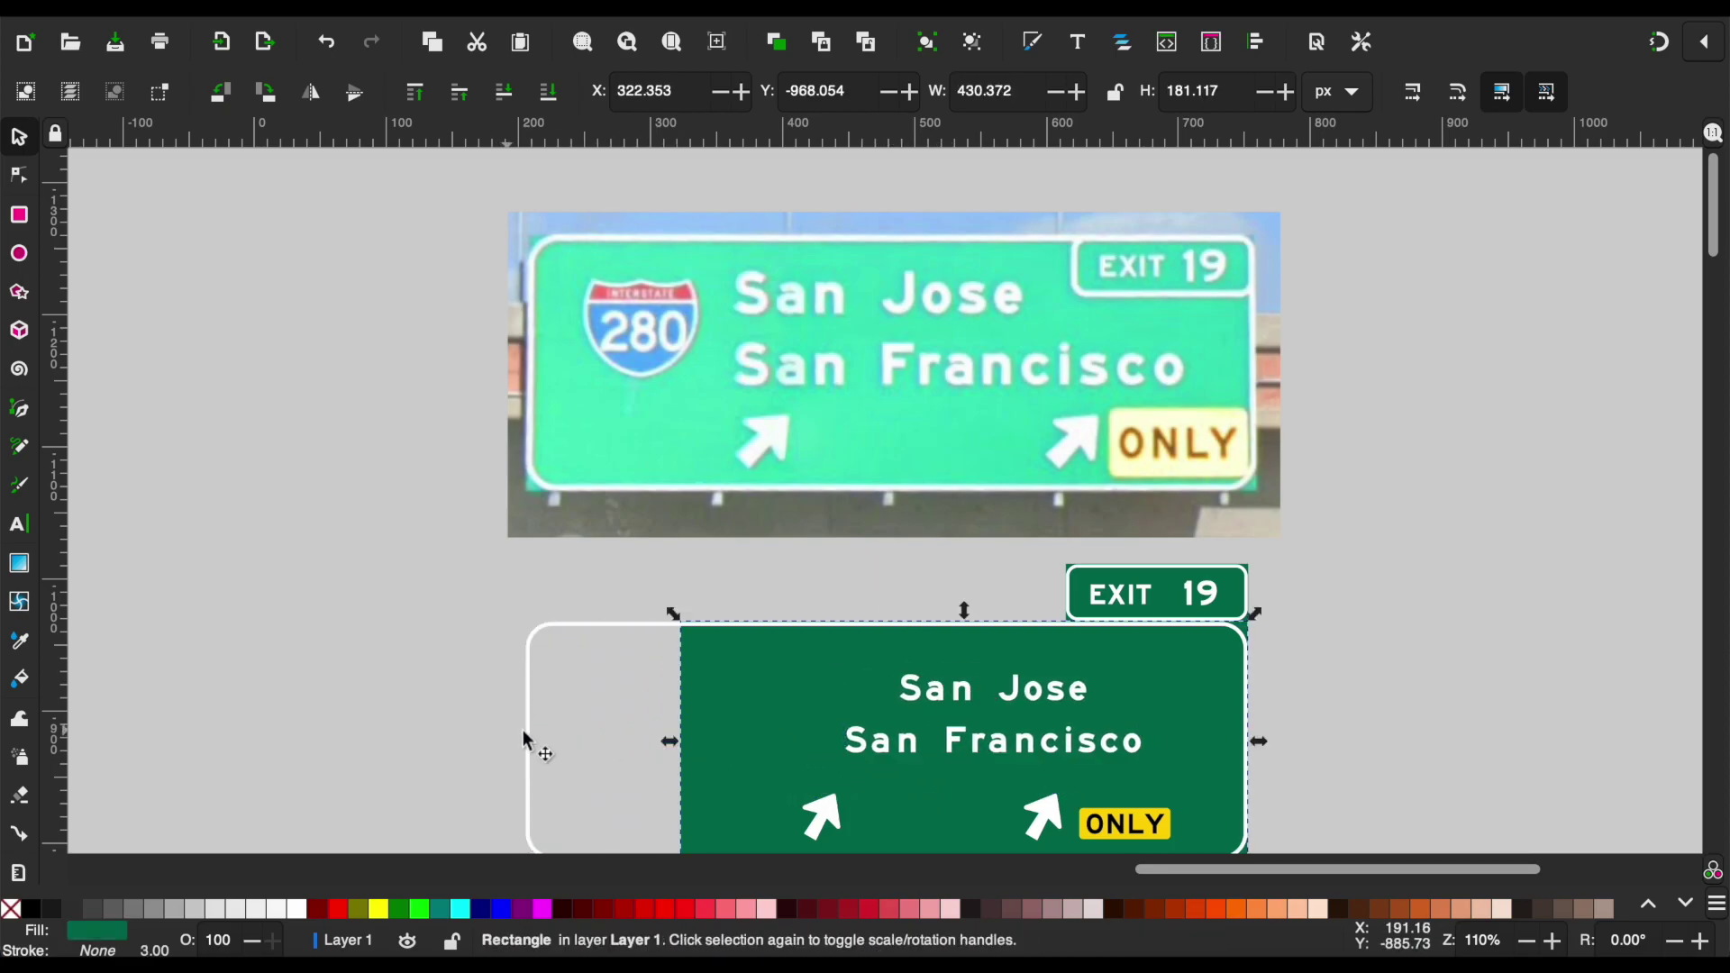
drag(532, 766, 688, 757)
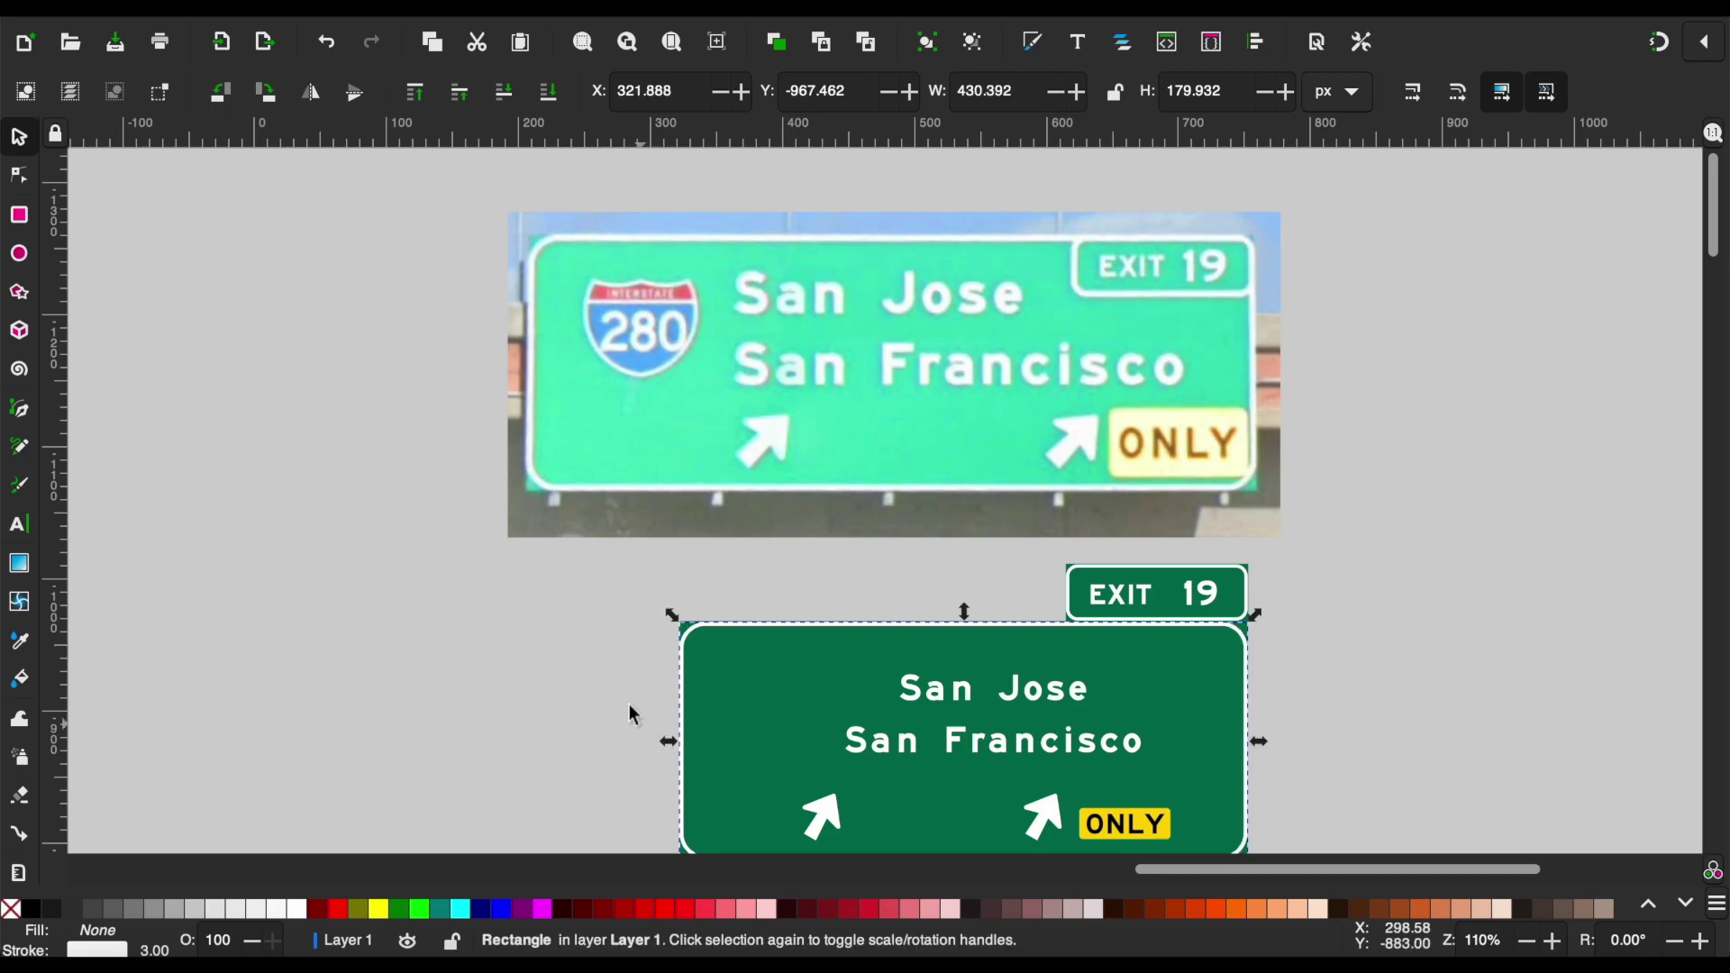
click(634, 715)
scroll(615, 688, down, 2)
scroll(615, 687, down, 5)
scroll(360, 648, left, 5)
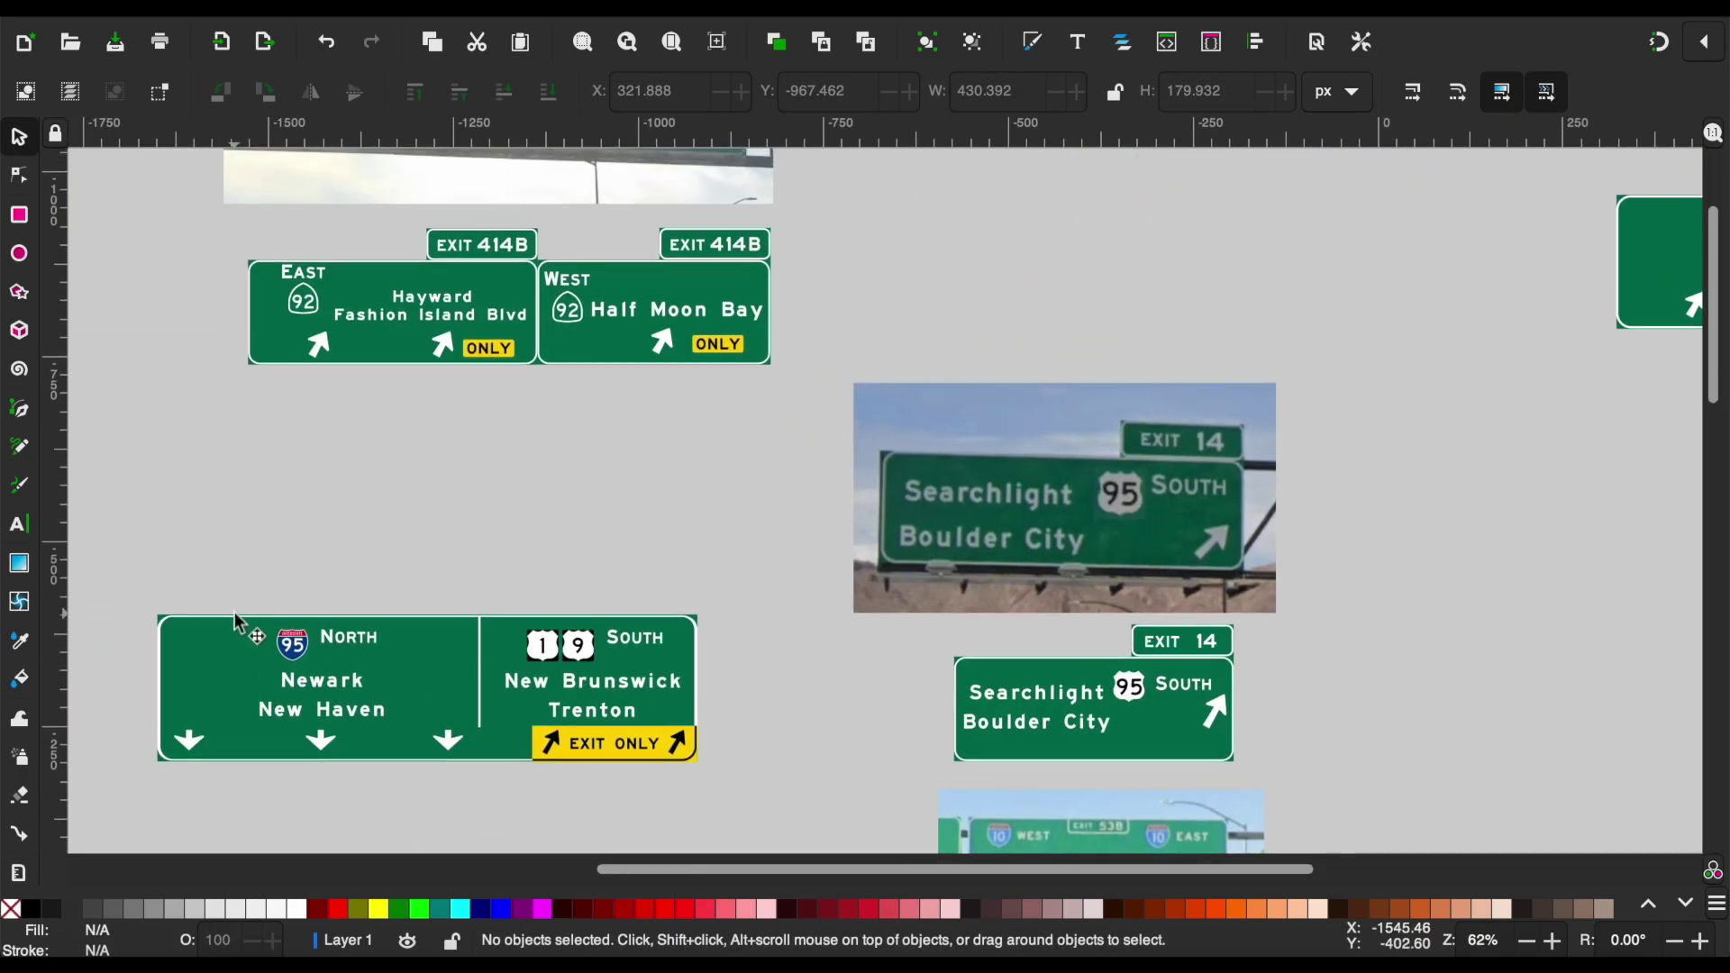
scroll(236, 622, left, 10)
scroll(389, 538, down, 2)
Place the 295 shield on the Exit 19 sign and change its number to 280.
scroll(965, 490, right, 15)
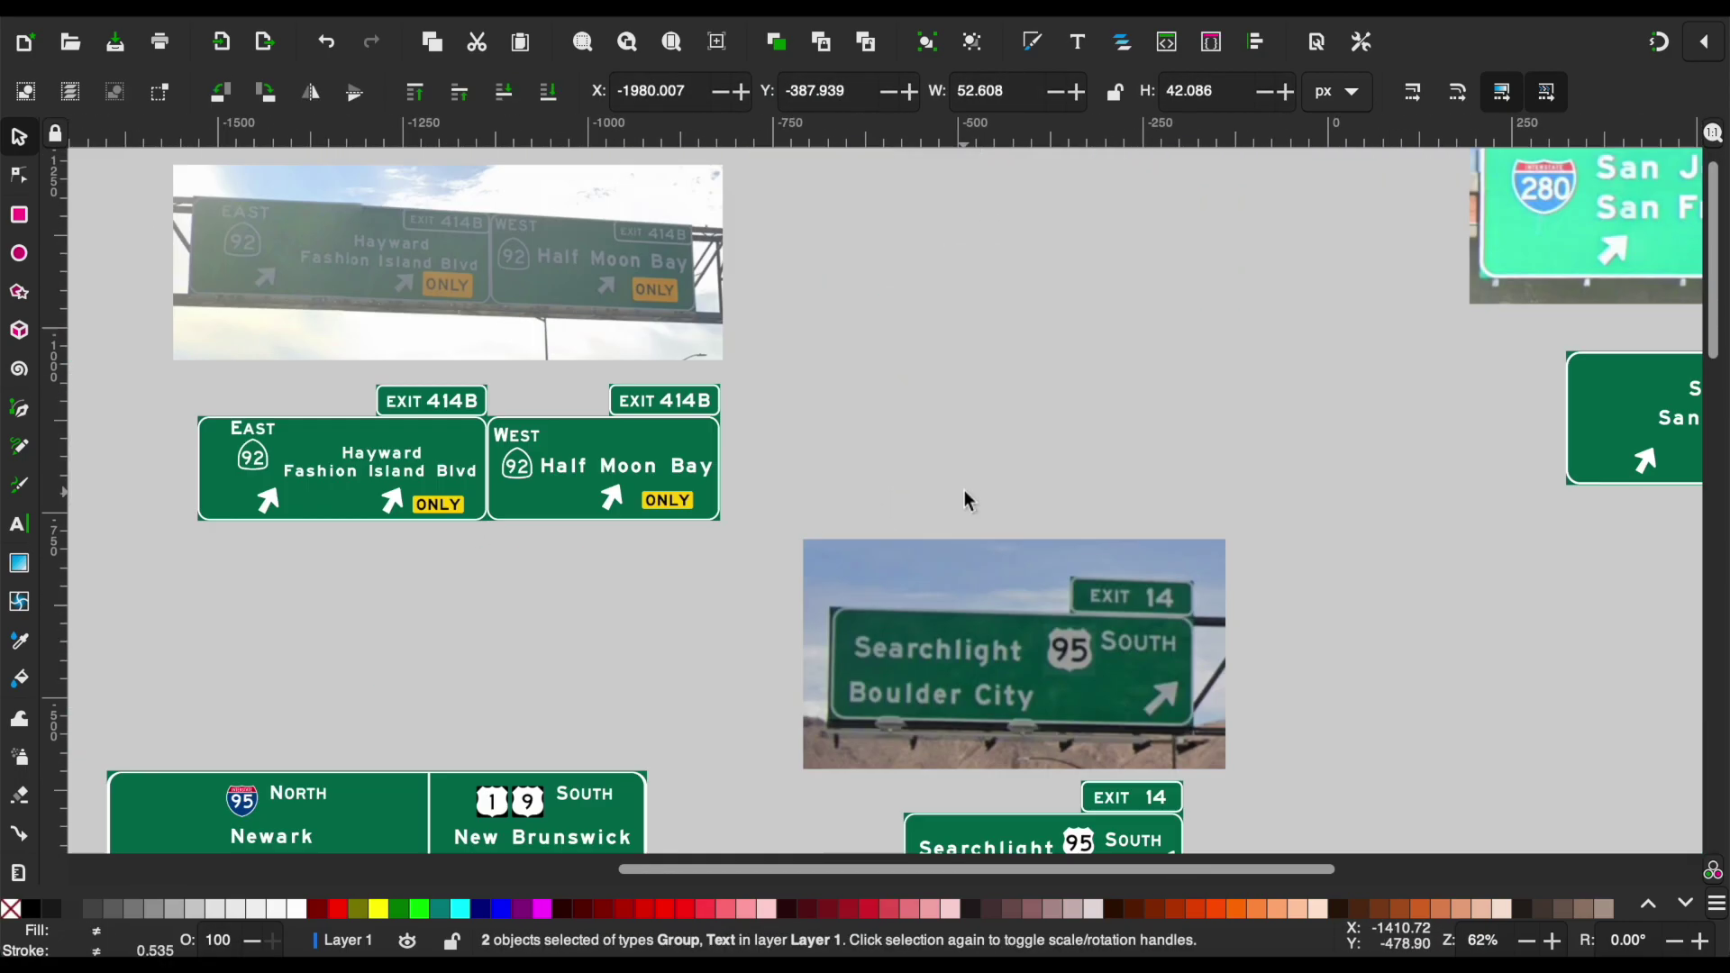
mouse_move(965, 490)
mouse_down()
mouse_move(1044, 581)
mouse_move(1066, 581)
mouse_up()
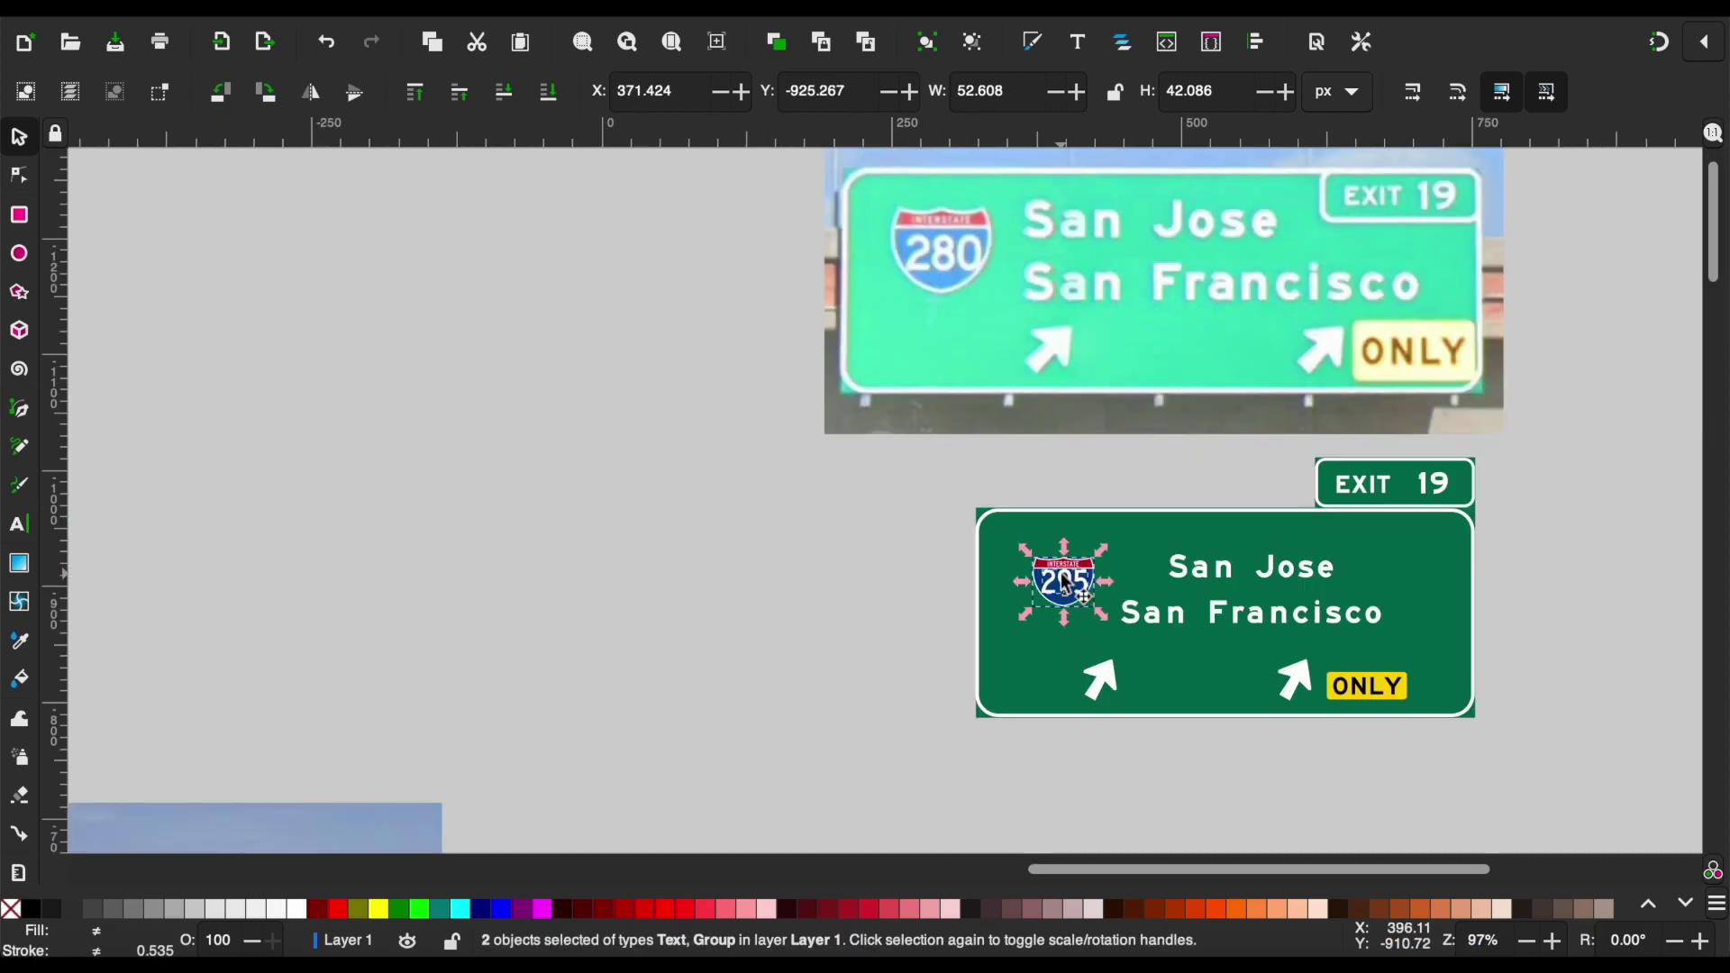
scroll(1064, 581, up, 5)
click(648, 509)
double_click(1041, 543)
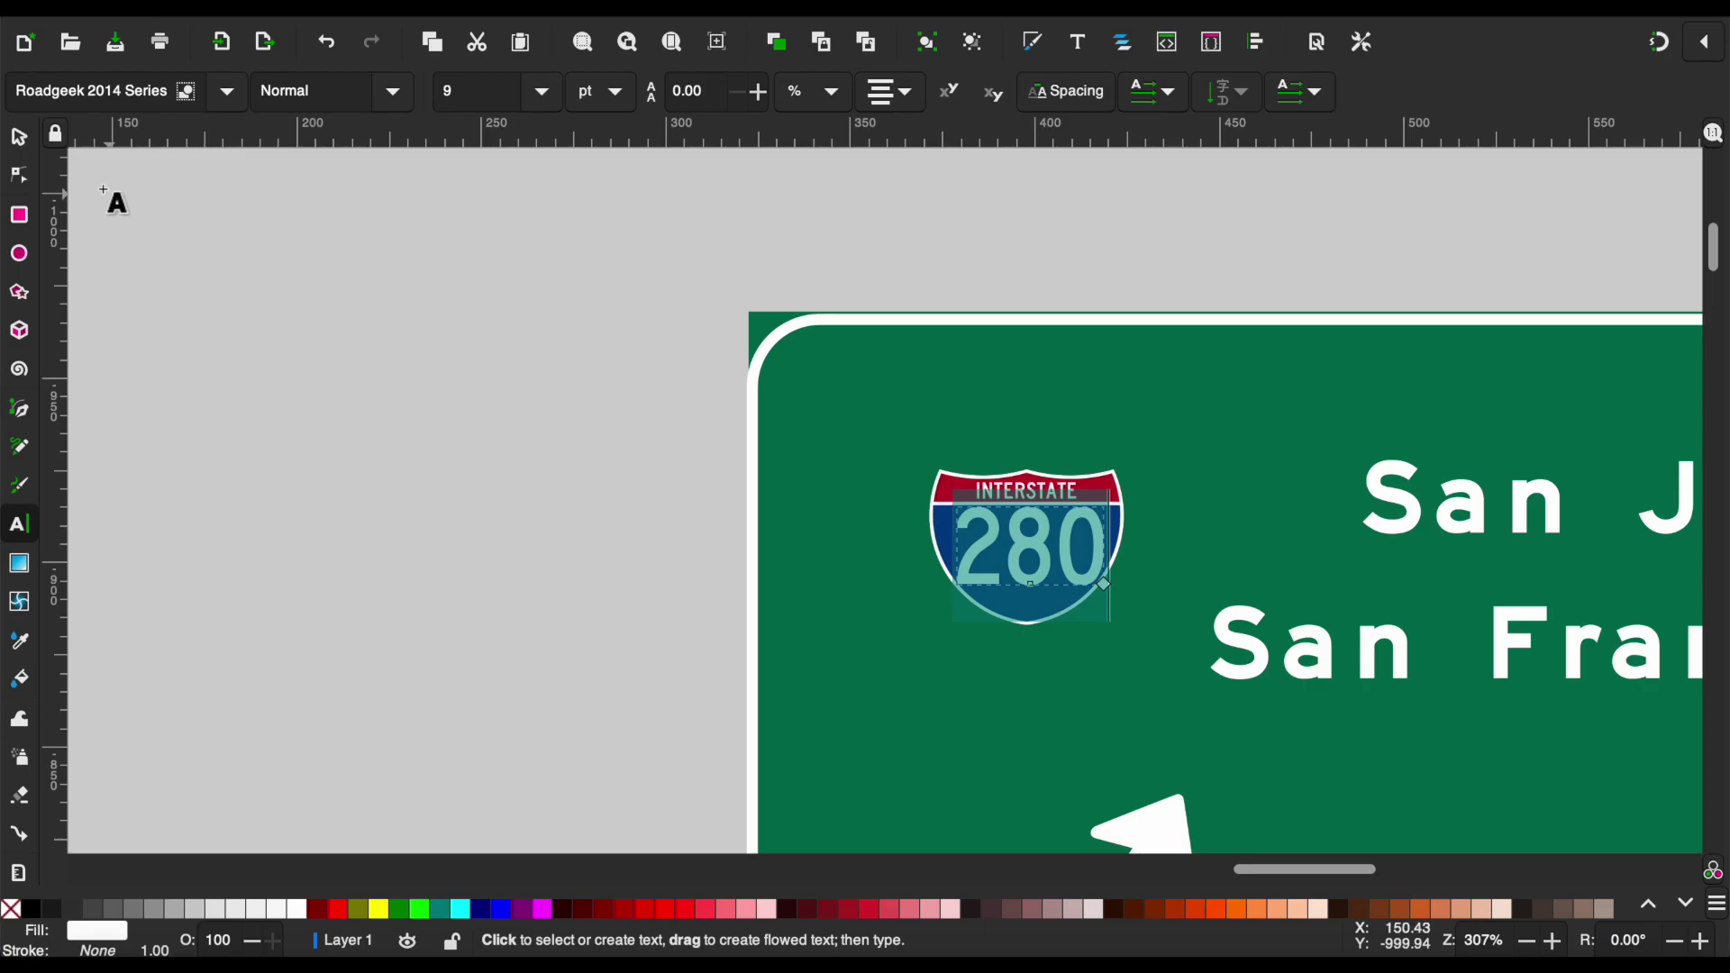
click(19, 136)
click(368, 367)
Shrink the 280 route number and centre it within the shield.
scroll(998, 599, up, 1)
scroll(994, 601, up, 2)
scroll(992, 599, up, 1)
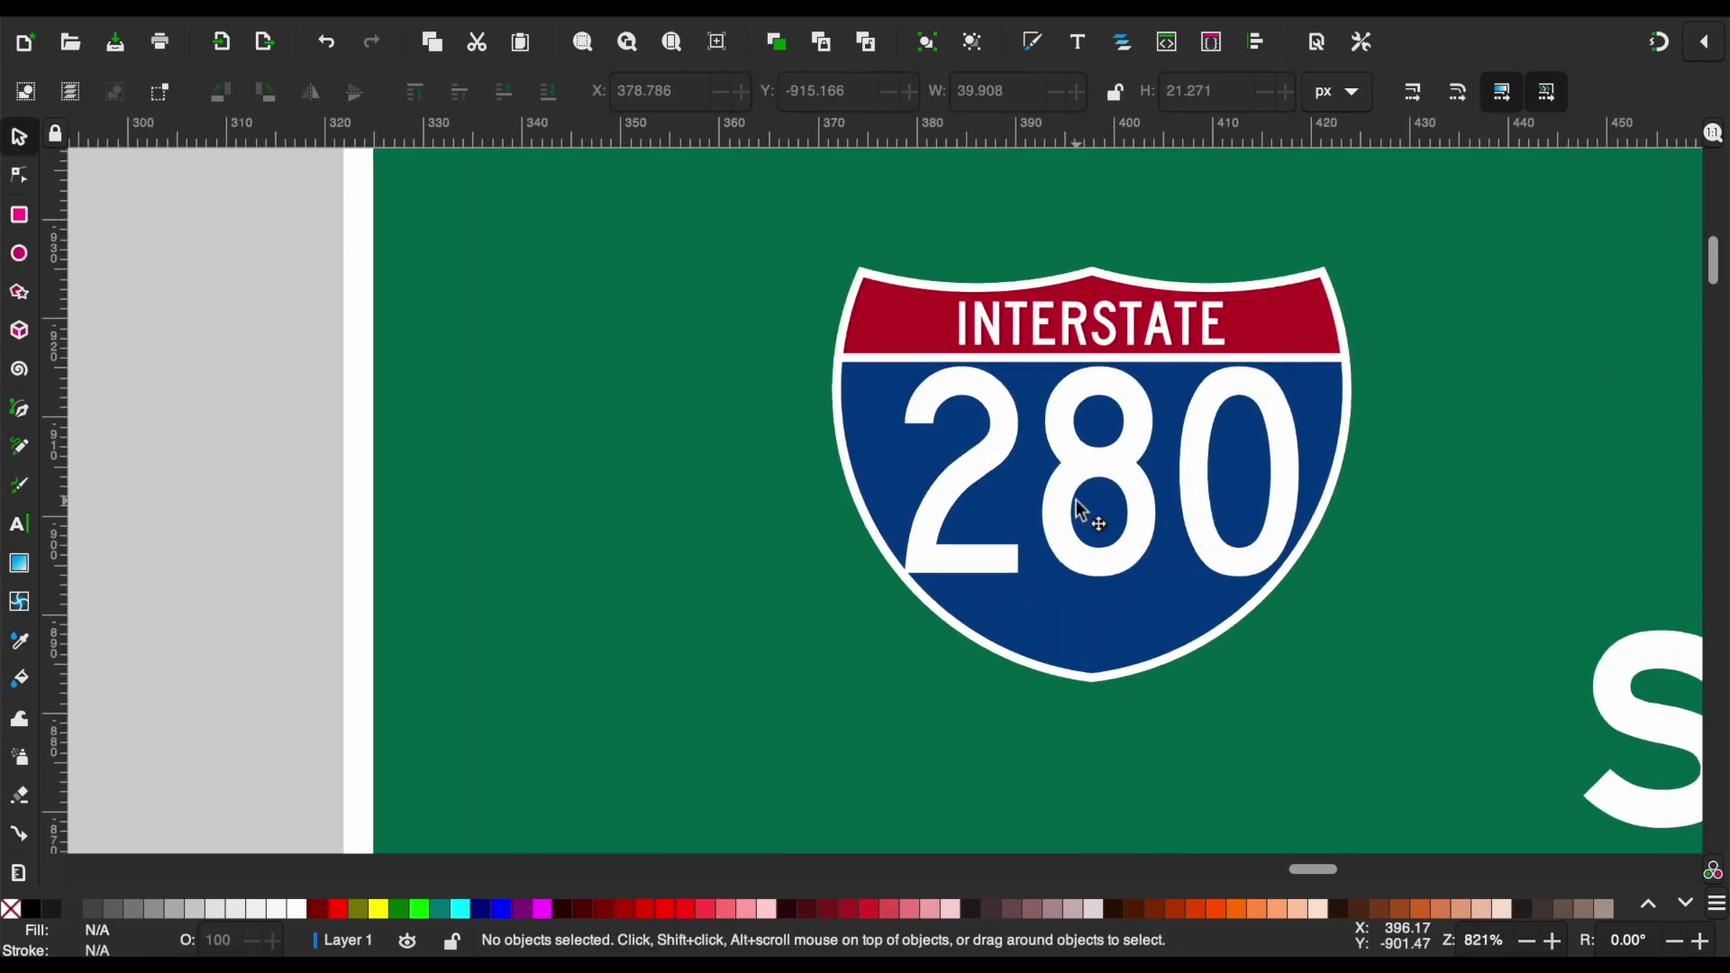
click(1094, 506)
drag(895, 360, 944, 386)
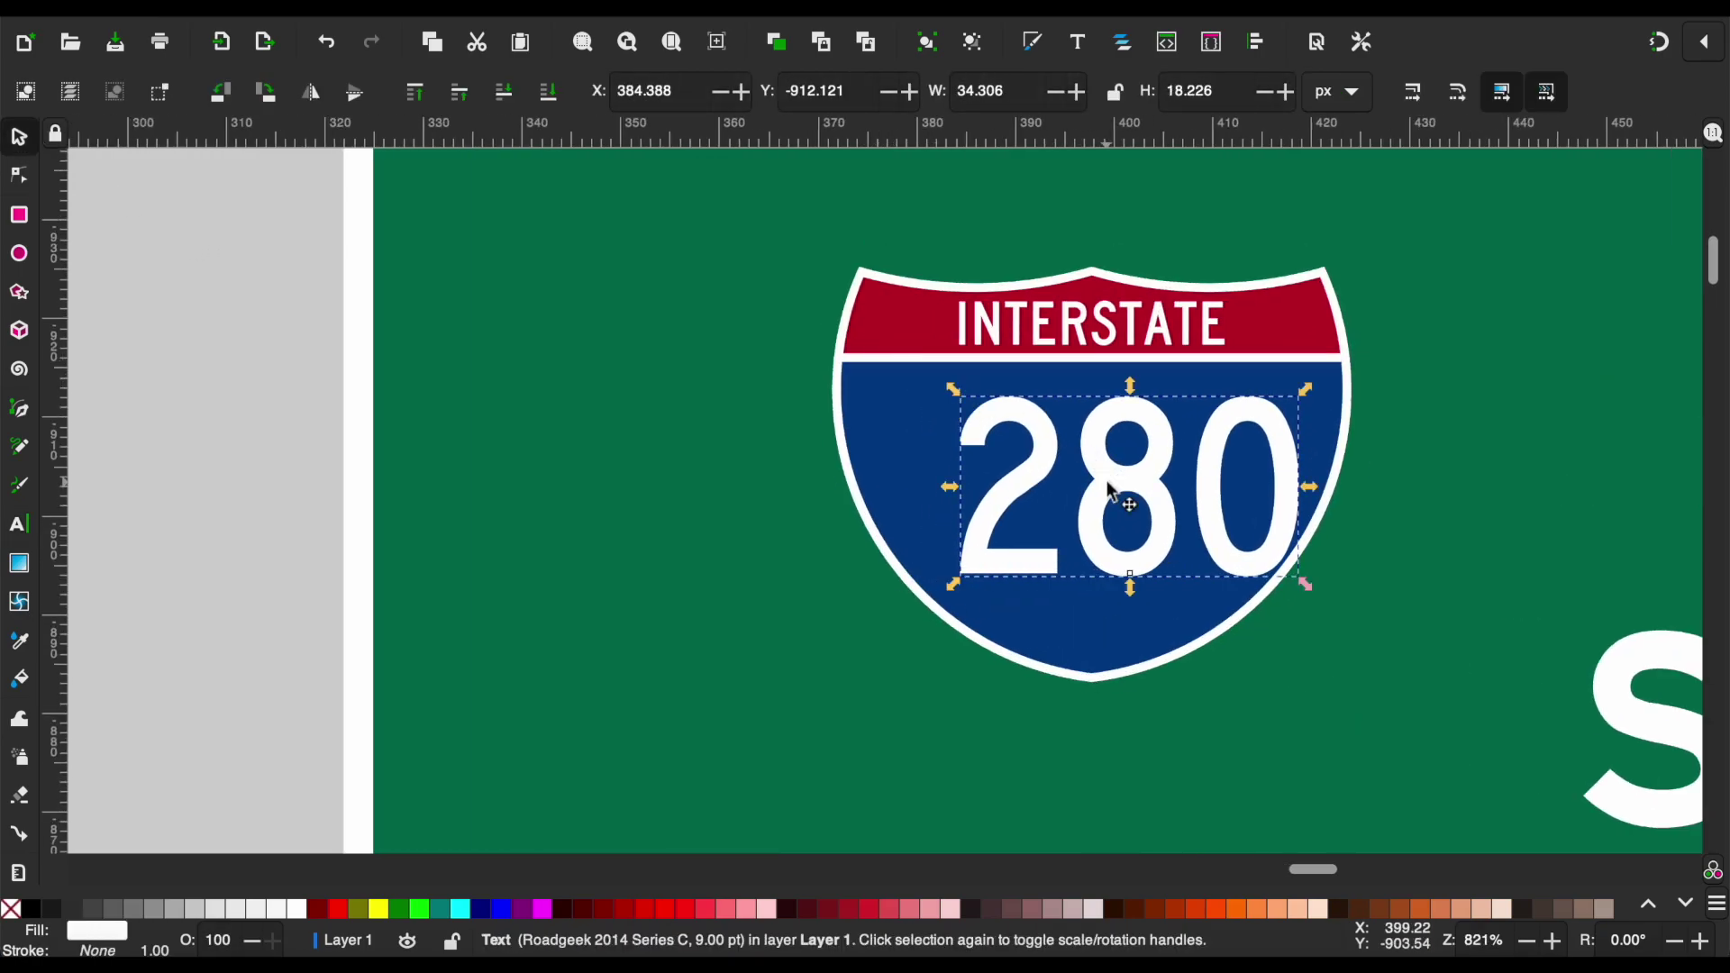
drag(1095, 477, 1076, 470)
click(306, 426)
key(5)
scroll(467, 417, down, 1)
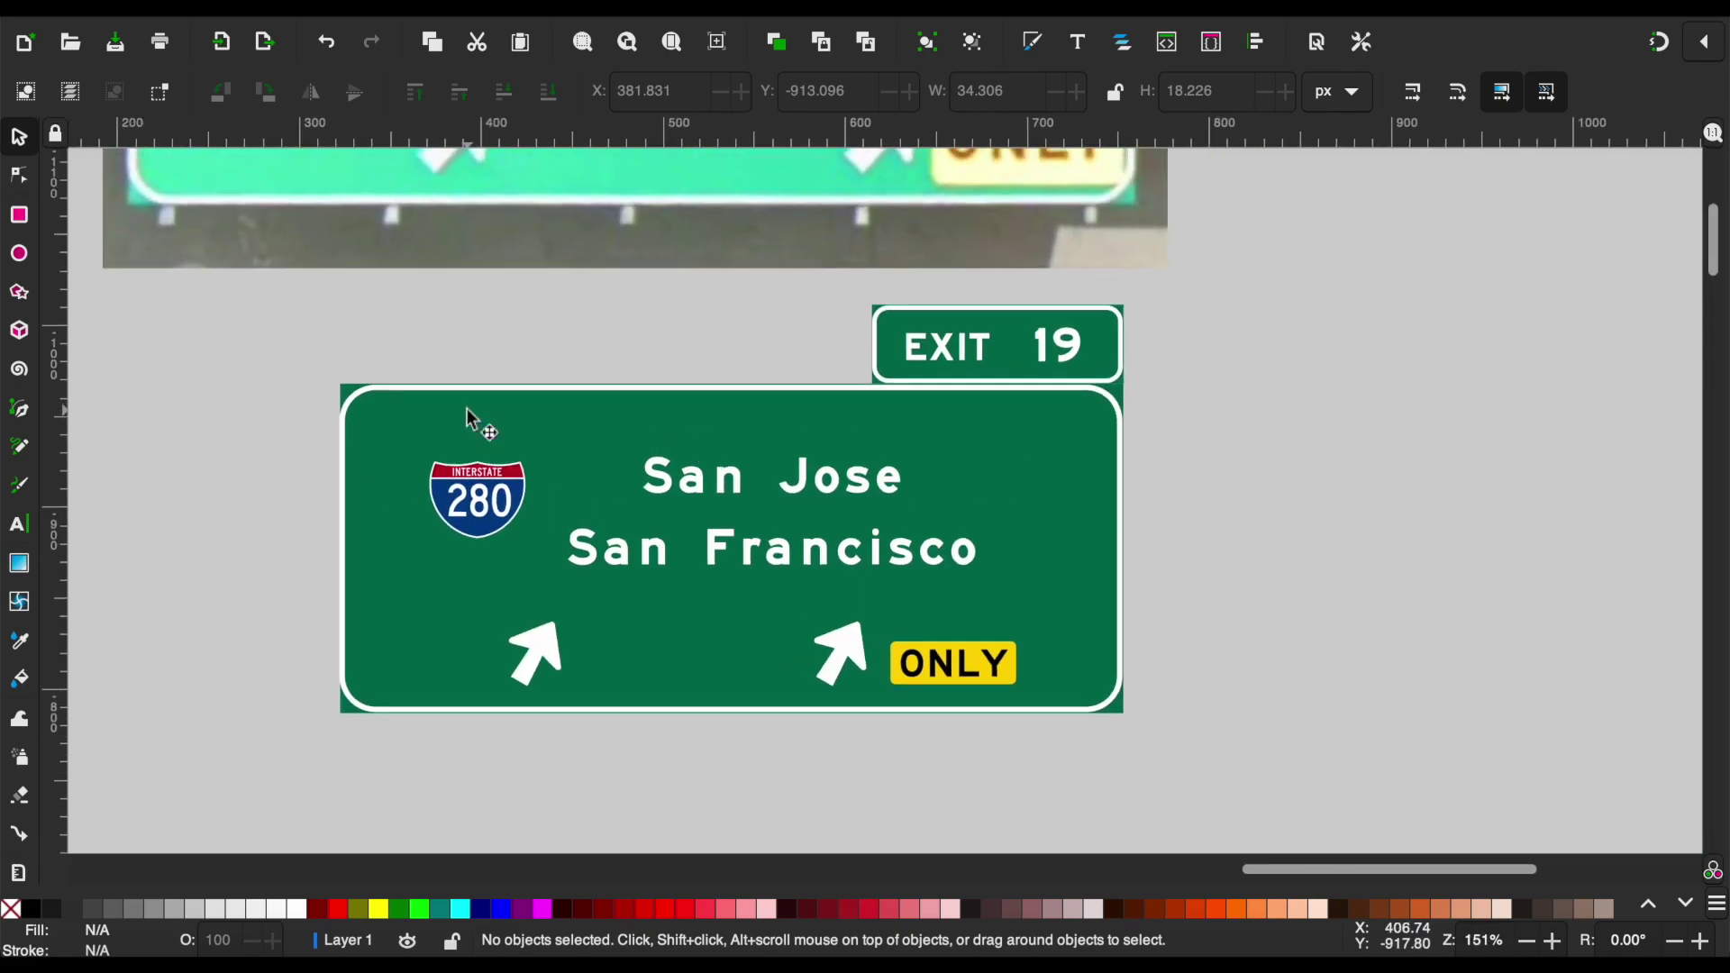
scroll(467, 415, down, 3)
scroll(467, 414, down, 3)
scroll(467, 414, down, 3)
Move the blank green sign template below the 110 Fwy reference photo.
scroll(467, 414, down, 1)
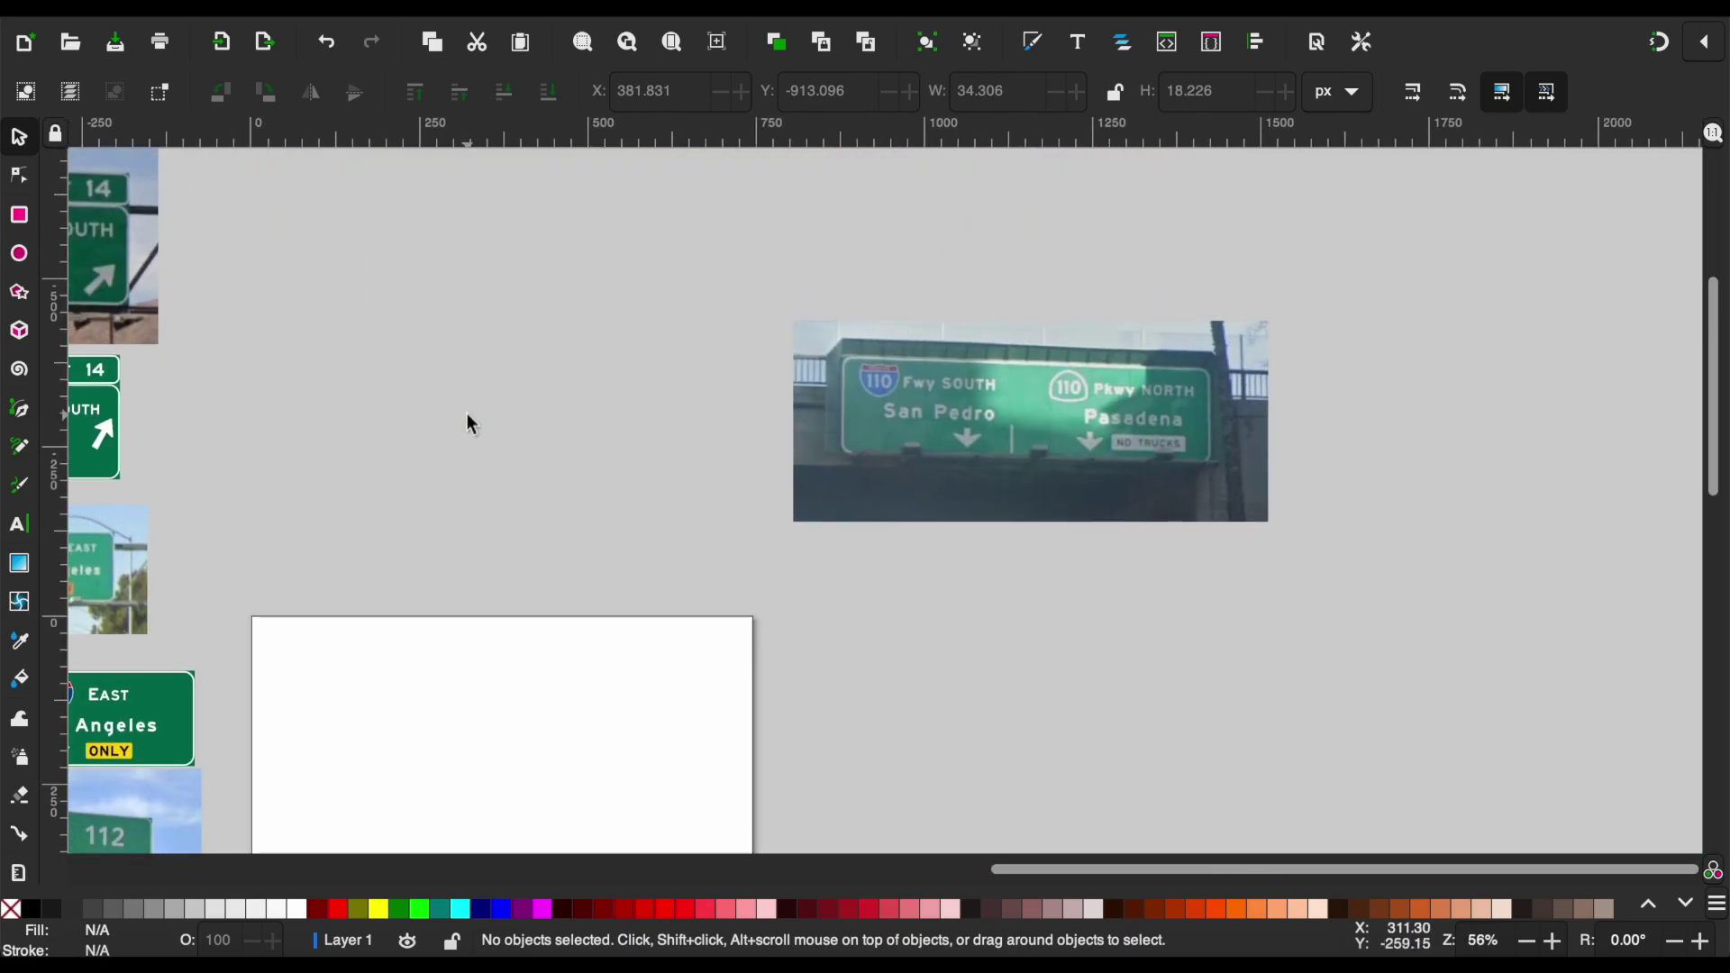
scroll(467, 414, down, 3)
click(703, 298)
scroll(728, 326, left, 10)
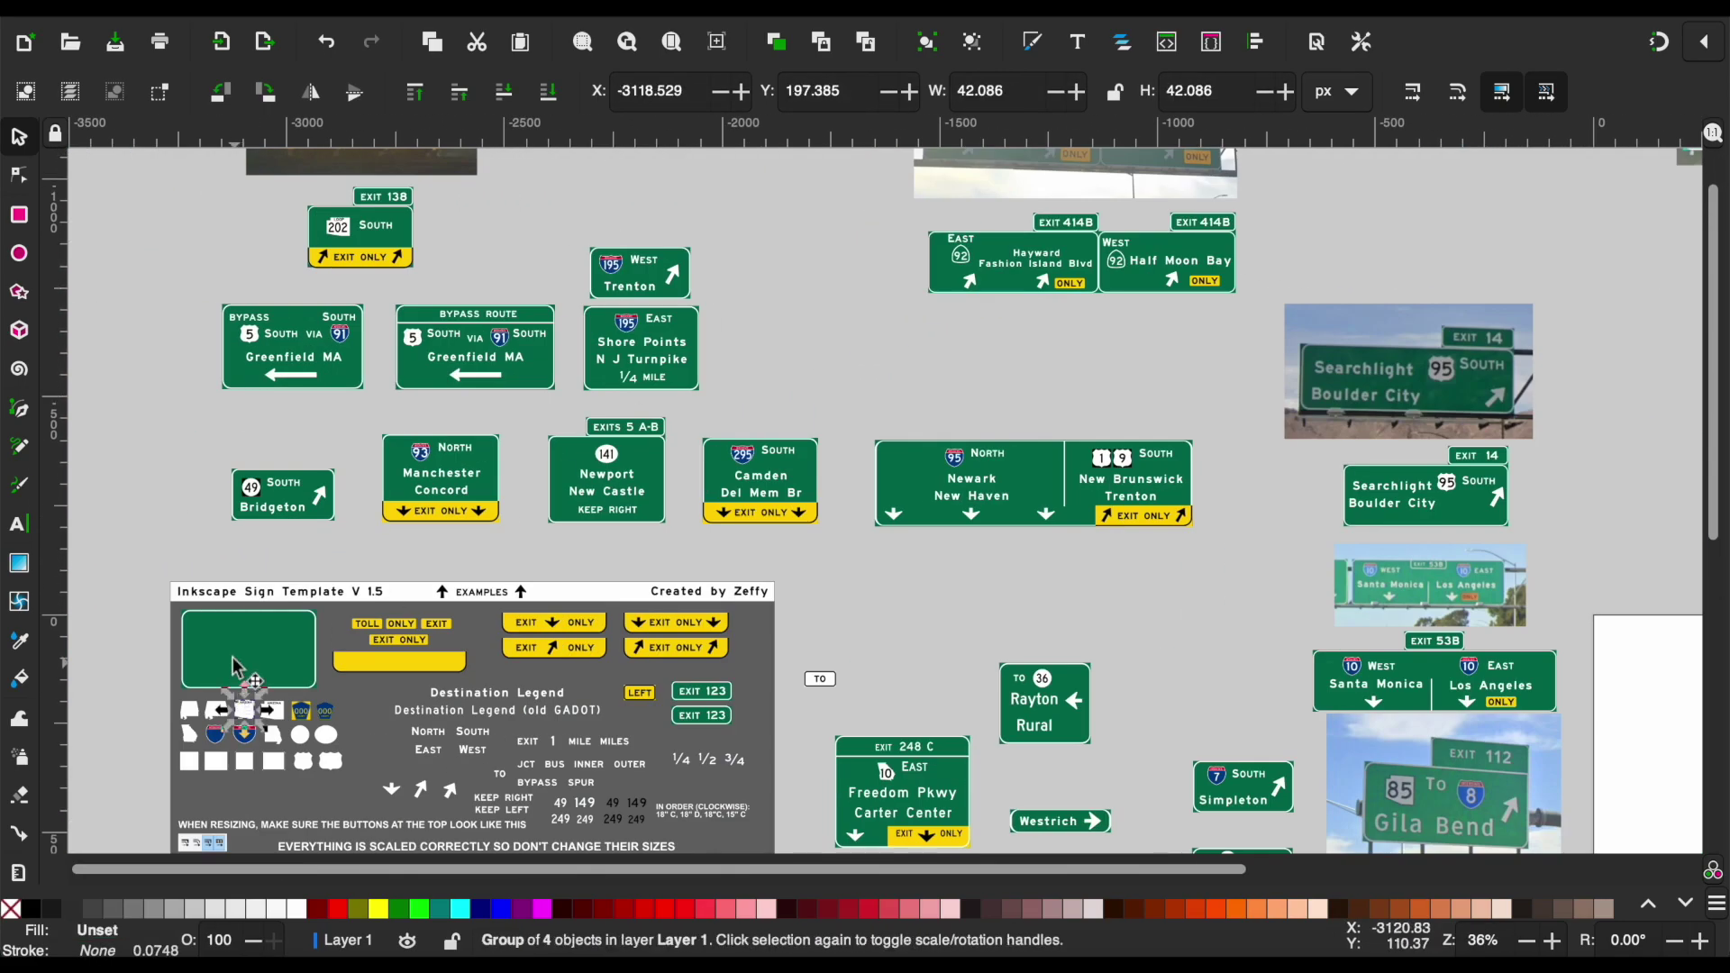
mouse_move(237, 667)
mouse_down()
mouse_move(1260, 703)
mouse_move(1079, 597)
mouse_move(1296, 597)
mouse_up()
scroll(1260, 704, up, 9)
scroll(1079, 596, right, 3)
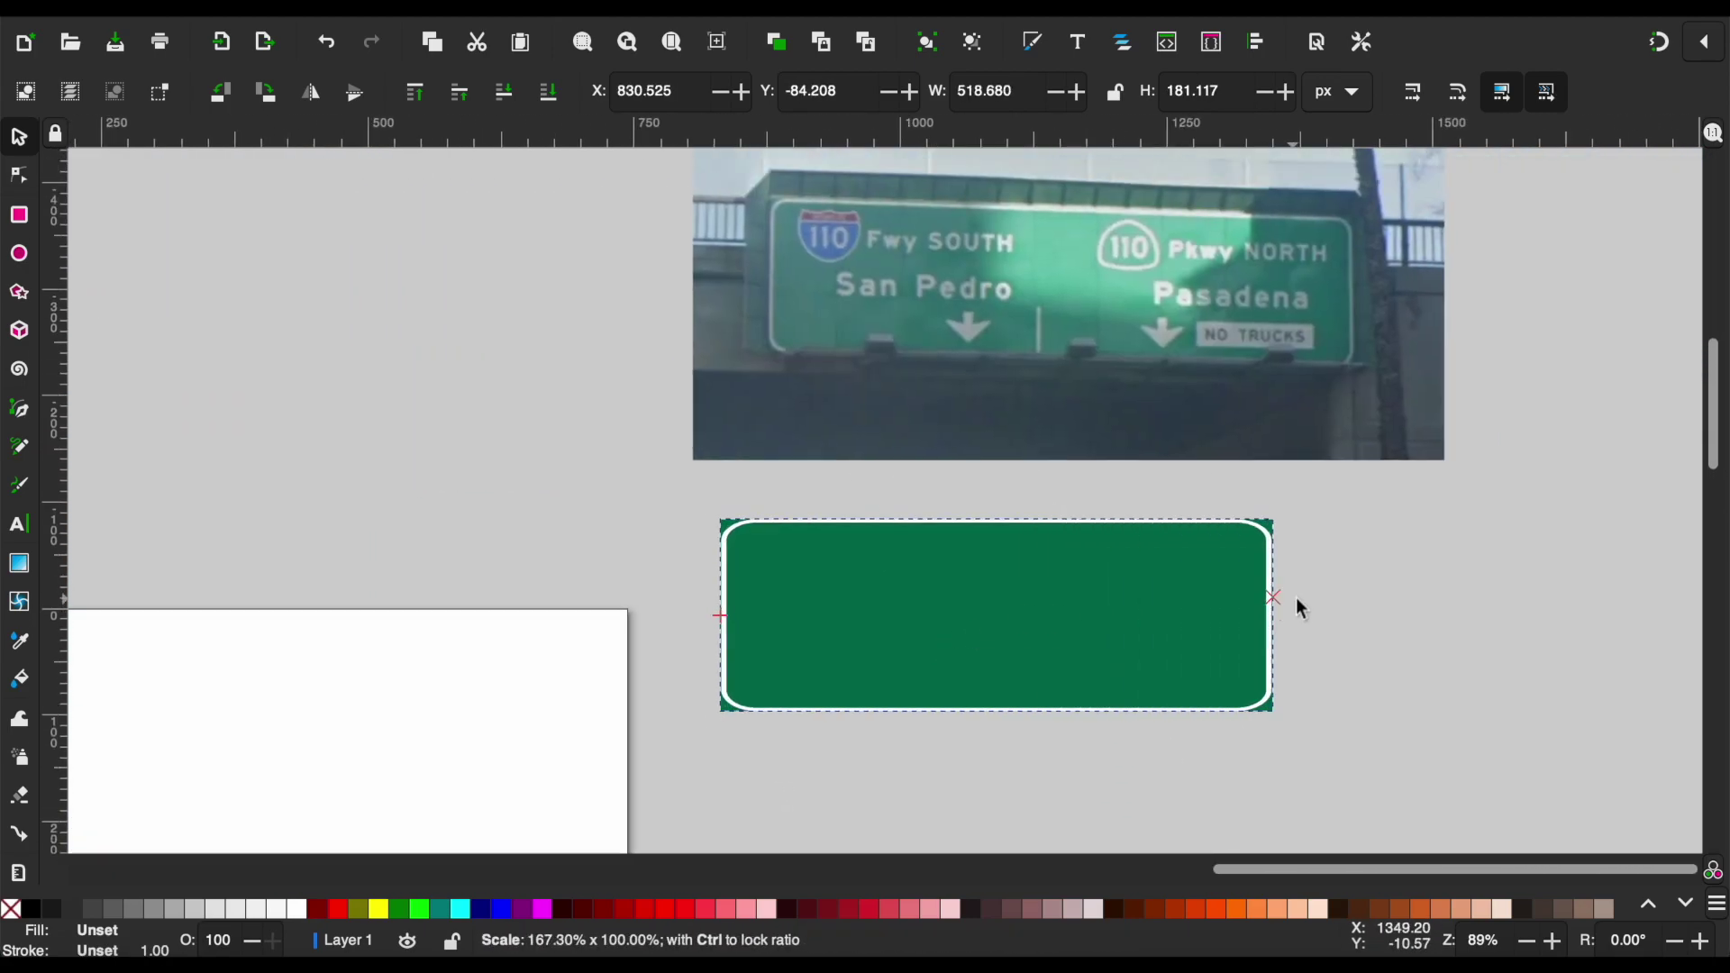
Ungroup the sign and align the green panel's left and right edges with the border.
key(ctrl+shift+g)
click(1321, 659)
scroll(1322, 660, up, 2)
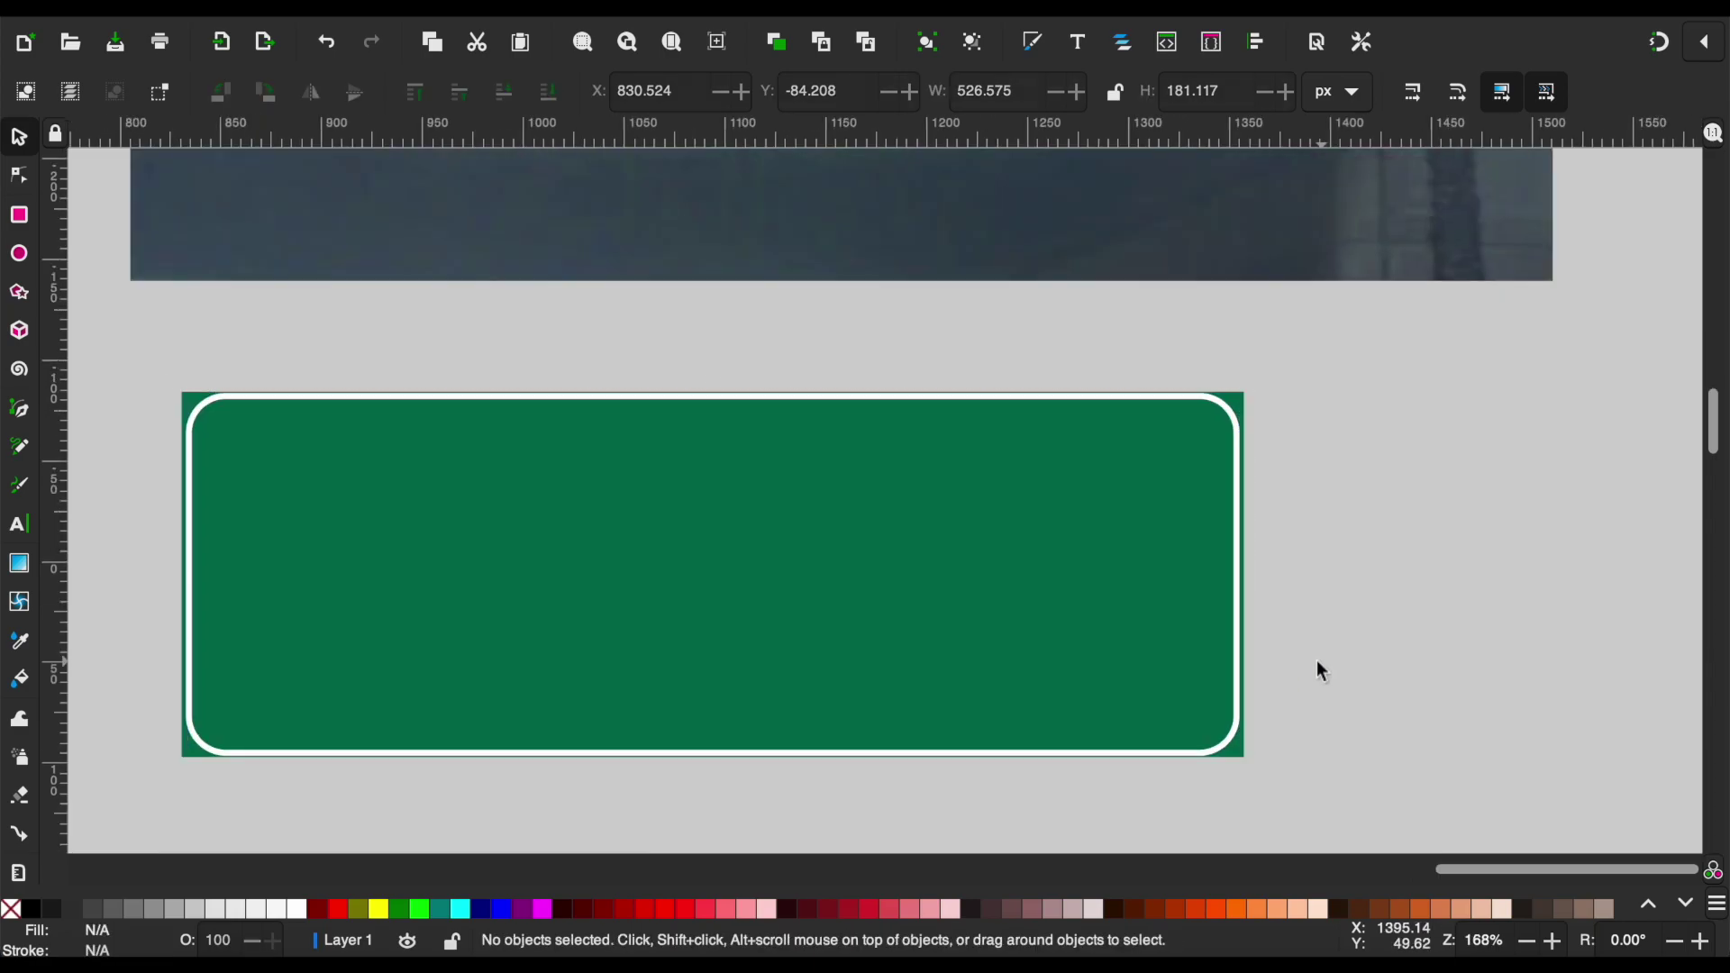
scroll(1262, 622, up, 2)
click(1205, 587)
drag(1271, 584, 1265, 586)
scroll(943, 584, left, 10)
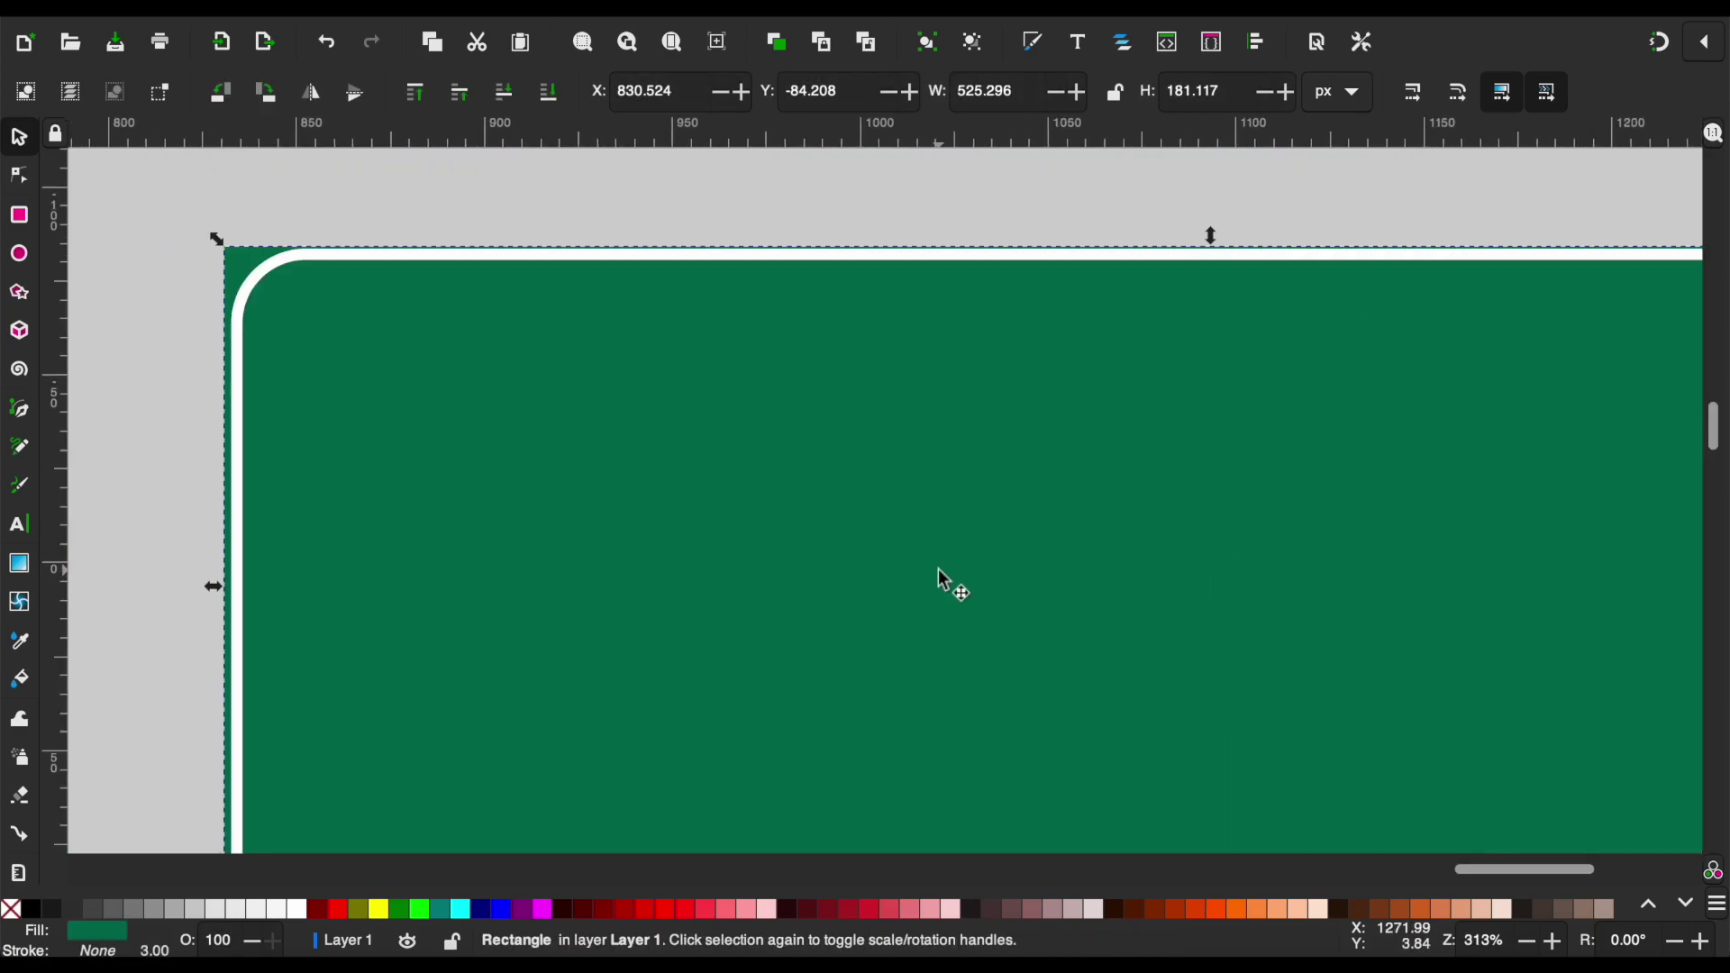
scroll(631, 583, left, 3)
drag(384, 583, 379, 590)
click(352, 554)
Paste a white divider line onto the new sign and shorten it to about a third.
scroll(352, 554, down, 1)
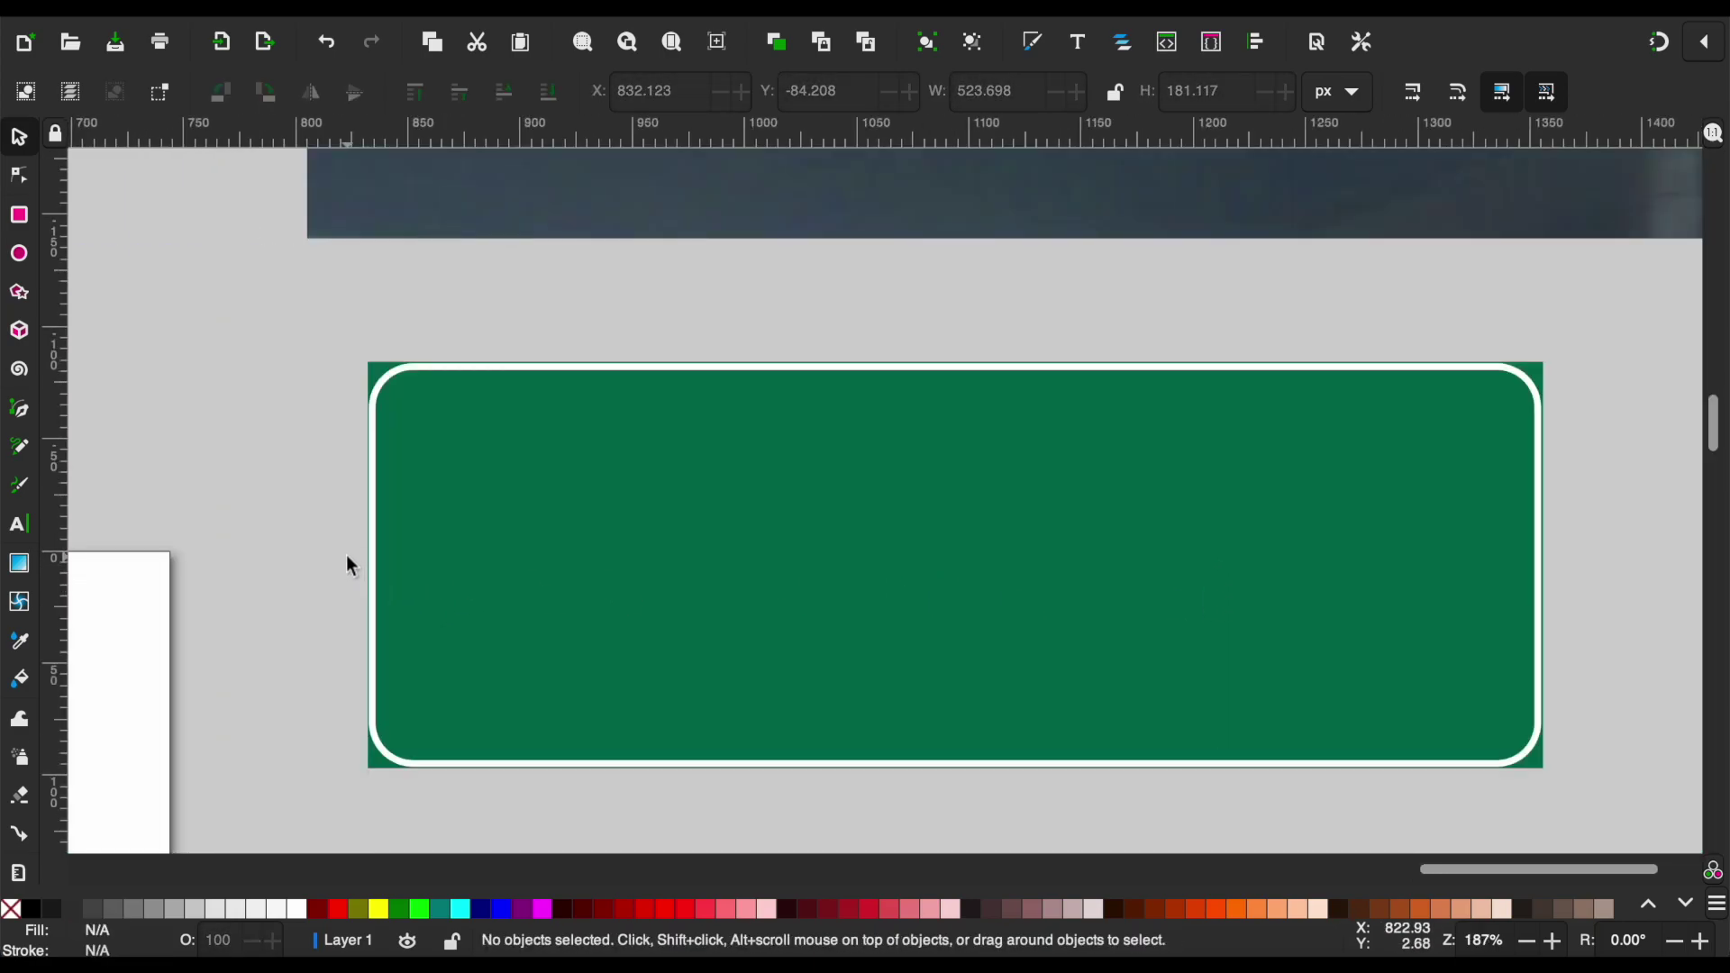
scroll(352, 554, down, 3)
scroll(352, 554, left, 3)
scroll(351, 555, left, 5)
scroll(352, 555, down, 2)
scroll(348, 557, left, 3)
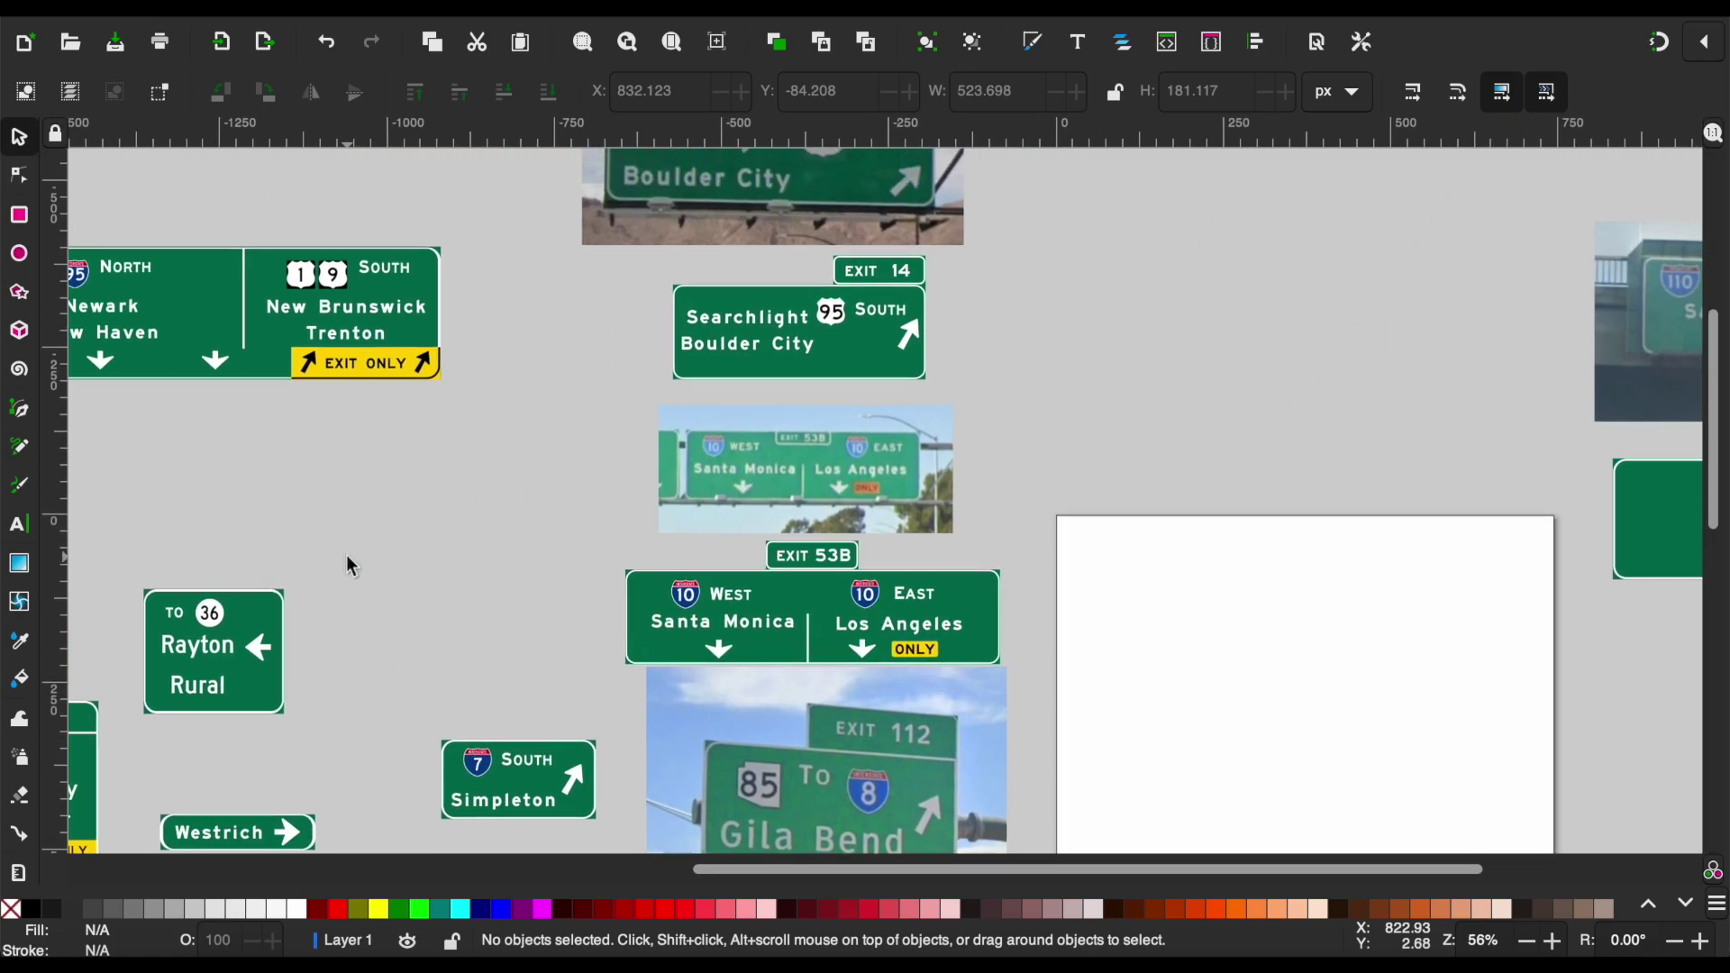
scroll(348, 568, up, 5)
scroll(348, 568, right, 5)
scroll(668, 445, down, 2)
scroll(1041, 266, left, 6)
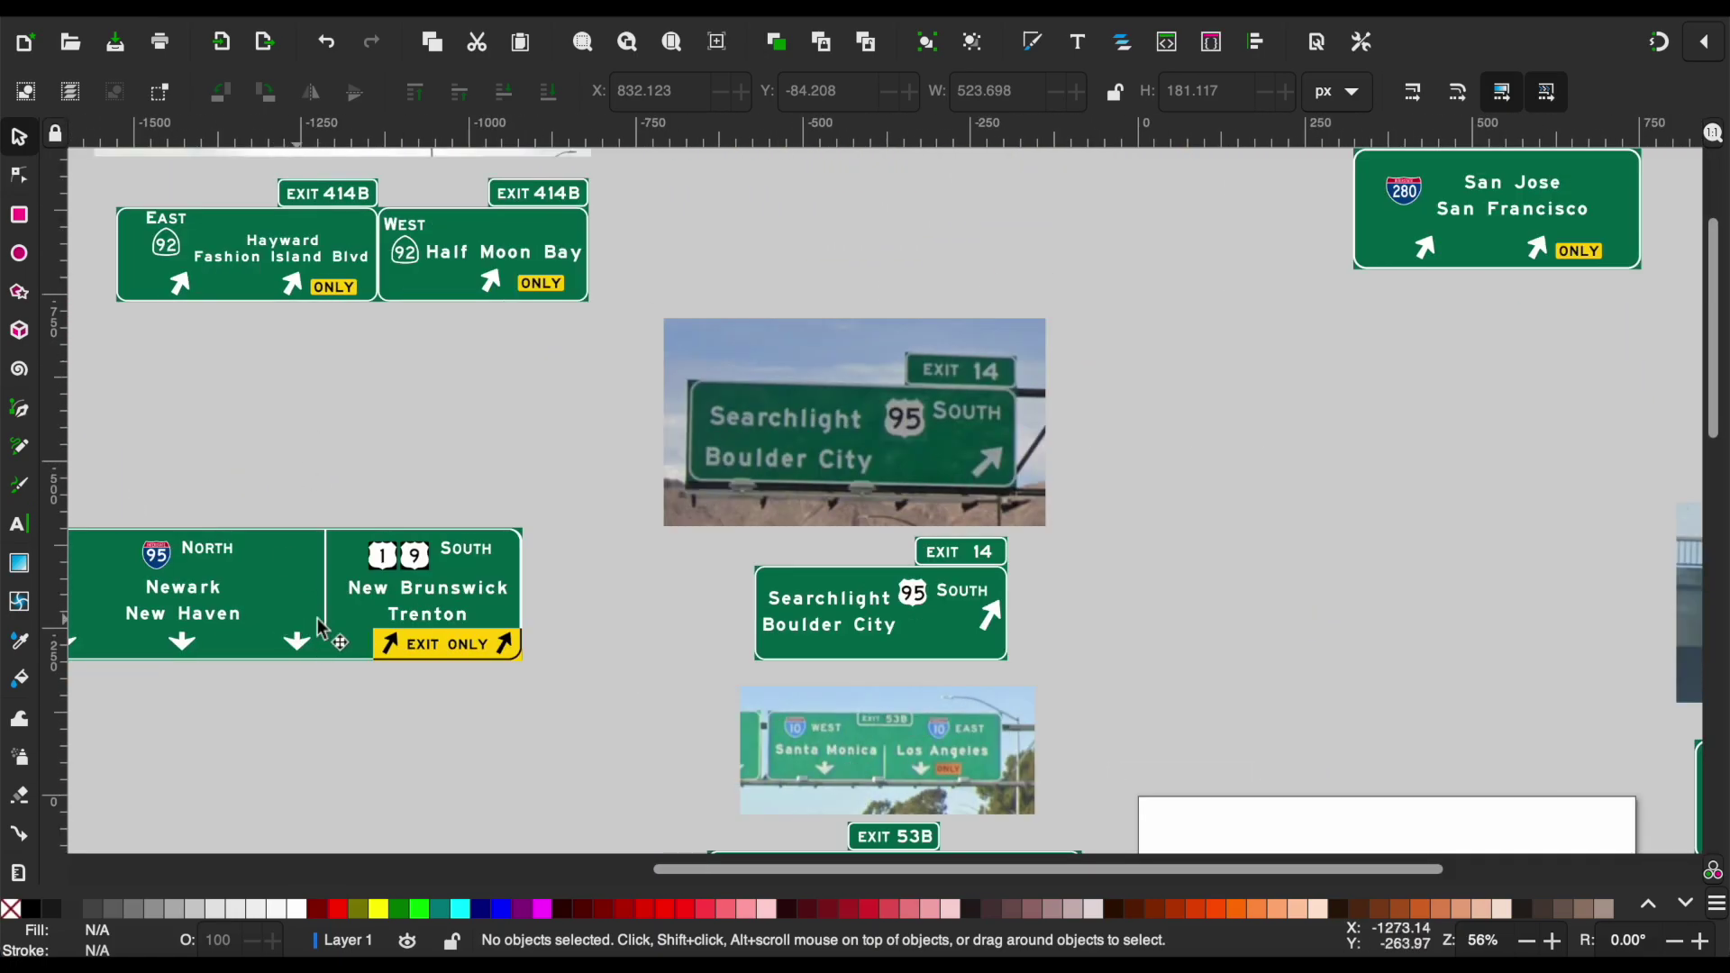
key(ctrl+v)
scroll(591, 598, right, 3)
scroll(891, 620, up, 2)
key(ctrl+v)
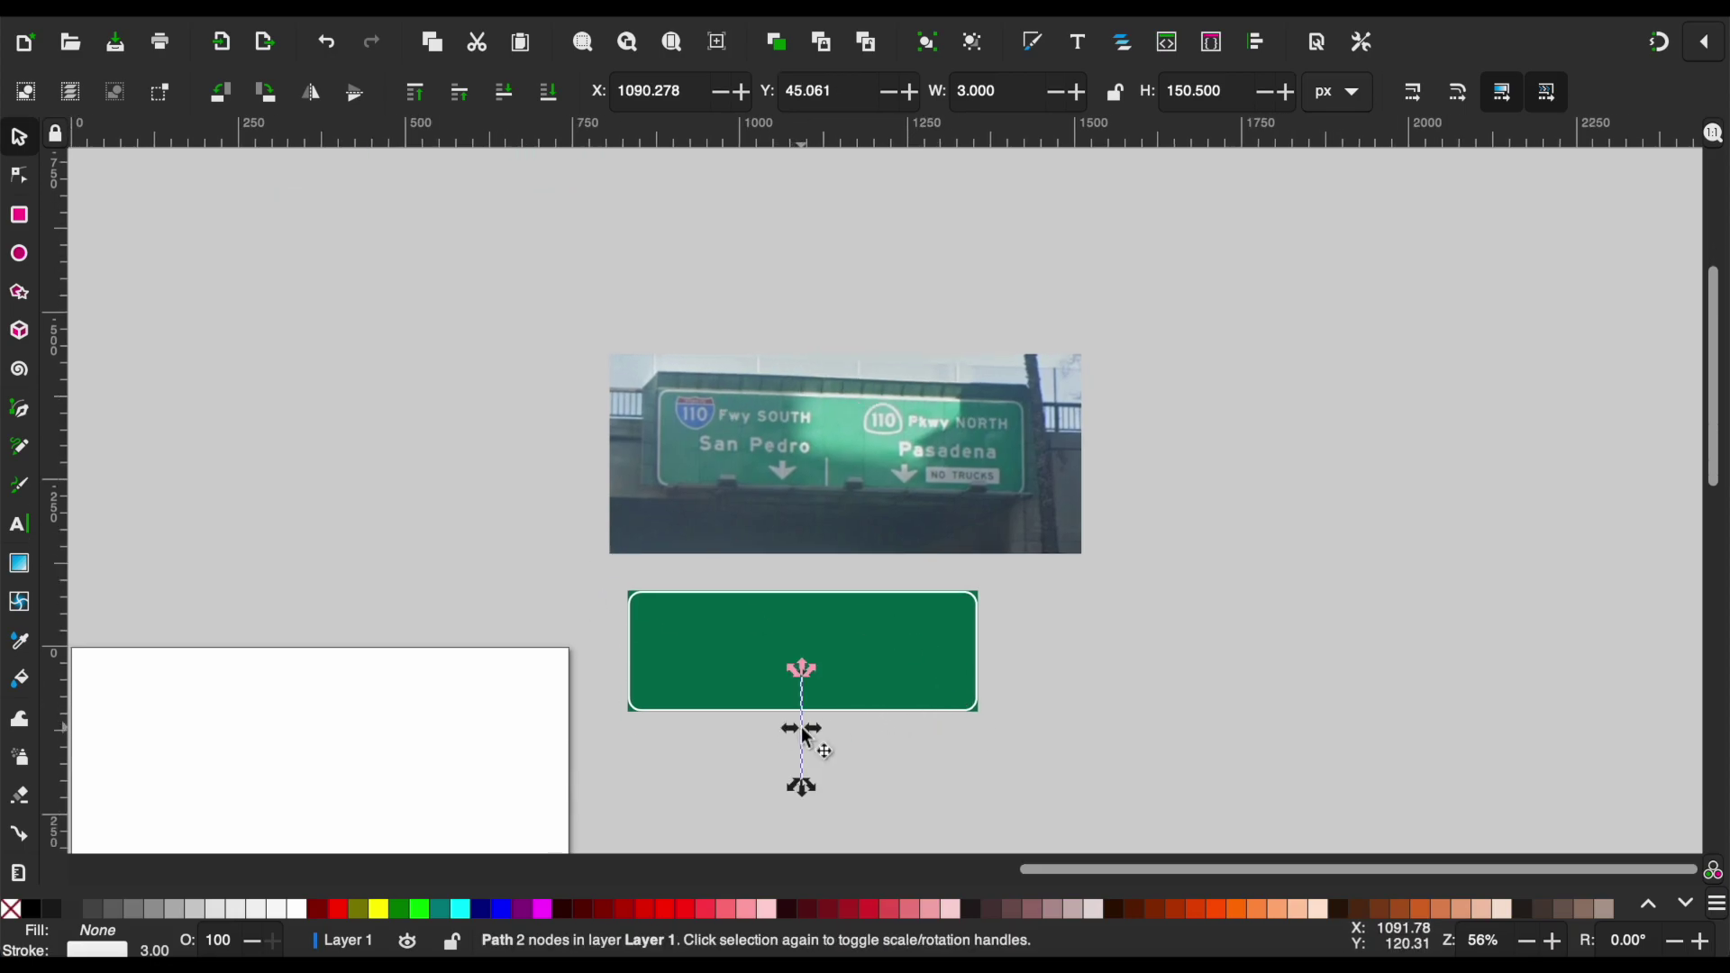
drag(800, 824, 802, 719)
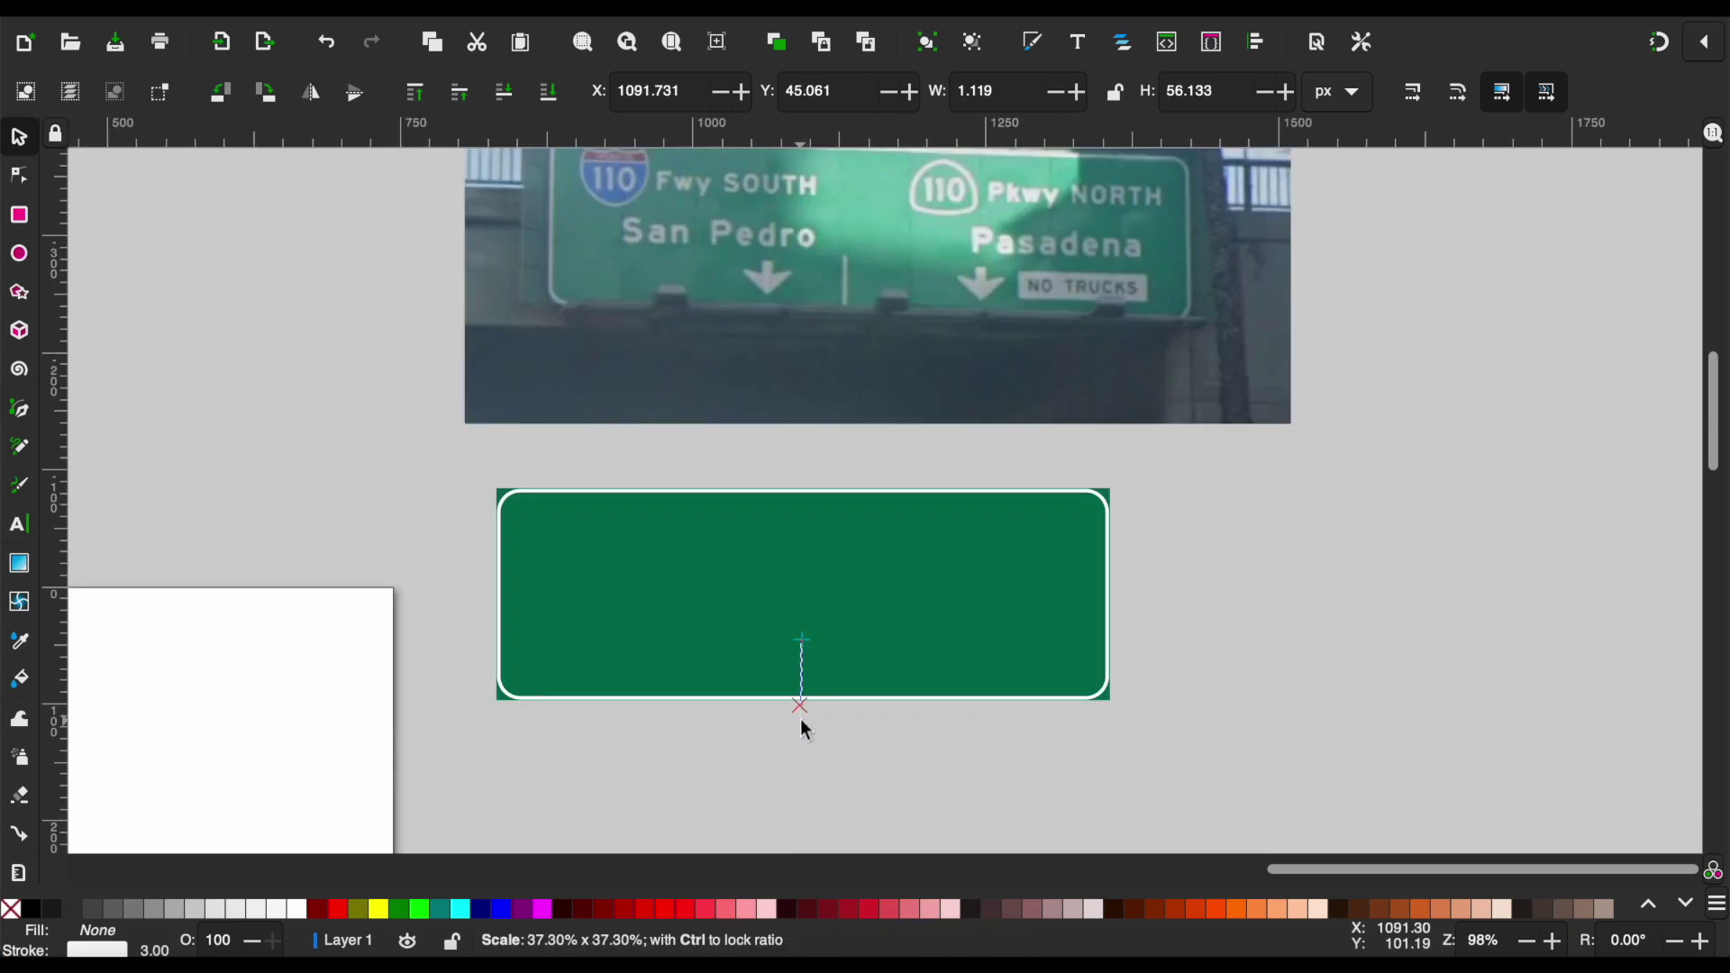
key(Escape)
Raise the white divider slightly at the sign's bottom centre.
ctrl+scroll(820, 712, up, 3)
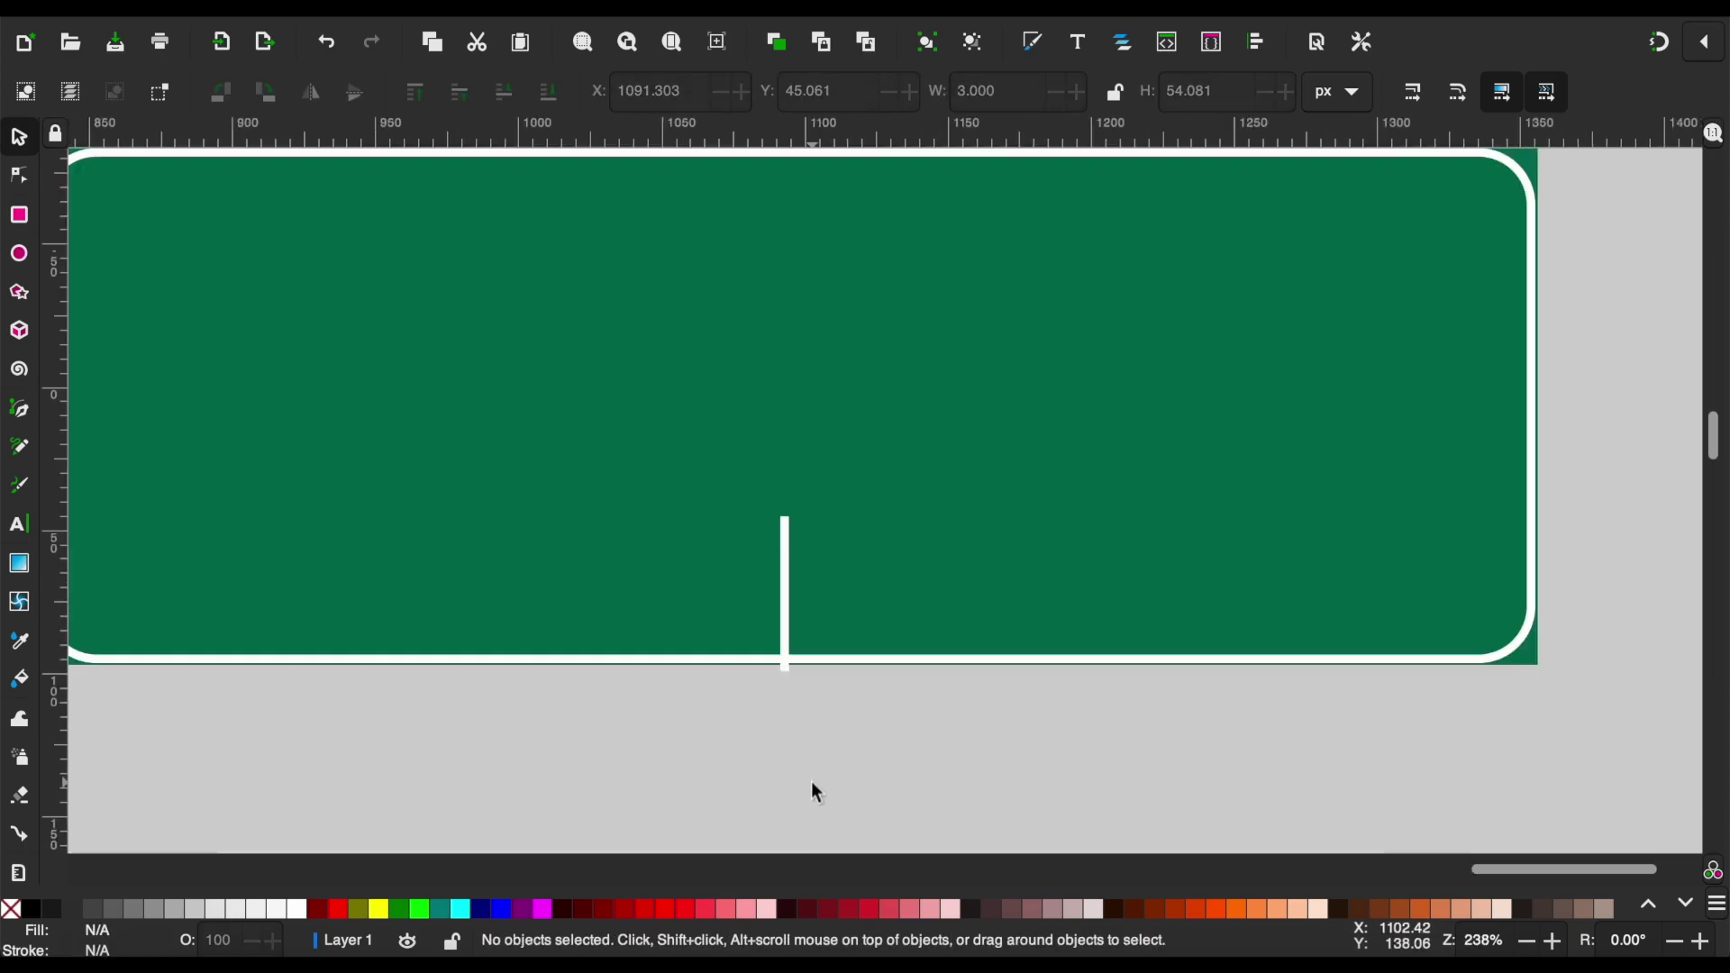
ctrl+scroll(793, 685, up, 1)
drag(782, 649, 778, 603)
key(Escape)
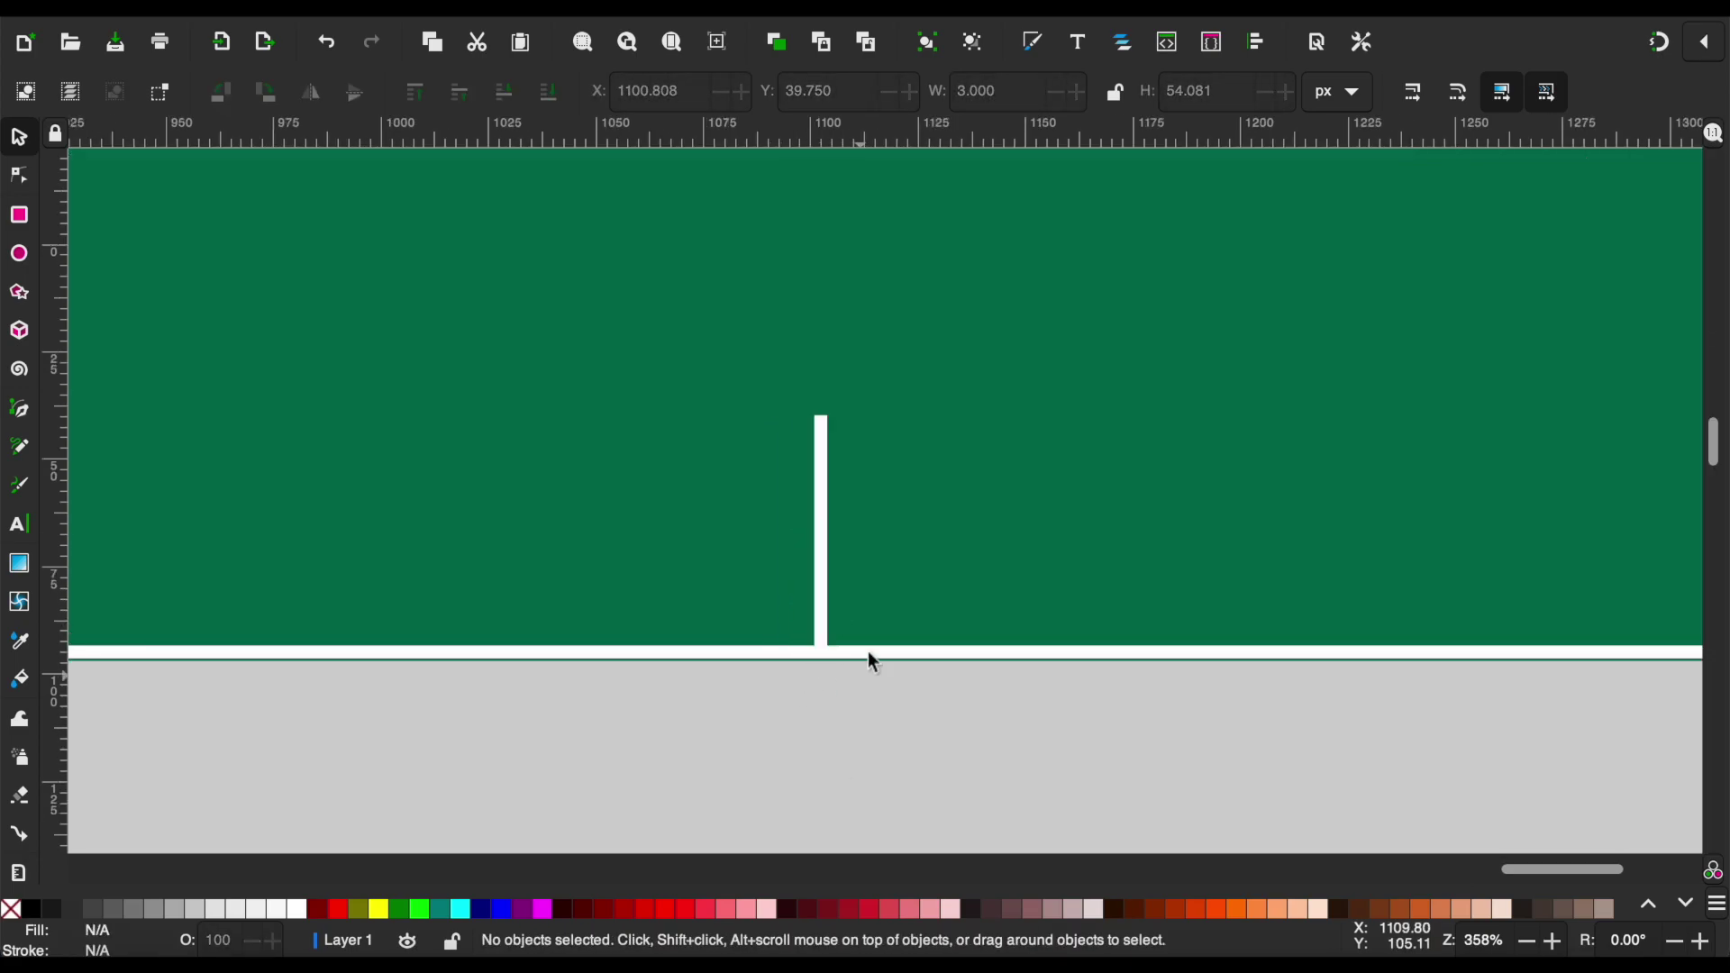
ctrl+scroll(871, 647, down, 2)
ctrl+scroll(871, 647, down, 5)
Copy the yellow EXIT ONLY plate from the template into the new sign's corner.
scroll(873, 656, down, 1)
scroll(872, 656, left, 4)
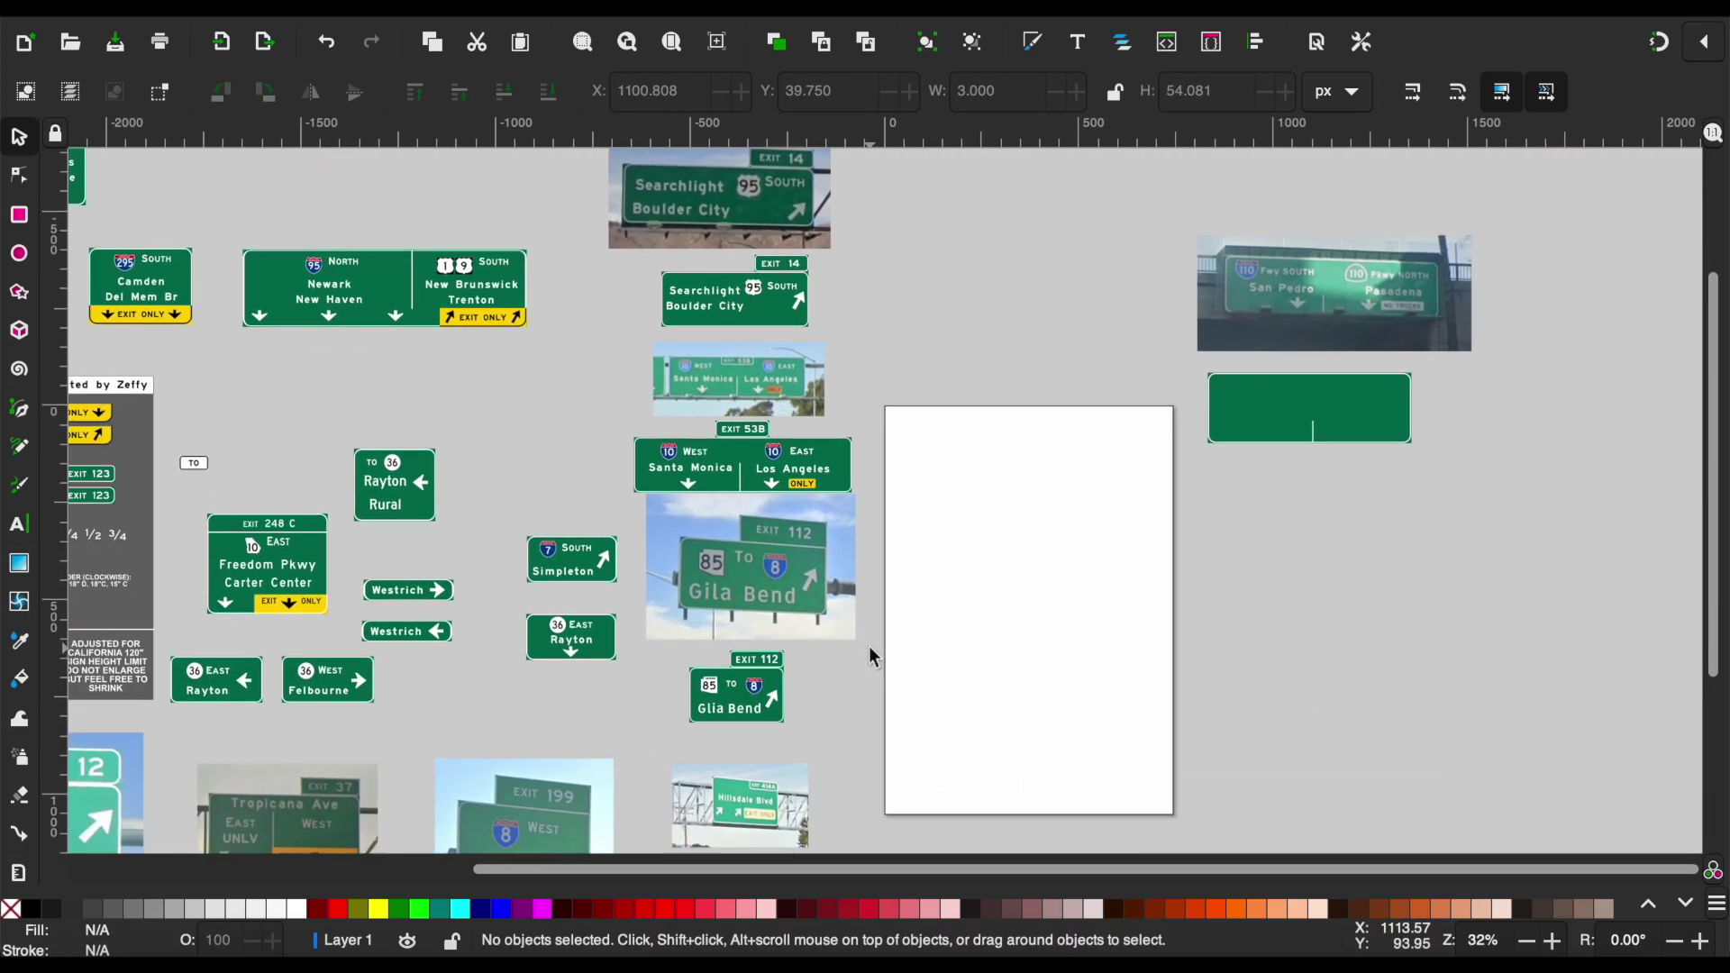
scroll(872, 656, left, 4)
key(ctrl+c)
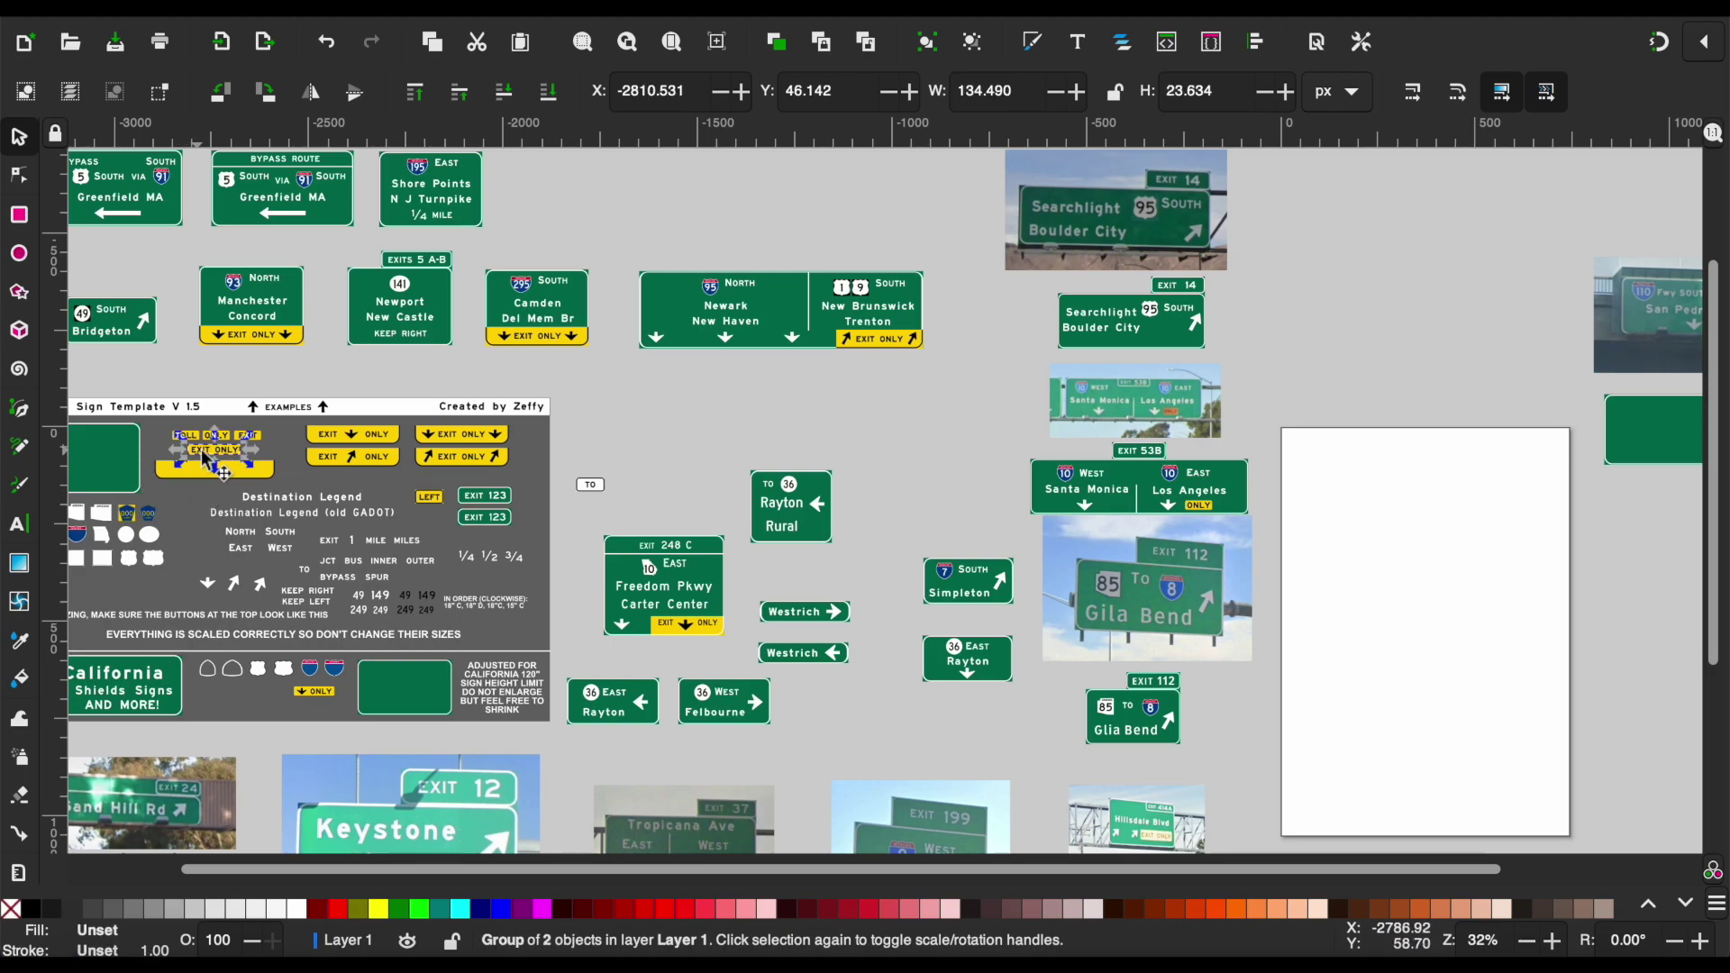
scroll(853, 490, right, 14)
scroll(638, 532, left, 2)
ctrl+scroll(638, 533, up, 2)
key(ctrl+v)
ctrl+scroll(642, 561, up, 4)
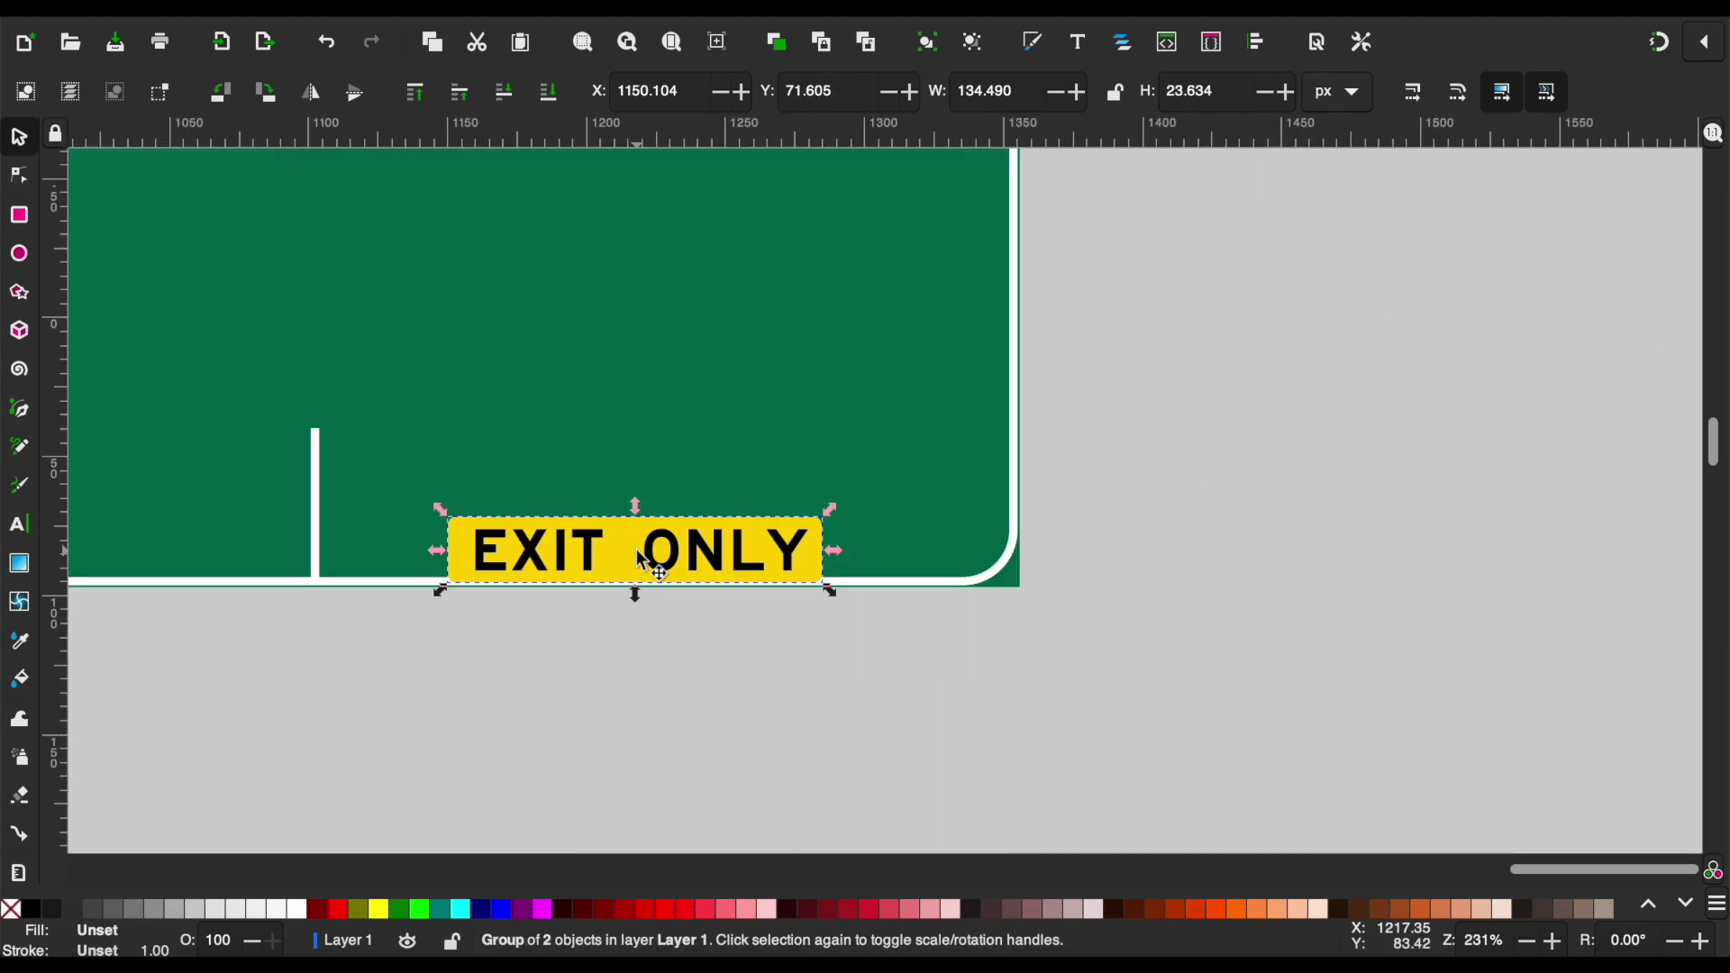
drag(680, 548, 827, 506)
Change the plate wording to NO TRUCKS and nudge it slightly left.
key(Escape)
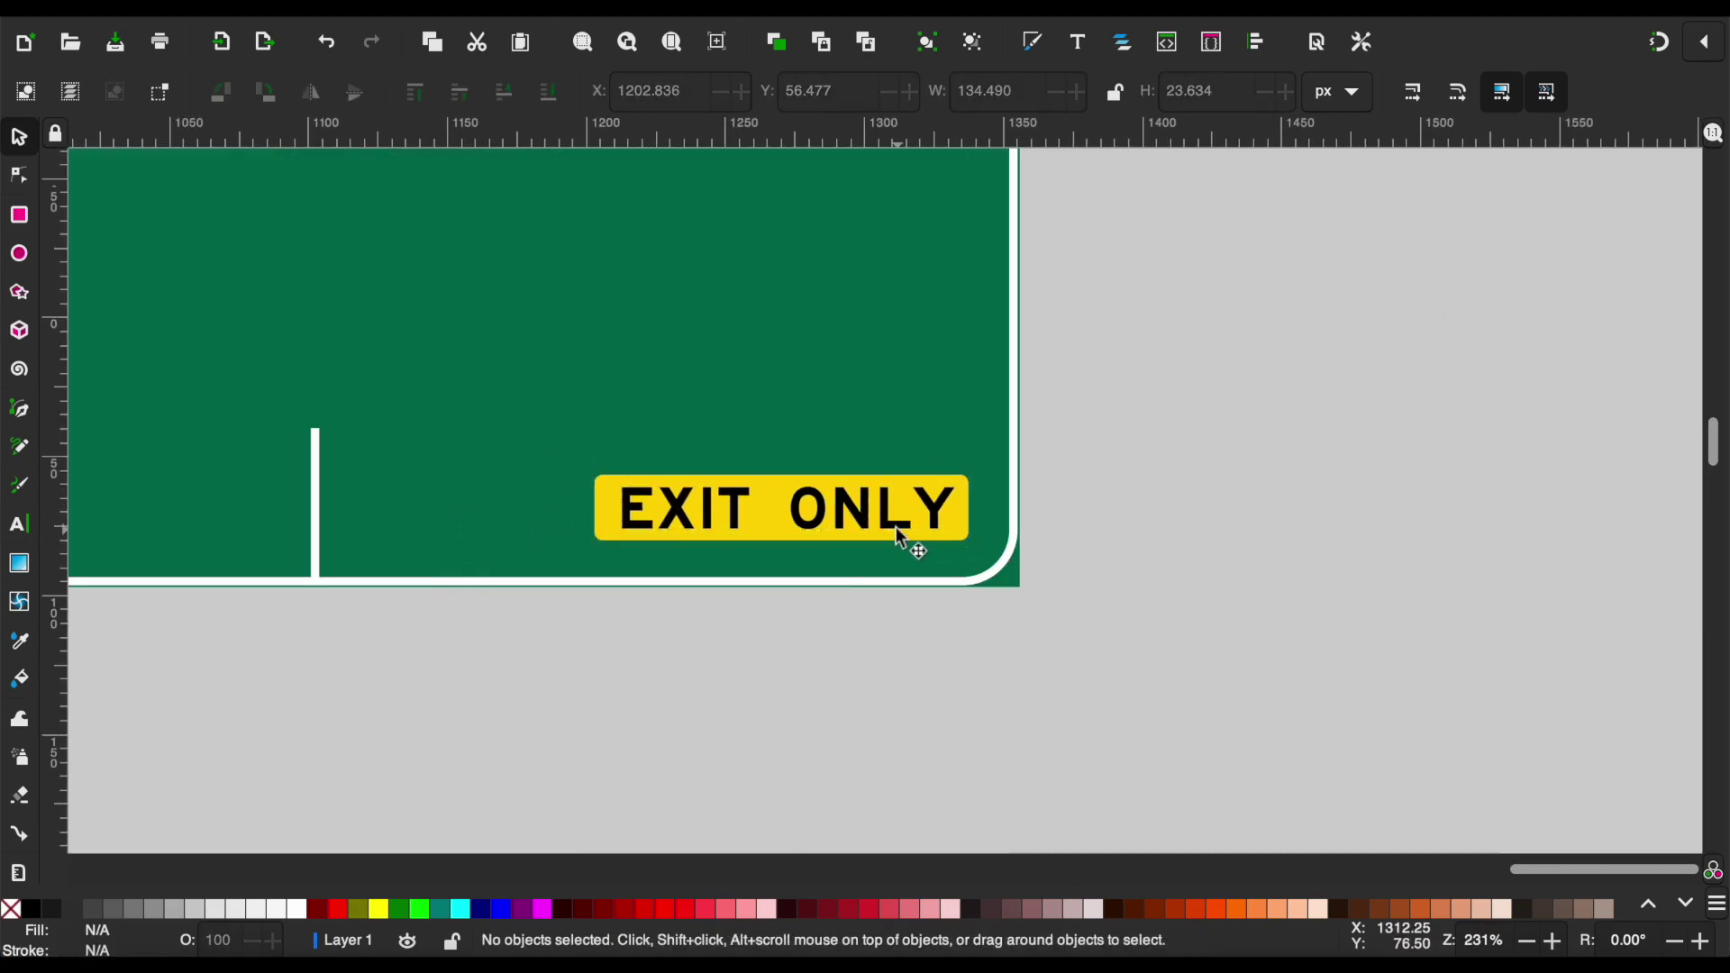
double_click(880, 511)
text(NO T)
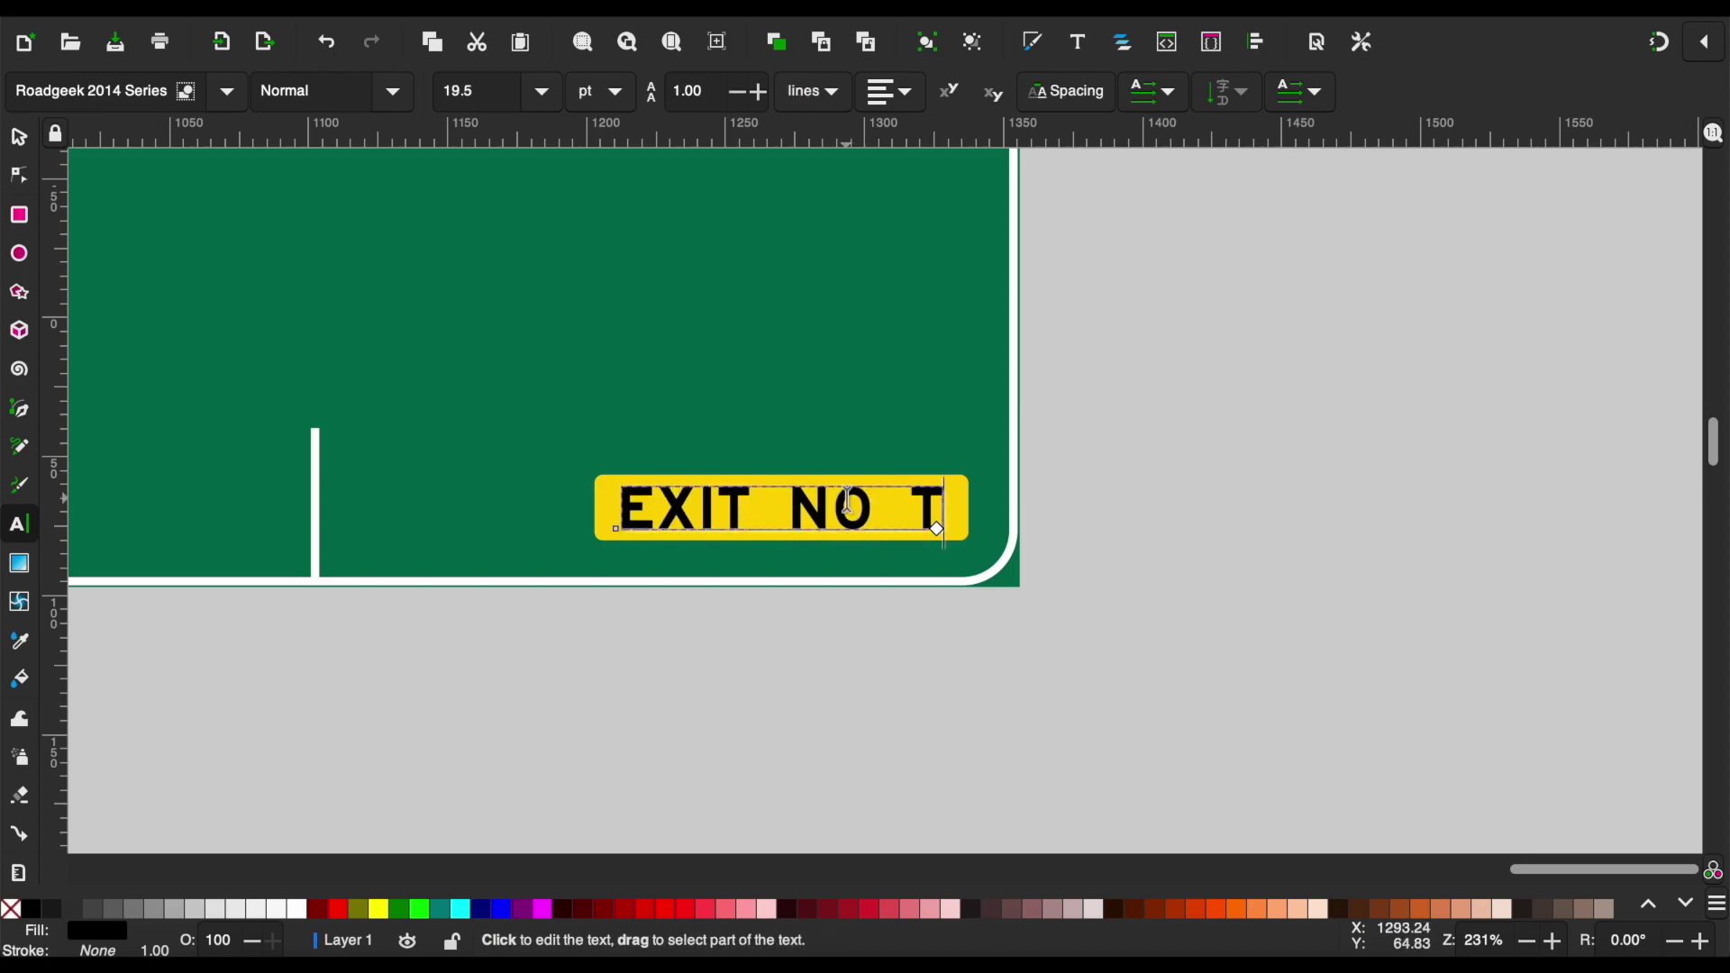
triple_click(848, 502)
text(NO TRUCKS)
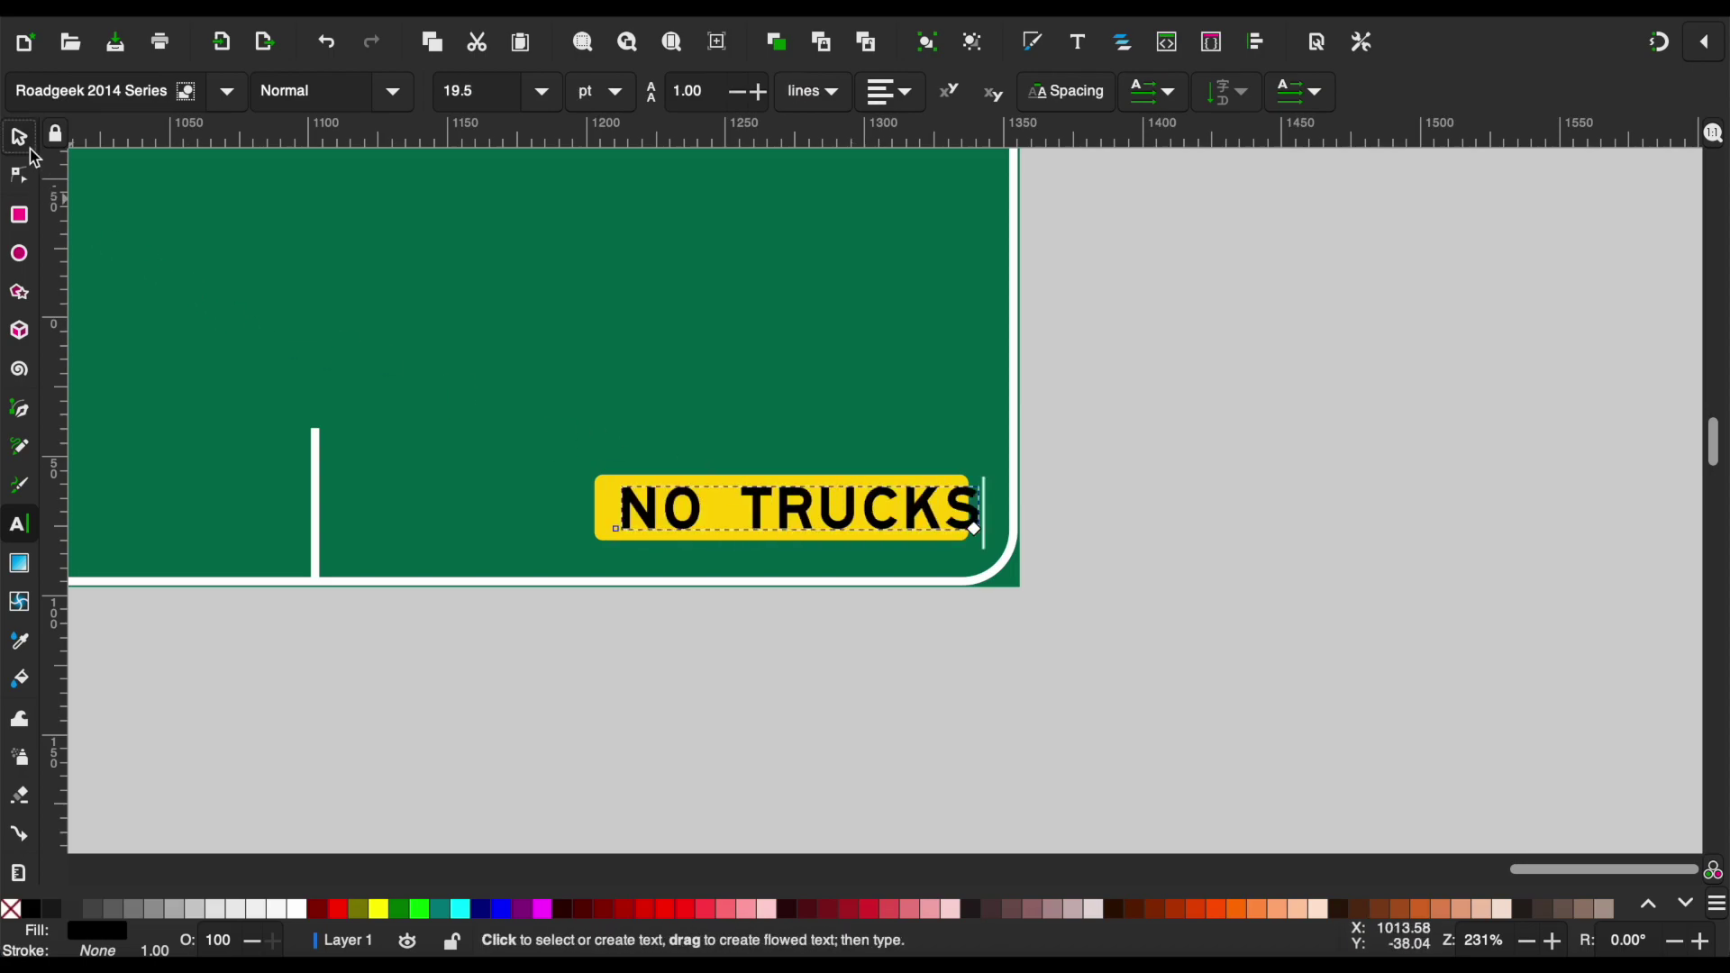
click(18, 137)
drag(802, 514, 775, 513)
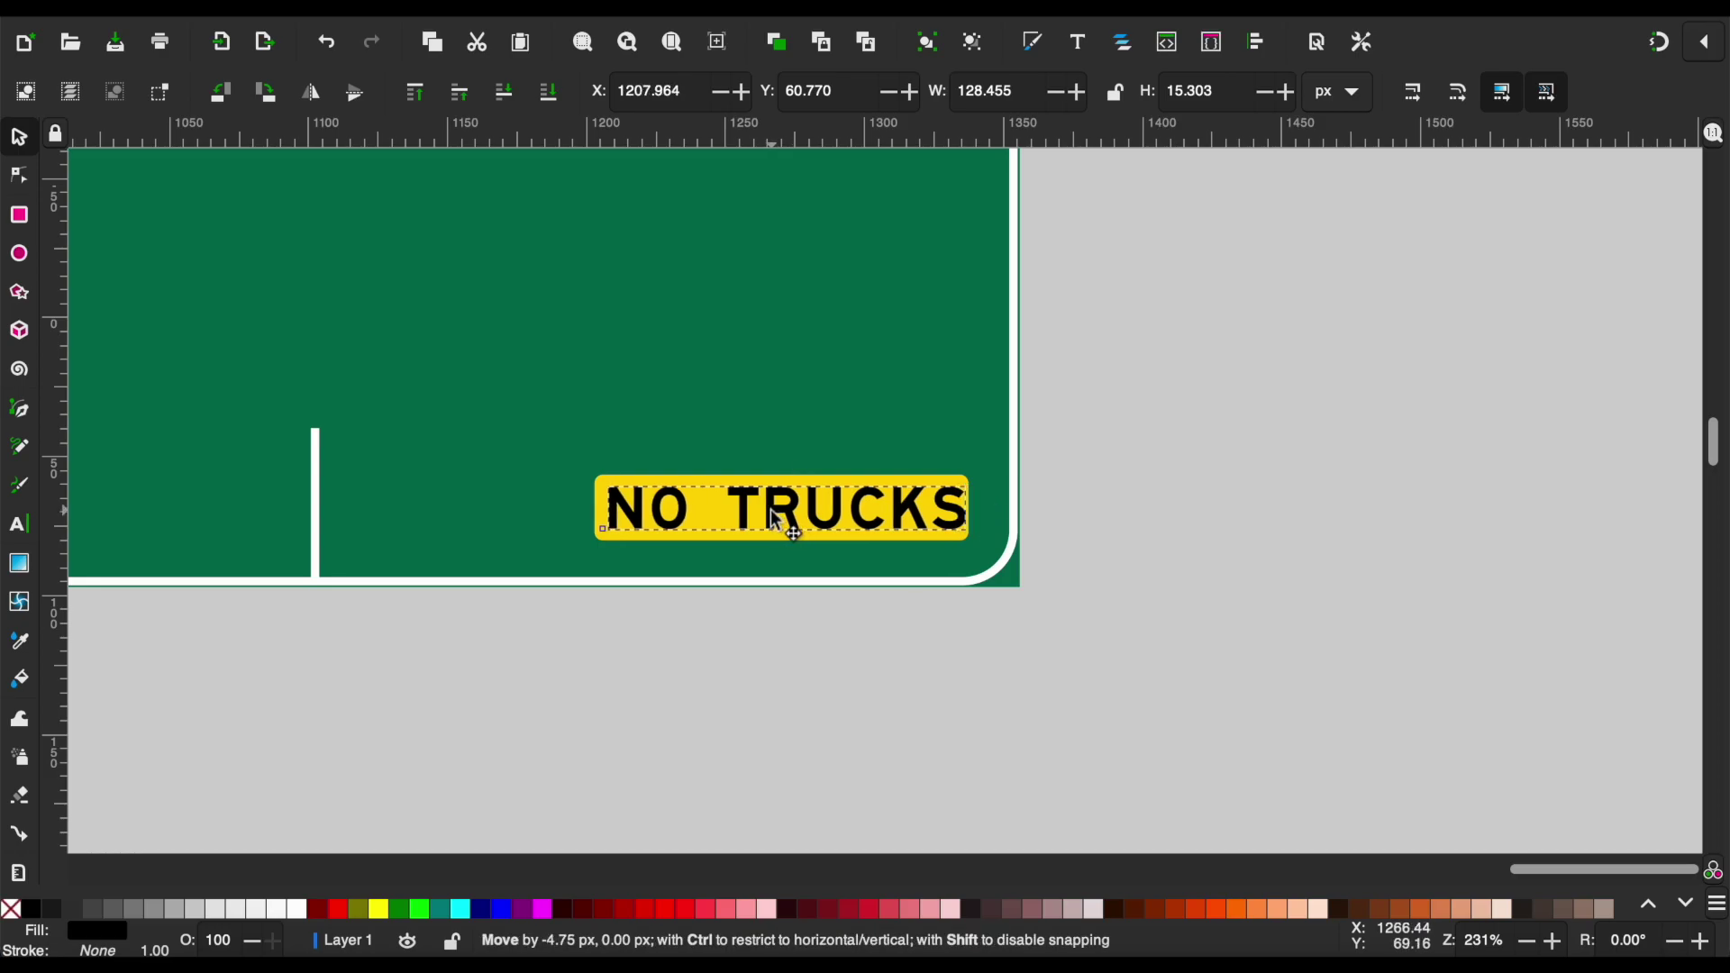
click(1224, 532)
Copy a down arrow from another sign to the left of the white divider.
scroll(1224, 532, down, 4)
scroll(1224, 531, left, 3)
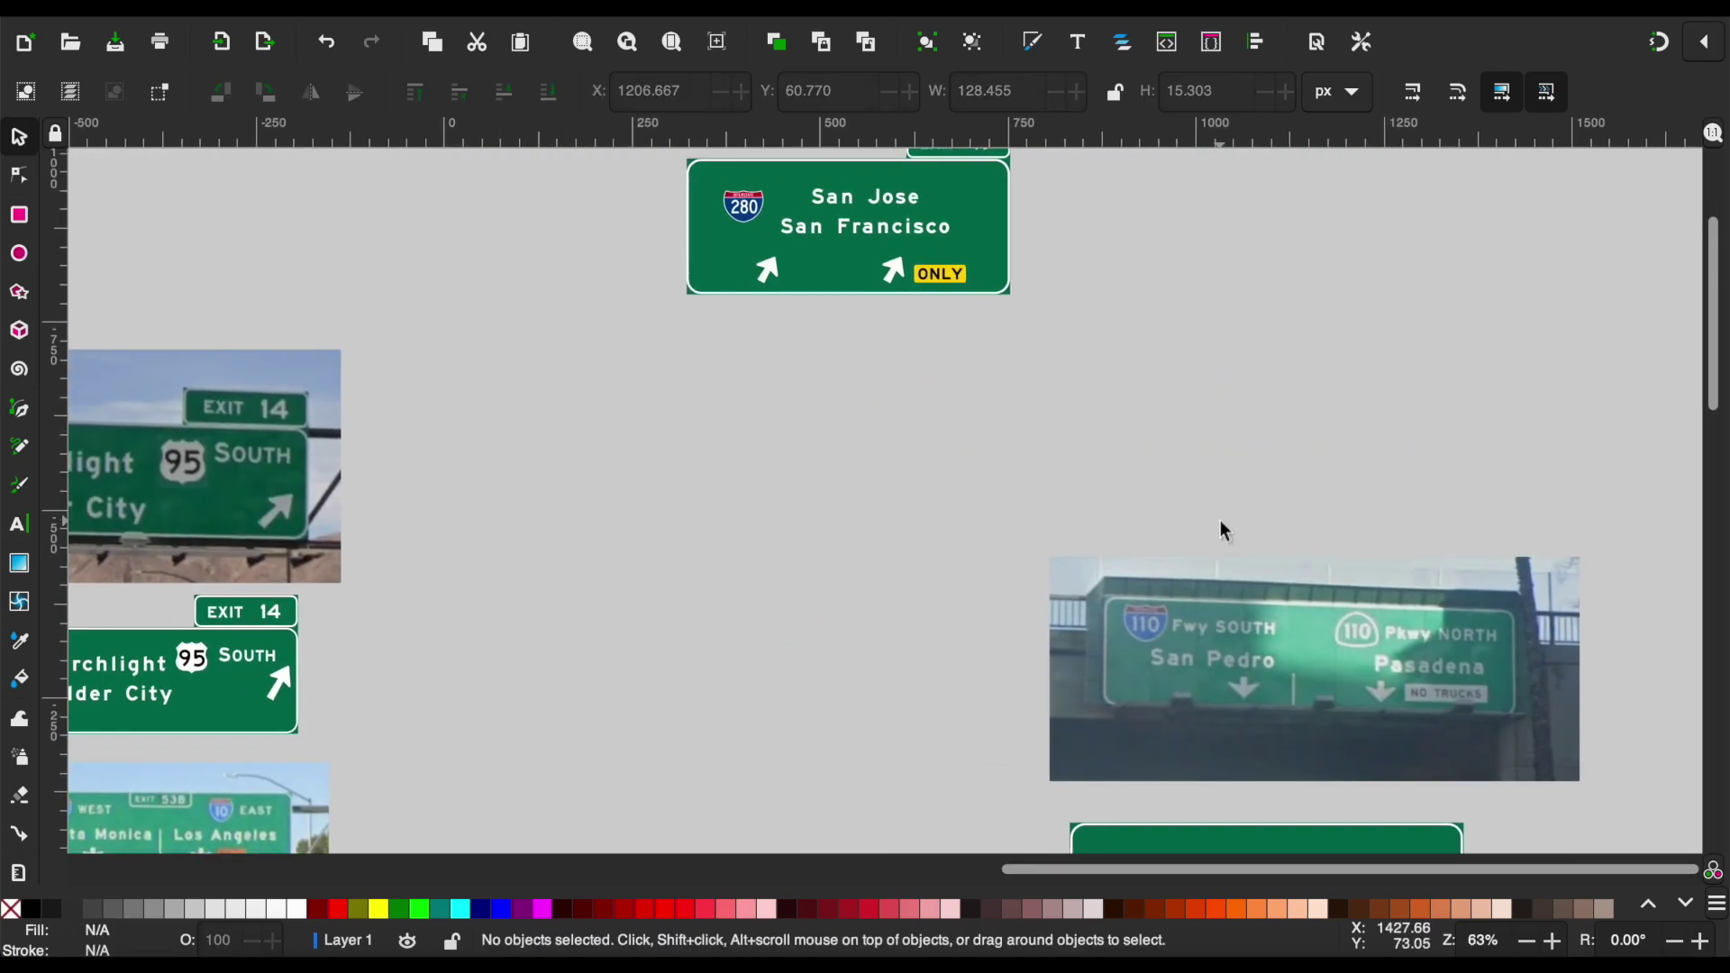
scroll(1224, 549, up, 3)
scroll(1220, 563, down, 3)
click(932, 405)
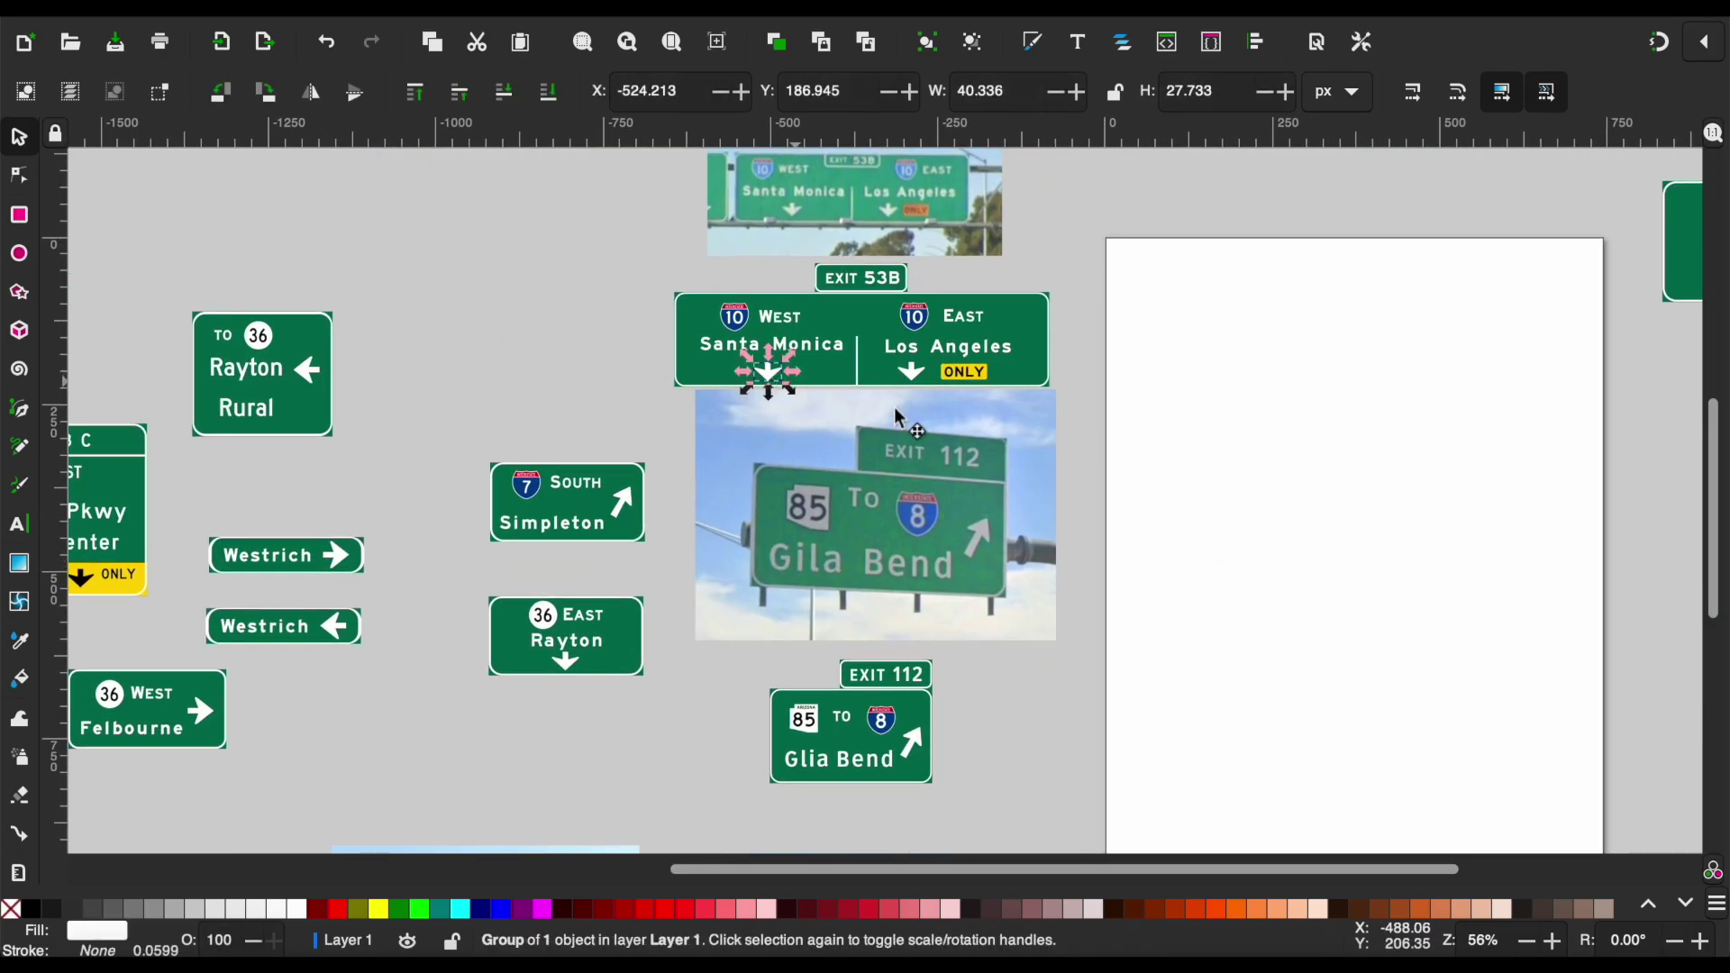
scroll(938, 410, up, 3)
scroll(932, 584, up, 2)
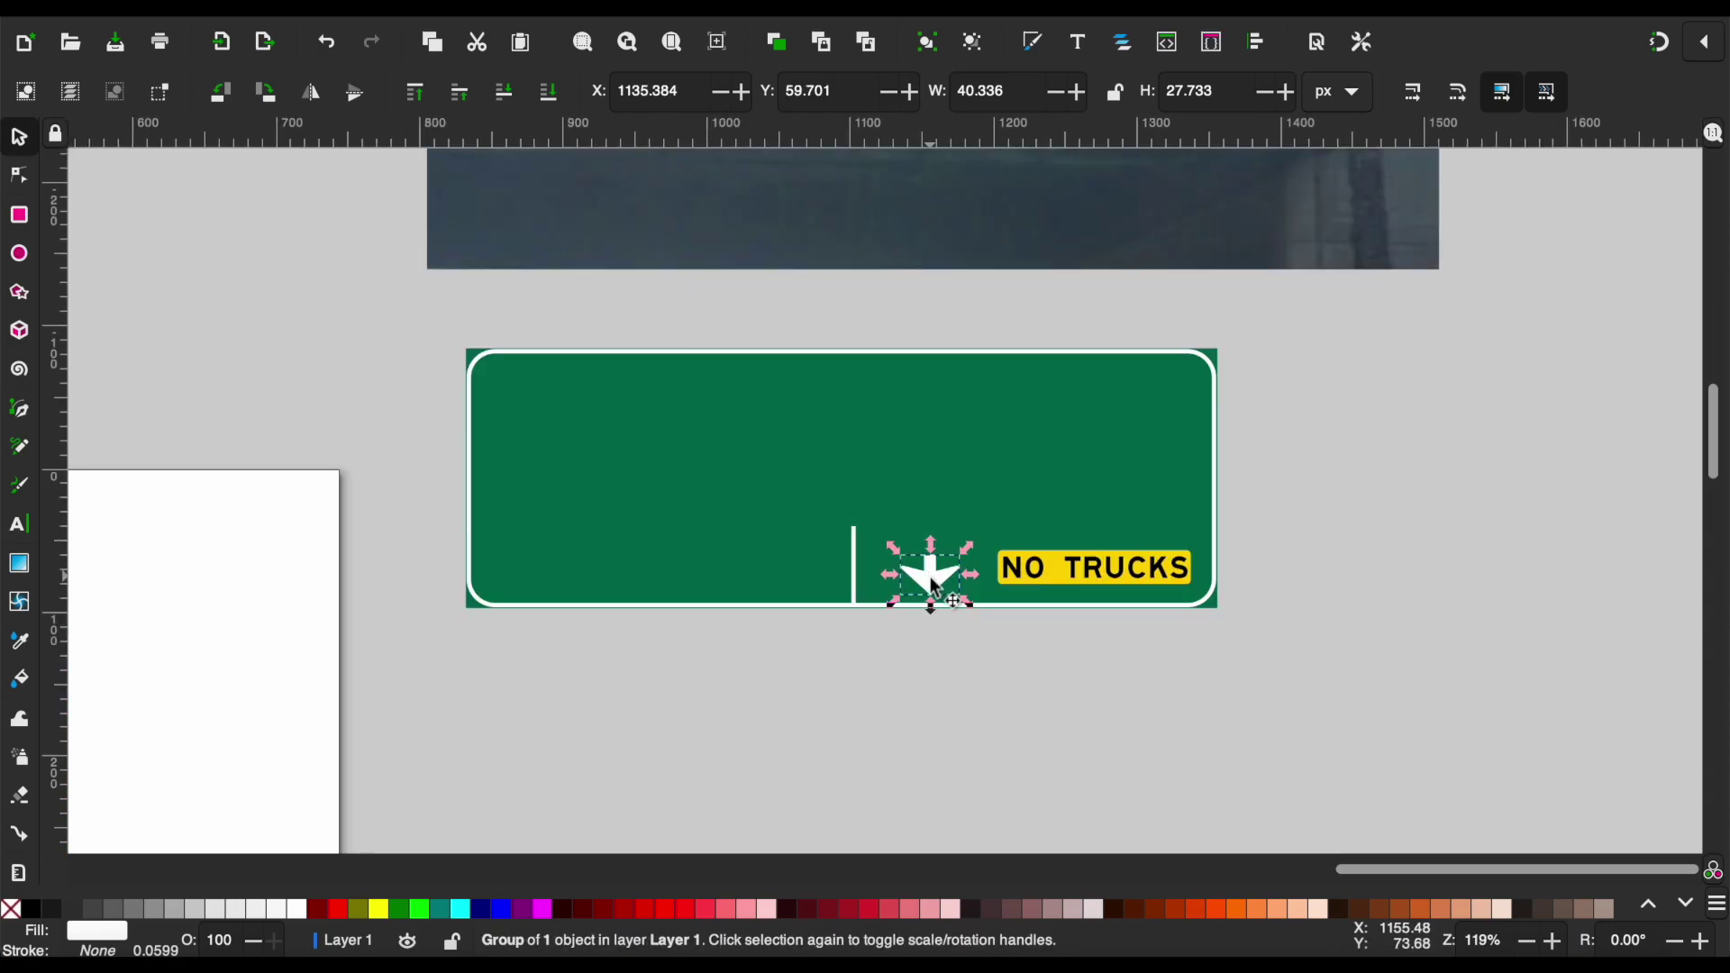
scroll(933, 569, up, 3)
drag(933, 570, 753, 773)
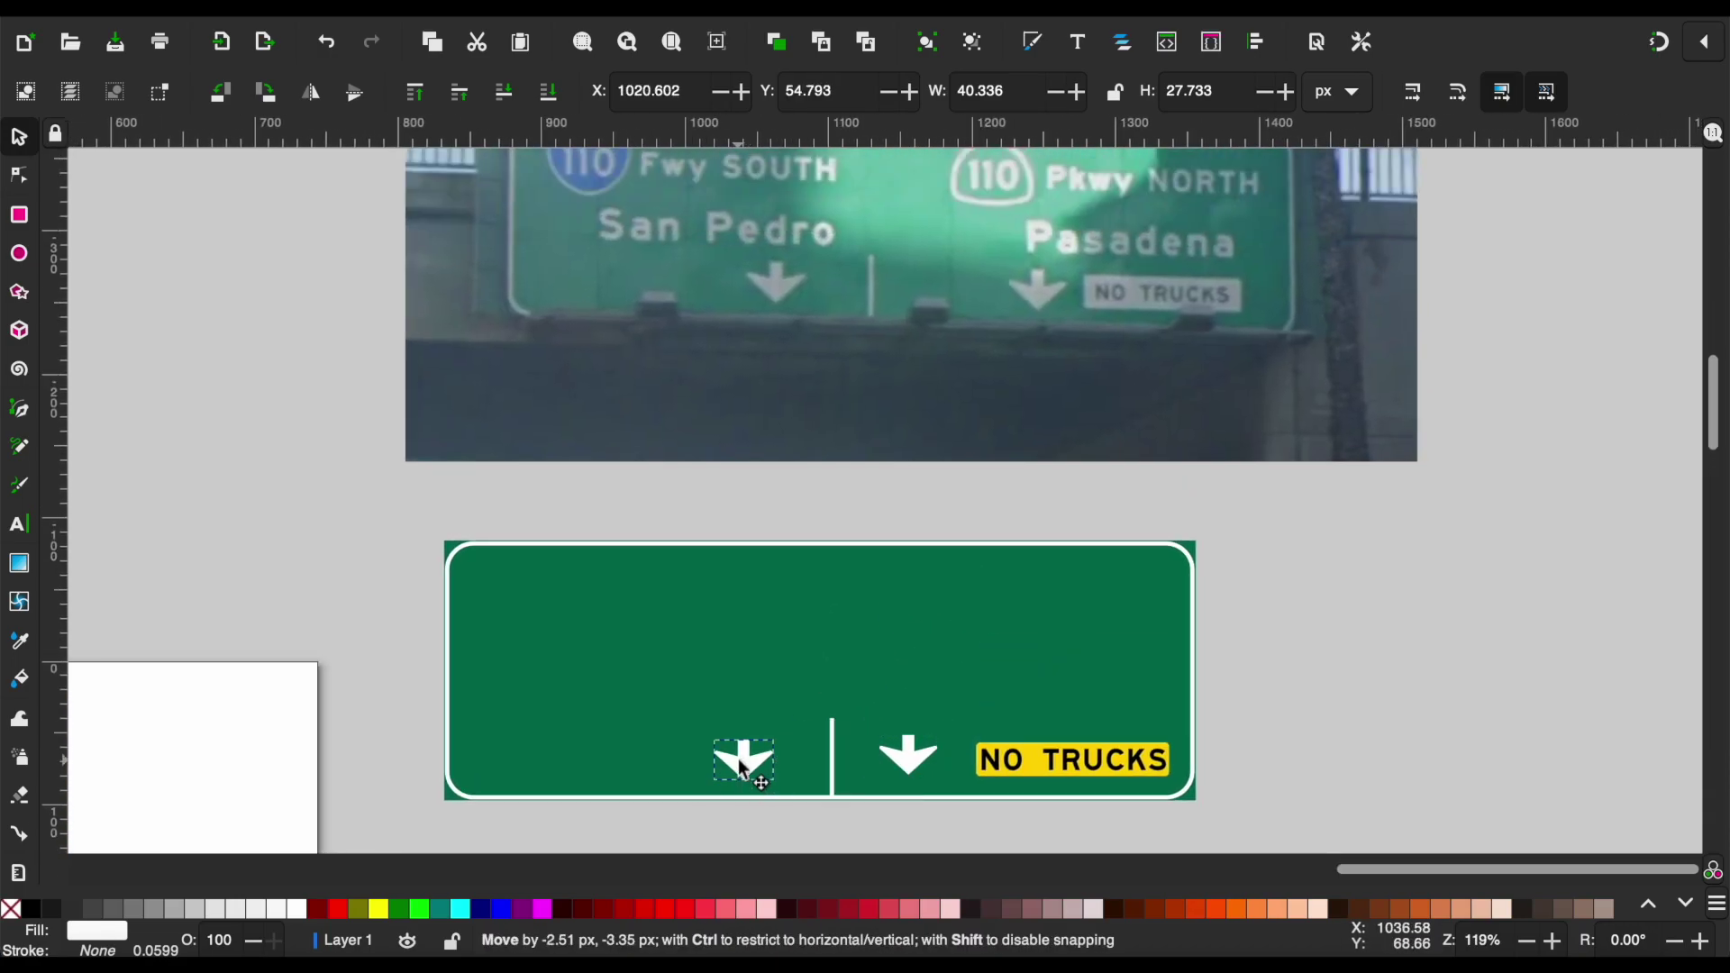
click(1338, 698)
Select the Simpleton destination text on another sign for reuse.
scroll(1337, 700, down, 2)
scroll(1338, 700, down, 1)
scroll(1337, 700, down, 1)
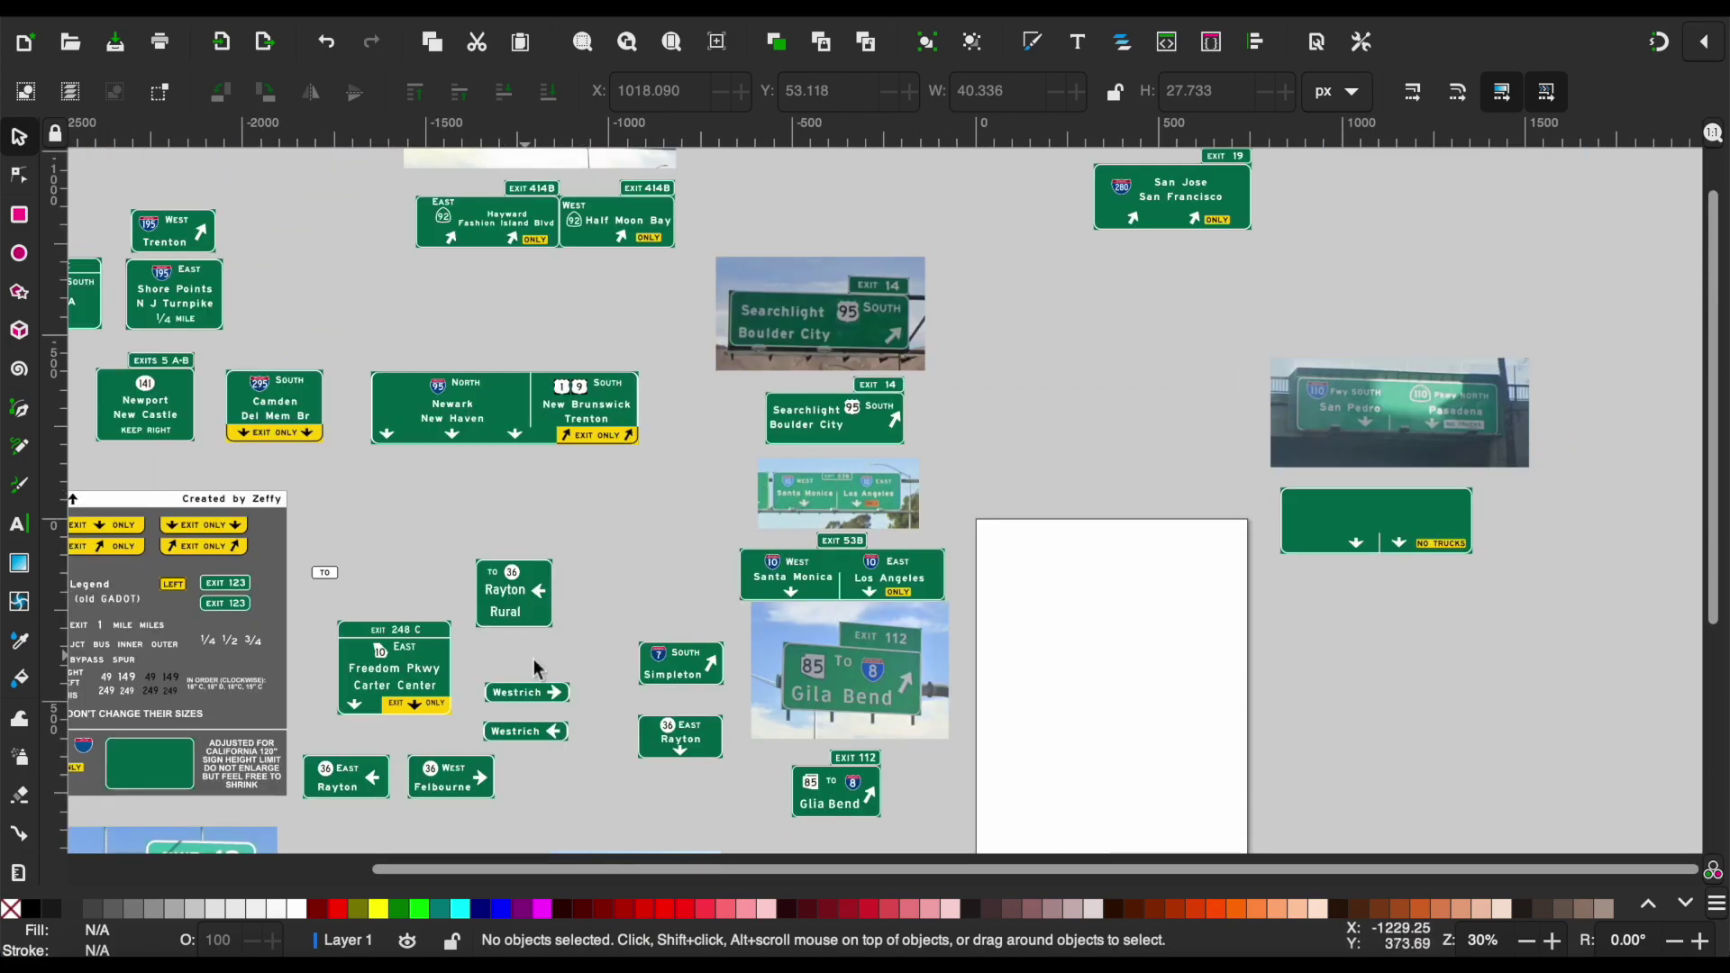
click(676, 674)
scroll(1068, 604, right, 5)
scroll(1067, 604, up, 2)
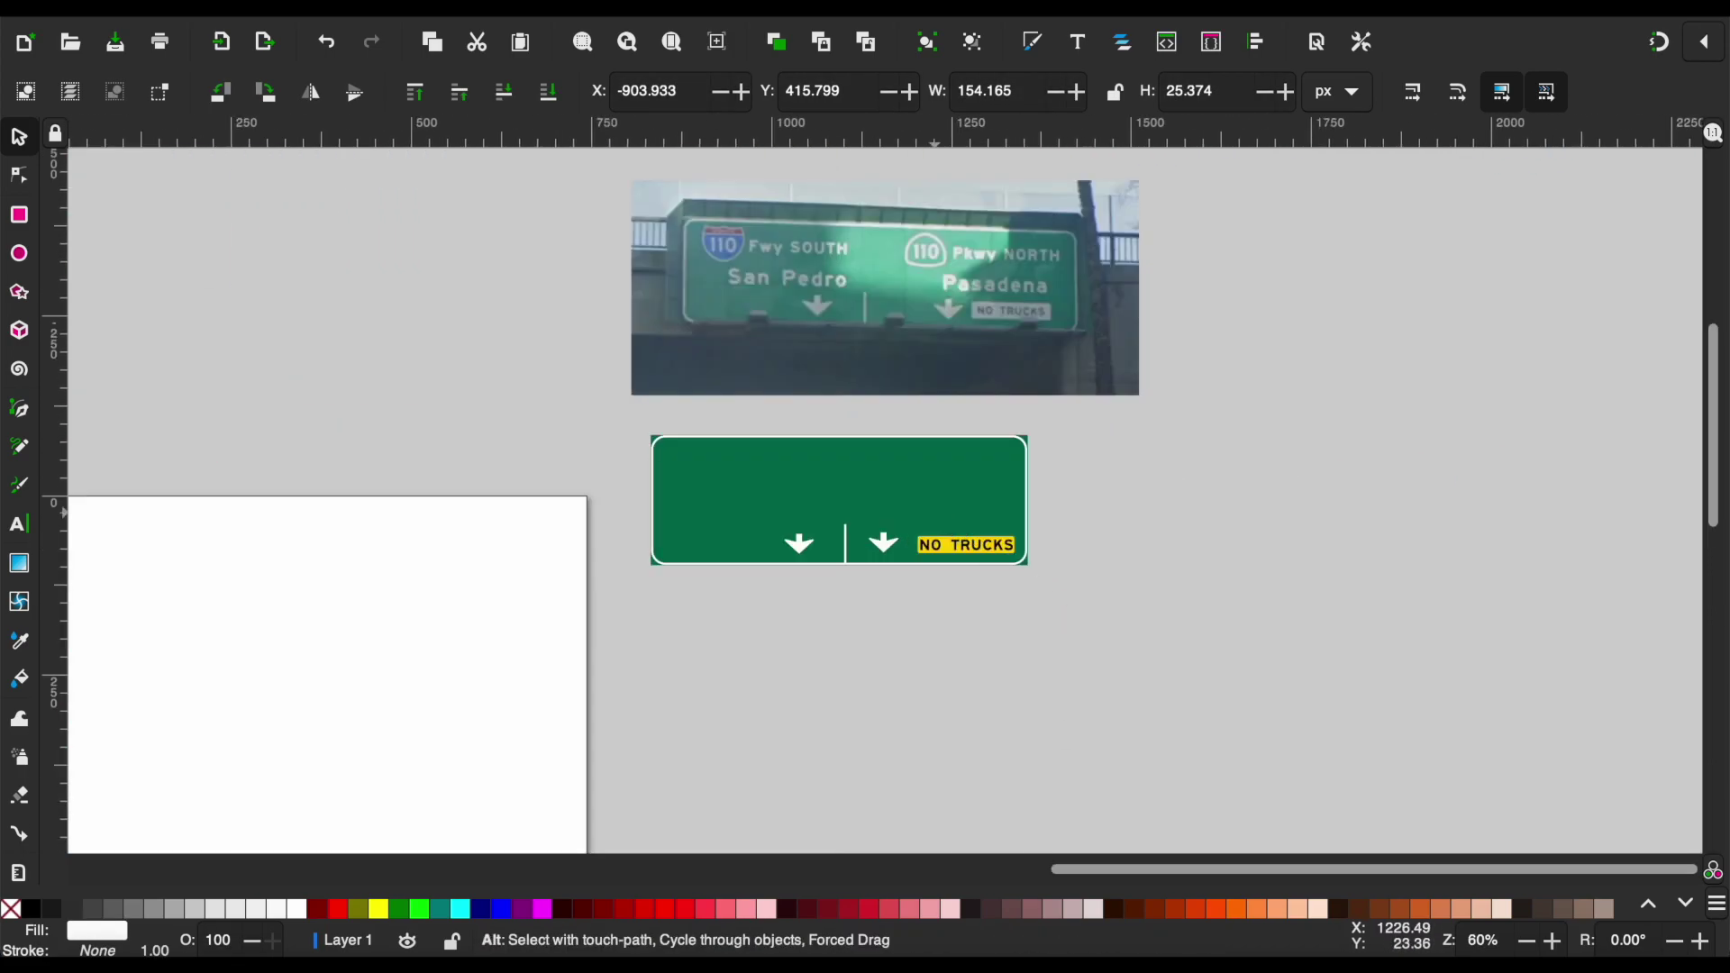
Change the copied destination text on the right half to Pasadena.
scroll(932, 512, up, 4)
double_click(927, 505)
key(ctrl+a)
scroll(919, 516, down, 3)
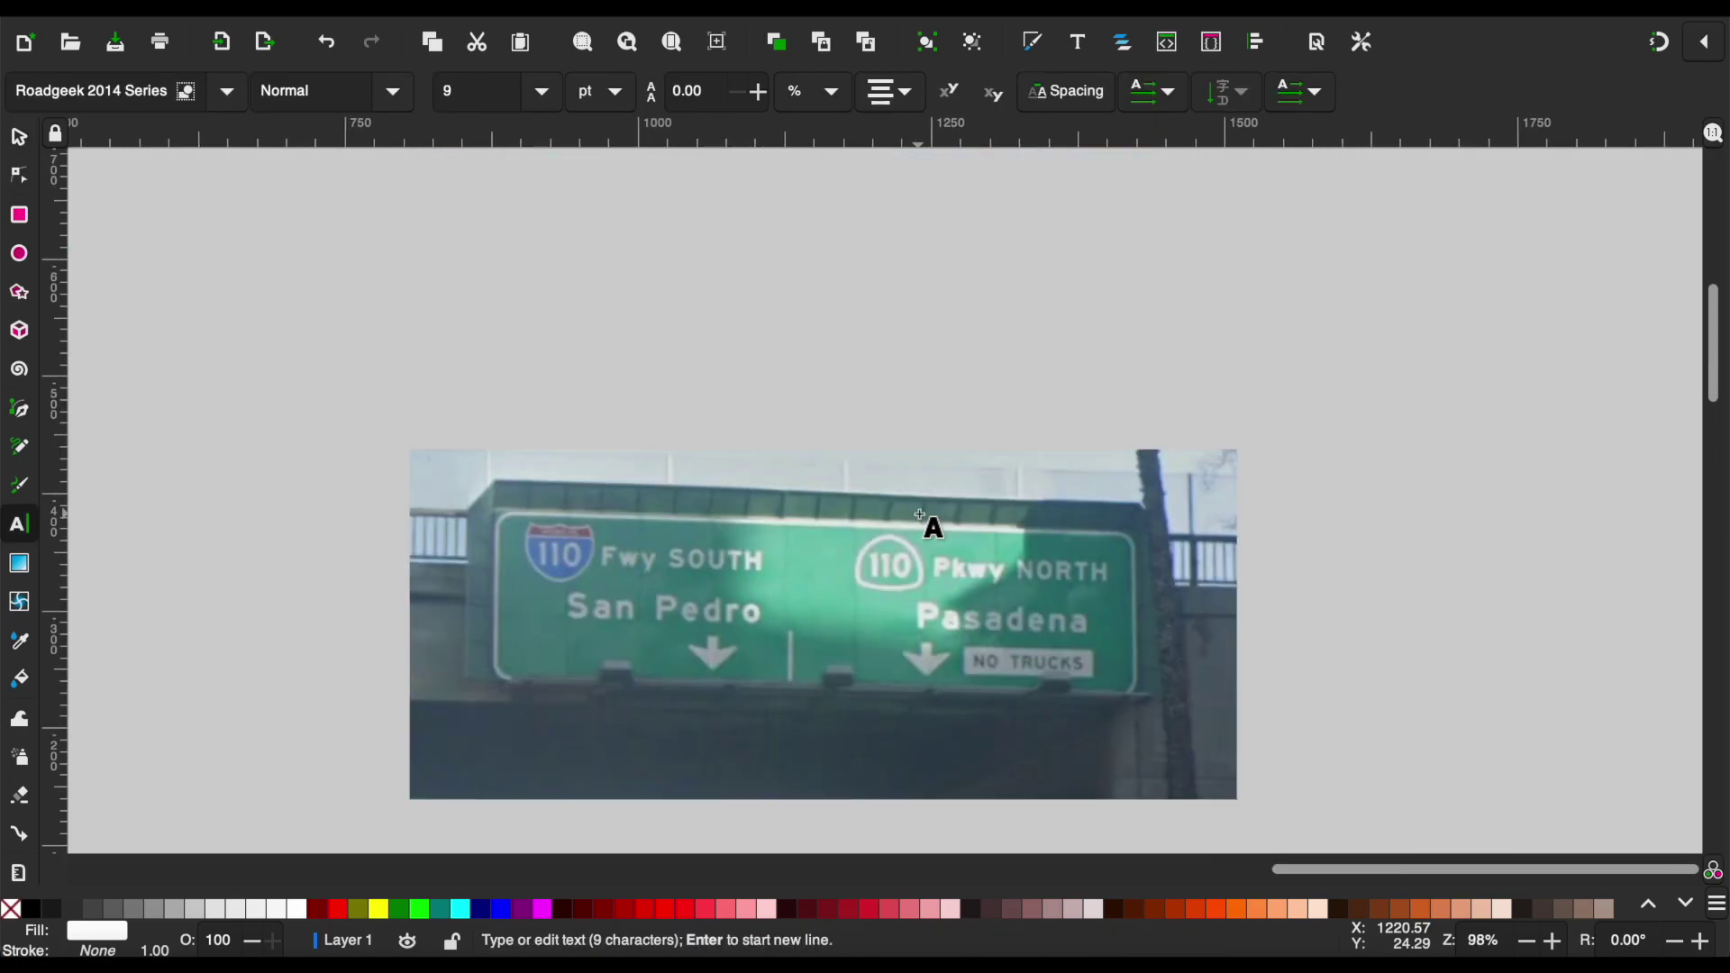
scroll(919, 514, down, 5)
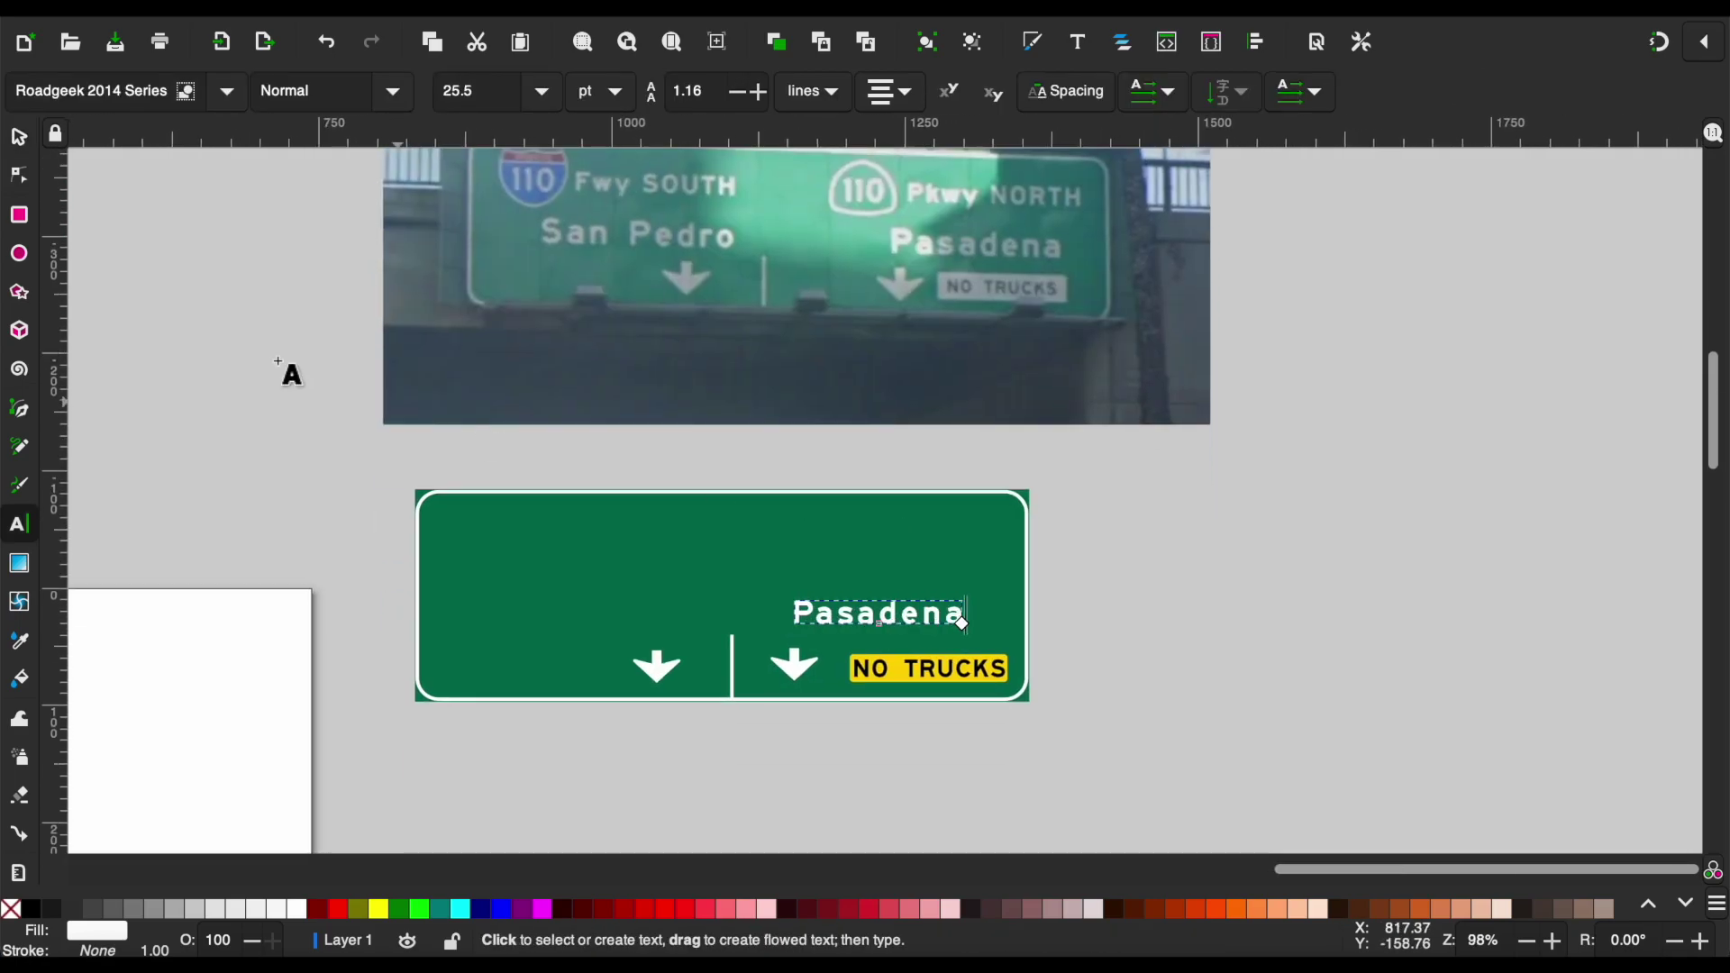
click(20, 141)
Paste a NORTH heading into the sign's upper right, above Pasadena.
scroll(366, 398, down, 4)
scroll(373, 377, down, 3)
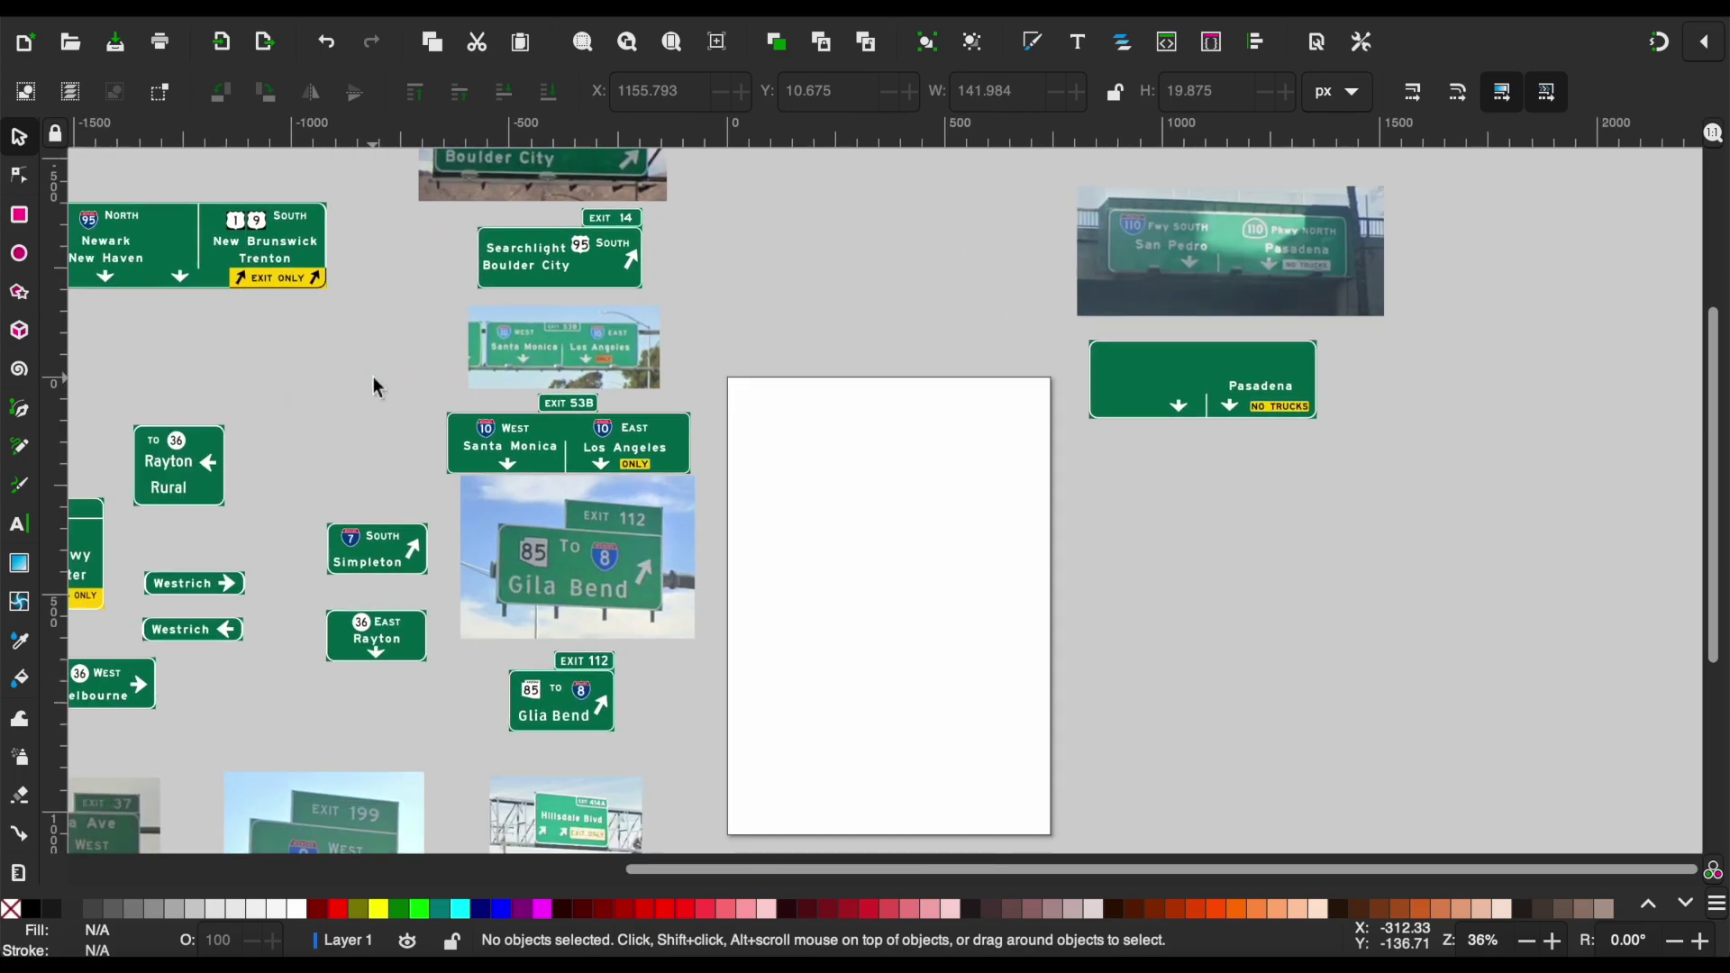
scroll(373, 377, up, 2)
key(Tab)
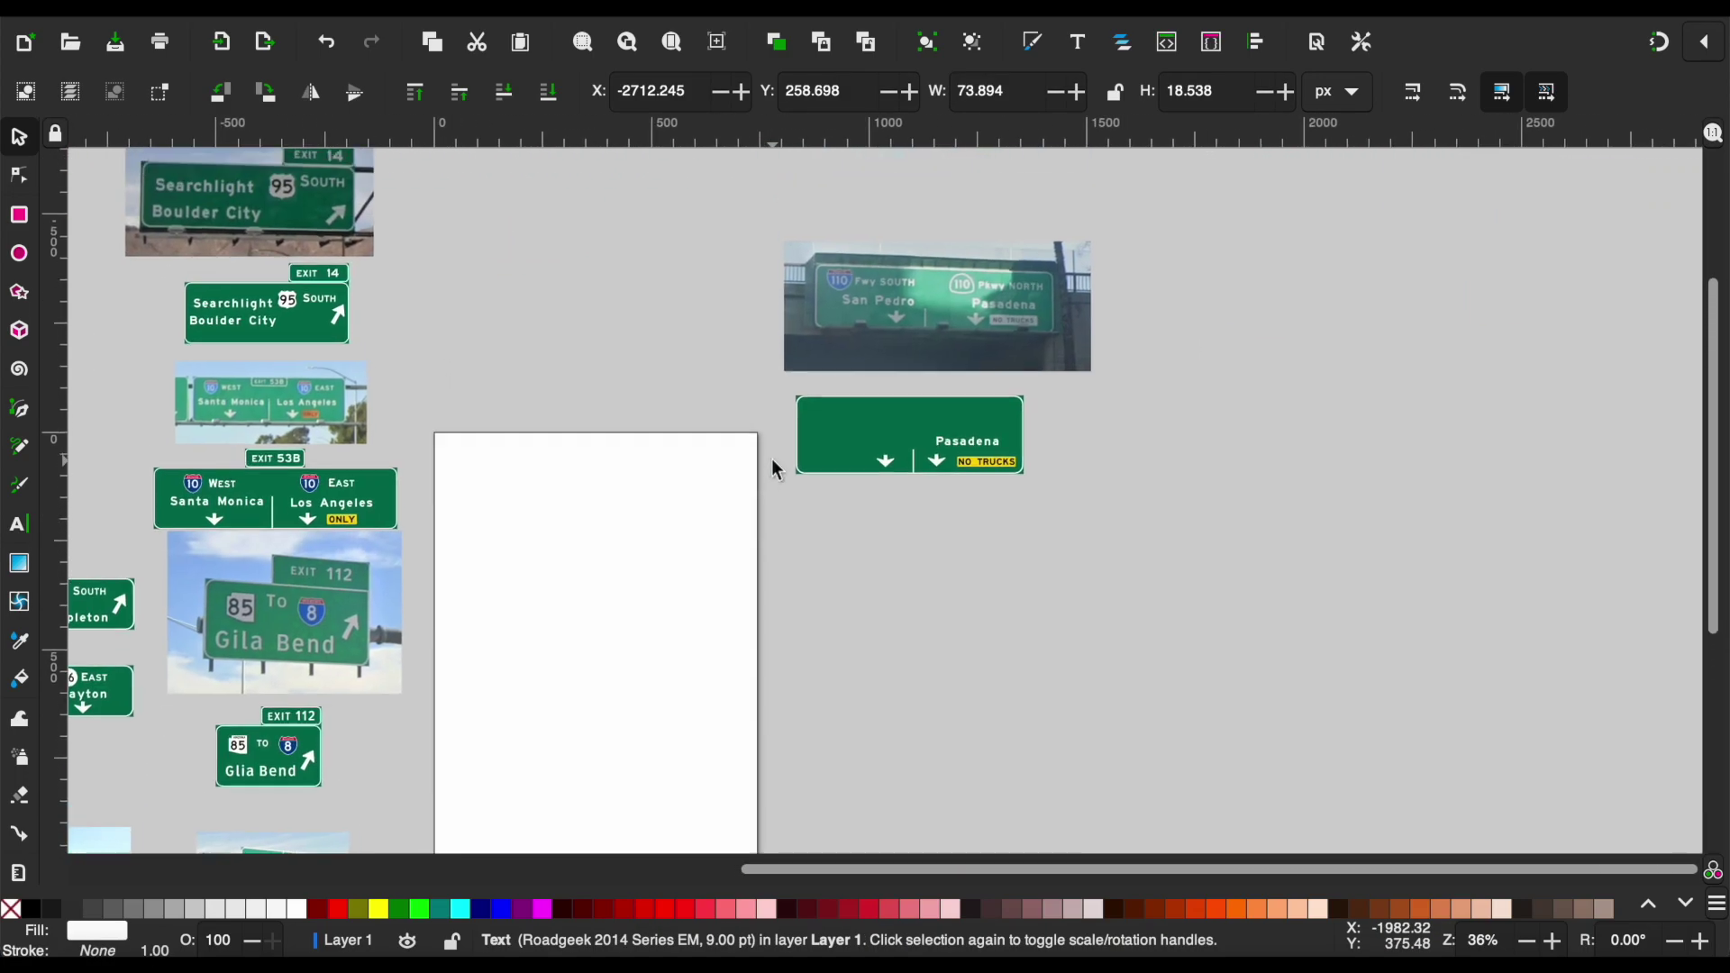
key(ctrl+v)
scroll(992, 422, up, 2)
scroll(992, 422, up, 4)
drag(987, 414, 969, 469)
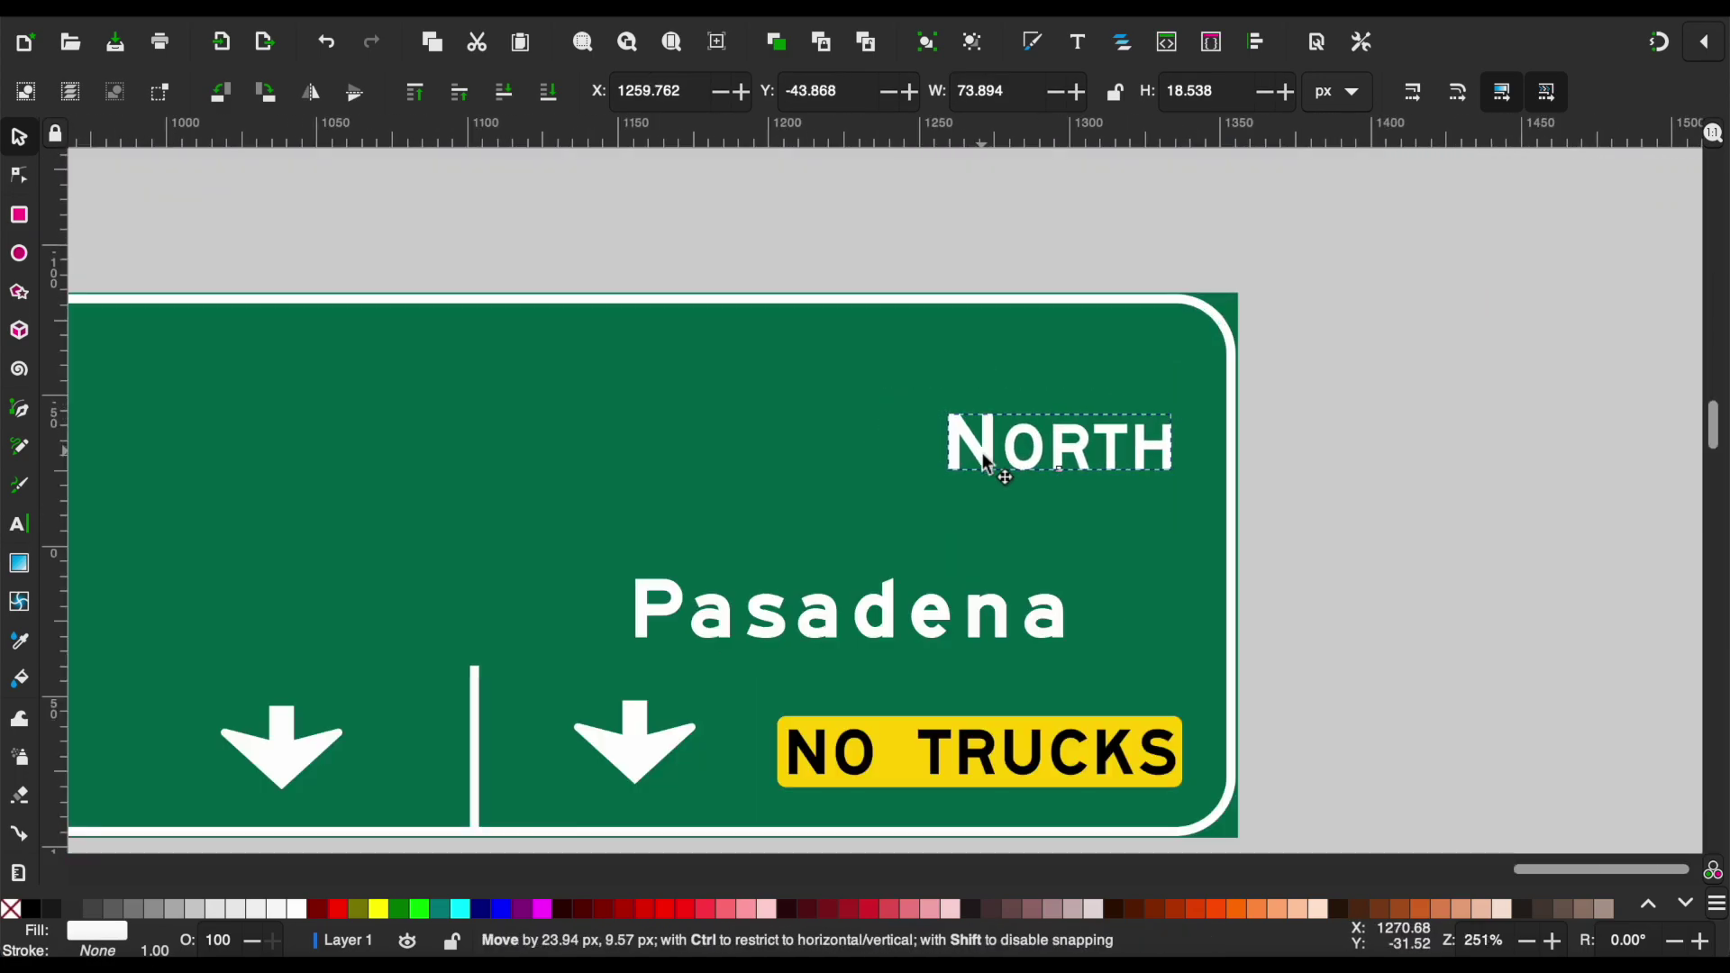
Turn a copy of NORTH into a smaller Pkwy text placed left of NORTH.
double_click(895, 462)
key(ctrl+a)
text(E)
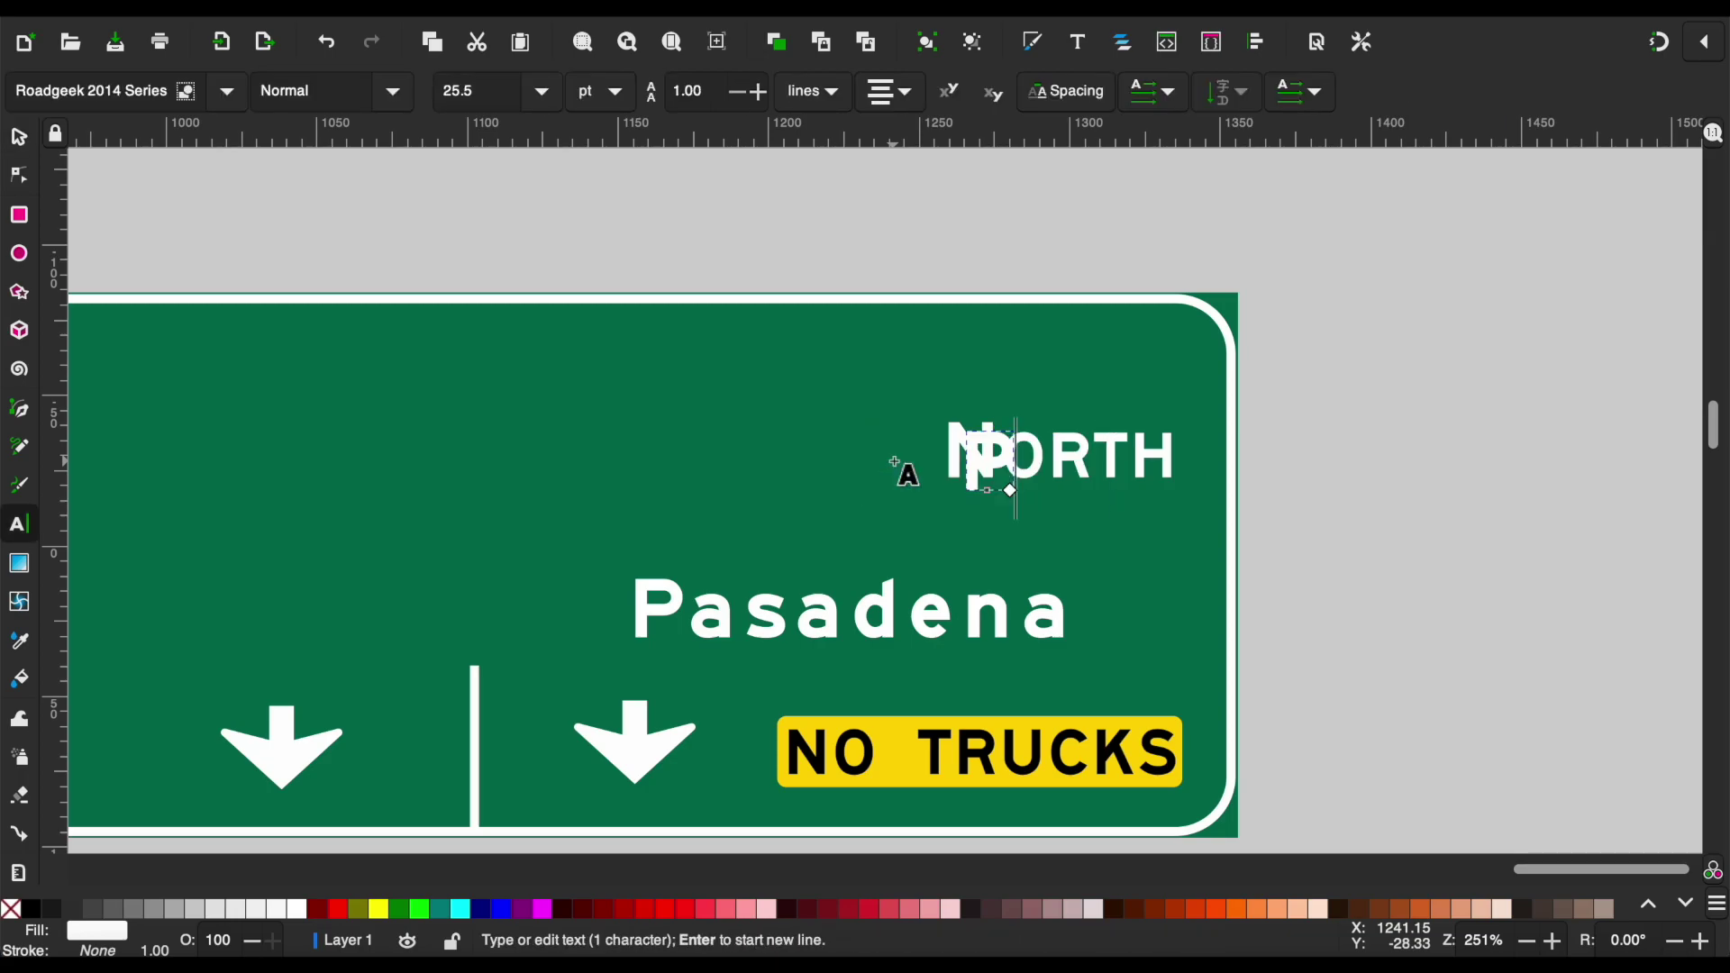
click(18, 137)
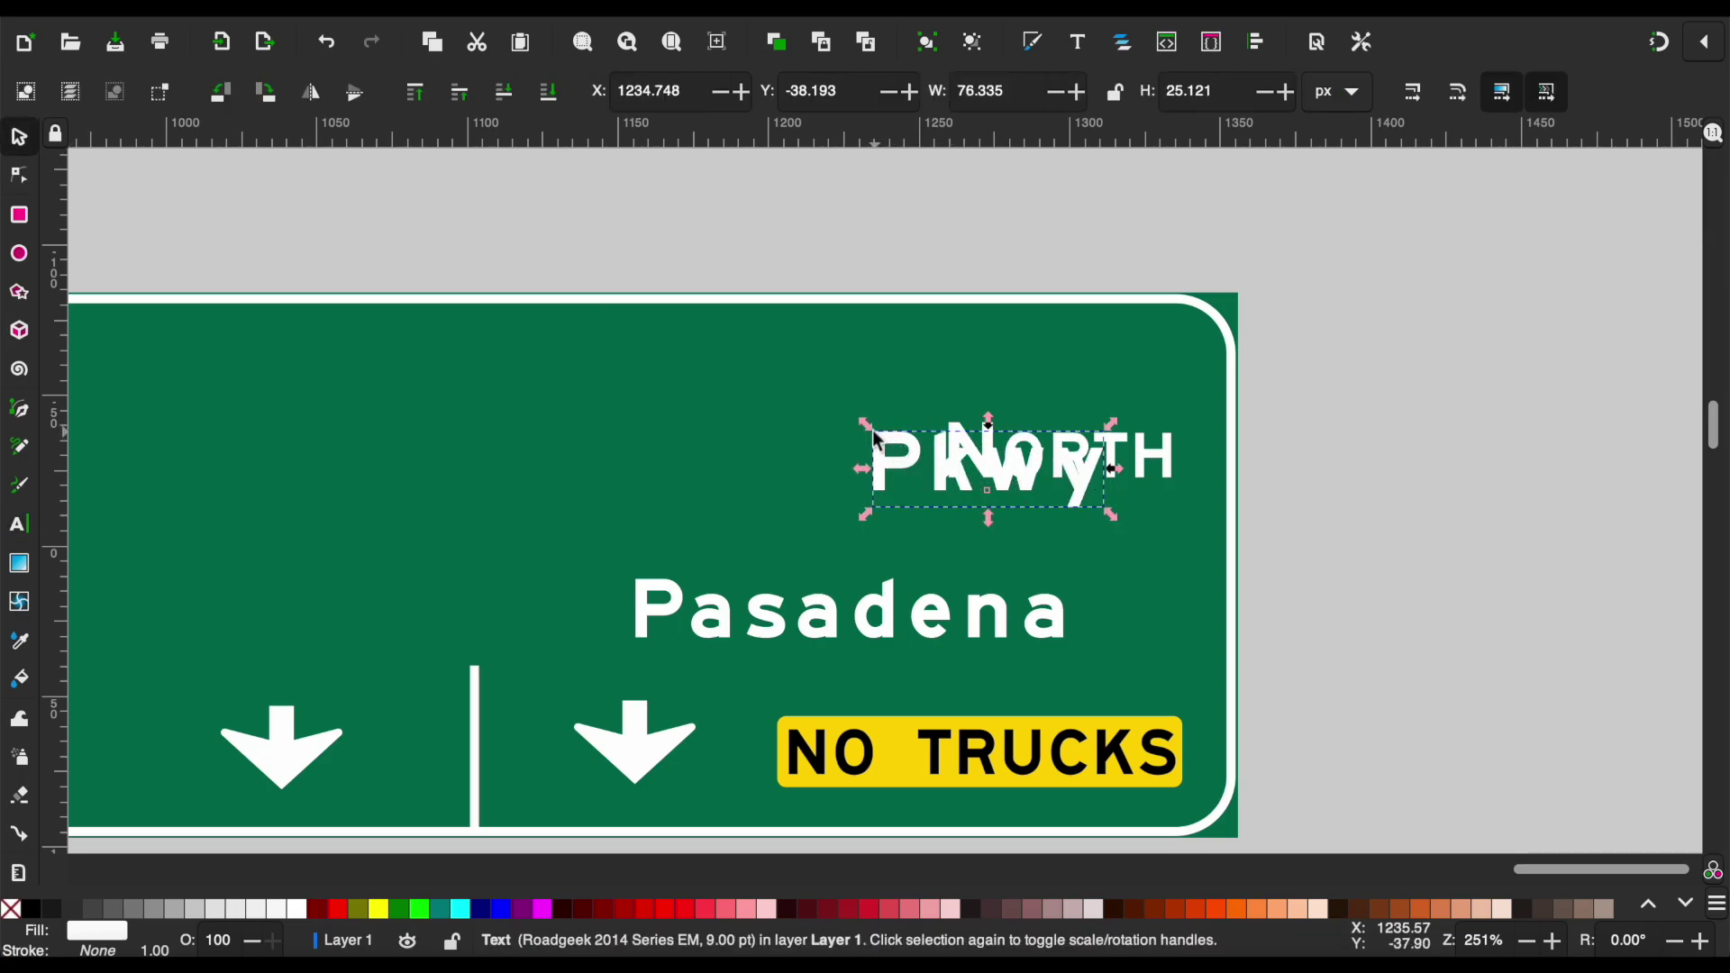
mouse_move(874, 439)
mouse_down()
mouse_move(921, 451)
mouse_move(649, 465)
mouse_up()
click(1512, 425)
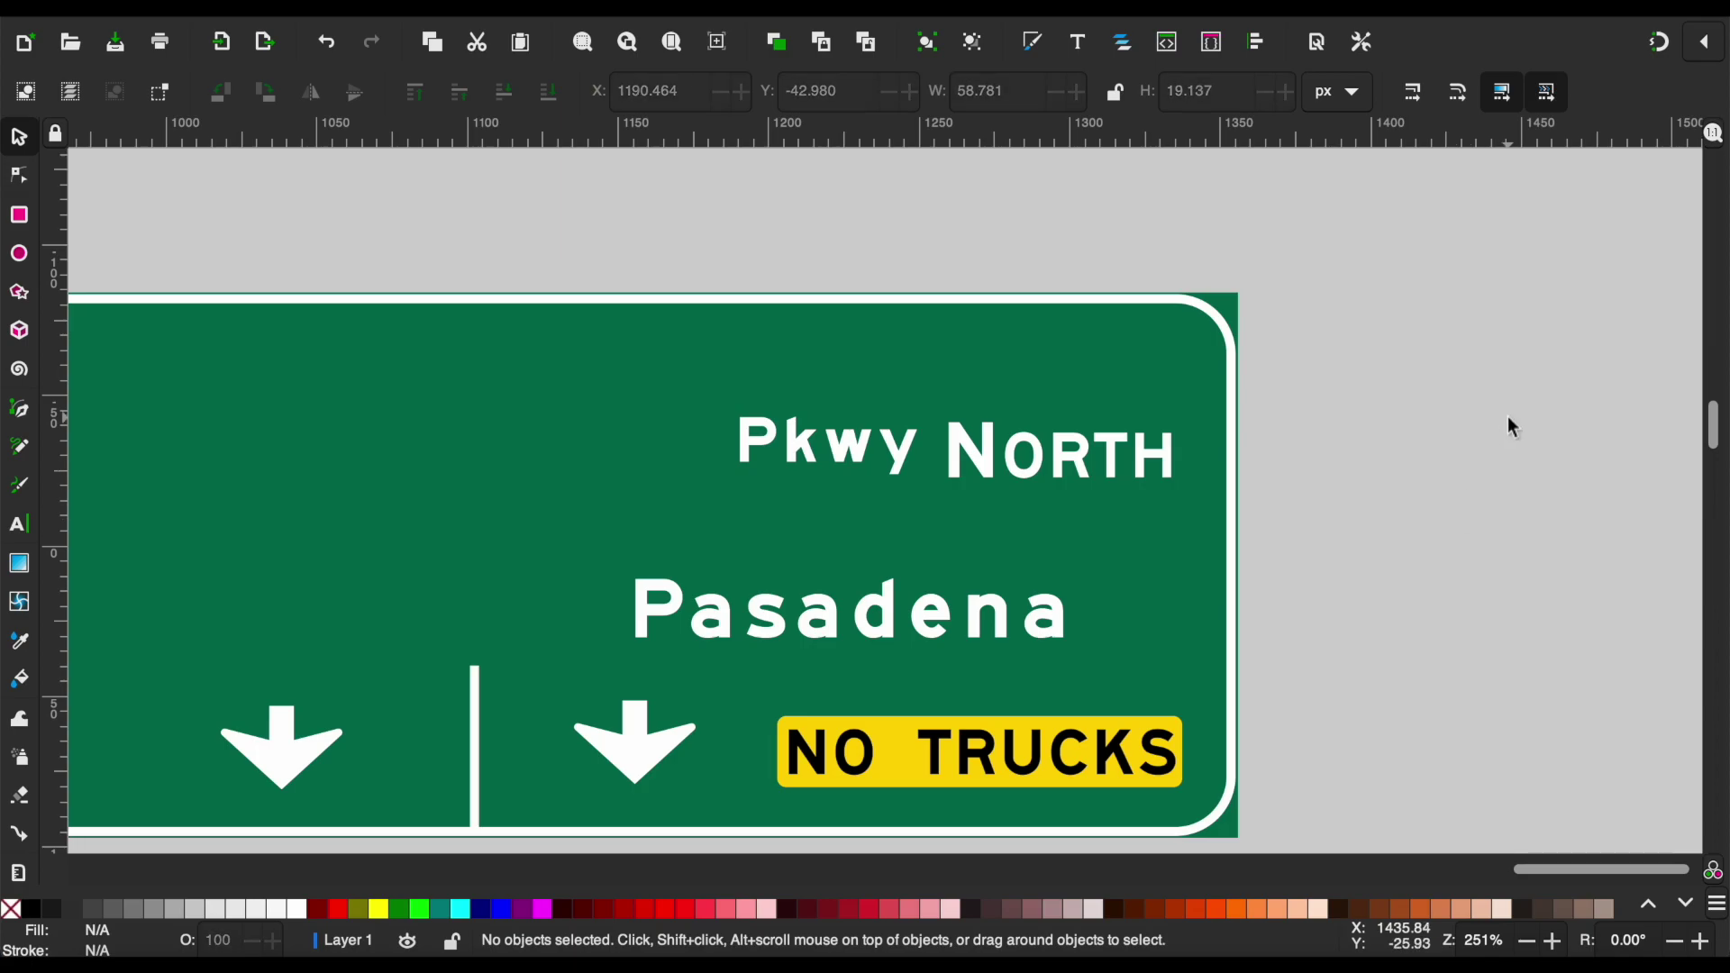
scroll(1513, 426, down, 3)
scroll(1507, 416, down, 2)
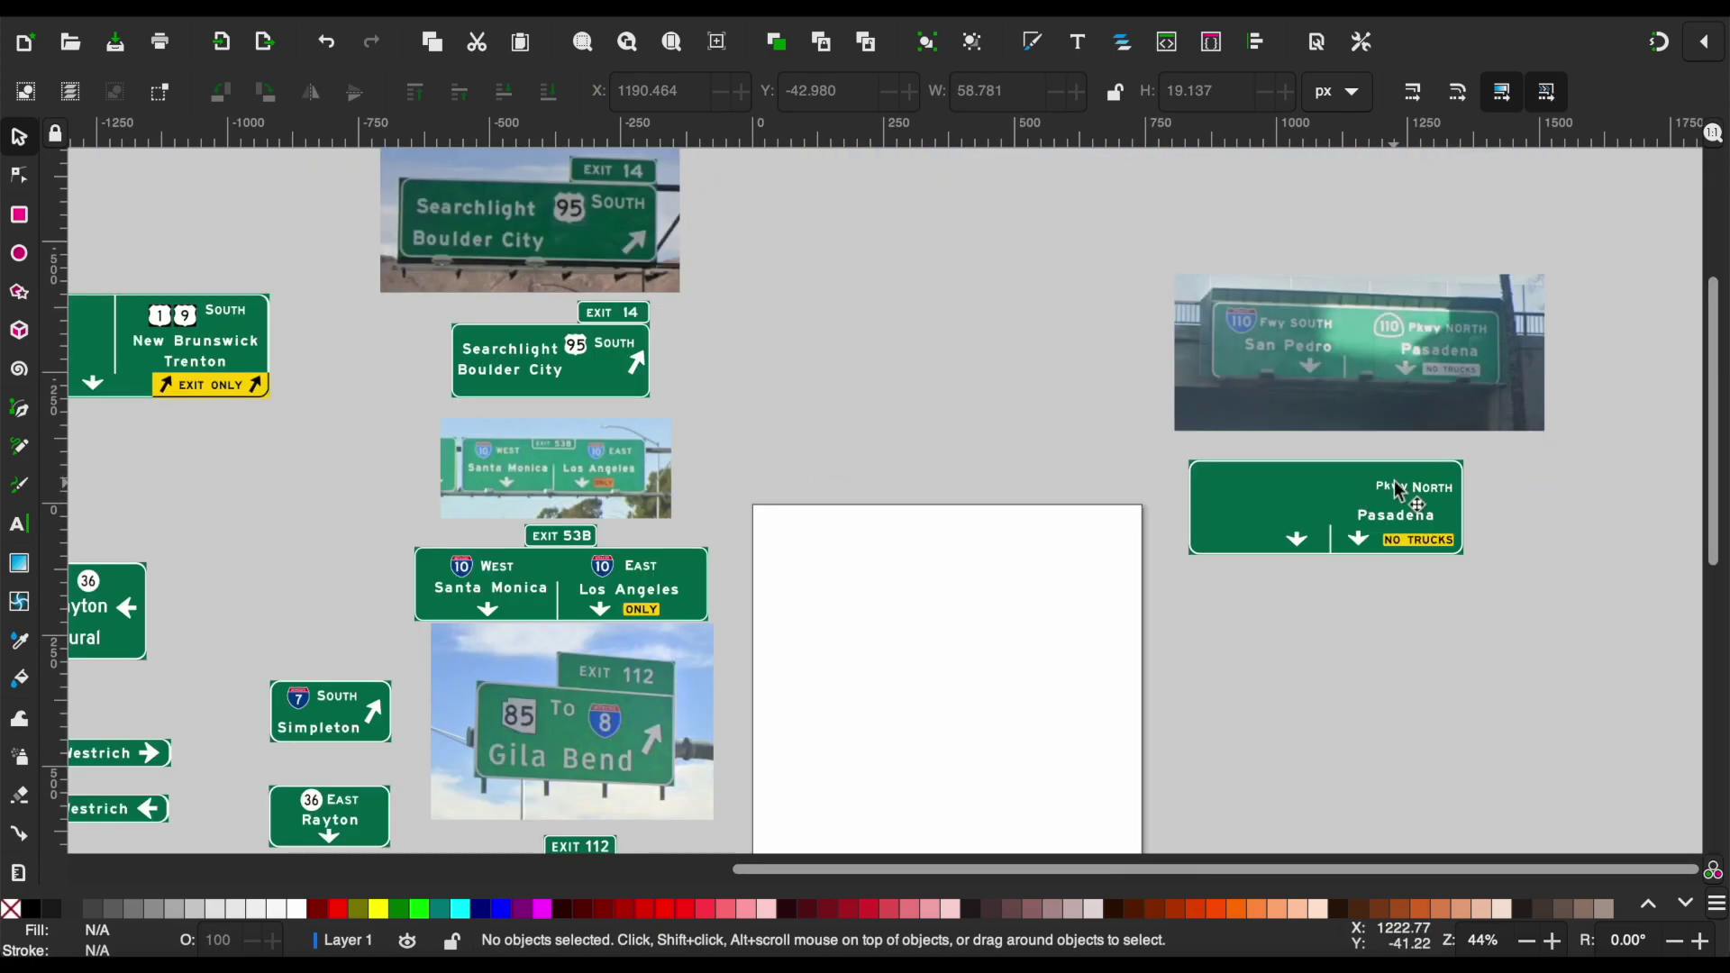
Check the Pkwy text, then pick up the route shield outline from another sign.
click(1399, 491)
scroll(1400, 492, up, 1)
click(1540, 501)
scroll(1539, 501, down, 3)
scroll(1540, 501, down, 1)
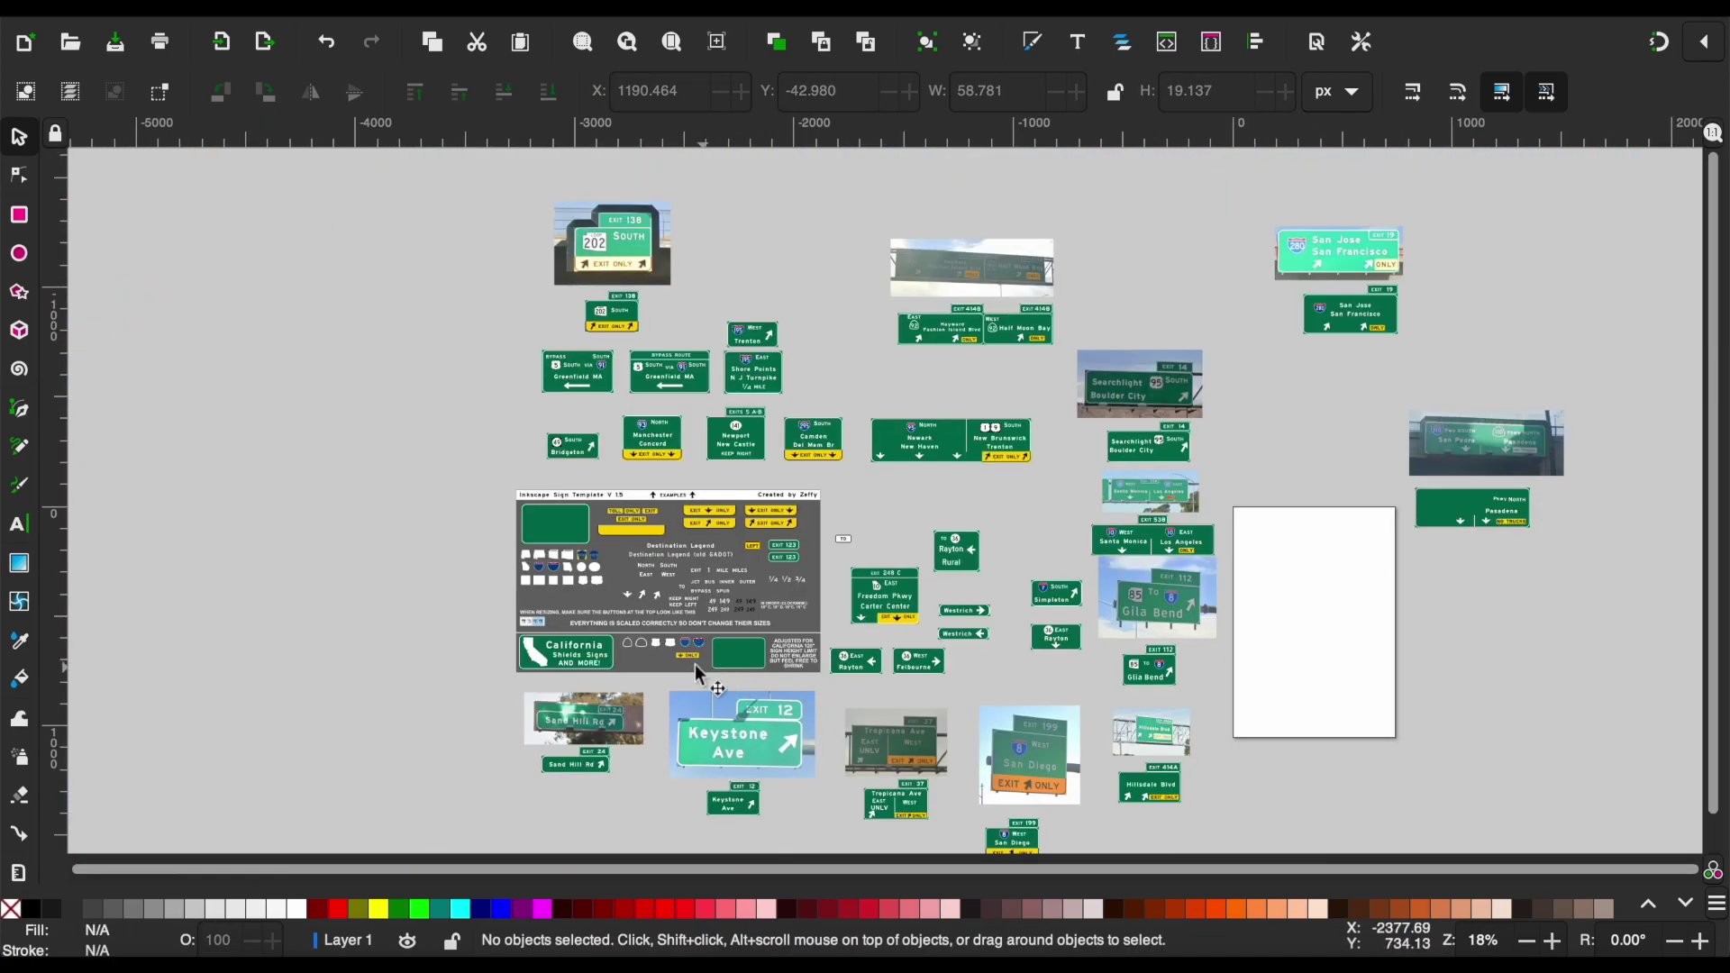
click(641, 644)
Move the shield outline to the left of Pkwy NORTH.
scroll(1481, 505, up, 4)
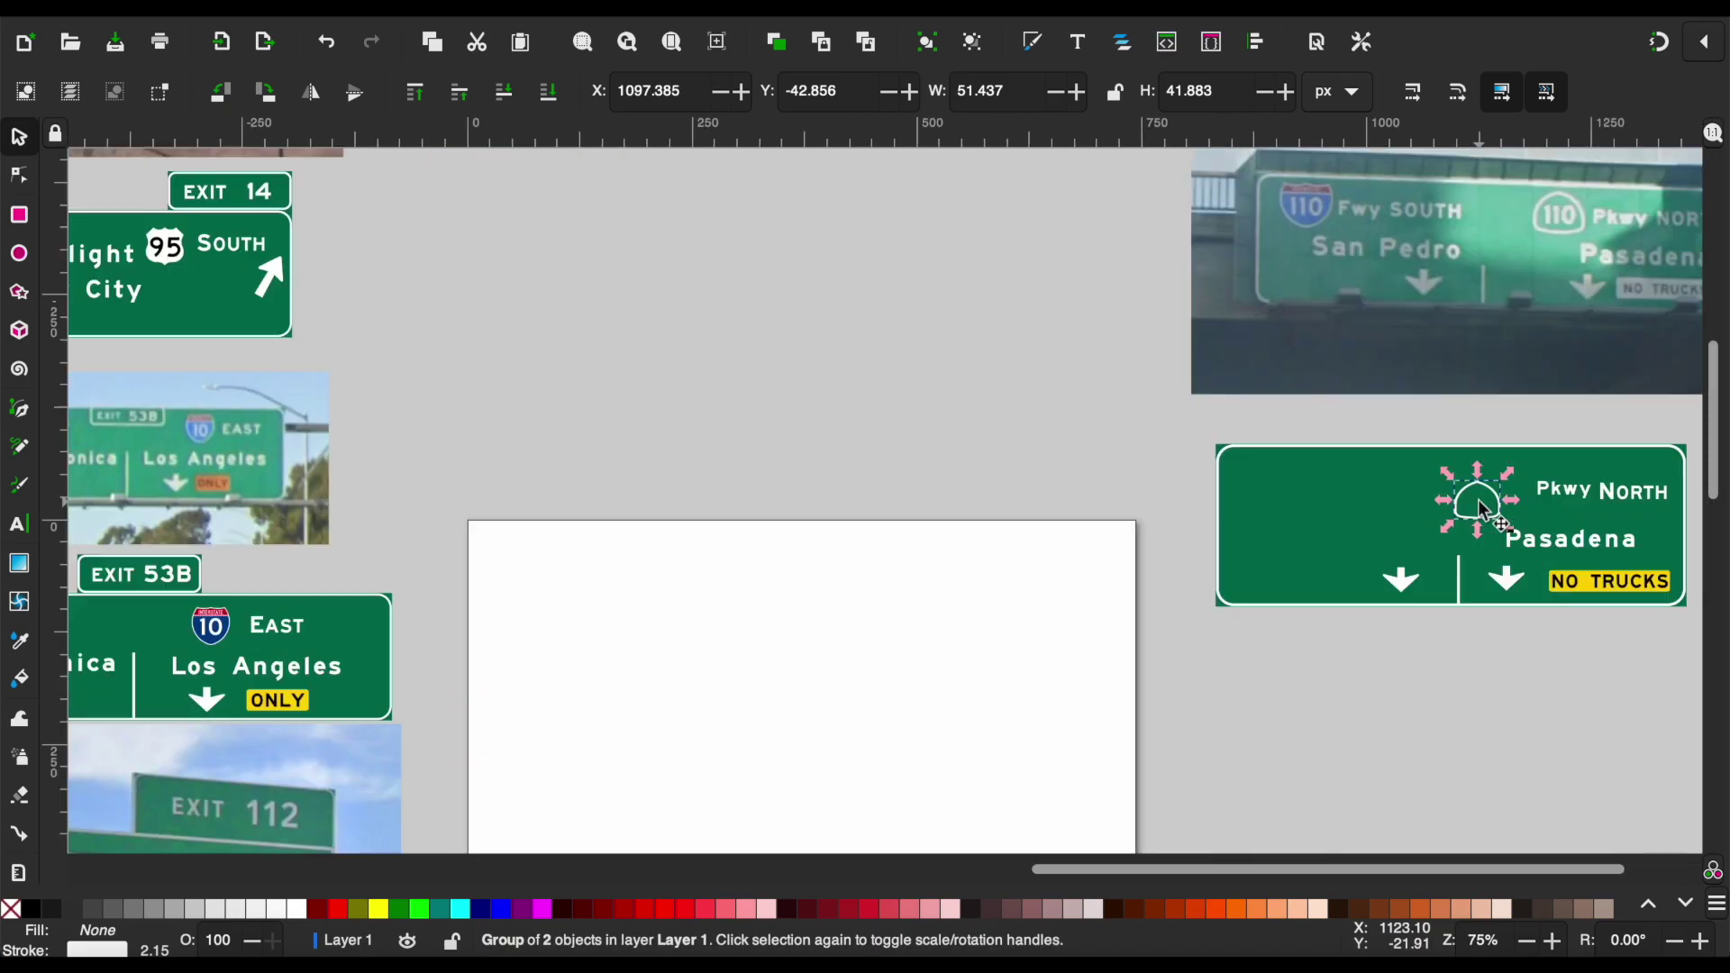
scroll(1478, 499, up, 1)
drag(1216, 647, 1240, 631)
click(1597, 558)
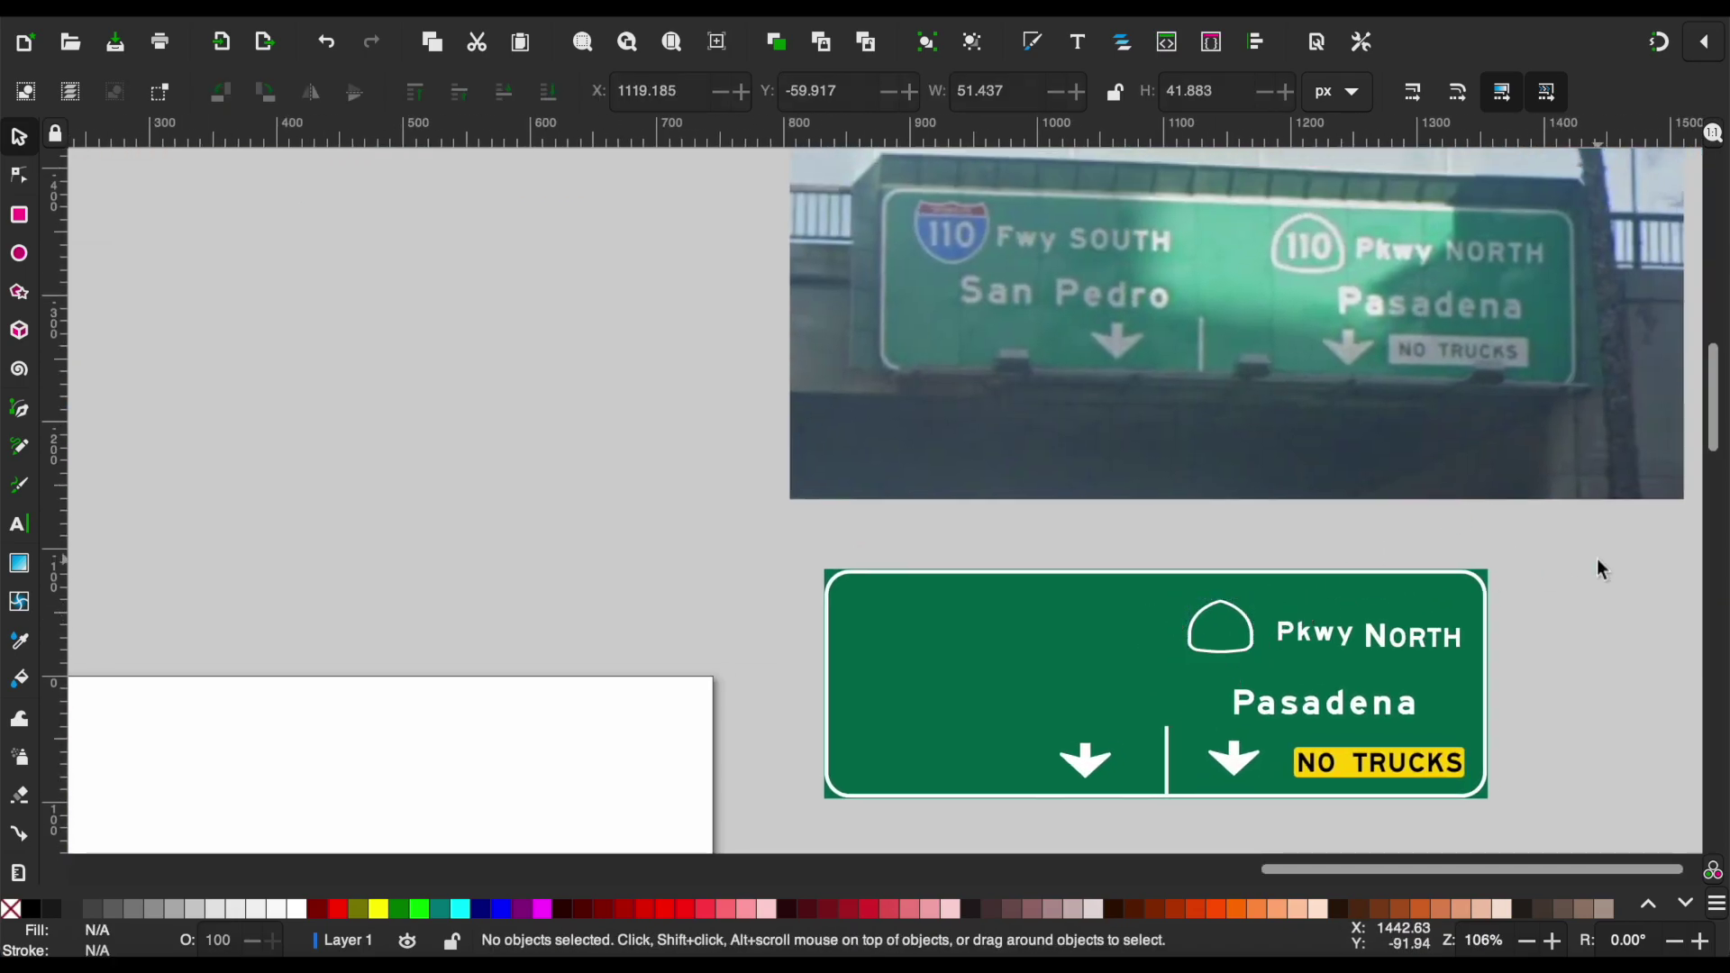
Copy the 280 number from the San Jose sign into the Pasadena shield.
scroll(1597, 559, down, 2)
click(890, 440)
key(ctrl+c)
scroll(891, 440, down, 3)
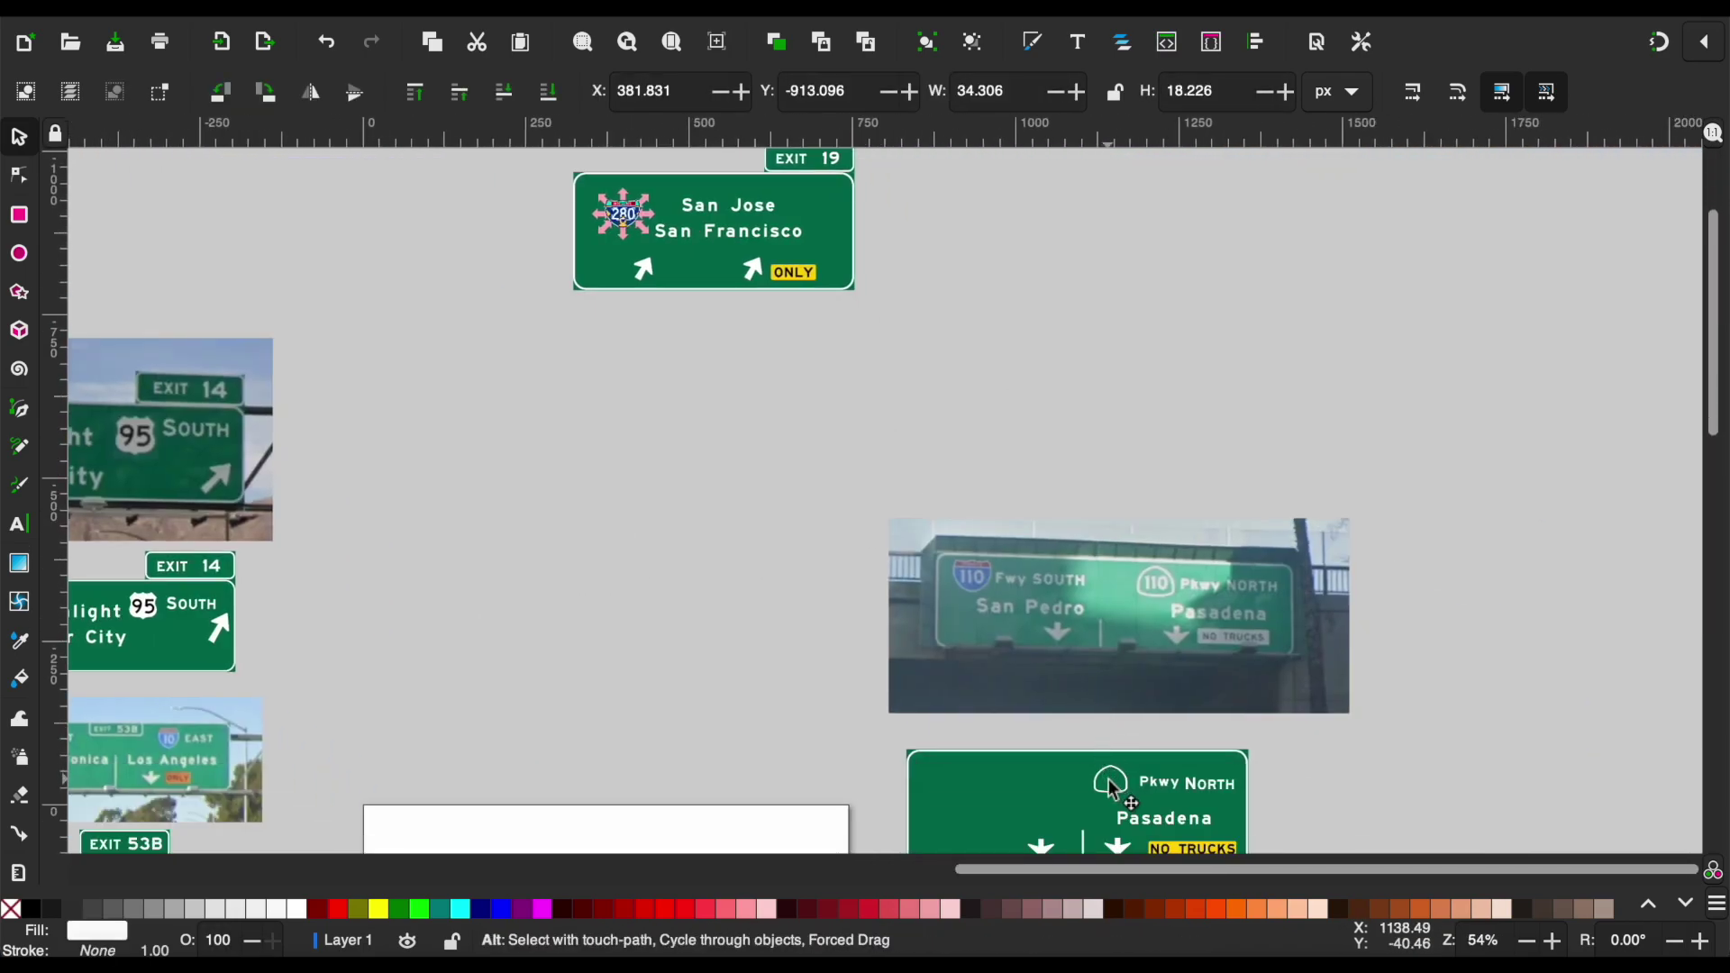
key(ctrl+v)
scroll(1113, 795, up, 5)
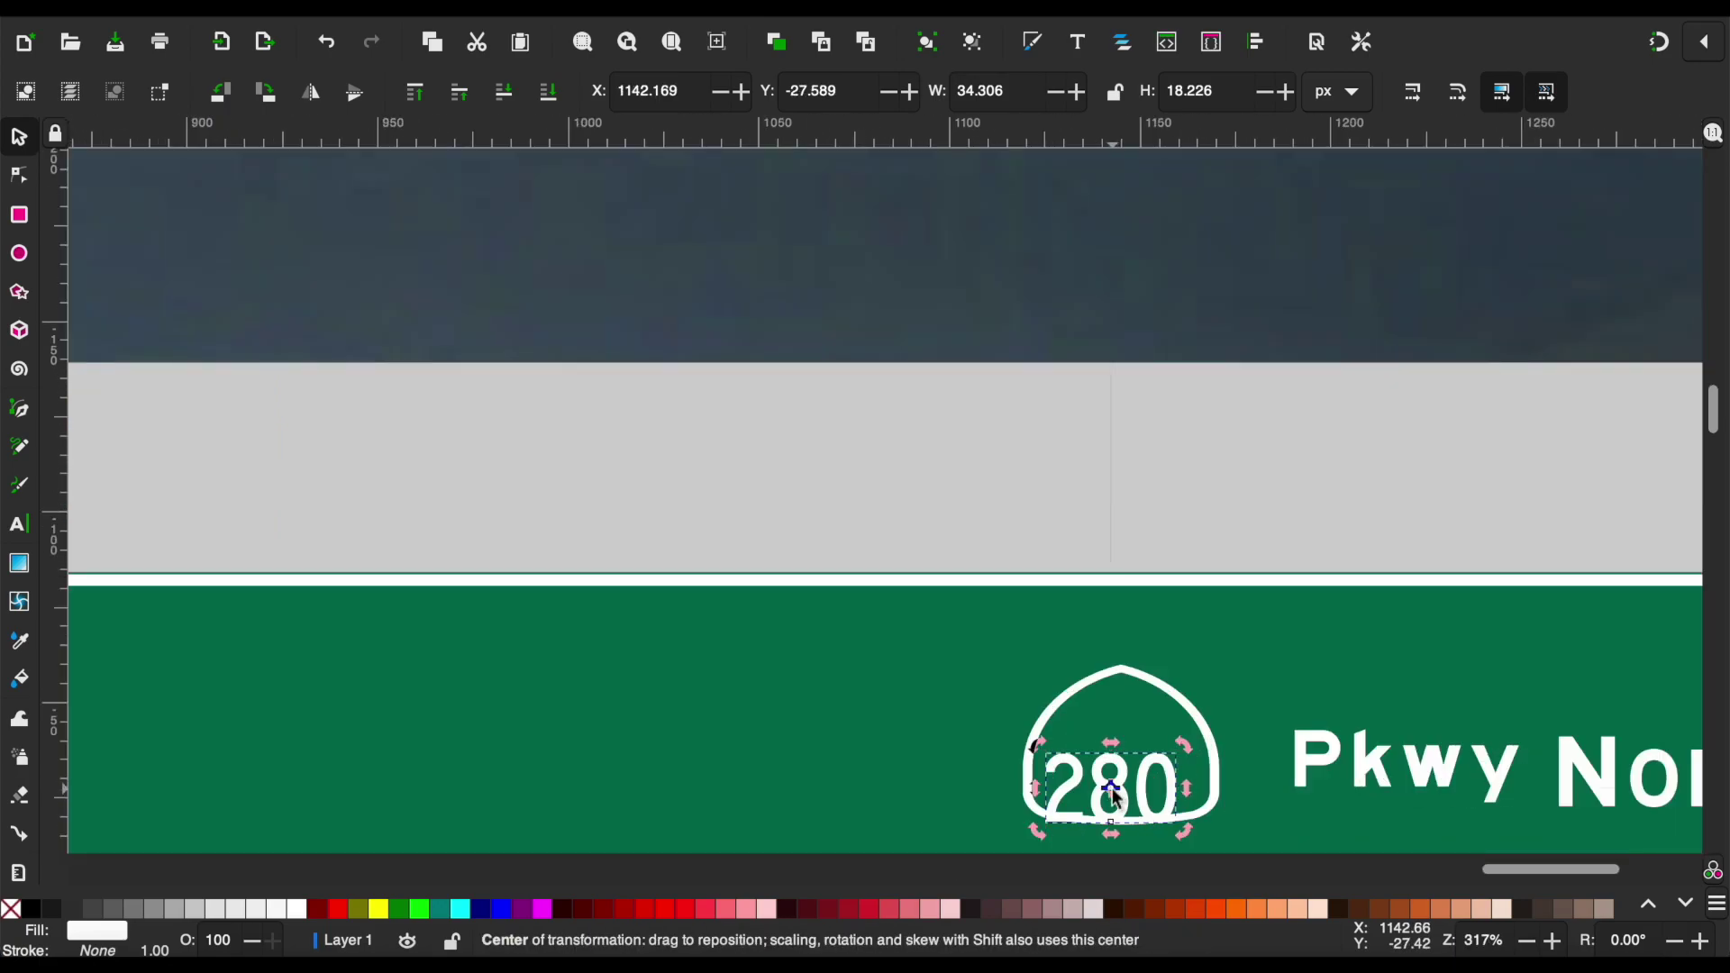
key(Escape)
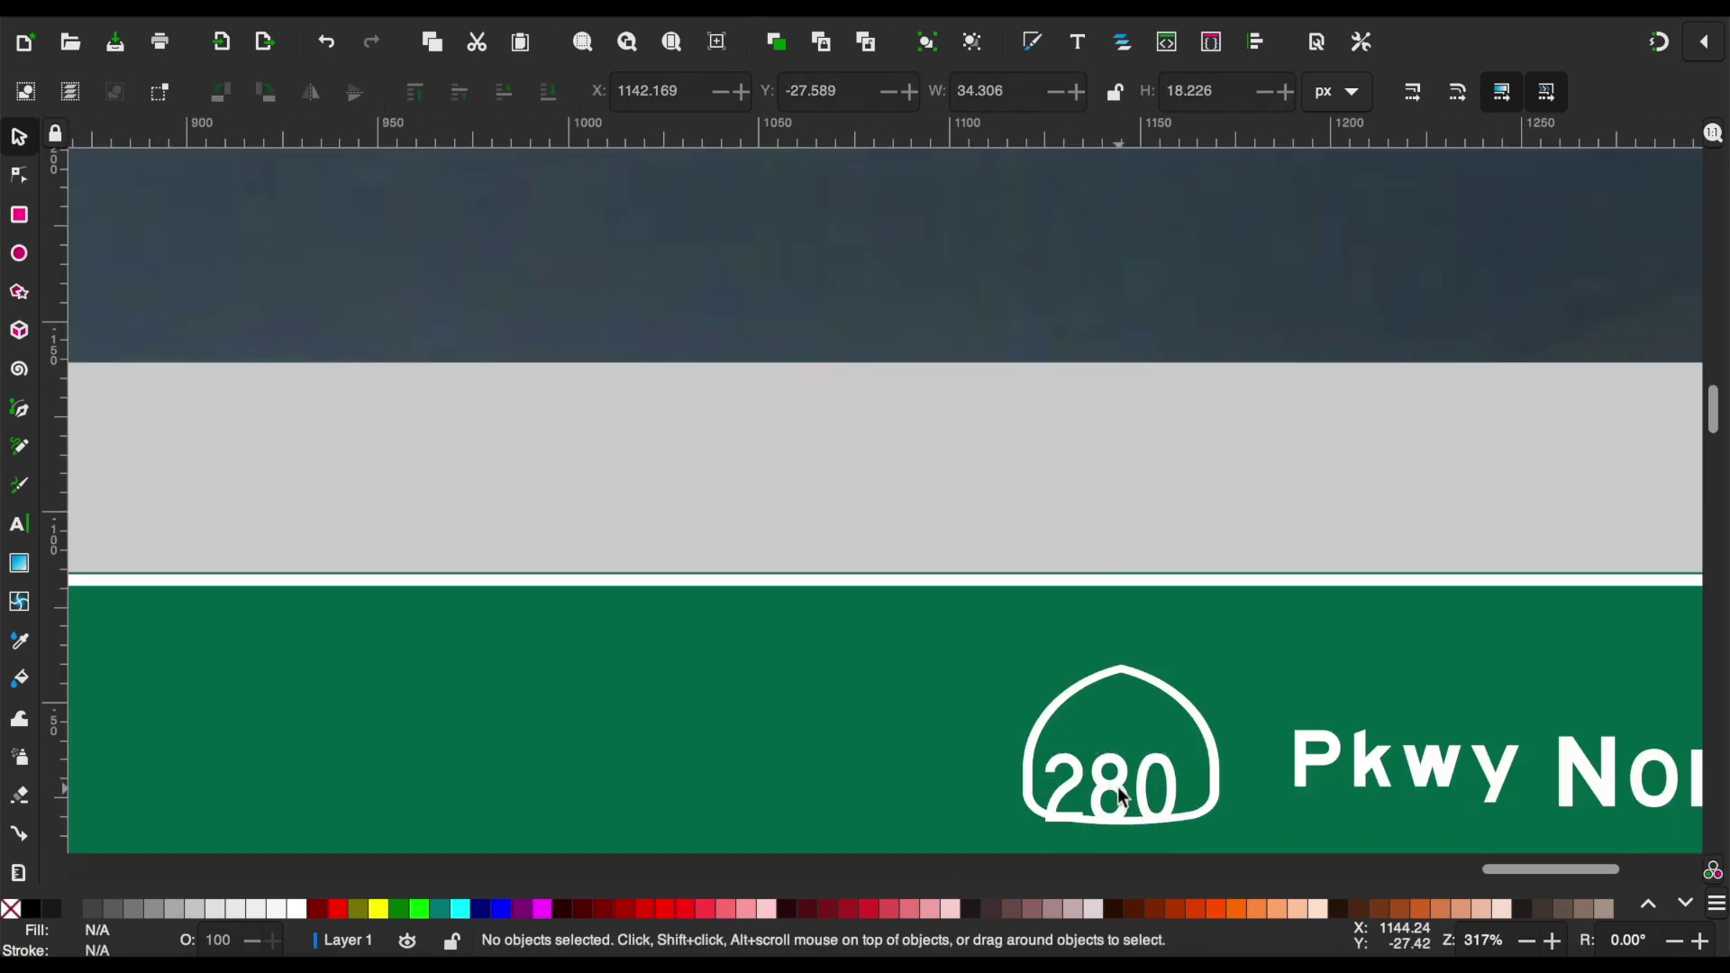
scroll(1169, 766, up, 2)
Retype the shield number as 110 in a wider Roadgeek font.
click(1172, 741)
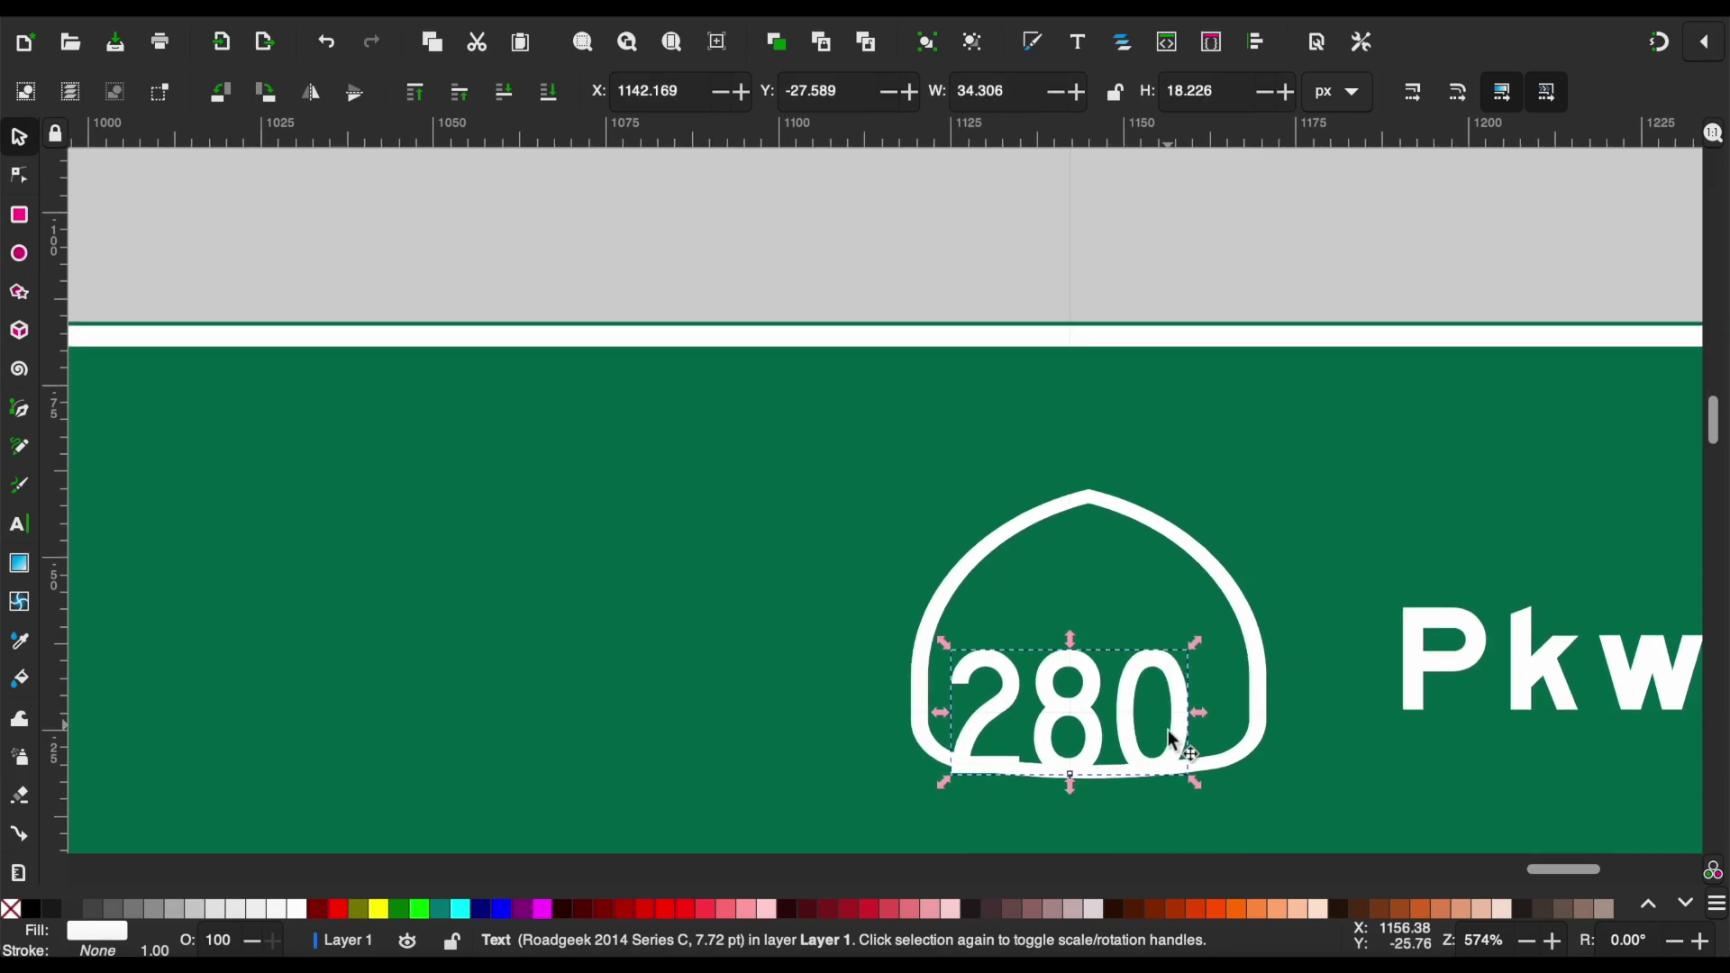
double_click(1125, 750)
key(ctrl+a)
text(110)
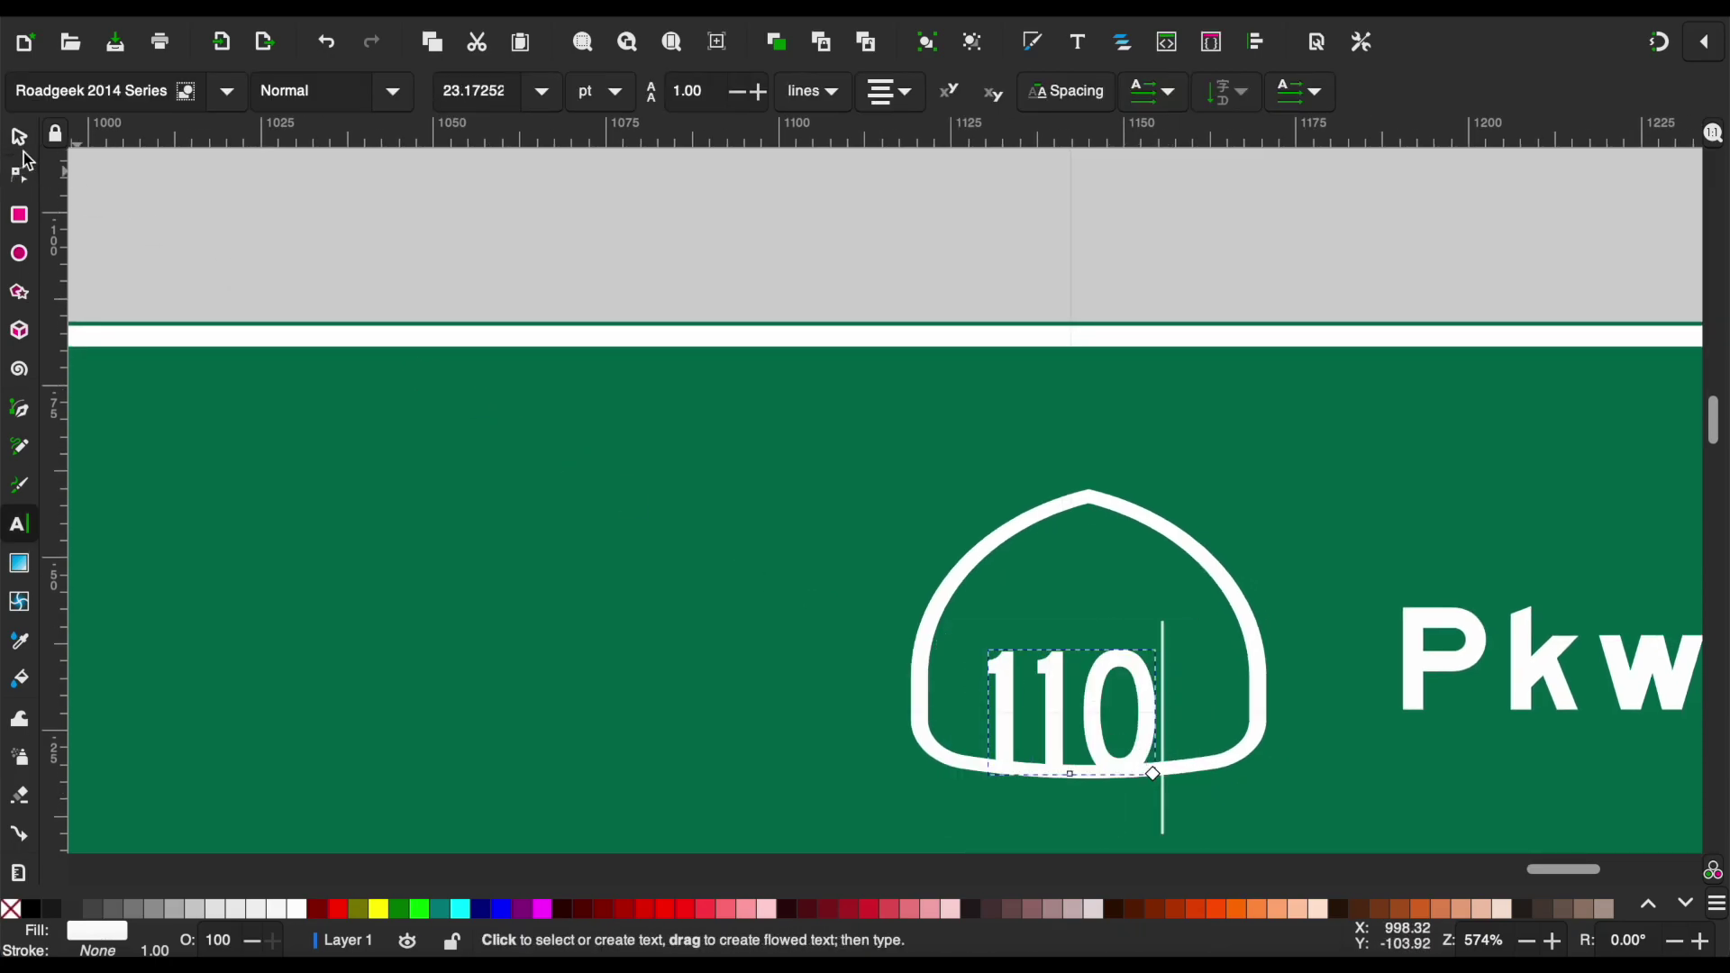
click(227, 91)
key(Down)
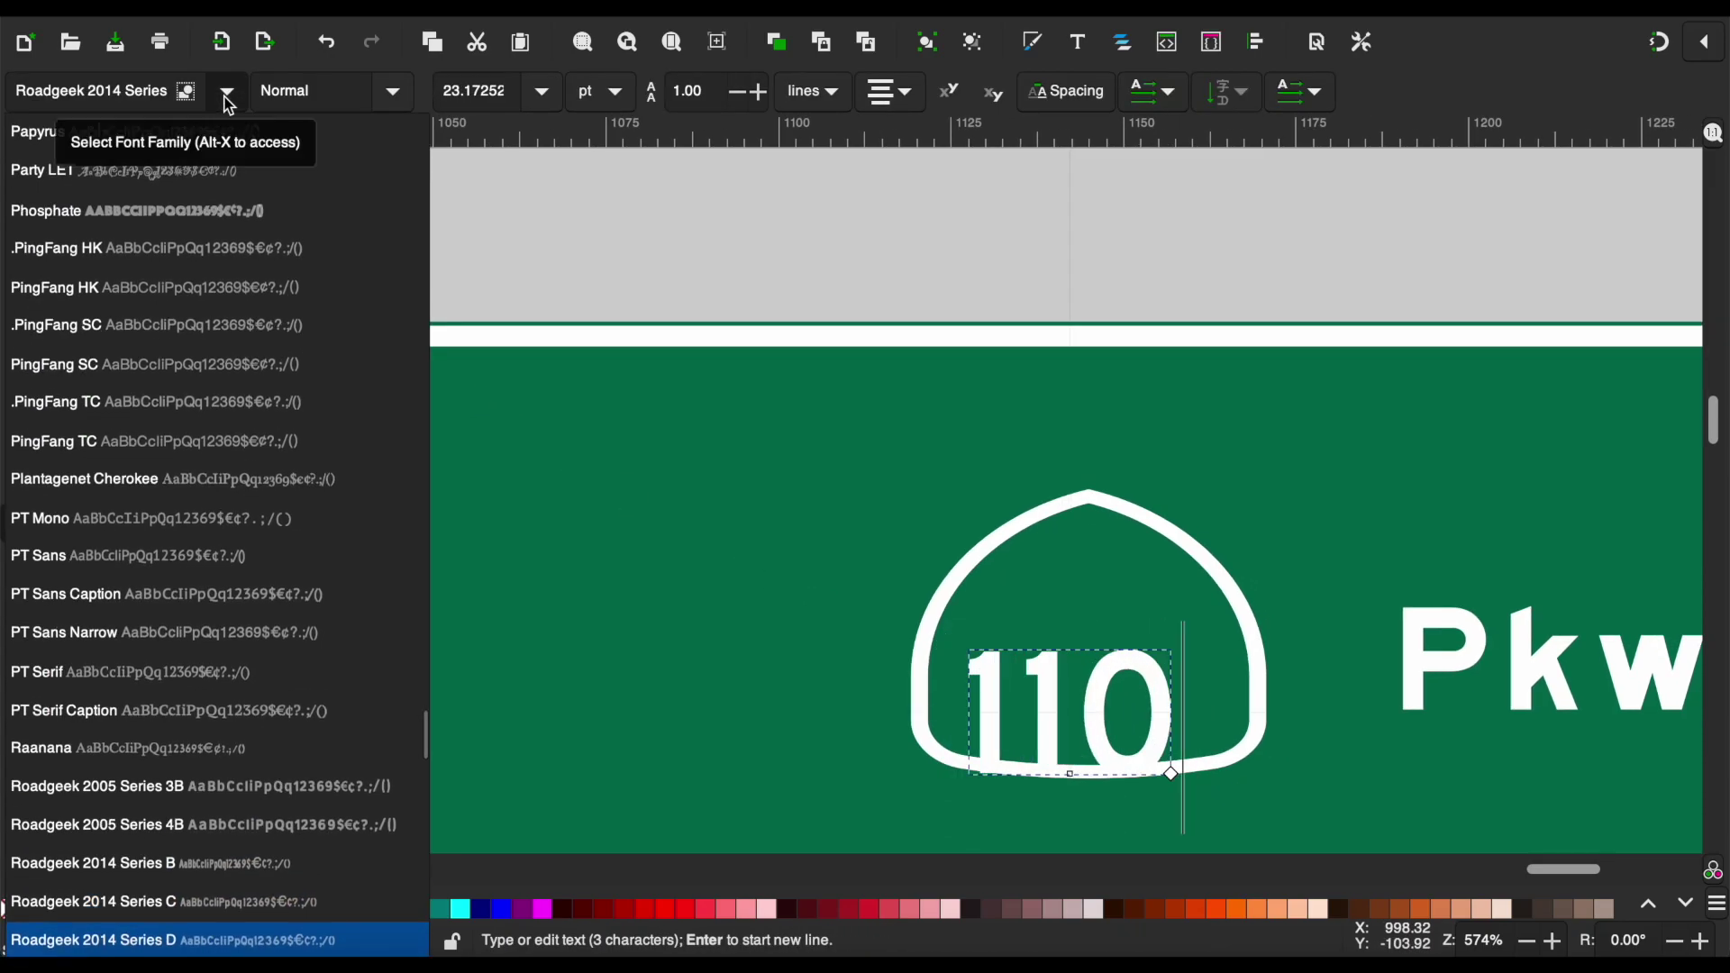
key(Return)
Center the 110 number higher inside the shield.
click(18, 137)
drag(1121, 653, 1133, 602)
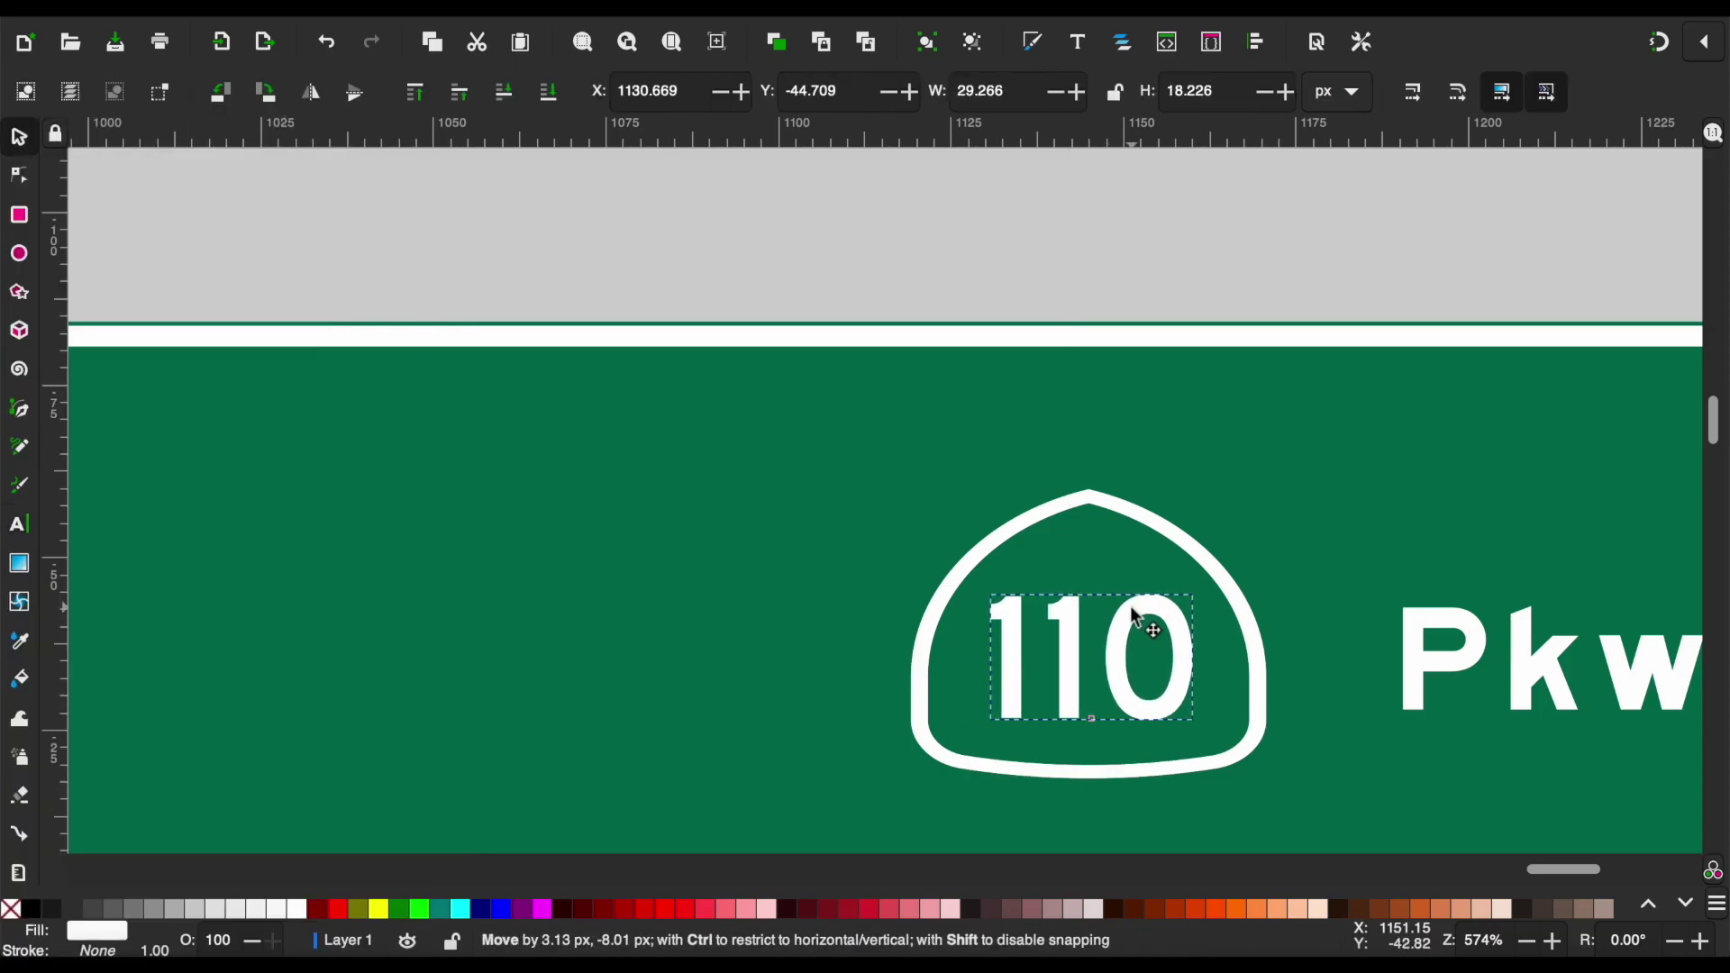
click(1058, 292)
scroll(1059, 292, down, 4)
scroll(1058, 292, down, 3)
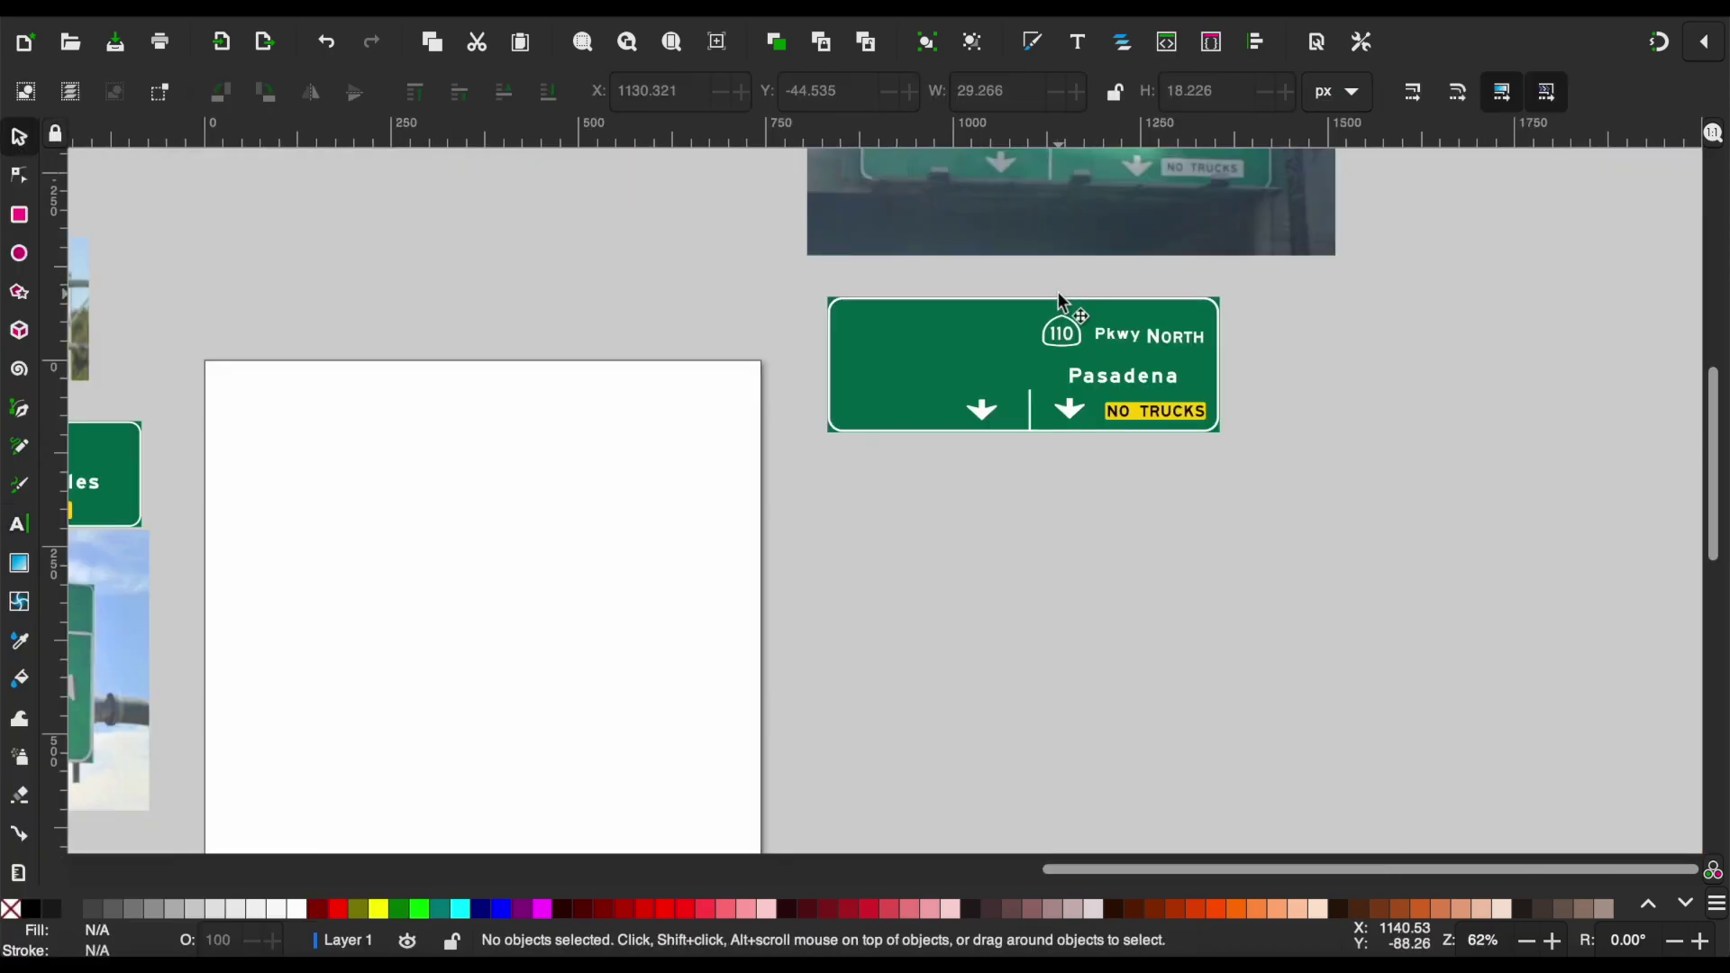
scroll(1062, 302, down, 2)
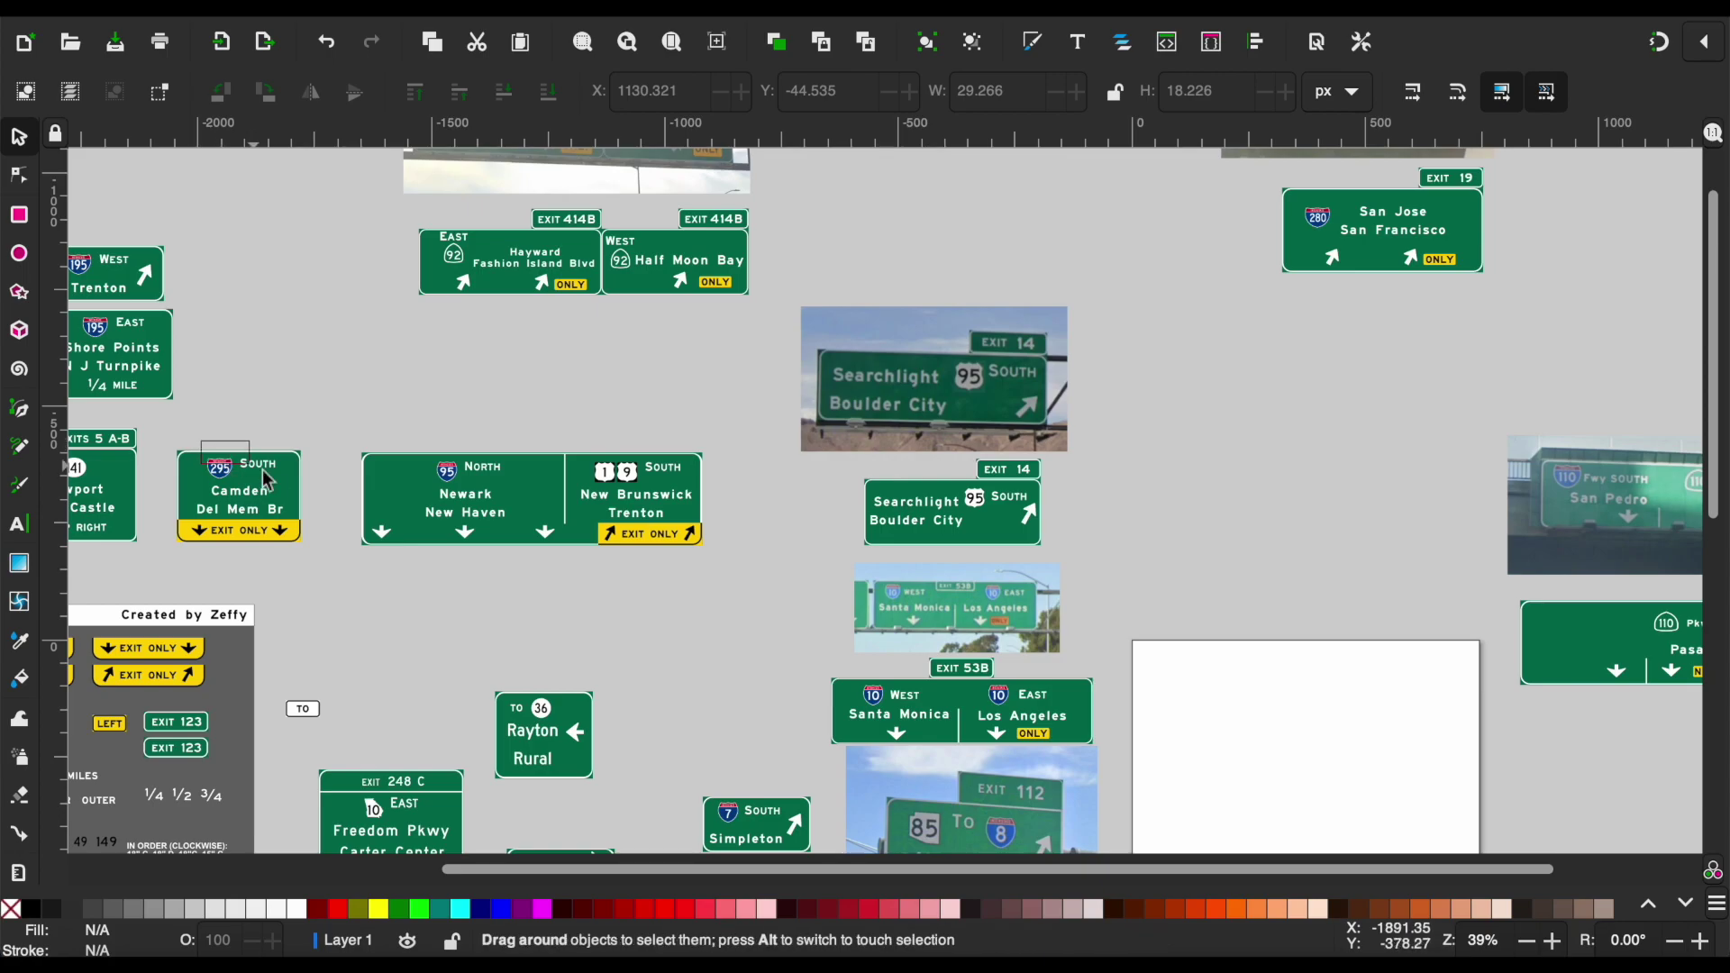
Bring the 295 shield and SOUTH from the Camden sign onto the left half, SOUTH shifted right.
drag(200, 442, 267, 482)
scroll(829, 631, right, 5)
drag(1153, 613, 1163, 622)
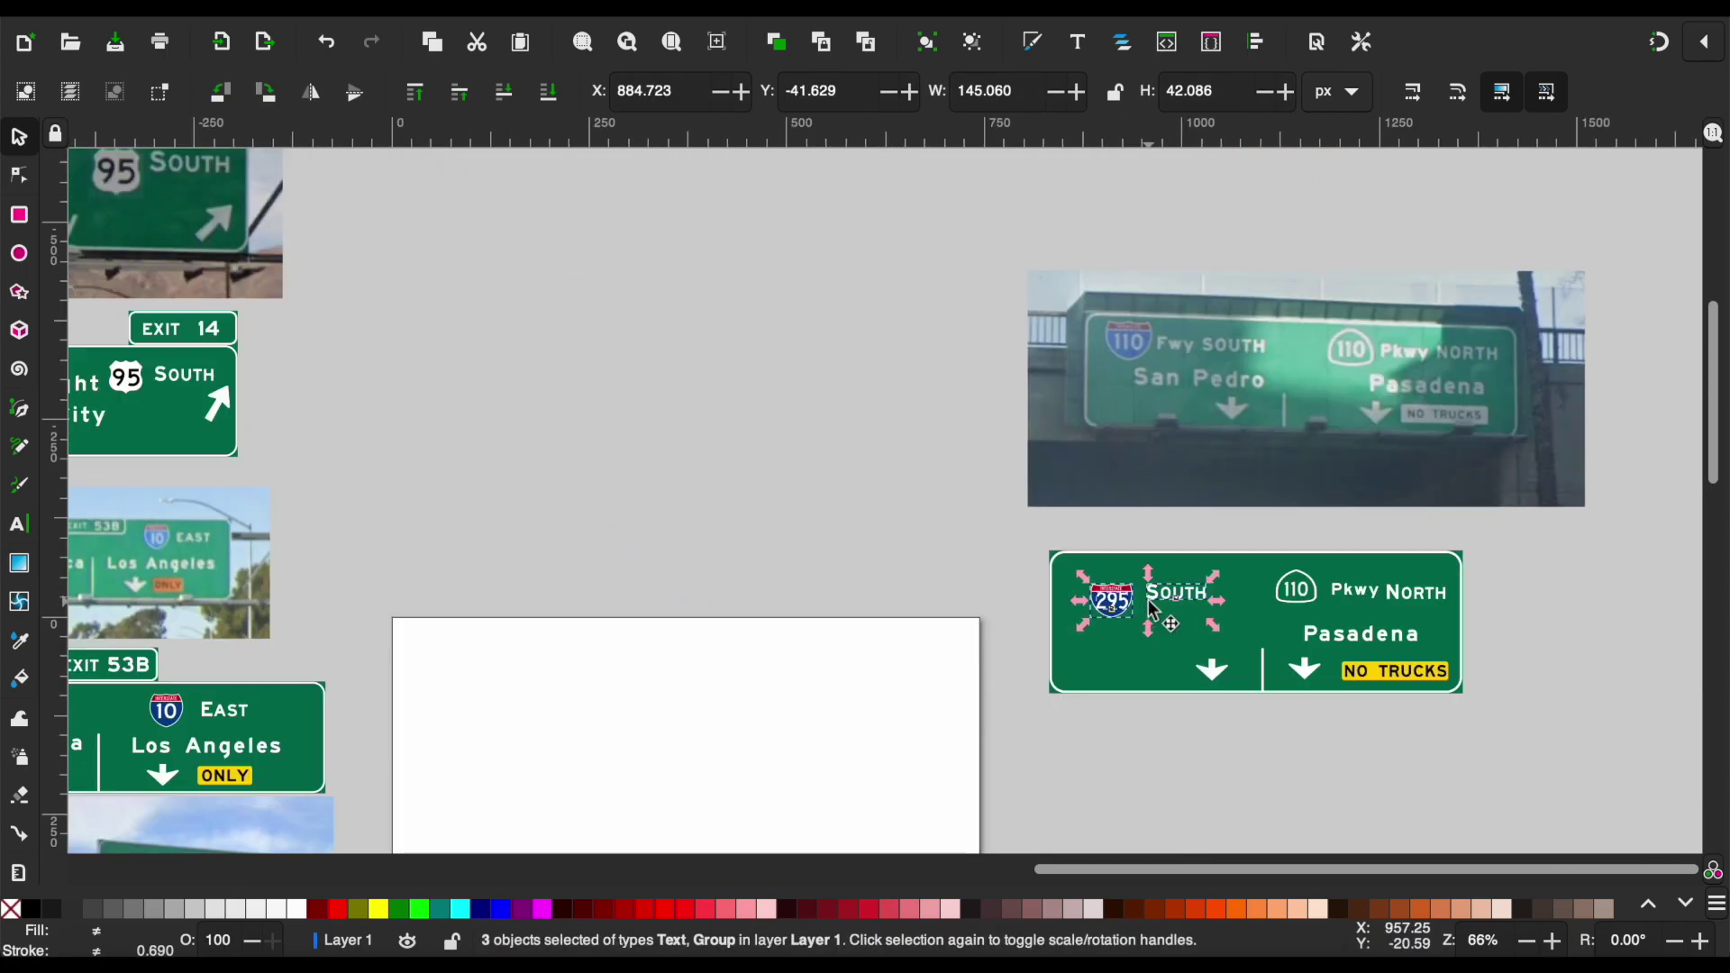
scroll(1163, 622, up, 7)
drag(834, 568, 756, 577)
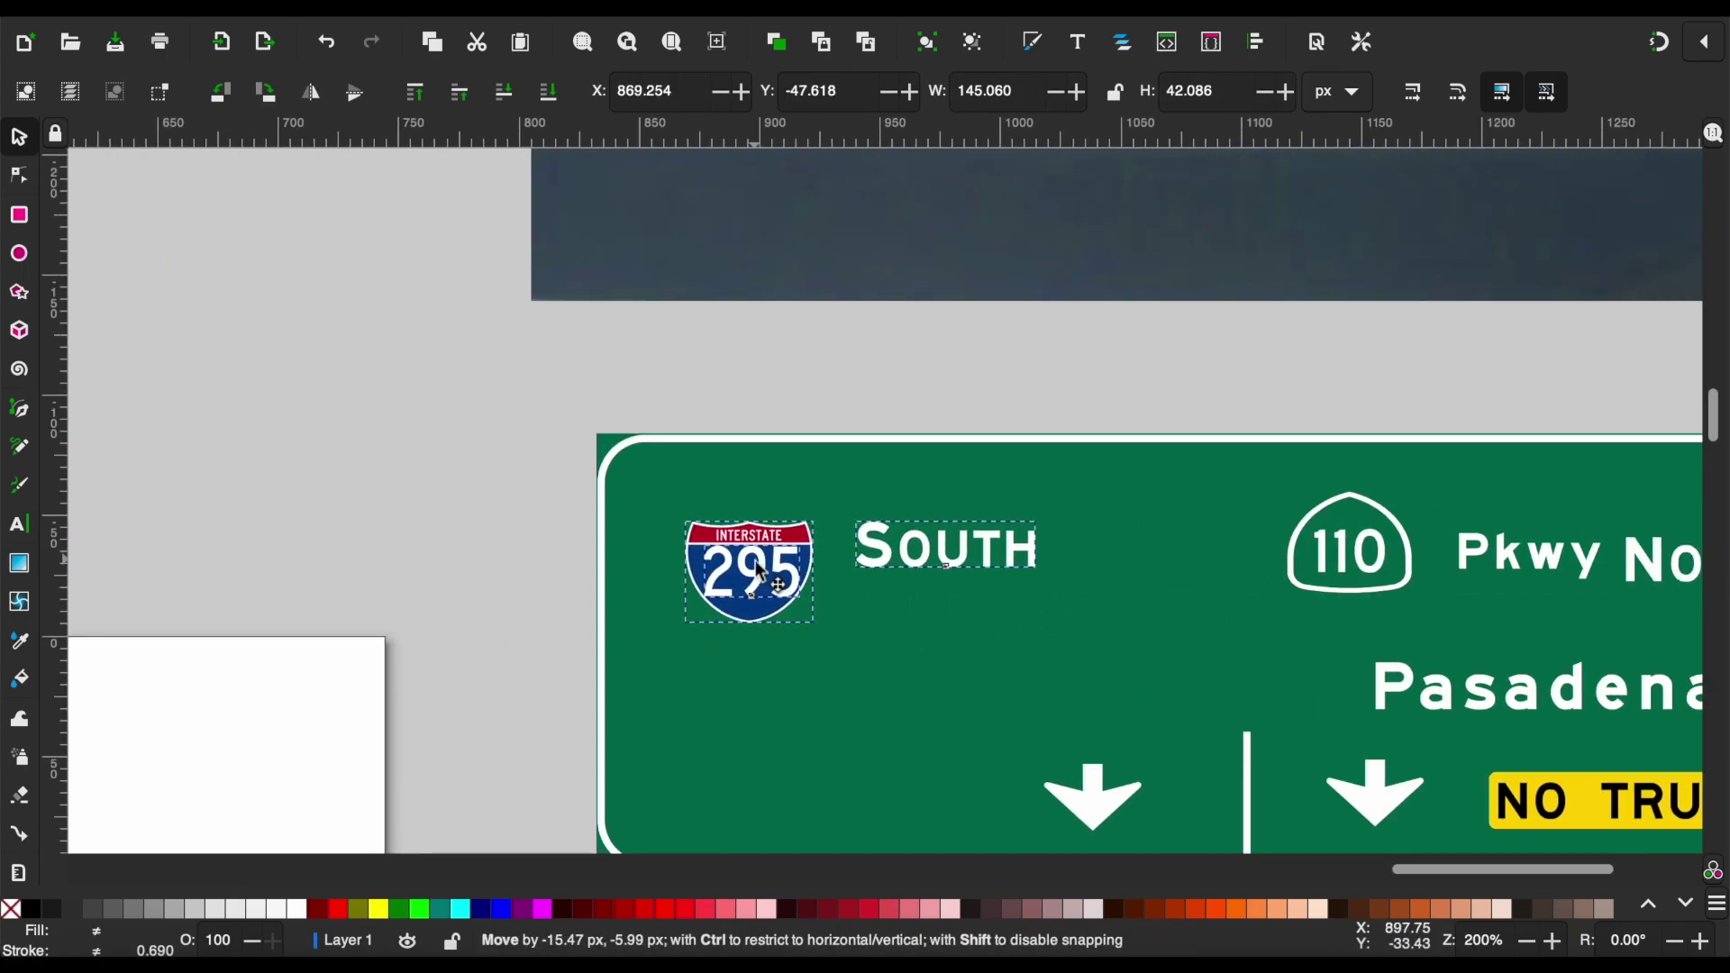
key(Escape)
drag(901, 564, 1036, 568)
Duplicate Pkwy, edit it to Fwy, and place it beside the interstate shield.
click(1493, 564)
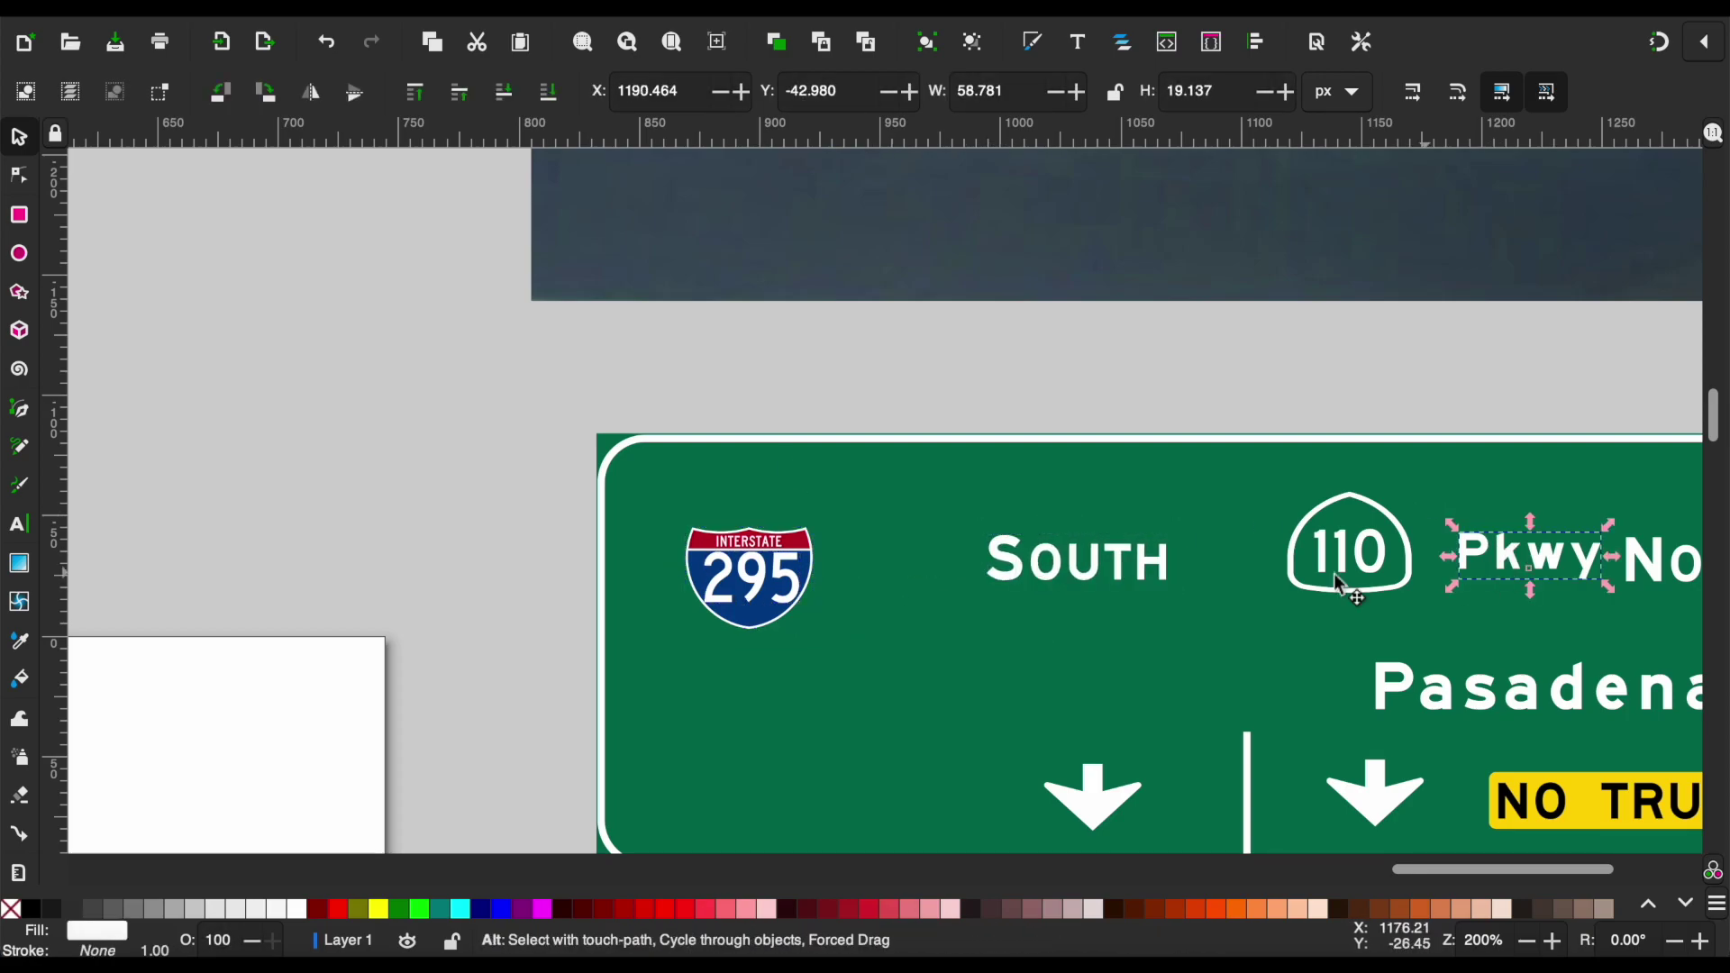
key(ctrl+d)
drag(1493, 564, 893, 528)
double_click(911, 531)
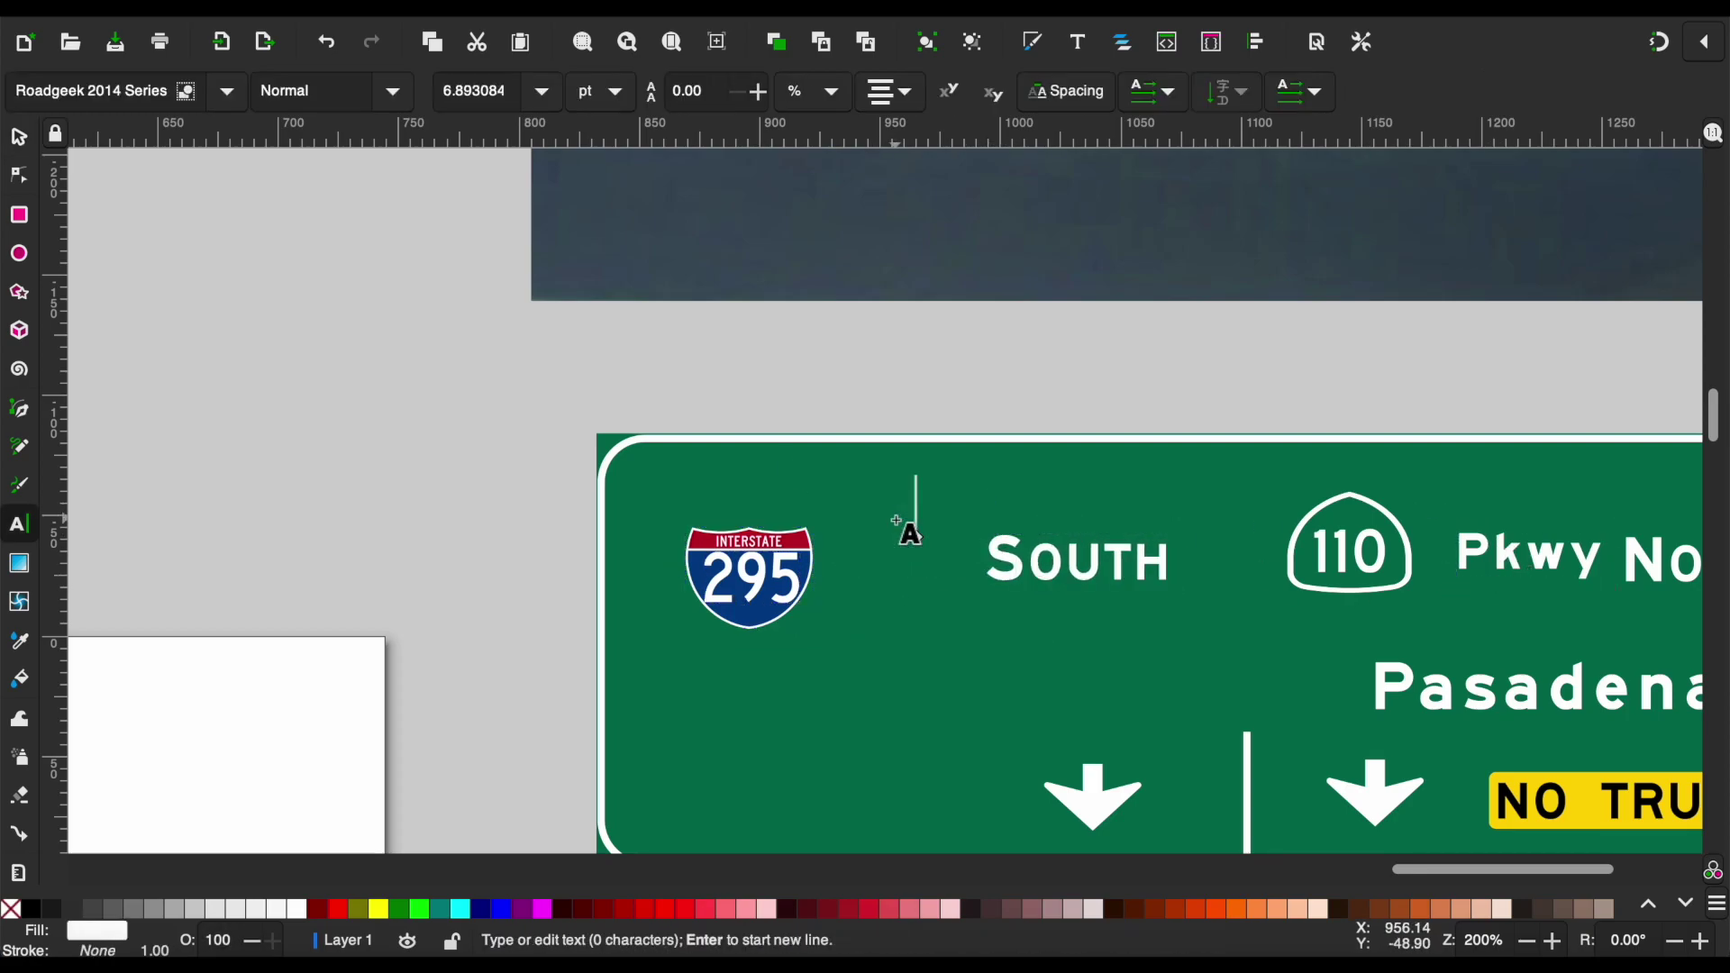
text(Fwy)
click(32, 147)
click(868, 529)
drag(869, 529, 847, 577)
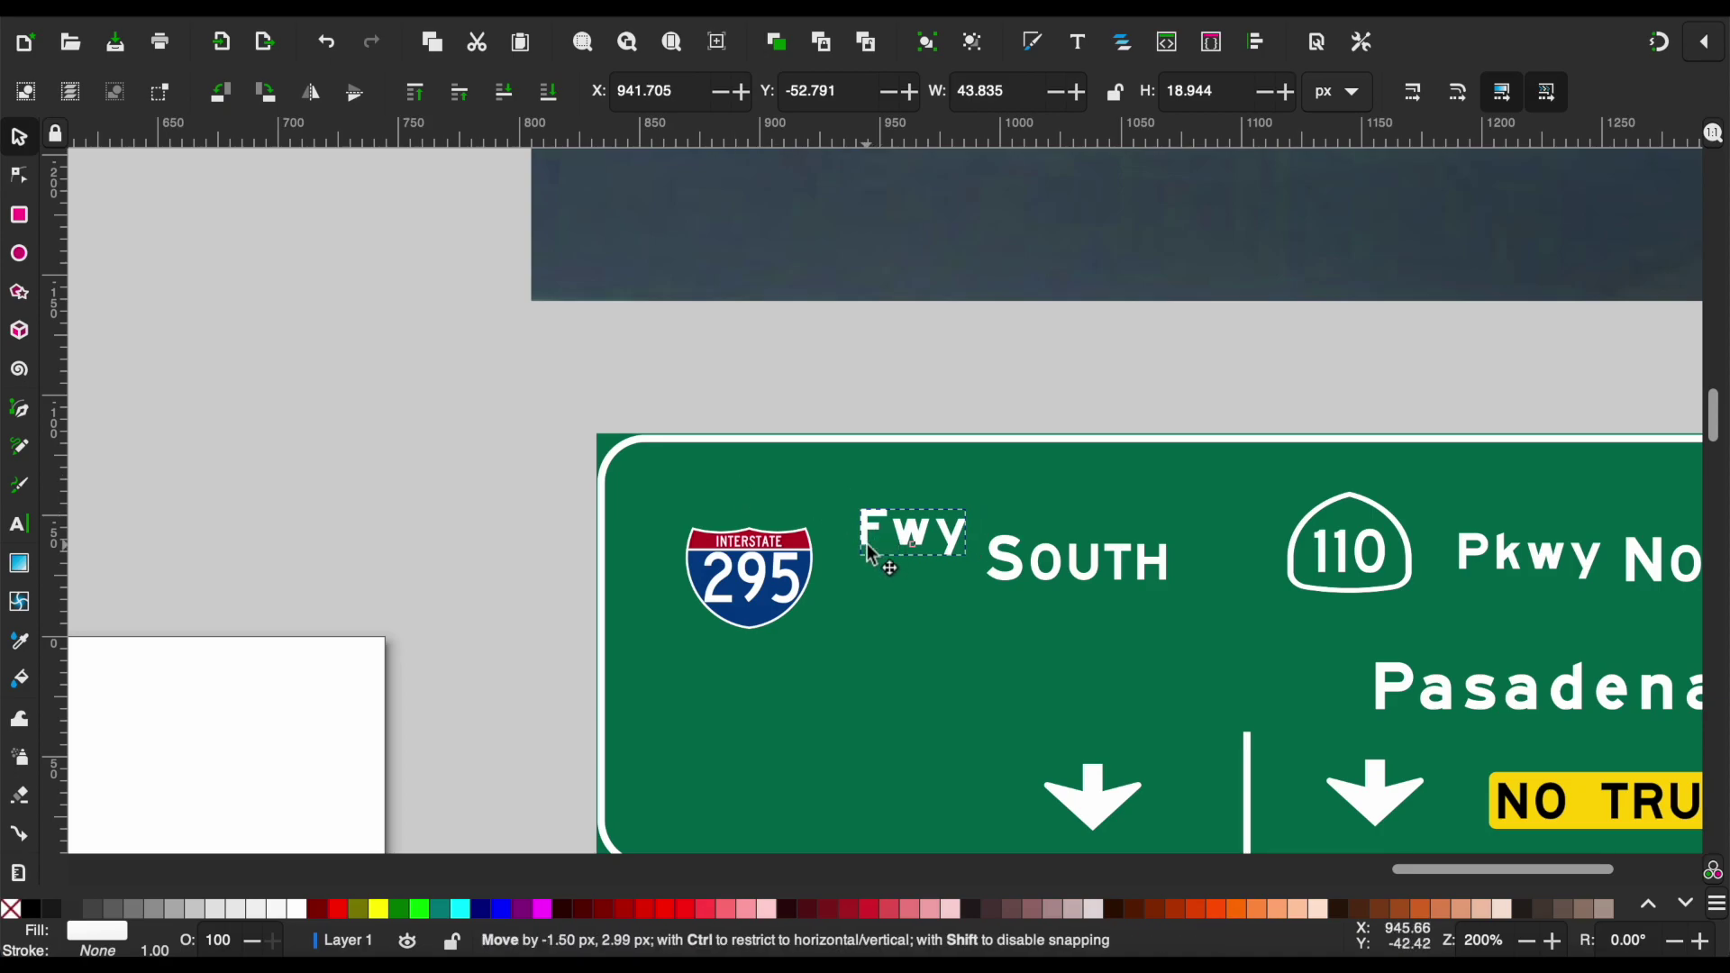
Change the interstate shield number to 110 and shrink it to fit.
double_click(767, 600)
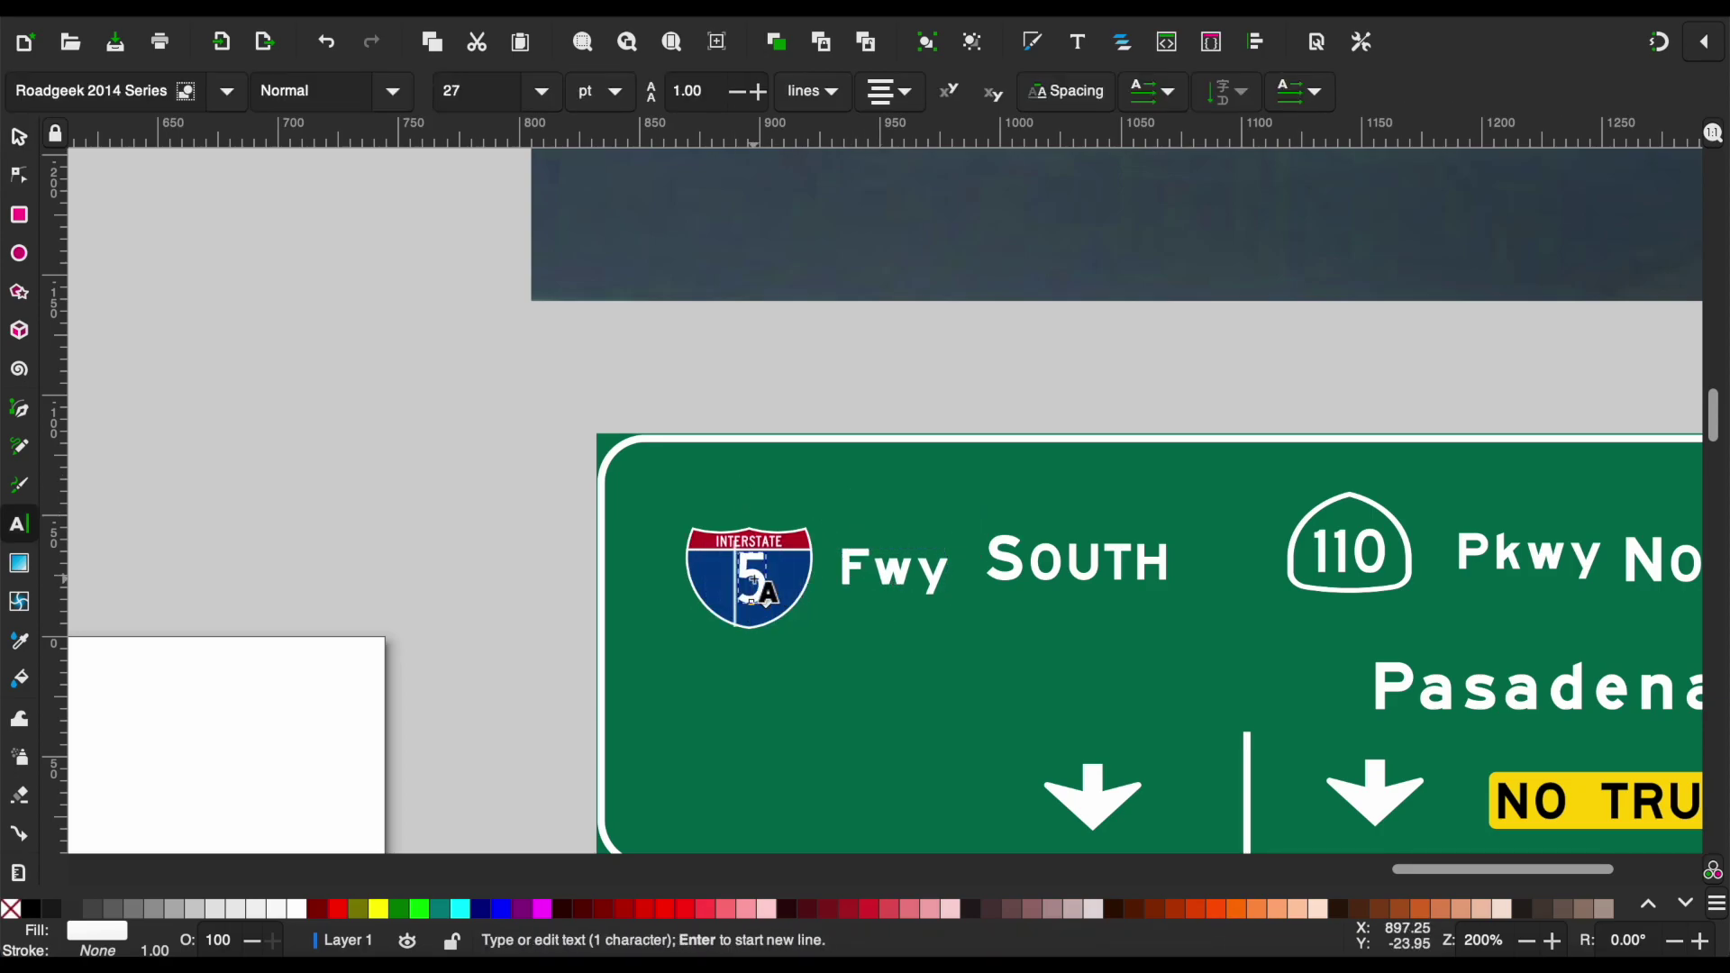
text(110)
click(22, 137)
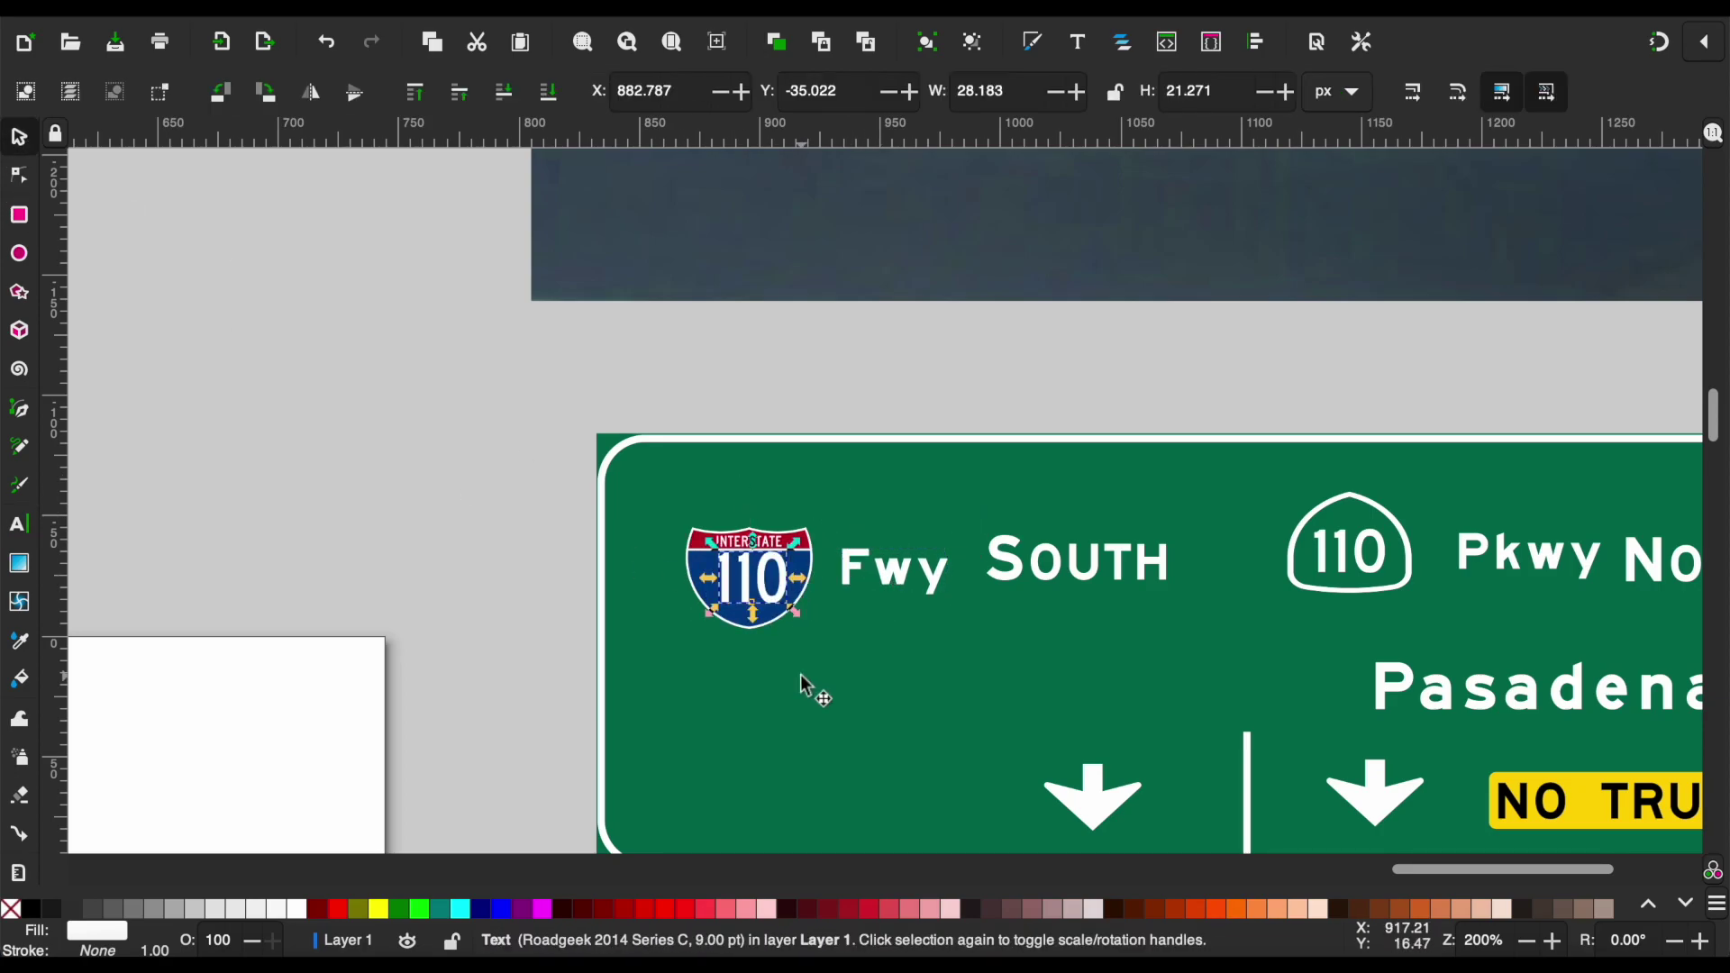
scroll(801, 675, up, 4)
drag(748, 267, 721, 303)
click(869, 521)
scroll(994, 484, down, 4)
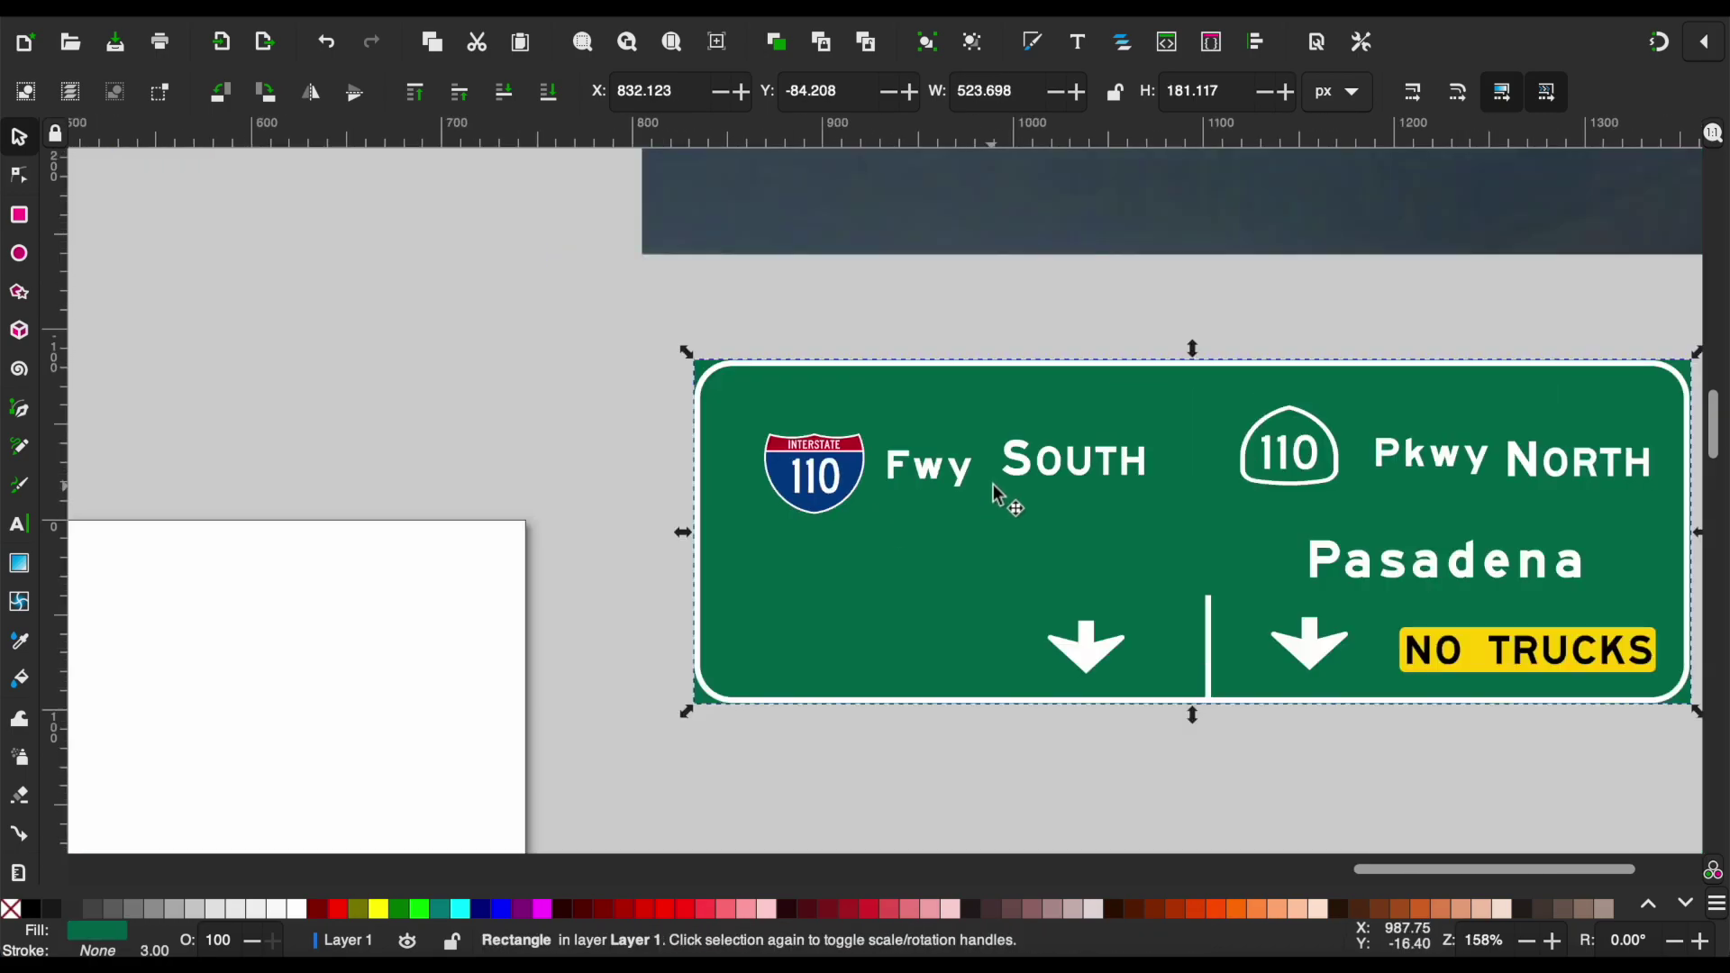
Copy Pasadena, retype it as San Pedro, and position it under the left half.
click(1334, 568)
key(ctrl+c)
key(ctrl+v)
double_click(1030, 546)
key(ctrl+a)
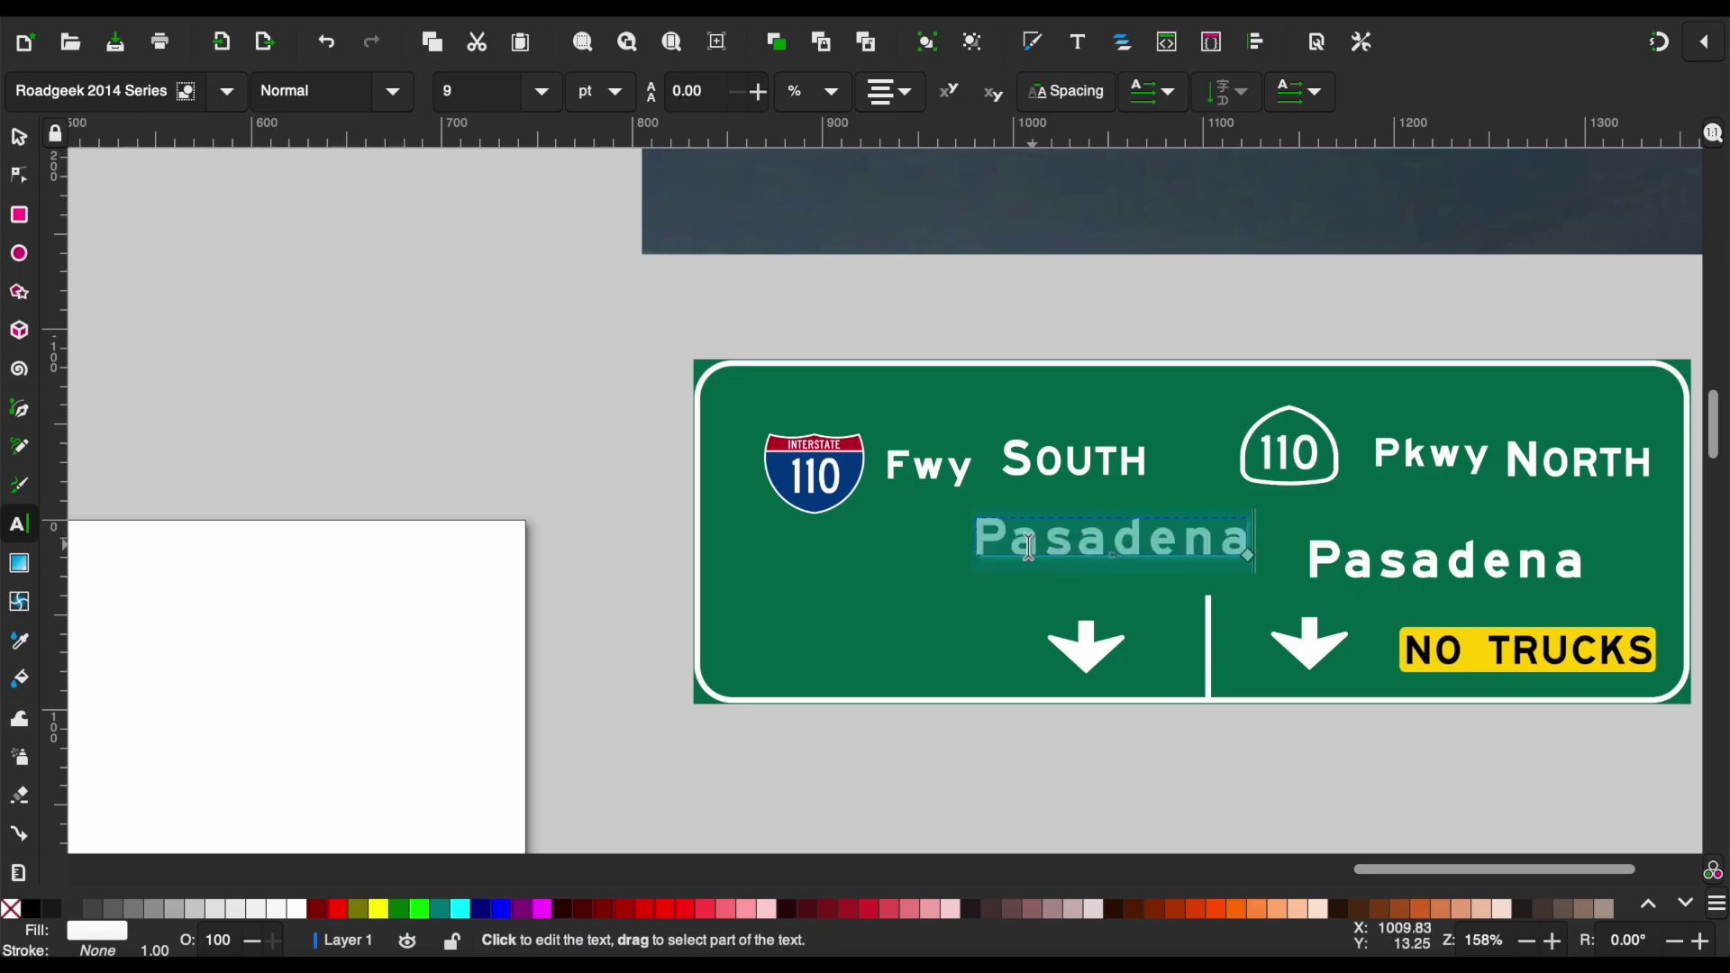
text(San Pedro)
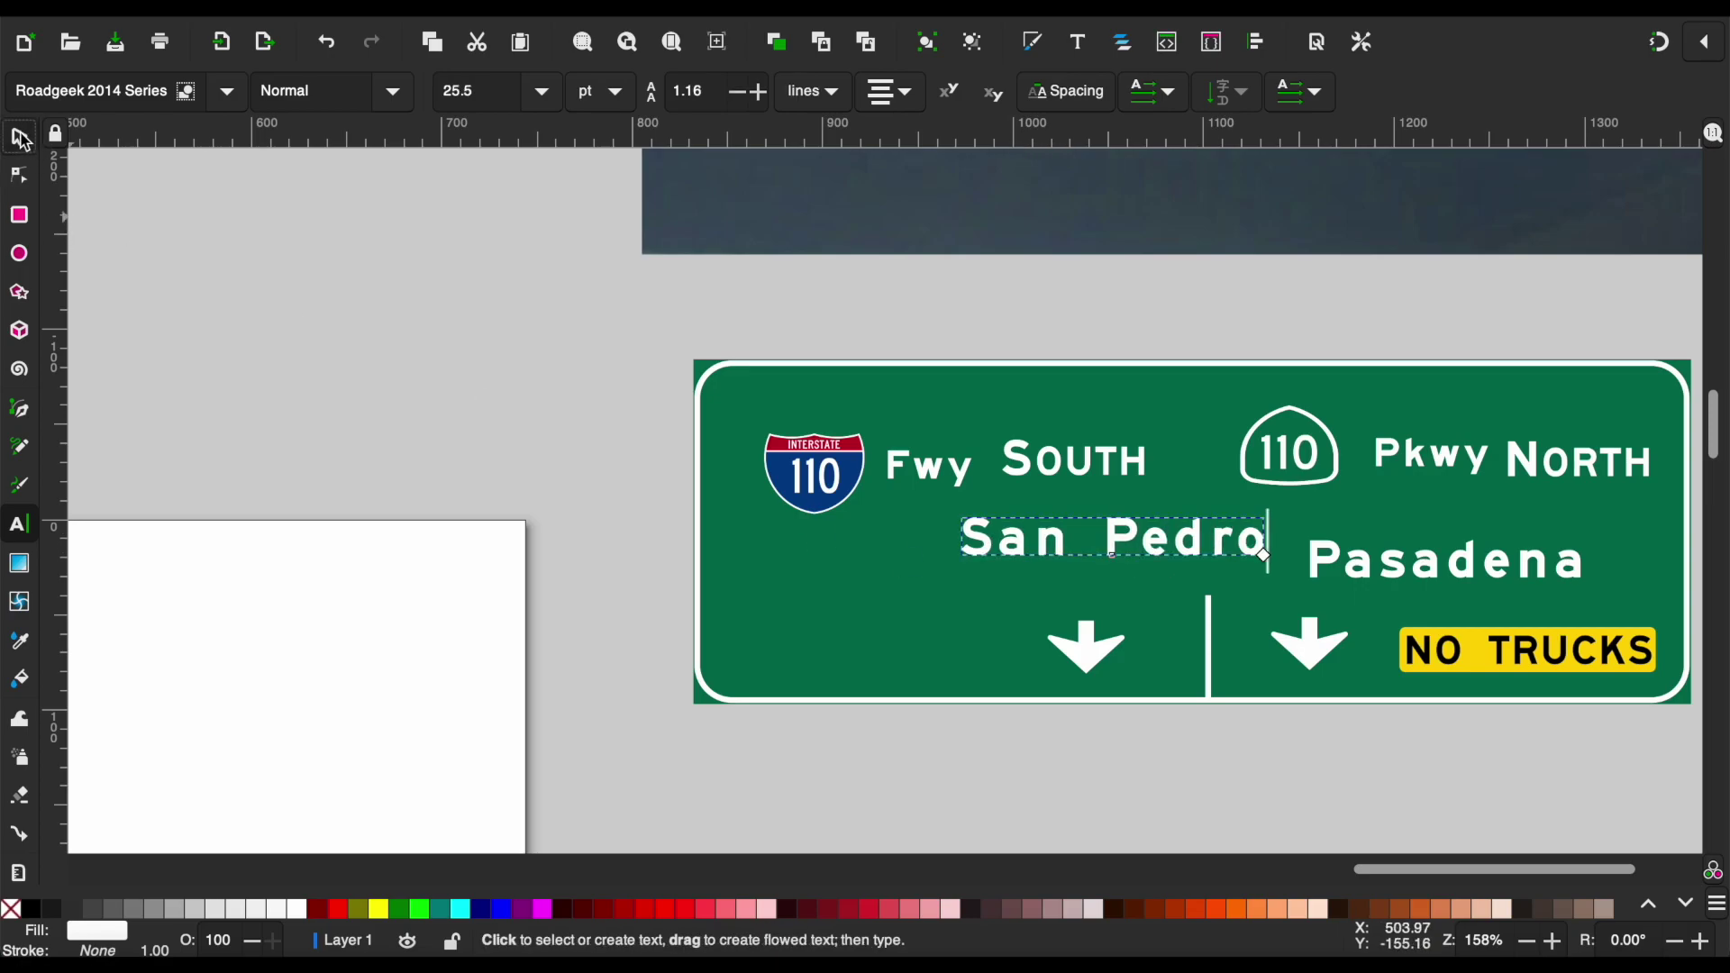
click(20, 138)
drag(1130, 552, 968, 577)
Compare with the reference photo and drag the I-110 sign's white divider slightly left.
click(869, 317)
scroll(869, 317, down, 2)
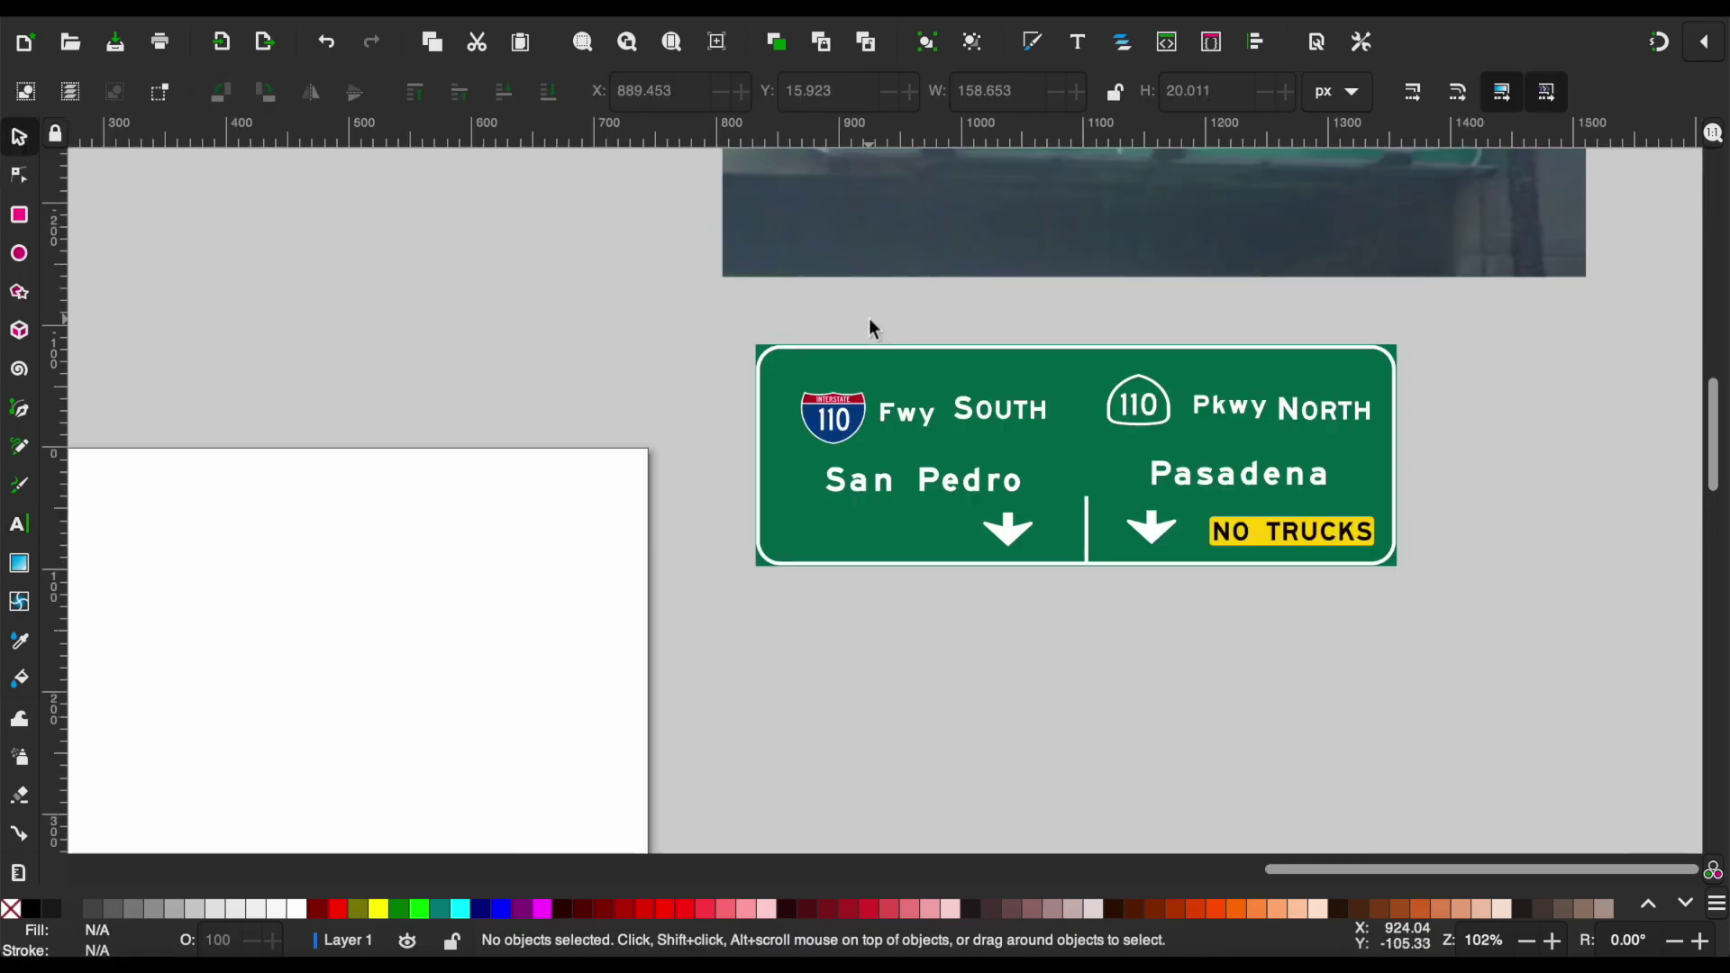
scroll(869, 317, up, 5)
scroll(869, 317, right, 3)
scroll(869, 317, down, 1)
scroll(869, 325, down, 1)
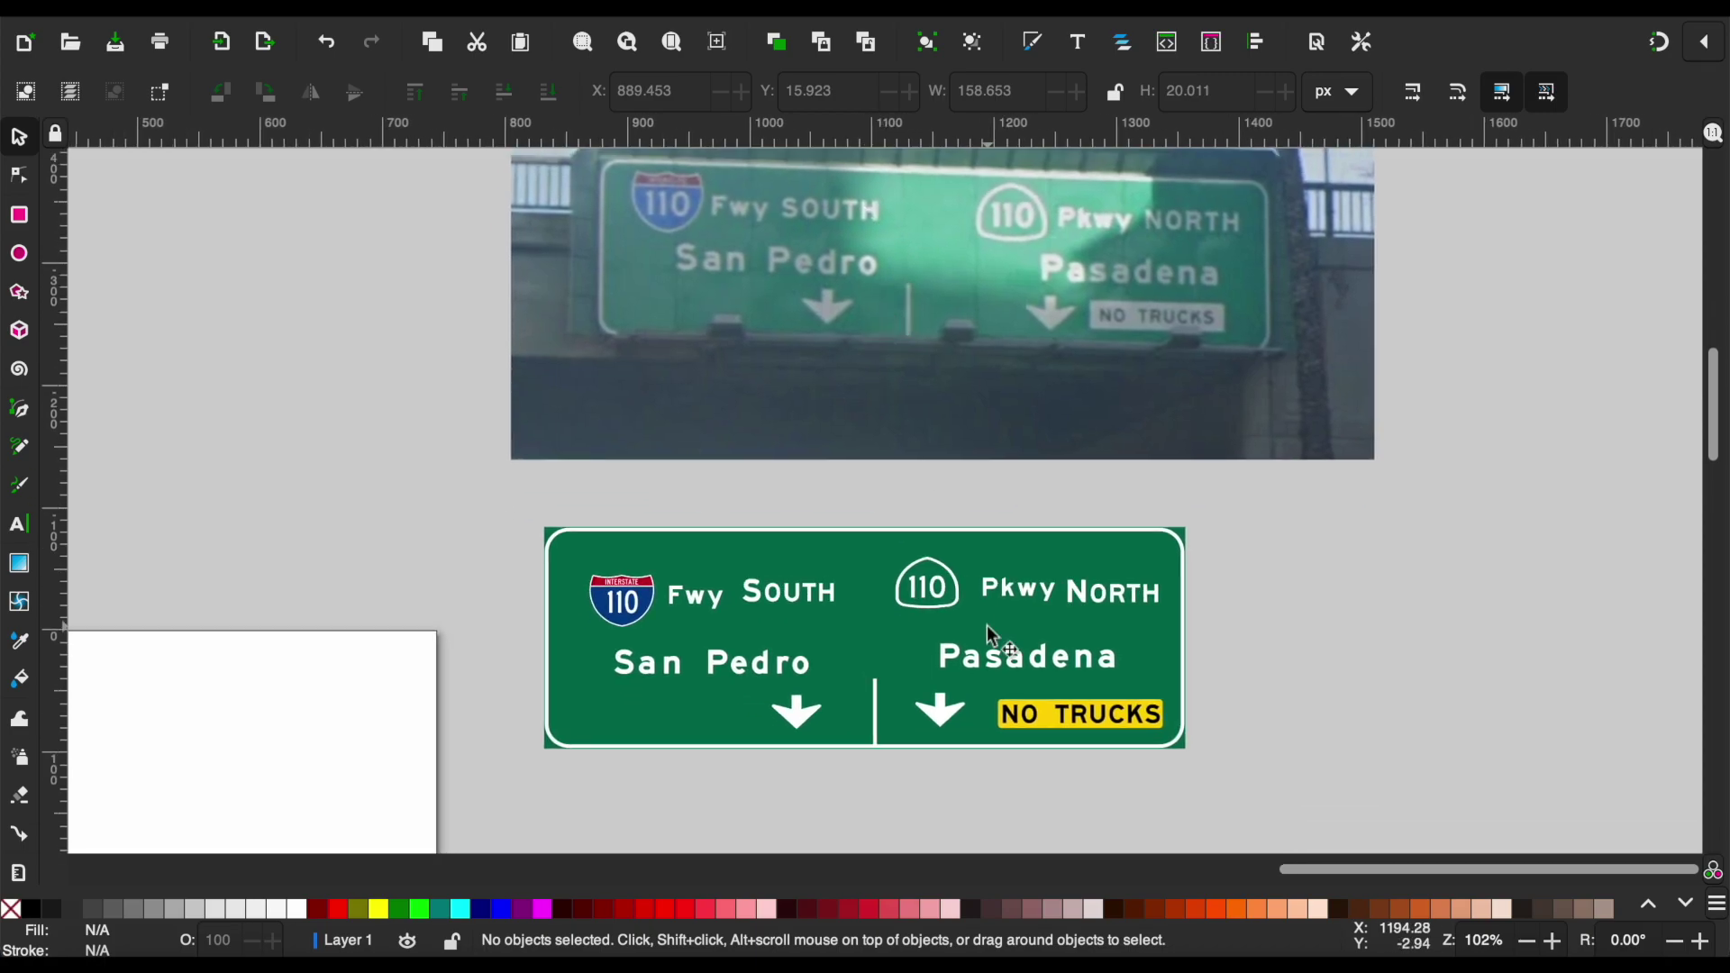
scroll(989, 634, up, 1)
drag(857, 712, 830, 715)
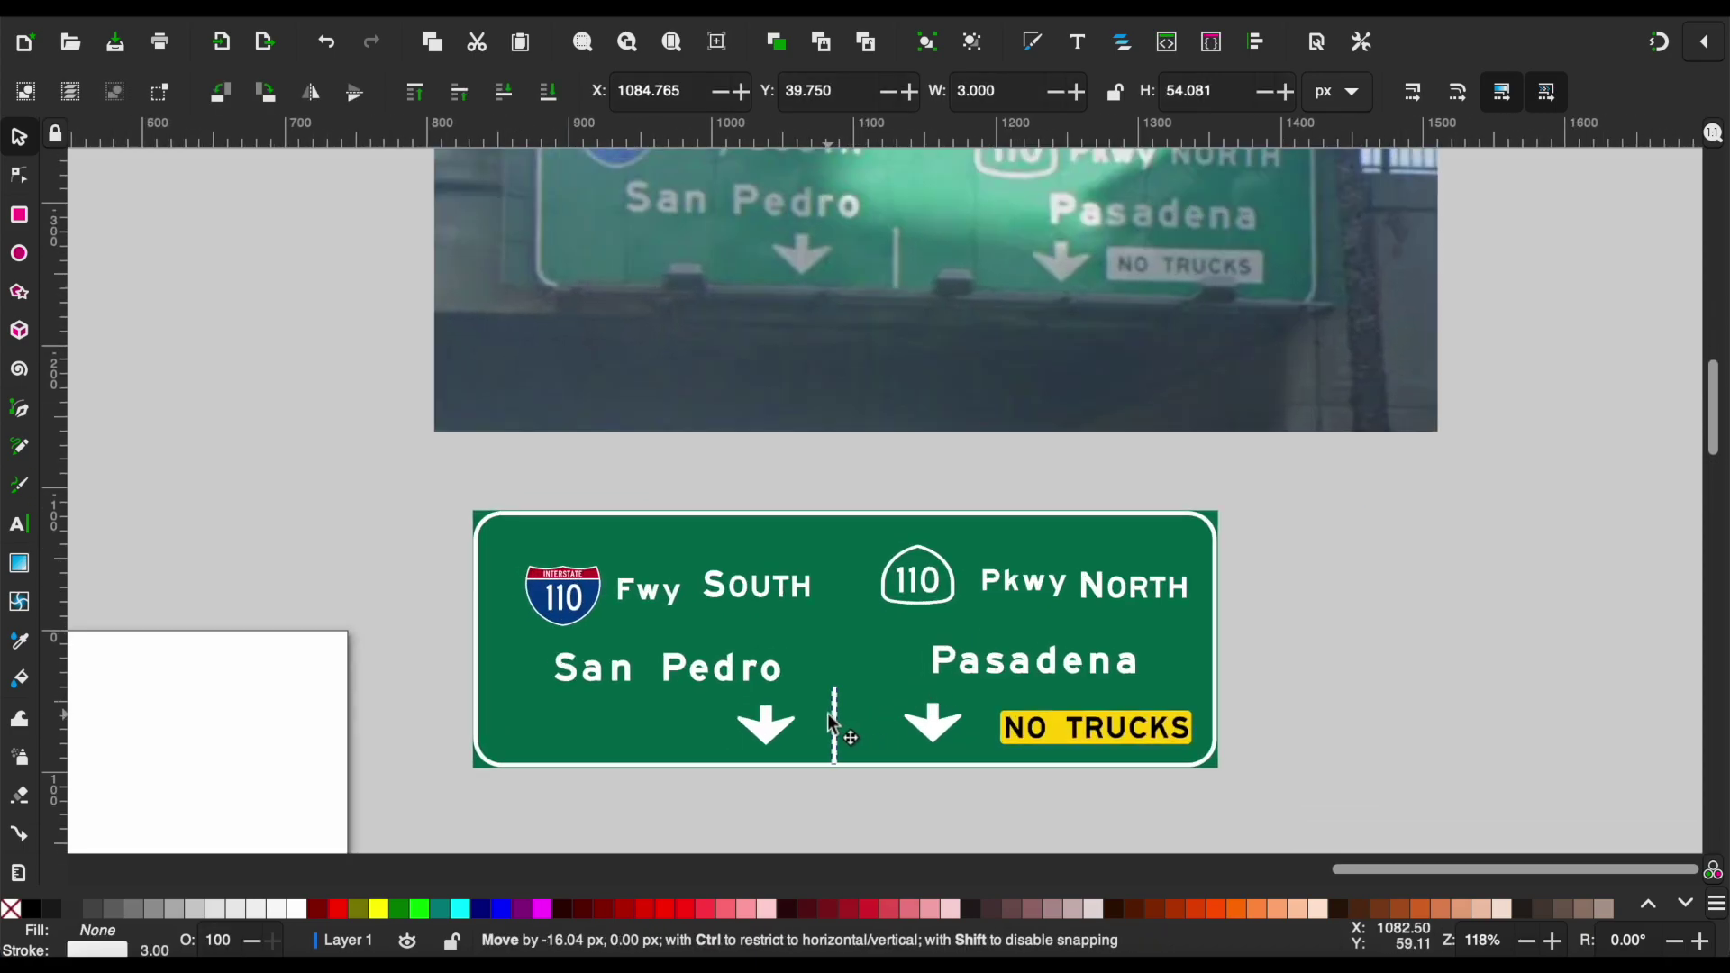
click(1447, 591)
scroll(1446, 591, down, 3)
scroll(1238, 577, down, 9)
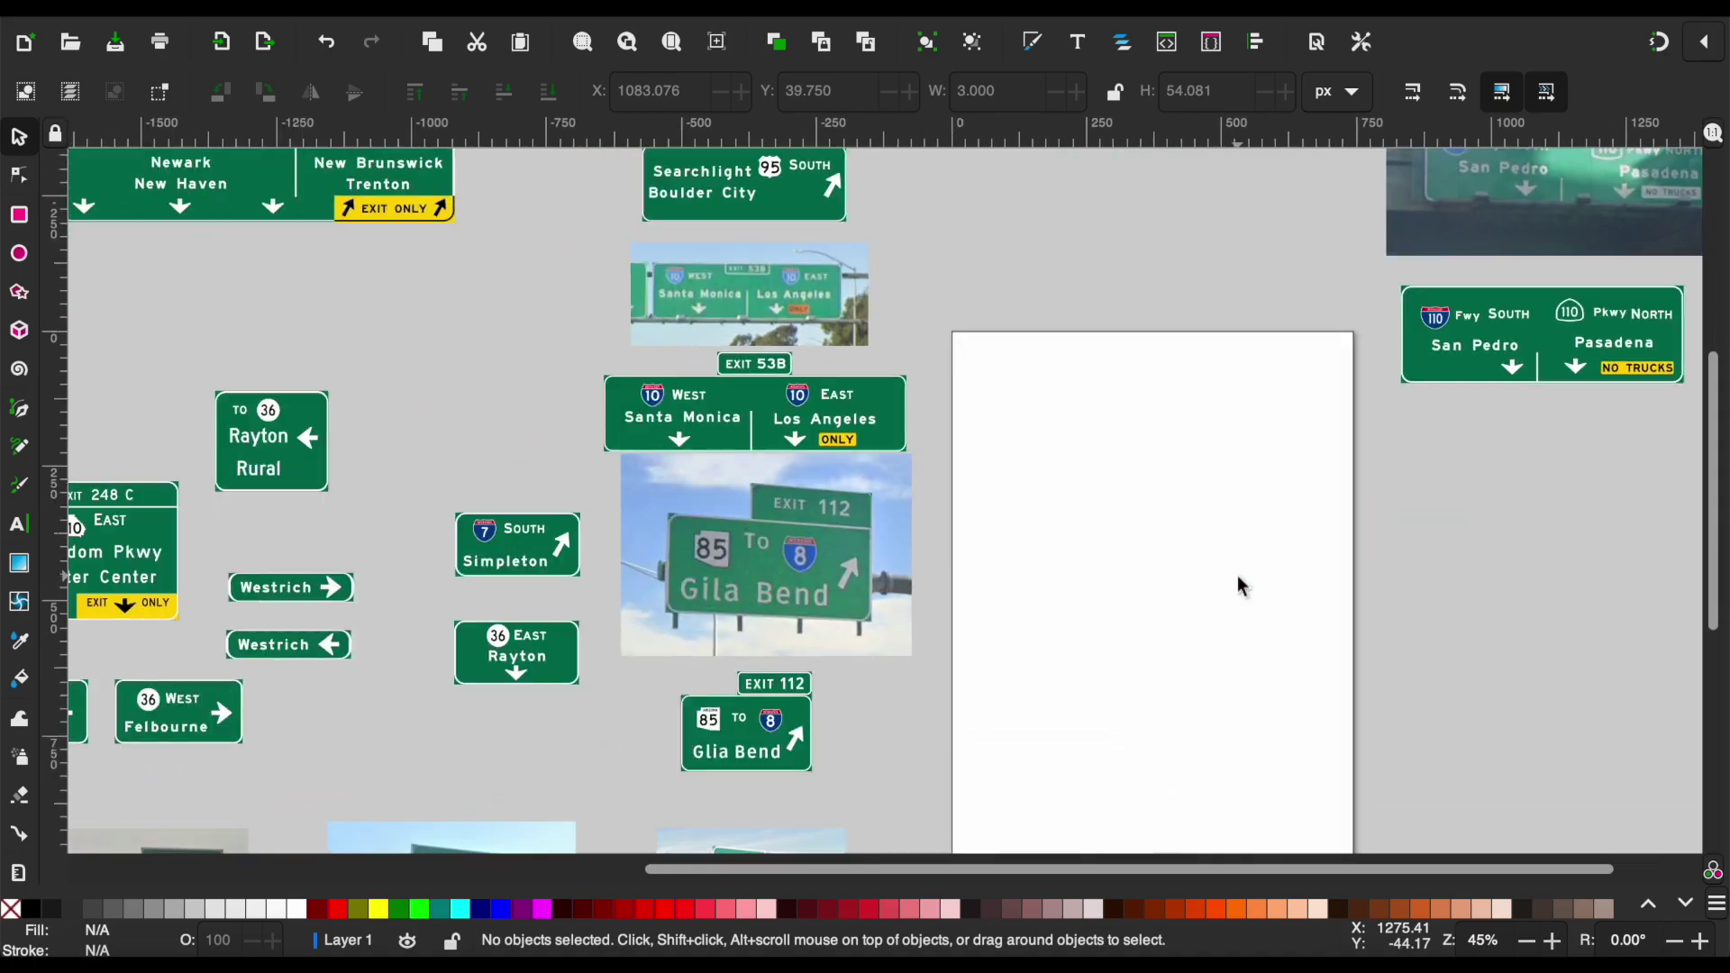
scroll(745, 418, up, 2)
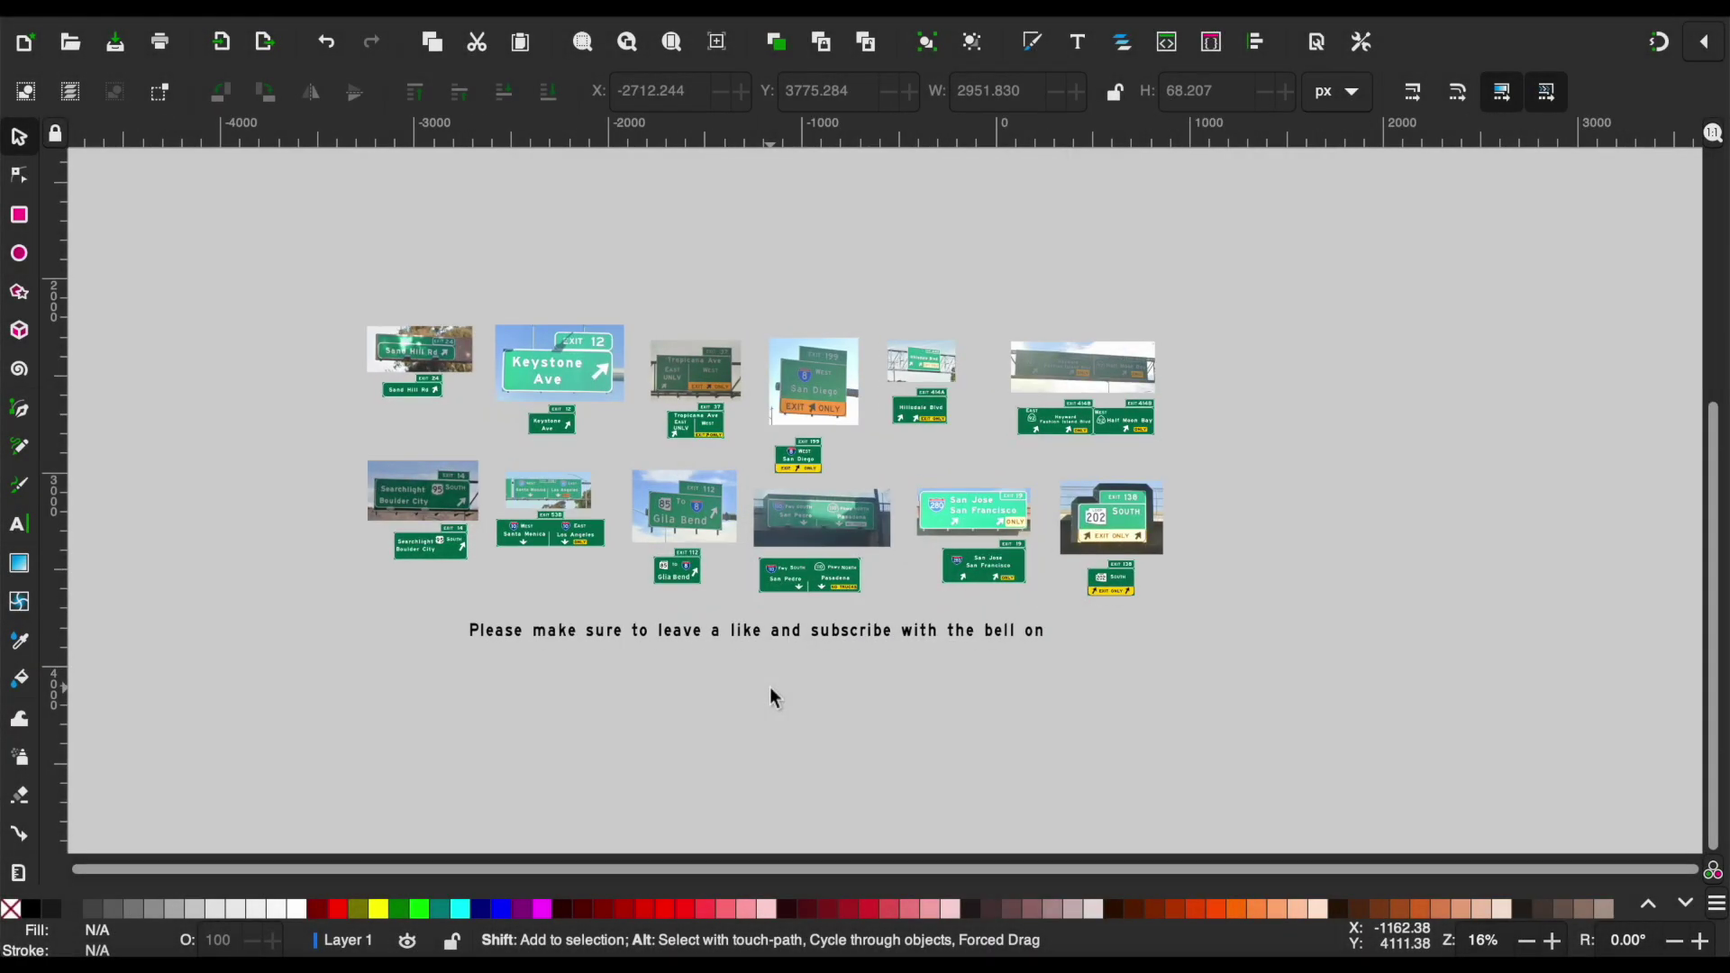
ctrl+scroll(773, 696, up, 1)
ctrl+scroll(772, 696, up, 1)
ctrl+scroll(771, 690, up, 1)
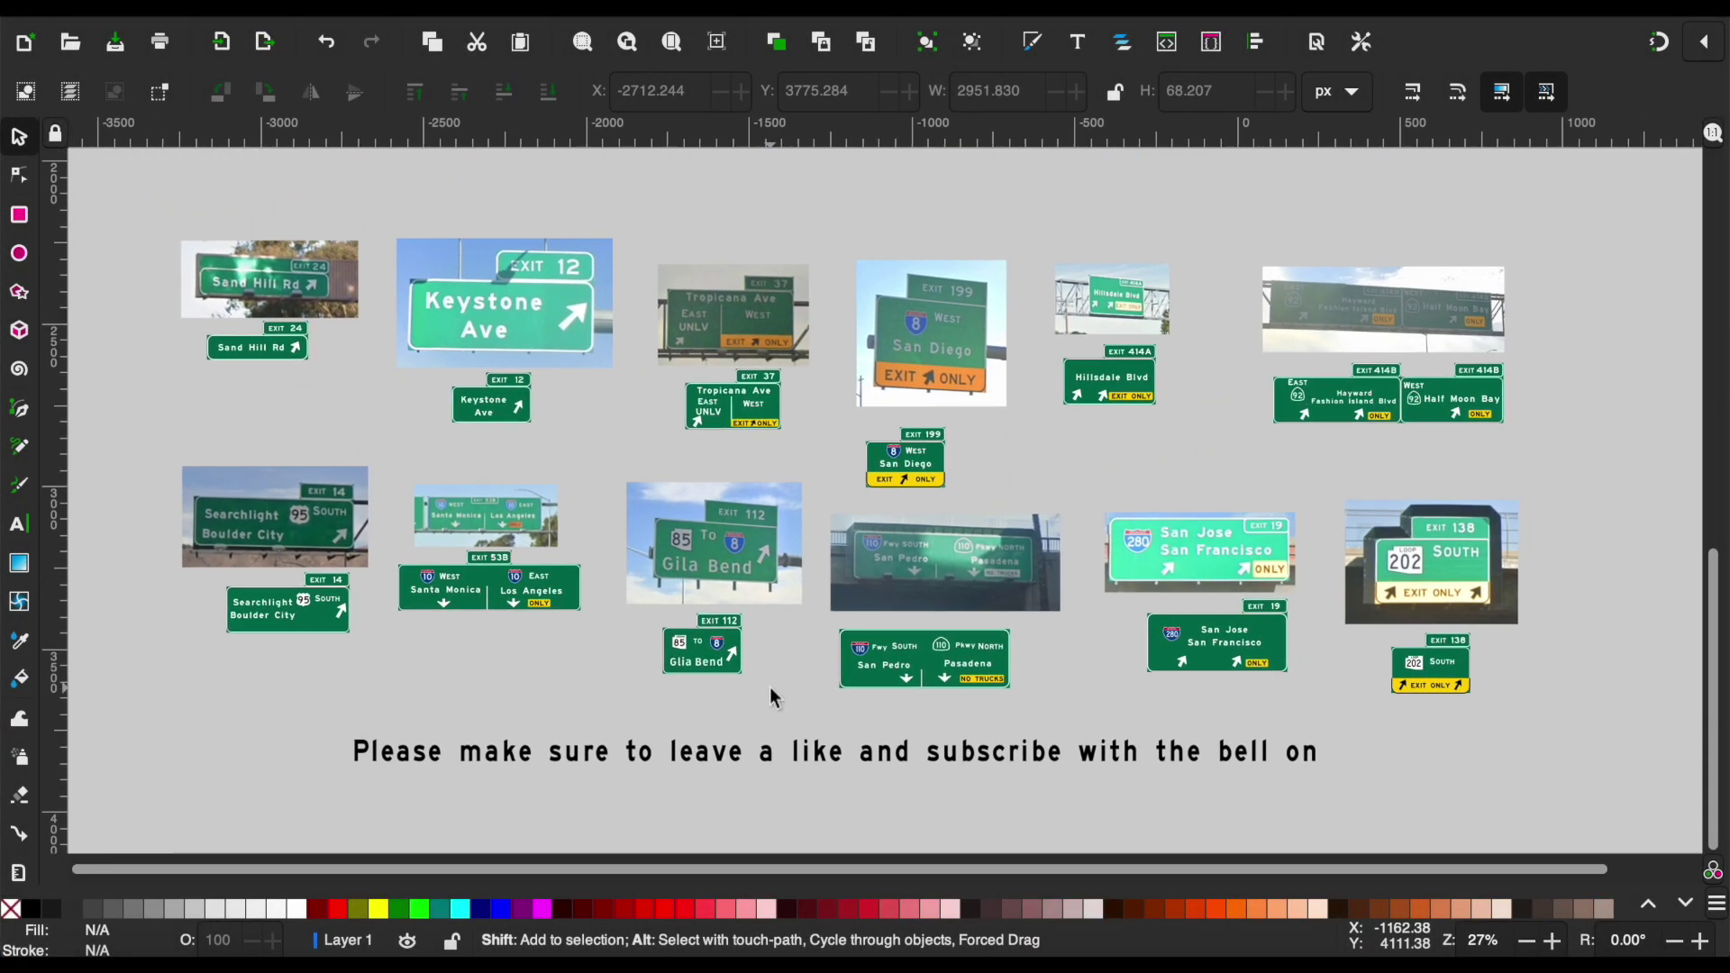
scroll(771, 690, left, 5)
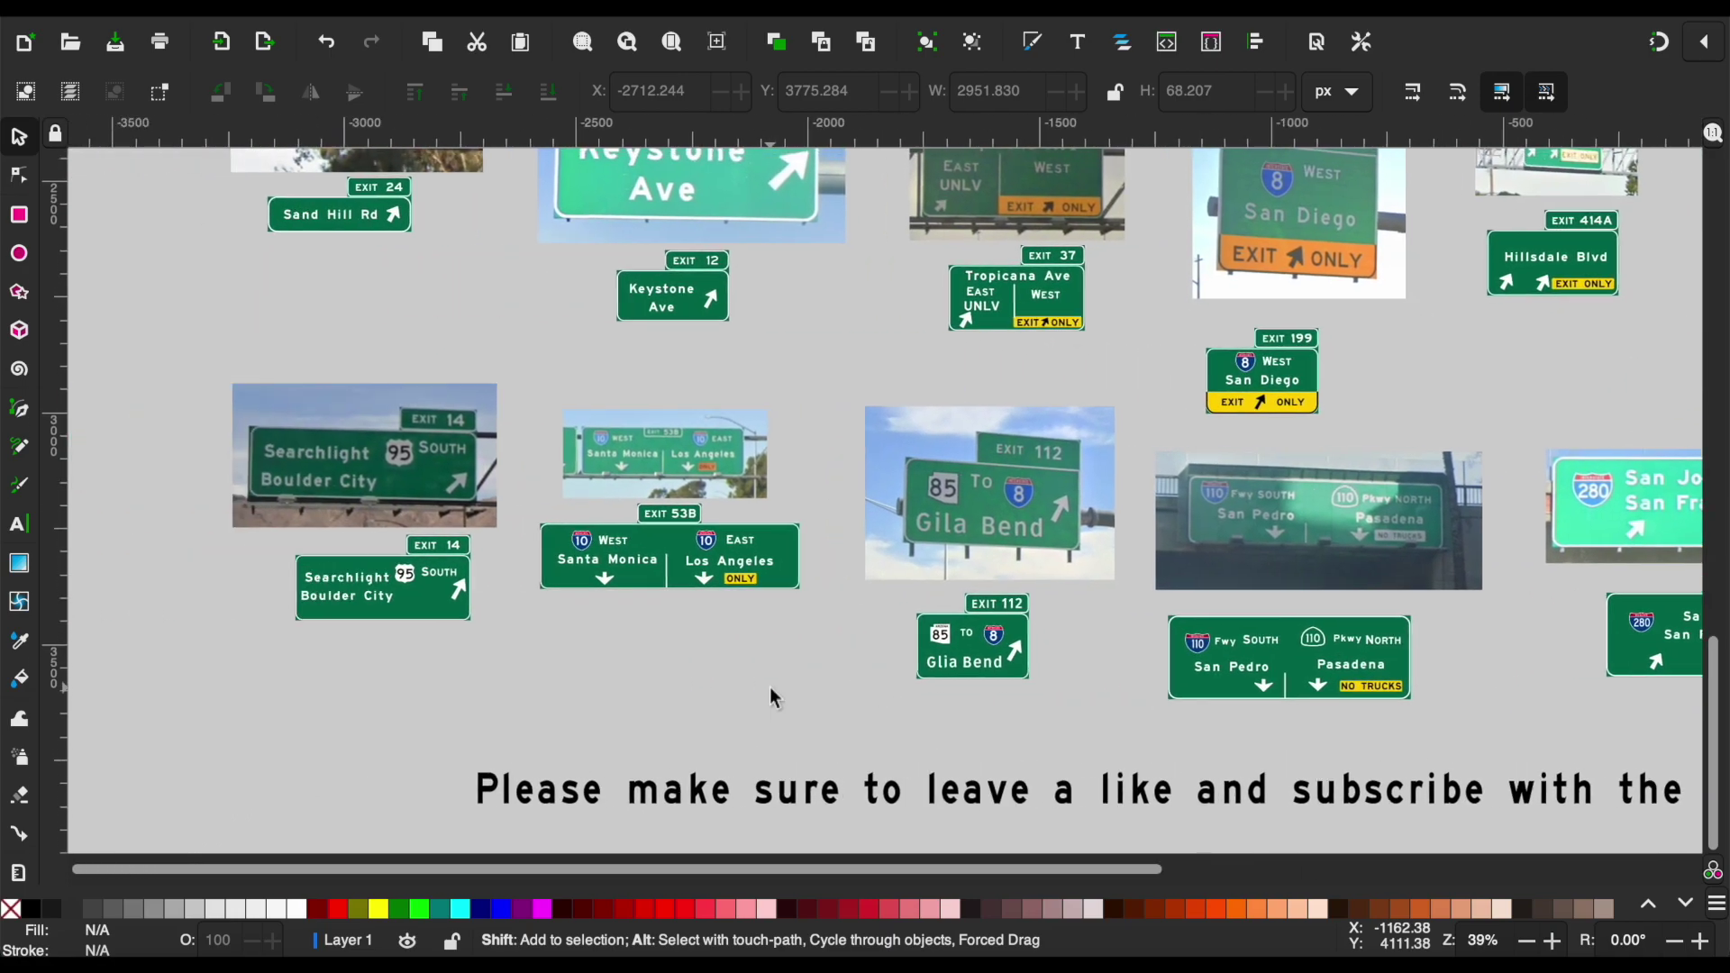
scroll(772, 690, up, 2)
scroll(771, 691, up, 2)
scroll(771, 690, right, 5)
scroll(772, 699, right, 5)
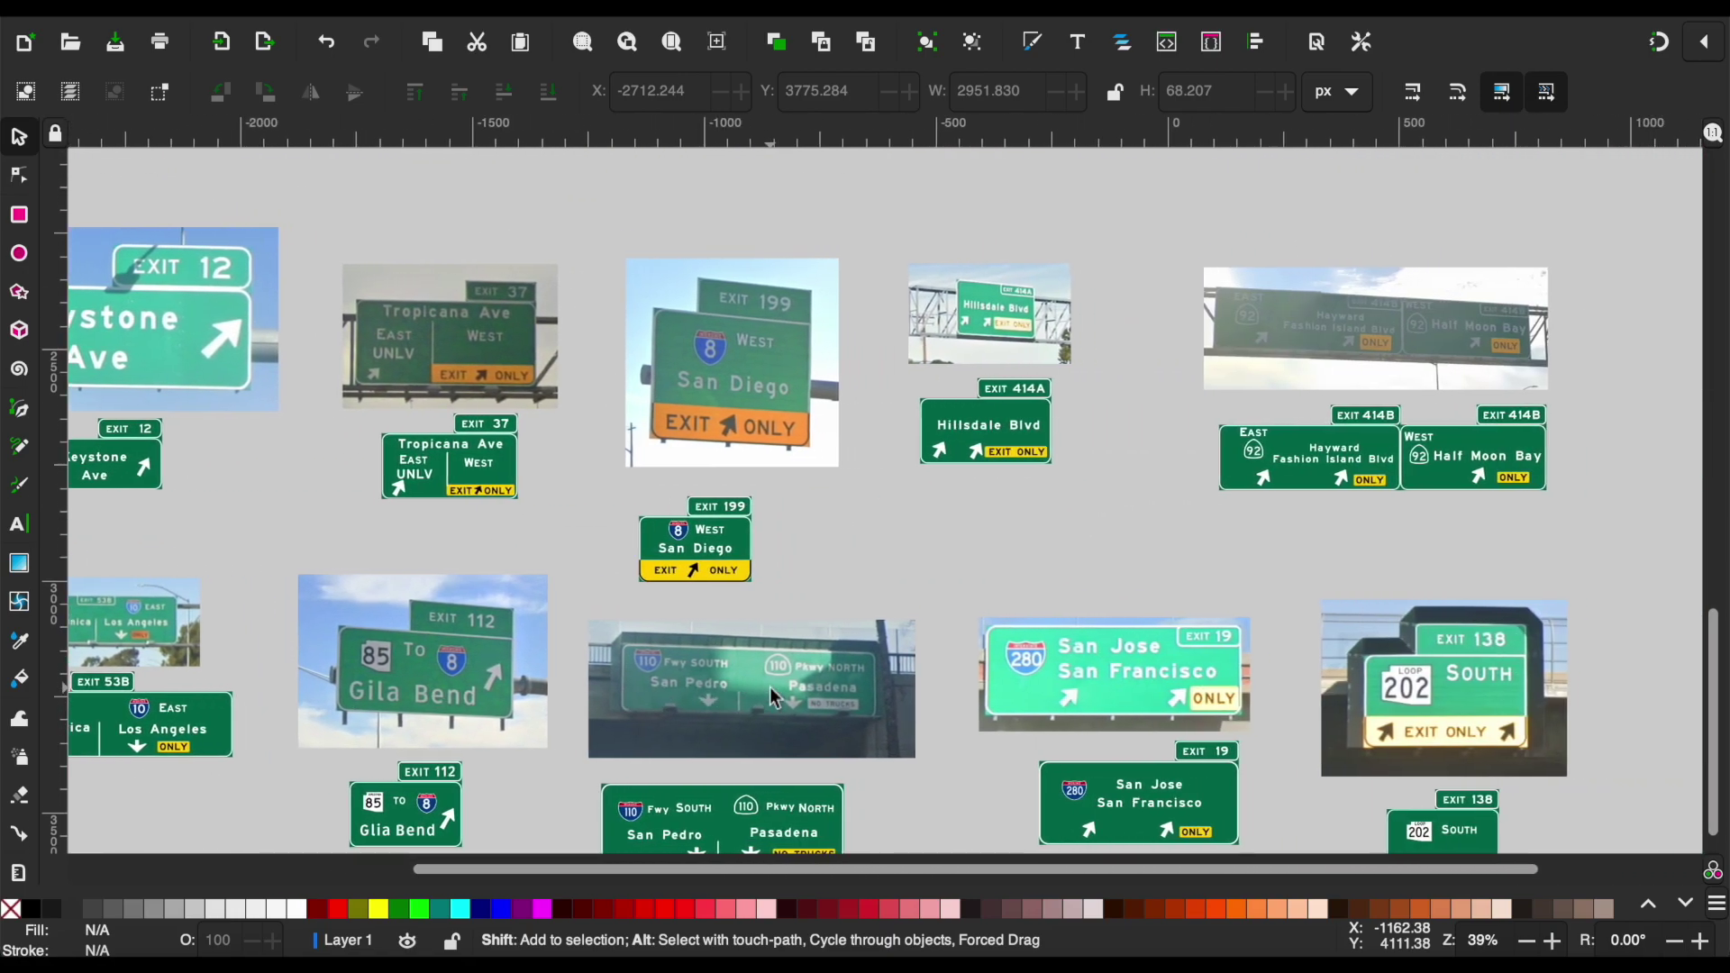
scroll(772, 699, right, 2)
scroll(773, 698, right, 3)
scroll(773, 699, down, 1)
scroll(772, 698, down, 2)
scroll(772, 699, left, 3)
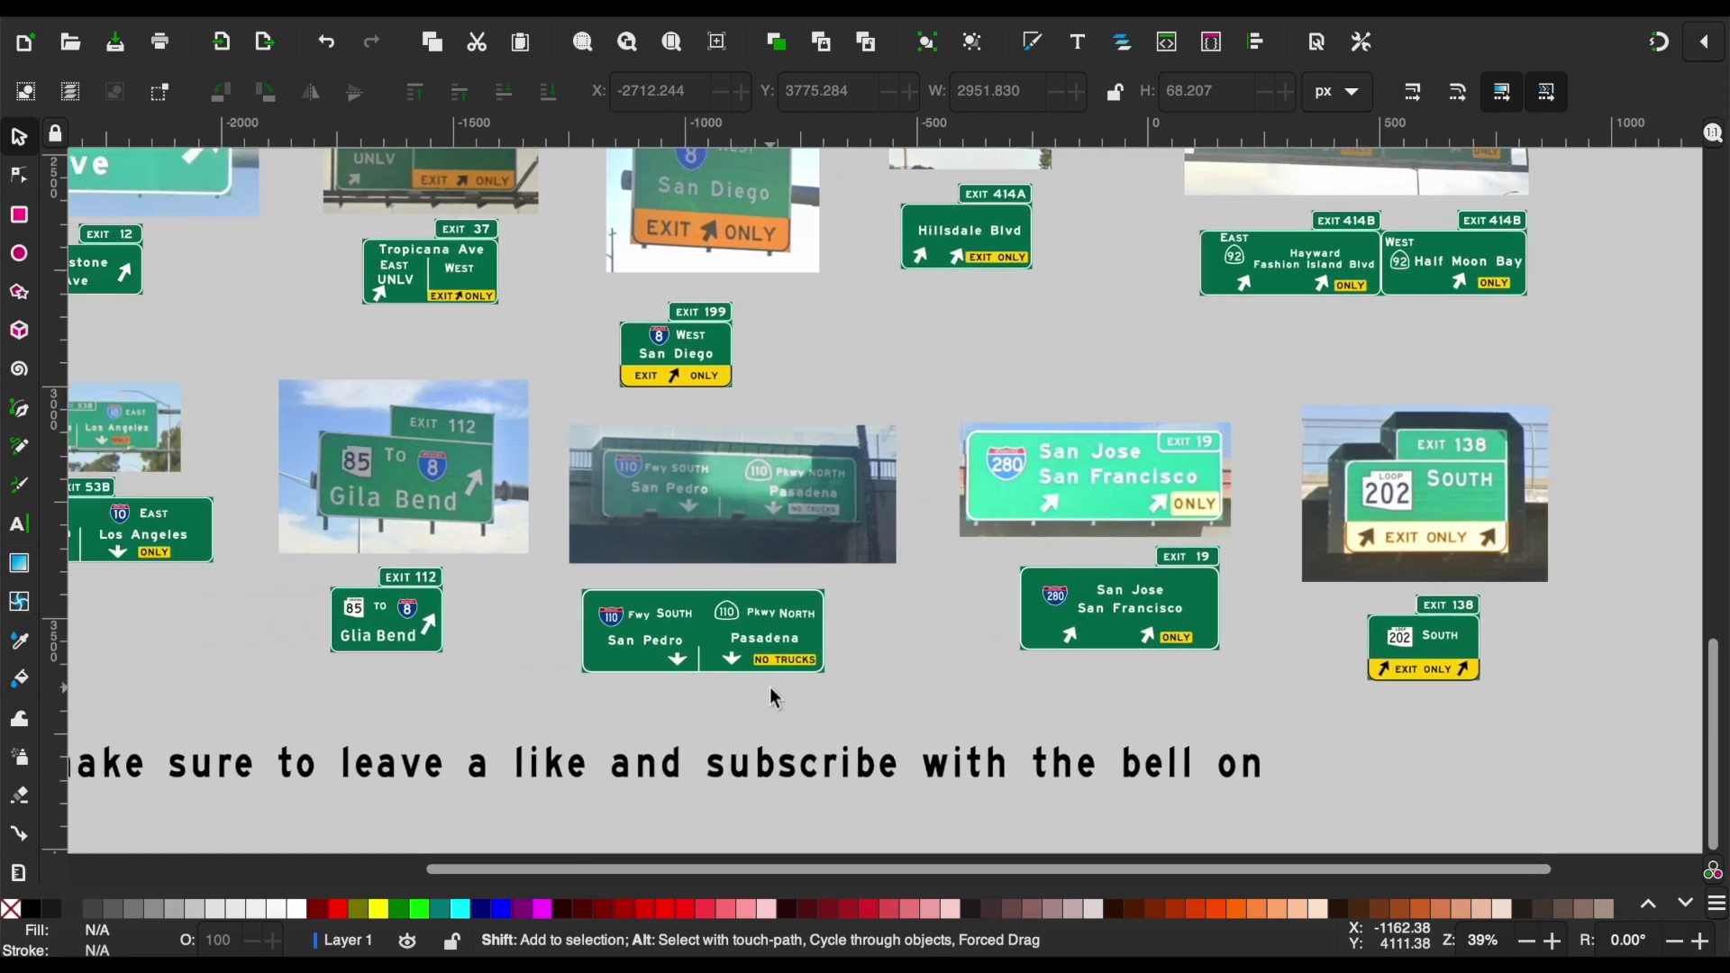
scroll(773, 699, left, 1)
scroll(772, 699, down, 1)
scroll(773, 699, down, 1)
scroll(772, 699, down, 1)
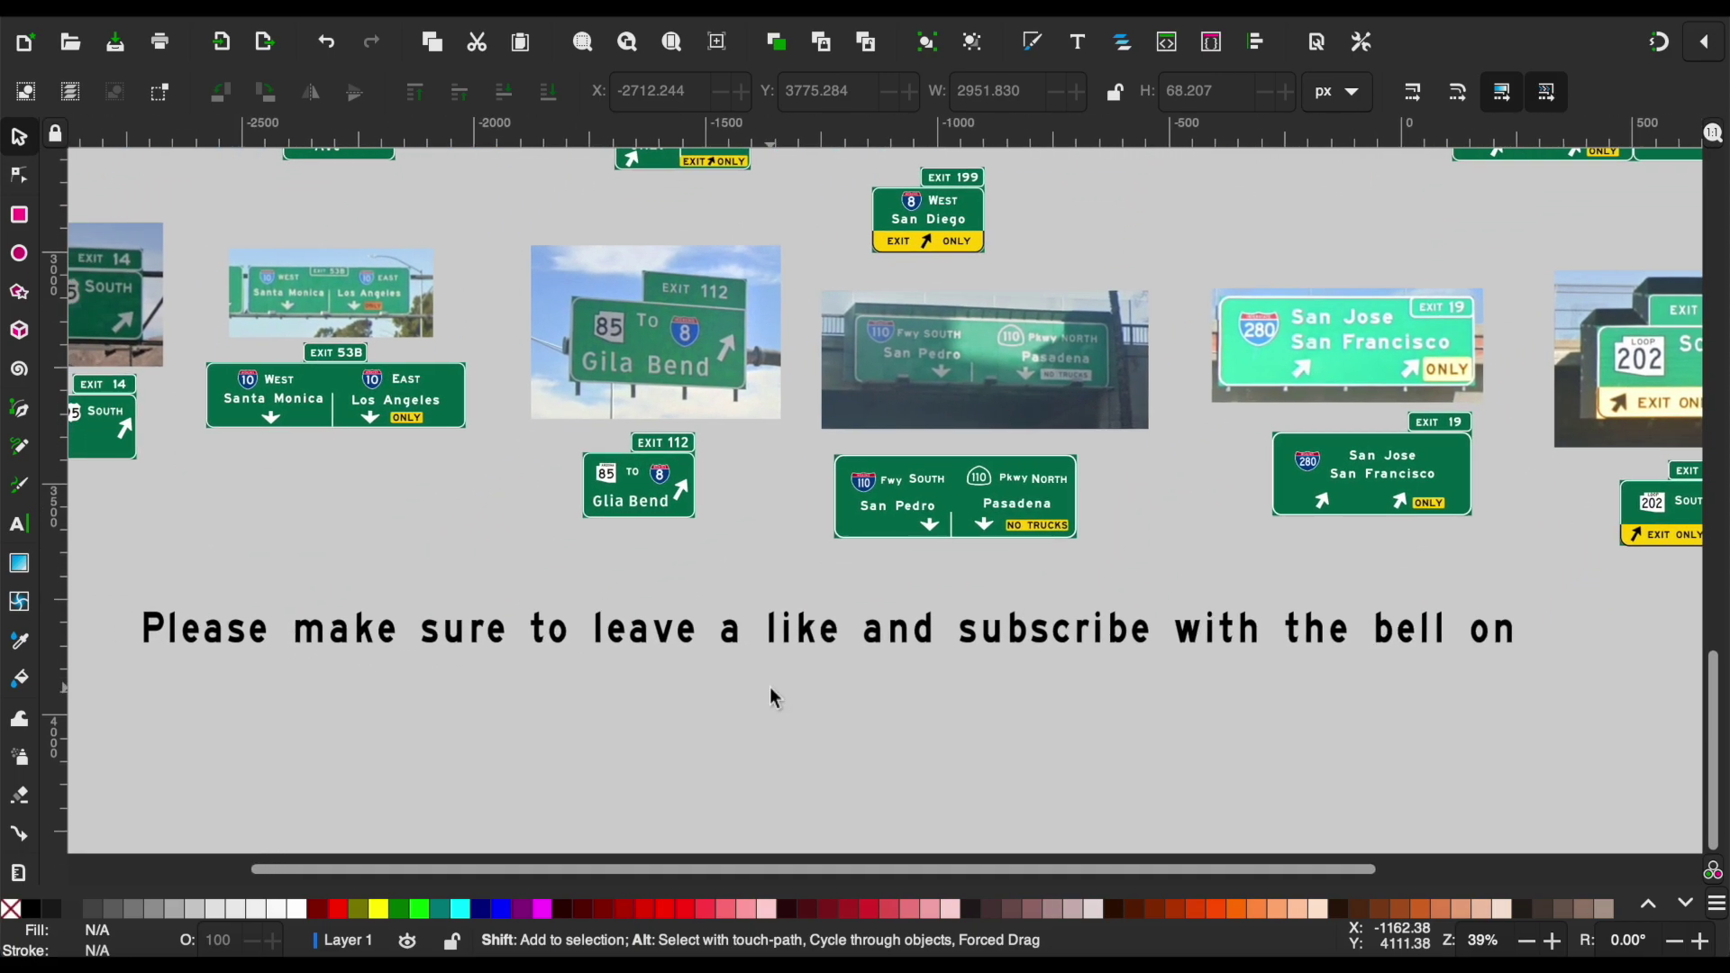
ctrl+scroll(770, 699, down, 2)
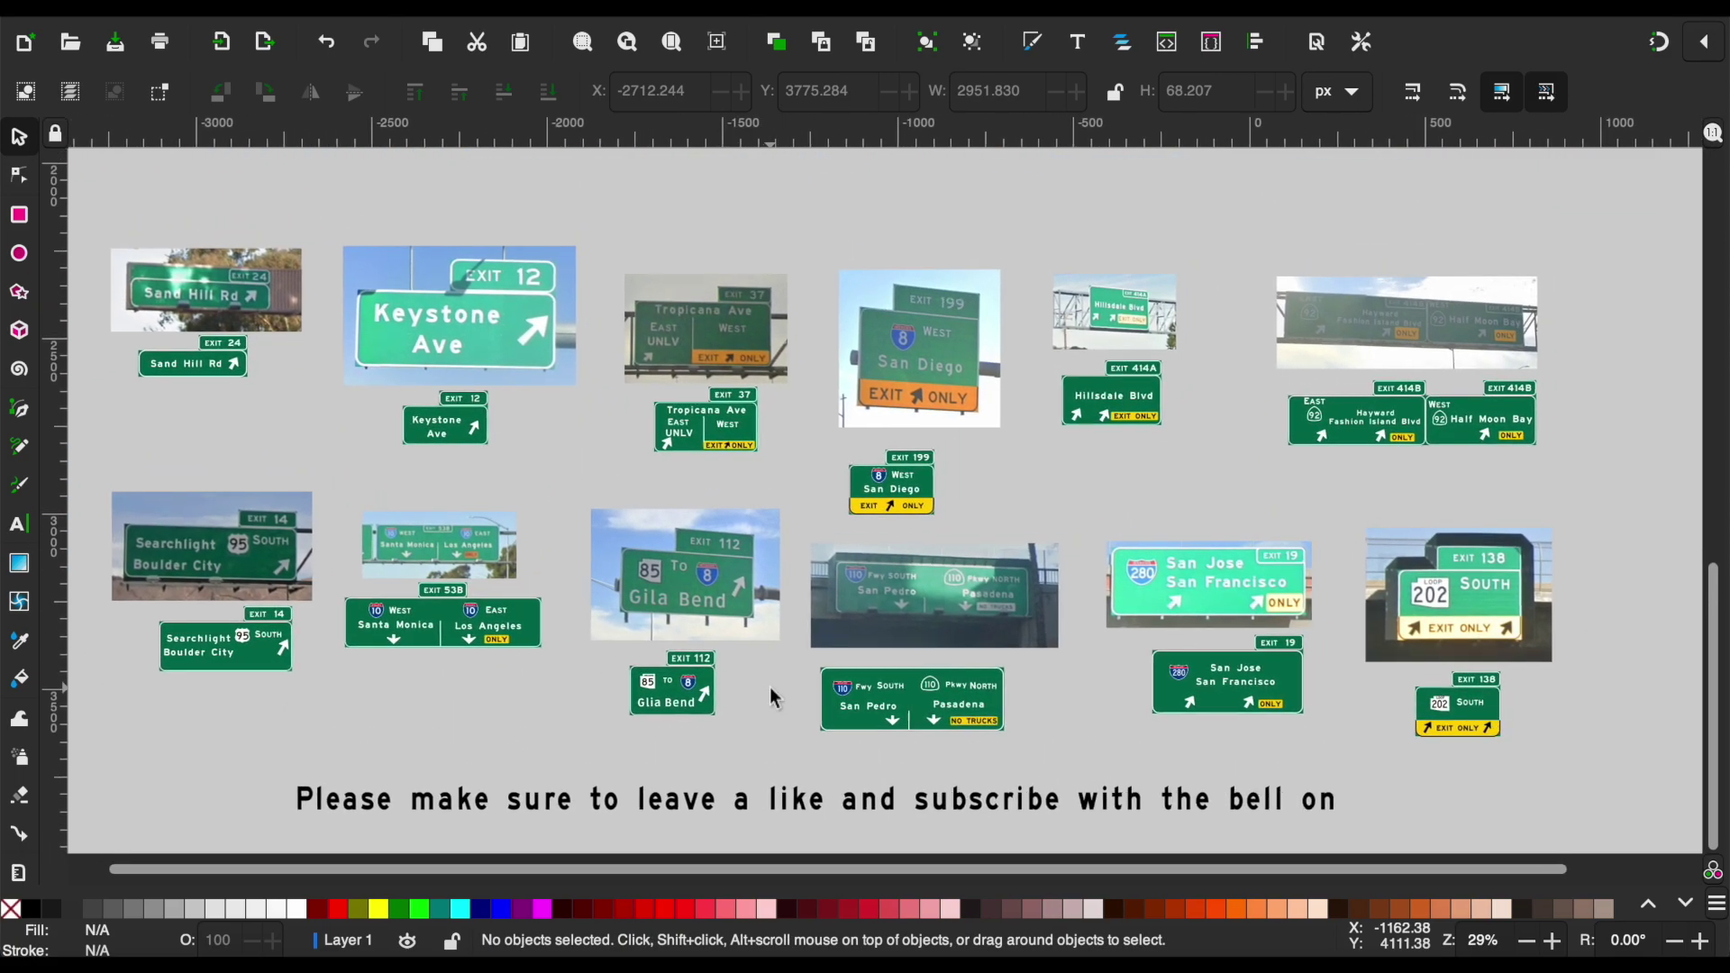
scroll(770, 687, right, 1)
scroll(770, 687, right, 2)
scroll(769, 687, down, 1)
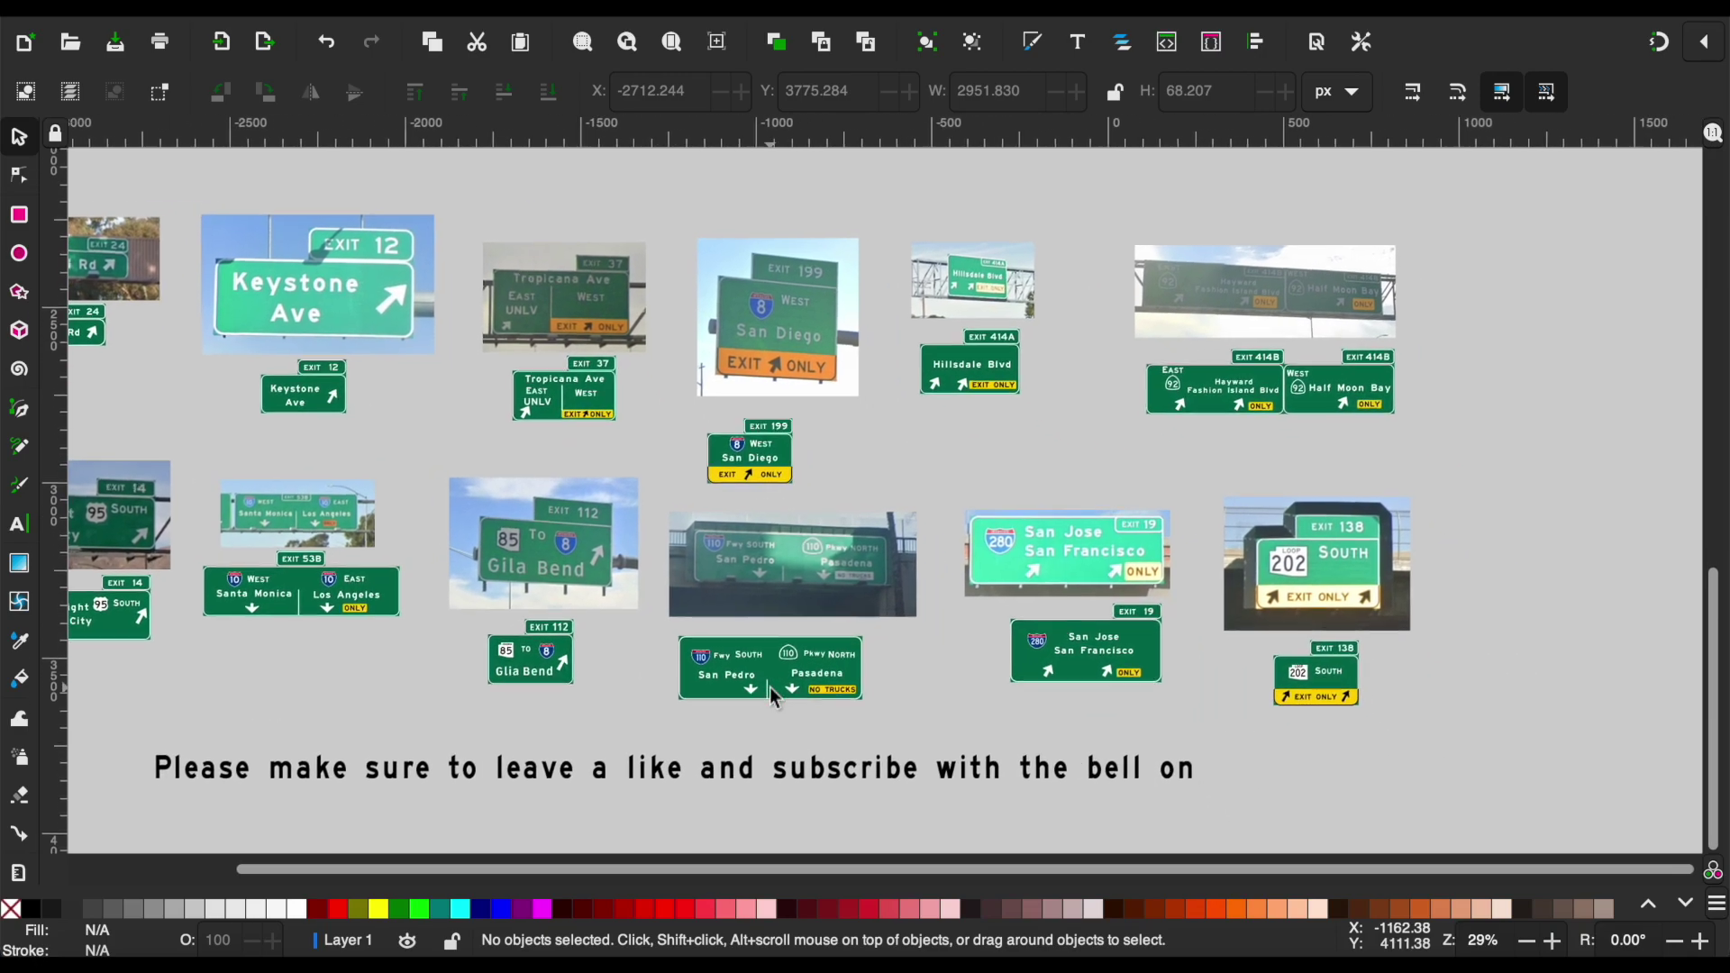
scroll(770, 687, left, 2)
ctrl+scroll(770, 686, up, 2)
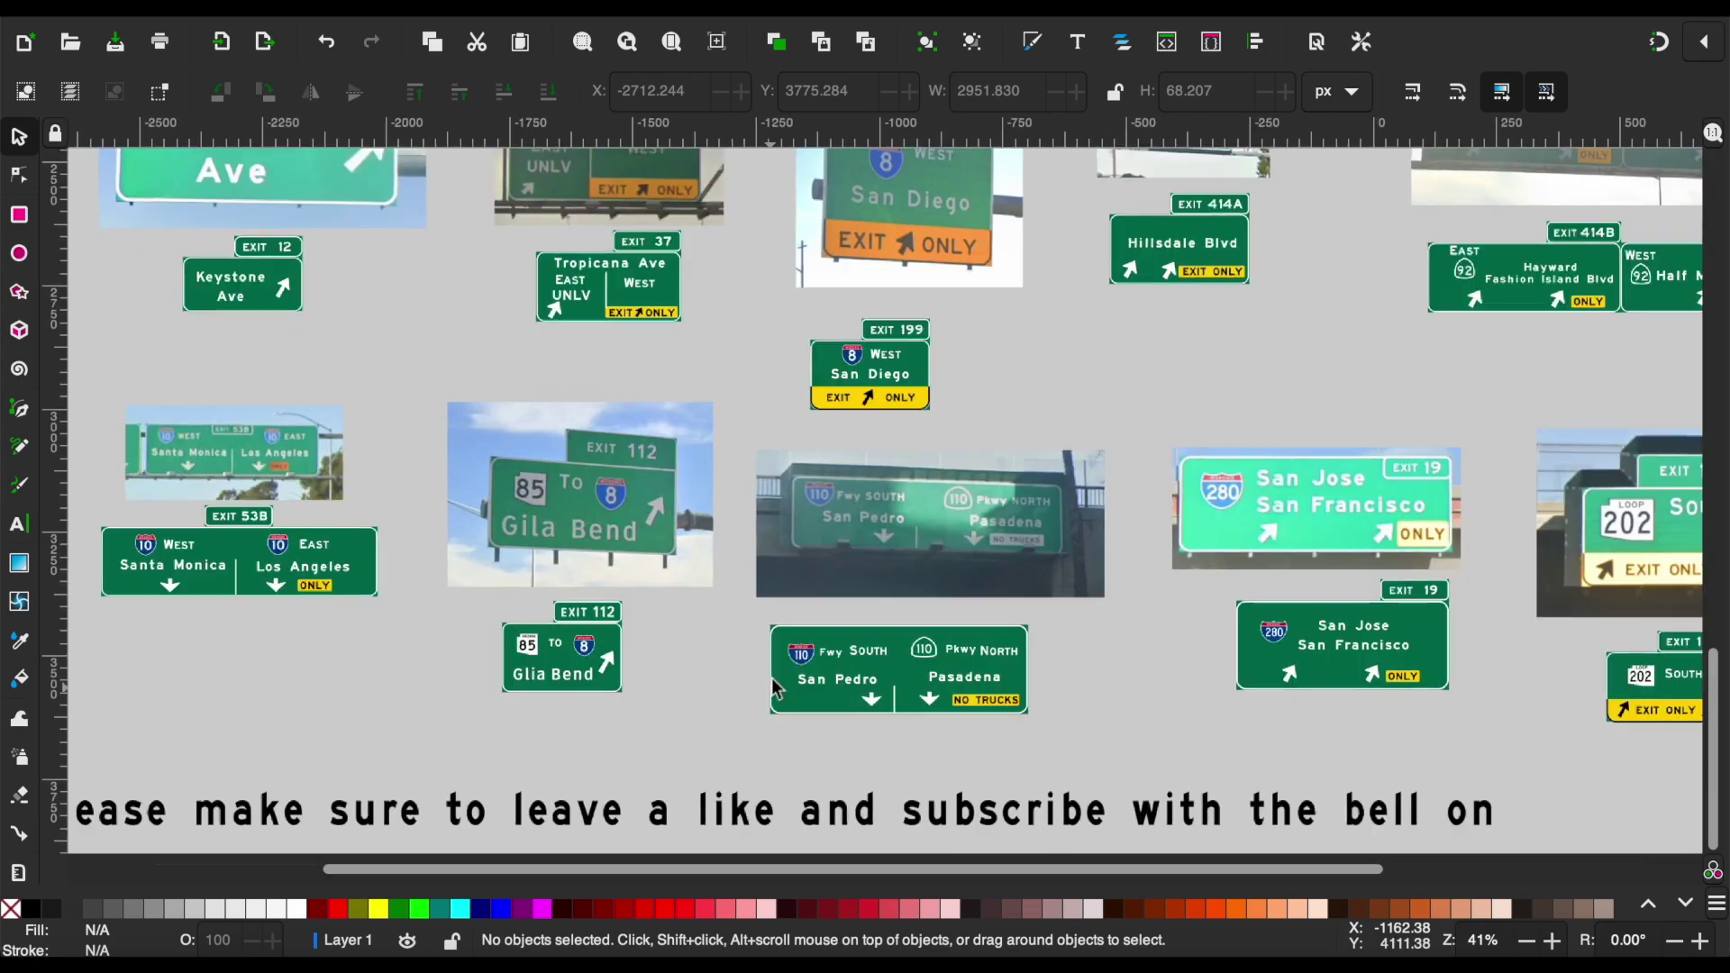
ctrl+scroll(774, 662, up, 4)
scroll(773, 661, left, 10)
scroll(774, 662, up, 5)
scroll(774, 663, up, 2)
scroll(774, 663, right, 2)
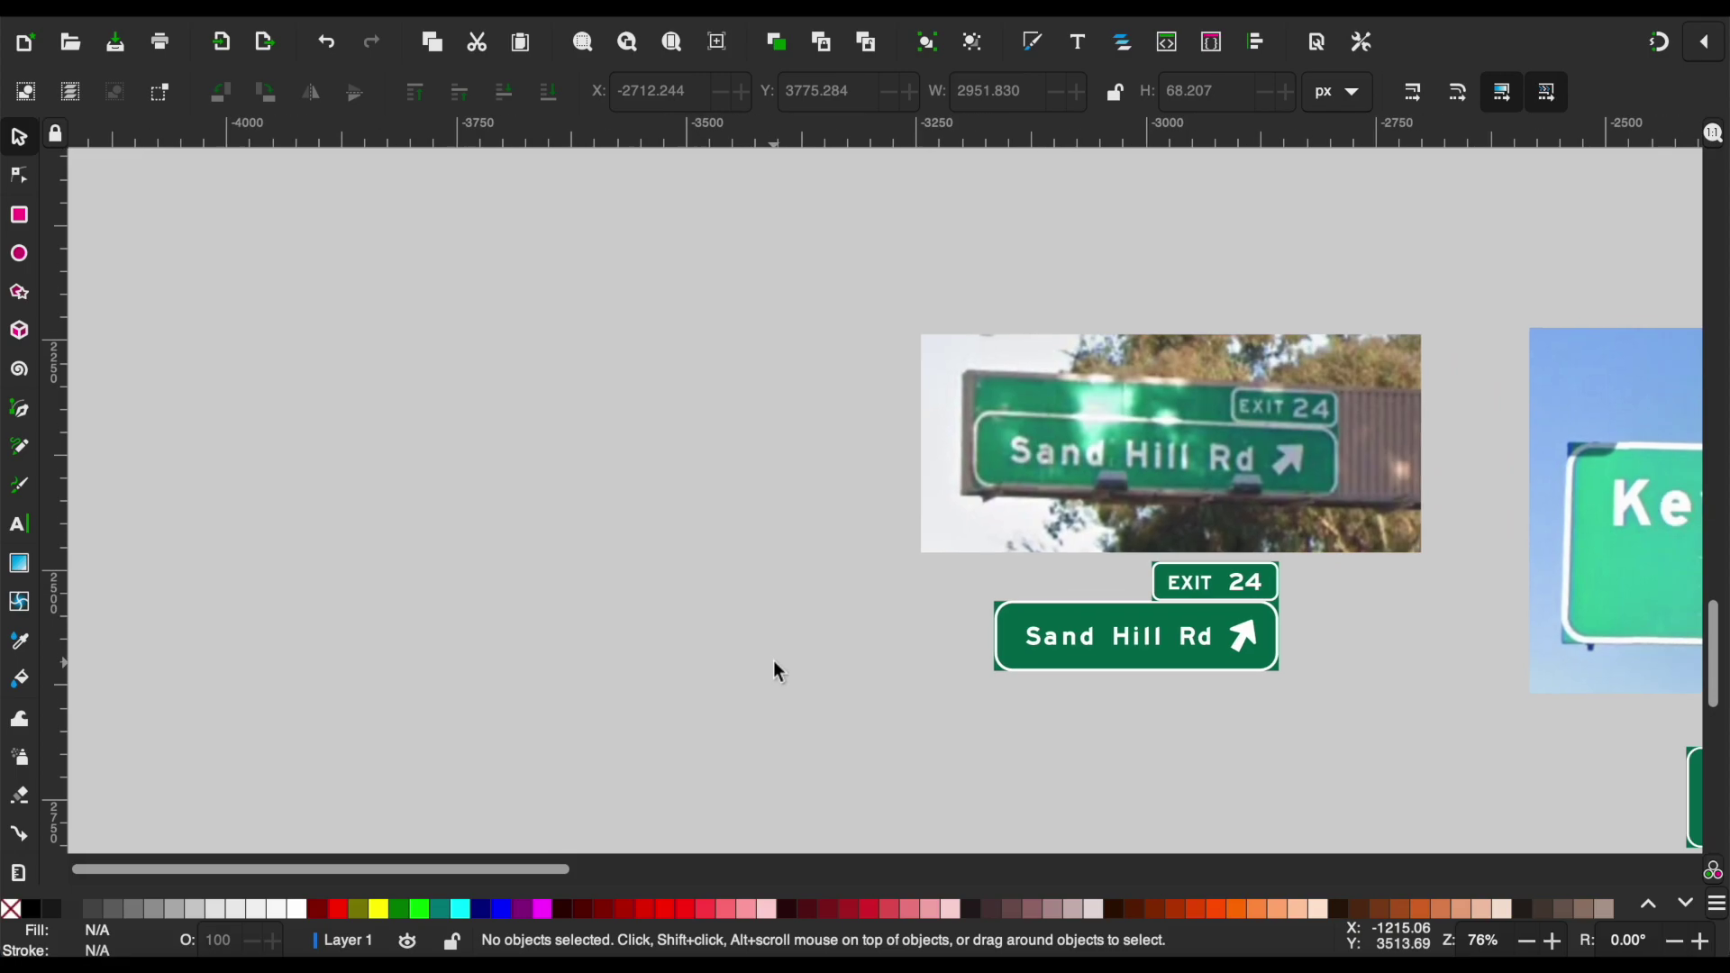
scroll(773, 664, right, 3)
scroll(774, 664, right, 3)
scroll(773, 663, right, 2)
scroll(773, 662, right, 4)
scroll(774, 663, down, 1)
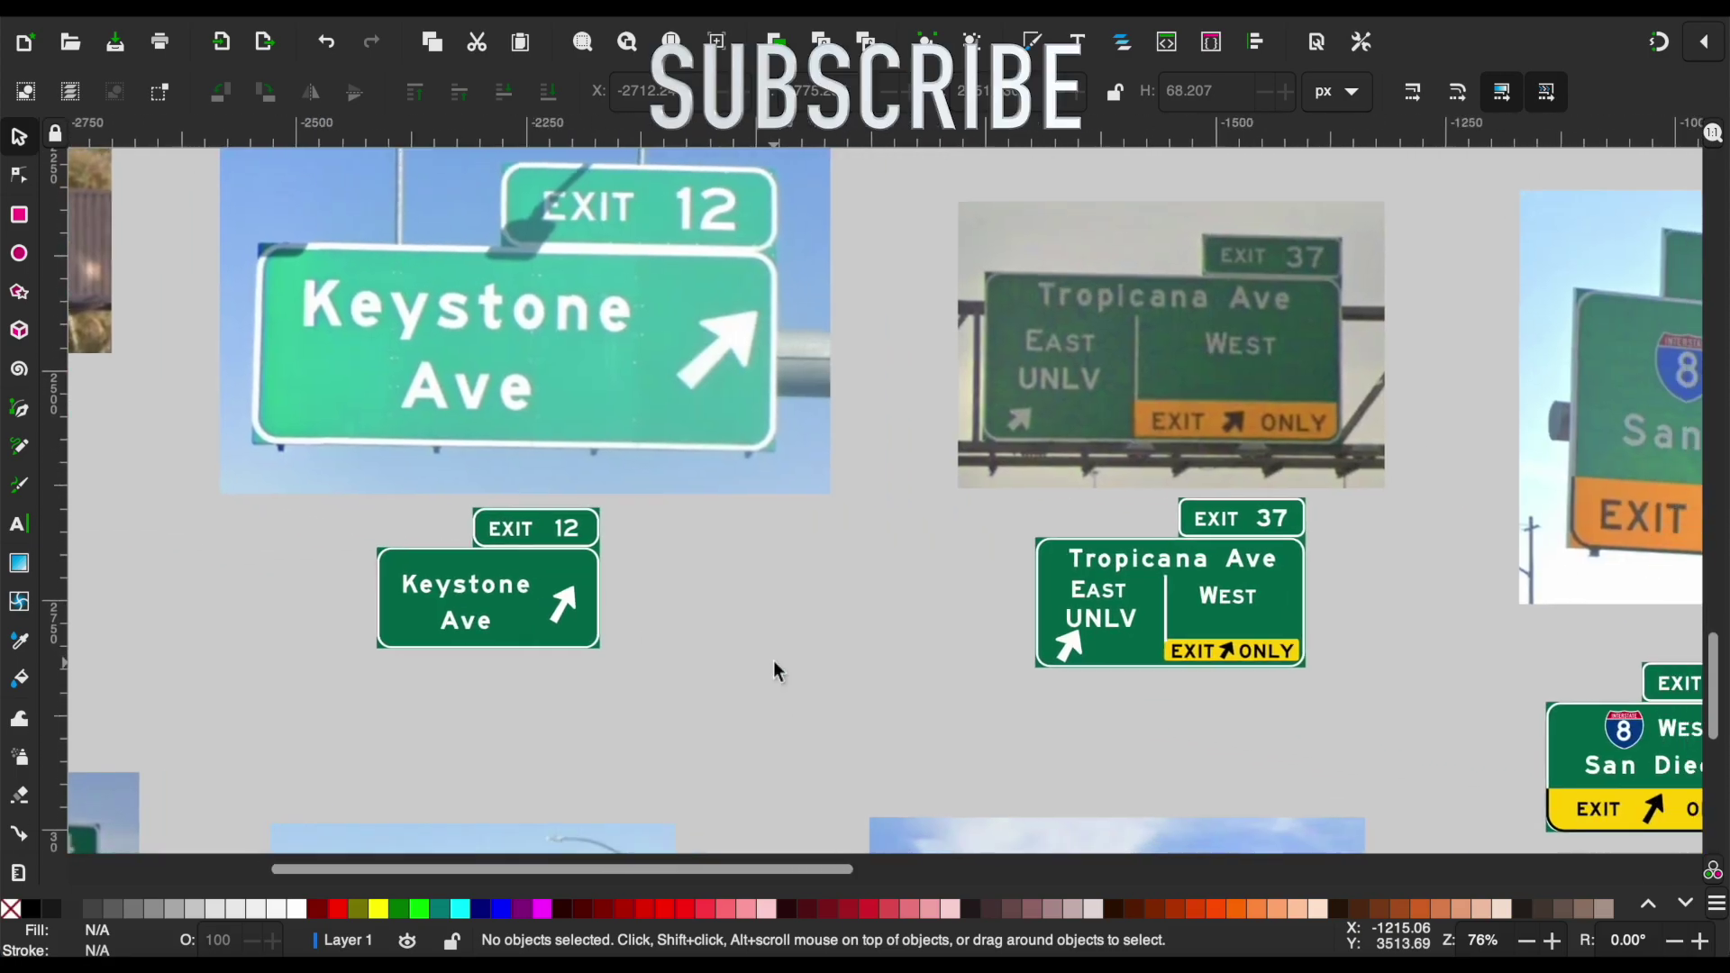
scroll(774, 662, right, 1)
scroll(773, 662, right, 4)
scroll(773, 662, right, 1)
scroll(775, 669, right, 5)
scroll(775, 668, up, 1)
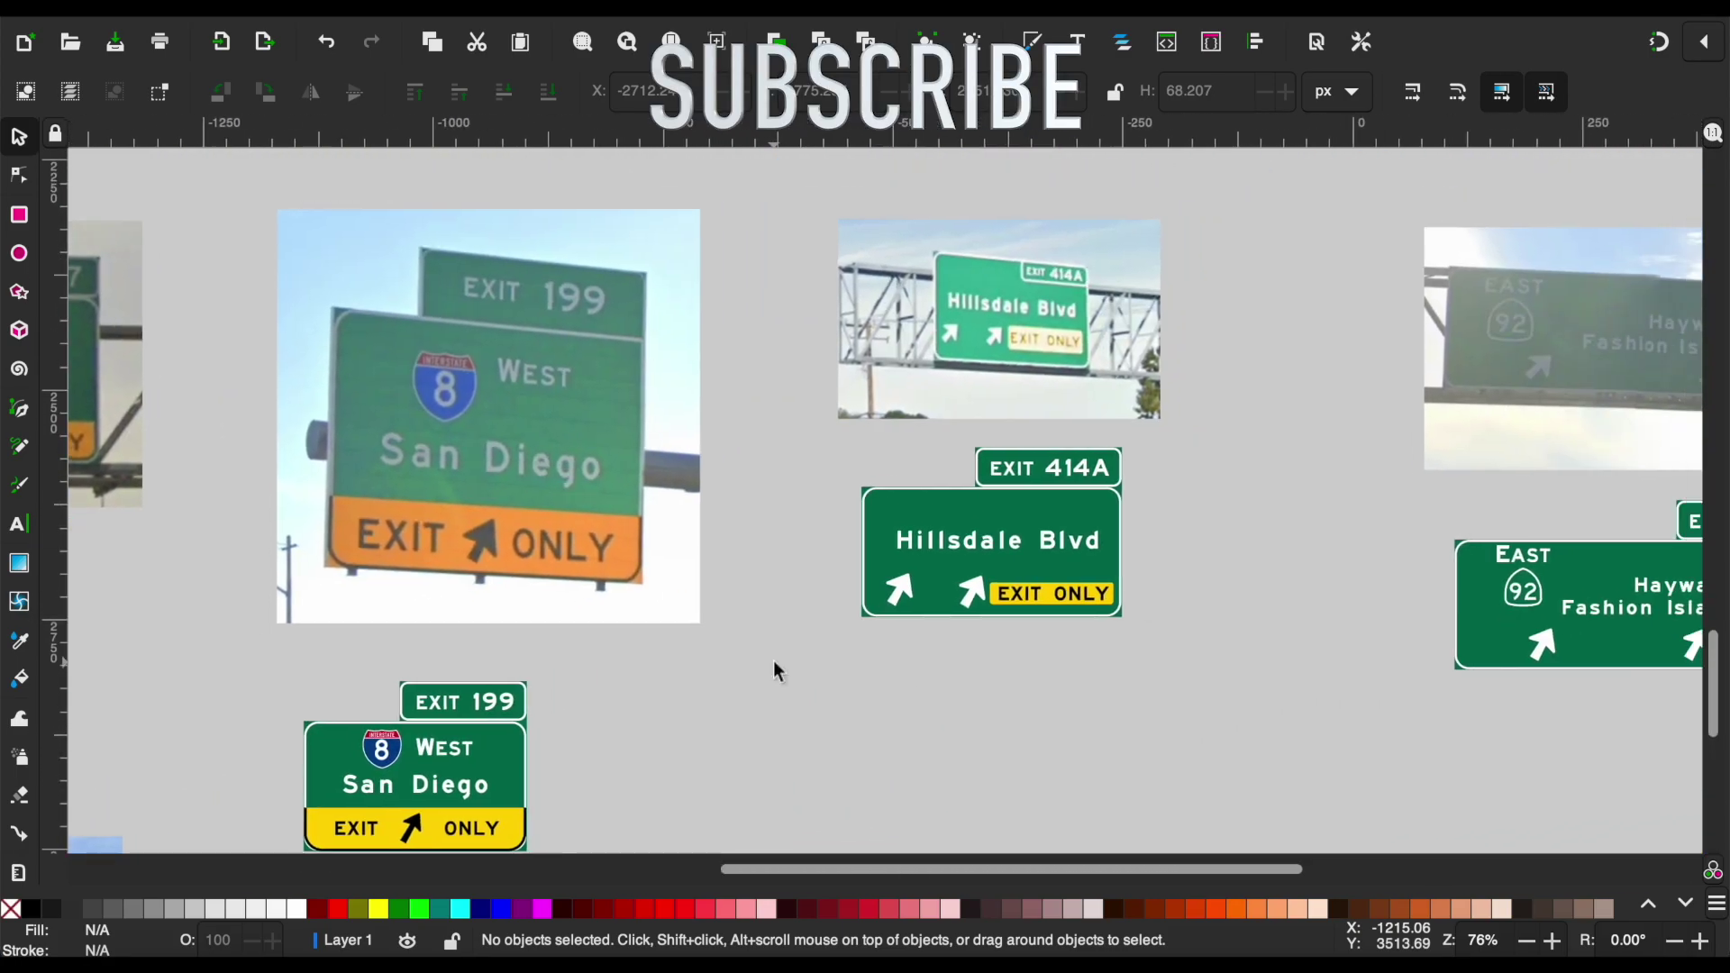
scroll(775, 668, right, 1)
scroll(775, 669, right, 5)
scroll(775, 669, down, 1)
scroll(775, 669, right, 3)
scroll(777, 671, down, 3)
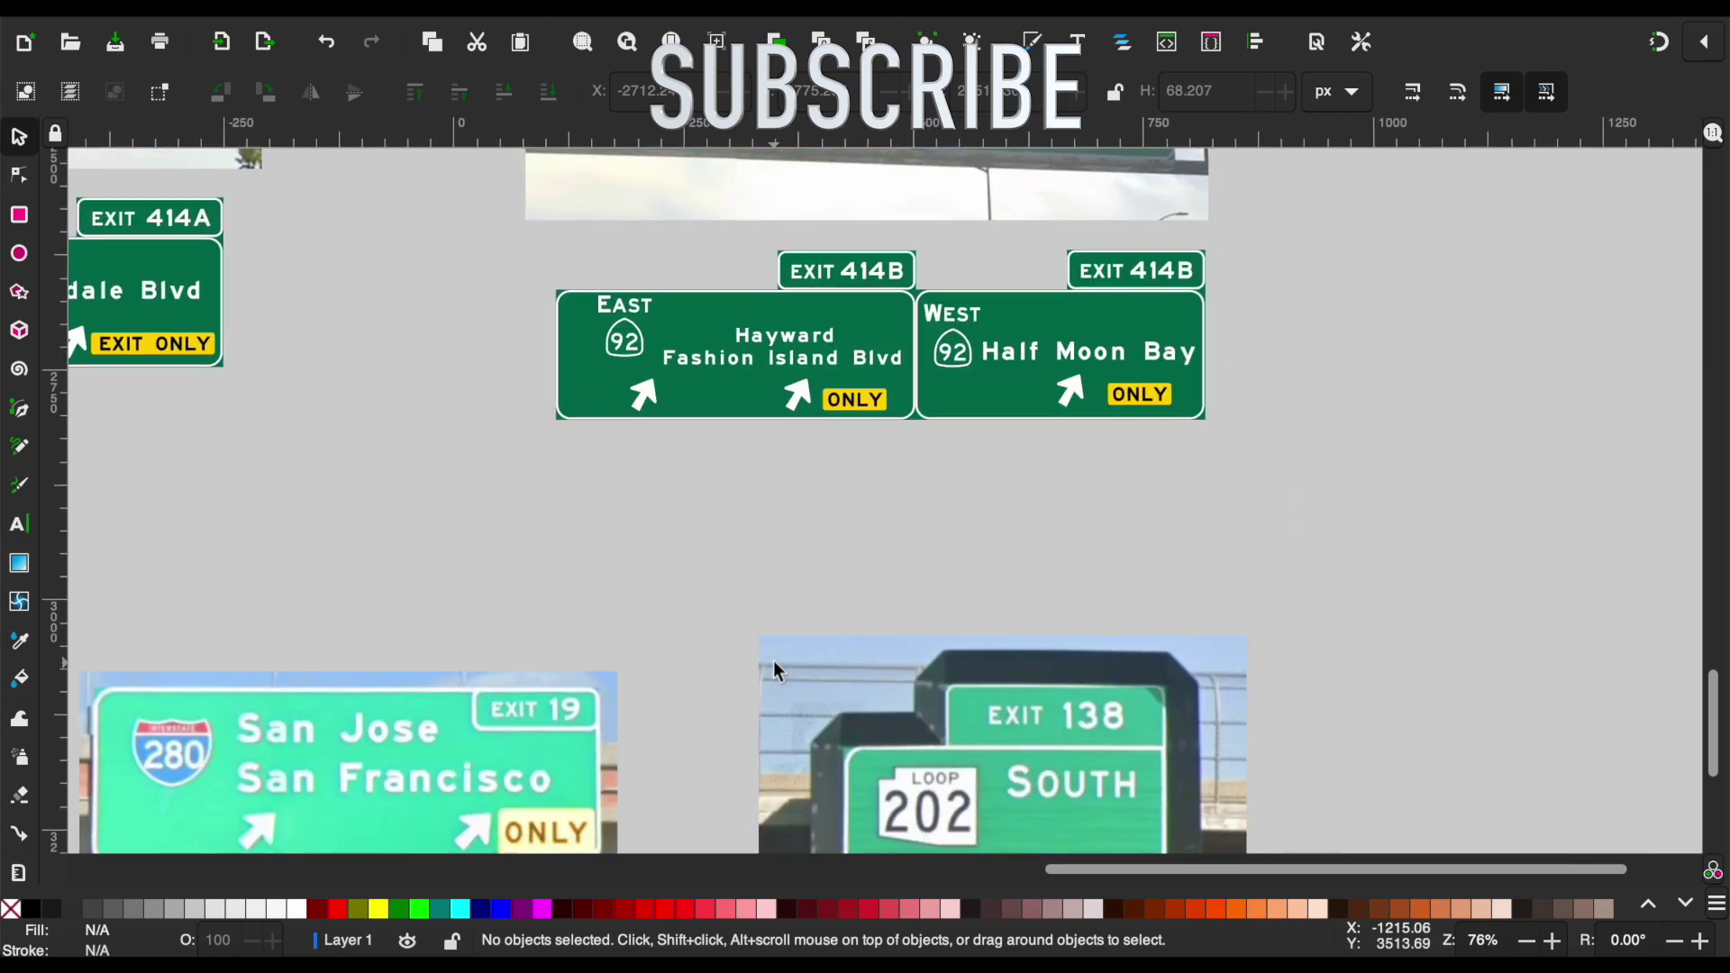
scroll(777, 671, down, 5)
scroll(777, 671, left, 3)
scroll(776, 671, left, 3)
scroll(773, 662, left, 1)
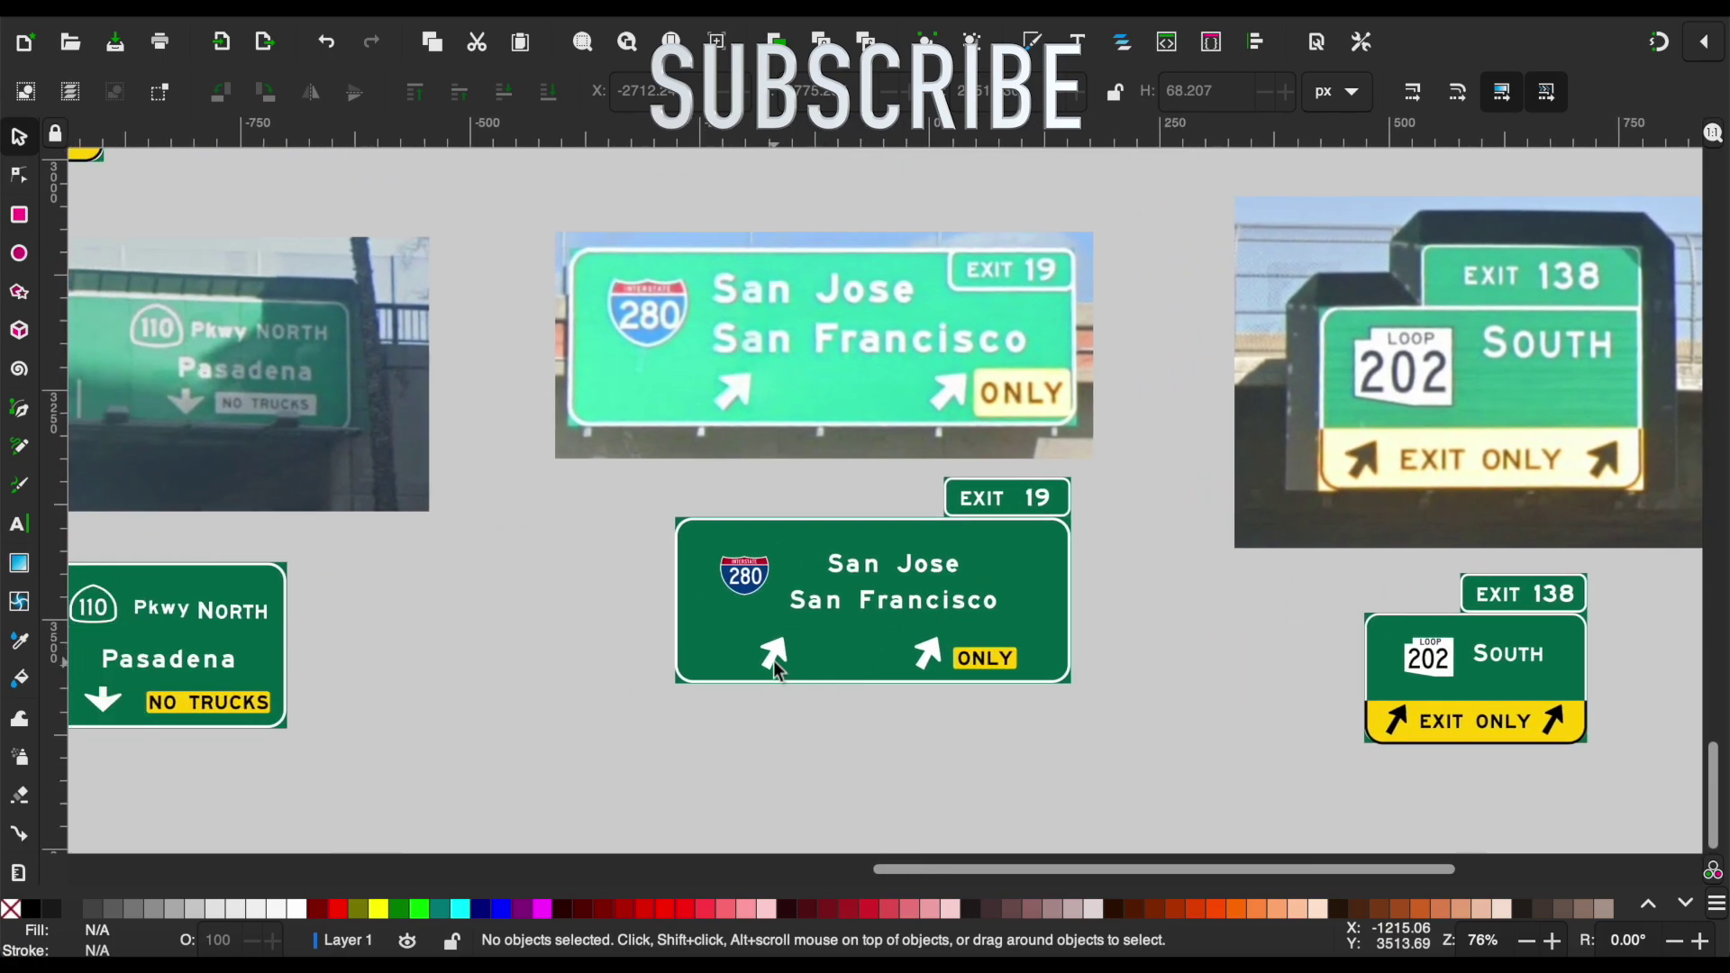
scroll(773, 662, up, 1)
scroll(774, 662, left, 4)
scroll(773, 663, down, 1)
scroll(774, 663, left, 8)
scroll(774, 662, left, 1)
scroll(773, 662, left, 4)
scroll(773, 662, up, 1)
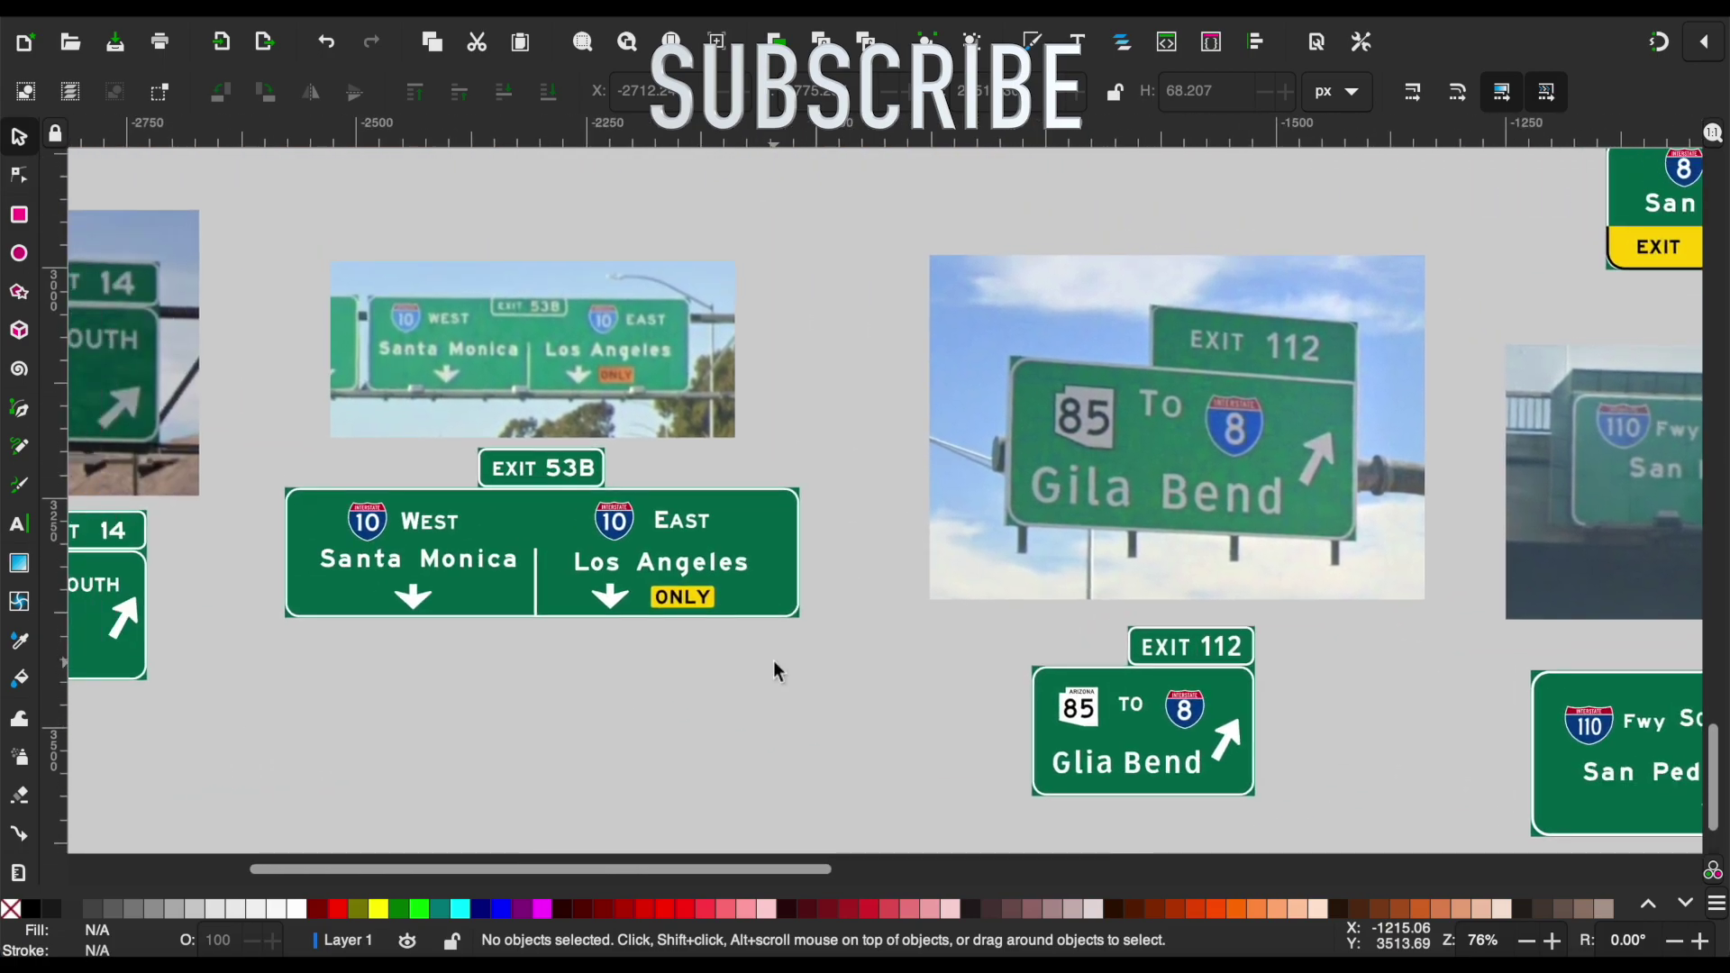
scroll(774, 662, left, 3)
scroll(773, 661, left, 2)
scroll(774, 661, down, 1)
scroll(773, 662, left, 4)
scroll(773, 662, left, 5)
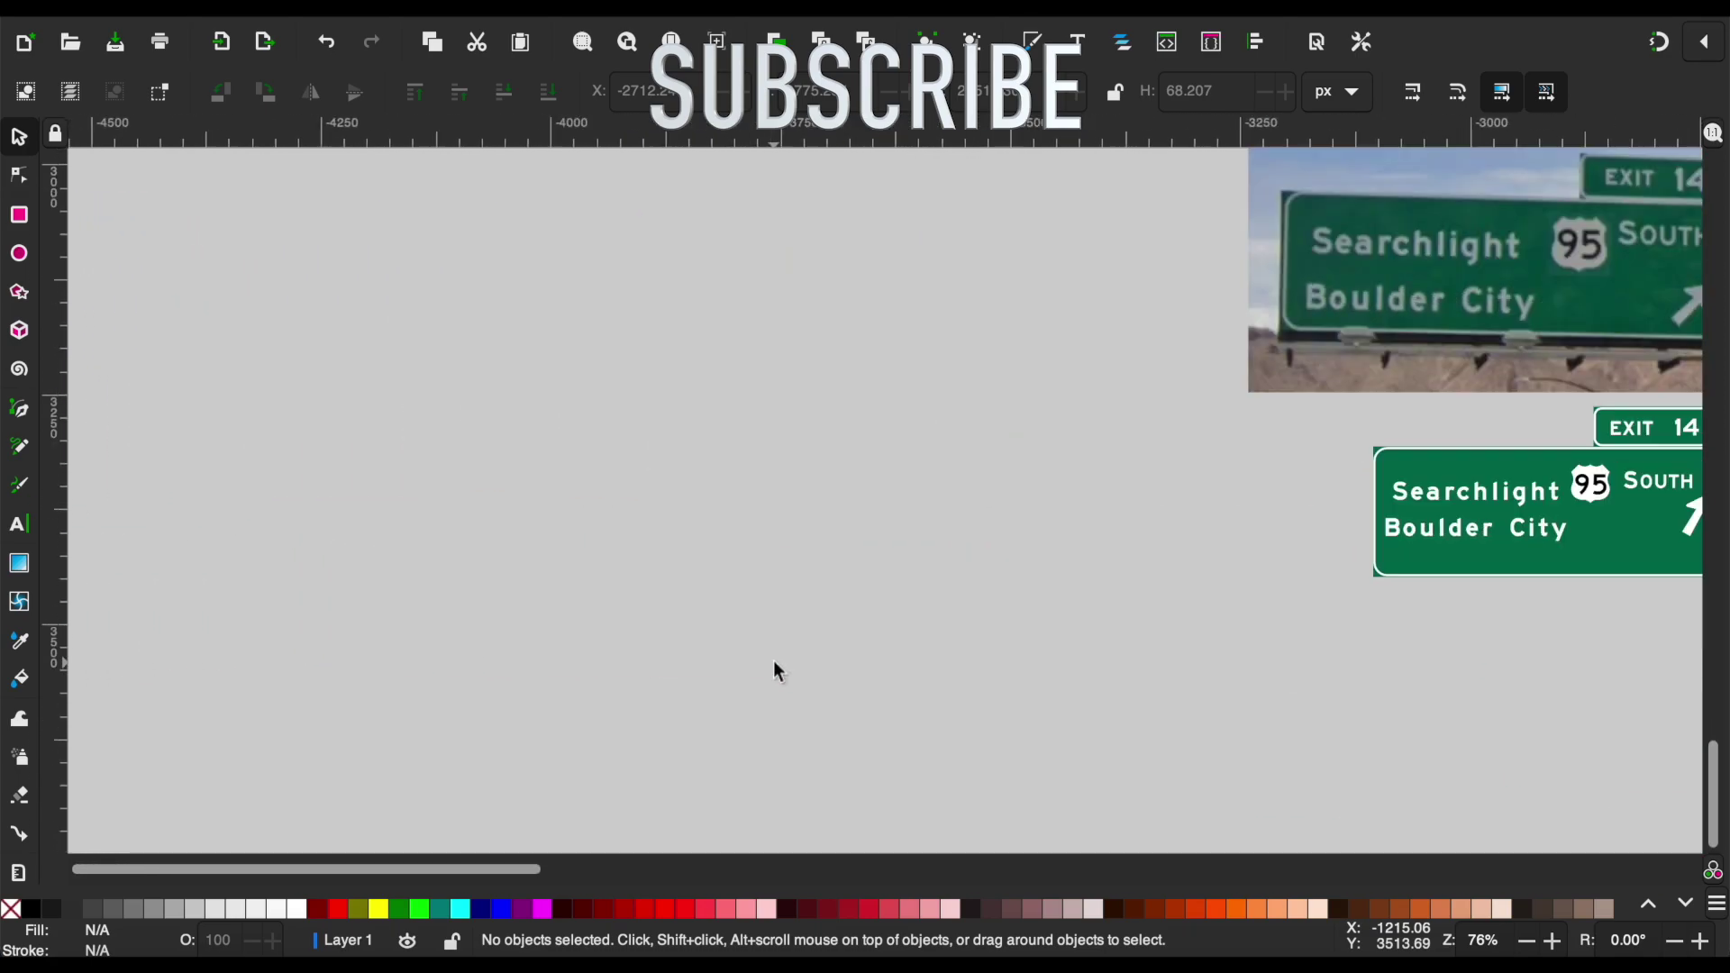
scroll(773, 662, right, 9)
scroll(774, 662, down, 2)
scroll(773, 662, right, 6)
scroll(774, 662, up, 3)
ctrl+scroll(772, 658, down, 2)
ctrl+scroll(770, 656, down, 1)
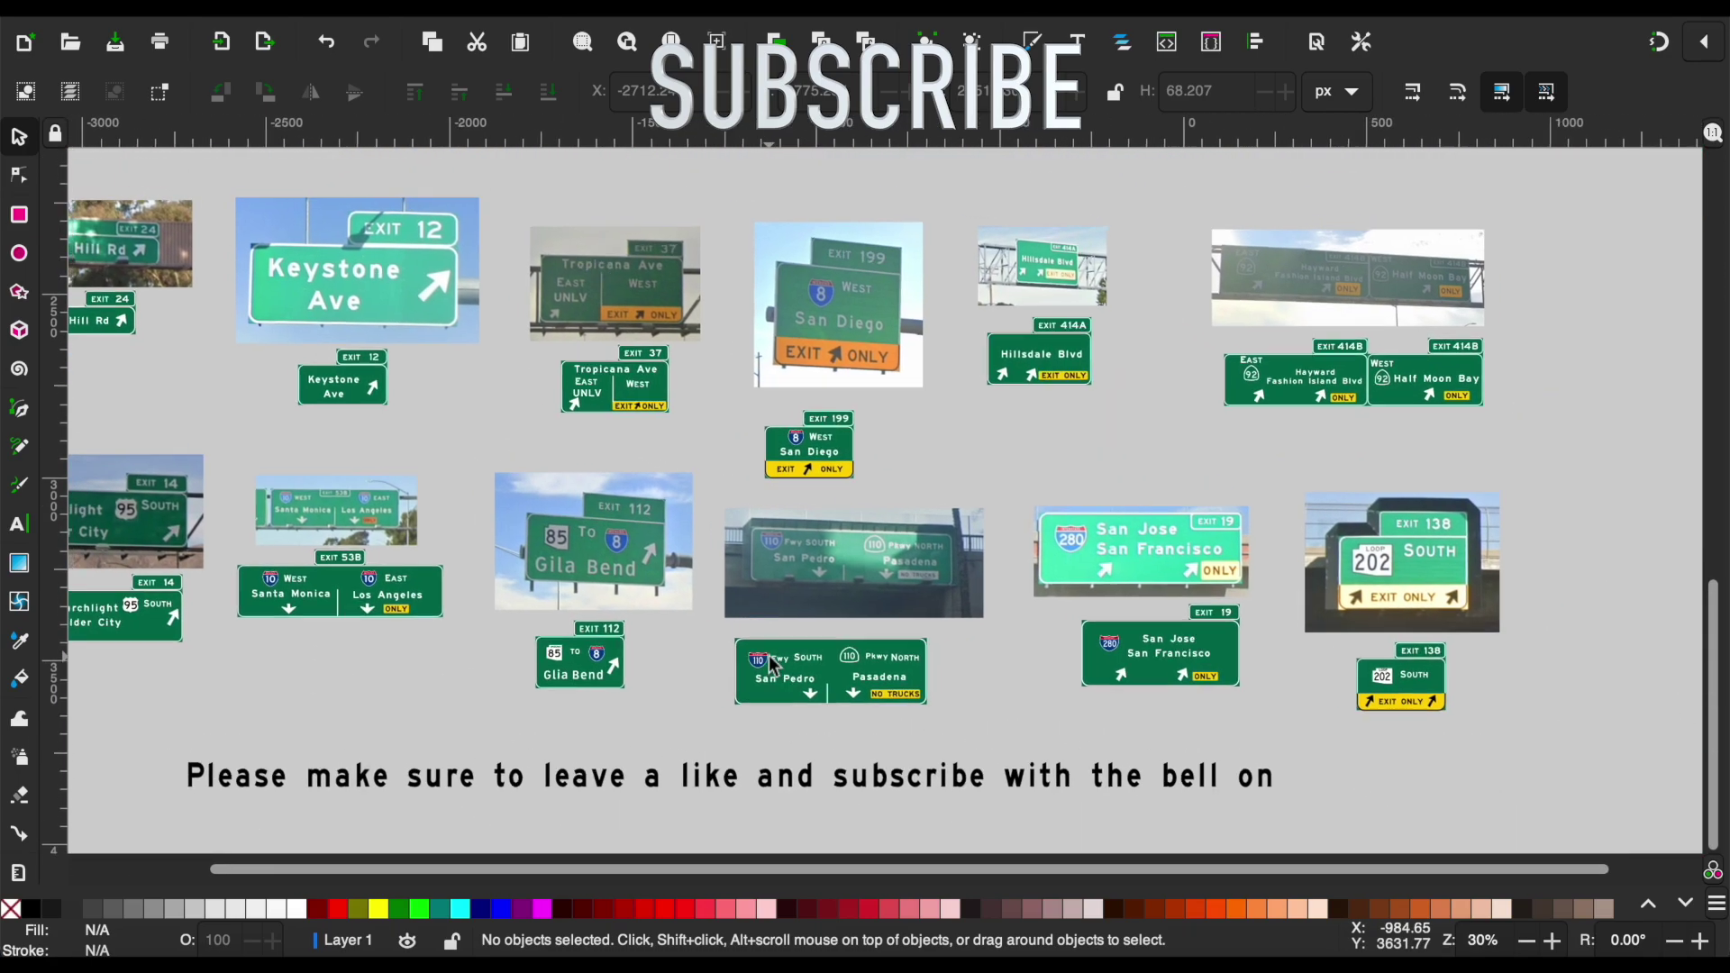